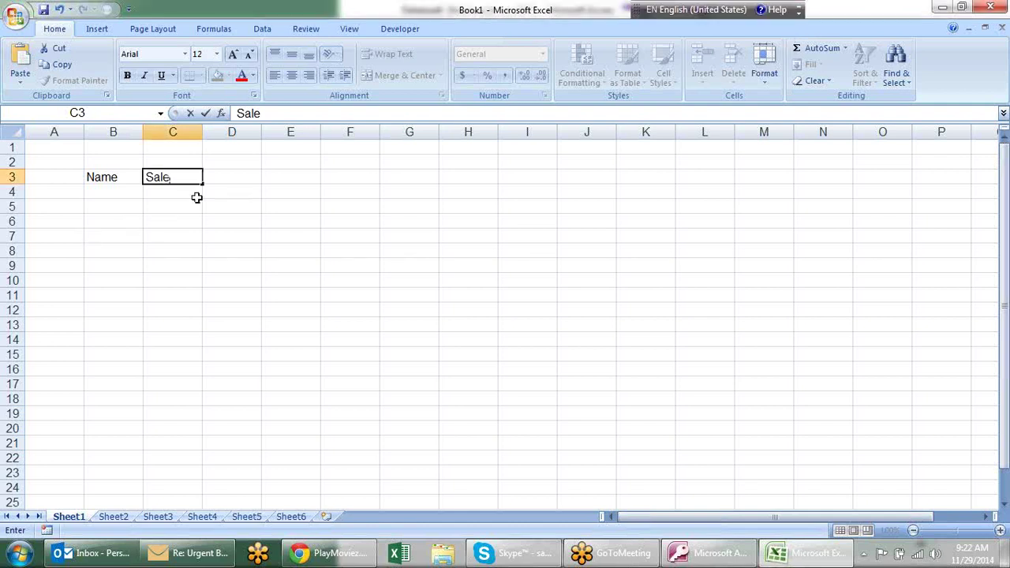
Step: Enter a first name in B4 and the formula =RANDBETWEEN(10,90) in C4
{"action": "left_click", "coordinate": [227, 210]}
{"action": "left_click", "coordinate": [97, 197]}
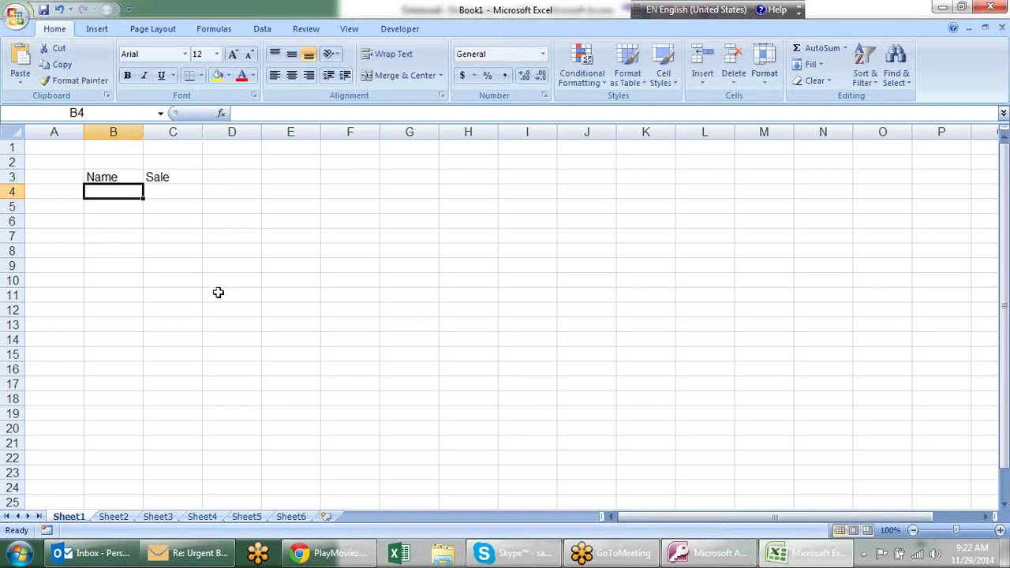
{"action": "type", "text": "sandeep"}
{"action": "key", "text": "Return"}
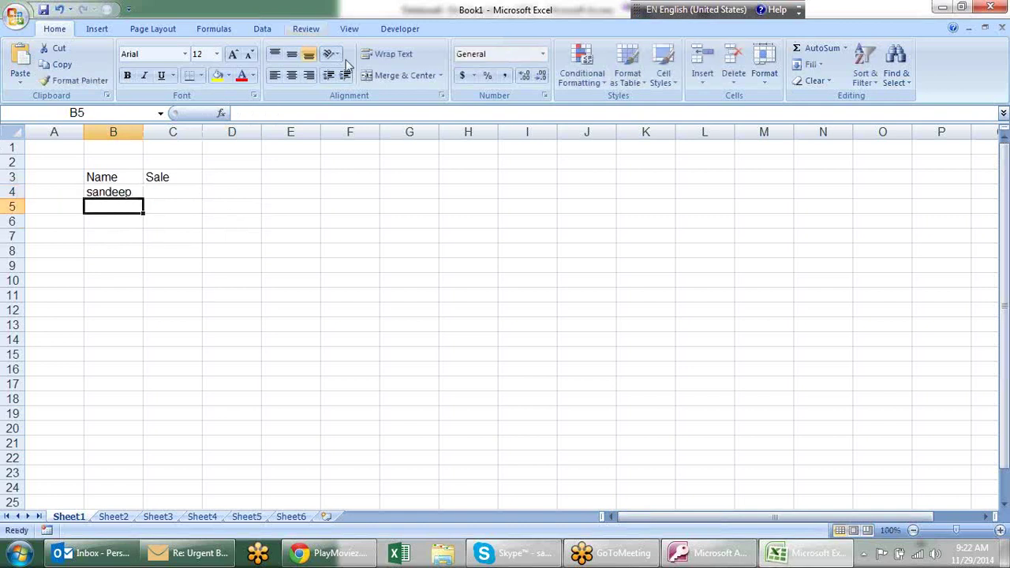
{"action": "left_click", "coordinate": [175, 189]}
{"action": "type", "text": "=ra"}
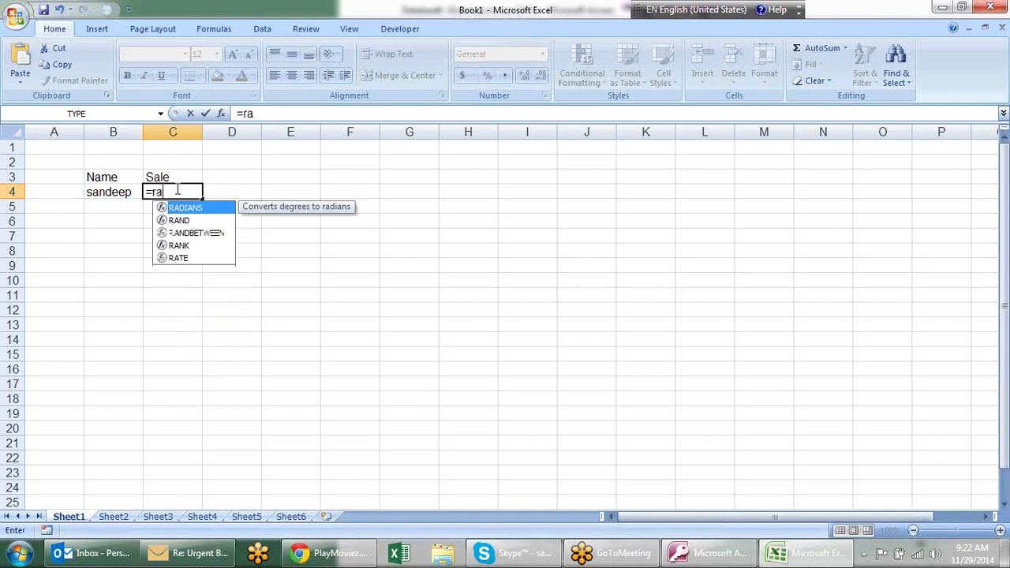
{"action": "key", "text": "Down"}
{"action": "key", "text": "Down"}
{"action": "key", "text": "Tab"}
{"action": "type", "text": "0,90"}
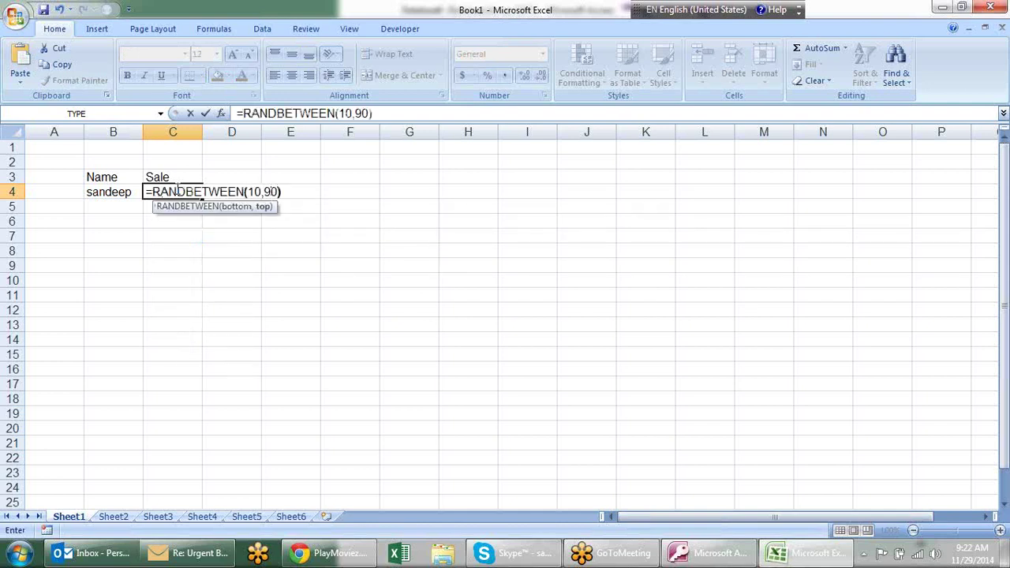
{"action": "key", "text": "ctrl+Return"}
Step: Fill the Name and Sale rows down to row 23 and select the whole list
{"action": "left_click", "coordinate": [117, 178]}
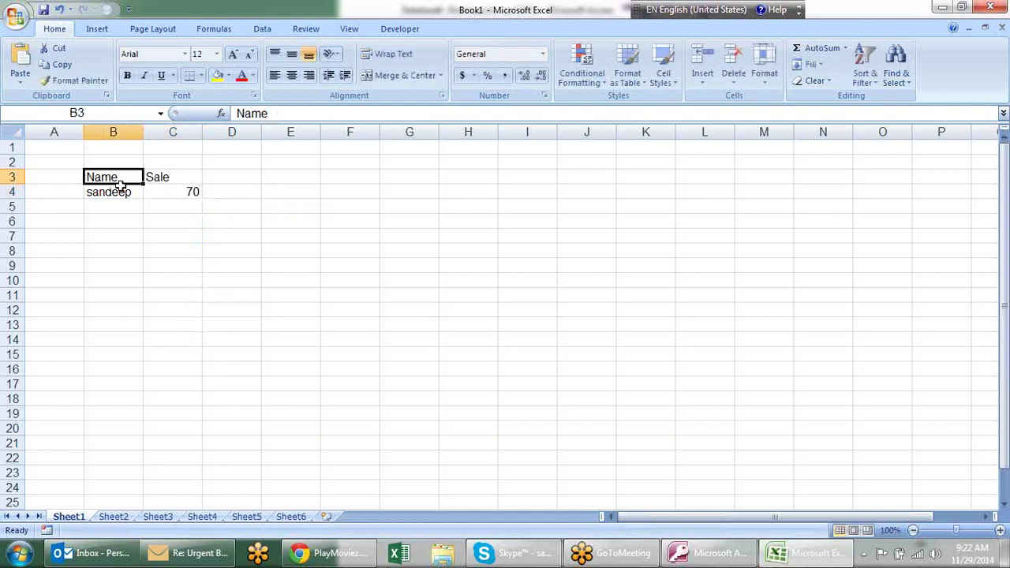
{"action": "mouse_move", "coordinate": [119, 195]}
{"action": "left_mouse_down"}
{"action": "mouse_move", "coordinate": [228, 201]}
{"action": "mouse_move", "coordinate": [183, 191]}
{"action": "mouse_move", "coordinate": [193, 194]}
{"action": "mouse_move", "coordinate": [206, 473]}
{"action": "left_mouse_up"}
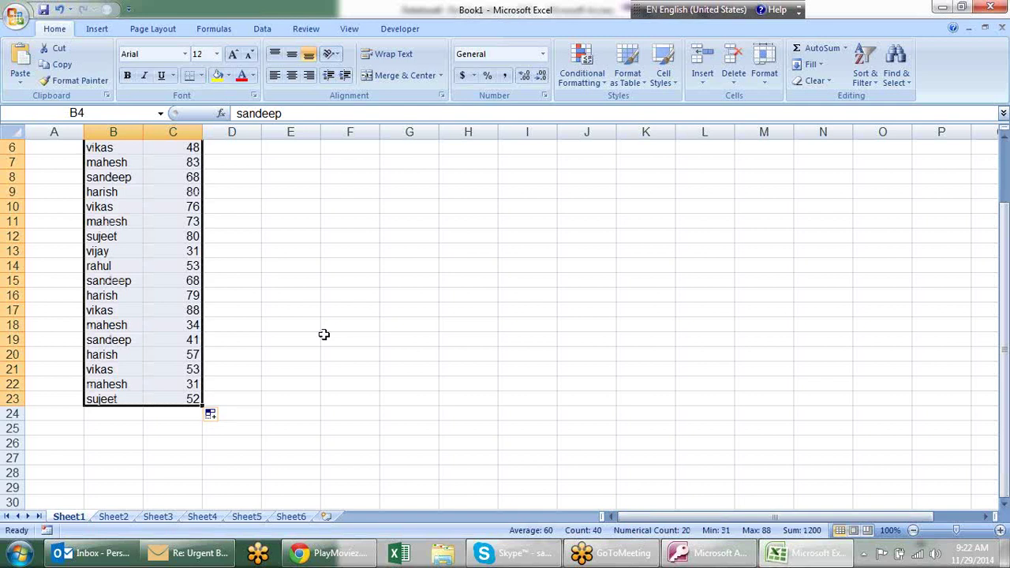
{"action": "scroll", "coordinate": [347, 330], "scroll_direction": "up", "scroll_amount": 2}
{"action": "mouse_move", "coordinate": [105, 178]}
{"action": "left_mouse_down"}
{"action": "mouse_move", "coordinate": [163, 405]}
{"action": "mouse_move", "coordinate": [164, 476]}
{"action": "left_mouse_up"}
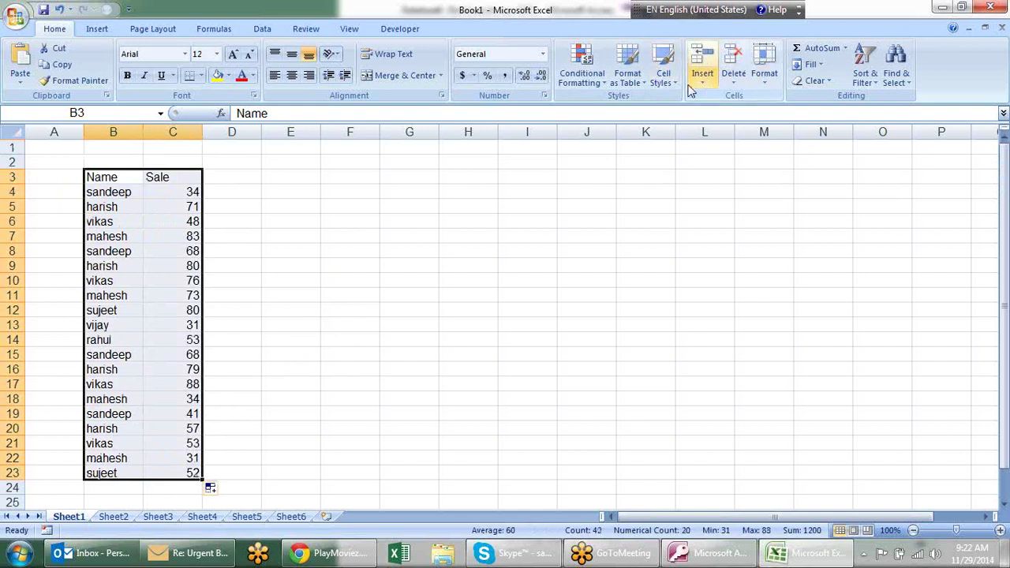
Step: Format the Name/Sale range as a table using the first Light style, with headers
{"action": "left_click", "coordinate": [764, 63]}
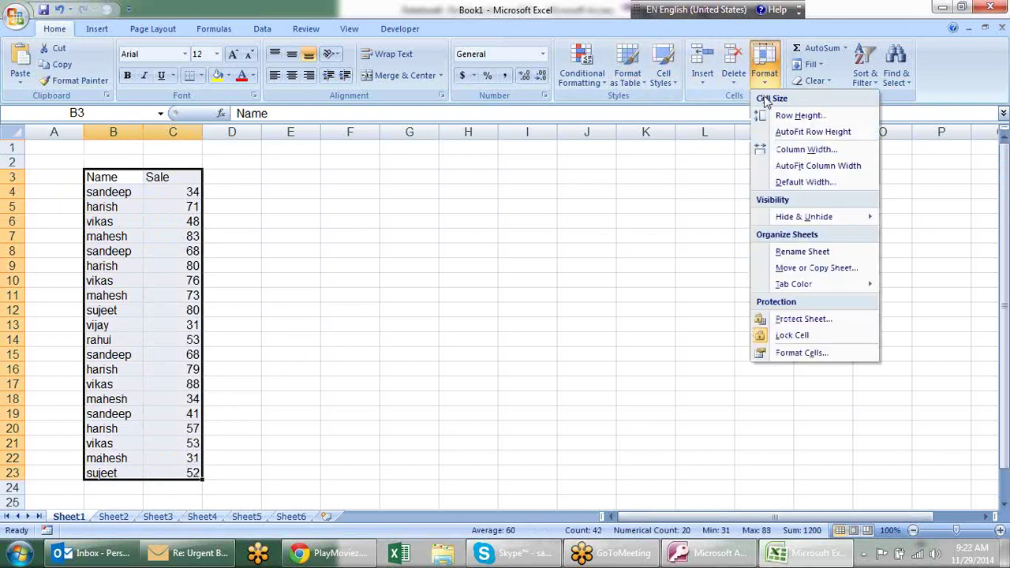
{"action": "left_click", "coordinate": [631, 79]}
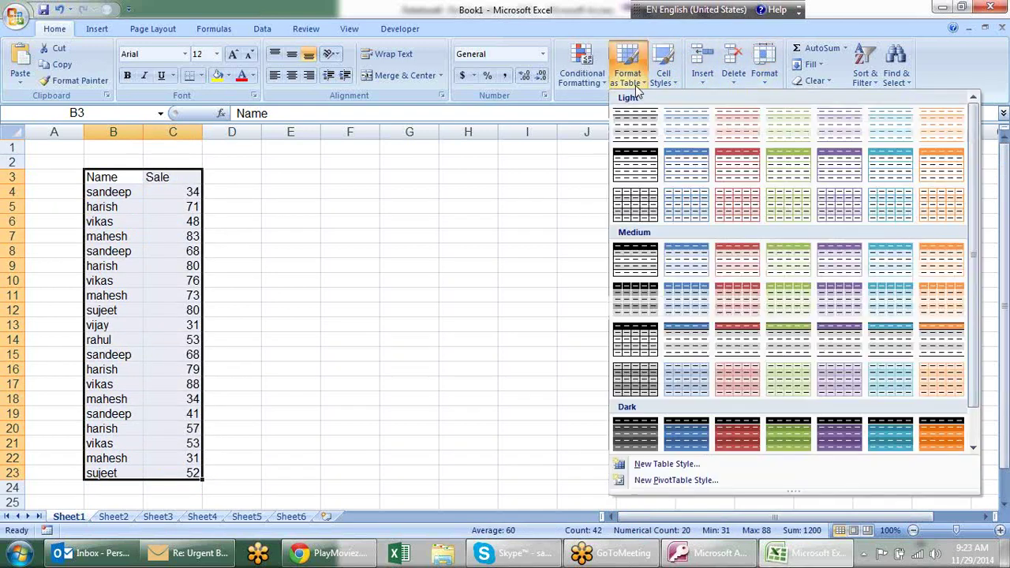
{"action": "left_click", "coordinate": [643, 127]}
{"action": "left_click", "coordinate": [436, 363]}
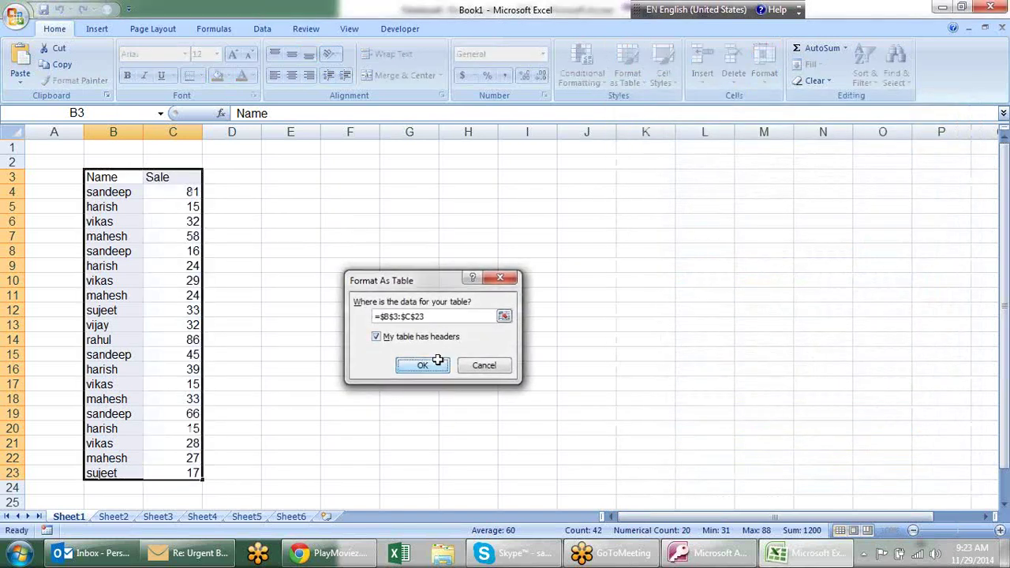
Step: Check cells in the new table, then select the table range for copying
{"action": "left_click", "coordinate": [344, 147]}
{"action": "left_click", "coordinate": [127, 235]}
{"action": "left_click", "coordinate": [183, 222]}
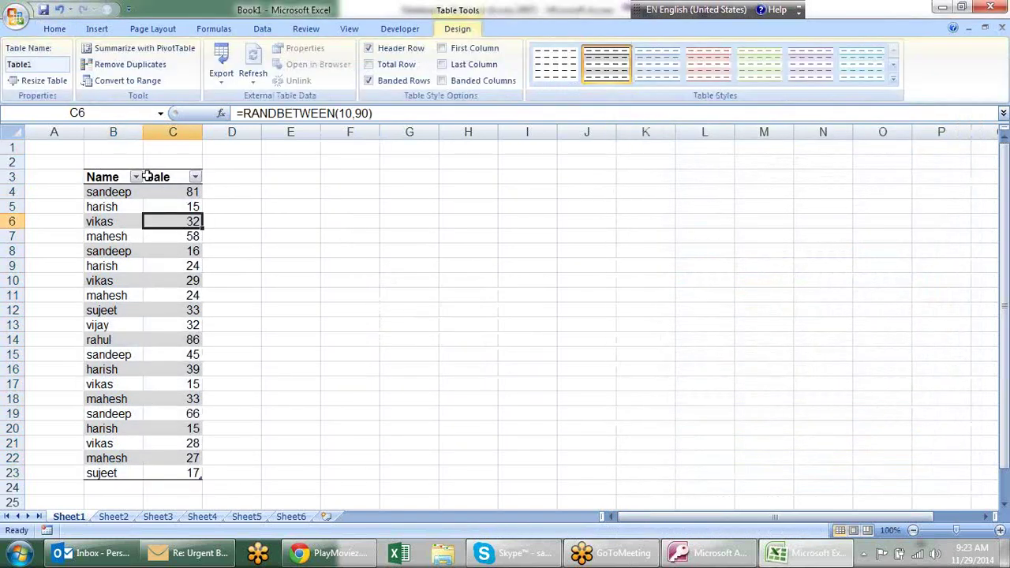
{"action": "left_click_drag", "start_coordinate": [114, 178], "coordinate": [176, 289]}
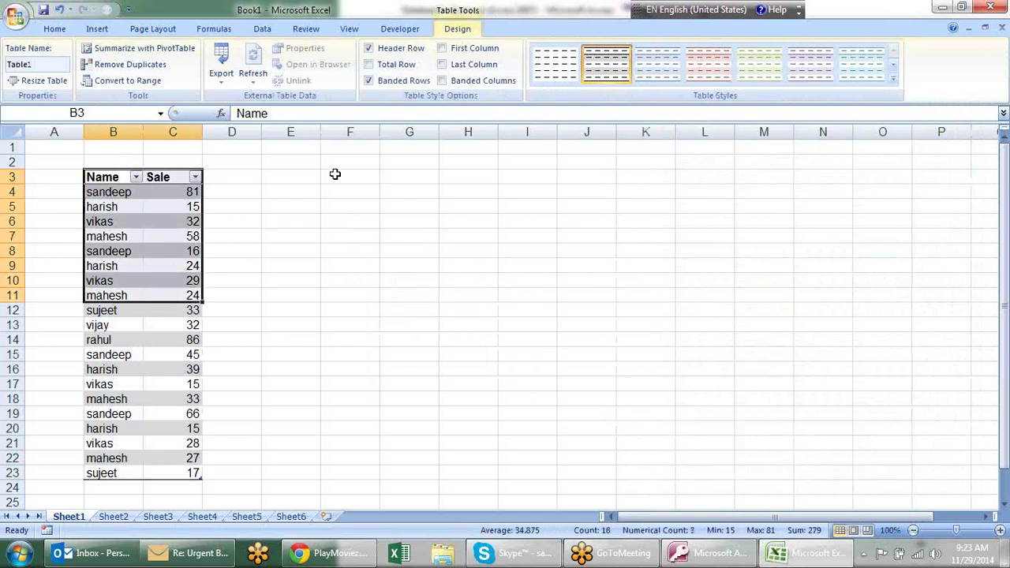
{"action": "left_click", "coordinate": [282, 194]}
{"action": "left_click", "coordinate": [410, 195]}
{"action": "left_click", "coordinate": [533, 348]}
{"action": "left_click", "coordinate": [310, 187]}
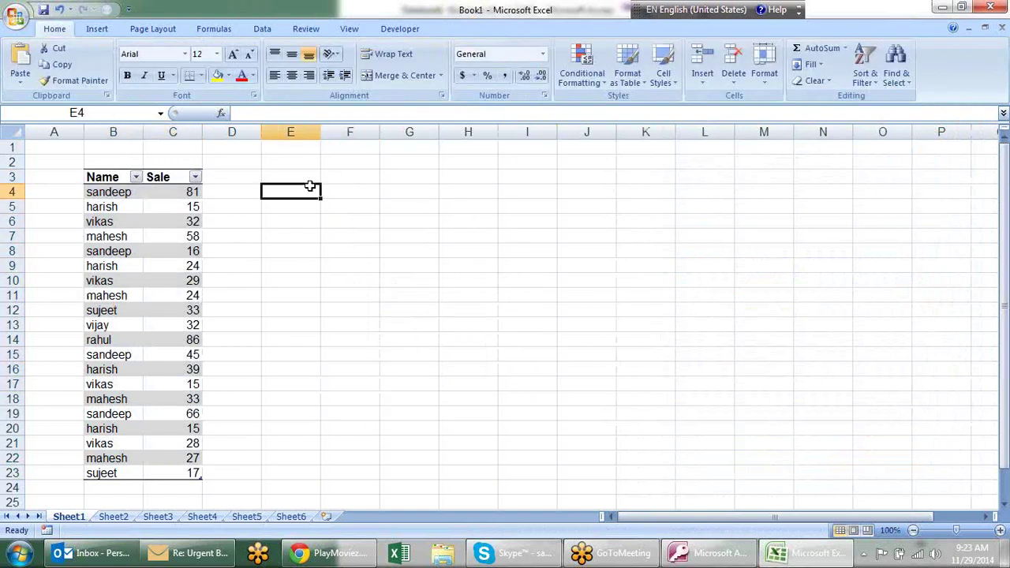
{"action": "left_click", "coordinate": [97, 175]}
{"action": "left_click", "coordinate": [111, 196]}
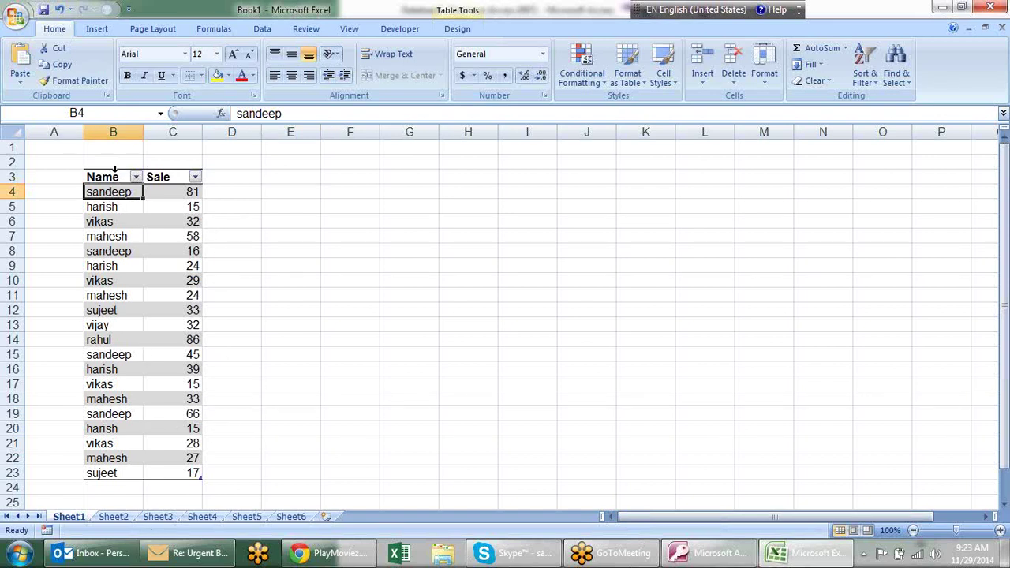
{"action": "mouse_move", "coordinate": [117, 180]}
{"action": "left_mouse_down"}
{"action": "mouse_move", "coordinate": [240, 320]}
{"action": "mouse_move", "coordinate": [184, 479]}
{"action": "left_mouse_up"}
Step: Copy the Name/Sale table, clear the copy marquee, and minimize the Excel window
{"action": "key", "text": "ctrl+c"}
{"action": "key", "text": "alt+Tab"}
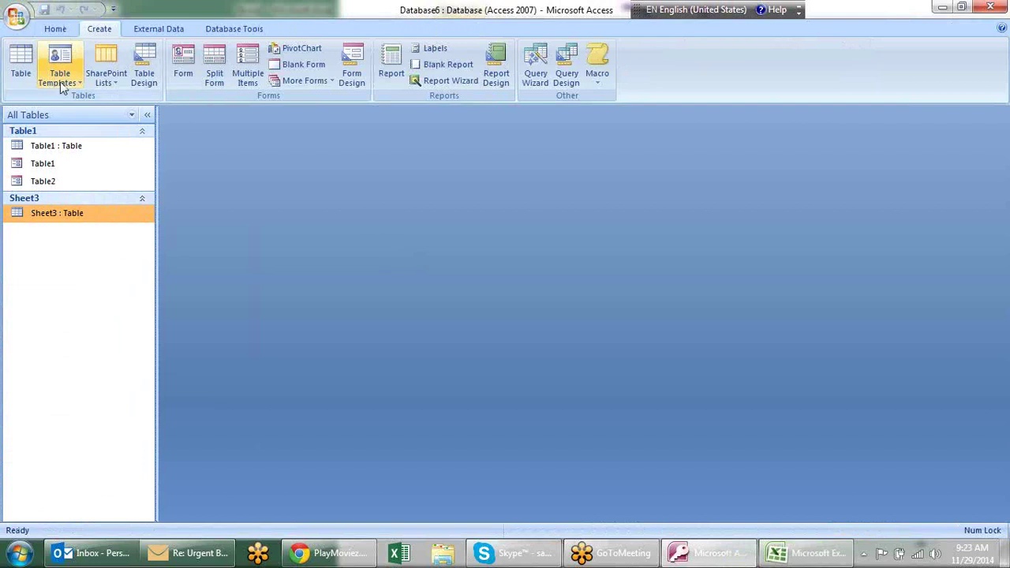
{"action": "key", "text": "alt+Tab"}
{"action": "key", "text": "Escape"}
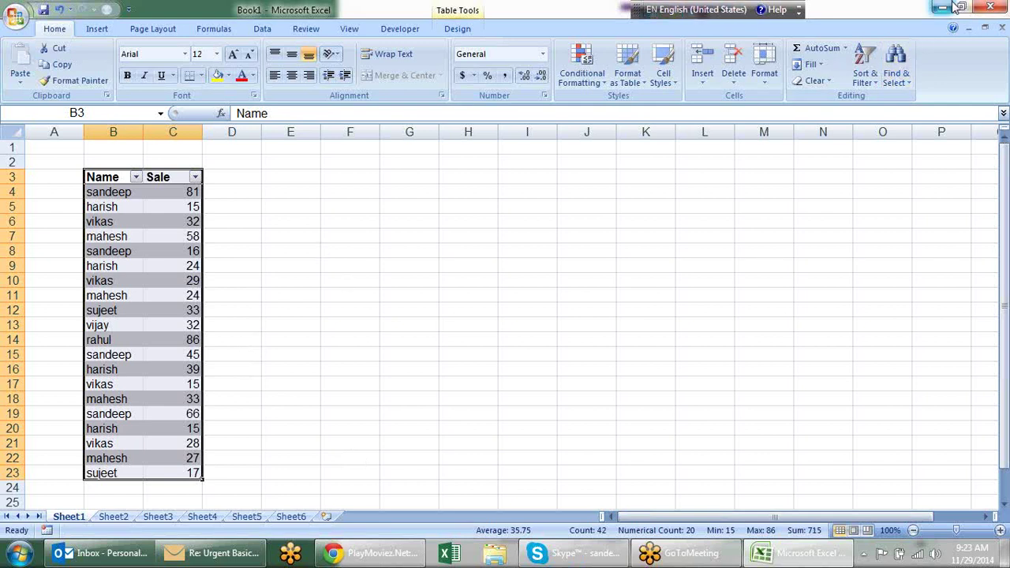
{"action": "left_click", "coordinate": [953, 5]}
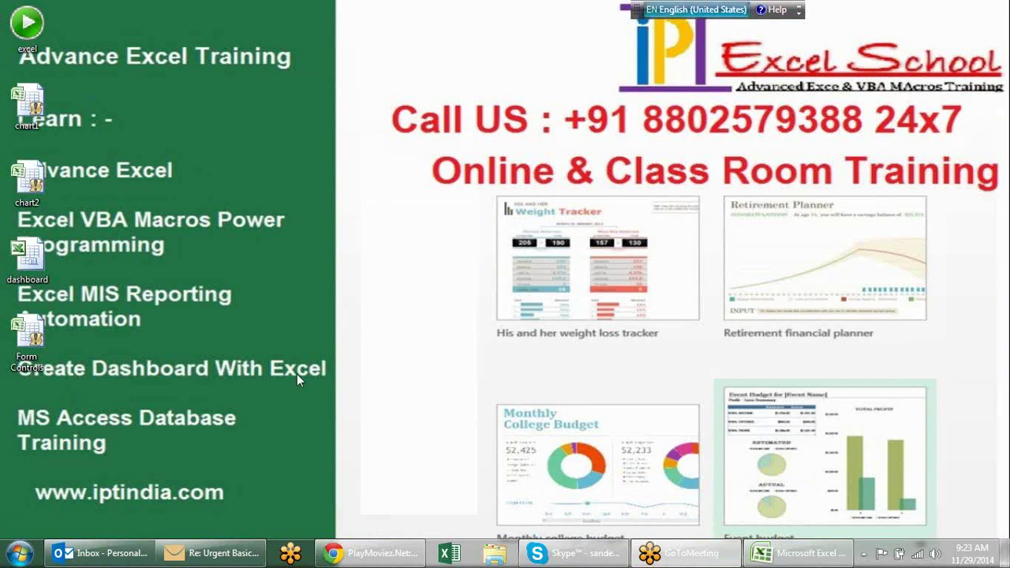
Step: Launch Access 2007 from the Start menu and start a Blank Database named Database7
{"action": "left_click", "coordinate": [19, 552]}
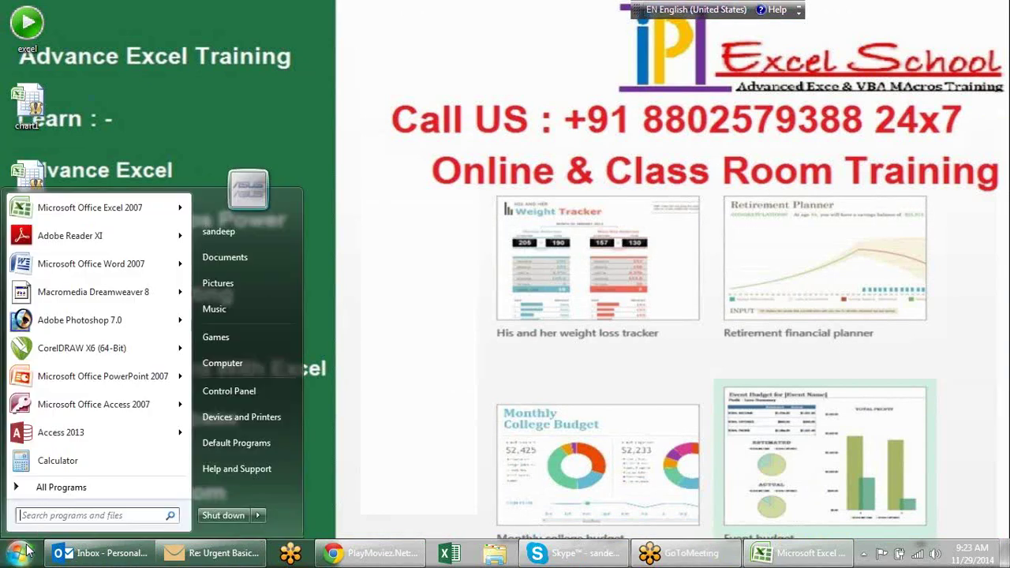
{"action": "left_click", "coordinate": [88, 405]}
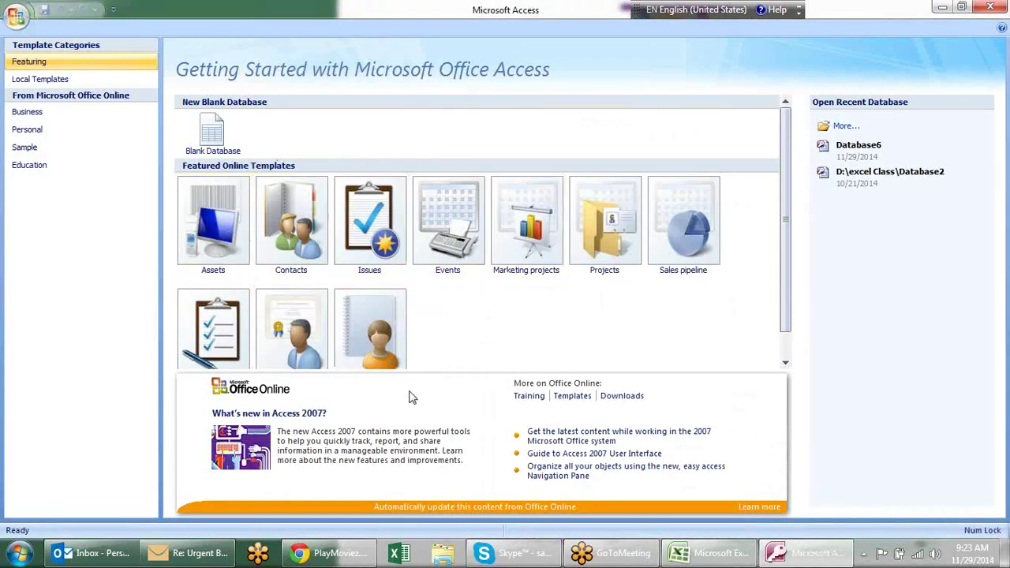
{"action": "left_click", "coordinate": [229, 142]}
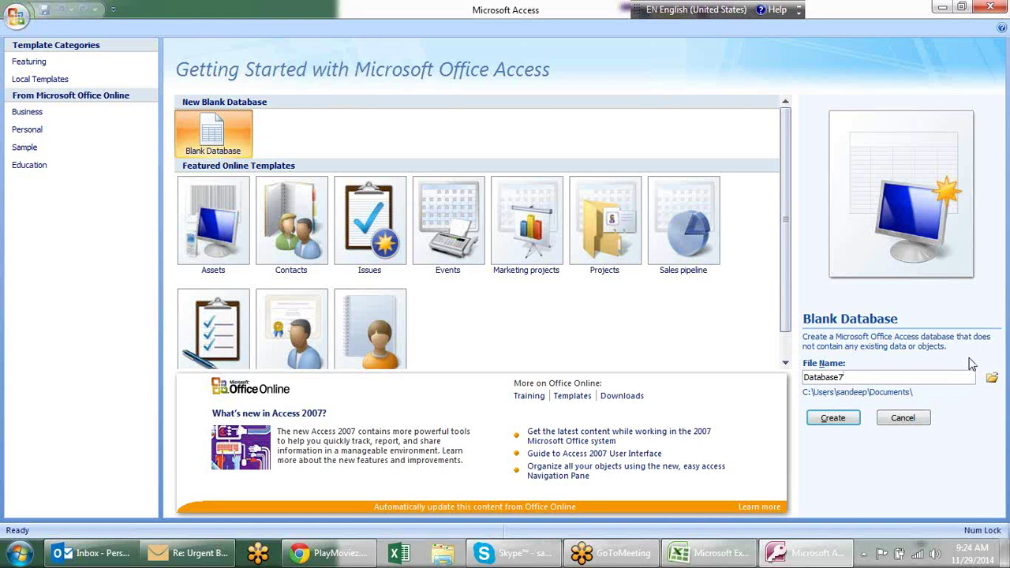
{"action": "left_click", "coordinate": [993, 379]}
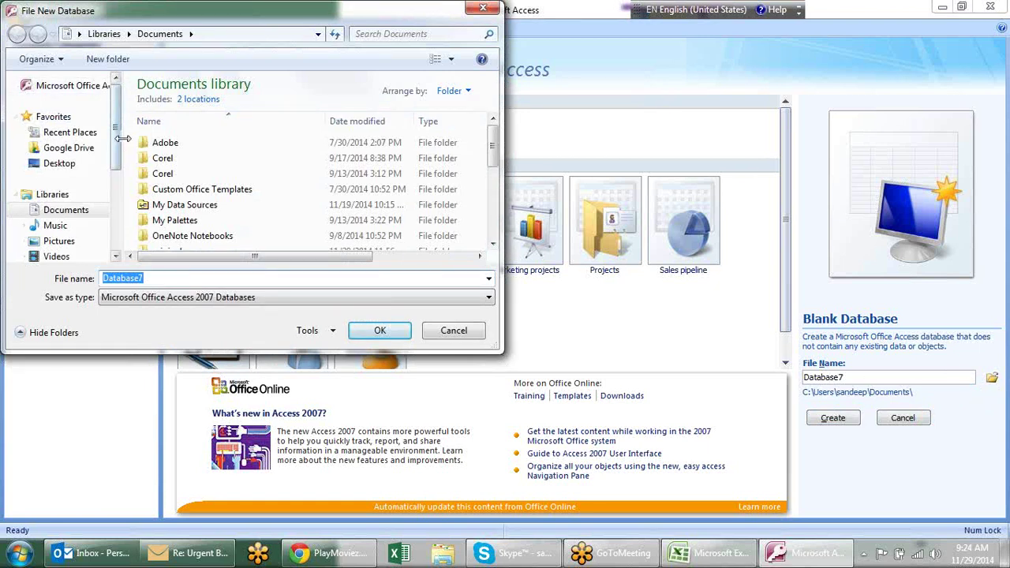
Step: Choose the Desktop as the location and rename the database file to sample
{"action": "left_click", "coordinate": [76, 163]}
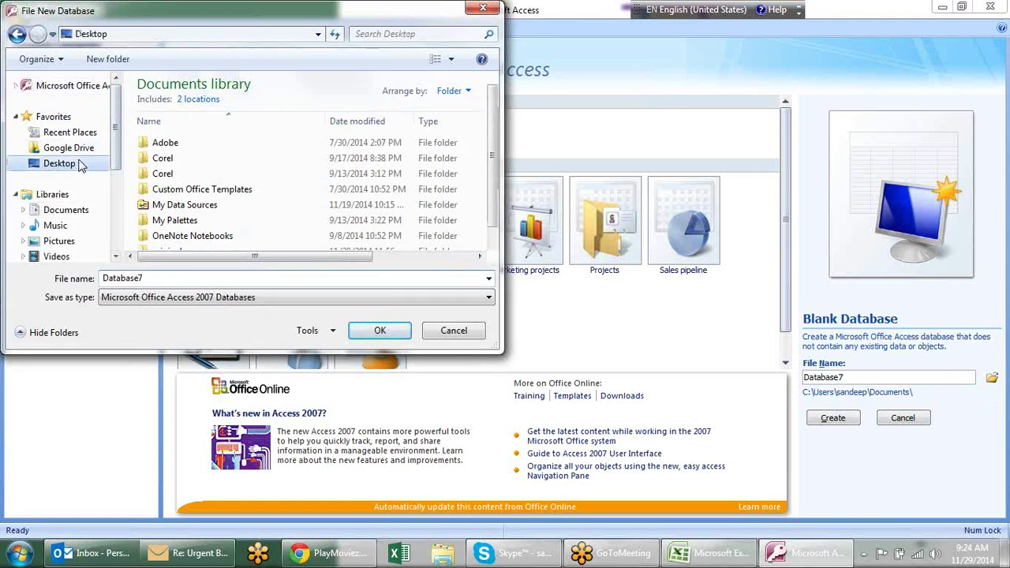
{"action": "double_click", "coordinate": [135, 279]}
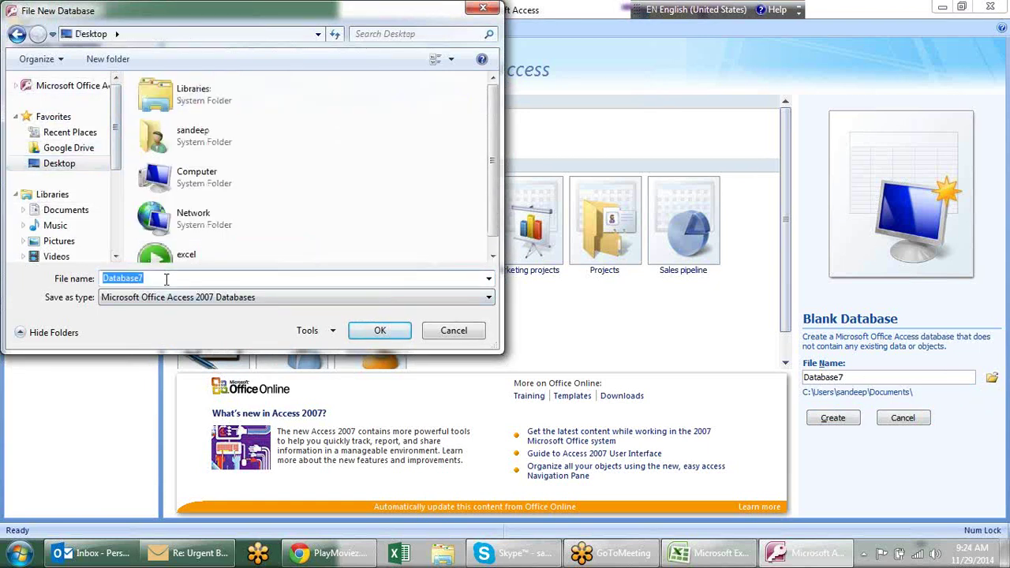
{"action": "type", "text": "sample"}
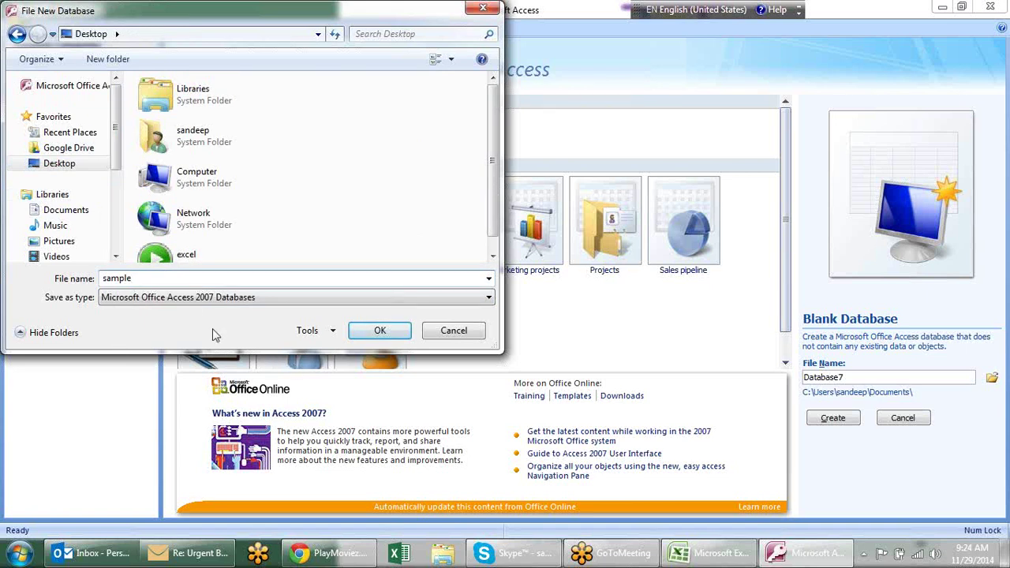
{"action": "left_click", "coordinate": [396, 335]}
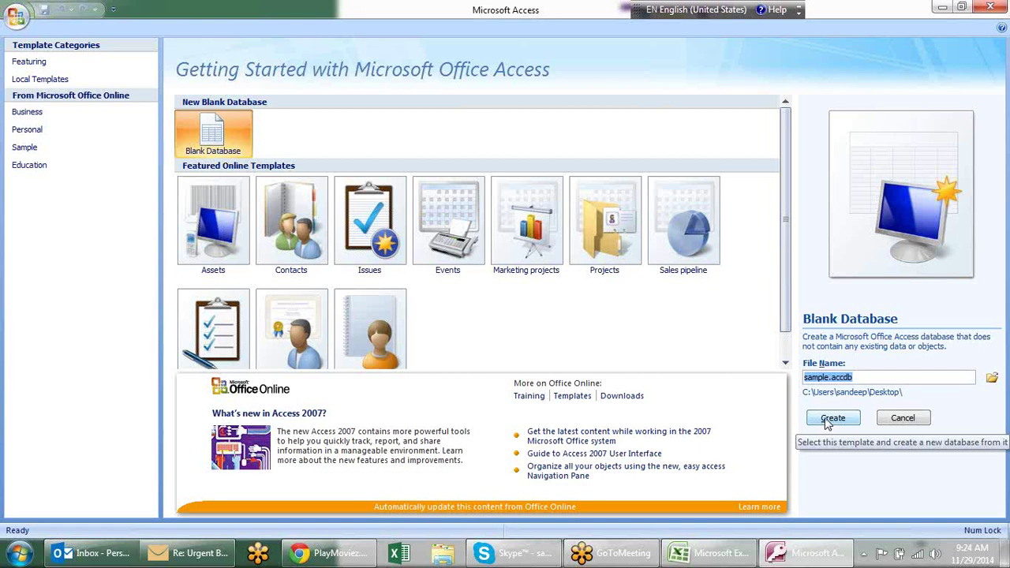
Step: Create the sample database and close its default Table1
{"action": "left_click", "coordinate": [827, 423]}
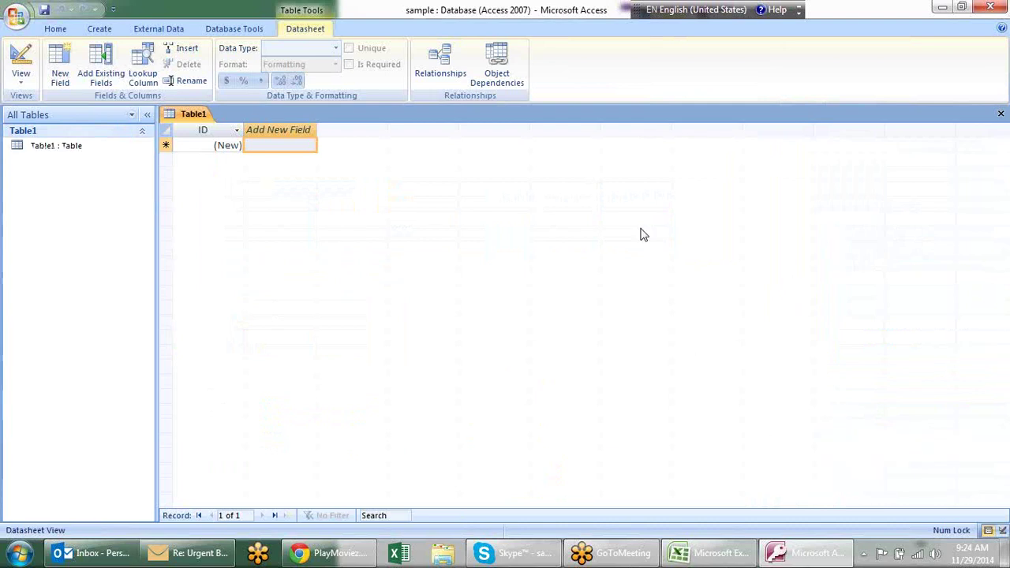
{"action": "left_click", "coordinate": [79, 149]}
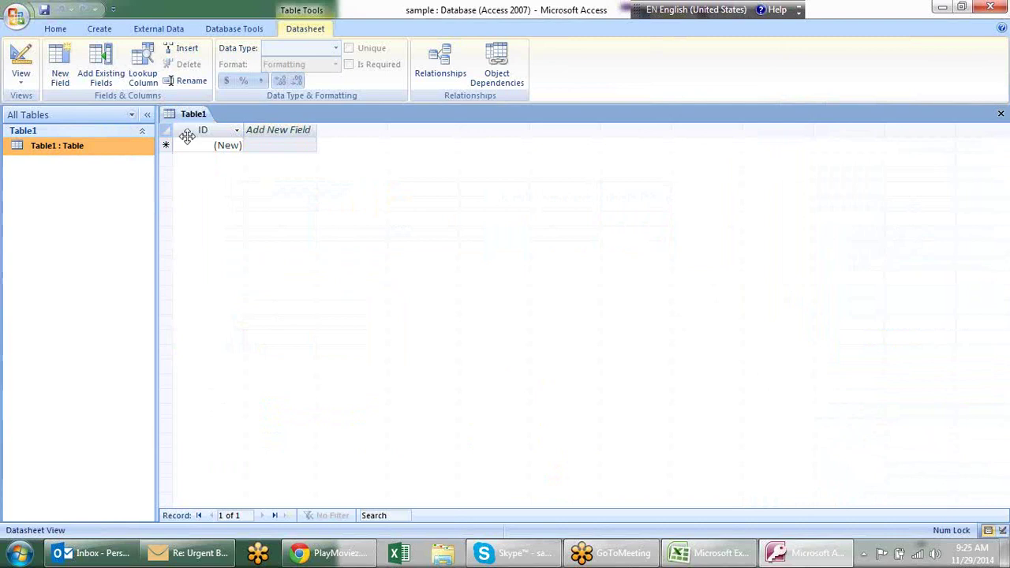
{"action": "left_click", "coordinate": [197, 118]}
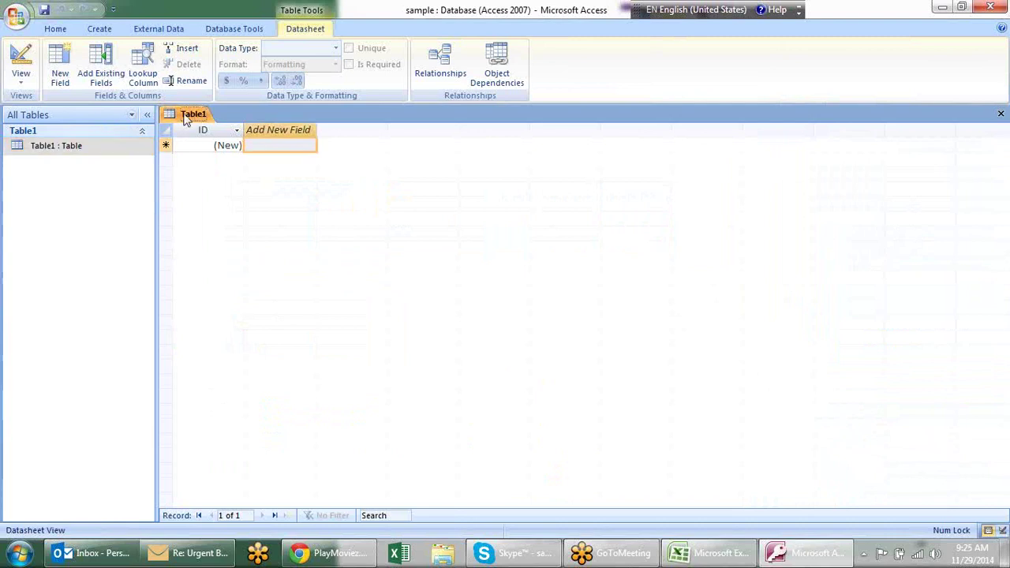
{"action": "right_click", "coordinate": [193, 115]}
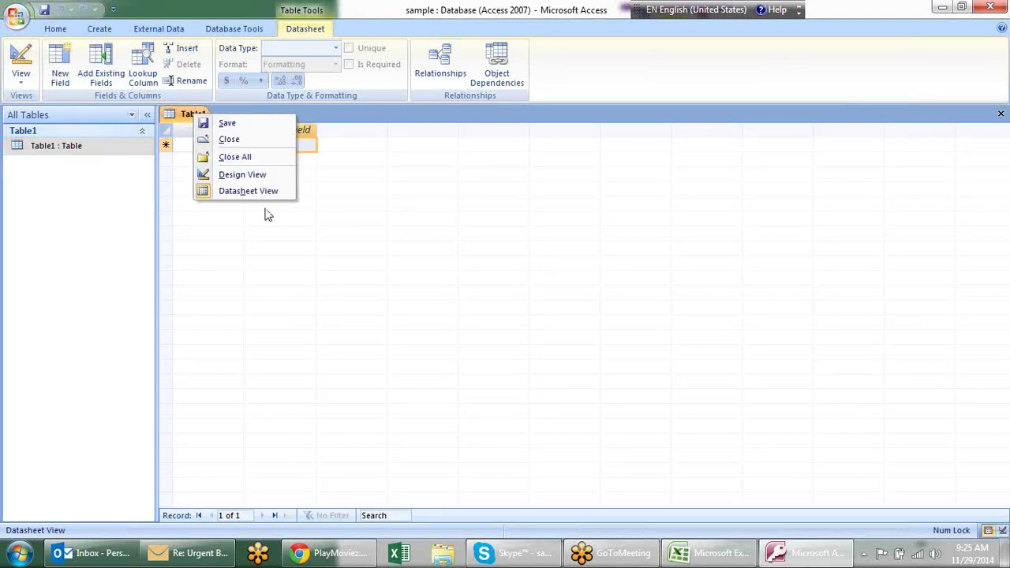
{"action": "left_click", "coordinate": [255, 145]}
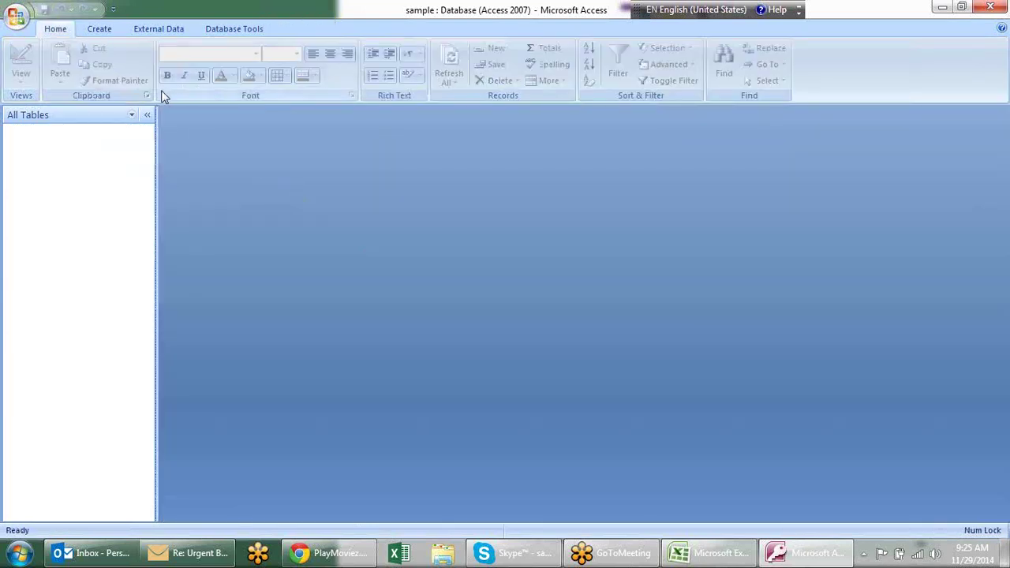
Step: Toggle the Navigation Pane, create a new blank table, and bring Excel forward
{"action": "left_click", "coordinate": [147, 115]}
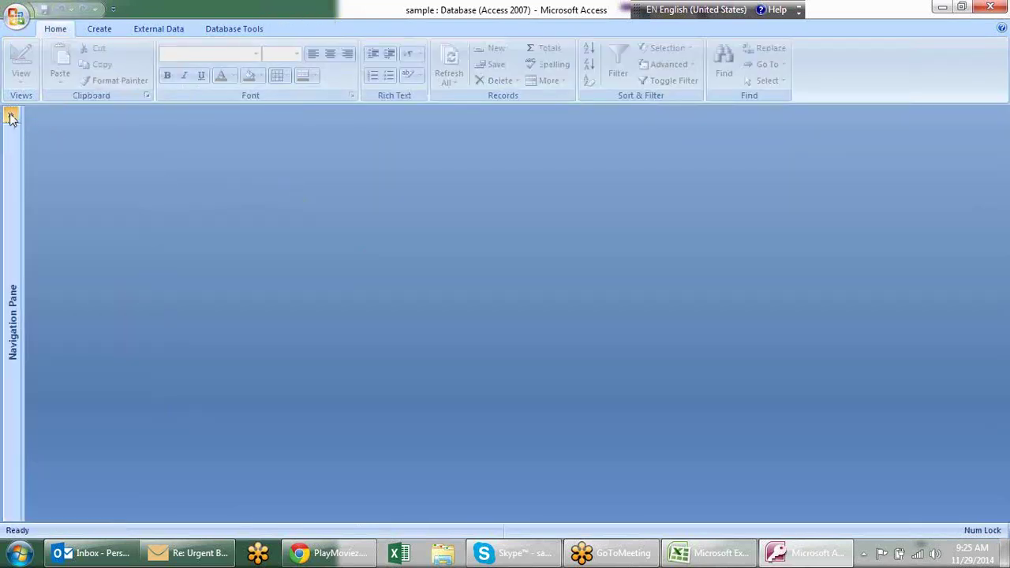
{"action": "left_click", "coordinate": [11, 117]}
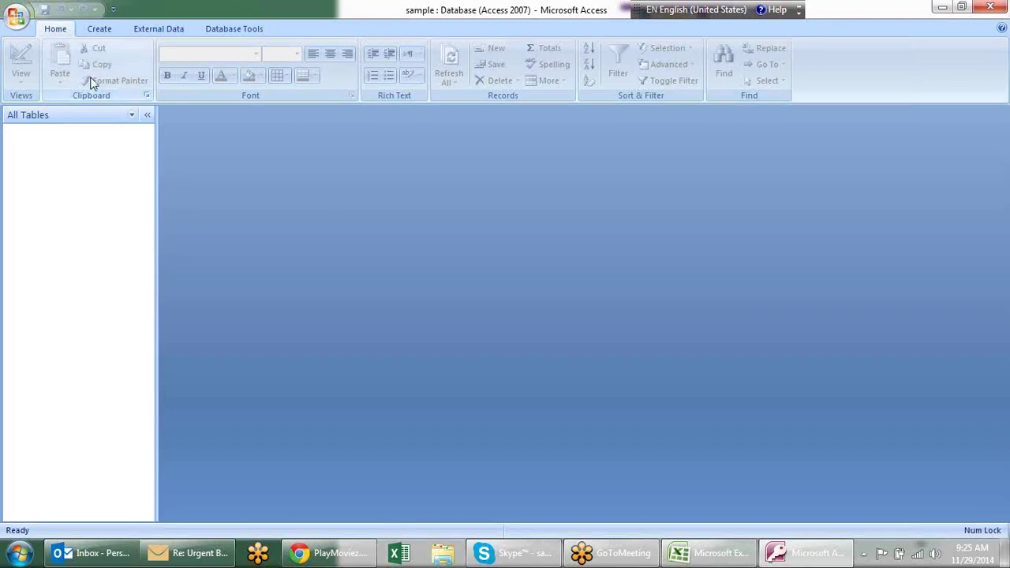
{"action": "left_click", "coordinate": [93, 31]}
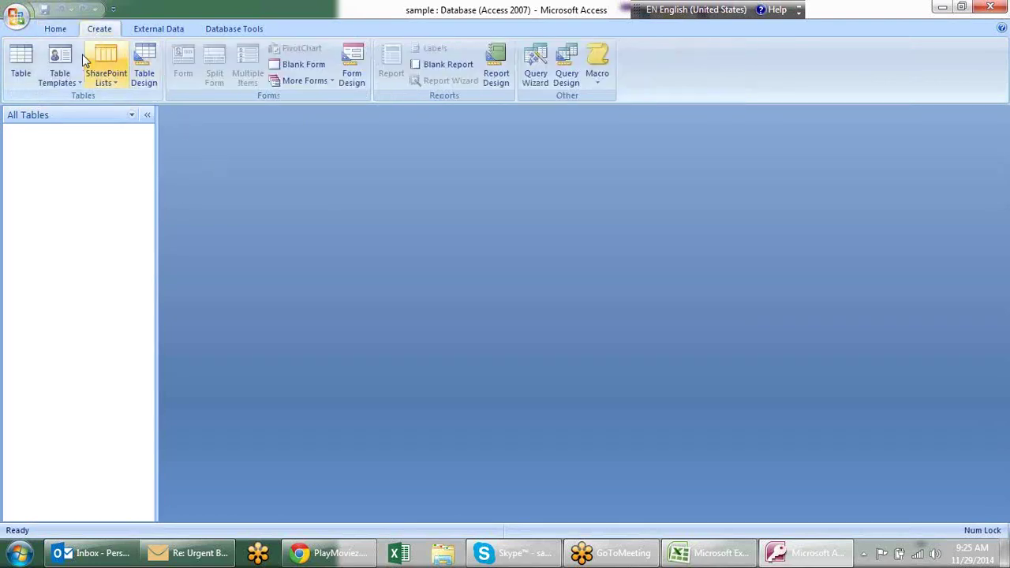
{"action": "left_click", "coordinate": [21, 63]}
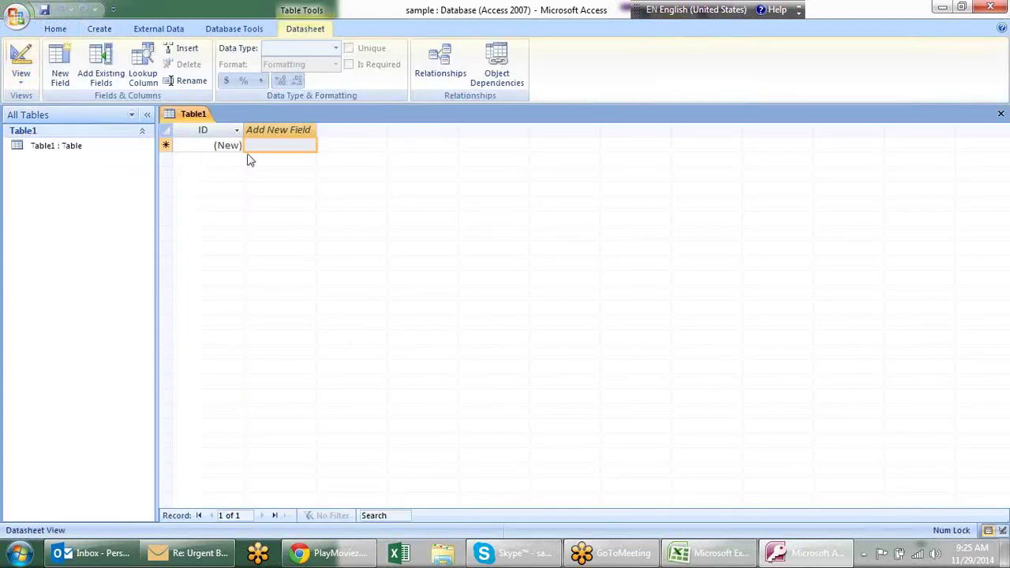
{"action": "left_click", "coordinate": [711, 553]}
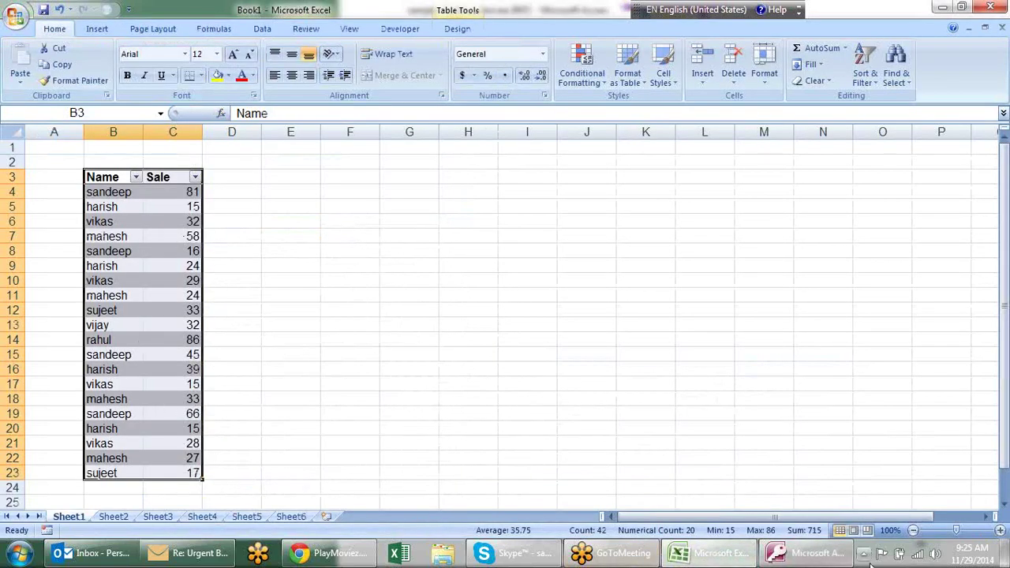
Step: Switch between Access and Excel, then look over the Home, External Data, Database Tools and Datasheet tabs
{"action": "left_click", "coordinate": [816, 553]}
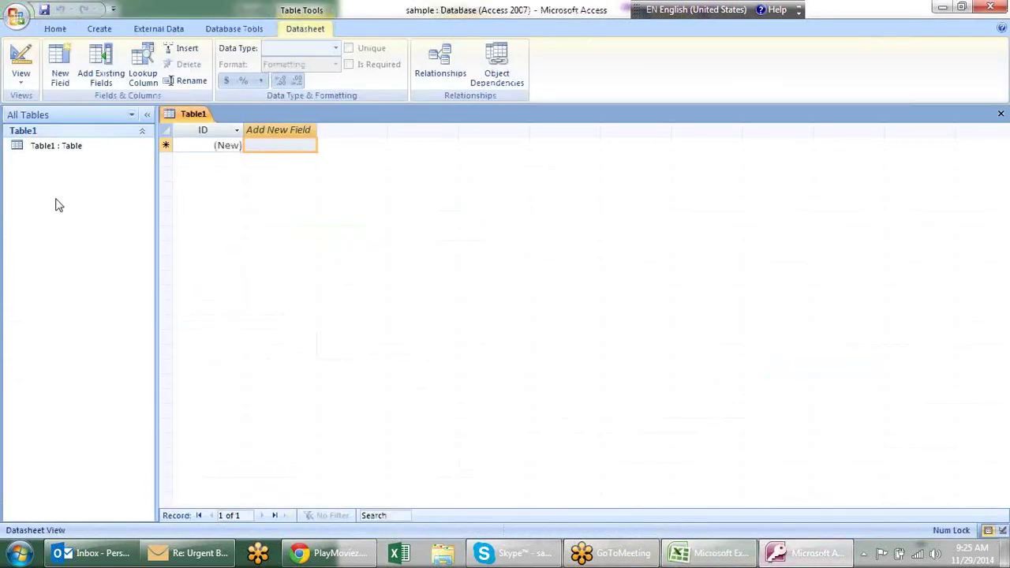
{"action": "left_click", "coordinate": [106, 35]}
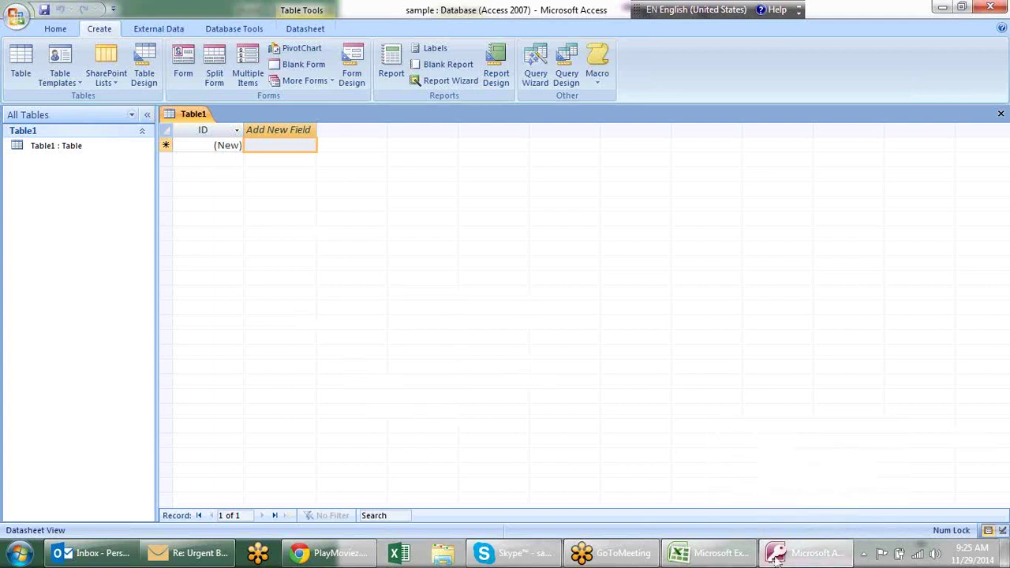
{"action": "left_click", "coordinate": [742, 556]}
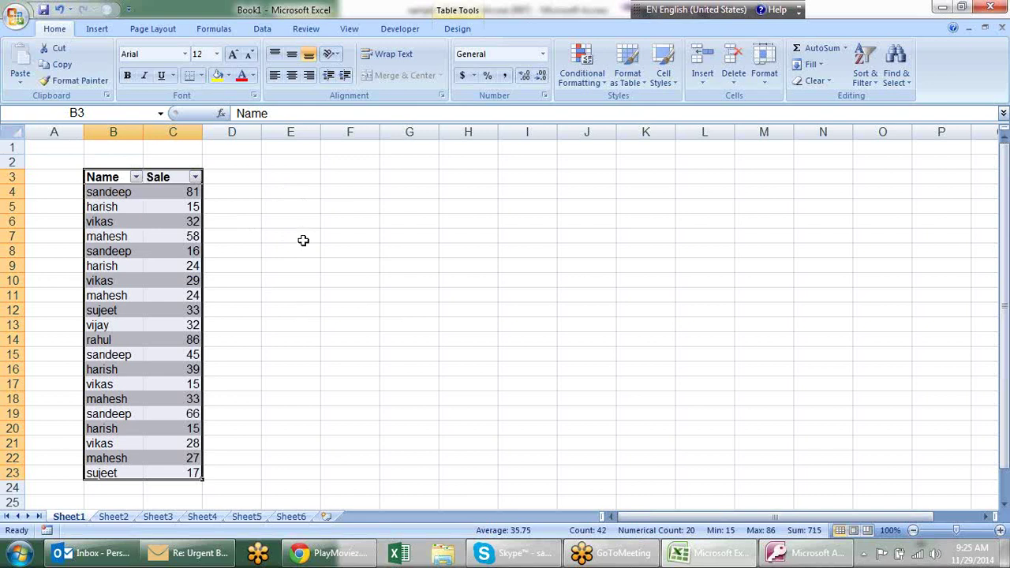
{"action": "left_click", "coordinate": [778, 558]}
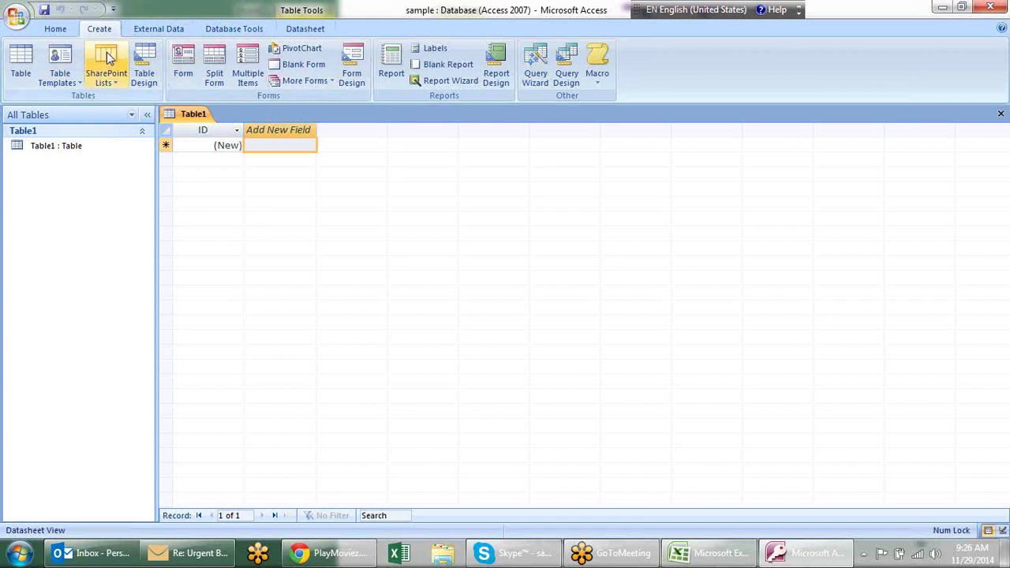
{"action": "left_click", "coordinate": [63, 30]}
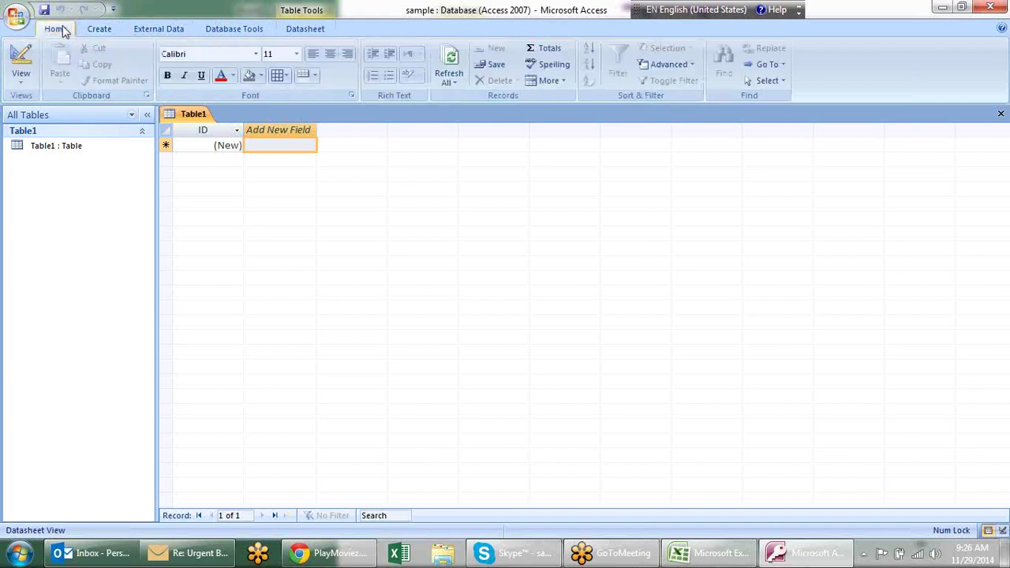
{"action": "left_click", "coordinate": [157, 31]}
{"action": "left_click", "coordinate": [222, 30]}
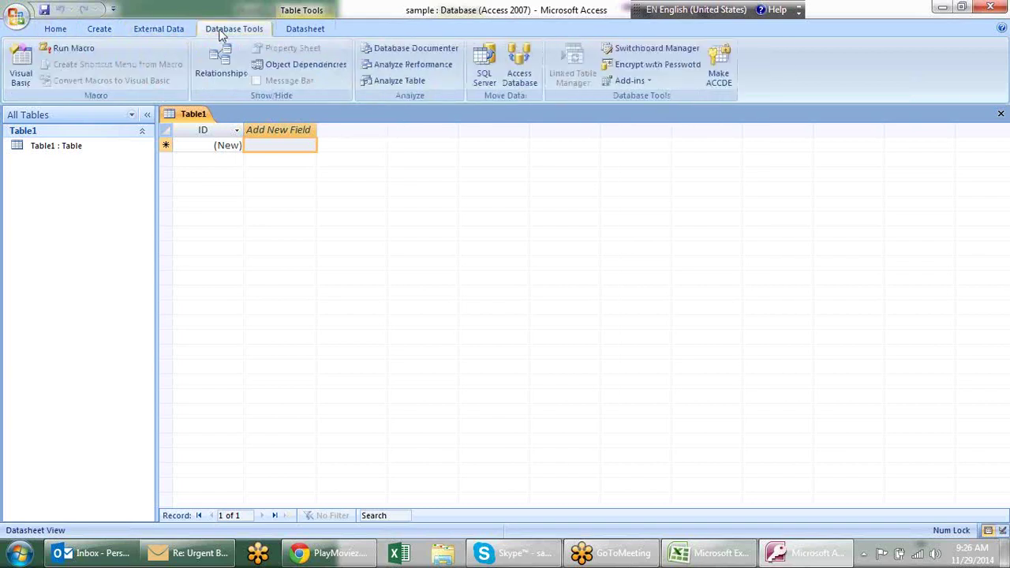
{"action": "left_click", "coordinate": [285, 29]}
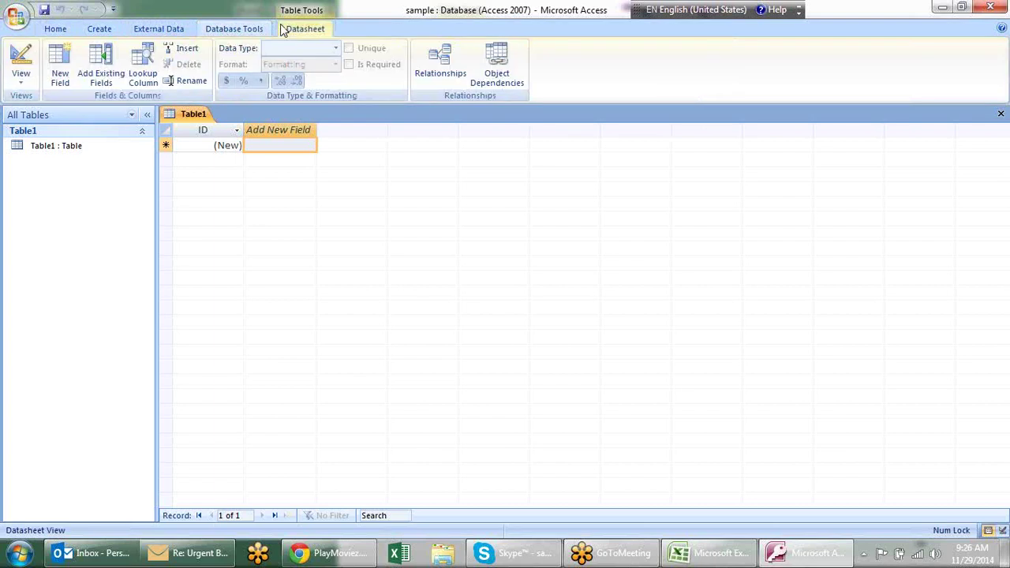
Step: Close Table1 without saving it
{"action": "right_click", "coordinate": [176, 119]}
{"action": "left_click", "coordinate": [211, 146]}
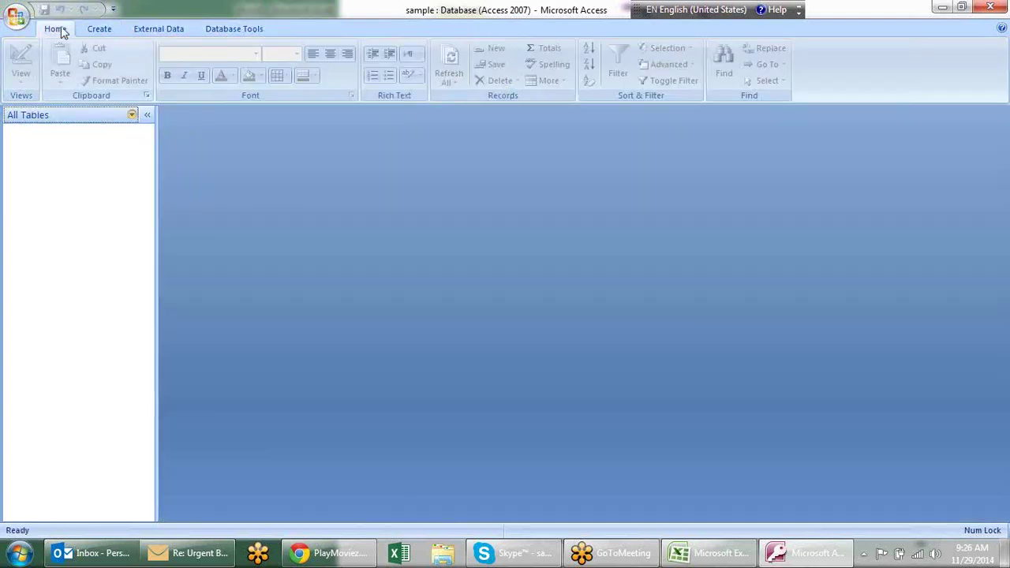
{"action": "left_click", "coordinate": [118, 30]}
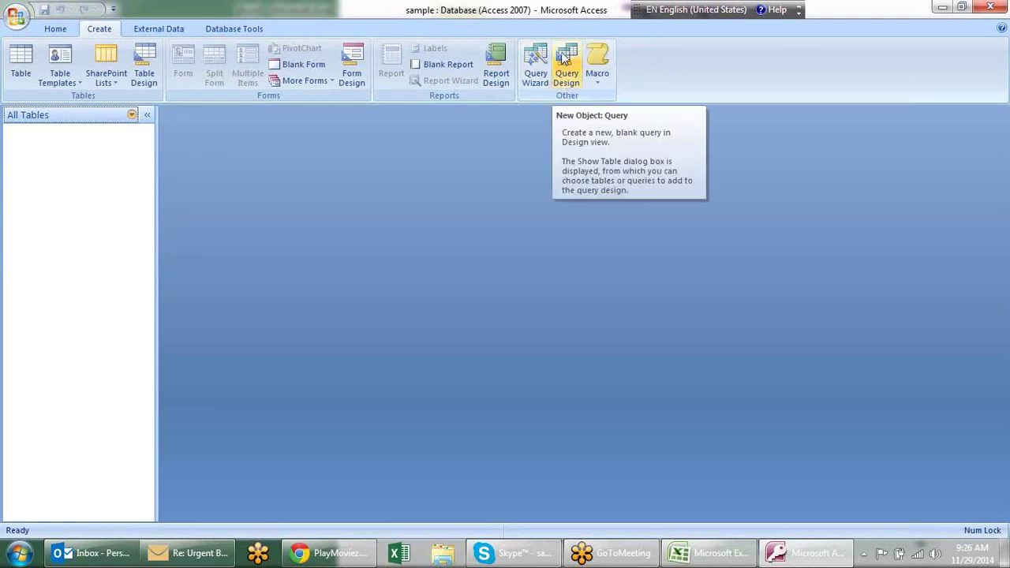
{"action": "left_click", "coordinate": [565, 75]}
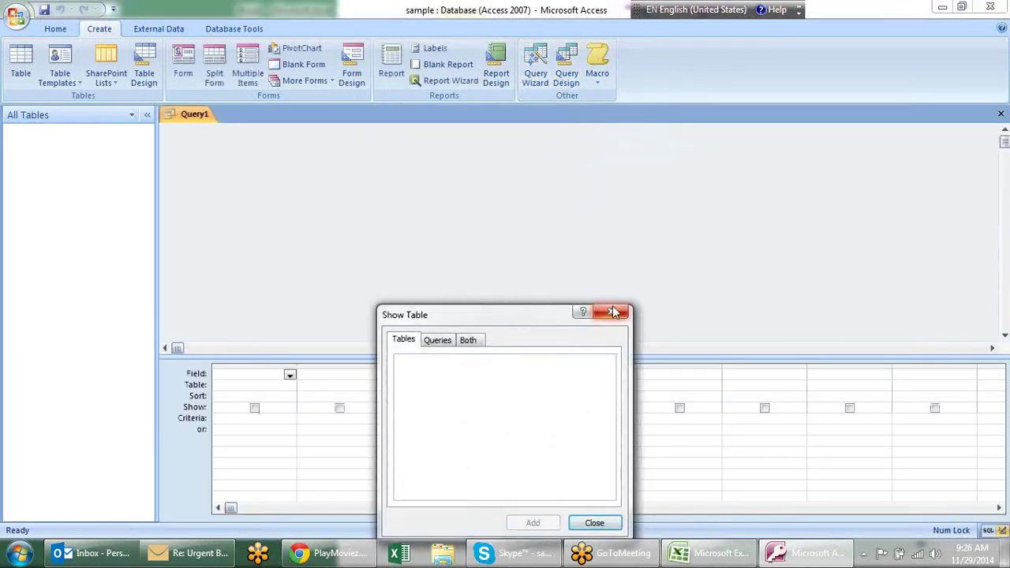
{"action": "left_click", "coordinate": [611, 312]}
{"action": "left_click", "coordinate": [290, 375]}
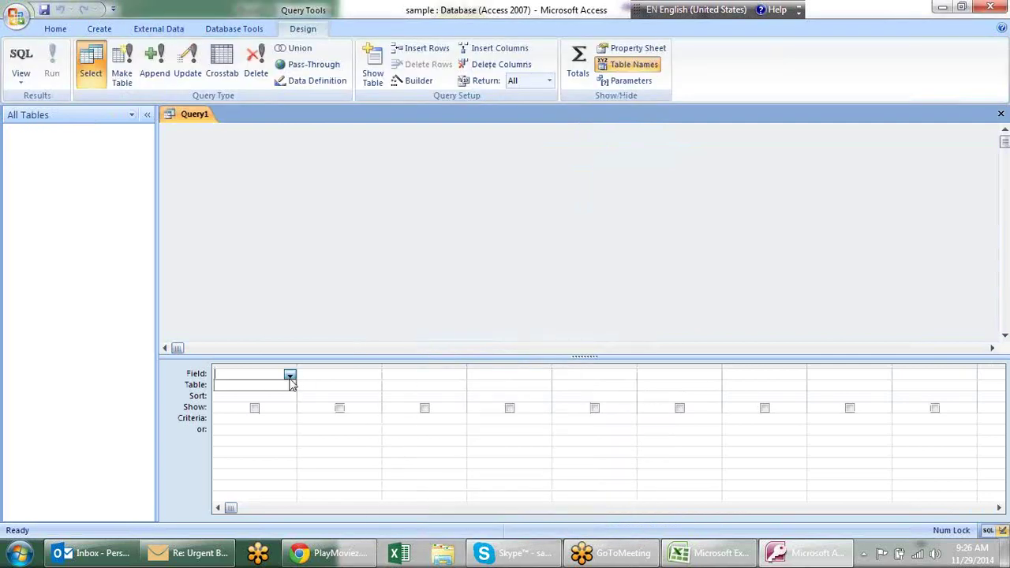
{"action": "left_click", "coordinate": [321, 323]}
{"action": "left_click", "coordinate": [282, 377]}
{"action": "right_click", "coordinate": [196, 114]}
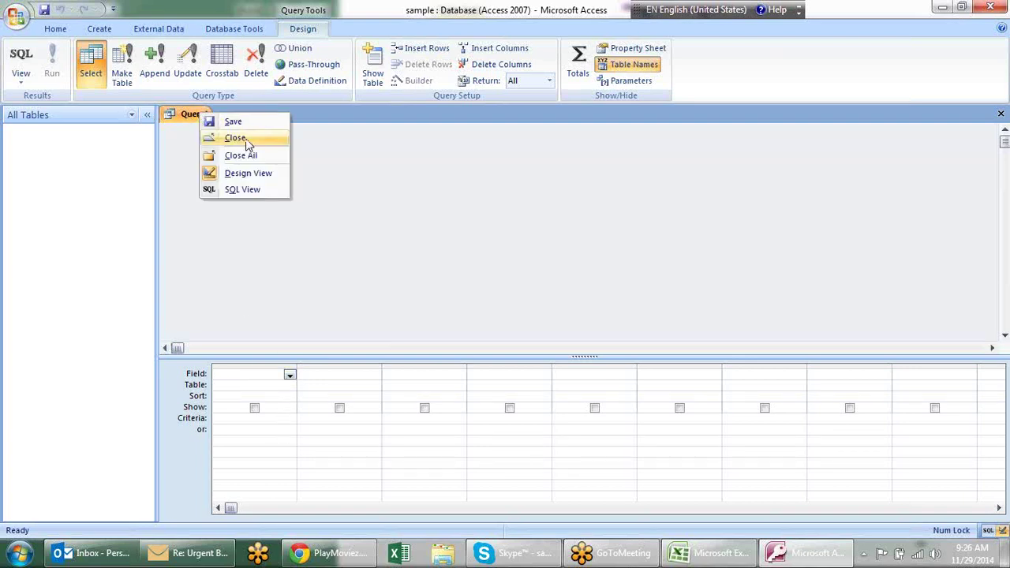
{"action": "left_click", "coordinate": [237, 136]}
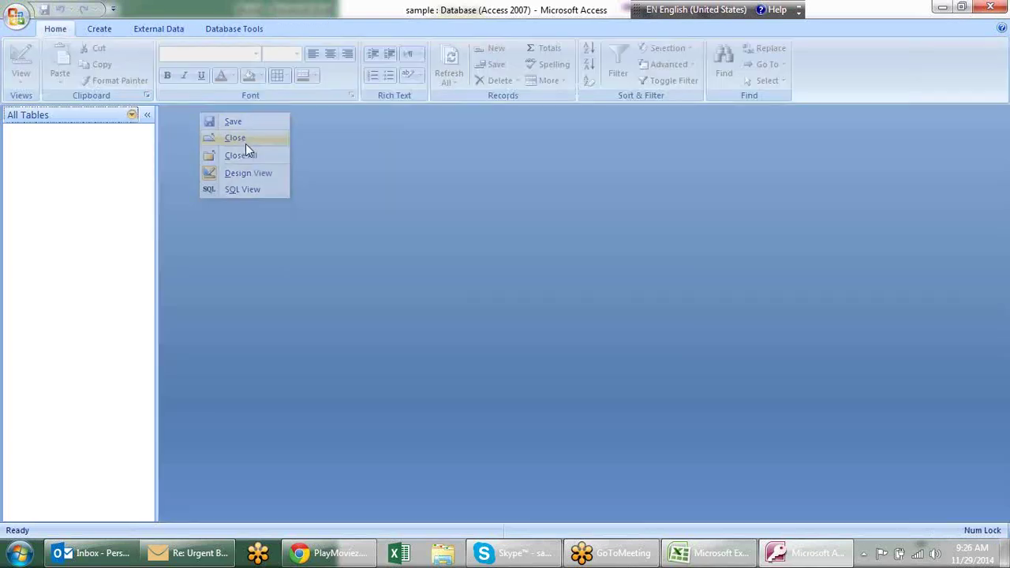
{"action": "left_click", "coordinate": [100, 28]}
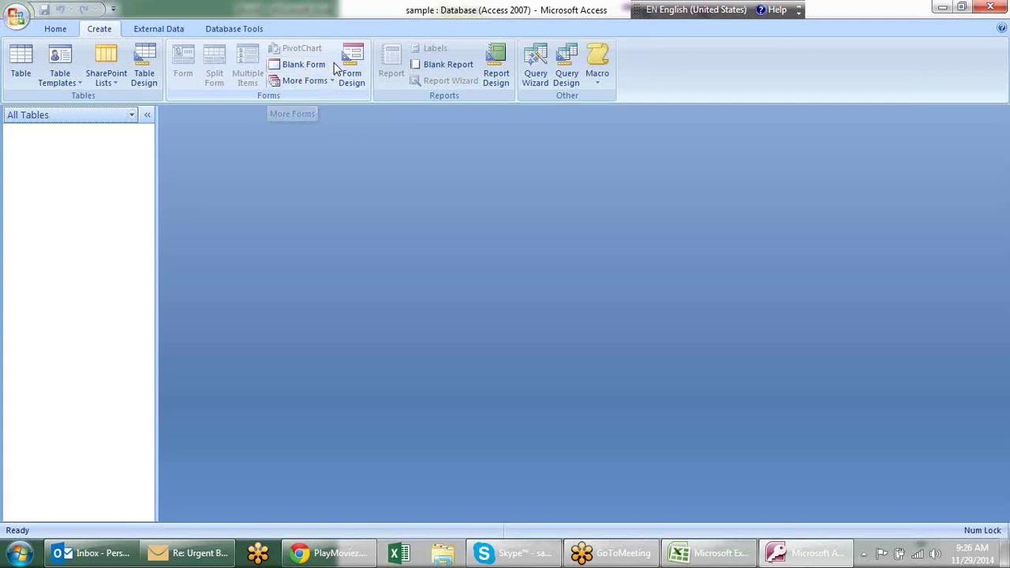
{"action": "left_click", "coordinate": [300, 64]}
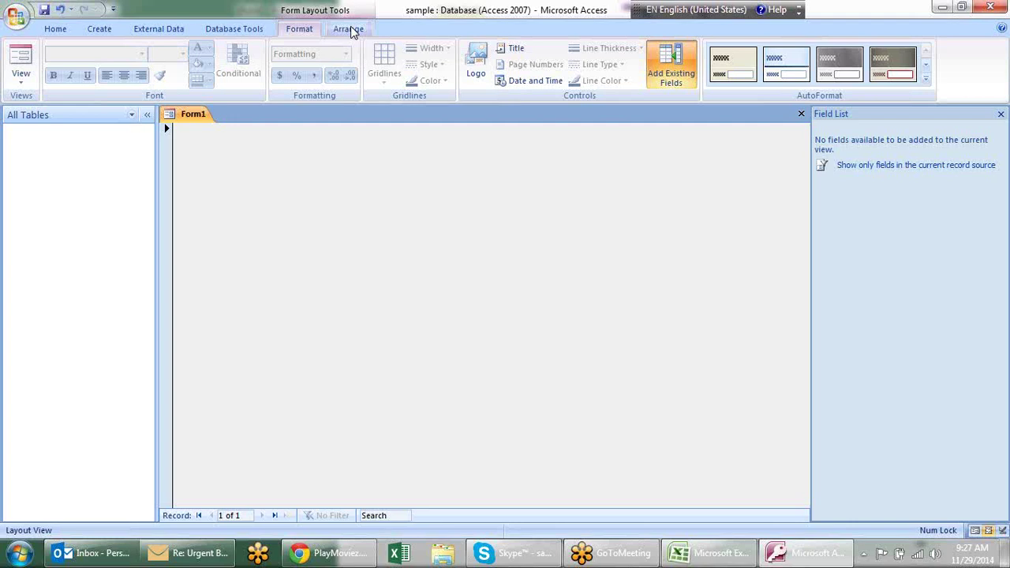
{"action": "left_click", "coordinate": [348, 29]}
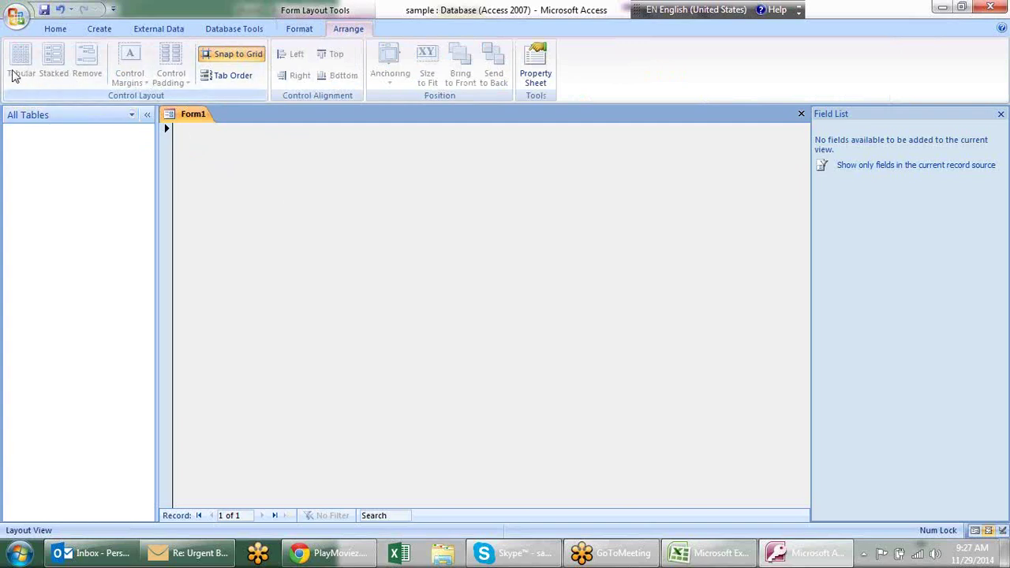
{"action": "left_click", "coordinate": [292, 191]}
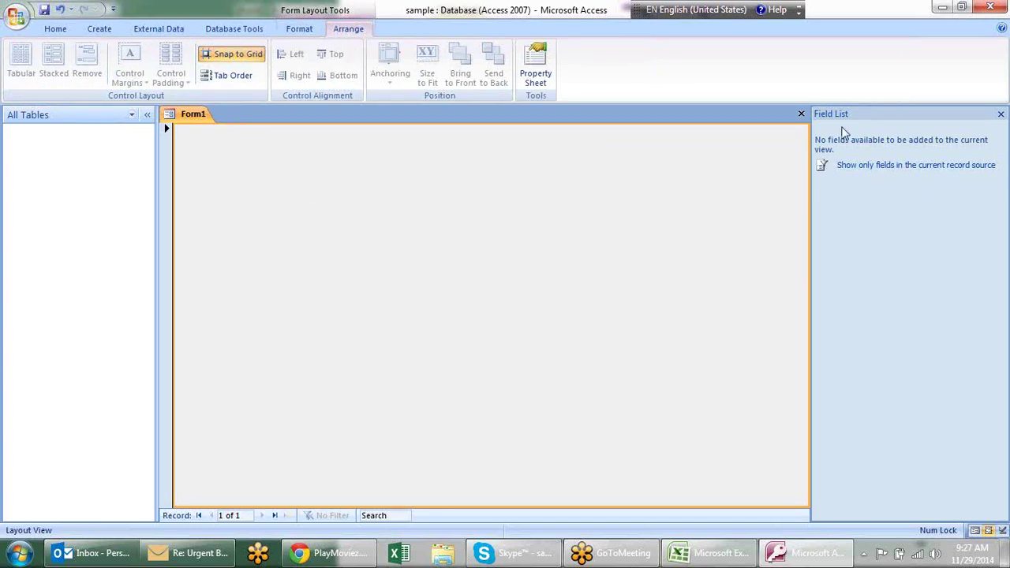
{"action": "left_click", "coordinate": [801, 114]}
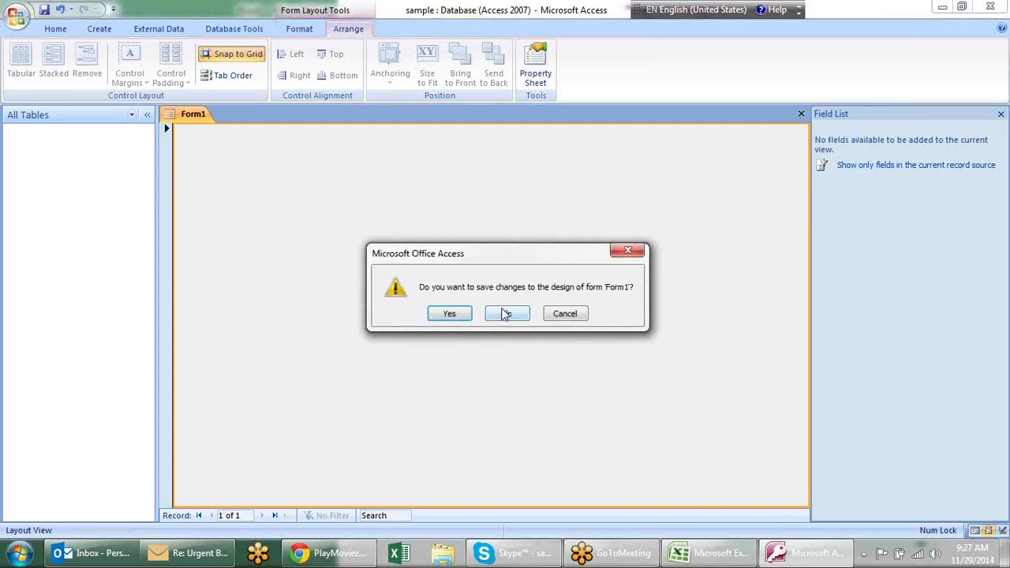
{"action": "left_click", "coordinate": [505, 314]}
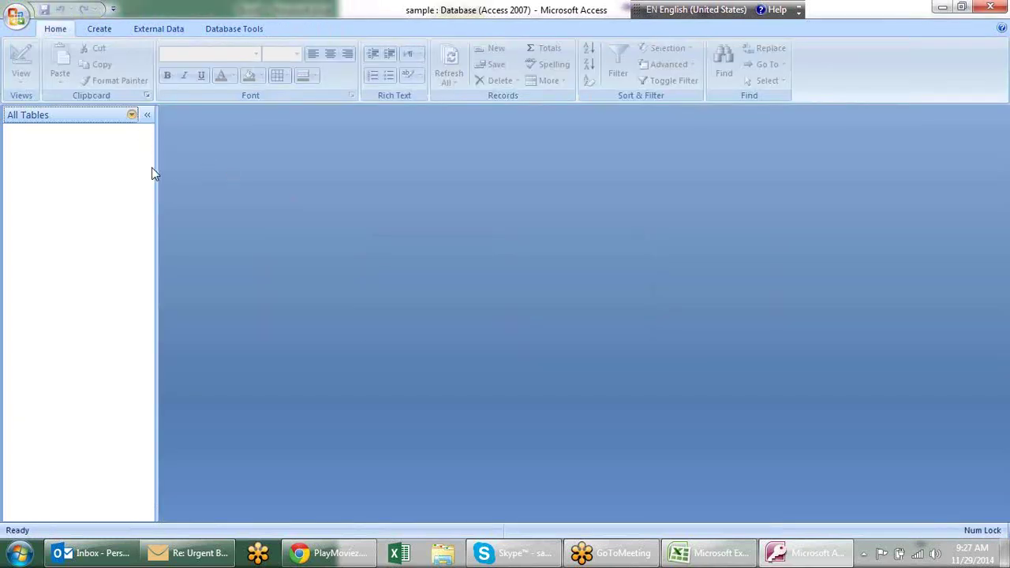
Step: Browse the Home, Create and External Data ribbon tabs, ending on the Create tab
{"action": "left_click", "coordinate": [95, 30]}
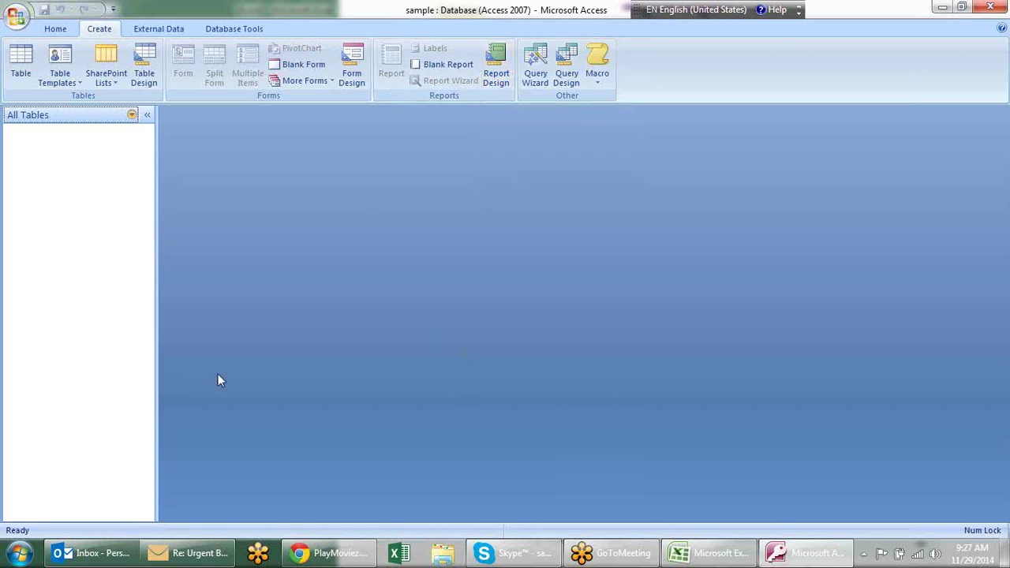
{"action": "left_click", "coordinate": [62, 29]}
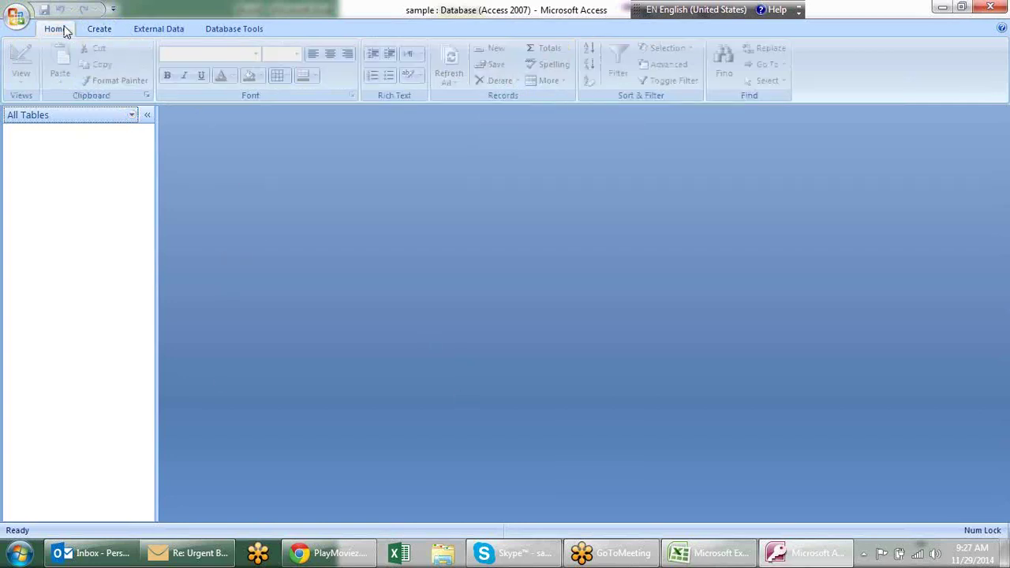
{"action": "left_click", "coordinate": [95, 31]}
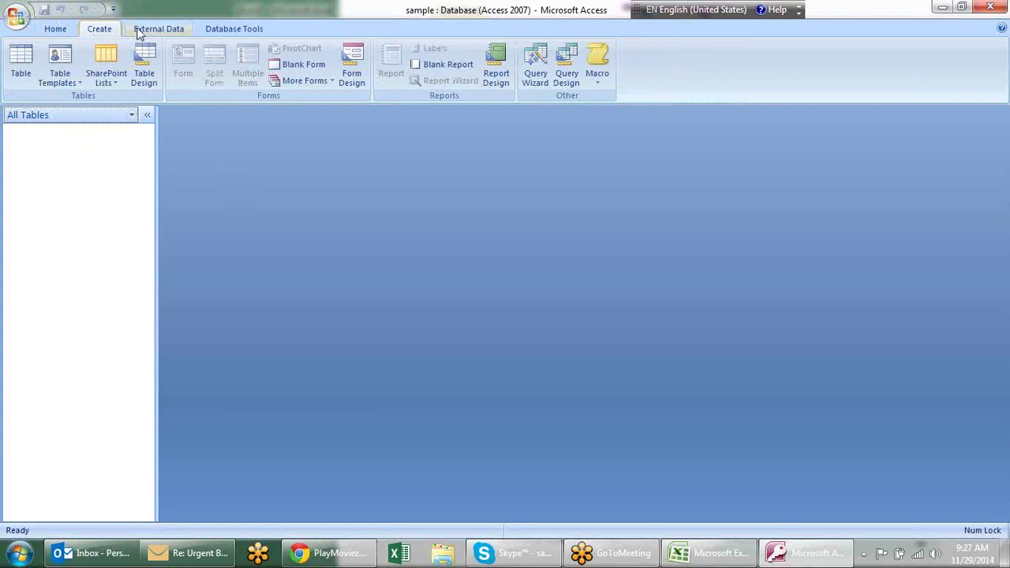
{"action": "left_click", "coordinate": [145, 29]}
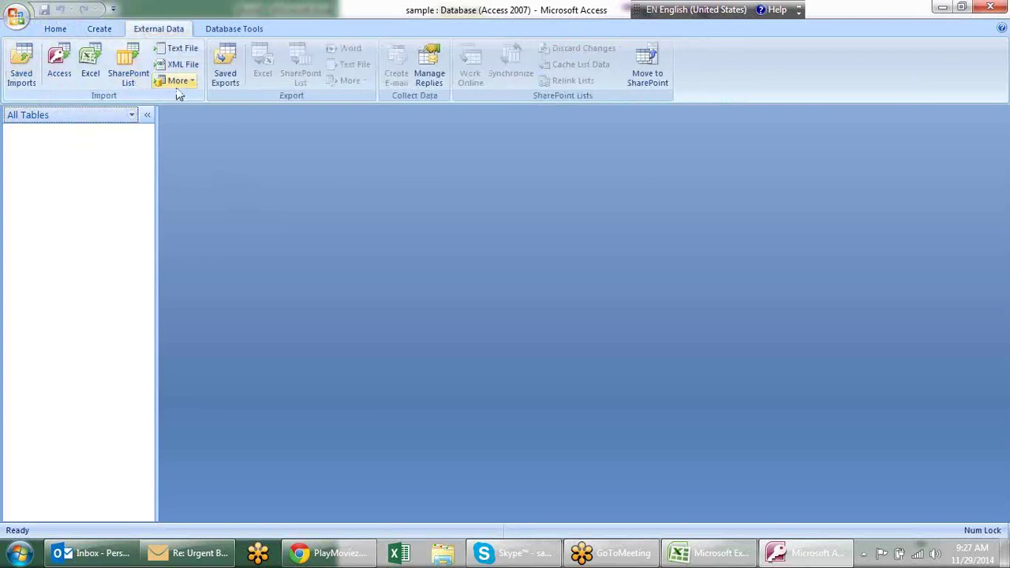
{"action": "left_click", "coordinate": [56, 29]}
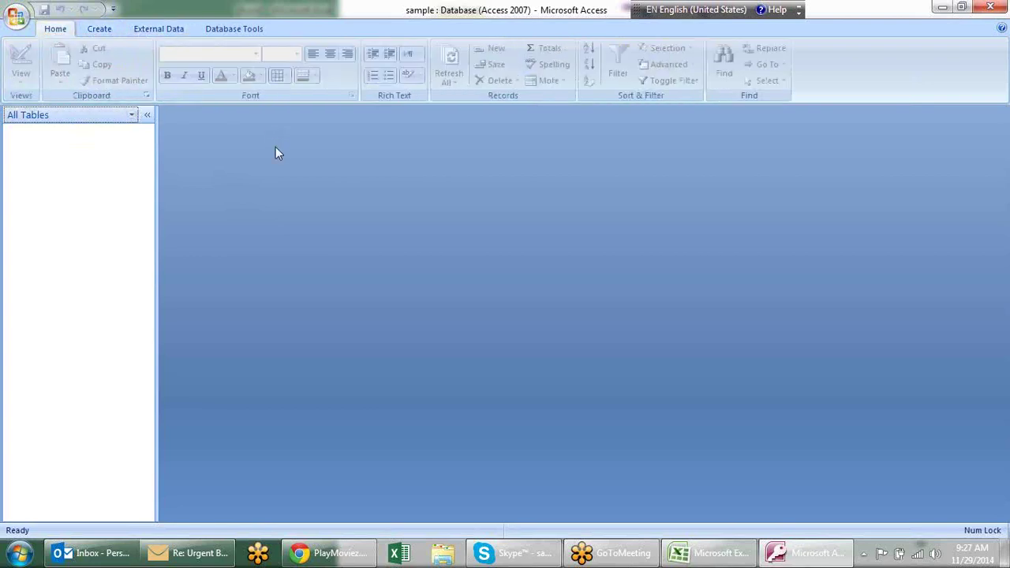
{"action": "left_click", "coordinate": [101, 29]}
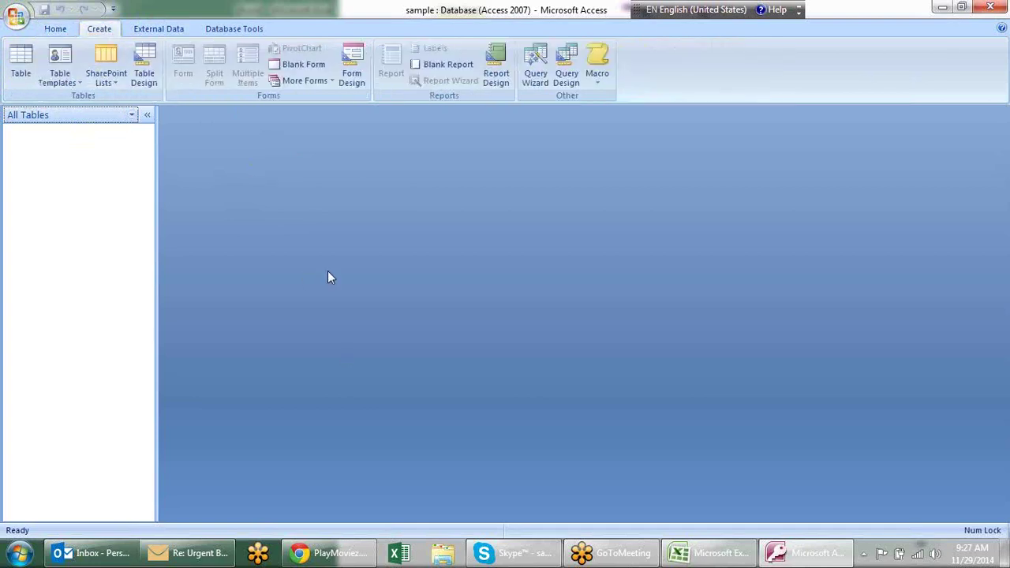
Step: Create a new blank Table1 and select its ID cell and the Add New Field column
{"action": "left_click", "coordinate": [22, 71]}
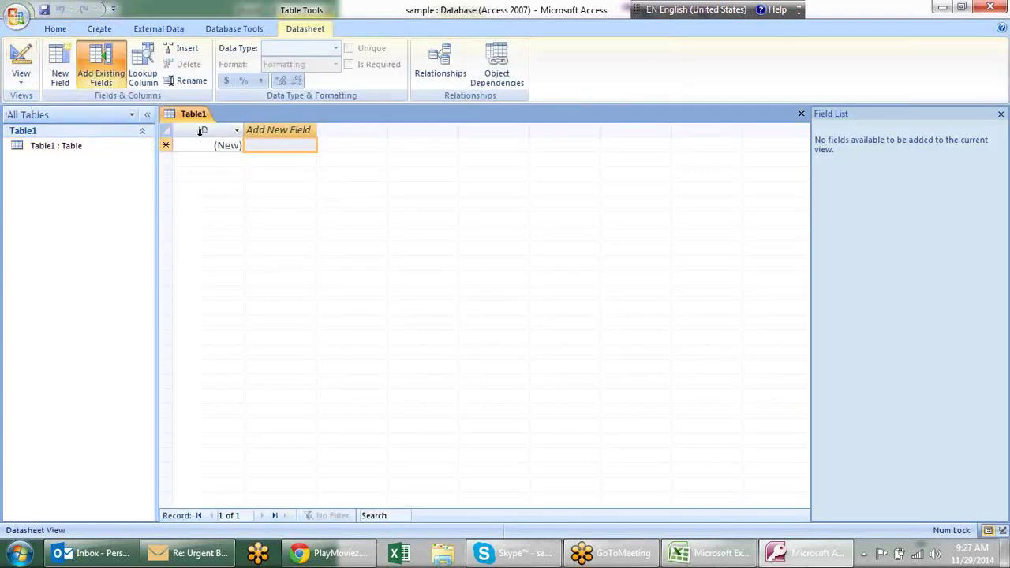
{"action": "mouse_move", "coordinate": [213, 130]}
{"action": "left_click", "coordinate": [225, 129]}
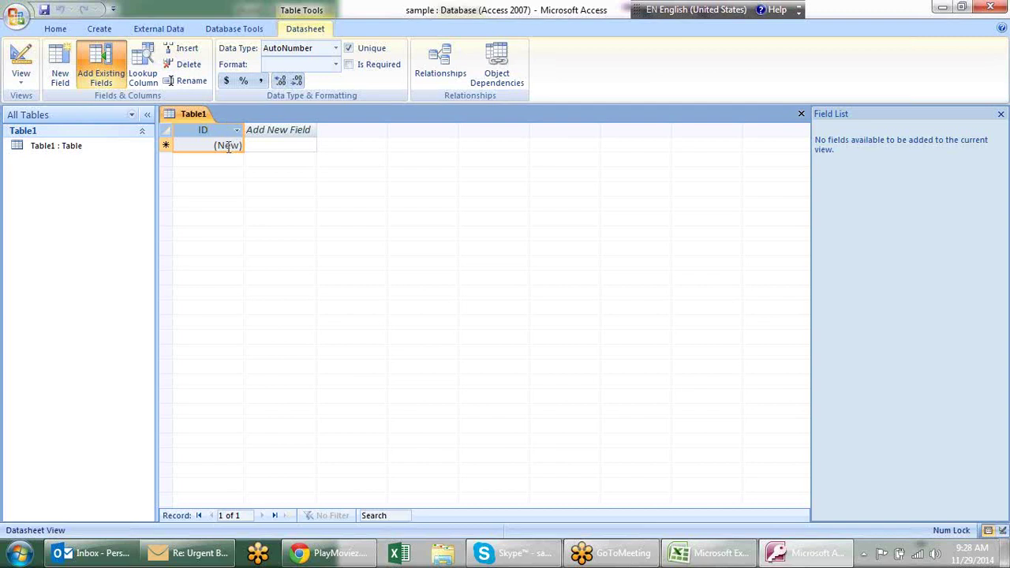
{"action": "left_click", "coordinate": [267, 155]}
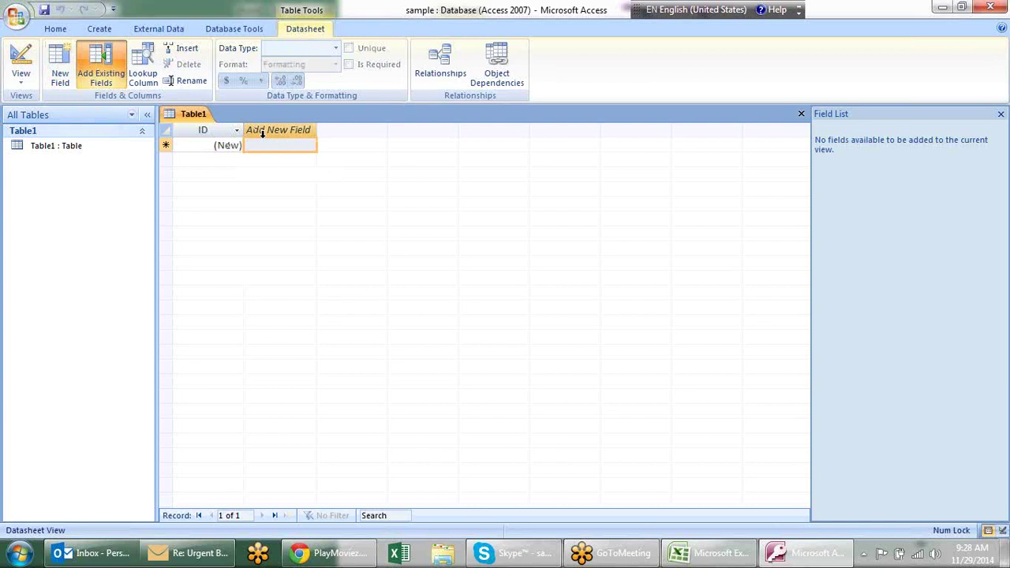
Step: Add Name, city and sales fields to Table1, keeping Name despite the reserved-word warning
{"action": "double_click", "coordinate": [262, 130]}
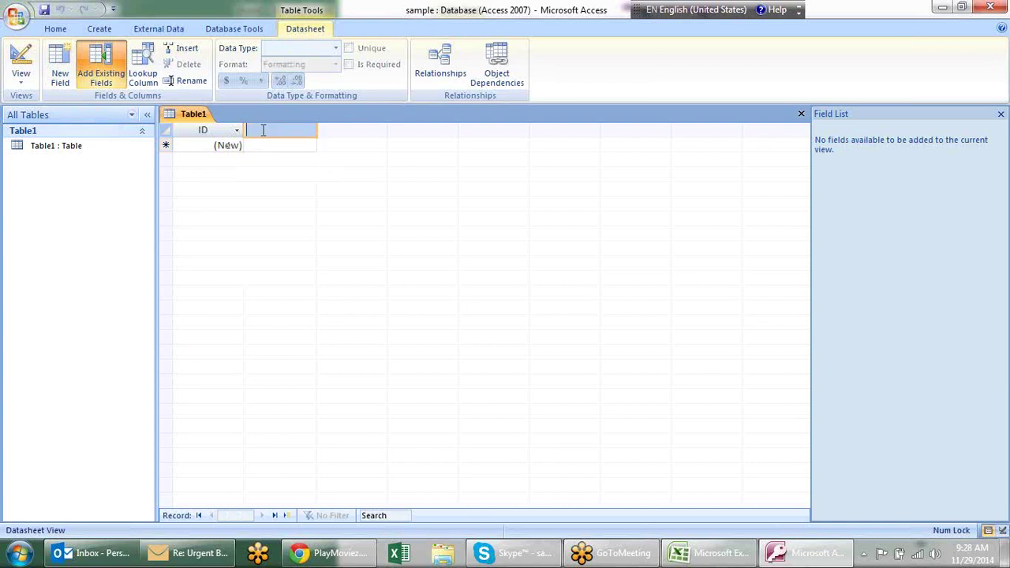
{"action": "type", "text": "Name"}
{"action": "key", "text": "Return"}
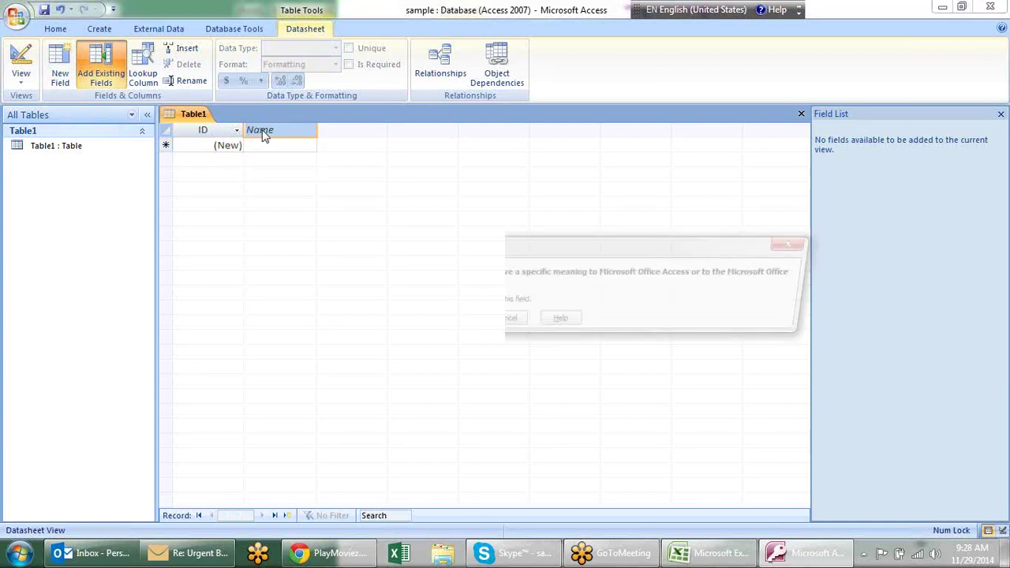
{"action": "key", "text": "Return"}
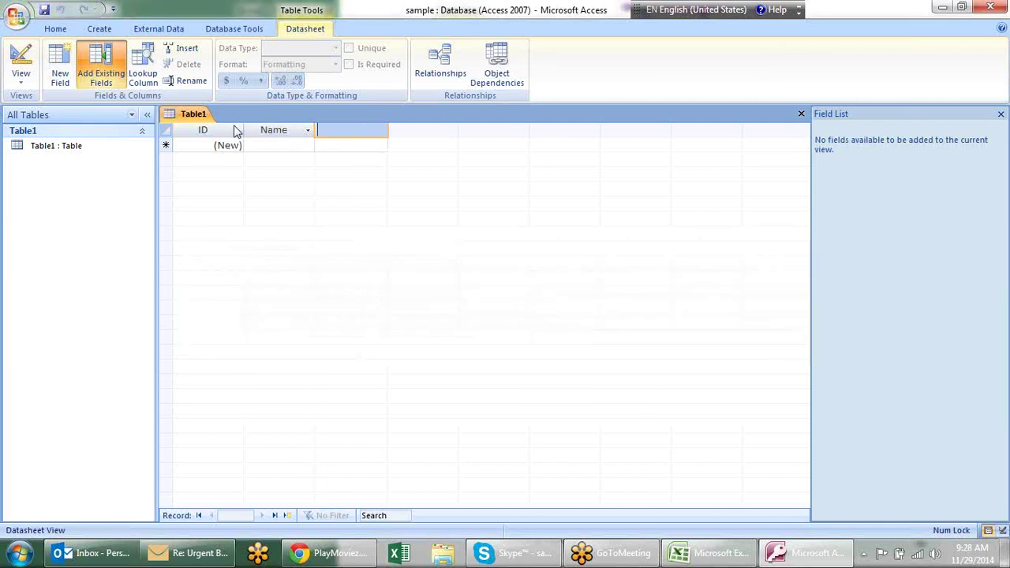
{"action": "type", "text": "cit"}
{"action": "type", "text": "y"}
{"action": "key", "text": "Return"}
{"action": "type", "text": "sales"}
{"action": "key", "text": "Return"}
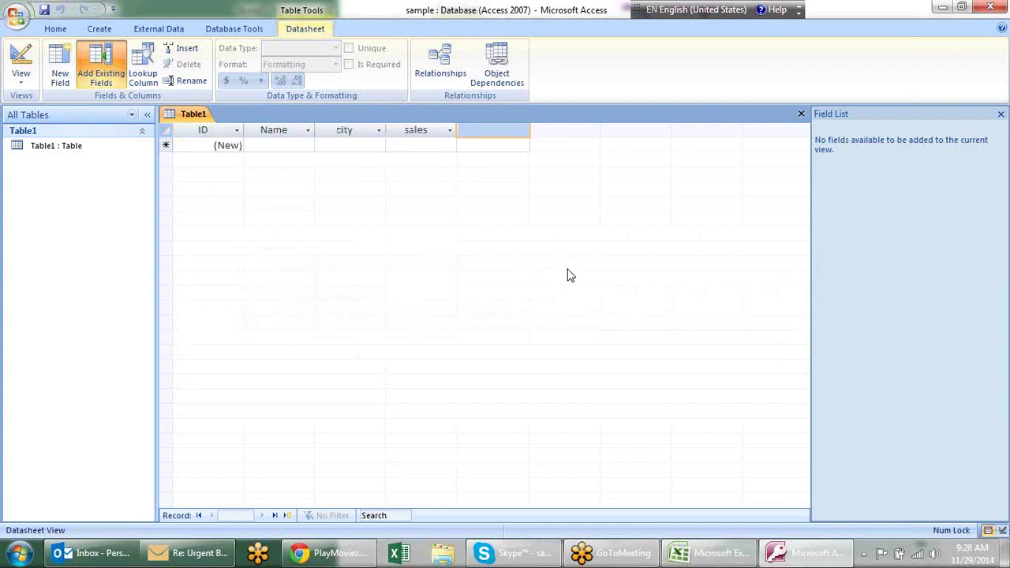
{"action": "left_click", "coordinate": [449, 131]}
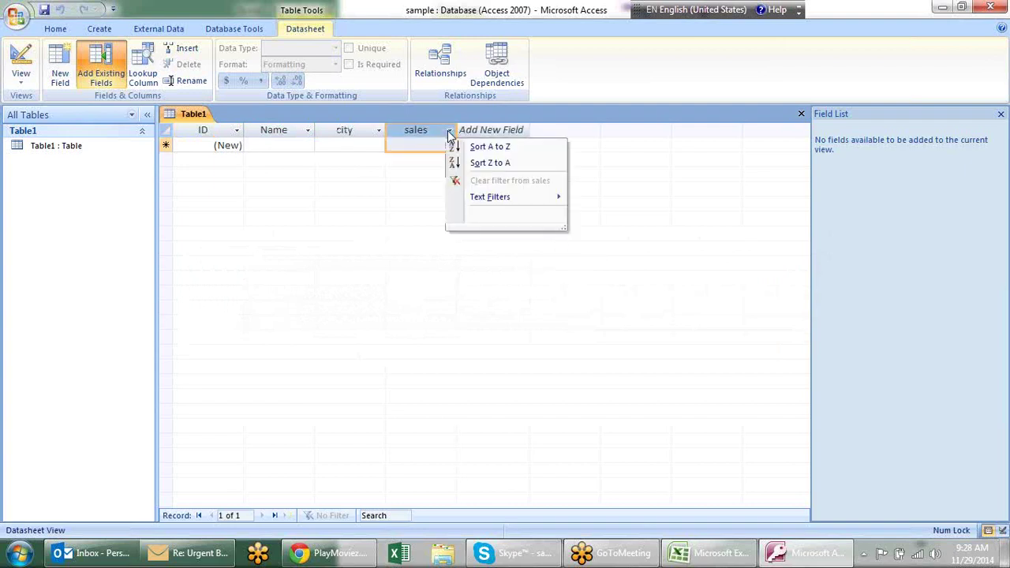
{"action": "left_click", "coordinate": [416, 276]}
Step: Enter two records: a name with city palwal and sales 20, another with faridabad and 40
{"action": "left_click", "coordinate": [255, 147]}
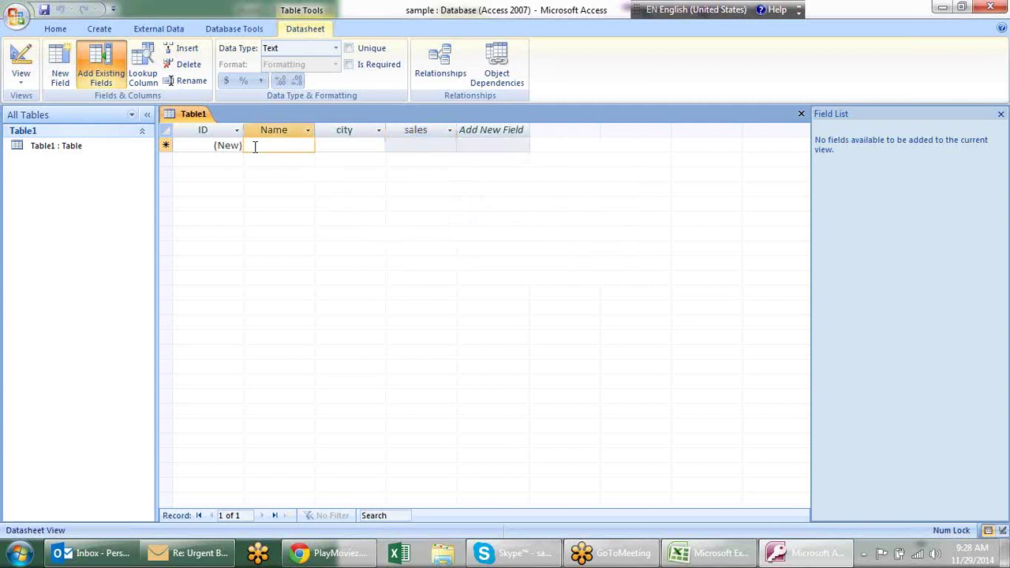
{"action": "type", "text": "sandeep"}
{"action": "key", "text": "Tab"}
{"action": "type", "text": "palwal"}
{"action": "key", "text": "Tab"}
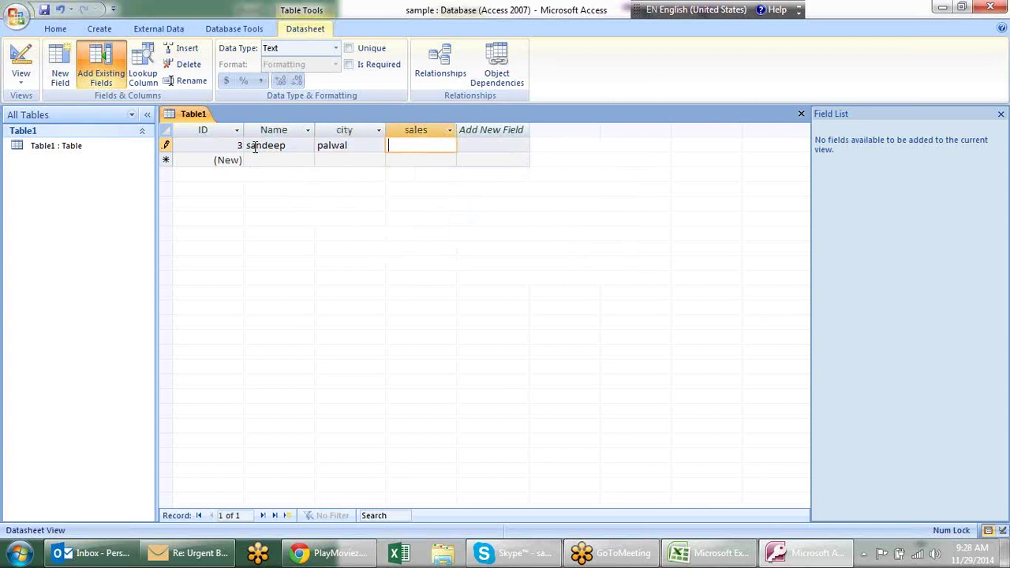
{"action": "type", "text": "20"}
{"action": "key", "text": "Tab"}
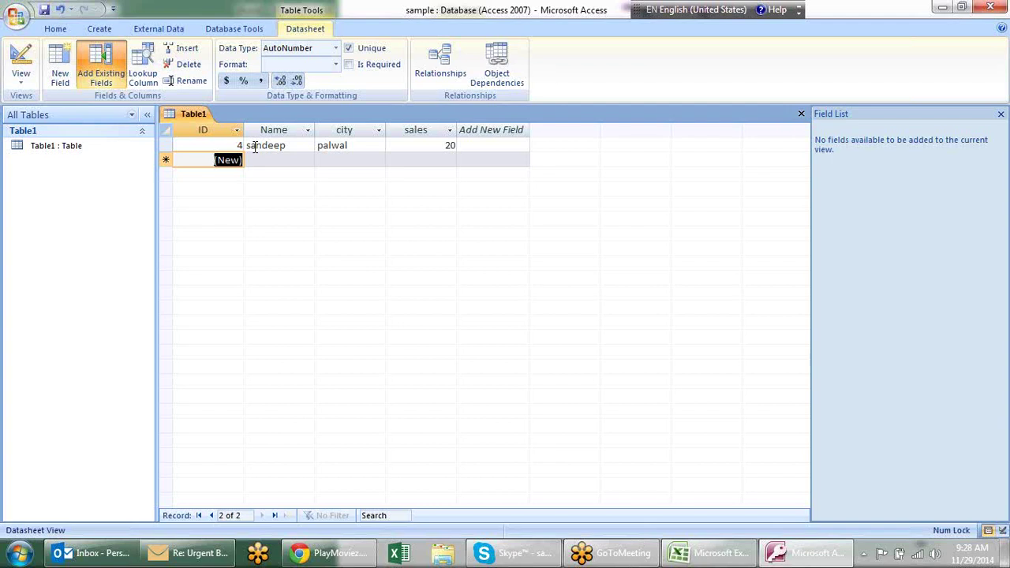
{"action": "key", "text": "Tab"}
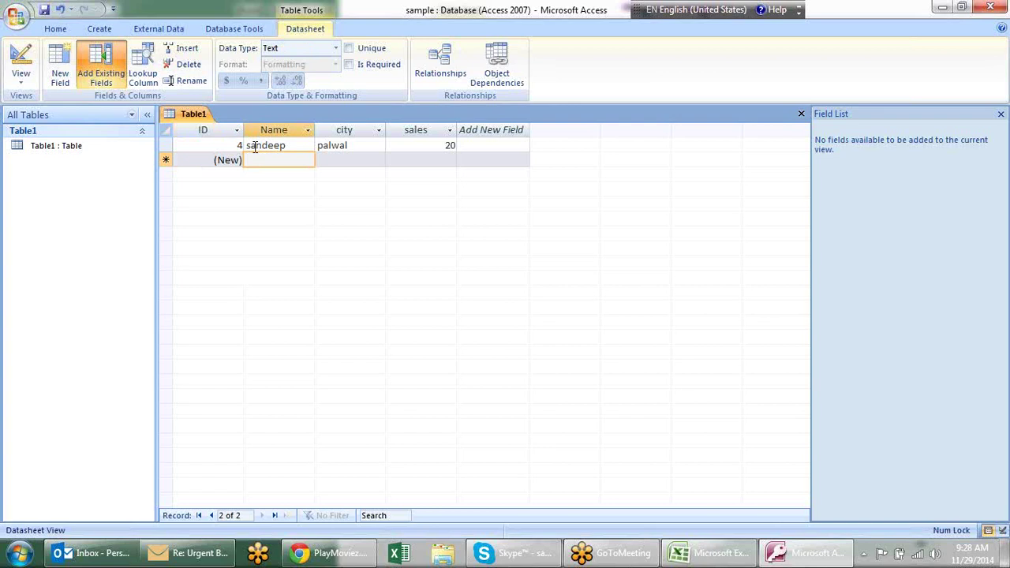
{"action": "type", "text": "pradeep"}
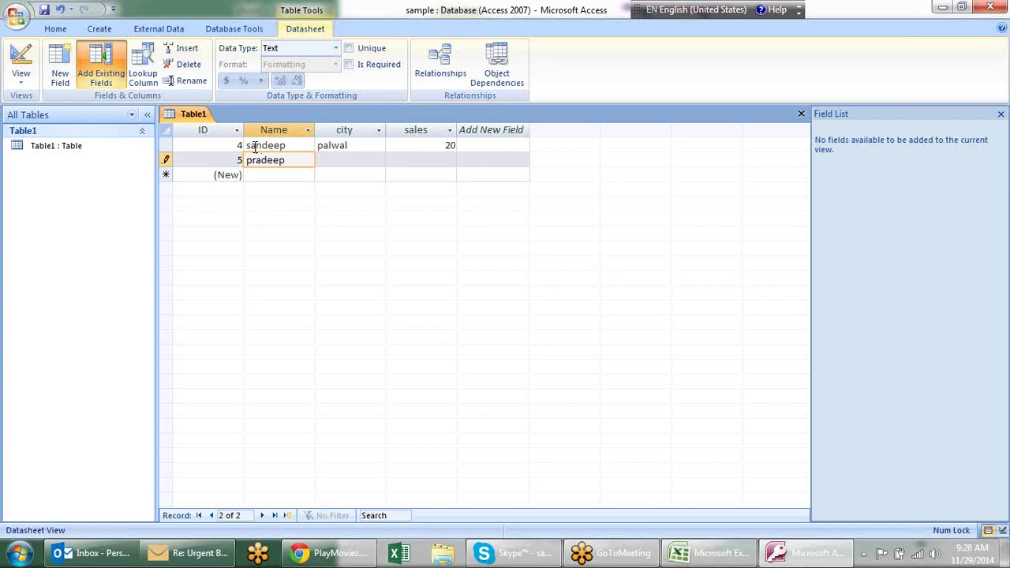
{"action": "key", "text": "Tab"}
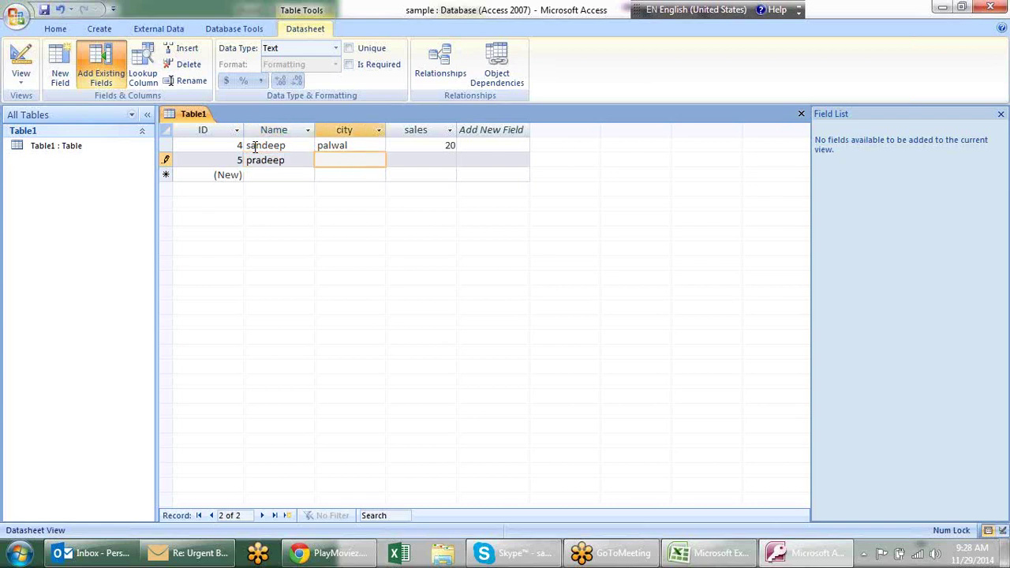
{"action": "type", "text": "faridabad"}
{"action": "key", "text": "Tab"}
{"action": "type", "text": "40"}
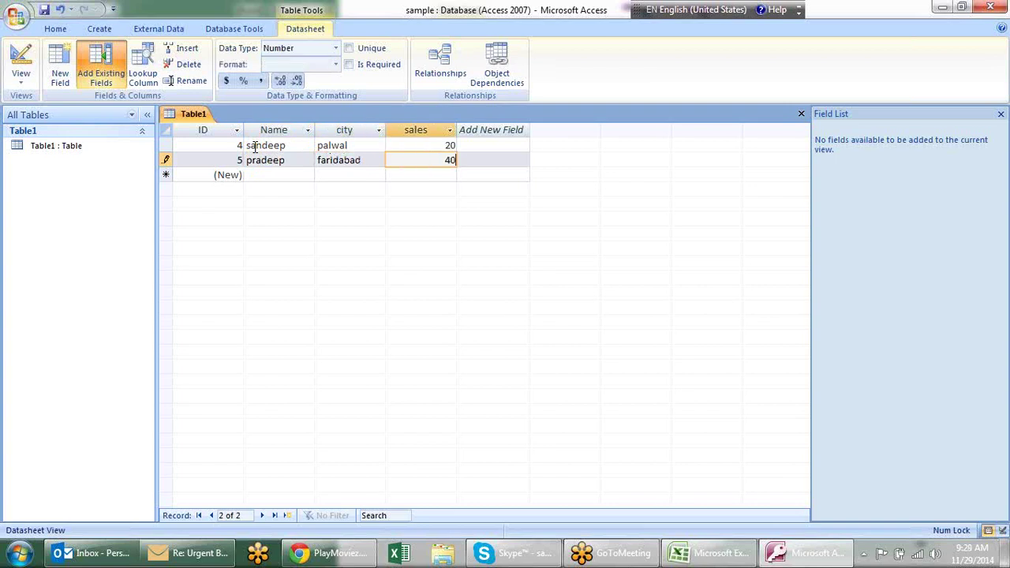
{"action": "key", "text": "Tab"}
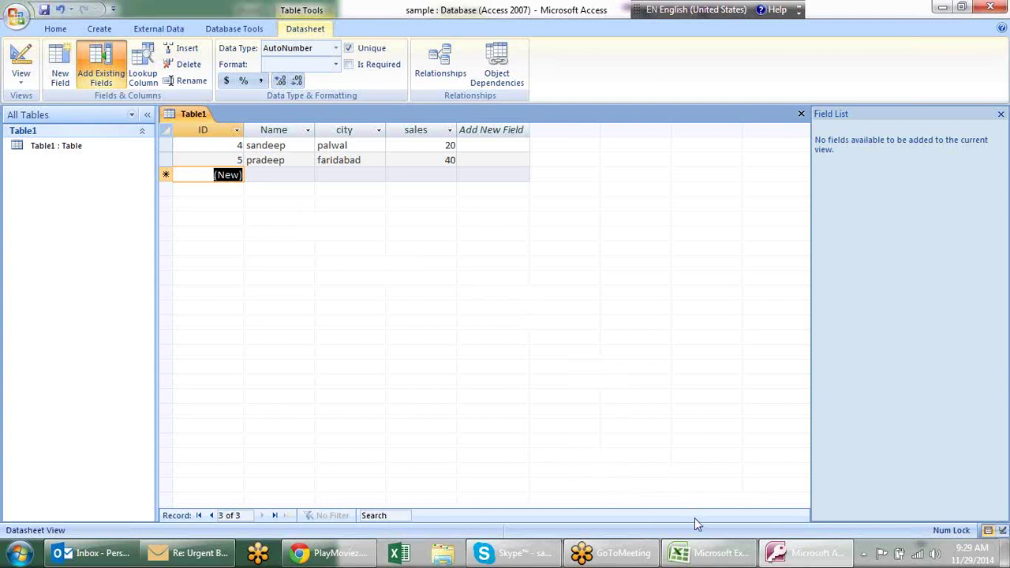
{"action": "left_click", "coordinate": [708, 559]}
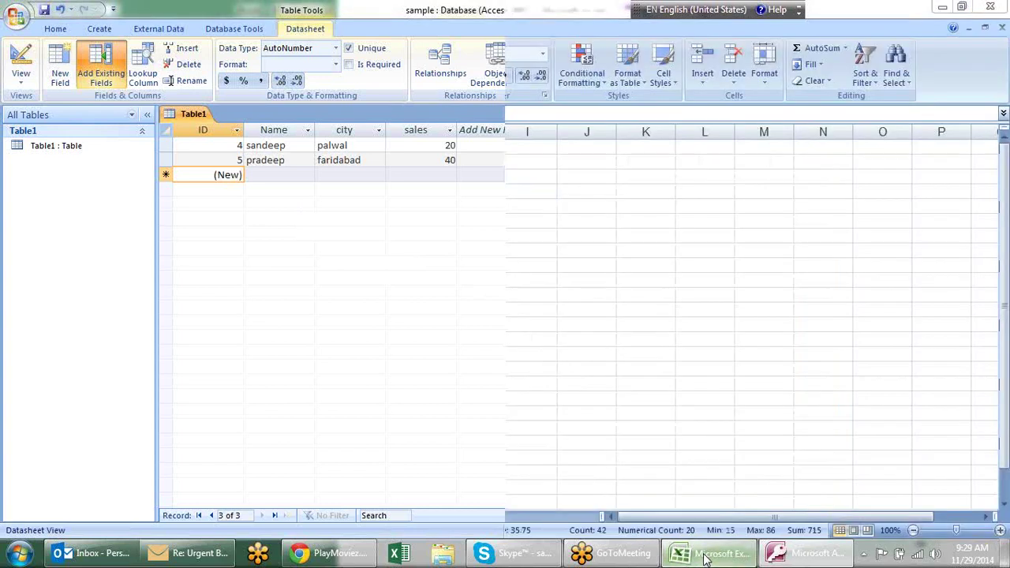
{"action": "left_click", "coordinate": [275, 196]}
{"action": "left_click", "coordinate": [185, 196]}
{"action": "left_click", "coordinate": [185, 251]}
{"action": "left_click", "coordinate": [185, 206]}
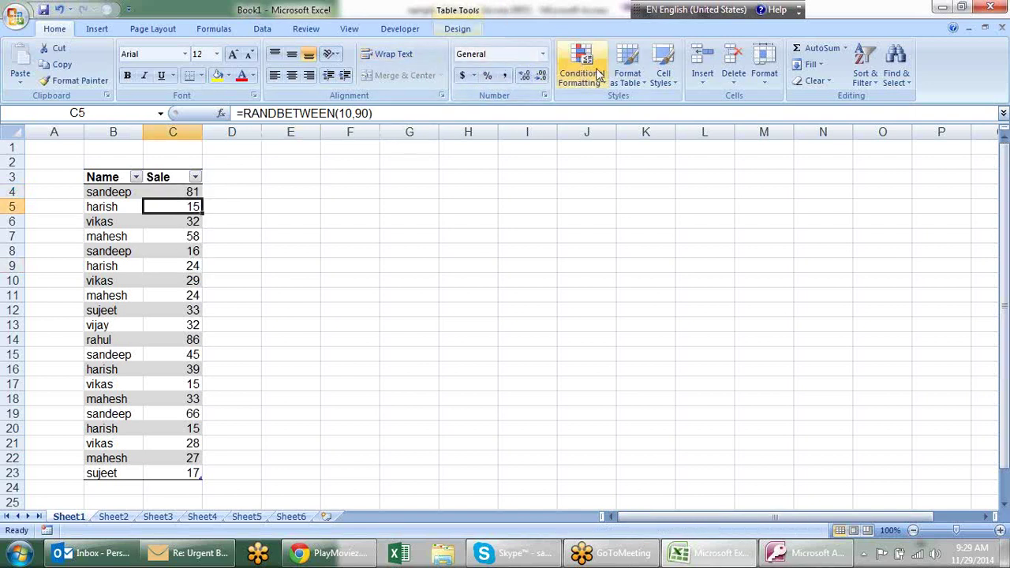
{"action": "left_click", "coordinate": [183, 236]}
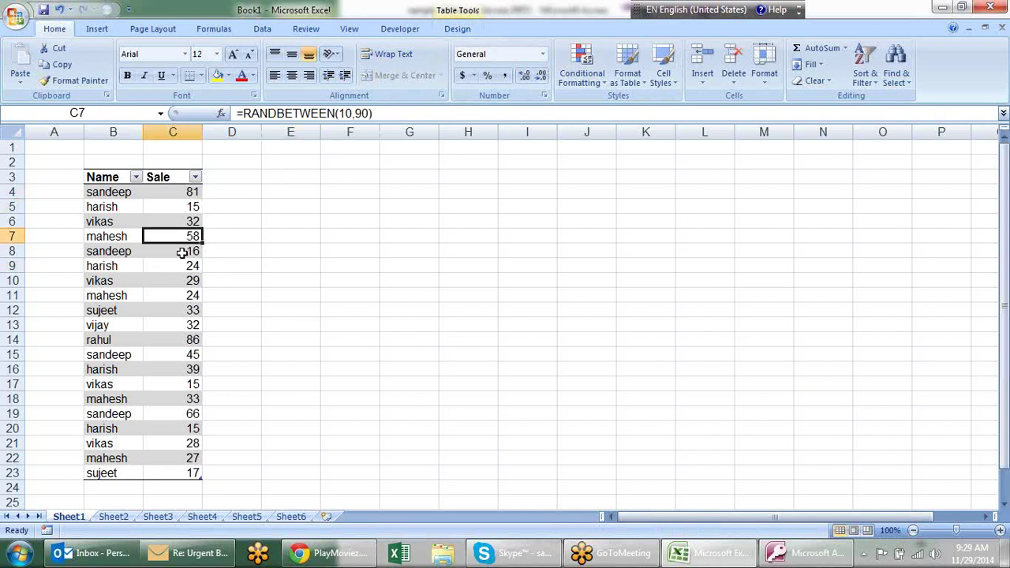
{"action": "left_click", "coordinate": [183, 307]}
{"action": "left_click", "coordinate": [166, 220]}
{"action": "left_click", "coordinate": [176, 204]}
{"action": "left_click", "coordinate": [130, 206]}
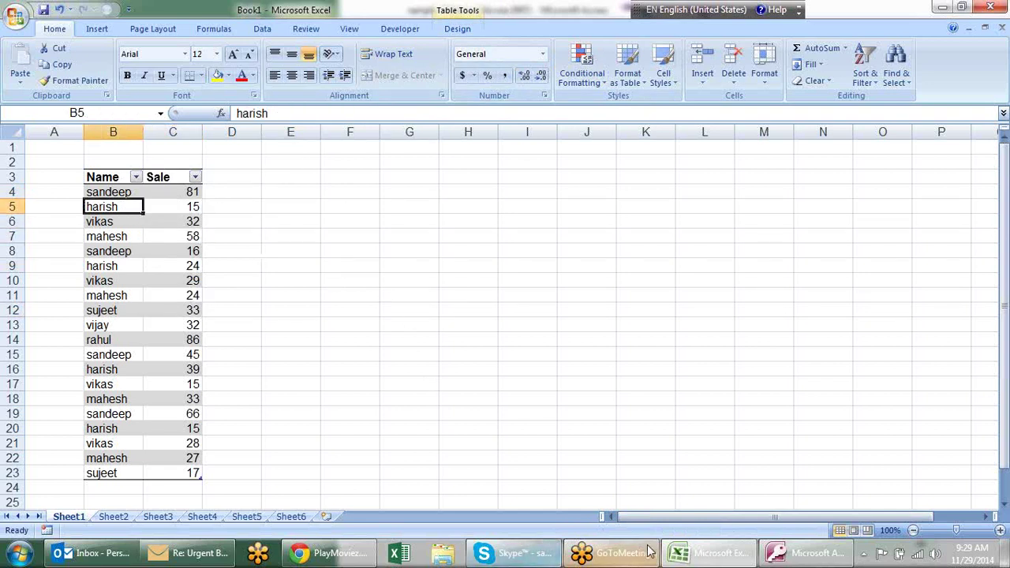
{"action": "left_click", "coordinate": [812, 553]}
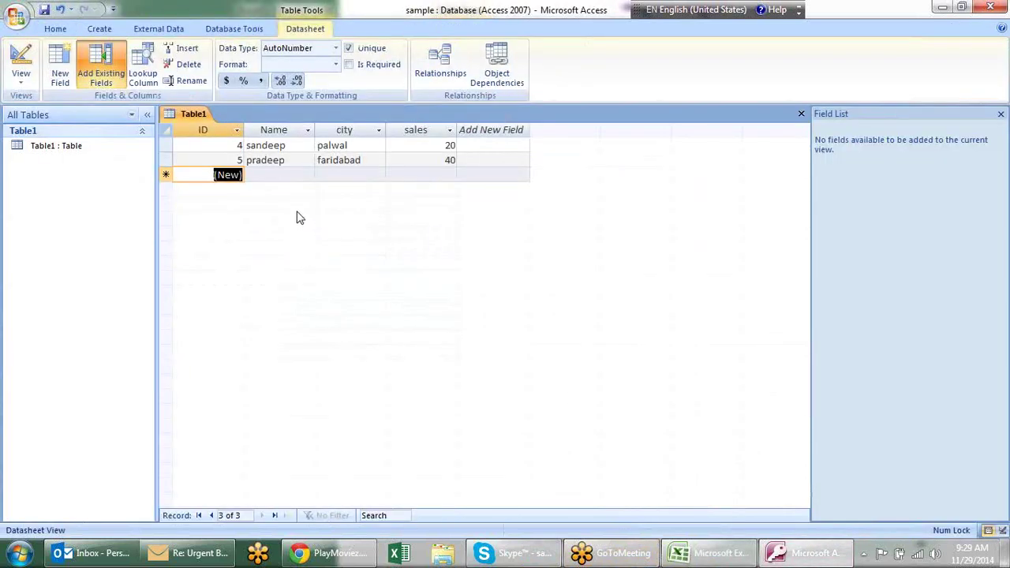
Step: Close the new table and save its design under the default name Table1
{"action": "right_click", "coordinate": [198, 121]}
{"action": "left_click", "coordinate": [259, 141]}
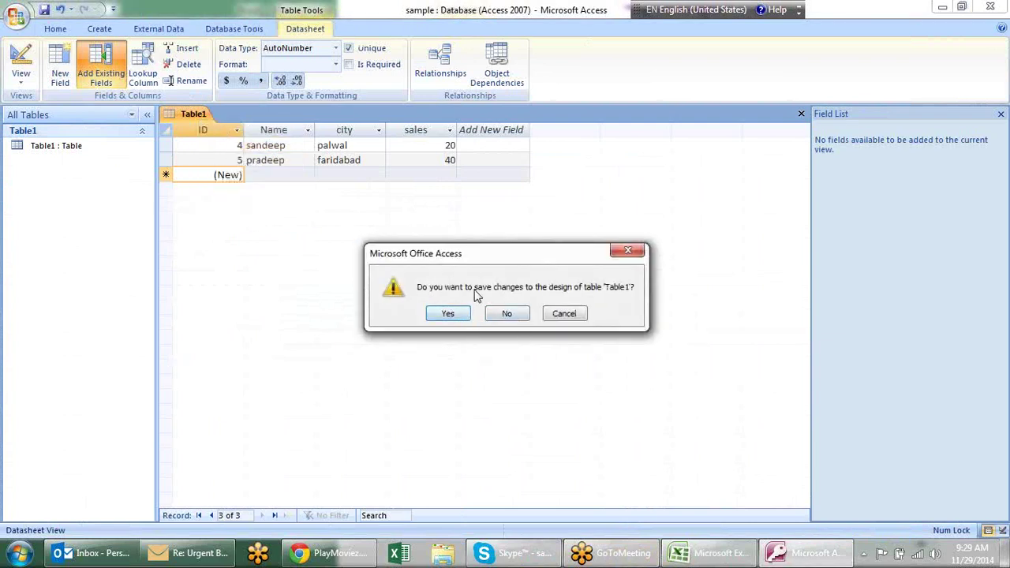
{"action": "left_click", "coordinate": [440, 313]}
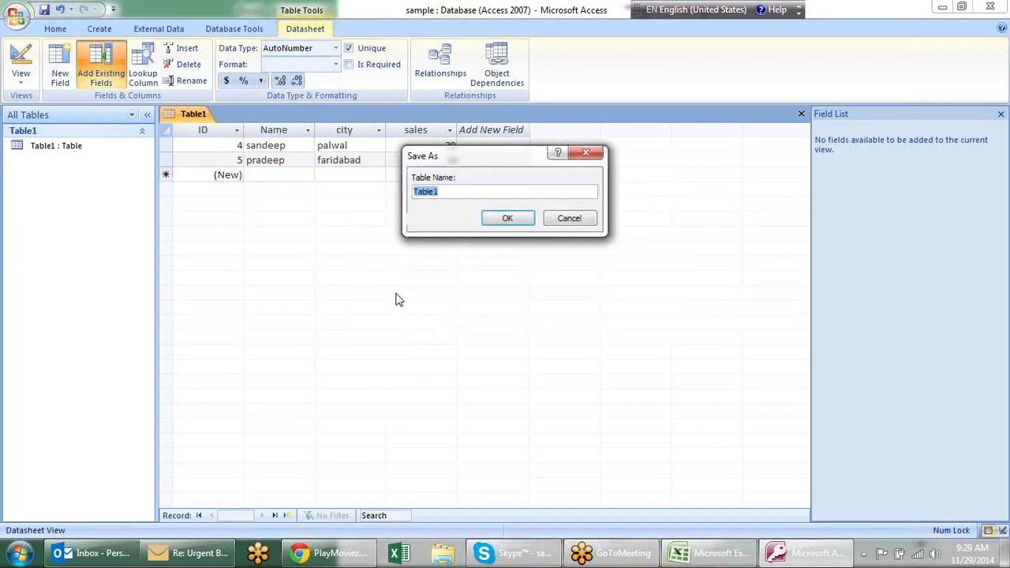
{"action": "left_click", "coordinate": [522, 214]}
Step: Reopen Table1 as a datasheet and look through its shortcut menu options
{"action": "left_click", "coordinate": [55, 146]}
{"action": "double_click", "coordinate": [55, 146]}
{"action": "right_click", "coordinate": [55, 152]}
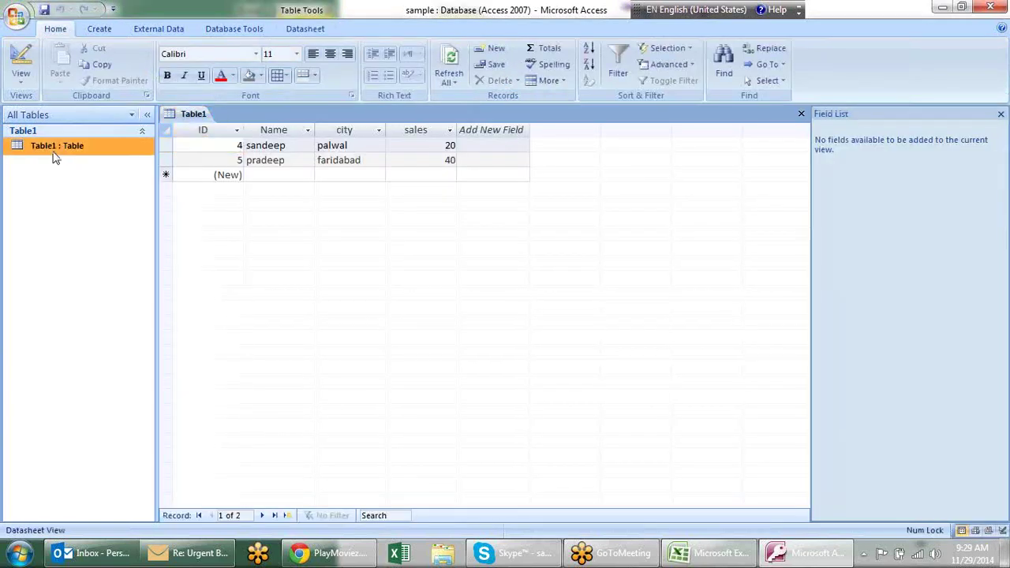
{"action": "left_click", "coordinate": [193, 114]}
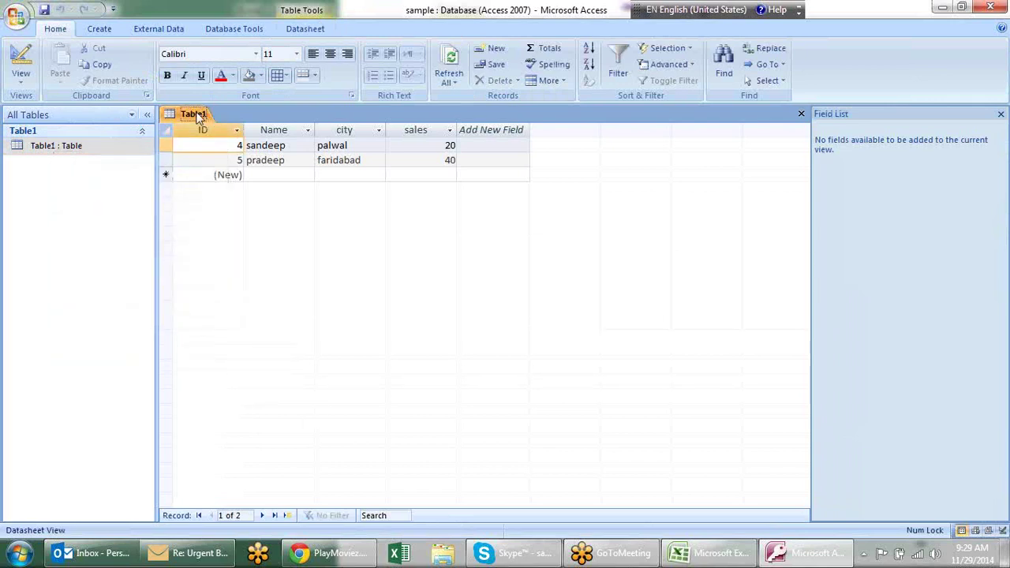
{"action": "right_click", "coordinate": [198, 115]}
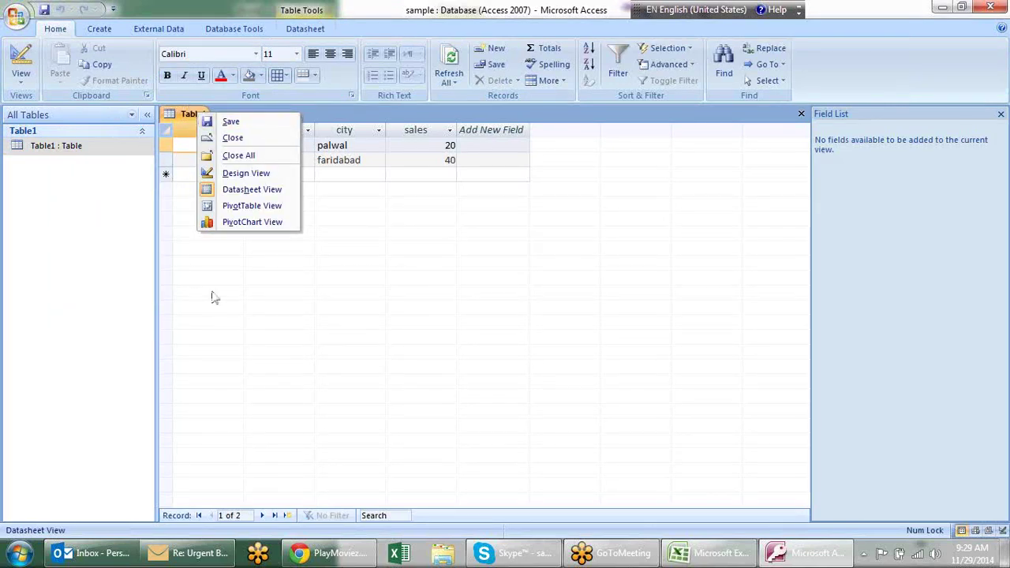
{"action": "left_click", "coordinate": [87, 116]}
Step: Try renaming Table1, dismiss the can't-rename warning, and close the open Table1 datasheet
{"action": "right_click", "coordinate": [81, 145]}
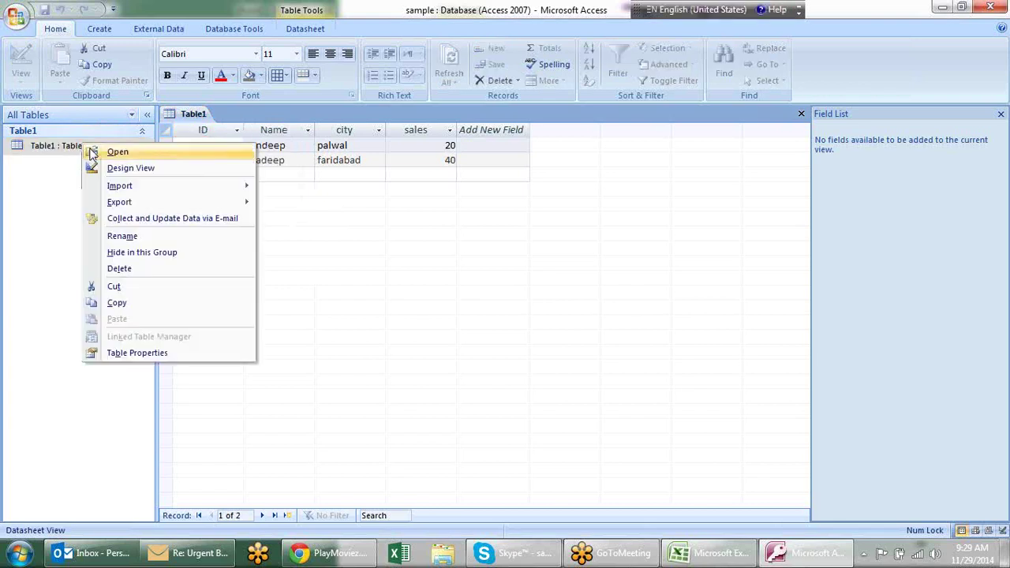
{"action": "left_click", "coordinate": [142, 236]}
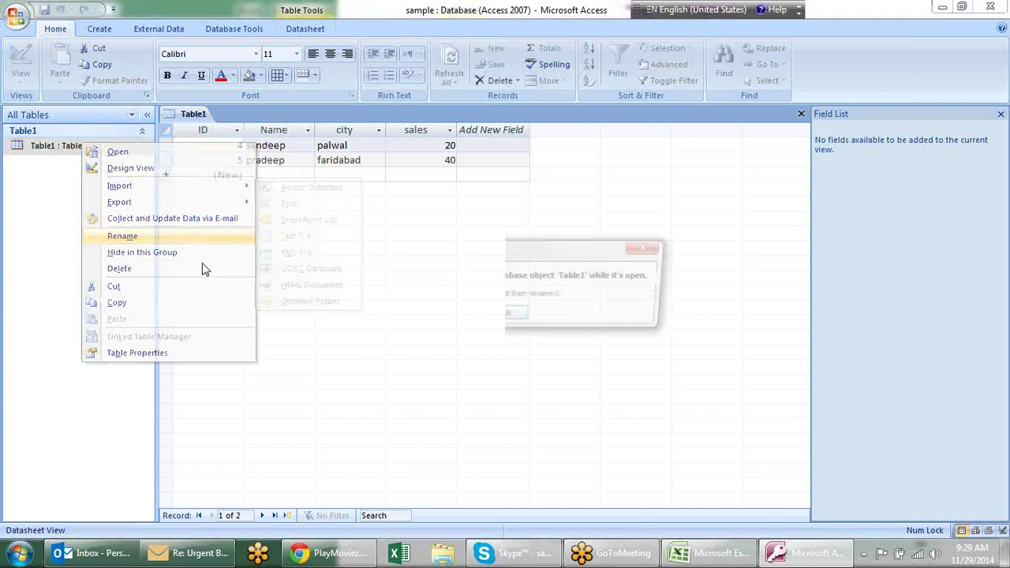
{"action": "left_click", "coordinate": [498, 317]}
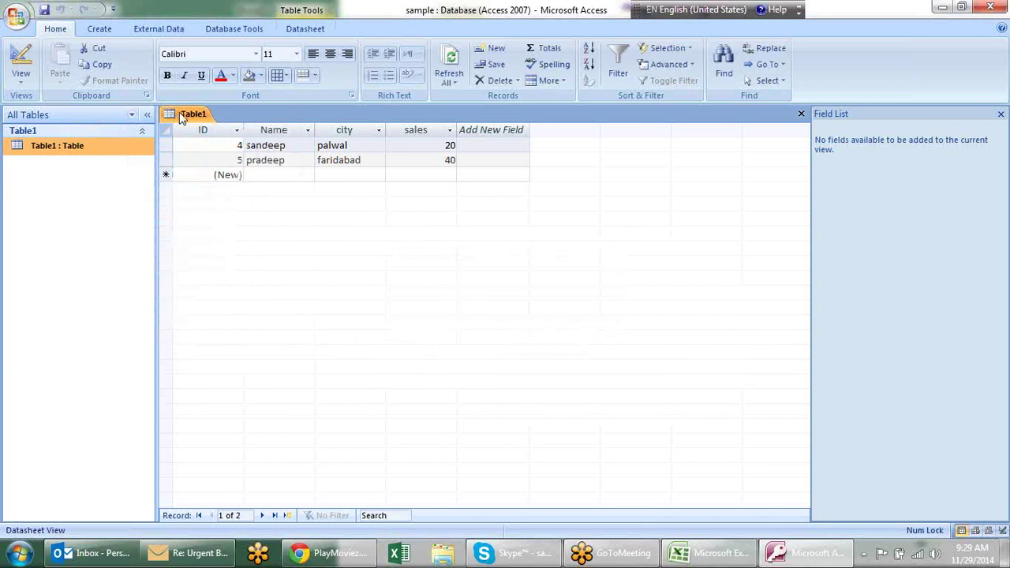
{"action": "right_click", "coordinate": [183, 115]}
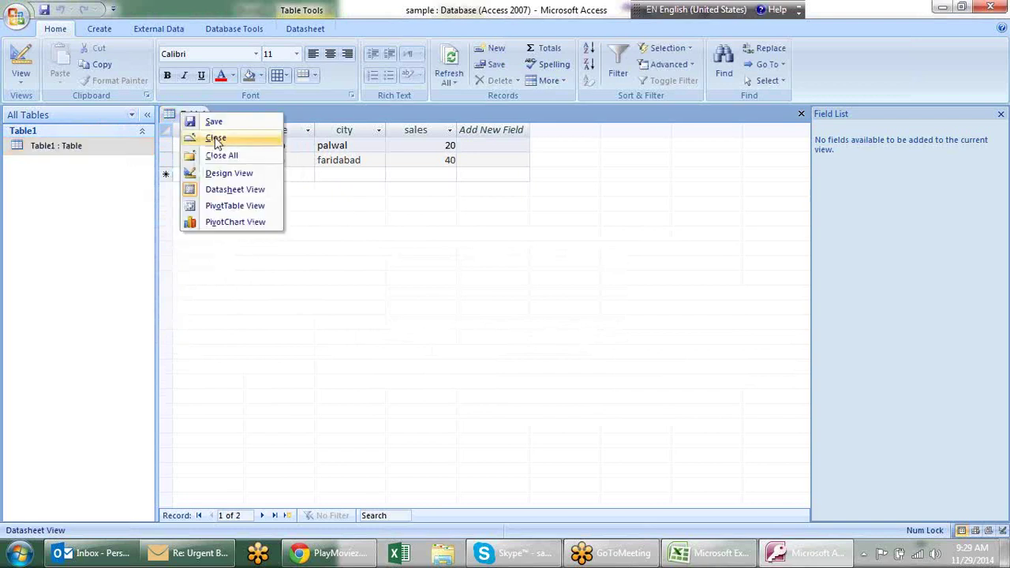
{"action": "left_click", "coordinate": [215, 139]}
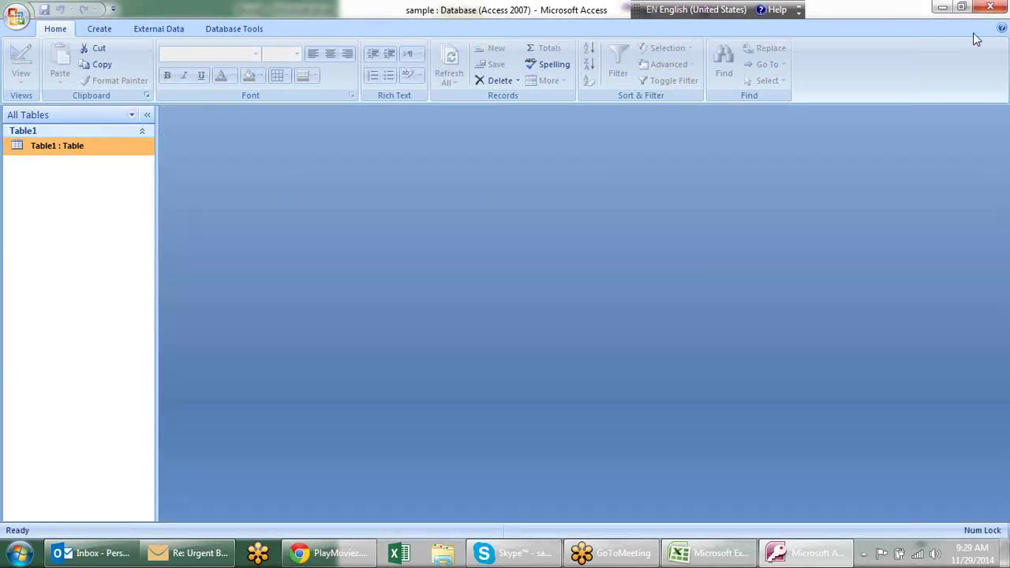
Step: Rename Table1 to 'data' in the Navigation Pane
{"action": "right_click", "coordinate": [110, 157]}
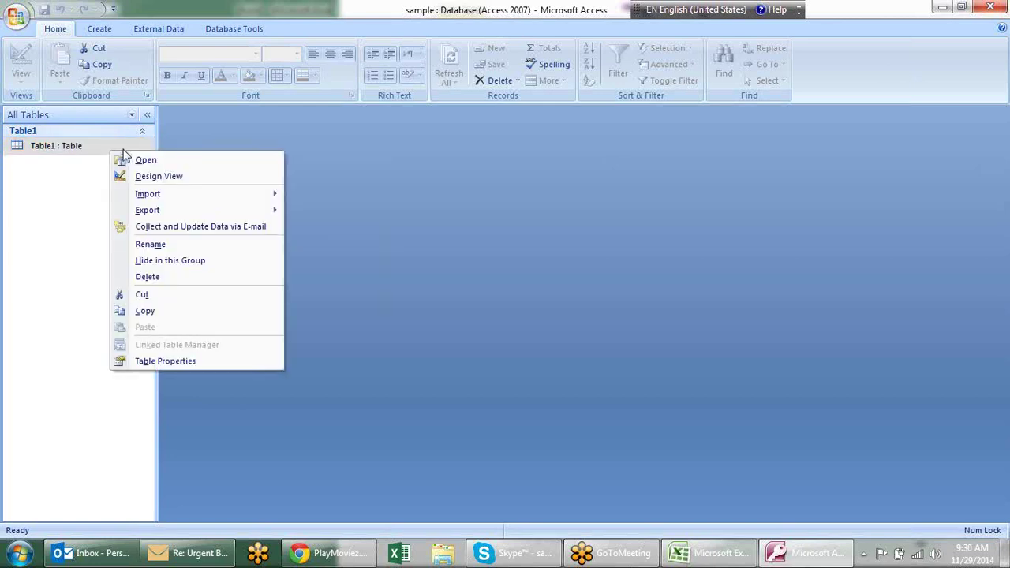
{"action": "left_click", "coordinate": [160, 246]}
{"action": "type", "text": "data"}
{"action": "key", "text": "Return"}
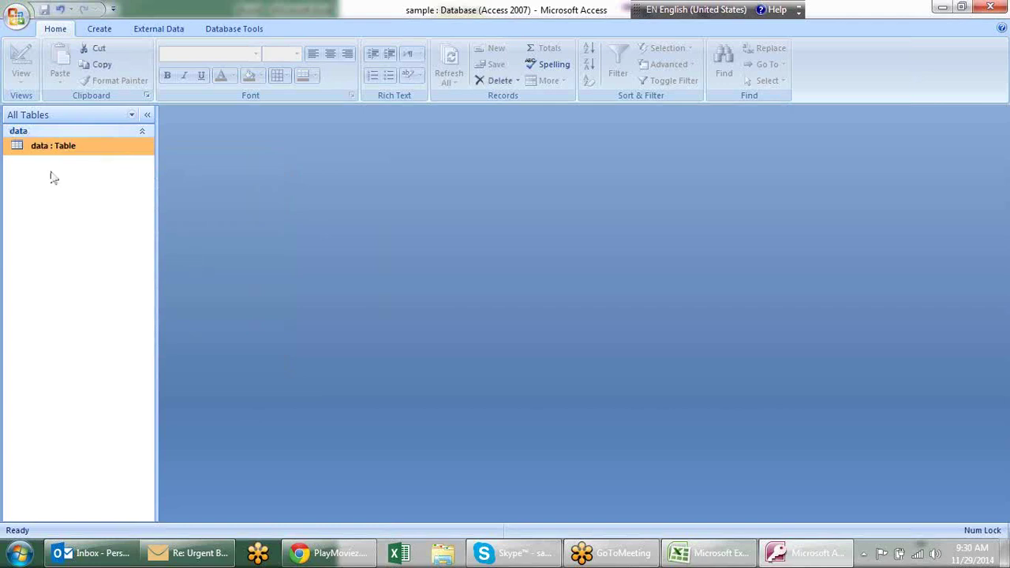
{"action": "right_click", "coordinate": [81, 148]}
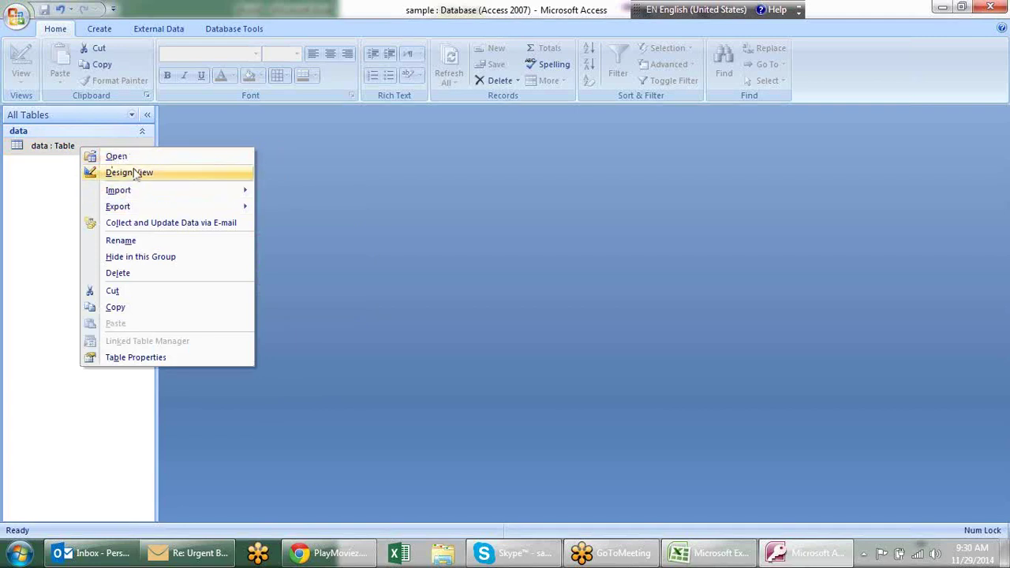
Step: Open the data table in Design View and confirm sales is a Number field
{"action": "left_click", "coordinate": [134, 173]}
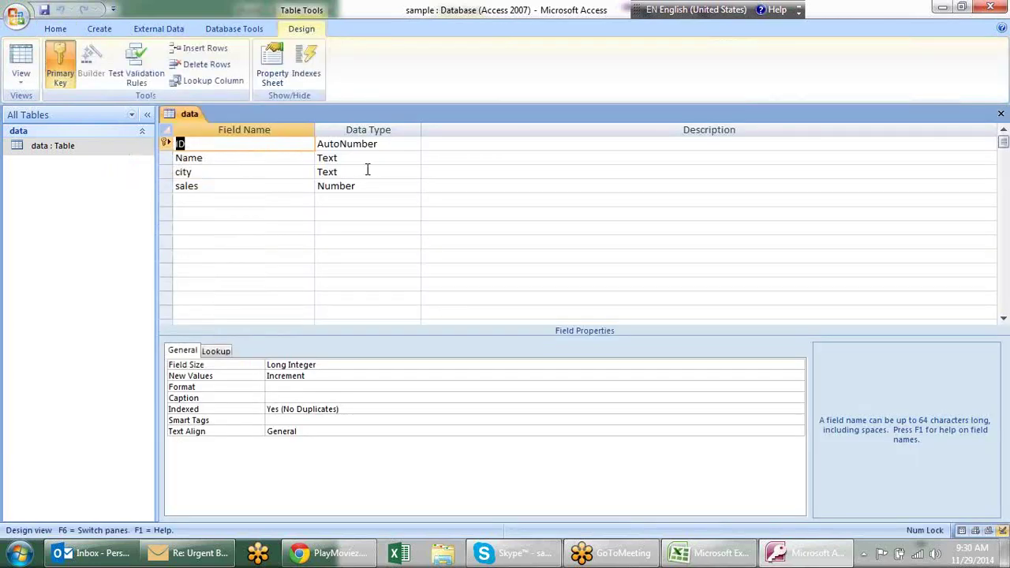
{"action": "left_click", "coordinate": [373, 157]}
{"action": "left_click", "coordinate": [351, 172]}
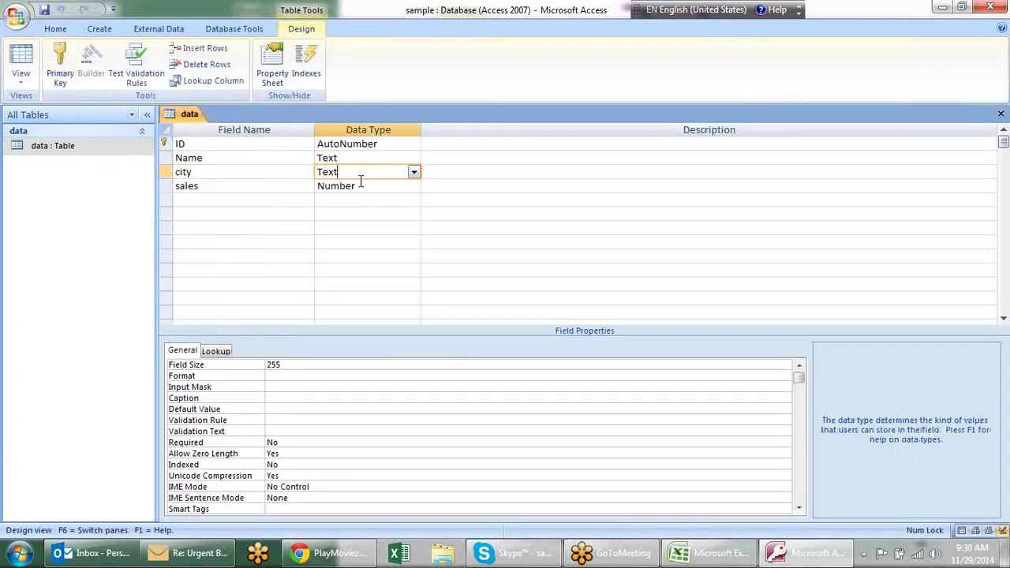
{"action": "left_click", "coordinate": [366, 186]}
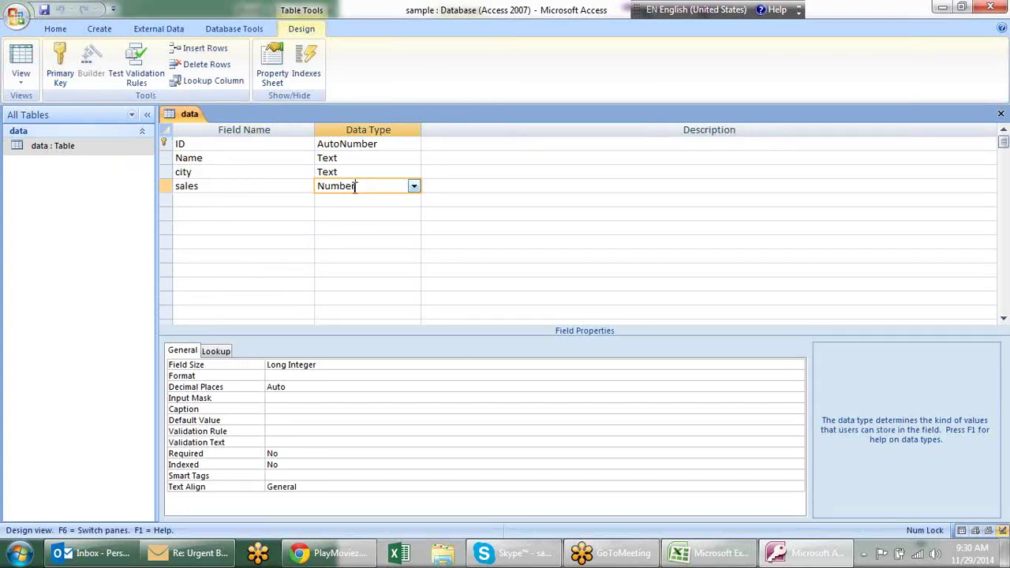
{"action": "left_click", "coordinate": [415, 189]}
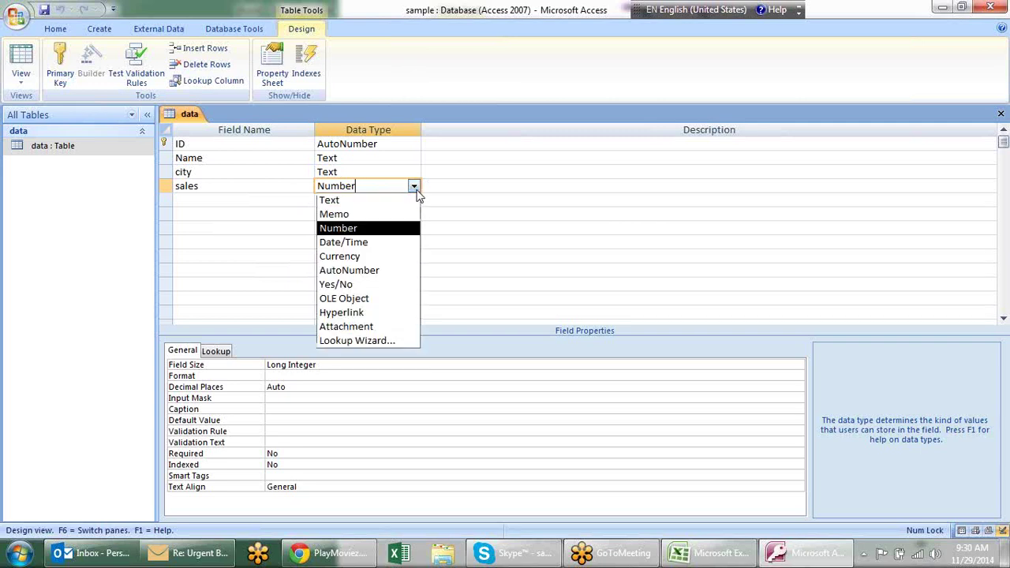
{"action": "left_click", "coordinate": [416, 191]}
{"action": "left_click", "coordinate": [478, 184]}
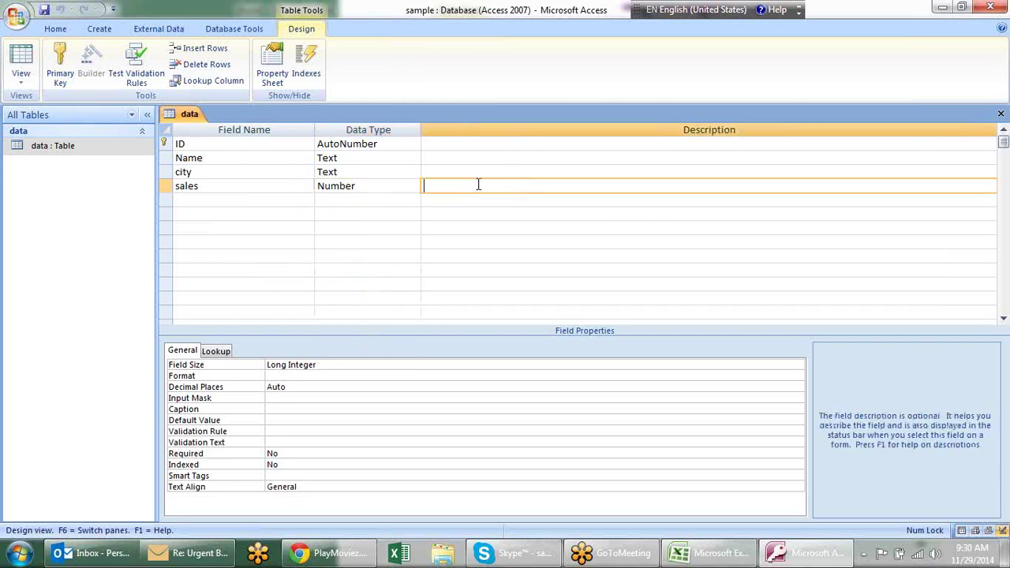
Step: Inspect the Name field's properties and confirm its data type stays Text
{"action": "left_click", "coordinate": [218, 167]}
{"action": "left_click", "coordinate": [231, 157]}
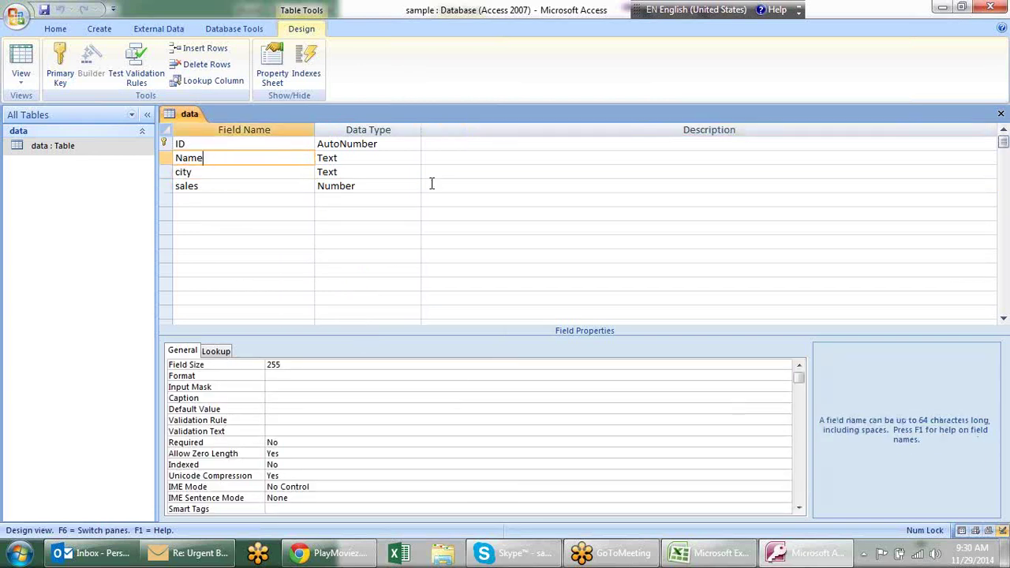
{"action": "left_click", "coordinate": [400, 160]}
{"action": "left_click", "coordinate": [414, 160]}
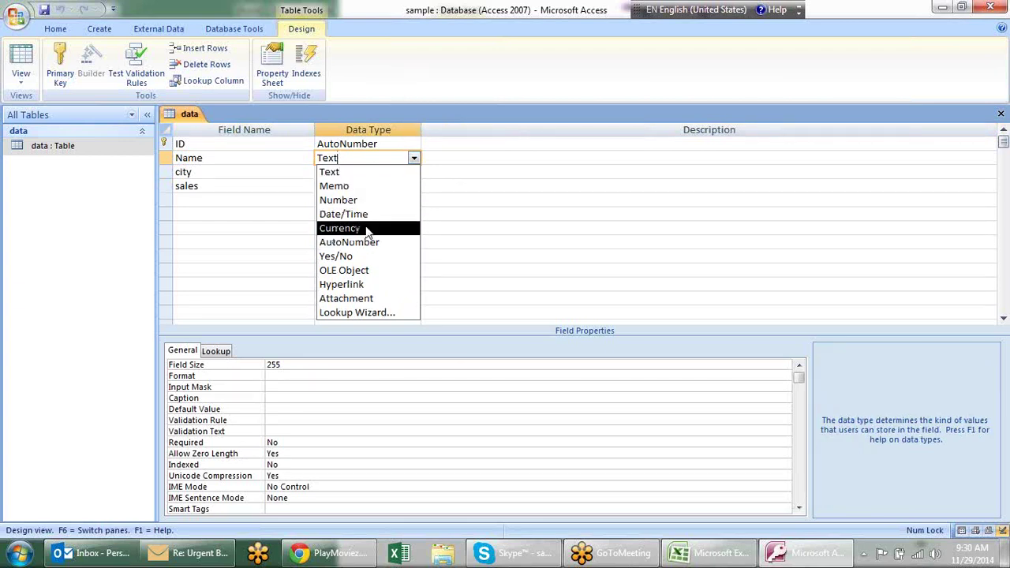
{"action": "left_click", "coordinate": [245, 142]}
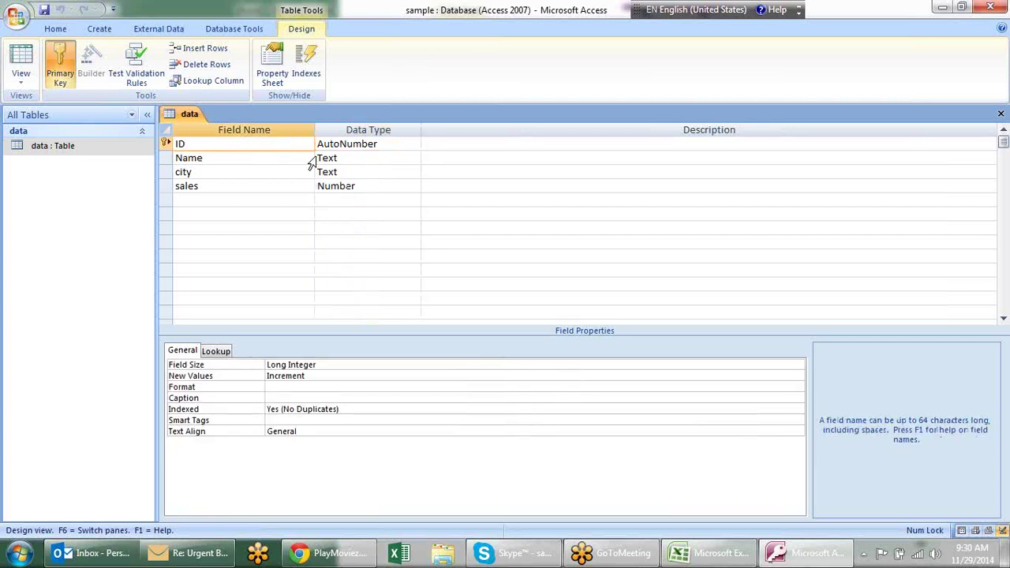
{"action": "left_click", "coordinate": [358, 157]}
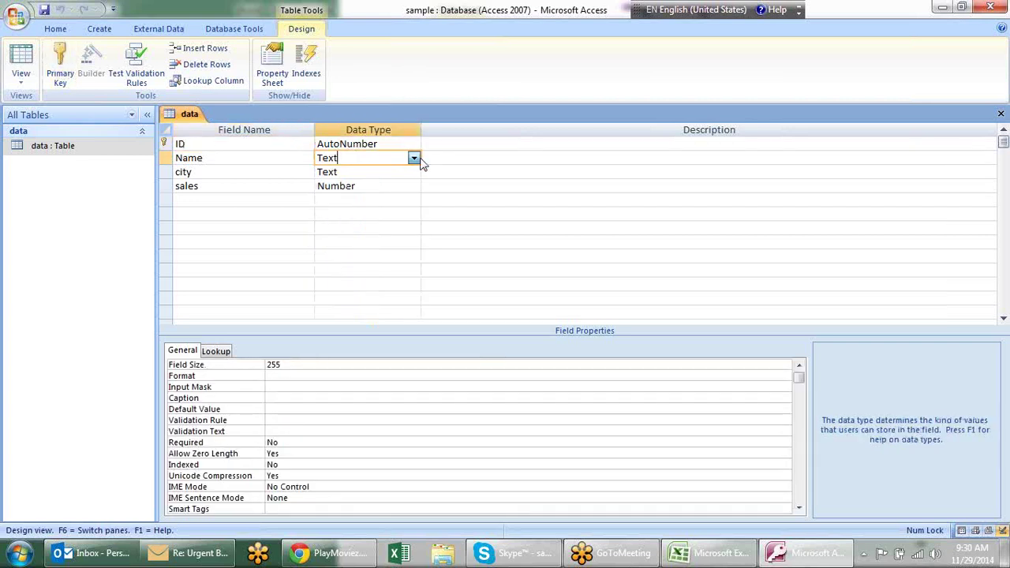
{"action": "left_click", "coordinate": [414, 158]}
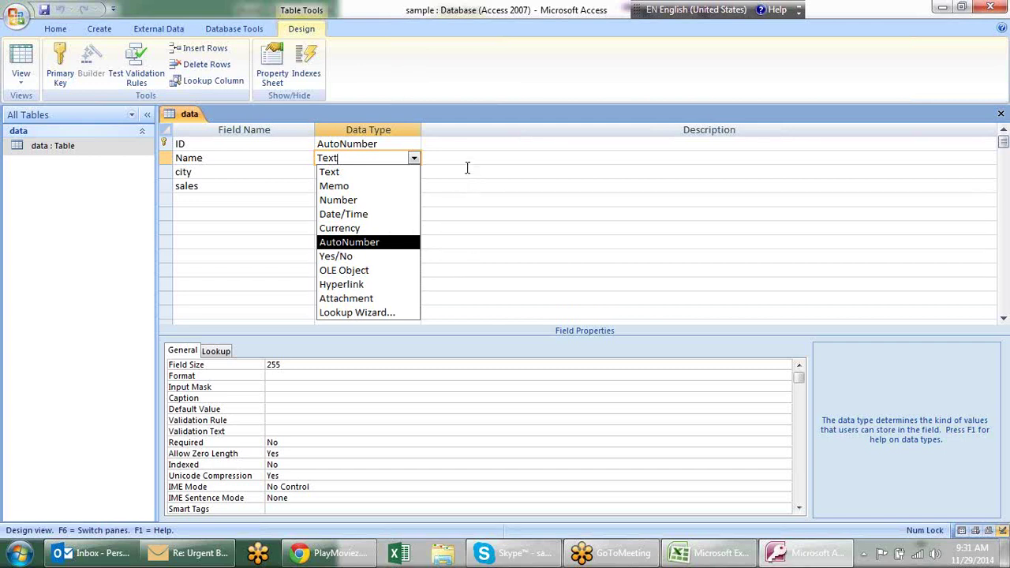
{"action": "left_click", "coordinate": [440, 157]}
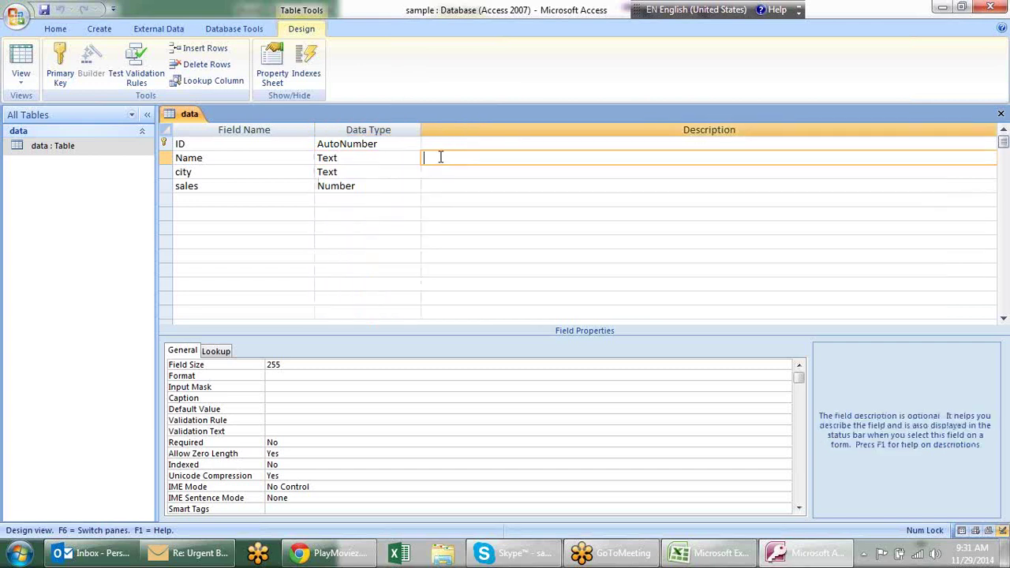
Step: Recheck the data types of Name, city (Text) and ID (AutoNumber)
{"action": "left_click", "coordinate": [388, 158]}
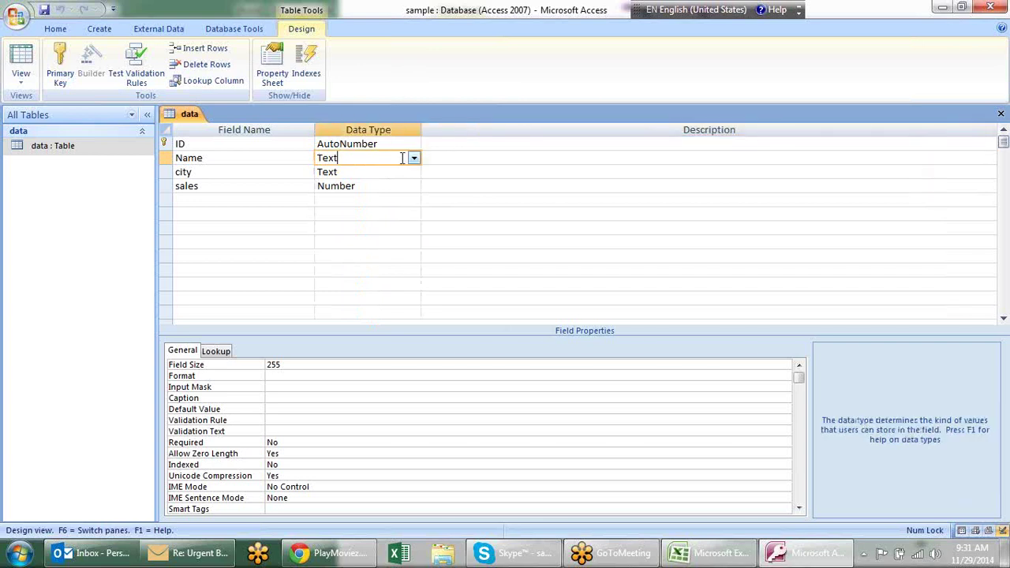
{"action": "left_click", "coordinate": [465, 159]}
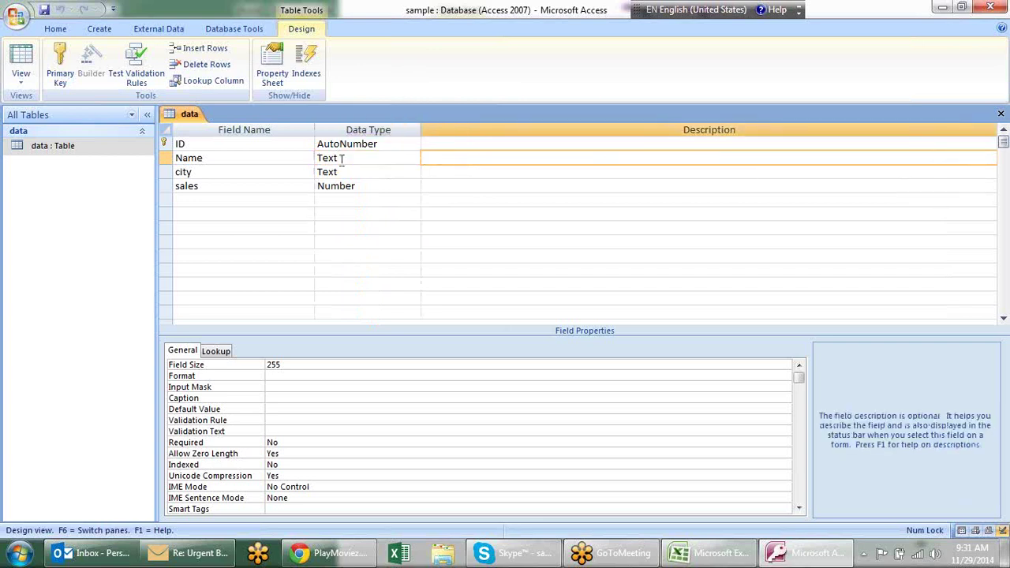
{"action": "left_click", "coordinate": [379, 171]}
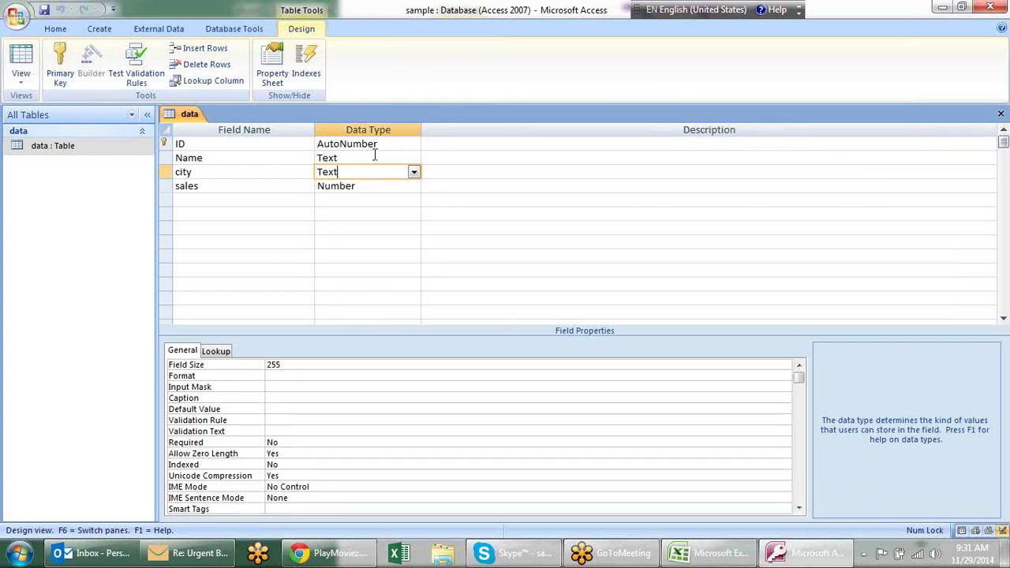
{"action": "left_click", "coordinate": [377, 145]}
{"action": "left_click", "coordinate": [386, 157]}
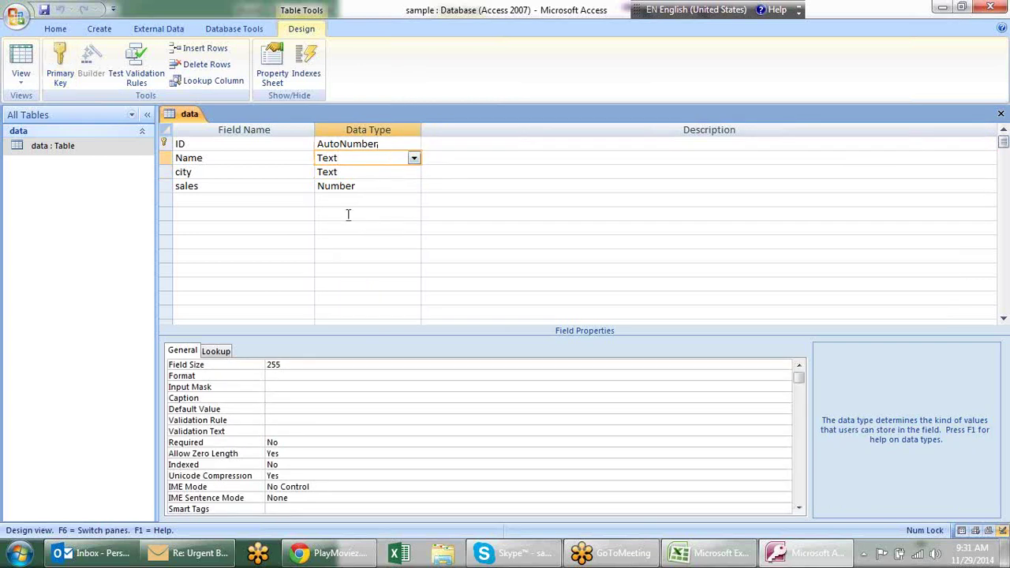
{"action": "left_click", "coordinate": [300, 364]}
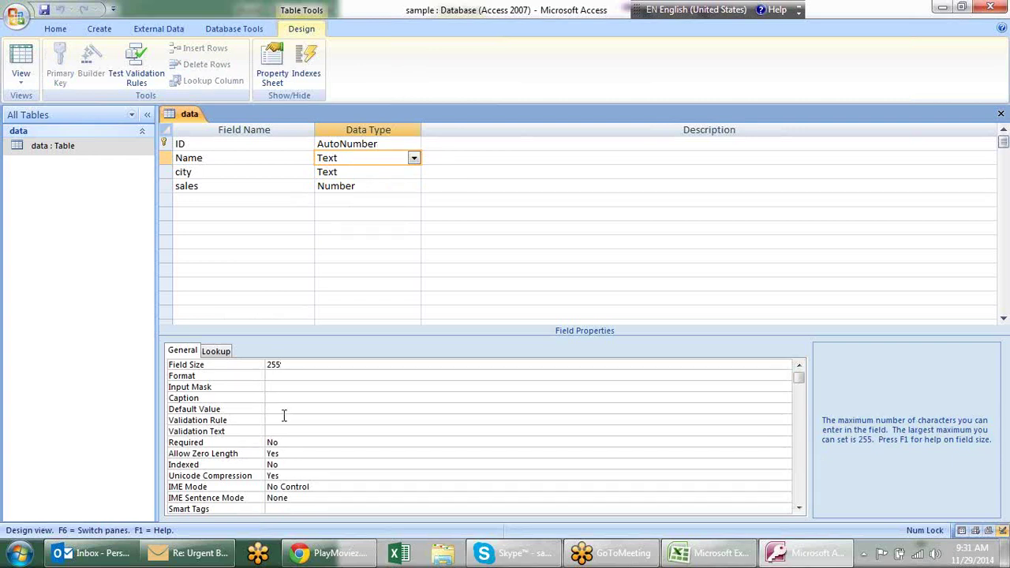
{"action": "left_click", "coordinate": [278, 421]}
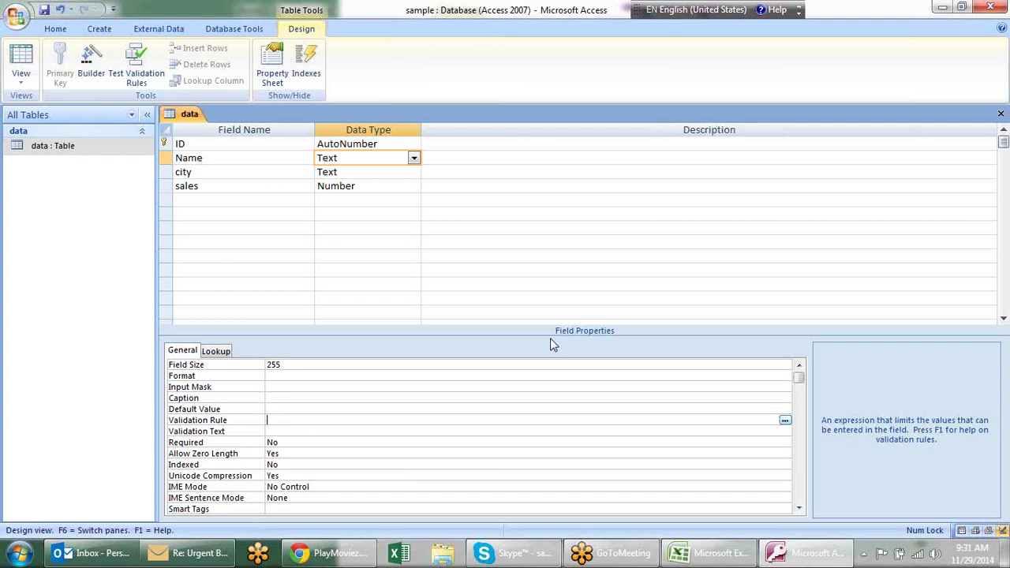
{"action": "left_click", "coordinate": [786, 421]}
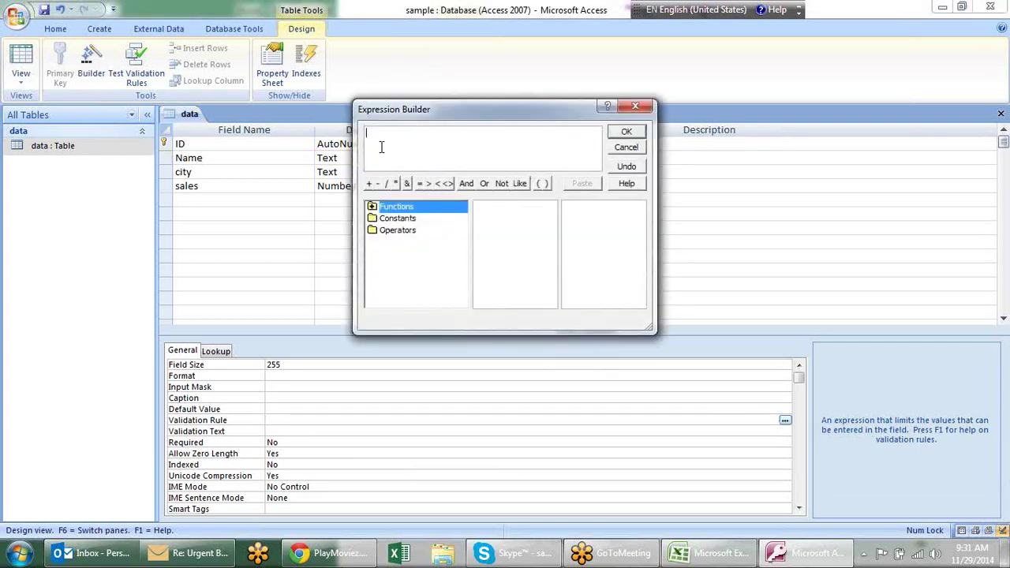
{"action": "left_click", "coordinate": [635, 109]}
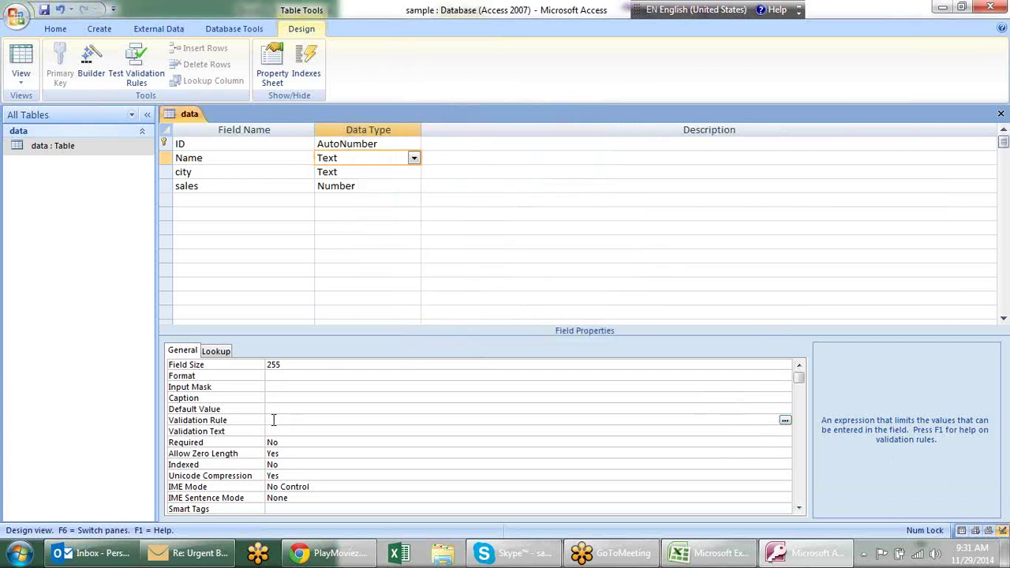
{"action": "left_click", "coordinate": [367, 172]}
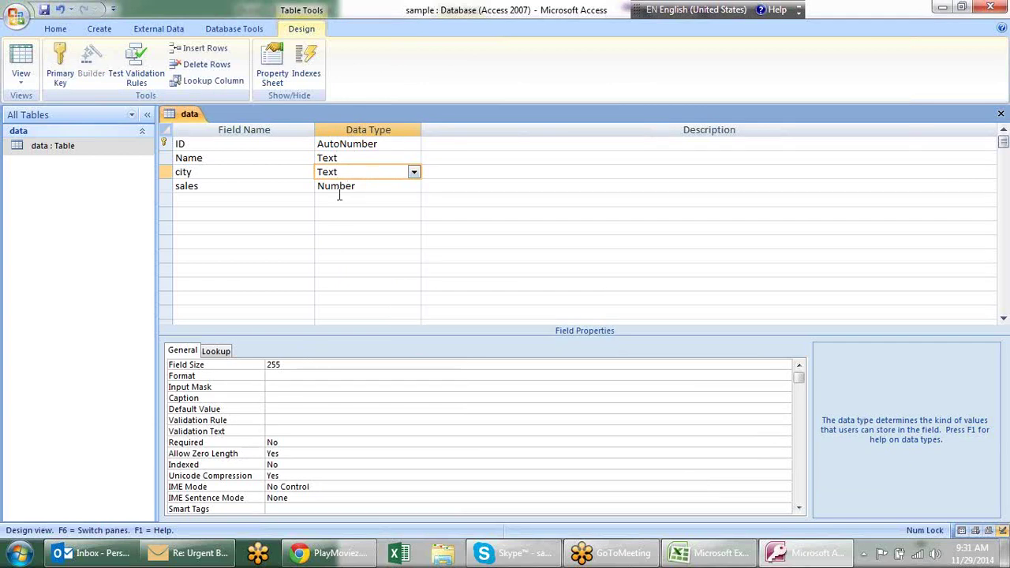
{"action": "left_click", "coordinate": [340, 187]}
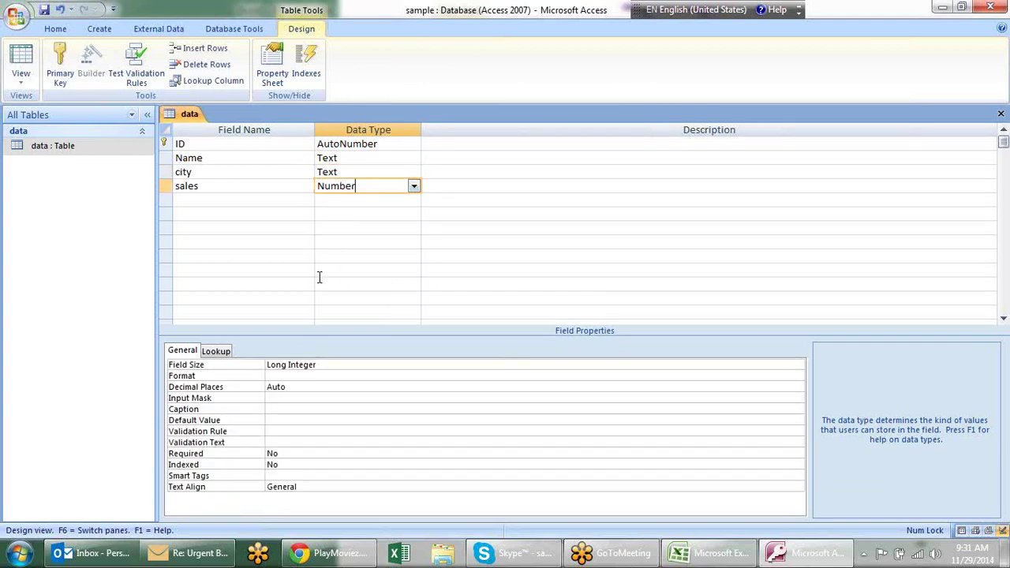
Step: Save and close the data table's design
{"action": "right_click", "coordinate": [187, 115]}
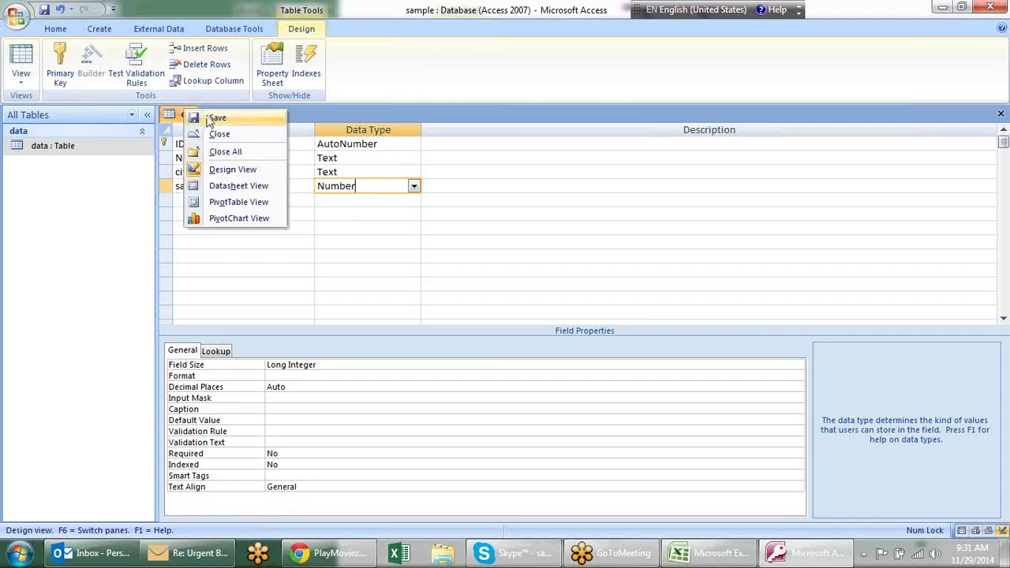
{"action": "left_click", "coordinate": [213, 116]}
{"action": "right_click", "coordinate": [189, 115]}
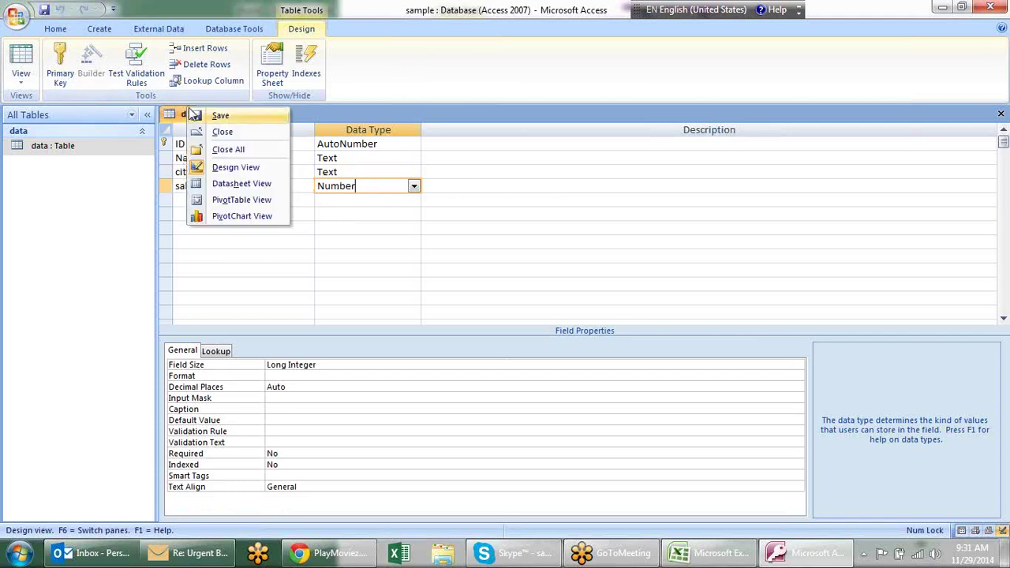
{"action": "left_click", "coordinate": [236, 131]}
Step: Open the data table to check its two records with city and sales, then close it
{"action": "right_click", "coordinate": [114, 145]}
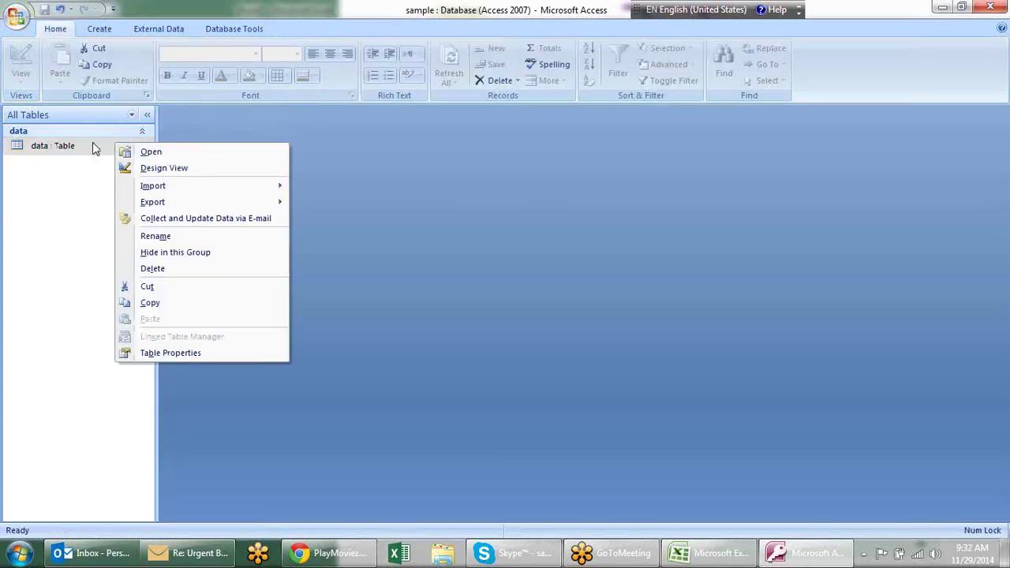
{"action": "left_click", "coordinate": [152, 152]}
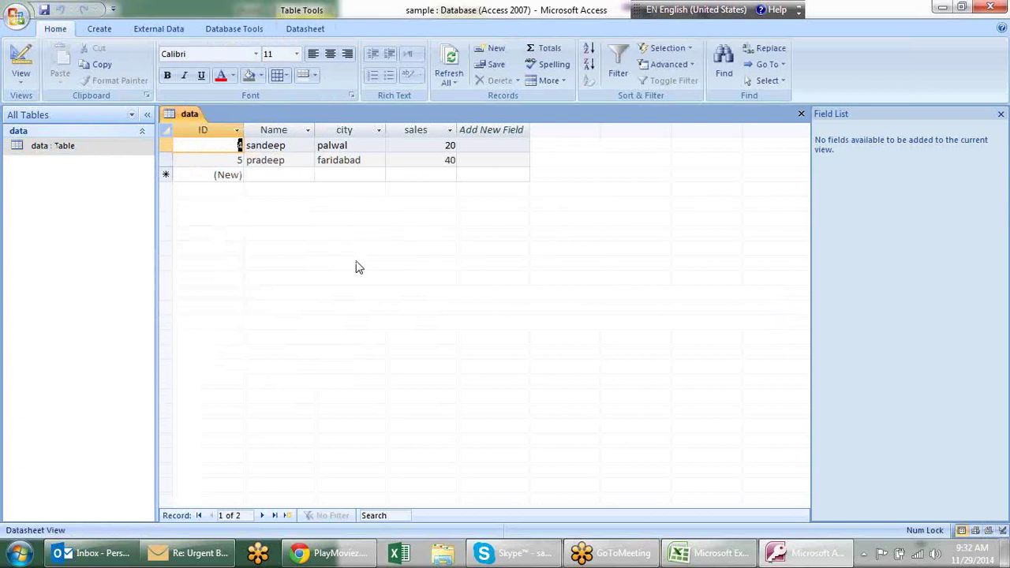
{"action": "right_click", "coordinate": [187, 117]}
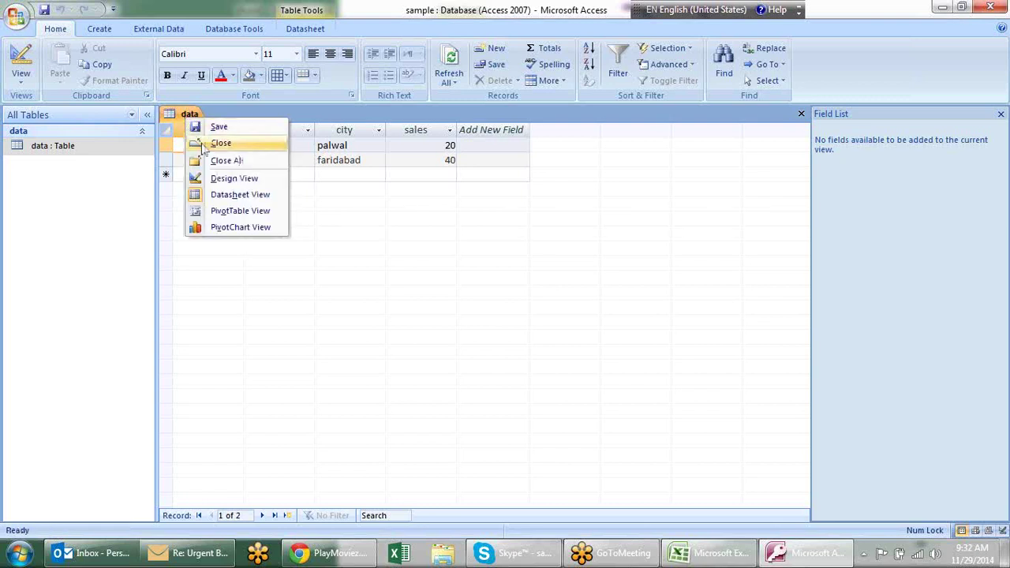
{"action": "left_click", "coordinate": [219, 143]}
{"action": "right_click", "coordinate": [113, 150]}
{"action": "left_click", "coordinate": [146, 157]}
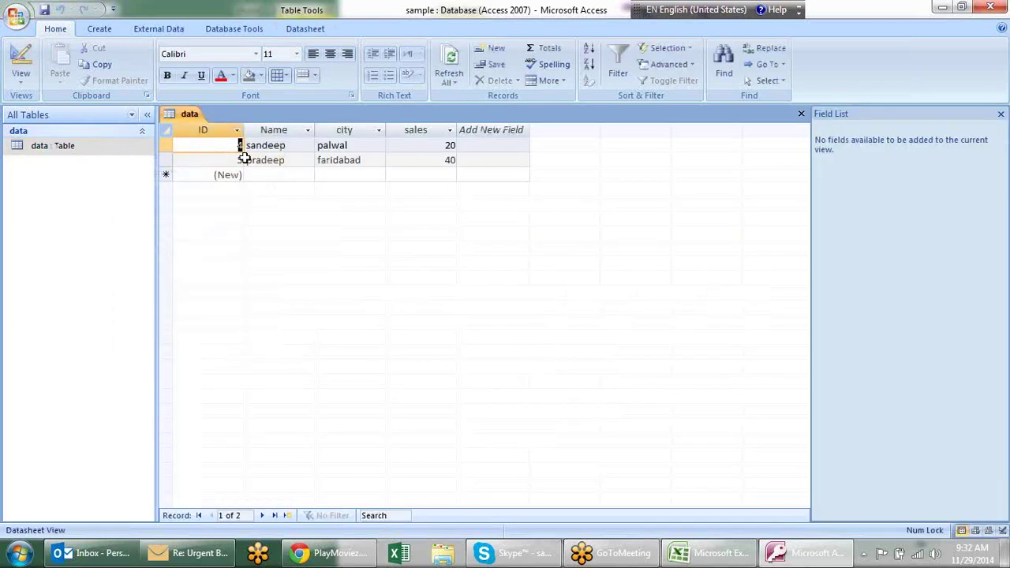
{"action": "right_click", "coordinate": [188, 115]}
{"action": "left_click", "coordinate": [193, 134]}
{"action": "right_click", "coordinate": [111, 154]}
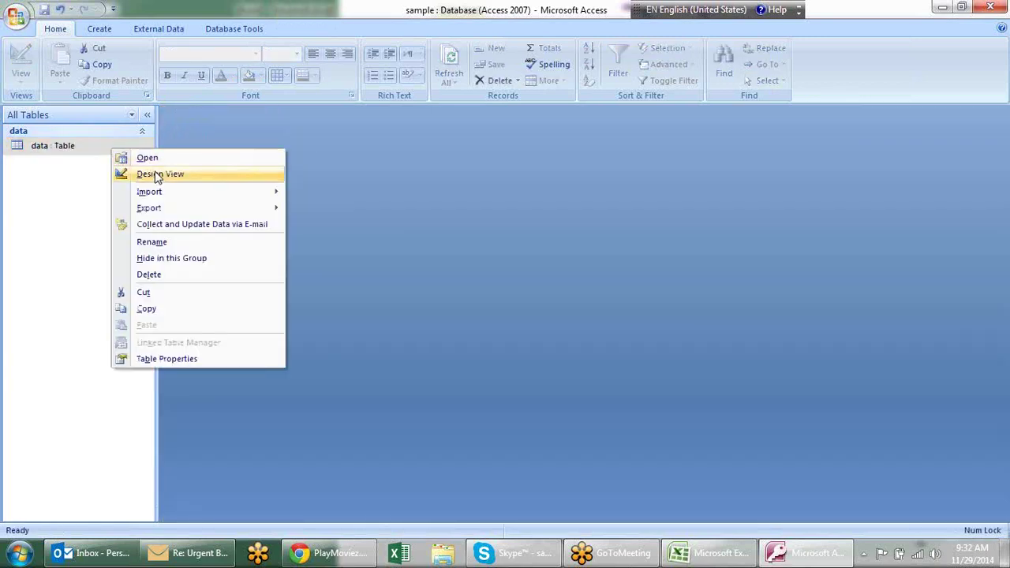
Step: Open the data table in Design View and confirm ID's New Values setting is Increment
{"action": "left_click", "coordinate": [150, 173]}
{"action": "left_click", "coordinate": [297, 213]}
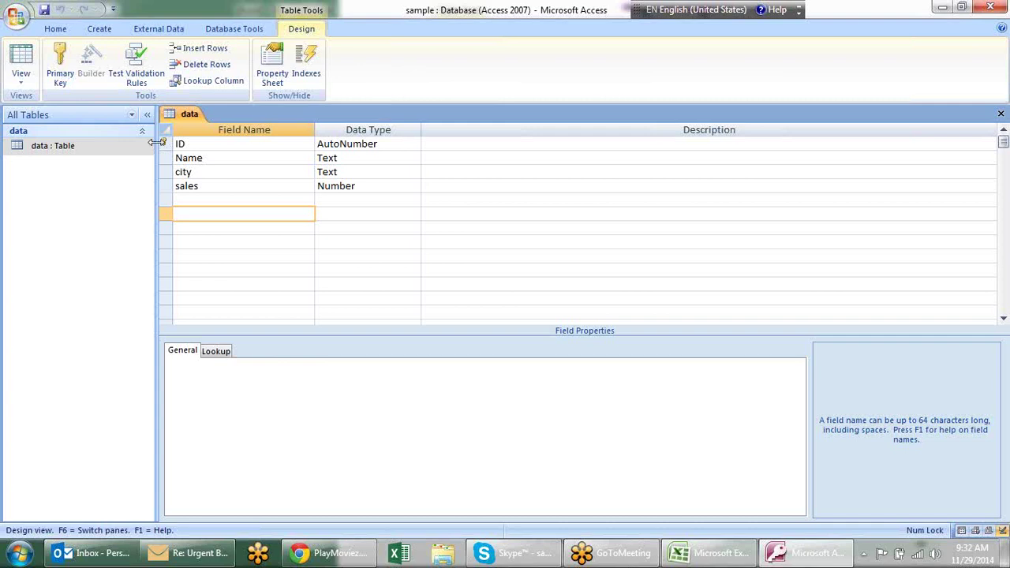
{"action": "left_click", "coordinate": [210, 139]}
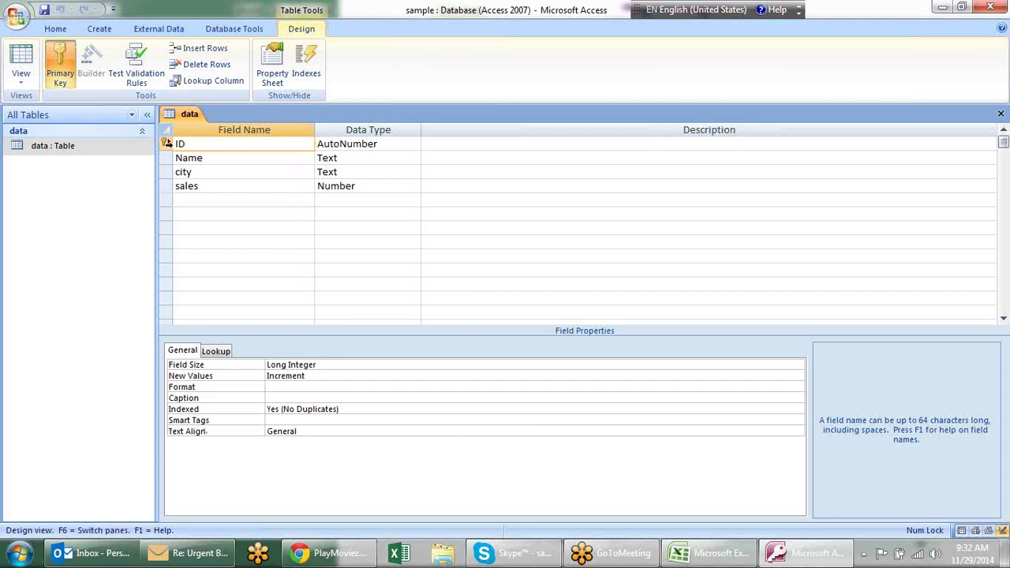
{"action": "mouse_move", "coordinate": [165, 143]}
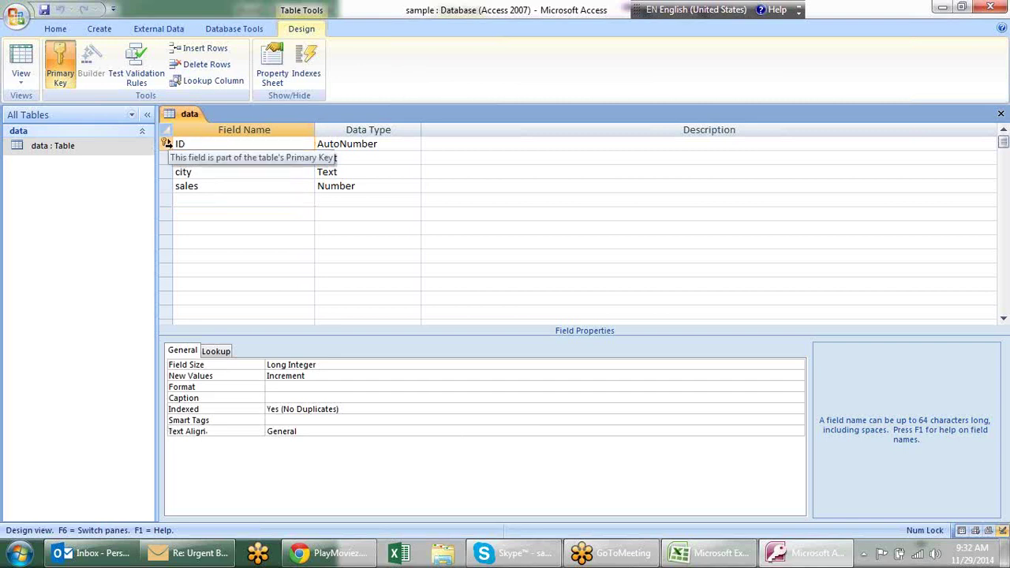
{"action": "left_click", "coordinate": [367, 377]}
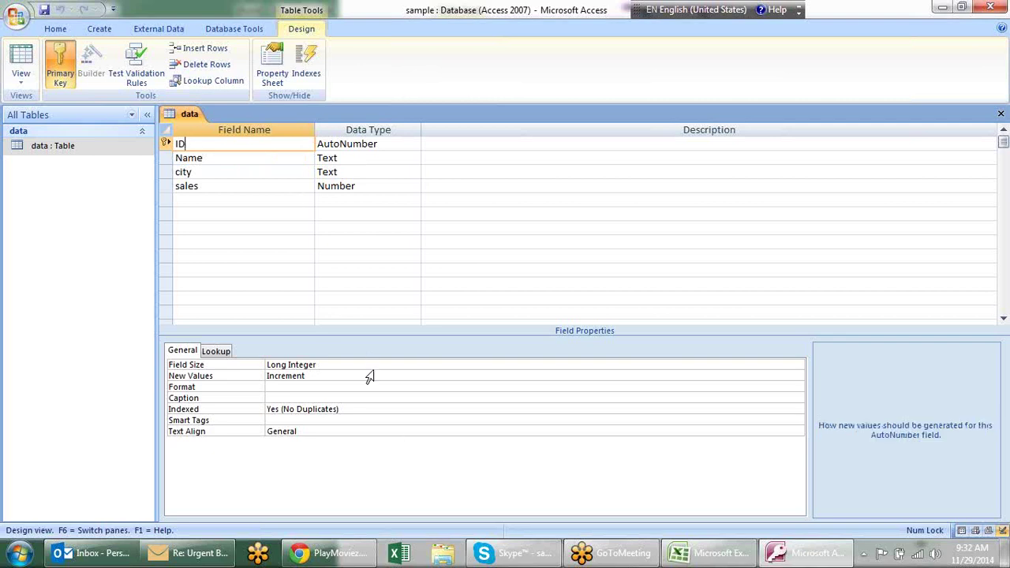
{"action": "left_click", "coordinate": [798, 376]}
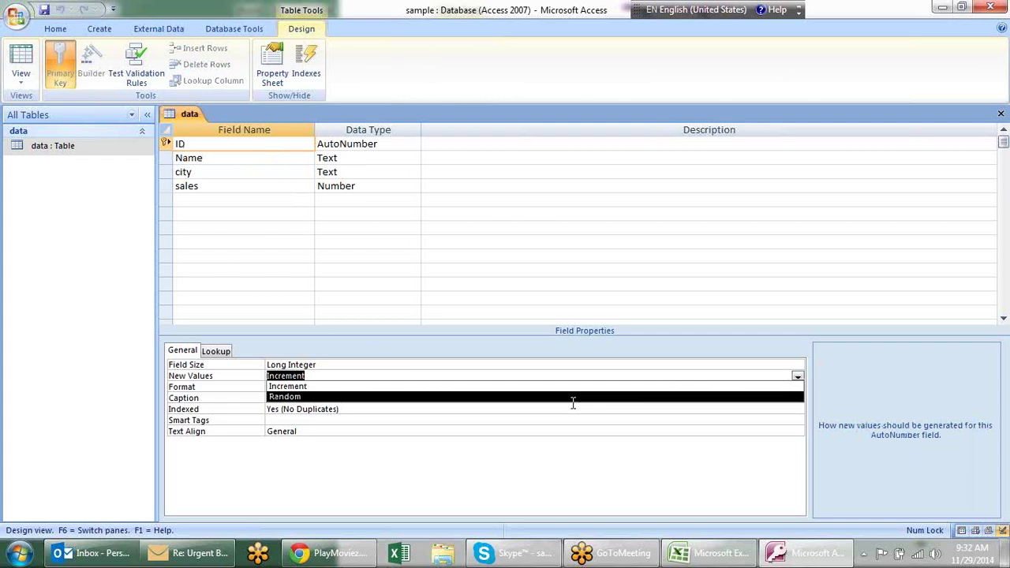
{"action": "left_click", "coordinate": [354, 229]}
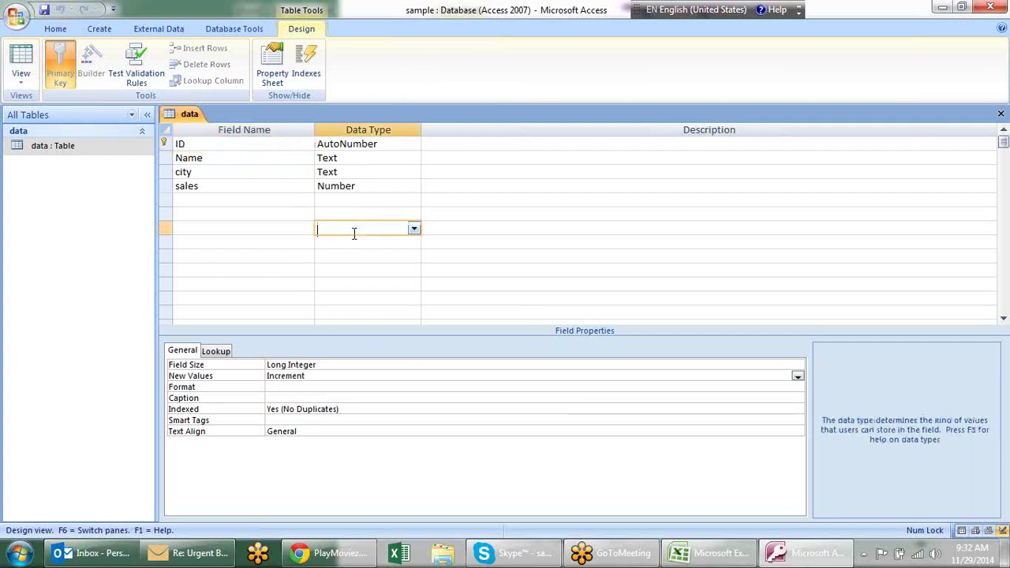
Step: Review the ID field's primary key status and select its data type
{"action": "left_click", "coordinate": [257, 161]}
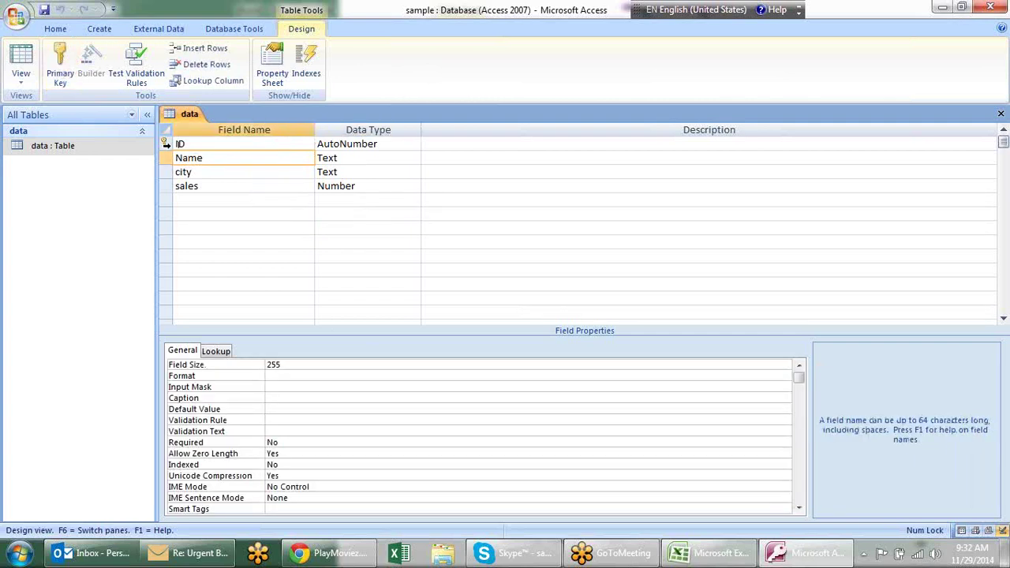
{"action": "right_click", "coordinate": [164, 143]}
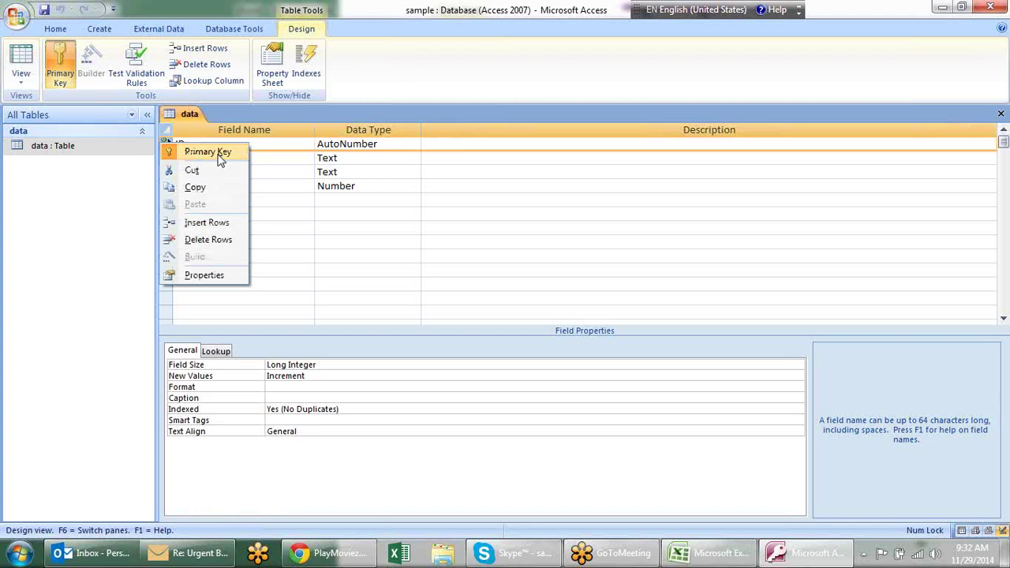
{"action": "left_click", "coordinate": [392, 174]}
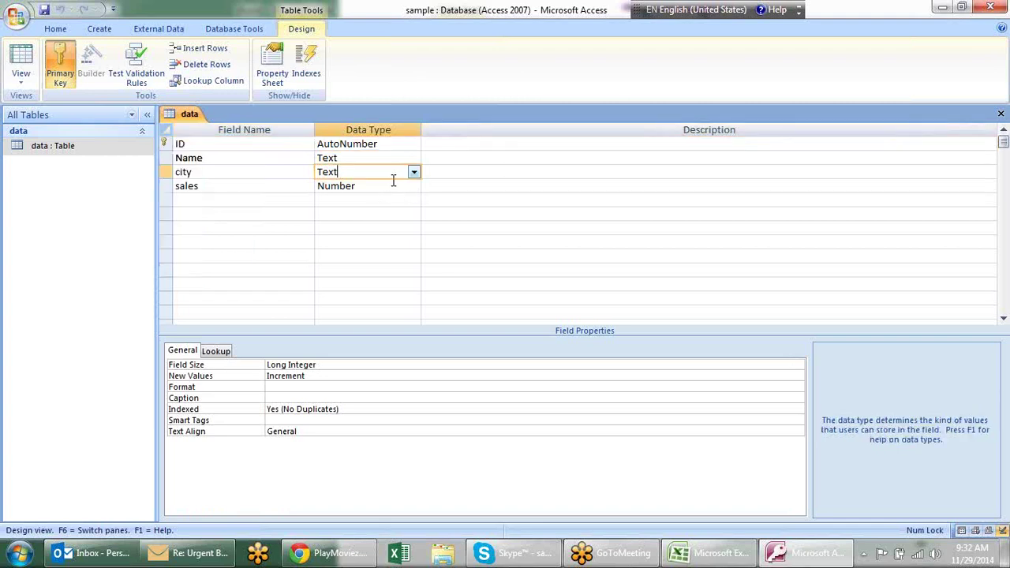
{"action": "left_click", "coordinate": [164, 144]}
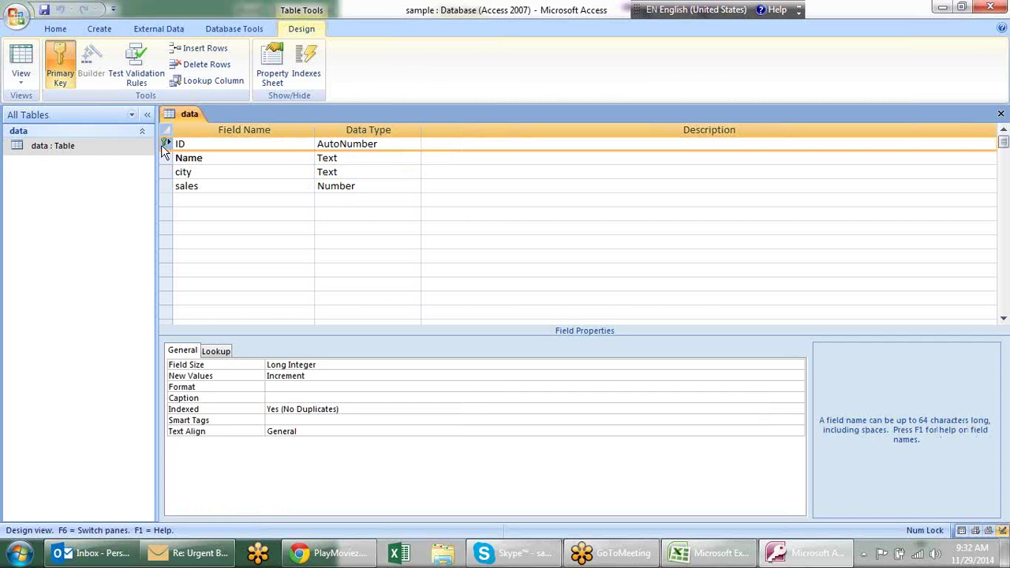
{"action": "left_click", "coordinate": [354, 144]}
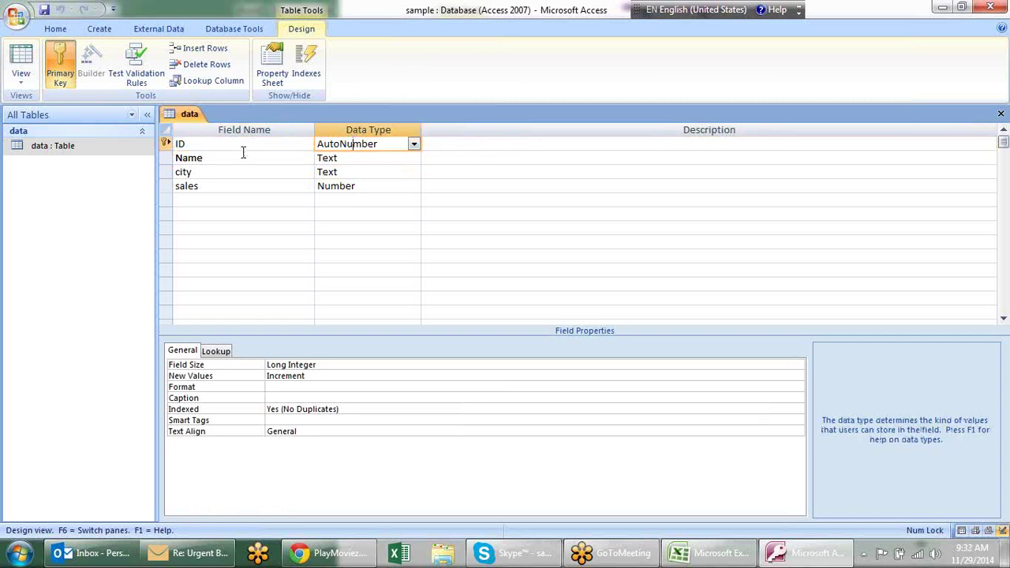
Step: Change the ID field's data type from AutoNumber to Text, leaving Name as Text
{"action": "left_click", "coordinate": [414, 144]}
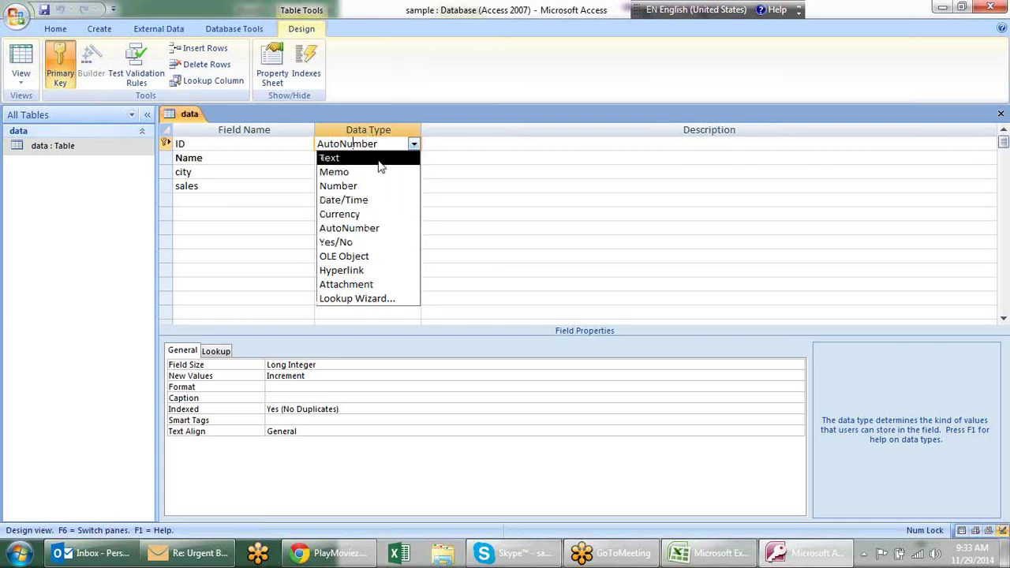
{"action": "left_click", "coordinate": [384, 159]}
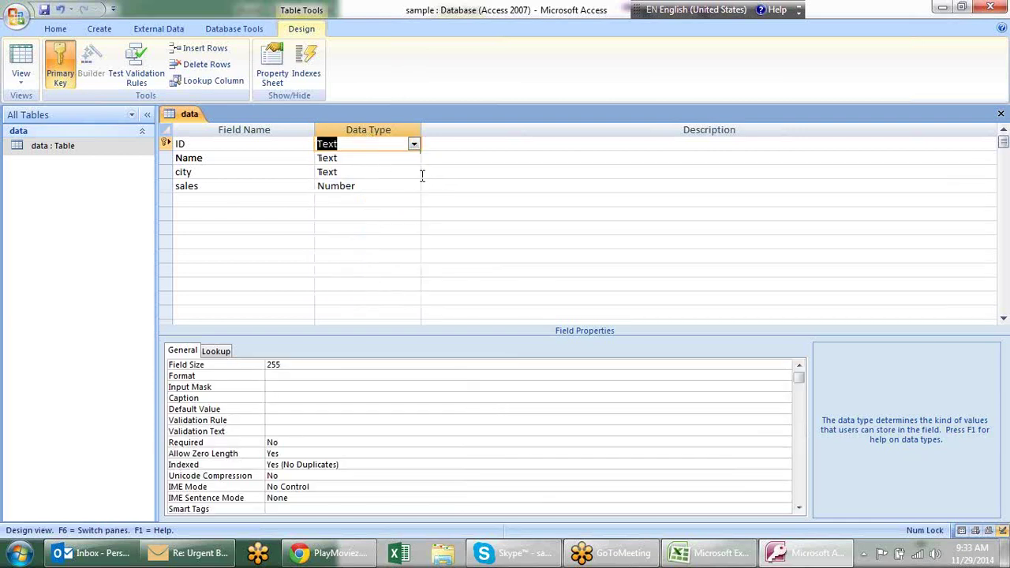
{"action": "left_click", "coordinate": [414, 169]}
{"action": "left_click", "coordinate": [381, 143]}
{"action": "left_click", "coordinate": [414, 157]}
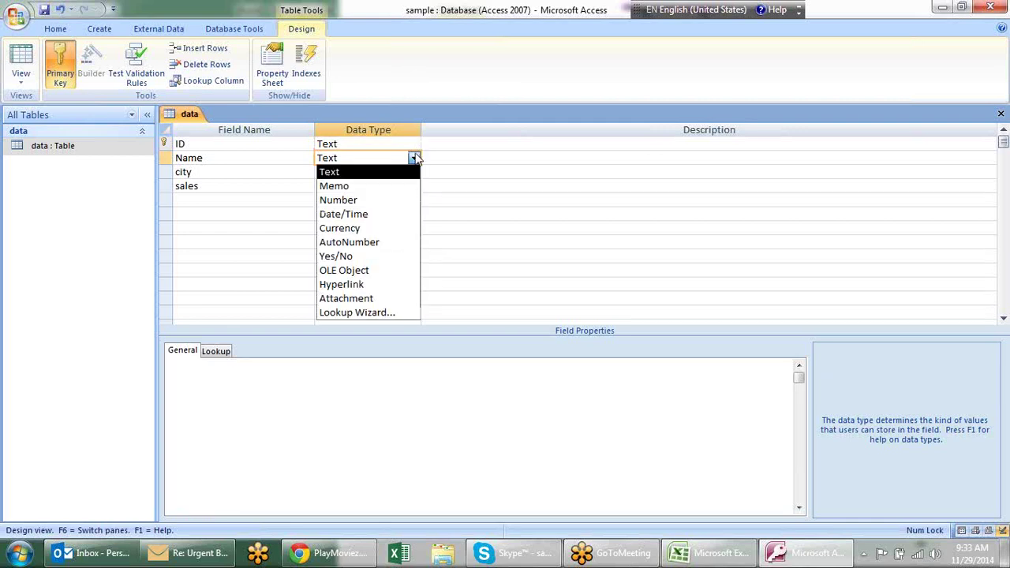
{"action": "left_click", "coordinate": [502, 218]}
Step: Remove the primary key from ID and permanently delete the ID row
{"action": "left_click", "coordinate": [163, 144]}
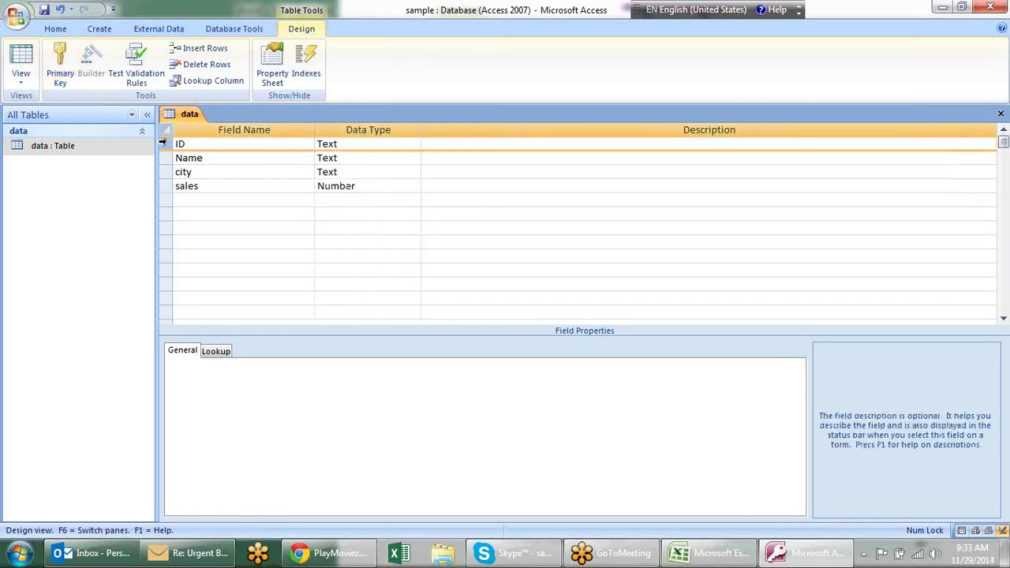
{"action": "right_click", "coordinate": [161, 141]}
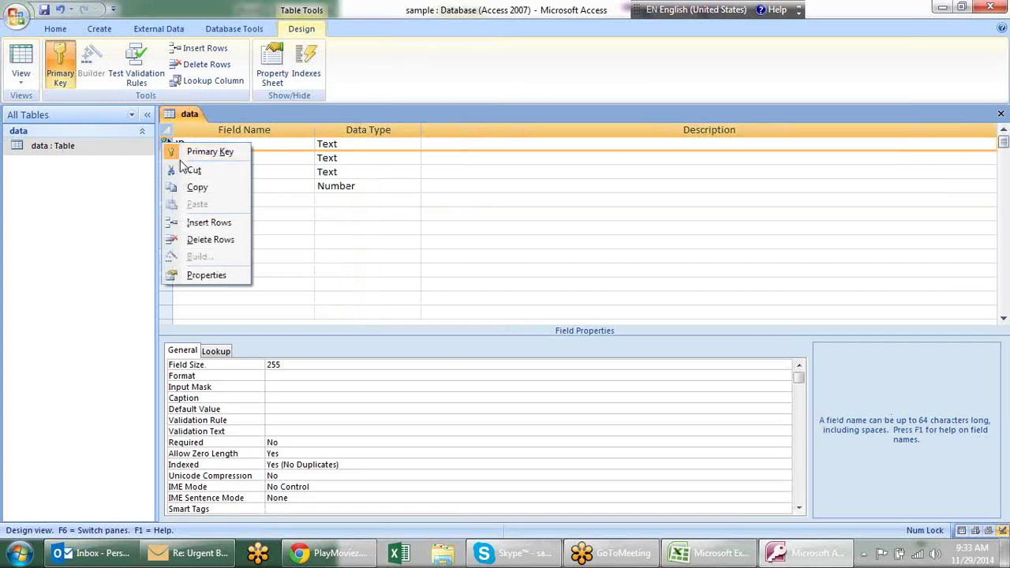
{"action": "left_click", "coordinate": [193, 152]}
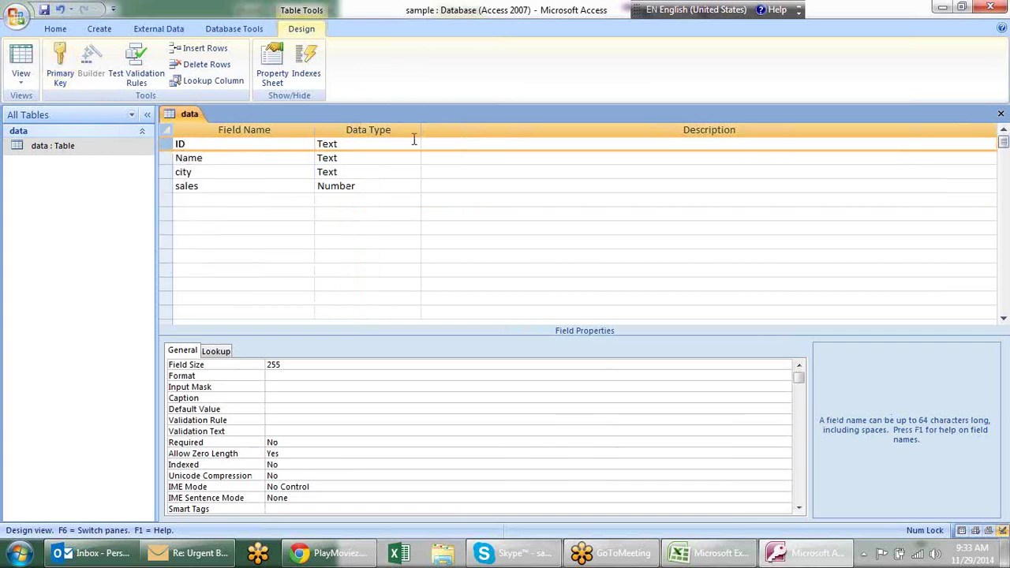
{"action": "right_click", "coordinate": [166, 146]}
{"action": "left_click", "coordinate": [223, 245]}
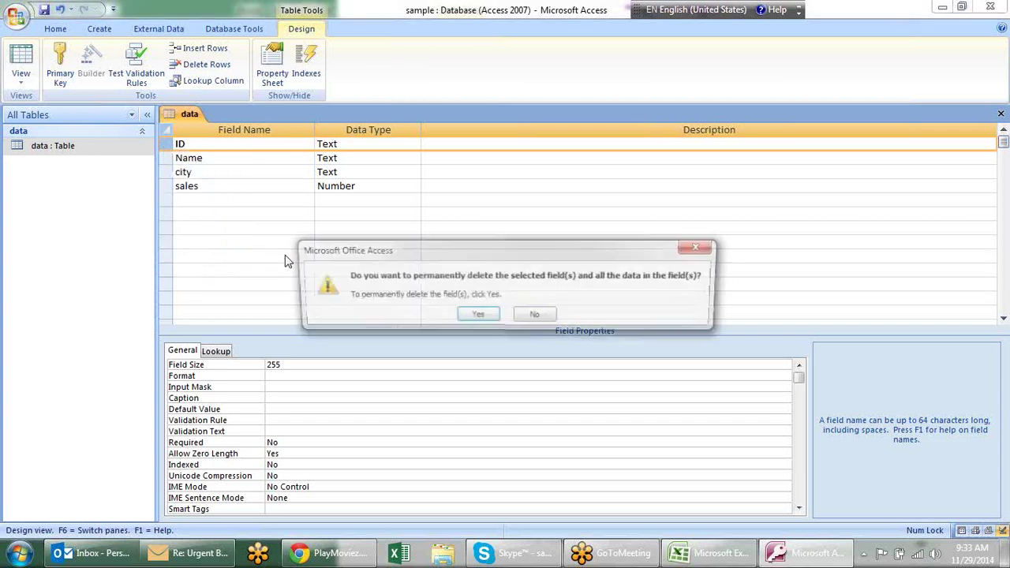
{"action": "left_click", "coordinate": [477, 316]}
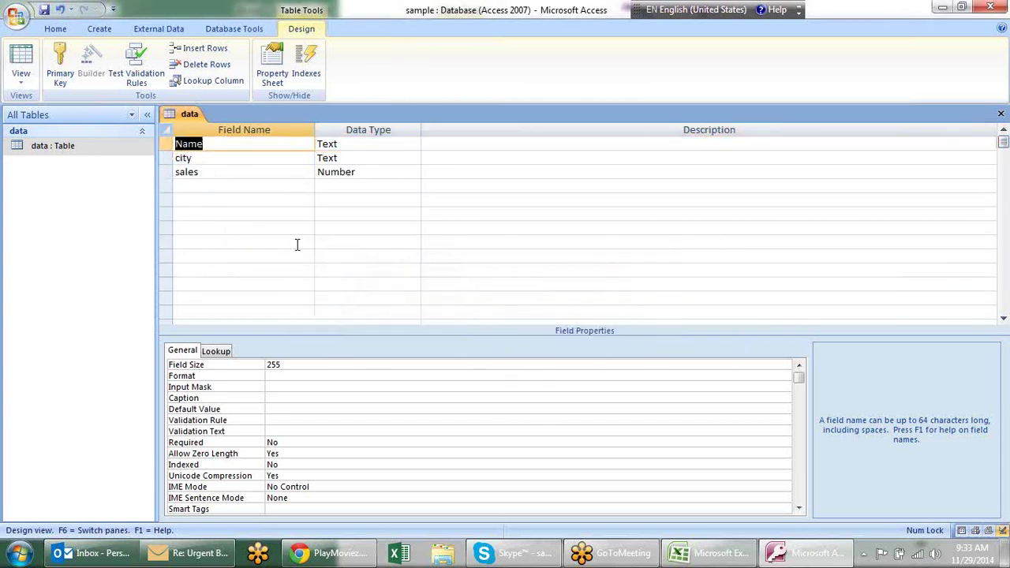
Step: Close the data table's design, keeping the ID field deletion
{"action": "left_click", "coordinate": [300, 227]}
{"action": "right_click", "coordinate": [197, 117]}
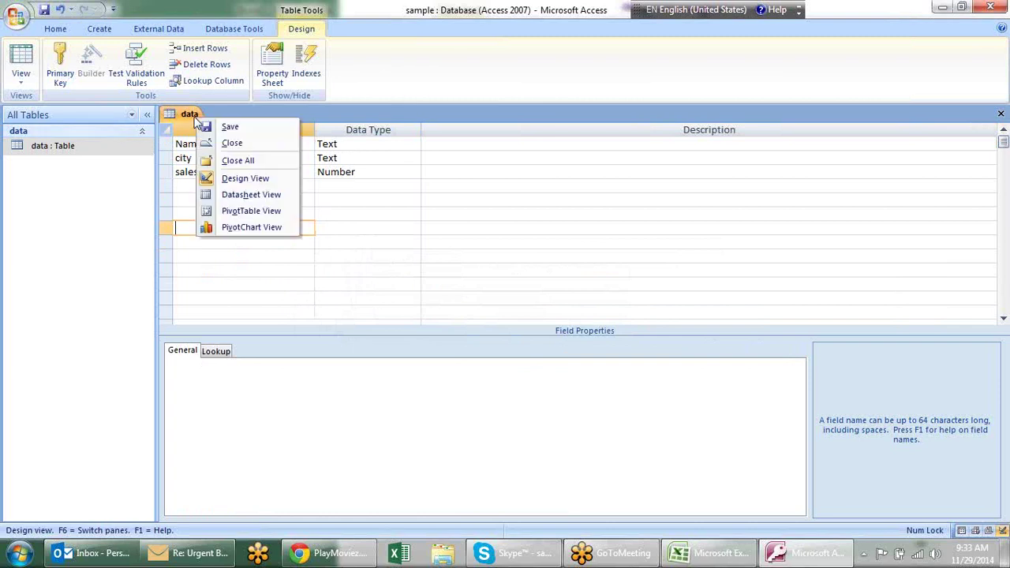
{"action": "right_click", "coordinate": [181, 118]}
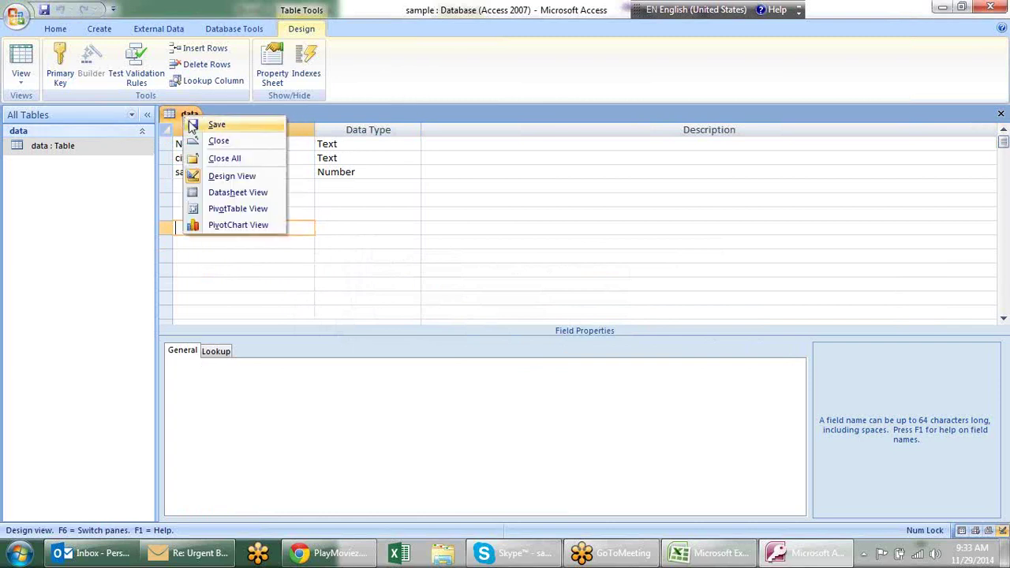
{"action": "left_click", "coordinate": [212, 142]}
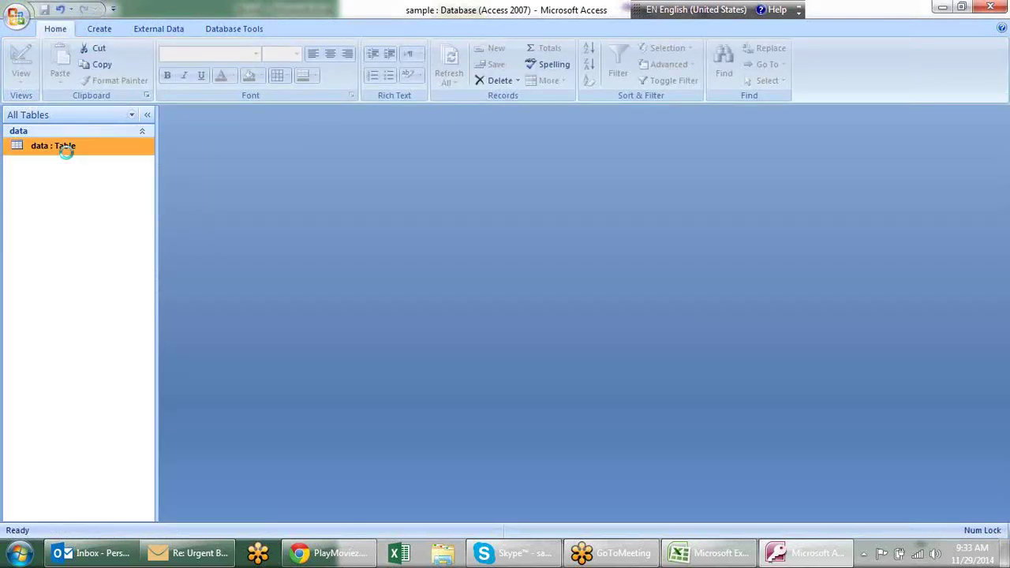
Step: Open the data table as a datasheet showing sandeep/palwal/20 and pradeep/faridabad/40
{"action": "double_click", "coordinate": [68, 147]}
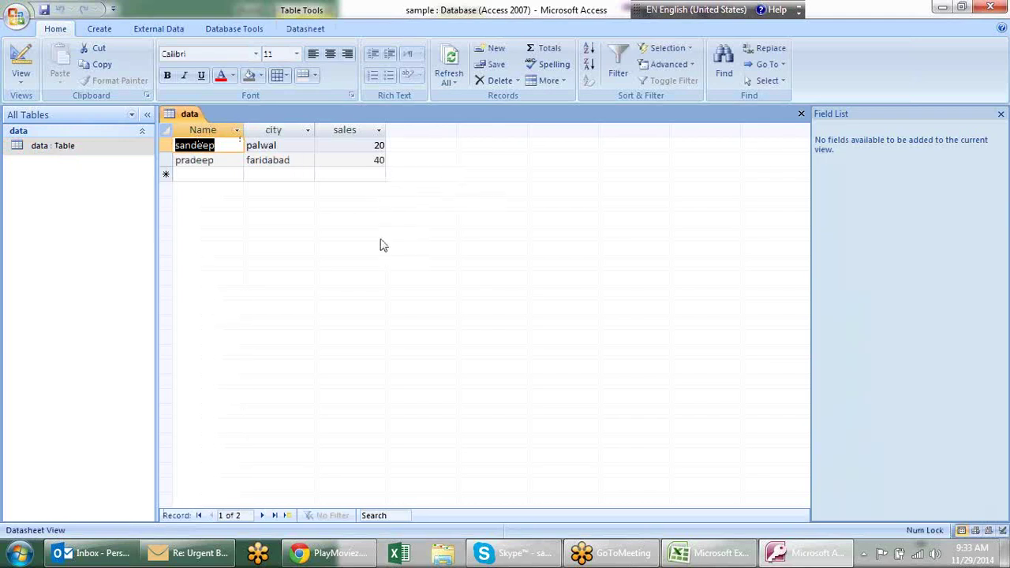
{"action": "right_click", "coordinate": [197, 120]}
{"action": "left_click", "coordinate": [230, 139]}
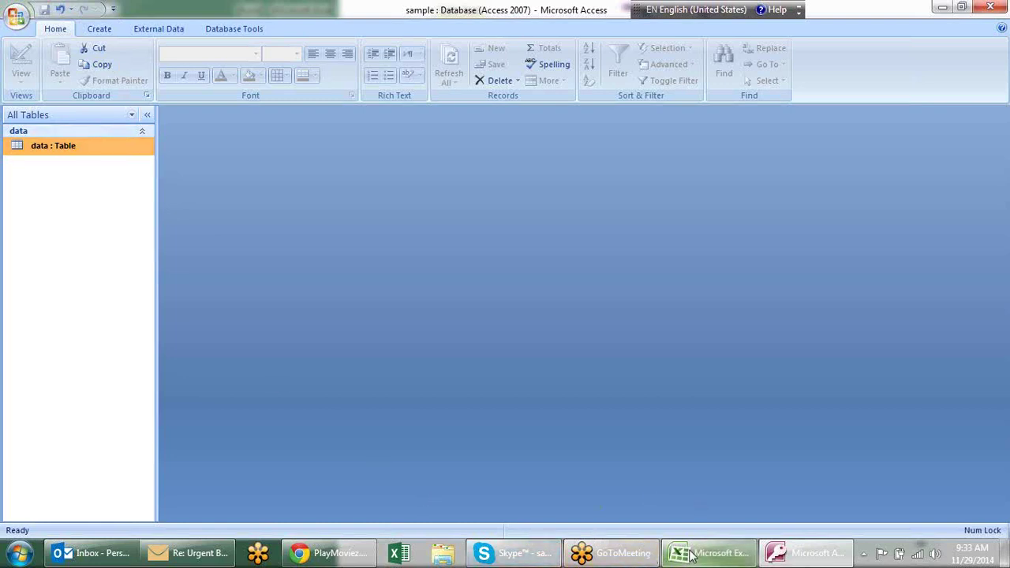
{"action": "double_click", "coordinate": [79, 140]}
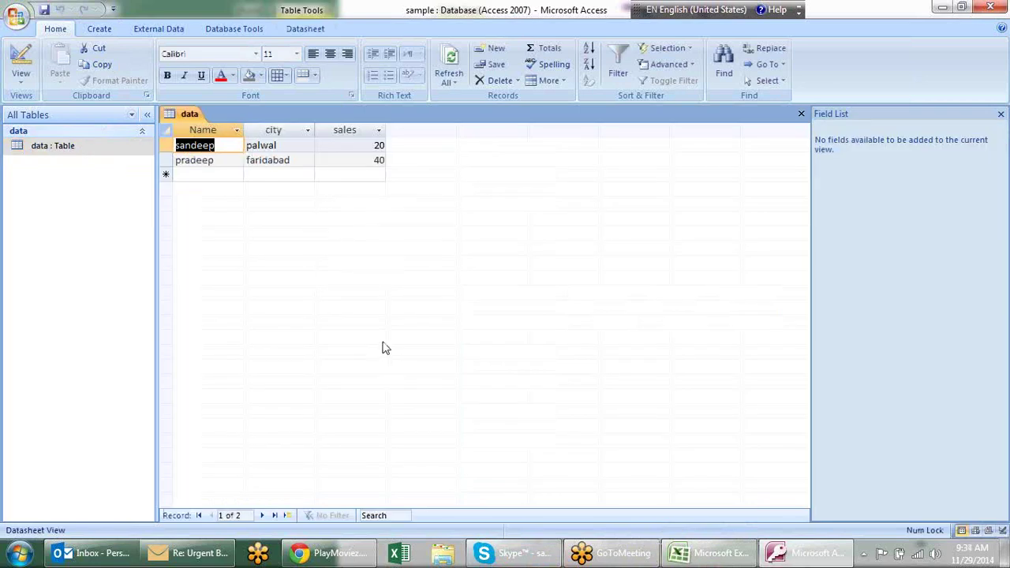
Step: In Excel, insert a City column before Sale and enter palwal as its first value
{"action": "left_click", "coordinate": [710, 553]}
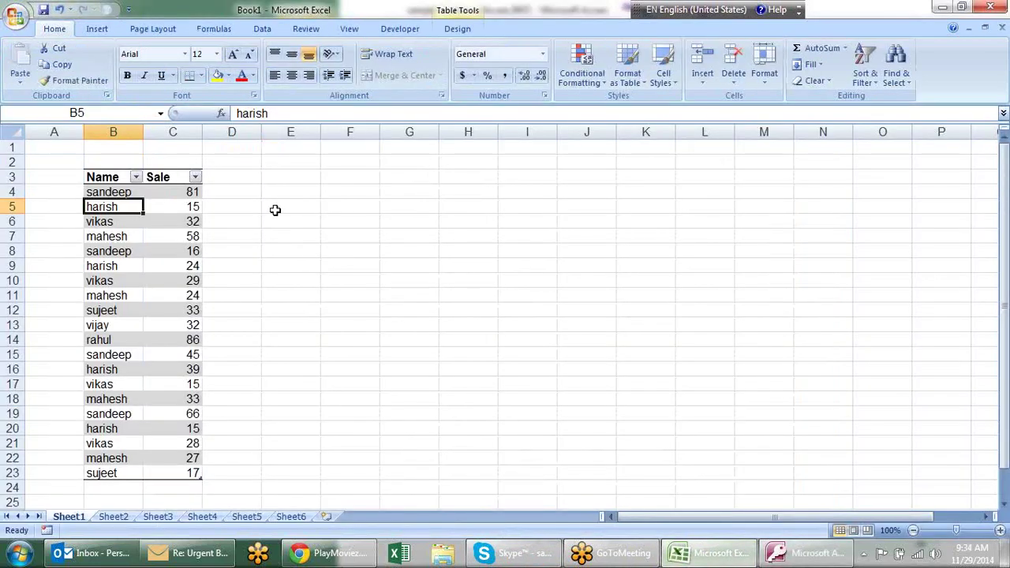
{"action": "left_click", "coordinate": [191, 132]}
{"action": "right_click", "coordinate": [191, 132]}
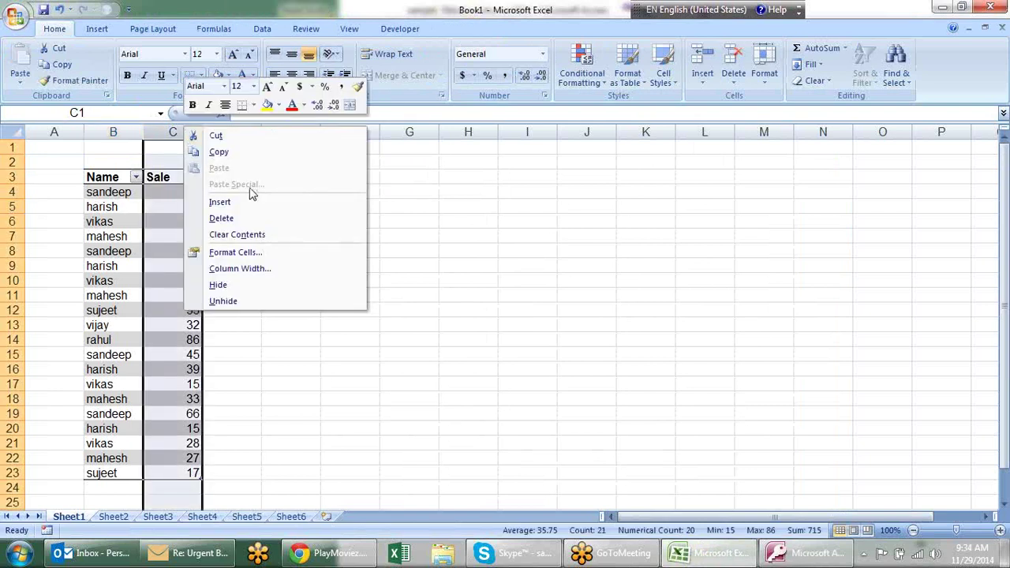
{"action": "left_click", "coordinate": [251, 202]}
{"action": "left_click", "coordinate": [162, 176]}
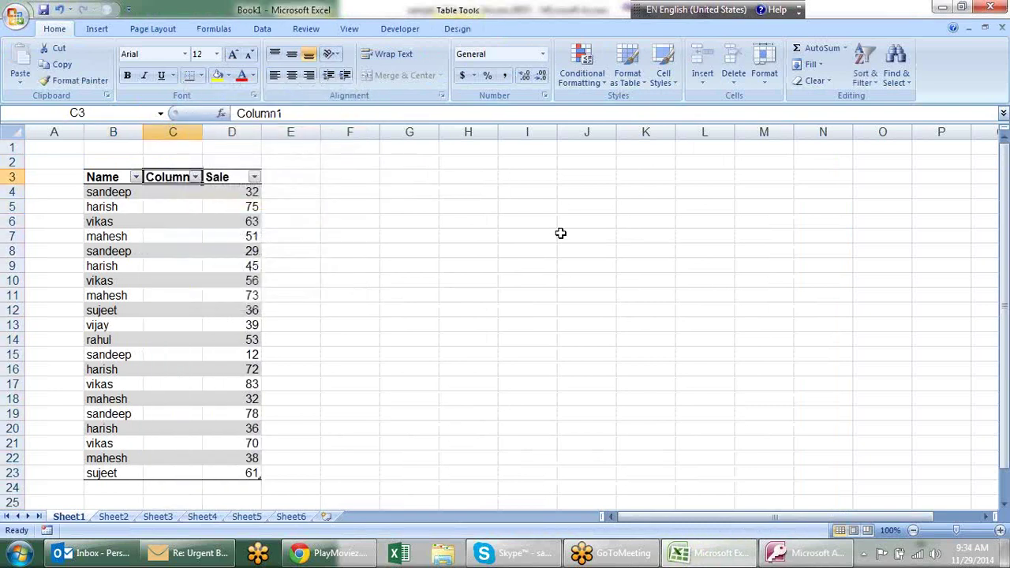
{"action": "type", "text": "City"}
{"action": "key", "text": "Return"}
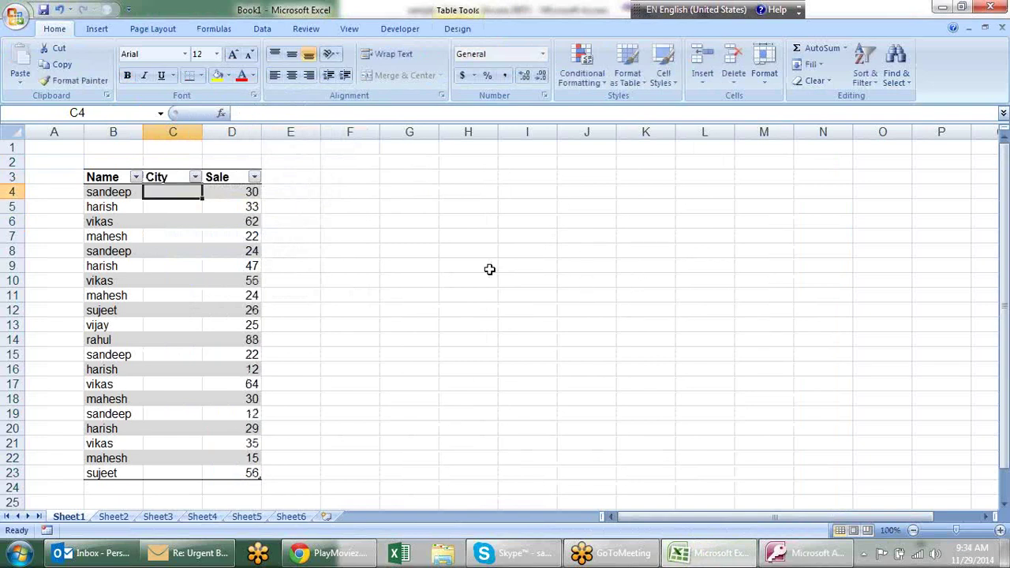
{"action": "type", "text": "palwal"}
{"action": "key", "text": "Return"}
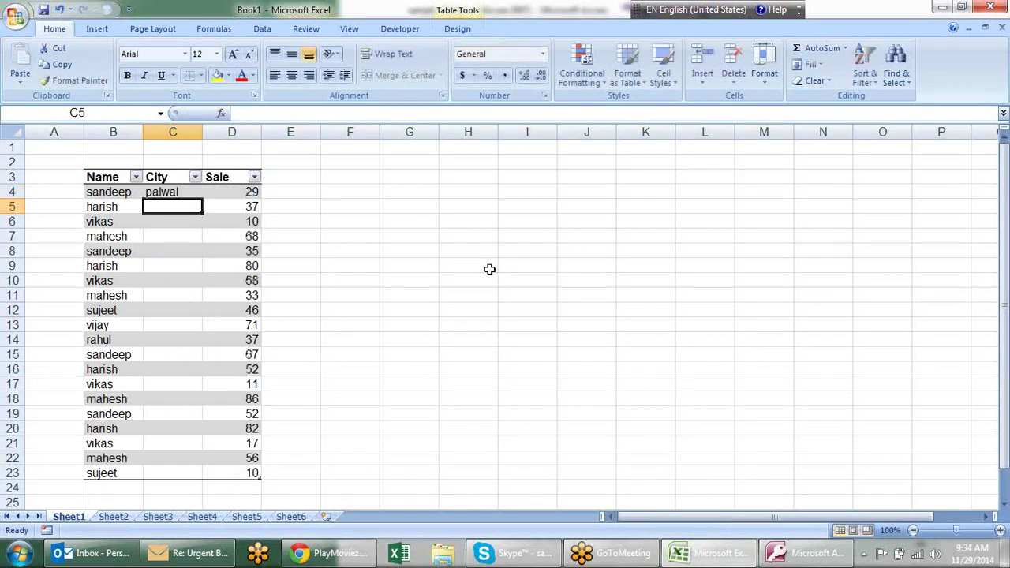
Step: Fill the city names down and extend the table down to row 433
{"action": "left_click", "coordinate": [153, 193]}
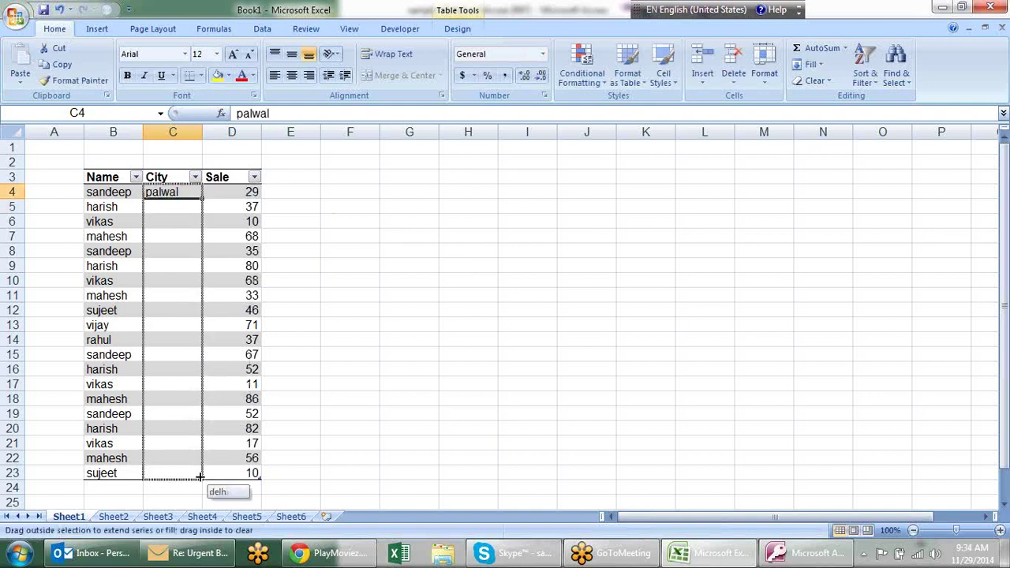
{"action": "left_click_drag", "start_coordinate": [202, 199], "coordinate": [203, 479]}
{"action": "left_click_drag", "start_coordinate": [112, 192], "coordinate": [253, 453]}
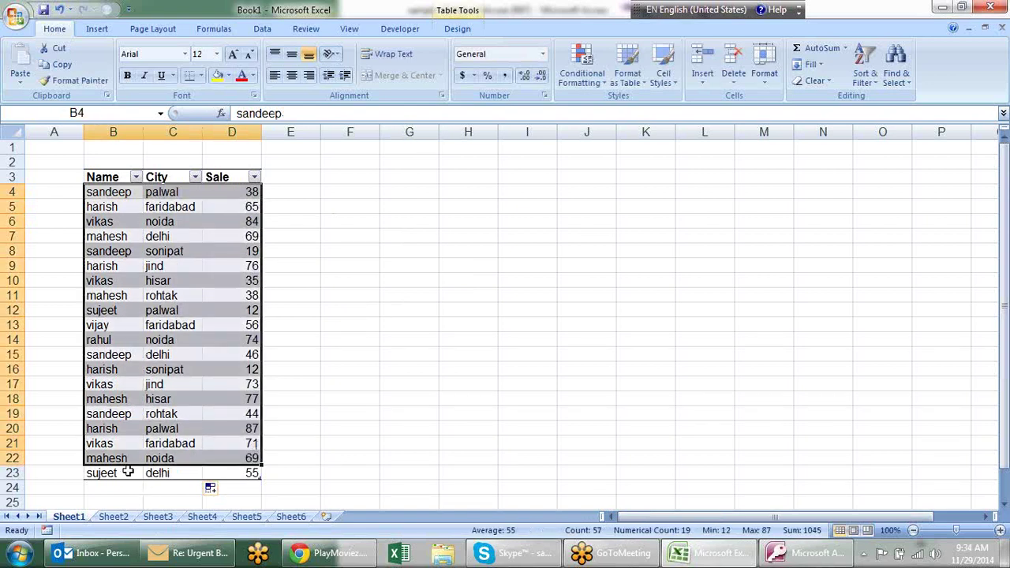
{"action": "left_click_drag", "start_coordinate": [127, 471], "coordinate": [235, 487]}
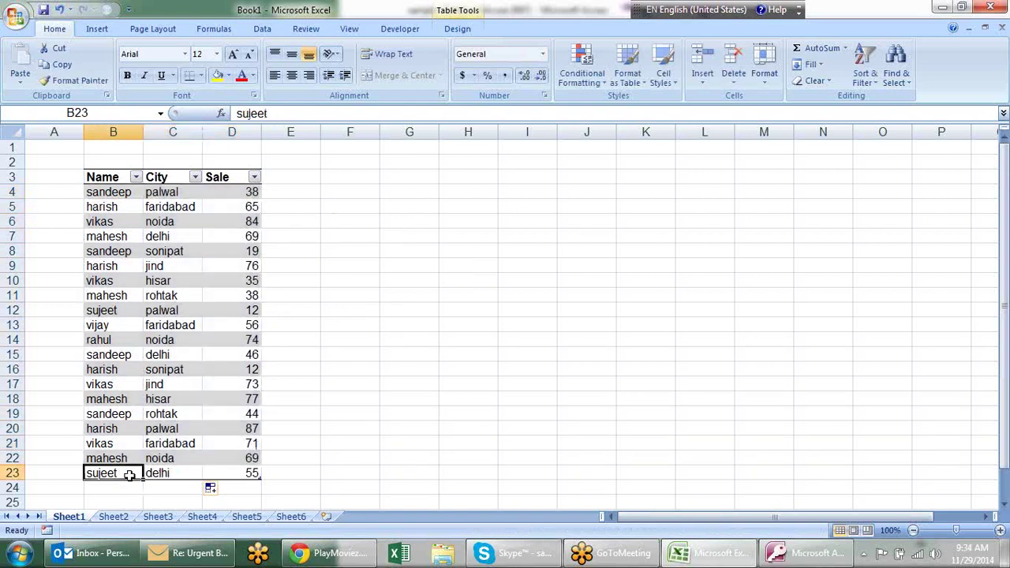
{"action": "left_click", "coordinate": [244, 487]}
{"action": "left_click_drag", "start_coordinate": [250, 470], "coordinate": [101, 472]}
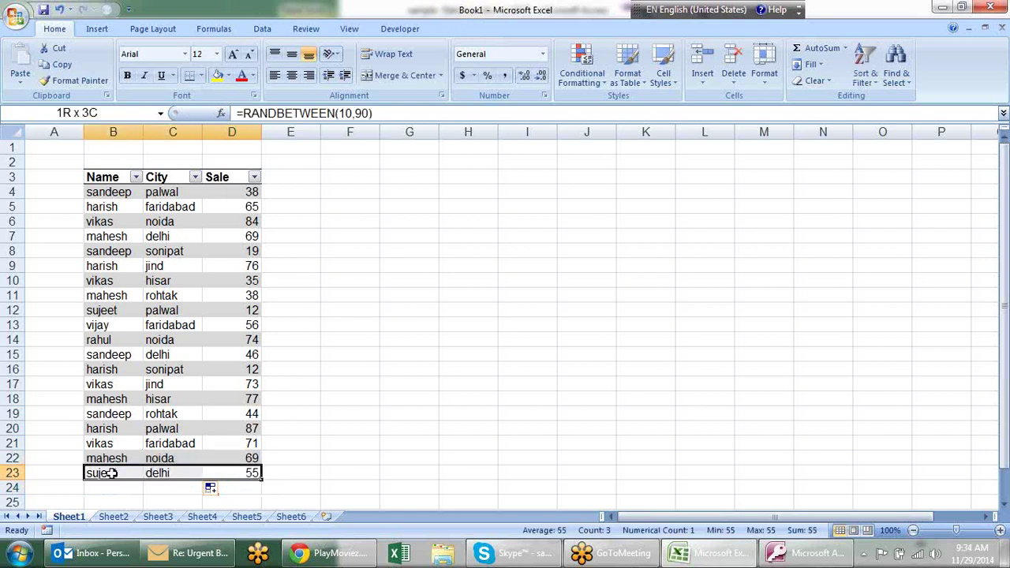
{"action": "left_click_drag", "start_coordinate": [262, 479], "coordinate": [263, 496]}
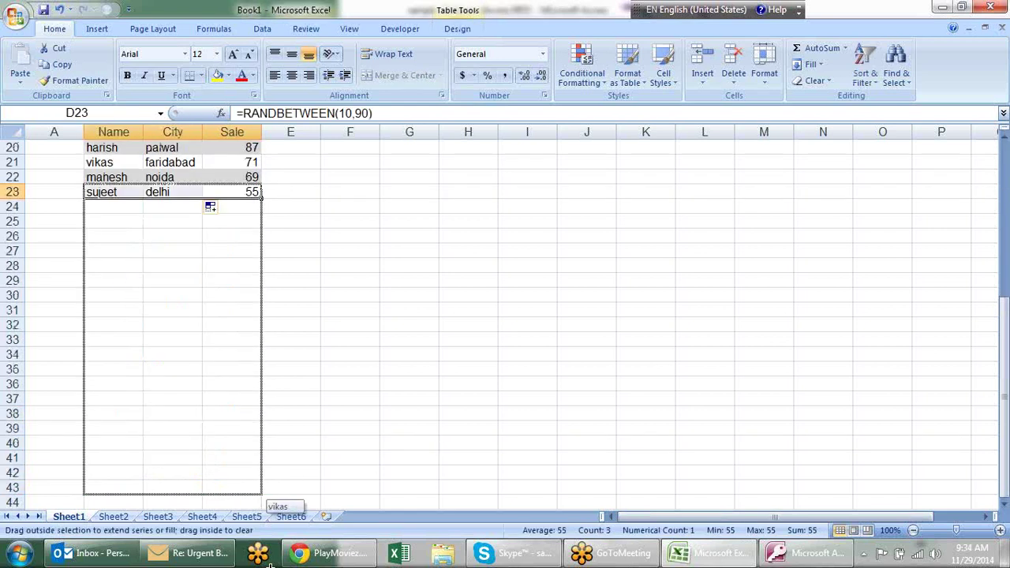
{"action": "scroll", "coordinate": [333, 229], "scroll_direction": "up", "scroll_amount": 2}
{"action": "scroll", "coordinate": [334, 233], "scroll_direction": "up", "scroll_amount": 12}
Step: Replace the Sale column's formulas with fixed values using Paste Special Values
{"action": "left_click", "coordinate": [255, 222]}
{"action": "key", "text": "ctrl+Up"}
{"action": "key", "text": "Down"}
{"action": "key", "text": "ctrl+shift+Down"}
{"action": "key", "text": "ctrl+c"}
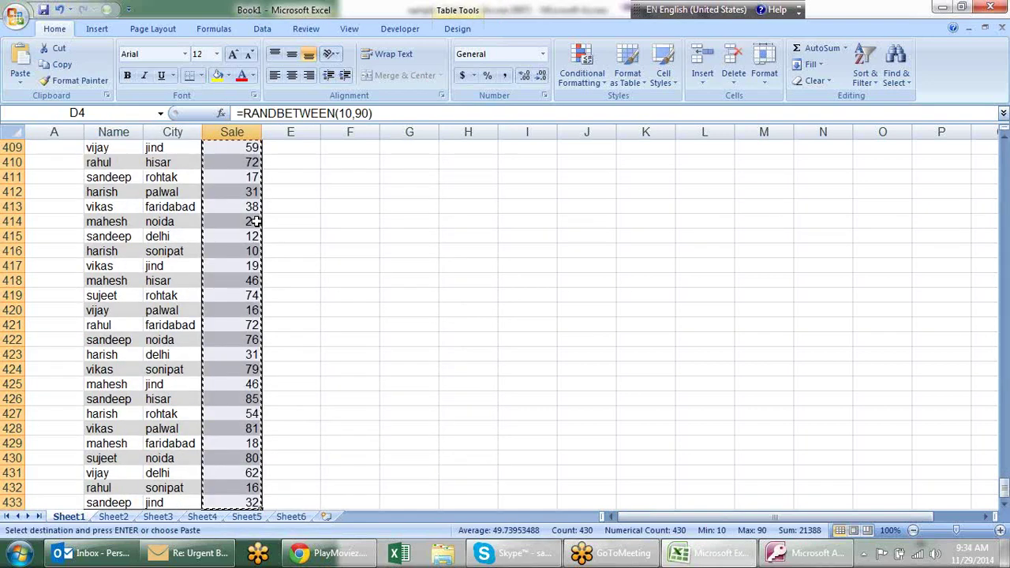
{"action": "key", "text": "ctrl+BackSpace"}
{"action": "key", "text": "ctrl+alt+v"}
{"action": "key", "text": "v"}
{"action": "key", "text": "Return"}
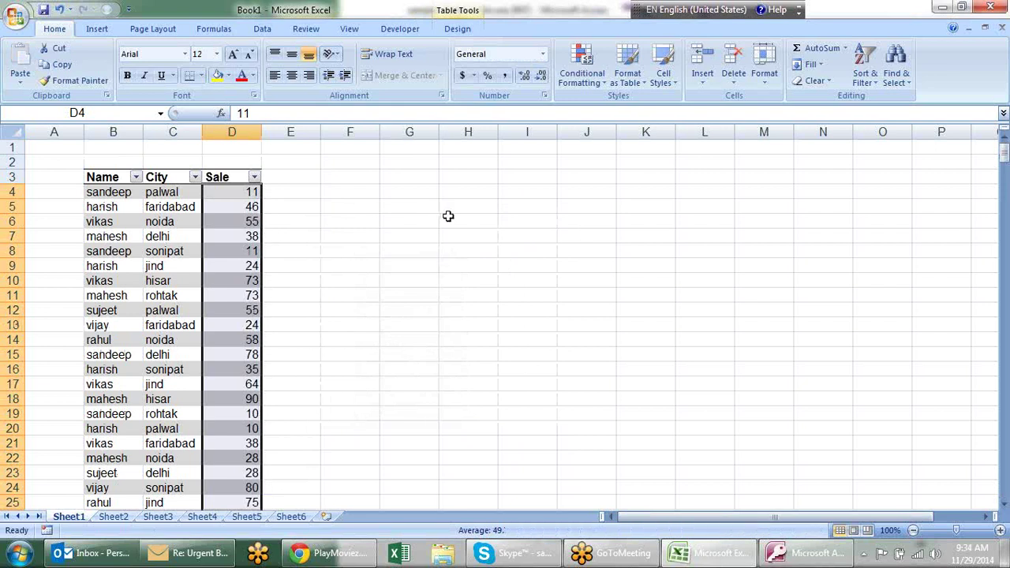
{"action": "left_click", "coordinate": [449, 221]}
Step: Copy the whole Name/City/Sale table from B4 to the last row
{"action": "left_click", "coordinate": [113, 190]}
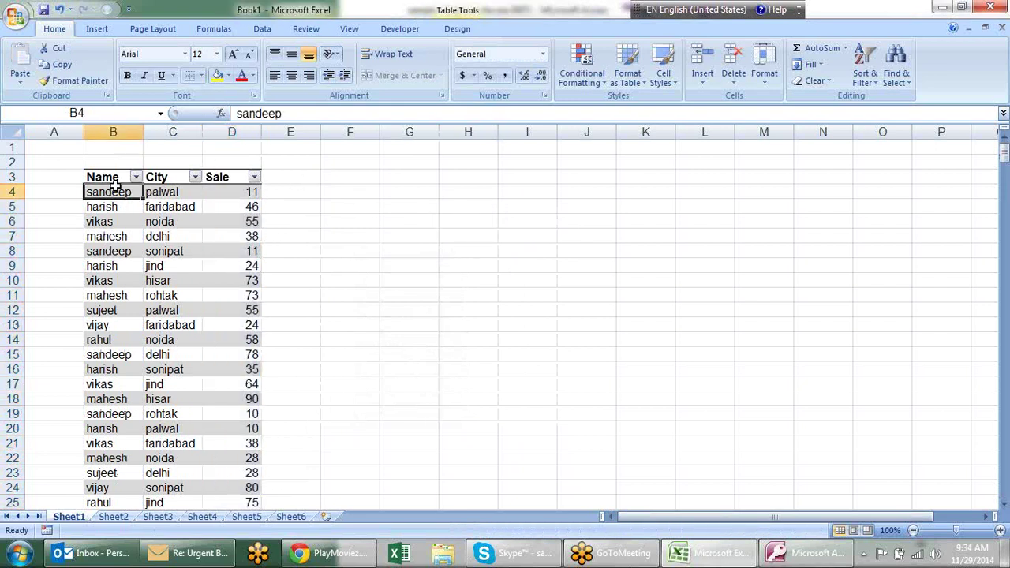
{"action": "key", "text": "ctrl+shift+Right"}
{"action": "key", "text": "ctrl+shift+Down"}
{"action": "key", "text": "ctrl+c"}
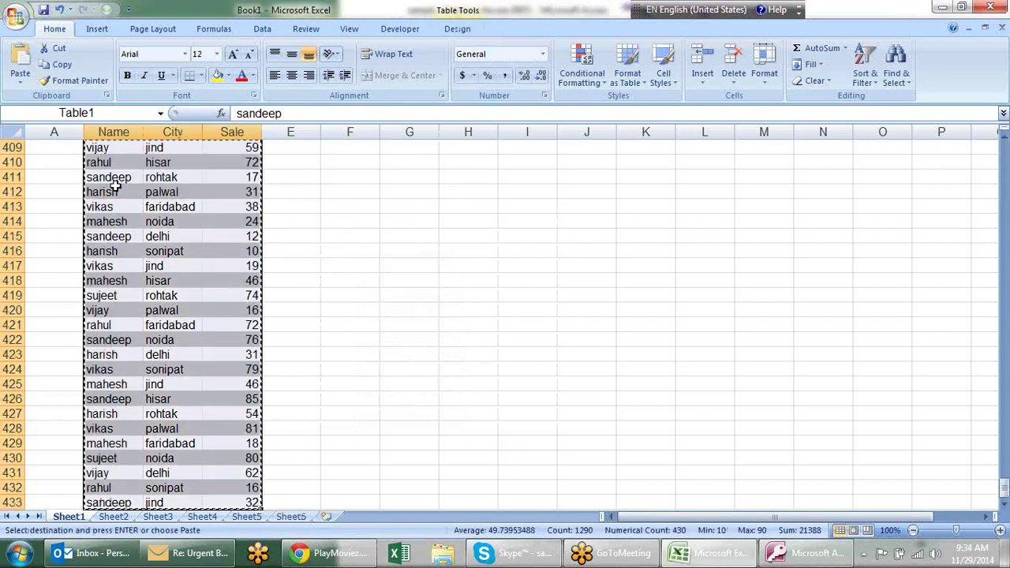
{"action": "key", "text": "alt+Tab"}
Step: Paste the 430 copied Excel records into the data table's Name, city and sales columns
{"action": "left_click", "coordinate": [327, 147]}
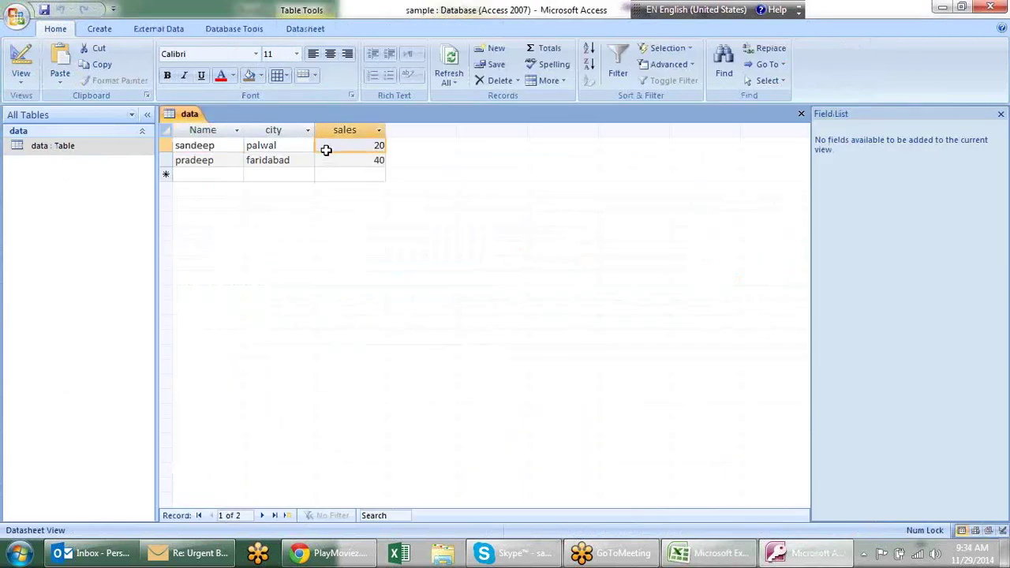
{"action": "left_click", "coordinate": [217, 147]}
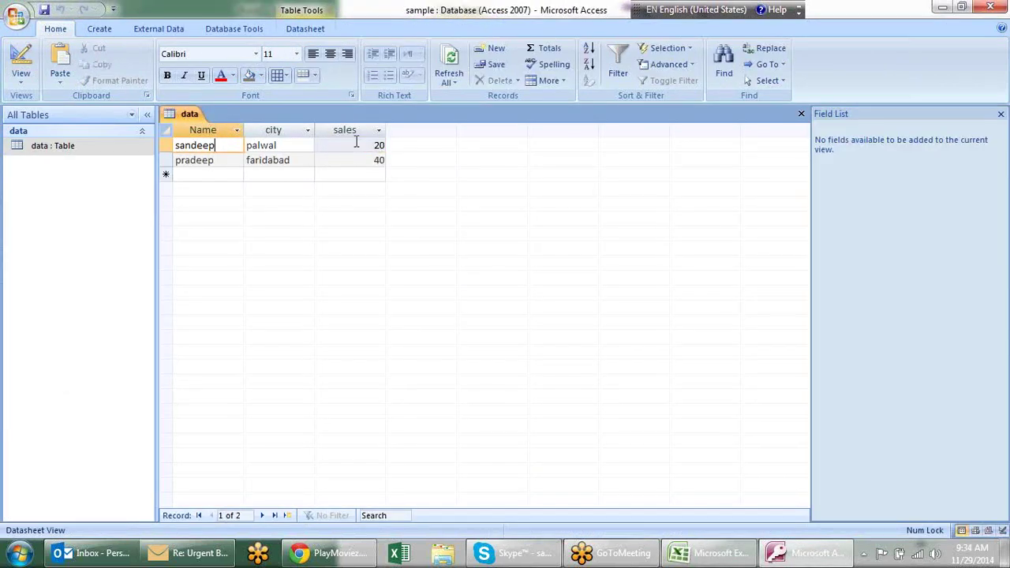
{"action": "left_click", "coordinate": [355, 145], "text": "shift"}
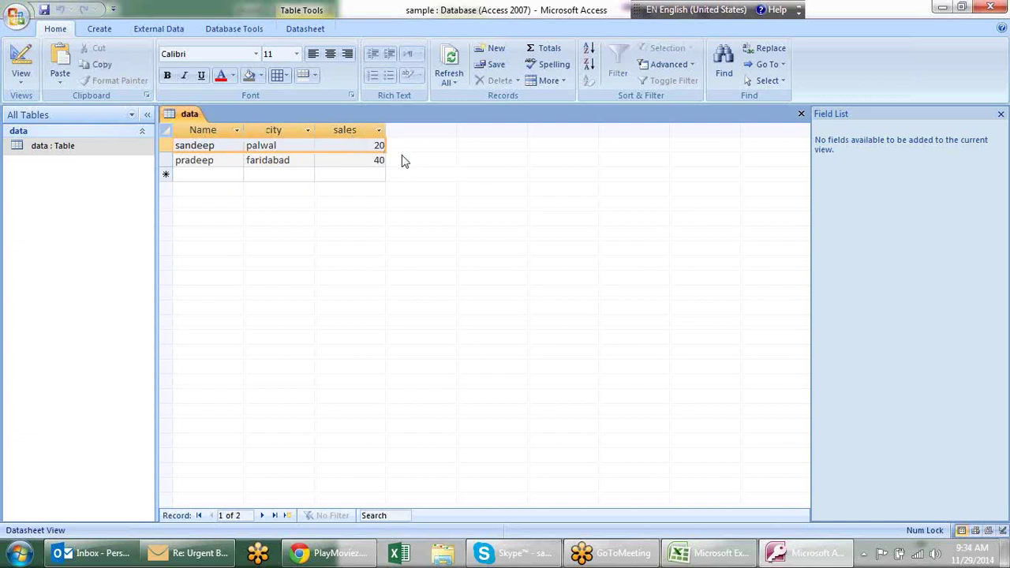
{"action": "key", "text": "ctrl+v"}
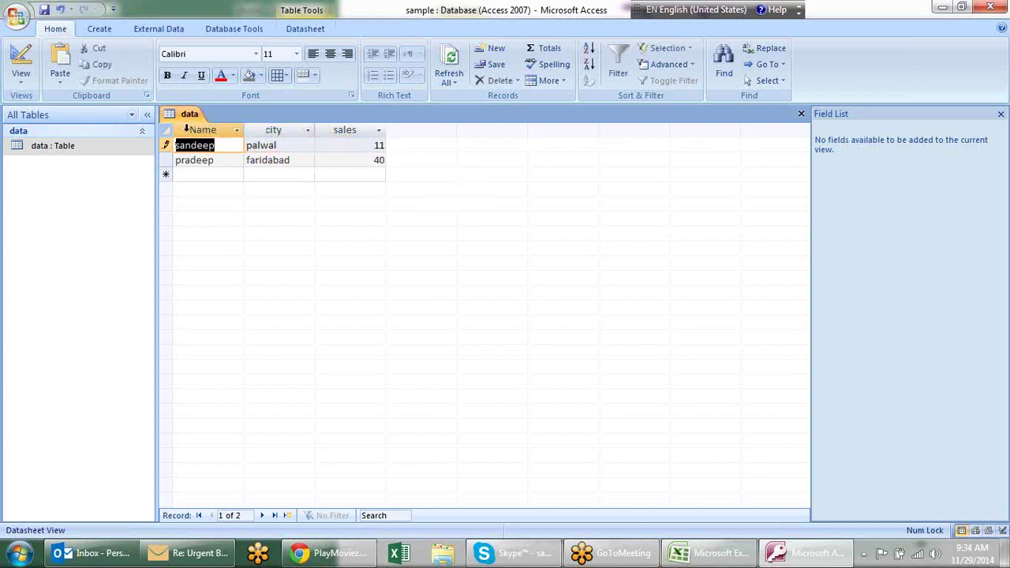
{"action": "left_click_drag", "start_coordinate": [205, 129], "coordinate": [345, 131]}
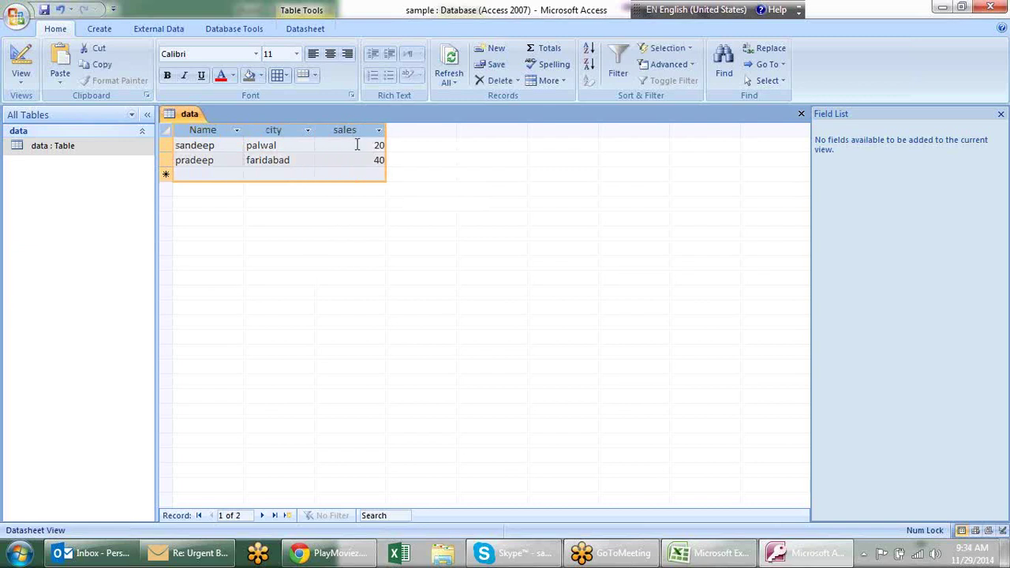
{"action": "key", "text": "ctrl+v"}
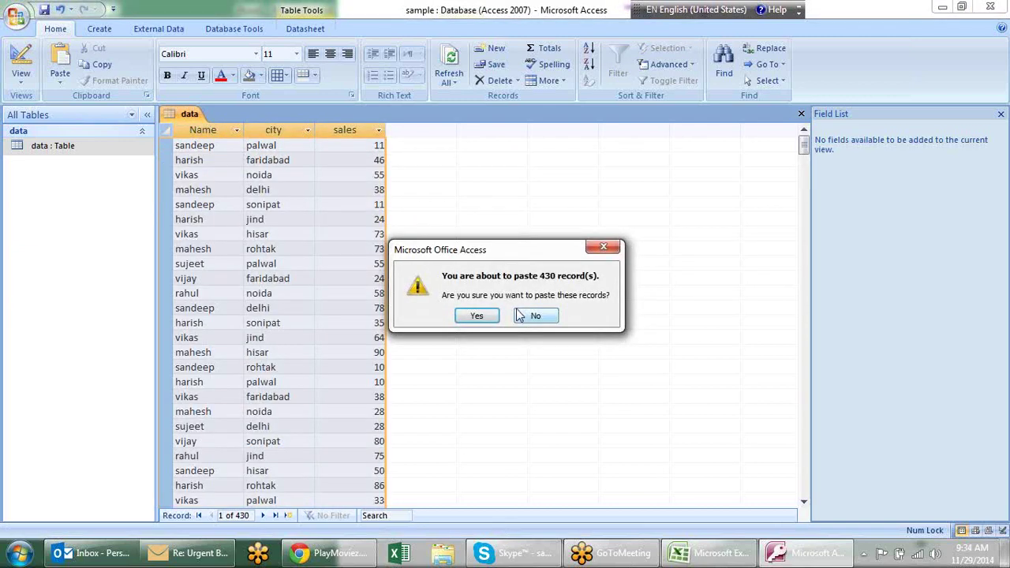
{"action": "left_click", "coordinate": [485, 319]}
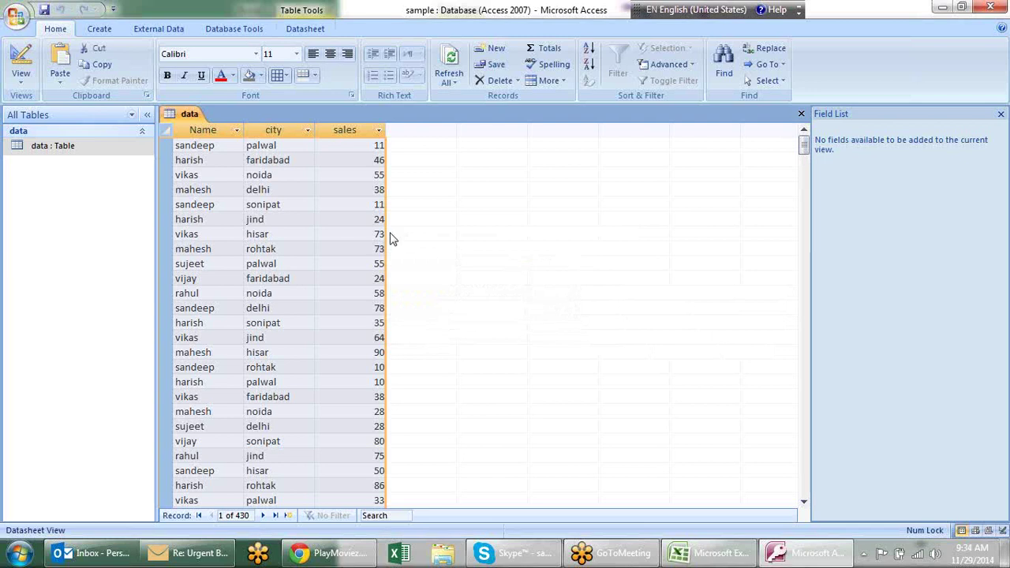
Step: Browse the pasted records through to the last of the 430
{"action": "scroll", "coordinate": [509, 211], "scroll_direction": "down", "scroll_amount": 4}
{"action": "scroll", "coordinate": [521, 202], "scroll_direction": "down", "scroll_amount": 6}
{"action": "scroll", "coordinate": [526, 197], "scroll_direction": "down", "scroll_amount": 5}
{"action": "scroll", "coordinate": [507, 203], "scroll_direction": "down", "scroll_amount": 5}
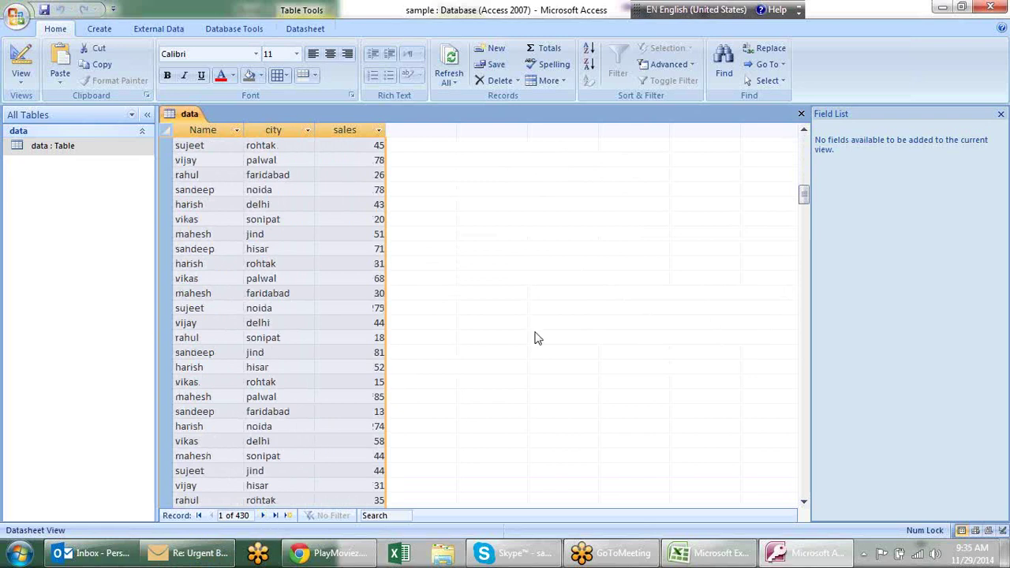
{"action": "left_click", "coordinate": [264, 516]}
{"action": "left_click", "coordinate": [264, 516]}
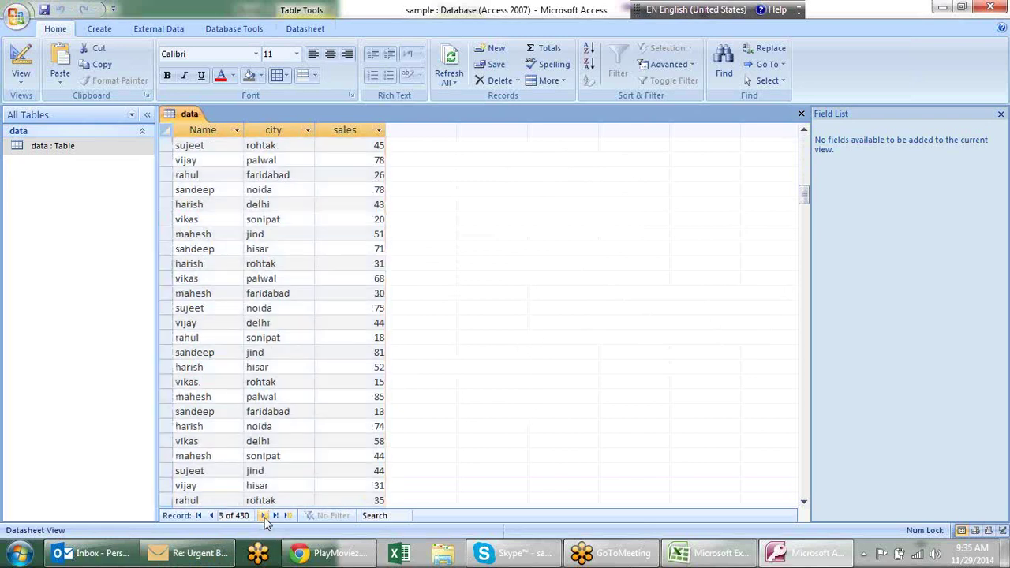
{"action": "left_click", "coordinate": [263, 516]}
{"action": "left_click", "coordinate": [264, 516]}
{"action": "left_click", "coordinate": [264, 516]}
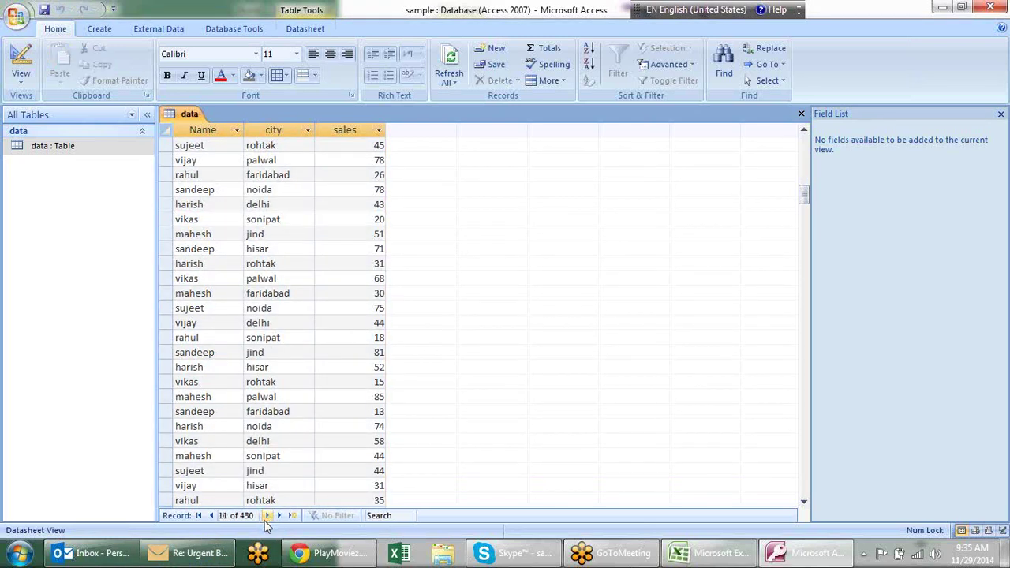
{"action": "left_click", "coordinate": [187, 174]}
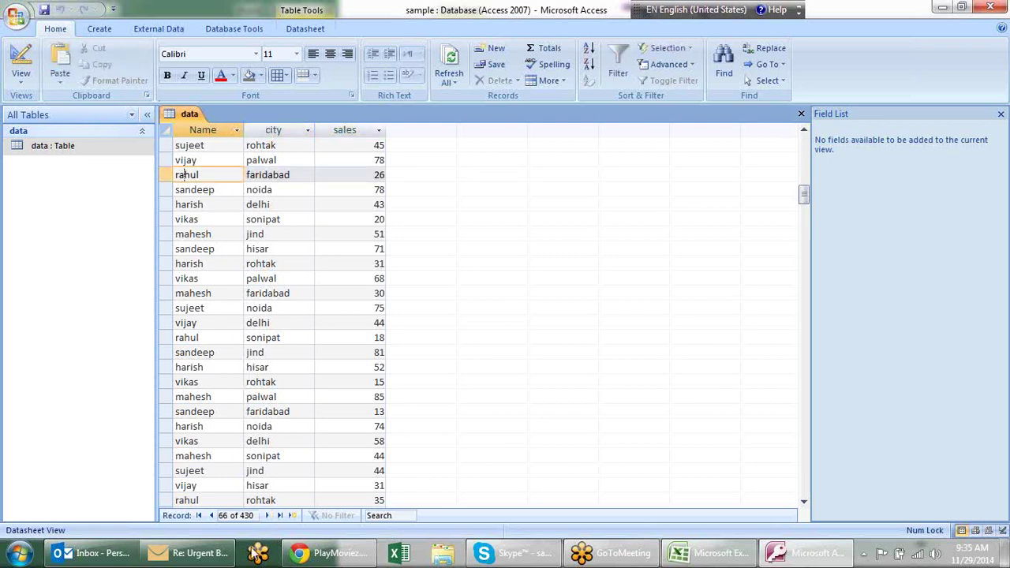
{"action": "left_click", "coordinate": [267, 516]}
{"action": "left_click", "coordinate": [266, 516]}
{"action": "left_click", "coordinate": [267, 516]}
{"action": "left_click", "coordinate": [266, 516]}
{"action": "left_click", "coordinate": [267, 516]}
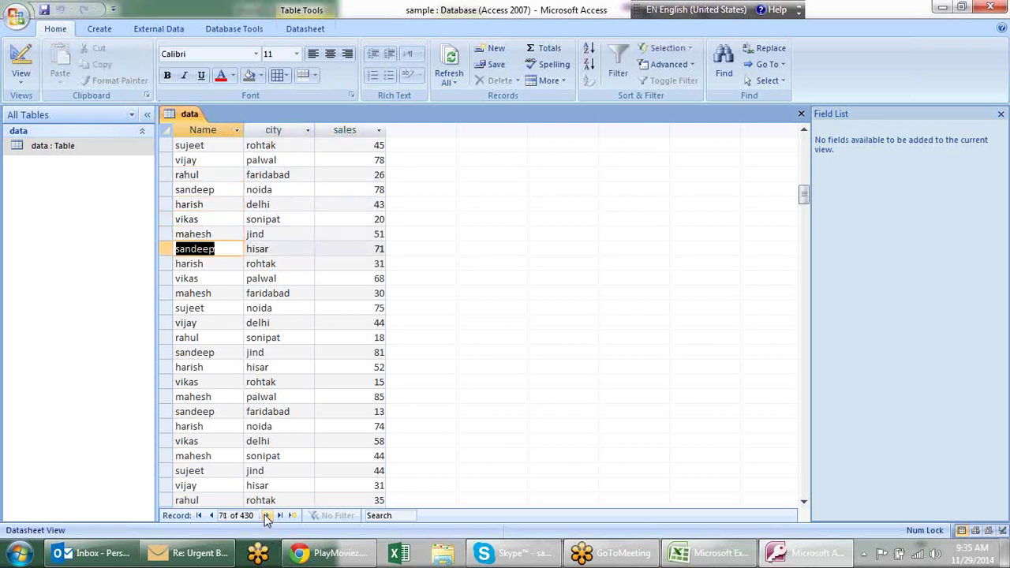
{"action": "left_click", "coordinate": [266, 516]}
{"action": "left_click", "coordinate": [282, 516]}
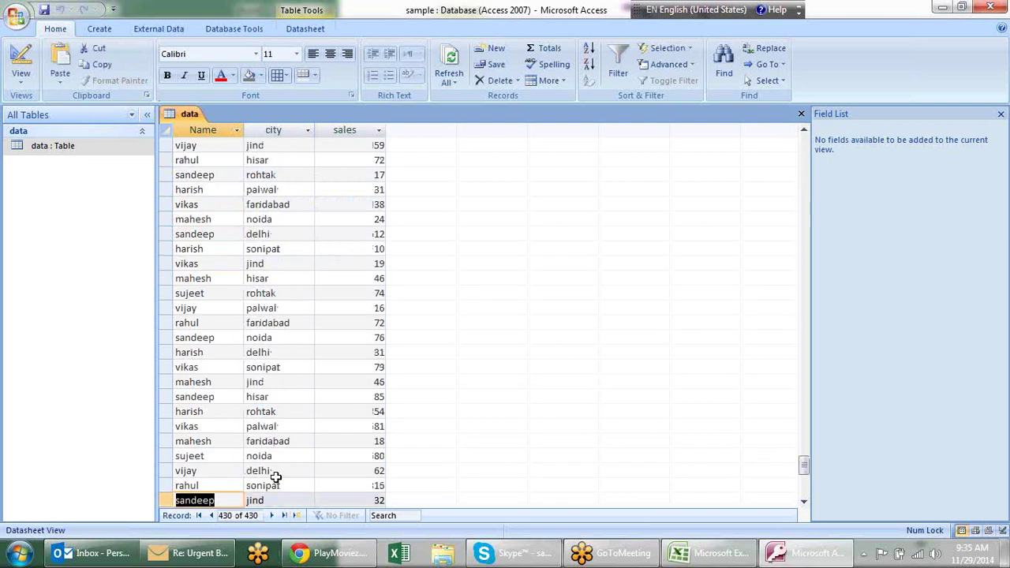
{"action": "scroll", "coordinate": [278, 315], "scroll_direction": "down", "scroll_amount": 5}
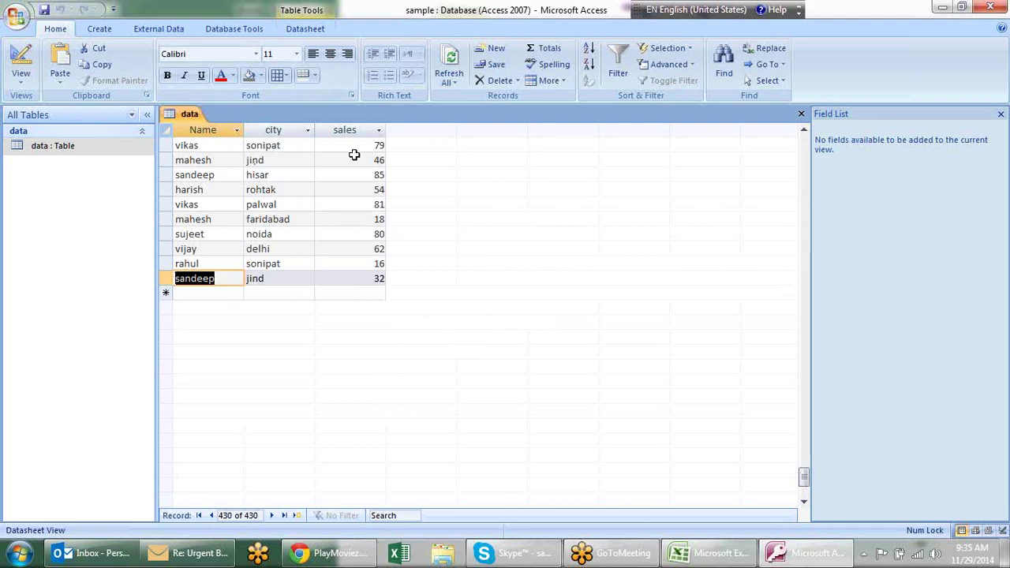
Step: Close the data table from its tab menu
{"action": "right_click", "coordinate": [196, 118]}
{"action": "left_click", "coordinate": [180, 122]}
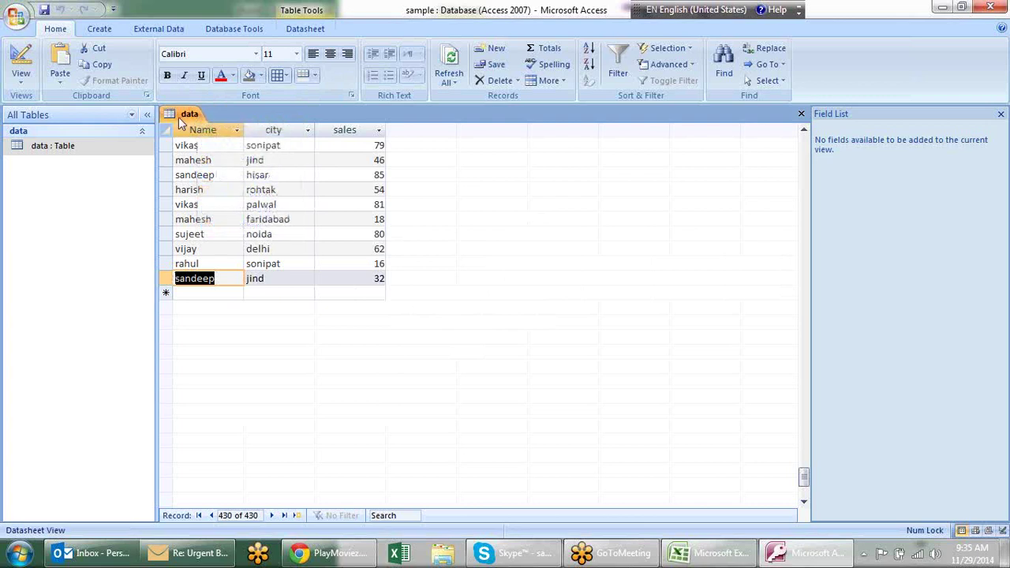
{"action": "right_click", "coordinate": [179, 120]}
{"action": "left_click", "coordinate": [213, 144]}
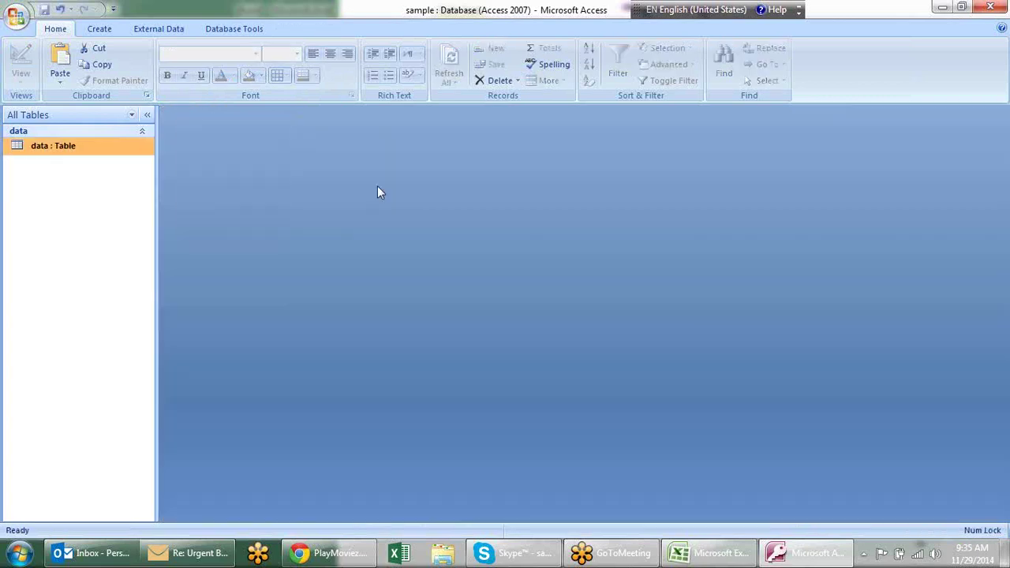
Step: Build a Form from the data table and check its Name, city and sales field boxes
{"action": "left_click", "coordinate": [110, 29]}
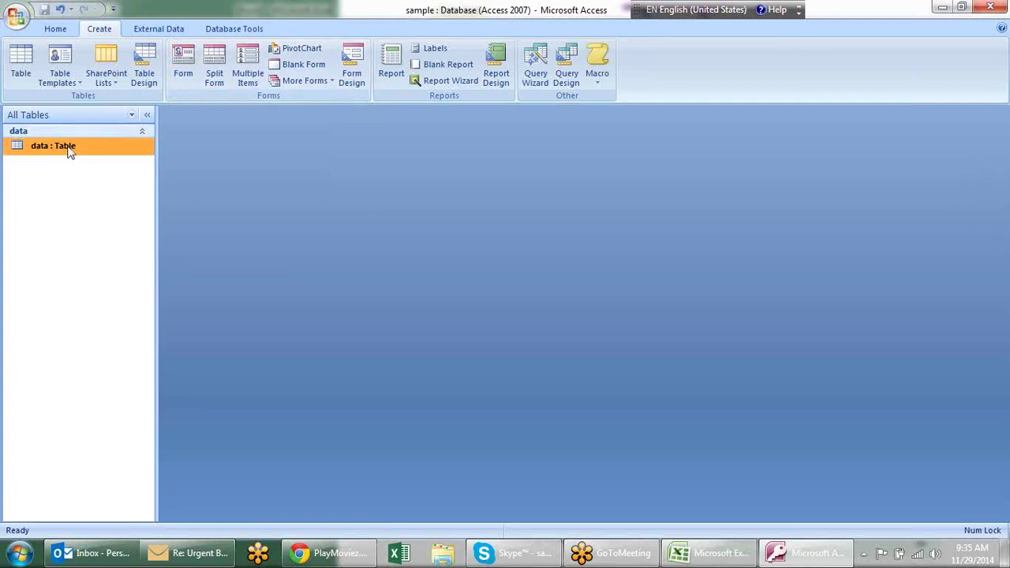
{"action": "left_click", "coordinate": [182, 67]}
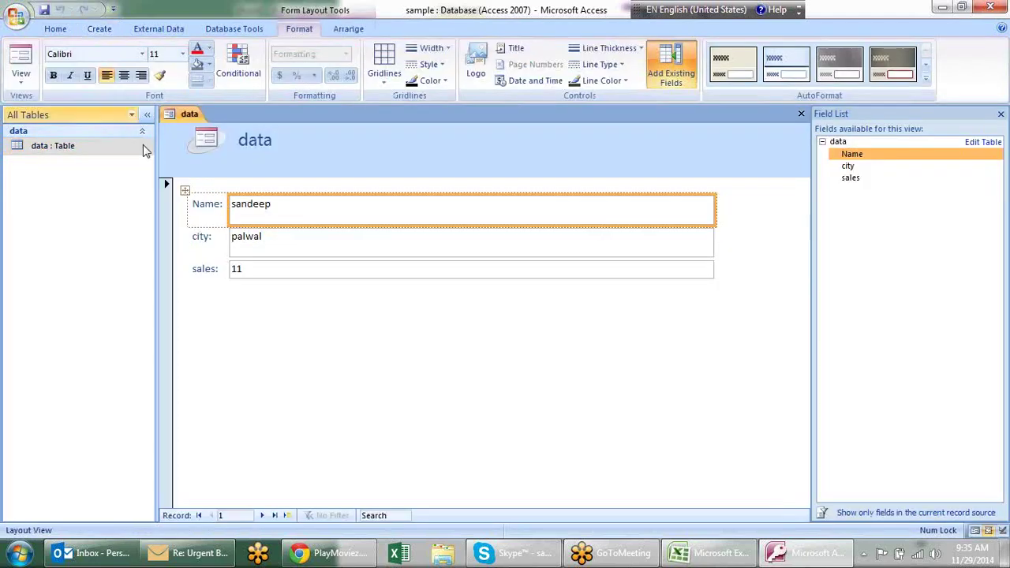
{"action": "left_click", "coordinate": [325, 269]}
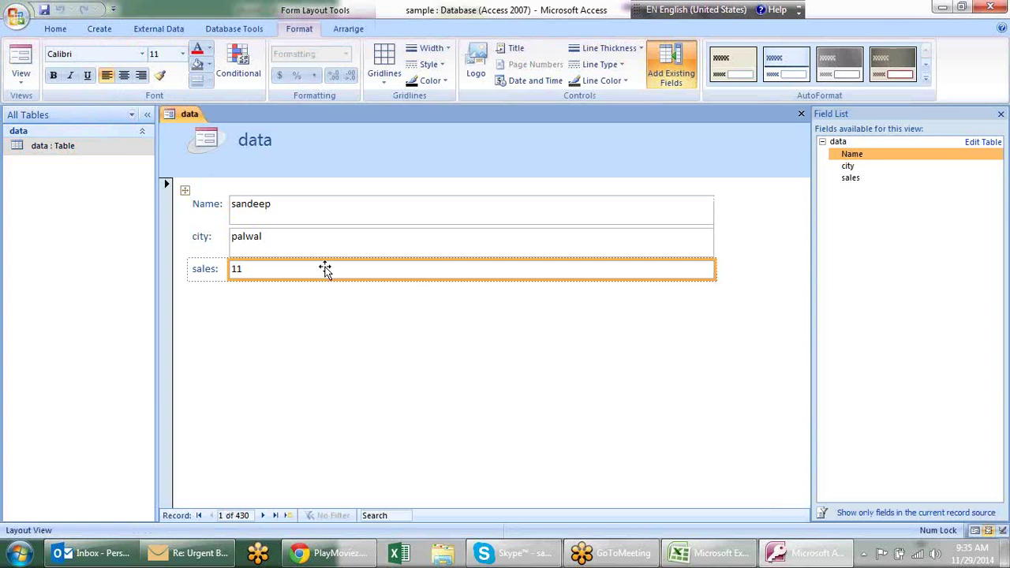
{"action": "left_click", "coordinate": [310, 245]}
{"action": "left_click", "coordinate": [319, 217]}
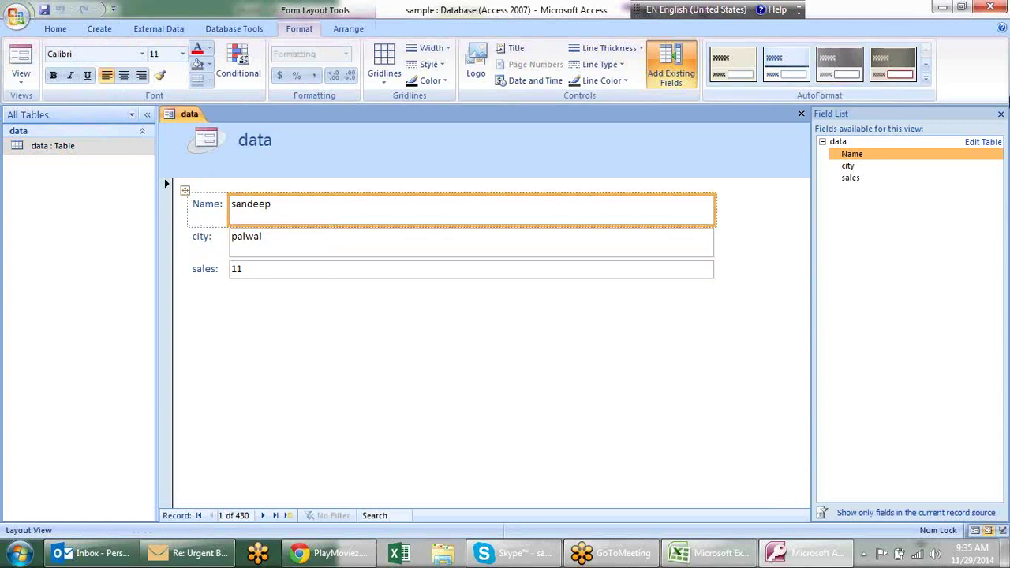
Step: Apply the cream-coloured AutoFormat style to the data form
{"action": "left_click", "coordinate": [926, 78]}
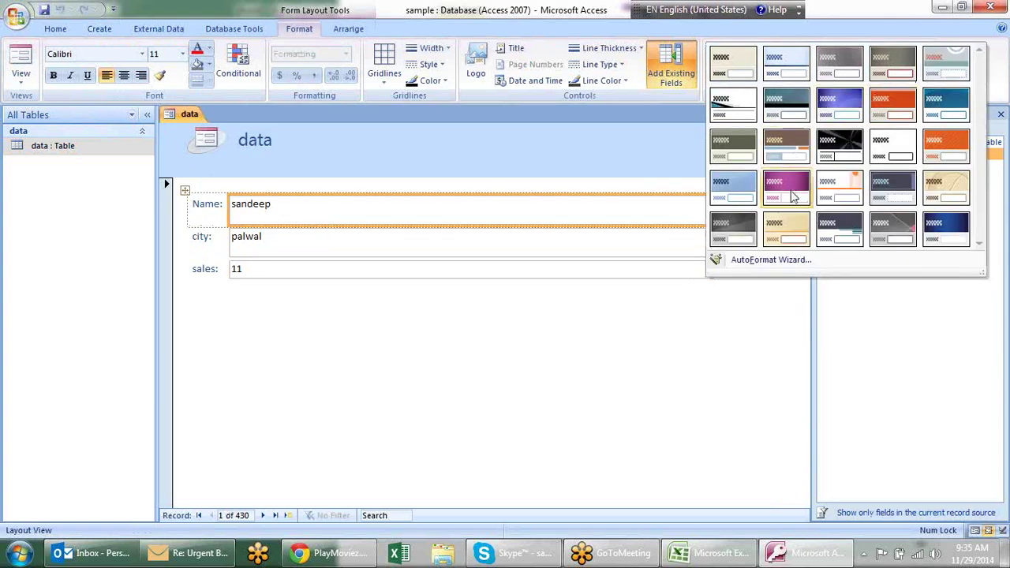
{"action": "left_click", "coordinate": [795, 227]}
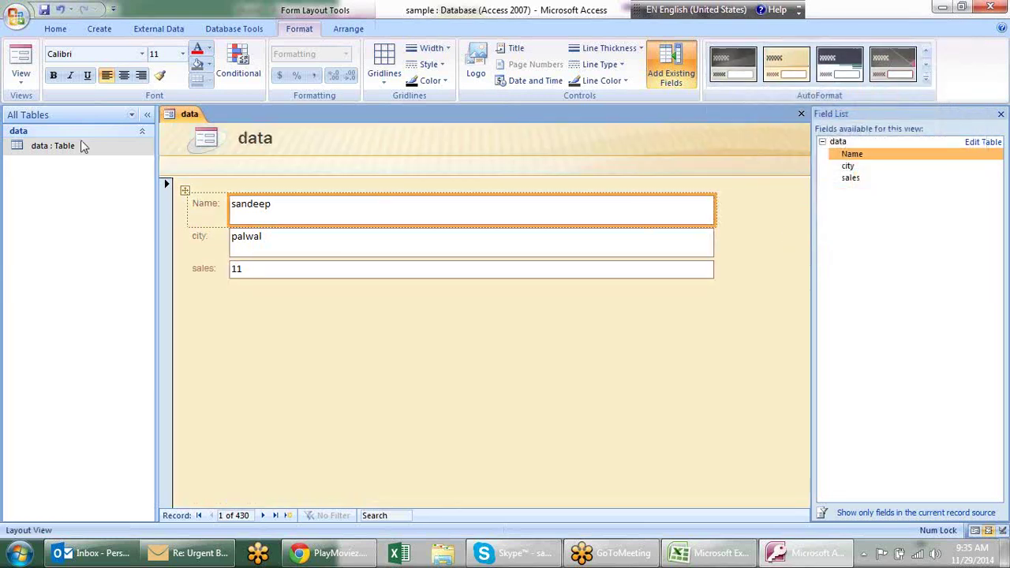
{"action": "left_click", "coordinate": [315, 243]}
{"action": "left_click", "coordinate": [321, 274]}
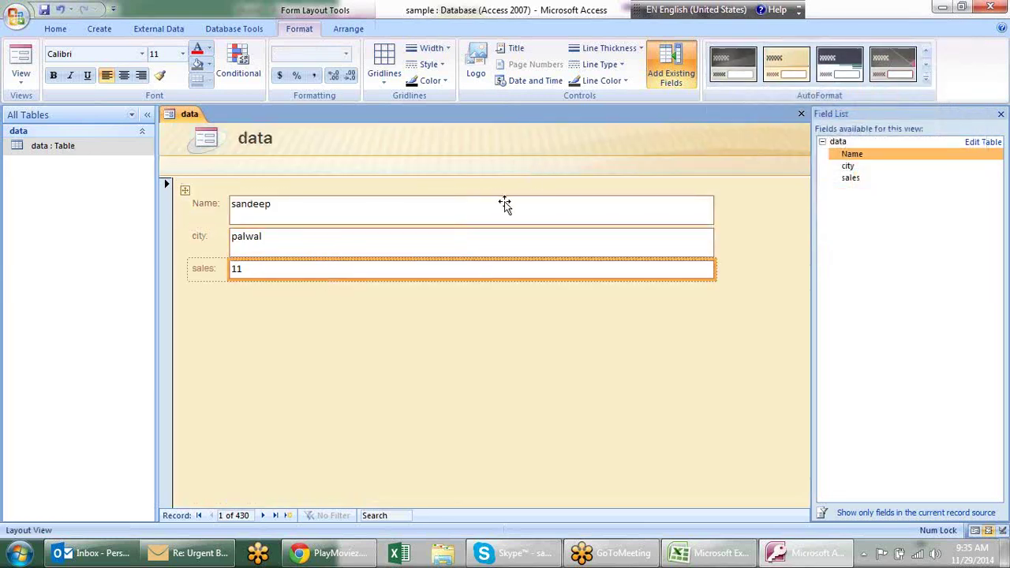
Step: Page forward and back through records, jump to the last, then start new record 431
{"action": "left_click", "coordinate": [262, 515]}
{"action": "left_click", "coordinate": [263, 515]}
{"action": "left_click", "coordinate": [263, 515]}
{"action": "left_click", "coordinate": [263, 516]}
{"action": "left_click", "coordinate": [263, 516]}
{"action": "left_click", "coordinate": [263, 515]}
{"action": "left_click", "coordinate": [263, 516]}
{"action": "left_click", "coordinate": [263, 515]}
{"action": "left_click", "coordinate": [262, 515]}
{"action": "left_click", "coordinate": [265, 515]}
{"action": "left_click", "coordinate": [212, 515]}
{"action": "left_click", "coordinate": [211, 516]}
{"action": "left_click", "coordinate": [212, 515]}
{"action": "left_click", "coordinate": [212, 515]}
{"action": "left_click", "coordinate": [211, 515]}
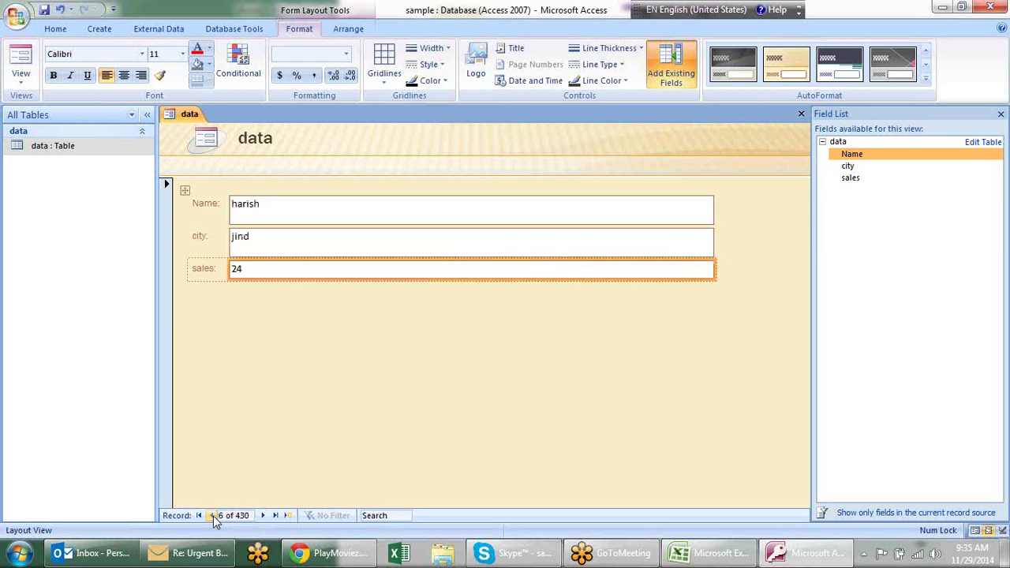
{"action": "left_click", "coordinate": [426, 390]}
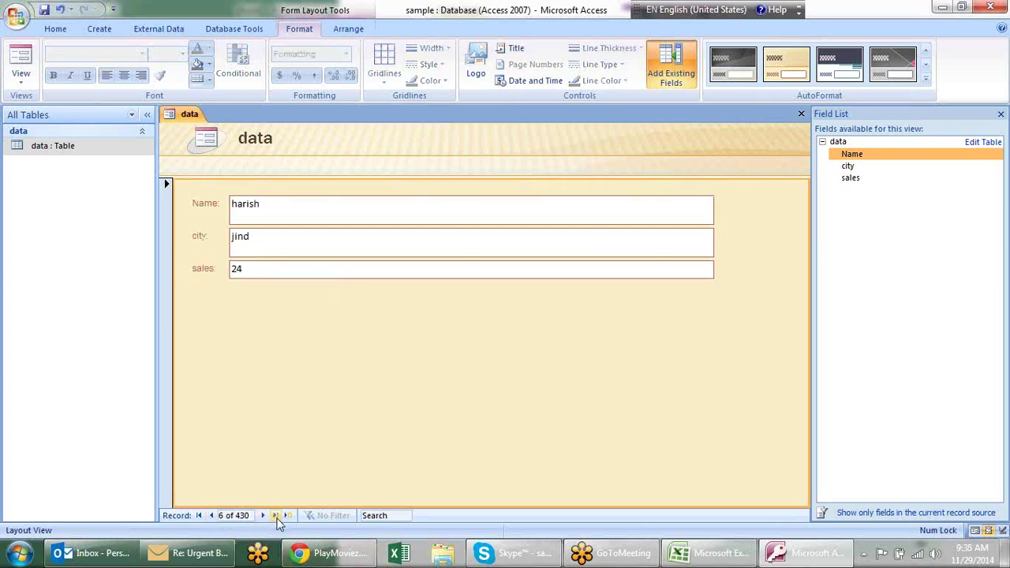
{"action": "left_click", "coordinate": [276, 516]}
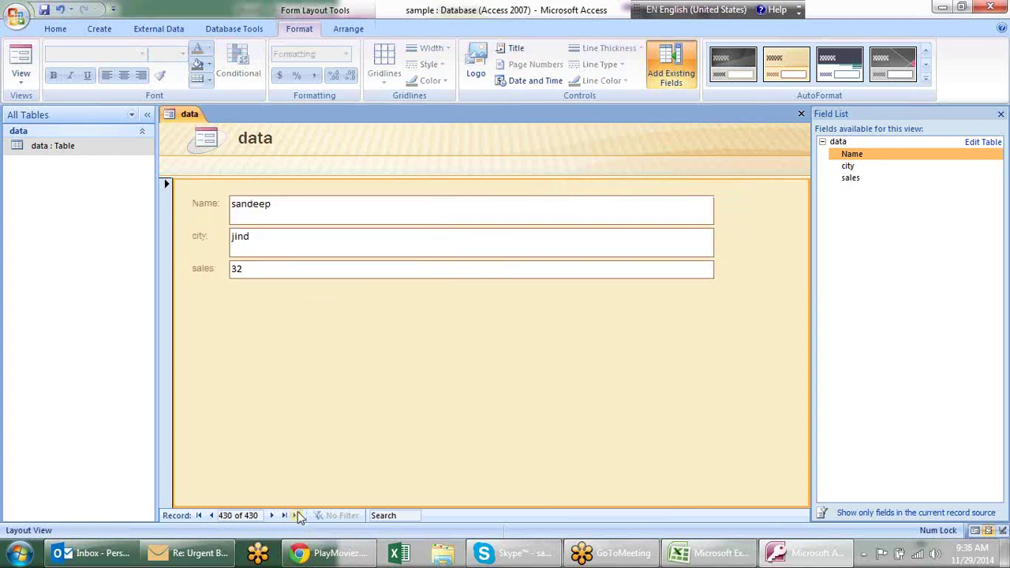
{"action": "left_click", "coordinate": [299, 515]}
{"action": "left_click", "coordinate": [307, 217]}
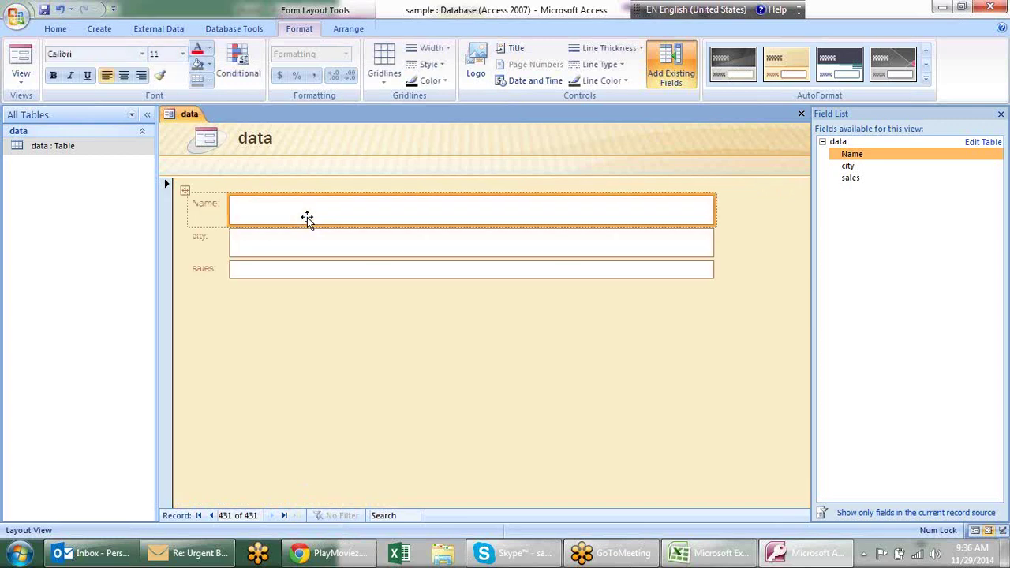
{"action": "left_click", "coordinate": [291, 244]}
{"action": "left_click", "coordinate": [294, 206]}
{"action": "right_click", "coordinate": [316, 206]}
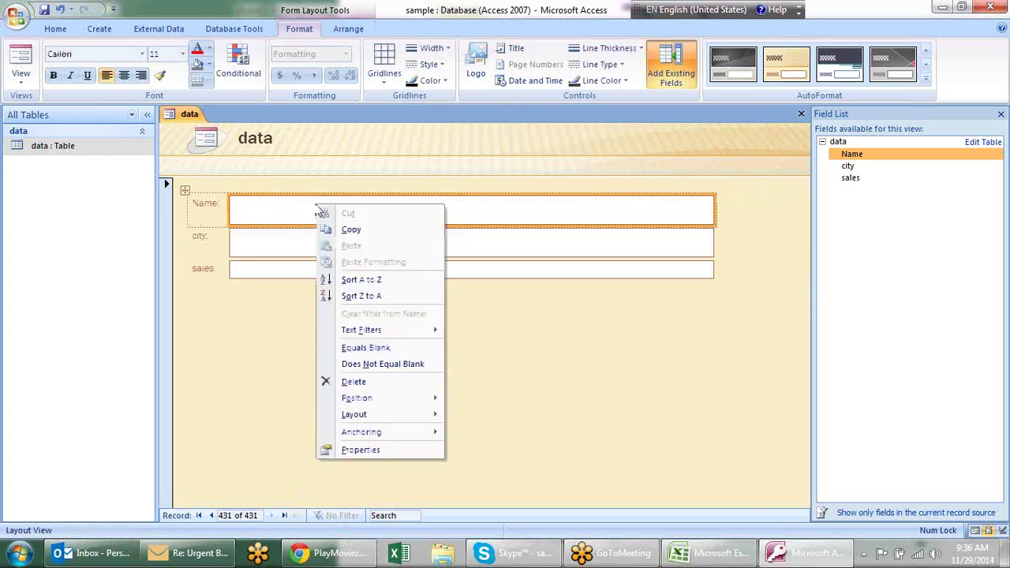
{"action": "left_click", "coordinate": [286, 208]}
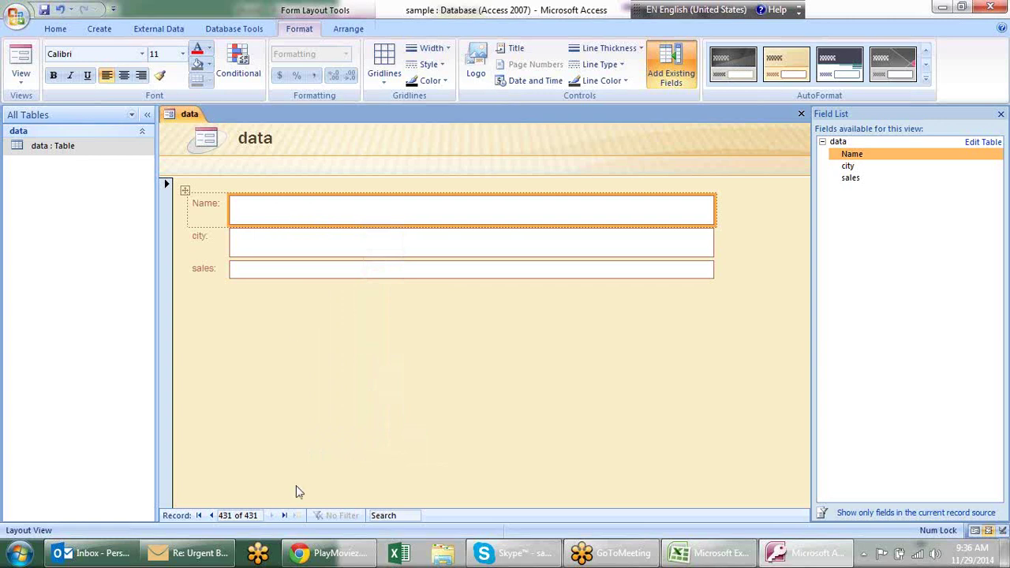
{"action": "left_click", "coordinate": [284, 516]}
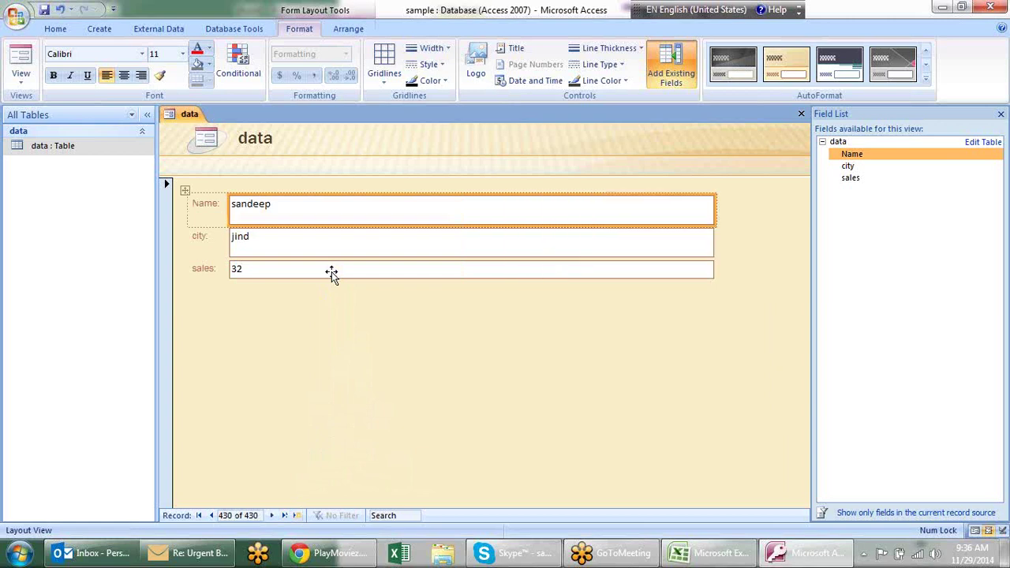
{"action": "left_click", "coordinate": [295, 517]}
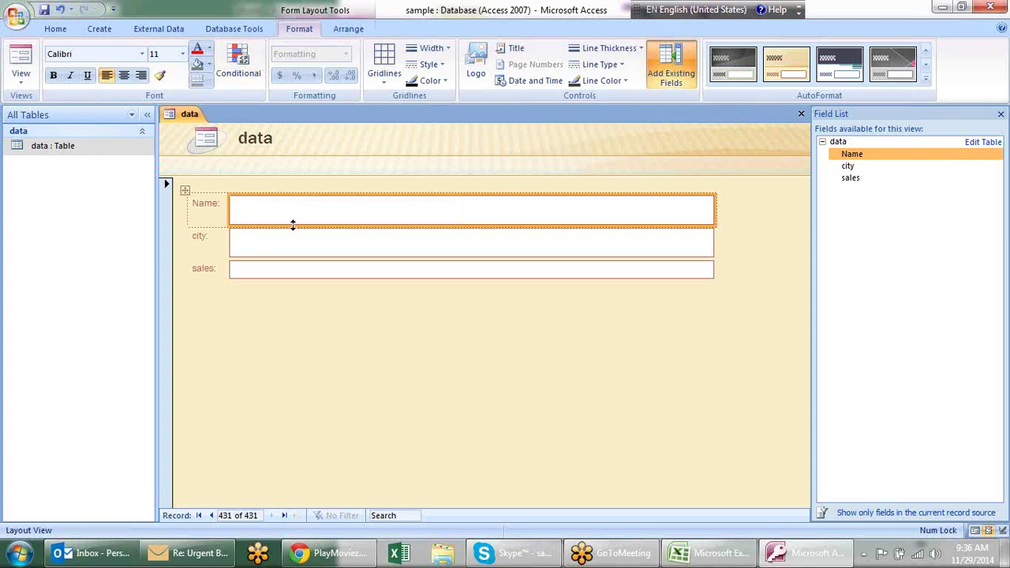
{"action": "right_click", "coordinate": [317, 230]}
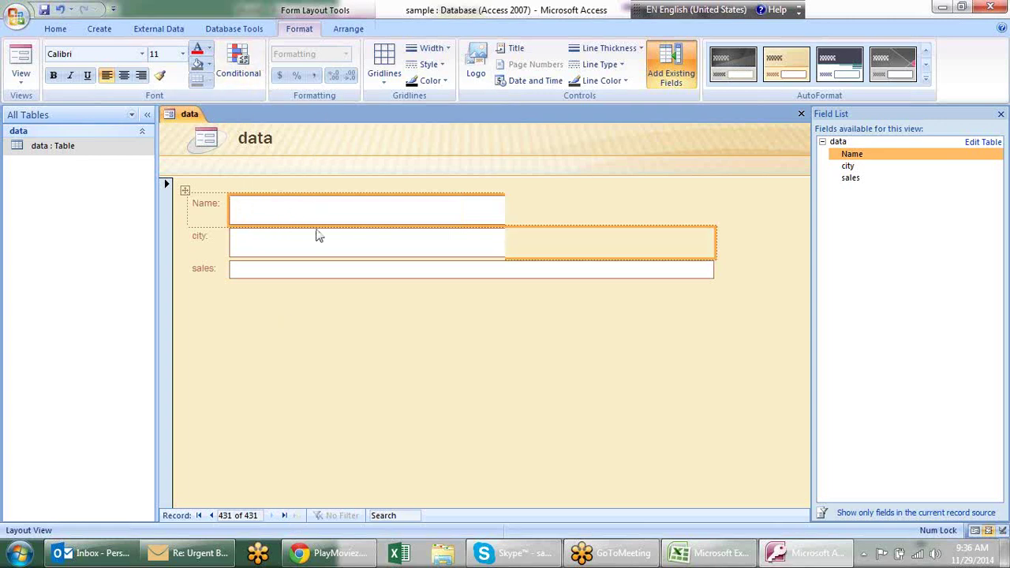
{"action": "right_click", "coordinate": [331, 202]}
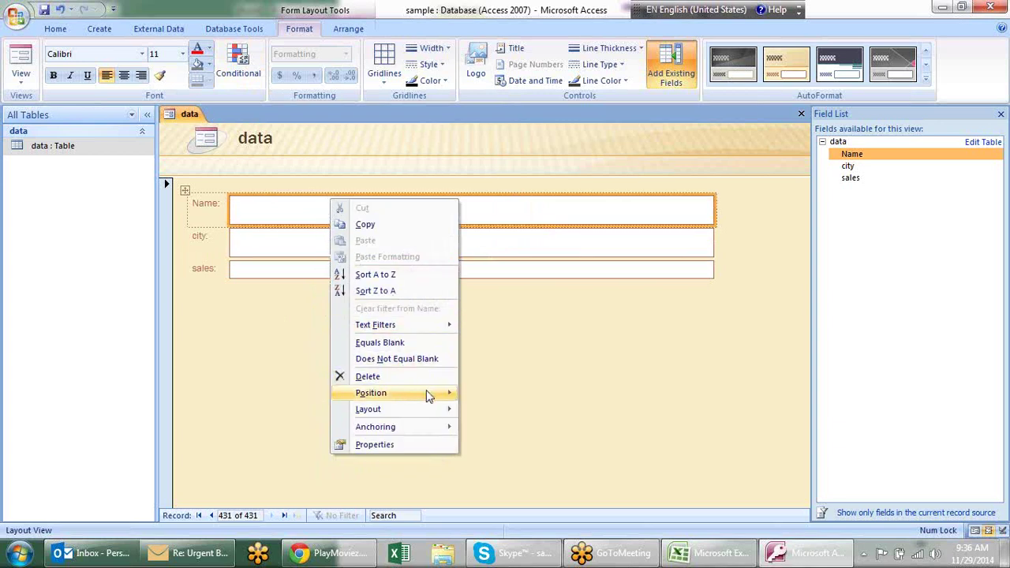
{"action": "mouse_move", "coordinate": [368, 408]}
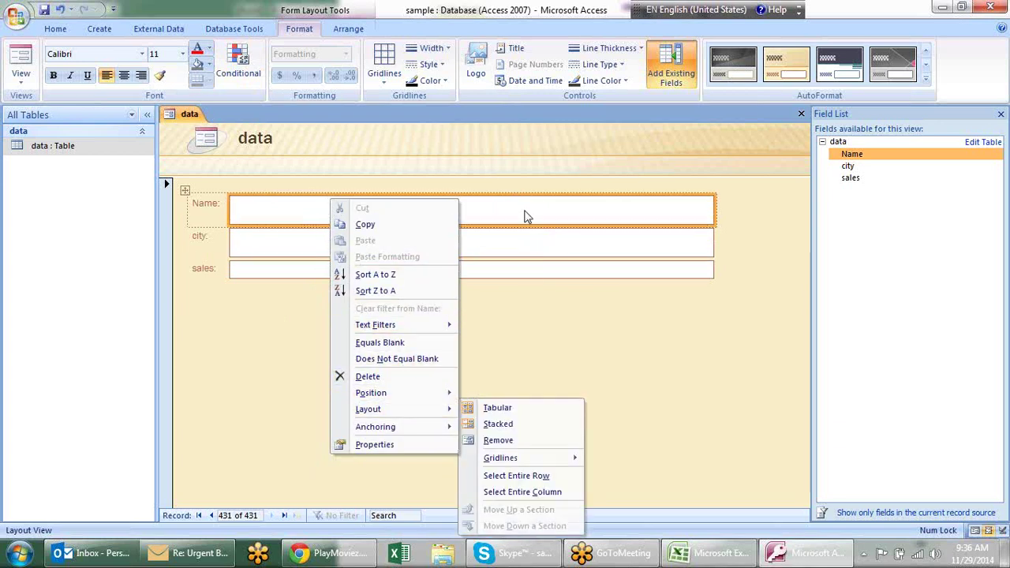
{"action": "left_click", "coordinate": [525, 215]}
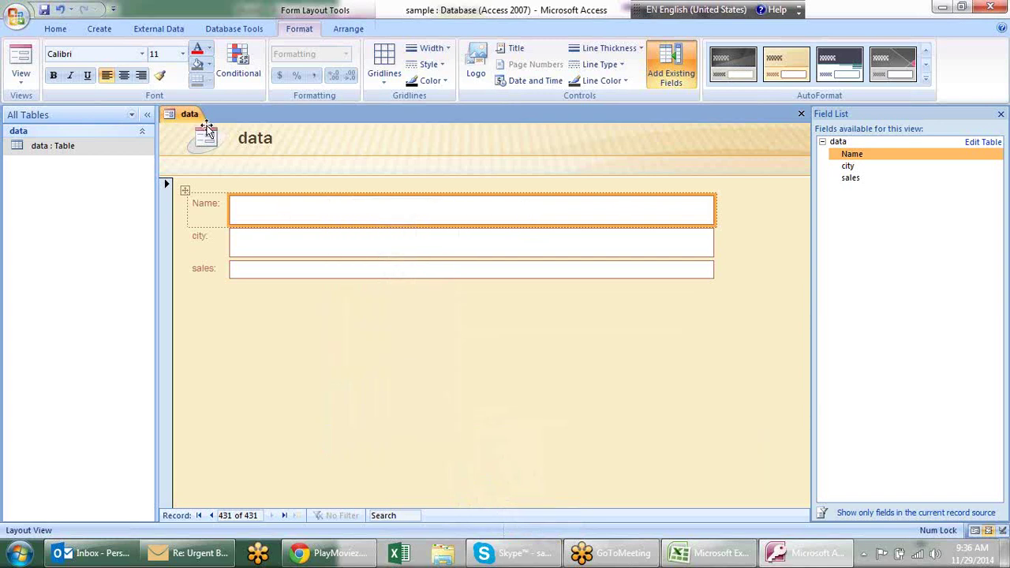
{"action": "left_click", "coordinate": [268, 317]}
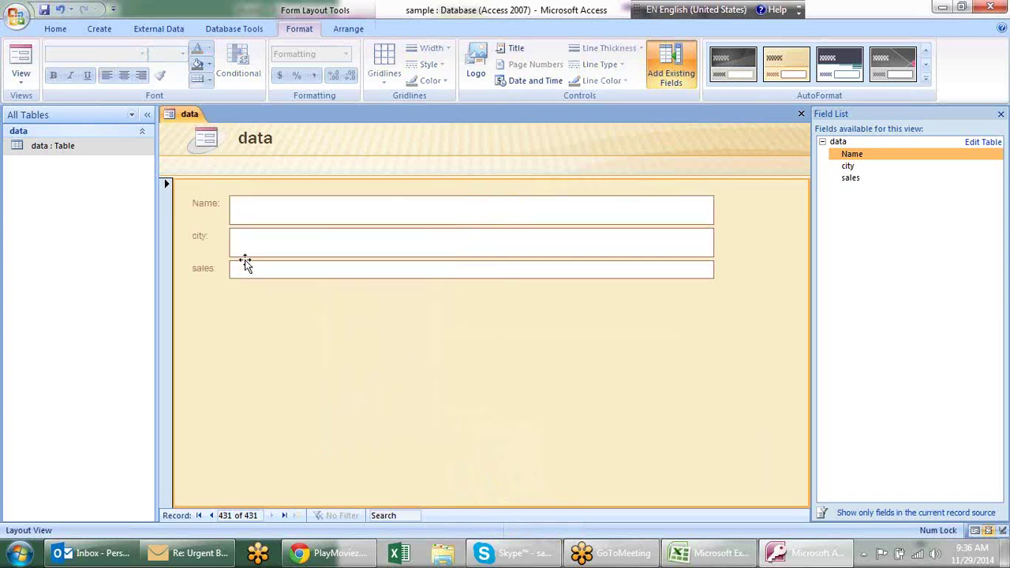
{"action": "right_click", "coordinate": [173, 118]}
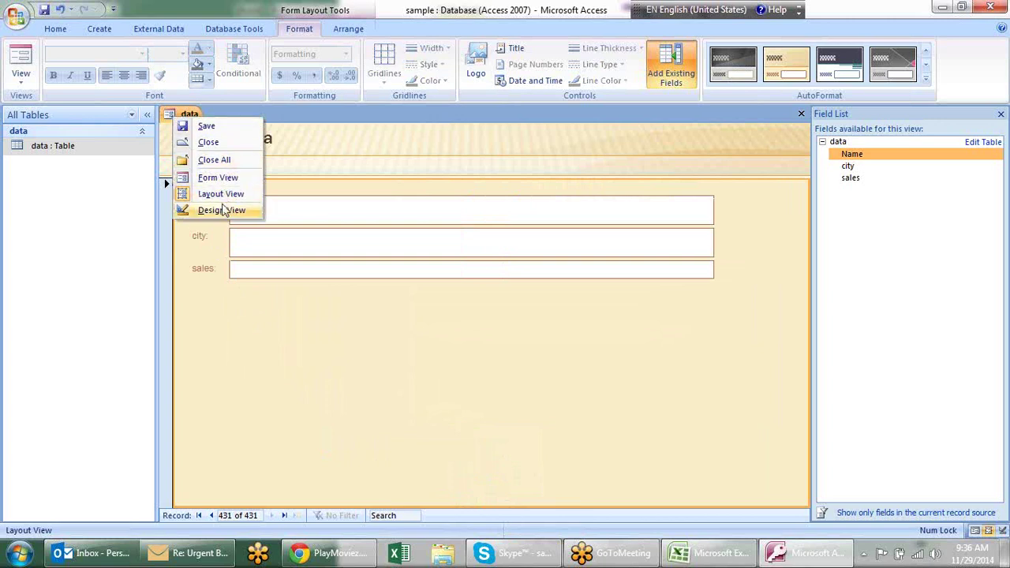
Step: Switch the data form to Design View and inspect the header logo, title and Name text box
{"action": "left_click", "coordinate": [222, 211]}
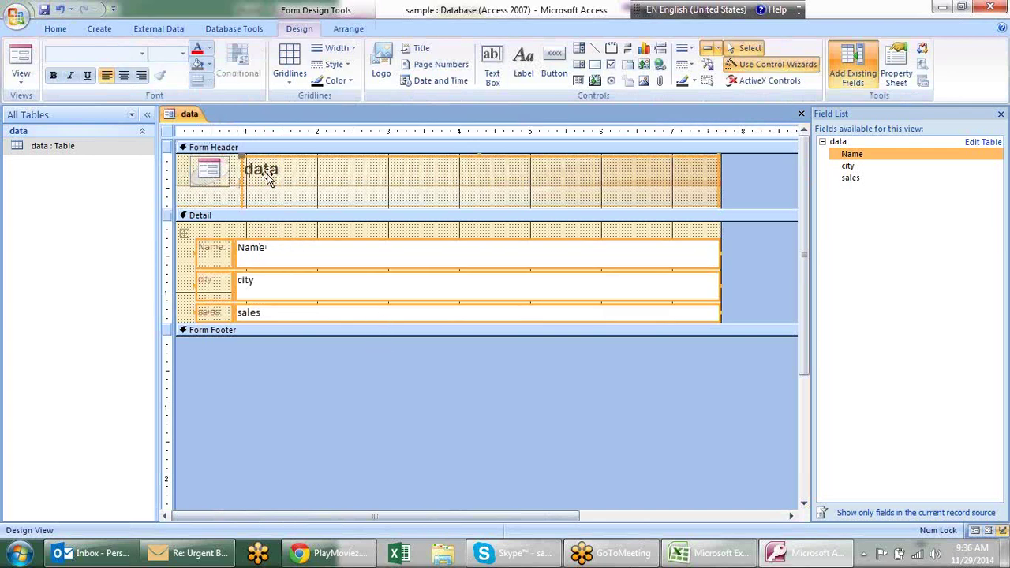
{"action": "left_click", "coordinate": [212, 172]}
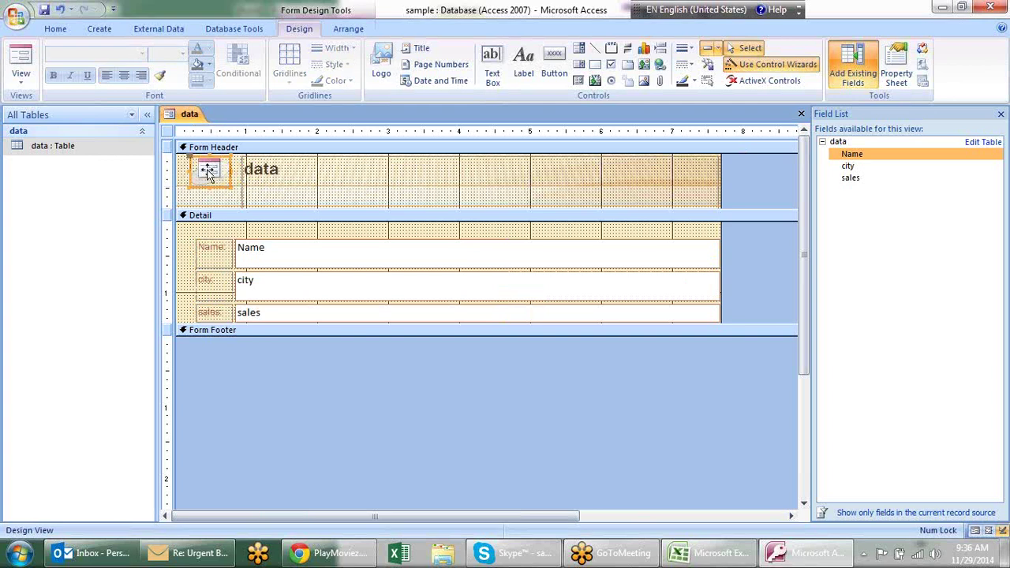
{"action": "right_click", "coordinate": [204, 168]}
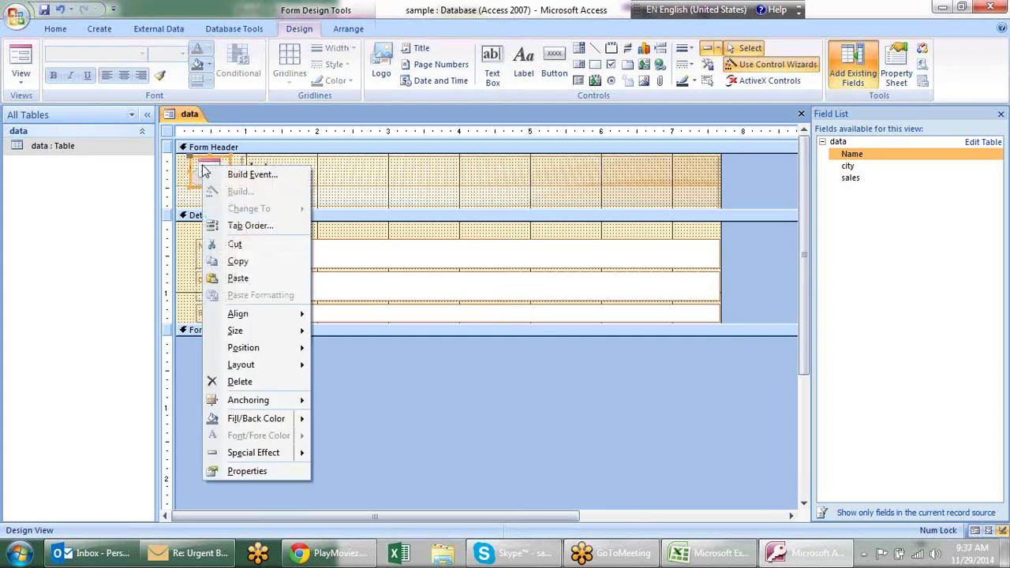
{"action": "left_click", "coordinate": [409, 179]}
{"action": "left_click", "coordinate": [254, 165]}
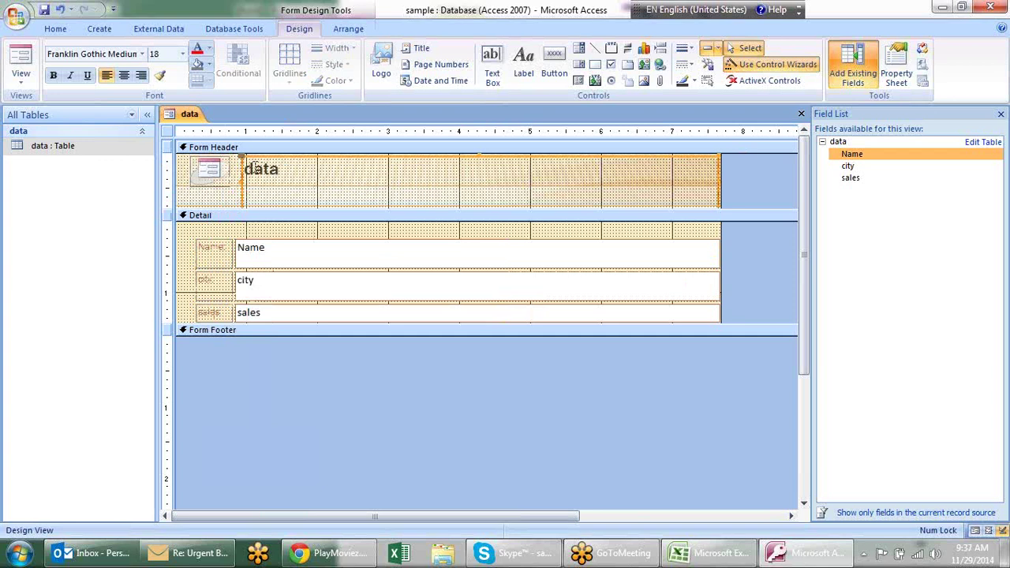
{"action": "left_click", "coordinate": [307, 252]}
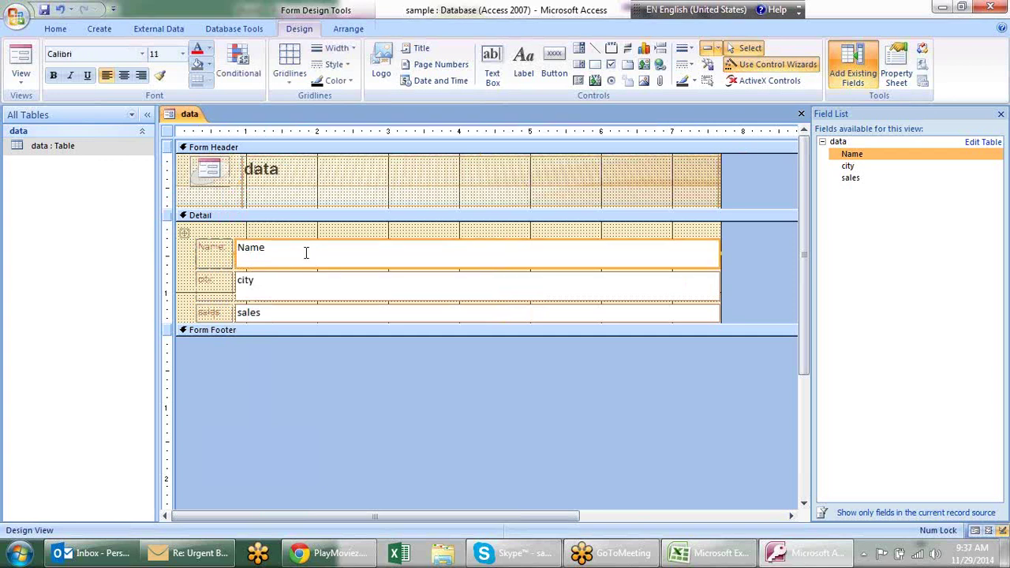
{"action": "left_click", "coordinate": [265, 281]}
{"action": "left_click", "coordinate": [291, 263]}
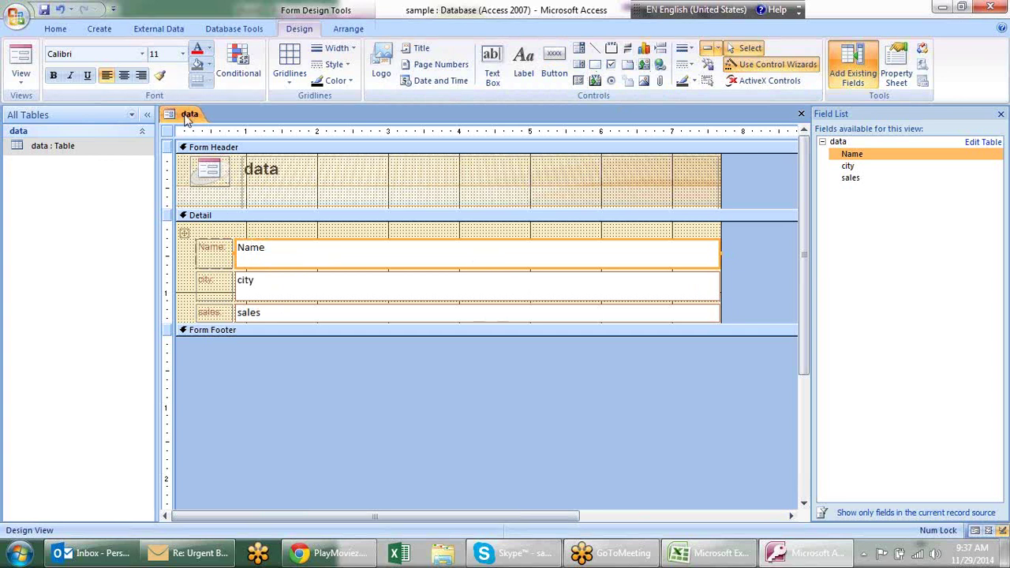
{"action": "right_click", "coordinate": [188, 114]}
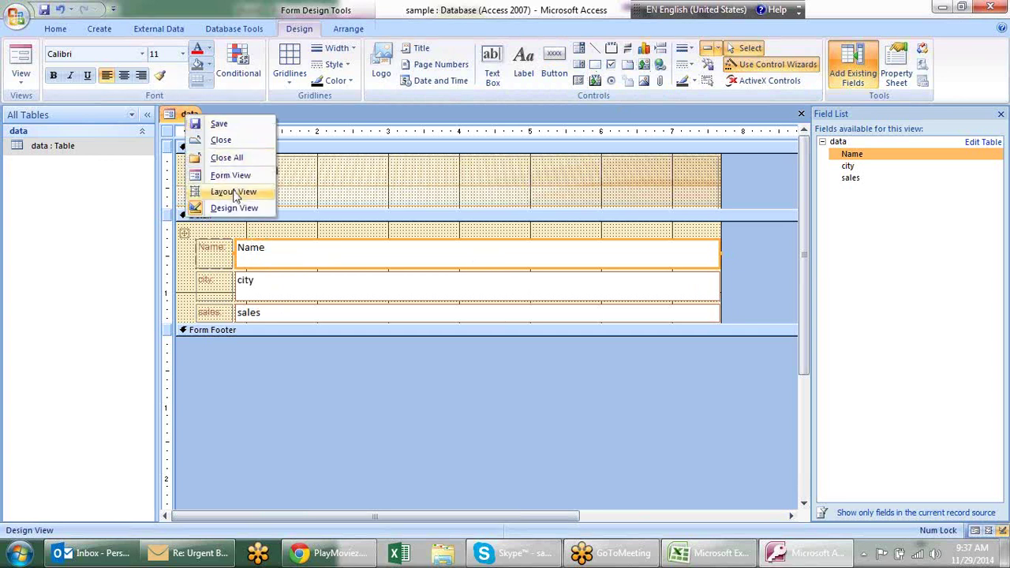
Step: Look at the form in Layout View, then return to Form View
{"action": "left_click", "coordinate": [233, 192]}
{"action": "left_click_drag", "start_coordinate": [191, 196], "coordinate": [190, 251]}
{"action": "left_click", "coordinate": [293, 207]}
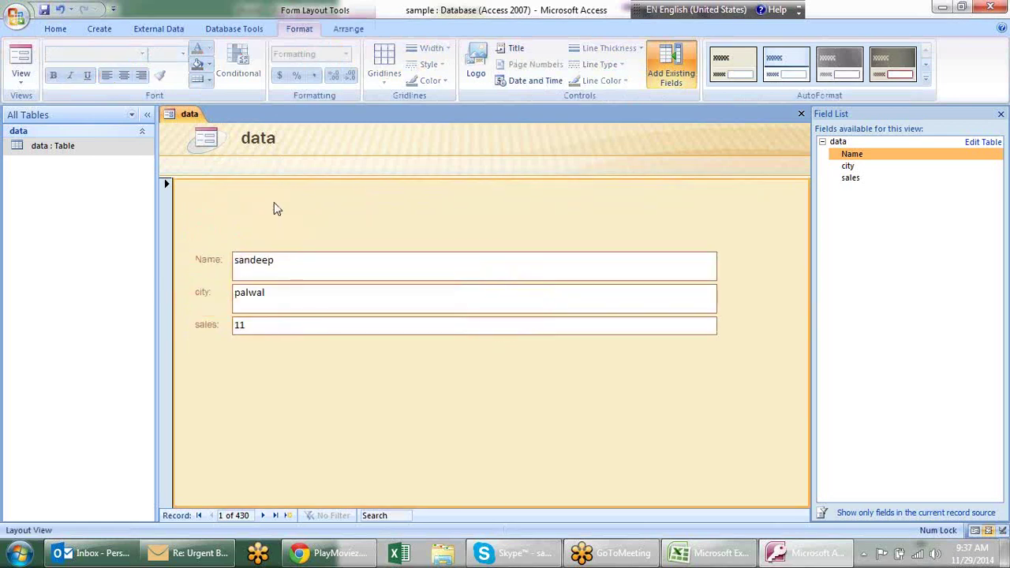
{"action": "left_click", "coordinate": [168, 184]}
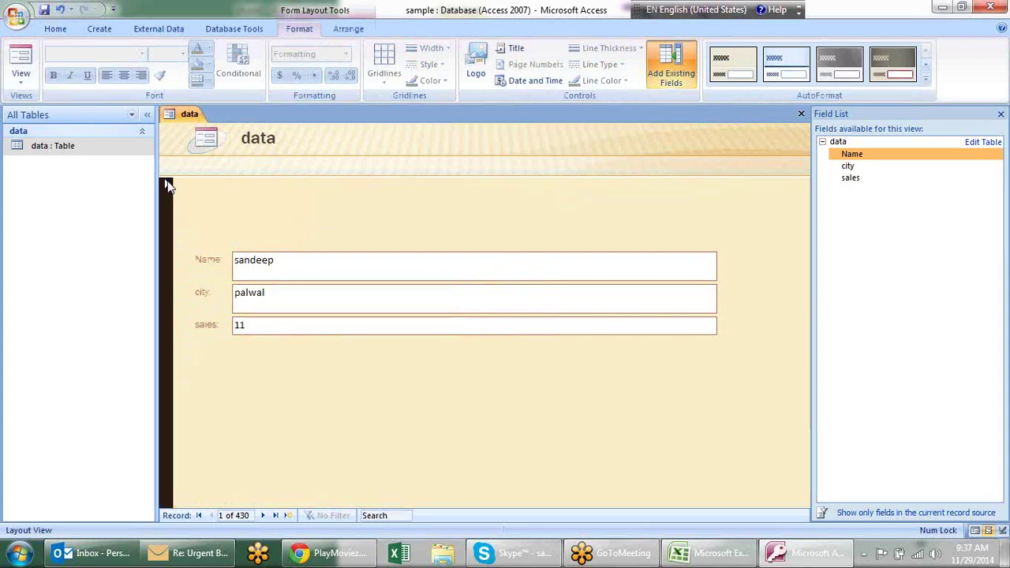
{"action": "left_click", "coordinate": [235, 179]}
{"action": "right_click", "coordinate": [200, 118]}
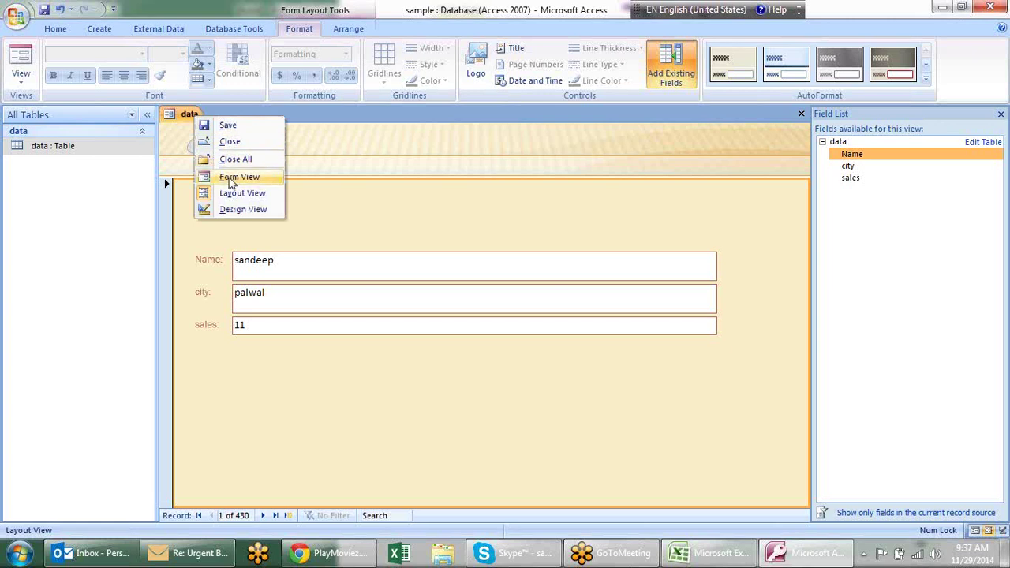
{"action": "left_click", "coordinate": [239, 177]}
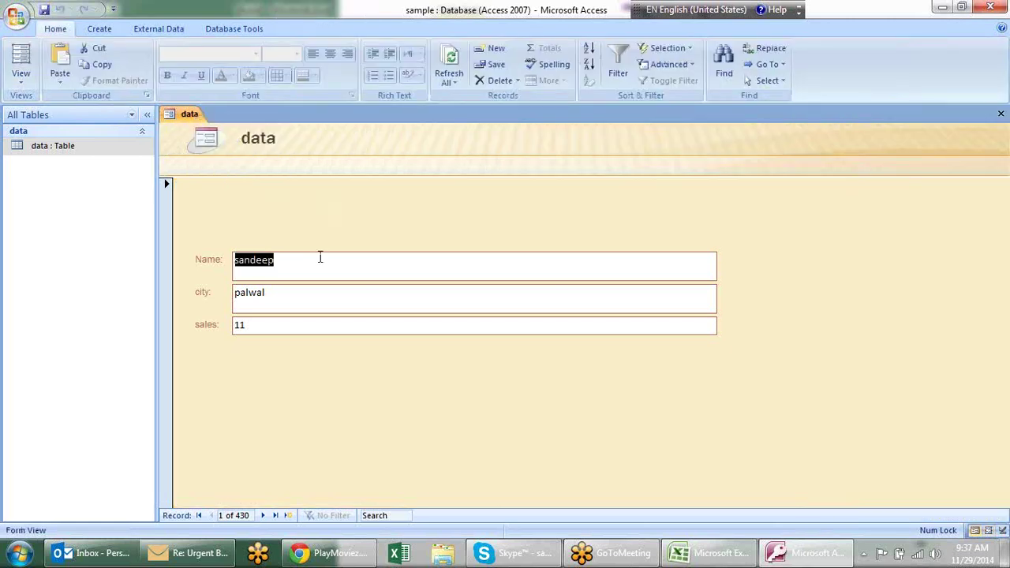
Step: Enter a new record with a name, city faridabad and sales 85
{"action": "left_click", "coordinate": [261, 330]}
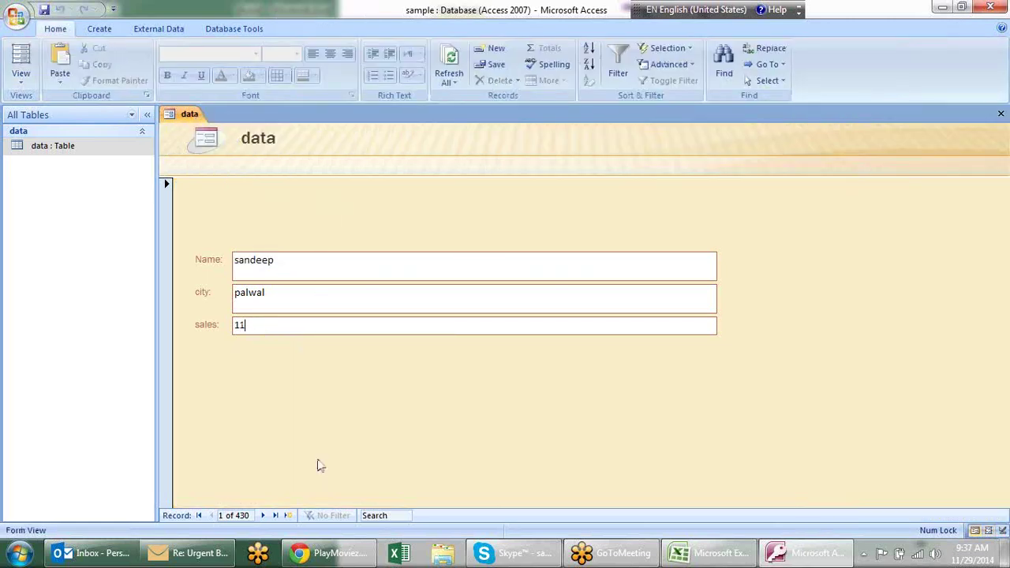
{"action": "left_click", "coordinate": [289, 515]}
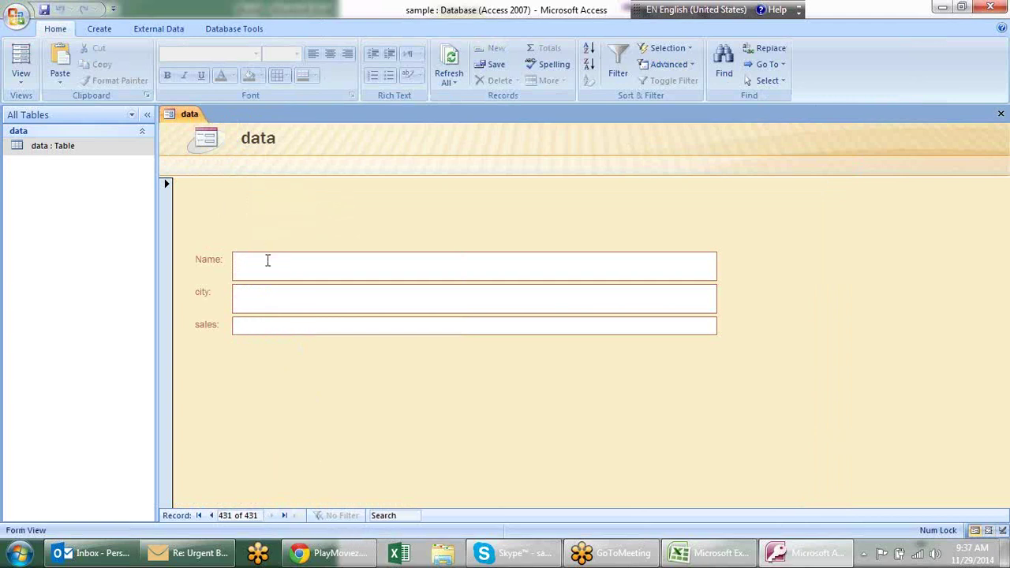
{"action": "type", "text": "vikas"}
{"action": "key", "text": "Tab"}
{"action": "type", "text": "dabad"}
{"action": "key", "text": "Tab"}
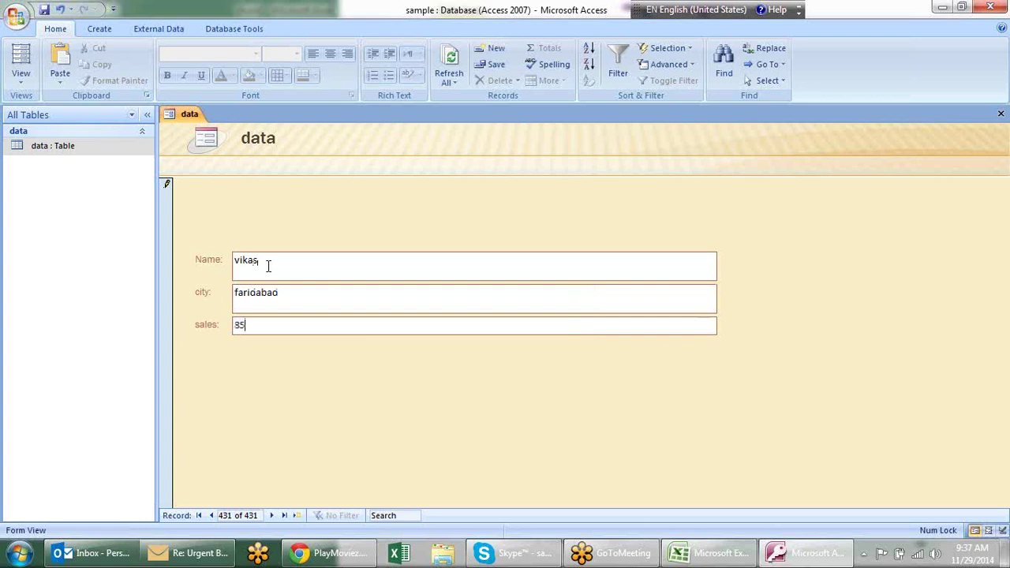
{"action": "key", "text": "Tab"}
{"action": "left_click", "coordinate": [211, 515]}
Step: Save the form under the name dataform
{"action": "right_click", "coordinate": [194, 116]}
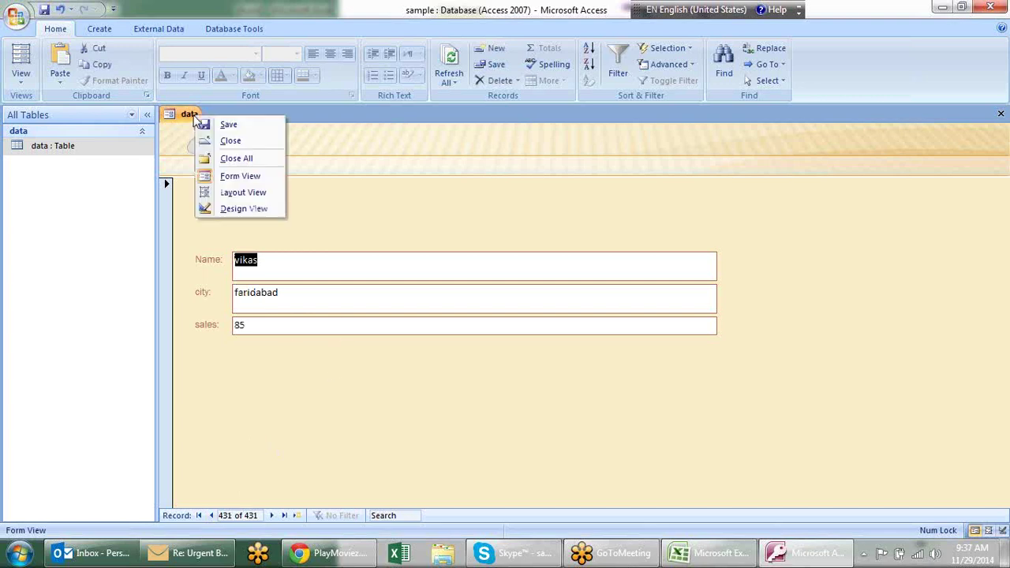
{"action": "left_click", "coordinate": [232, 126]}
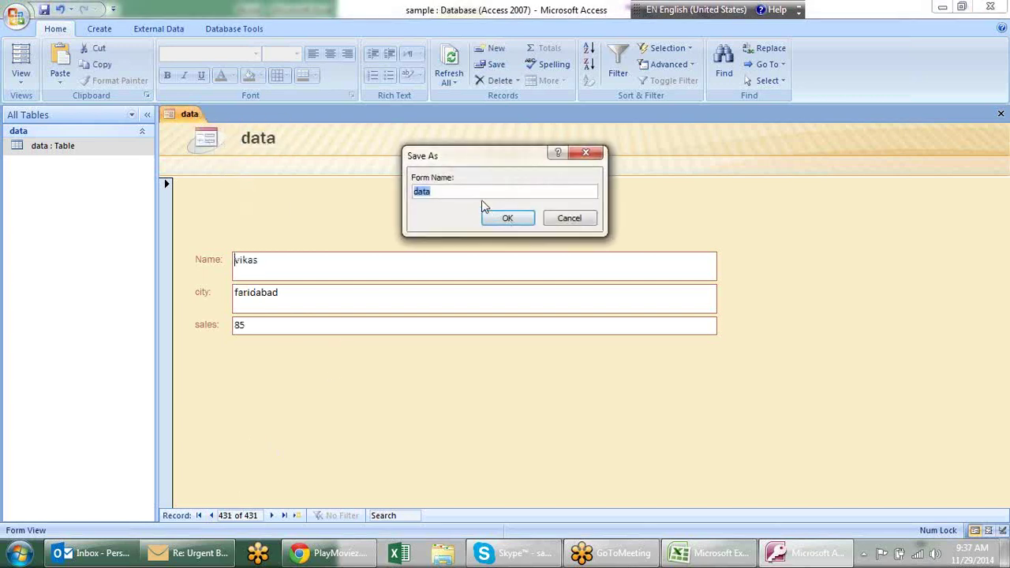
{"action": "left_click", "coordinate": [450, 192]}
{"action": "left_click", "coordinate": [509, 219]}
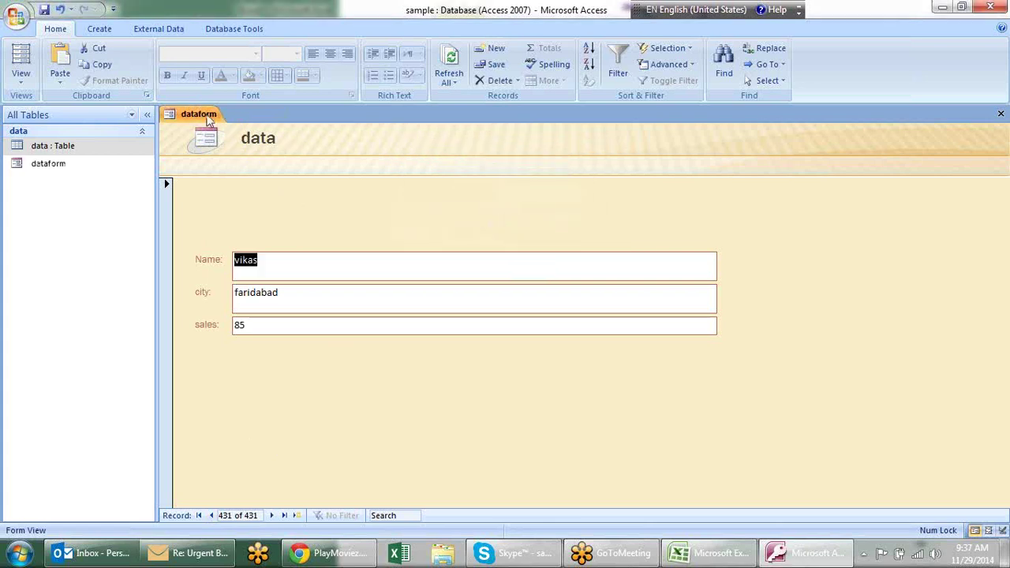
Step: Close dataform and select the data table in the navigation pane
{"action": "right_click", "coordinate": [208, 115]}
{"action": "left_click", "coordinate": [237, 140]}
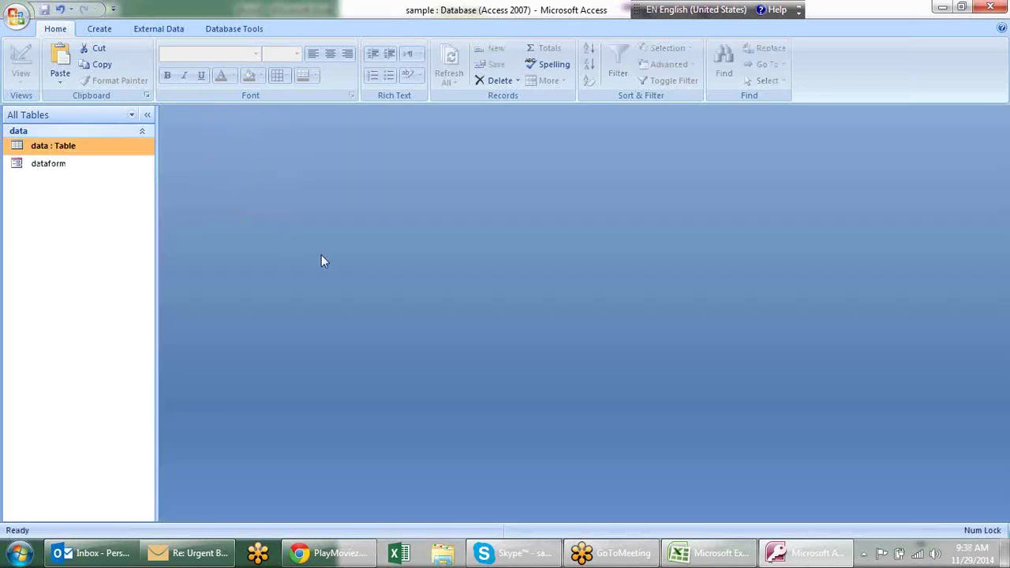
{"action": "left_click", "coordinate": [97, 166]}
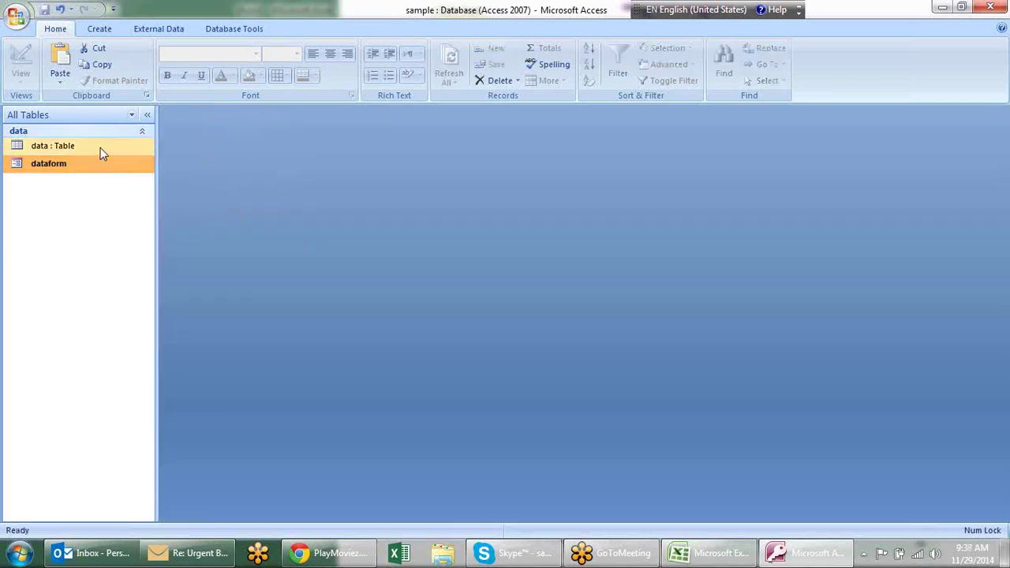
{"action": "left_click", "coordinate": [100, 148]}
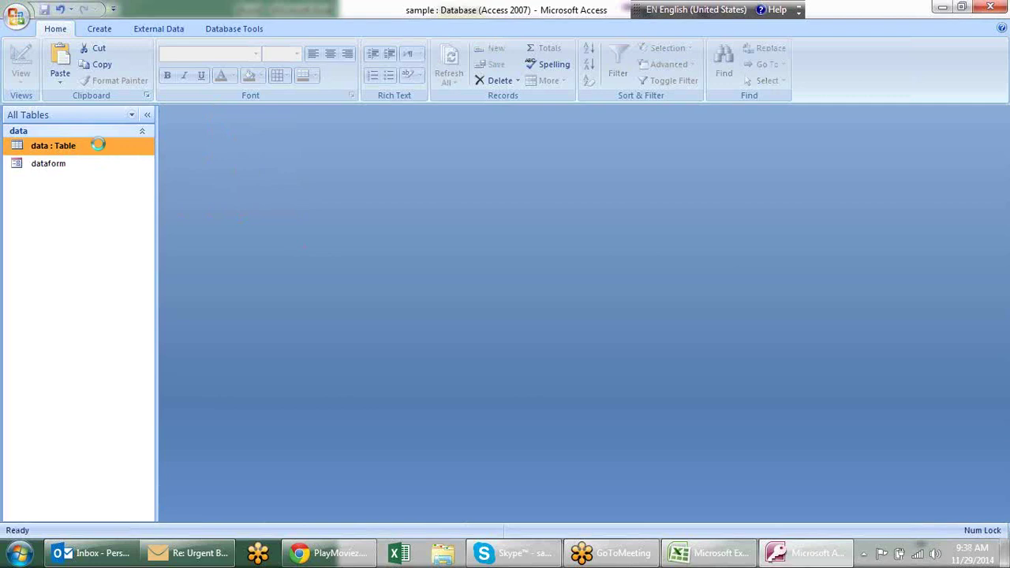
Step: Reopen the data table, now 431 records, scroll to the new entry and show its view options
{"action": "double_click", "coordinate": [100, 150]}
{"action": "scroll", "coordinate": [481, 237], "scroll_direction": "down", "scroll_amount": 5}
{"action": "scroll", "coordinate": [563, 242], "scroll_direction": "down", "scroll_amount": 5}
{"action": "left_click_drag", "start_coordinate": [803, 158], "coordinate": [804, 316]}
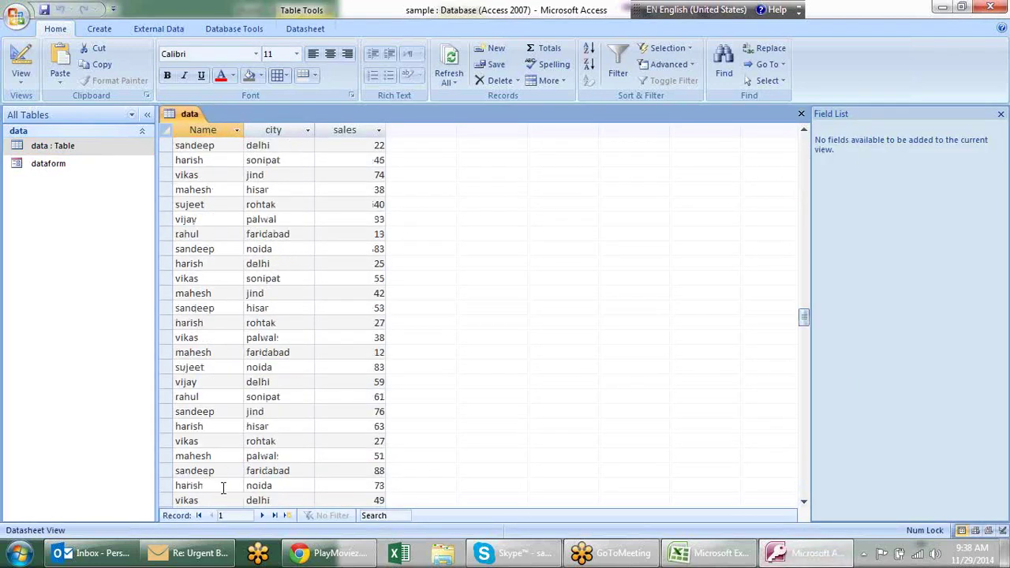
{"action": "left_click", "coordinate": [223, 500]}
{"action": "left_click", "coordinate": [270, 502]}
{"action": "left_click", "coordinate": [360, 501]}
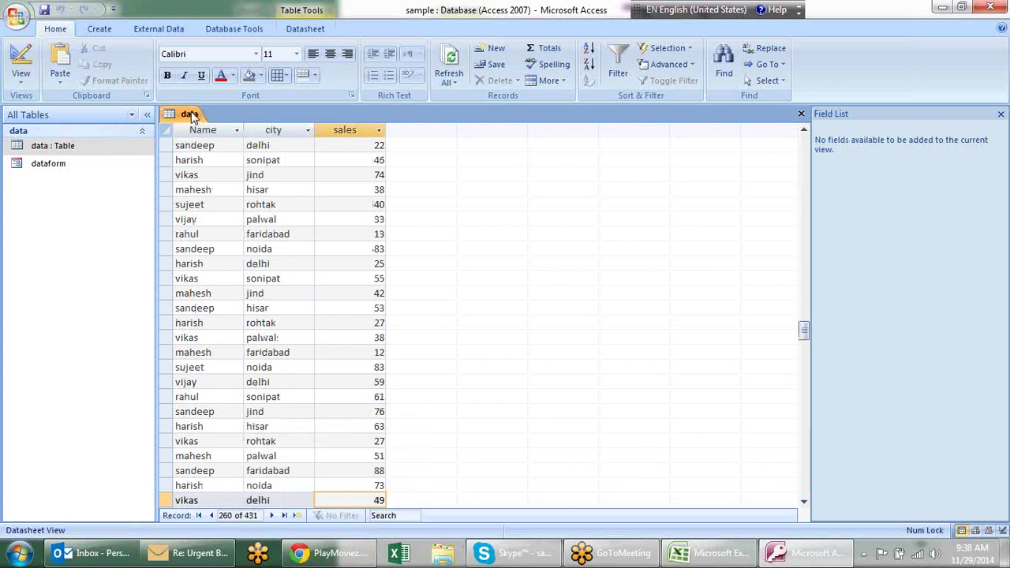
{"action": "right_click", "coordinate": [193, 116]}
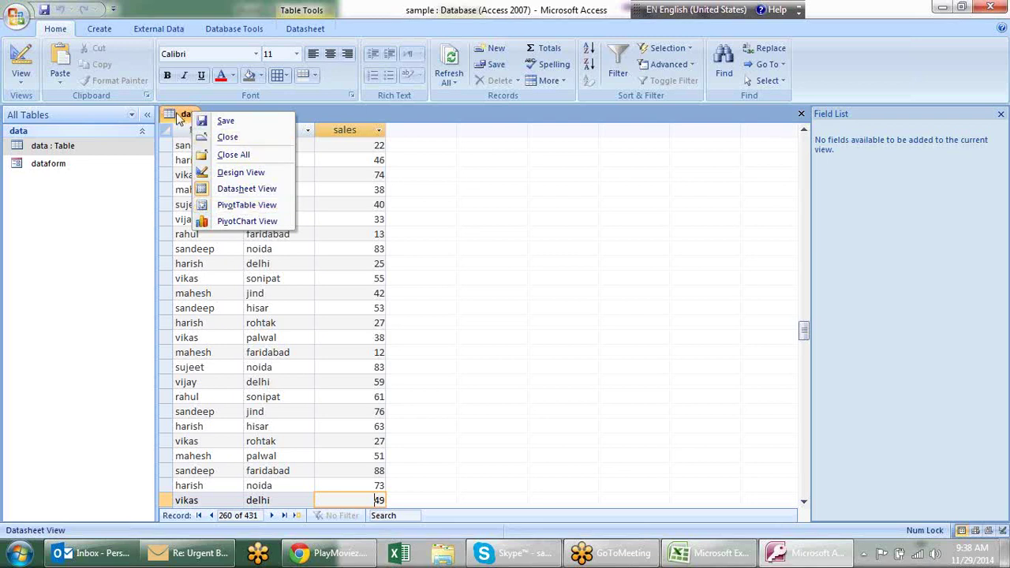
Step: Switch to PivotTable View with city as rows, Name as columns and sales as details
{"action": "right_click", "coordinate": [177, 116]}
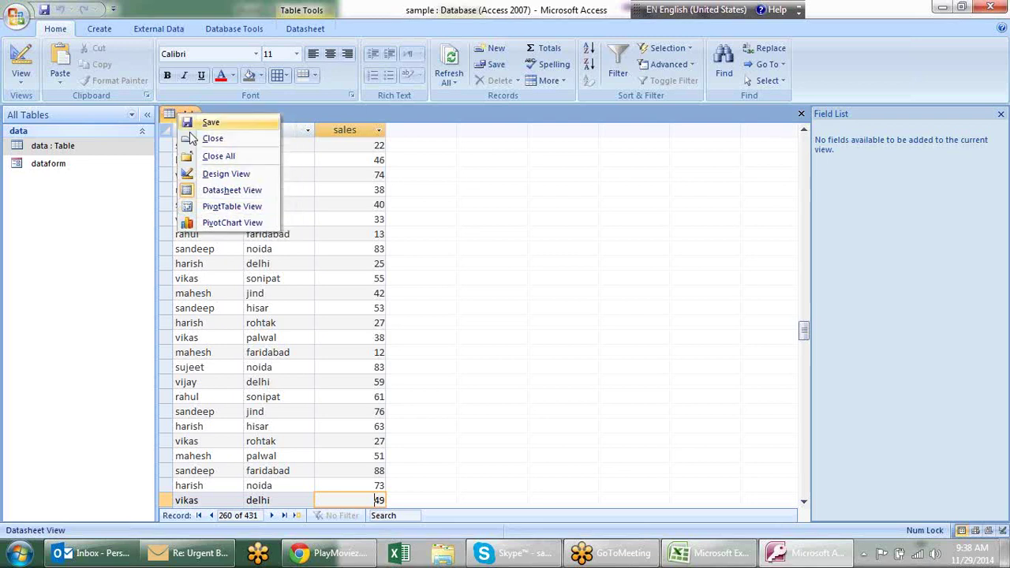
{"action": "left_click", "coordinate": [228, 207]}
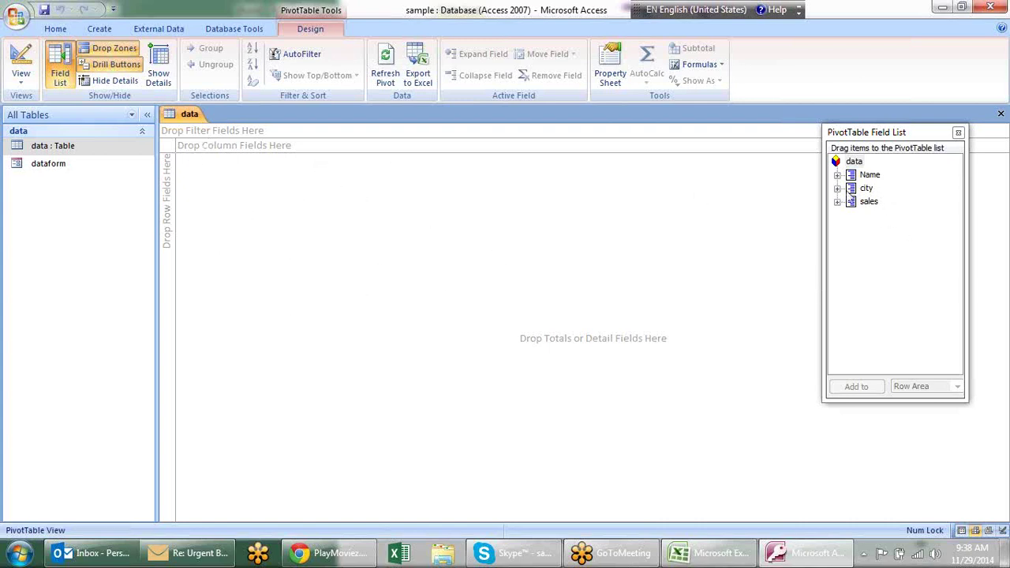
{"action": "mouse_move", "coordinate": [858, 193]}
{"action": "left_mouse_down"}
{"action": "mouse_move", "coordinate": [256, 229]}
{"action": "mouse_move", "coordinate": [168, 187]}
{"action": "left_mouse_up"}
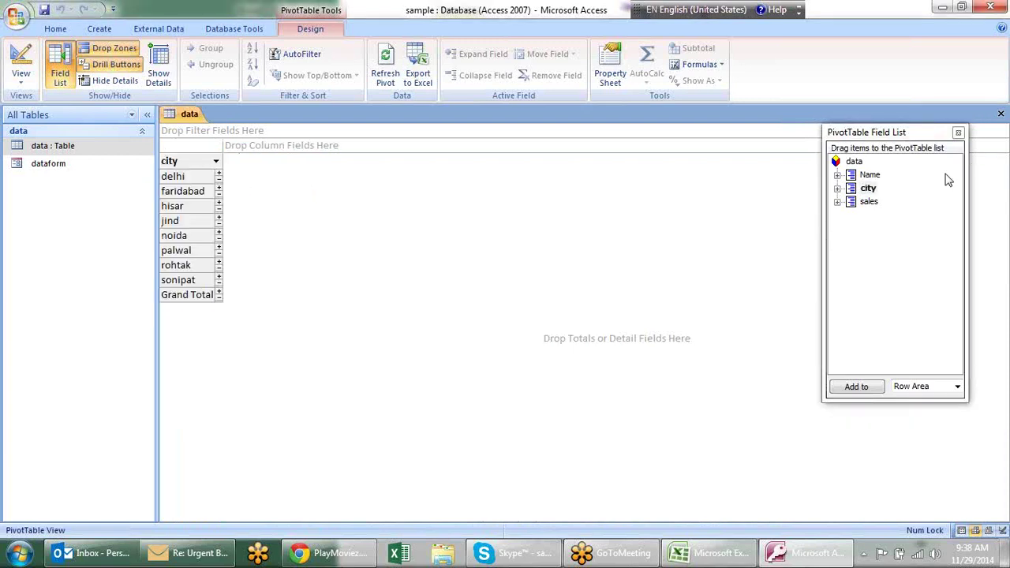
{"action": "left_click_drag", "start_coordinate": [848, 180], "coordinate": [367, 146]}
{"action": "left_click_drag", "start_coordinate": [852, 207], "coordinate": [431, 248]}
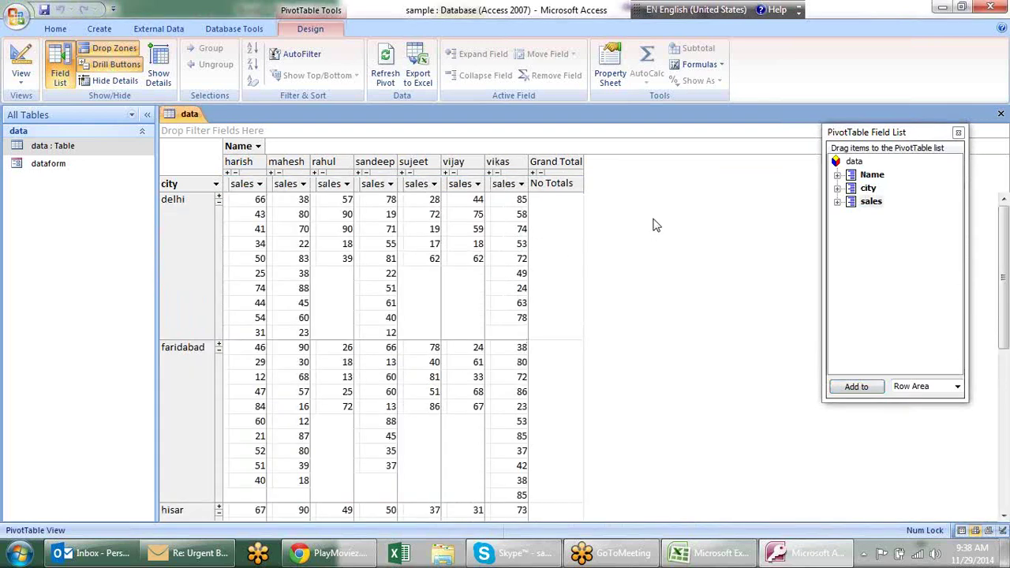
Step: Scroll through the PivotTable to review the sales figures for every city
{"action": "scroll", "coordinate": [653, 225], "scroll_direction": "down", "scroll_amount": 2}
{"action": "scroll", "coordinate": [655, 225], "scroll_direction": "up", "scroll_amount": 2}
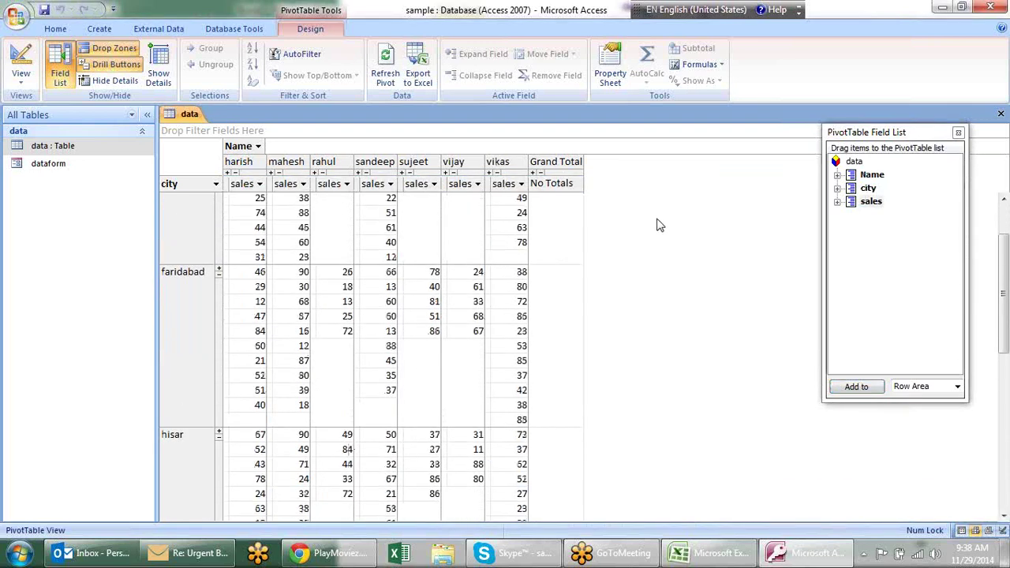
{"action": "scroll", "coordinate": [660, 224], "scroll_direction": "down", "scroll_amount": 3}
{"action": "scroll", "coordinate": [660, 225], "scroll_direction": "down", "scroll_amount": 2}
{"action": "scroll", "coordinate": [660, 225], "scroll_direction": "down", "scroll_amount": 3}
{"action": "scroll", "coordinate": [660, 225], "scroll_direction": "down", "scroll_amount": 6}
{"action": "scroll", "coordinate": [659, 225], "scroll_direction": "down", "scroll_amount": 3}
{"action": "scroll", "coordinate": [660, 225], "scroll_direction": "up", "scroll_amount": 6}
{"action": "scroll", "coordinate": [660, 225], "scroll_direction": "up", "scroll_amount": 8}
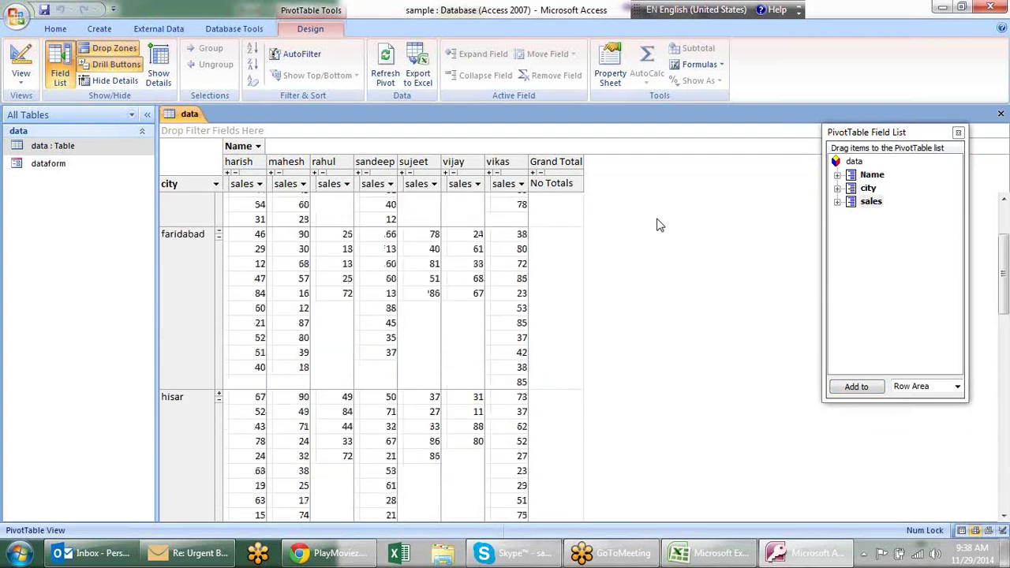
{"action": "scroll", "coordinate": [659, 224], "scroll_direction": "up", "scroll_amount": 3}
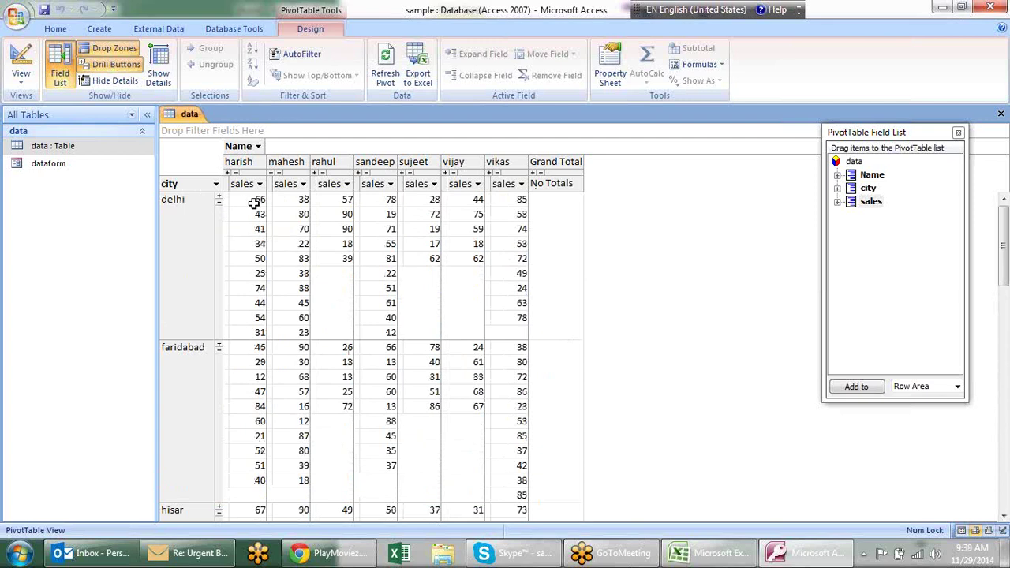
{"action": "left_click", "coordinate": [260, 202]}
{"action": "left_click", "coordinate": [318, 213]}
{"action": "left_click", "coordinate": [433, 227]}
{"action": "left_click", "coordinate": [467, 243]}
{"action": "left_click", "coordinate": [518, 231]}
{"action": "left_click", "coordinate": [521, 259]}
{"action": "left_click", "coordinate": [521, 287]}
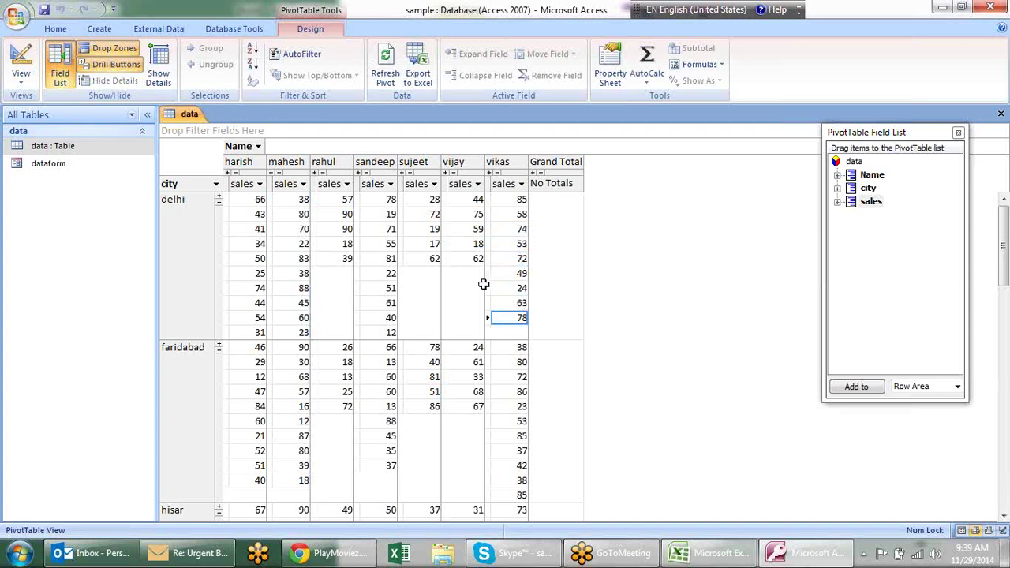
{"action": "left_click", "coordinate": [248, 211]}
{"action": "left_click", "coordinate": [248, 227]}
{"action": "left_click", "coordinate": [248, 247]}
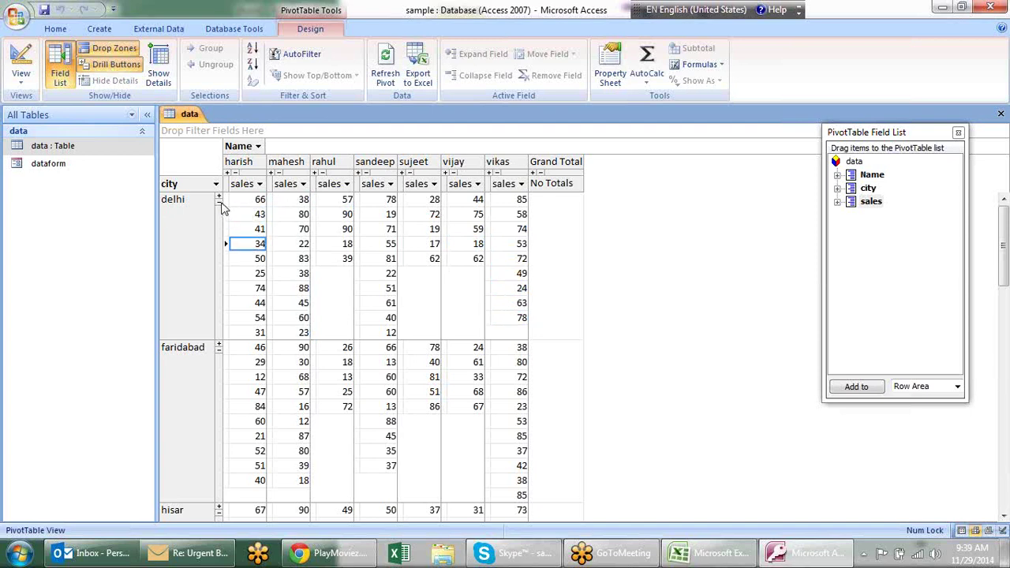
{"action": "left_click", "coordinate": [220, 203]}
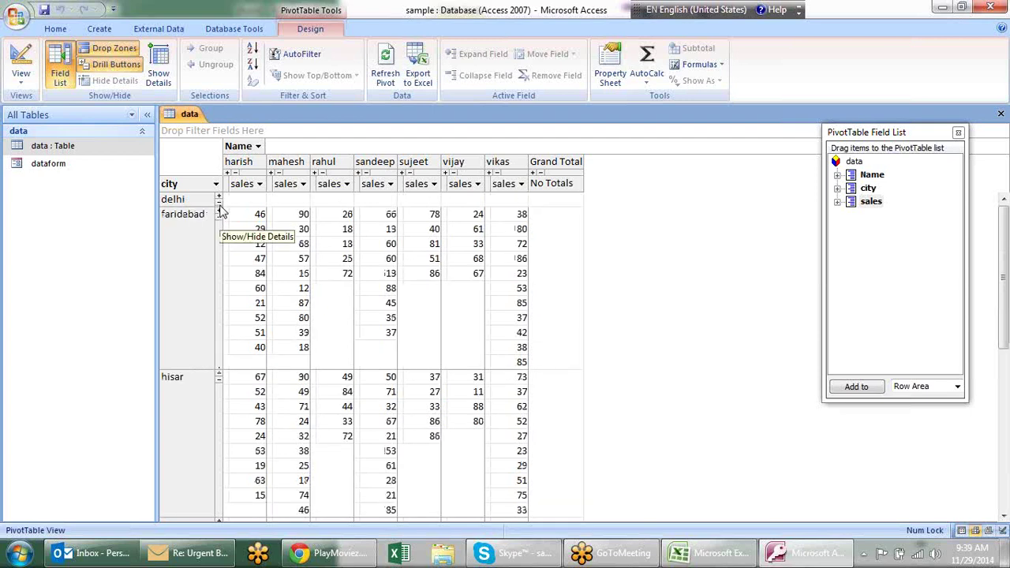
{"action": "left_click", "coordinate": [220, 200]}
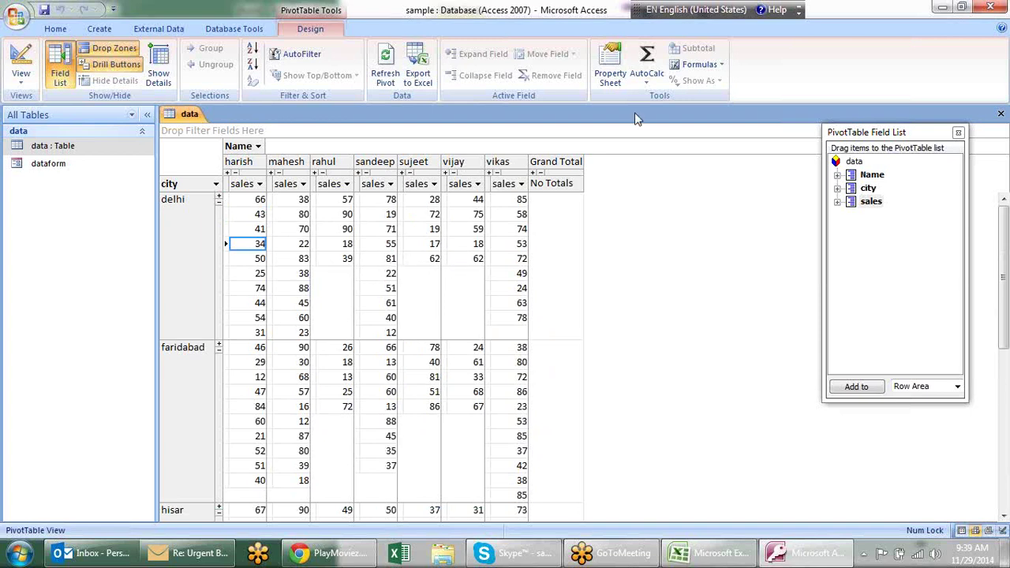
Step: Add a Sum of sales AutoCalc total, then collapse the delhi group to its totals row
{"action": "left_click", "coordinate": [651, 82]}
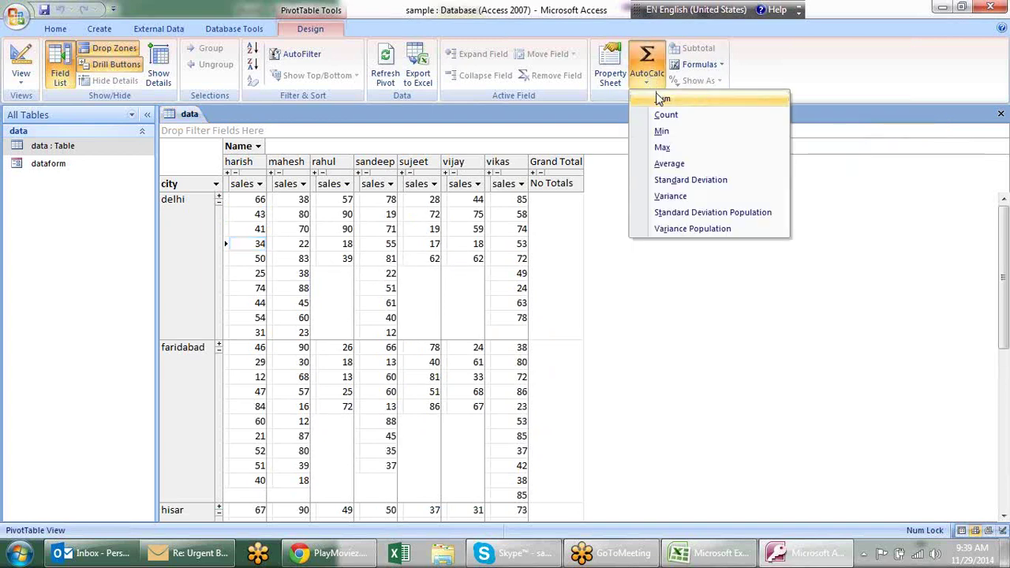
{"action": "left_click", "coordinate": [660, 98]}
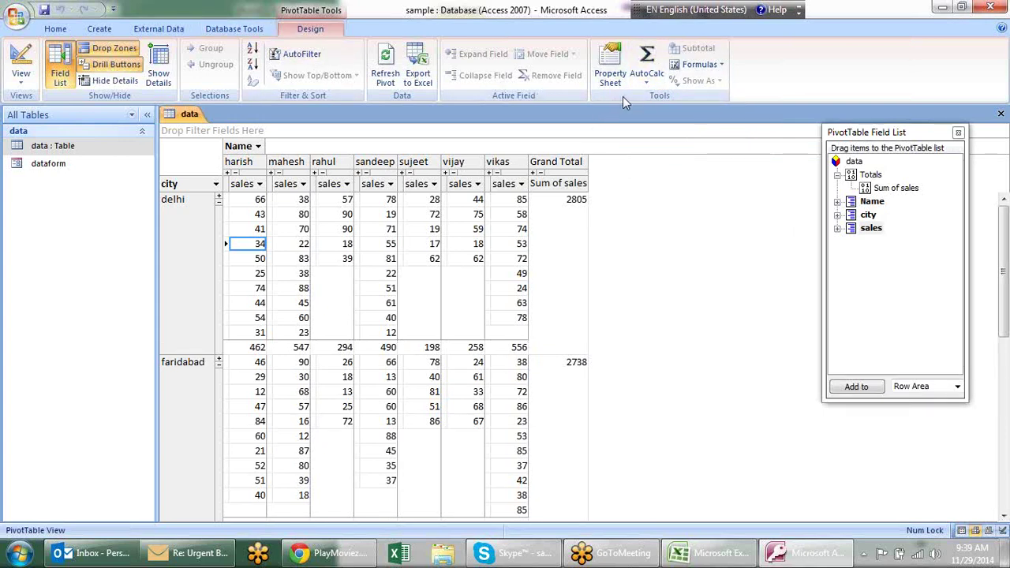
{"action": "mouse_move", "coordinate": [266, 353]}
{"action": "left_mouse_down"}
{"action": "mouse_move", "coordinate": [652, 336]}
{"action": "mouse_move", "coordinate": [101, 192]}
{"action": "left_mouse_up"}
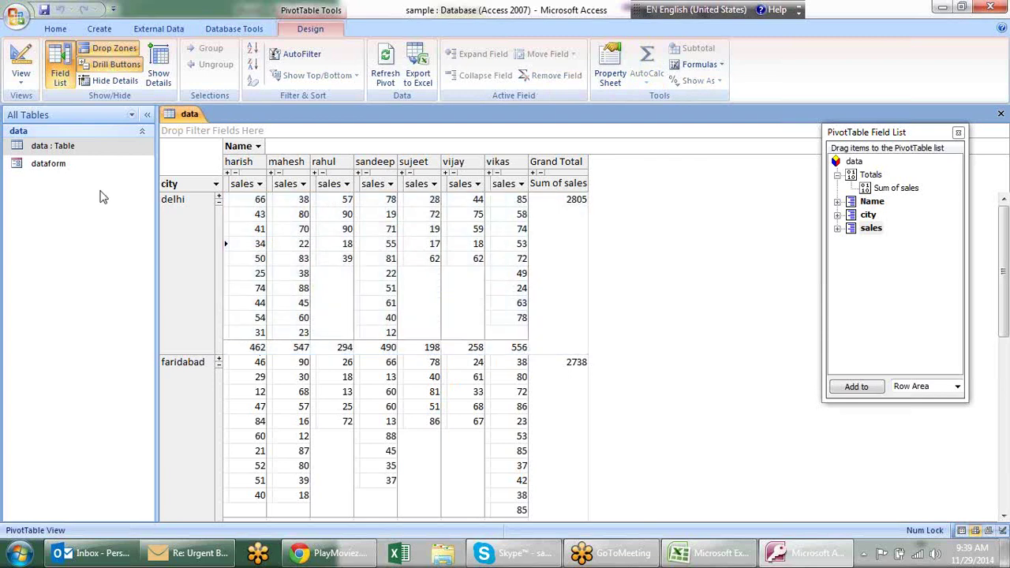
{"action": "left_click", "coordinate": [219, 199]}
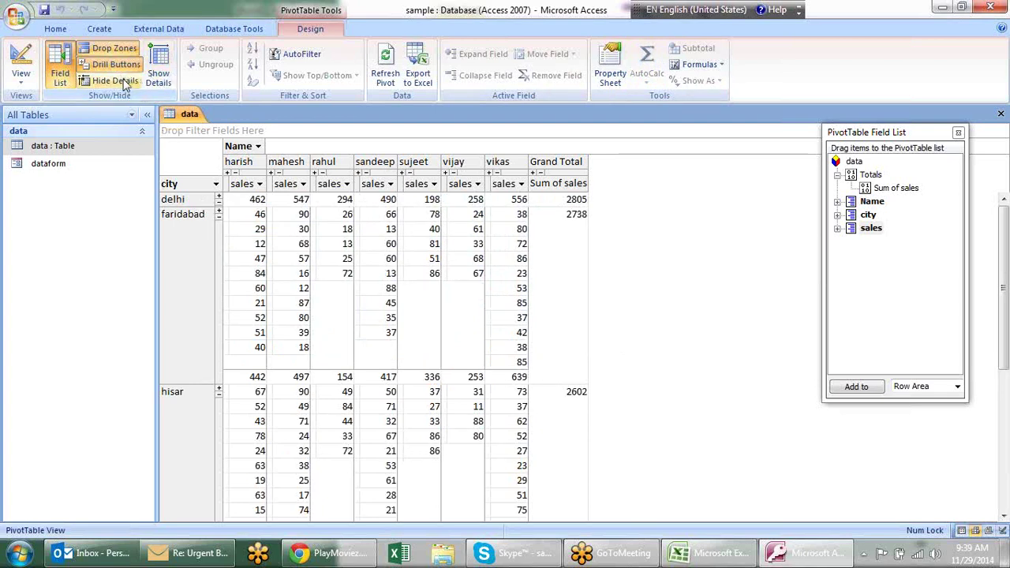
Step: Expand delhi to check its Grand Total and subtotals, then collapse it again
{"action": "left_click", "coordinate": [166, 75]}
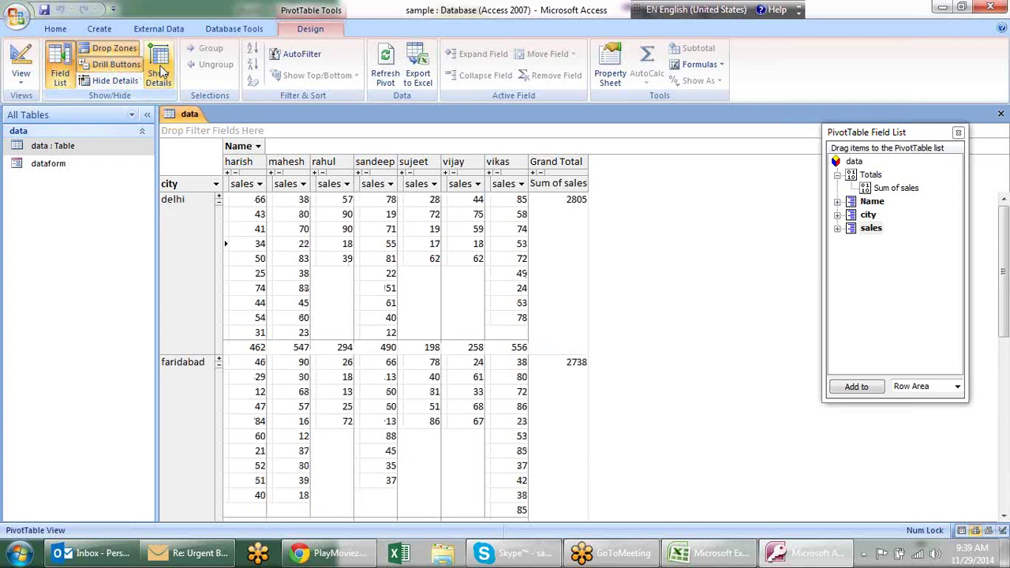
{"action": "left_click", "coordinate": [562, 214]}
{"action": "left_click", "coordinate": [518, 303]}
{"action": "left_click", "coordinate": [430, 347]}
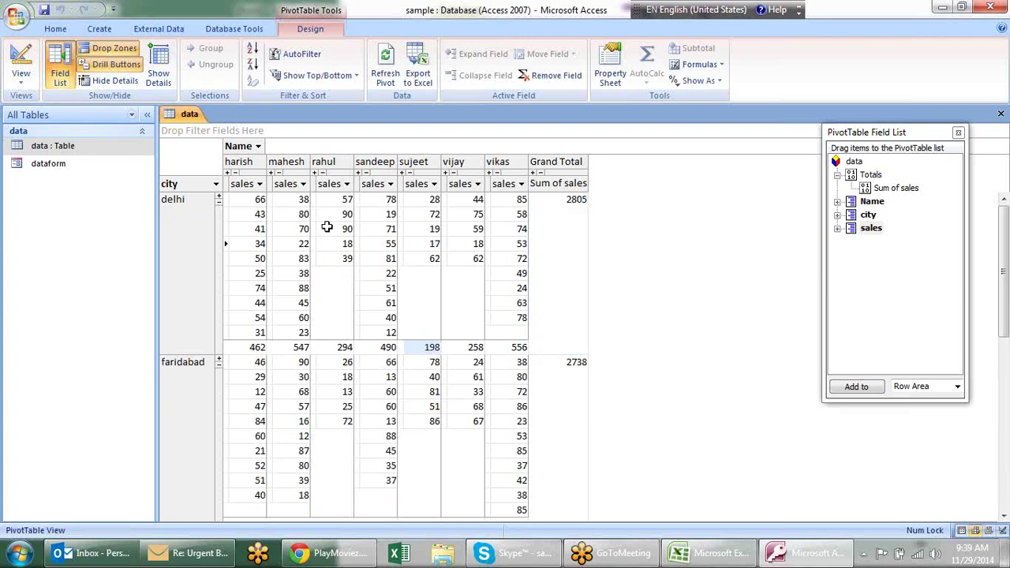
{"action": "left_click", "coordinate": [219, 203]}
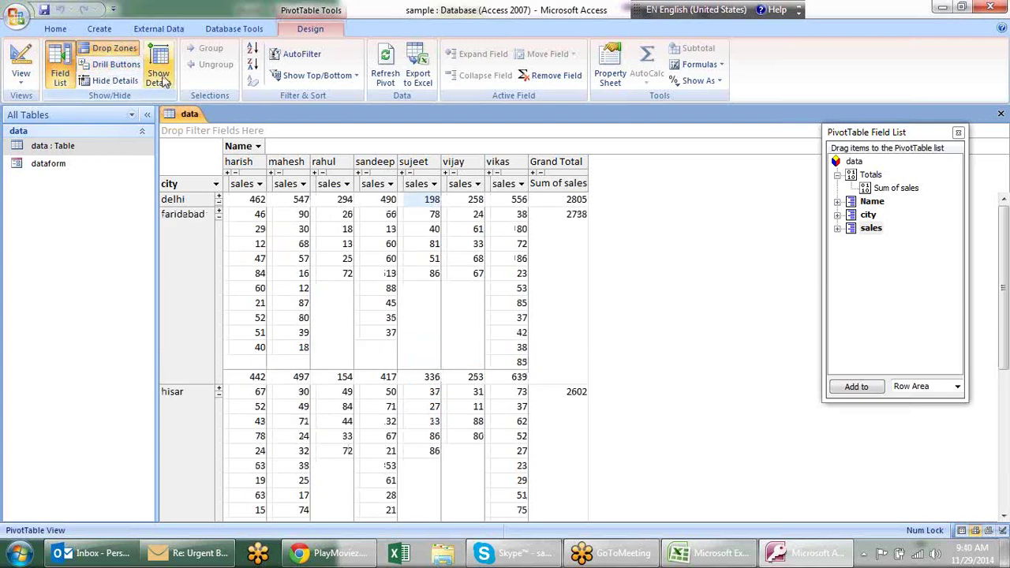
Step: Collapse the faridabad and hisar groups to single summary rows
{"action": "left_click", "coordinate": [219, 218]}
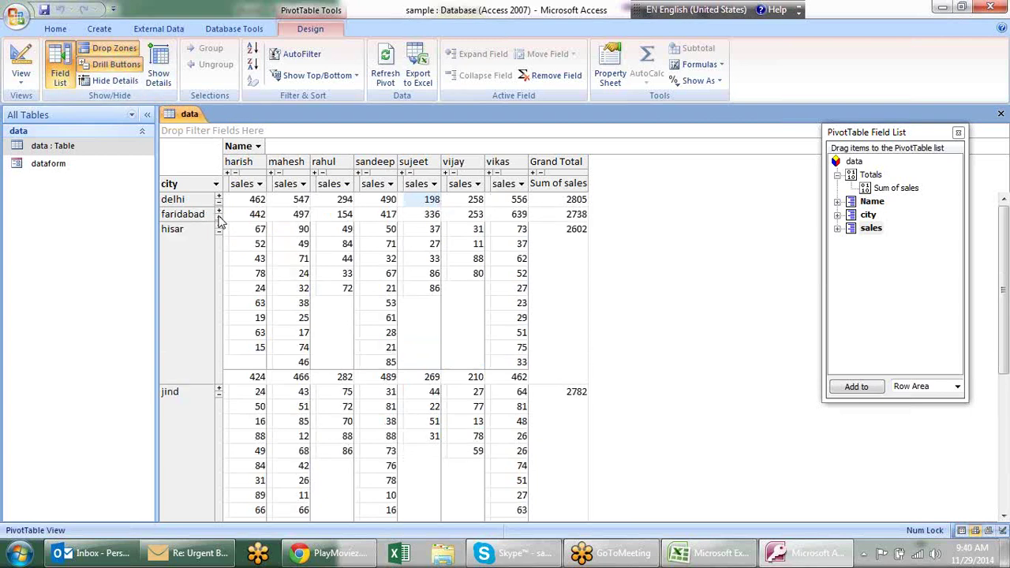
{"action": "left_click", "coordinate": [219, 233]}
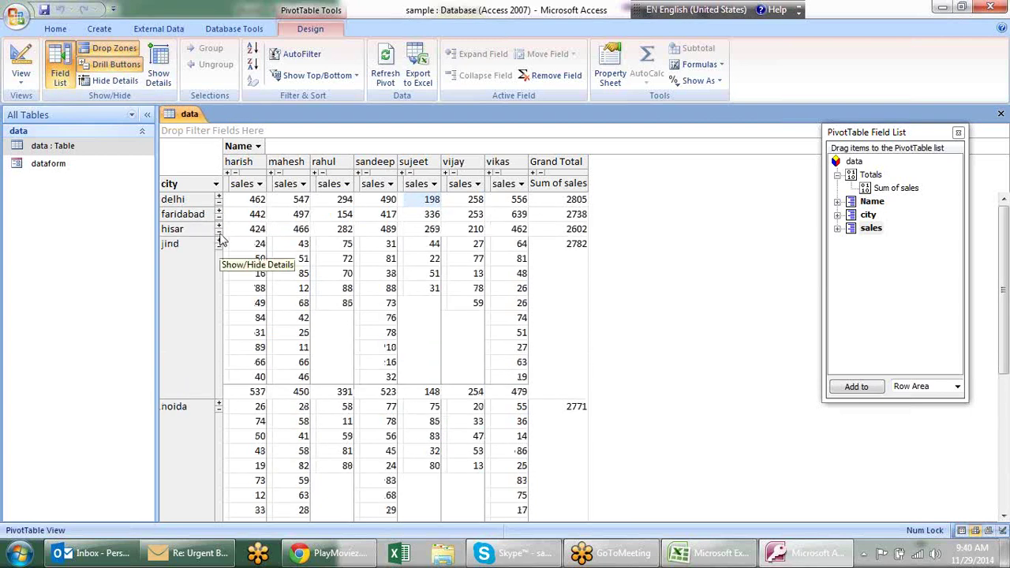
{"action": "right_click", "coordinate": [221, 238]}
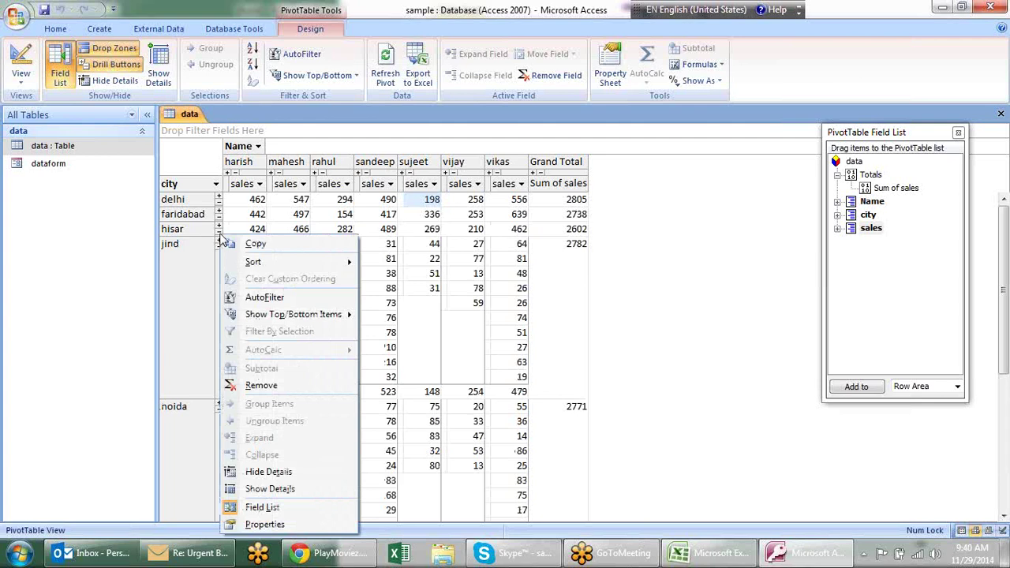
{"action": "left_click", "coordinate": [289, 472]}
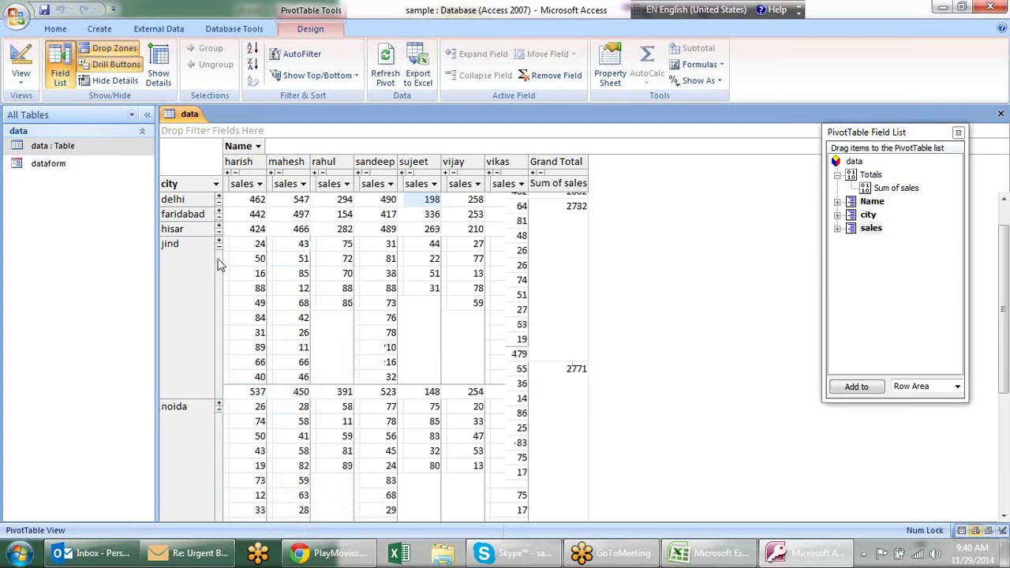
{"action": "scroll", "coordinate": [219, 264], "scroll_direction": "down", "scroll_amount": 4}
{"action": "scroll", "coordinate": [220, 265], "scroll_direction": "down", "scroll_amount": 4}
{"action": "scroll", "coordinate": [221, 260], "scroll_direction": "down", "scroll_amount": 4}
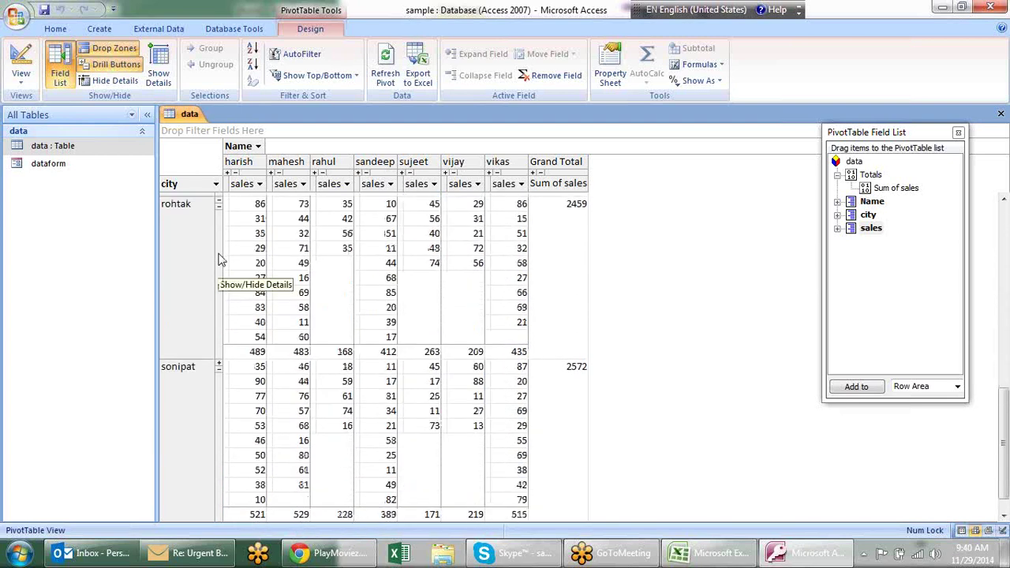
Step: Collapse the sonipat, rohtak, palwal, noida and jind groups to summary rows
{"action": "left_click", "coordinate": [218, 368]}
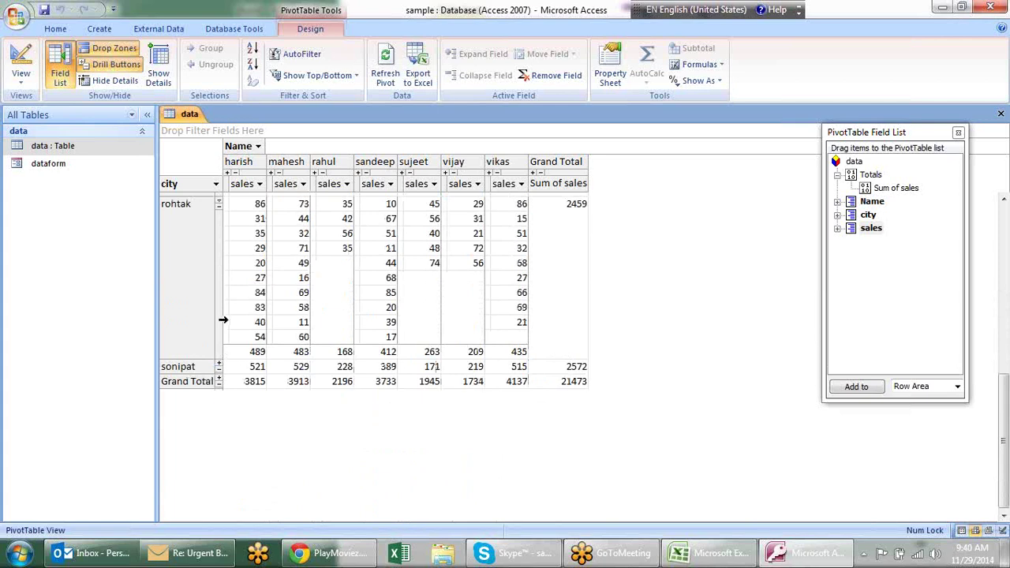
{"action": "left_click", "coordinate": [218, 204]}
{"action": "scroll", "coordinate": [221, 213], "scroll_direction": "up", "scroll_amount": 5}
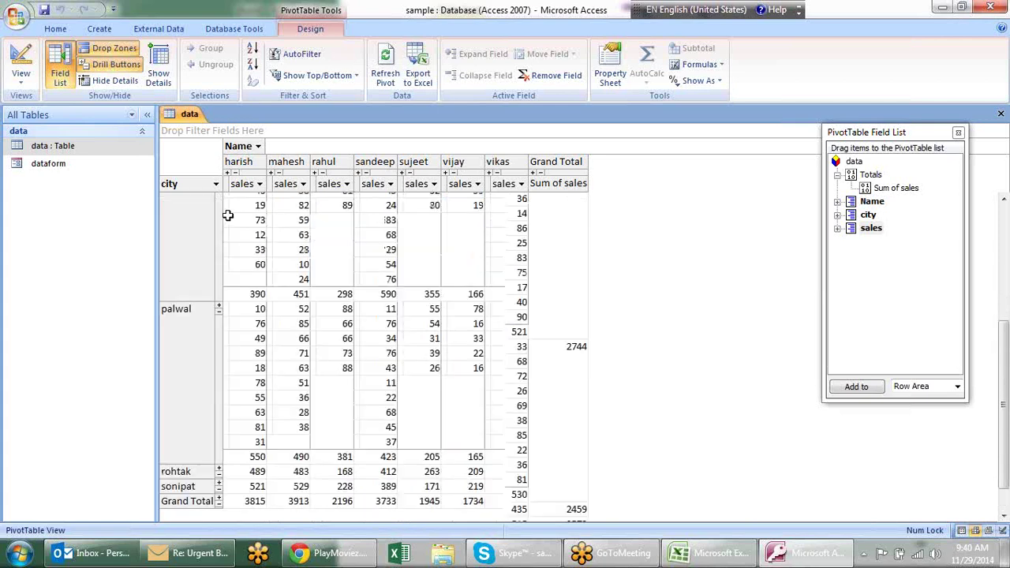
{"action": "scroll", "coordinate": [218, 273], "scroll_direction": "up", "scroll_amount": 2}
{"action": "left_click", "coordinate": [218, 384]}
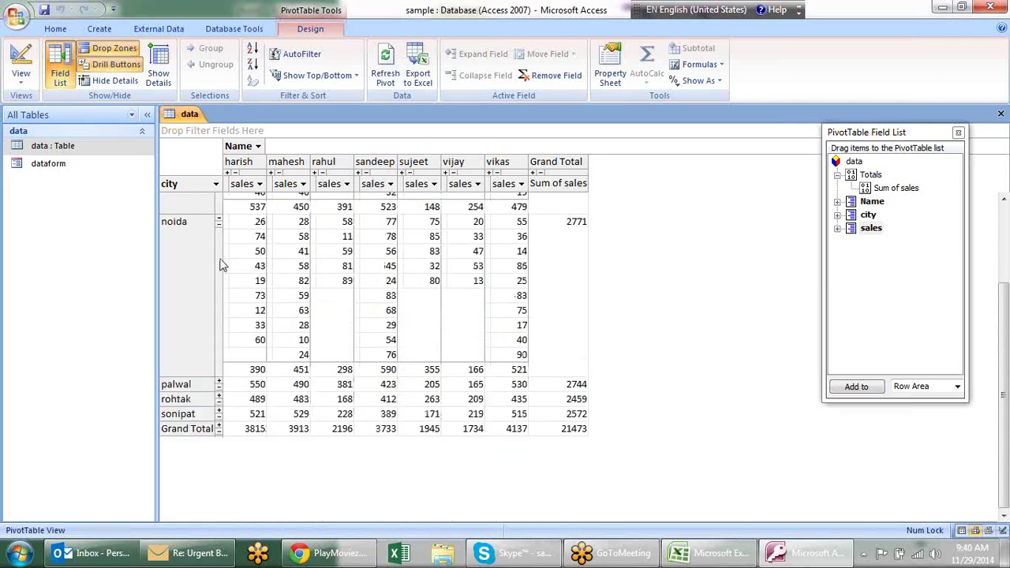
{"action": "left_click", "coordinate": [219, 222]}
{"action": "scroll", "coordinate": [221, 217], "scroll_direction": "up", "scroll_amount": 5}
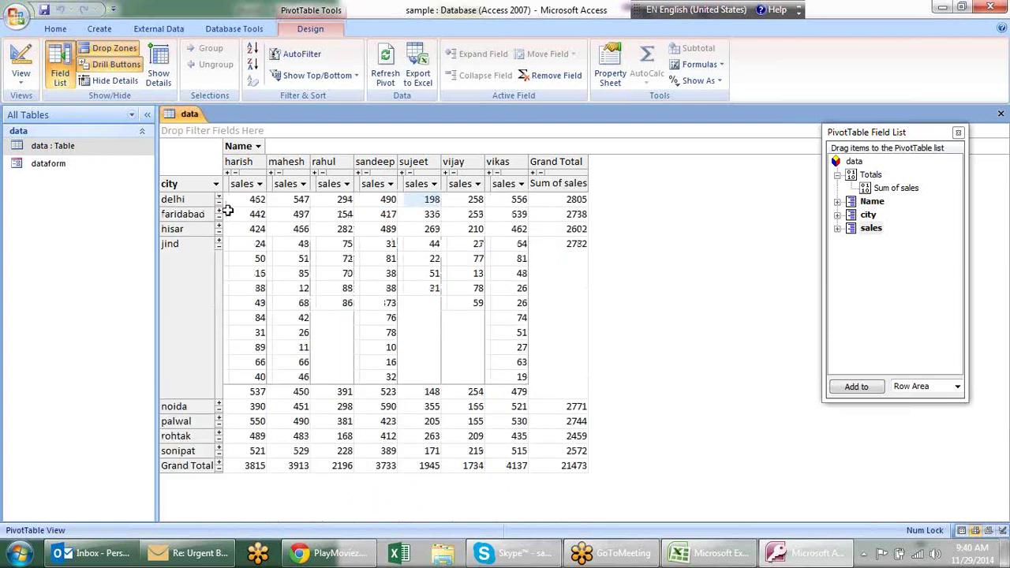
{"action": "left_click", "coordinate": [220, 246]}
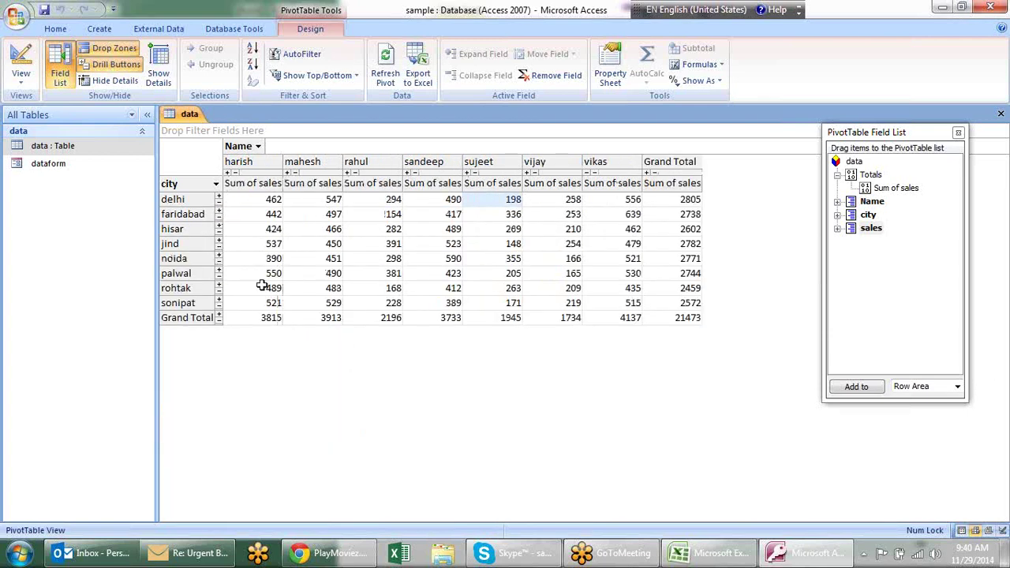
Step: Re-expand delhi to show its individual sales records above the per-name subtotals
{"action": "left_click_drag", "start_coordinate": [264, 204], "coordinate": [691, 334]}
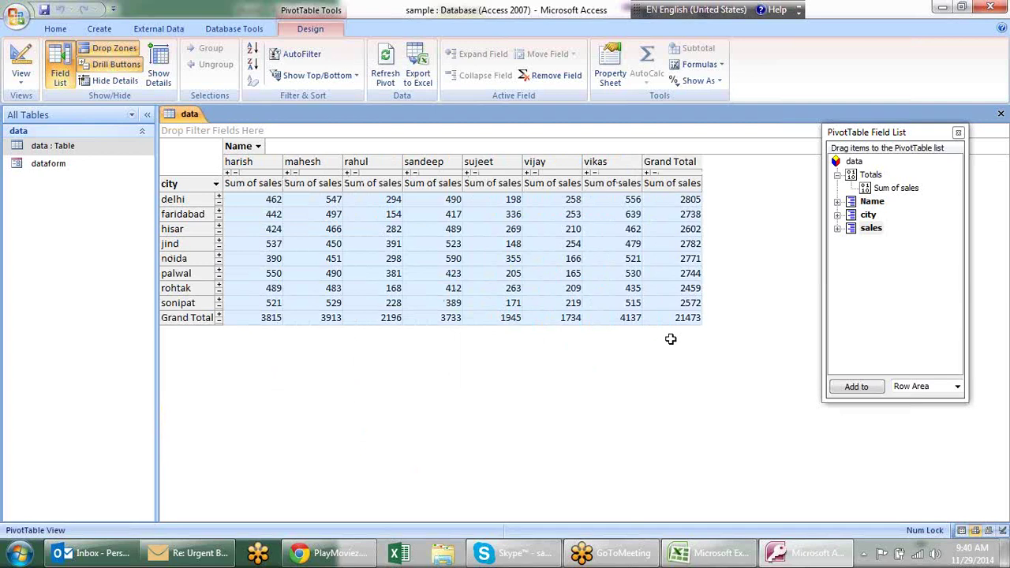
{"action": "left_click", "coordinate": [570, 456]}
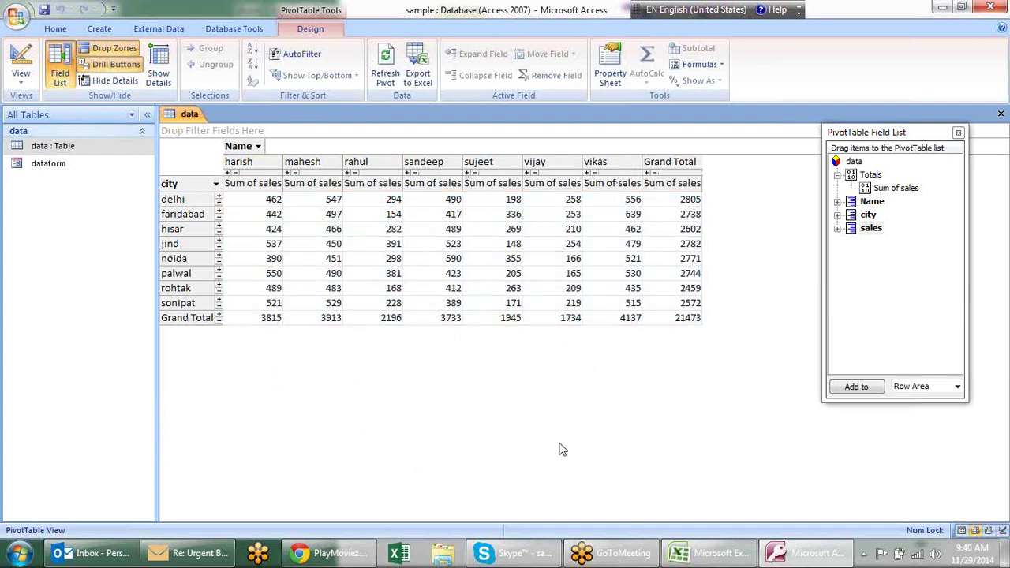
{"action": "left_click", "coordinate": [220, 199]}
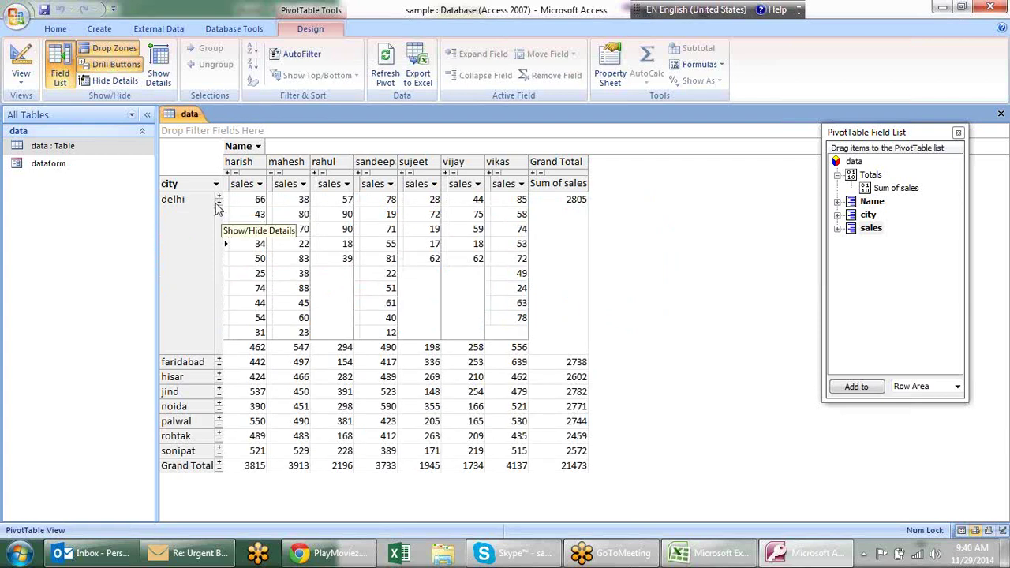
{"action": "left_click_drag", "start_coordinate": [236, 251], "coordinate": [247, 335]}
{"action": "left_click", "coordinate": [247, 346]}
{"action": "left_click", "coordinate": [518, 347]}
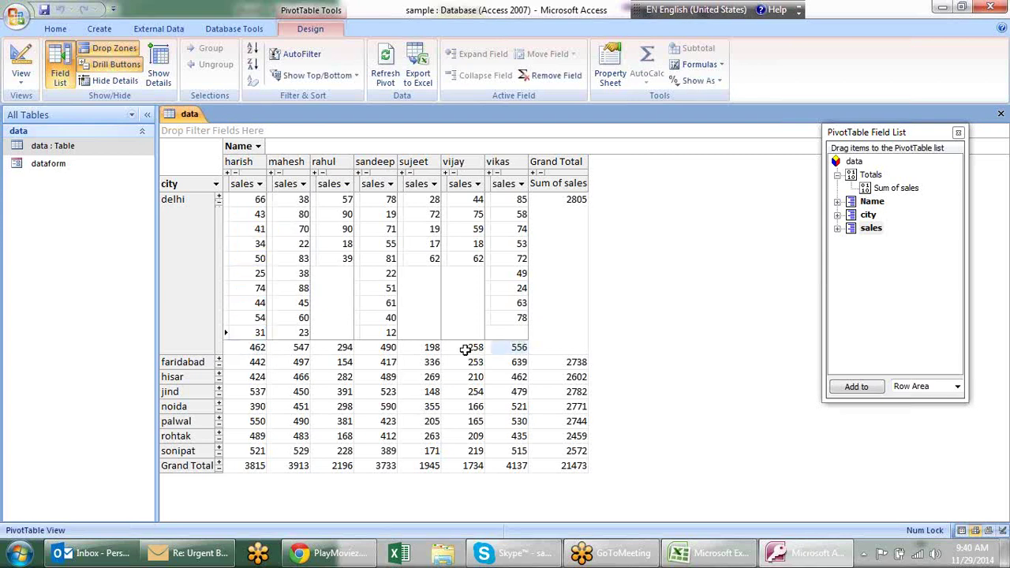
{"action": "left_click_drag", "start_coordinate": [466, 350], "coordinate": [261, 350]}
Step: Collapse delhi to its totals row, leaving the Name filter unchanged
{"action": "left_click", "coordinate": [711, 319]}
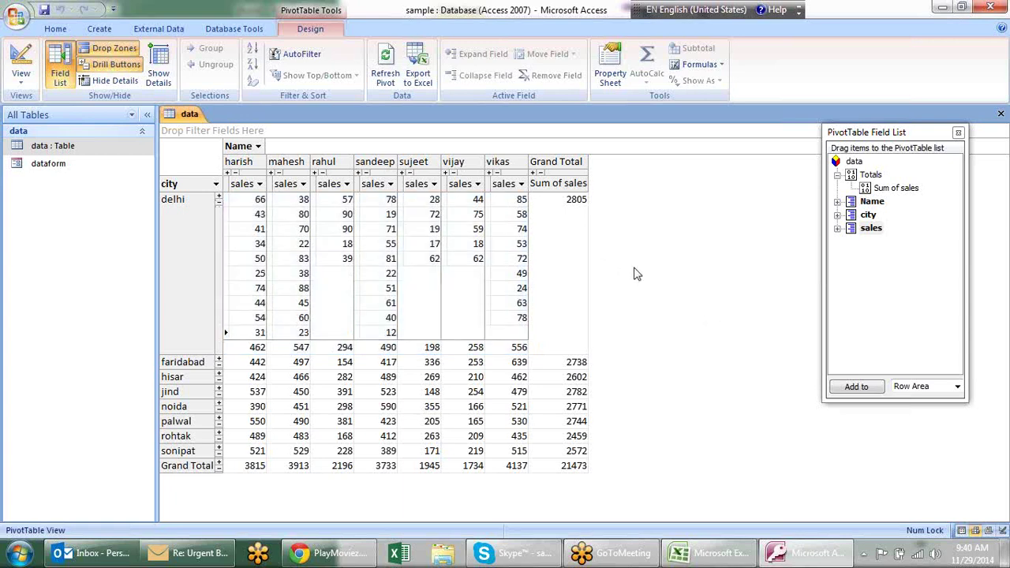
{"action": "left_click", "coordinate": [219, 201]}
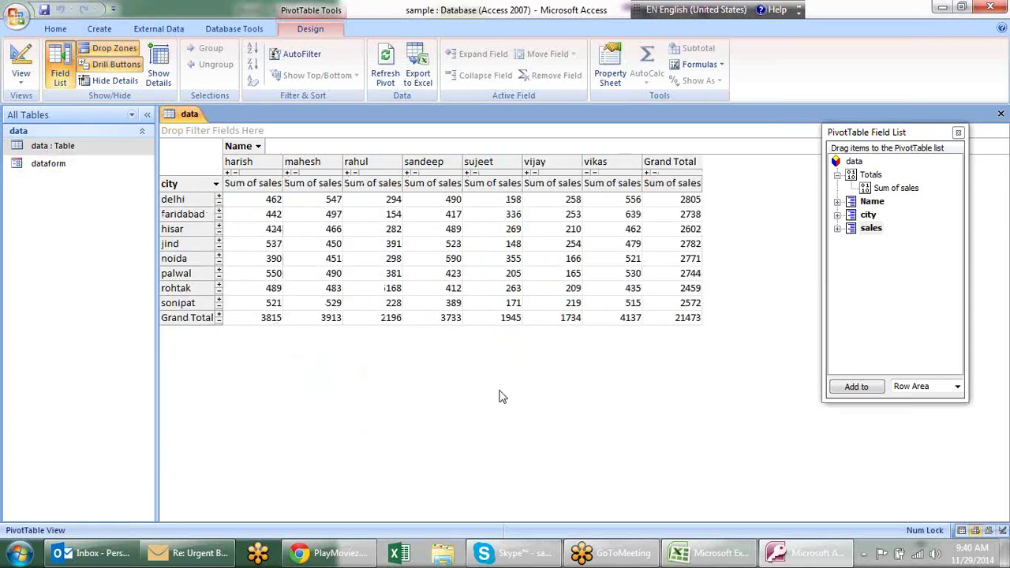
{"action": "left_click", "coordinate": [259, 147]}
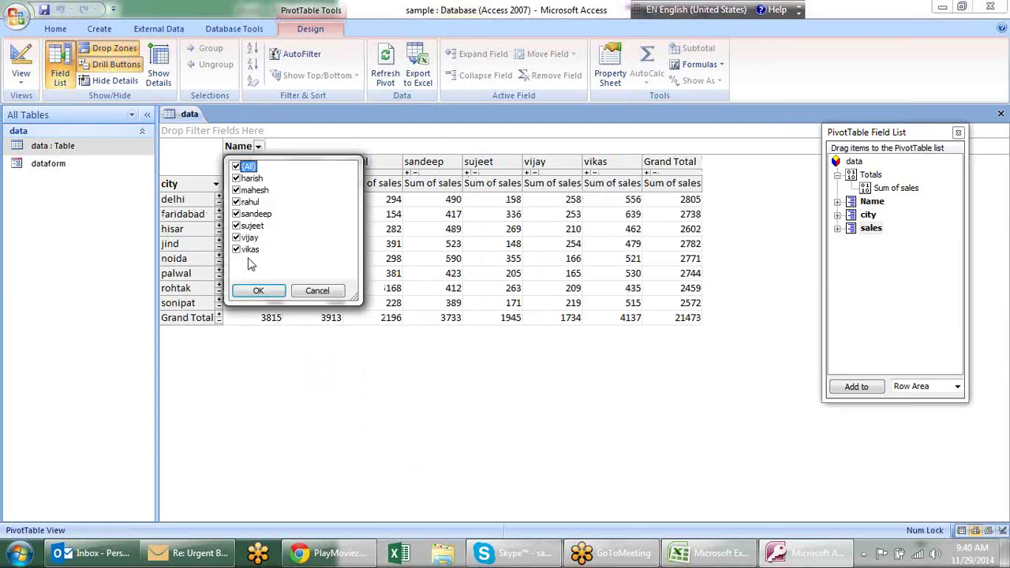
{"action": "left_click", "coordinate": [367, 124]}
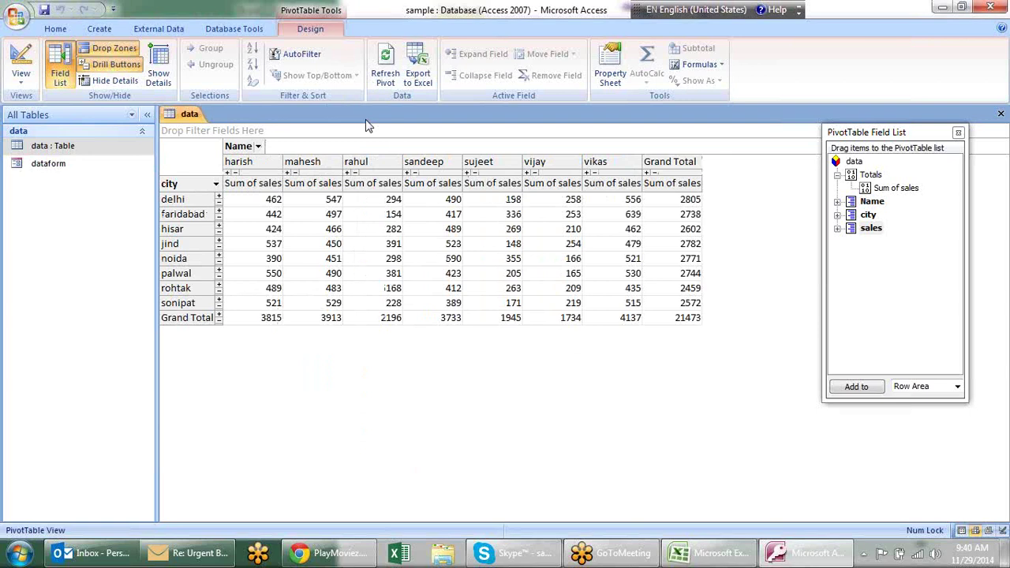
Step: Filter the city field to delhi only, then restore all cities
{"action": "left_click", "coordinate": [217, 184]}
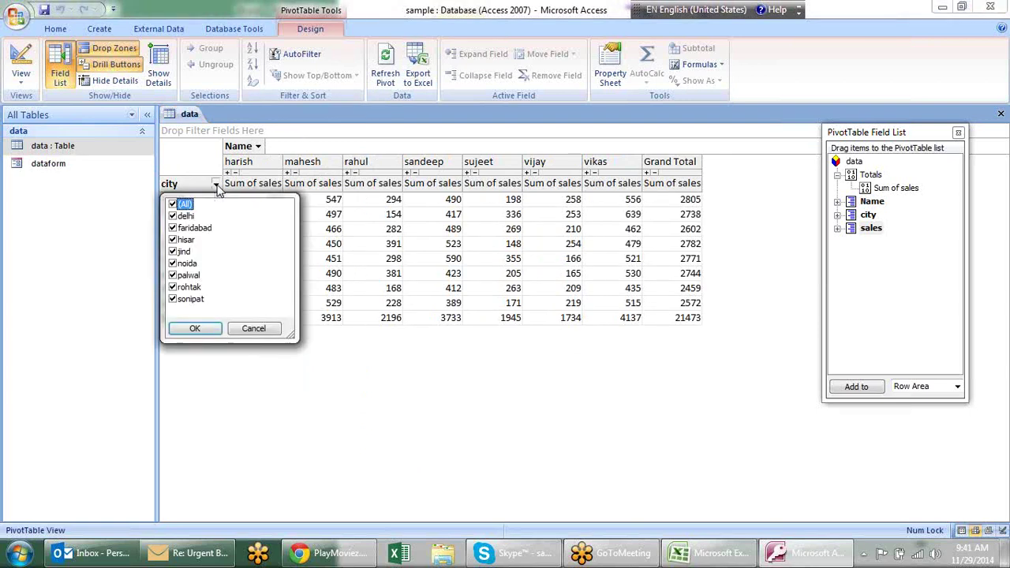
{"action": "left_click", "coordinate": [172, 215]}
{"action": "left_click", "coordinate": [194, 329]}
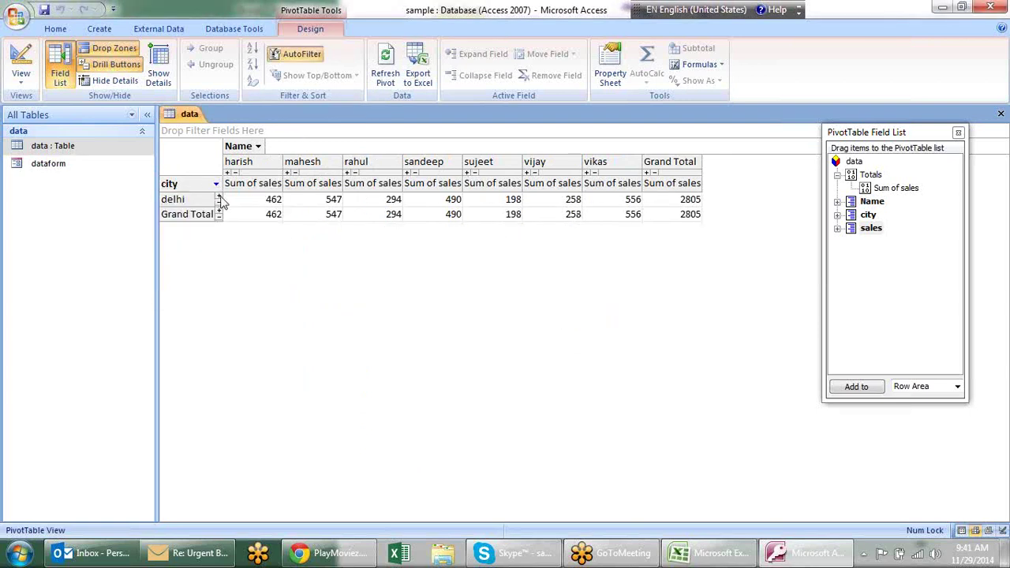
{"action": "left_click", "coordinate": [216, 184]}
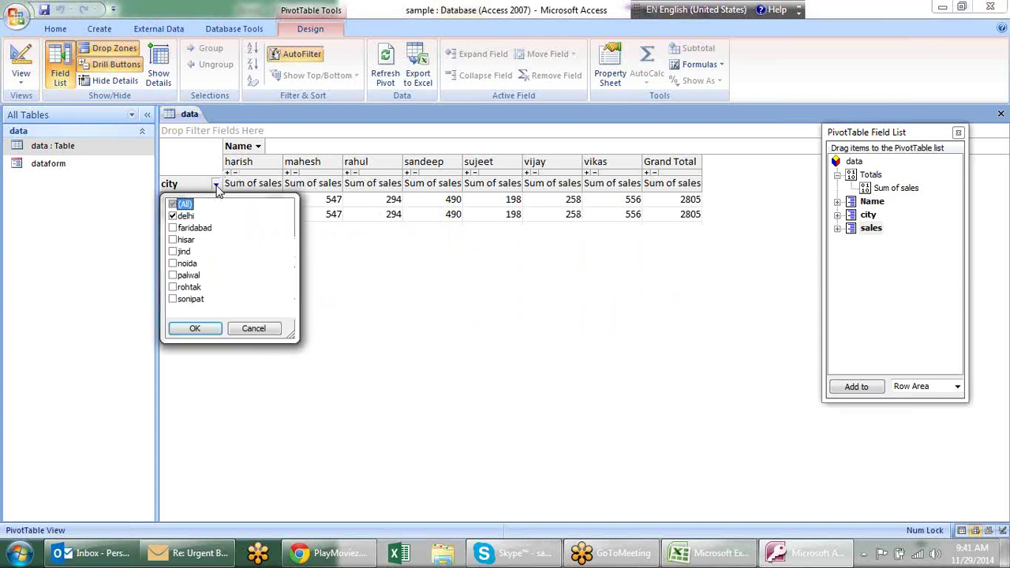
{"action": "left_click", "coordinate": [172, 205]}
{"action": "left_click", "coordinate": [194, 328]}
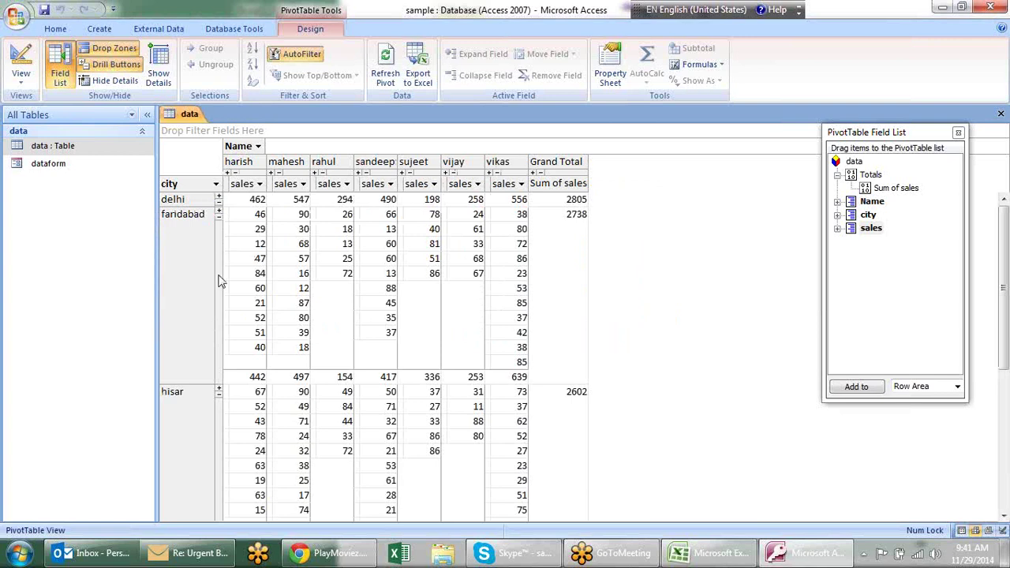
Step: Browse faridabad's harish sales records and select sujeet's faridabad sales value 51
{"action": "left_click", "coordinate": [260, 213]}
{"action": "left_click", "coordinate": [261, 258]}
{"action": "left_click", "coordinate": [248, 288]}
{"action": "left_click", "coordinate": [268, 318]}
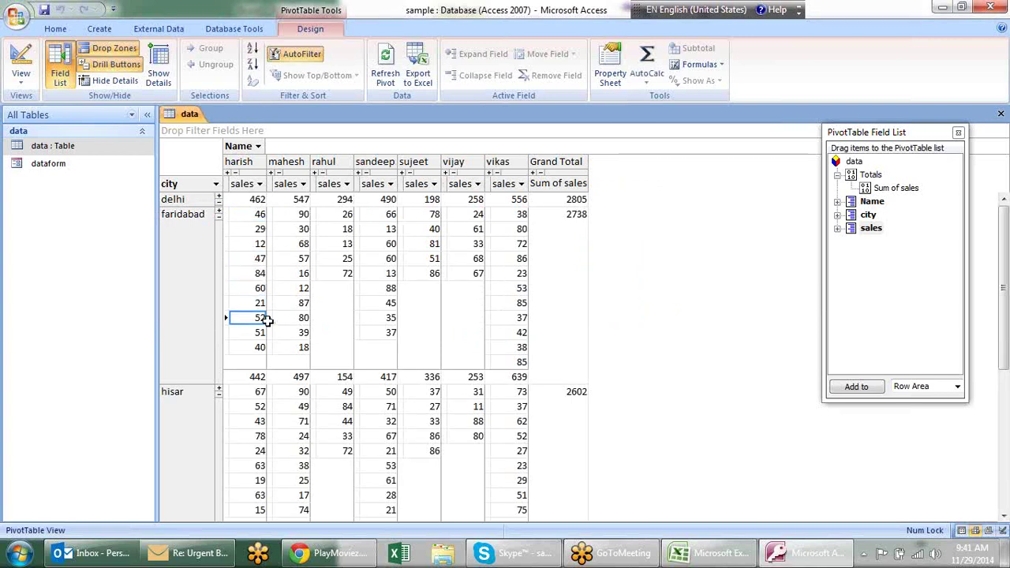
{"action": "left_click", "coordinate": [419, 259]}
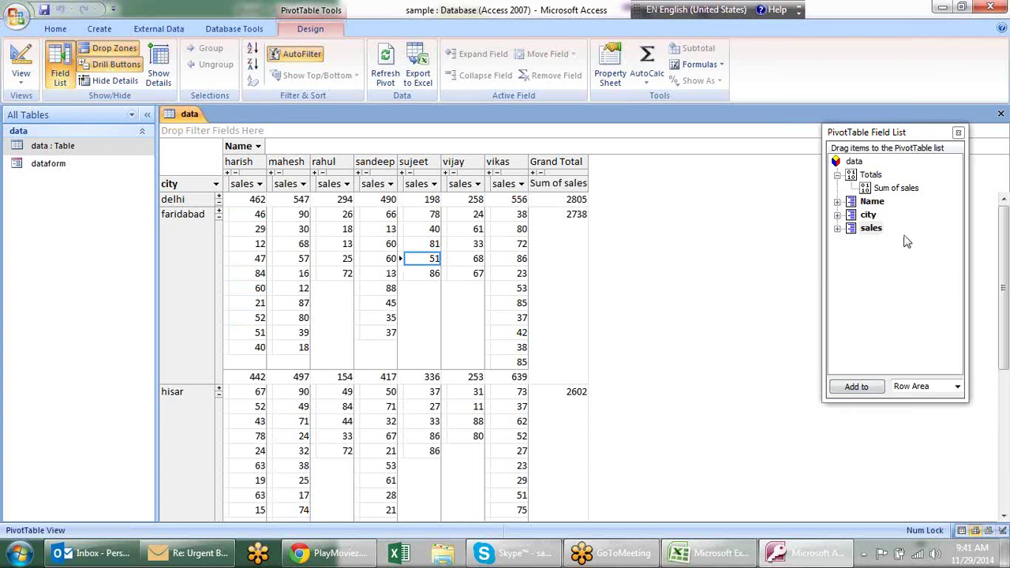
Step: Drop the Name and sales fields from the pivot and add Name as detail rows under each city
{"action": "left_click", "coordinate": [836, 177]}
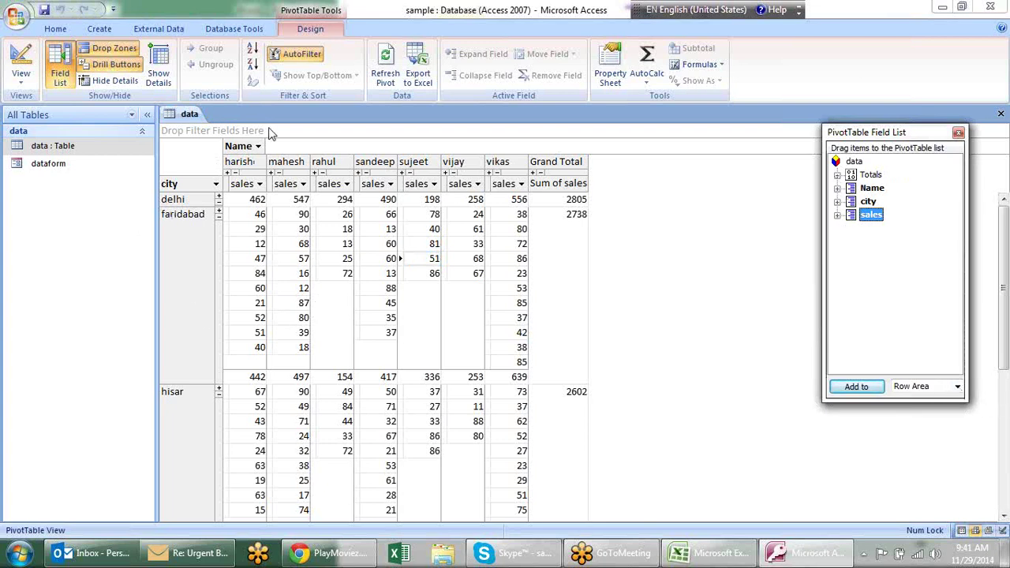
{"action": "left_click_drag", "start_coordinate": [254, 148], "coordinate": [822, 81]}
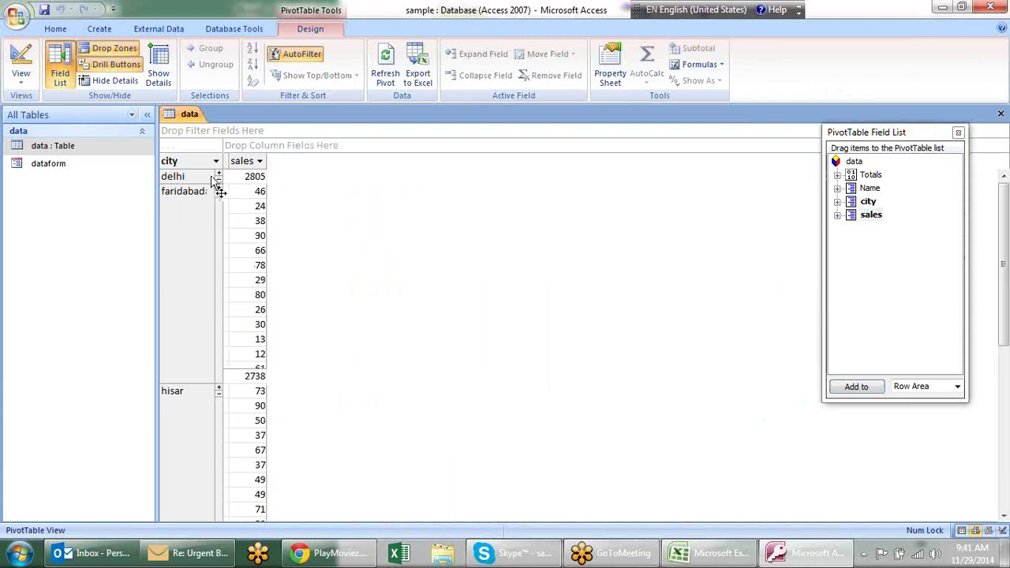
{"action": "mouse_move", "coordinate": [251, 163]}
{"action": "left_mouse_down"}
{"action": "mouse_move", "coordinate": [286, 167]}
{"action": "mouse_move", "coordinate": [824, 76]}
{"action": "left_mouse_up"}
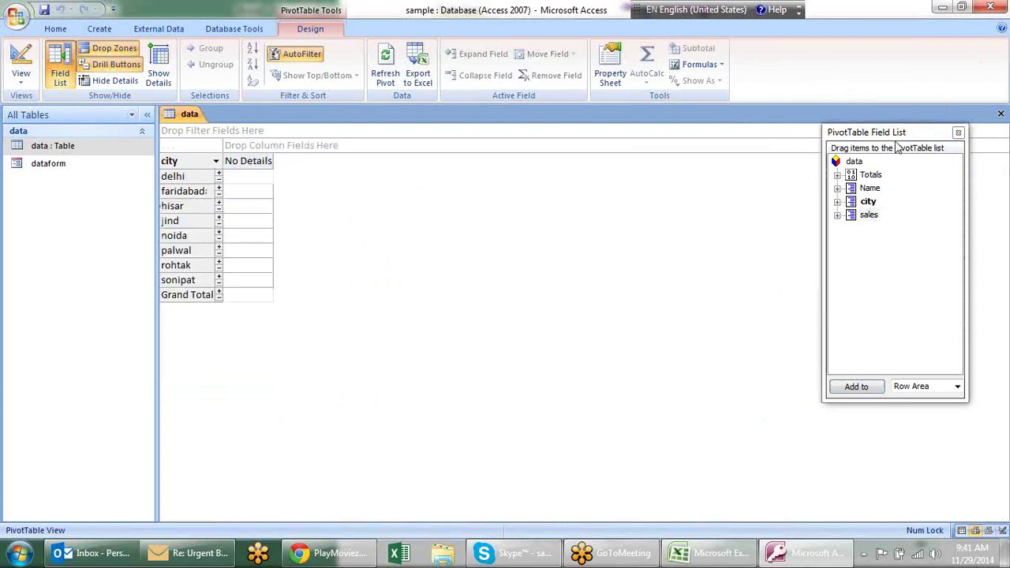
{"action": "mouse_move", "coordinate": [868, 188]}
{"action": "left_mouse_down"}
{"action": "mouse_move", "coordinate": [311, 201]}
{"action": "mouse_move", "coordinate": [275, 277]}
{"action": "mouse_move", "coordinate": [255, 234]}
{"action": "mouse_move", "coordinate": [318, 236]}
{"action": "left_mouse_up"}
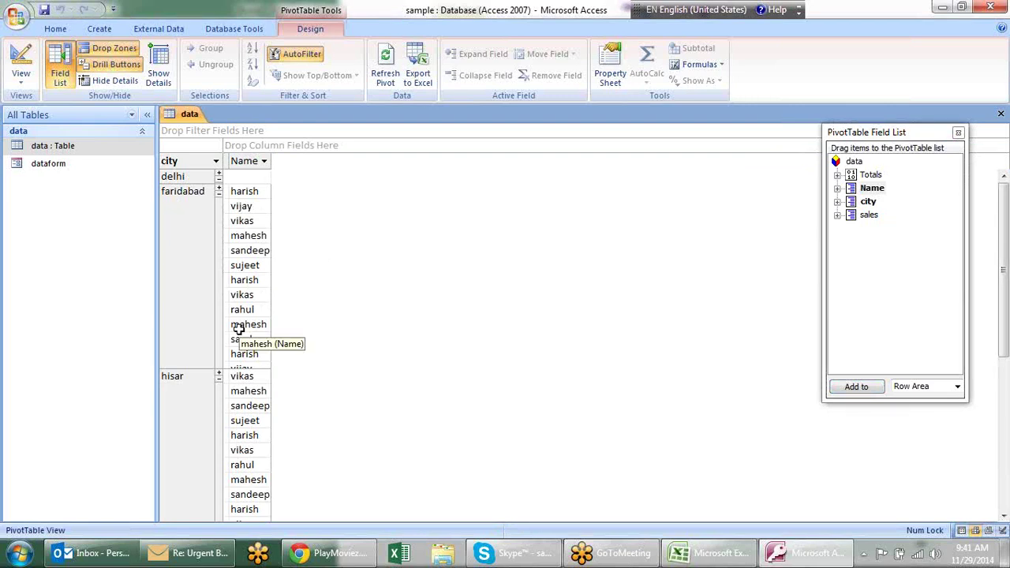
Step: Add an AutoCalc Count of names for each city, using a name in delhi's list
{"action": "left_click", "coordinate": [218, 191]}
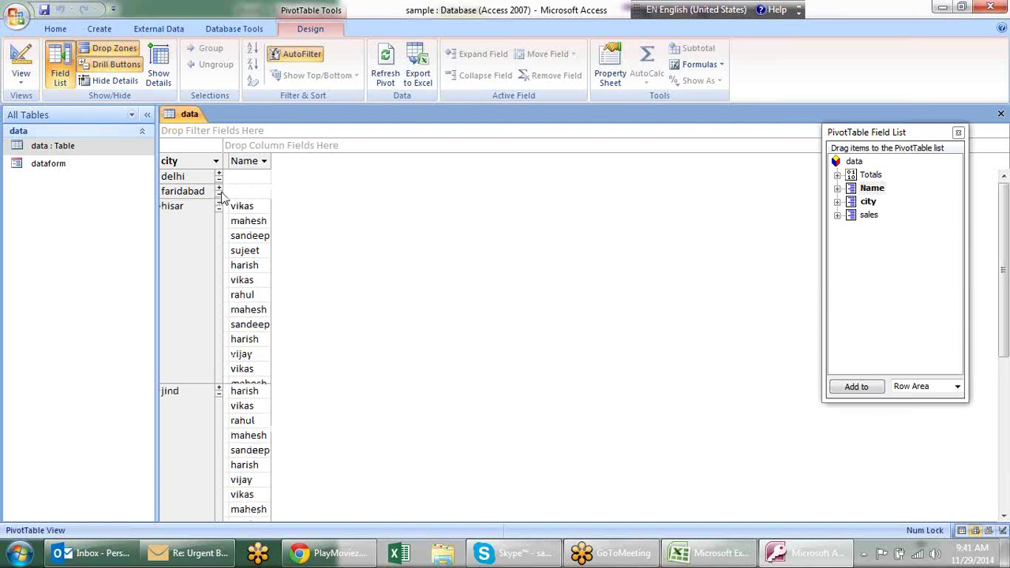
{"action": "left_click", "coordinate": [220, 176]}
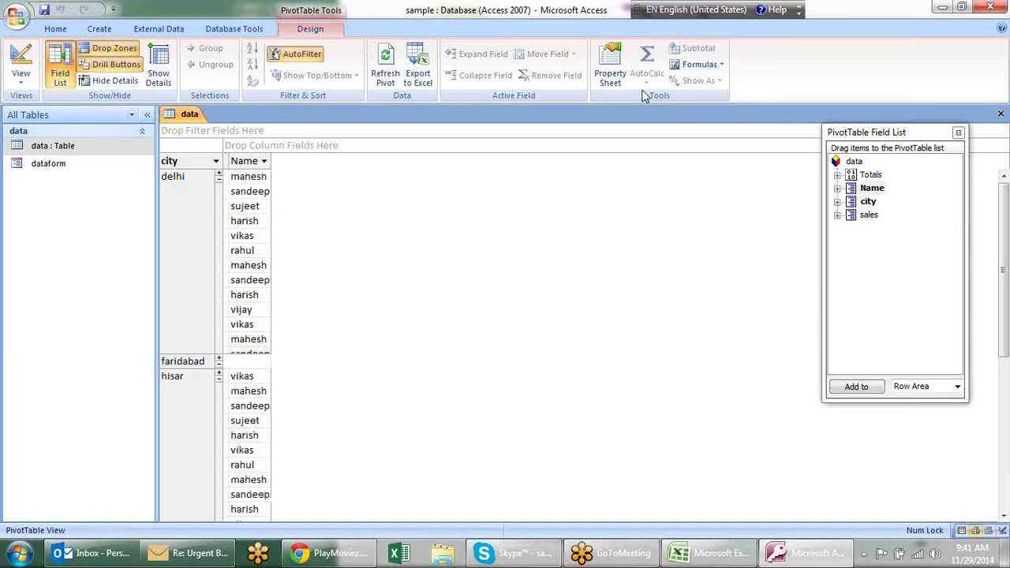
{"action": "left_click", "coordinate": [259, 192]}
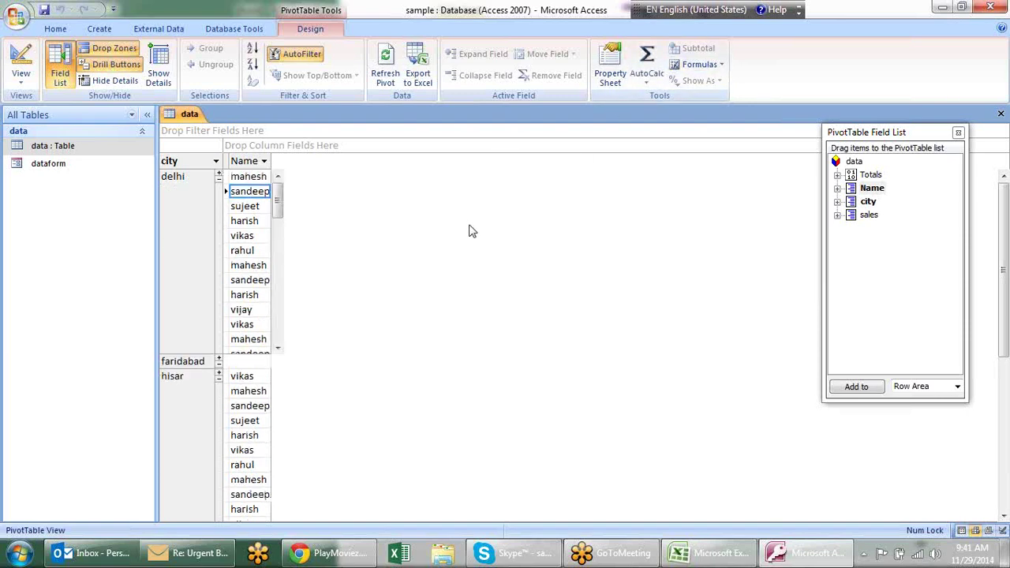
{"action": "left_click", "coordinate": [652, 84]}
{"action": "left_click", "coordinate": [666, 114]}
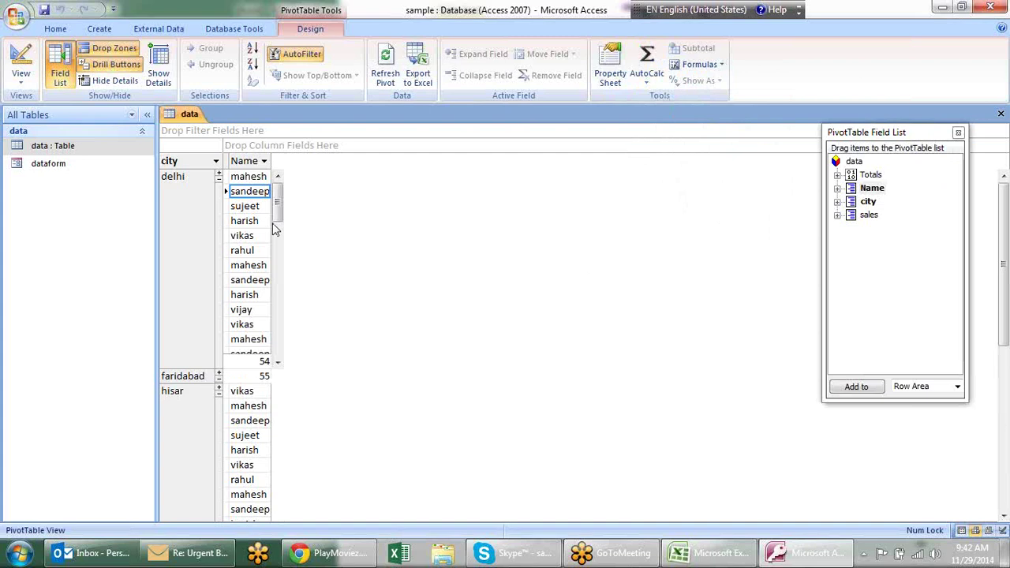
Step: Collapse delhi, hisar, jind, noida, palwal and rohtak to their name counts and hide the drop zones
{"action": "left_click", "coordinate": [219, 179]}
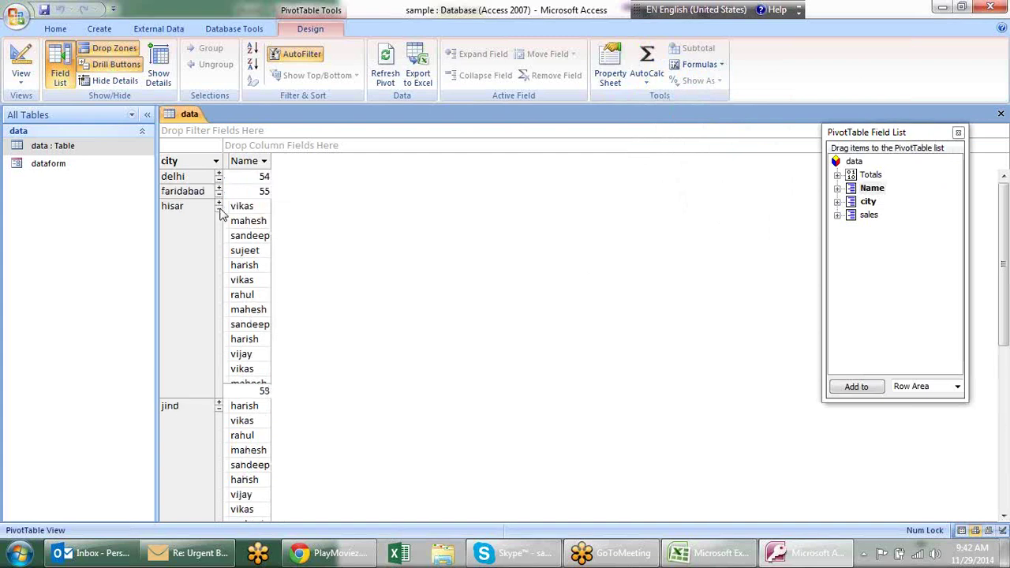
{"action": "left_click", "coordinate": [219, 208]}
{"action": "left_click", "coordinate": [218, 225]}
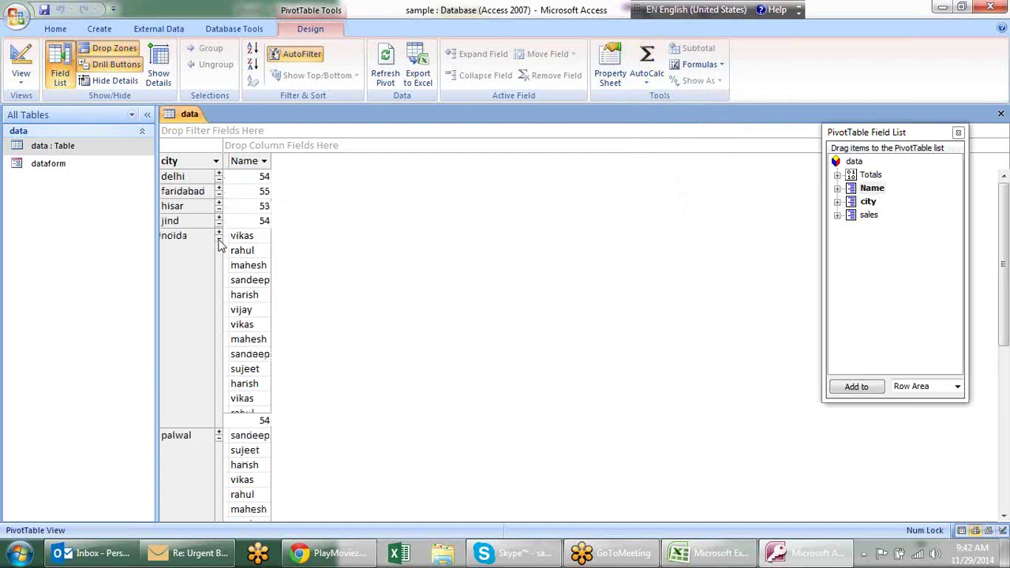
{"action": "left_click", "coordinate": [219, 239]}
{"action": "left_click", "coordinate": [219, 255]}
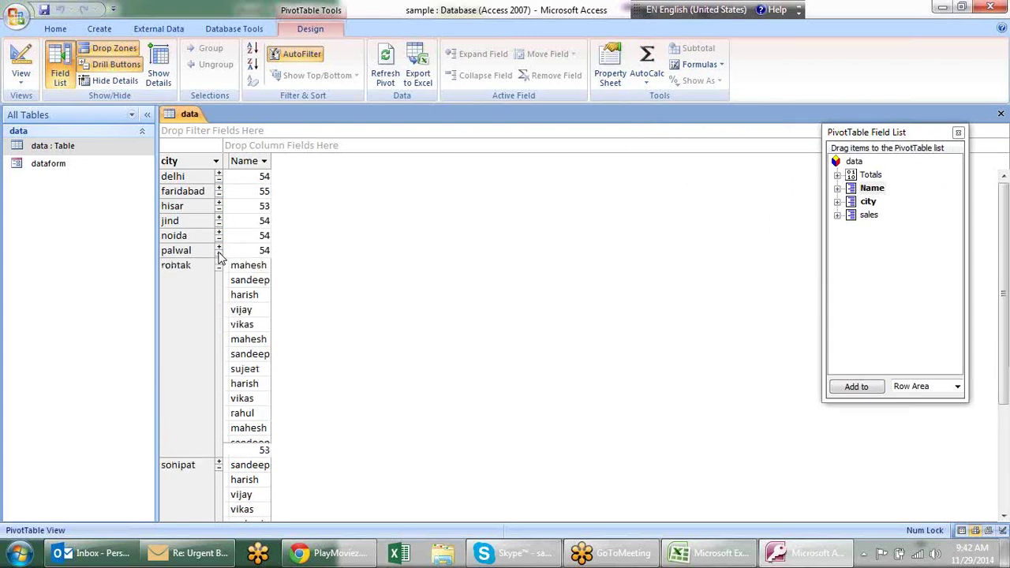
{"action": "left_click", "coordinate": [219, 268]}
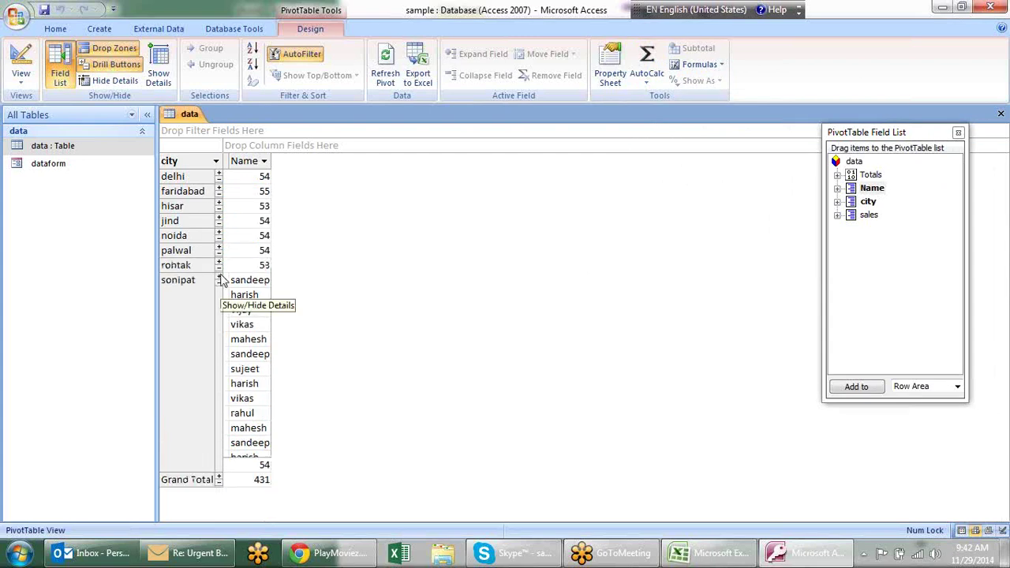
{"action": "left_click", "coordinate": [130, 52]}
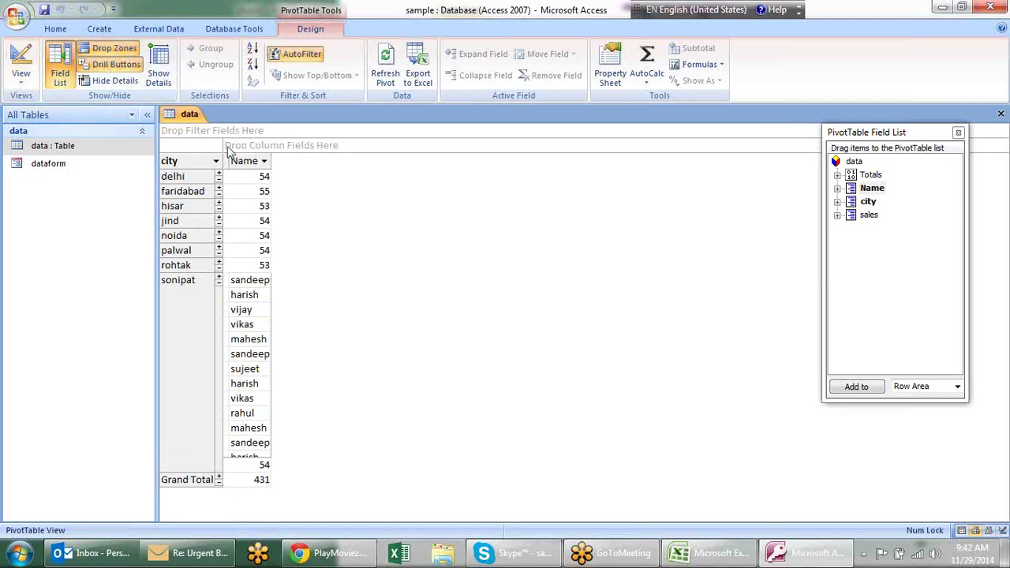
{"action": "left_click", "coordinate": [113, 54]}
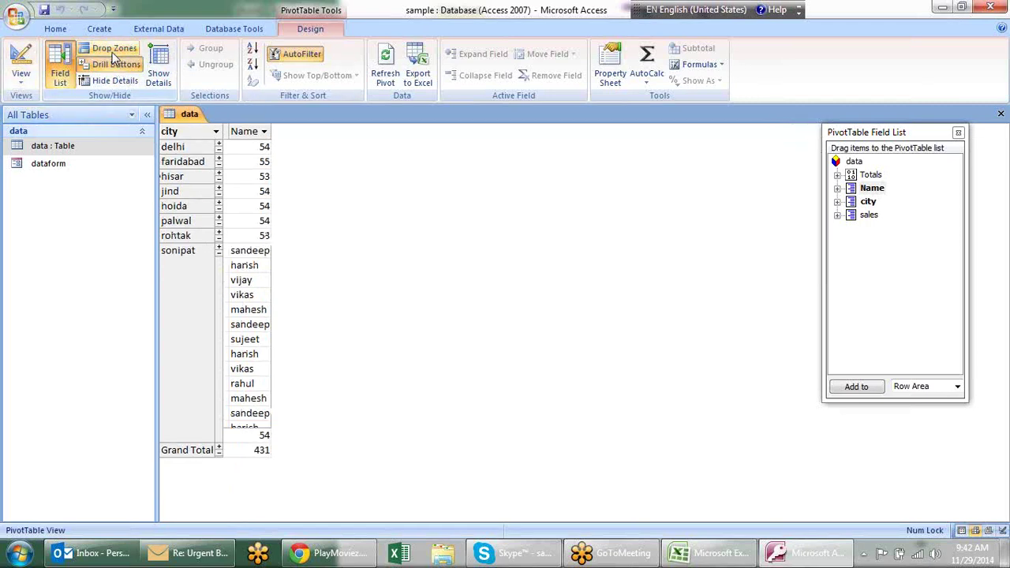
Step: Show the drop zones again and move delhi below faridabad in the city order
{"action": "left_click", "coordinate": [120, 50]}
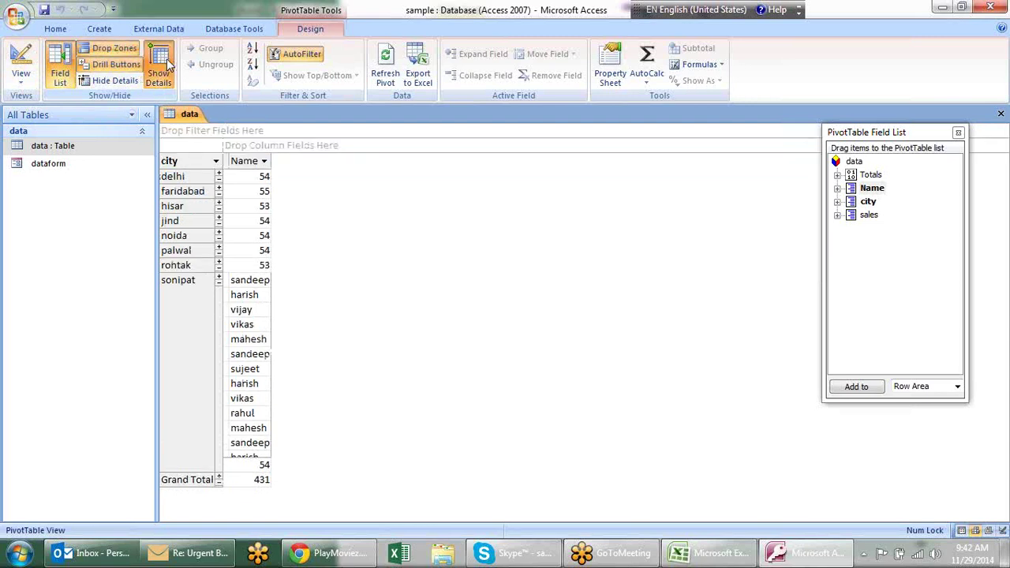
{"action": "left_click", "coordinate": [167, 59]}
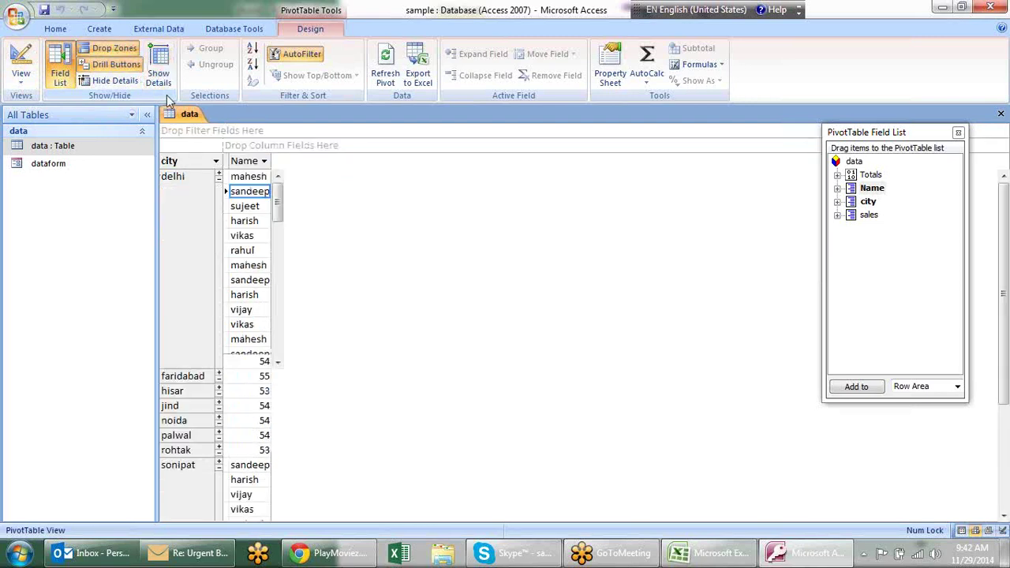
{"action": "left_click", "coordinate": [183, 174]}
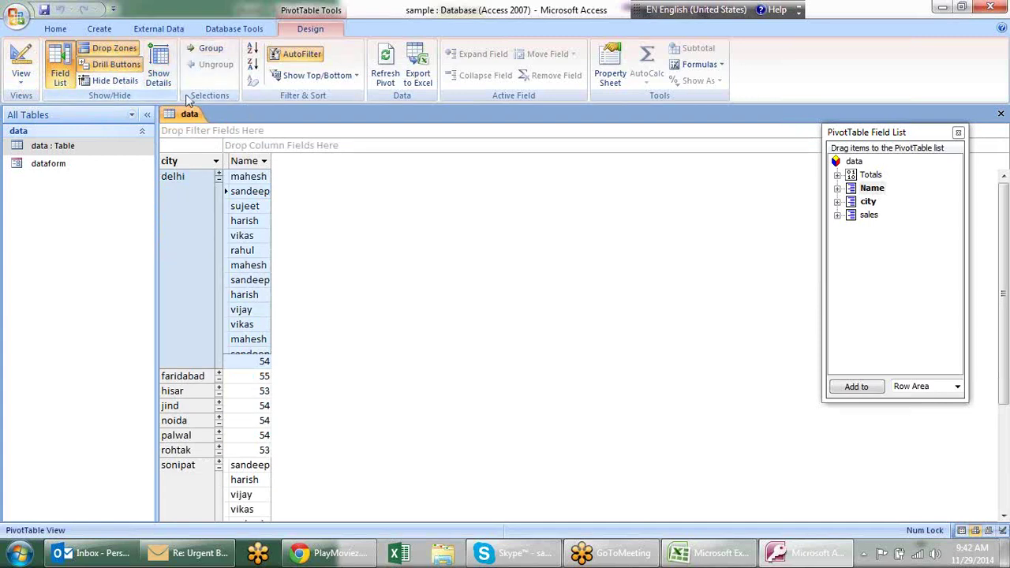
{"action": "left_click", "coordinate": [130, 82]}
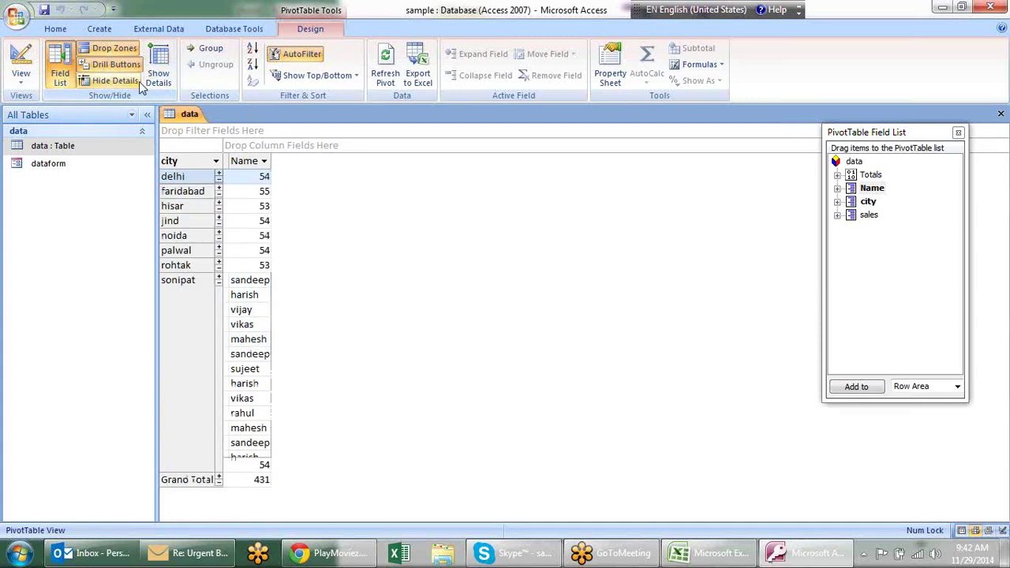
{"action": "mouse_move", "coordinate": [199, 177]}
{"action": "left_mouse_down"}
{"action": "mouse_move", "coordinate": [202, 224]}
{"action": "mouse_move", "coordinate": [204, 198]}
{"action": "left_mouse_up"}
Step: Hide the name details for all city rows, leaving only per-city totals
{"action": "left_click", "coordinate": [193, 180]}
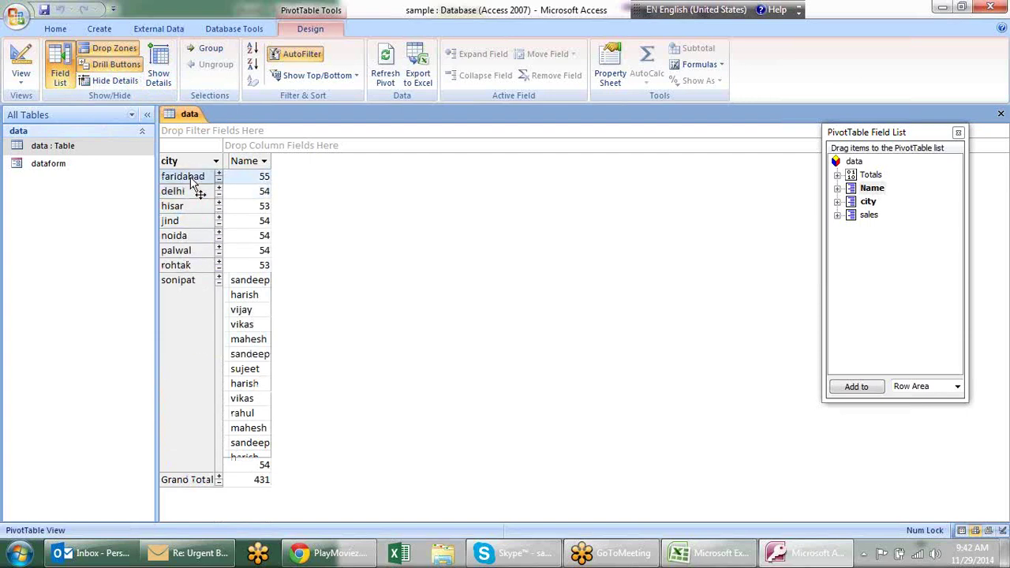
{"action": "left_click", "coordinate": [204, 197]}
{"action": "left_click", "coordinate": [204, 197]}
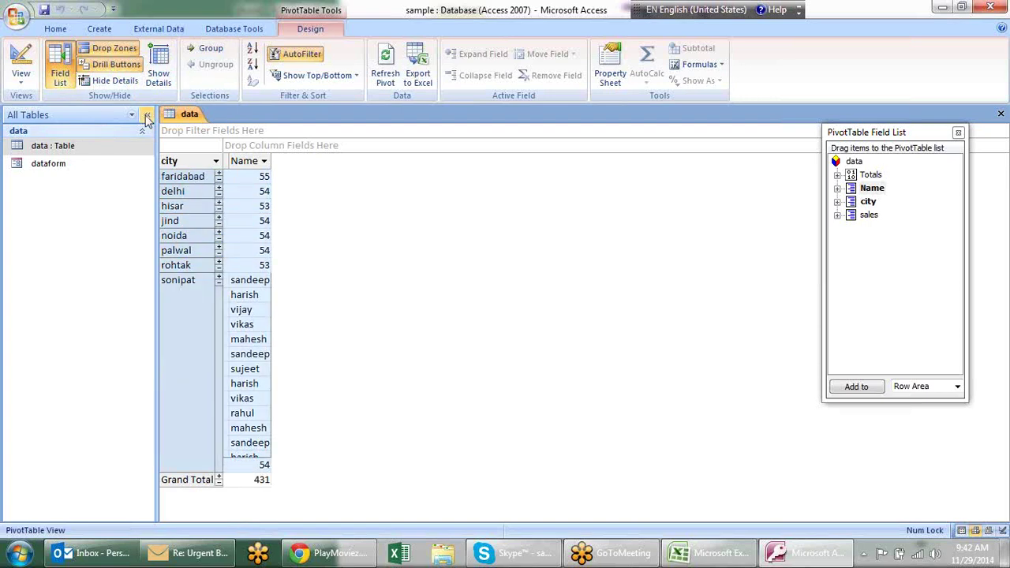
{"action": "left_click", "coordinate": [117, 81]}
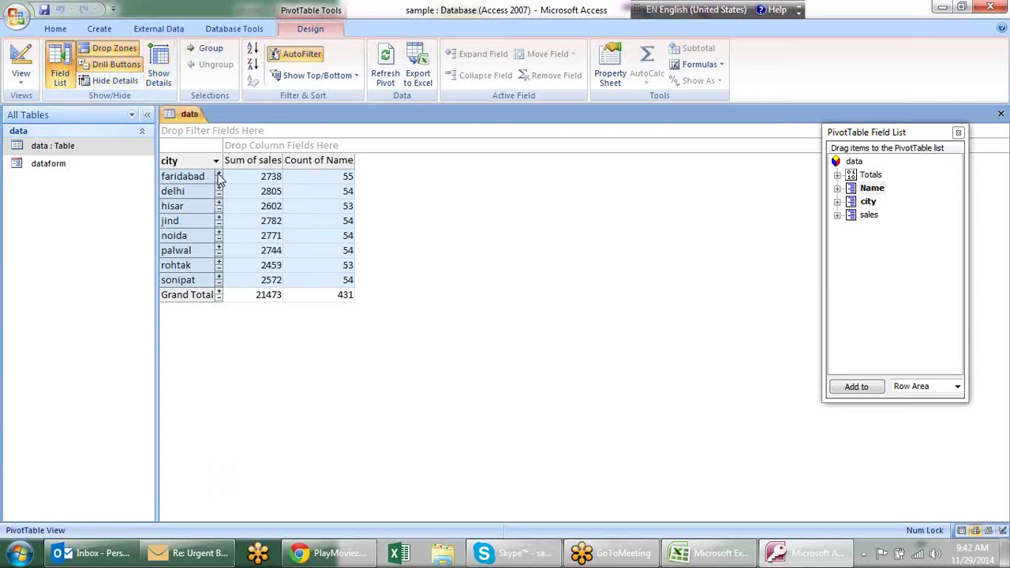
{"action": "left_click", "coordinate": [154, 67]}
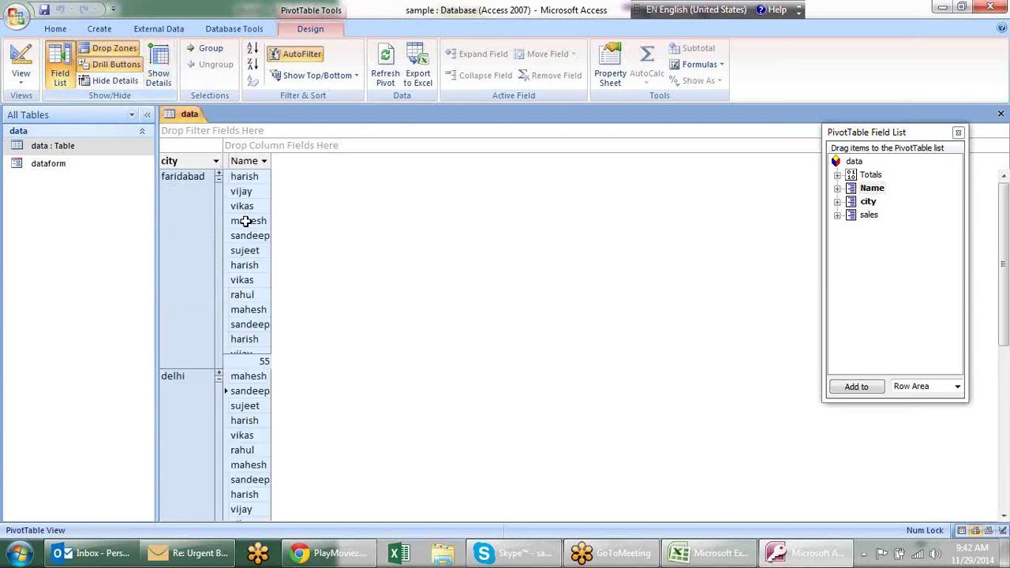
{"action": "left_click", "coordinate": [111, 81]}
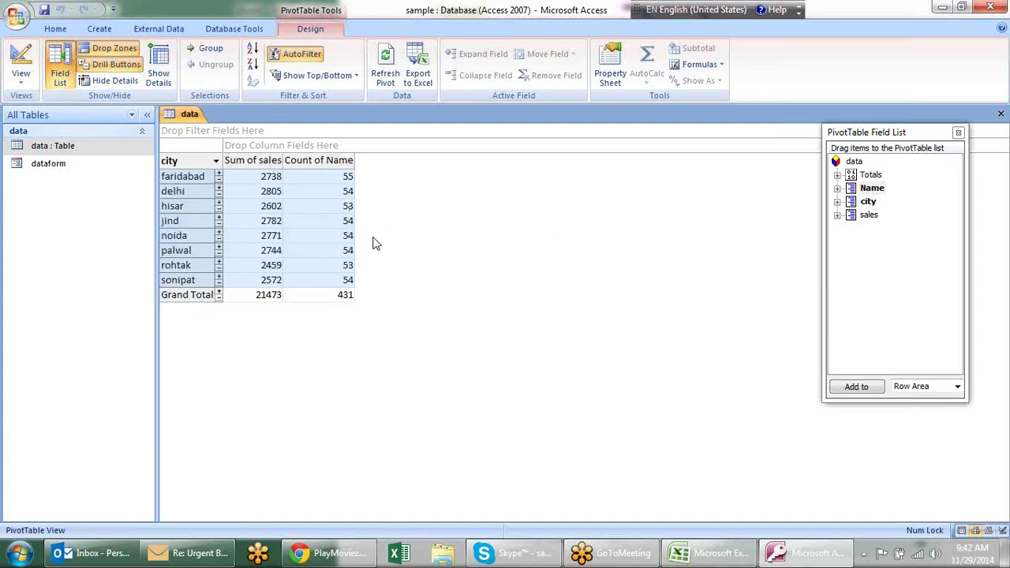
Step: Export the PivotTable of Sum of sales and Count of Name to Excel
{"action": "left_click", "coordinate": [434, 243]}
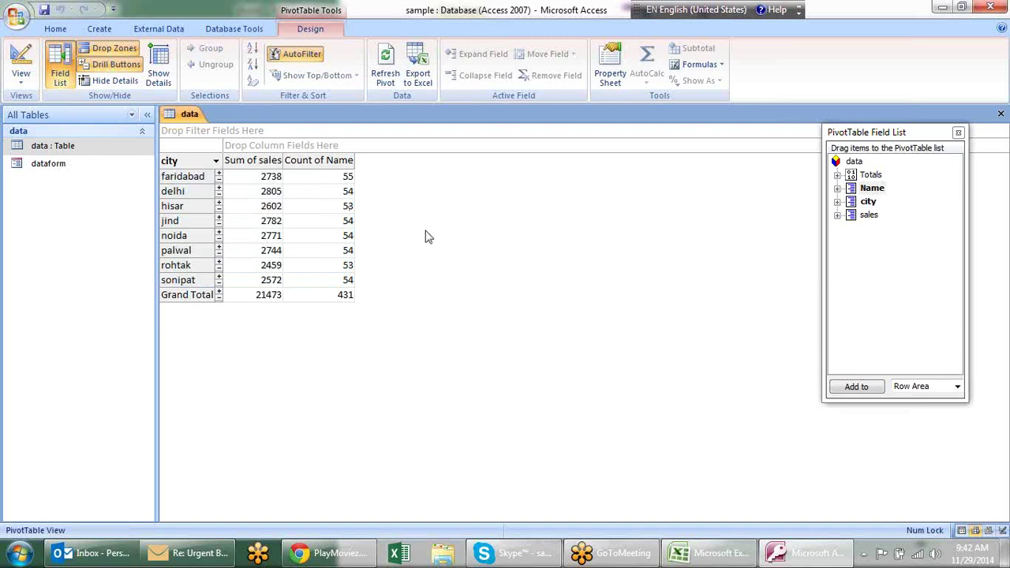
{"action": "right_click", "coordinate": [193, 117]}
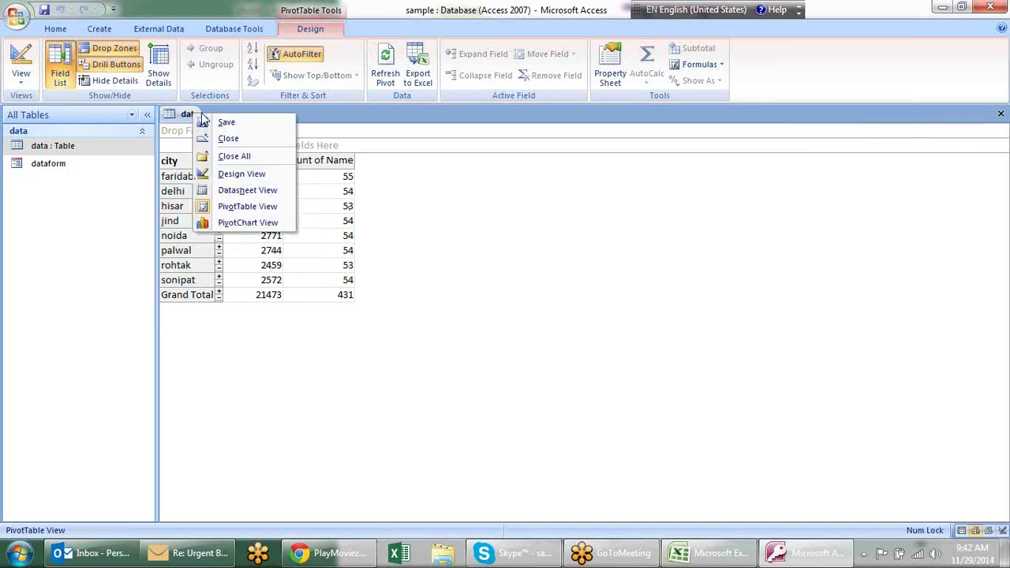
{"action": "left_click", "coordinate": [600, 263]}
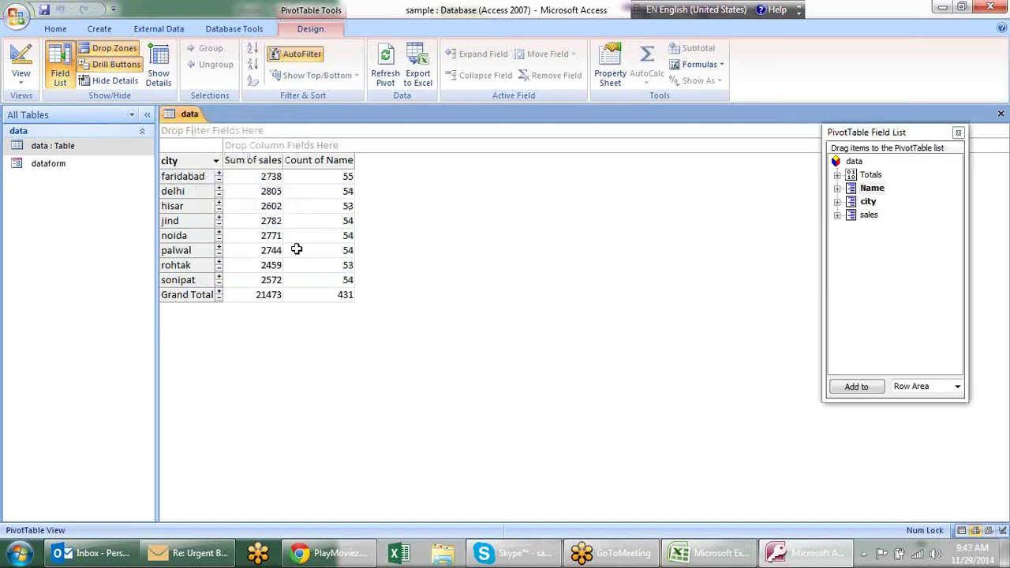
{"action": "left_click", "coordinate": [417, 75]}
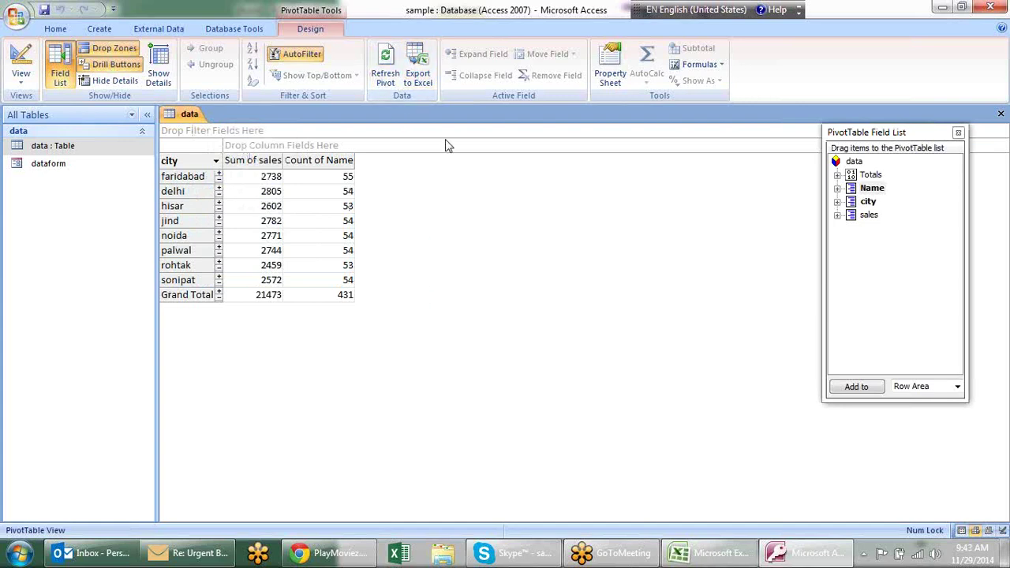
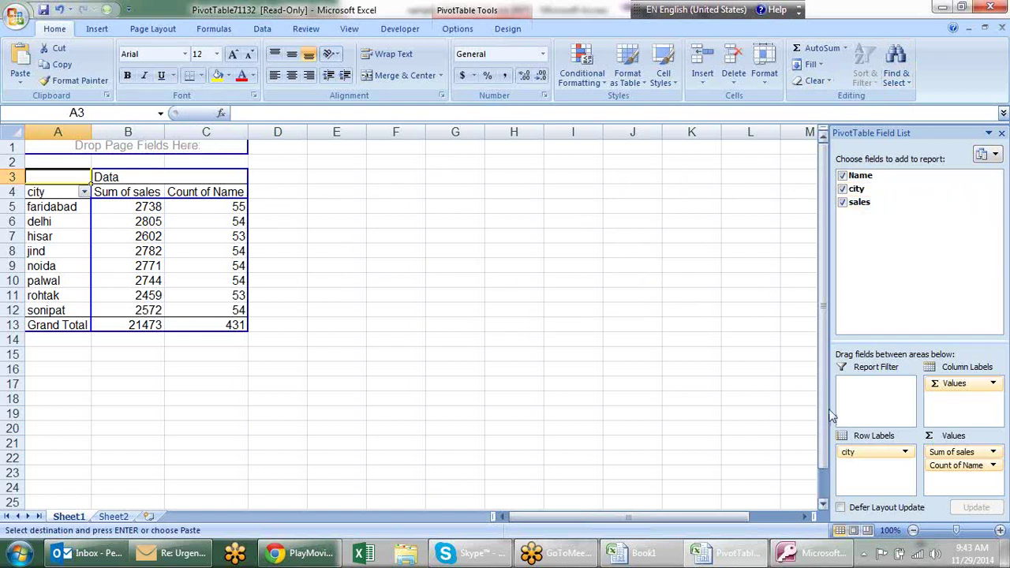
Step: Close the PivotTable71132 workbook without saving, then bring the Access database back to the front
{"action": "left_click", "coordinate": [990, 6]}
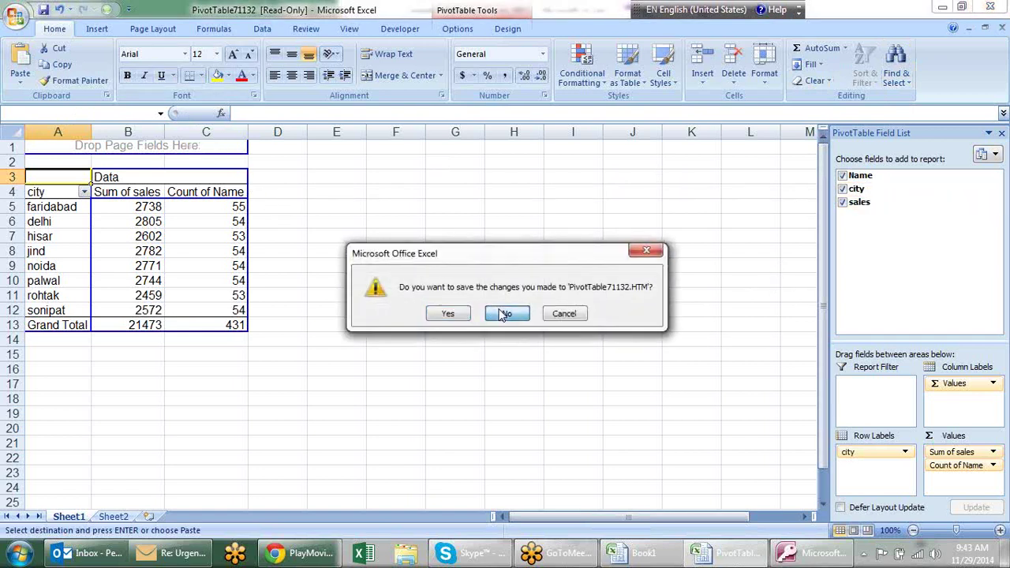
{"action": "left_click", "coordinate": [505, 314]}
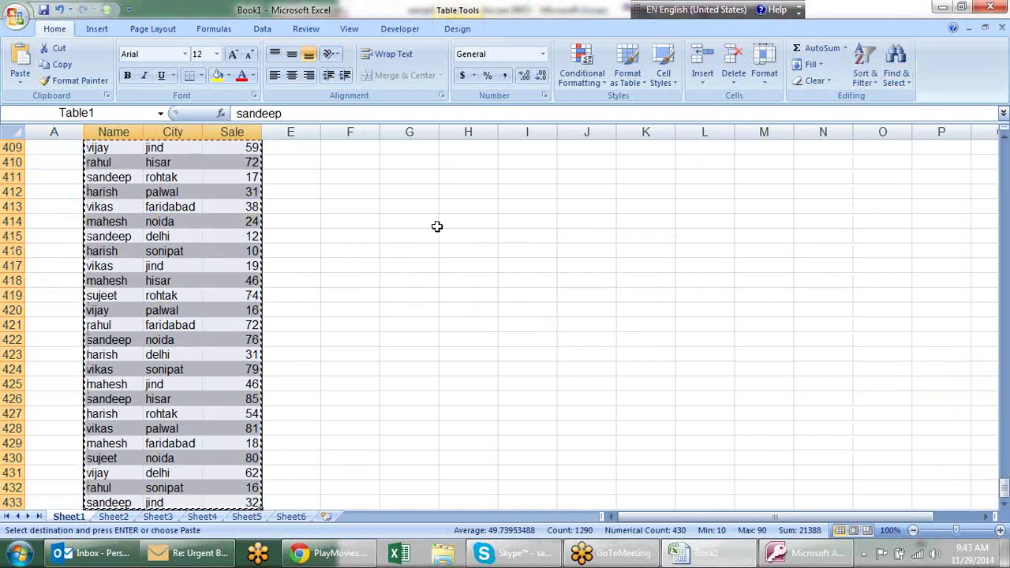
{"action": "left_click", "coordinate": [818, 558]}
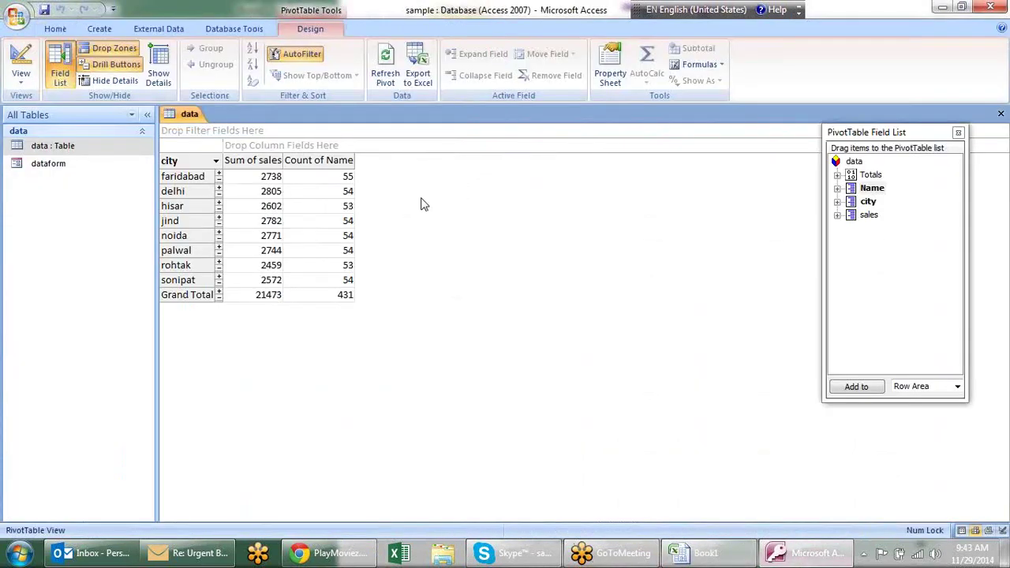
Step: Open the dataform form and the data table from the navigation pane
{"action": "left_click", "coordinate": [66, 170]}
{"action": "double_click", "coordinate": [66, 172]}
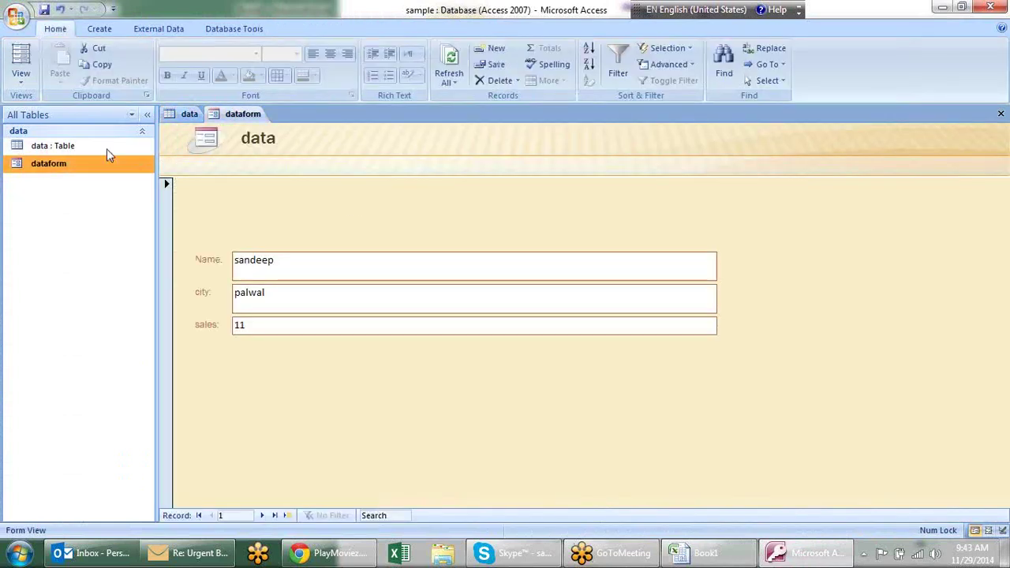
{"action": "left_click", "coordinate": [75, 144]}
{"action": "double_click", "coordinate": [74, 146]}
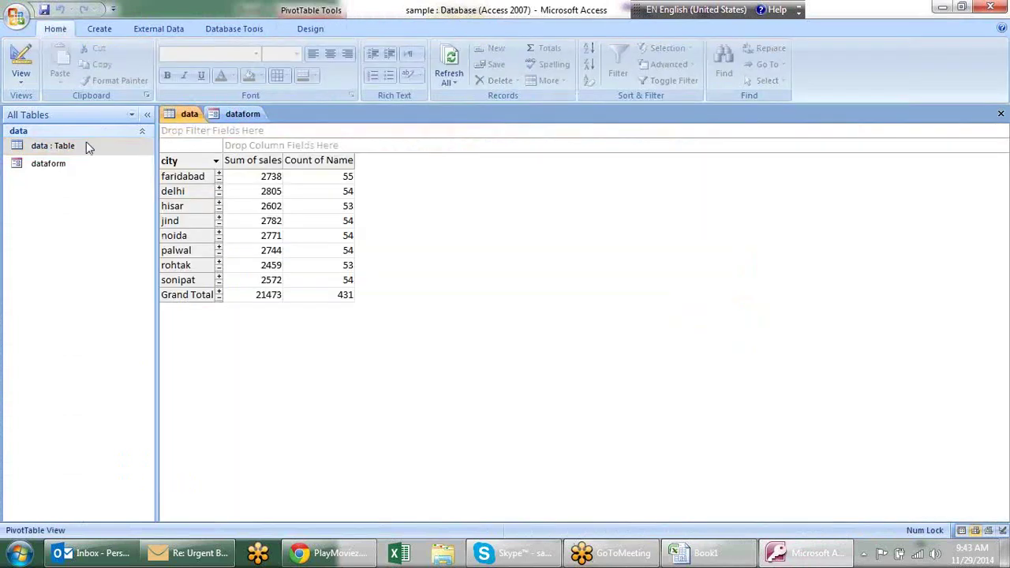
Step: Close the data pivot table, saving its layout, and reopen data as a datasheet
{"action": "right_click", "coordinate": [191, 117]}
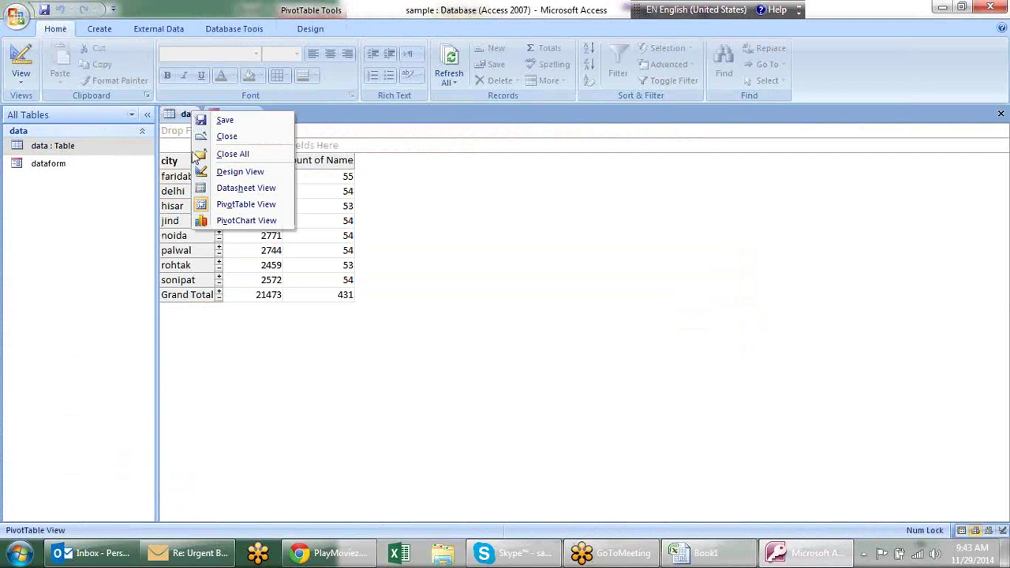
{"action": "left_click", "coordinate": [226, 137]}
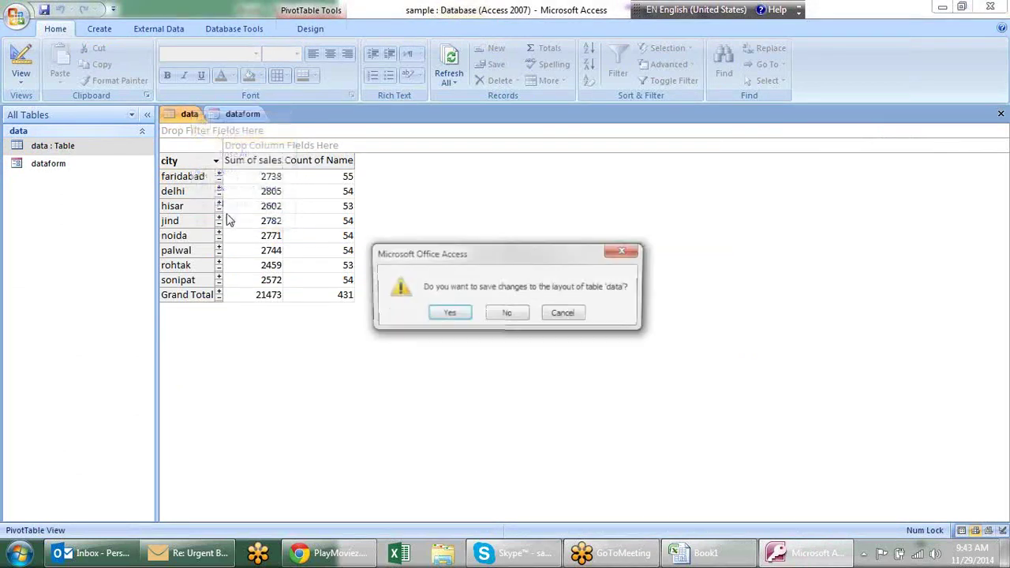
{"action": "left_click", "coordinate": [448, 314]}
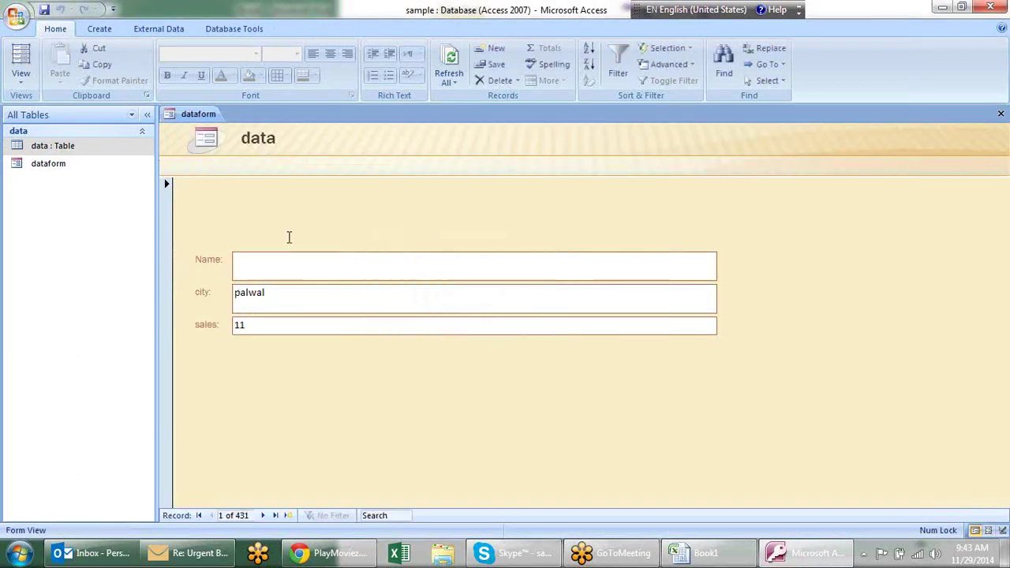
{"action": "right_click", "coordinate": [85, 147]}
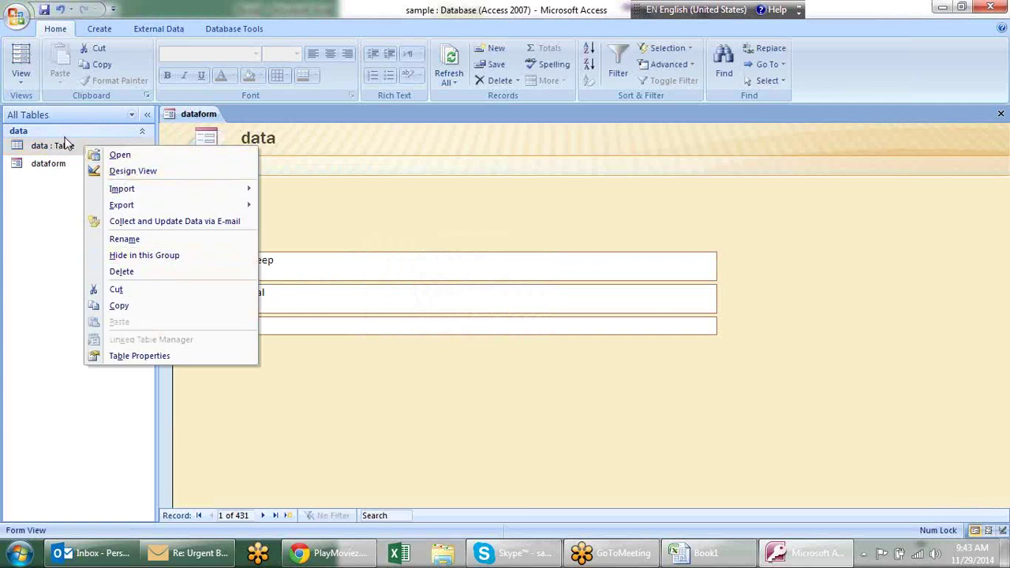
{"action": "left_click", "coordinate": [115, 155]}
Step: Show the data table in PivotTable View with sales and name counts per city
{"action": "right_click", "coordinate": [211, 119]}
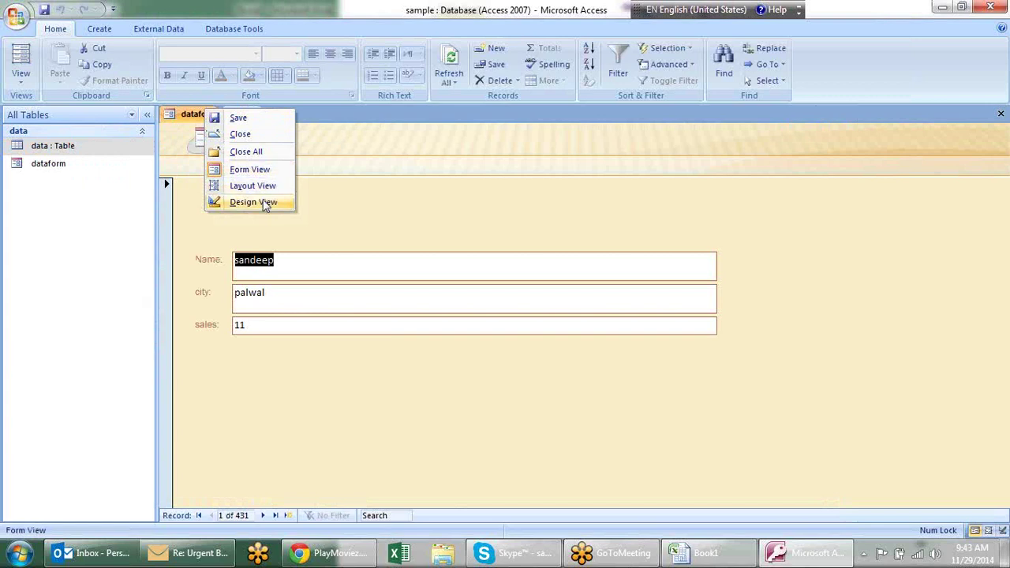
{"action": "left_click", "coordinate": [209, 99]}
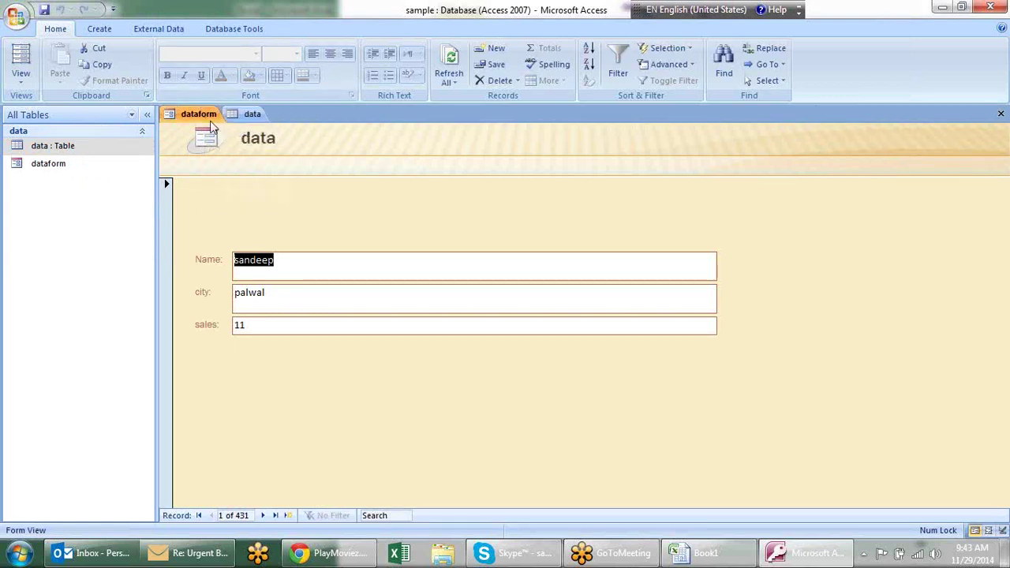
{"action": "left_click", "coordinate": [242, 113]}
{"action": "right_click", "coordinate": [242, 113]}
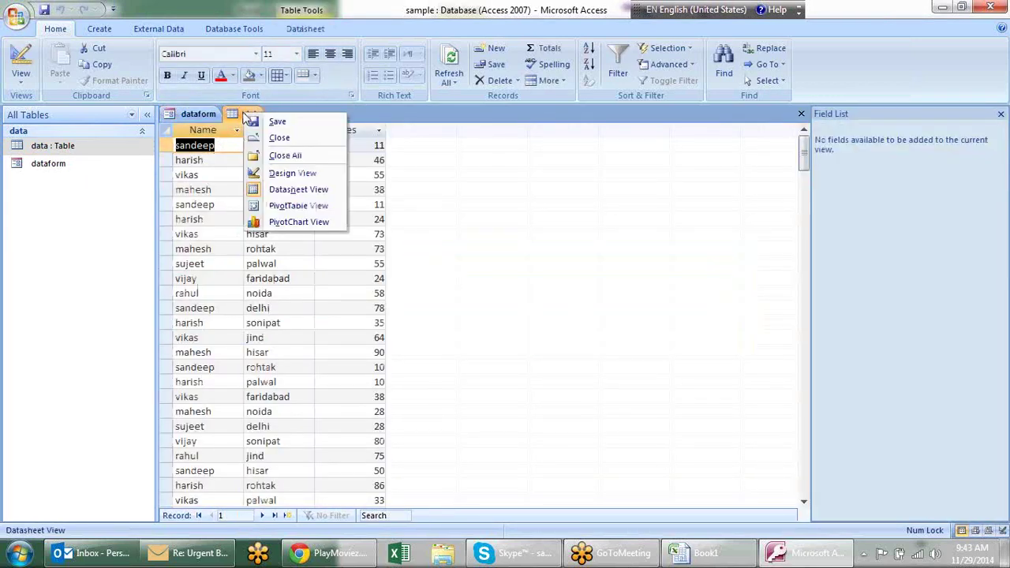
{"action": "left_click", "coordinate": [308, 209]}
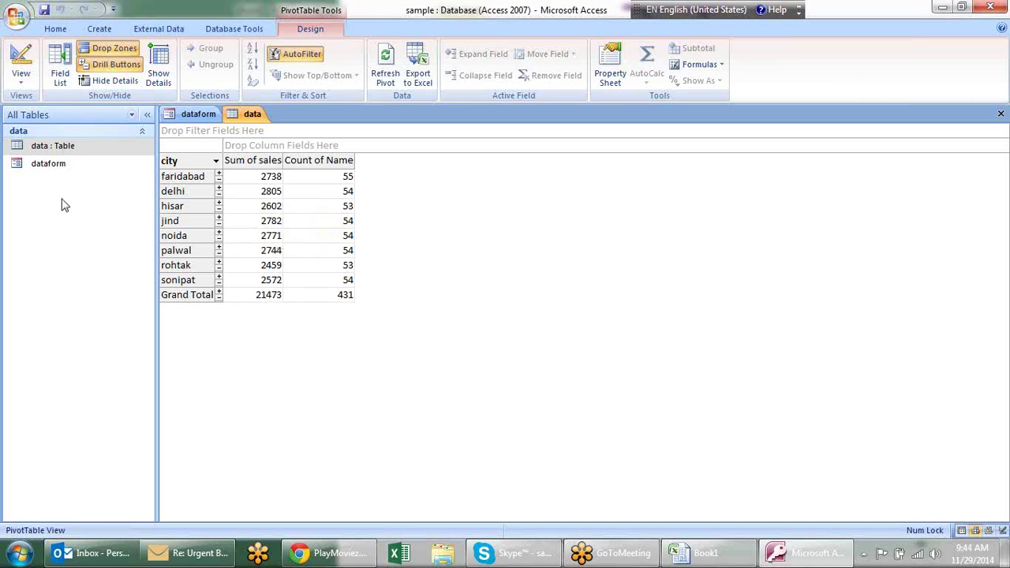
Step: Browse the navigation pane objects and open tabs, ending on the dataform form
{"action": "left_click", "coordinate": [91, 165]}
{"action": "left_click", "coordinate": [112, 151]}
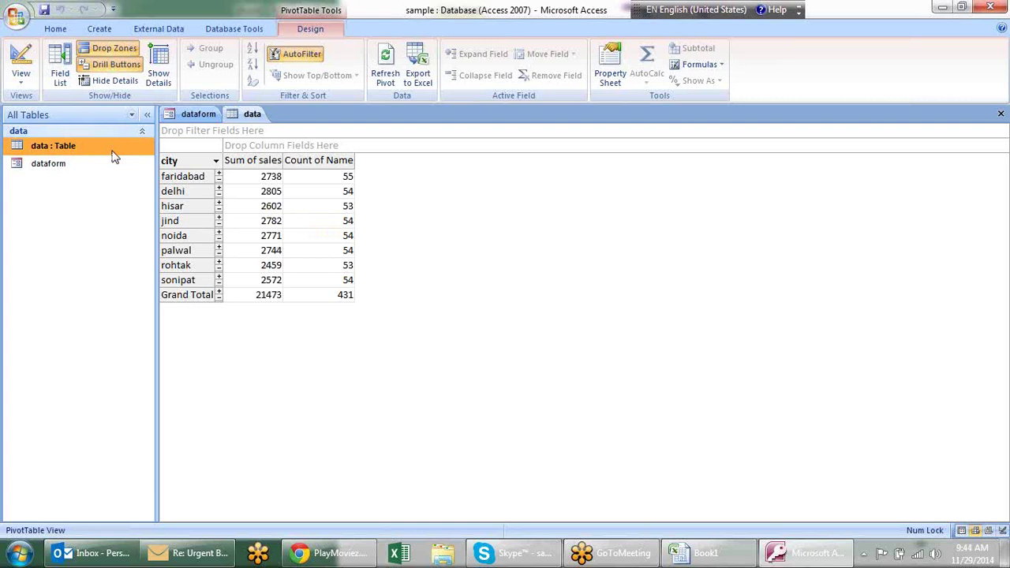
{"action": "left_click", "coordinate": [112, 162]}
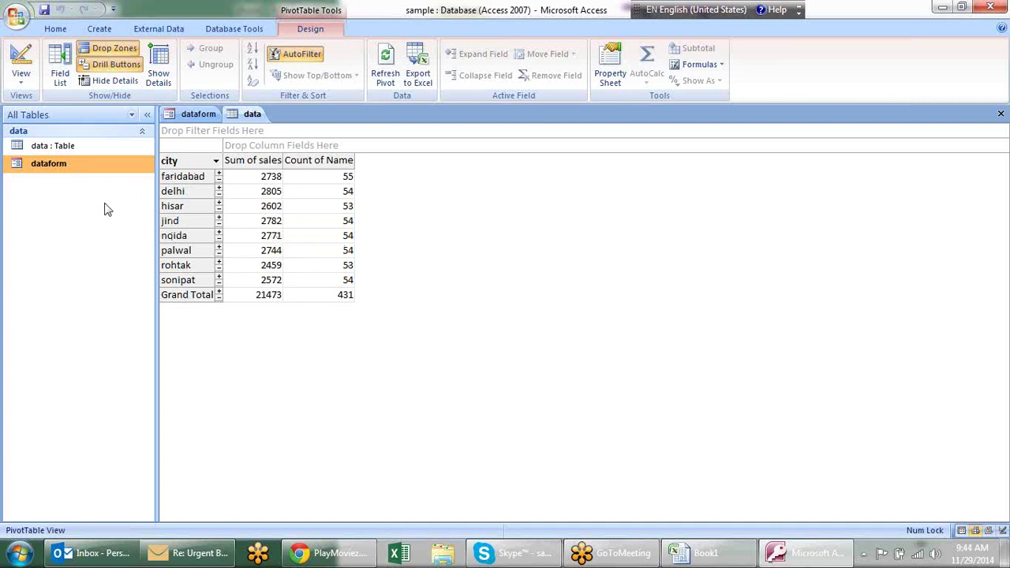
{"action": "mouse_move", "coordinate": [187, 294]}
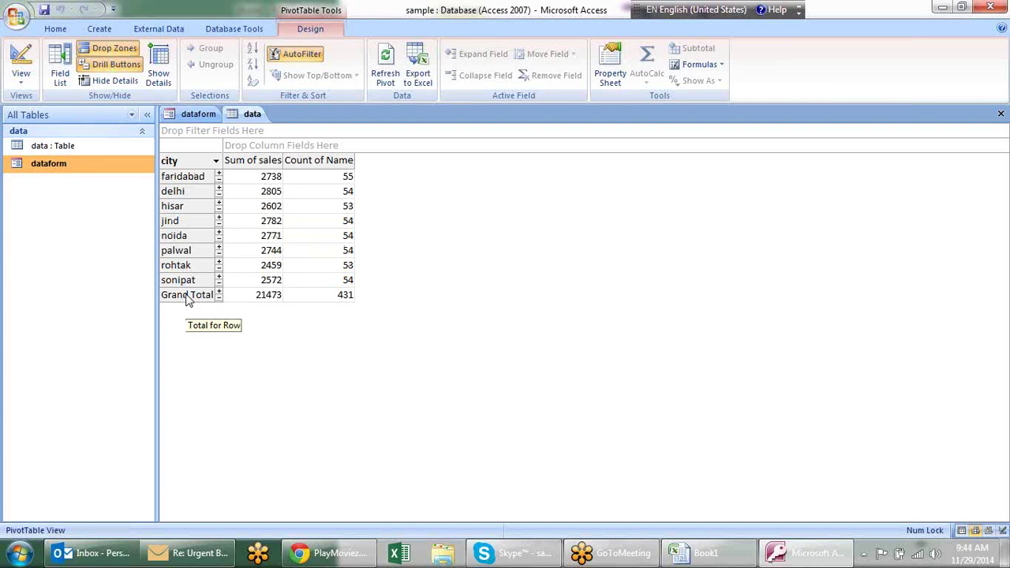
{"action": "left_click", "coordinate": [57, 30]}
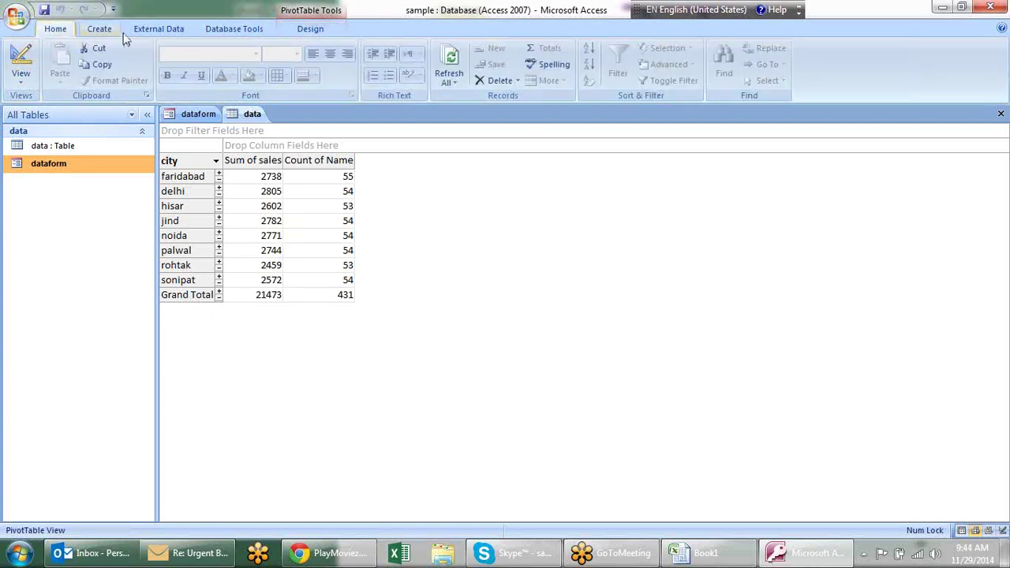
{"action": "left_click", "coordinate": [465, 259]}
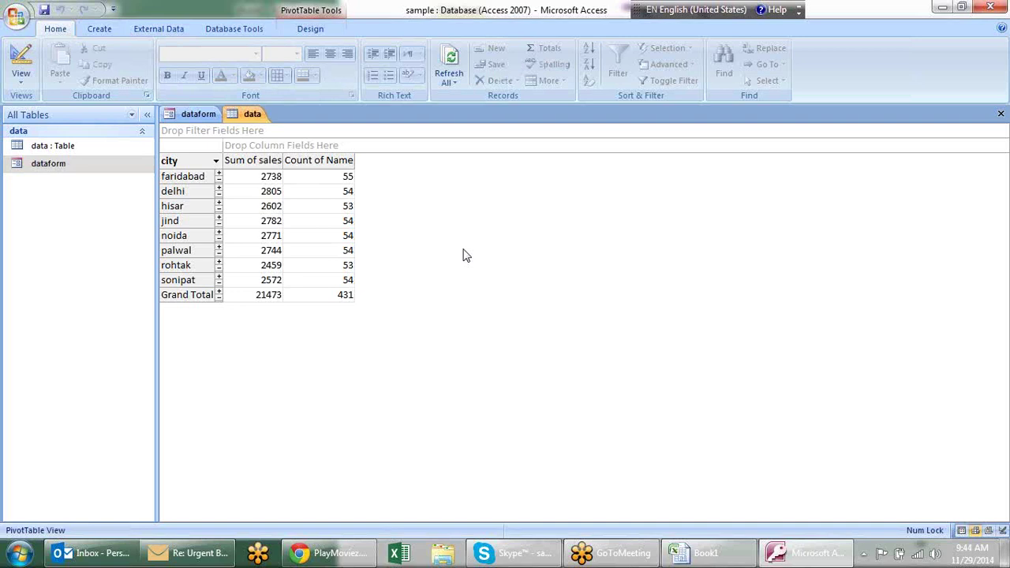
{"action": "left_click", "coordinate": [198, 113]}
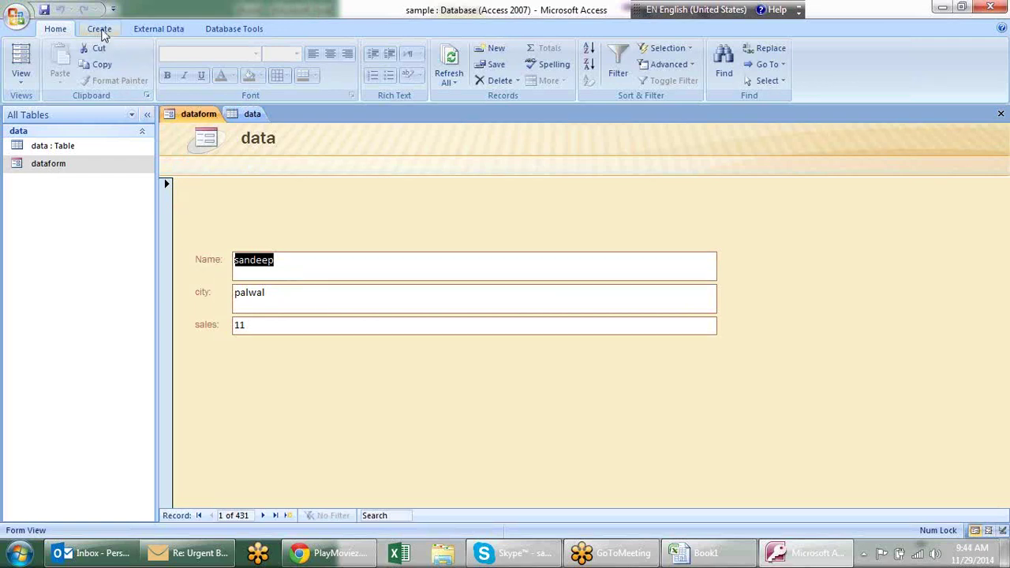
{"action": "left_click", "coordinate": [100, 29]}
Step: Close the dataform form tab and the data pivot table tab
{"action": "right_click", "coordinate": [196, 119]}
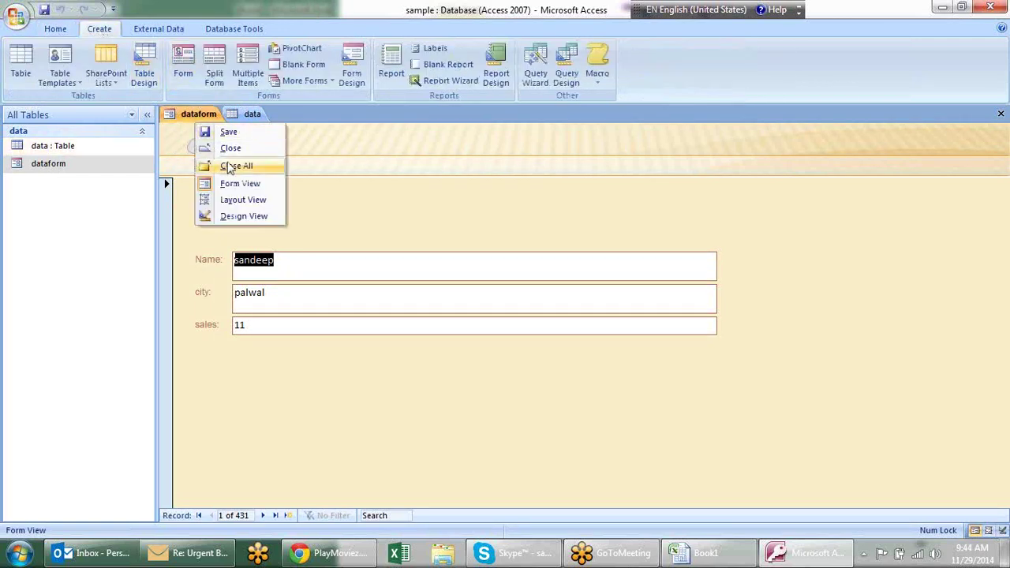
{"action": "left_click", "coordinate": [226, 149]}
{"action": "right_click", "coordinate": [197, 118]}
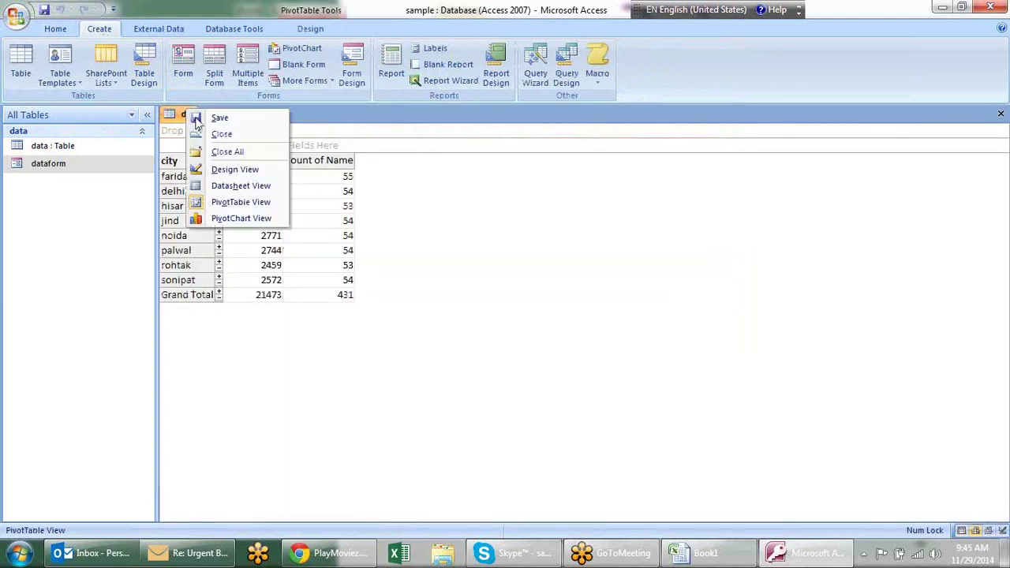
{"action": "left_click", "coordinate": [222, 134]}
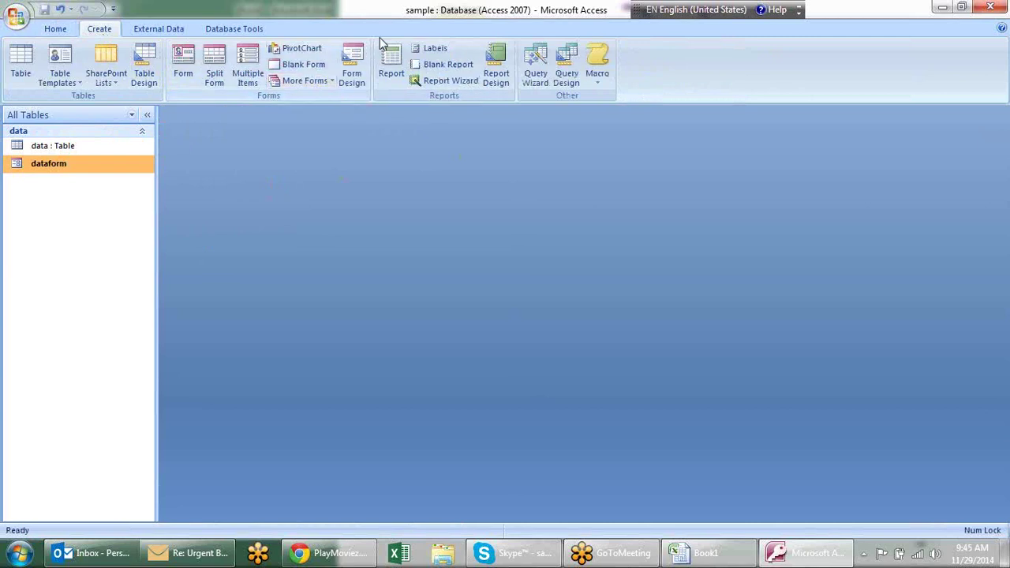
Step: Build a detail query named data Query with the Name and sales fields using the Simple Query Wizard
{"action": "left_click", "coordinate": [534, 78]}
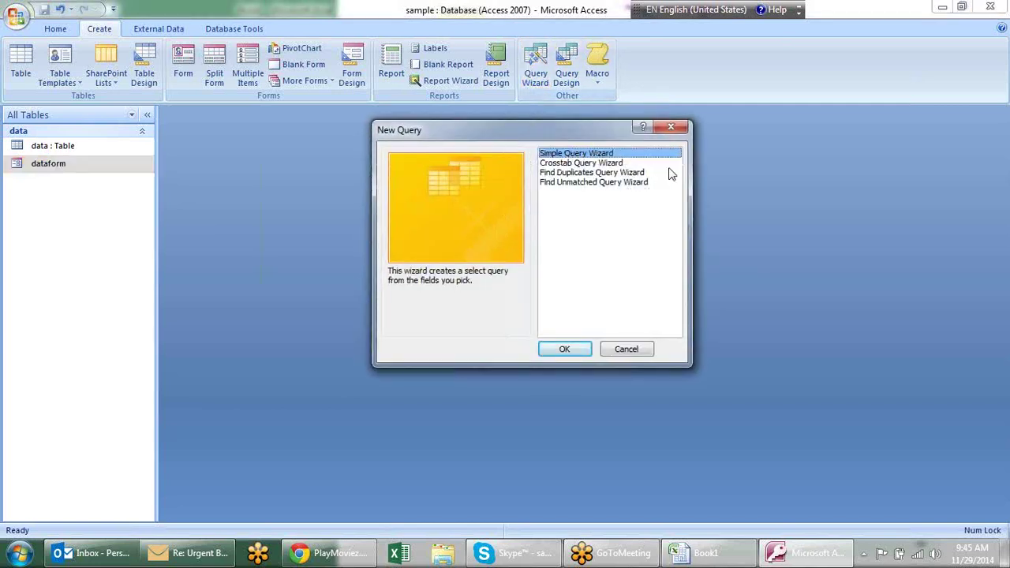
{"action": "left_click", "coordinate": [563, 347]}
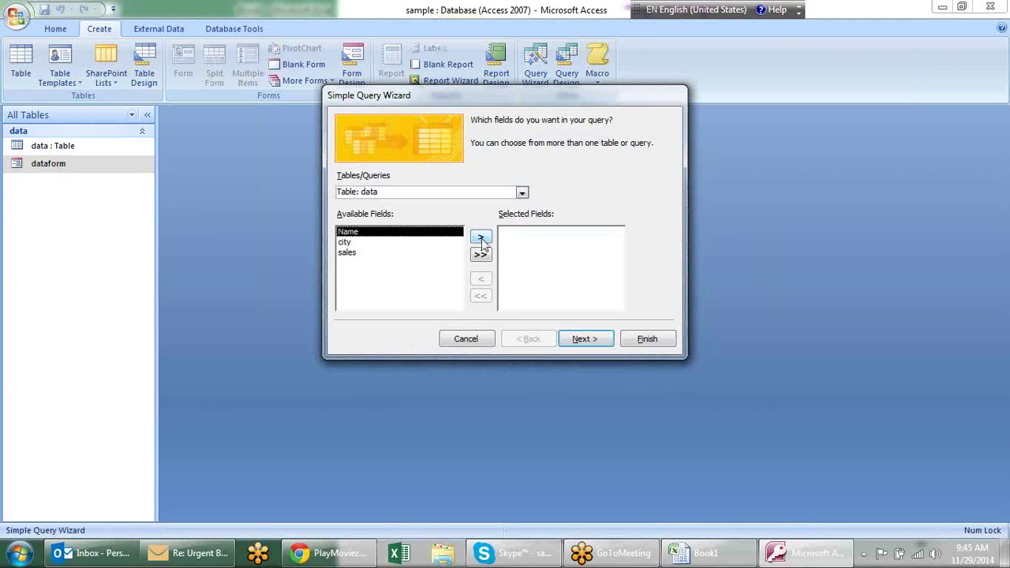
{"action": "left_click", "coordinate": [481, 240]}
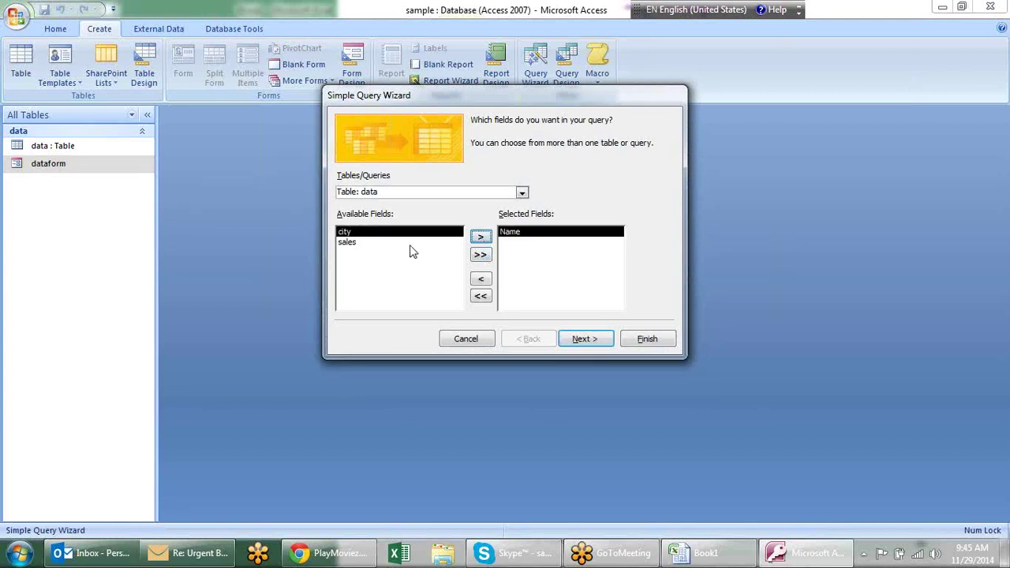
{"action": "left_click", "coordinate": [404, 244]}
{"action": "left_click", "coordinate": [482, 237]}
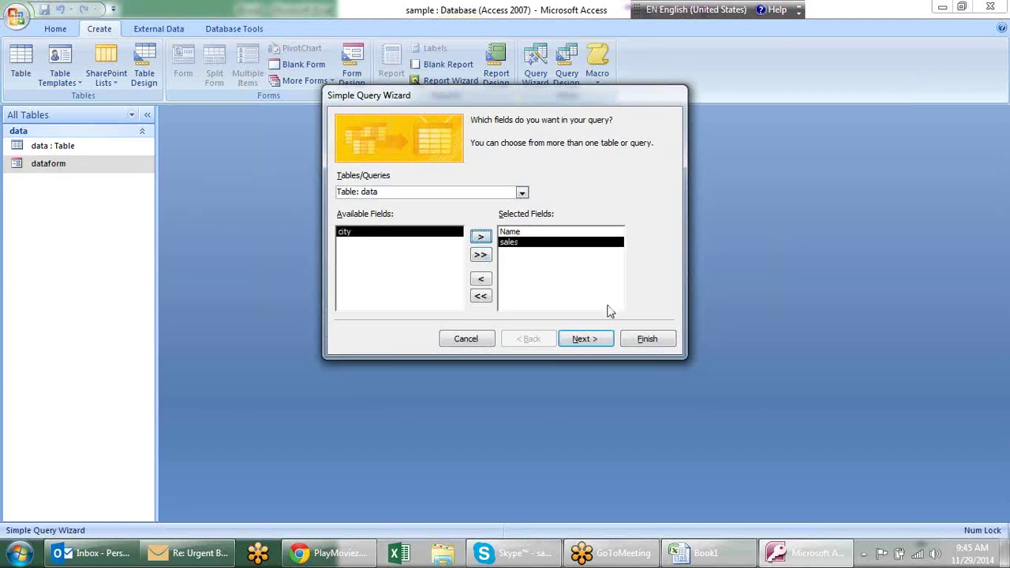
{"action": "left_click", "coordinate": [584, 339]}
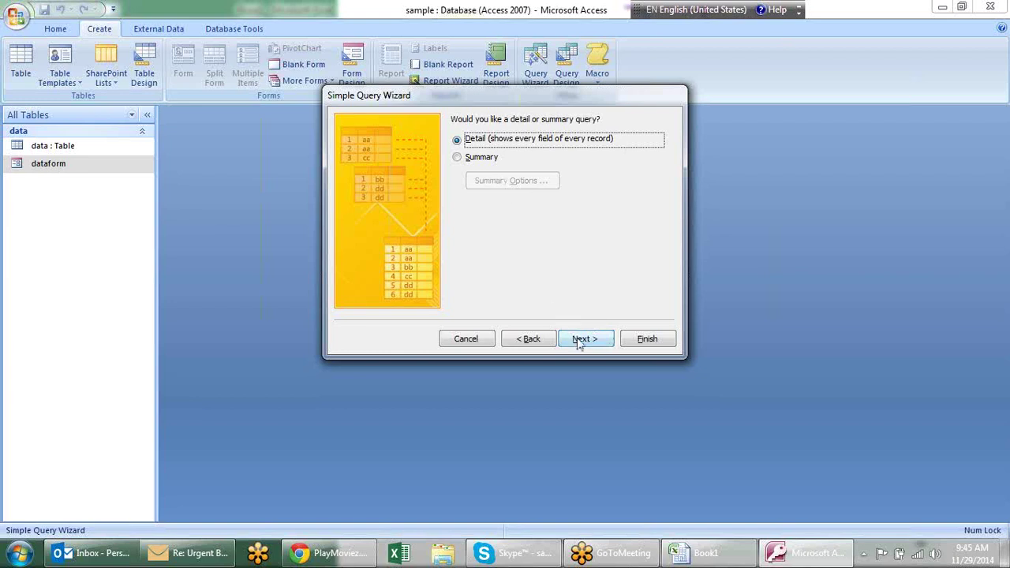
{"action": "left_click", "coordinate": [578, 341]}
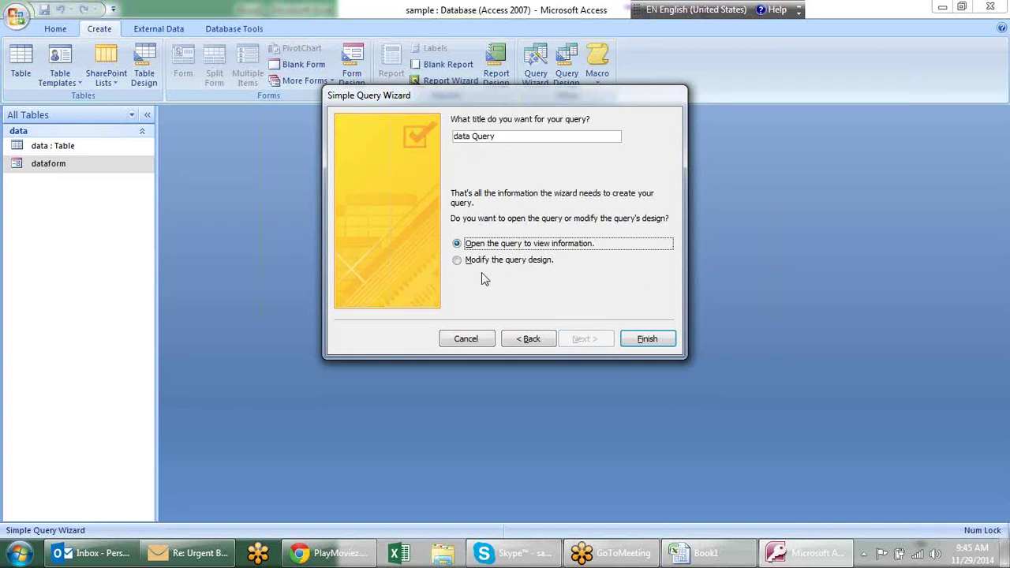
{"action": "left_click", "coordinate": [632, 340]}
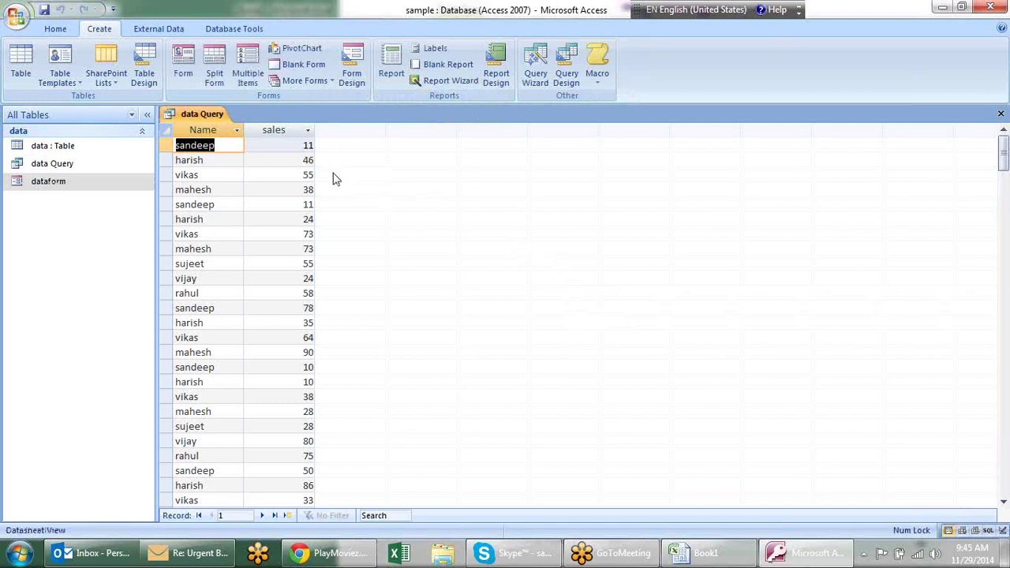
Step: Review sales values in the data Query results, then close the results
{"action": "left_click", "coordinate": [274, 175]}
{"action": "left_click", "coordinate": [306, 205]}
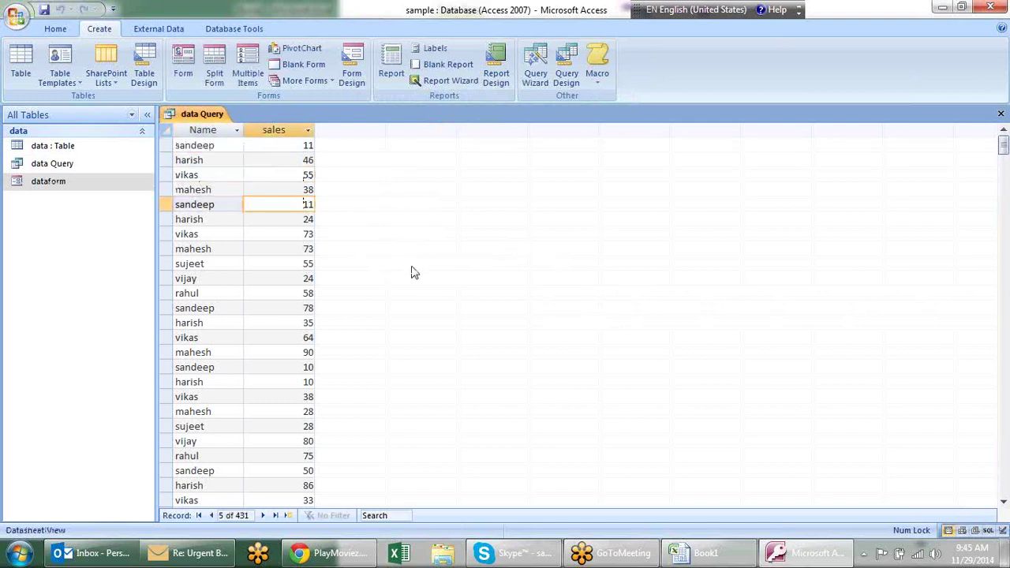
{"action": "right_click", "coordinate": [218, 115]}
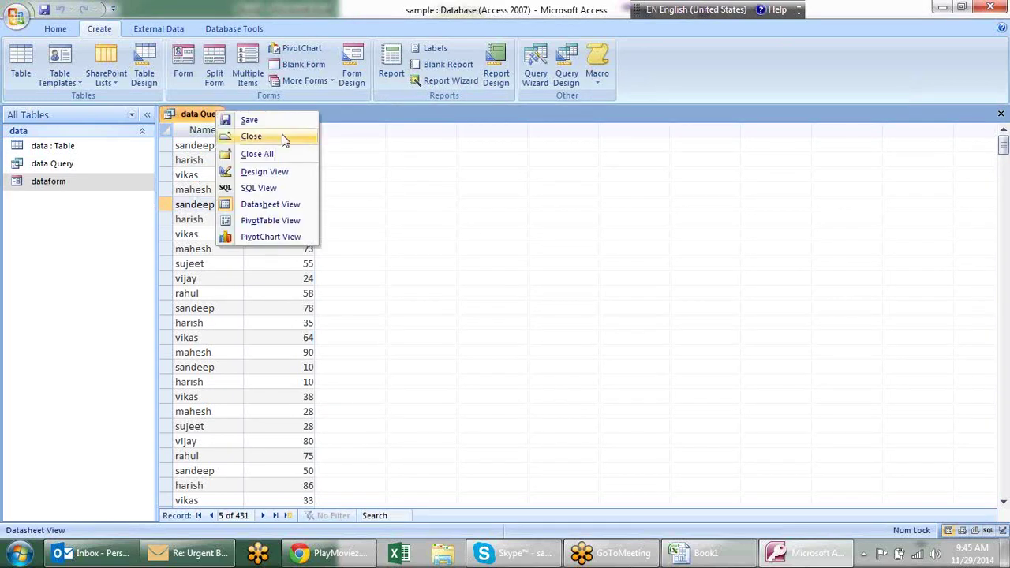
{"action": "left_click", "coordinate": [284, 139]}
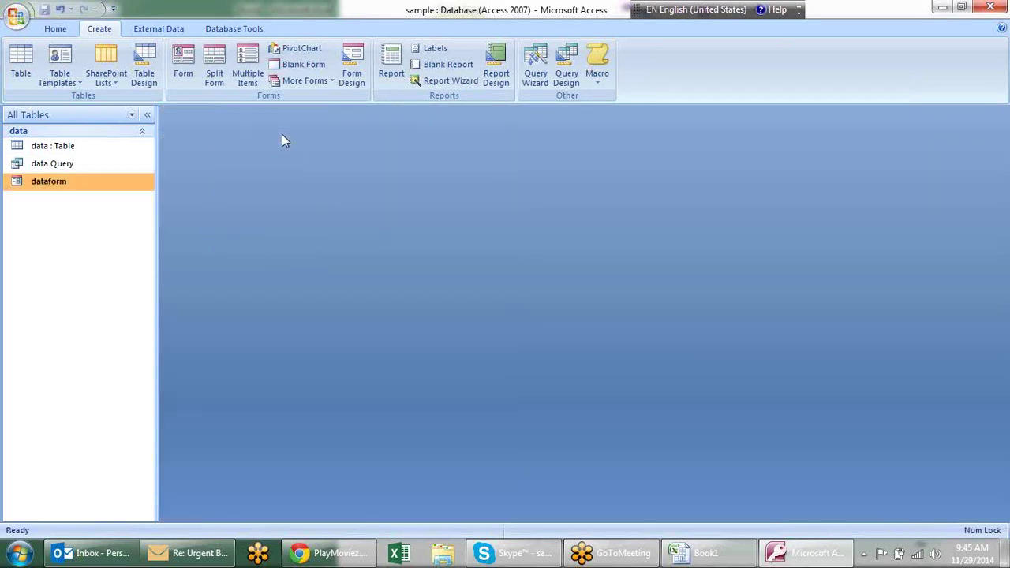
Step: Open data Query in Design View from the navigation pane
{"action": "left_click", "coordinate": [61, 162]}
{"action": "right_click", "coordinate": [79, 163]}
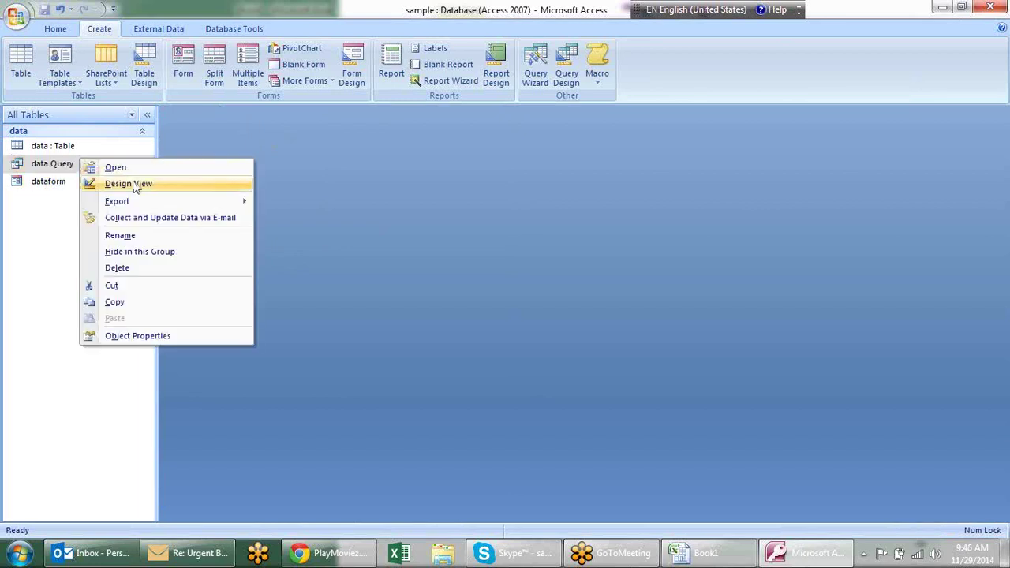
{"action": "left_click", "coordinate": [93, 182]}
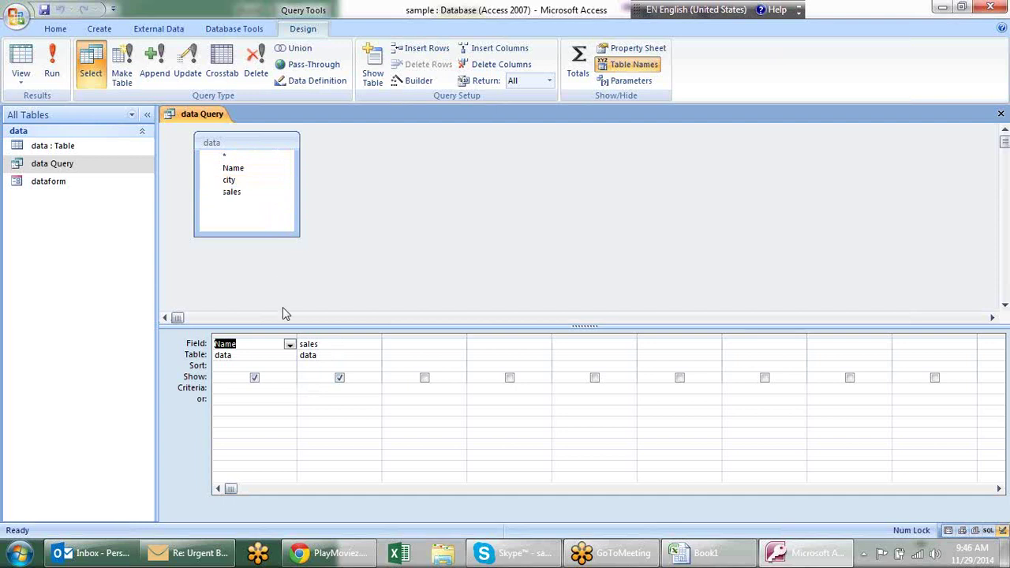
Step: Enter the criterion >50 under the sales field in the design grid
{"action": "left_click", "coordinate": [323, 389]}
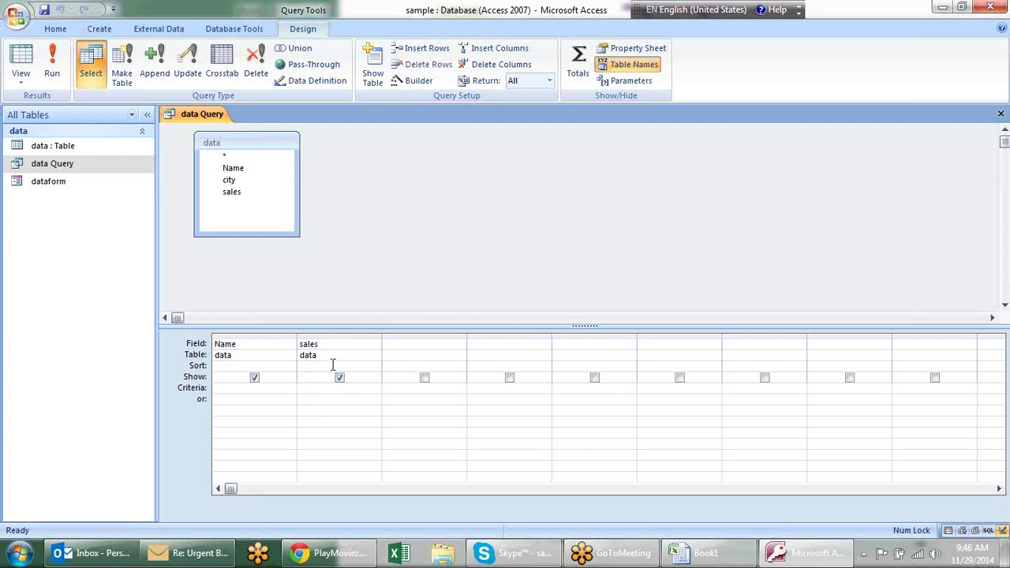
{"action": "left_click", "coordinate": [254, 346]}
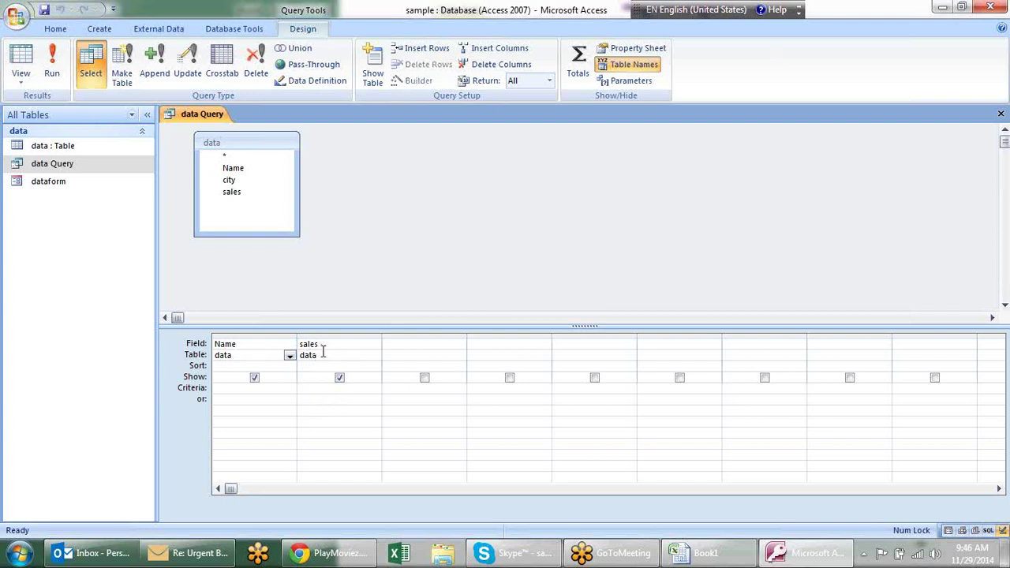
{"action": "left_click", "coordinate": [337, 346]}
{"action": "left_click", "coordinate": [332, 356]}
{"action": "left_click", "coordinate": [347, 387]}
{"action": "type", "text": ">50"}
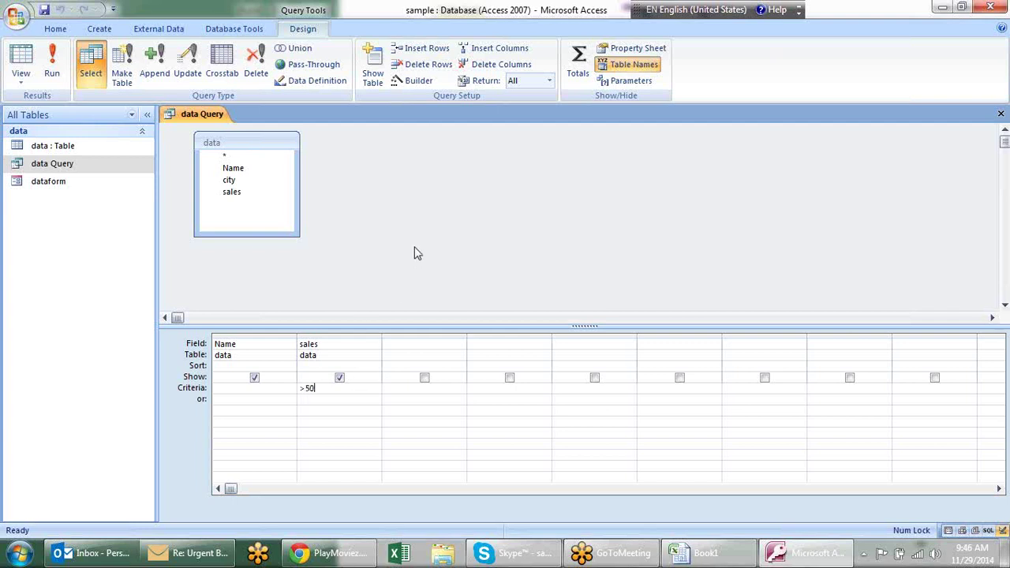
{"action": "left_click", "coordinate": [415, 253]}
Step: Close the data Query design
{"action": "right_click", "coordinate": [213, 112]}
{"action": "left_click", "coordinate": [241, 117]}
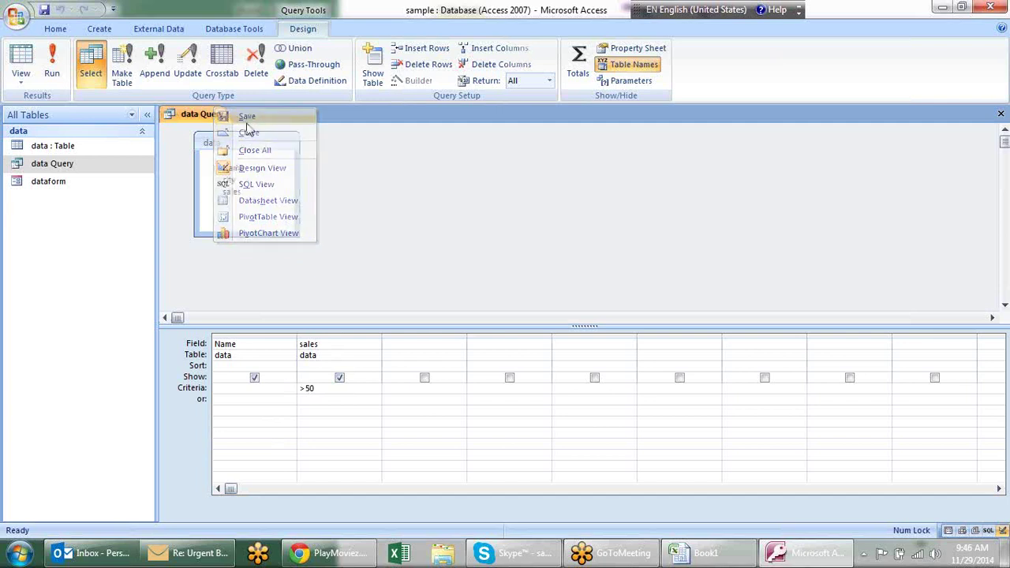
{"action": "right_click", "coordinate": [217, 125]}
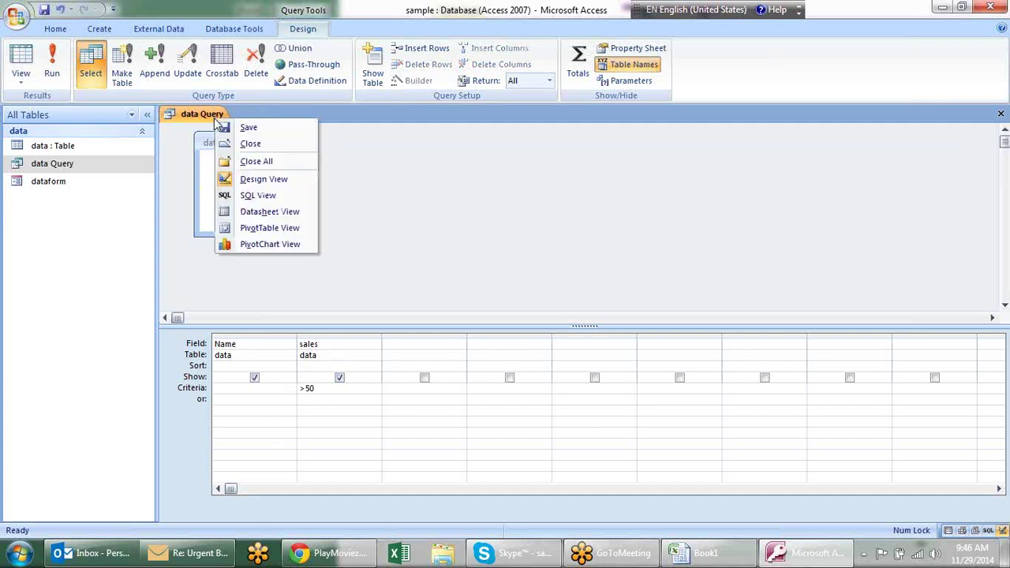
{"action": "left_click", "coordinate": [259, 144]}
Step: Open data Query's datasheet and check its 212 records all have sales above 50
{"action": "double_click", "coordinate": [64, 163]}
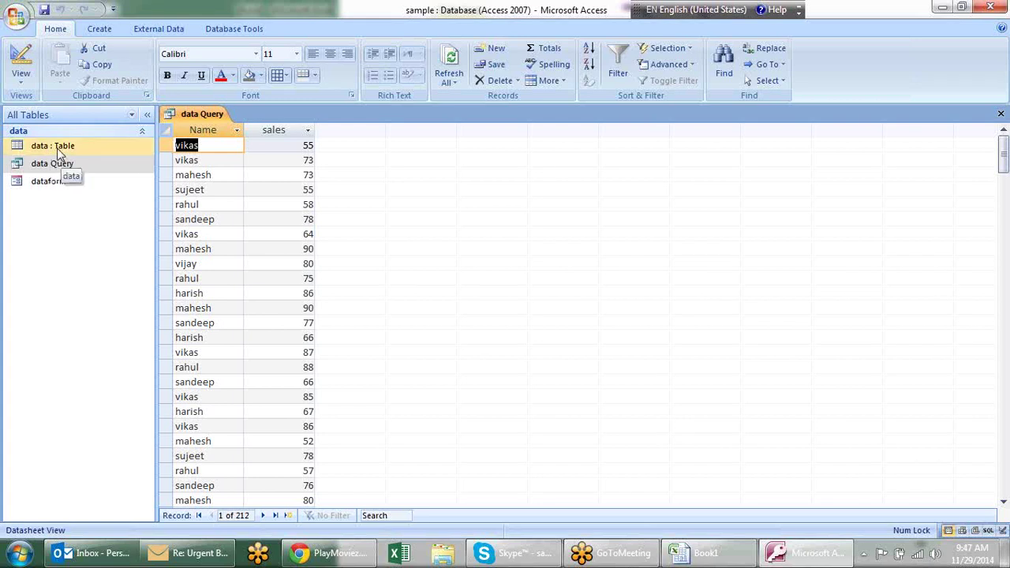
{"action": "left_click", "coordinate": [304, 217]}
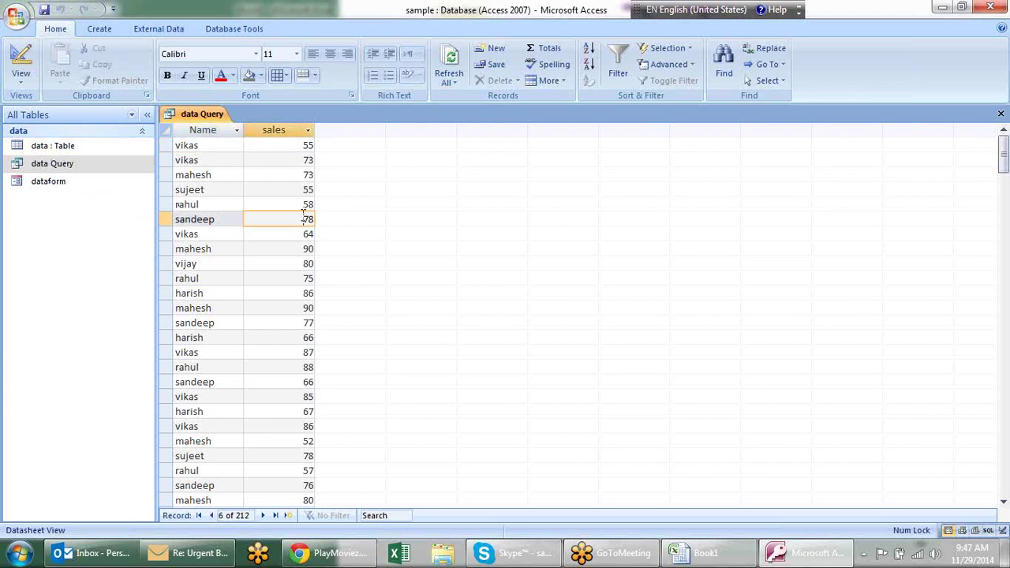
{"action": "left_click", "coordinate": [70, 146]}
{"action": "left_click", "coordinate": [72, 166]}
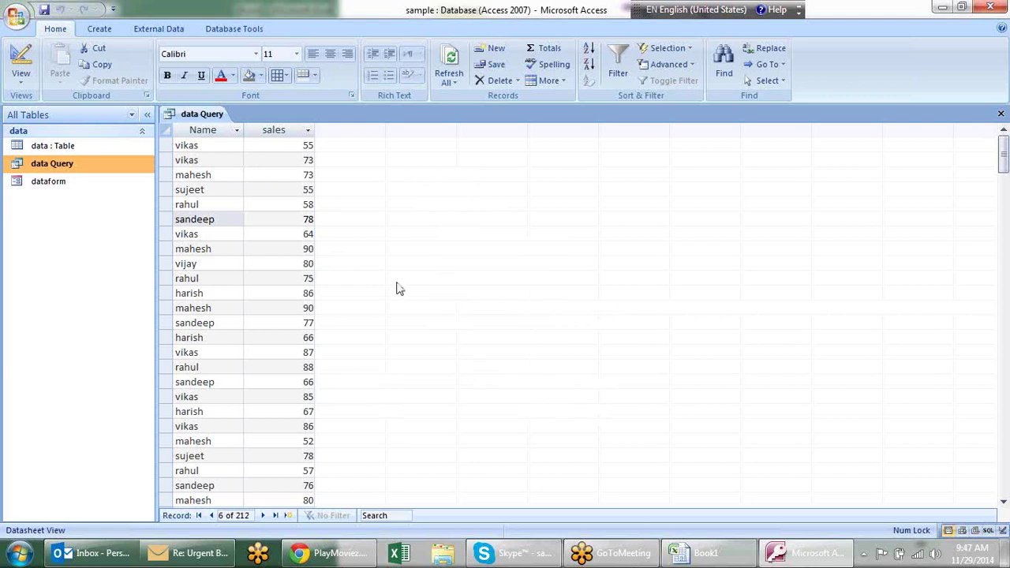
Step: Open data Query in Design View and set the sales column to sort Descending
{"action": "right_click", "coordinate": [95, 164]}
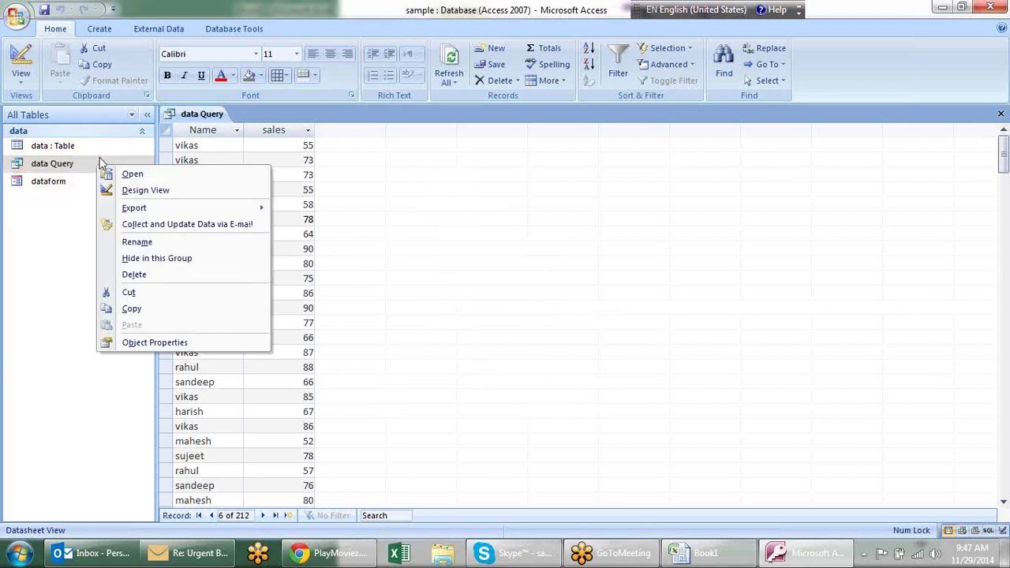
{"action": "left_click", "coordinate": [138, 196]}
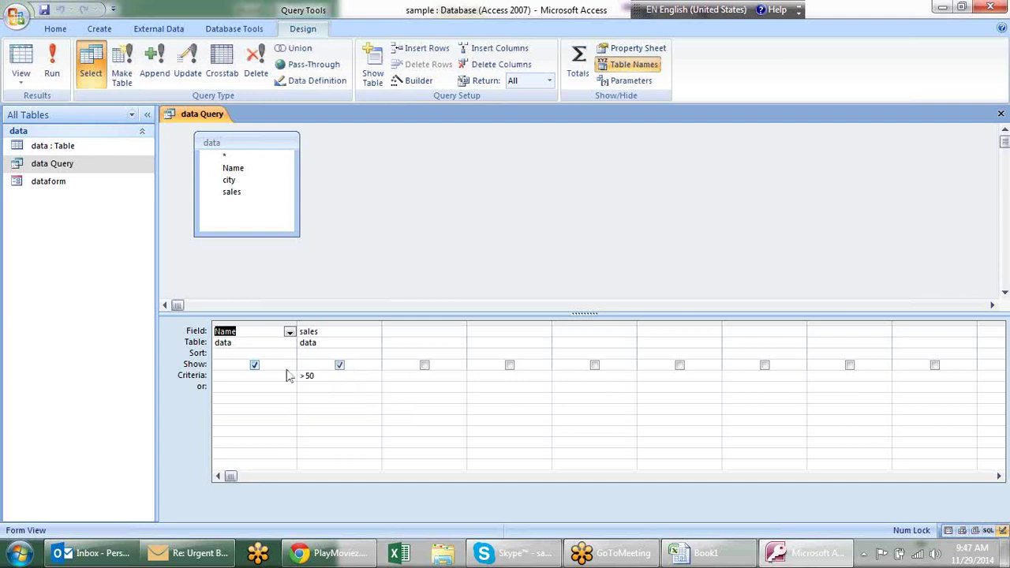
{"action": "left_click", "coordinate": [276, 352]}
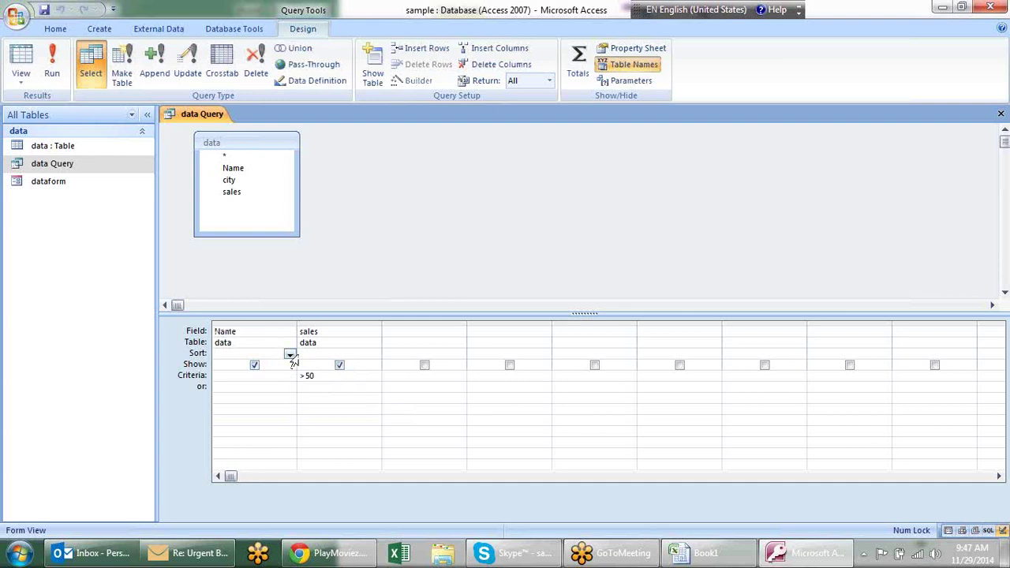
{"action": "left_click", "coordinate": [291, 355]}
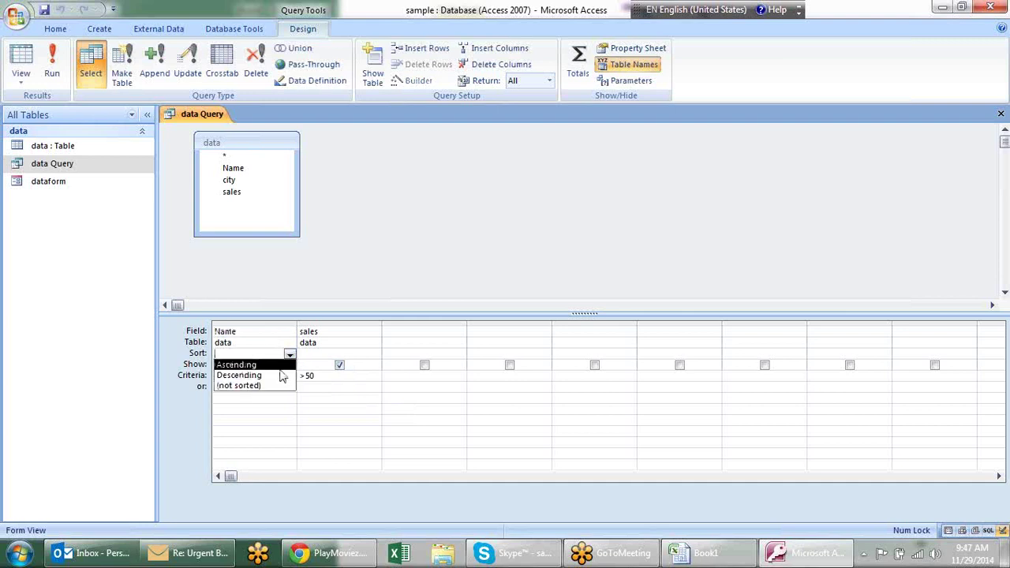
{"action": "left_click", "coordinate": [339, 353]}
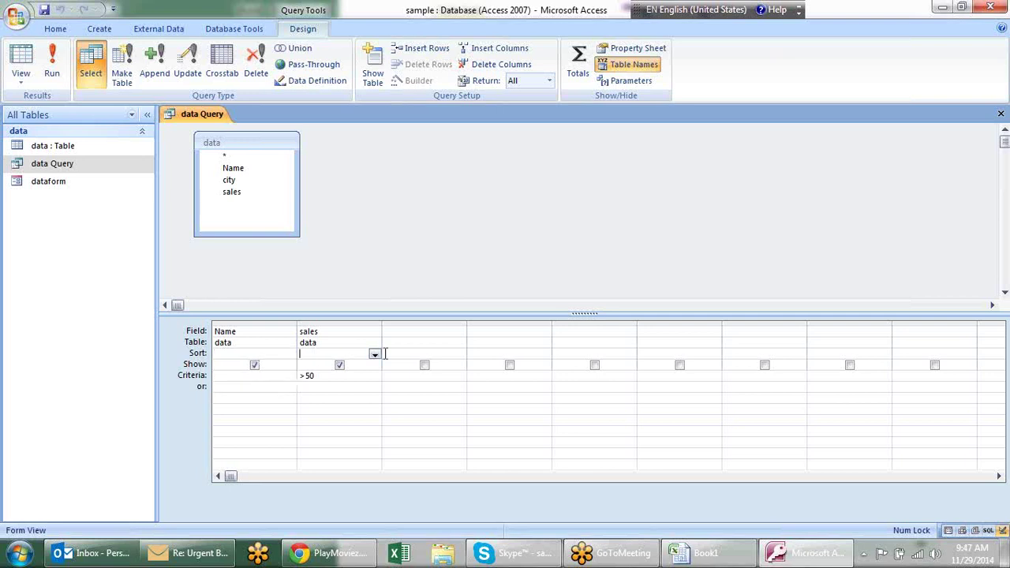
{"action": "left_click", "coordinate": [374, 354]}
{"action": "left_click", "coordinate": [362, 375]}
Step: Close the data Query design
{"action": "right_click", "coordinate": [221, 115]}
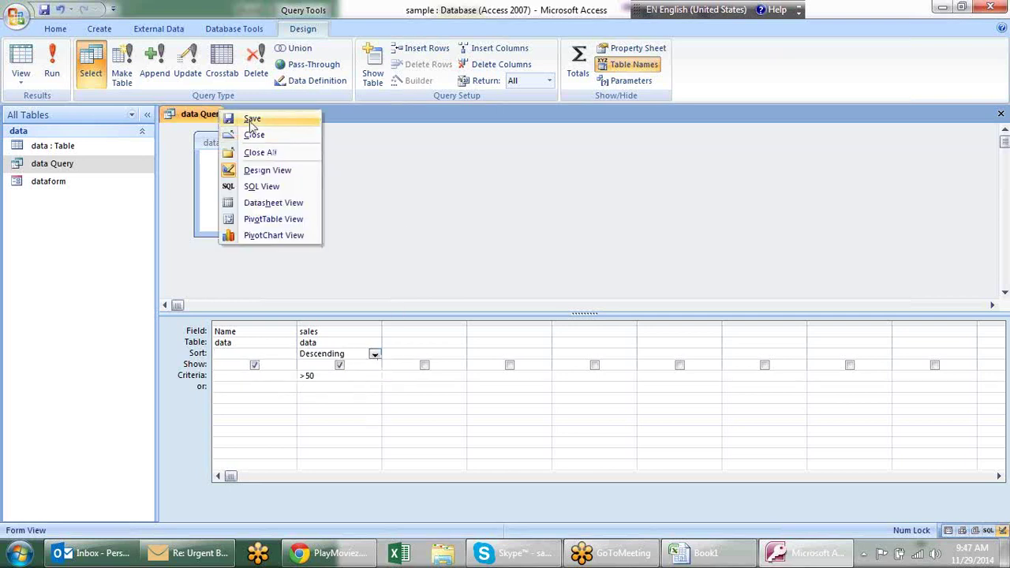
{"action": "right_click", "coordinate": [221, 115]}
{"action": "left_click", "coordinate": [251, 139]}
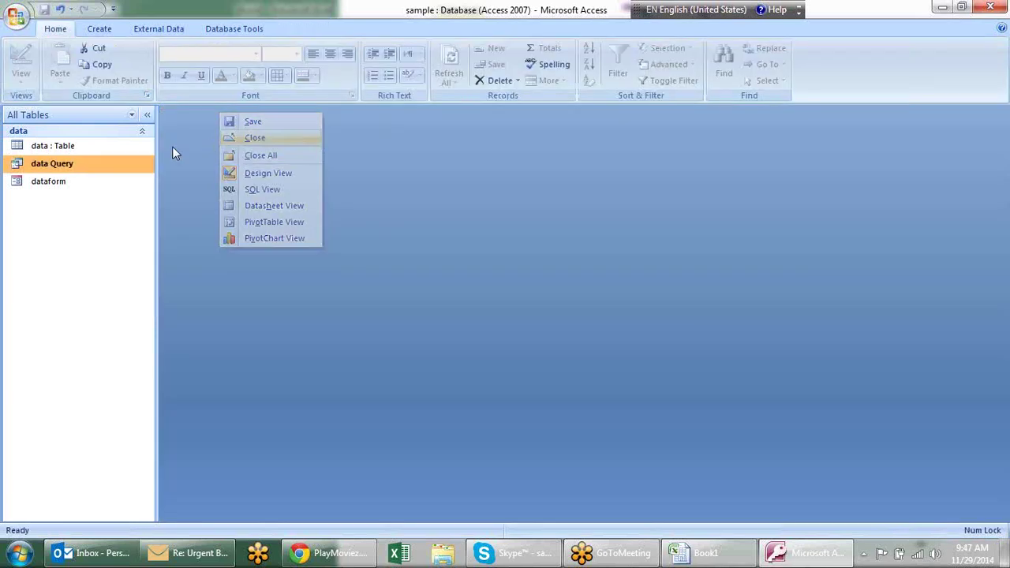
{"action": "double_click", "coordinate": [97, 165]}
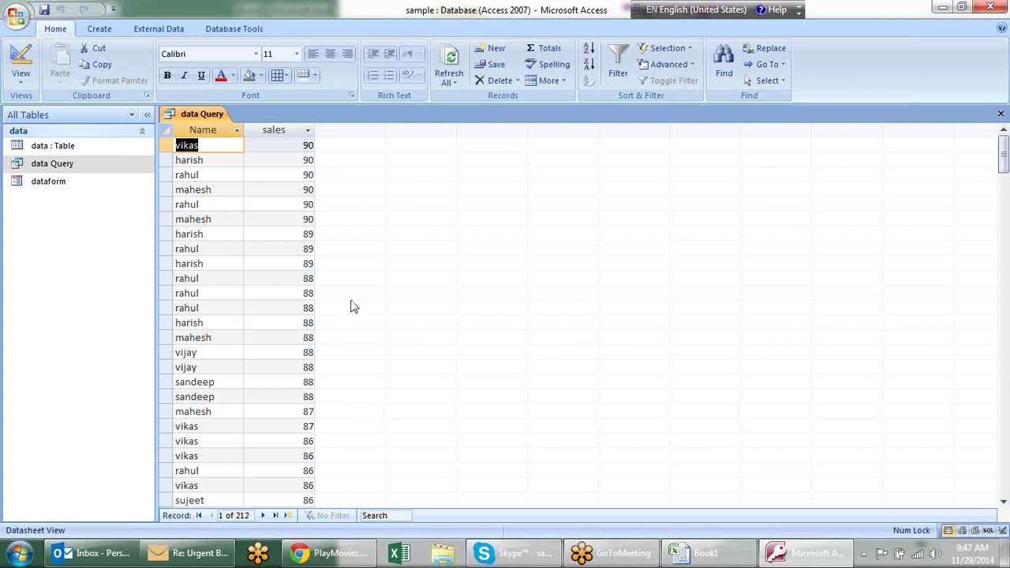
{"action": "scroll", "coordinate": [355, 305], "scroll_direction": "down", "scroll_amount": 5}
{"action": "scroll", "coordinate": [355, 306], "scroll_direction": "down", "scroll_amount": 5}
{"action": "scroll", "coordinate": [355, 305], "scroll_direction": "down", "scroll_amount": 5}
{"action": "scroll", "coordinate": [354, 305], "scroll_direction": "down", "scroll_amount": 5}
{"action": "scroll", "coordinate": [354, 305], "scroll_direction": "down", "scroll_amount": 5}
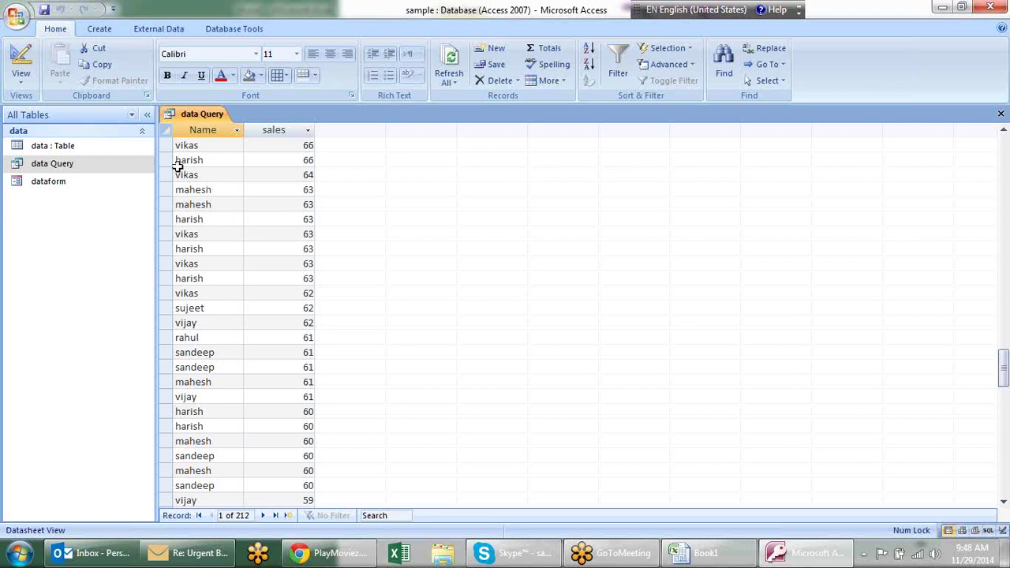
{"action": "right_click", "coordinate": [190, 110]}
{"action": "left_click", "coordinate": [227, 133]}
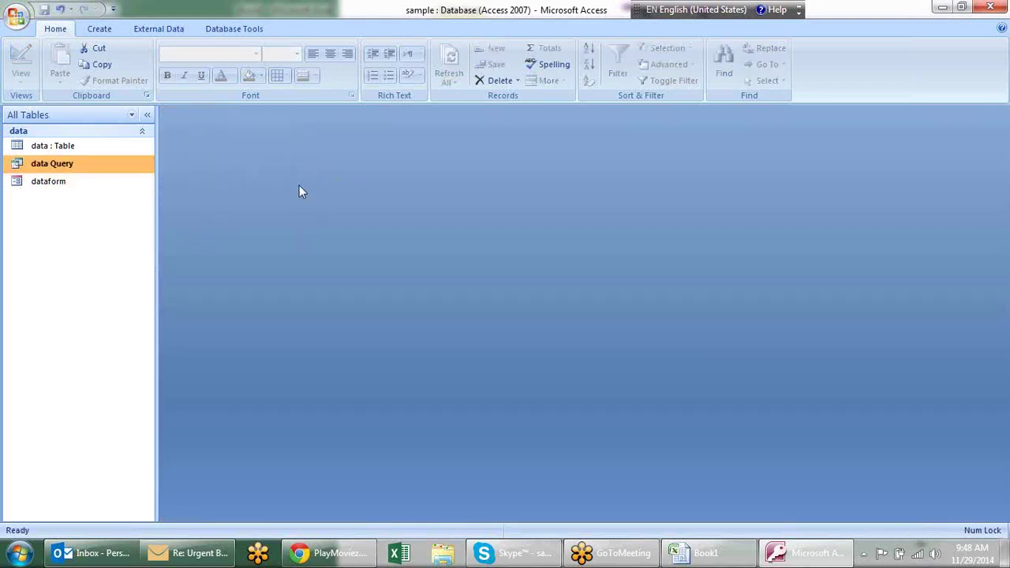
Step: Reopen data Query's datasheet and browse the records, now led by sales of 90
{"action": "left_click", "coordinate": [100, 28]}
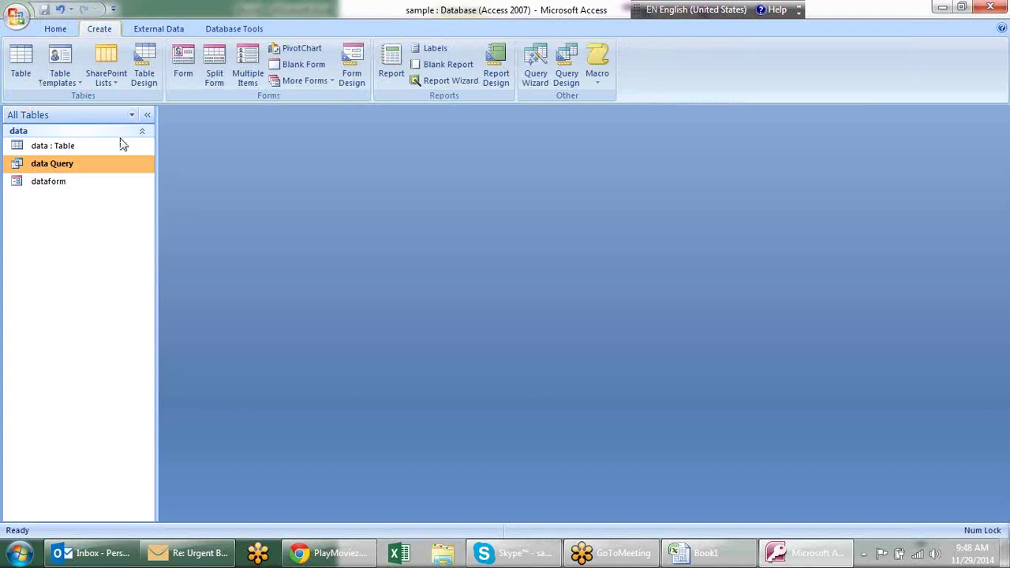
{"action": "double_click", "coordinate": [101, 172]}
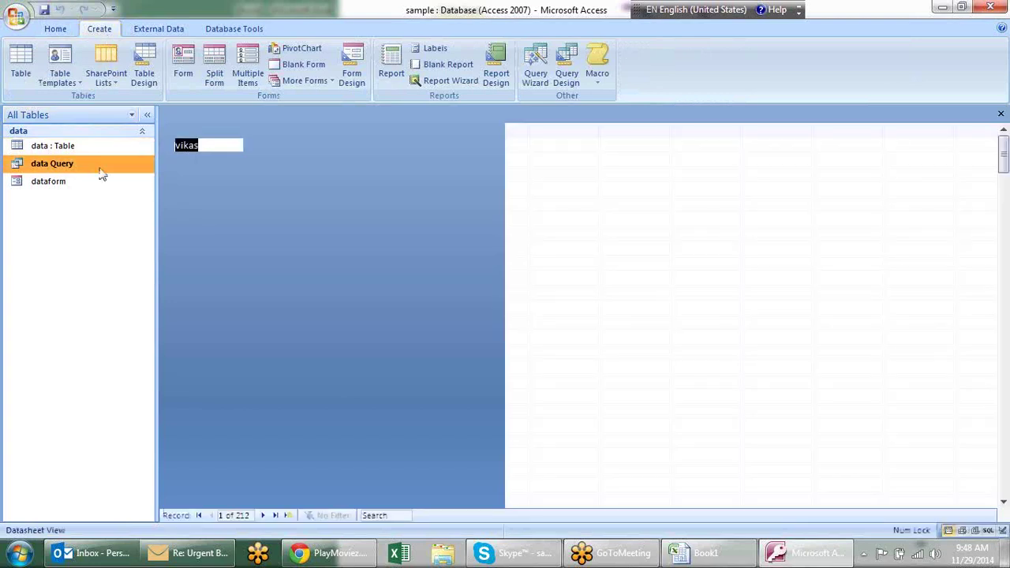
{"action": "left_click", "coordinate": [161, 32]}
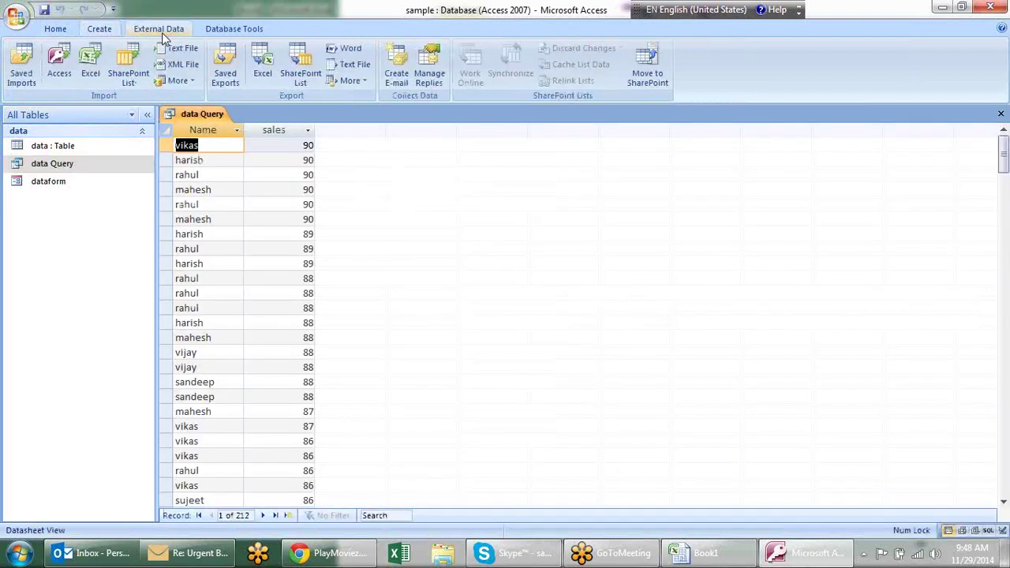
{"action": "left_click", "coordinate": [95, 30]}
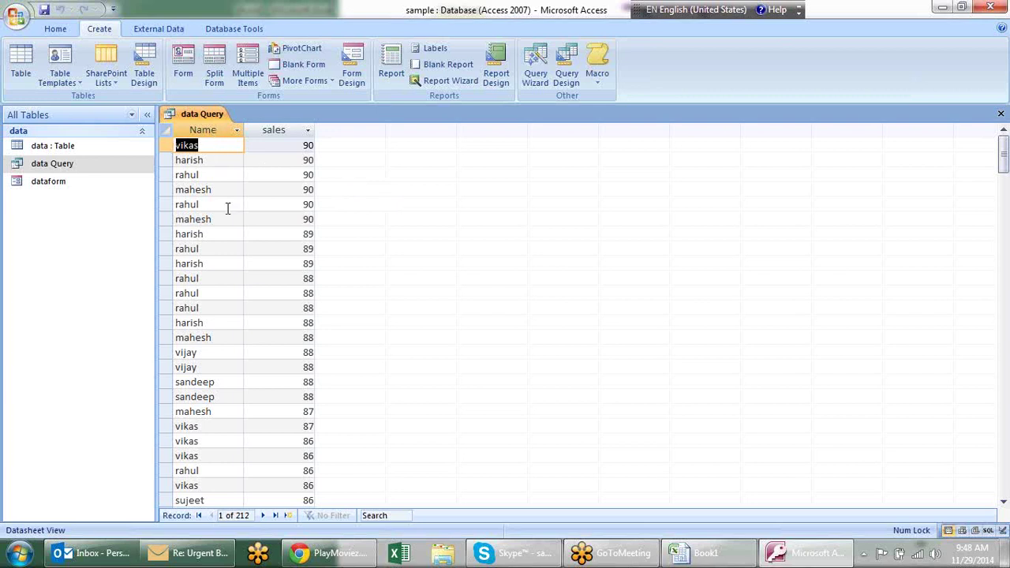
{"action": "left_click", "coordinate": [219, 175]}
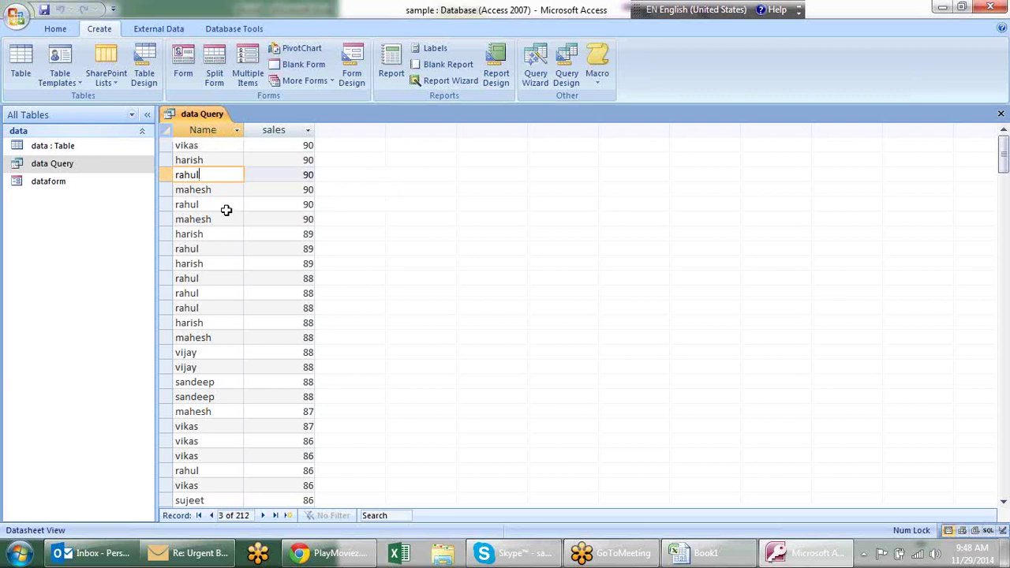
{"action": "left_click", "coordinate": [226, 207]}
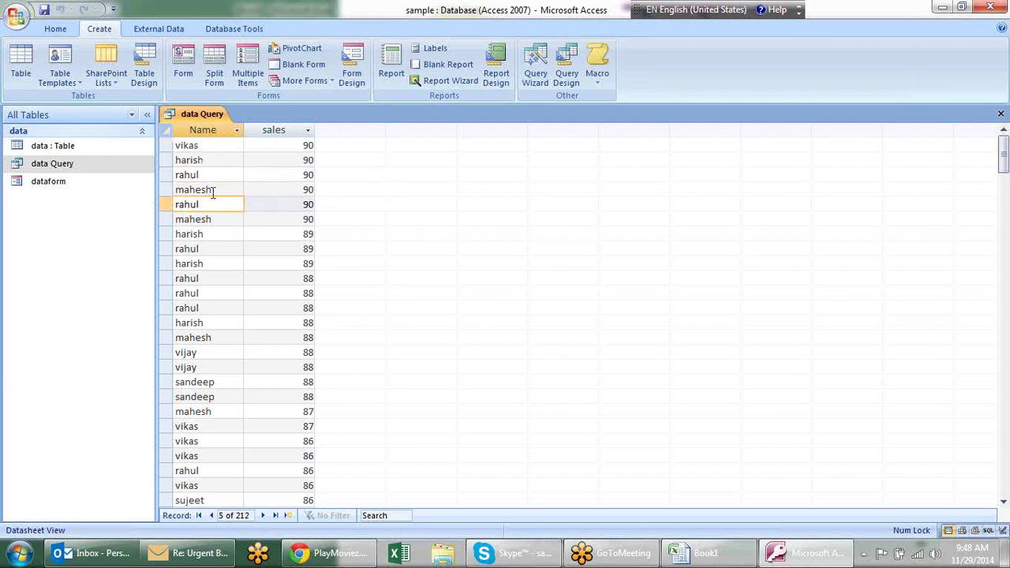
{"action": "left_click", "coordinate": [213, 193]}
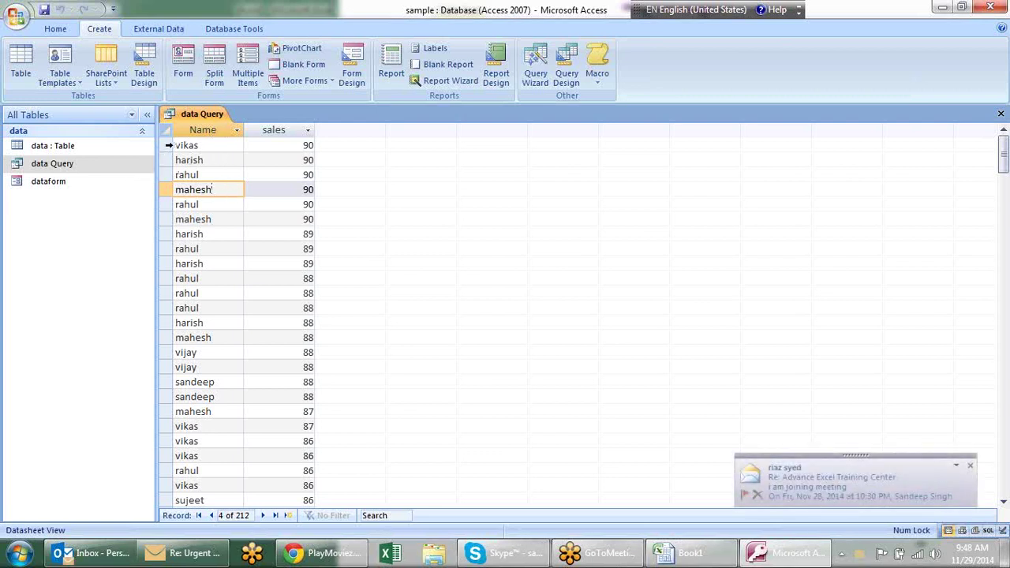
{"action": "right_click", "coordinate": [198, 120]}
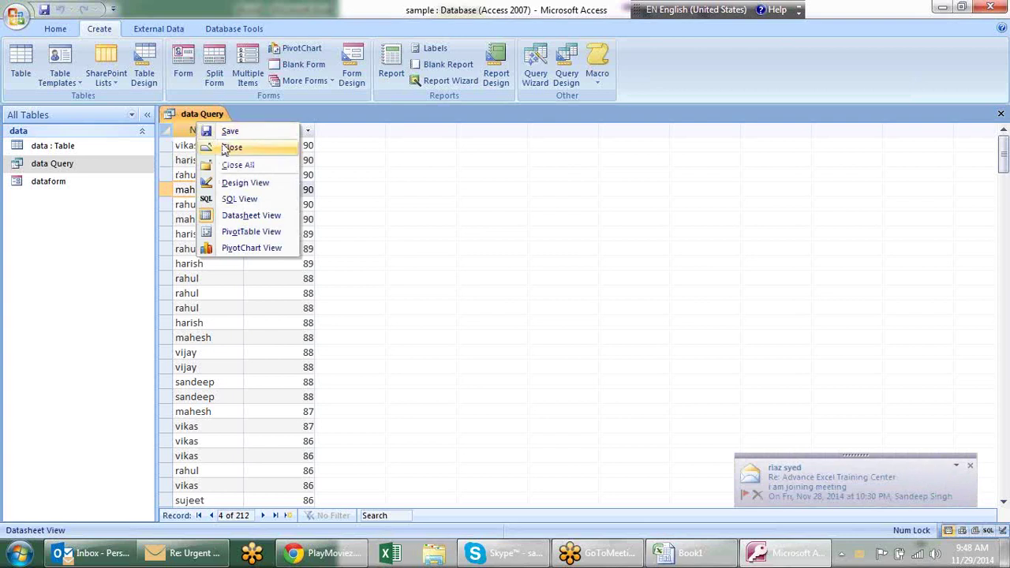
Step: In Design View, set the Name criterion to ="mahesh"
{"action": "left_click", "coordinate": [246, 183]}
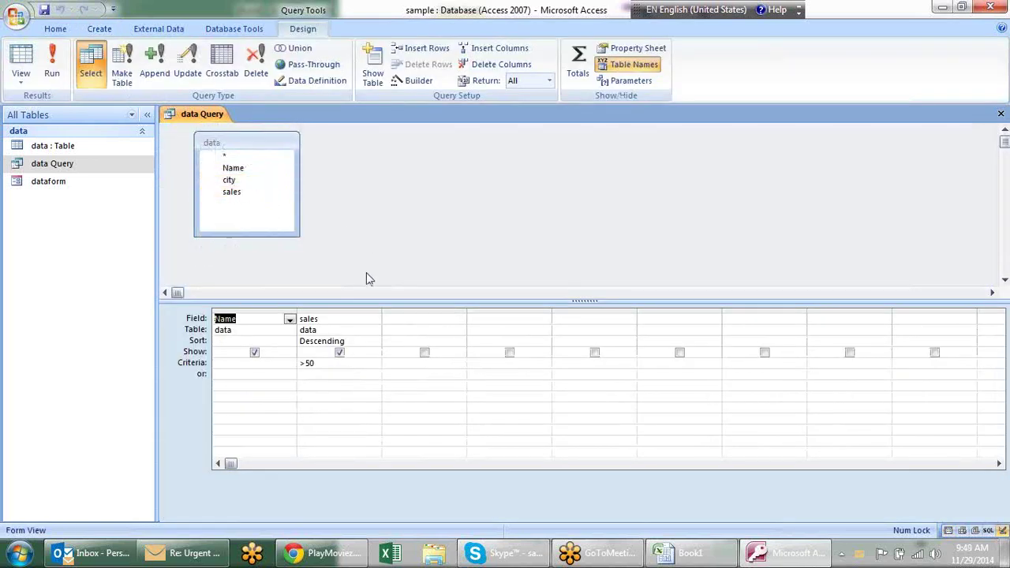
{"action": "left_click", "coordinate": [273, 365]}
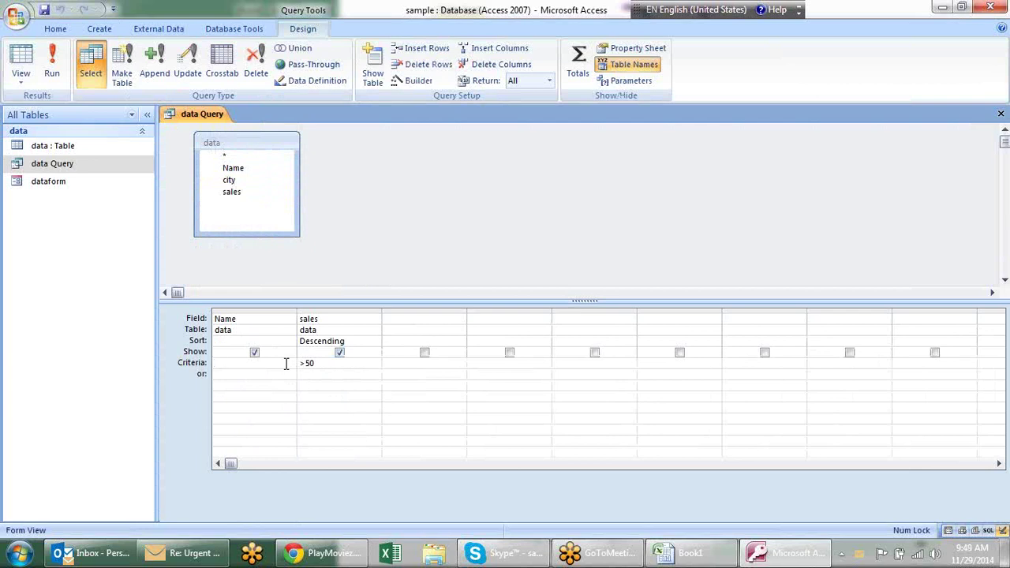
{"action": "type", "text": "Mae"}
{"action": "key", "text": "BackSpace"}
{"action": "key", "text": "BackSpace"}
{"action": "type", "text": "h"}
{"action": "left_click", "coordinate": [217, 363]}
{"action": "type", "text": "="}
{"action": "key", "text": "Tab"}
{"action": "left_click", "coordinate": [304, 363]}
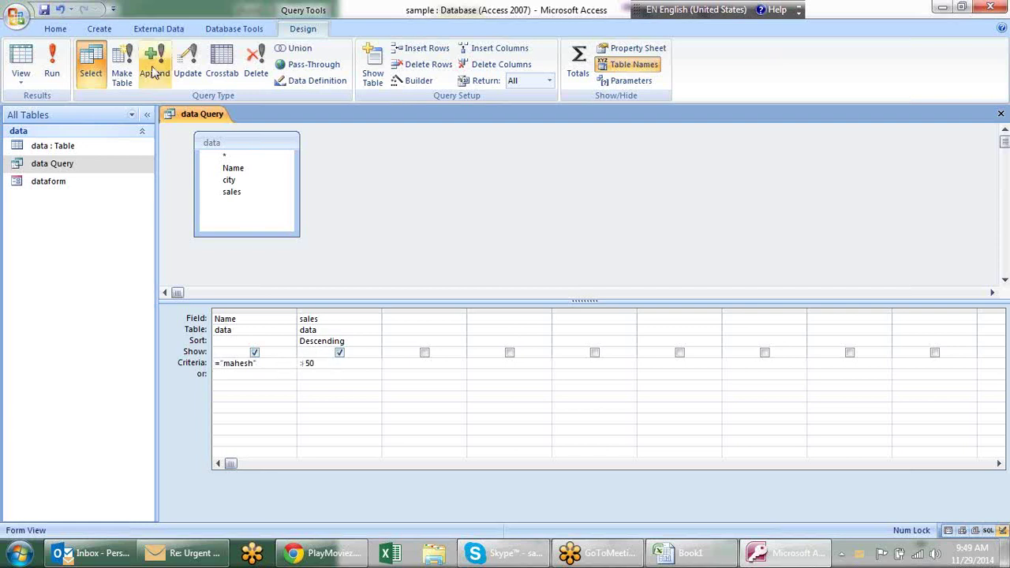
Step: Save the data Query design and close it
{"action": "right_click", "coordinate": [188, 114]}
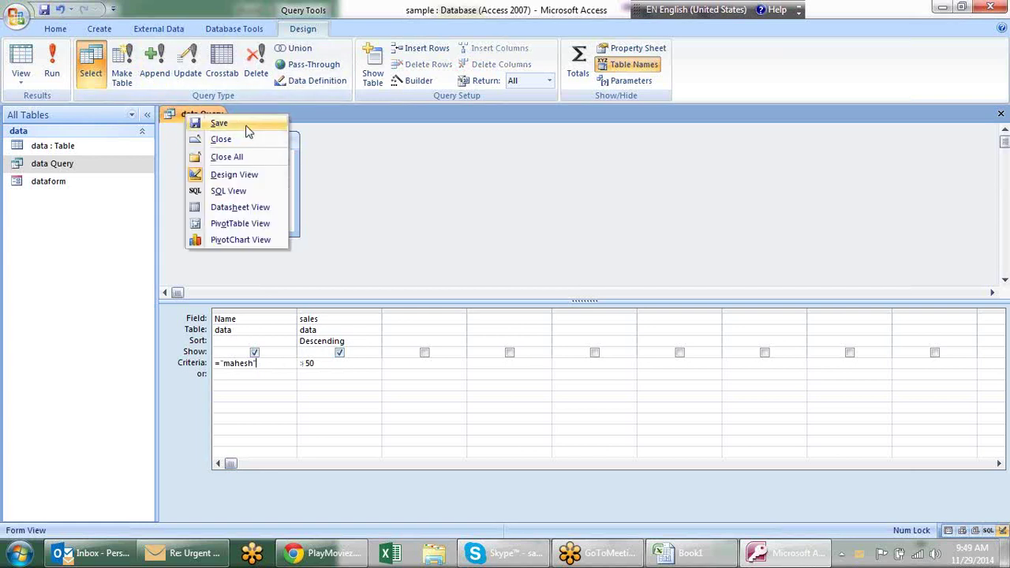
{"action": "left_click", "coordinate": [247, 124]}
{"action": "right_click", "coordinate": [208, 117]}
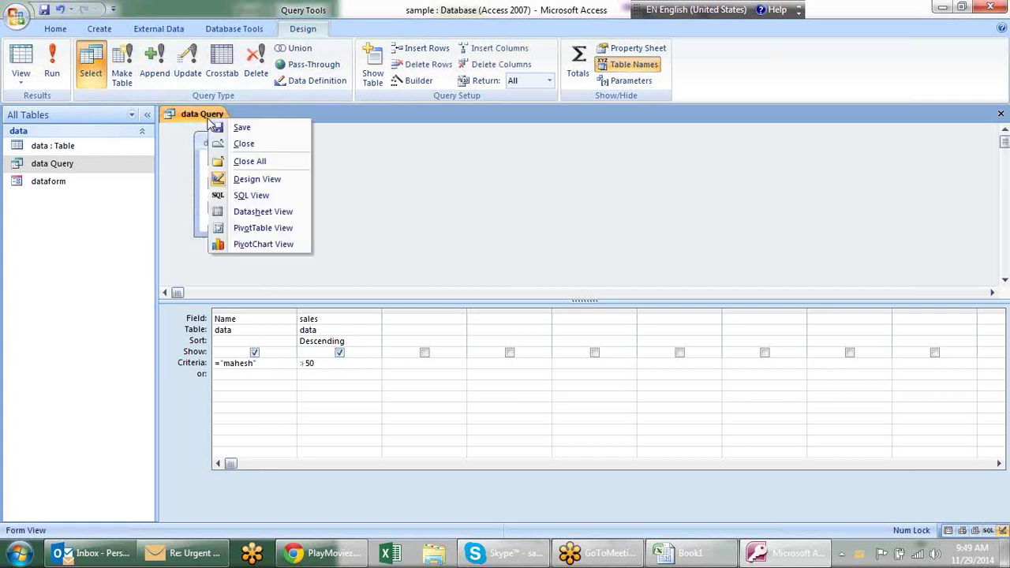
{"action": "left_click", "coordinate": [243, 144]}
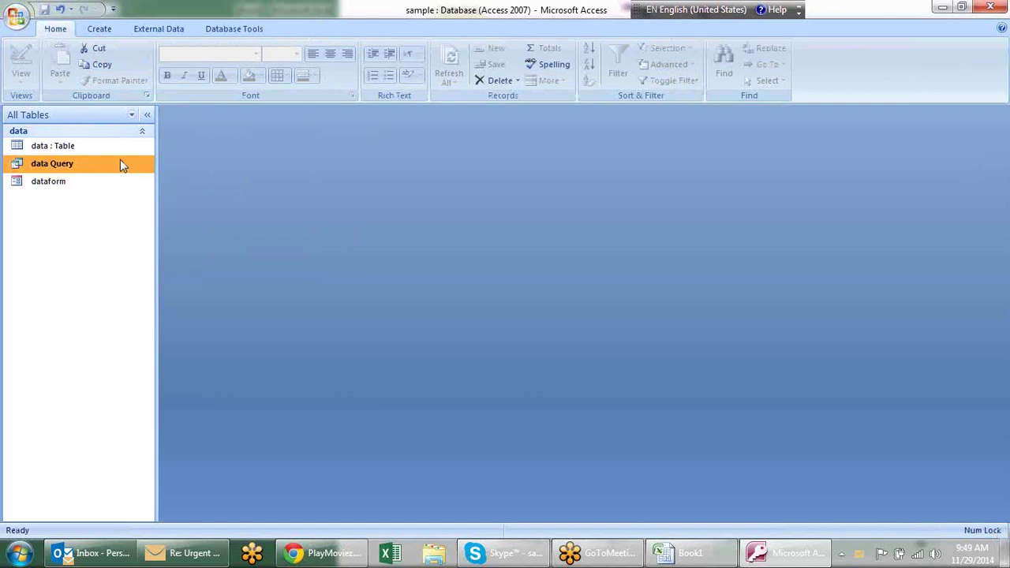
{"action": "double_click", "coordinate": [120, 160]}
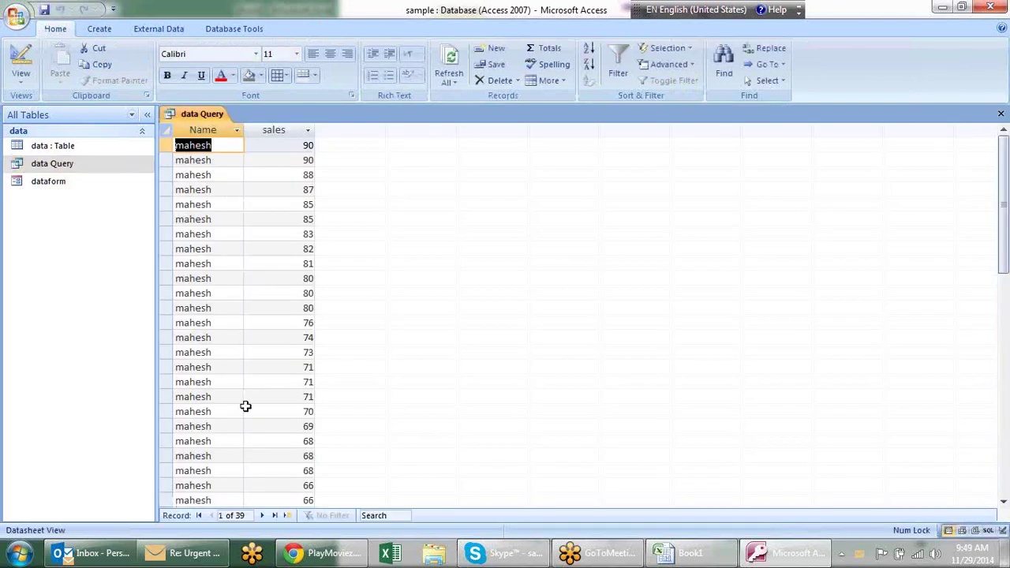
{"action": "right_click", "coordinate": [203, 117]}
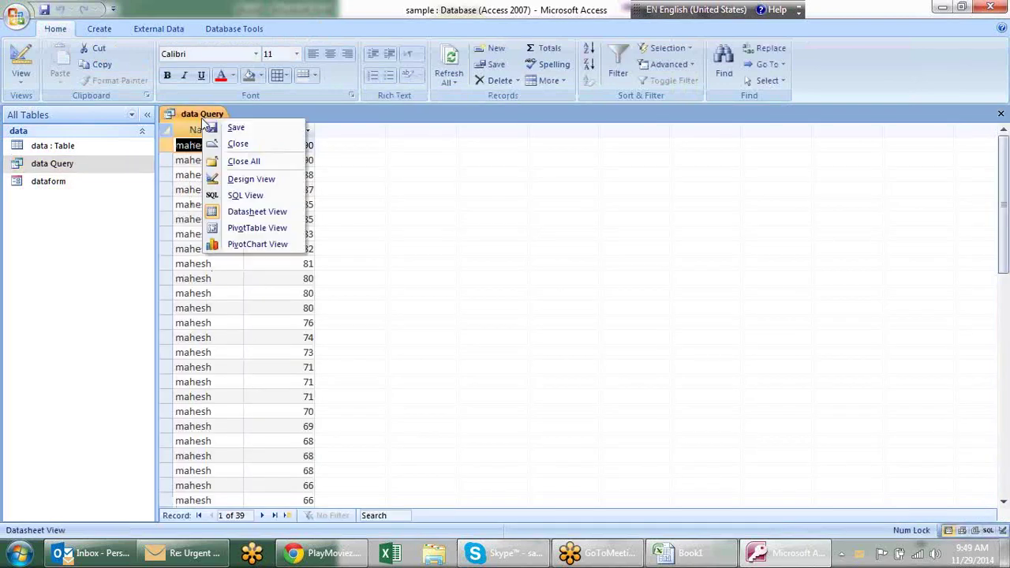
{"action": "left_click", "coordinate": [237, 143]}
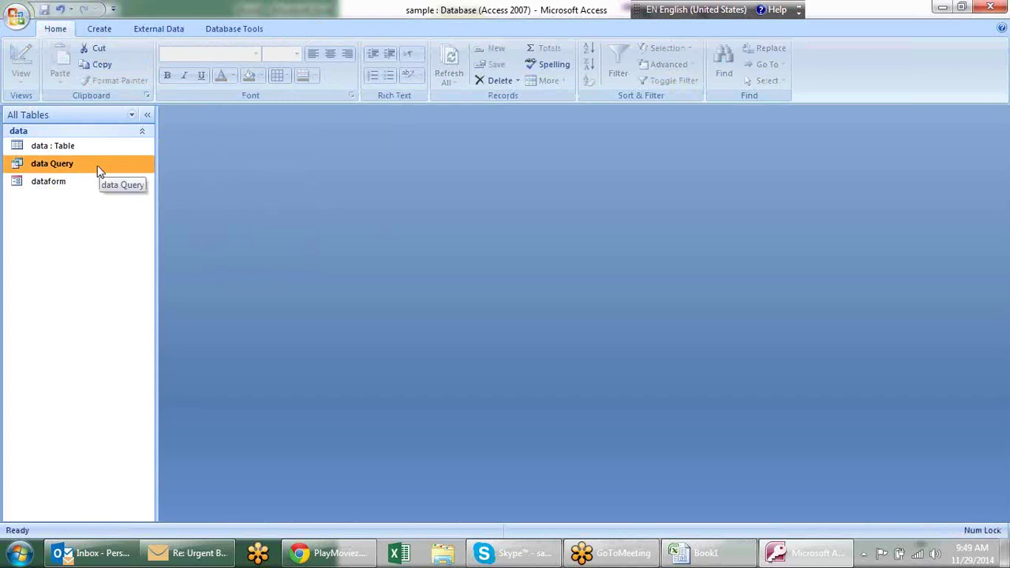
{"action": "right_click", "coordinate": [98, 171]}
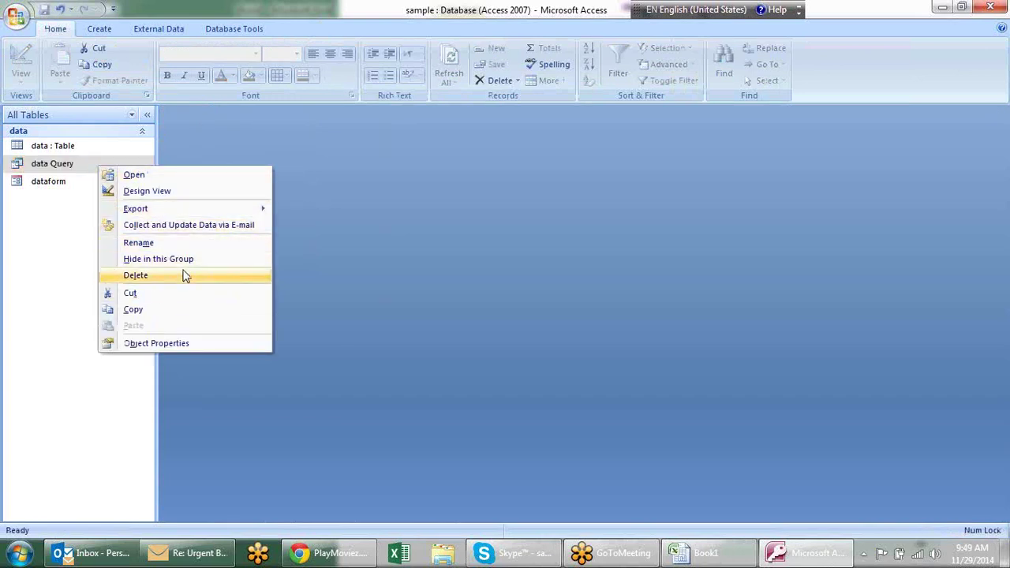
Step: In data Query's Design View, edit the Name criterion to read "mahesh, sandeep"
{"action": "left_click", "coordinate": [161, 191]}
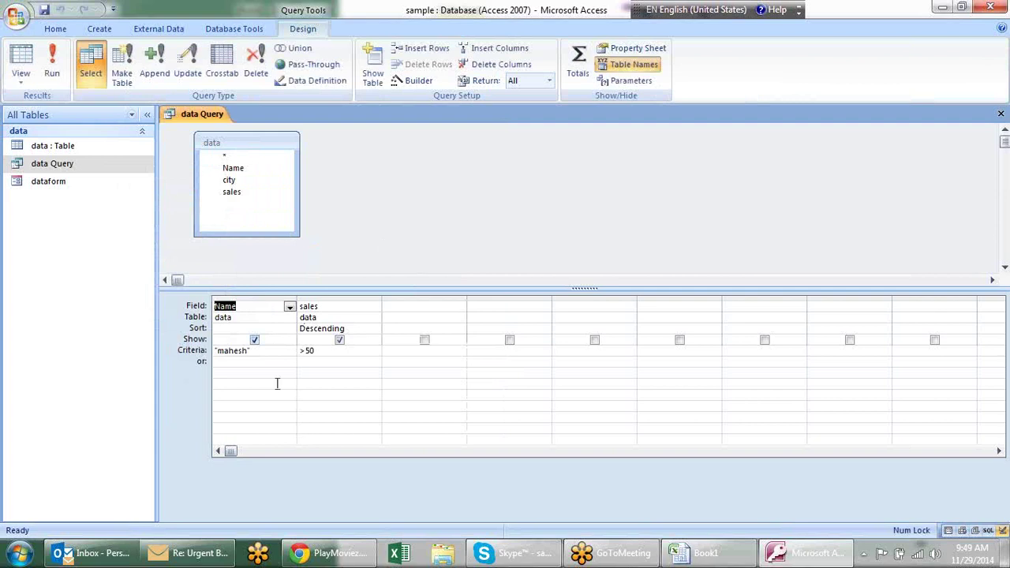
{"action": "left_click", "coordinate": [263, 350]}
{"action": "type", "text": ","}
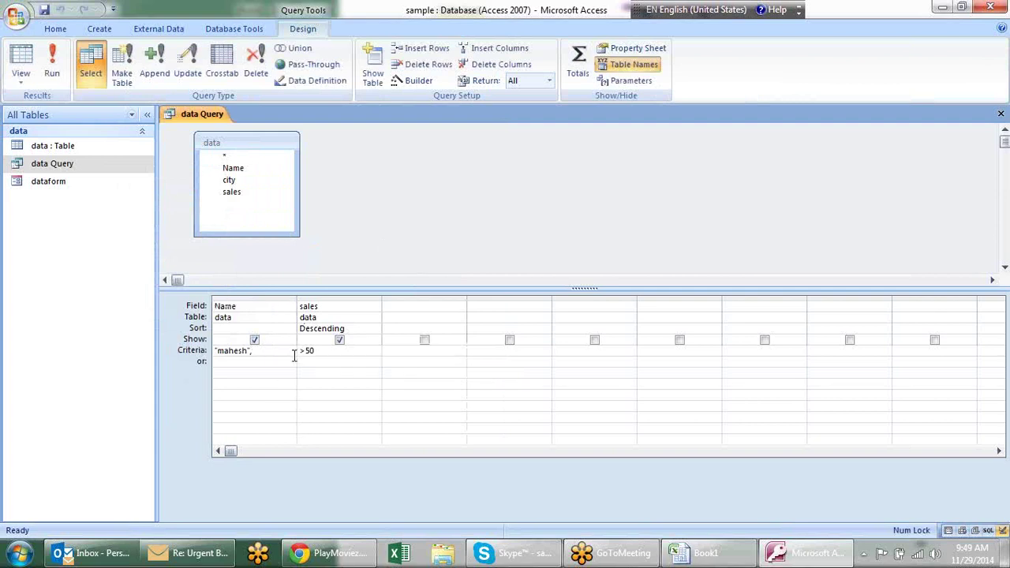
{"action": "type", "text": "sandeep"}
{"action": "left_click", "coordinate": [295, 358]}
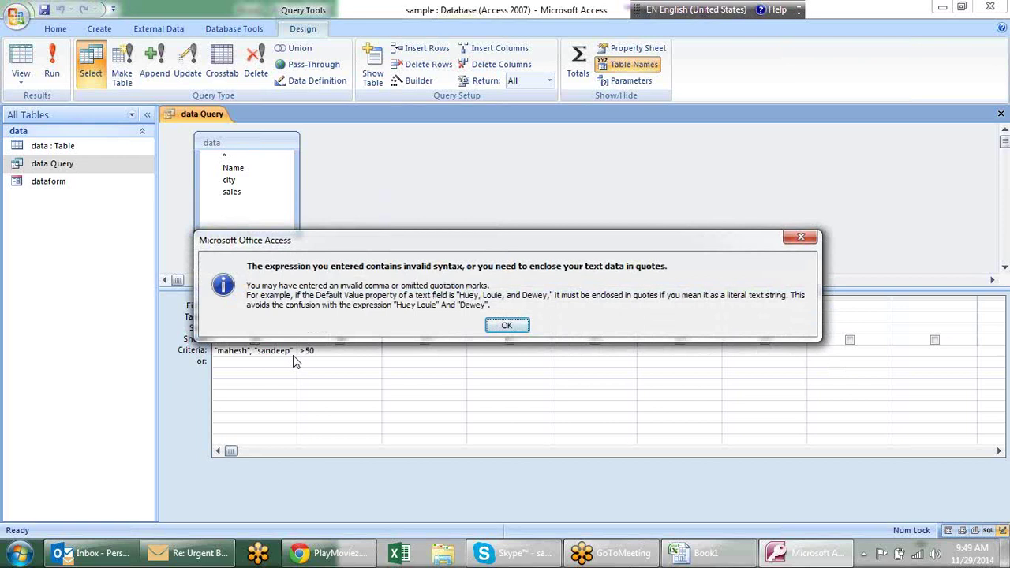
{"action": "key", "text": "Return"}
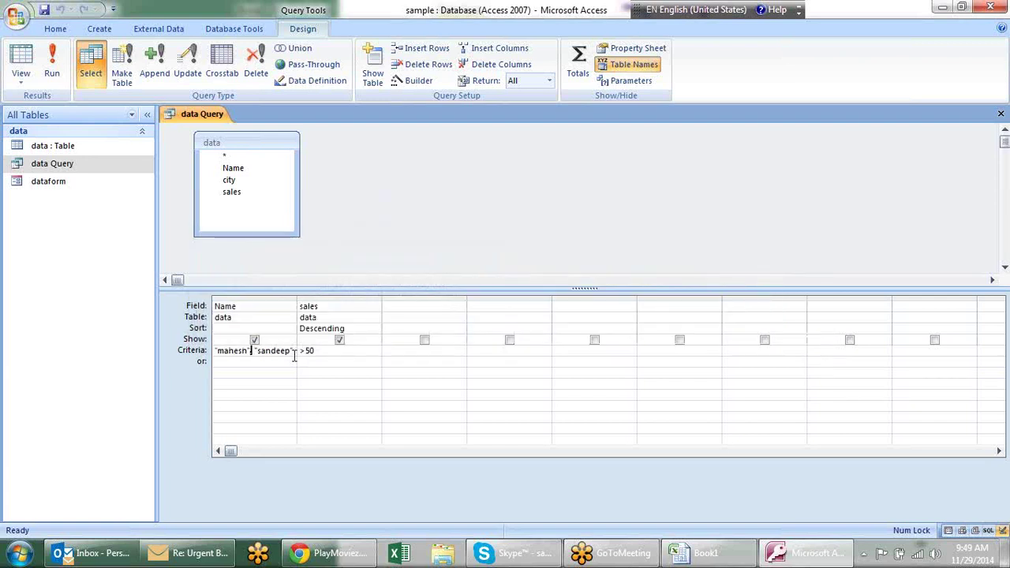
{"action": "key", "text": "Delete"}
{"action": "key", "text": "BackSpace"}
{"action": "key", "text": "BackSpace"}
{"action": "key", "text": "BackSpace"}
{"action": "type", "text": ","}
{"action": "key", "text": "Tab"}
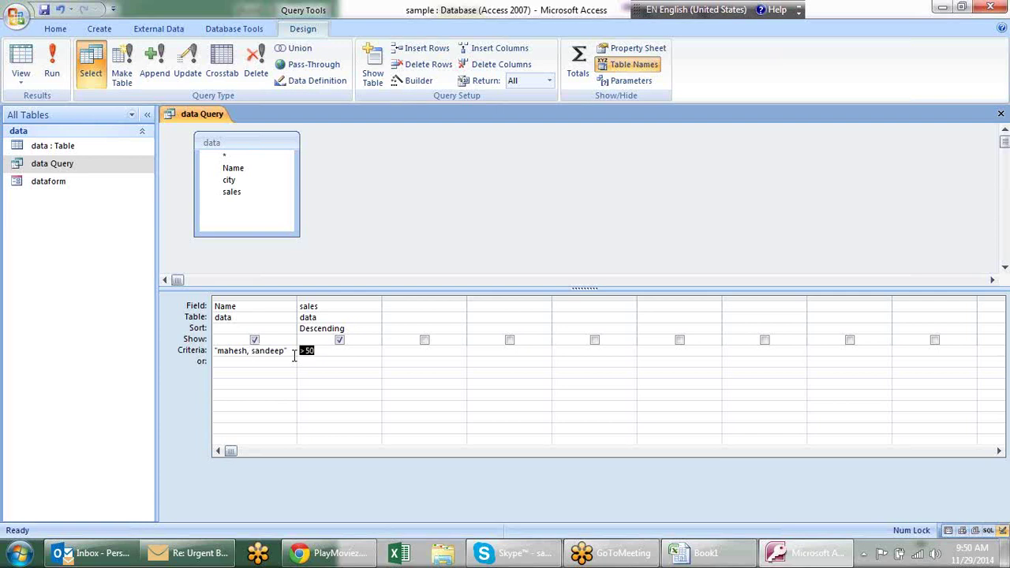
Step: Close the data Query design, saving the changes
{"action": "right_click", "coordinate": [201, 115]}
{"action": "left_click", "coordinate": [218, 143]}
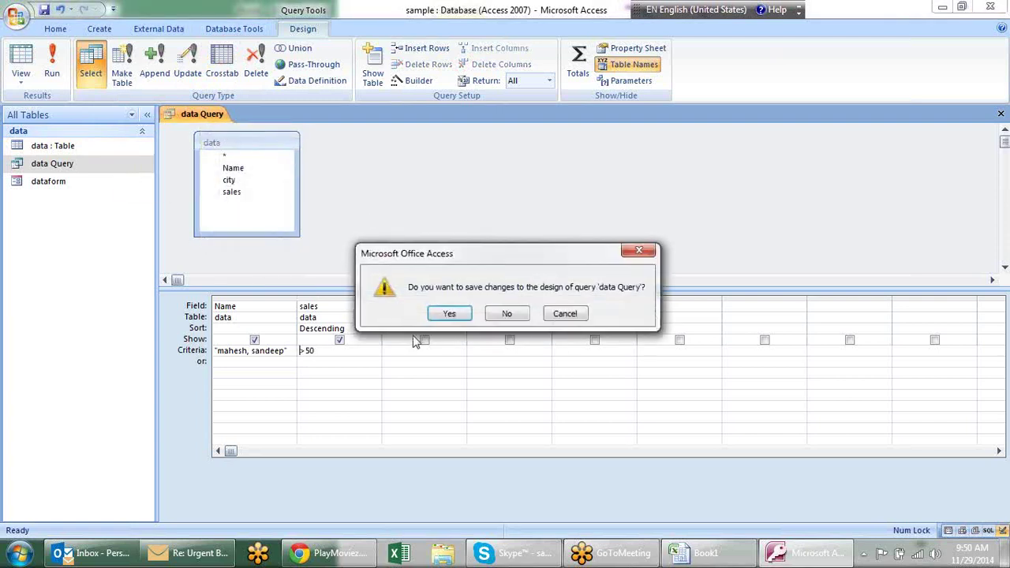
{"action": "left_click", "coordinate": [448, 314]}
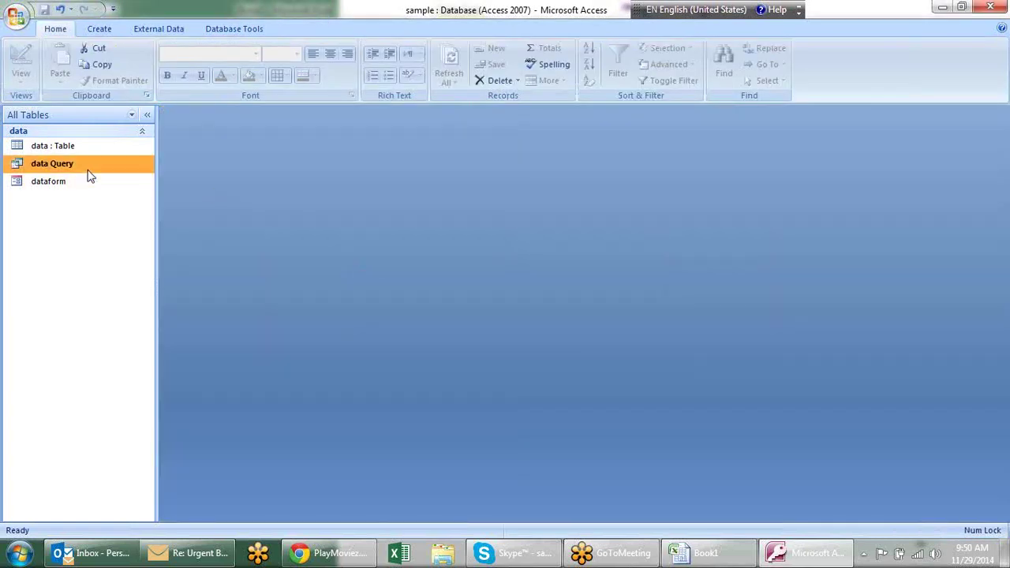
Step: Run data Query, close its empty results, and reopen it in Design View
{"action": "double_click", "coordinate": [89, 170]}
{"action": "right_click", "coordinate": [182, 116]}
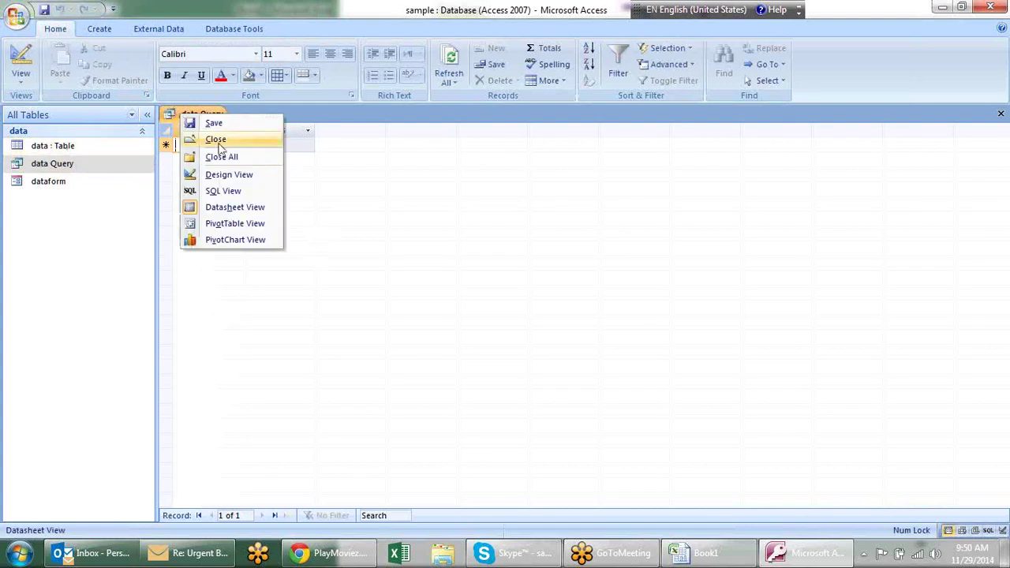
{"action": "left_click", "coordinate": [221, 147]}
{"action": "right_click", "coordinate": [90, 163]}
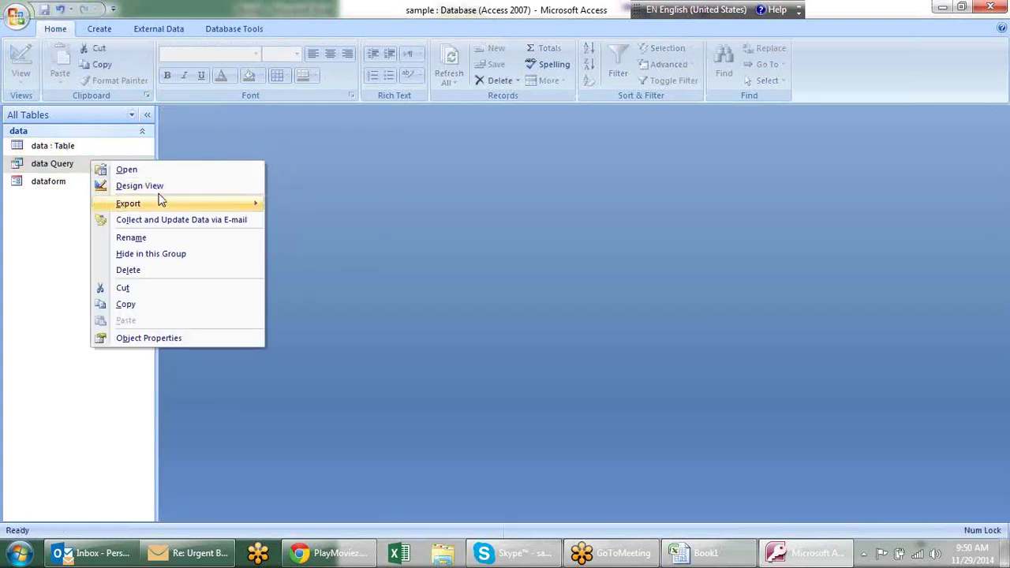
{"action": "left_click", "coordinate": [158, 187]}
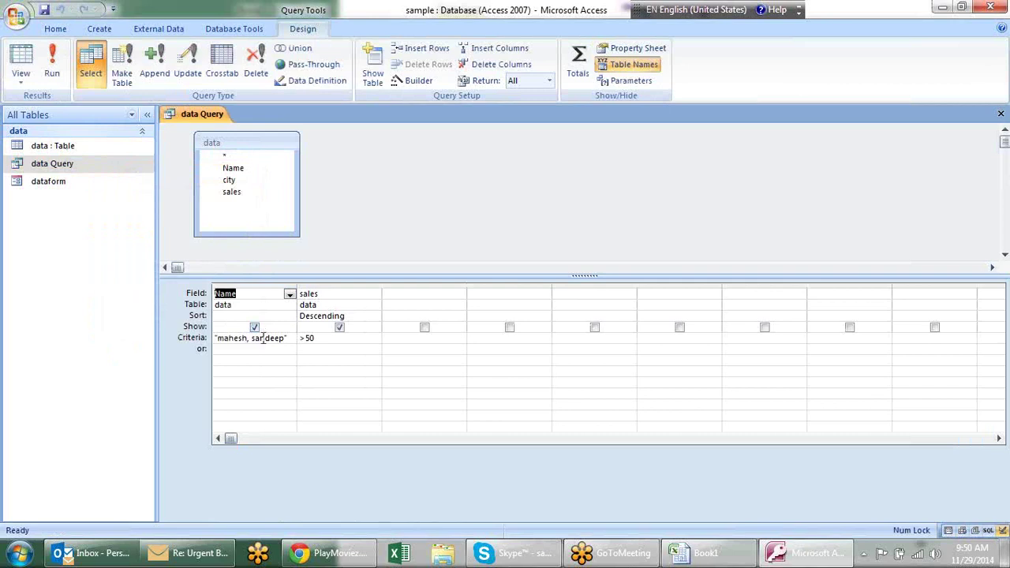
Step: Rewrite the Name criterion as "mahesh" Or "sandeep" so either name matches
{"action": "double_click", "coordinate": [263, 337]}
{"action": "type", "text": "sandeep"}
{"action": "key", "text": "Left"}
{"action": "key", "text": "Left"}
{"action": "key", "text": "Left"}
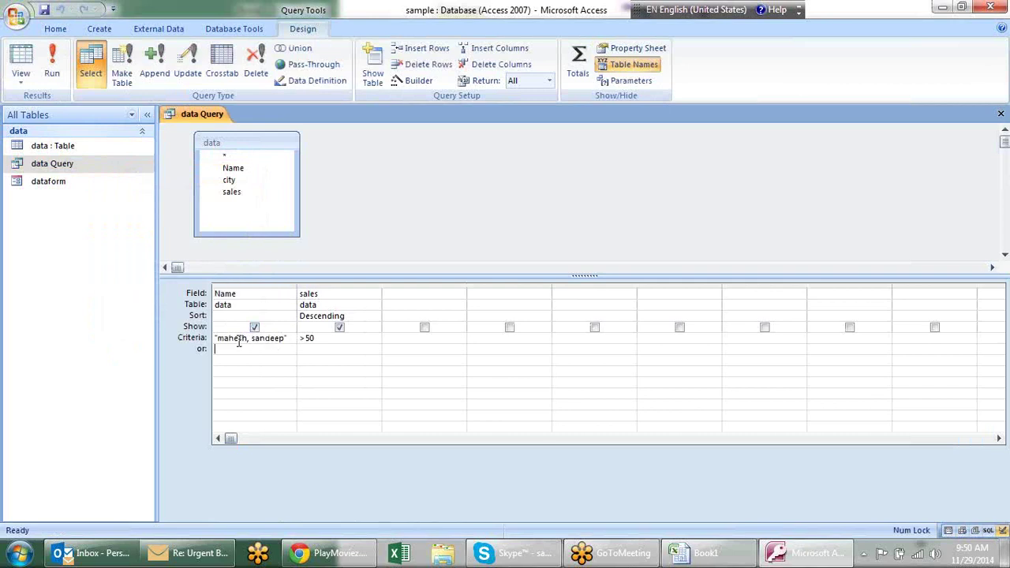
{"action": "type", "text": "\", "}
{"action": "type", "text": "\""}
{"action": "left_click", "coordinate": [371, 350]}
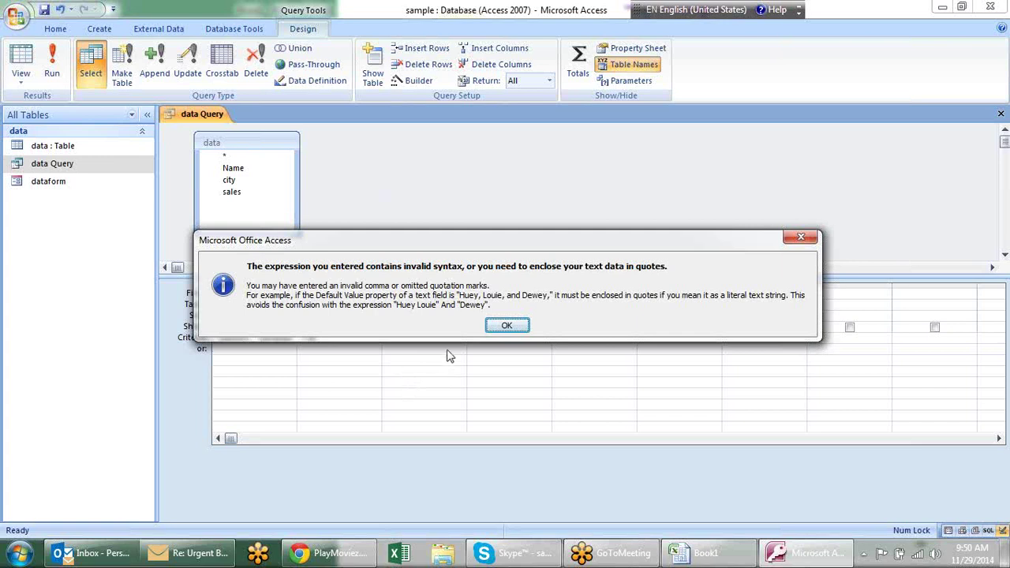
{"action": "key", "text": "Return"}
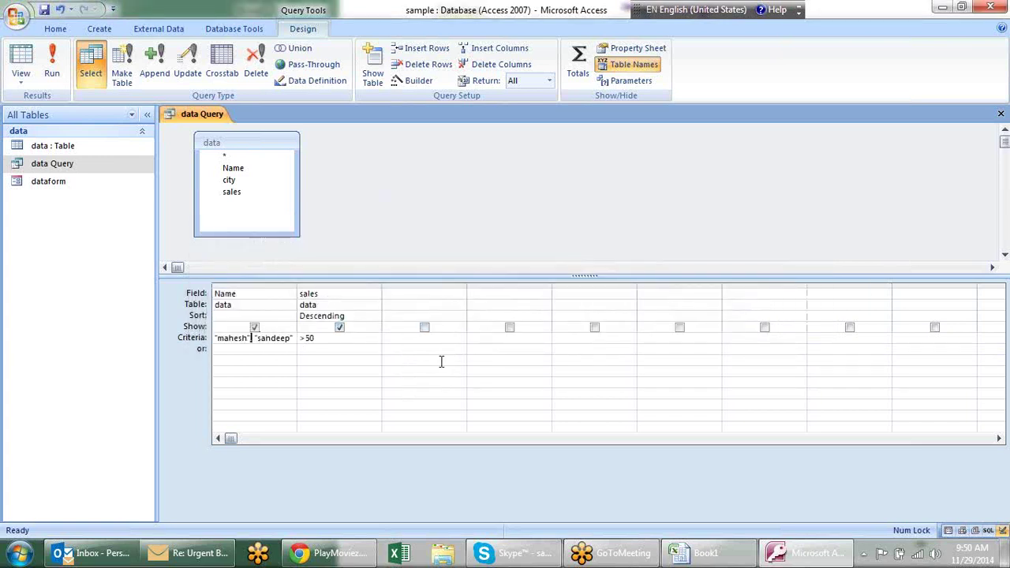
{"action": "type", "text": "or"}
{"action": "key", "text": "Tab"}
{"action": "left_click", "coordinate": [271, 340]}
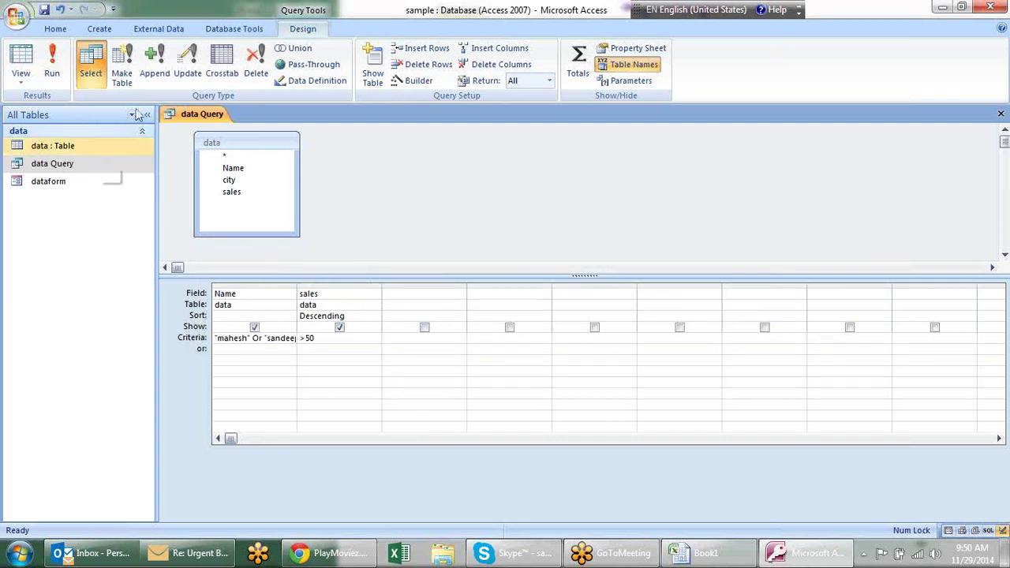
{"action": "right_click", "coordinate": [186, 115]}
{"action": "right_click", "coordinate": [201, 115]}
{"action": "left_click", "coordinate": [228, 140]}
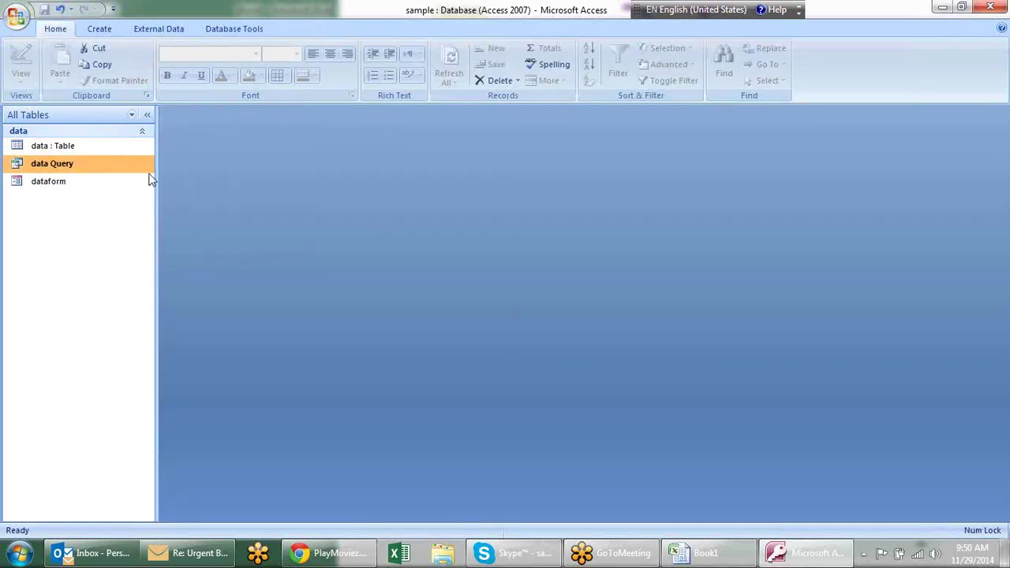
{"action": "double_click", "coordinate": [83, 161]}
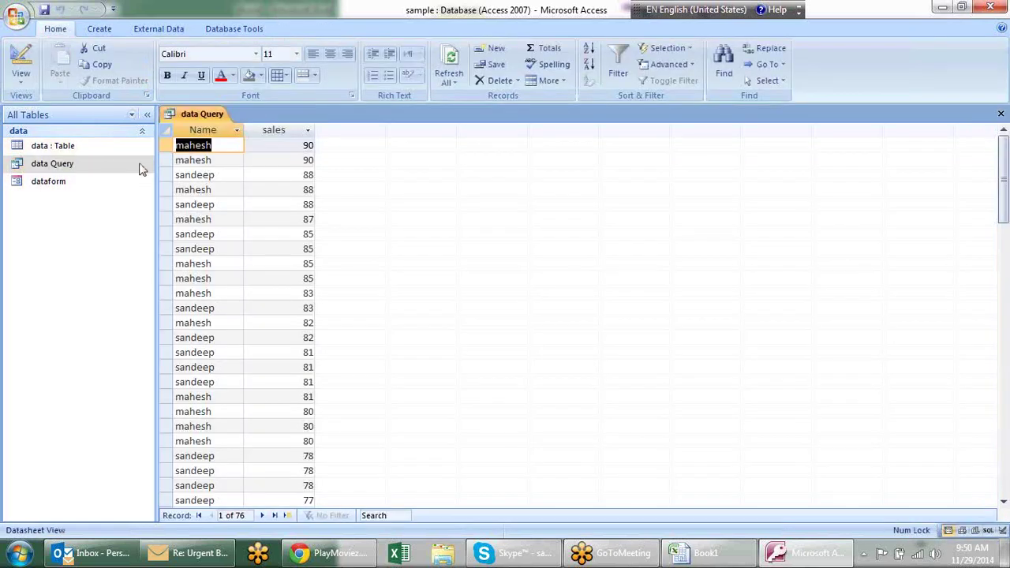
{"action": "left_click", "coordinate": [221, 161]}
{"action": "left_click", "coordinate": [224, 177]}
{"action": "left_click", "coordinate": [226, 205]}
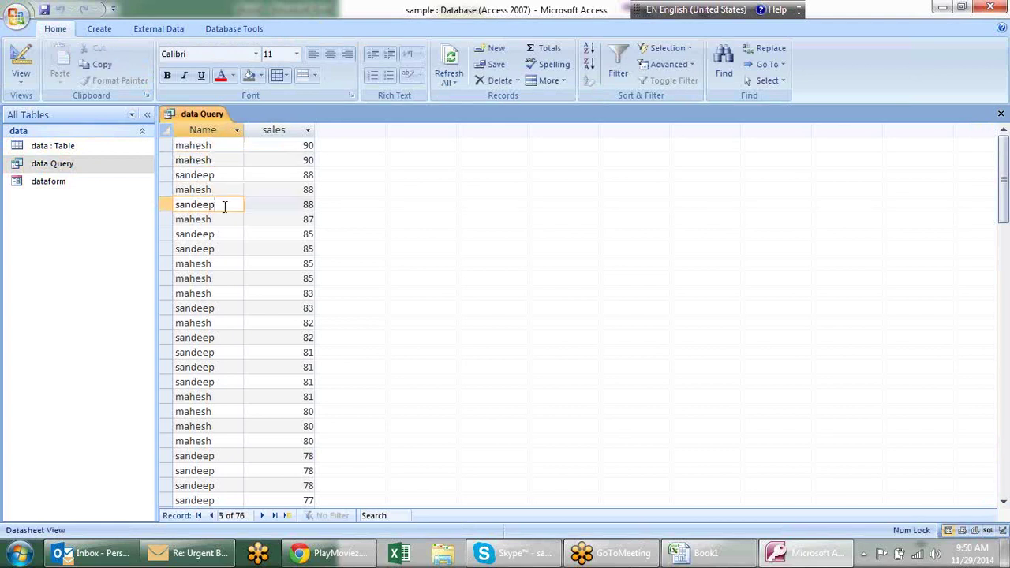
{"action": "right_click", "coordinate": [211, 121]}
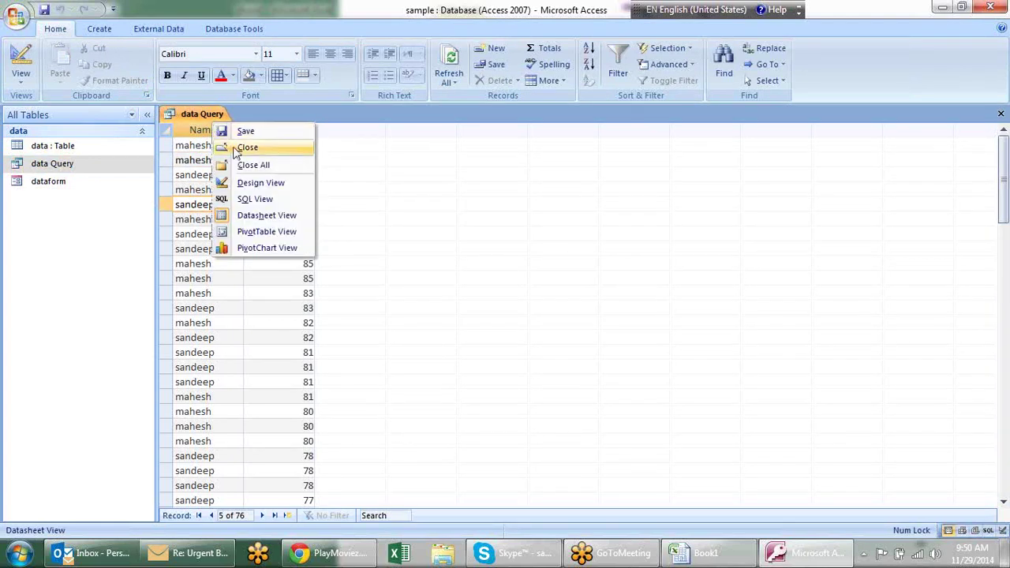
{"action": "left_click", "coordinate": [229, 149]}
{"action": "right_click", "coordinate": [110, 158]}
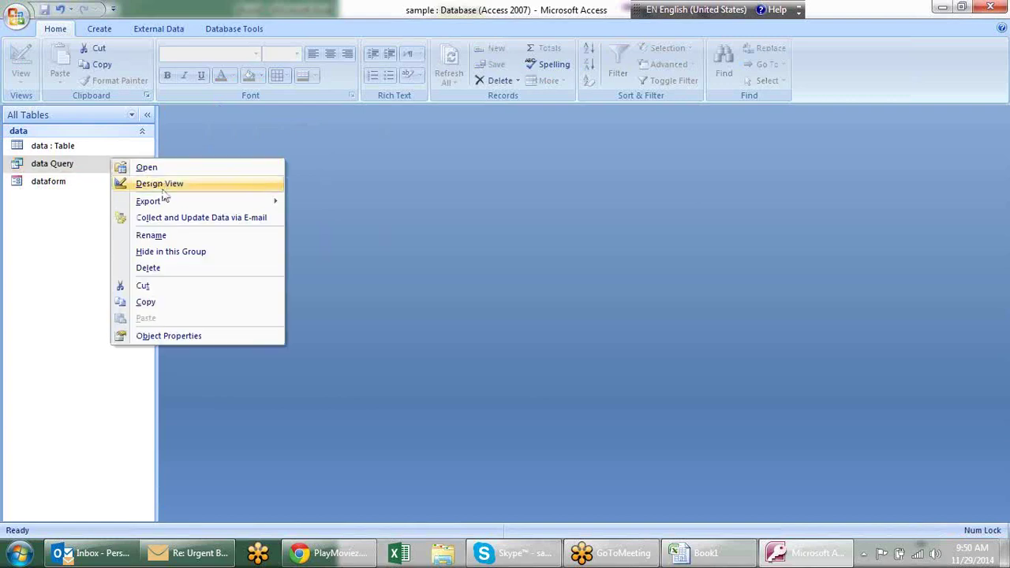
{"action": "left_click", "coordinate": [162, 184]}
{"action": "left_click", "coordinate": [274, 328]}
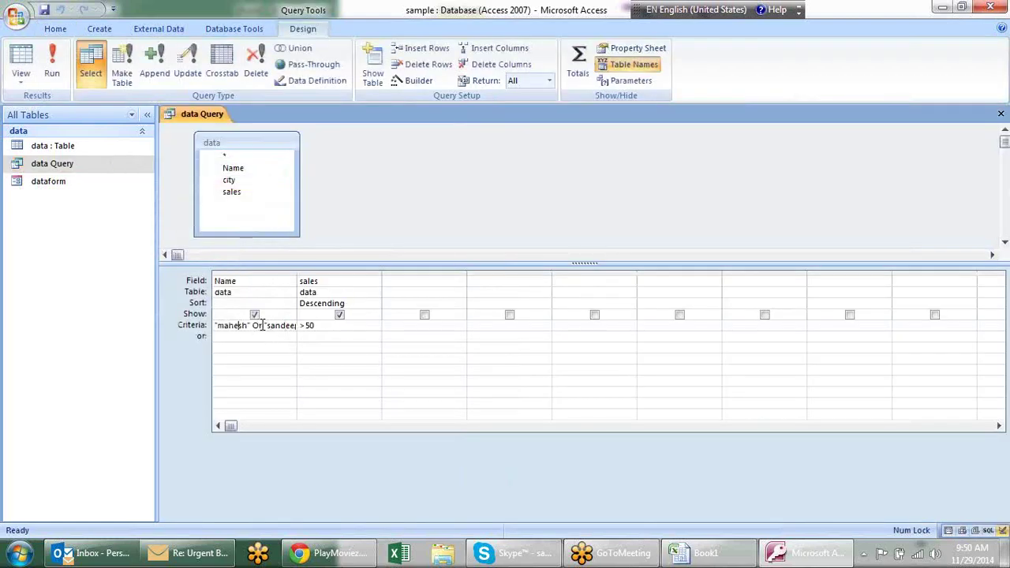
{"action": "double_click", "coordinate": [257, 326]}
{"action": "left_click", "coordinate": [291, 325]}
{"action": "left_click", "coordinate": [241, 325]}
{"action": "key", "text": "BackSpace"}
{"action": "key", "text": "BackSpace"}
{"action": "type", "text": "and"}
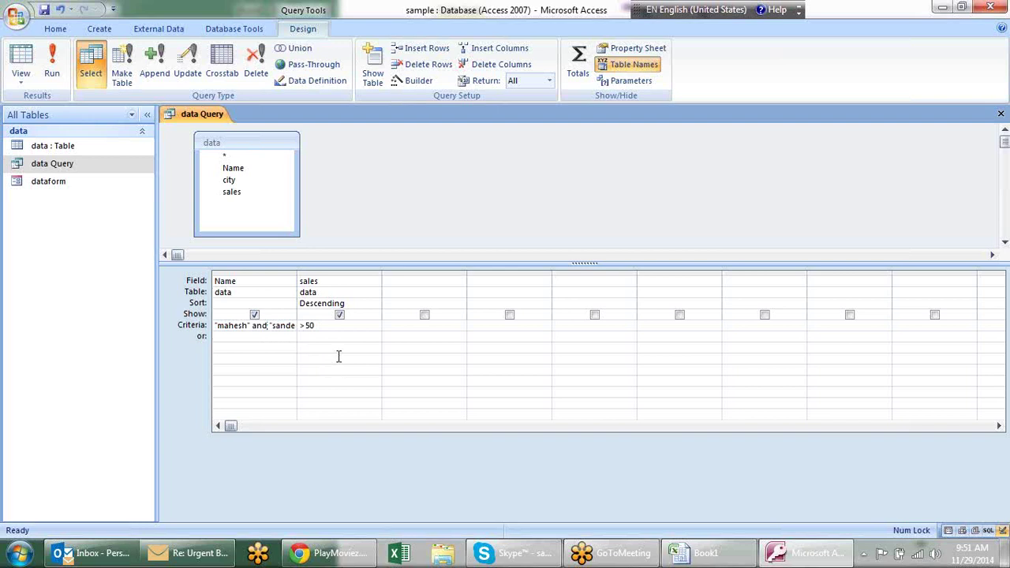
{"action": "key", "text": "Tab"}
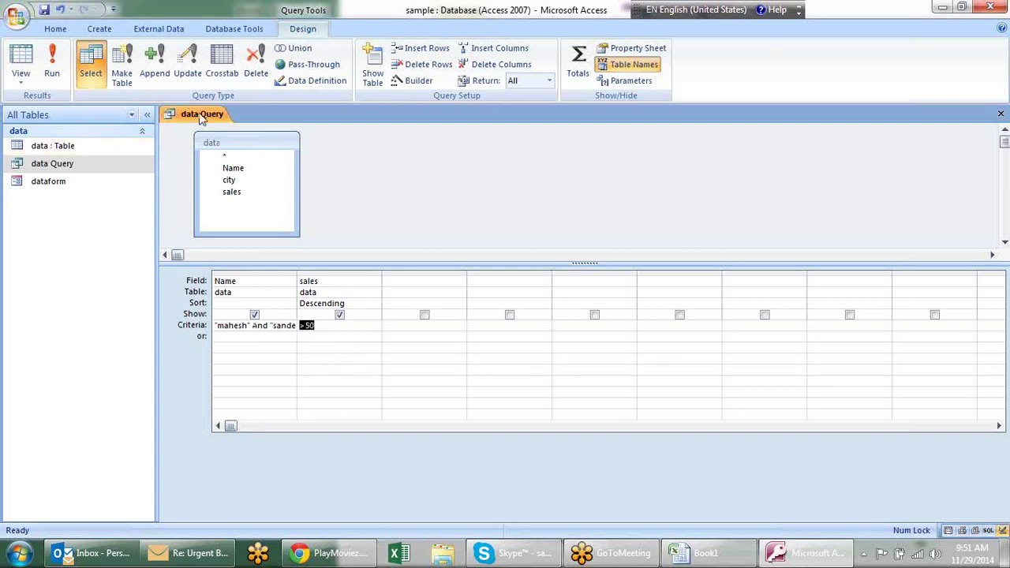
{"action": "right_click", "coordinate": [200, 115]}
{"action": "left_click", "coordinate": [111, 126]}
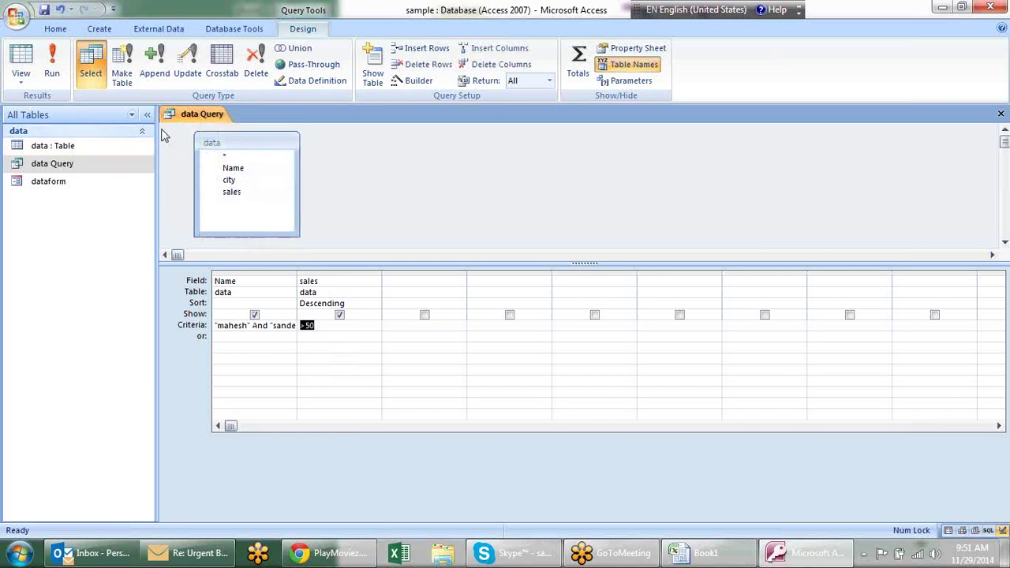
{"action": "right_click", "coordinate": [194, 110]}
{"action": "left_click", "coordinate": [202, 128]}
{"action": "double_click", "coordinate": [94, 162]}
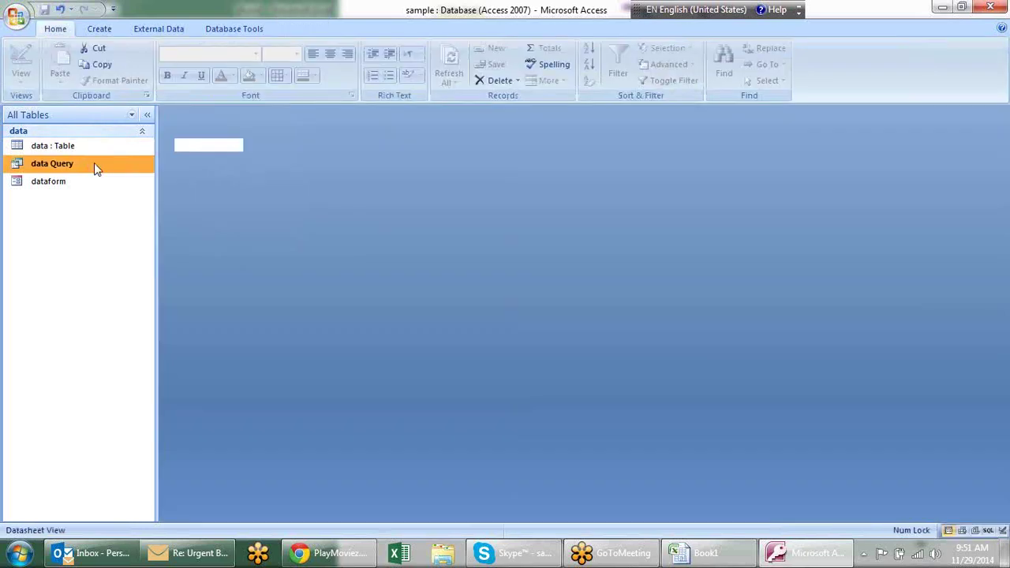
{"action": "right_click", "coordinate": [204, 121]}
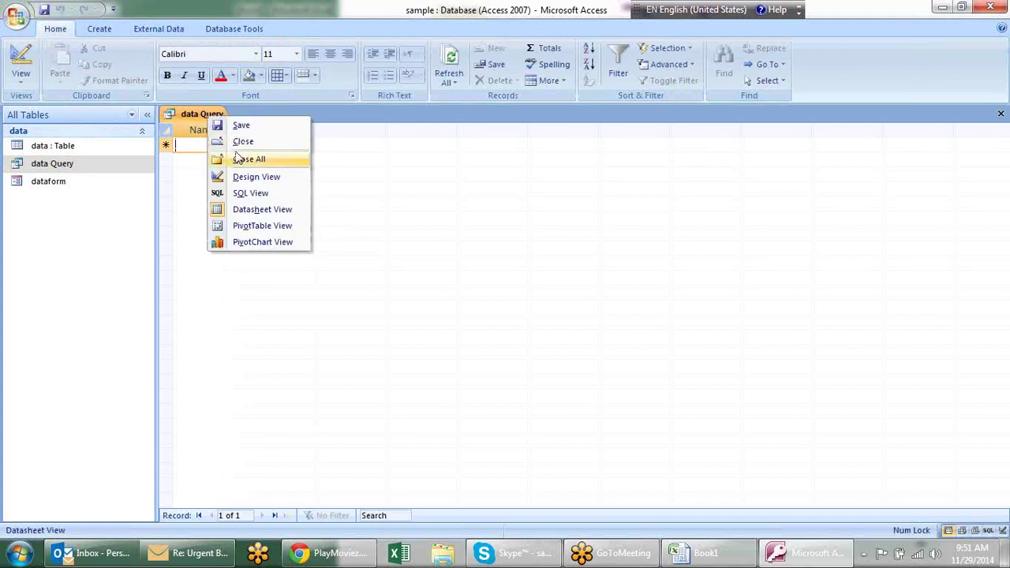
{"action": "left_click", "coordinate": [243, 141]}
{"action": "double_click", "coordinate": [75, 160]}
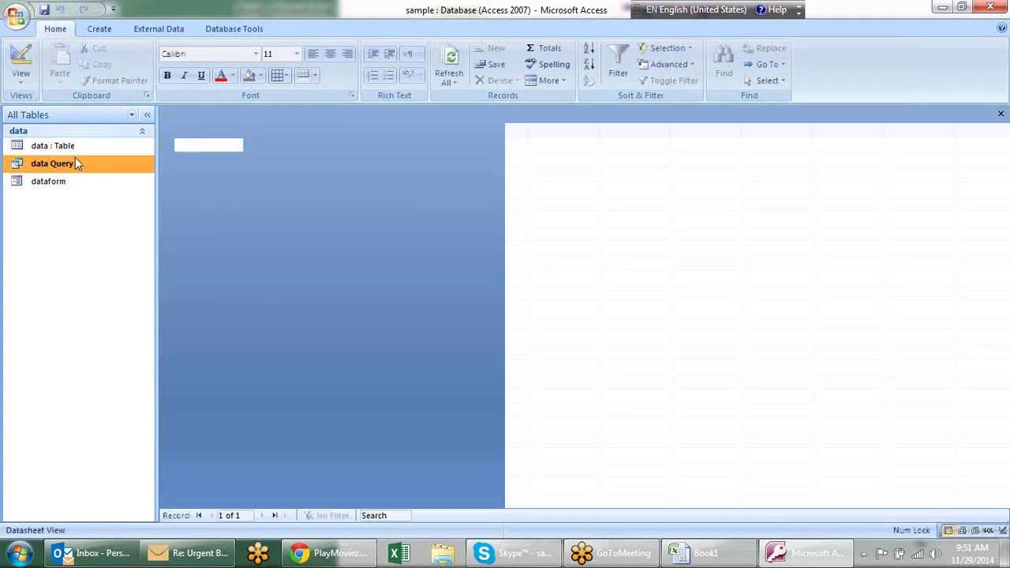
{"action": "right_click", "coordinate": [186, 122]}
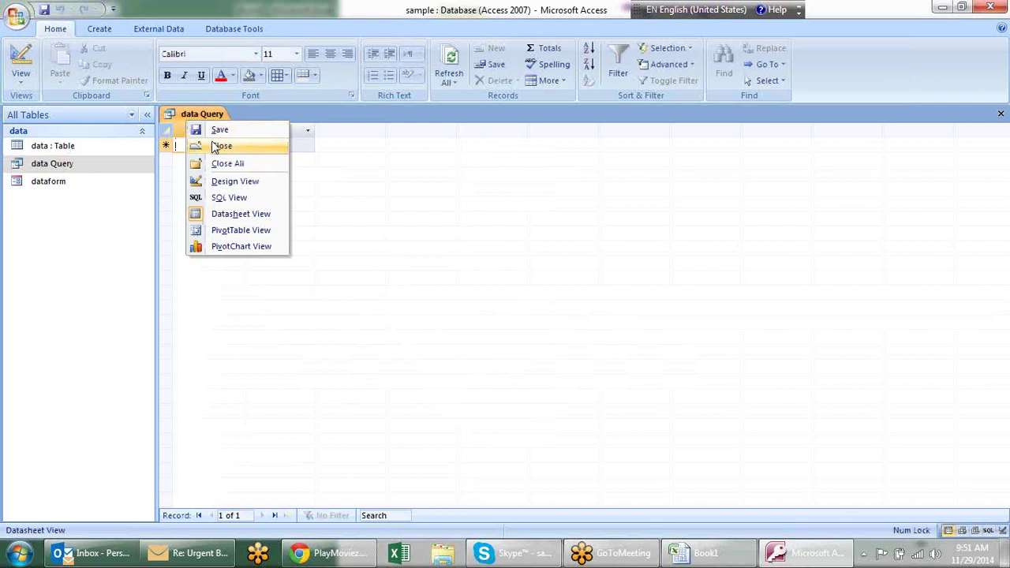
{"action": "left_click", "coordinate": [215, 150]}
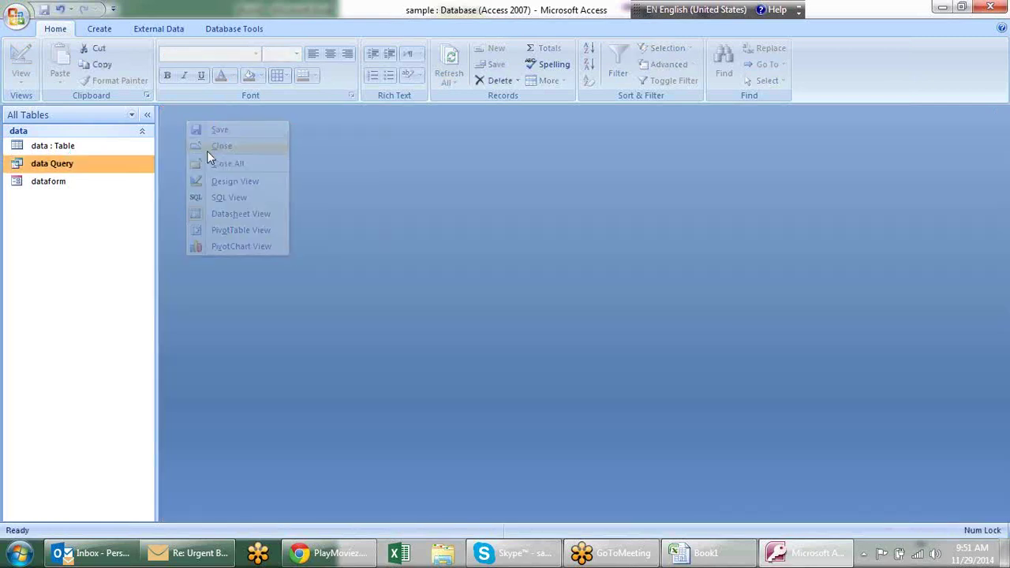
{"action": "double_click", "coordinate": [120, 169]}
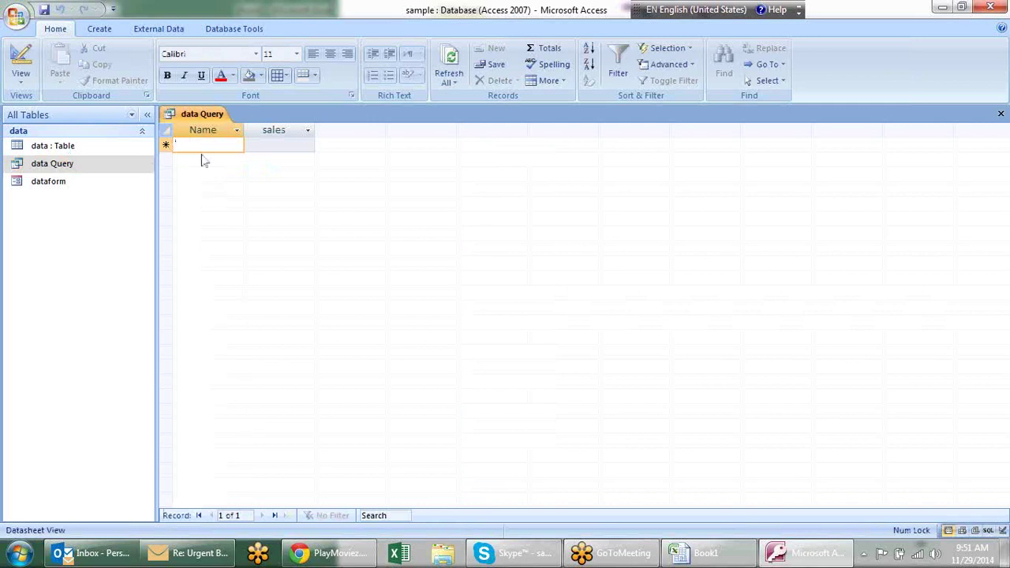
{"action": "right_click", "coordinate": [212, 123]}
Step: Replace And with Or in the Name criterion so it reads "mahesh" Or "sandeep"
{"action": "left_click", "coordinate": [264, 183]}
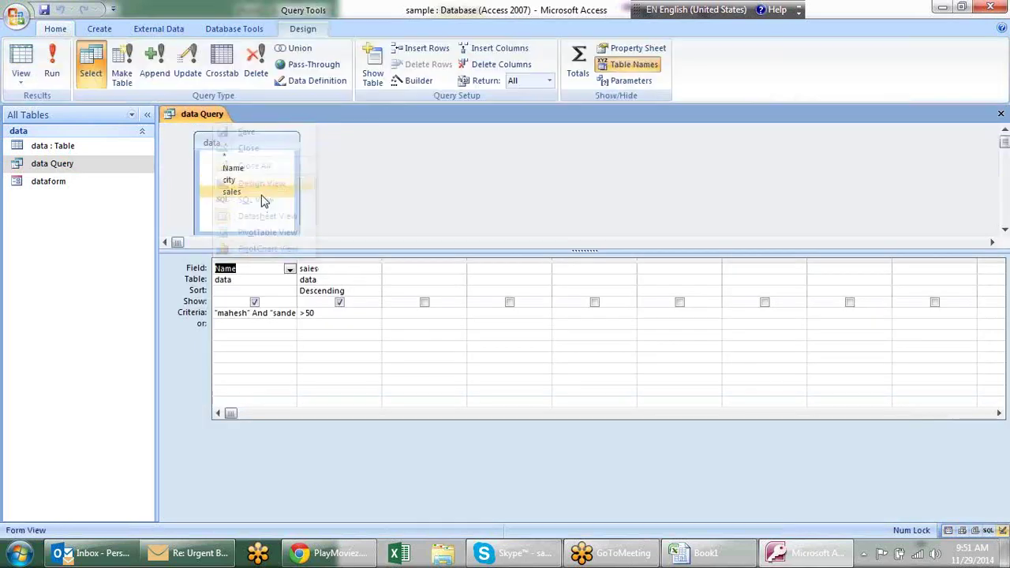
{"action": "left_click", "coordinate": [263, 313]}
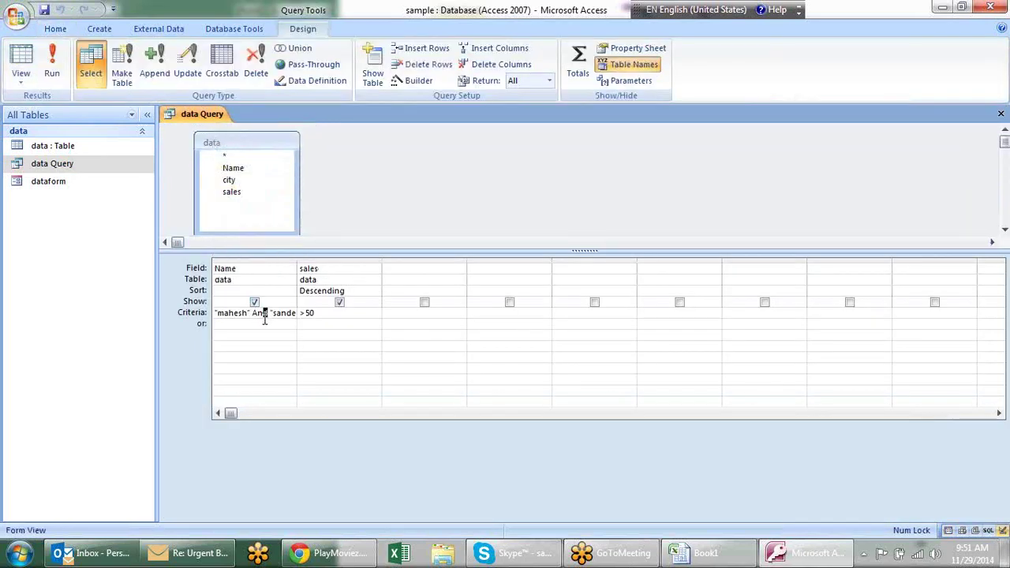
{"action": "key", "text": "BackSpace"}
{"action": "key", "text": "BackSpace"}
{"action": "key", "text": "BackSpace"}
{"action": "type", "text": "or"}
{"action": "key", "text": "Tab"}
{"action": "left_click", "coordinate": [360, 185]}
{"action": "right_click", "coordinate": [200, 125]}
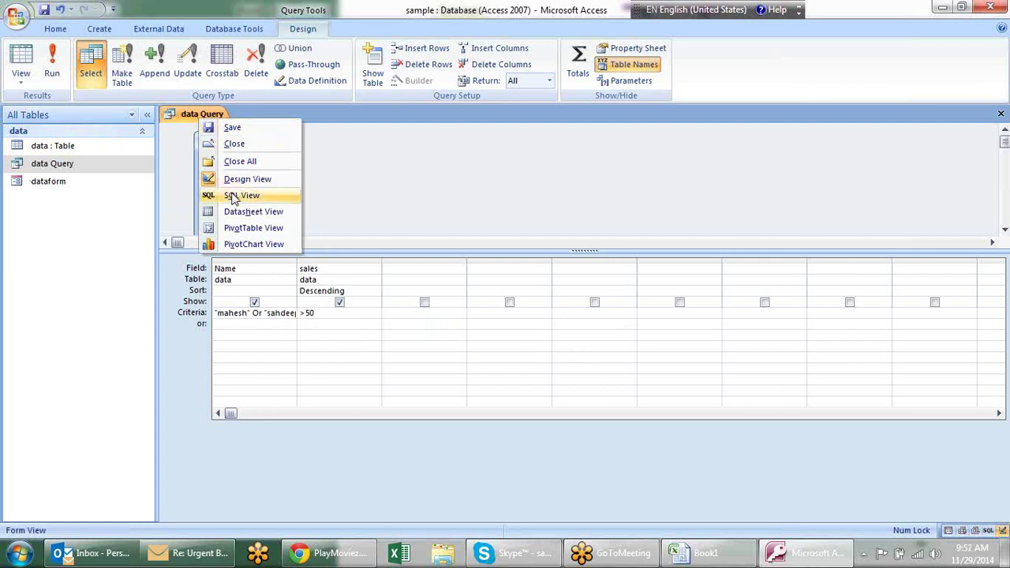
Step: Switch data Query to SQL View and correct 'mahesn' to 'mahesh' in the WHERE clause
{"action": "left_click", "coordinate": [233, 196]}
{"action": "left_click", "coordinate": [352, 214]}
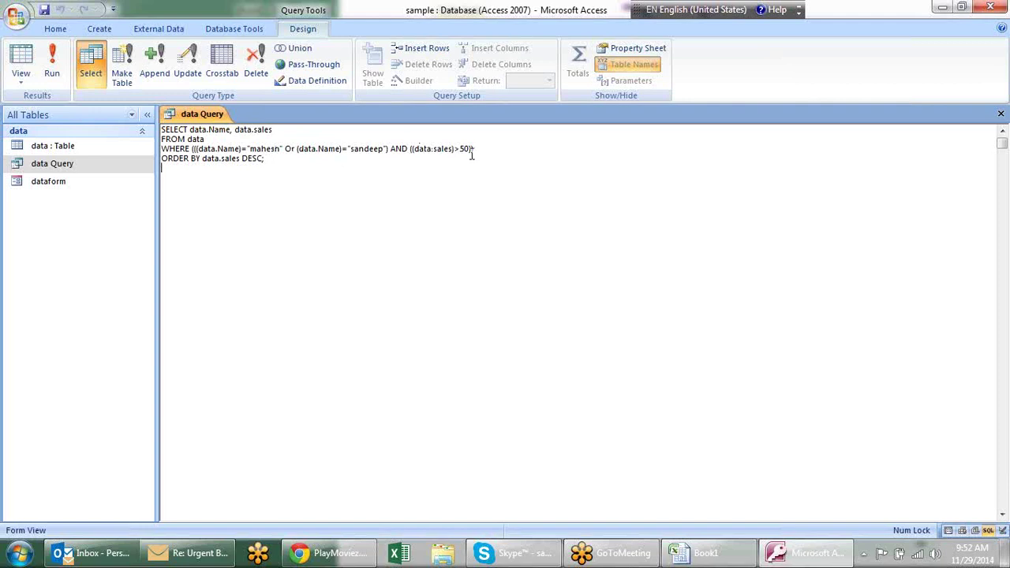
{"action": "left_click", "coordinate": [280, 149]}
{"action": "key", "text": "BackSpace"}
{"action": "type", "text": "h"}
Step: Close data Query, saving the changes
{"action": "right_click", "coordinate": [221, 116]}
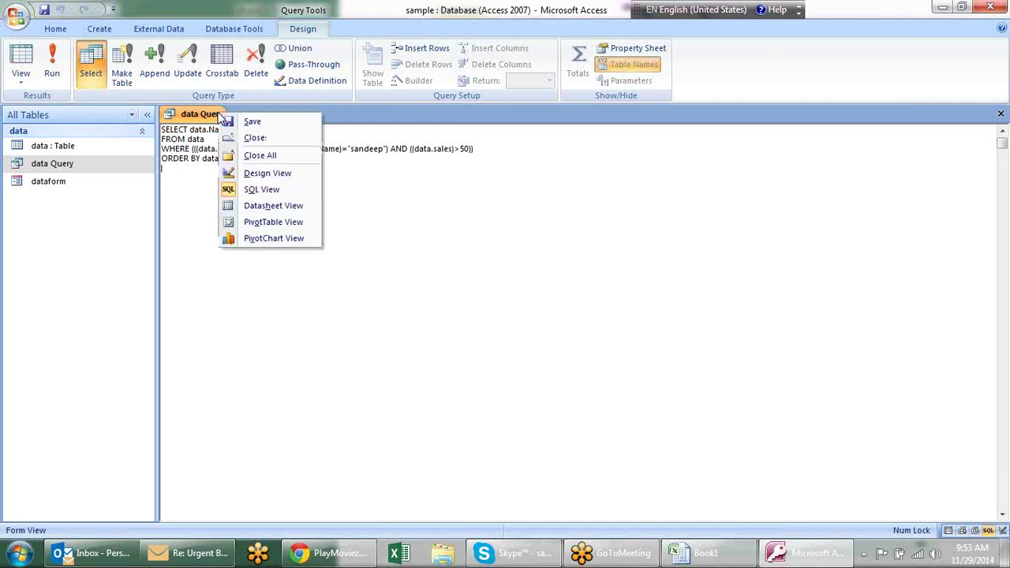
{"action": "left_click", "coordinate": [249, 139]}
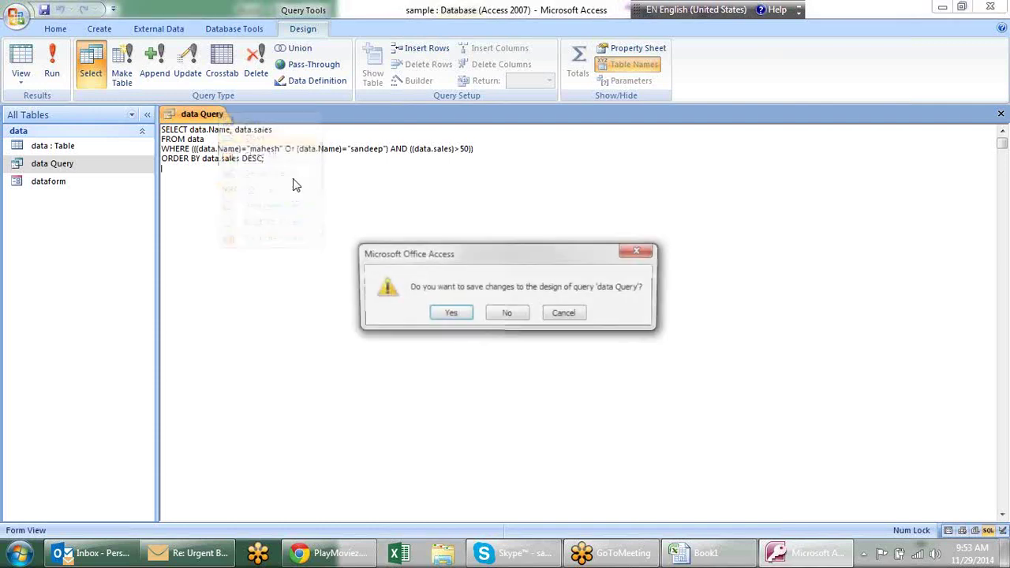
{"action": "left_click", "coordinate": [449, 315]}
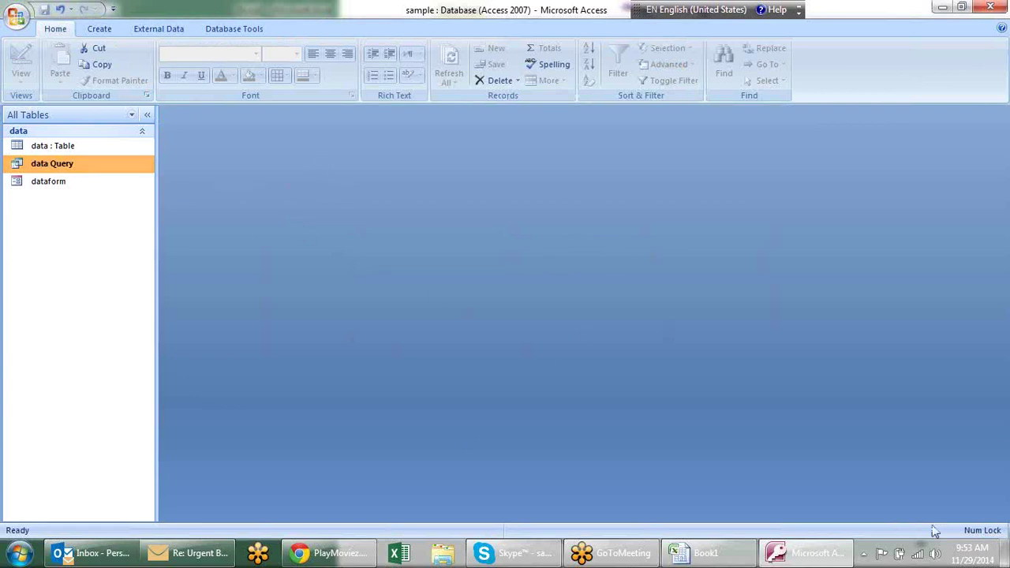
Step: Run data Query to check its 76 mahesh and sandeep records by descending sales, then close it
{"action": "double_click", "coordinate": [52, 165]}
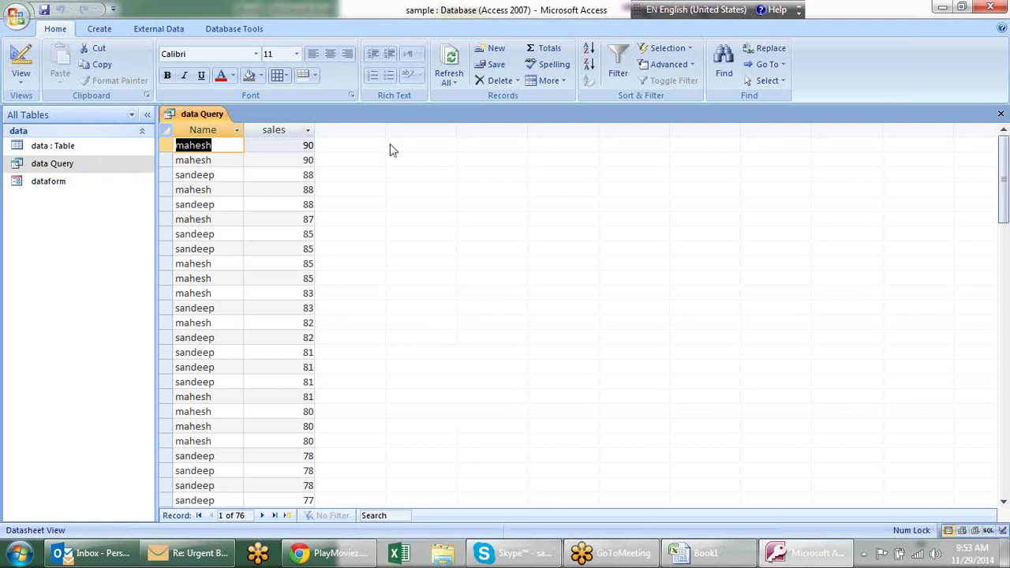
{"action": "right_click", "coordinate": [232, 114]}
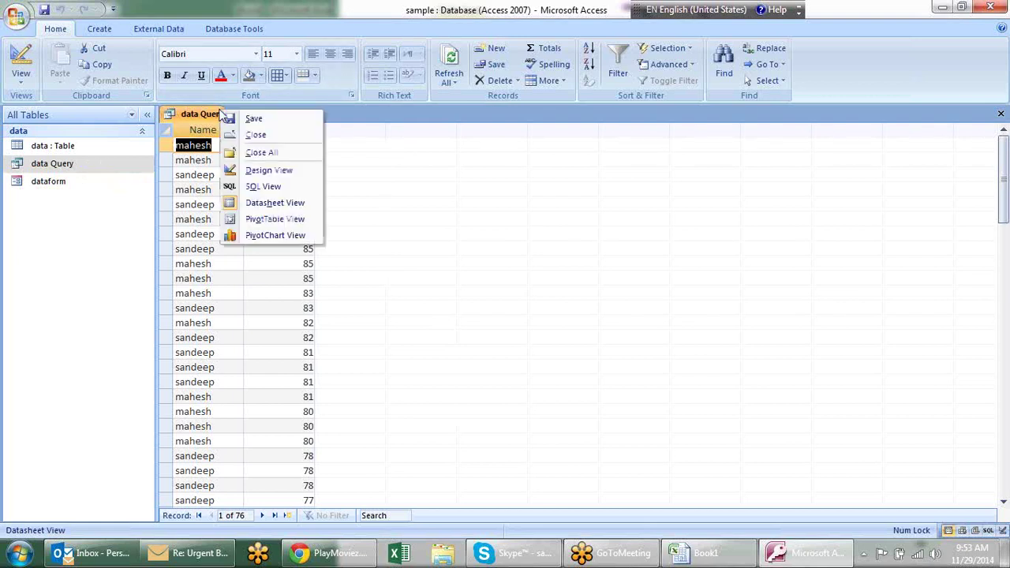
{"action": "left_click", "coordinate": [254, 135]}
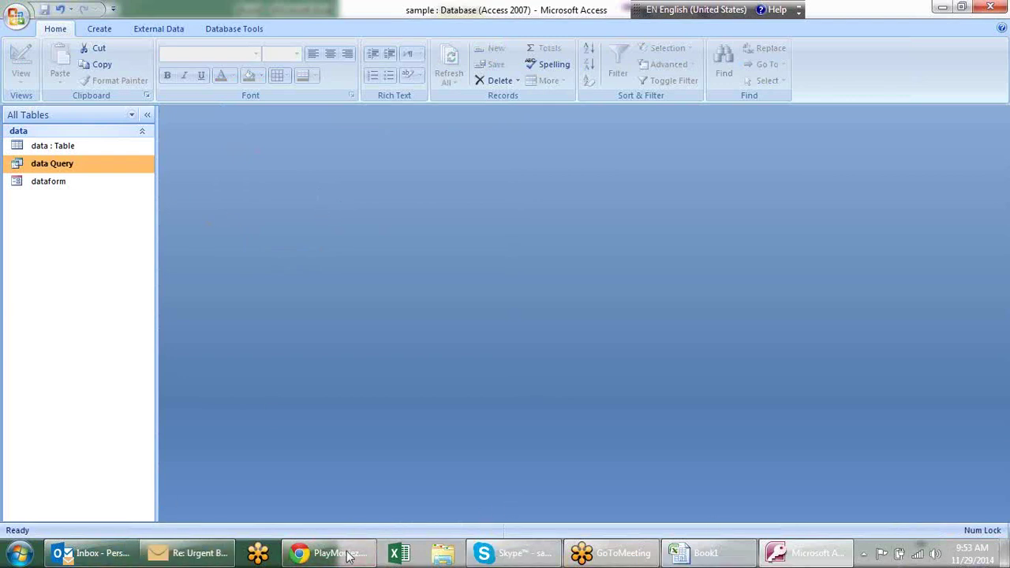
{"action": "left_click", "coordinate": [207, 563]}
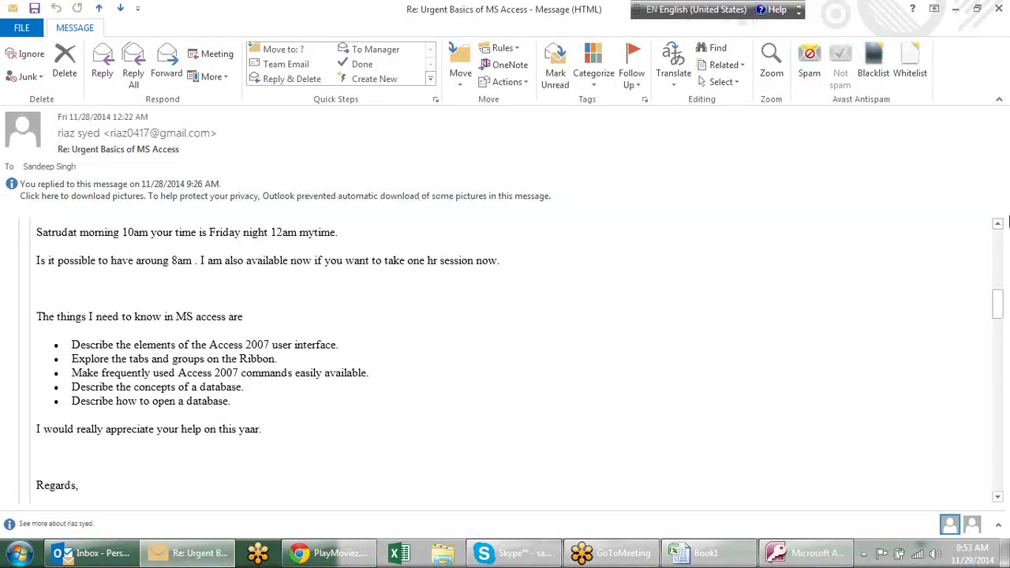
{"action": "scroll", "coordinate": [852, 234], "scroll_direction": "up", "scroll_amount": 3}
{"action": "scroll", "coordinate": [876, 218], "scroll_direction": "up", "scroll_amount": 2}
{"action": "scroll", "coordinate": [907, 201], "scroll_direction": "up", "scroll_amount": 5}
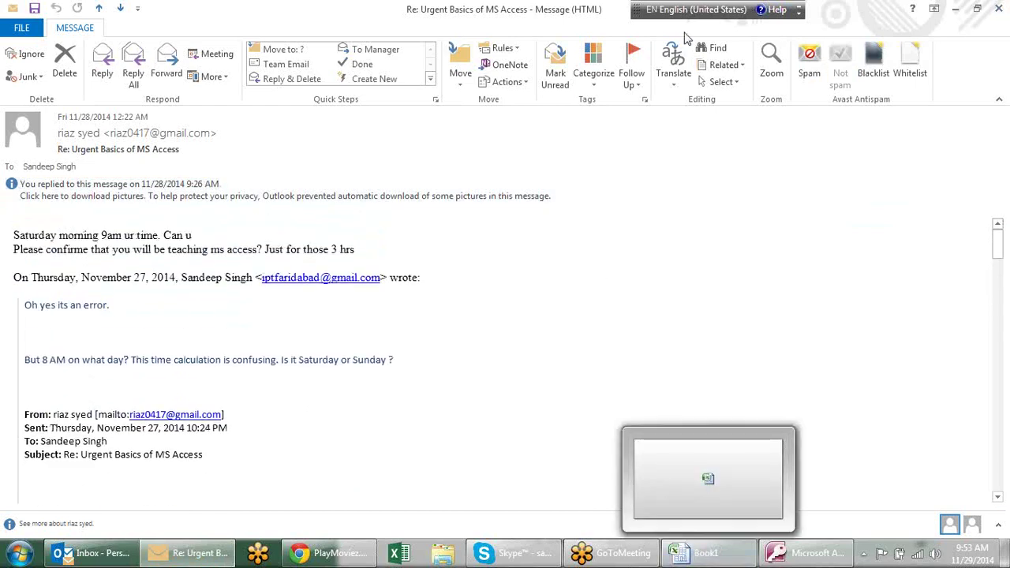
{"action": "left_click", "coordinate": [999, 8]}
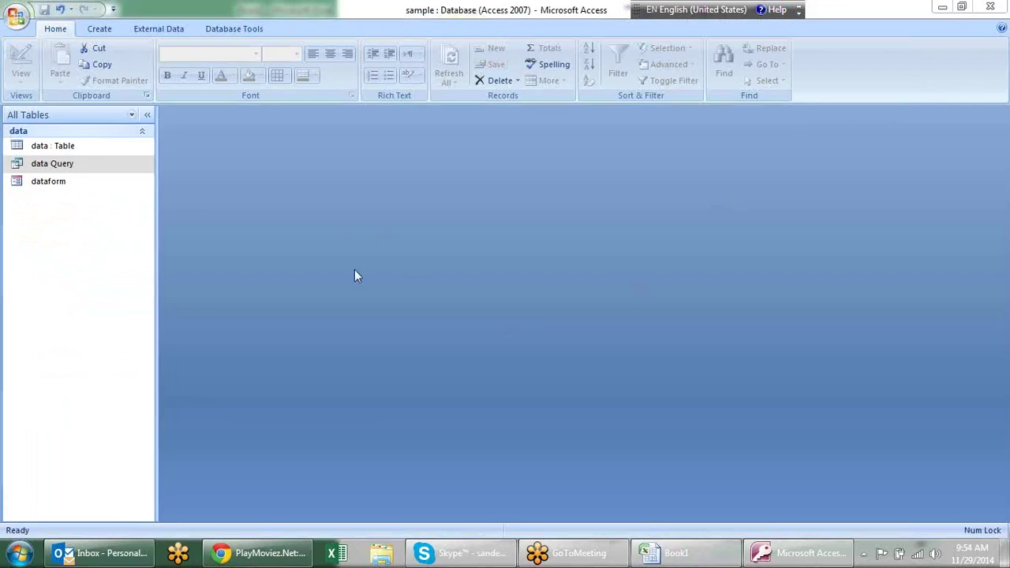
Step: In a new Chrome tab, go to the techonthenet.com site
{"action": "mouse_move", "coordinate": [331, 554]}
{"action": "left_click", "coordinate": [260, 553]}
{"action": "left_click", "coordinate": [305, 10]}
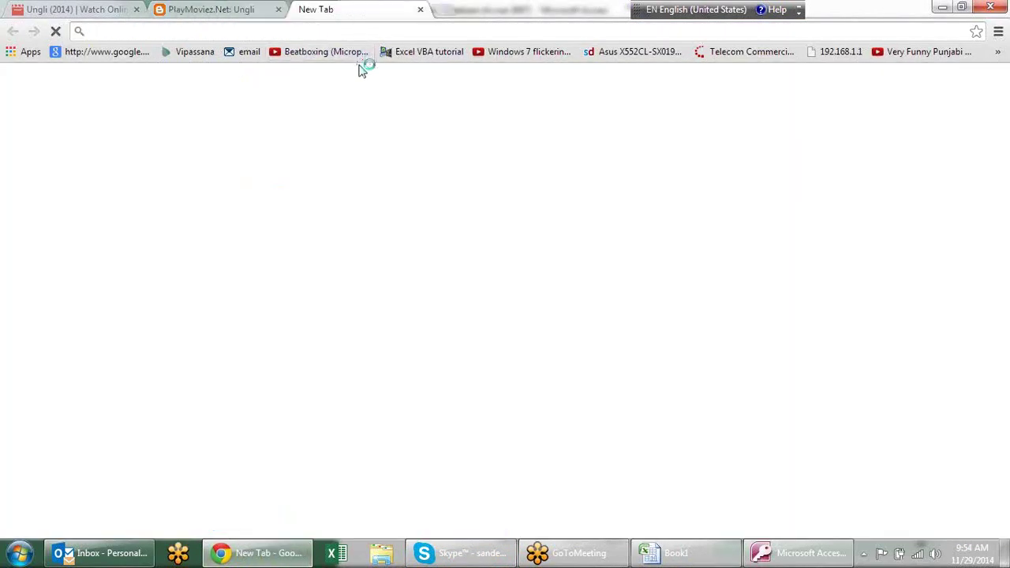
{"action": "type", "text": "te"}
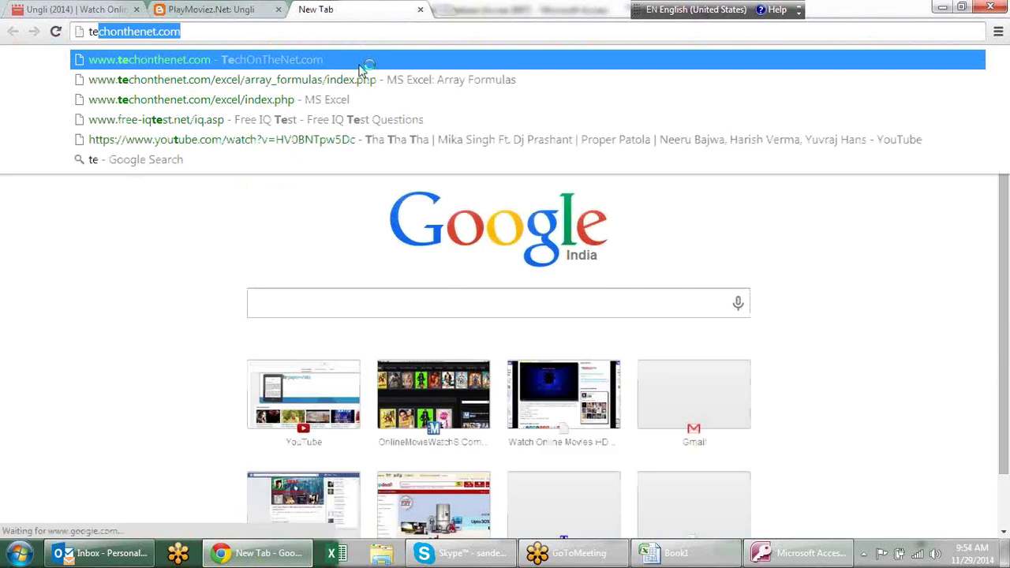
{"action": "key", "text": "Return"}
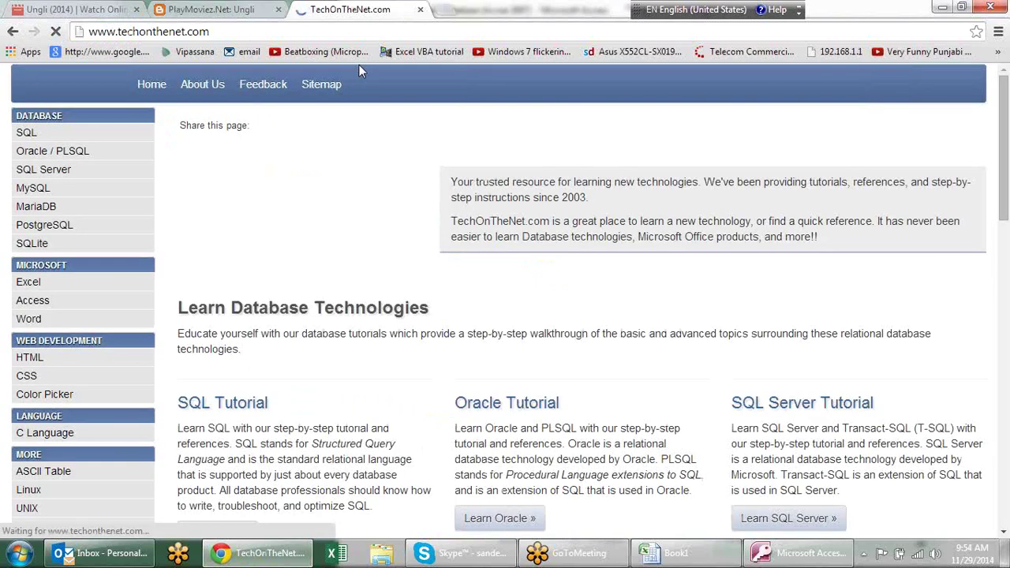
Step: Open the SQL SELECT Statement tutorial and scroll down to its example queries
{"action": "left_click", "coordinate": [26, 134]}
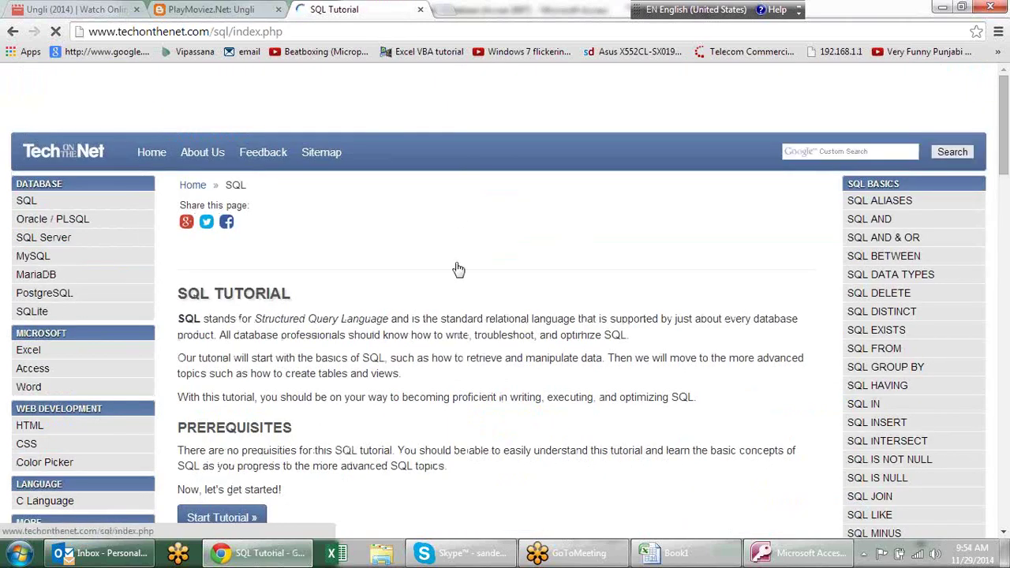
{"action": "scroll", "coordinate": [410, 244], "scroll_direction": "down", "scroll_amount": 5}
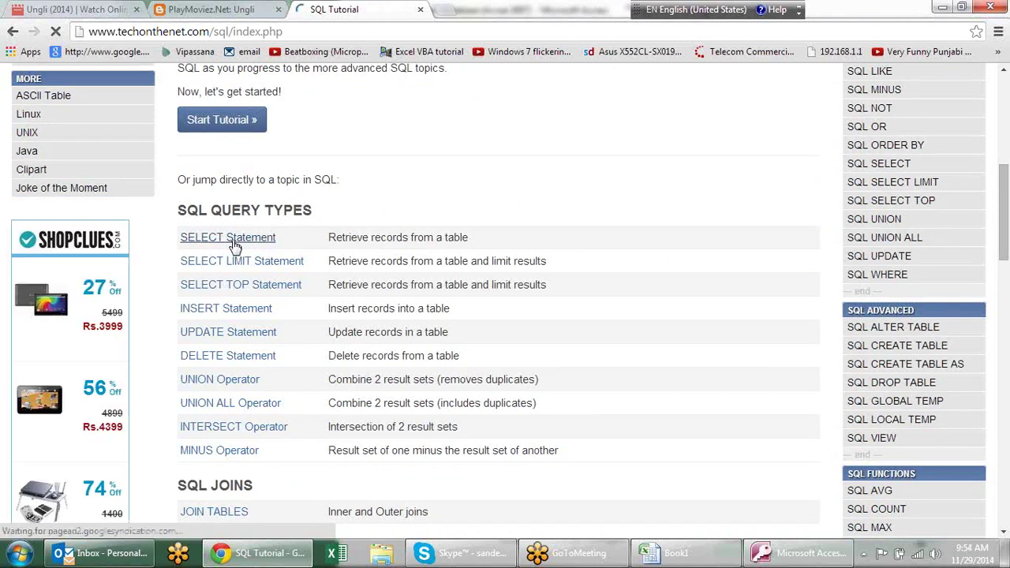
{"action": "scroll", "coordinate": [237, 236], "scroll_direction": "down", "scroll_amount": 1}
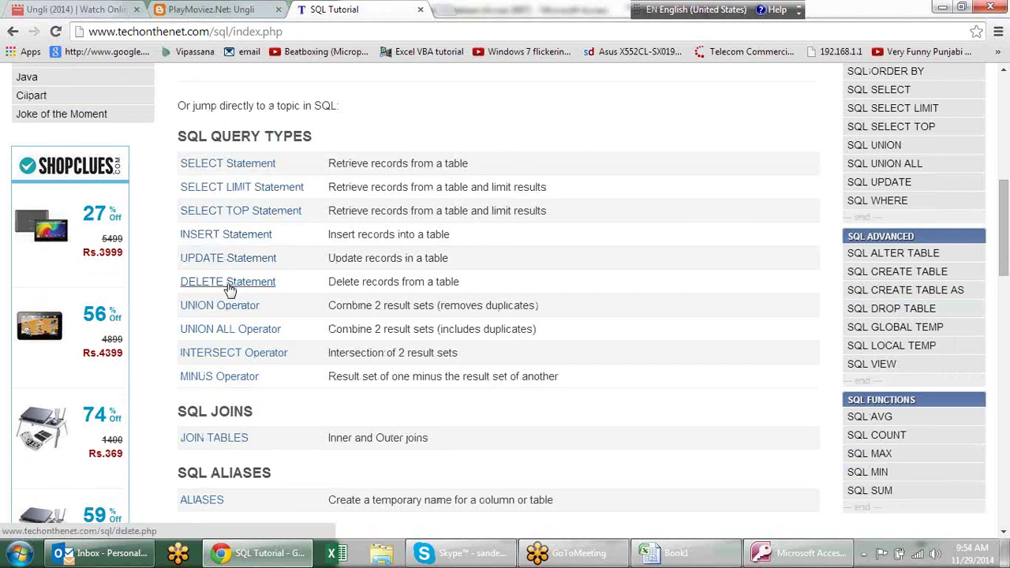
{"action": "left_click", "coordinate": [246, 169]}
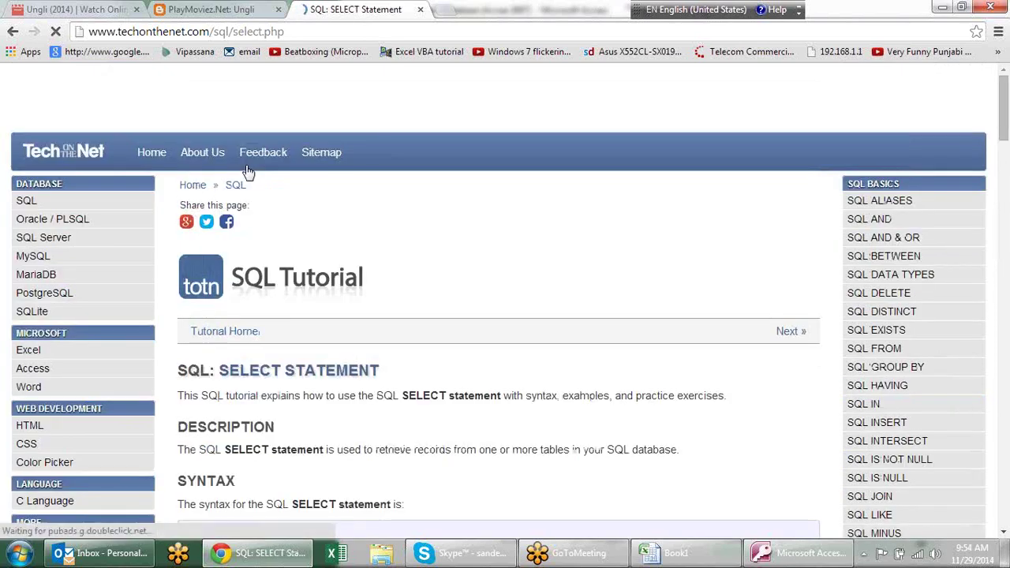
{"action": "scroll", "coordinate": [490, 278], "scroll_direction": "down", "scroll_amount": 2}
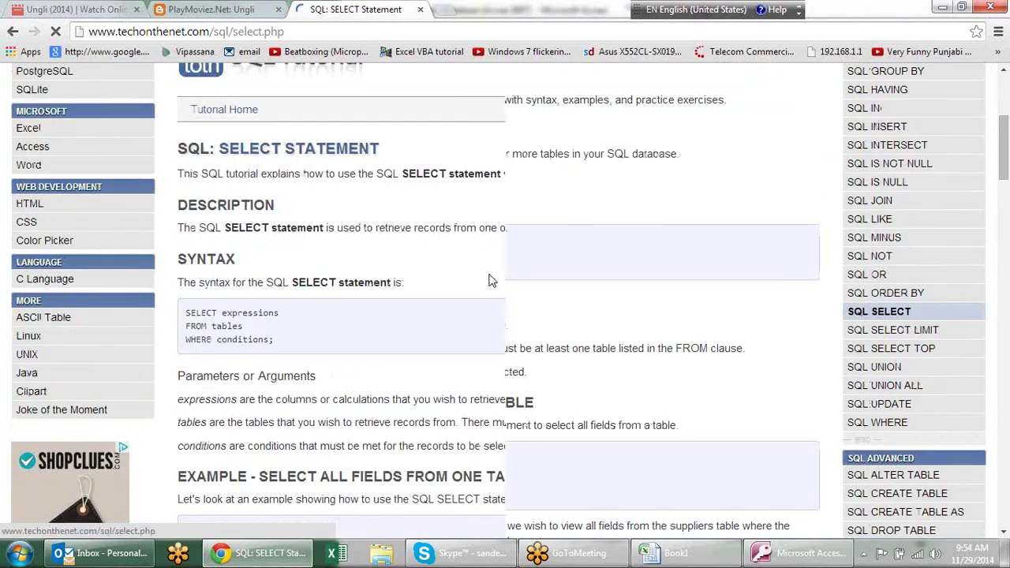
{"action": "scroll", "coordinate": [455, 244], "scroll_direction": "down", "scroll_amount": 1}
{"action": "scroll", "coordinate": [455, 244], "scroll_direction": "down", "scroll_amount": 4}
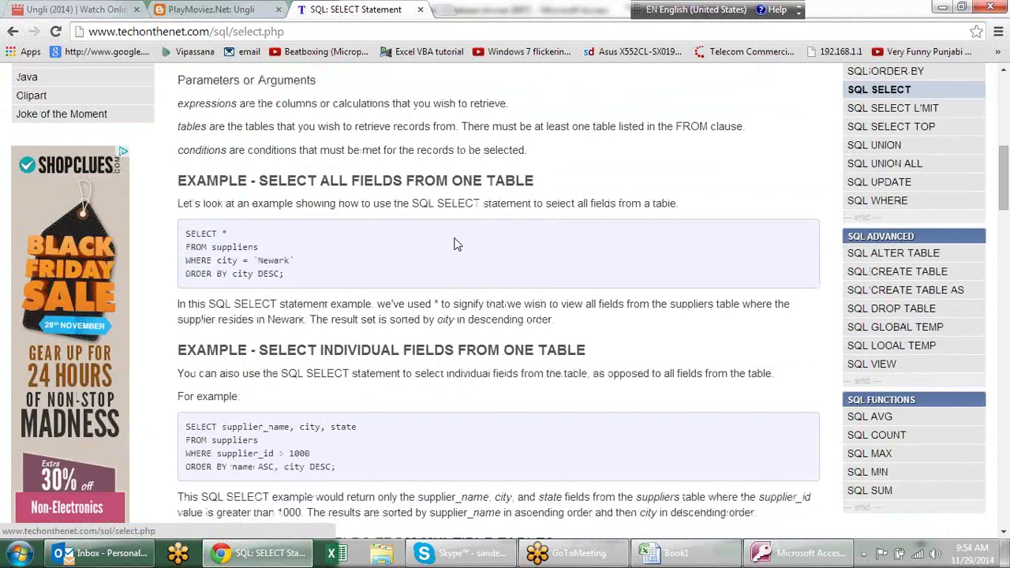
Step: Back in Access, create a new query design with the data table added
{"action": "key", "text": "alt+Tab"}
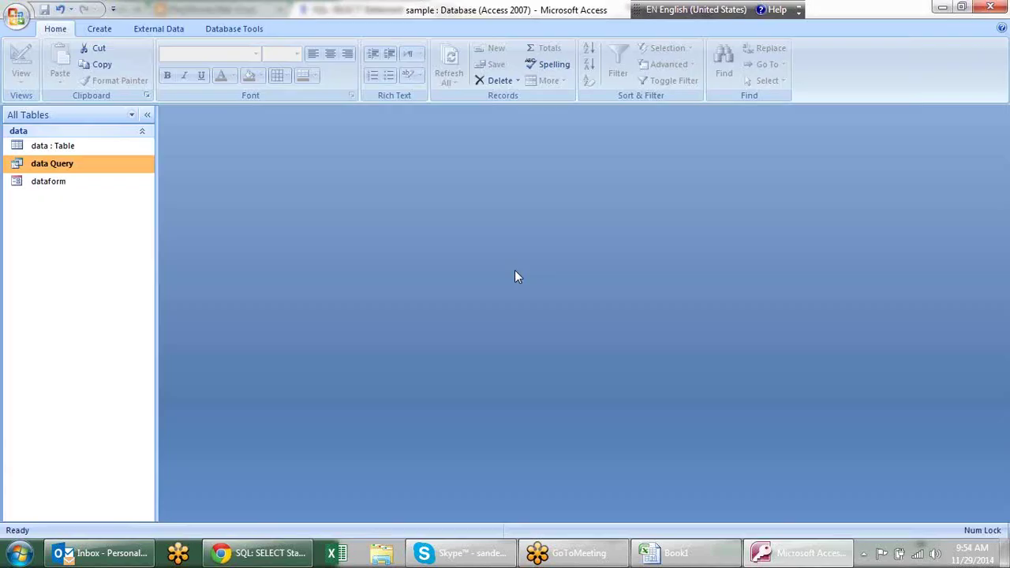
{"action": "left_click", "coordinate": [100, 29]}
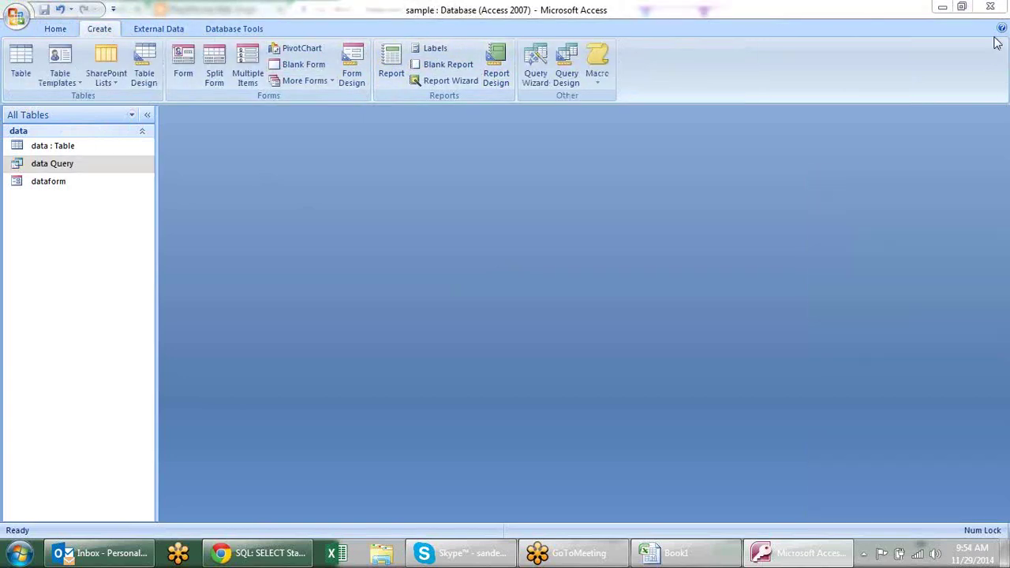
{"action": "left_click", "coordinate": [620, 35]}
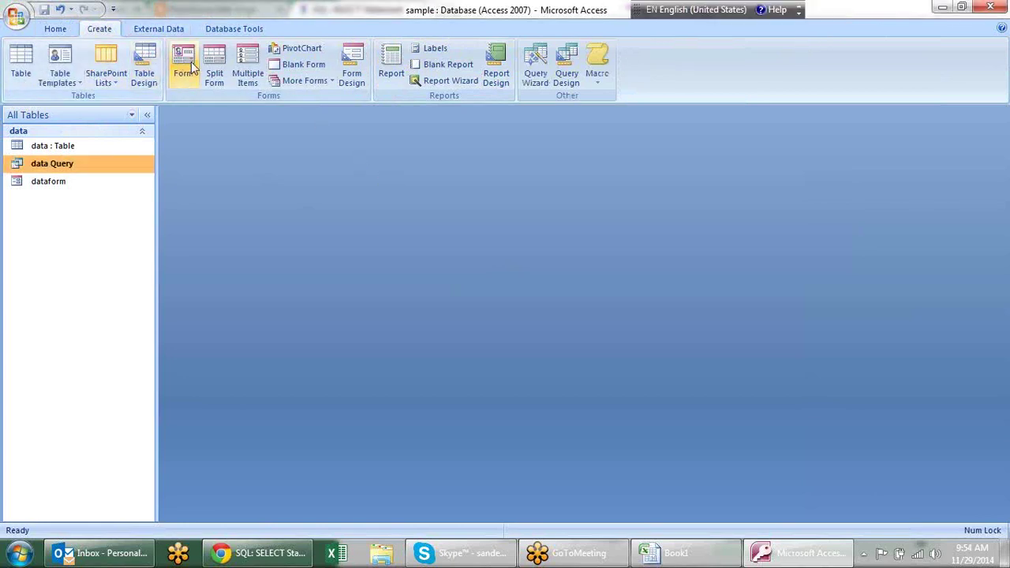
{"action": "left_click", "coordinate": [562, 79]}
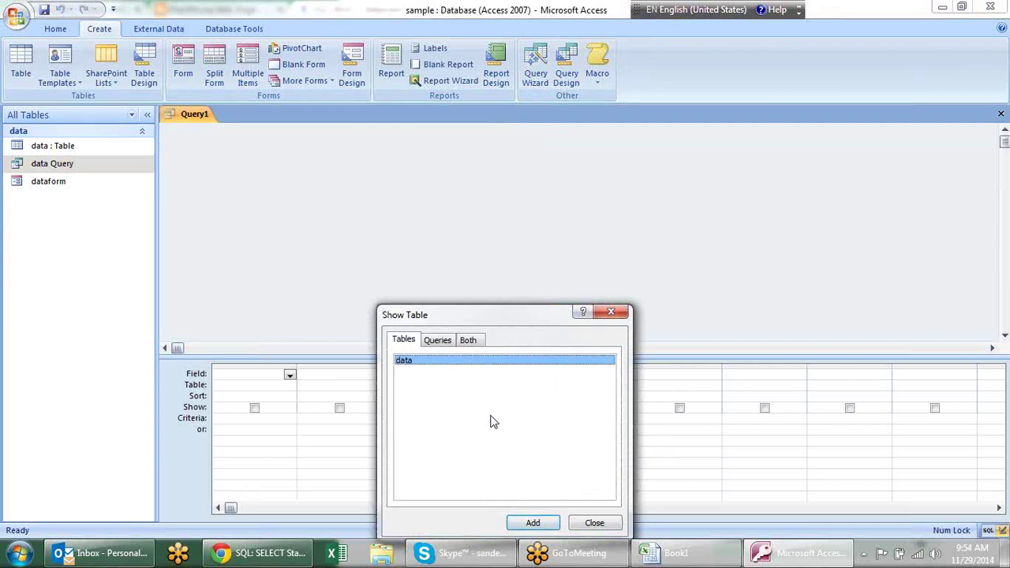
{"action": "left_click", "coordinate": [533, 523]}
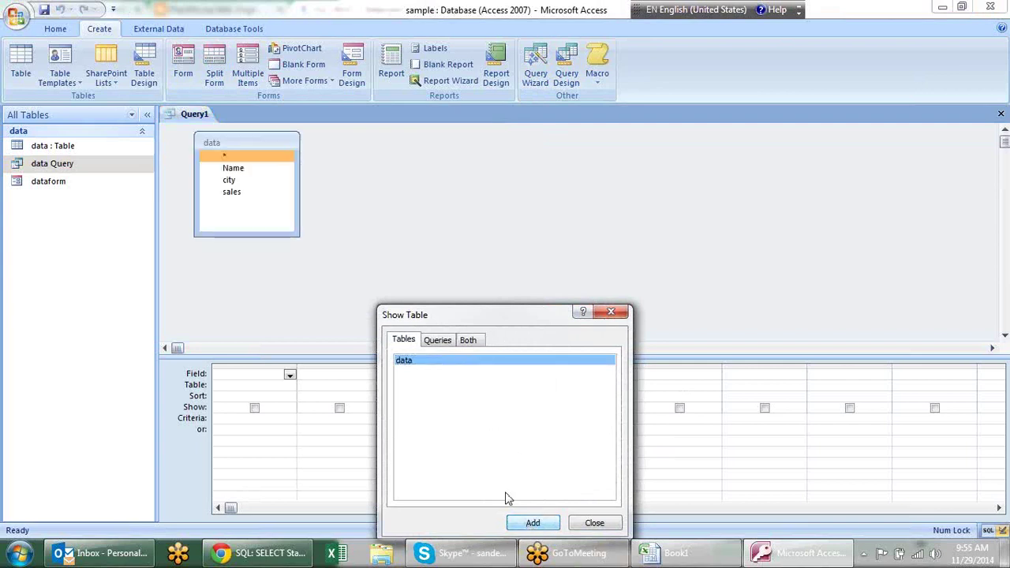
{"action": "left_click", "coordinate": [594, 524]}
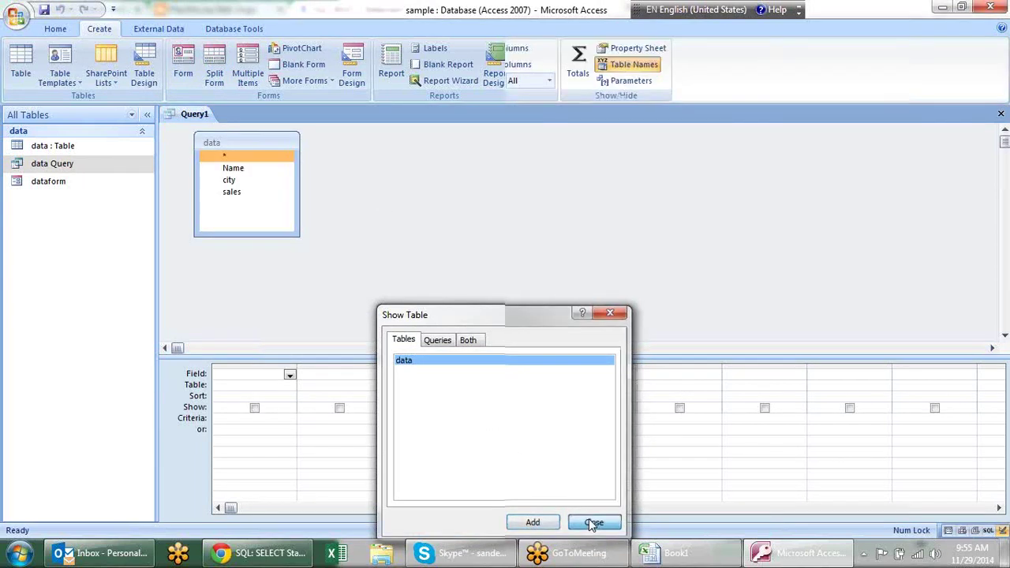
Step: Switch Query1 to SQL View, showing "SELECT FROM data;"
{"action": "right_click", "coordinate": [196, 114]}
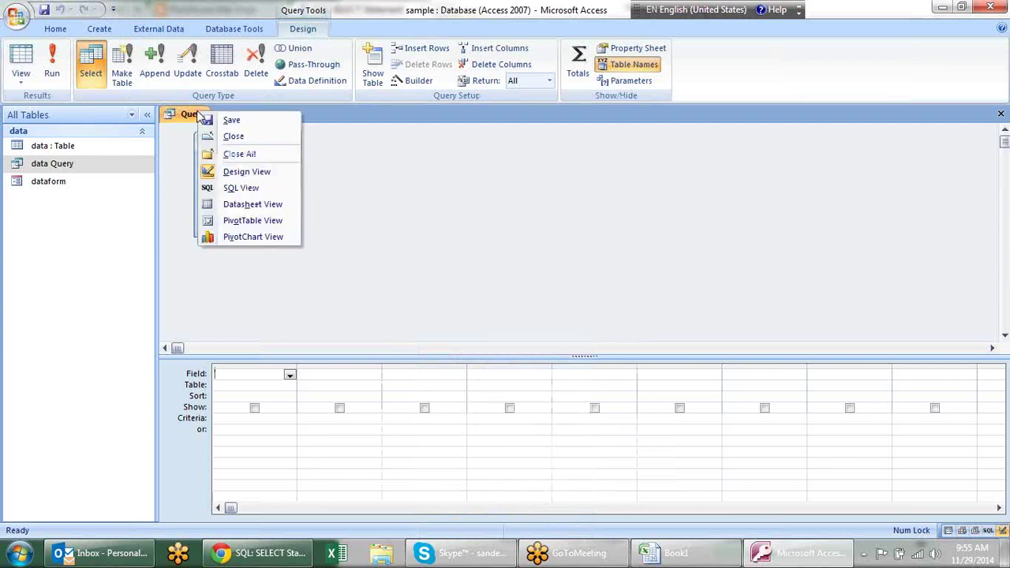
{"action": "left_click", "coordinate": [236, 188]}
{"action": "left_click", "coordinate": [235, 153]}
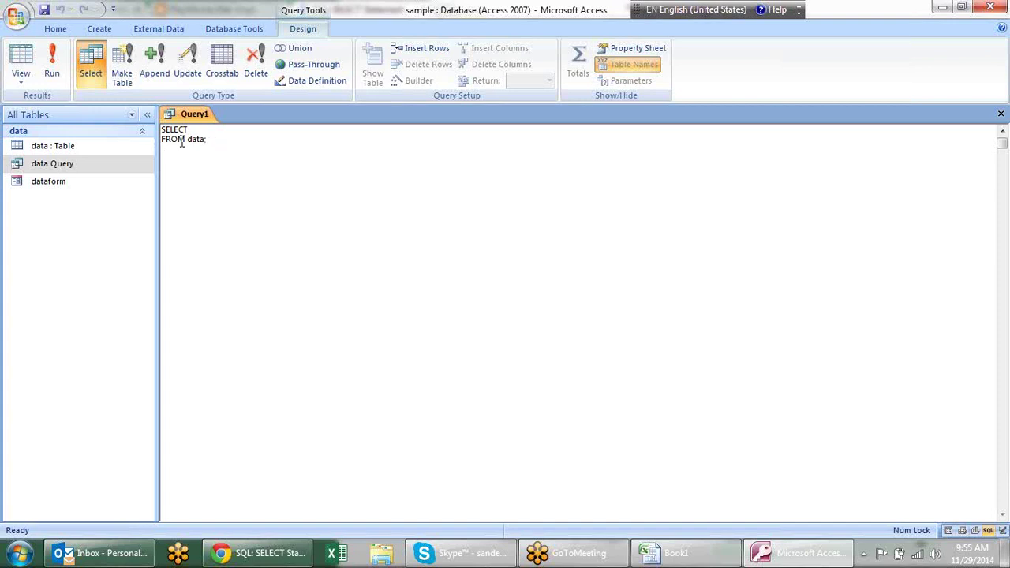
Step: Replace the SQL text with "select * from data"
{"action": "key", "text": "ctrl+a"}
{"action": "key", "text": "Delete"}
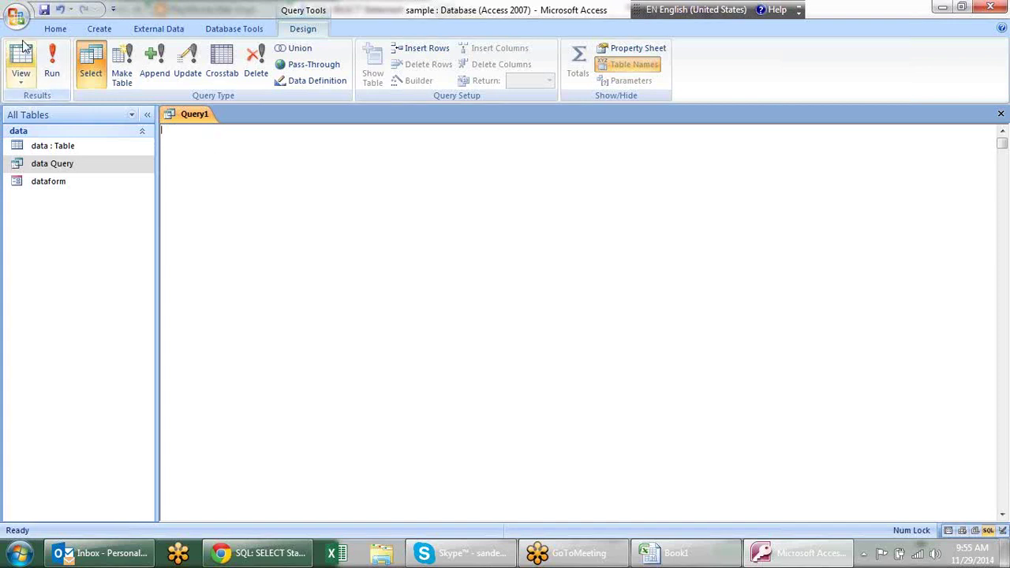
{"action": "type", "text": "select"}
{"action": "type", "text": " * from d"}
{"action": "type", "text": "ata"}
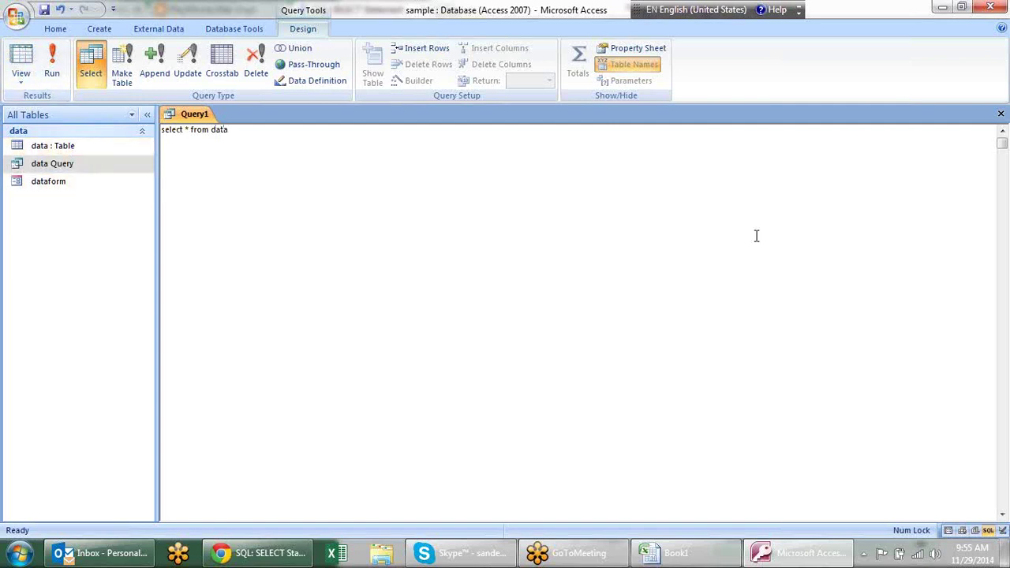
Step: Save the query as Query1 and close it
{"action": "right_click", "coordinate": [194, 117]}
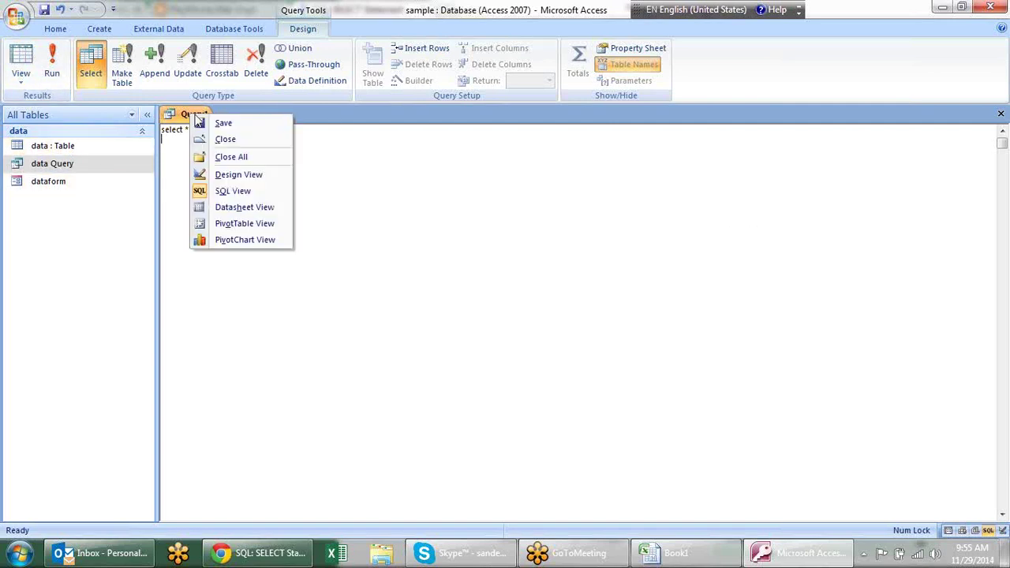
{"action": "left_click", "coordinate": [221, 123]}
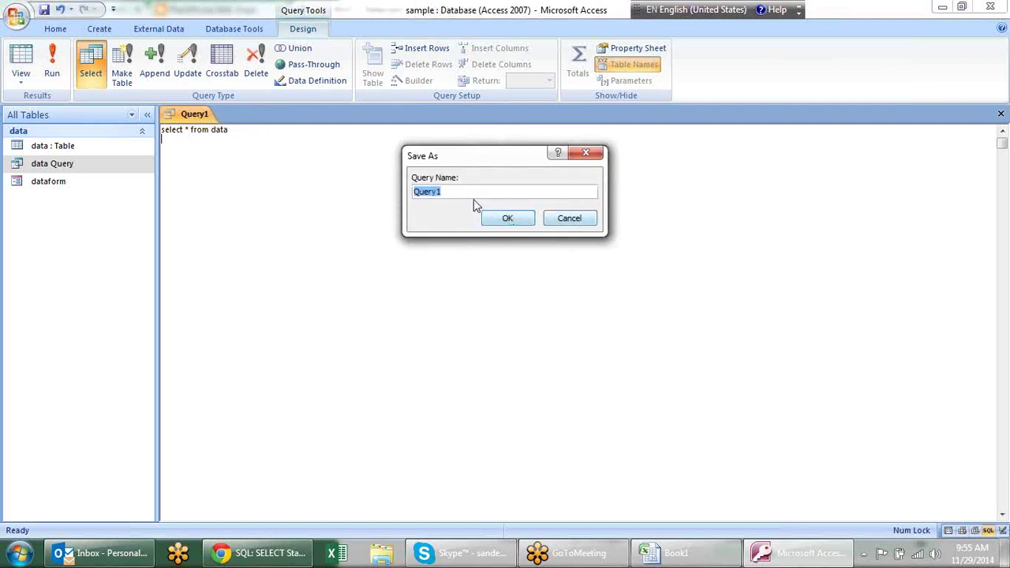
{"action": "left_click", "coordinate": [507, 219]}
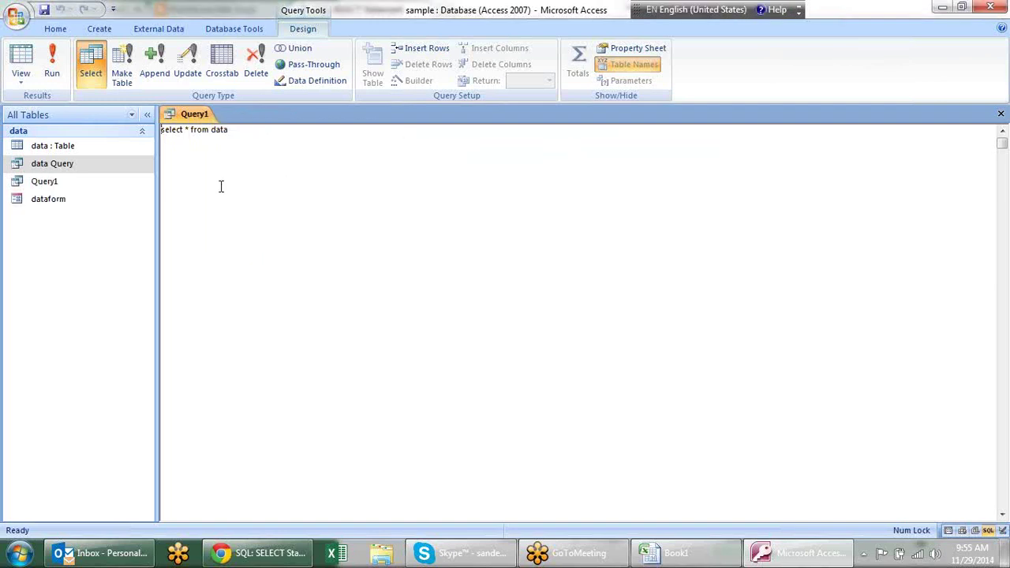
{"action": "right_click", "coordinate": [193, 118]}
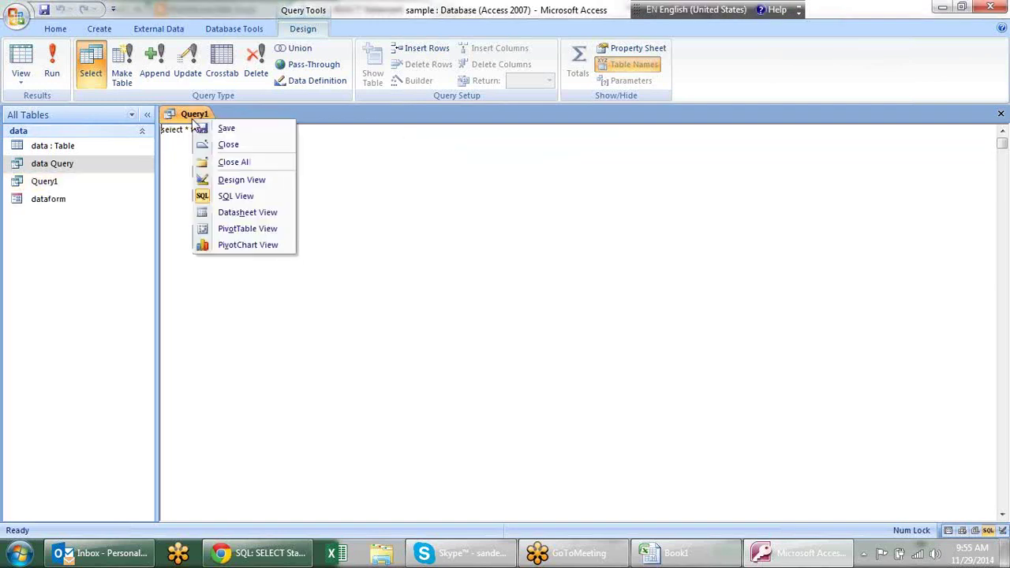
{"action": "left_click", "coordinate": [237, 145]}
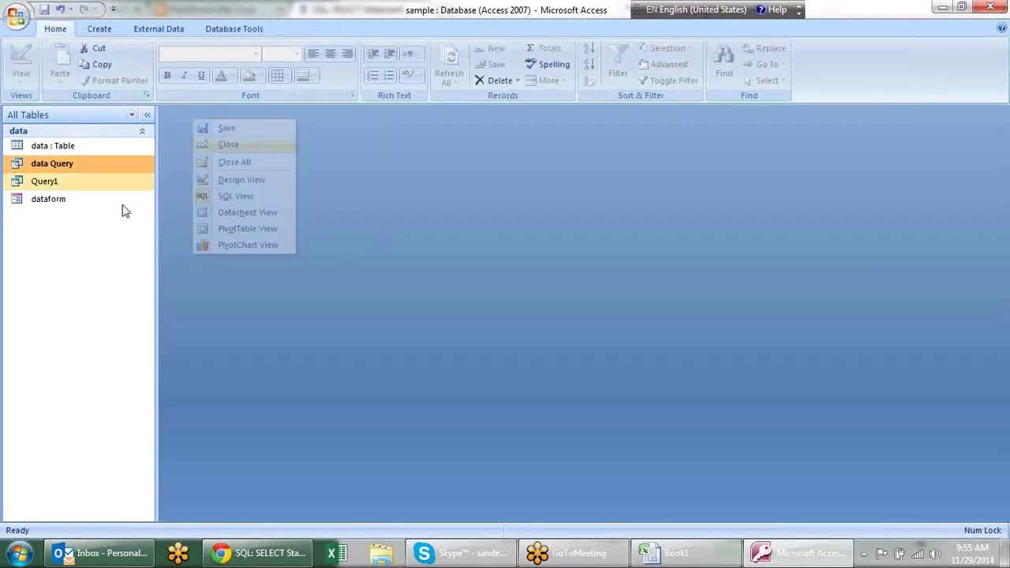
Step: Open Query1 to view its results, then close it
{"action": "double_click", "coordinate": [49, 182]}
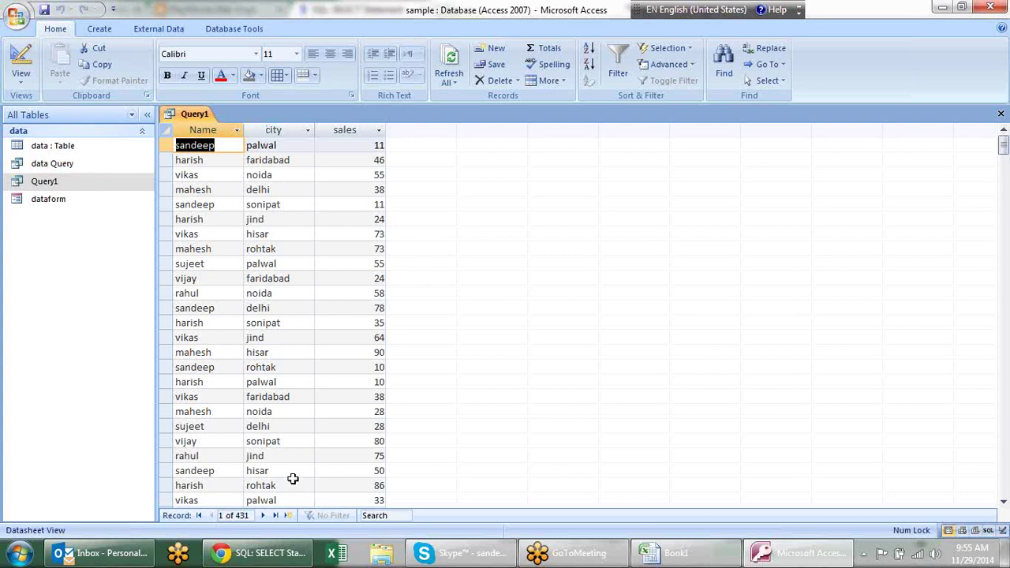
{"action": "right_click", "coordinate": [195, 115]}
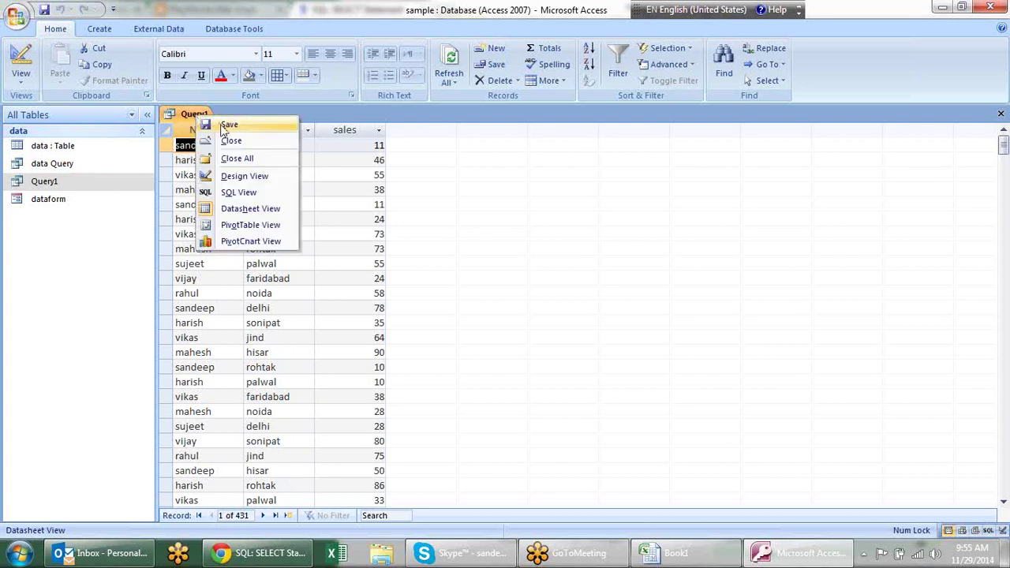
{"action": "left_click", "coordinate": [229, 140]}
Step: In Query1's SQL, replace the * after SELECT with Name
{"action": "right_click", "coordinate": [67, 188]}
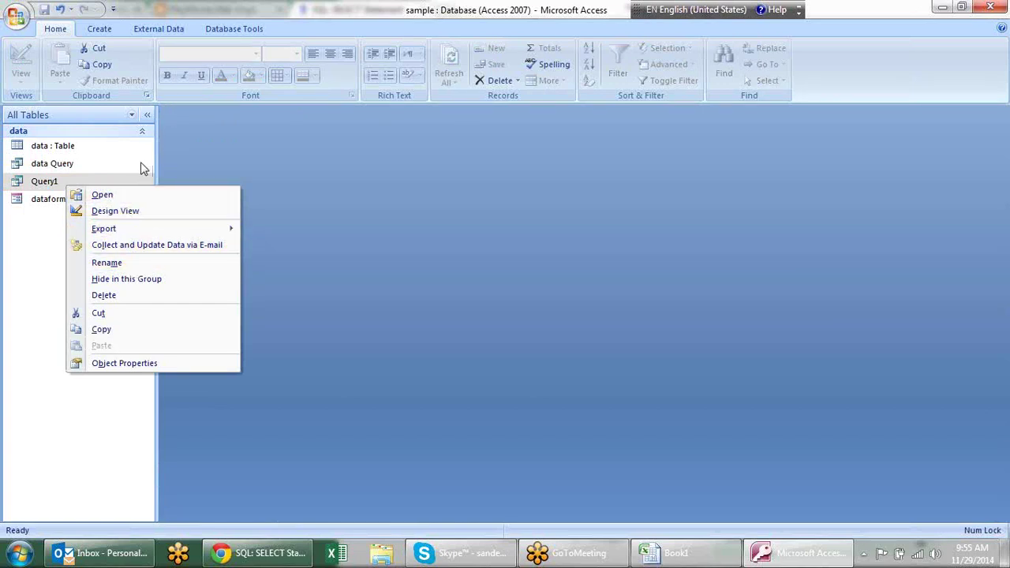
{"action": "left_click", "coordinate": [144, 211]}
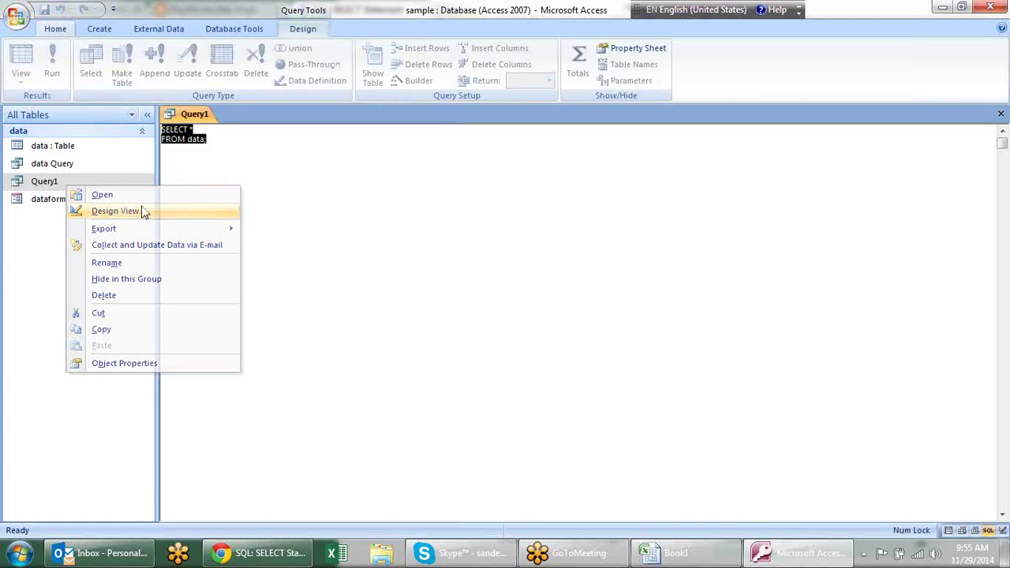
{"action": "right_click", "coordinate": [195, 115]}
{"action": "left_click", "coordinate": [240, 198]}
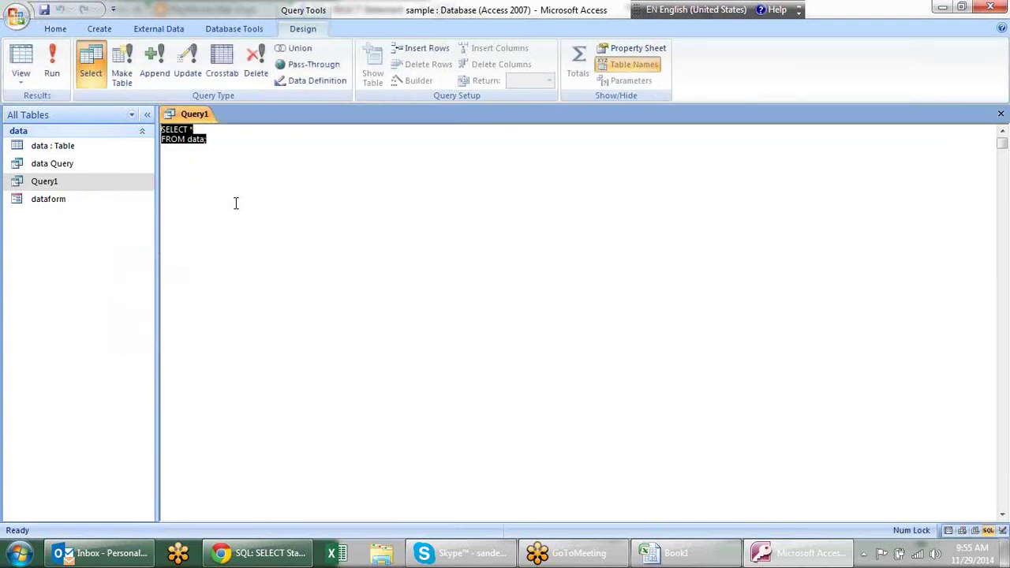
{"action": "left_click", "coordinate": [229, 154]}
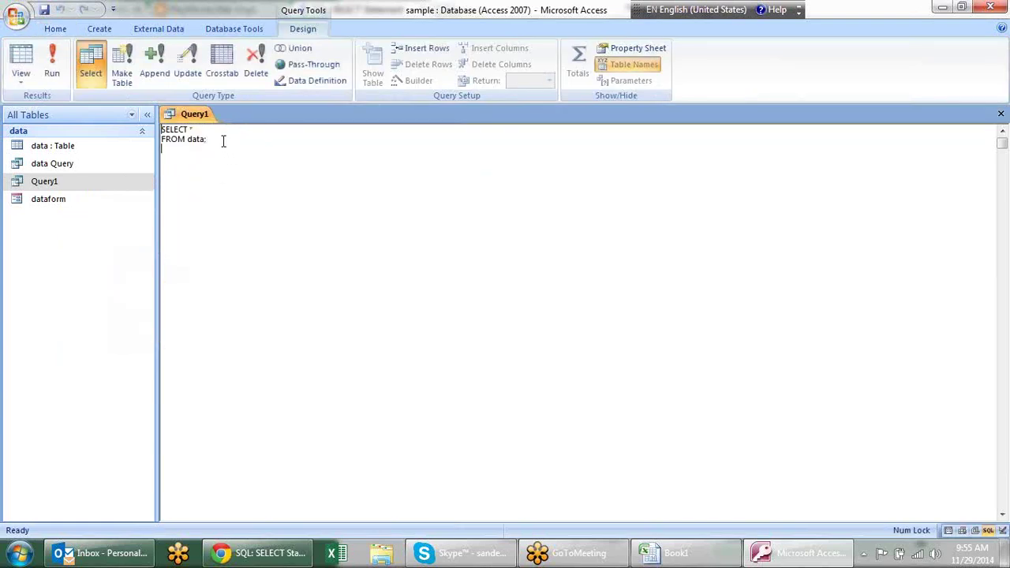
{"action": "left_click", "coordinate": [204, 130]}
{"action": "key", "text": "BackSpace"}
{"action": "type", "text": "Name"}
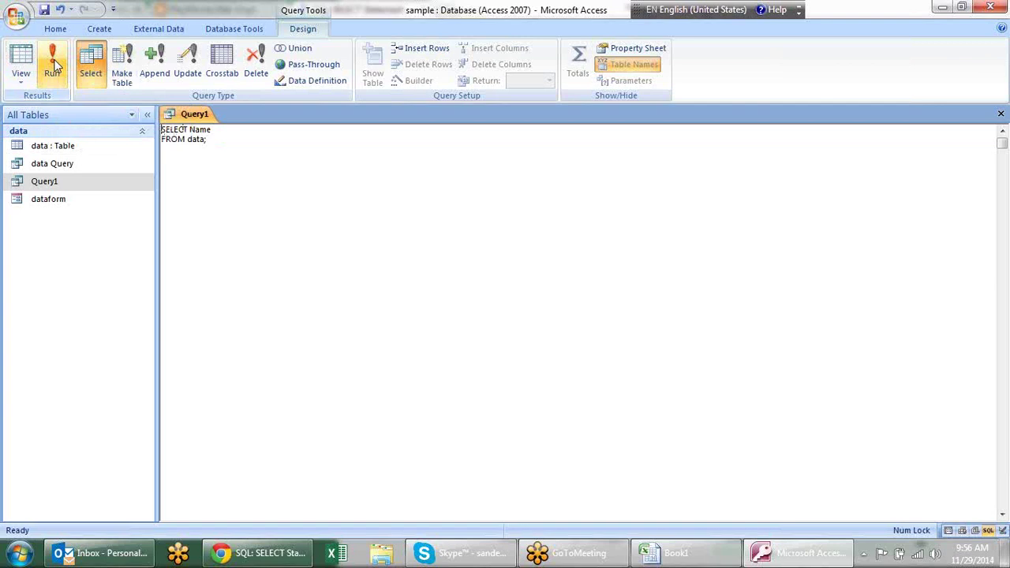
Step: Run Query1 to check the 431 names, then close it and confirm the save prompt
{"action": "left_click", "coordinate": [53, 67]}
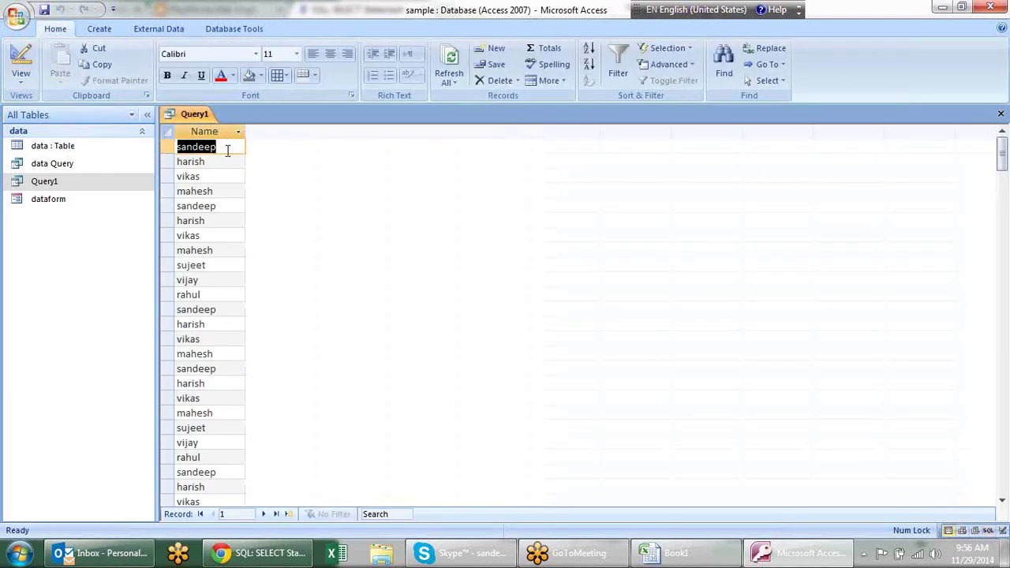
{"action": "scroll", "coordinate": [229, 300], "scroll_direction": "down", "scroll_amount": 4}
{"action": "scroll", "coordinate": [231, 268], "scroll_direction": "down", "scroll_amount": 3}
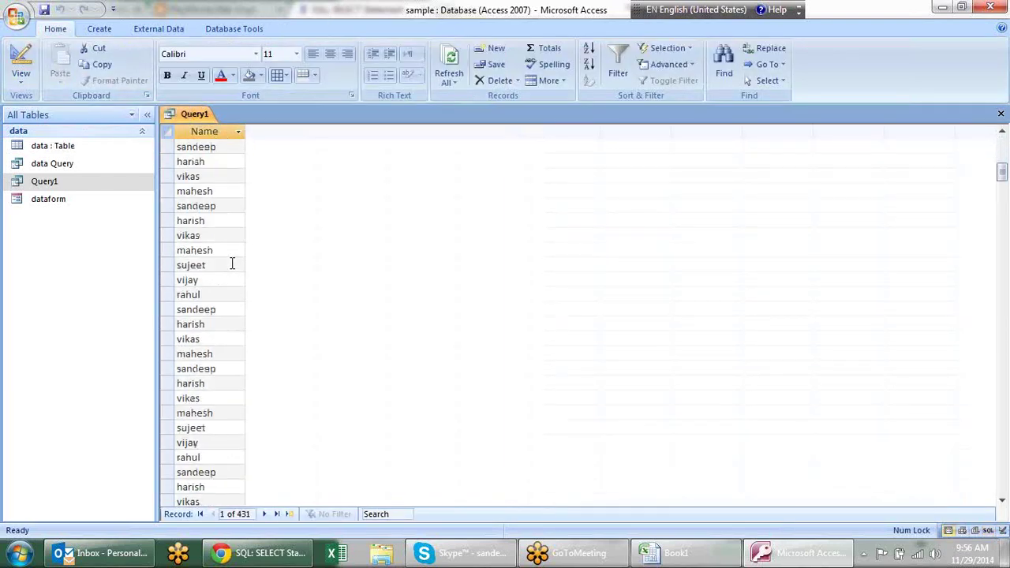
{"action": "scroll", "coordinate": [231, 264], "scroll_direction": "up", "scroll_amount": 3}
{"action": "scroll", "coordinate": [231, 263], "scroll_direction": "up", "scroll_amount": 4}
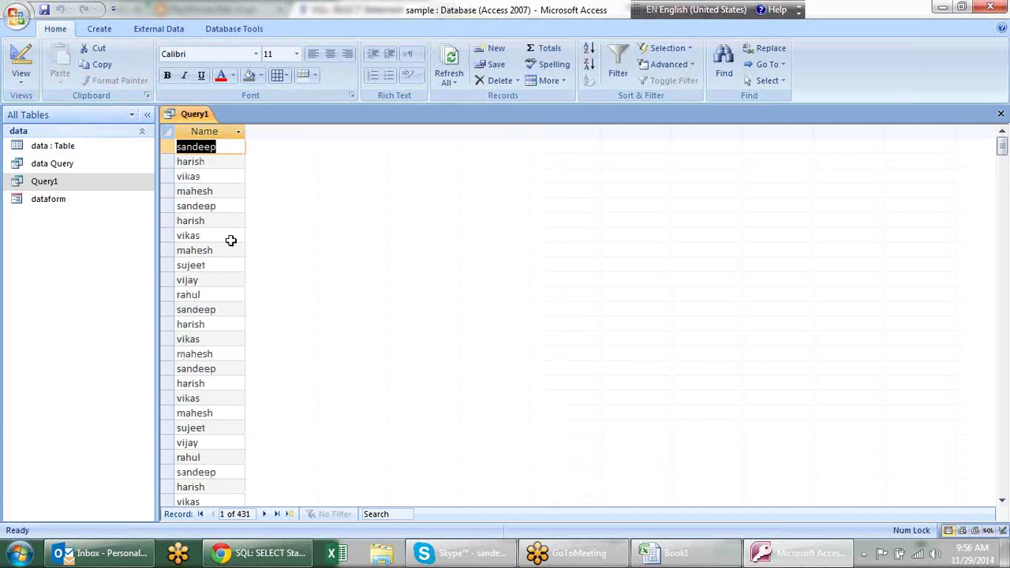
{"action": "right_click", "coordinate": [189, 115]}
{"action": "left_click", "coordinate": [224, 139]}
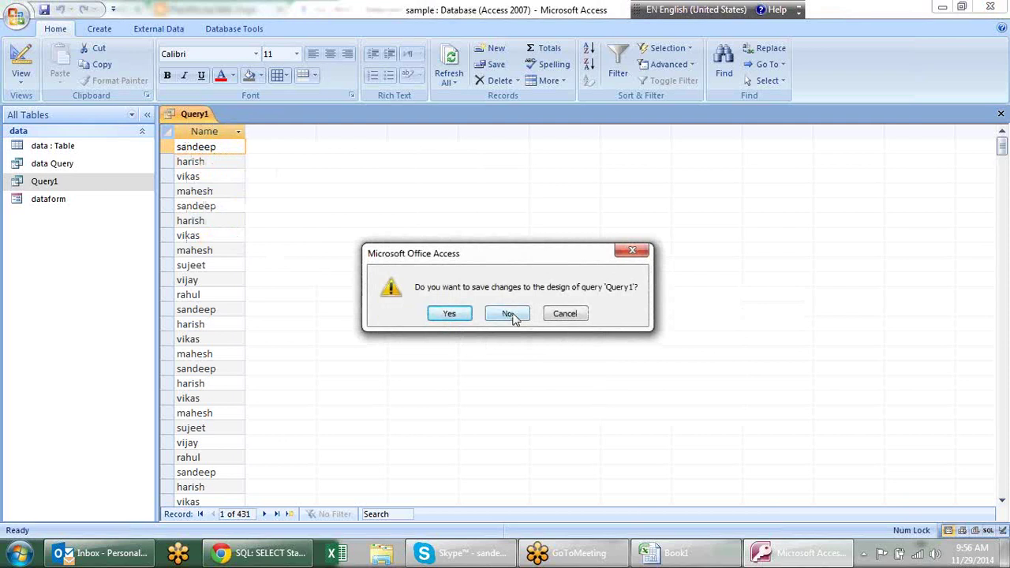
{"action": "left_click", "coordinate": [450, 314]}
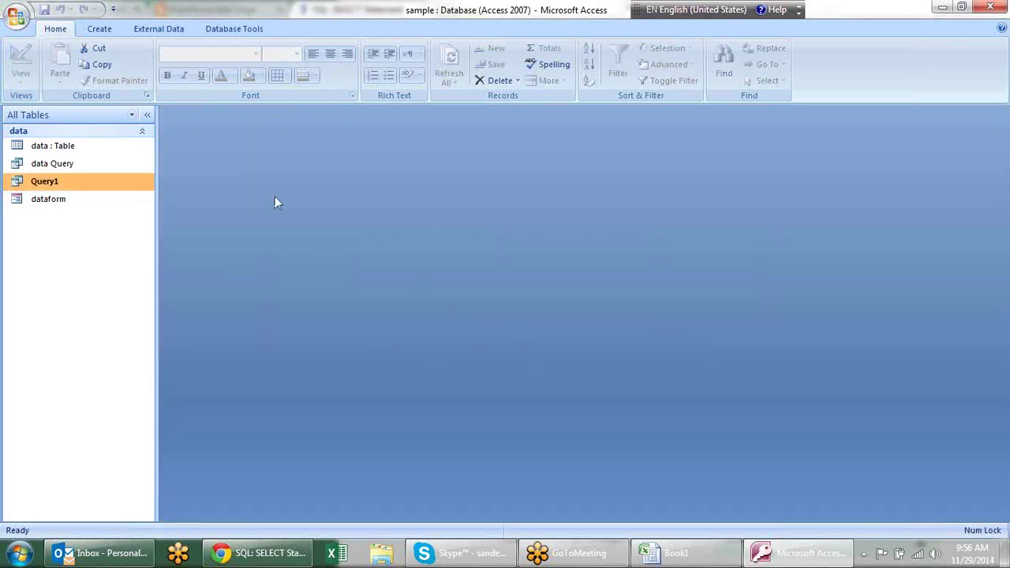
Step: Reopen Query1 in SQL View and add a sales field after SELECT Name
{"action": "double_click", "coordinate": [61, 181]}
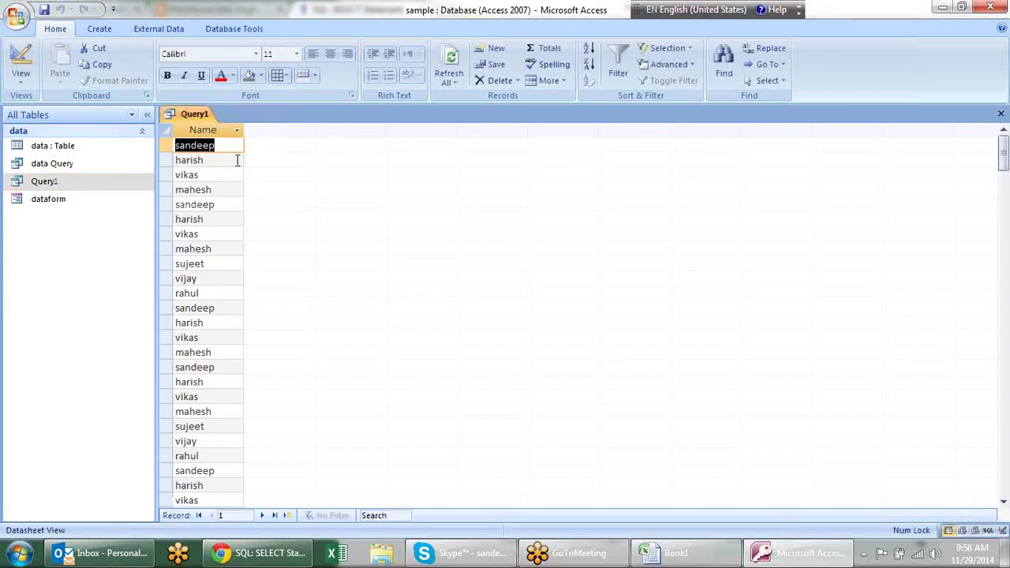
{"action": "right_click", "coordinate": [194, 115]}
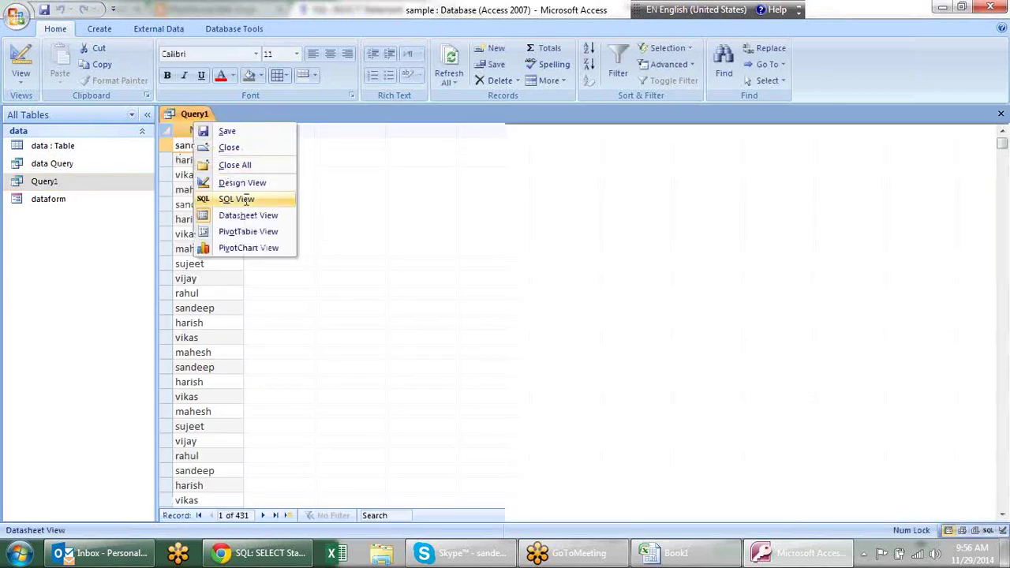
{"action": "left_click", "coordinate": [247, 201]}
{"action": "left_click", "coordinate": [223, 129]}
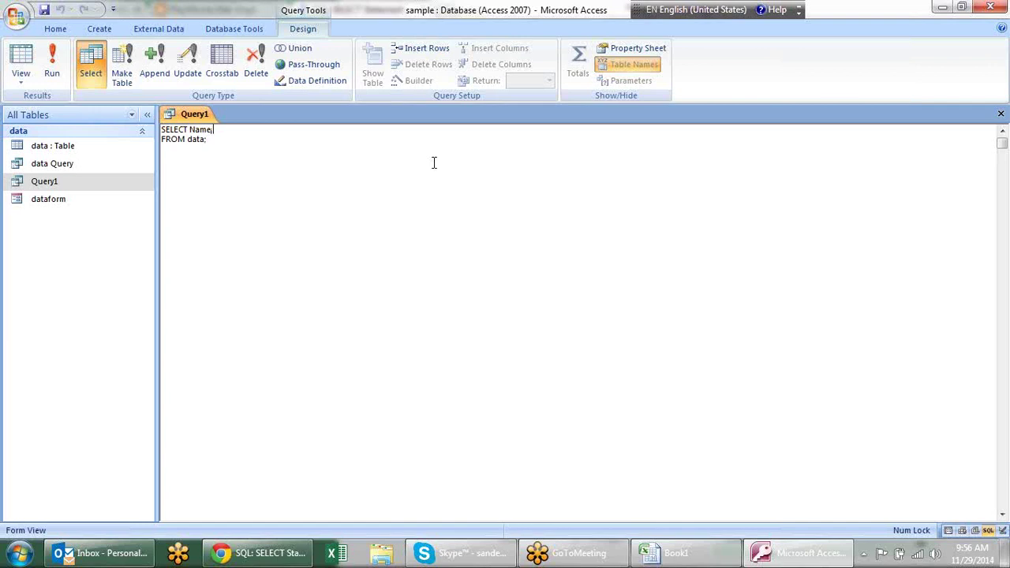
{"action": "type", "text": " sale"}
Step: Fix the misspelt field to 'sales' and run Query1, listing Name and sales for 431 records
{"action": "left_click", "coordinate": [56, 71]}
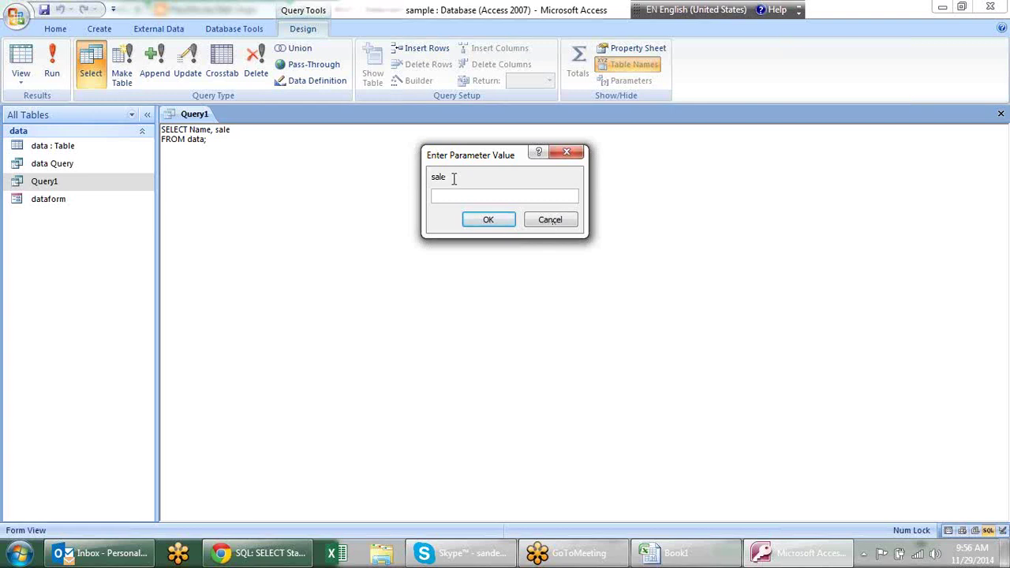
{"action": "key", "text": "Escape"}
{"action": "left_click", "coordinate": [245, 128]}
{"action": "type", "text": "s"}
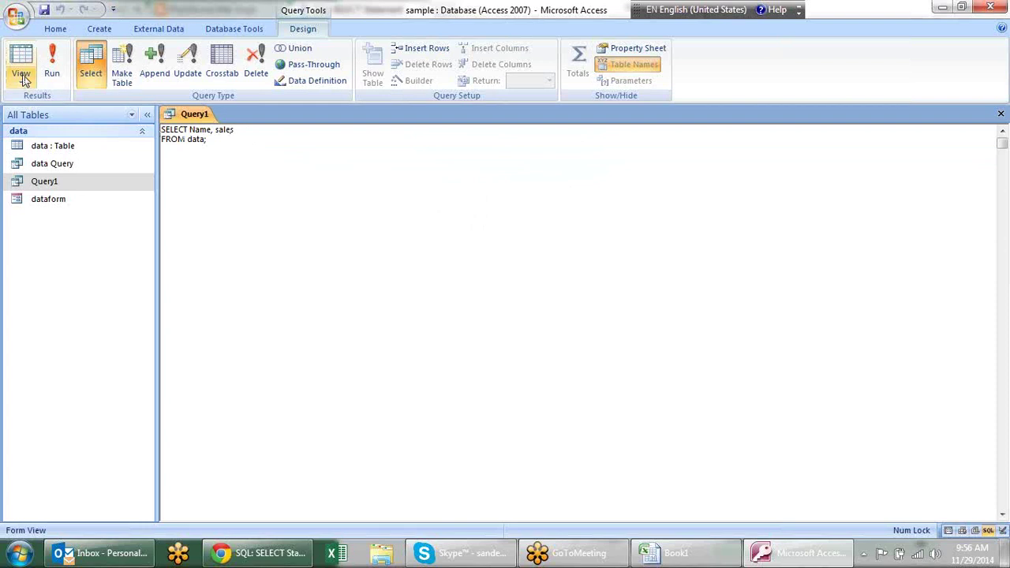
{"action": "left_click", "coordinate": [52, 67]}
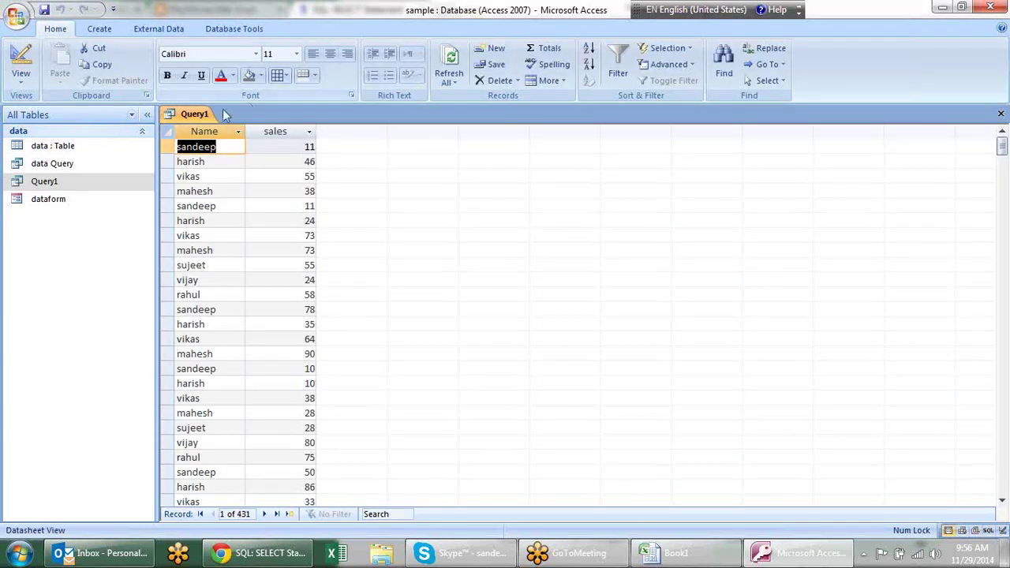
{"action": "right_click", "coordinate": [197, 115]}
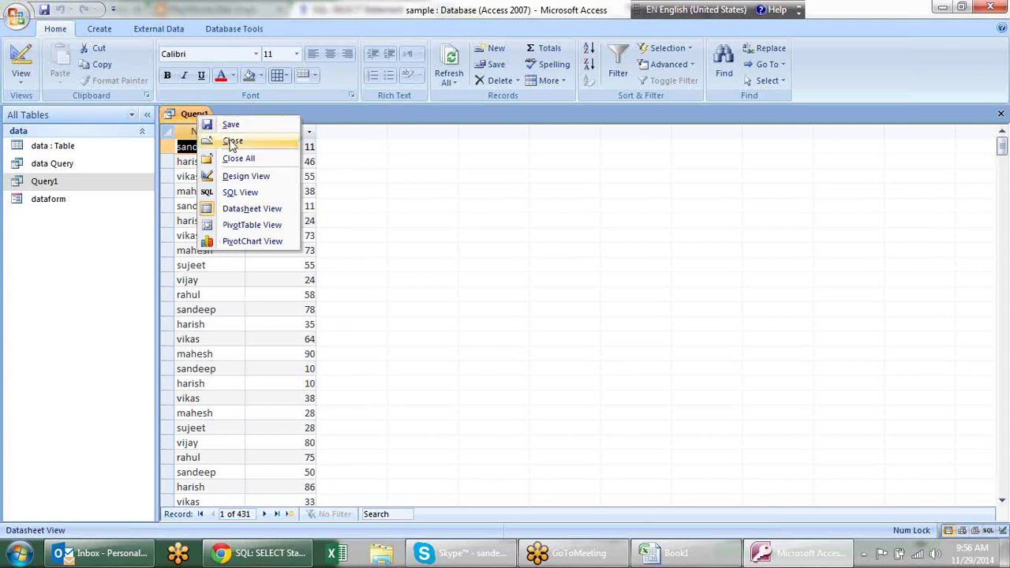
Step: In Query1's SQL, add a where name='sandeep' filter after FROM data
{"action": "left_click", "coordinate": [237, 193]}
{"action": "left_click", "coordinate": [236, 130]}
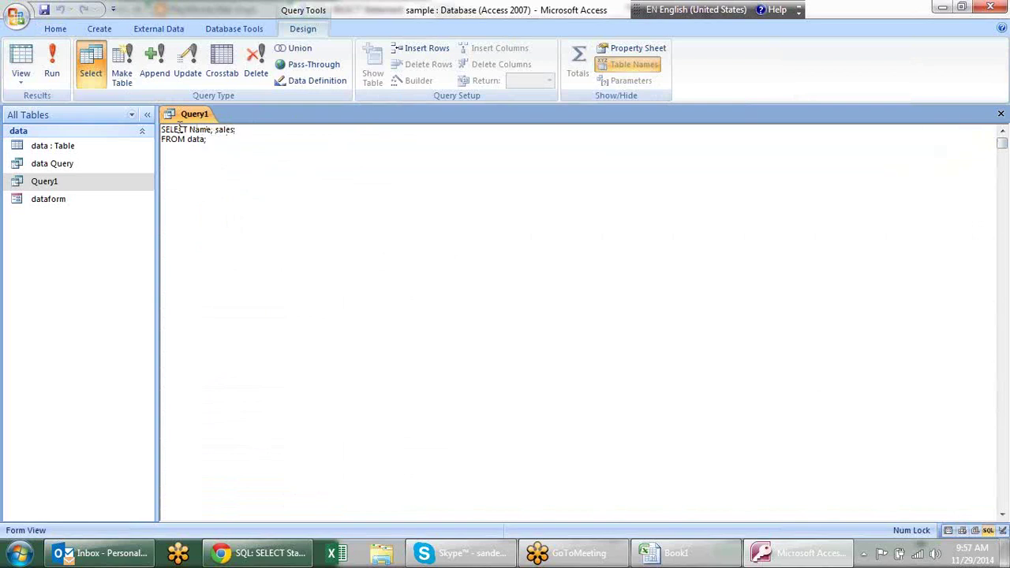
{"action": "double_click", "coordinate": [199, 130]}
{"action": "left_click_drag", "start_coordinate": [220, 132], "coordinate": [234, 131]}
{"action": "left_click_drag", "start_coordinate": [171, 140], "coordinate": [192, 139]}
{"action": "left_click", "coordinate": [242, 142]}
{"action": "type", "text": "where(n"}
{"action": "type", "text": "ame="}
{"action": "type", "text": "'sa"}
{"action": "type", "text": "ndeep"}
{"action": "type", "text": ";"}
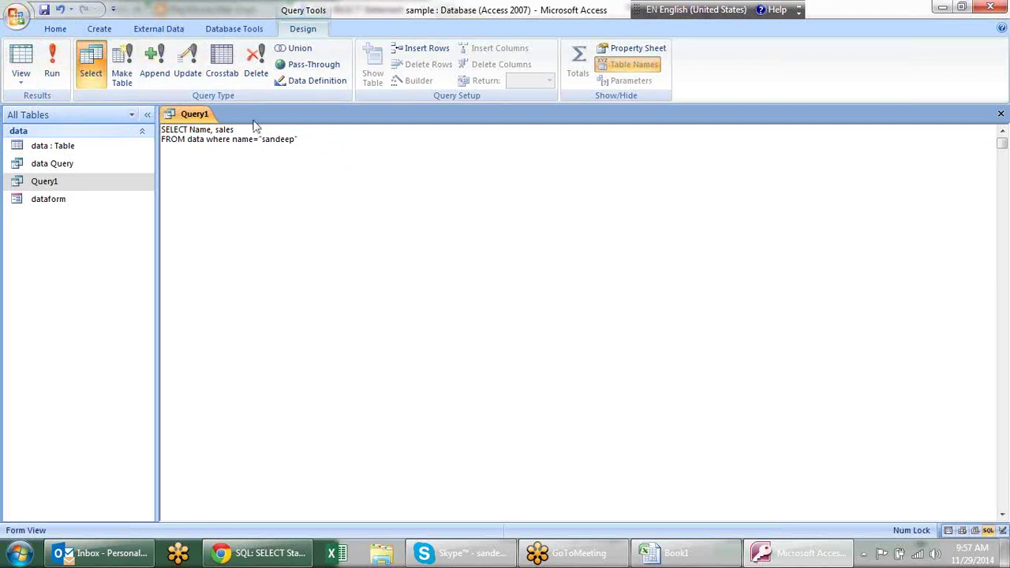
Step: Run the filtered query and browse the 79 sandeep records
{"action": "left_click", "coordinate": [52, 57]}
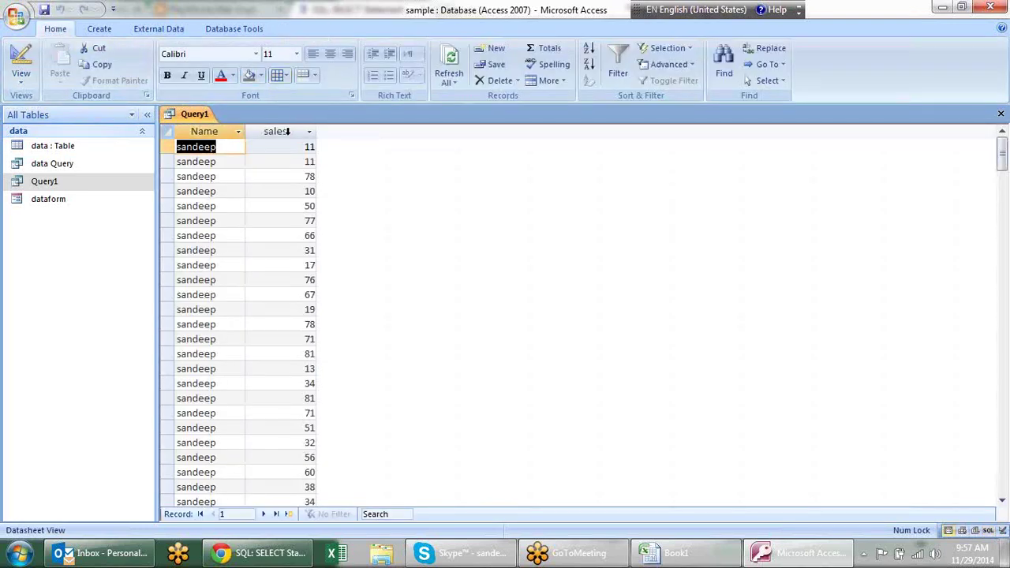
{"action": "left_click", "coordinate": [225, 280]}
{"action": "left_click", "coordinate": [217, 325]}
{"action": "left_click", "coordinate": [211, 368]}
{"action": "left_click", "coordinate": [218, 280]}
{"action": "left_click", "coordinate": [216, 162]}
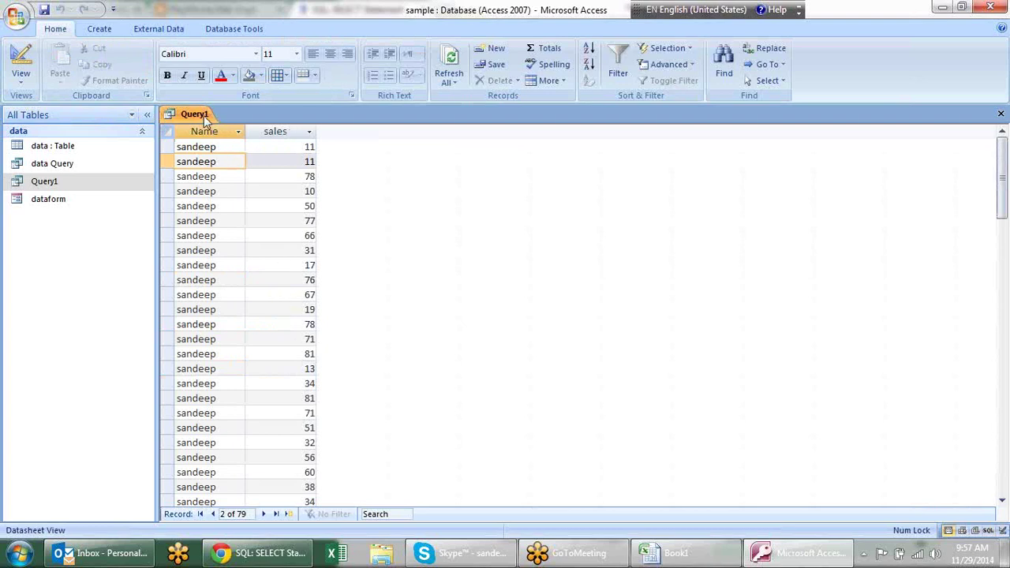
Step: Append a sales descending sort clause to Query1's SQL and run it
{"action": "right_click", "coordinate": [189, 116]}
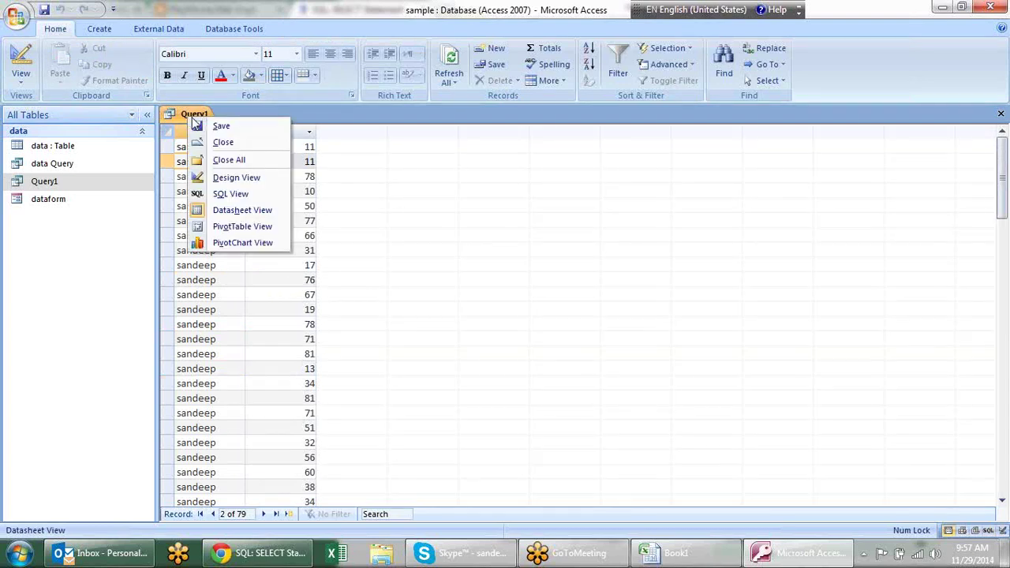
{"action": "left_click", "coordinate": [229, 193]}
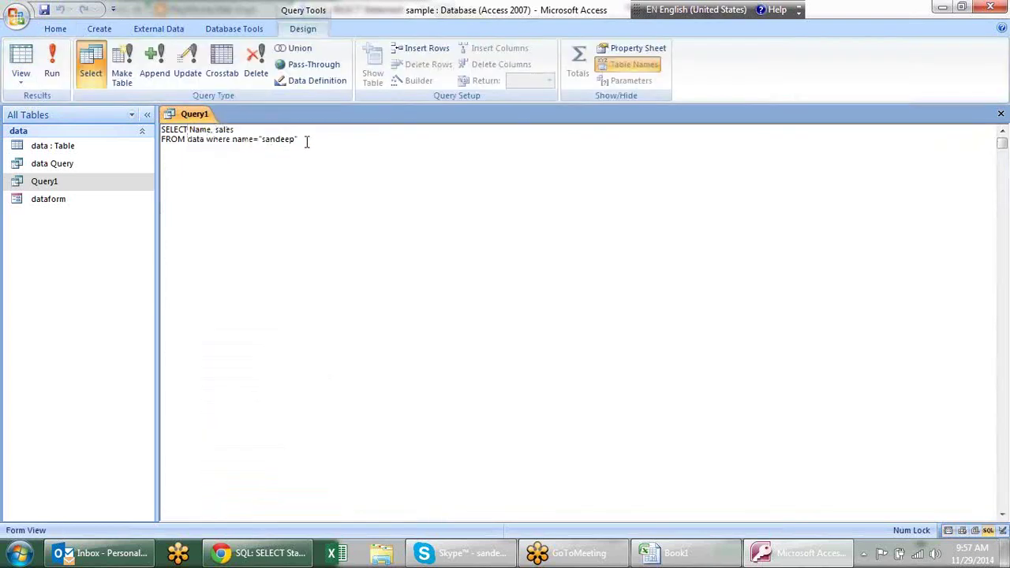
{"action": "type", "text": "orderby sales"}
{"action": "type", "text": "desc"}
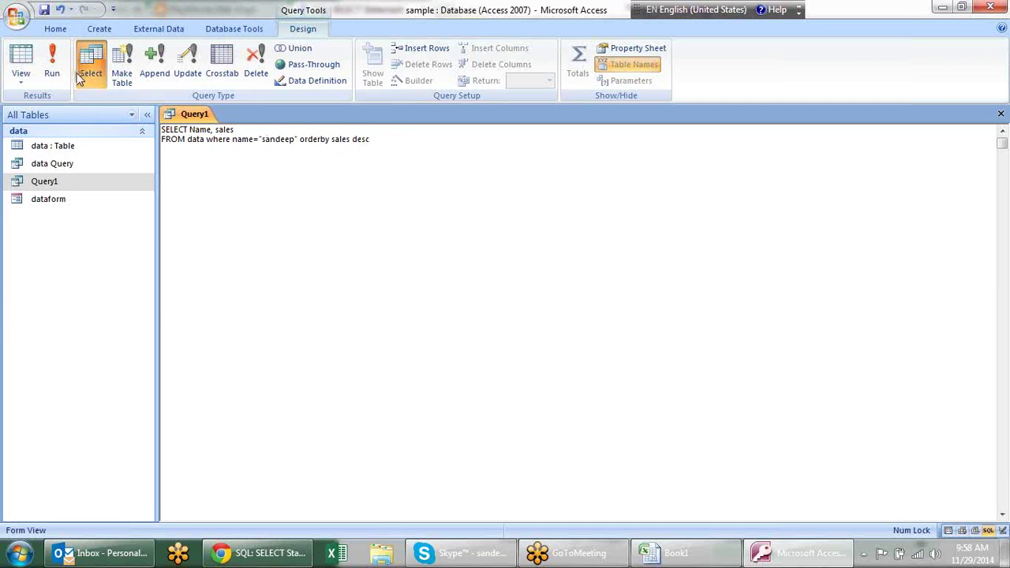
{"action": "left_click", "coordinate": [52, 69]}
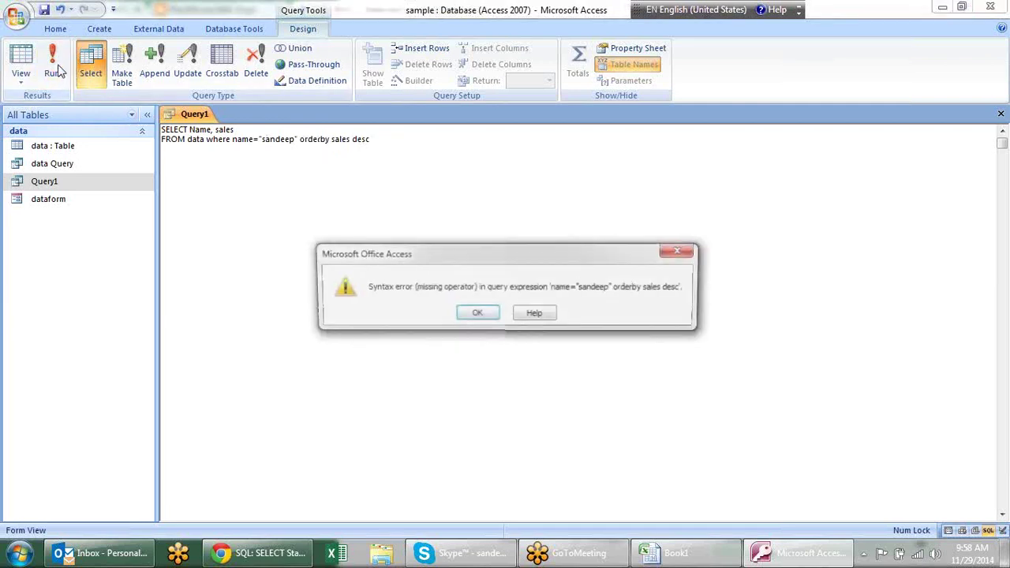
Step: Fix the 'orderby' syntax error to 'order by', rerun, and check sales descend from 88
{"action": "left_click", "coordinate": [477, 314]}
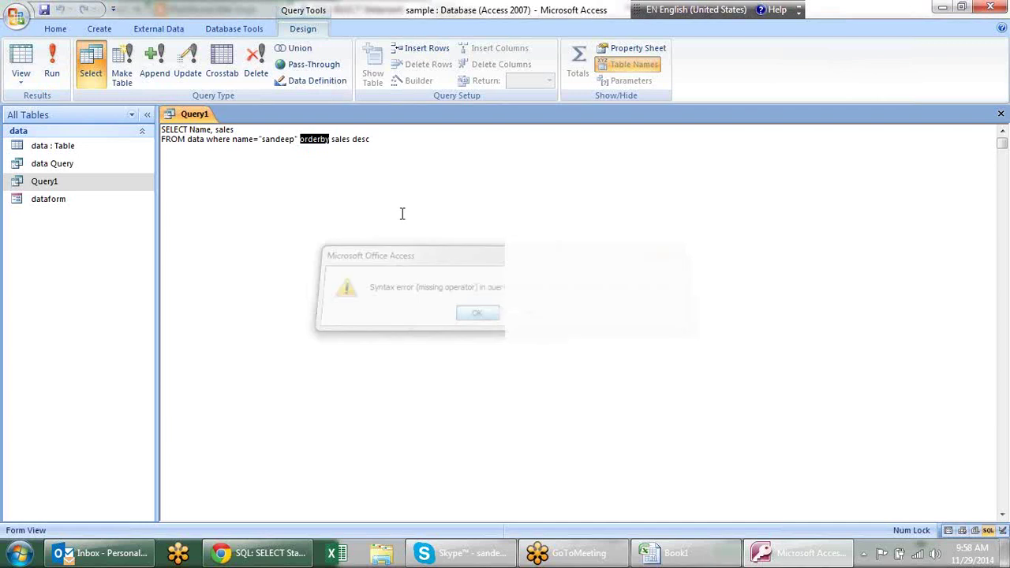
{"action": "left_click", "coordinate": [320, 139]}
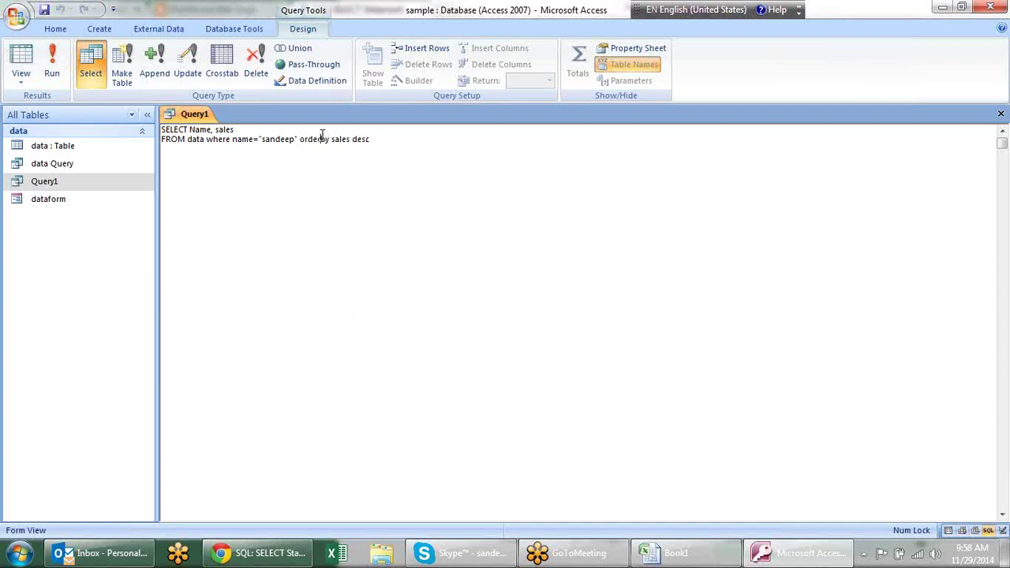
{"action": "left_click", "coordinate": [45, 77]}
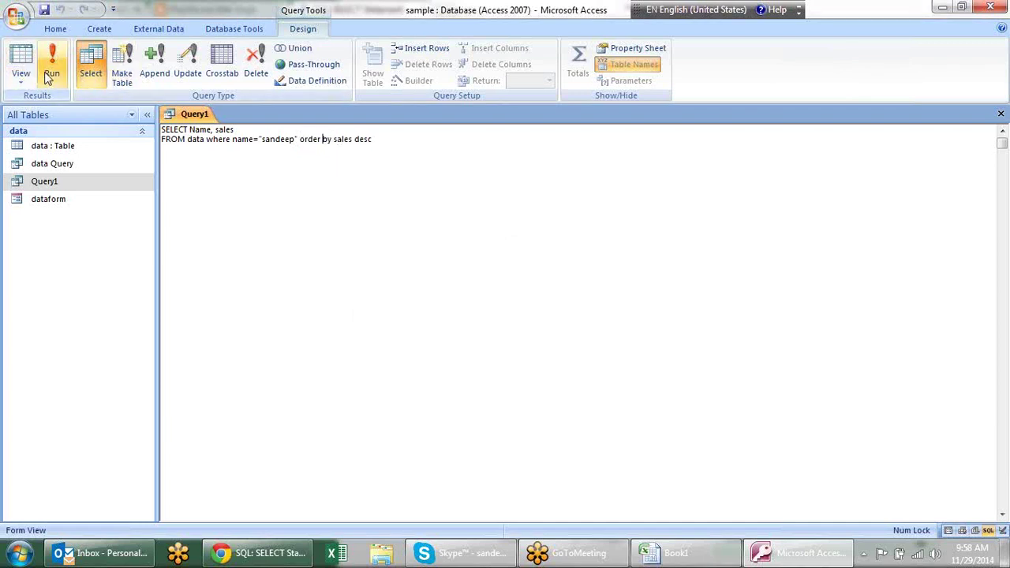
{"action": "left_click", "coordinate": [306, 161]}
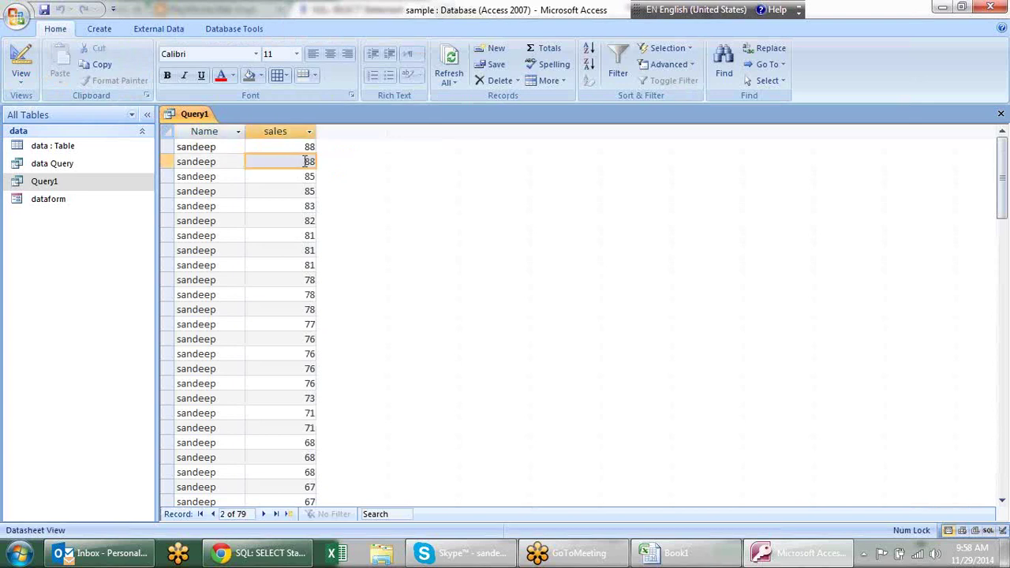
{"action": "left_click", "coordinate": [306, 191]}
{"action": "left_click", "coordinate": [300, 263]}
{"action": "left_click", "coordinate": [298, 336]}
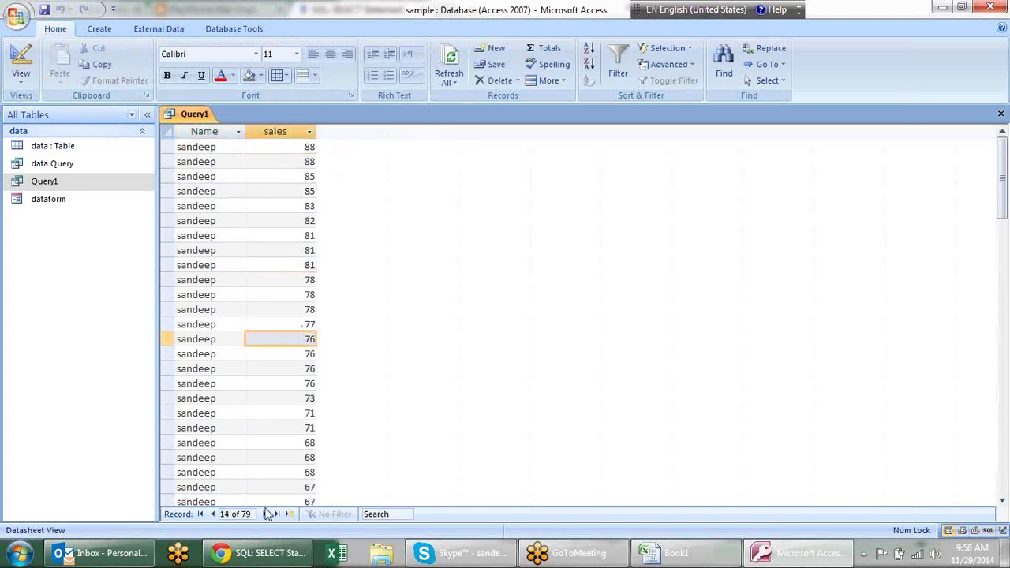
{"action": "scroll", "coordinate": [270, 439], "scroll_direction": "down", "scroll_amount": 4}
{"action": "scroll", "coordinate": [271, 439], "scroll_direction": "up", "scroll_amount": 4}
Step: Show Query1's SQL and review its name condition and order by sales clause
{"action": "right_click", "coordinate": [197, 117]}
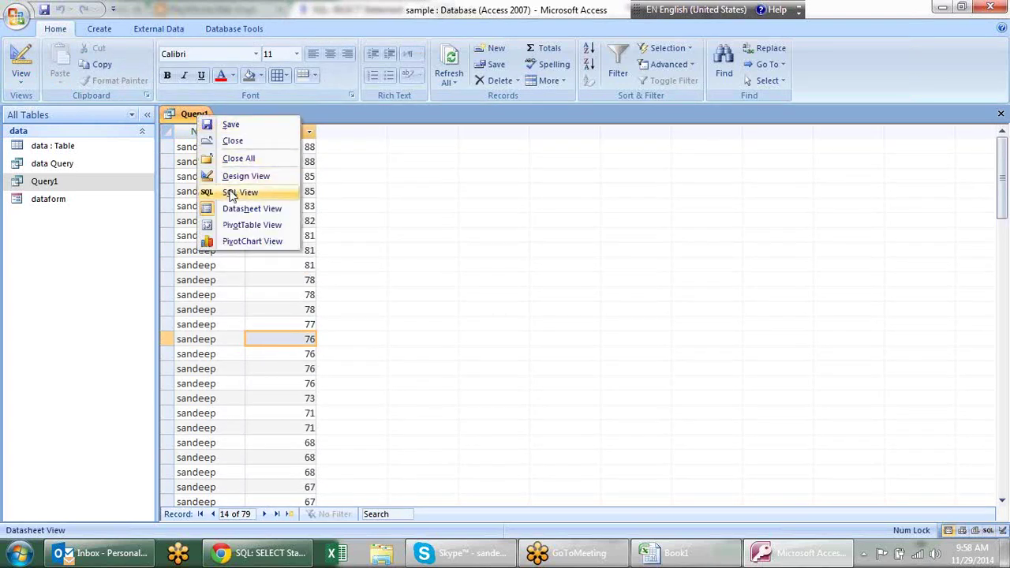
{"action": "left_click", "coordinate": [233, 192]}
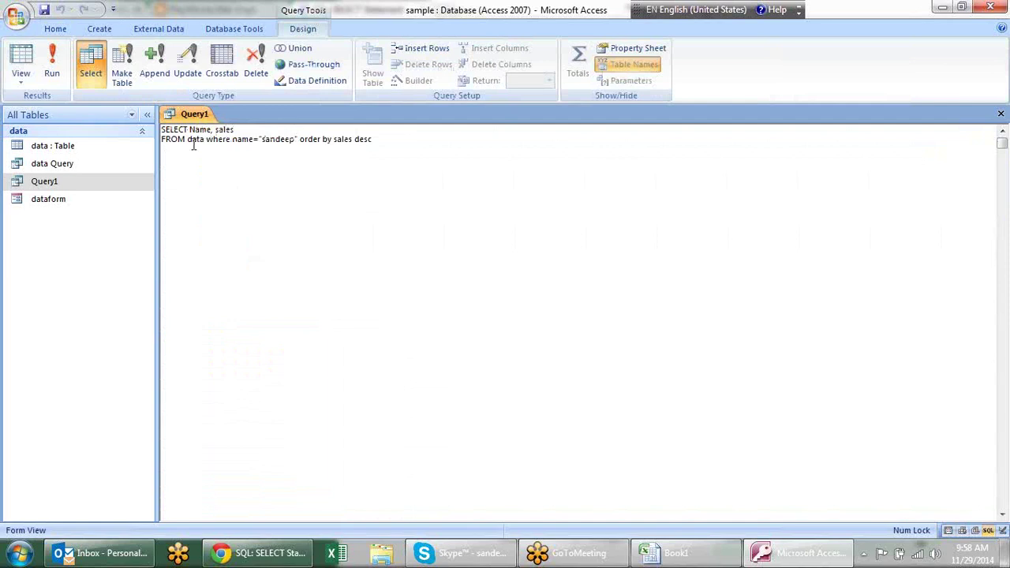
{"action": "left_click", "coordinate": [174, 129]}
{"action": "mouse_move", "coordinate": [203, 139]}
{"action": "left_mouse_down"}
{"action": "mouse_move", "coordinate": [169, 129]}
{"action": "mouse_move", "coordinate": [296, 142]}
{"action": "left_mouse_up"}
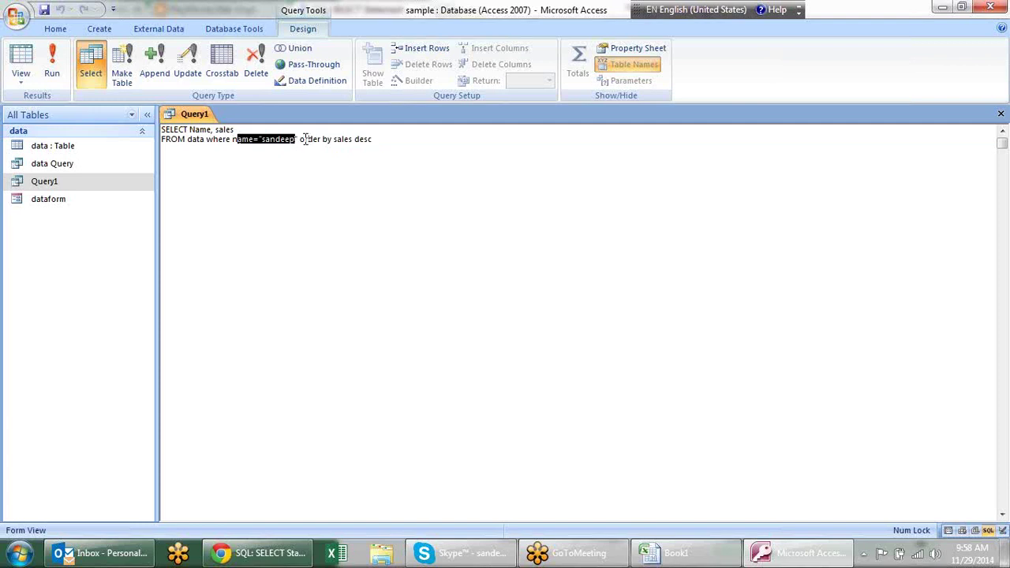
{"action": "left_click", "coordinate": [304, 139]}
{"action": "left_click_drag", "start_coordinate": [307, 139], "coordinate": [350, 147]}
{"action": "left_click", "coordinate": [344, 165]}
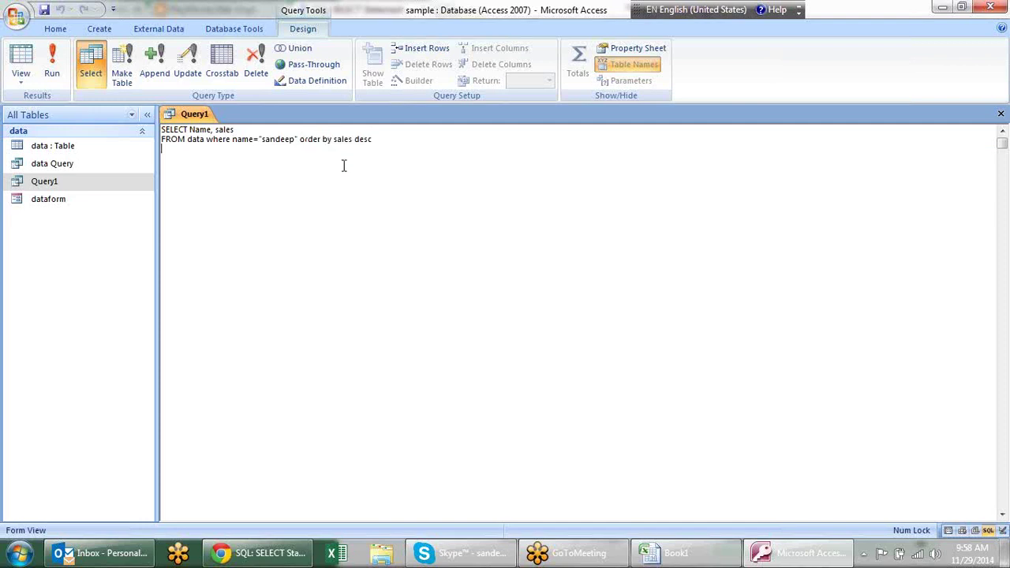
{"action": "left_click_drag", "start_coordinate": [336, 139], "coordinate": [349, 139]}
{"action": "left_click", "coordinate": [357, 140]}
{"action": "left_click", "coordinate": [376, 155]}
Step: Change the WHERE condition to (name="sandeep" or name="mahesh")
{"action": "left_click", "coordinate": [261, 140]}
{"action": "type", "text": "["}
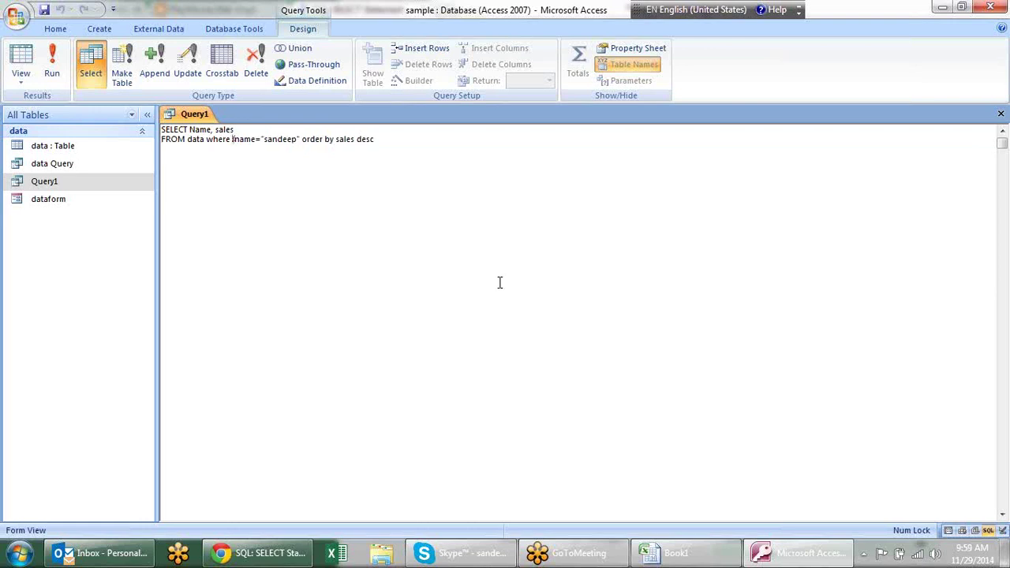
{"action": "left_click", "coordinate": [303, 142]}
{"action": "type", "text": "br"}
{"action": "type", "text": "name"}
{"action": "type", "text": "=\"mahesh"}
{"action": "type", "text": "\")"}
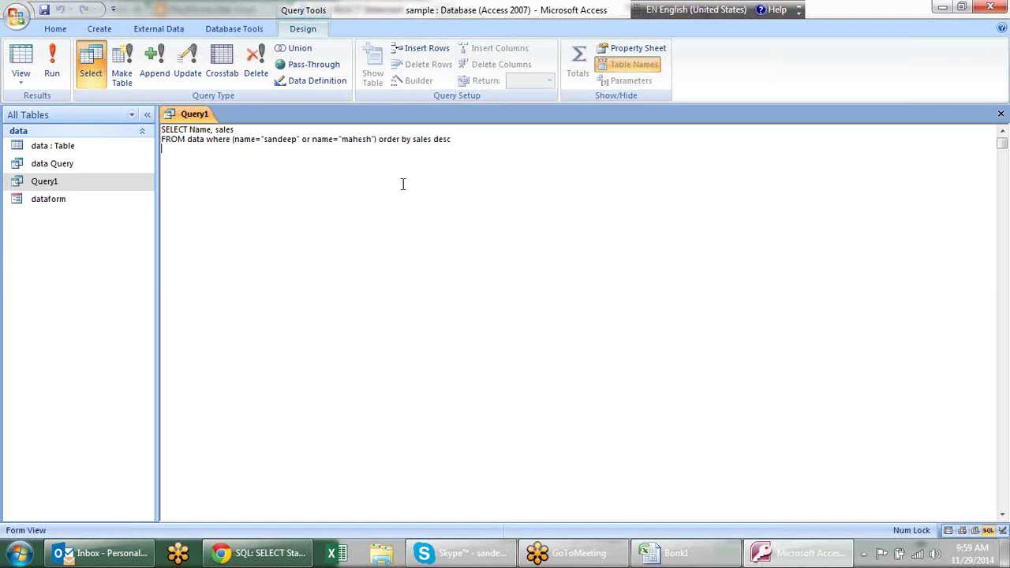
Step: Run Query1 and browse the 157 combined sandeep and mahesh records
{"action": "left_click", "coordinate": [57, 72]}
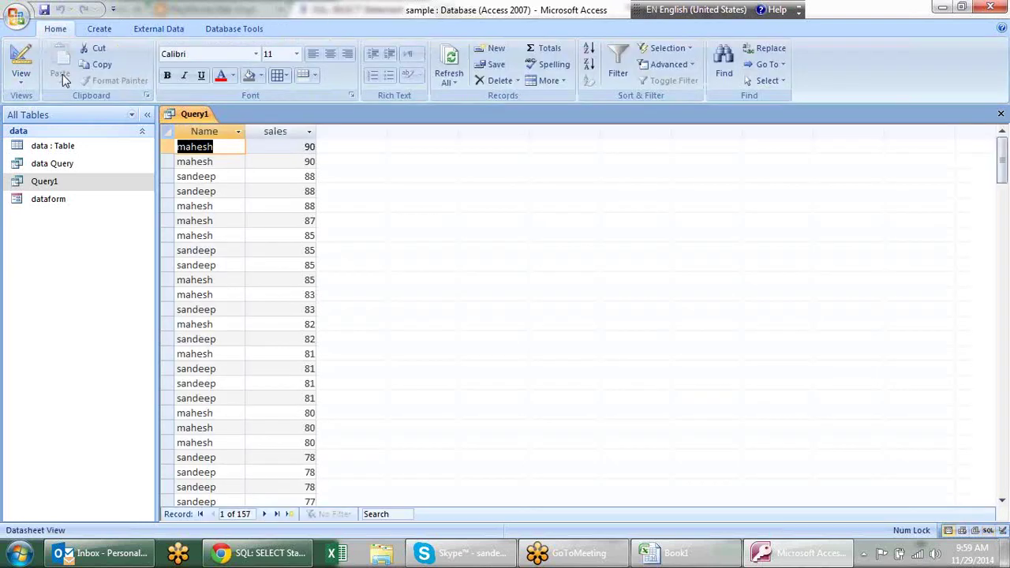
{"action": "left_click", "coordinate": [216, 162]}
{"action": "left_click", "coordinate": [214, 191]}
{"action": "left_click", "coordinate": [202, 235]}
{"action": "left_click", "coordinate": [192, 294]}
{"action": "left_click", "coordinate": [202, 206]}
{"action": "left_click", "coordinate": [221, 161]}
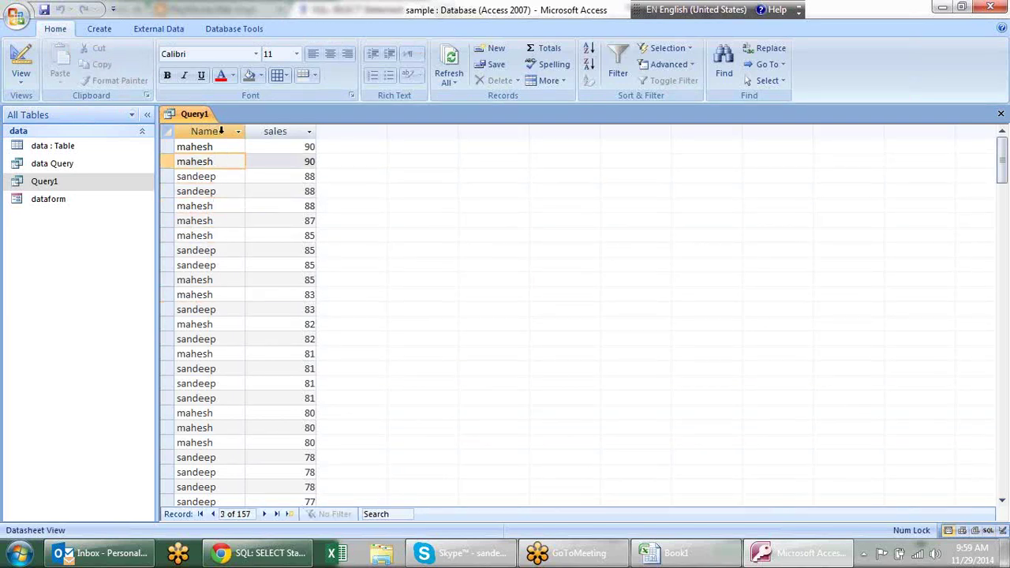
{"action": "left_click", "coordinate": [224, 147]}
{"action": "left_click", "coordinate": [207, 235]}
Step: Switch Query1 back to SQL View, then close it
{"action": "right_click", "coordinate": [201, 115]}
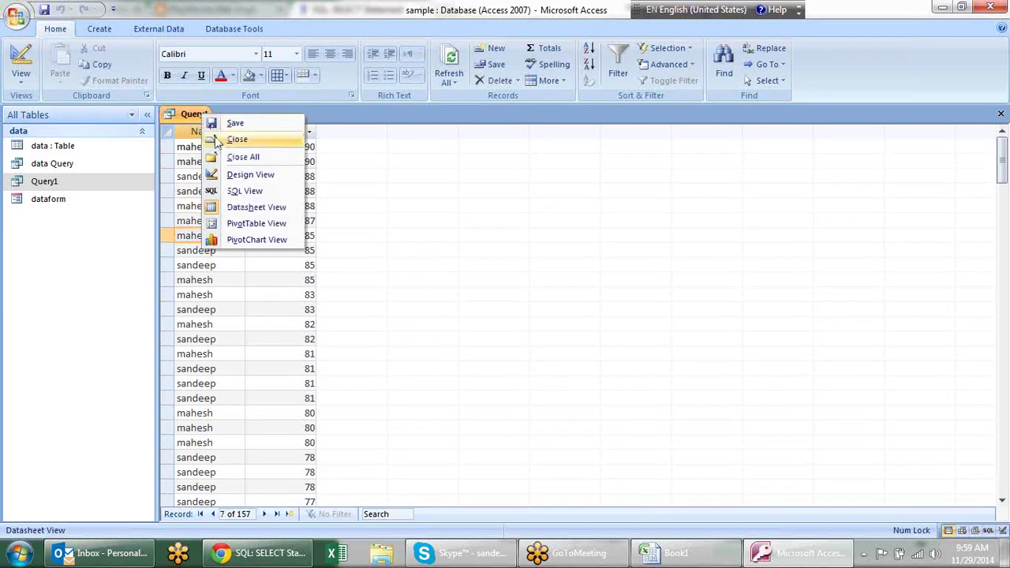
{"action": "left_click", "coordinate": [246, 191]}
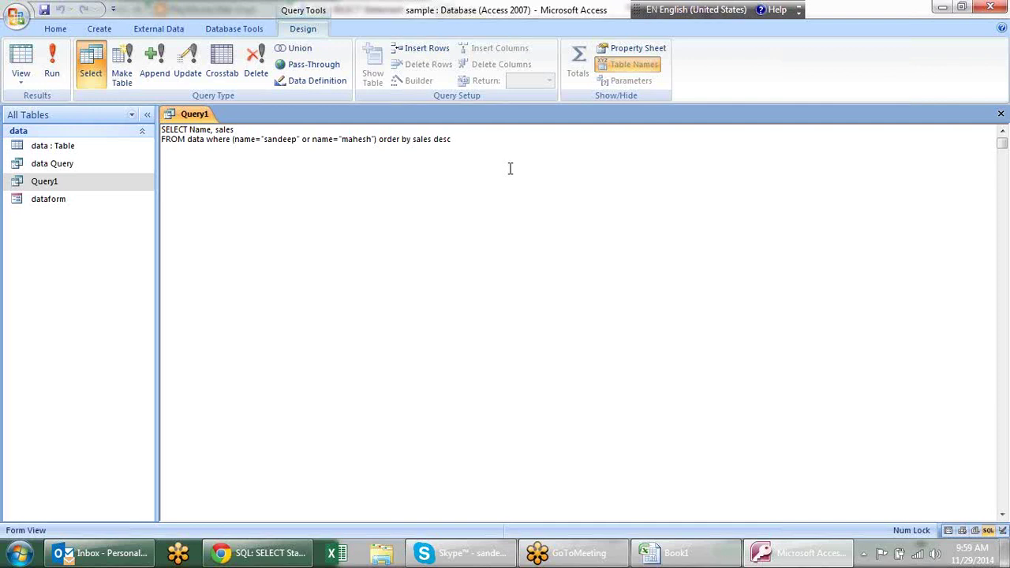
{"action": "right_click", "coordinate": [193, 114]}
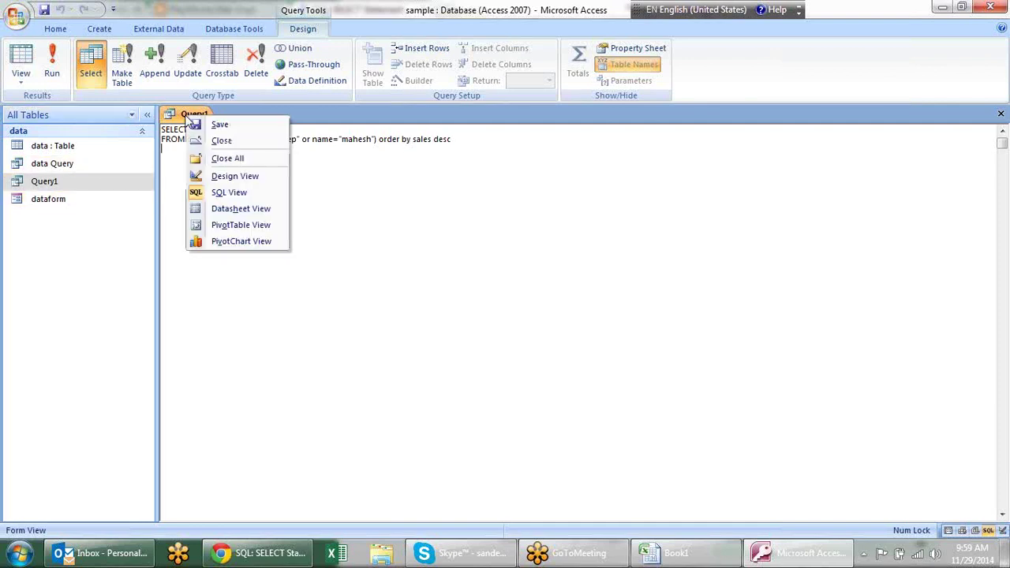
{"action": "key", "text": "Escape"}
{"action": "right_click", "coordinate": [192, 112]}
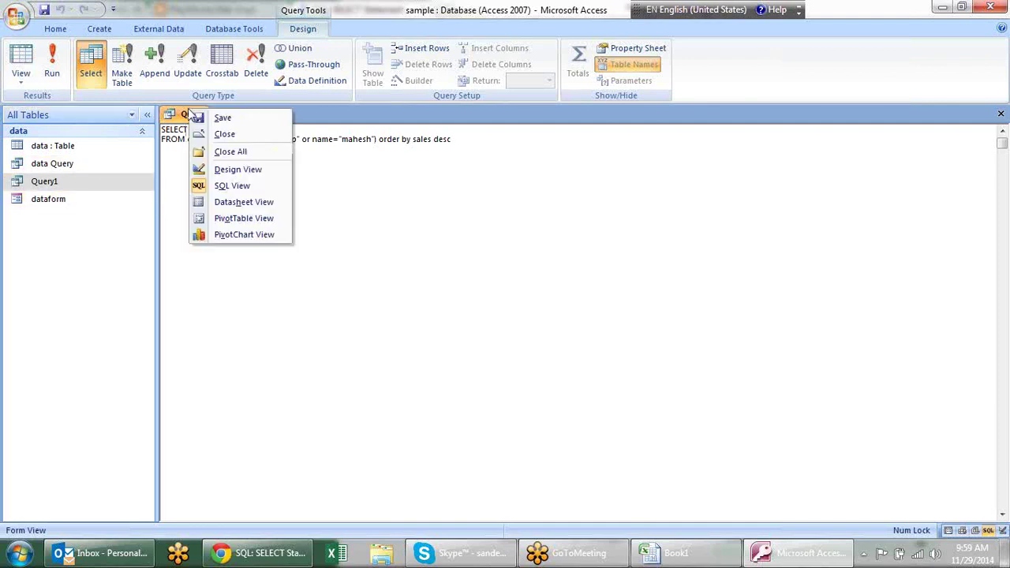
{"action": "left_click", "coordinate": [203, 136]}
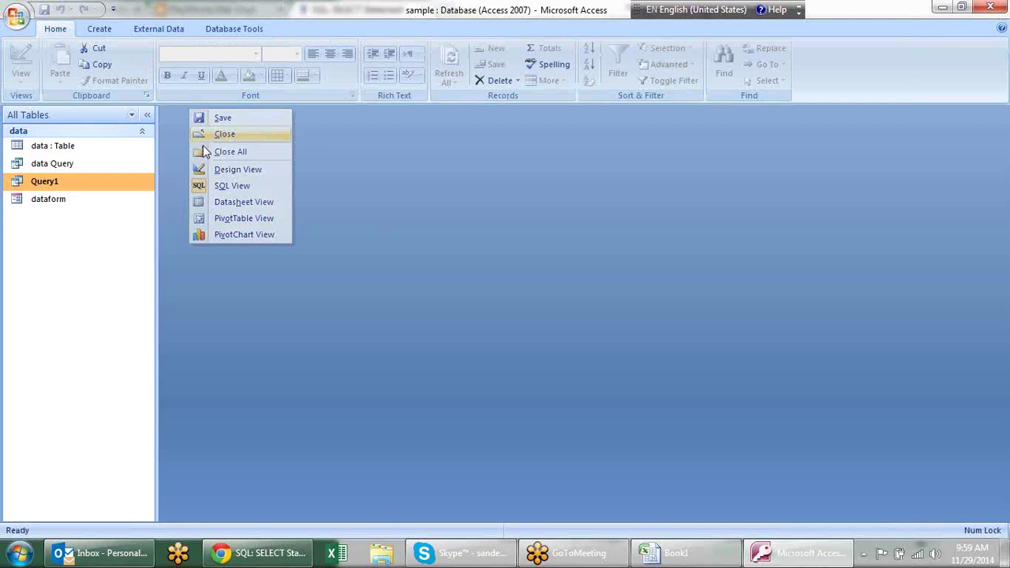
Step: Open data Query and Query1 results side by side, then close both
{"action": "double_click", "coordinate": [59, 165]}
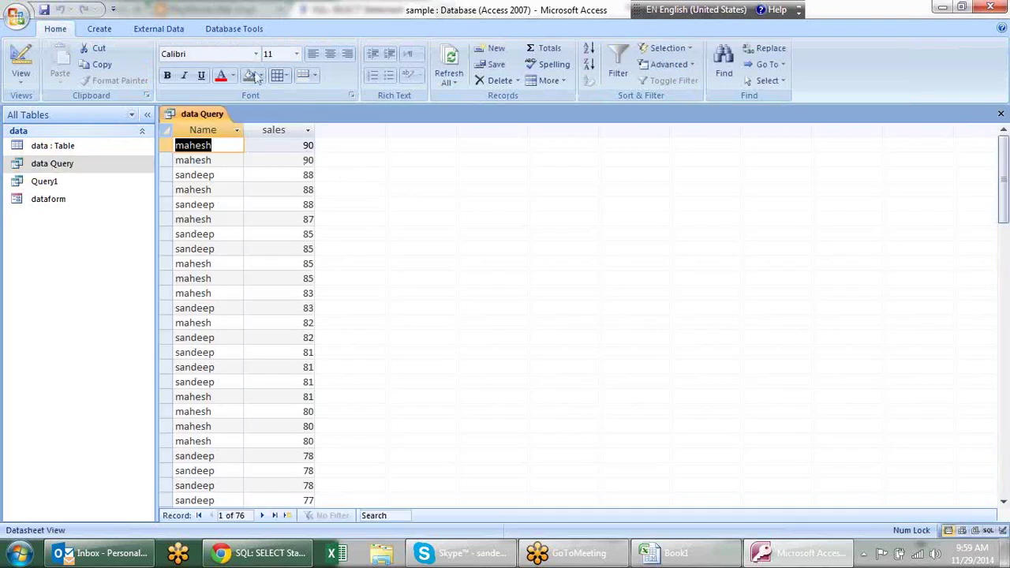
{"action": "double_click", "coordinate": [89, 183]}
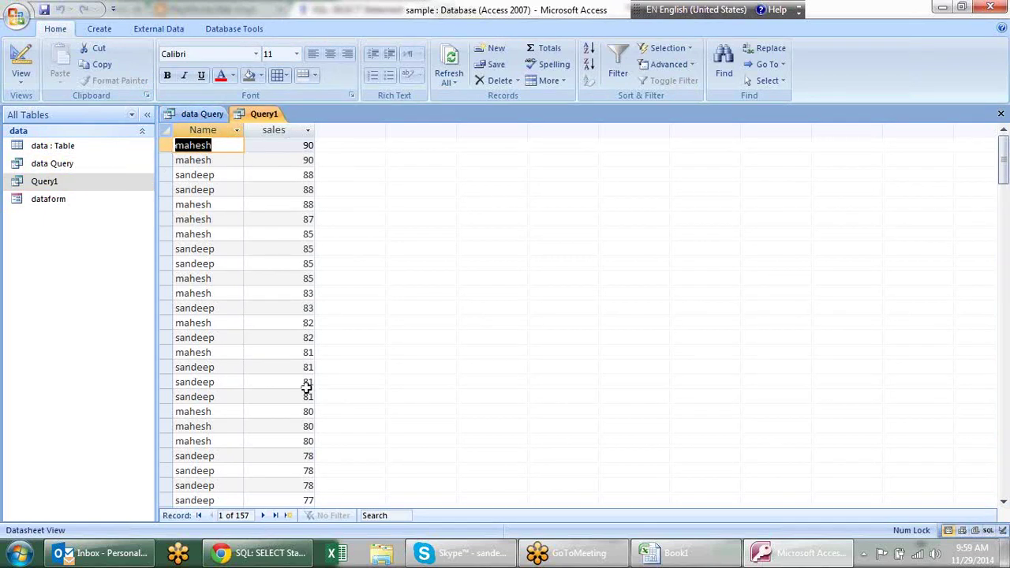
{"action": "right_click", "coordinate": [254, 118]}
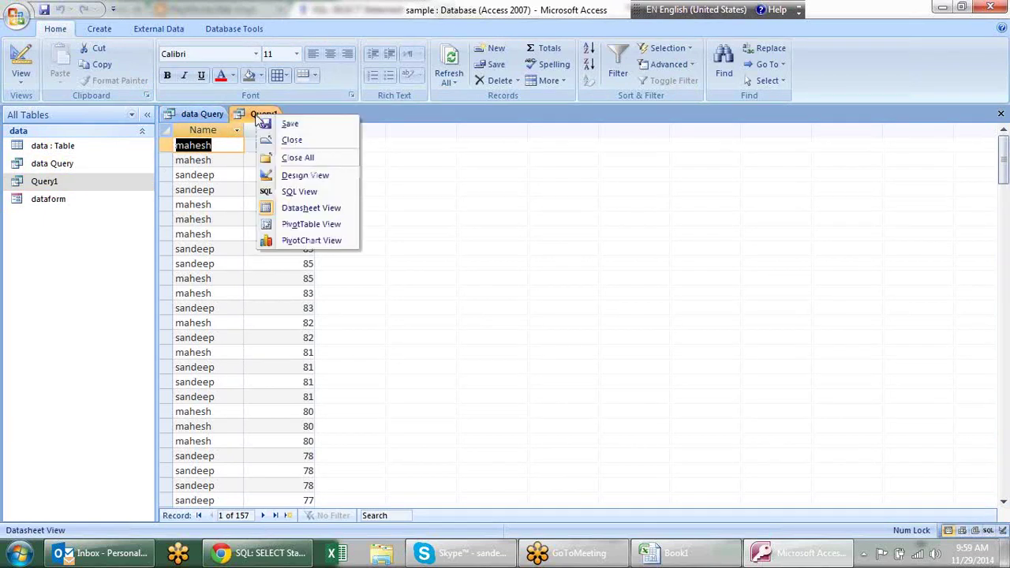
{"action": "left_click", "coordinate": [291, 140]}
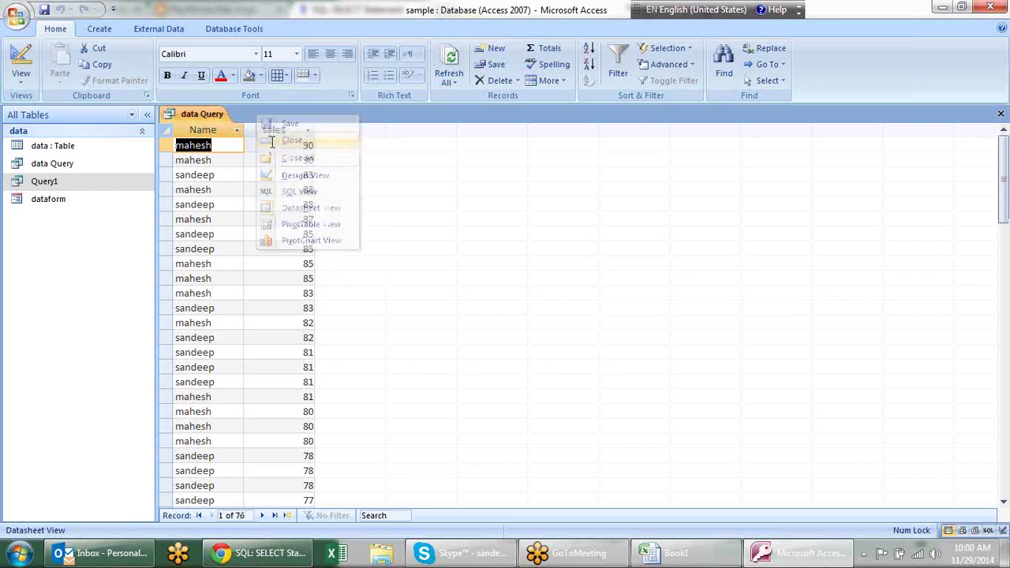
{"action": "right_click", "coordinate": [211, 115]}
{"action": "left_click", "coordinate": [245, 144]}
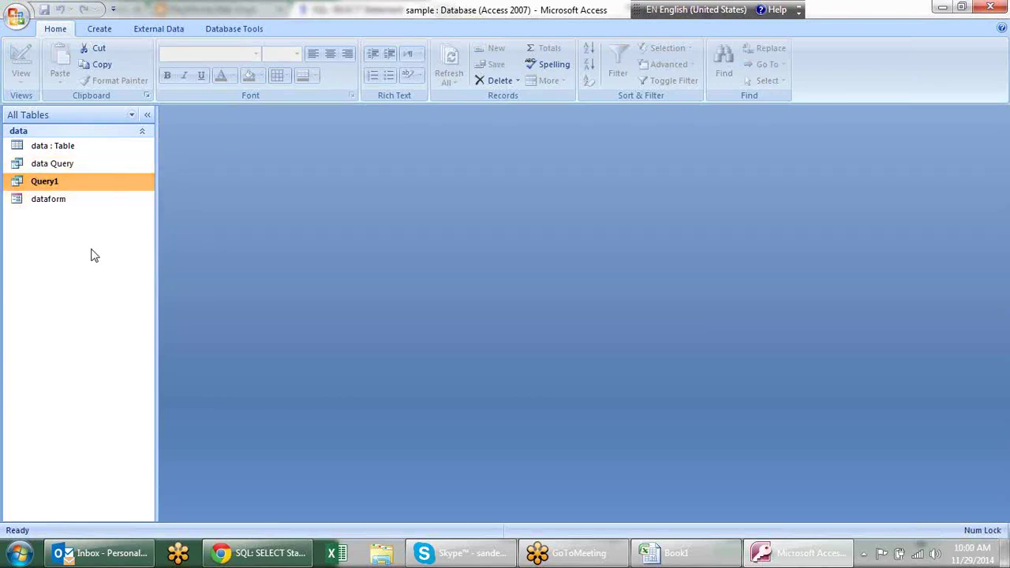
{"action": "left_click", "coordinate": [92, 164]}
Step: Go to the SQL SELECT tutorial in Chrome and read the join example
{"action": "left_click", "coordinate": [92, 183]}
{"action": "key", "text": "alt+Tab"}
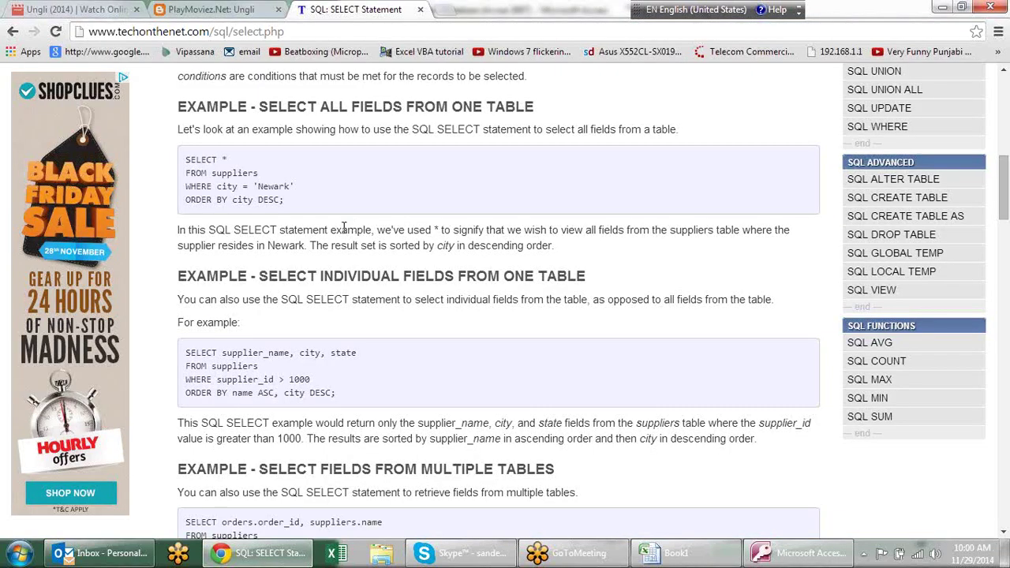
{"action": "scroll", "coordinate": [372, 229], "scroll_direction": "down", "scroll_amount": 3}
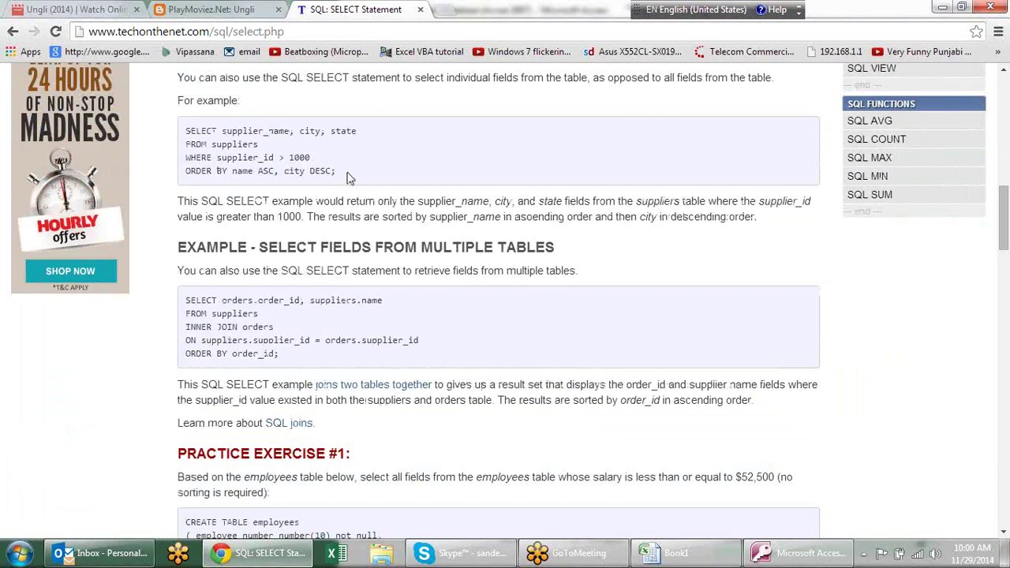
{"action": "left_click_drag", "start_coordinate": [339, 171], "coordinate": [187, 131]}
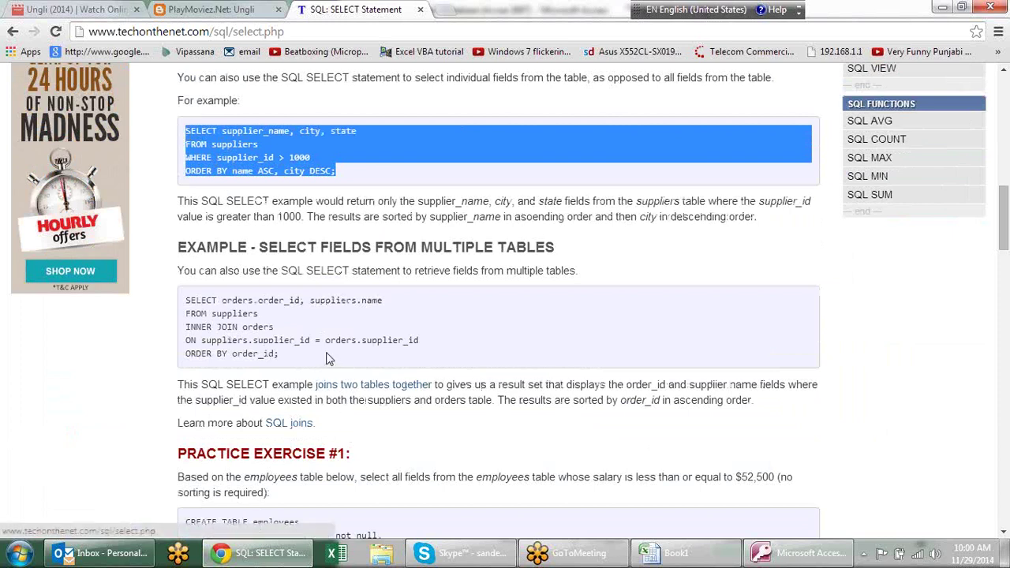
{"action": "left_click_drag", "start_coordinate": [383, 301], "coordinate": [180, 296]}
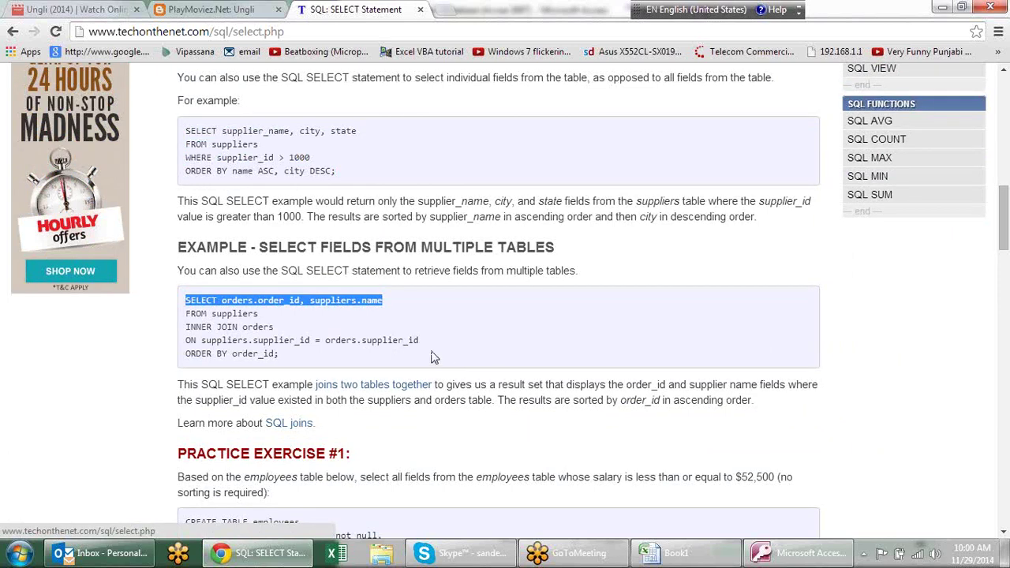
{"action": "mouse_move", "coordinate": [307, 361]}
{"action": "left_mouse_down"}
{"action": "mouse_move", "coordinate": [175, 313]}
{"action": "mouse_move", "coordinate": [182, 299]}
{"action": "left_mouse_up"}
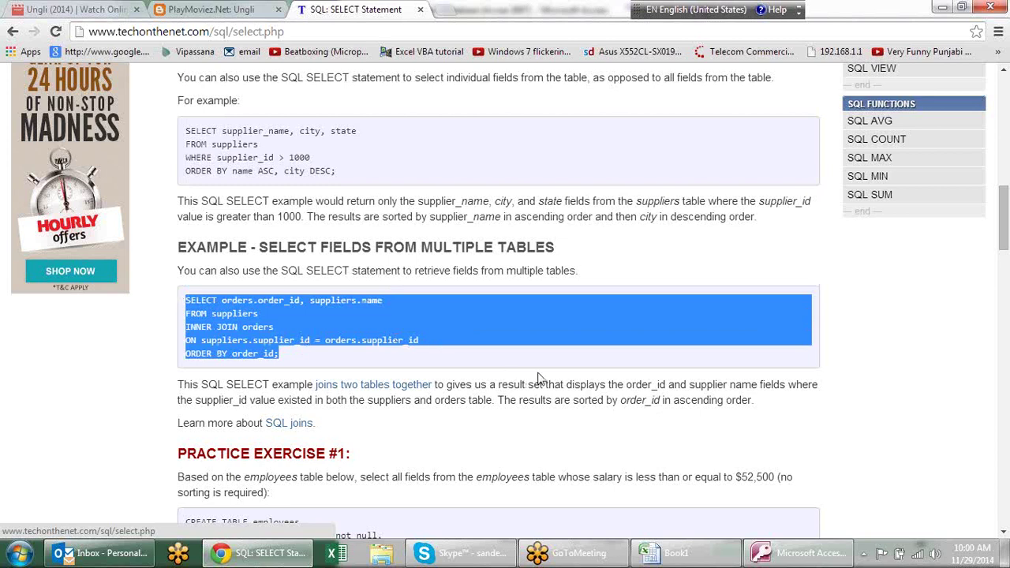
{"action": "left_click", "coordinate": [513, 367]}
Step: Read the employees table and Practice Exercise #1 solution, then scroll back to the top
{"action": "scroll", "coordinate": [462, 347], "scroll_direction": "down", "scroll_amount": 3}
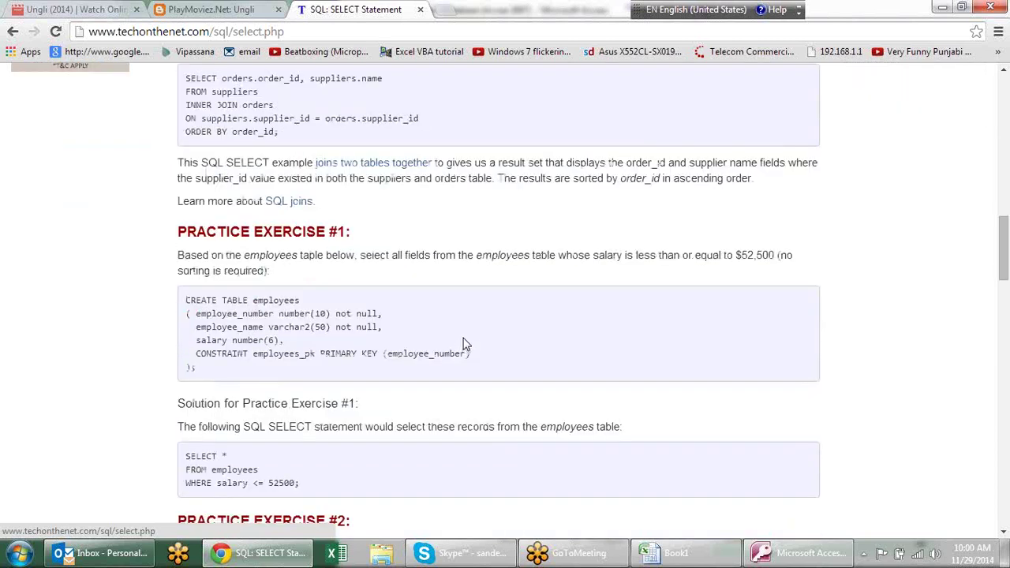
{"action": "scroll", "coordinate": [466, 308], "scroll_direction": "down", "scroll_amount": 1}
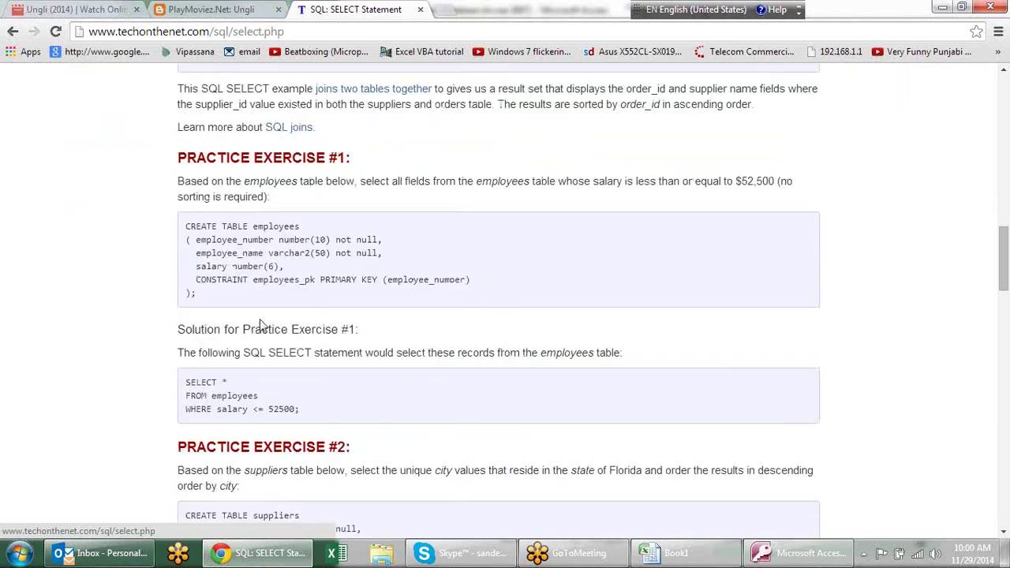
{"action": "left_click_drag", "start_coordinate": [204, 302], "coordinate": [160, 219]}
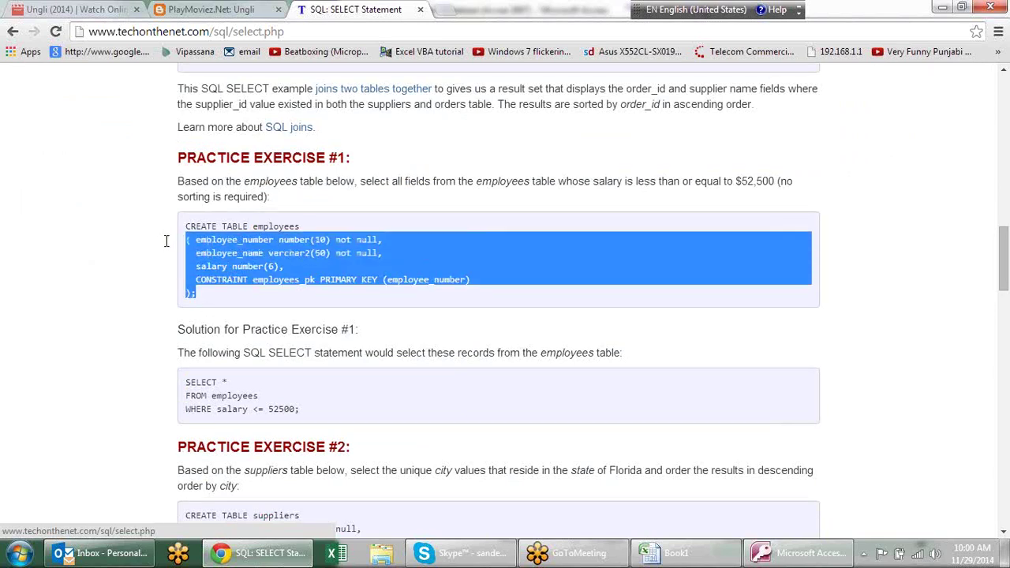
{"action": "left_click_drag", "start_coordinate": [304, 406], "coordinate": [209, 353]}
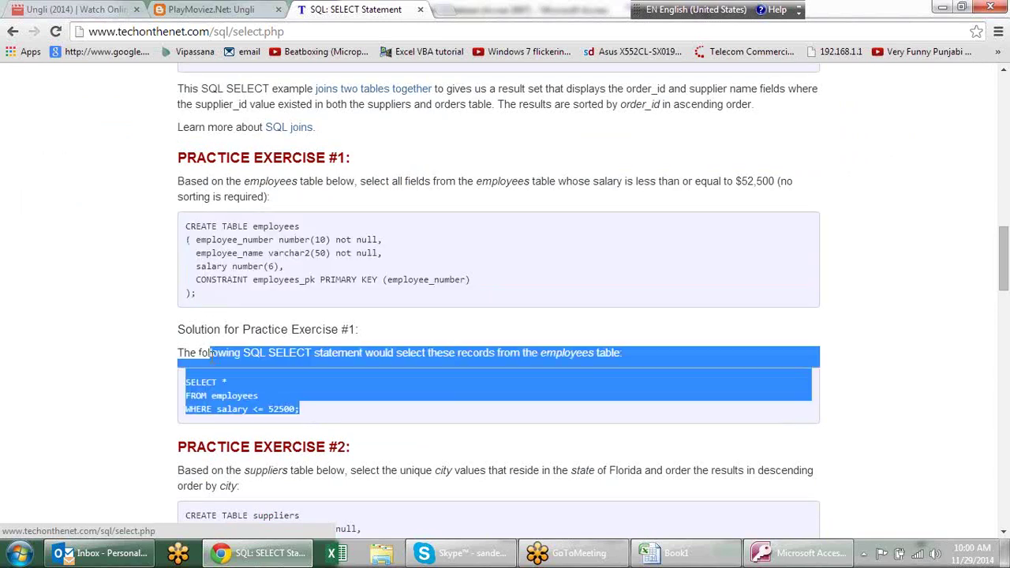
{"action": "left_click", "coordinate": [679, 292]}
{"action": "scroll", "coordinate": [518, 261], "scroll_direction": "up", "scroll_amount": 10}
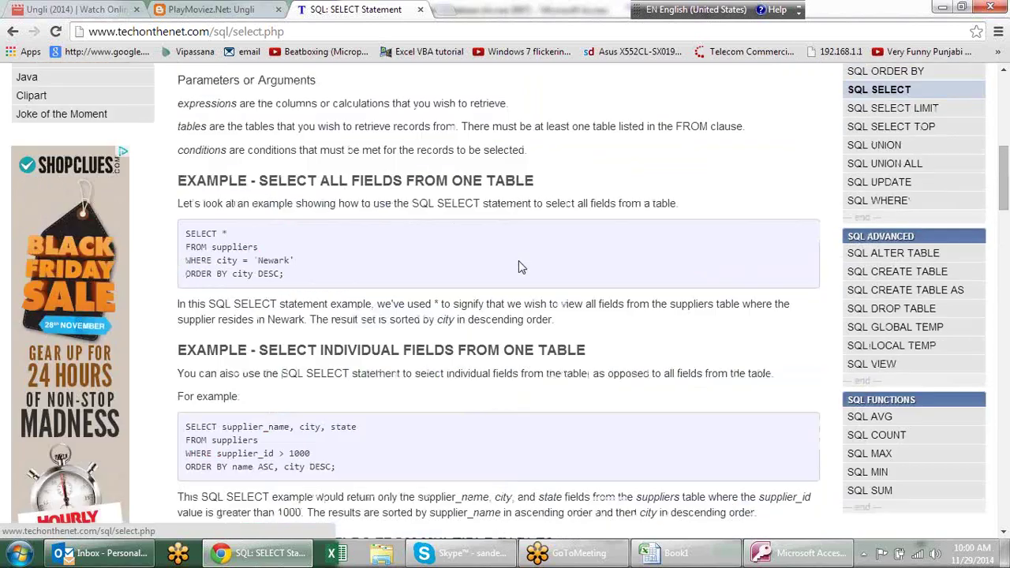
{"action": "scroll", "coordinate": [519, 260], "scroll_direction": "up", "scroll_amount": 8}
{"action": "scroll", "coordinate": [519, 267], "scroll_direction": "up", "scroll_amount": 2}
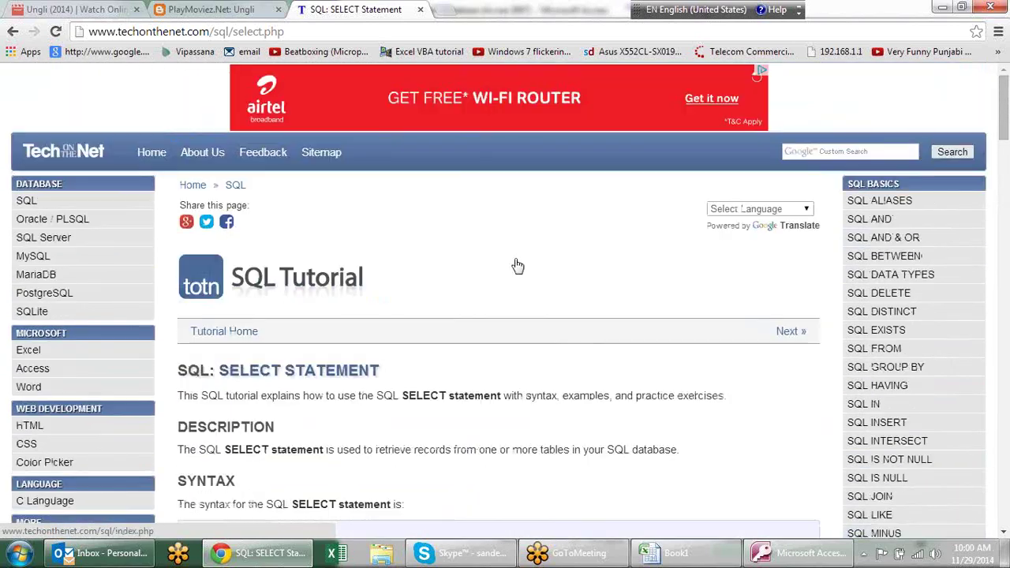
Step: Open the SQL INSERT Statement tutorial from the SQL Tutorial page
{"action": "left_click", "coordinate": [26, 202]}
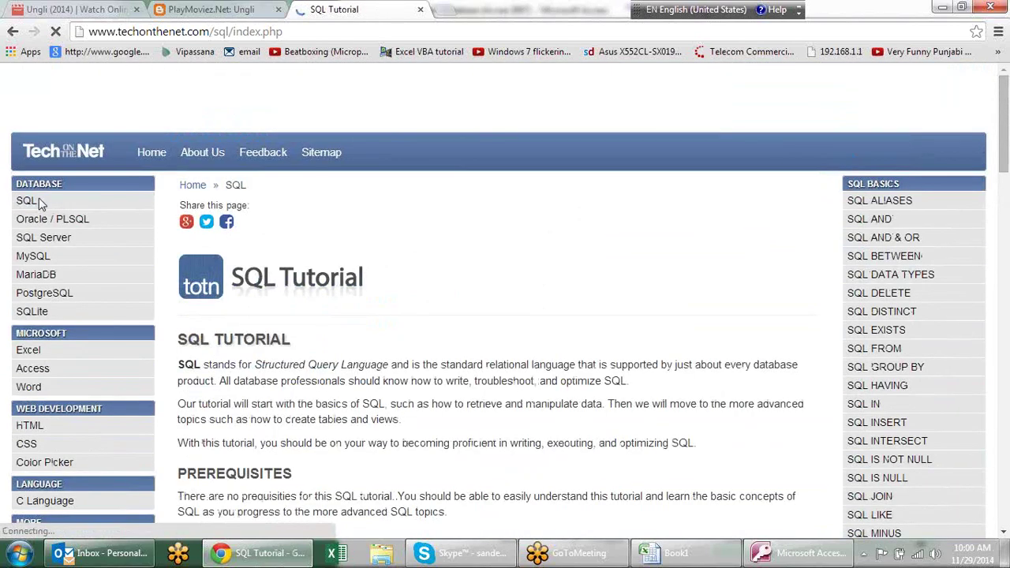
{"action": "scroll", "coordinate": [424, 243], "scroll_direction": "down", "scroll_amount": 3}
{"action": "scroll", "coordinate": [423, 242], "scroll_direction": "down", "scroll_amount": 3}
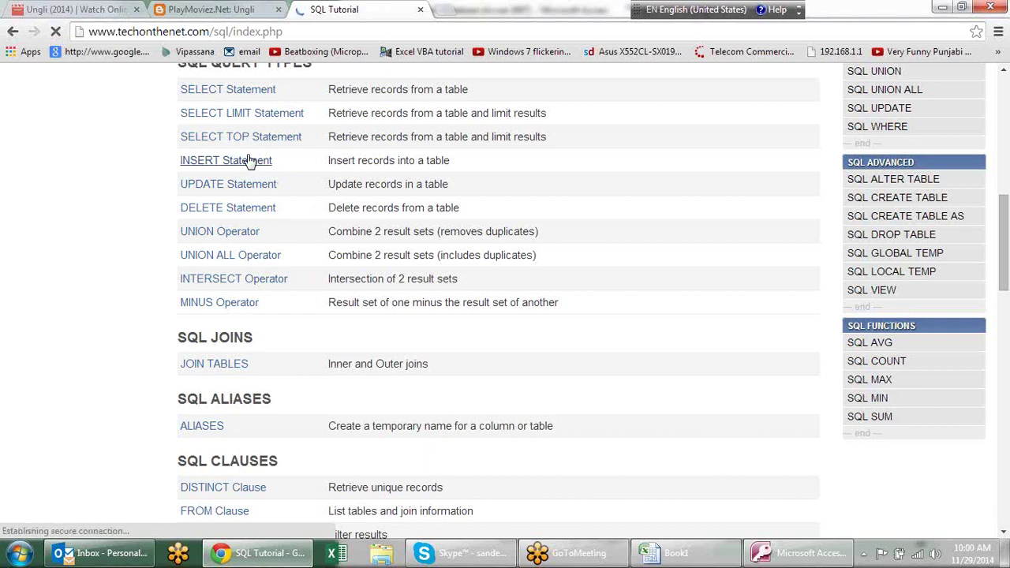
{"action": "left_click", "coordinate": [251, 161]}
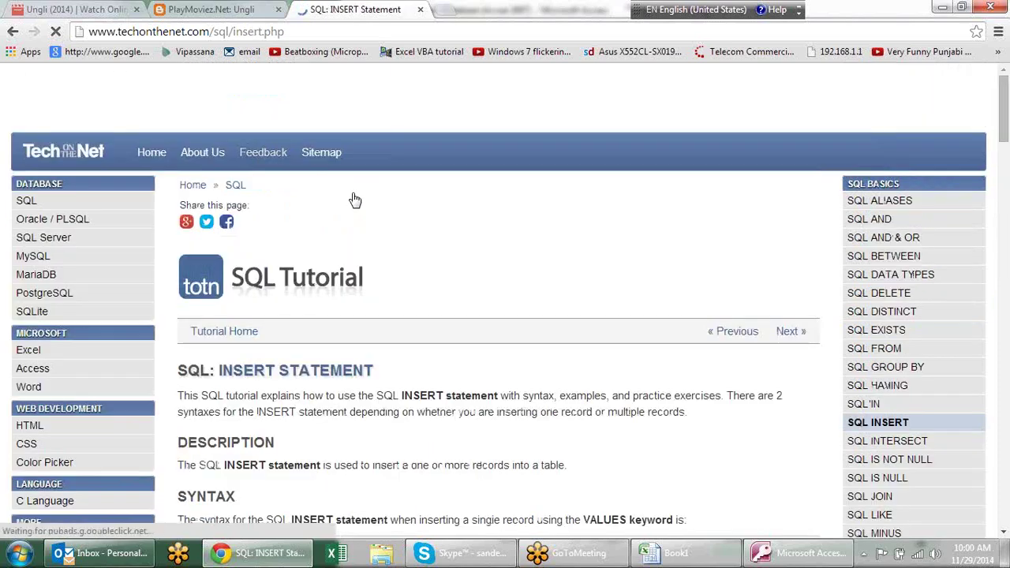
{"action": "scroll", "coordinate": [621, 219], "scroll_direction": "down", "scroll_amount": 4}
{"action": "scroll", "coordinate": [591, 198], "scroll_direction": "down", "scroll_amount": 2}
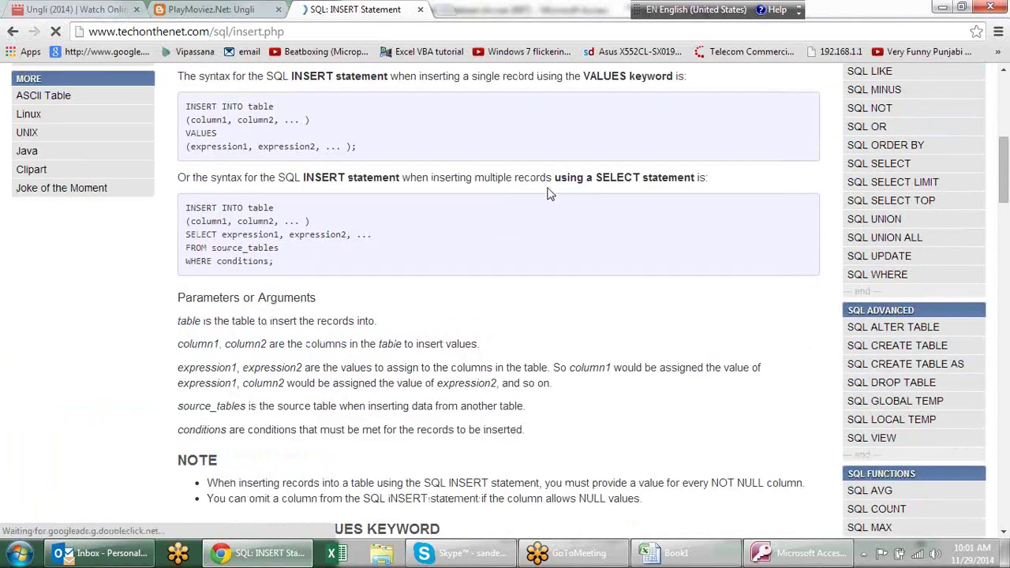
{"action": "scroll", "coordinate": [547, 192], "scroll_direction": "up", "scroll_amount": 1}
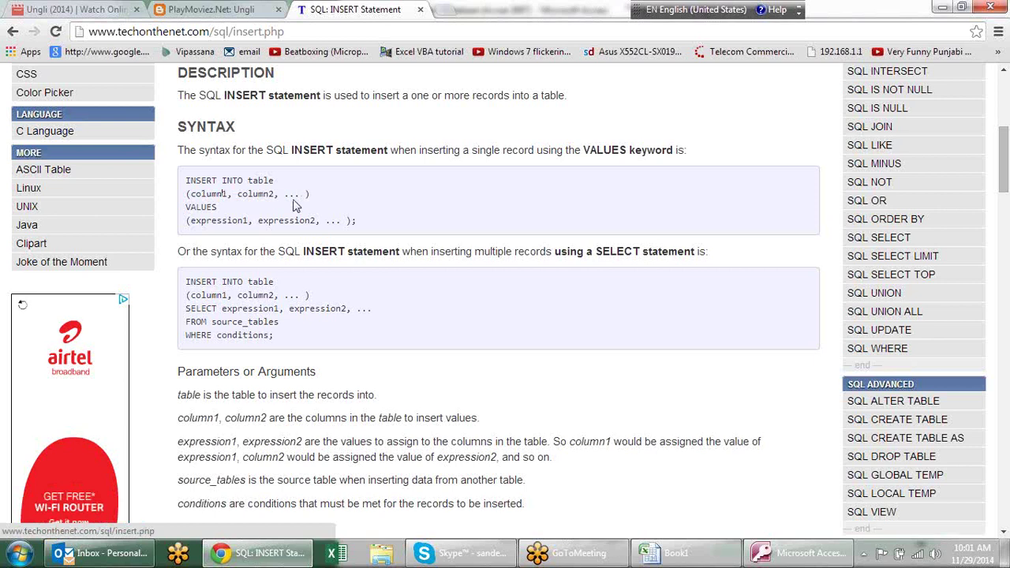
Step: Highlight the column list and expression values in the INSERT syntax, then return to Access
{"action": "left_click_drag", "start_coordinate": [223, 194], "coordinate": [296, 198]}
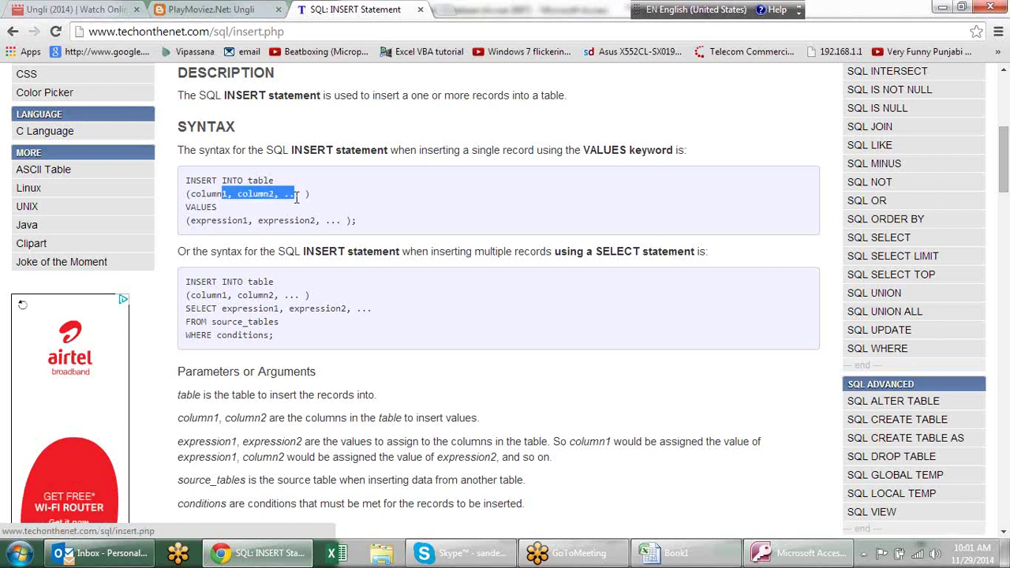
{"action": "left_click_drag", "start_coordinate": [203, 194], "coordinate": [277, 195]}
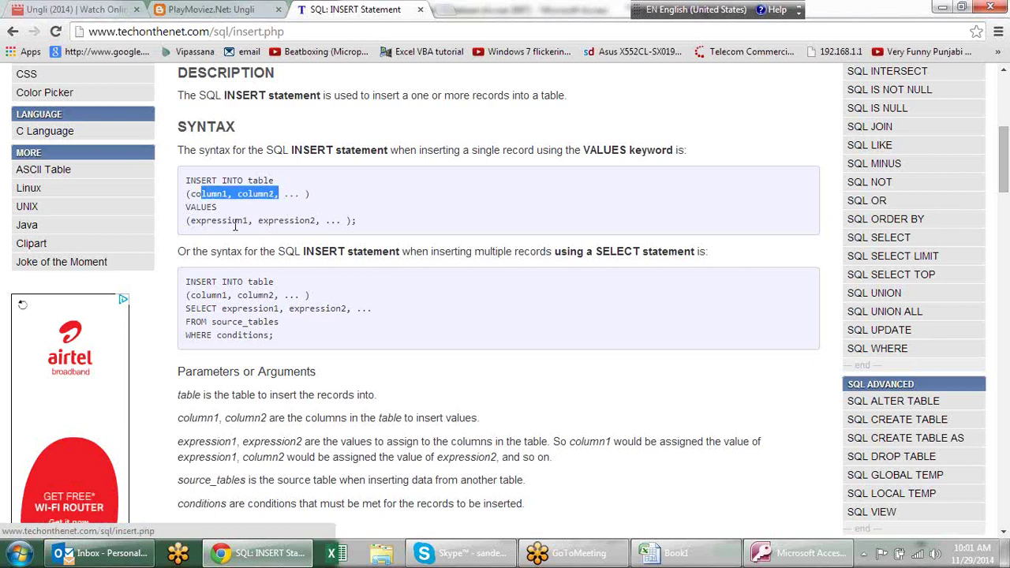
{"action": "left_click_drag", "start_coordinate": [200, 221], "coordinate": [255, 222]}
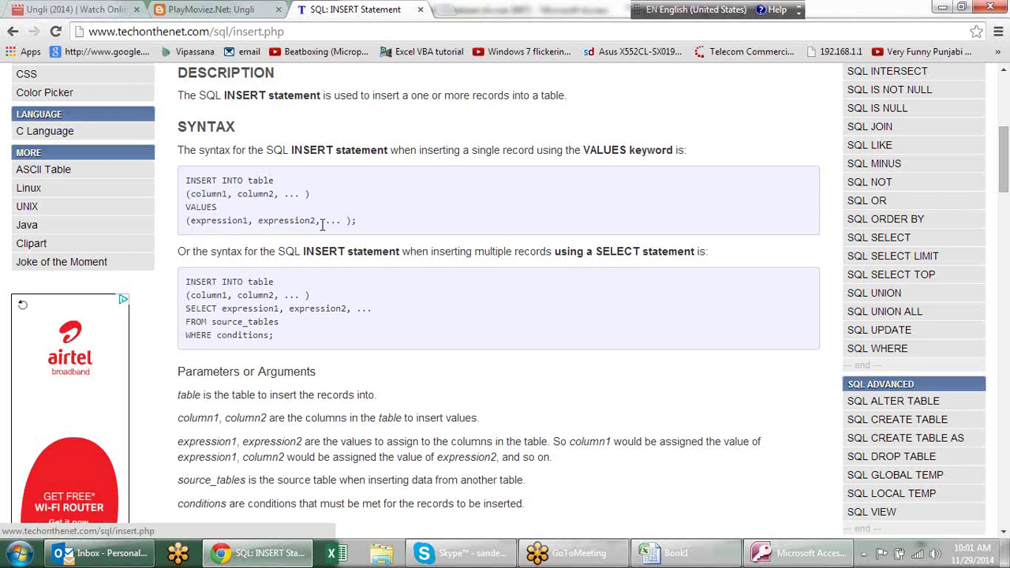
{"action": "left_click_drag", "start_coordinate": [323, 221], "coordinate": [278, 222]}
{"action": "key", "text": "alt+Tab"}
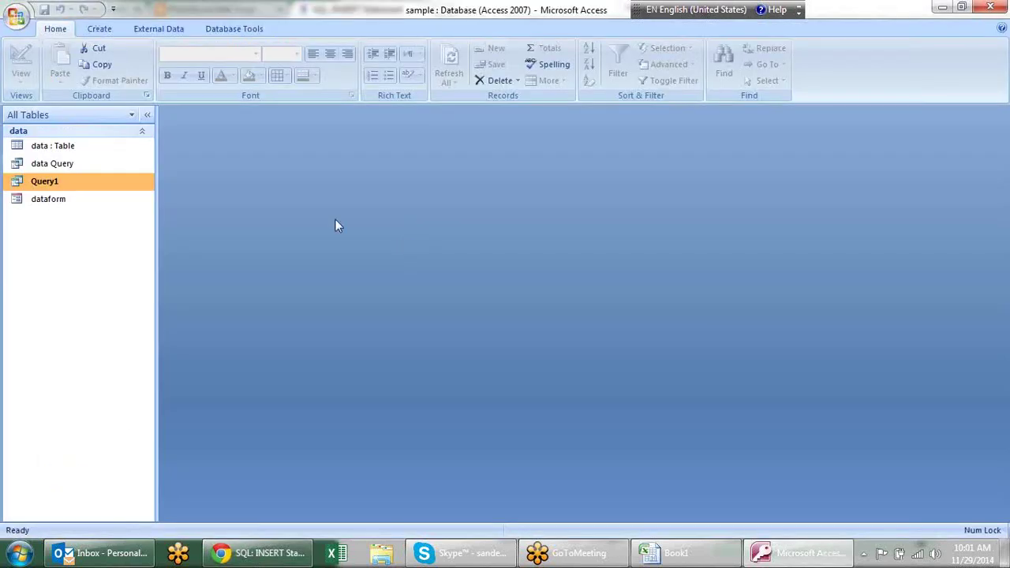
Step: Create Query2 in Query Design and add the data table from Show Table's Both list
{"action": "left_click", "coordinate": [99, 29]}
{"action": "left_click", "coordinate": [566, 67]}
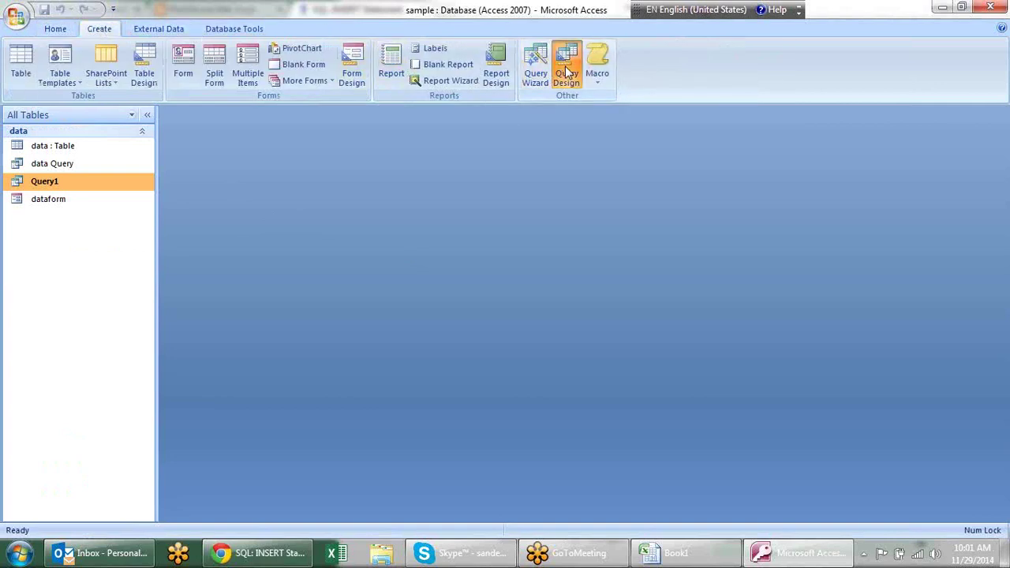
{"action": "left_click", "coordinate": [448, 343]}
{"action": "left_click", "coordinate": [467, 340]}
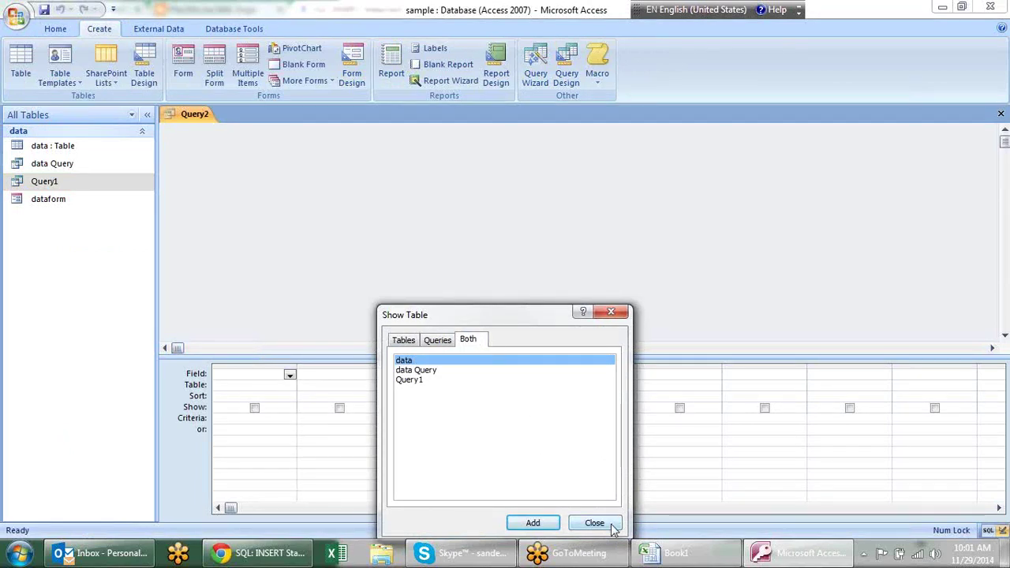
{"action": "double_click", "coordinate": [436, 362]}
{"action": "left_click", "coordinate": [611, 311]}
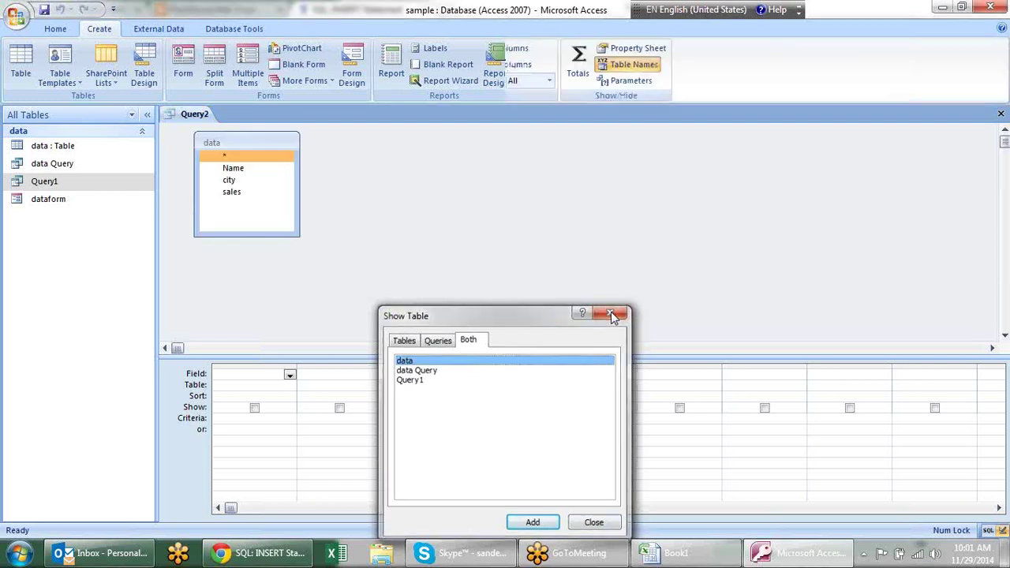
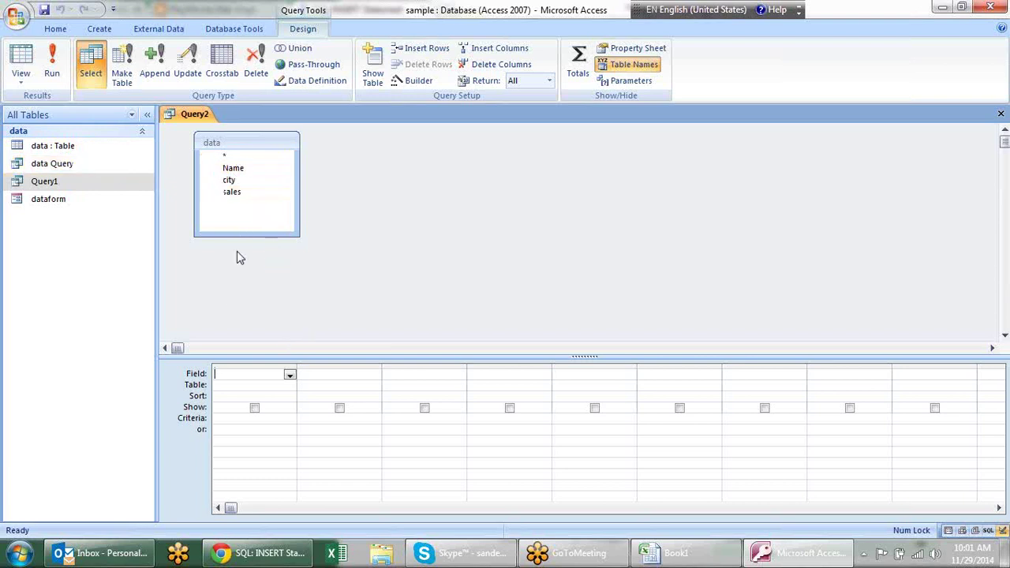
Step: Switch Query2 to SQL view, select its default SELECT text and start typing 'insert into'
{"action": "right_click", "coordinate": [194, 115]}
{"action": "left_click", "coordinate": [253, 190]}
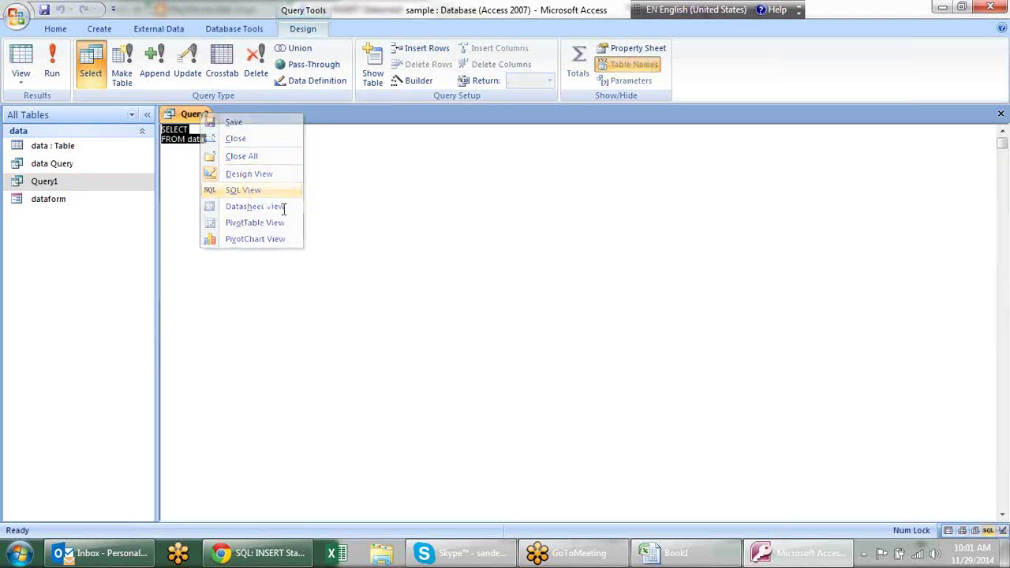
{"action": "left_click", "coordinate": [316, 161]}
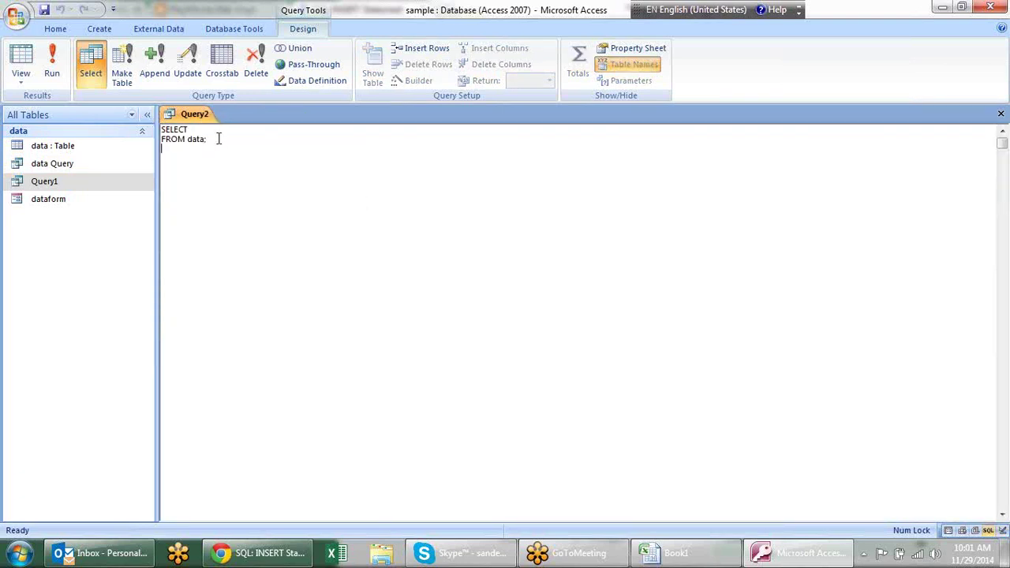
{"action": "key", "text": "ctrl+a"}
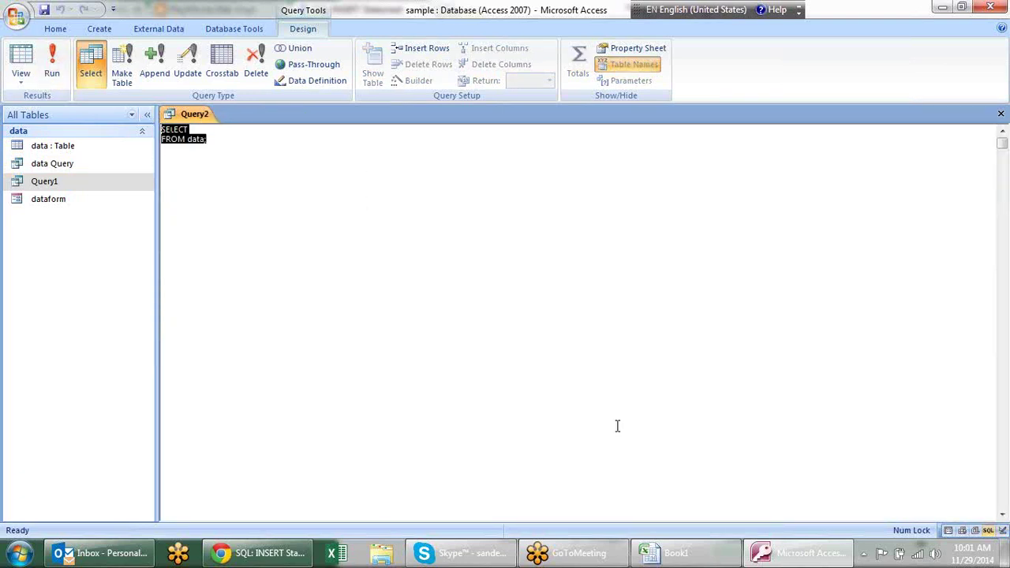
{"action": "type", "text": "in"}
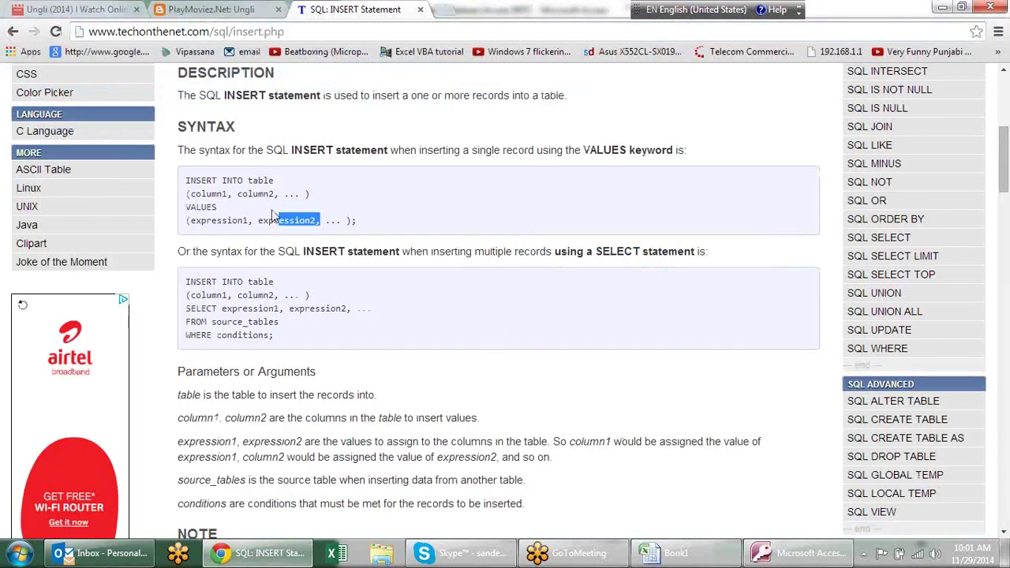
Step: Type the target 'data (Name, City, Sales)', checking the INSERT syntax reference in Chrome
{"action": "type", "text": "data"}
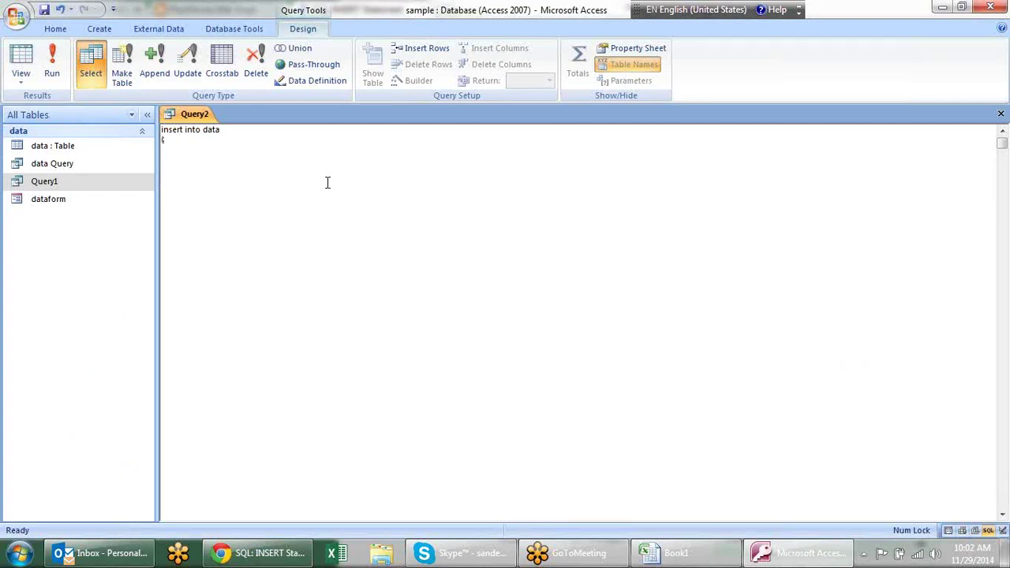
{"action": "type", "text": " (Nam"}
{"action": "type", "text": "les"}
{"action": "key", "text": "alt+Tab"}
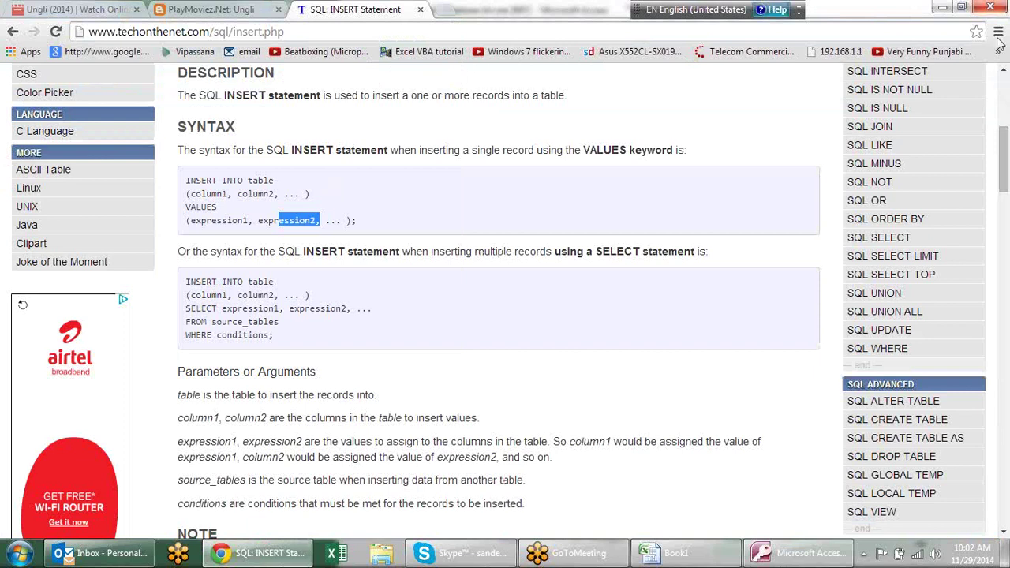
{"action": "key", "text": "alt+Tab"}
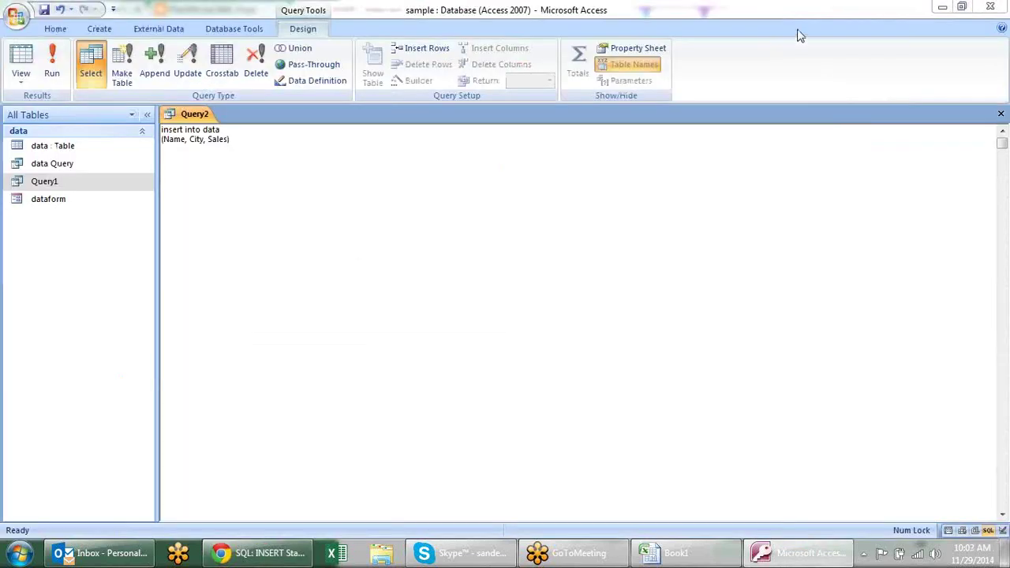
Step: Add a VALUES line with ('vijay','goa',45) on the third line
{"action": "left_click", "coordinate": [203, 166]}
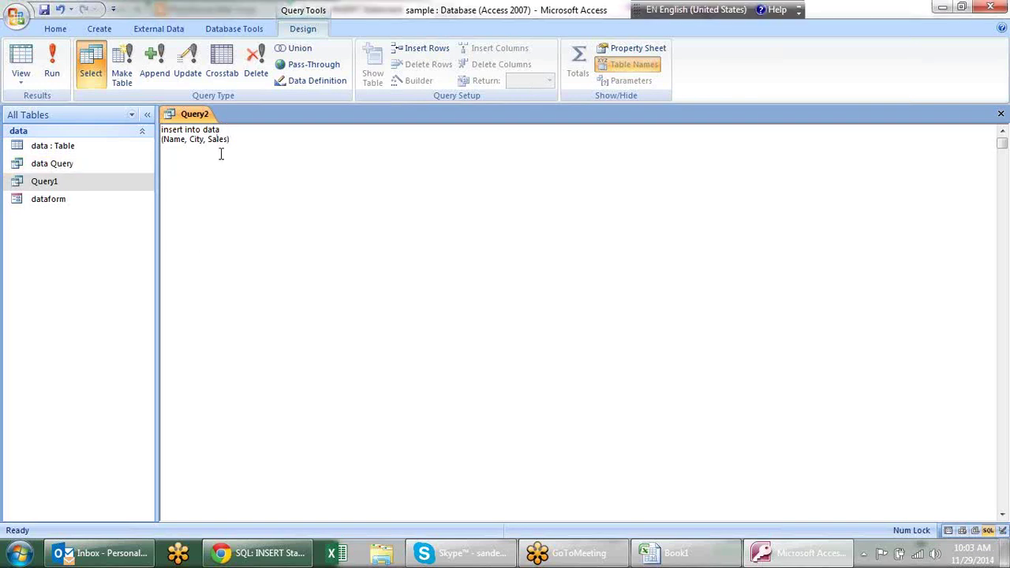
{"action": "type", "text": "values"}
{"action": "left_click", "coordinate": [163, 168]}
{"action": "type", "text": "'"}
{"action": "type", "text": "sandee"}
{"action": "key", "text": "BackSpace"}
{"action": "key", "text": "BackSpace"}
{"action": "key", "text": "BackSpace"}
{"action": "key", "text": "BackSpace"}
{"action": "key", "text": "BackSpace"}
{"action": "key", "text": "BackSpace"}
{"action": "type", "text": "vijay'"}
{"action": "type", "text": ",'goa'"}
{"action": "type", "text": ","}
{"action": "type", "text": "45"}
Step: Run the append query, accept the one-row append, and verify record 432 shows goa, 45
{"action": "left_click", "coordinate": [51, 62]}
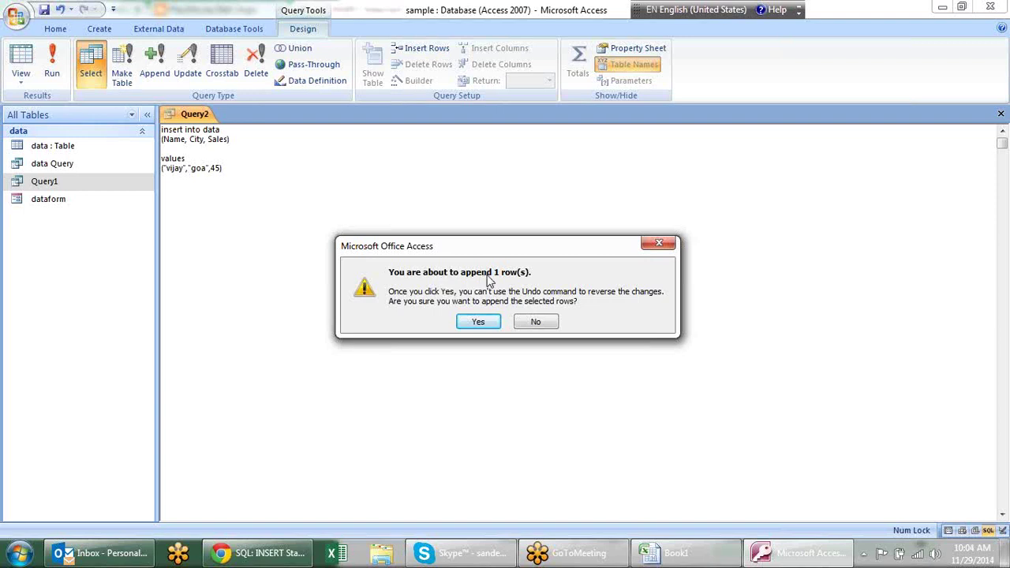
{"action": "left_click", "coordinate": [481, 323]}
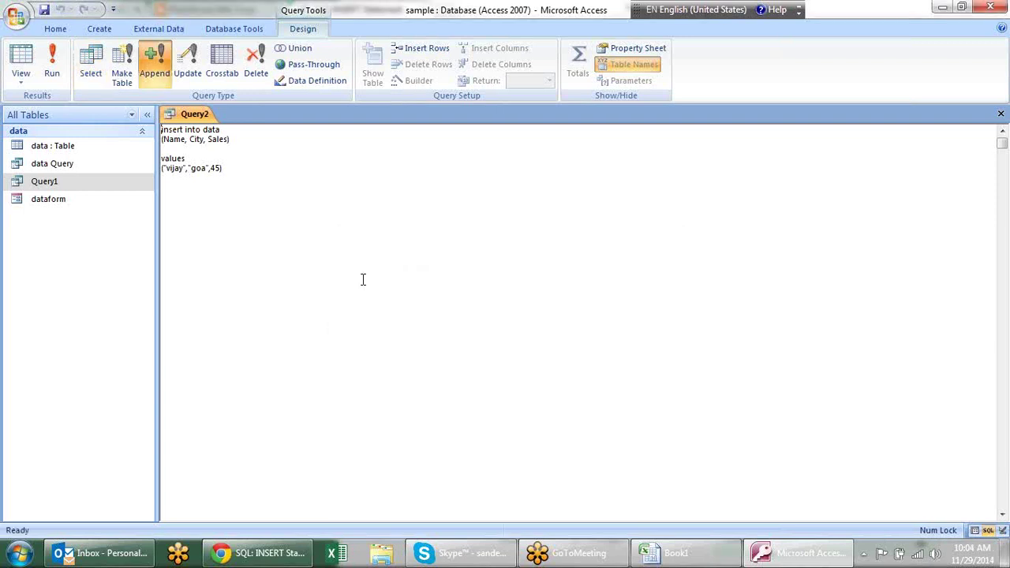
{"action": "double_click", "coordinate": [82, 150]}
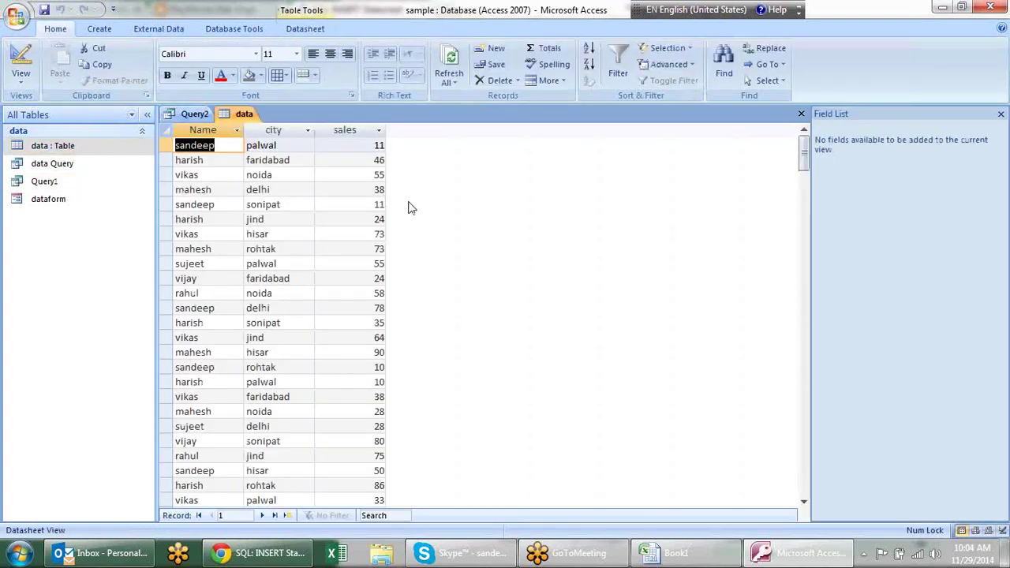
{"action": "left_click_drag", "start_coordinate": [803, 148], "coordinate": [799, 472]}
{"action": "left_click", "coordinate": [229, 367]}
{"action": "left_click", "coordinate": [276, 367]}
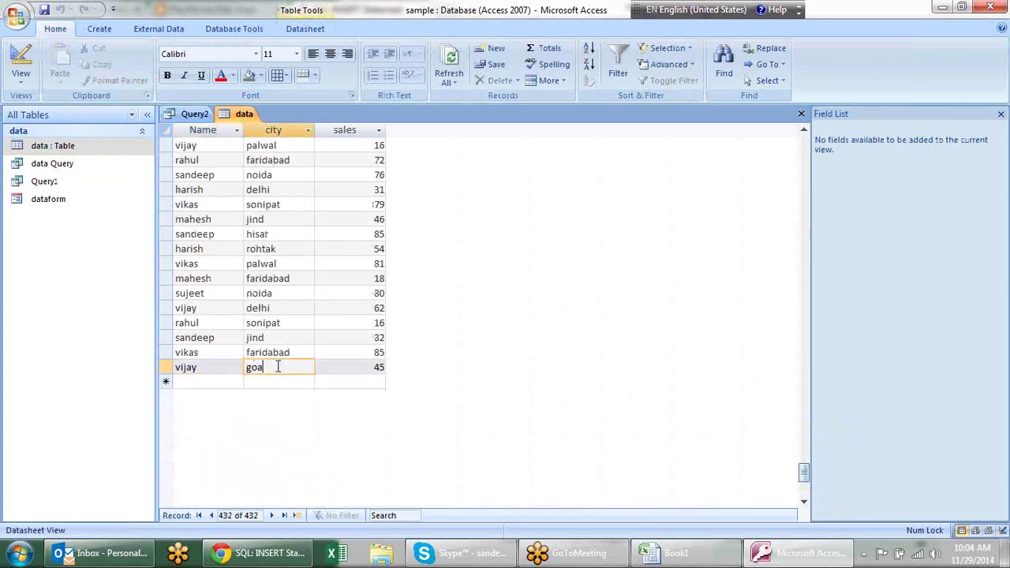
{"action": "left_click", "coordinate": [357, 367]}
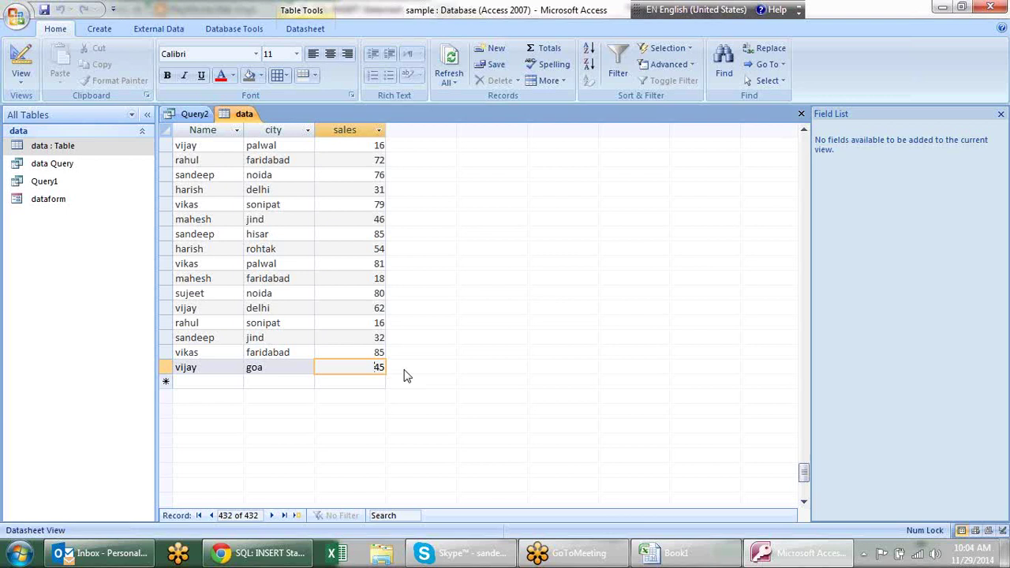
{"action": "left_click", "coordinate": [189, 114]}
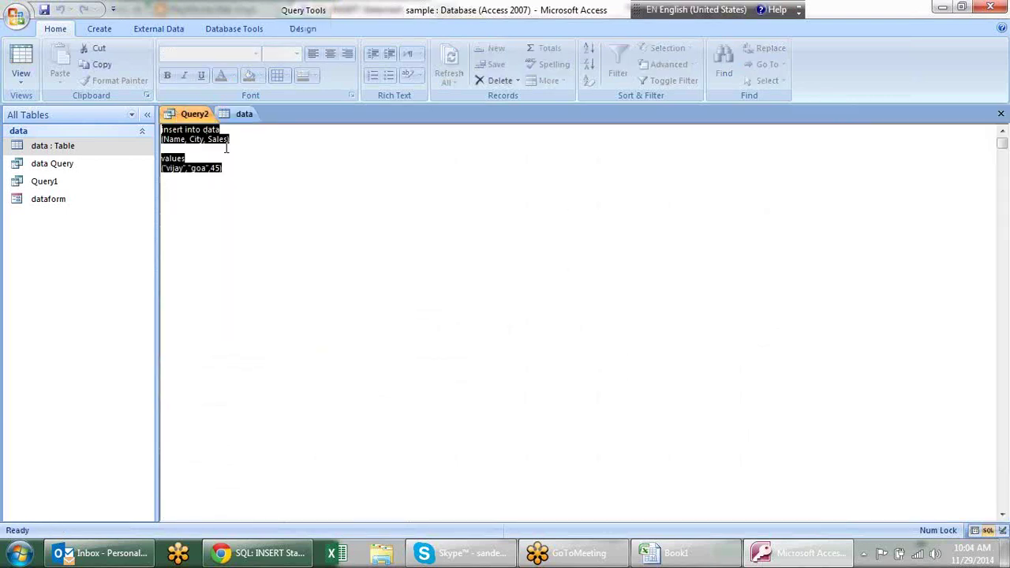
Step: Scroll the techonthenet SQL INSERT page to 'Example - Using SELECT Statement' and highlight its SELECT…WHERE lines
{"action": "left_click", "coordinate": [312, 163]}
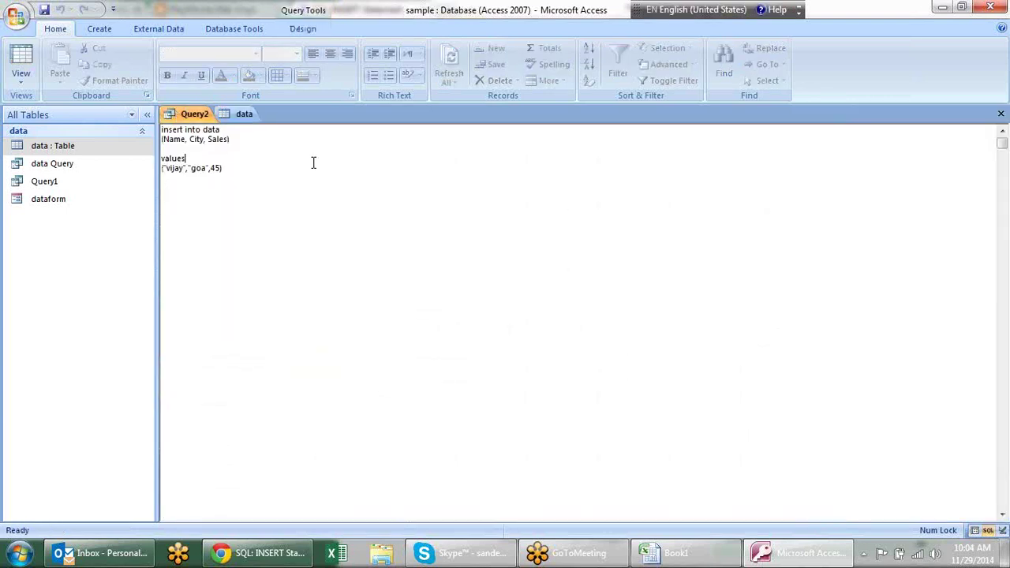
{"action": "key", "text": "alt+Tab"}
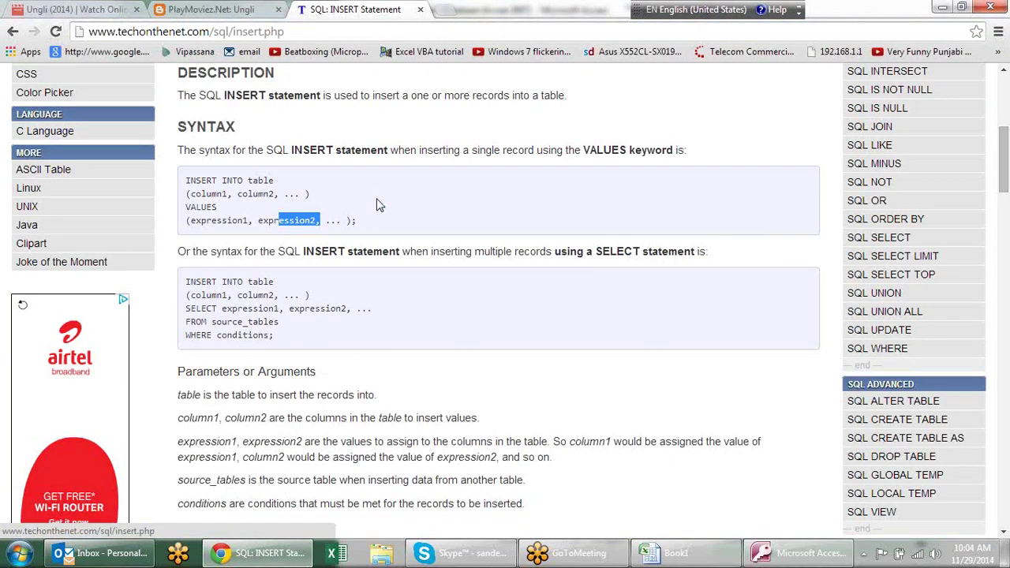
{"action": "scroll", "coordinate": [383, 202], "scroll_direction": "down", "scroll_amount": 4}
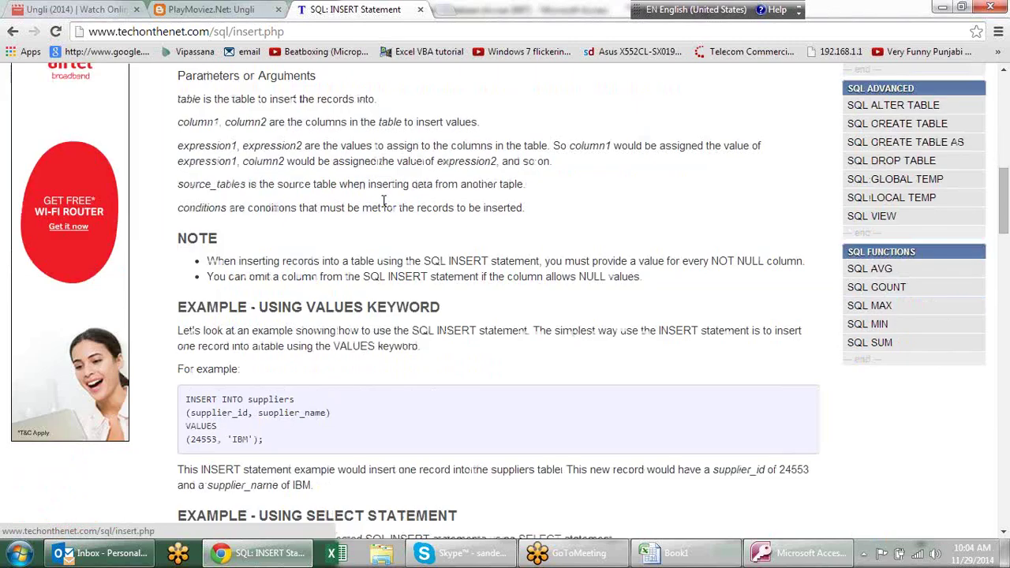
{"action": "scroll", "coordinate": [384, 203], "scroll_direction": "up", "scroll_amount": 3}
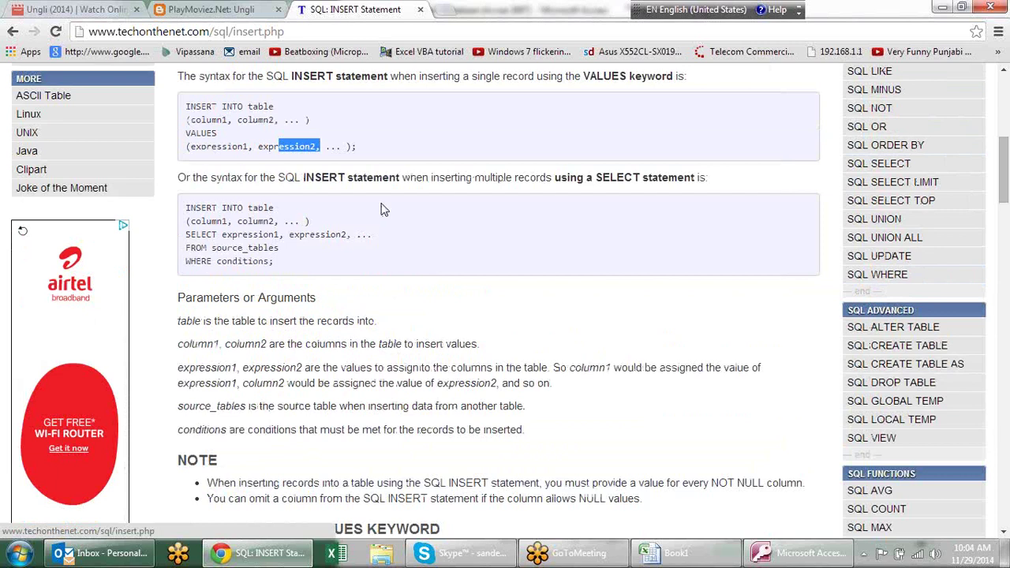
{"action": "scroll", "coordinate": [380, 209], "scroll_direction": "down", "scroll_amount": 1}
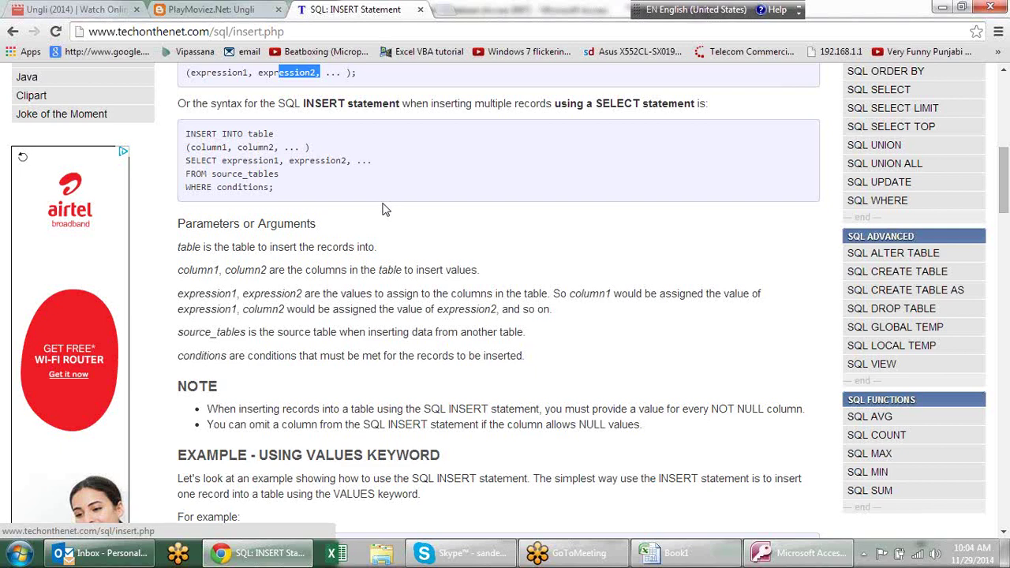
{"action": "scroll", "coordinate": [385, 201], "scroll_direction": "down", "scroll_amount": 3}
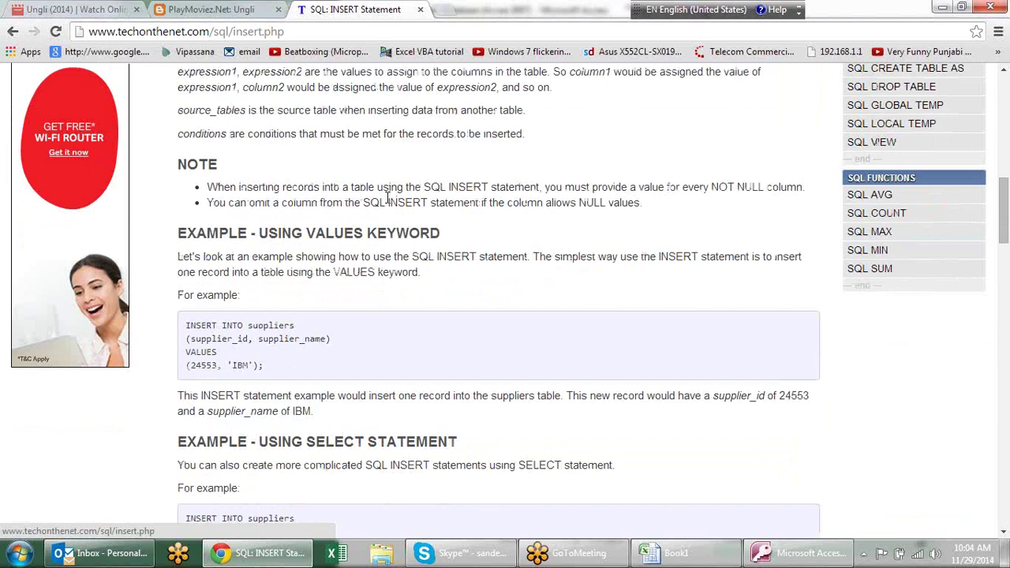
{"action": "scroll", "coordinate": [387, 201], "scroll_direction": "down", "scroll_amount": 2}
{"action": "scroll", "coordinate": [386, 201], "scroll_direction": "down", "scroll_amount": 2}
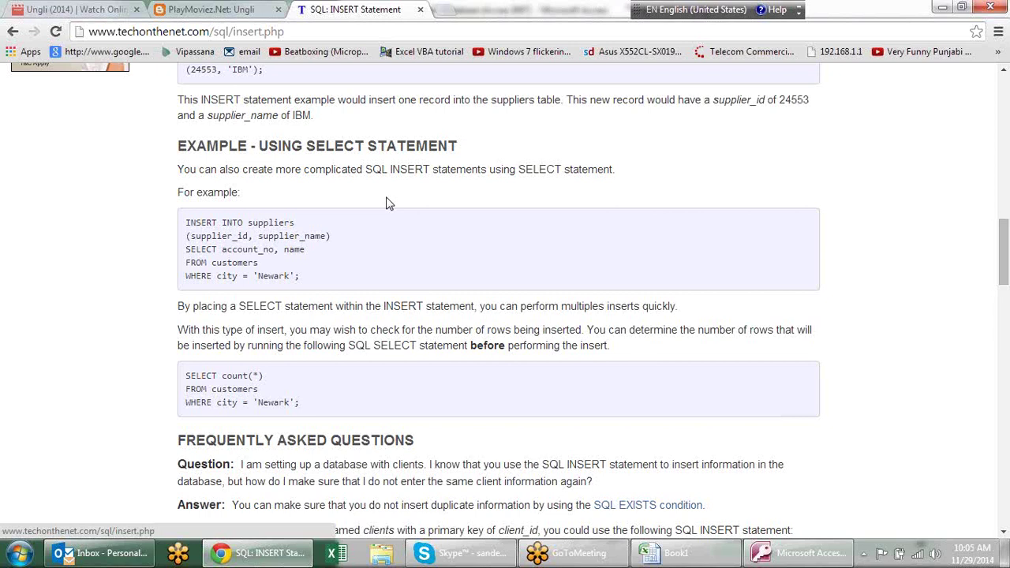
{"action": "scroll", "coordinate": [388, 209], "scroll_direction": "down", "scroll_amount": 3}
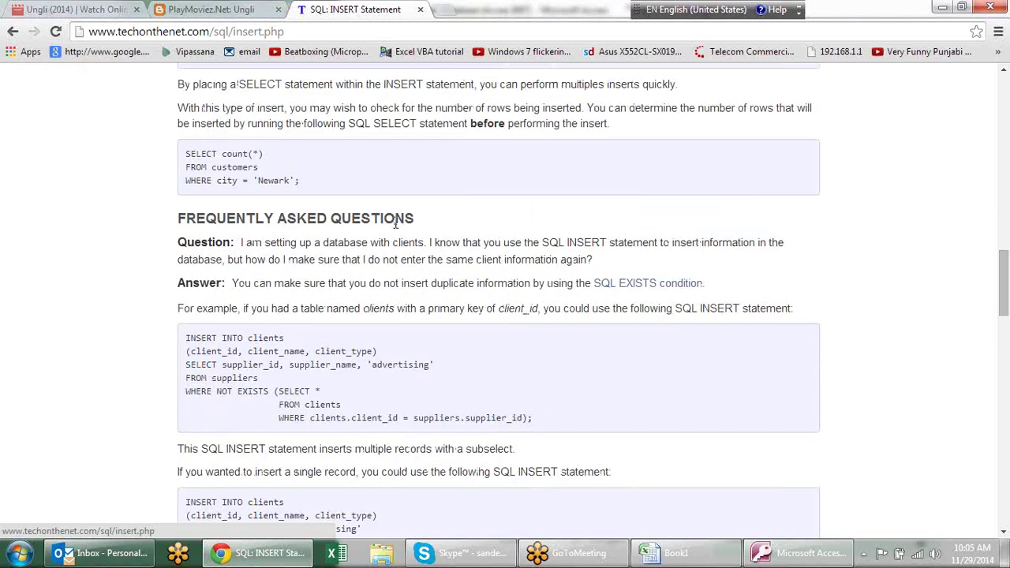
{"action": "scroll", "coordinate": [394, 223], "scroll_direction": "down", "scroll_amount": 4}
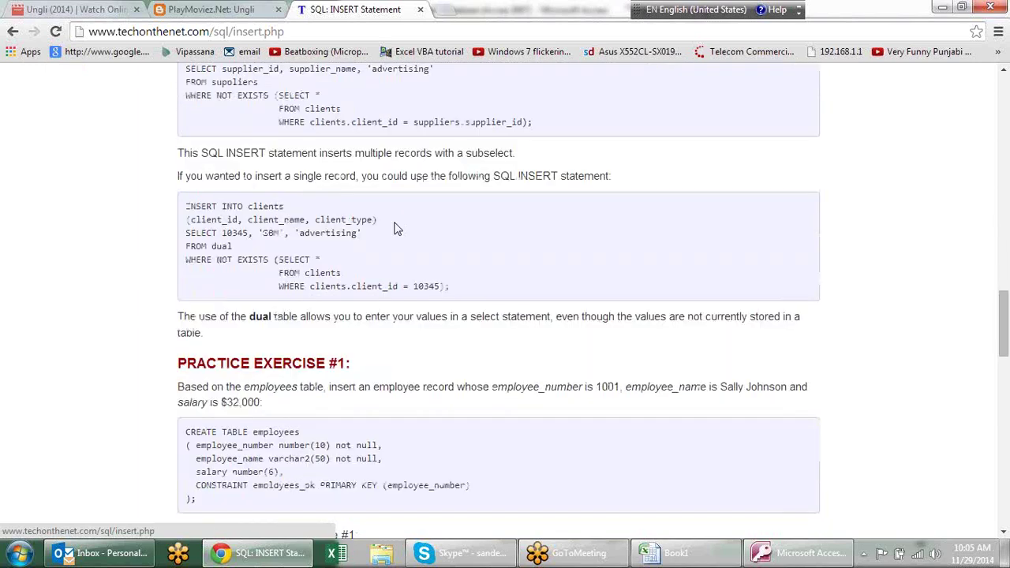
{"action": "scroll", "coordinate": [397, 228], "scroll_direction": "down", "scroll_amount": 3}
{"action": "scroll", "coordinate": [396, 223], "scroll_direction": "down", "scroll_amount": 2}
{"action": "scroll", "coordinate": [396, 223], "scroll_direction": "up", "scroll_amount": 2}
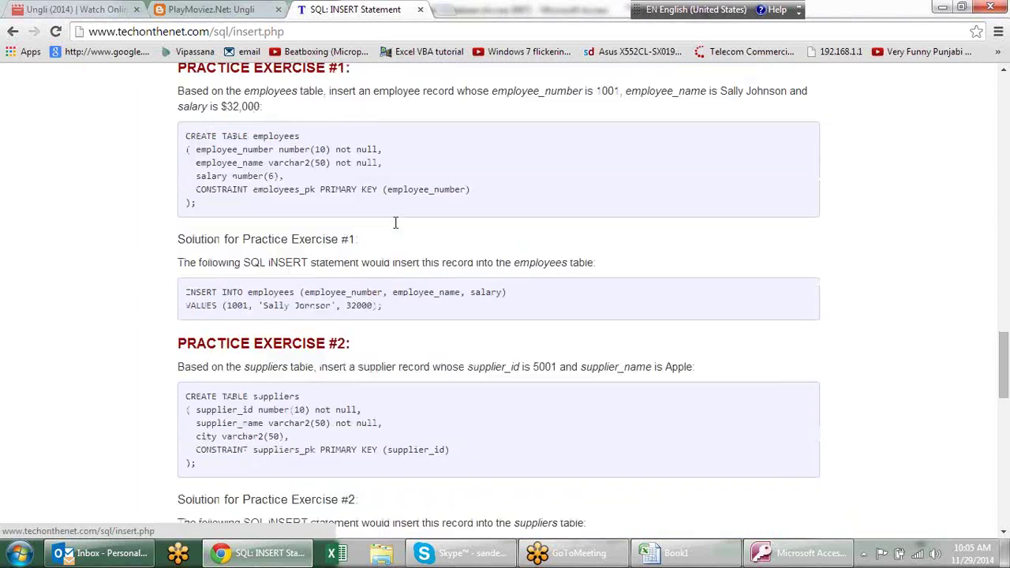
{"action": "scroll", "coordinate": [397, 228], "scroll_direction": "up", "scroll_amount": 3}
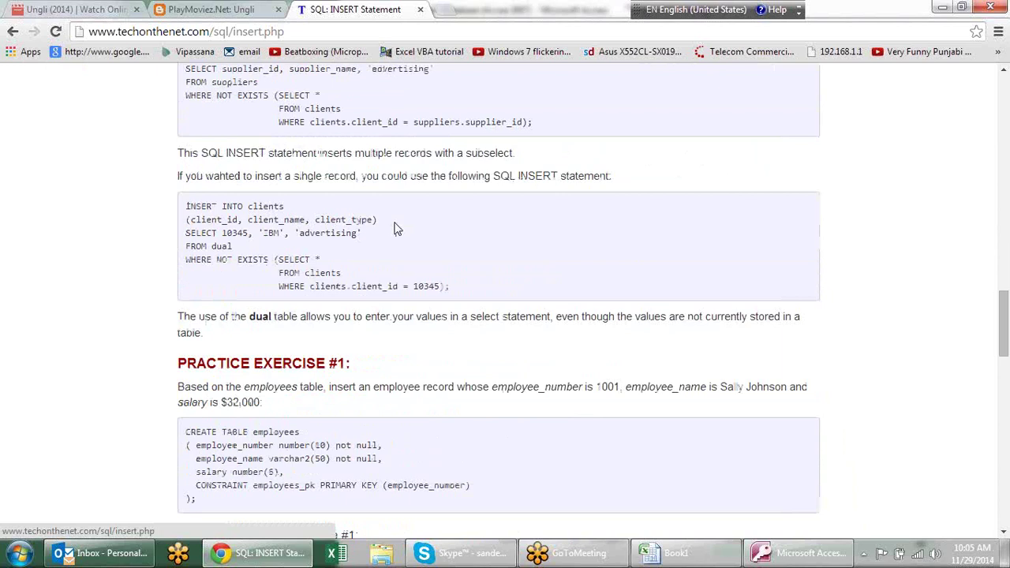
{"action": "scroll", "coordinate": [397, 229], "scroll_direction": "up", "scroll_amount": 6}
{"action": "scroll", "coordinate": [397, 229], "scroll_direction": "up", "scroll_amount": 3}
{"action": "scroll", "coordinate": [395, 227], "scroll_direction": "up", "scroll_amount": 1}
{"action": "scroll", "coordinate": [395, 228], "scroll_direction": "down", "scroll_amount": 1}
{"action": "scroll", "coordinate": [403, 224], "scroll_direction": "down", "scroll_amount": 1}
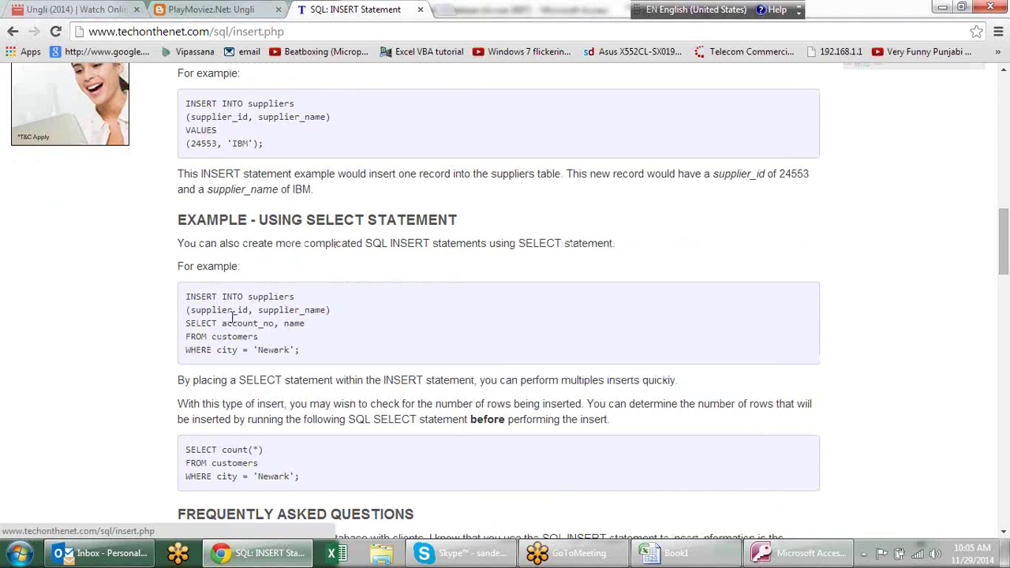
{"action": "left_click_drag", "start_coordinate": [225, 323], "coordinate": [321, 347]}
{"action": "left_click", "coordinate": [367, 359]}
Step: Replace the query's column list with just Sales
{"action": "key", "text": "alt+Tab"}
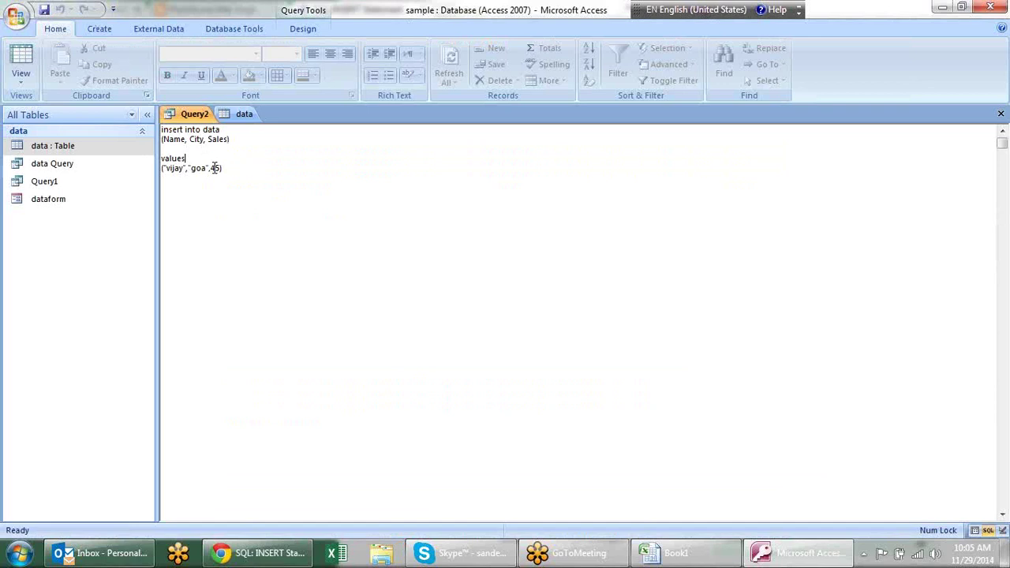
{"action": "left_click", "coordinate": [229, 139]}
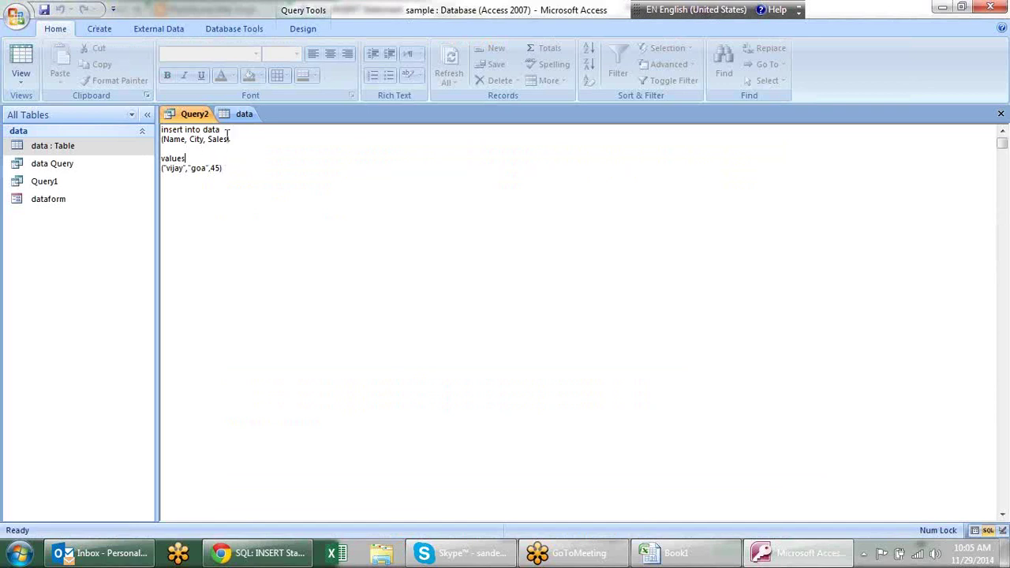
{"action": "key", "text": "shift+Home"}
{"action": "left_click", "coordinate": [164, 139], "text": "shift"}
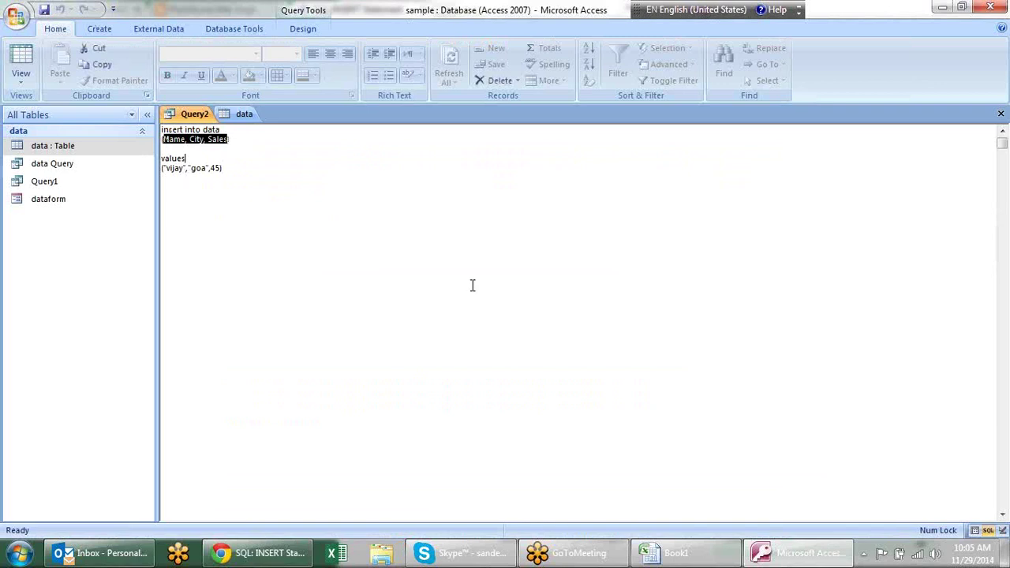
{"action": "type", "text": "Sales"}
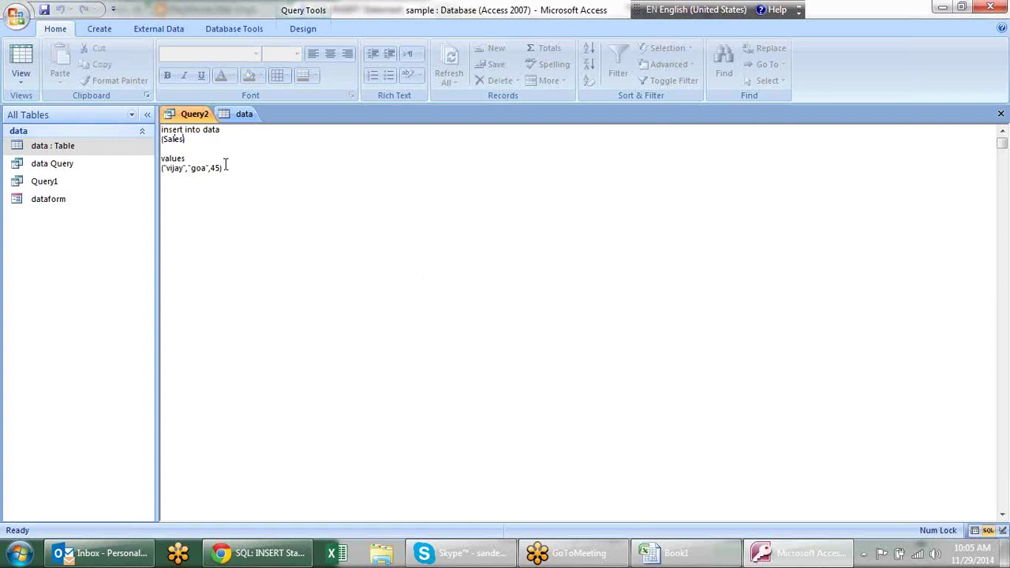
Step: Change the values to ('85') and add where city='palwal' on a new line
{"action": "left_click_drag", "start_coordinate": [222, 167], "coordinate": [163, 168]}
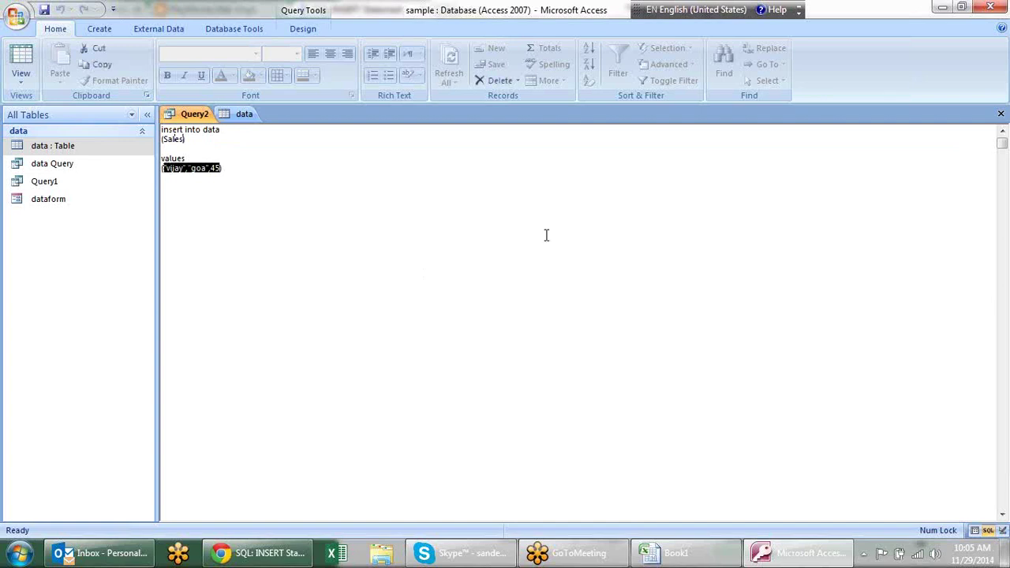
{"action": "type", "text": "(')"}
{"action": "type", "text": "88"}
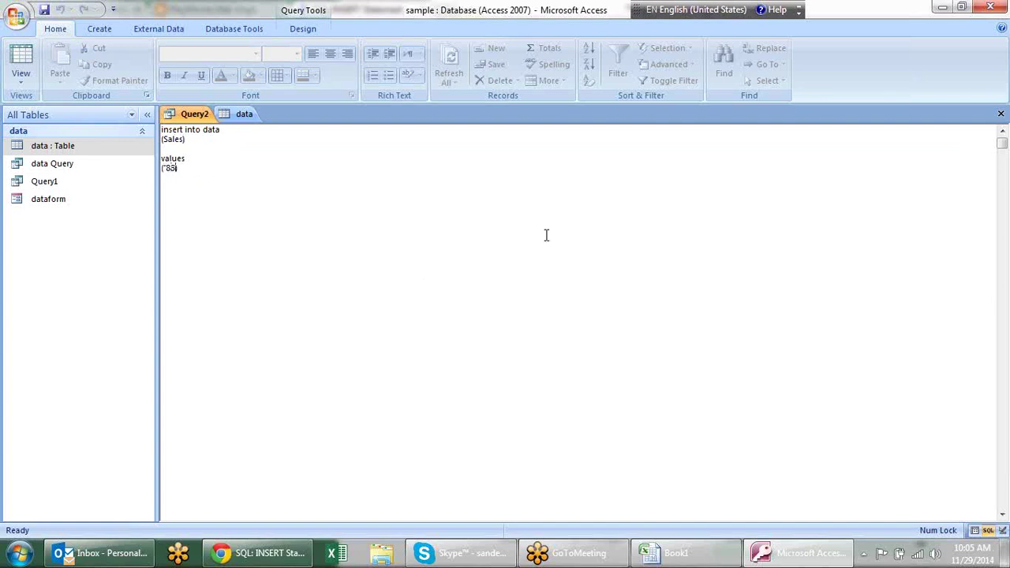
{"action": "type", "text": "')"}
{"action": "key", "text": "Return"}
{"action": "key", "text": "alt+Tab"}
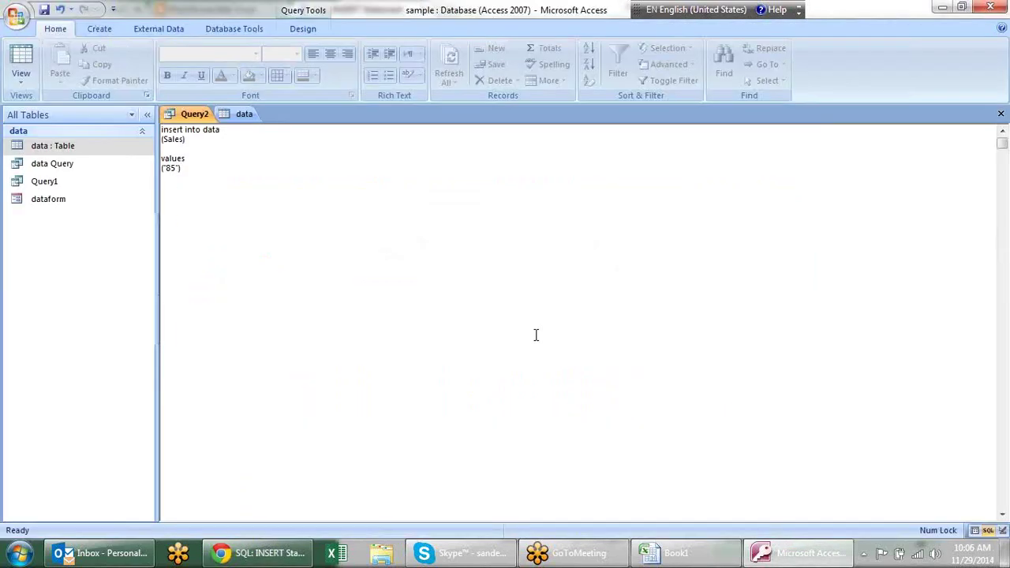
{"action": "type", "text": "where "}
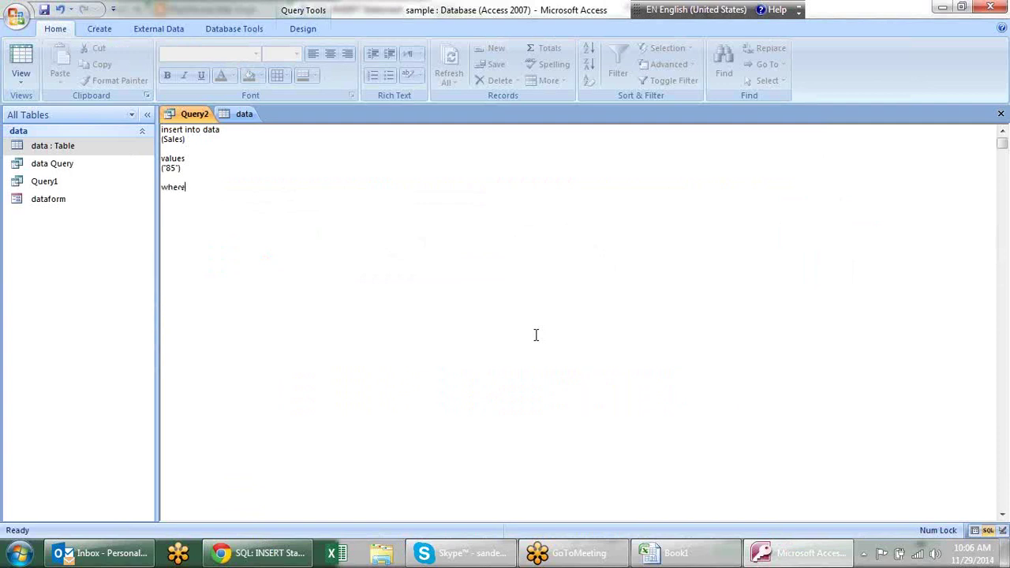
{"action": "type", "text": "city"}
{"action": "type", "text": "='"}
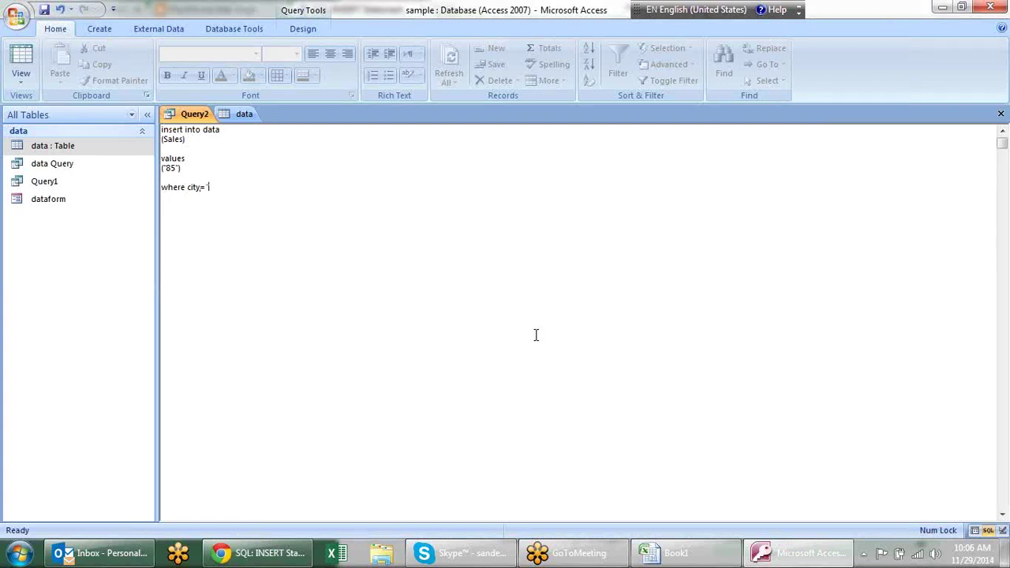
{"action": "type", "text": "palwal"}
{"action": "type", "text": "'"}
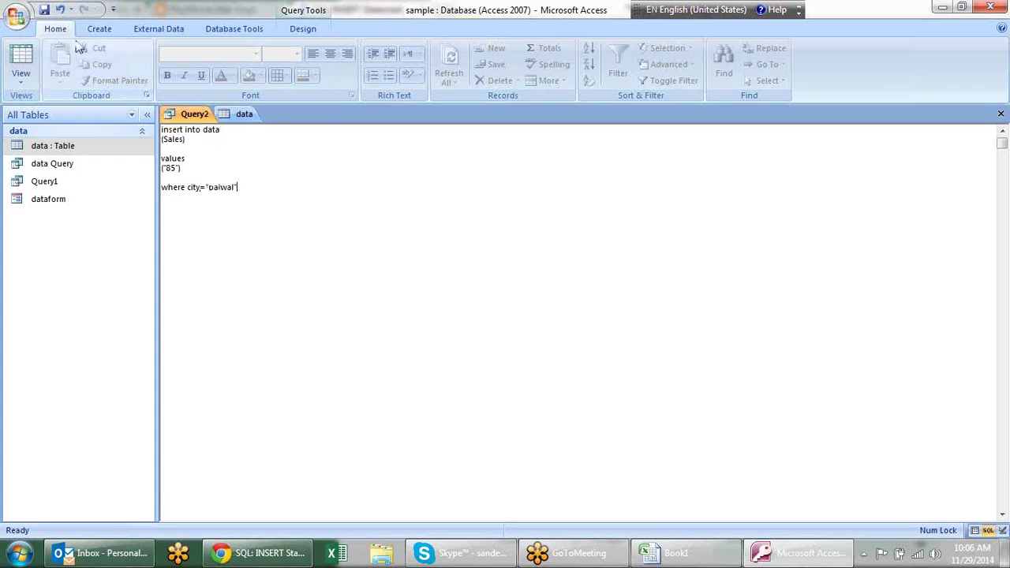
Step: Run the query from Query Tools Design and dismiss the missing-table error
{"action": "left_click", "coordinate": [117, 28]}
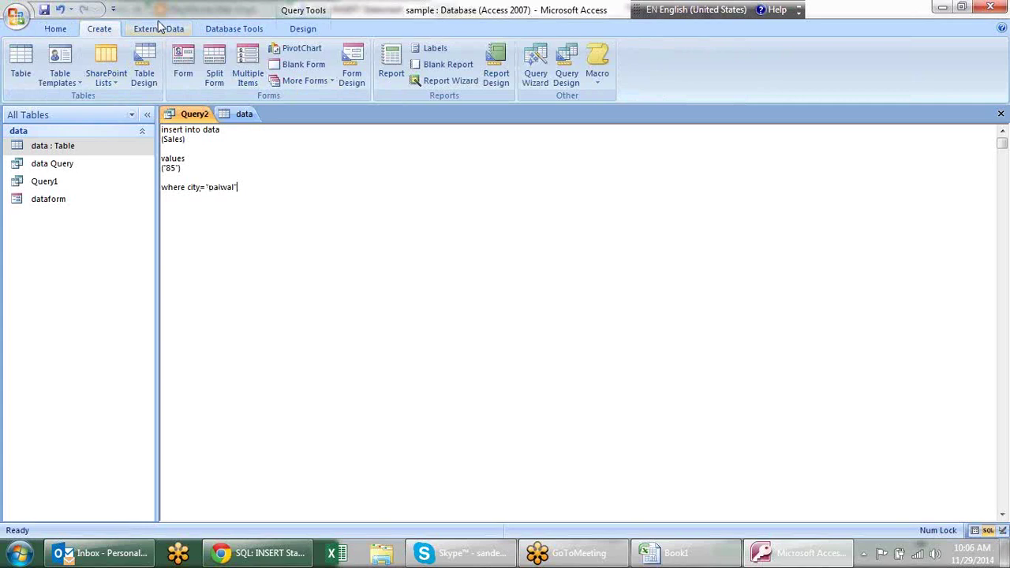
{"action": "left_click", "coordinate": [162, 28]}
{"action": "left_click", "coordinate": [111, 29]}
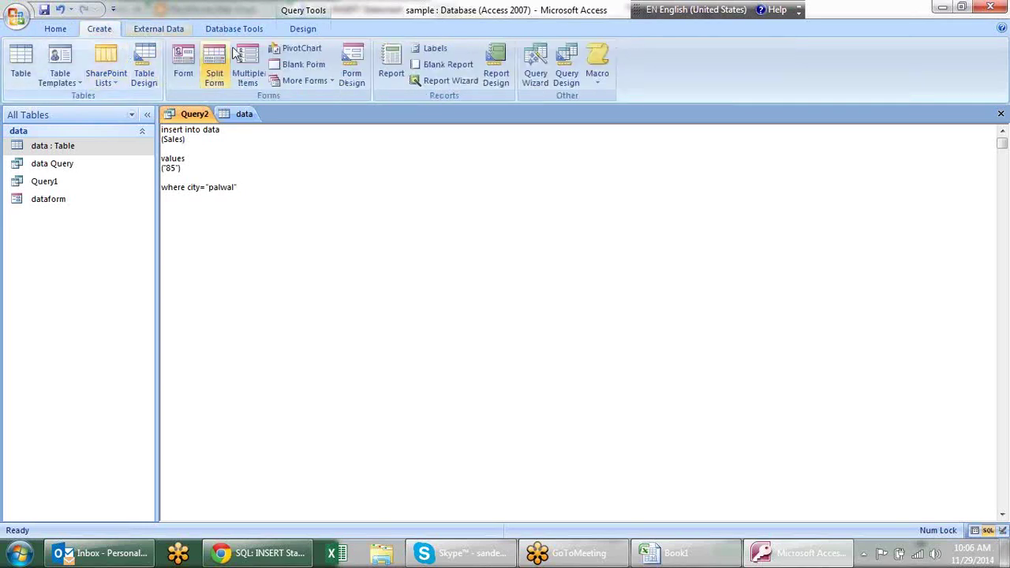
{"action": "left_click", "coordinate": [63, 29]}
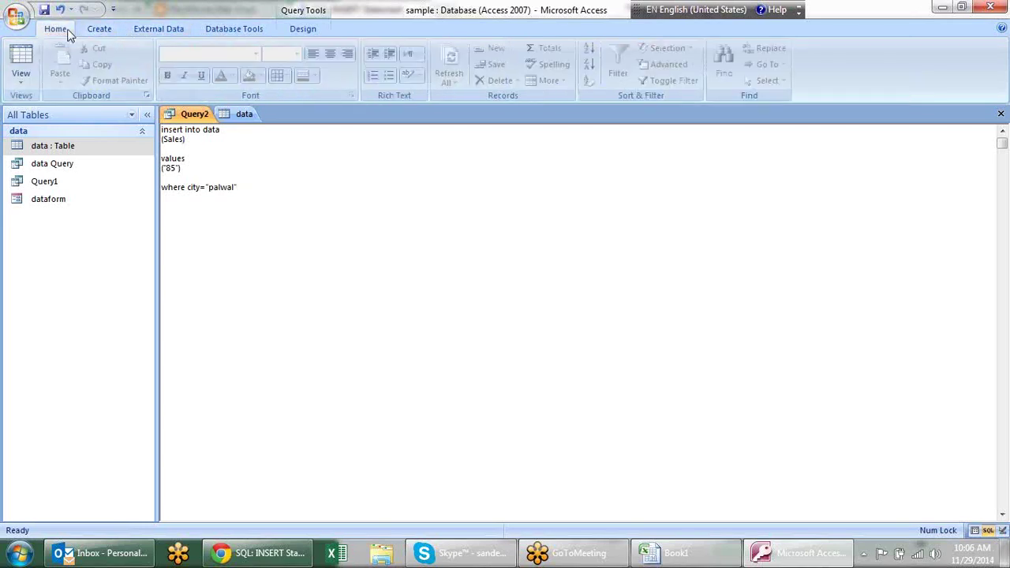
{"action": "left_click", "coordinate": [304, 30]}
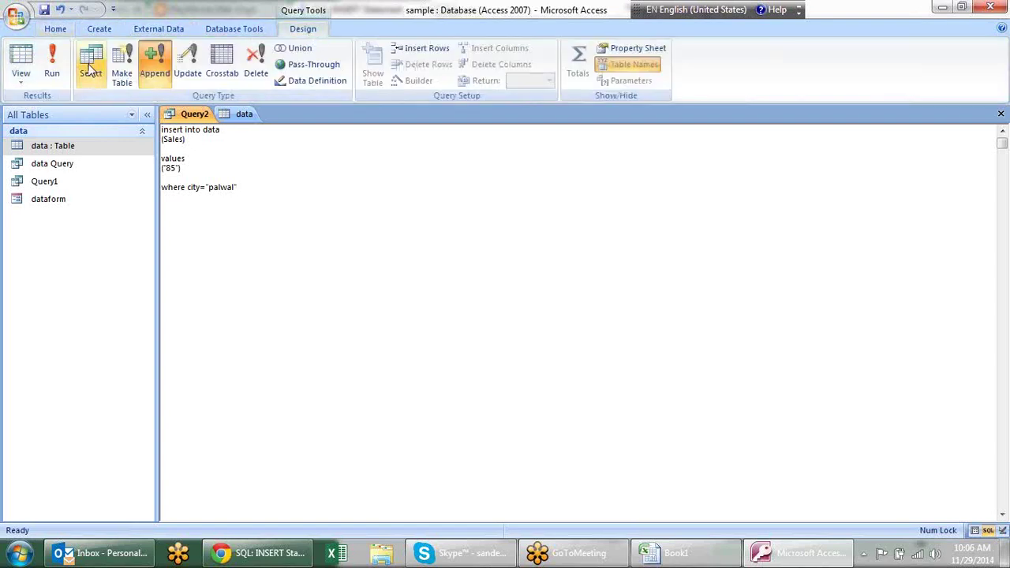
{"action": "left_click", "coordinate": [52, 63]}
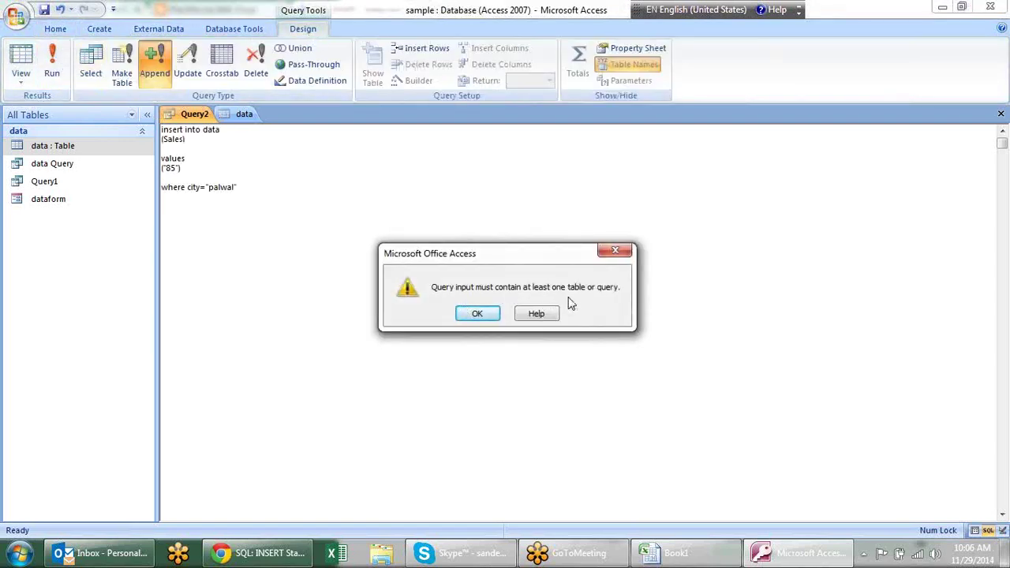
{"action": "left_click", "coordinate": [478, 315]}
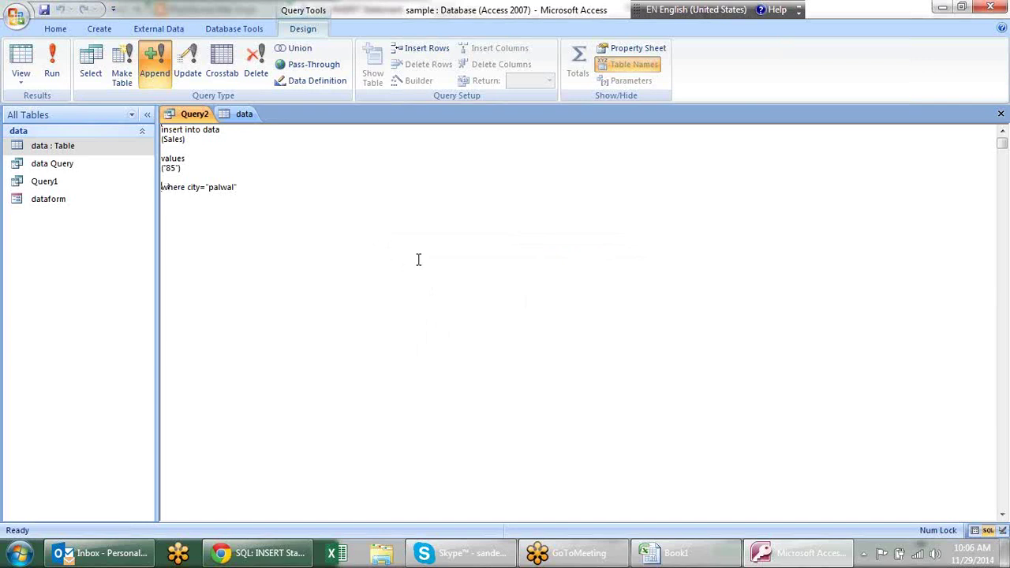
Step: Type 'sele' in front of the where clause and return to the SQL INSERT tutorial
{"action": "type", "text": "selec"}
{"action": "key", "text": "BackSpace"}
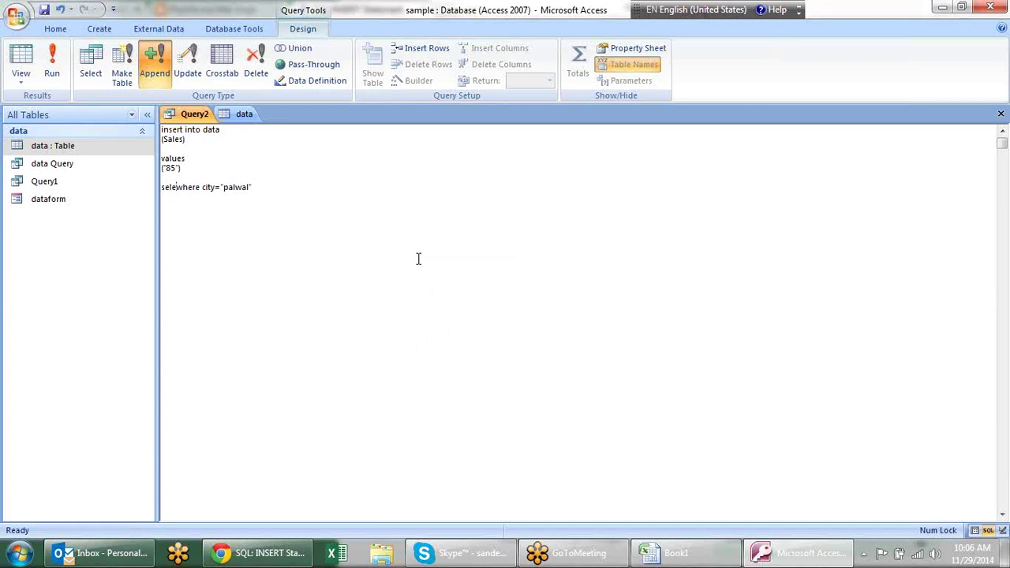
{"action": "key", "text": "alt+Tab"}
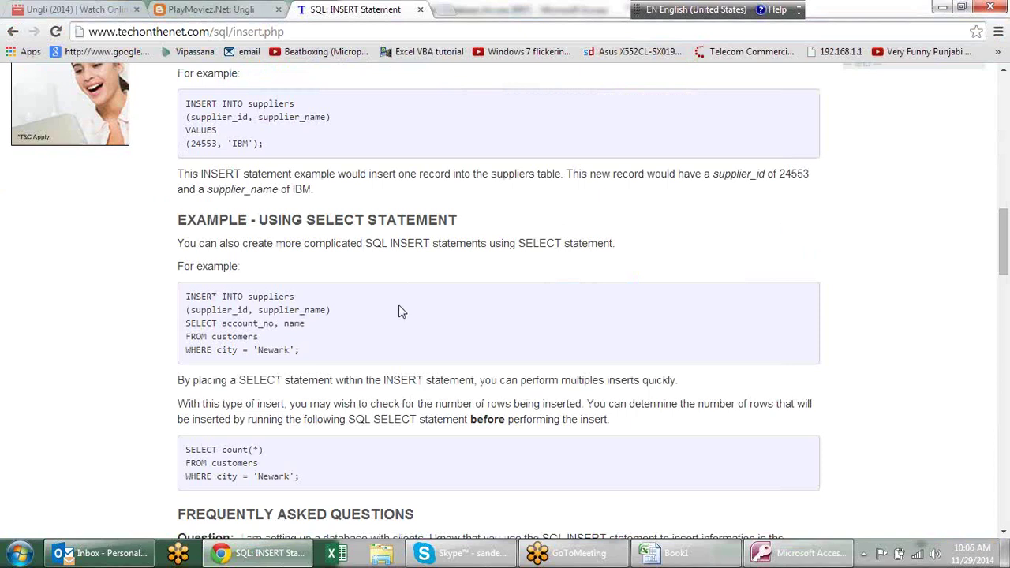
Step: Scroll the tutorial down past the INSERT-with-SELECT examples to Practice Exercise #3
{"action": "scroll", "coordinate": [400, 311], "scroll_direction": "down", "scroll_amount": 2}
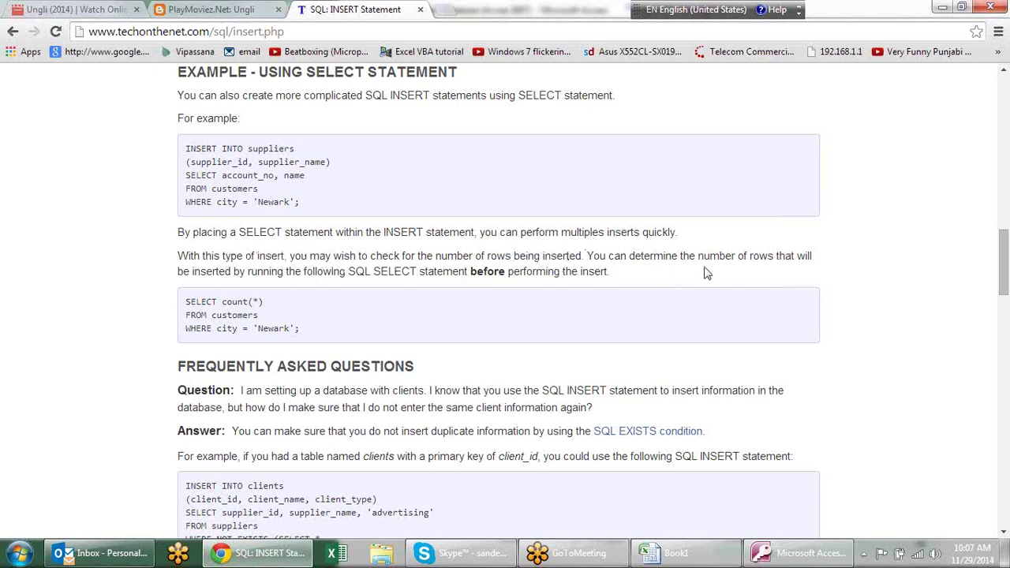
{"action": "scroll", "coordinate": [707, 272], "scroll_direction": "down", "scroll_amount": 2}
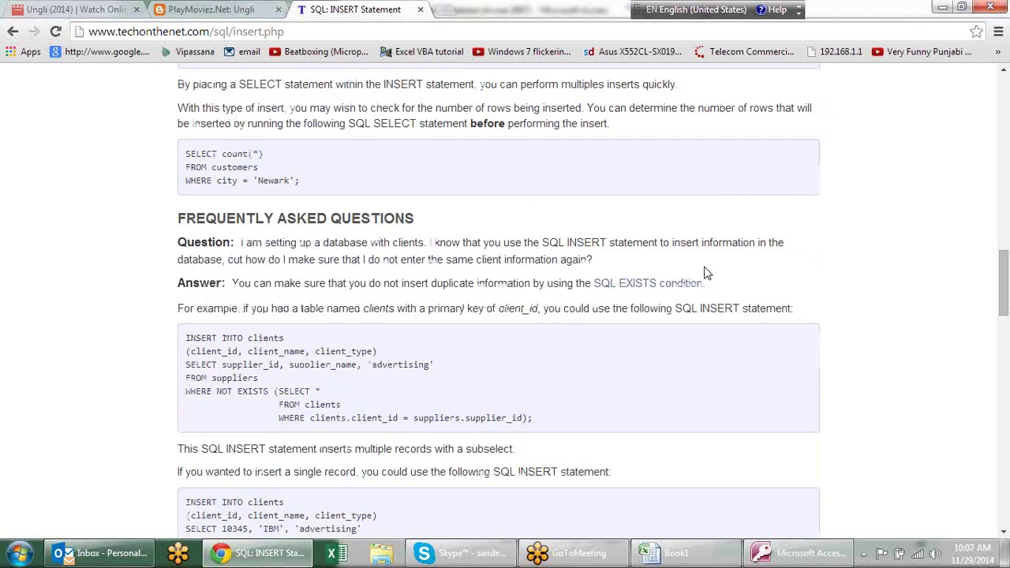
{"action": "scroll", "coordinate": [706, 273], "scroll_direction": "down", "scroll_amount": 2}
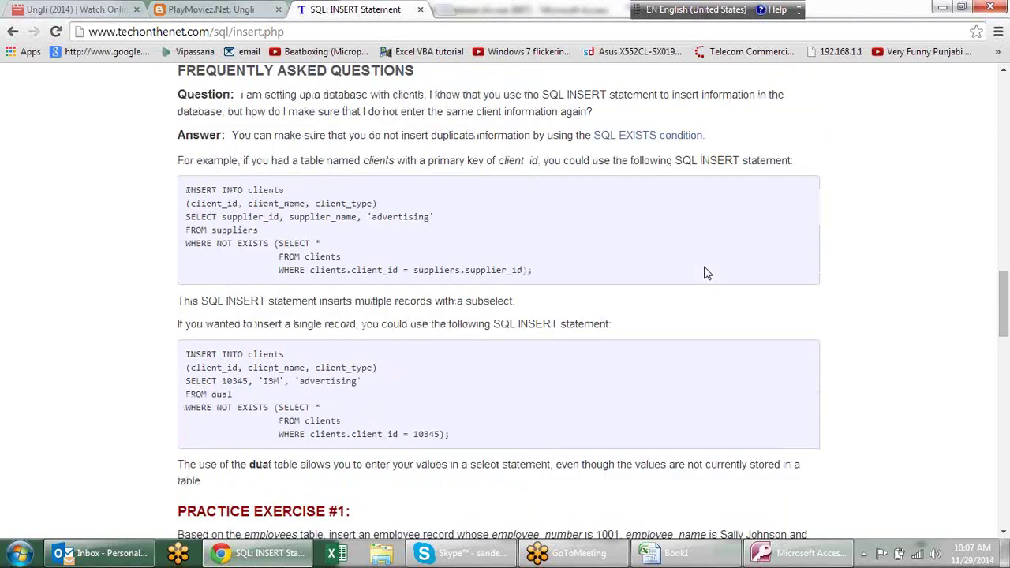
{"action": "scroll", "coordinate": [706, 272], "scroll_direction": "down", "scroll_amount": 1}
{"action": "scroll", "coordinate": [706, 272], "scroll_direction": "down", "scroll_amount": 1}
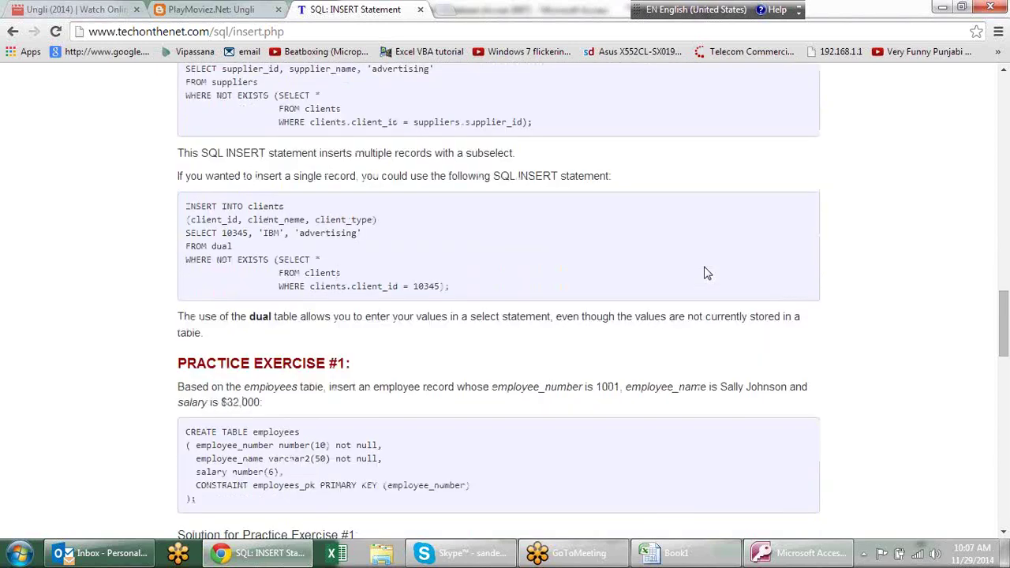
{"action": "scroll", "coordinate": [706, 273], "scroll_direction": "down", "scroll_amount": 3}
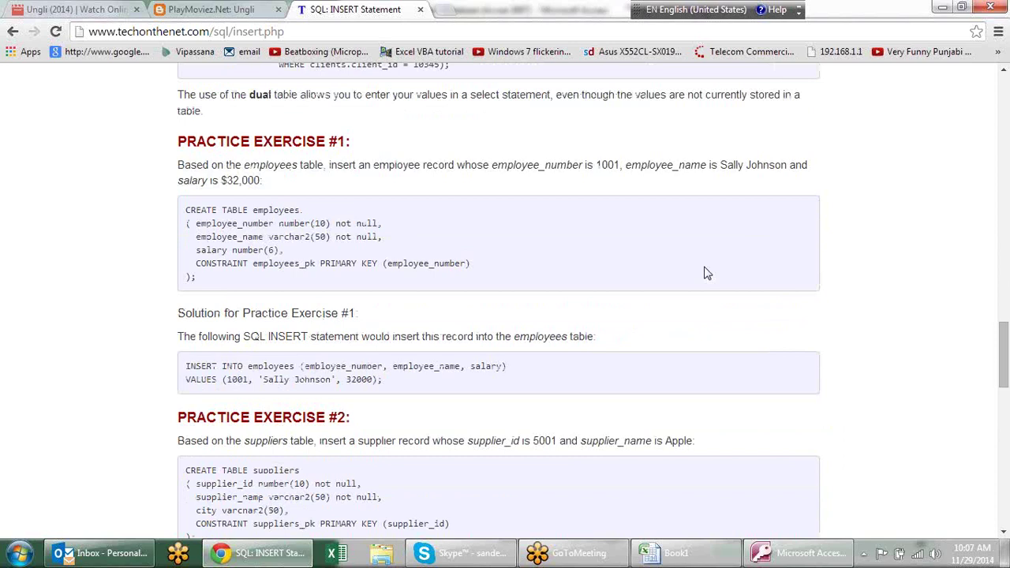
{"action": "scroll", "coordinate": [706, 272], "scroll_direction": "down", "scroll_amount": 3}
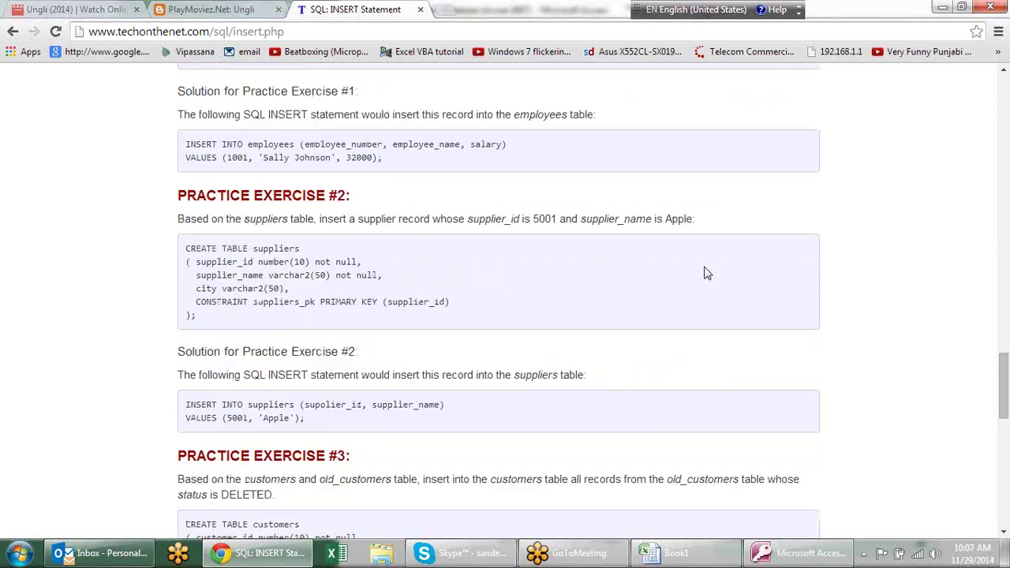
{"action": "scroll", "coordinate": [706, 273], "scroll_direction": "down", "scroll_amount": 1}
{"action": "scroll", "coordinate": [707, 273], "scroll_direction": "down", "scroll_amount": 1}
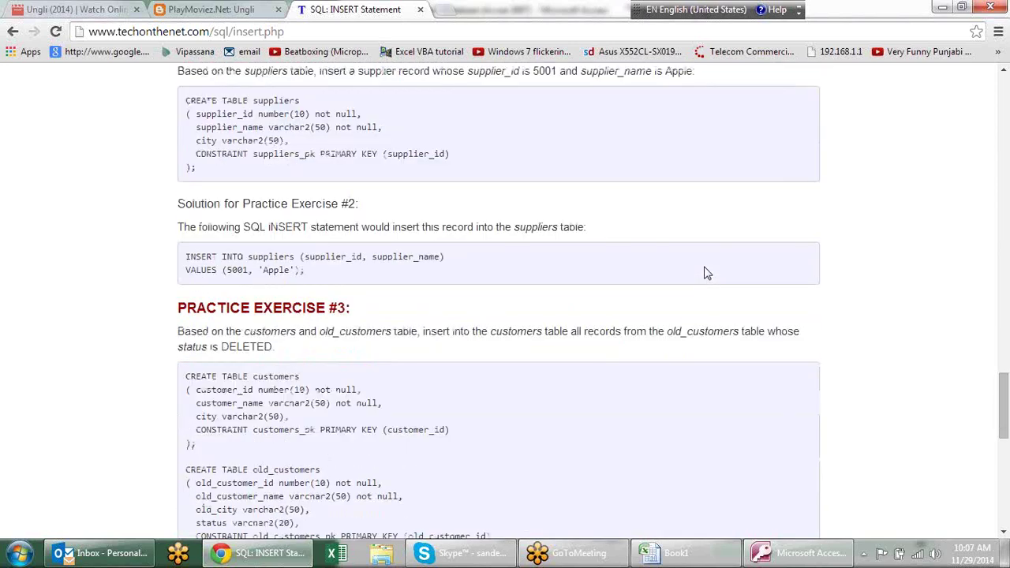
{"action": "scroll", "coordinate": [706, 272], "scroll_direction": "down", "scroll_amount": 1}
{"action": "scroll", "coordinate": [706, 272], "scroll_direction": "down", "scroll_amount": 3}
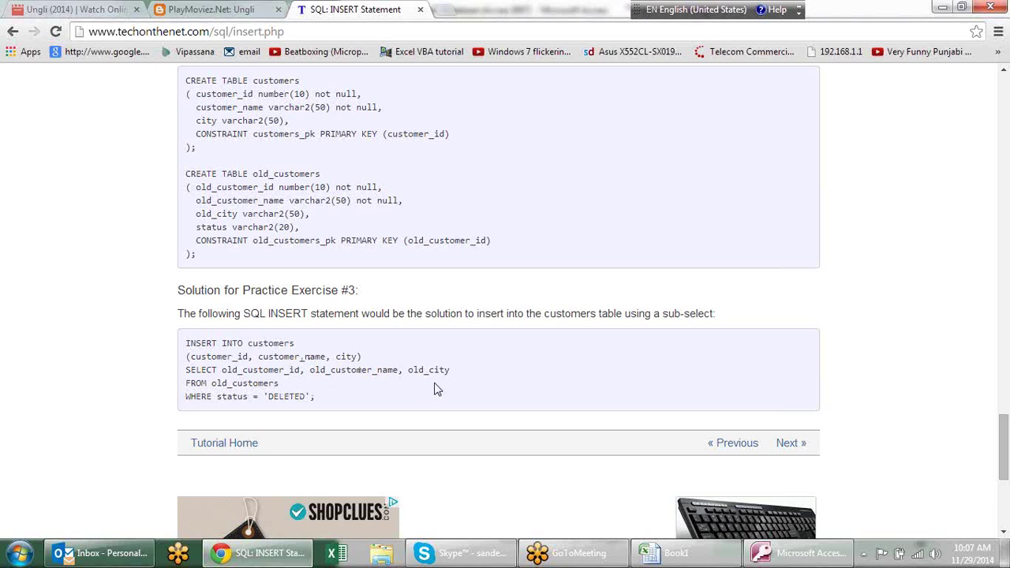
{"action": "scroll", "coordinate": [436, 388], "scroll_direction": "down", "scroll_amount": 2}
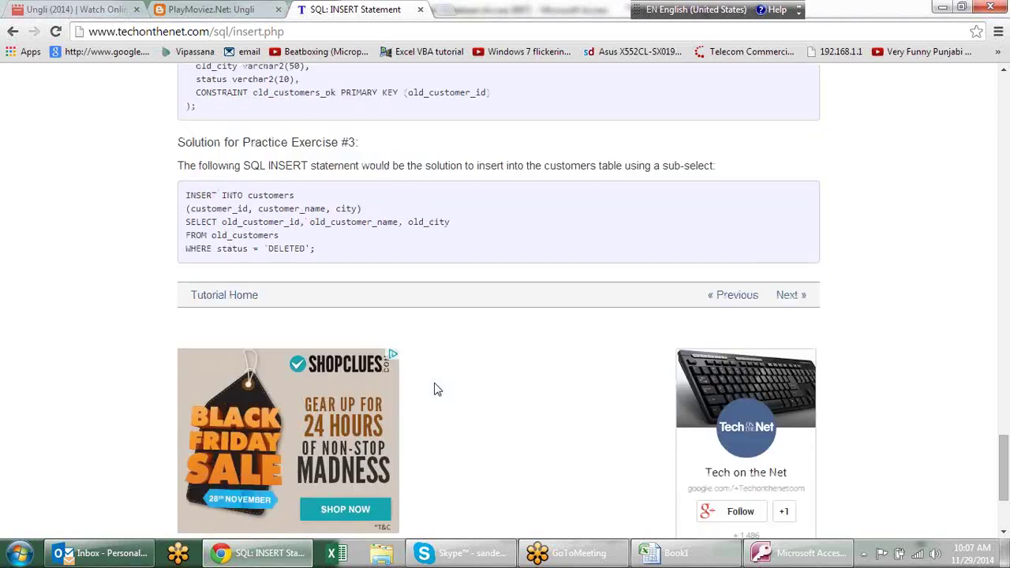
{"action": "scroll", "coordinate": [436, 388], "scroll_direction": "down", "scroll_amount": 1}
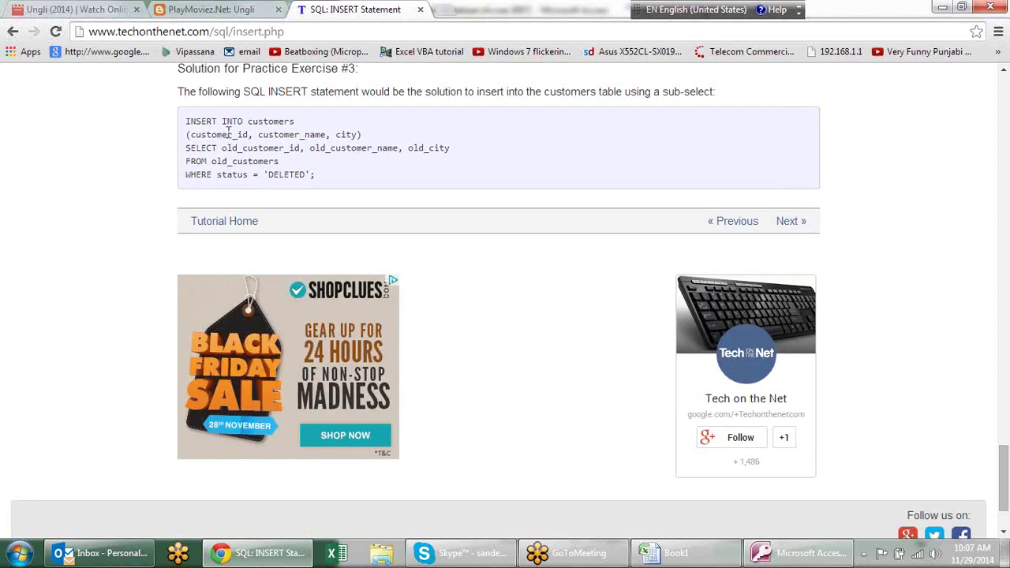
Step: Highlight the customers and old_customers table names in the exercise's solution code
{"action": "left_click_drag", "start_coordinate": [263, 121], "coordinate": [292, 118]}
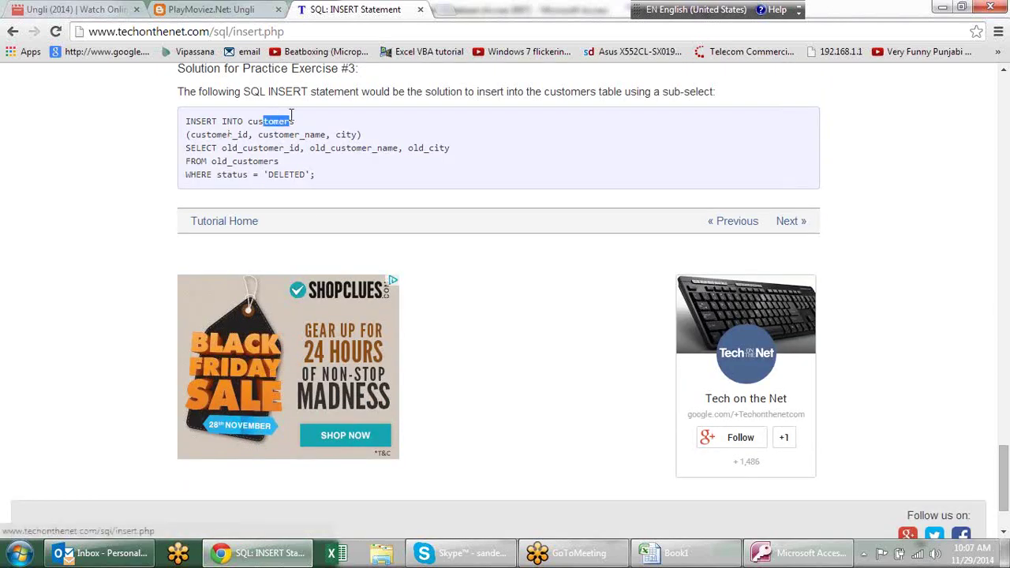
{"action": "left_click_drag", "start_coordinate": [278, 160], "coordinate": [232, 162]}
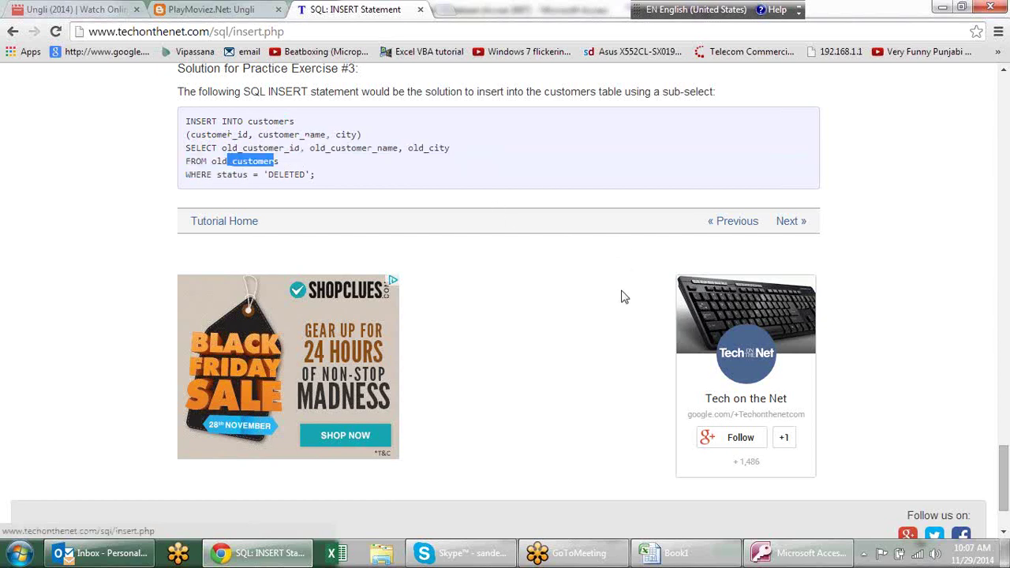
{"action": "left_click", "coordinate": [477, 183]}
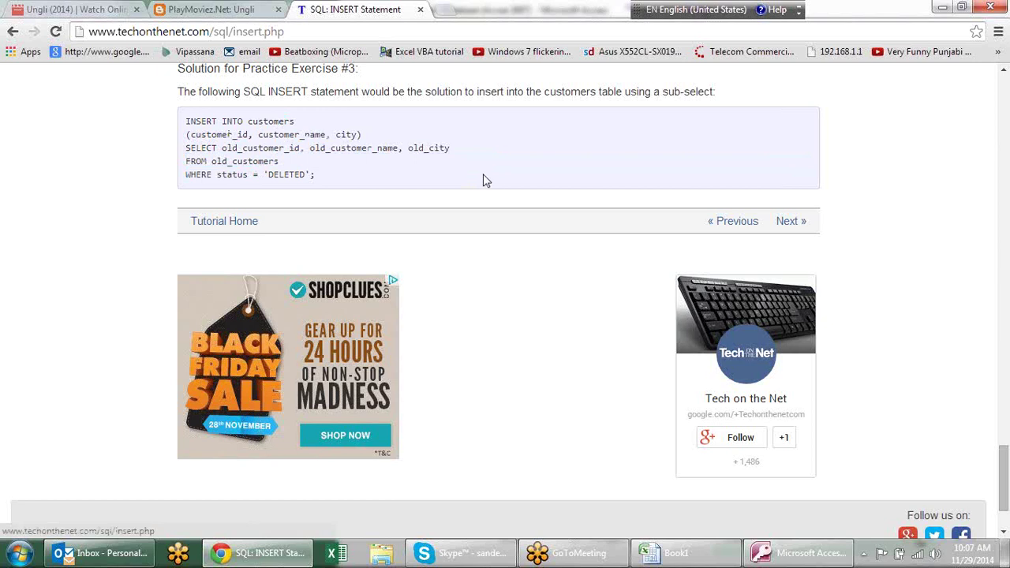
{"action": "scroll", "coordinate": [481, 221], "scroll_direction": "up", "scroll_amount": 2}
{"action": "scroll", "coordinate": [480, 237], "scroll_direction": "up", "scroll_amount": 2}
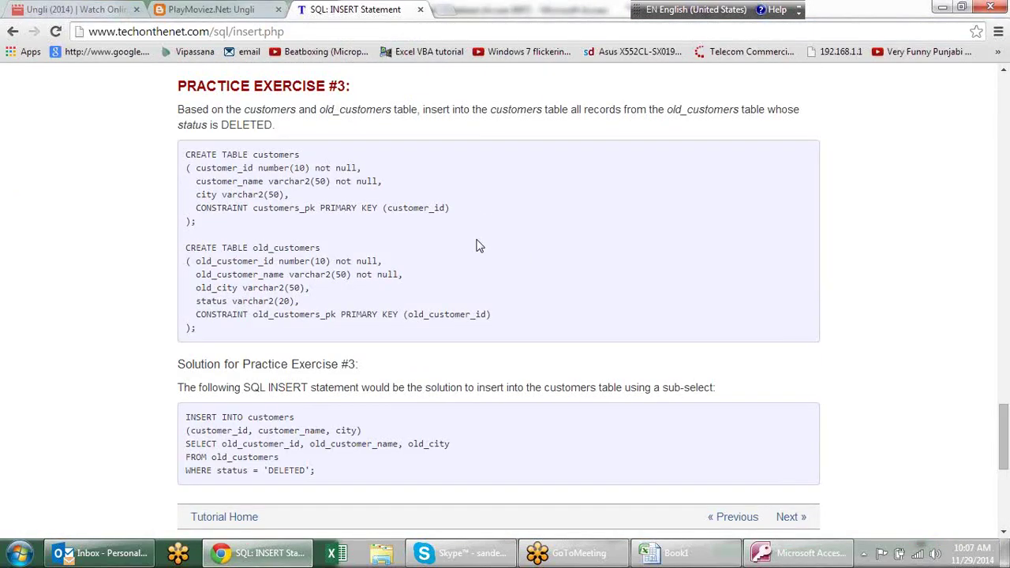
Step: Delete the stray 'selewhere city="palwal"' line from Query2's SQL
{"action": "key", "text": "alt+Tab"}
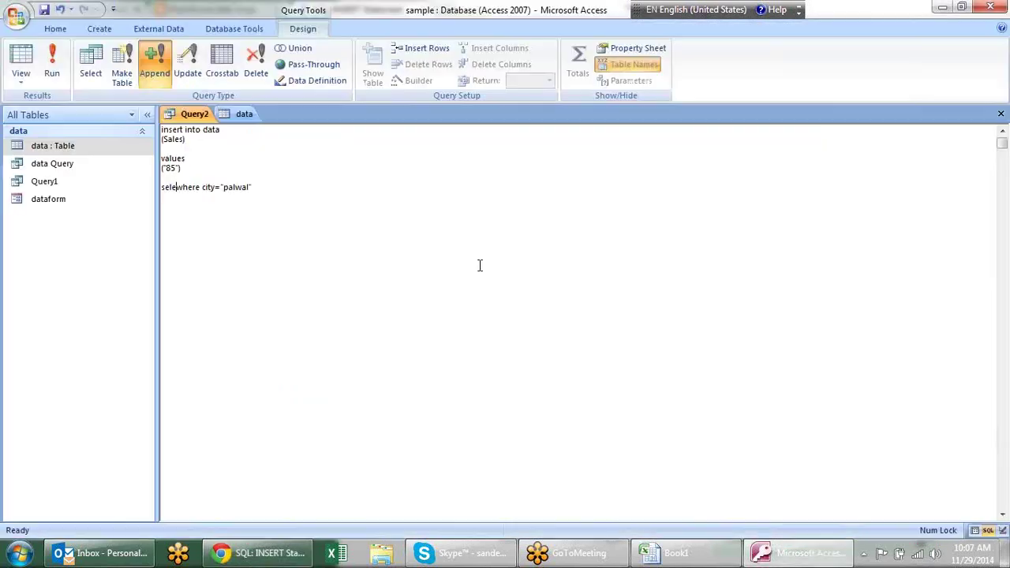
{"action": "left_click_drag", "start_coordinate": [259, 187], "coordinate": [140, 181]}
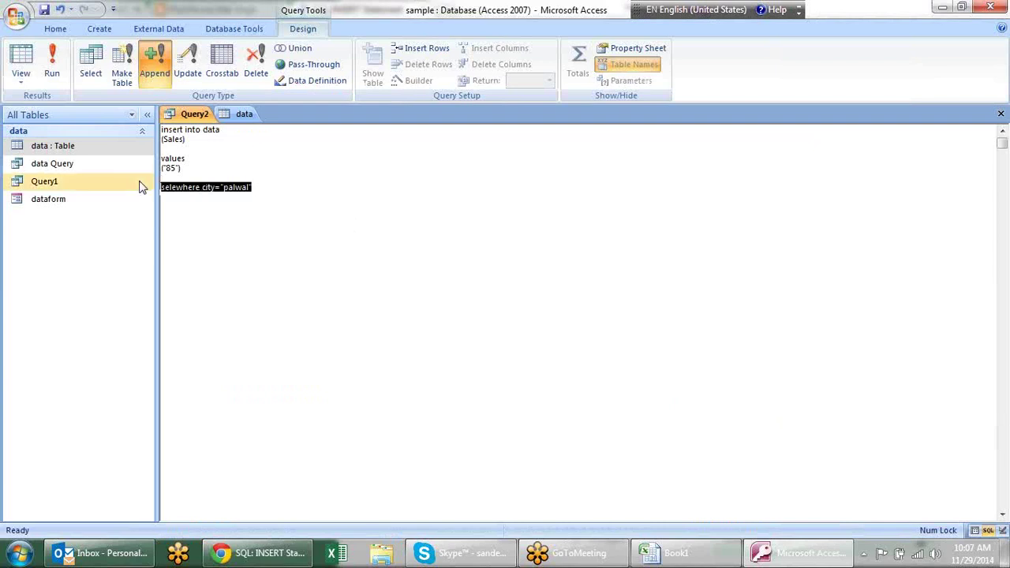
{"action": "key", "text": "Delete"}
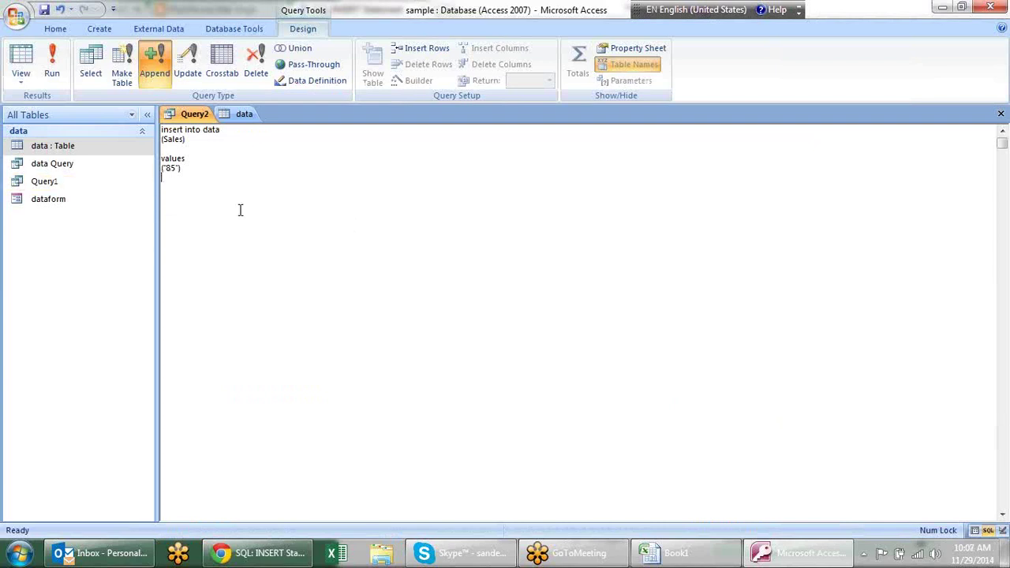
Step: Run the query and confirm appending the one row with sales 85
{"action": "right_click", "coordinate": [192, 115]}
{"action": "left_click", "coordinate": [52, 71]}
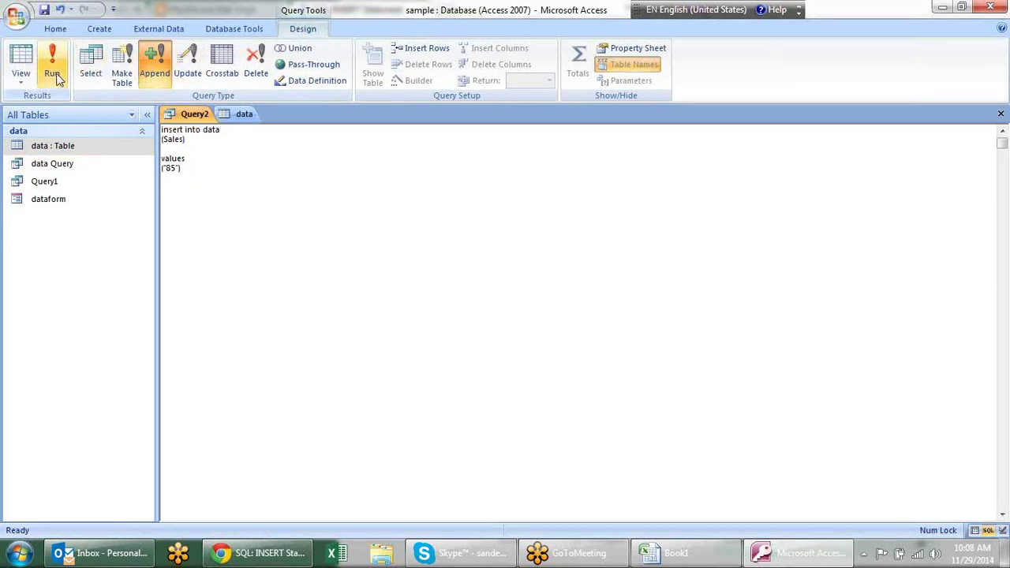
{"action": "left_click", "coordinate": [56, 74]}
{"action": "left_click", "coordinate": [480, 323]}
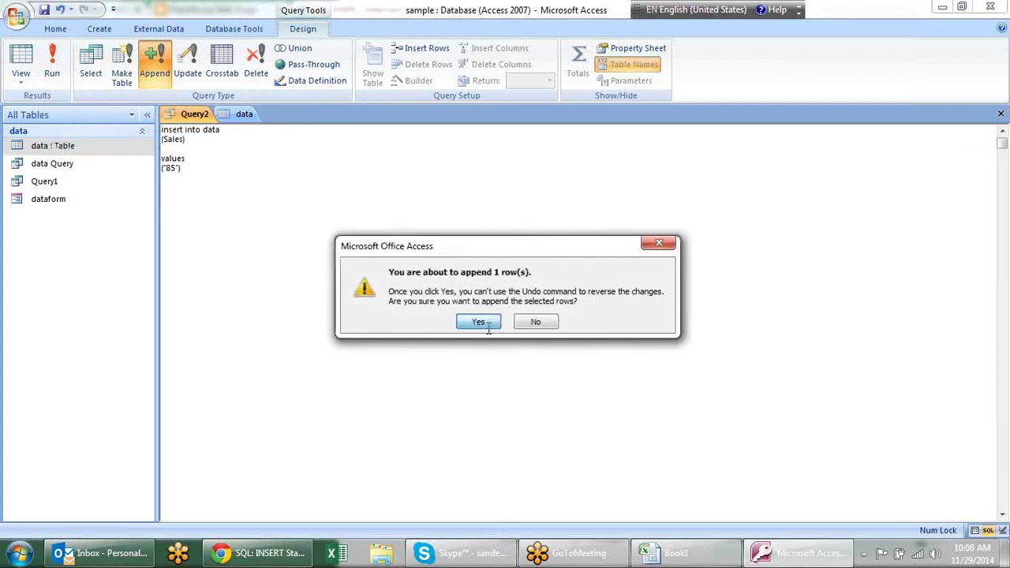
{"action": "left_click", "coordinate": [86, 148]}
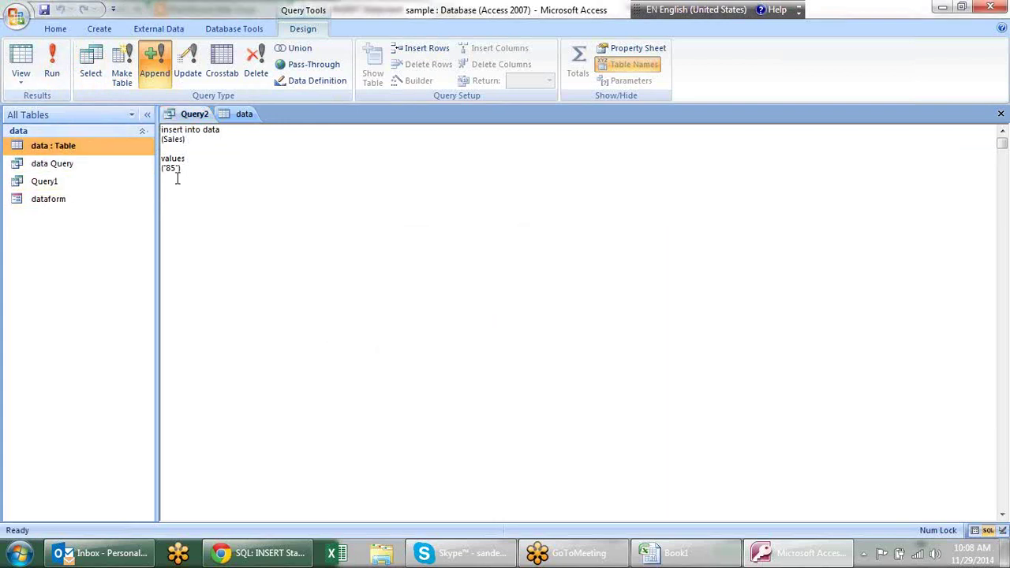
Step: Open the data table to check its records, then return to Query2
{"action": "double_click", "coordinate": [72, 146]}
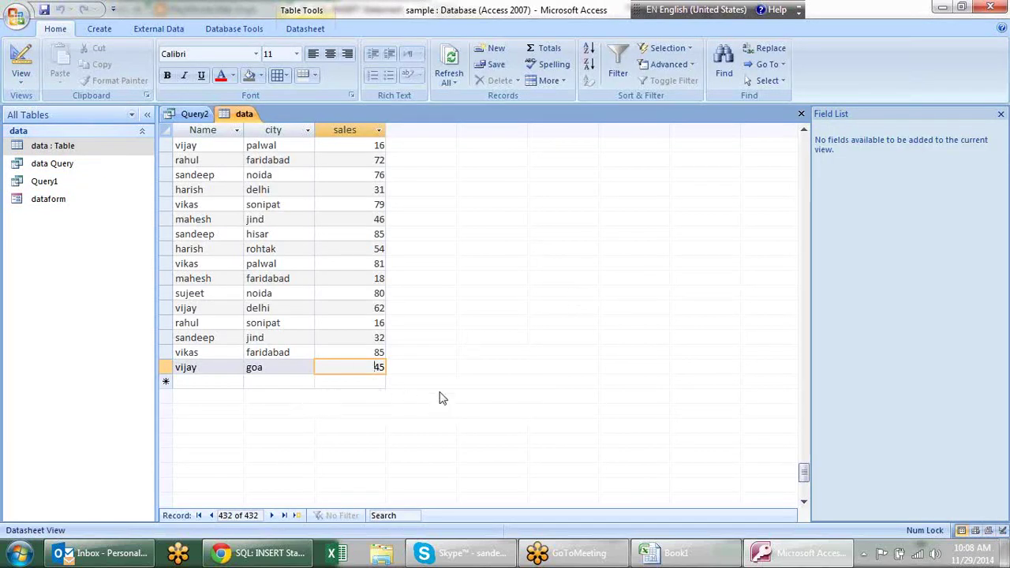
{"action": "scroll", "coordinate": [441, 374], "scroll_direction": "up", "scroll_amount": 1}
{"action": "scroll", "coordinate": [440, 375], "scroll_direction": "up", "scroll_amount": 1}
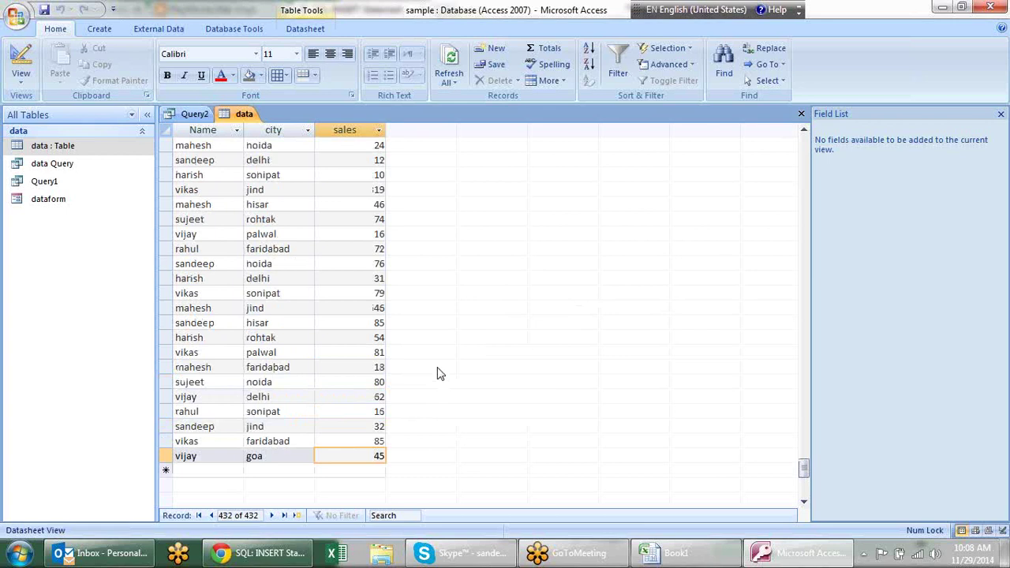
{"action": "scroll", "coordinate": [440, 375], "scroll_direction": "up", "scroll_amount": 2}
{"action": "scroll", "coordinate": [489, 367], "scroll_direction": "down", "scroll_amount": 1}
{"action": "scroll", "coordinate": [486, 363], "scroll_direction": "down", "scroll_amount": 1}
{"action": "left_click", "coordinate": [195, 115]}
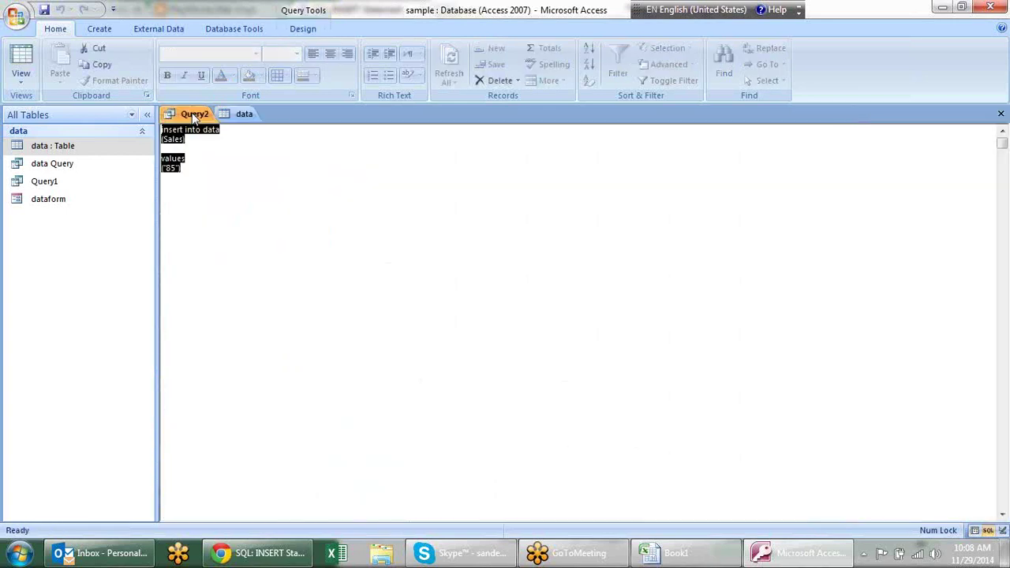
Step: Save the query under the name Query2 and open its result showing Expr1000 = 85
{"action": "right_click", "coordinate": [195, 117]}
{"action": "left_click", "coordinate": [227, 123]}
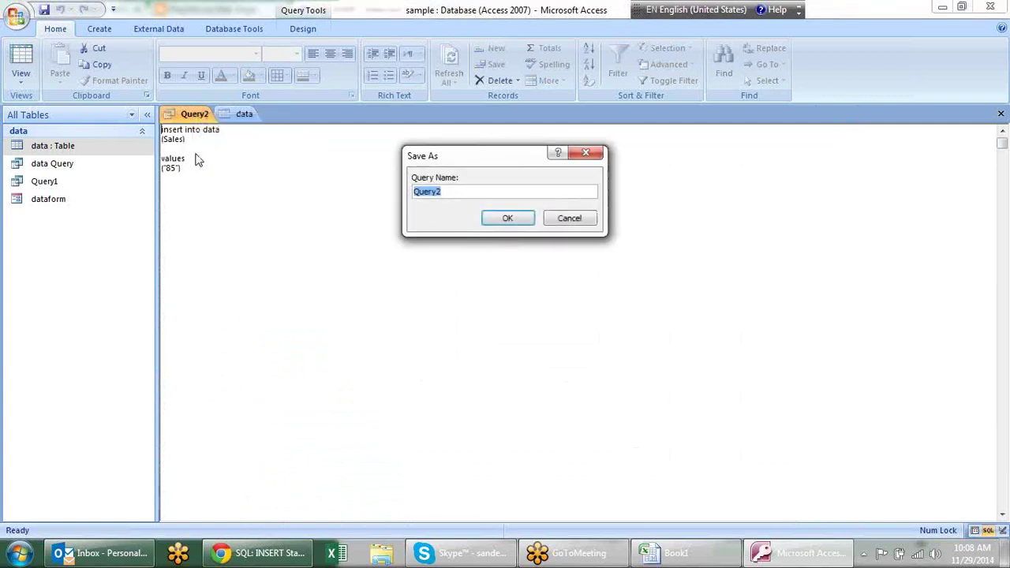
{"action": "left_click", "coordinate": [506, 219]}
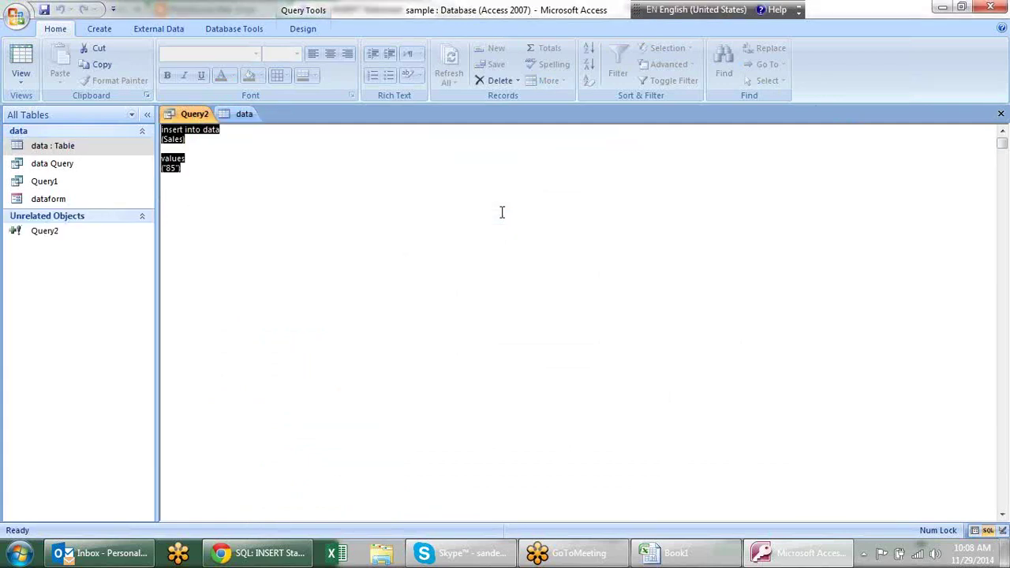
{"action": "left_click", "coordinate": [57, 237]}
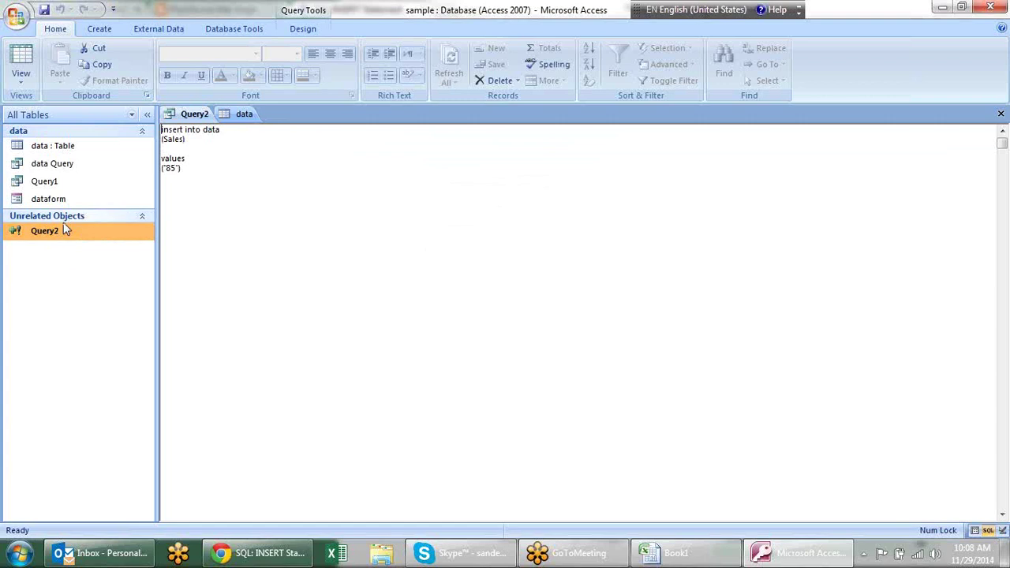
{"action": "double_click", "coordinate": [63, 232]}
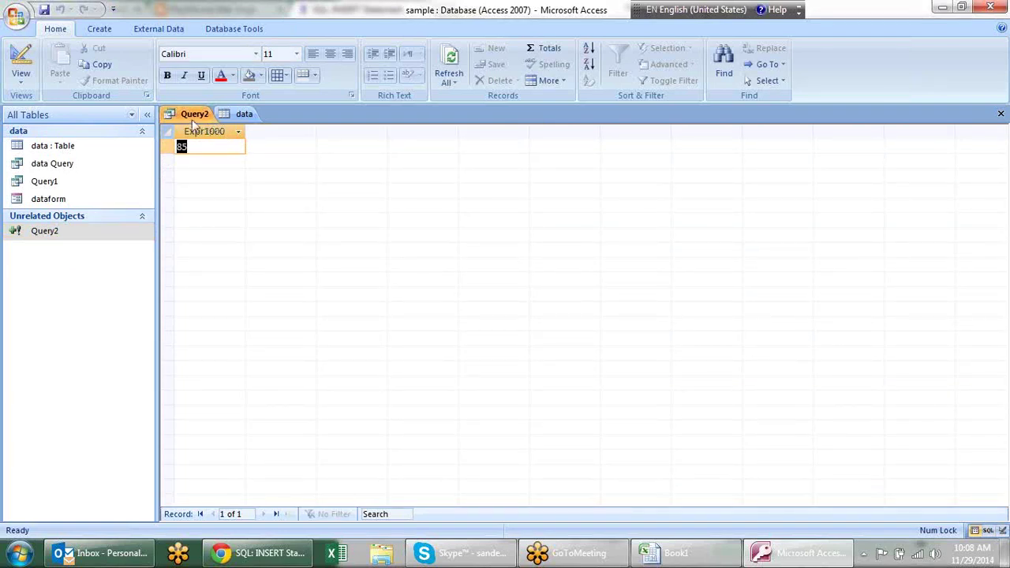
Step: Close the Query2 tab and delete Query2 from the navigation pane, confirming with Yes
{"action": "right_click", "coordinate": [198, 115]}
{"action": "left_click", "coordinate": [227, 138]}
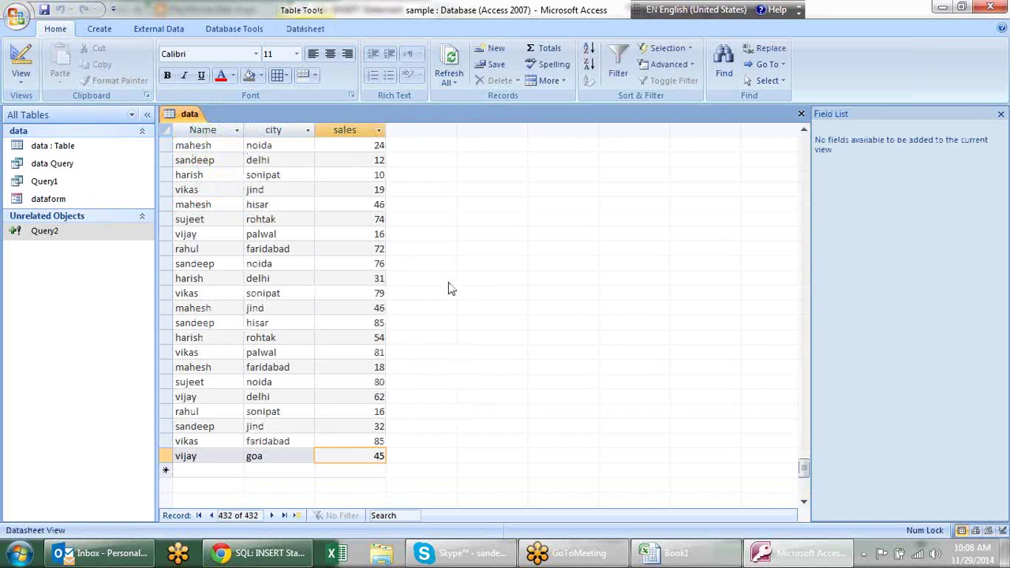
{"action": "left_click", "coordinate": [98, 235]}
{"action": "right_click", "coordinate": [97, 235]}
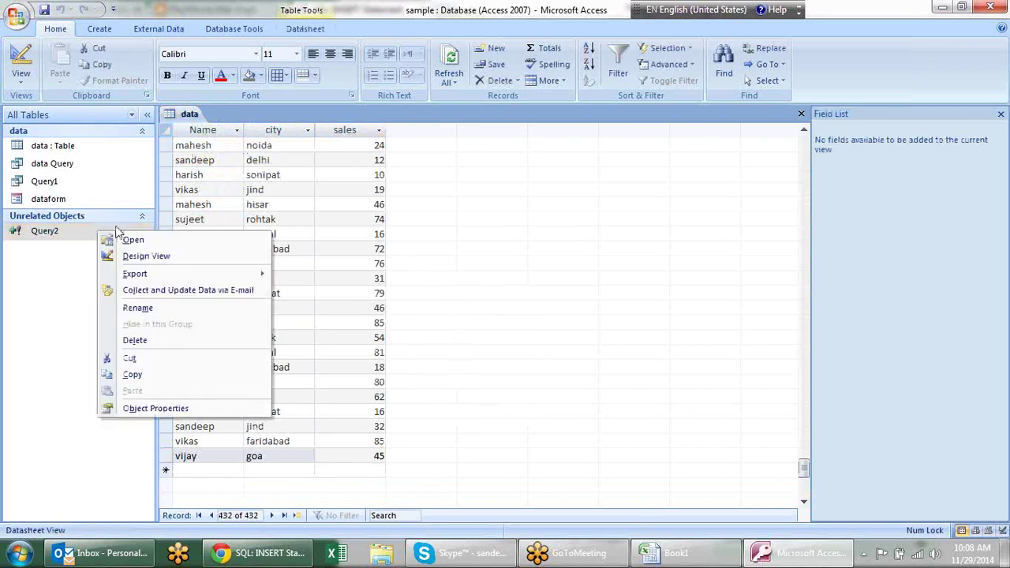
{"action": "left_click", "coordinate": [189, 341]}
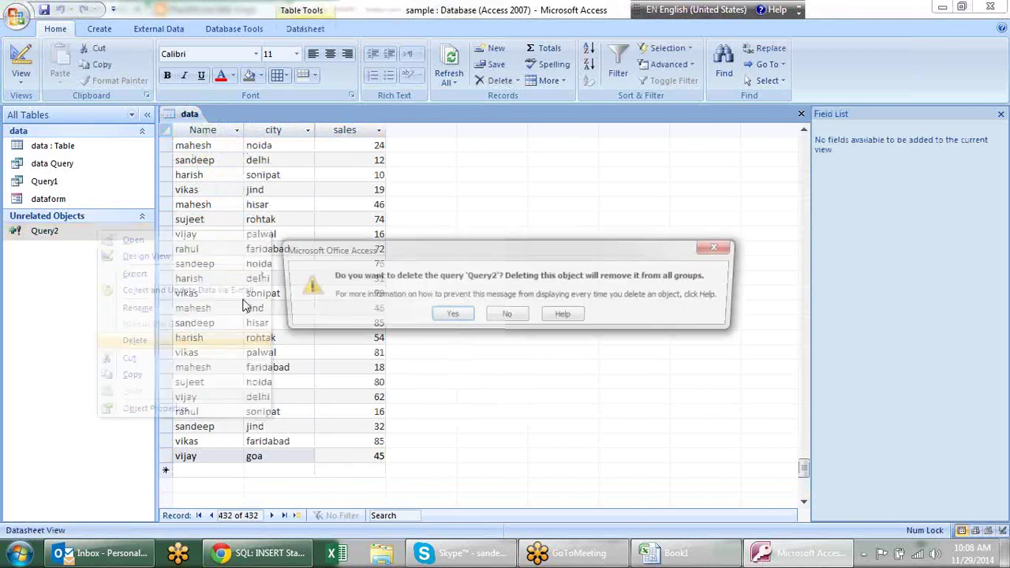
{"action": "left_click", "coordinate": [505, 316]}
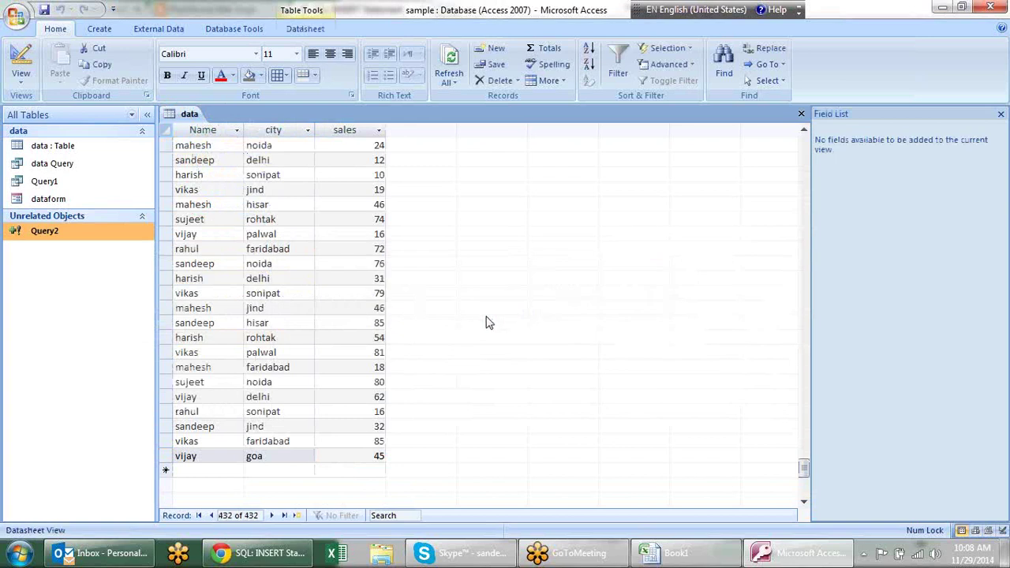
{"action": "right_click", "coordinate": [125, 224]}
{"action": "right_click", "coordinate": [93, 235]}
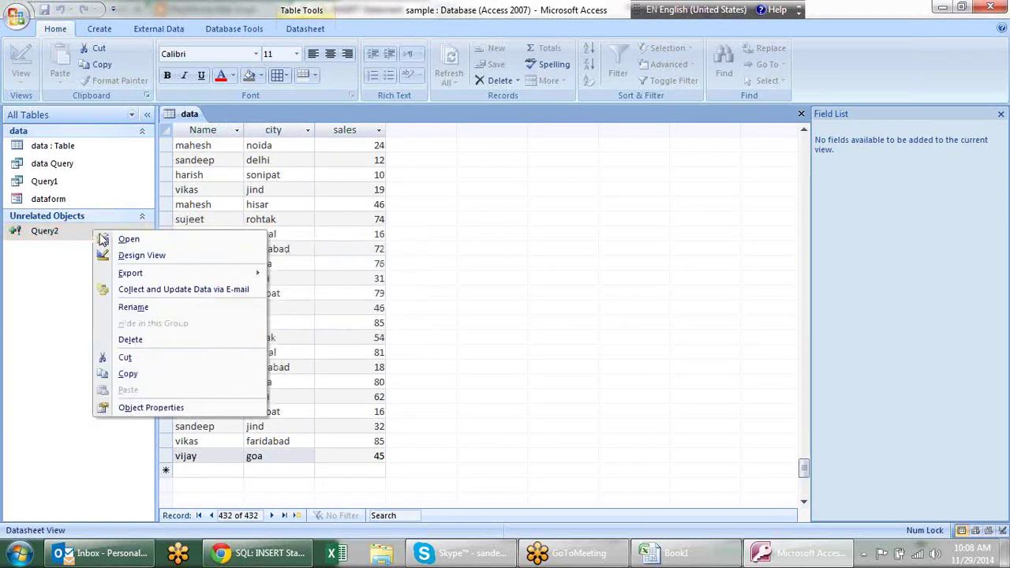
{"action": "left_click", "coordinate": [158, 340]}
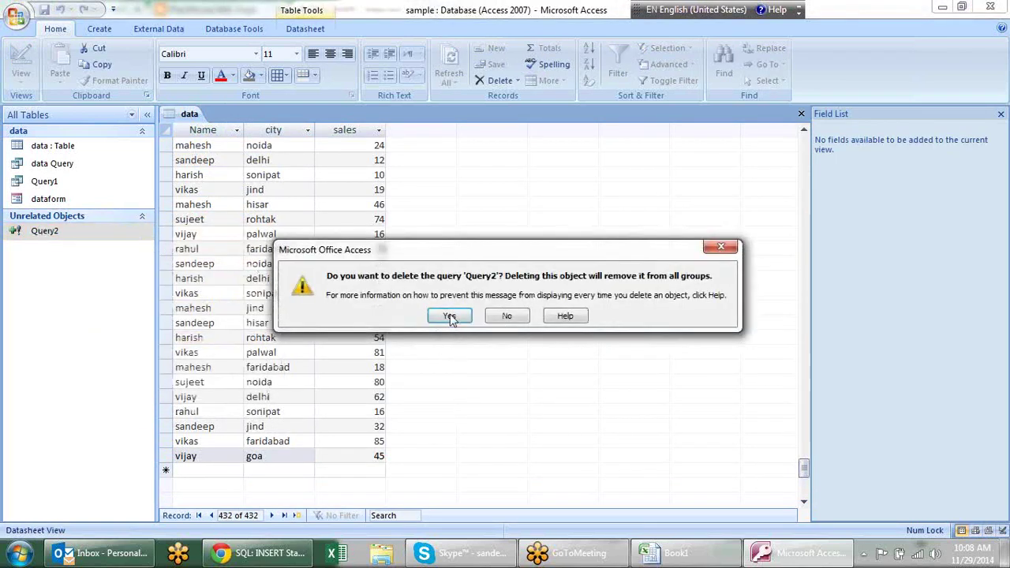
{"action": "left_click", "coordinate": [449, 315]}
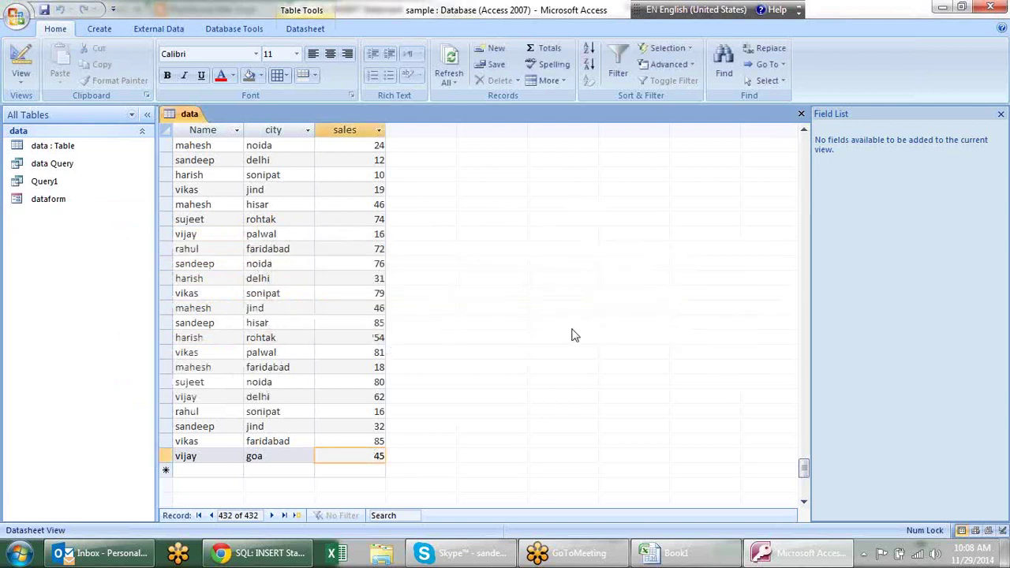
Step: Open Query1 to view its results, then select dataform in the object list
{"action": "double_click", "coordinate": [83, 177]}
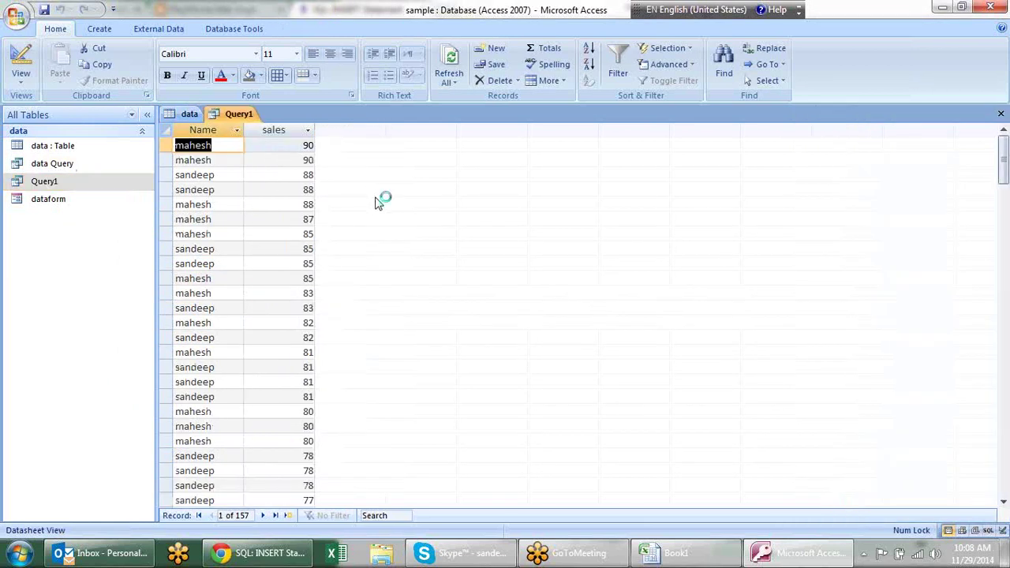
{"action": "left_click", "coordinate": [66, 183]}
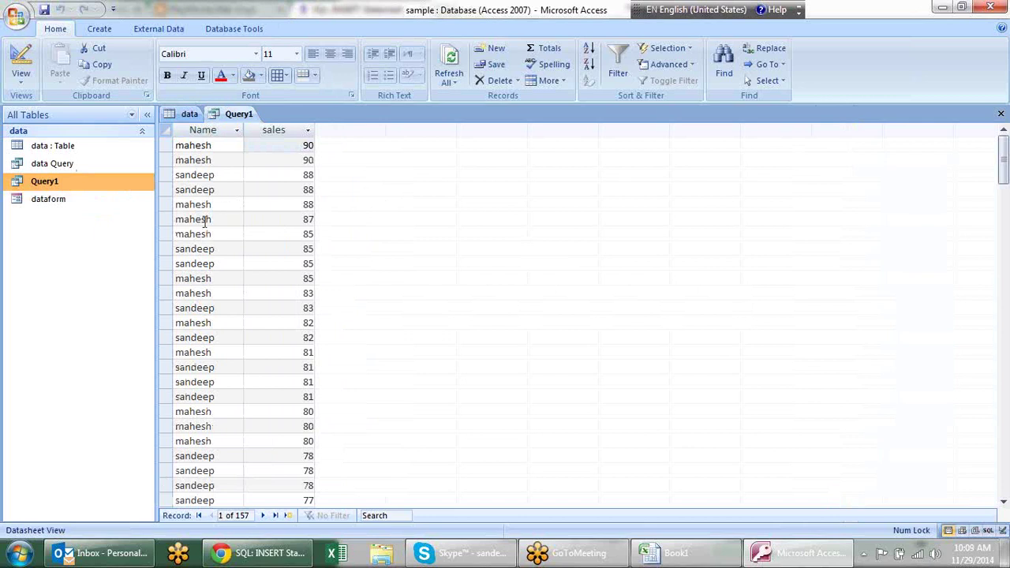
{"action": "left_click", "coordinate": [47, 200]}
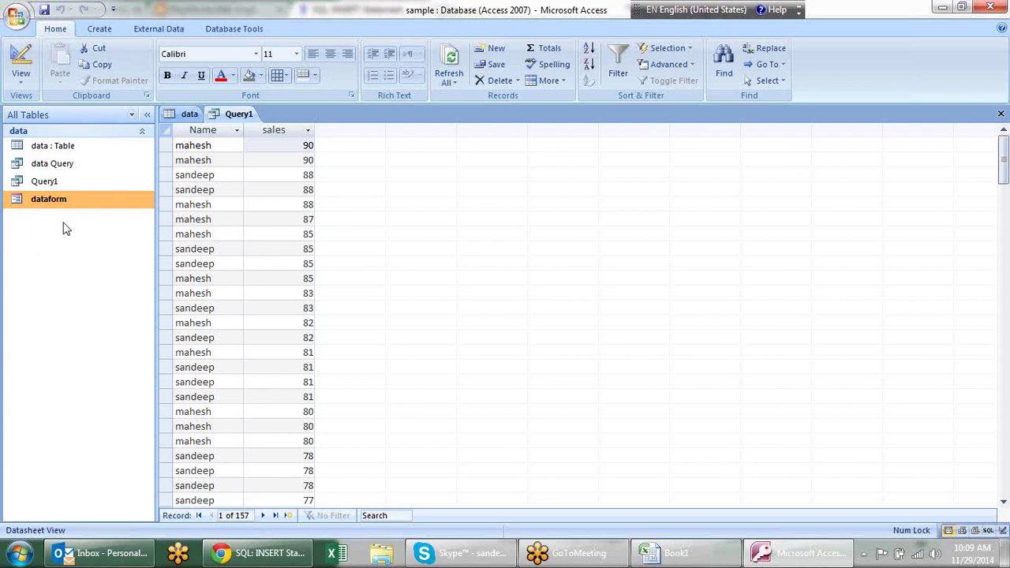
Step: Start a new blank query design and add the data table to it
{"action": "left_click", "coordinate": [101, 29]}
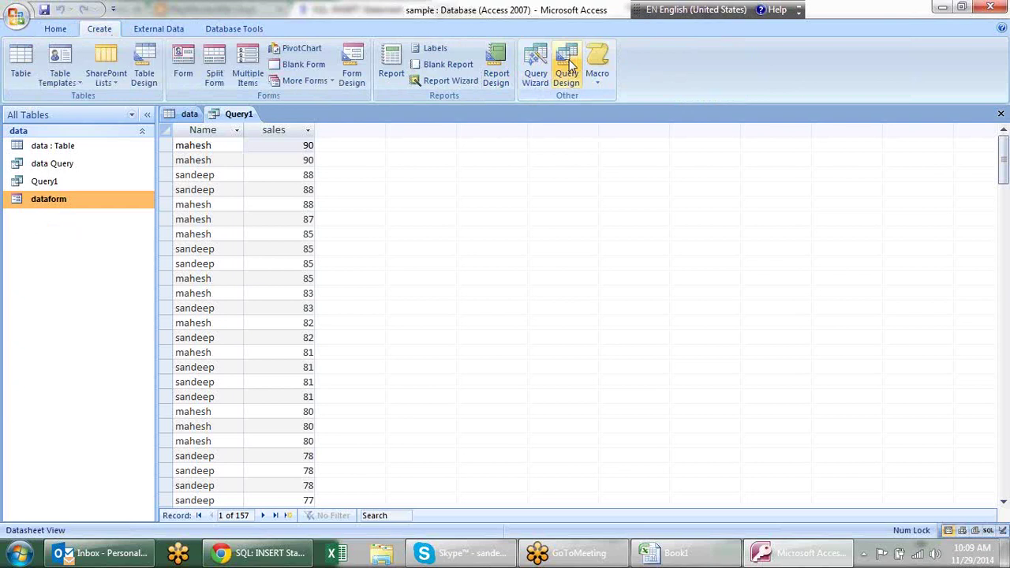
{"action": "left_click", "coordinate": [577, 85]}
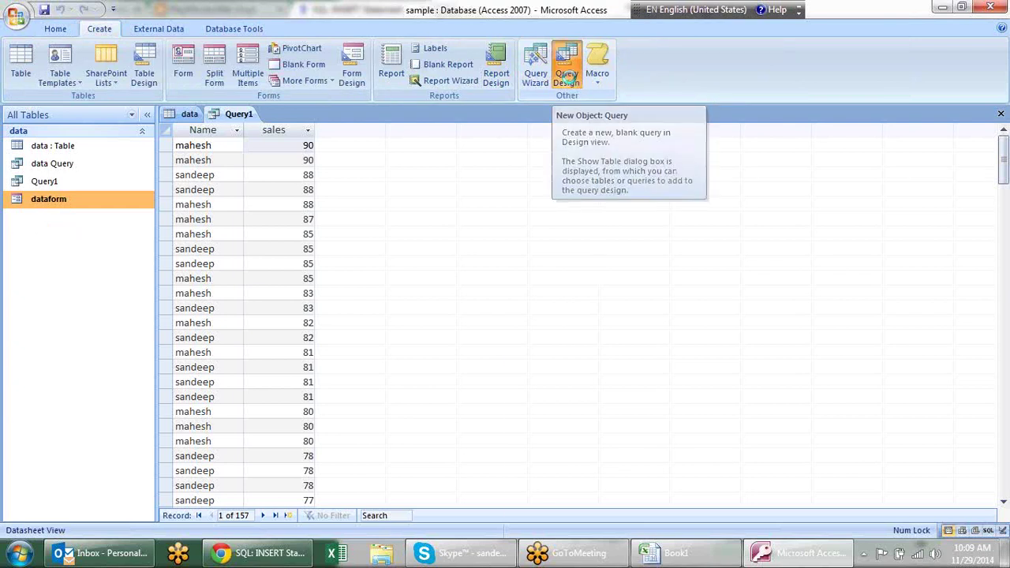
{"action": "left_click", "coordinate": [533, 523]}
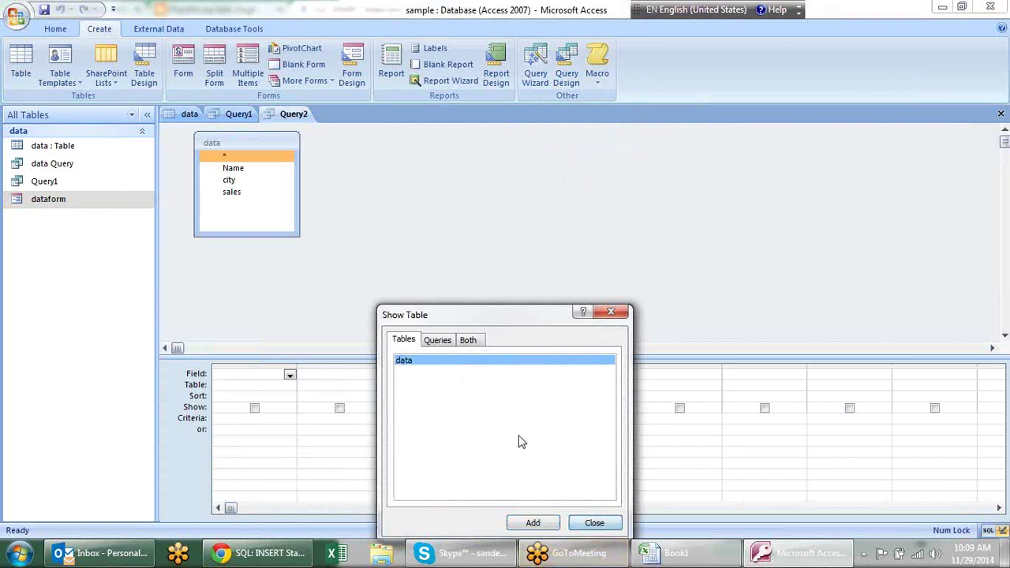
Step: Close Show Table and save the new query as 'update'
{"action": "left_click", "coordinate": [586, 513]}
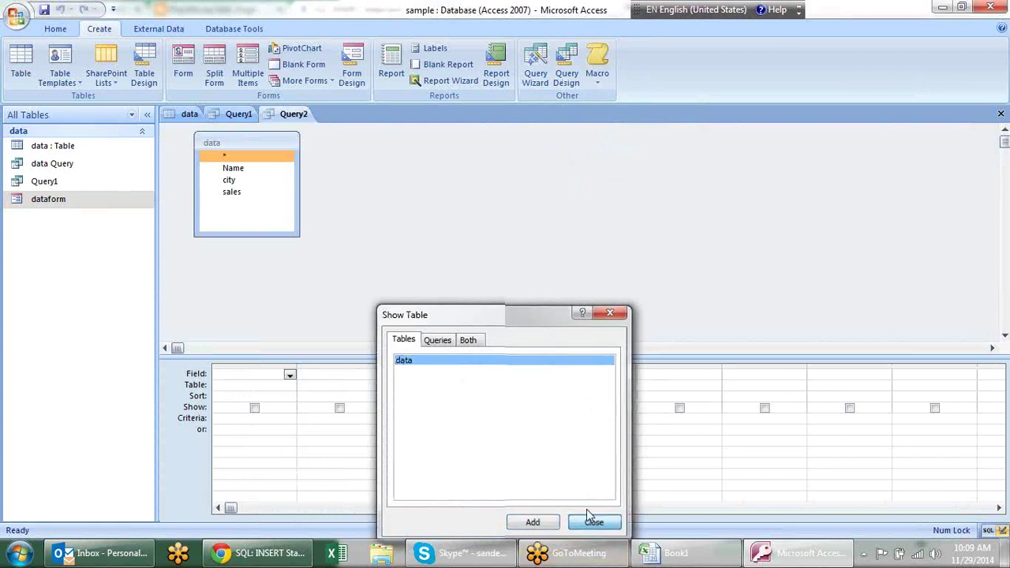
{"action": "right_click", "coordinate": [290, 115]}
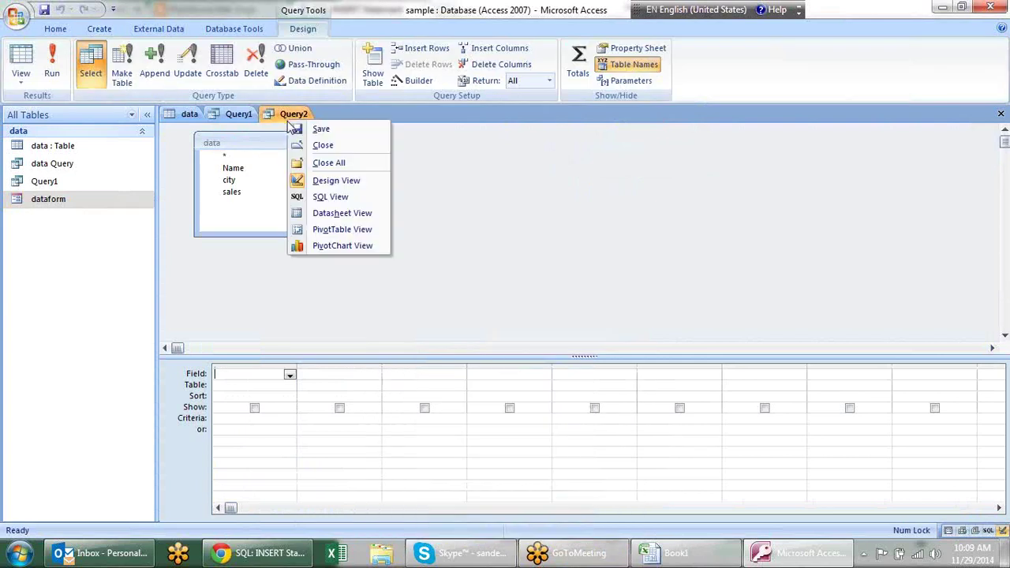
{"action": "left_click", "coordinate": [336, 180]}
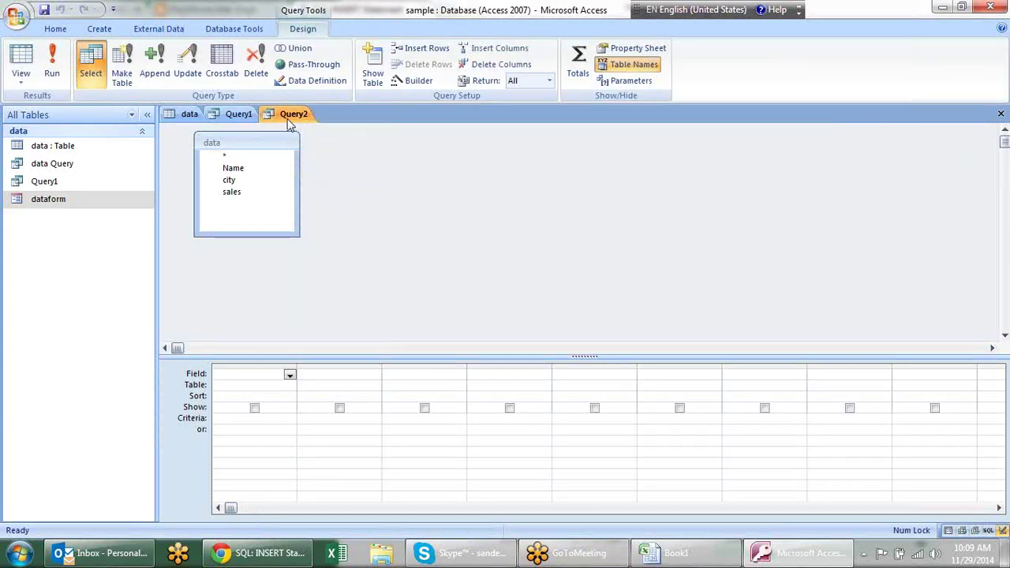
{"action": "right_click", "coordinate": [291, 115]}
{"action": "left_click", "coordinate": [322, 129]}
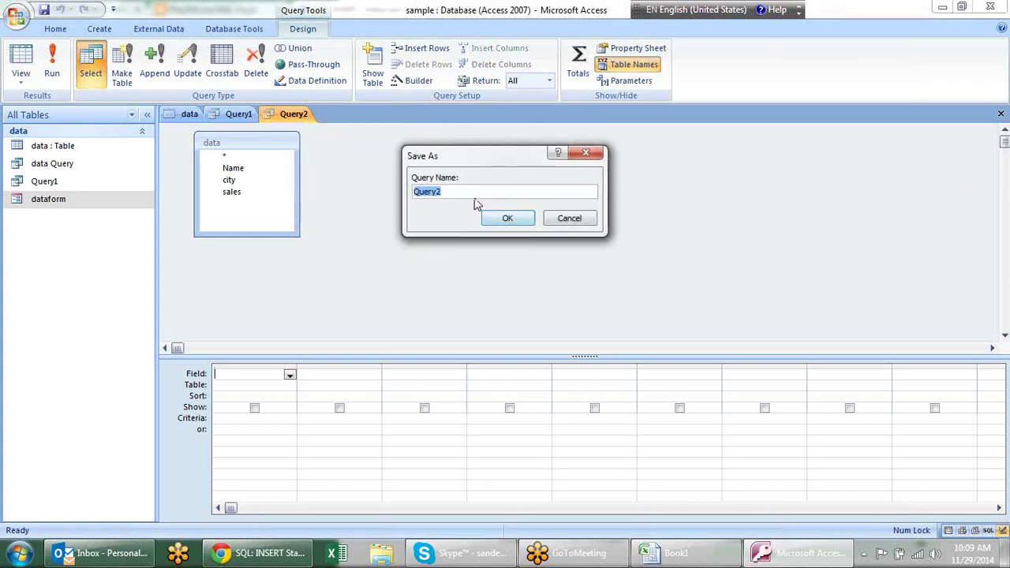
{"action": "type", "text": "update"}
{"action": "left_click", "coordinate": [509, 220]}
Step: Show the update query in SQL view and select its SELECT FROM data; text
{"action": "right_click", "coordinate": [301, 114]}
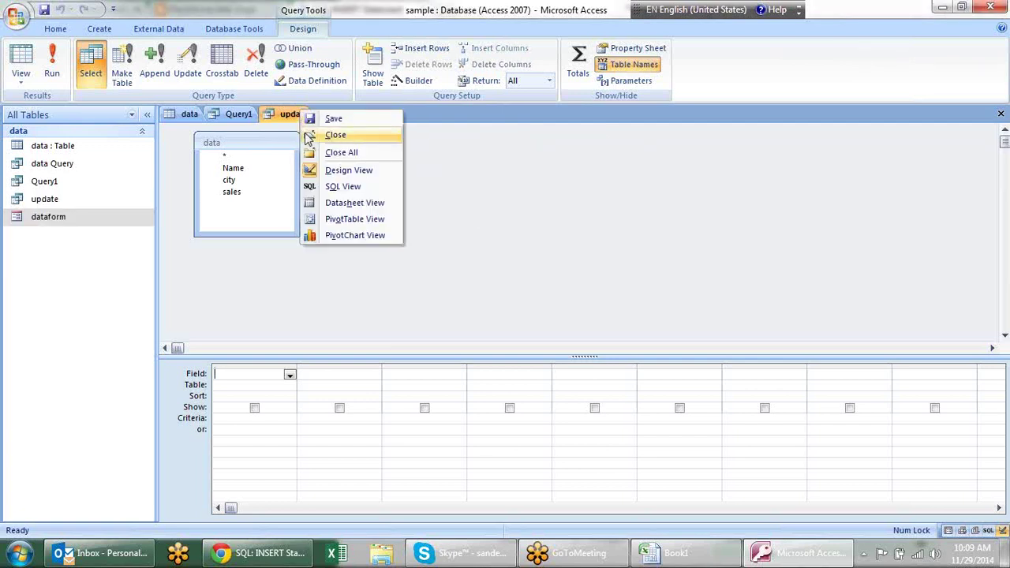
{"action": "left_click", "coordinate": [359, 189]}
{"action": "left_click_drag", "start_coordinate": [228, 145], "coordinate": [161, 127]}
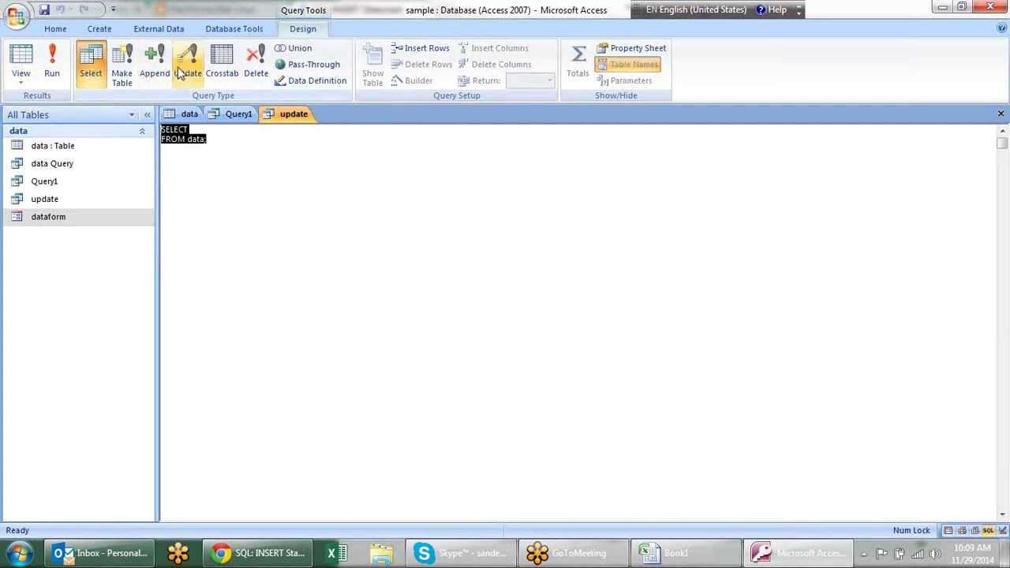
Step: Make the query an Update query and save it
{"action": "left_click", "coordinate": [179, 77]}
{"action": "right_click", "coordinate": [274, 119]}
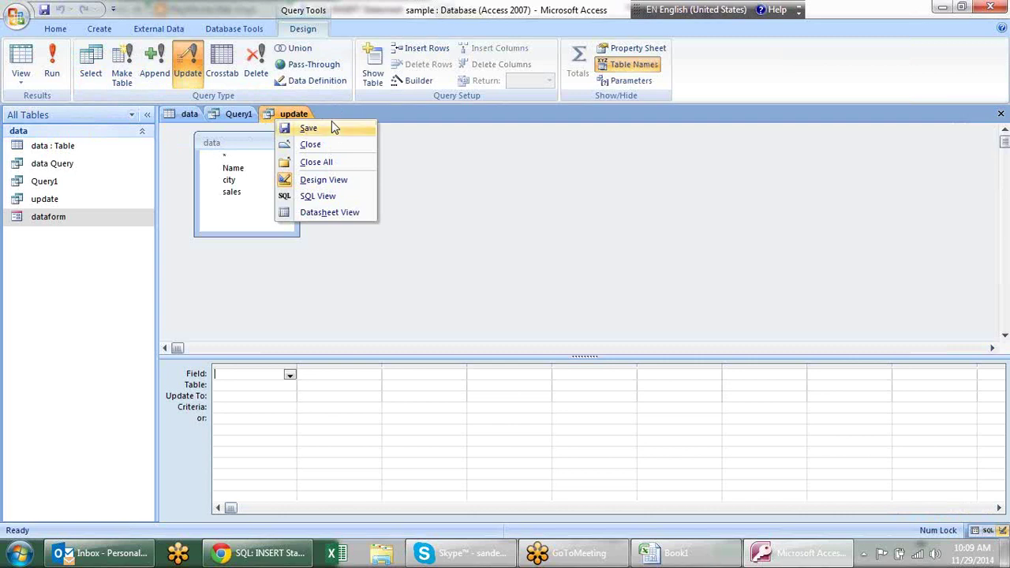
{"action": "left_click", "coordinate": [333, 128]}
Step: Show the UPDATE data SET; statement in SQL view, then switch to the browser's SQL tutorial
{"action": "right_click", "coordinate": [299, 116]}
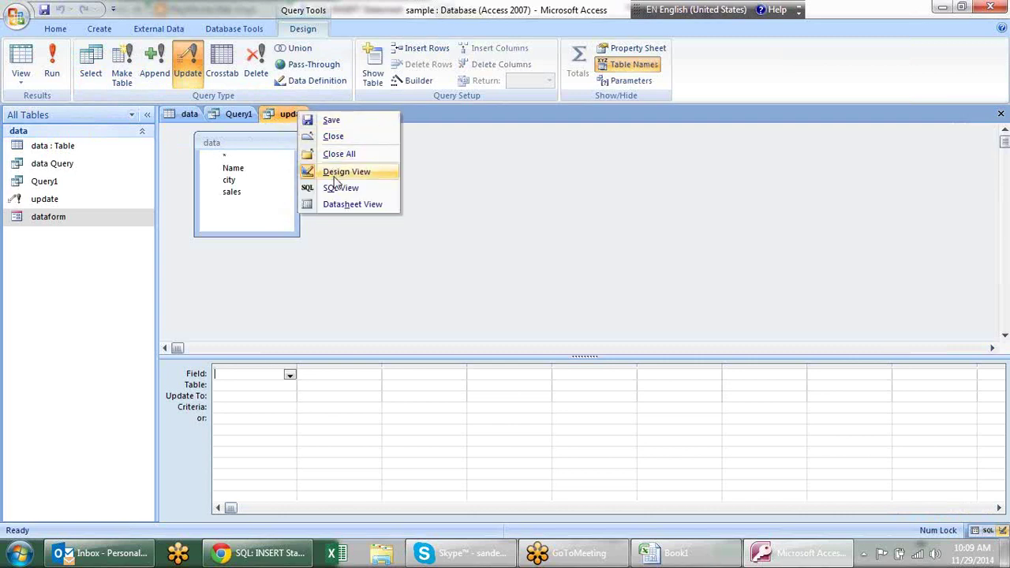
{"action": "left_click", "coordinate": [332, 189]}
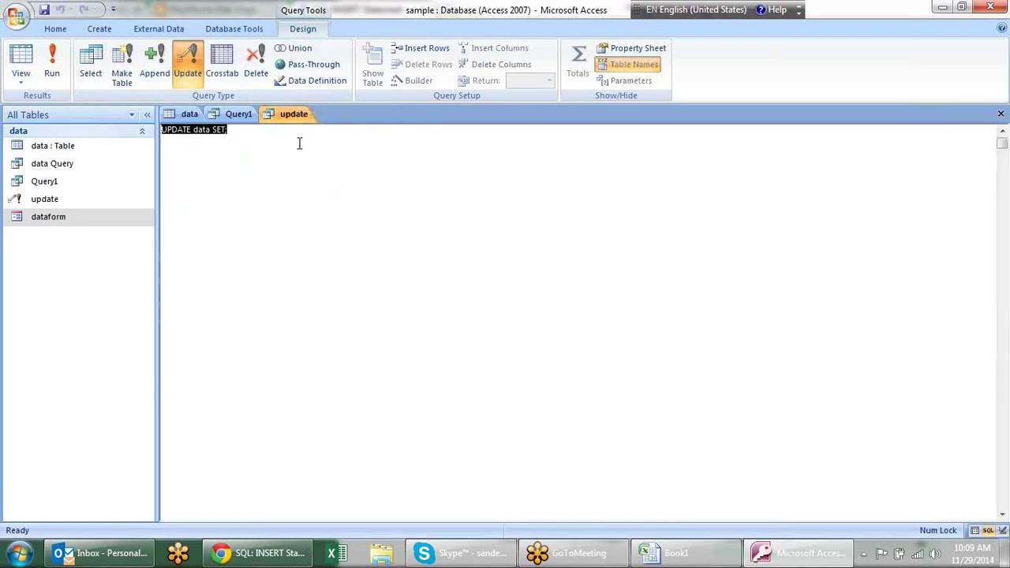
{"action": "left_click", "coordinate": [255, 132]}
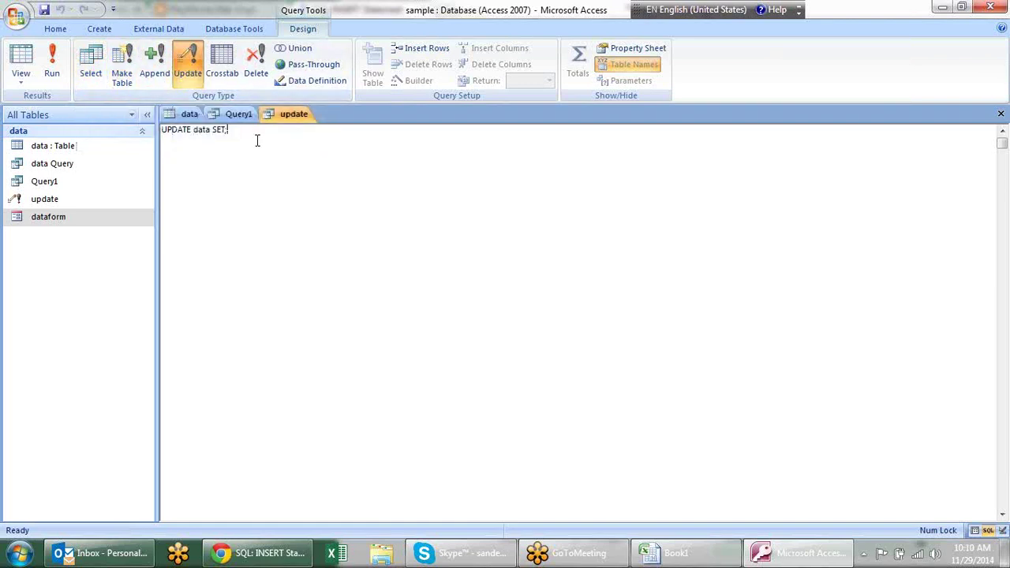
{"action": "key", "text": "alt+Tab"}
{"action": "key", "text": "alt+Left"}
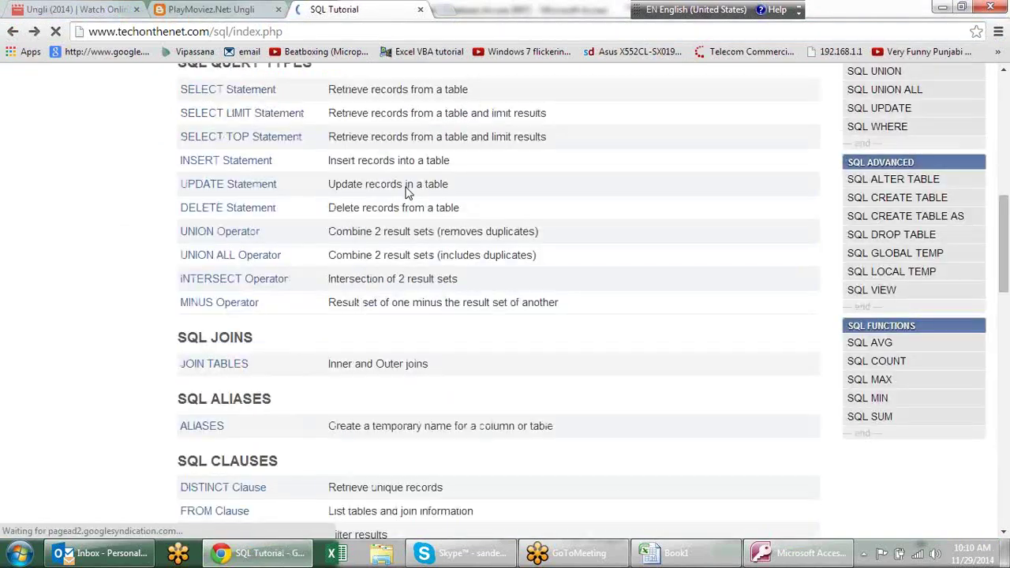
Step: Read the single-table UPDATE ... SET syntax on techonthenet's UPDATE Statement page, then return to Access
{"action": "left_click", "coordinate": [245, 186]}
{"action": "scroll", "coordinate": [387, 162], "scroll_direction": "down", "scroll_amount": 2}
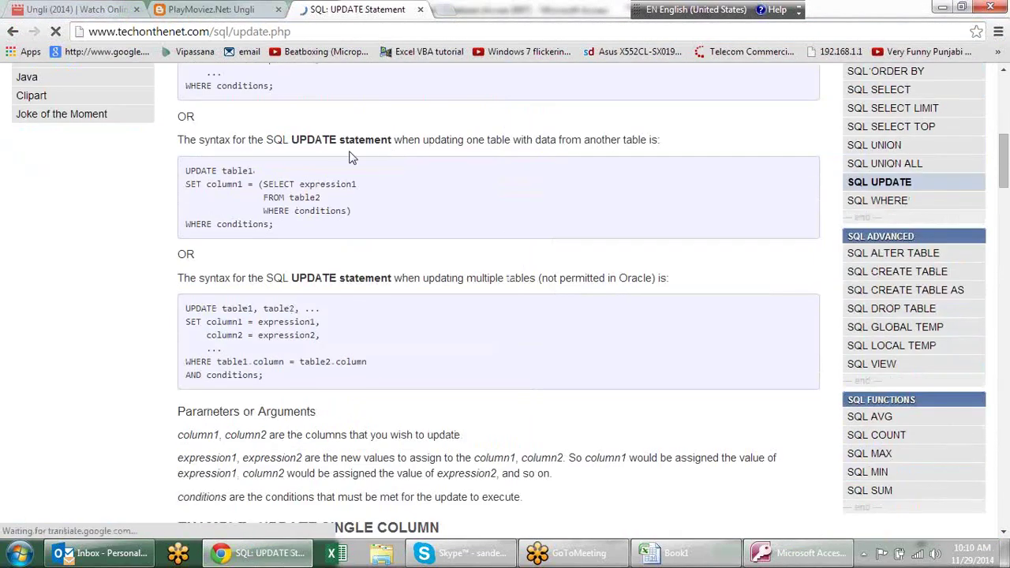
{"action": "scroll", "coordinate": [252, 108], "scroll_direction": "up", "scroll_amount": 2}
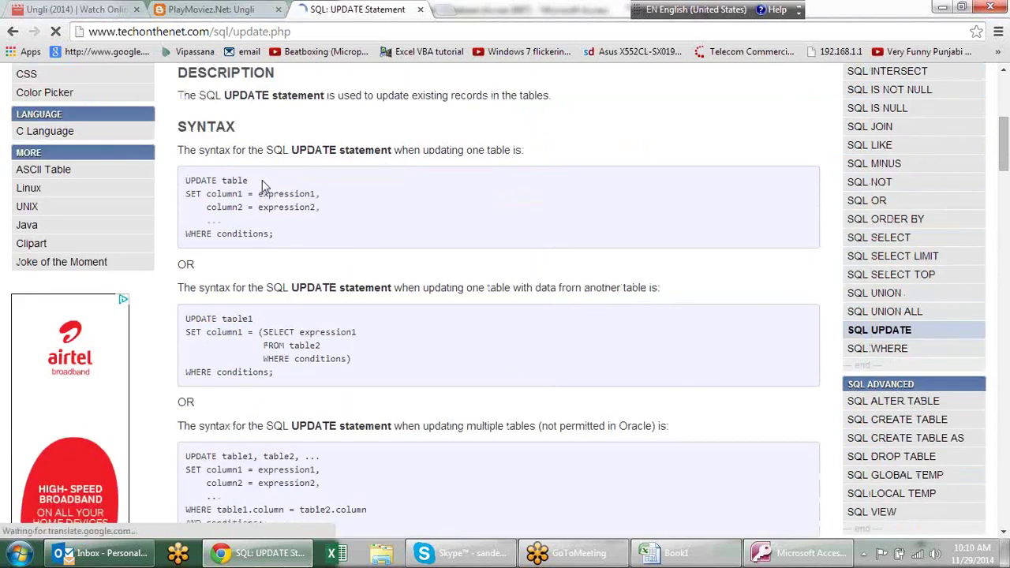
{"action": "left_click_drag", "start_coordinate": [243, 206], "coordinate": [249, 207]}
{"action": "left_click", "coordinate": [287, 194]}
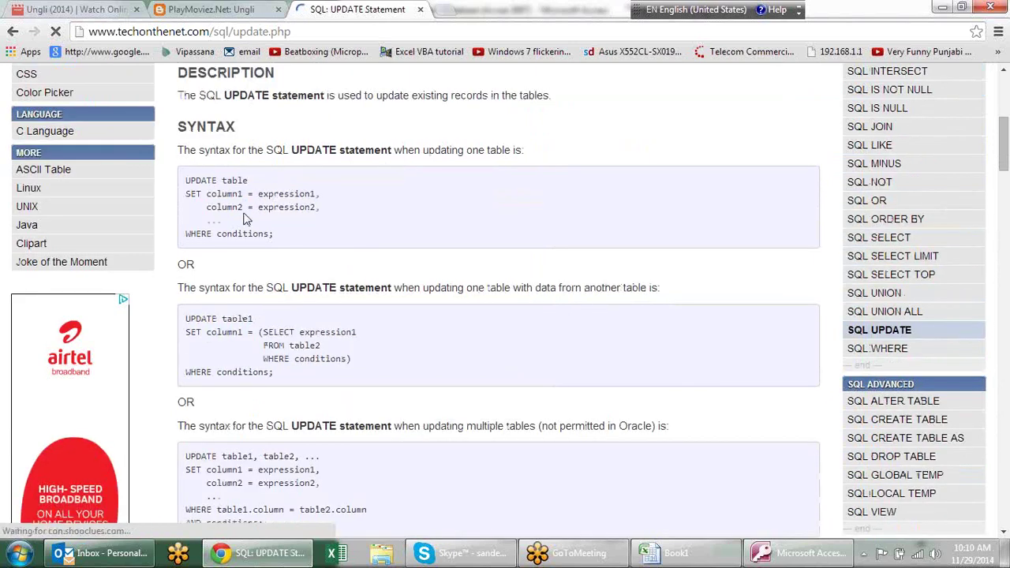
{"action": "mouse_move", "coordinate": [233, 188]}
{"action": "left_mouse_down"}
{"action": "mouse_move", "coordinate": [297, 195]}
{"action": "mouse_move", "coordinate": [297, 206]}
{"action": "left_mouse_up"}
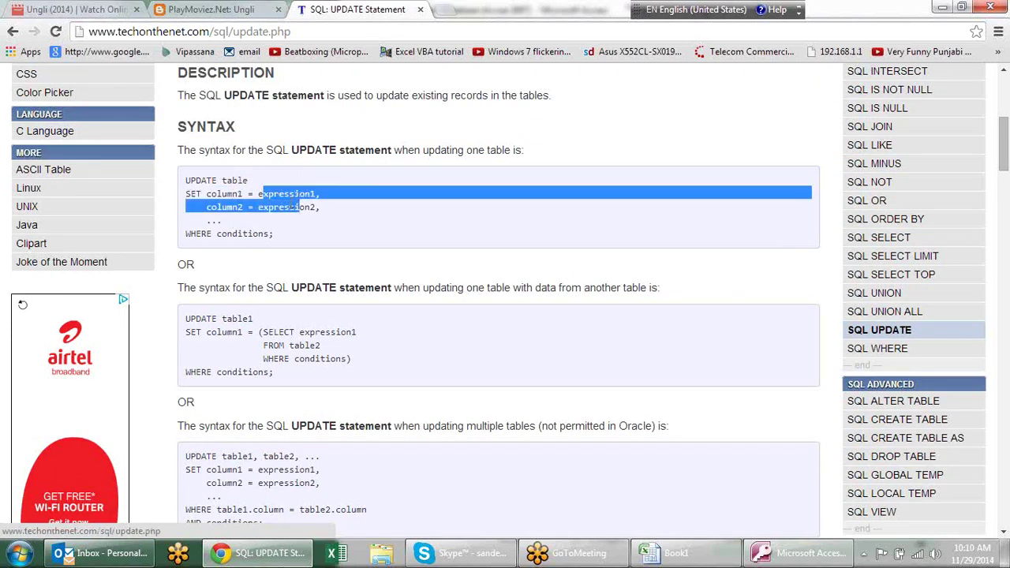
{"action": "left_click", "coordinate": [312, 208]}
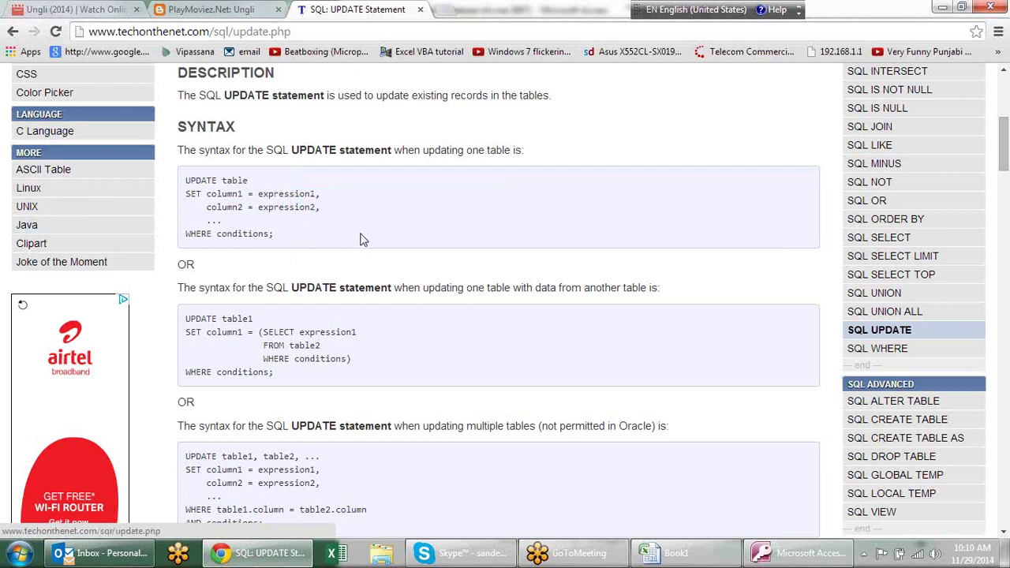
{"action": "key", "text": "alt+Tab"}
Step: Complete the SQL so it sets Name to a new name and Sales=85 where City='palwal'
{"action": "key", "text": "alt+Tab"}
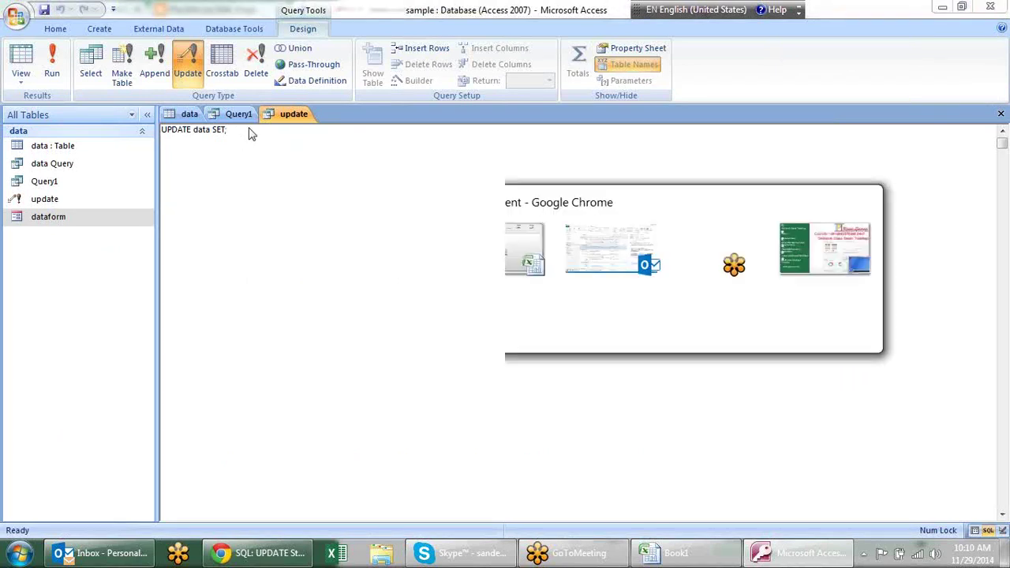
{"action": "key", "text": "alt+Tab"}
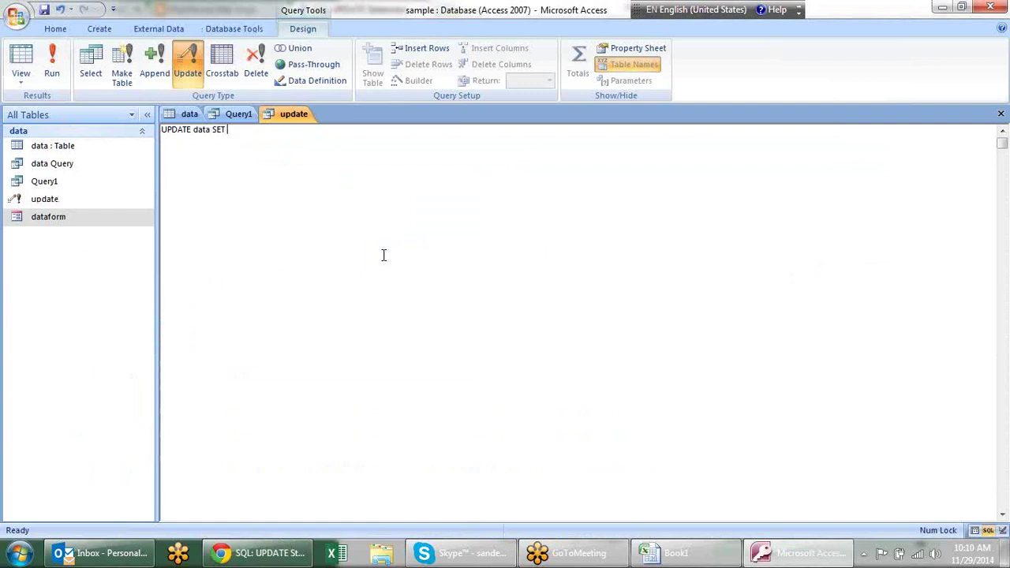
{"action": "type", "text": "Name="}
{"action": "type", "text": "'"}
{"action": "type", "text": "Ma"}
{"action": "type", "text": ", Sales=85 where City="}
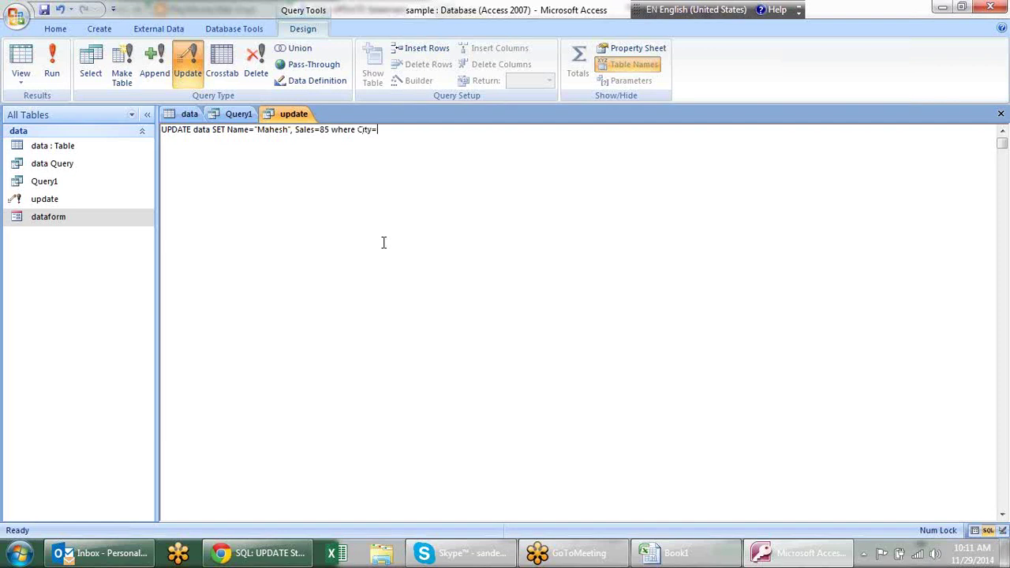
{"action": "type", "text": "palwal\""}
{"action": "left_click", "coordinate": [234, 130]}
{"action": "key", "text": "shift+End"}
{"action": "left_click", "coordinate": [292, 130]}
Step: Save and run the update query, confirming the change to the 54 palwal rows
{"action": "right_click", "coordinate": [294, 117]}
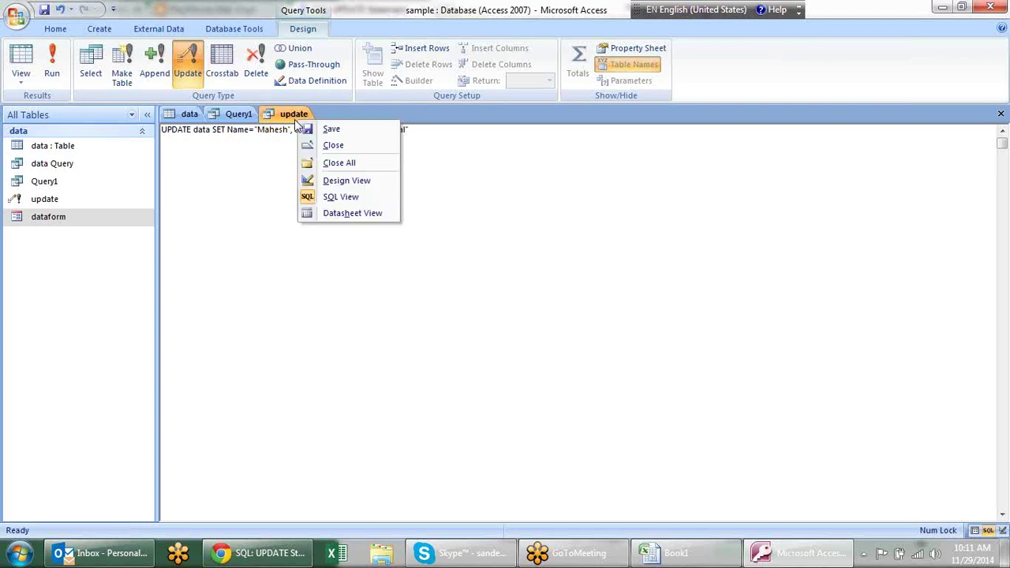
{"action": "left_click", "coordinate": [311, 128]}
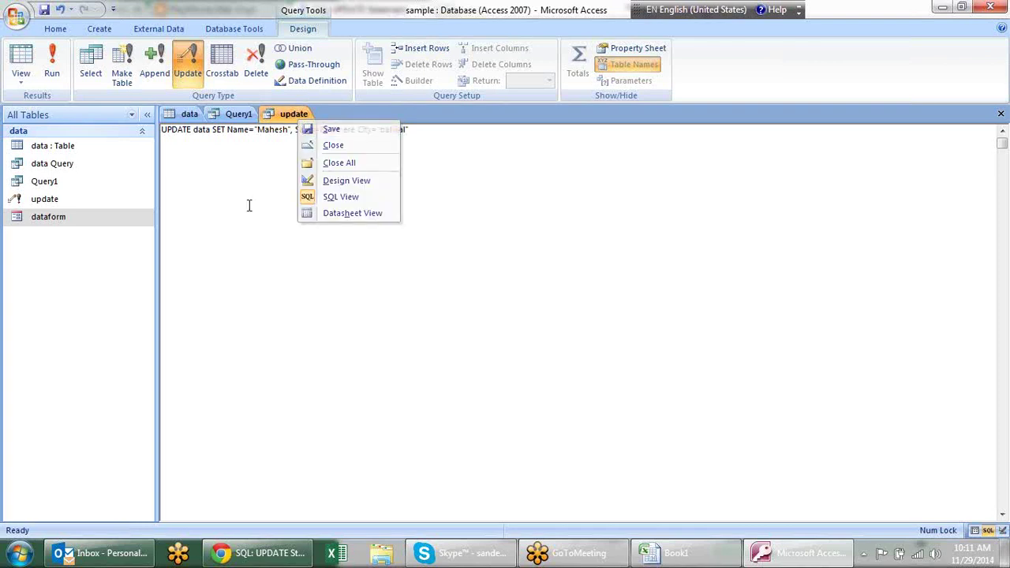
{"action": "left_click", "coordinate": [51, 64]}
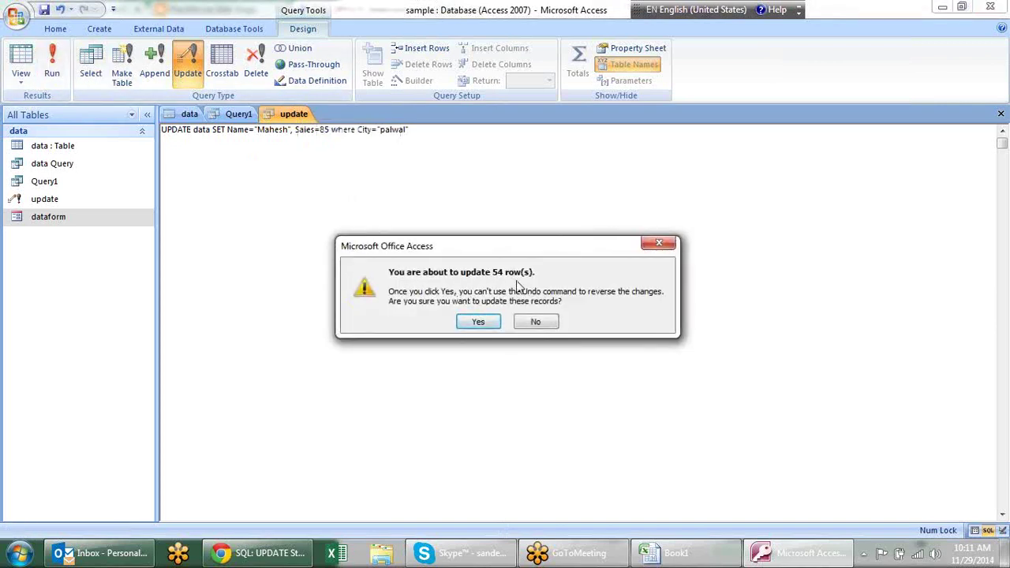
{"action": "left_click", "coordinate": [478, 322]}
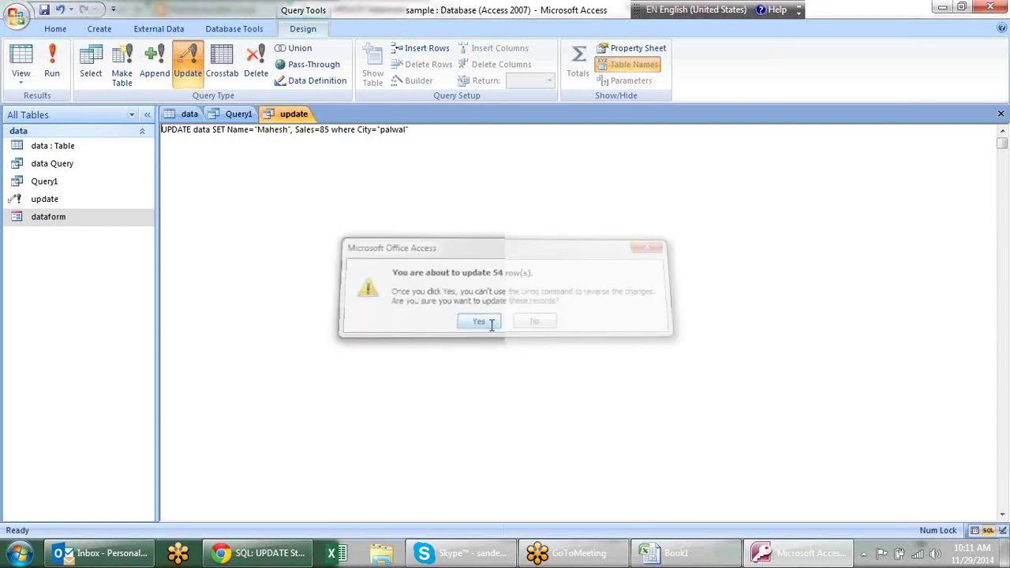
{"action": "left_click", "coordinate": [88, 152]}
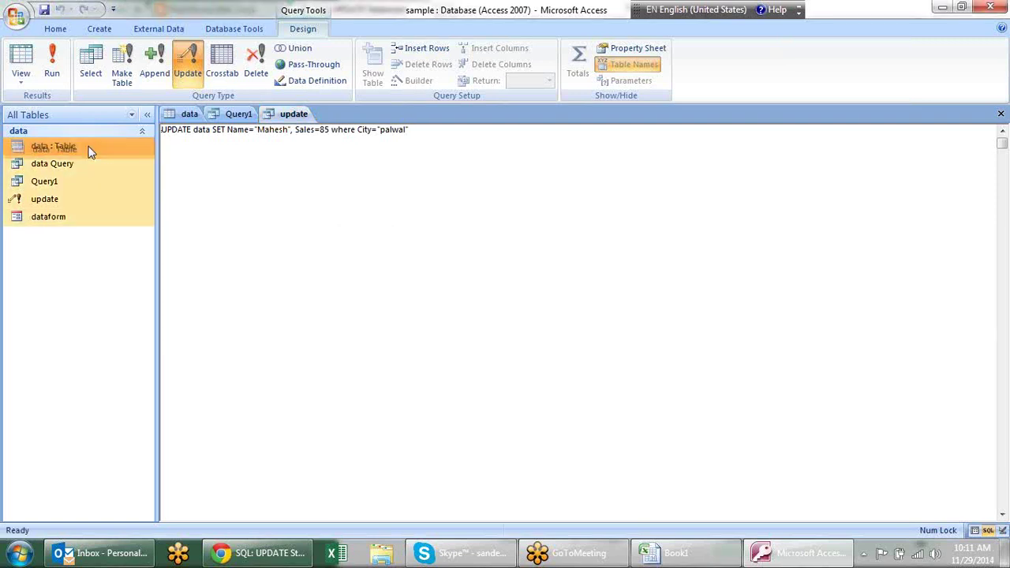
Step: Open the data table and check an updated palwal record's name and sales 85
{"action": "double_click", "coordinate": [90, 152]}
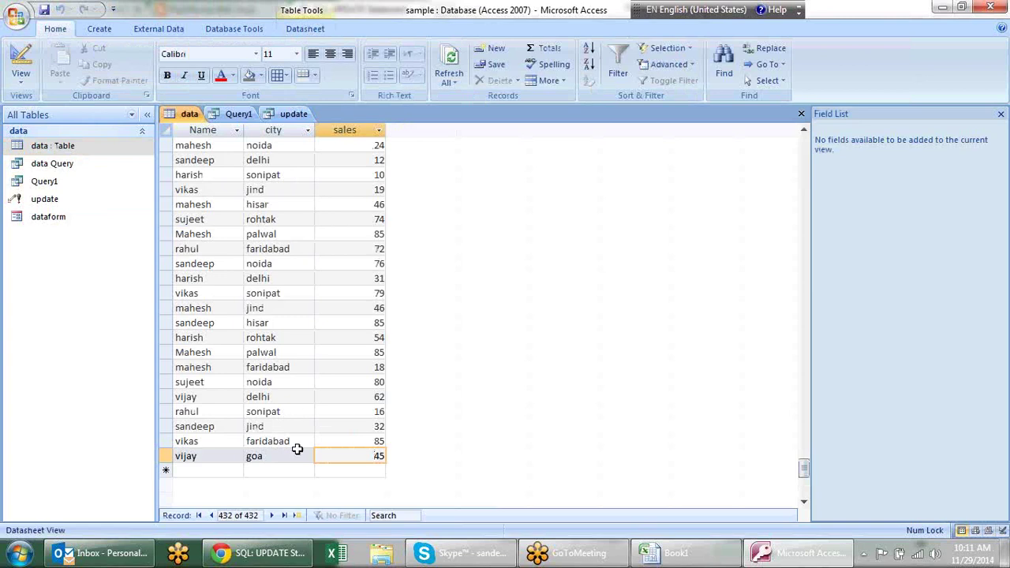
{"action": "left_click", "coordinate": [277, 356]}
{"action": "left_click", "coordinate": [211, 353]}
{"action": "left_click", "coordinate": [374, 353]}
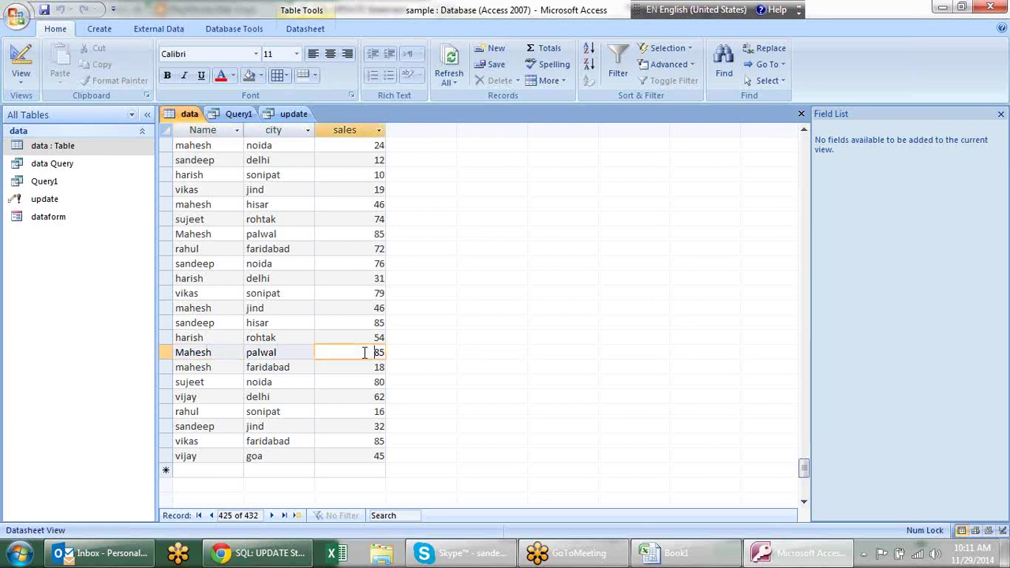
Step: Filter the city column to palwal only and scan the updated rows
{"action": "left_click", "coordinate": [308, 131]}
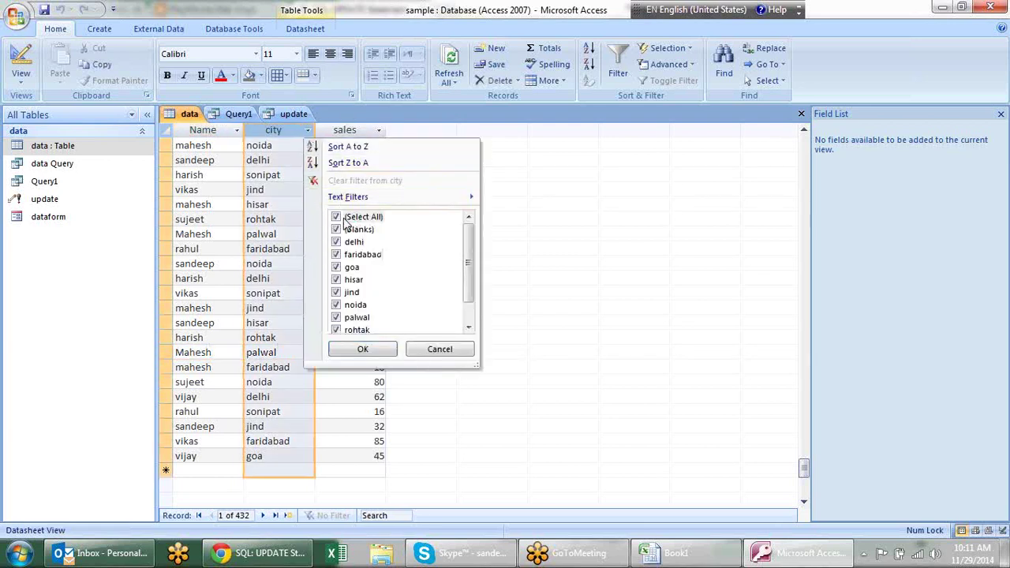
{"action": "left_click", "coordinate": [337, 217]}
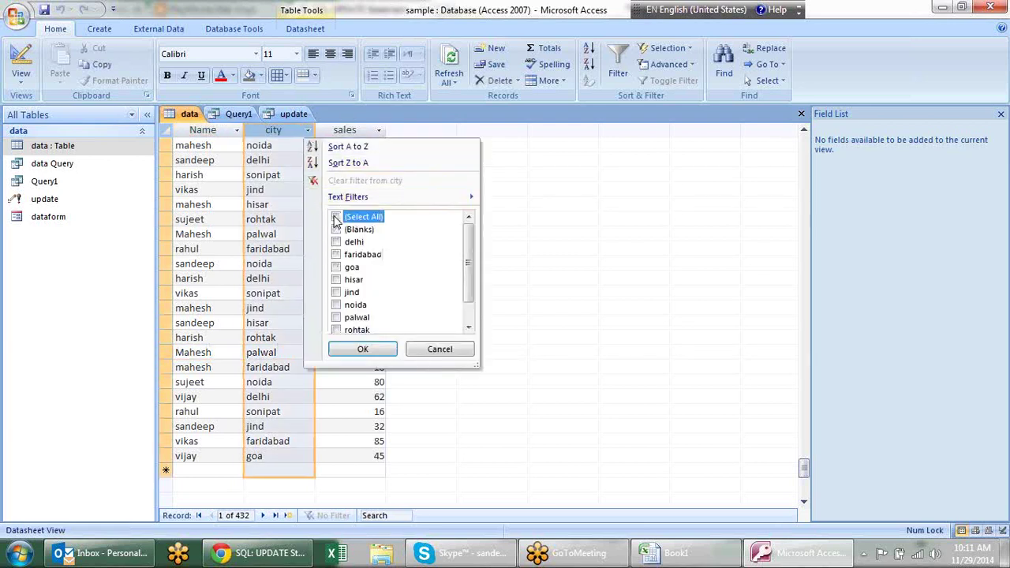
{"action": "left_click", "coordinate": [336, 317]}
{"action": "left_click", "coordinate": [355, 350]}
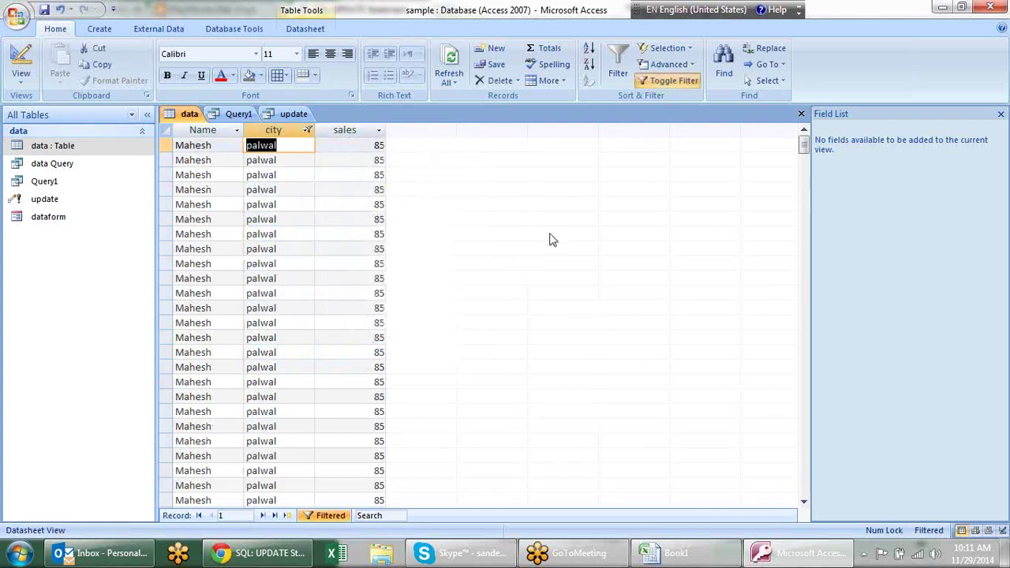
{"action": "left_click", "coordinate": [344, 203]}
{"action": "scroll", "coordinate": [363, 251], "scroll_direction": "down", "scroll_amount": 8}
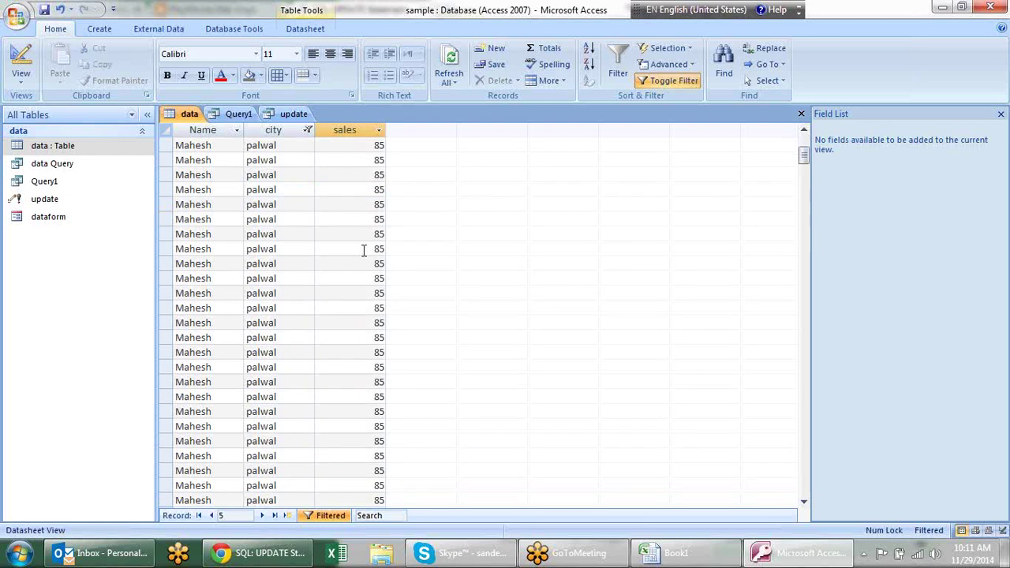
{"action": "scroll", "coordinate": [363, 251], "scroll_direction": "down", "scroll_amount": 3}
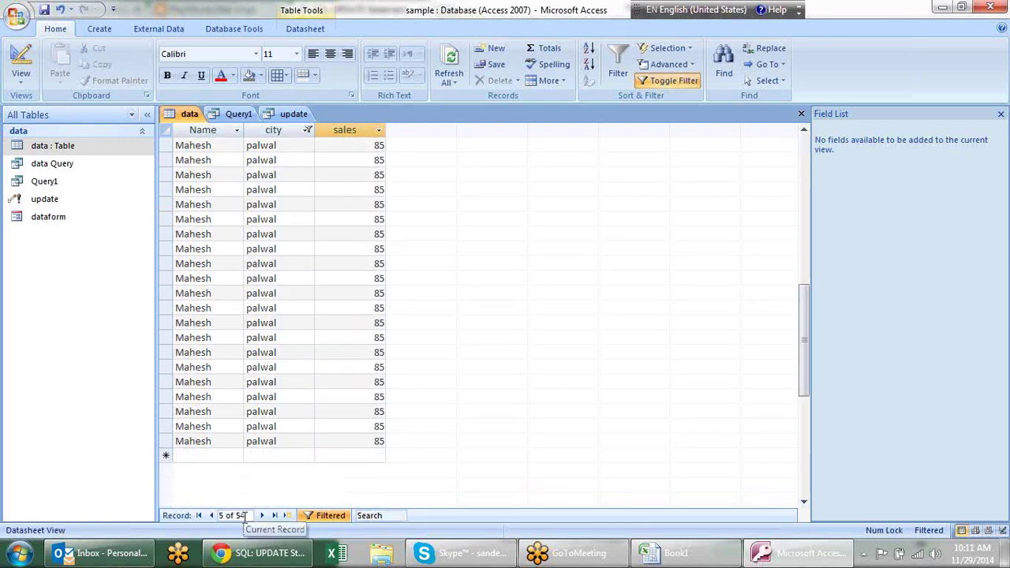
{"action": "scroll", "coordinate": [308, 346], "scroll_direction": "up", "scroll_amount": 5}
{"action": "scroll", "coordinate": [310, 347], "scroll_direction": "up", "scroll_amount": 3}
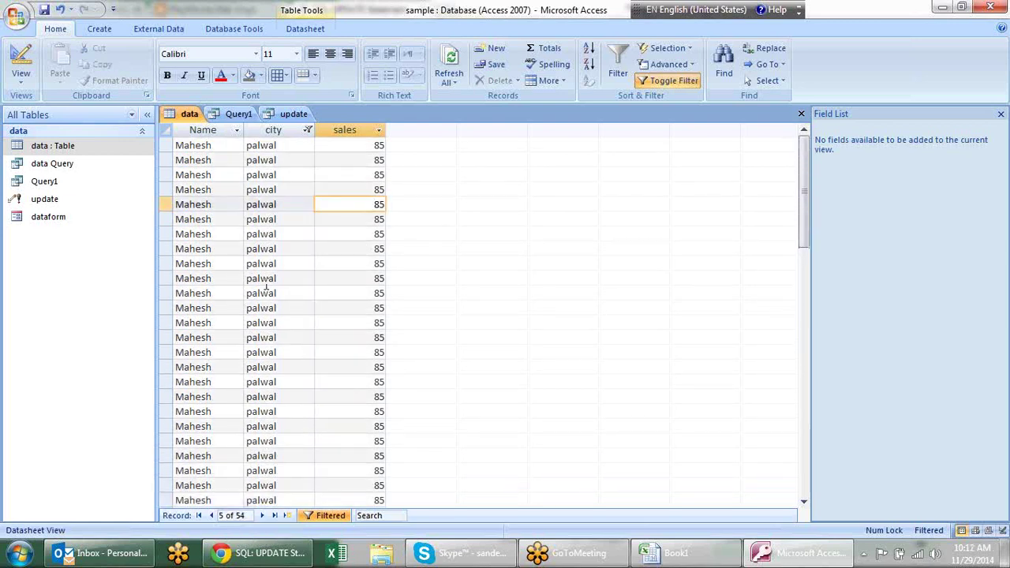
Step: Clear the city filter so all records show again
{"action": "left_click", "coordinate": [307, 130]}
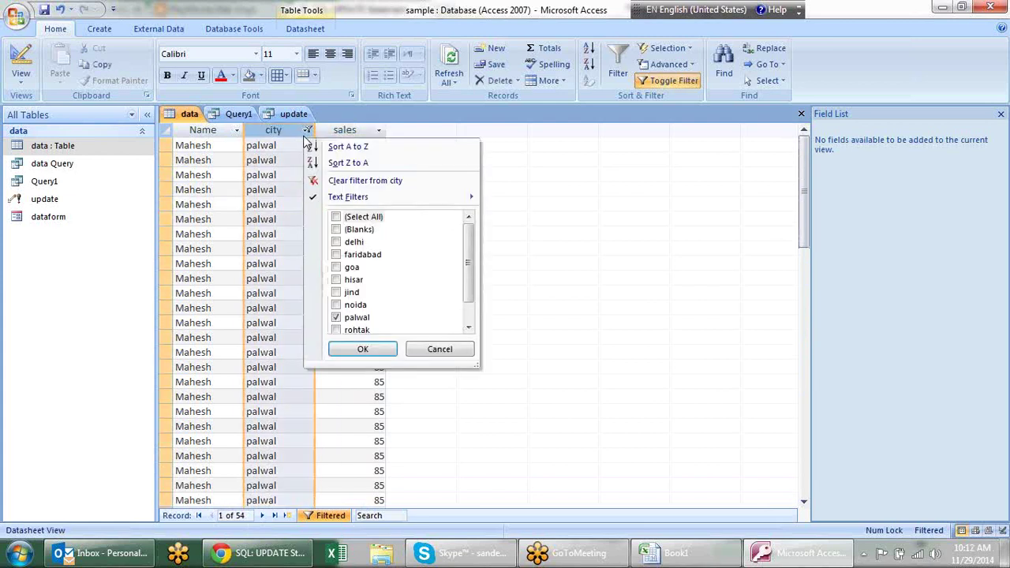
{"action": "left_click", "coordinate": [362, 217]}
{"action": "left_click", "coordinate": [365, 349]}
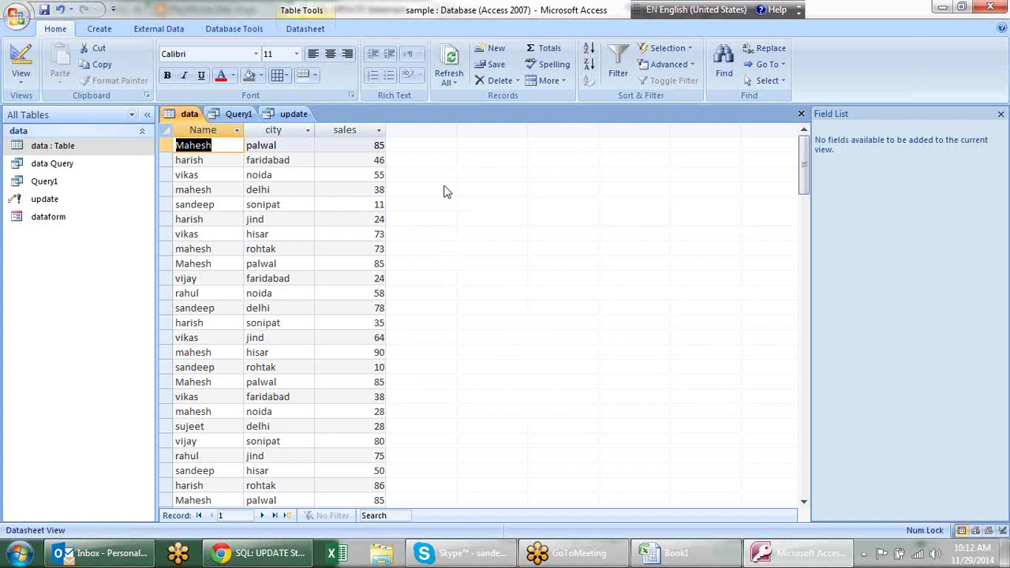
Step: Open the update query, then close it choosing No to saving design changes
{"action": "double_click", "coordinate": [67, 200]}
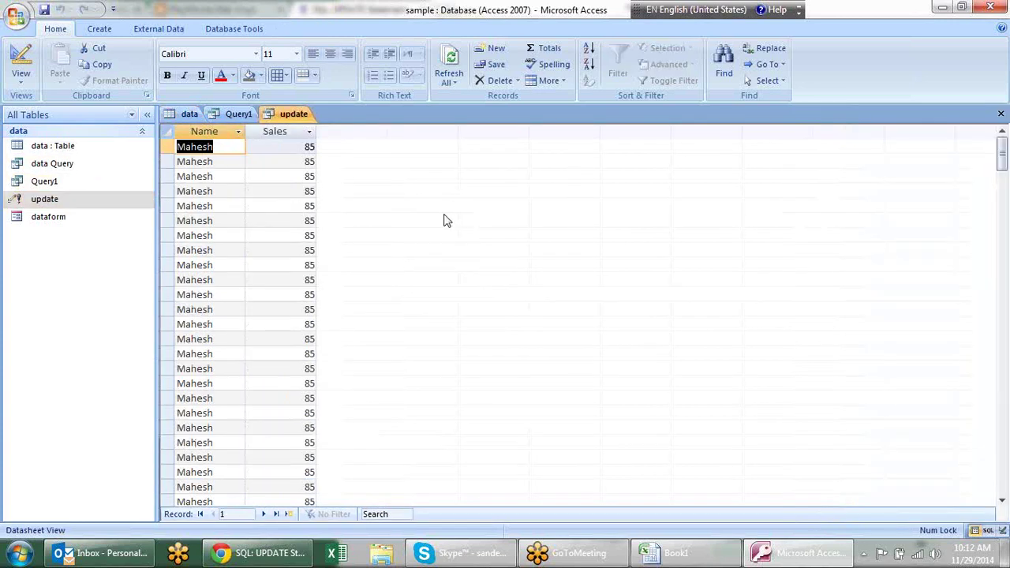
{"action": "right_click", "coordinate": [301, 117]}
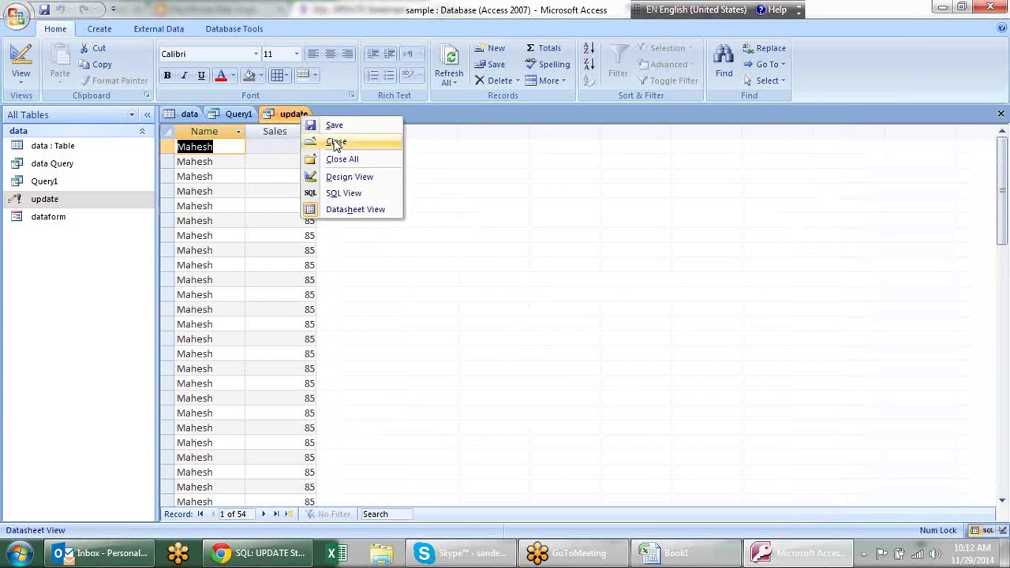
{"action": "left_click", "coordinate": [337, 144]}
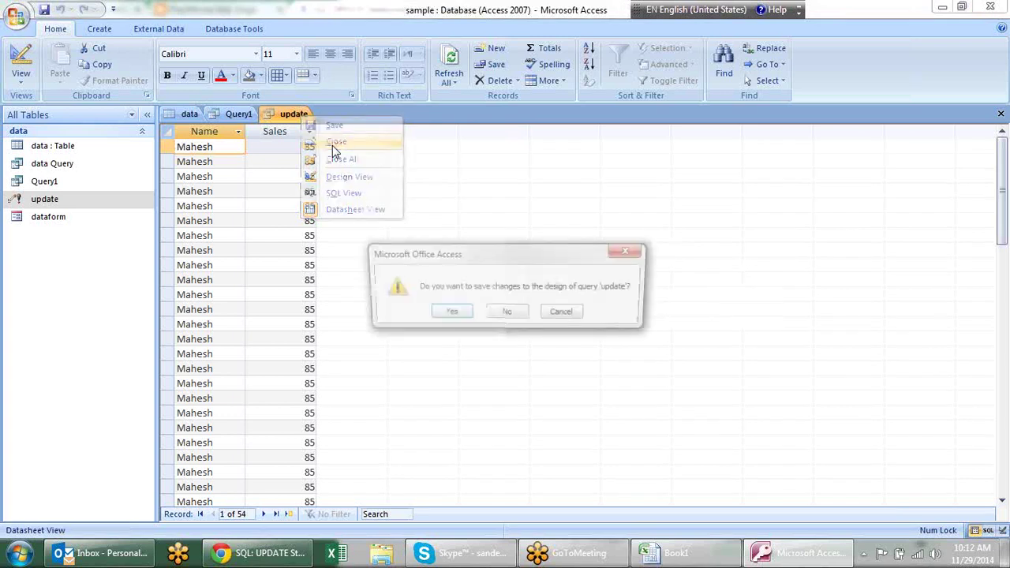
{"action": "left_click", "coordinate": [509, 314]}
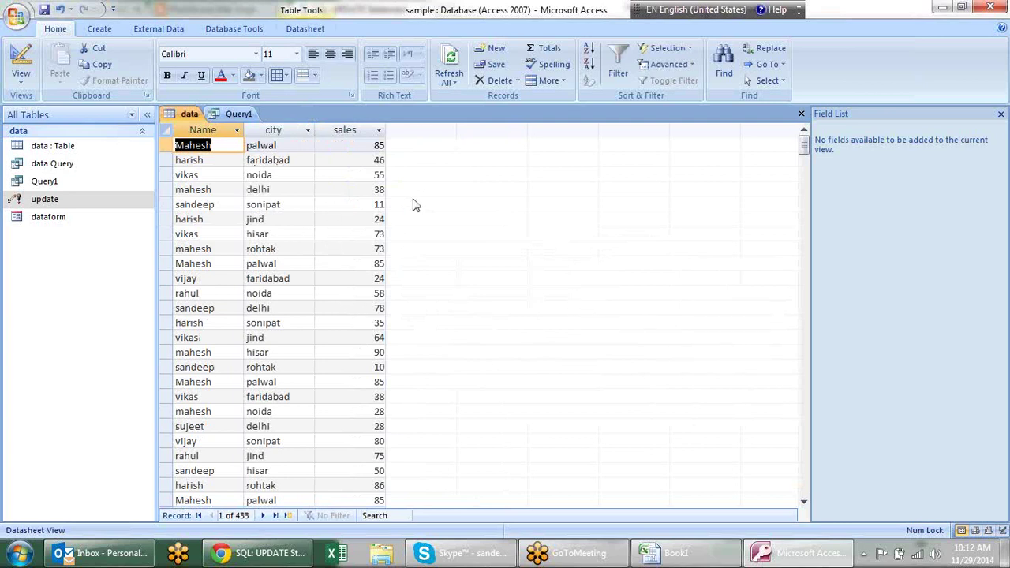
Step: Start a new query design with the data table added and Show Table closed
{"action": "left_click", "coordinate": [110, 32]}
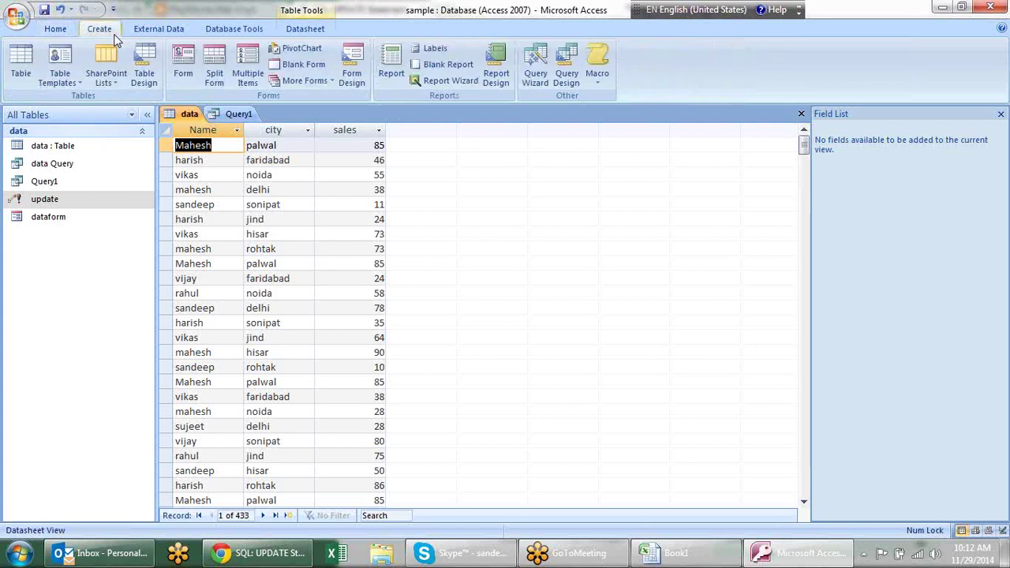
{"action": "left_click", "coordinate": [280, 220]}
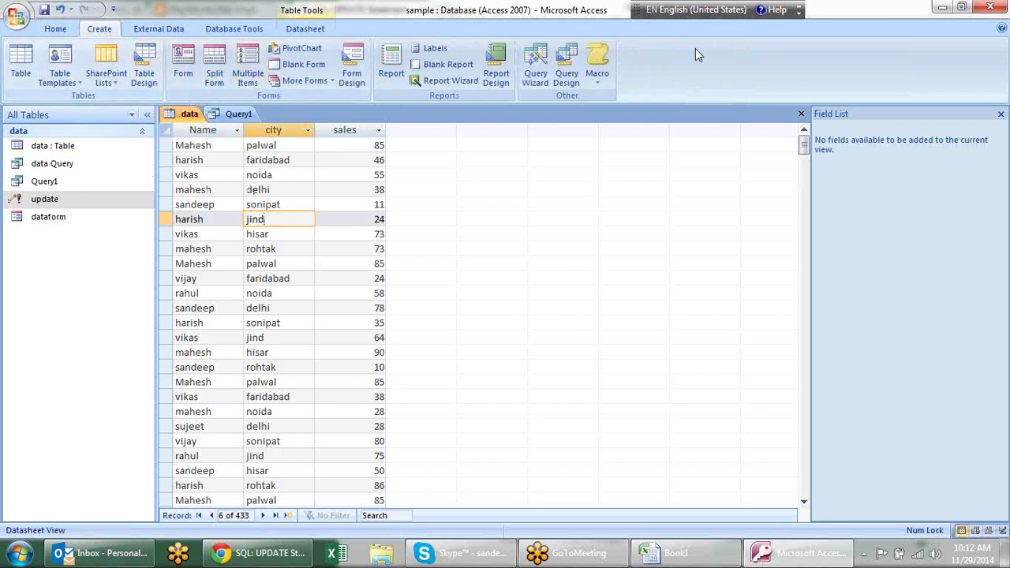
{"action": "left_click", "coordinate": [567, 77]}
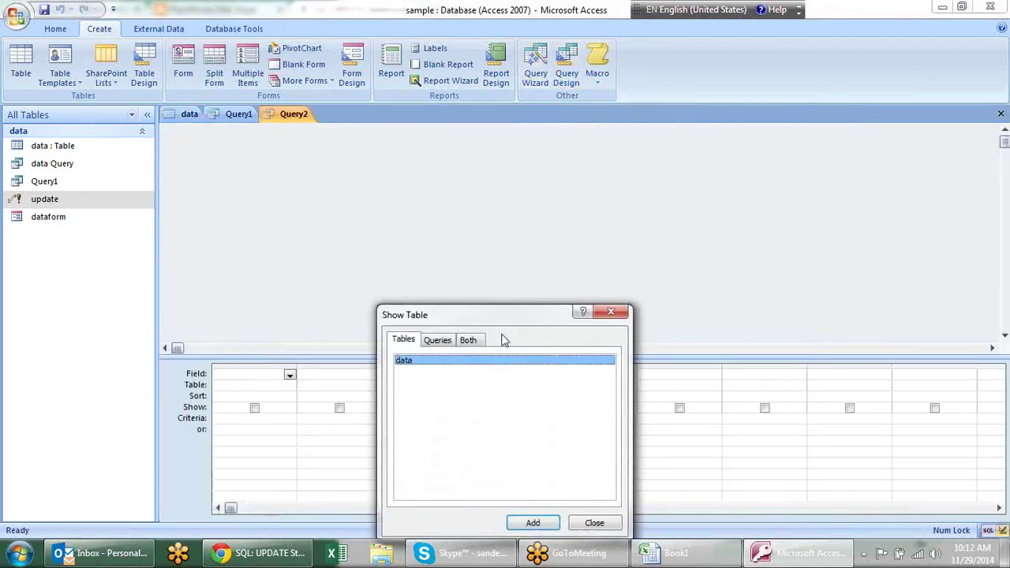
{"action": "left_click", "coordinate": [531, 526]}
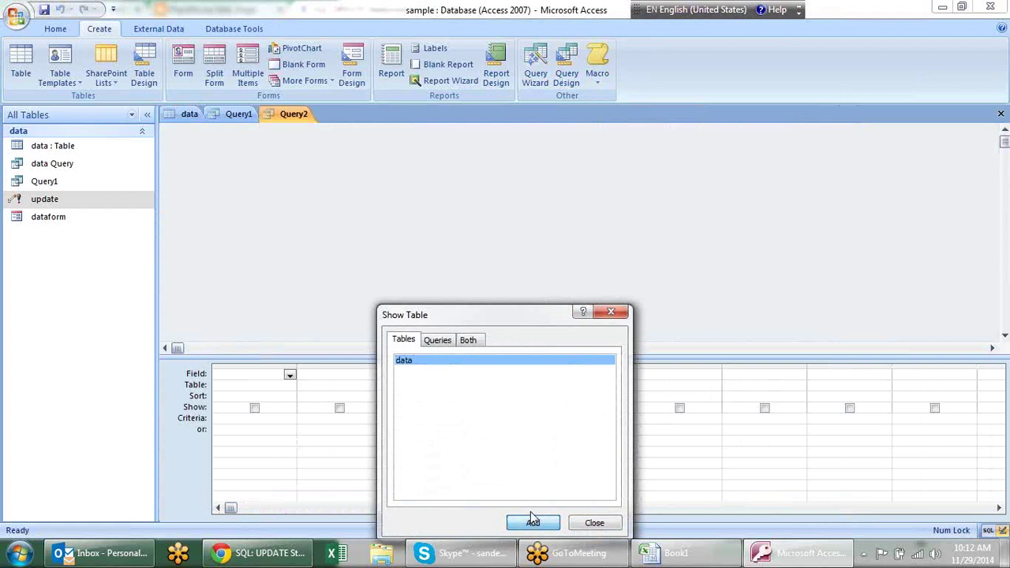
{"action": "left_click", "coordinate": [533, 525]}
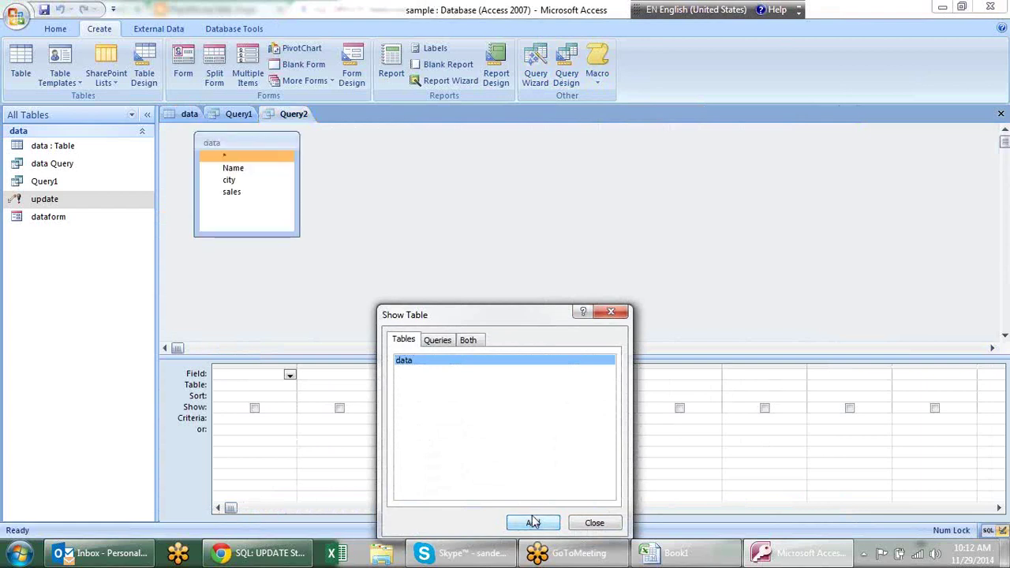
{"action": "left_click", "coordinate": [611, 312]}
Step: Dismiss the destination-field warning, view the SQL, and switch the query type to Delete
{"action": "right_click", "coordinate": [290, 114]}
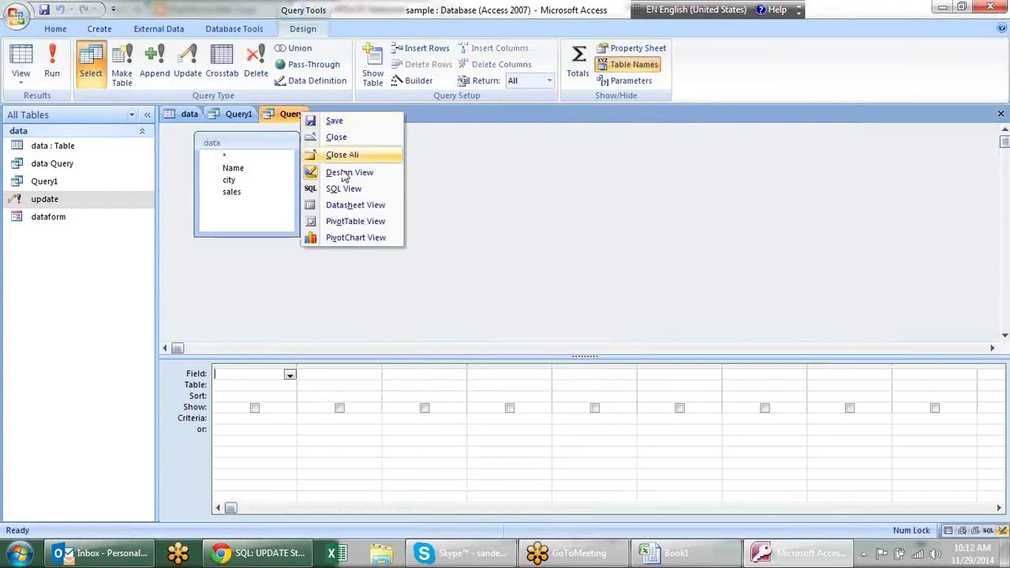
{"action": "left_click", "coordinate": [346, 190]}
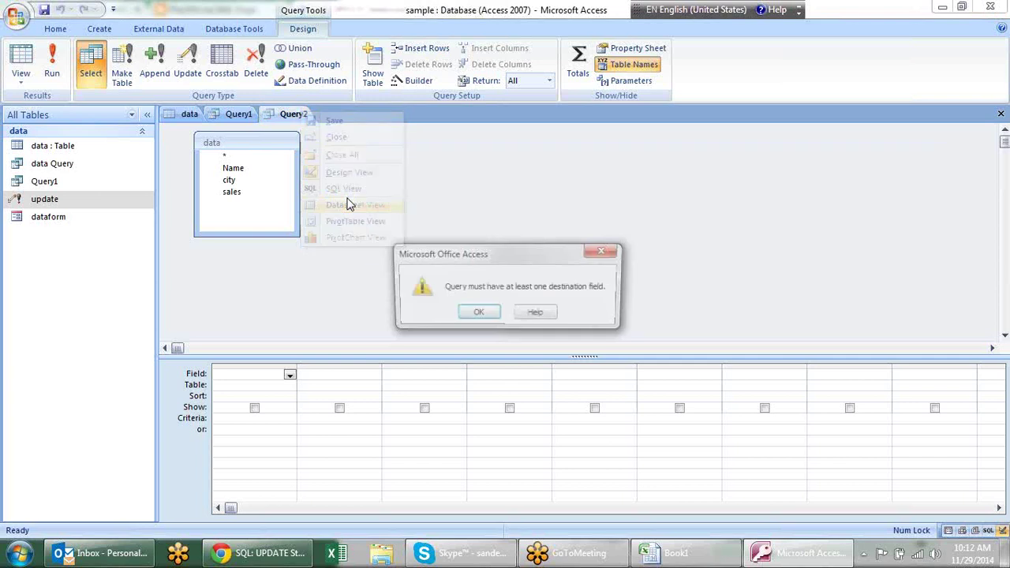
{"action": "left_click", "coordinate": [476, 313]}
{"action": "right_click", "coordinate": [308, 118]}
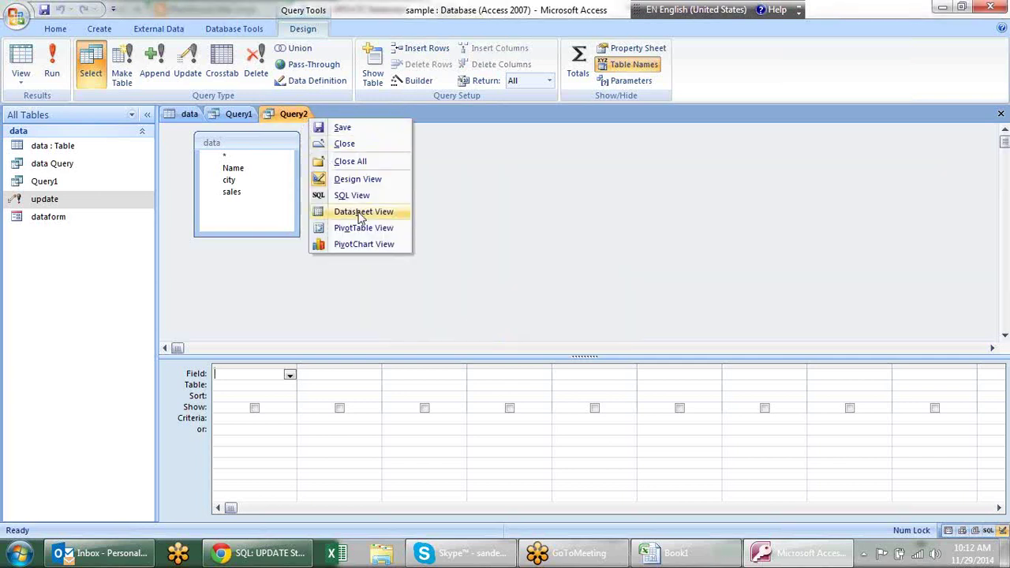
{"action": "left_click", "coordinate": [352, 195]}
{"action": "left_click", "coordinate": [280, 161]}
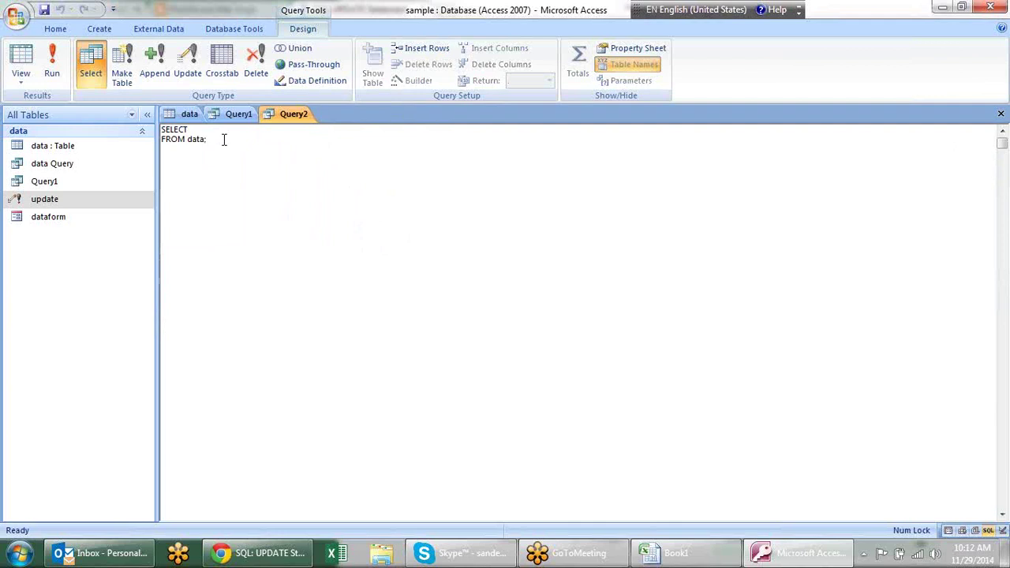
{"action": "left_click", "coordinate": [255, 67]}
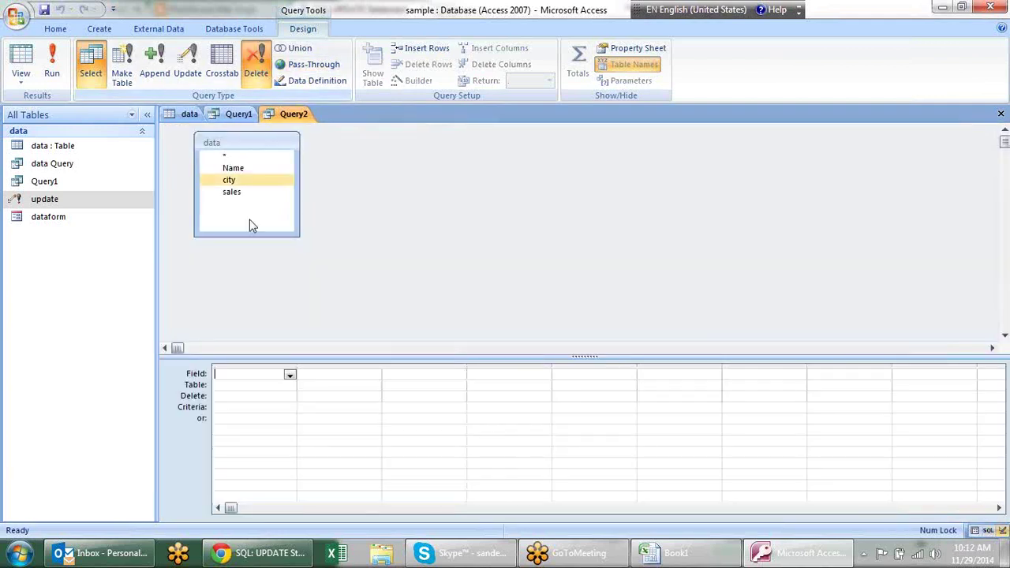
Step: Save the new query as 'delete'
{"action": "right_click", "coordinate": [289, 120]}
{"action": "left_click", "coordinate": [319, 120]}
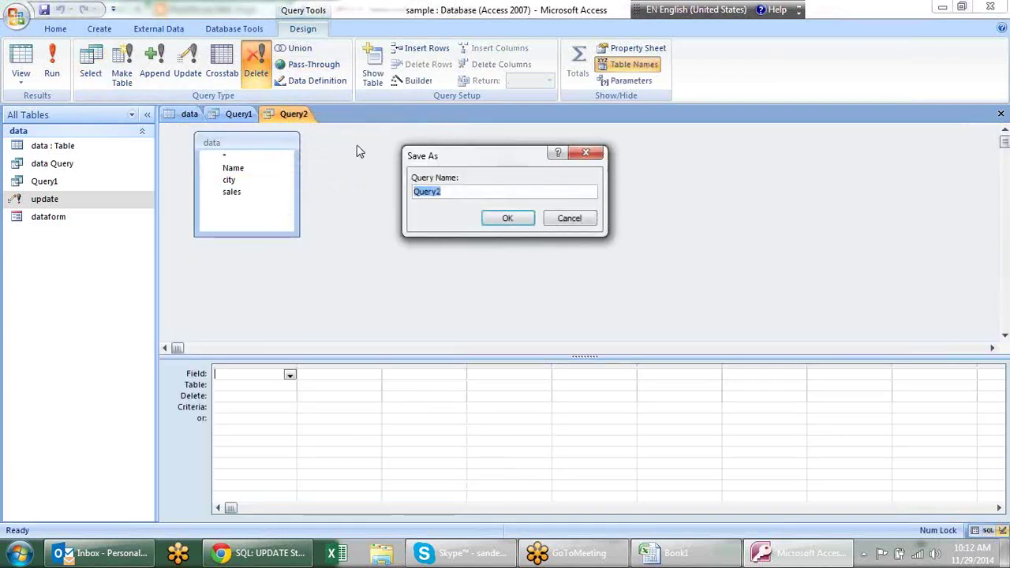
{"action": "type", "text": "delete"}
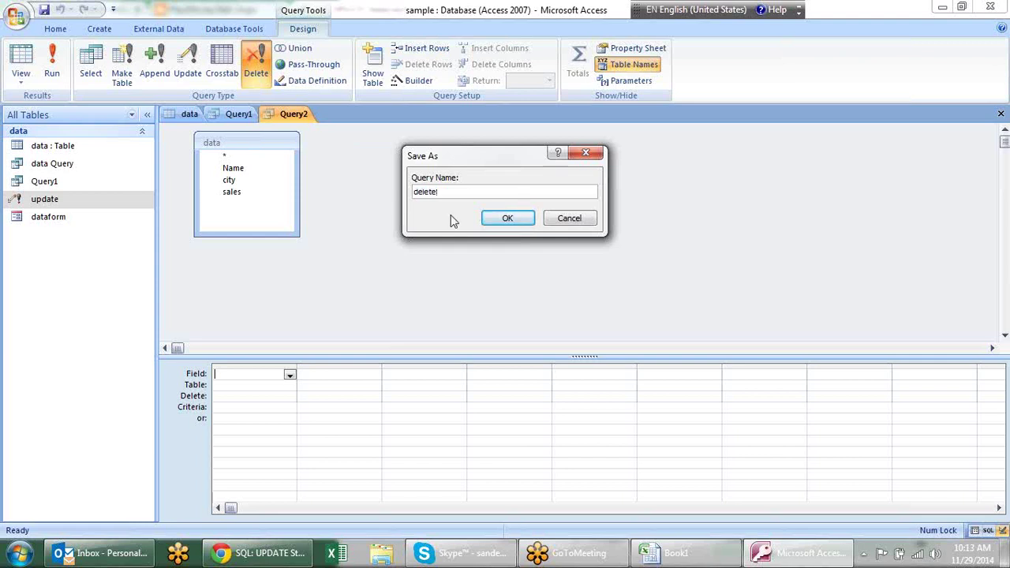
{"action": "left_click", "coordinate": [508, 218]}
Step: In SQL view, append where city='palwal' to DELETE * FROM data
{"action": "right_click", "coordinate": [292, 115]}
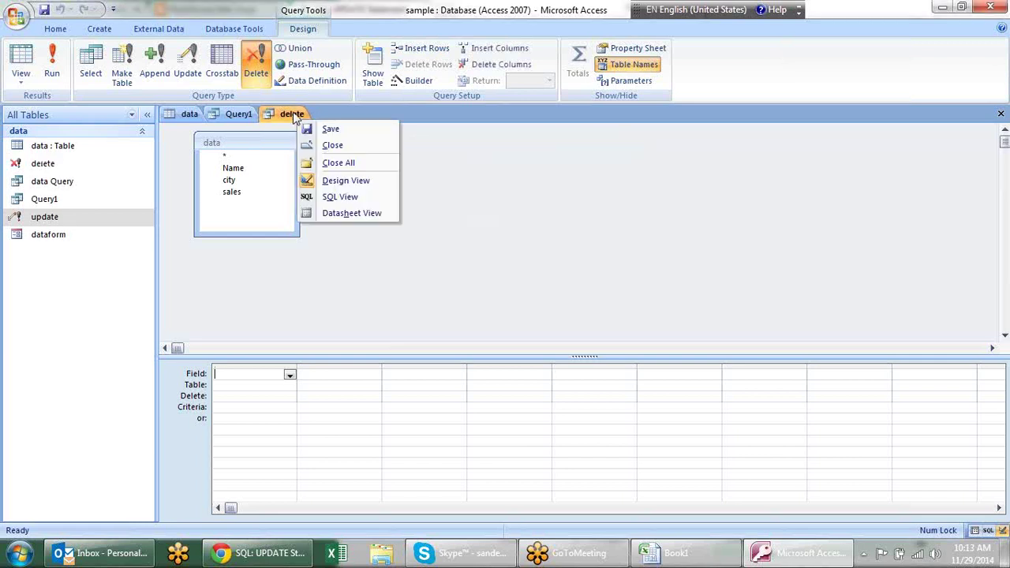
{"action": "left_click", "coordinate": [335, 197]}
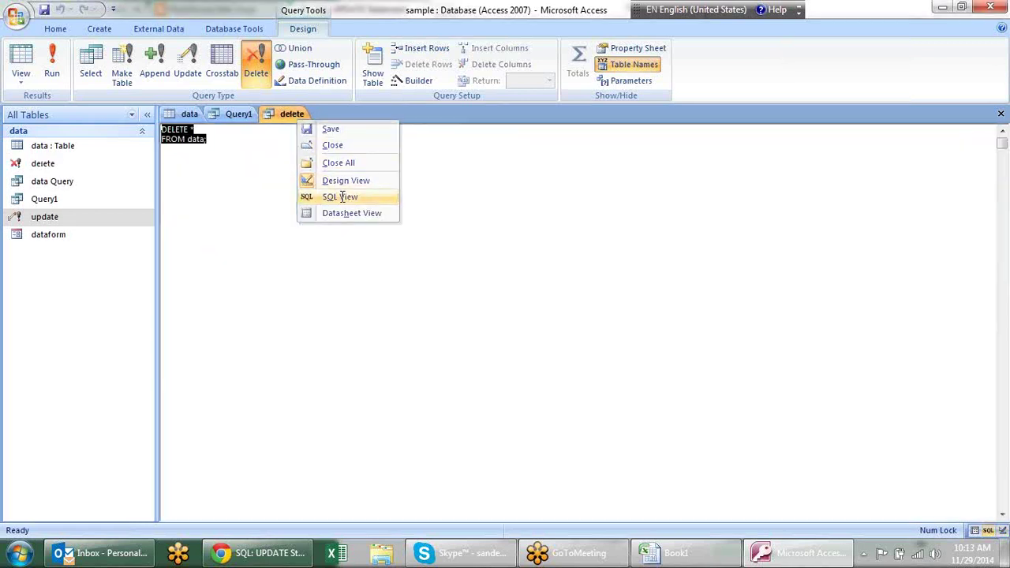
{"action": "left_click", "coordinate": [246, 174]}
{"action": "left_click_drag", "start_coordinate": [222, 140], "coordinate": [134, 113]}
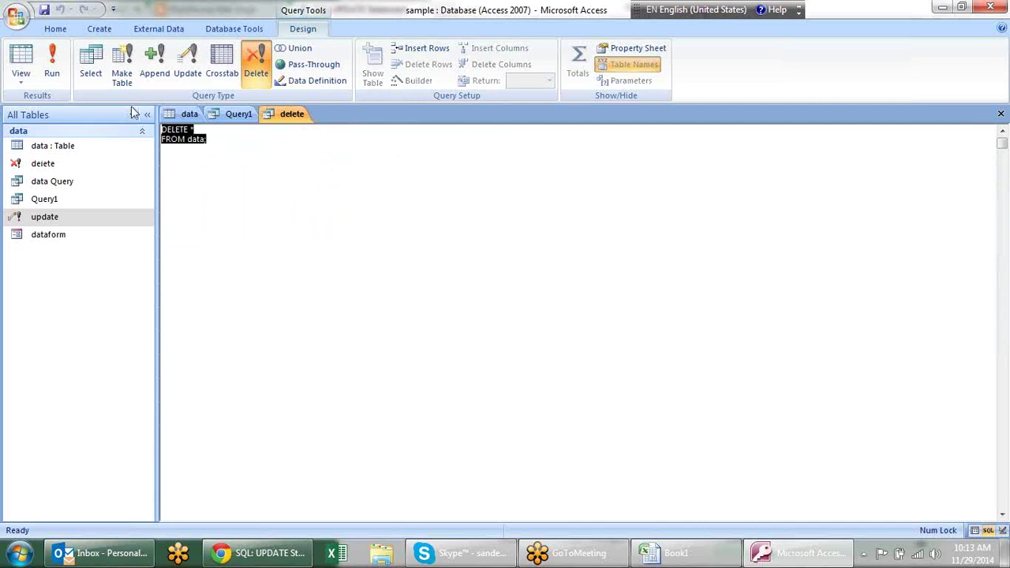
{"action": "left_click", "coordinate": [248, 168]}
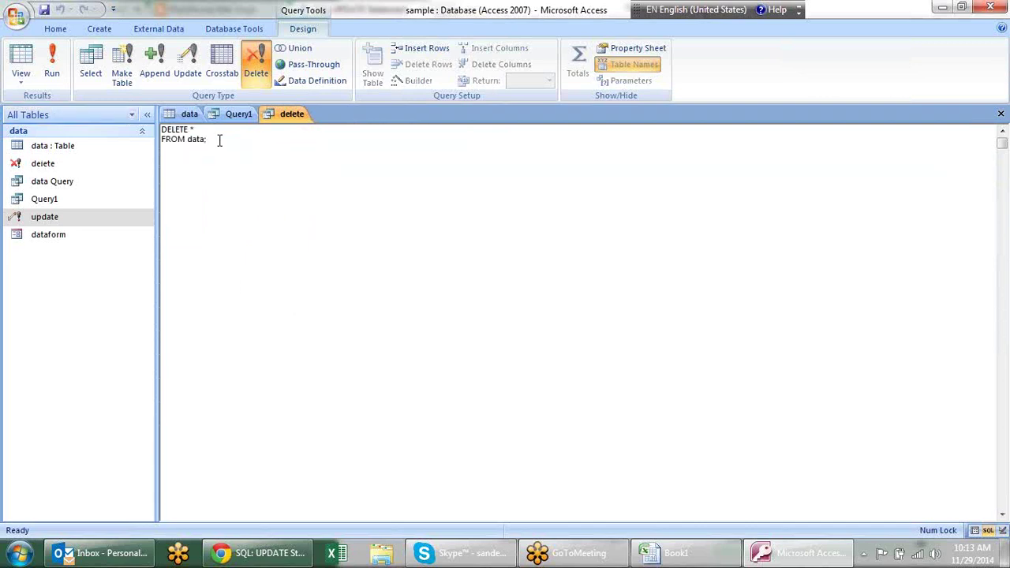
{"action": "key", "text": "BackSpace"}
{"action": "key", "text": "BackSpace"}
{"action": "type", "text": "palwal\""}
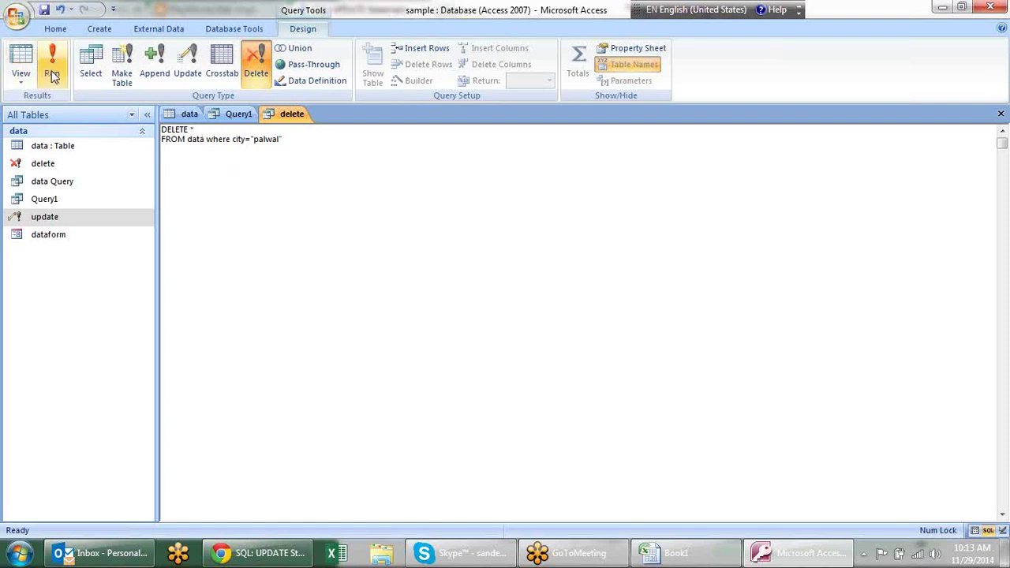
Step: Bring up the delete query tab's context menu again after dismissing it twice
{"action": "right_click", "coordinate": [274, 114]}
{"action": "left_click", "coordinate": [284, 118]}
{"action": "right_click", "coordinate": [282, 116]}
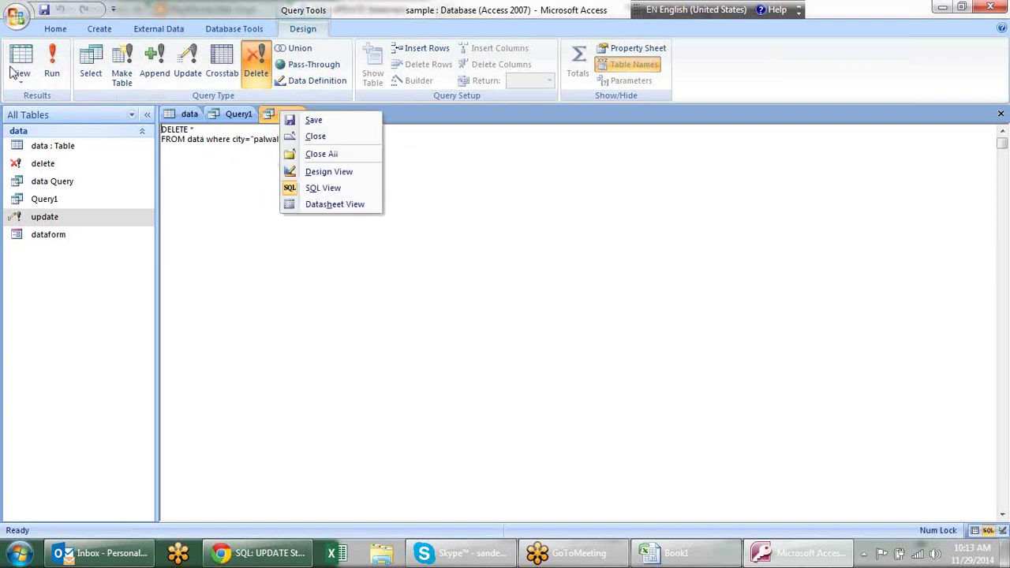
{"action": "key", "text": "Escape"}
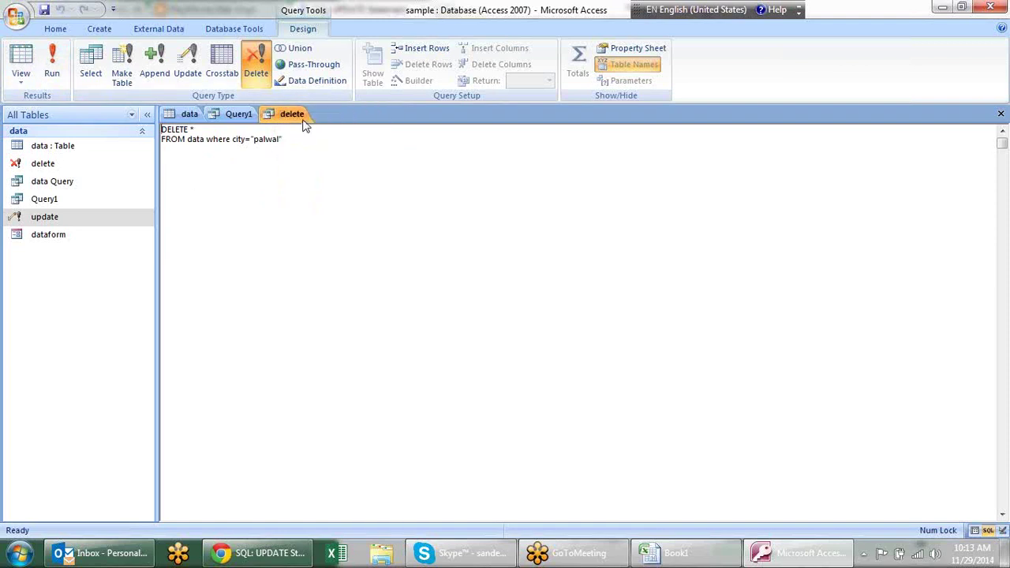
{"action": "right_click", "coordinate": [302, 120]}
Step: Close the delete query, run it to remove the 54 palwal rows after both confirmations, and close the data table
{"action": "left_click", "coordinate": [314, 142]}
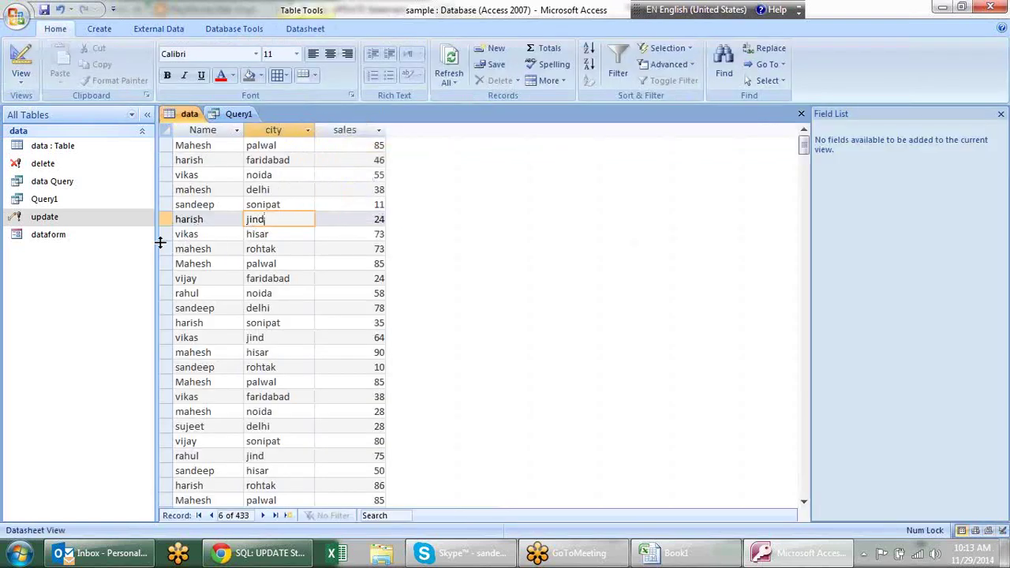
{"action": "left_click", "coordinate": [56, 168]}
{"action": "double_click", "coordinate": [57, 169]}
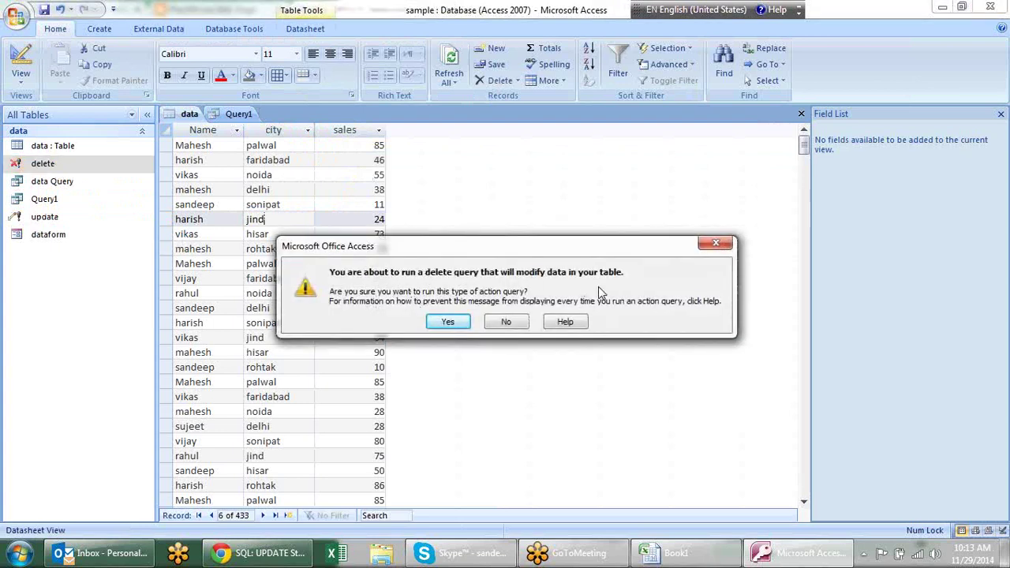
{"action": "left_click", "coordinate": [456, 322]}
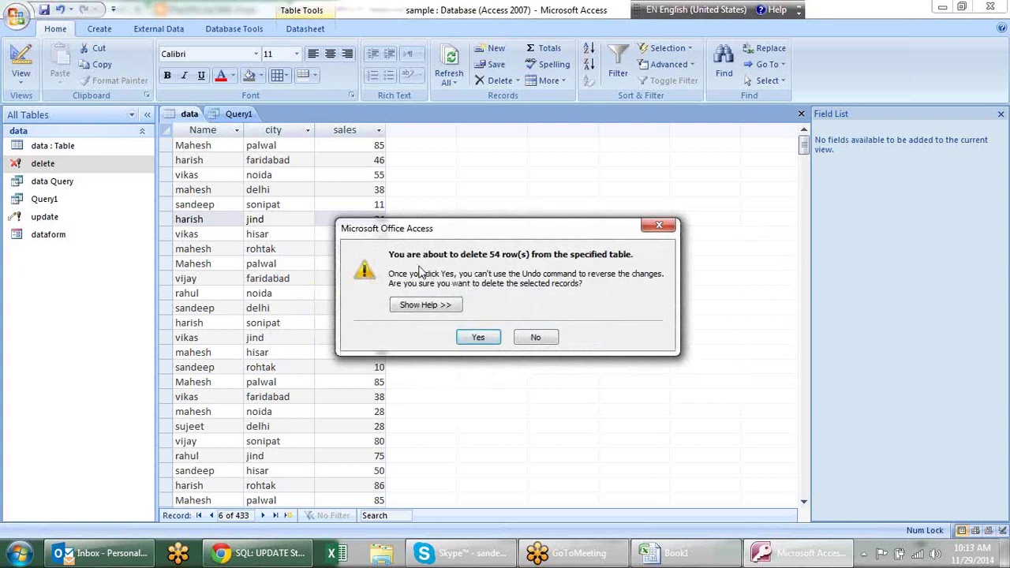
{"action": "left_click", "coordinate": [488, 341]}
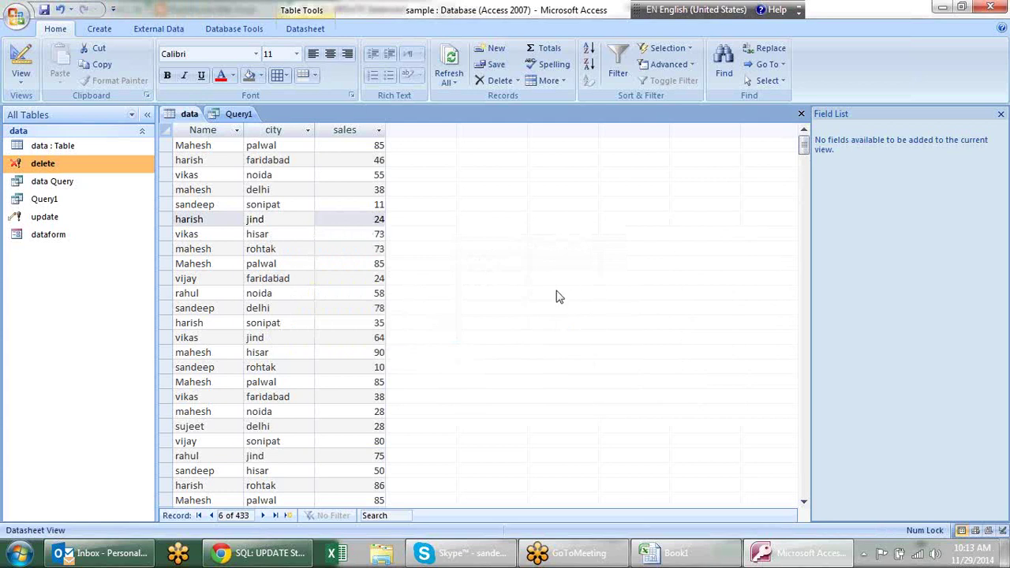
{"action": "right_click", "coordinate": [182, 122]}
{"action": "left_click", "coordinate": [198, 147]}
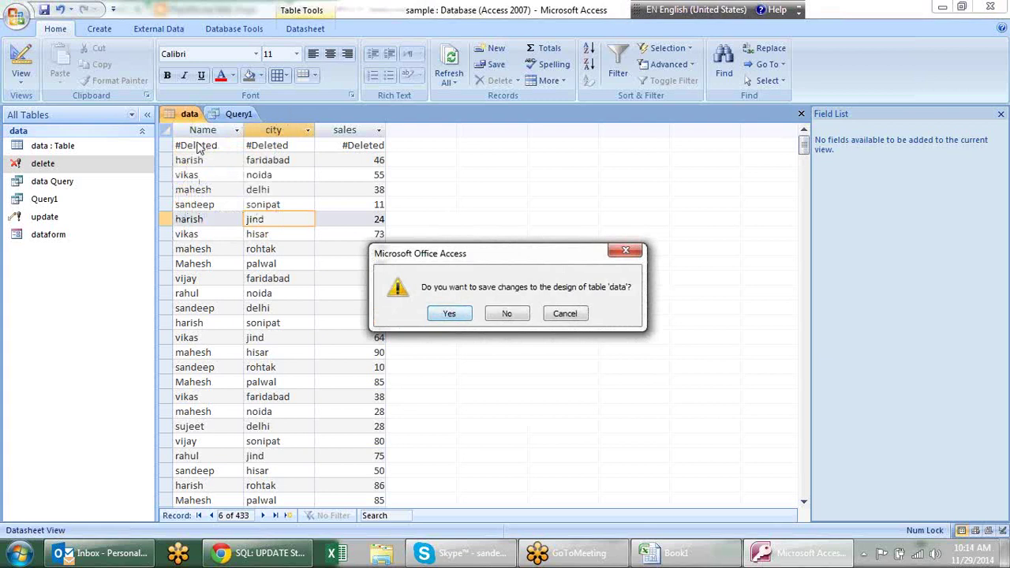
Step: Save the data table's design changes and reopen the data table in Datasheet View
{"action": "left_click", "coordinate": [449, 316]}
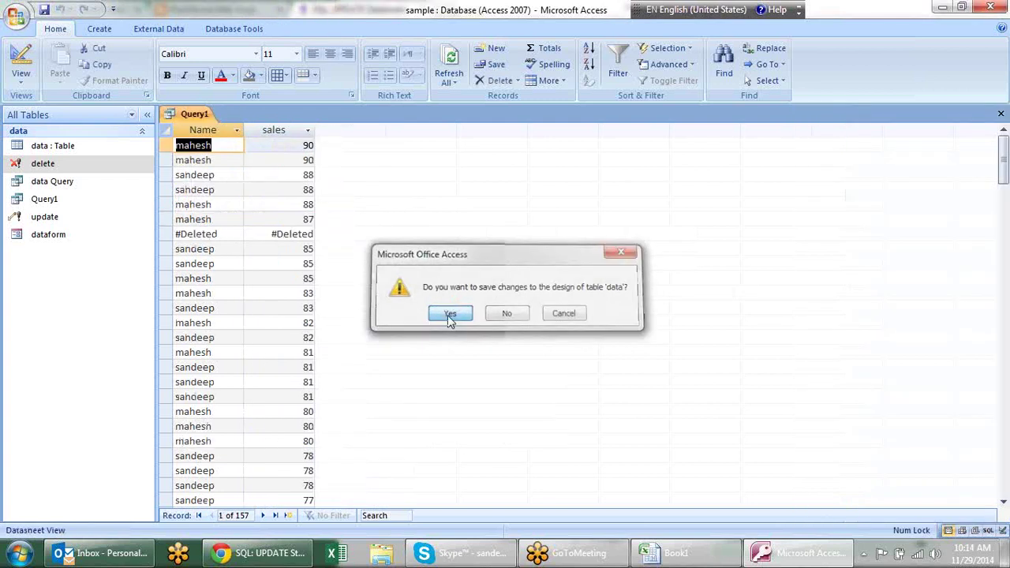
{"action": "left_click", "coordinate": [68, 161]}
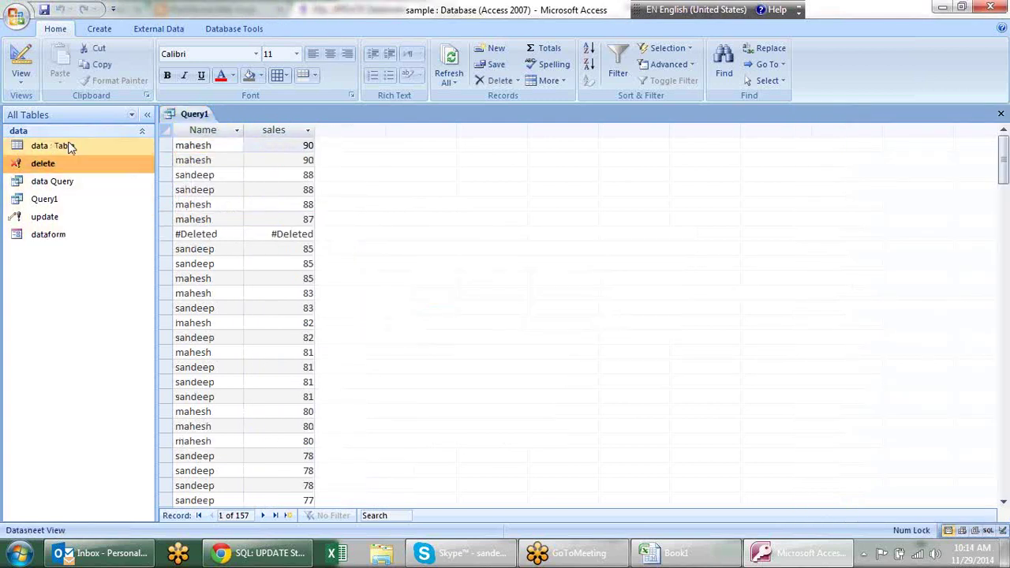
{"action": "left_click", "coordinate": [63, 130]}
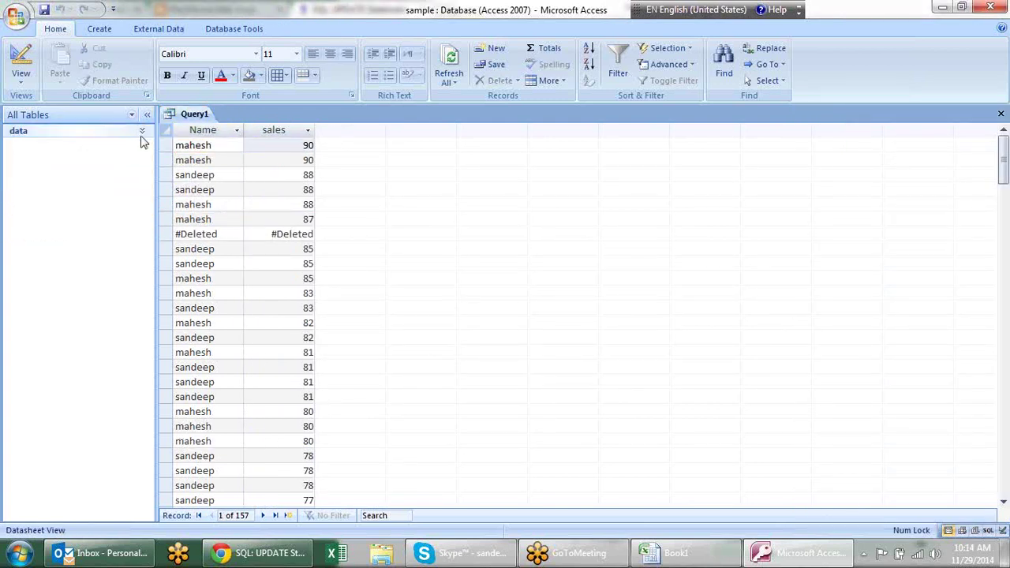
{"action": "left_click", "coordinate": [142, 134]}
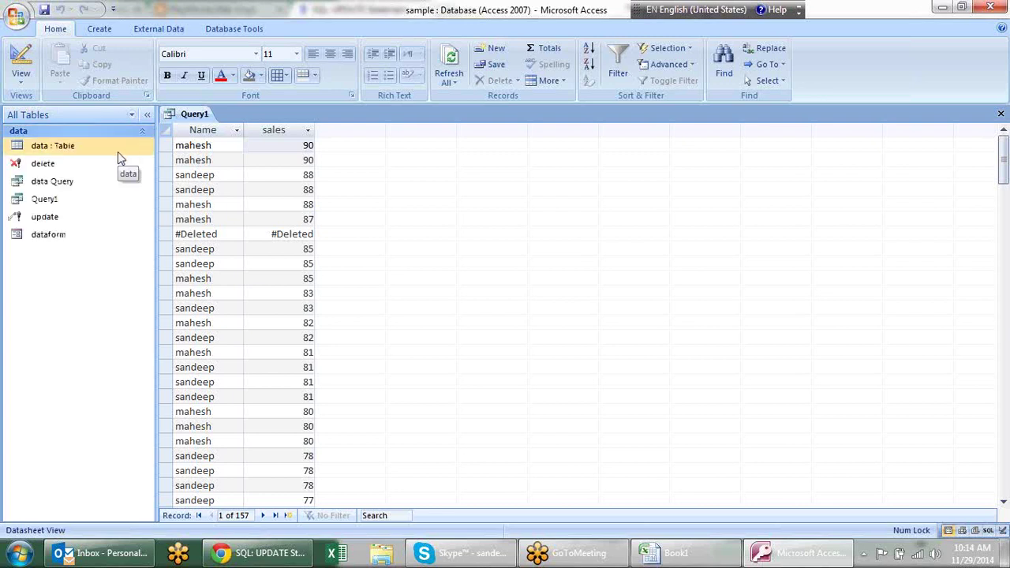
{"action": "left_click", "coordinate": [41, 150]}
{"action": "double_click", "coordinate": [41, 150]}
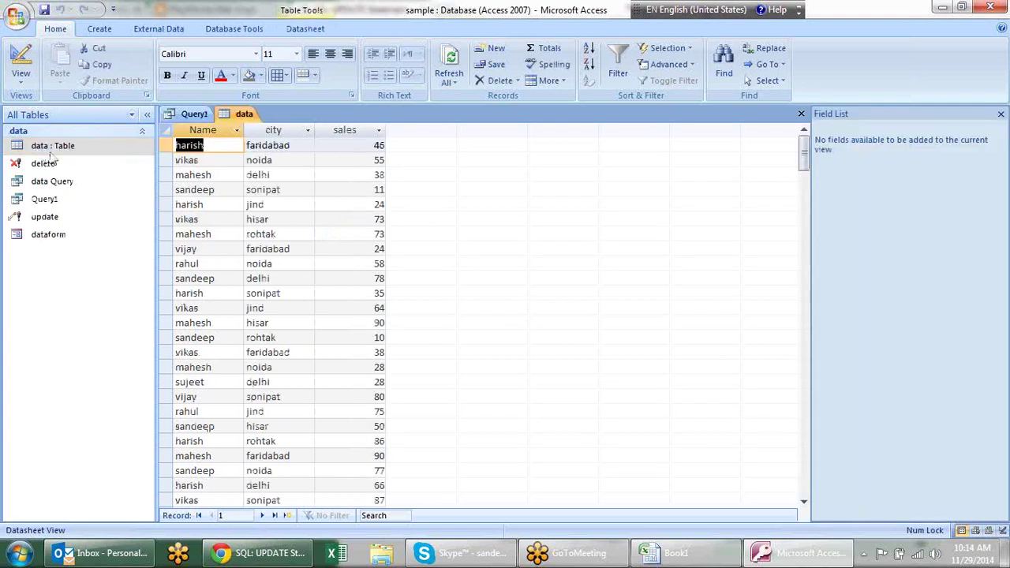
Step: Scroll through the table's 379 records to check that no palwal rows remain
{"action": "left_click", "coordinate": [278, 163]}
{"action": "scroll", "coordinate": [274, 176], "scroll_direction": "down", "scroll_amount": 1}
{"action": "scroll", "coordinate": [274, 177], "scroll_direction": "down", "scroll_amount": 4}
{"action": "scroll", "coordinate": [275, 177], "scroll_direction": "down", "scroll_amount": 3}
{"action": "scroll", "coordinate": [274, 180], "scroll_direction": "down", "scroll_amount": 3}
{"action": "scroll", "coordinate": [273, 182], "scroll_direction": "down", "scroll_amount": 3}
{"action": "scroll", "coordinate": [273, 181], "scroll_direction": "down", "scroll_amount": 3}
{"action": "scroll", "coordinate": [273, 180], "scroll_direction": "down", "scroll_amount": 3}
{"action": "scroll", "coordinate": [271, 181], "scroll_direction": "down", "scroll_amount": 3}
{"action": "scroll", "coordinate": [270, 180], "scroll_direction": "down", "scroll_amount": 3}
{"action": "scroll", "coordinate": [270, 180], "scroll_direction": "down", "scroll_amount": 1}
{"action": "scroll", "coordinate": [271, 180], "scroll_direction": "down", "scroll_amount": 4}
{"action": "scroll", "coordinate": [271, 178], "scroll_direction": "up", "scroll_amount": 3}
{"action": "scroll", "coordinate": [271, 178], "scroll_direction": "up", "scroll_amount": 3}
{"action": "scroll", "coordinate": [271, 178], "scroll_direction": "up", "scroll_amount": 3}
{"action": "scroll", "coordinate": [271, 178], "scroll_direction": "up", "scroll_amount": 3}
{"action": "scroll", "coordinate": [272, 178], "scroll_direction": "up", "scroll_amount": 3}
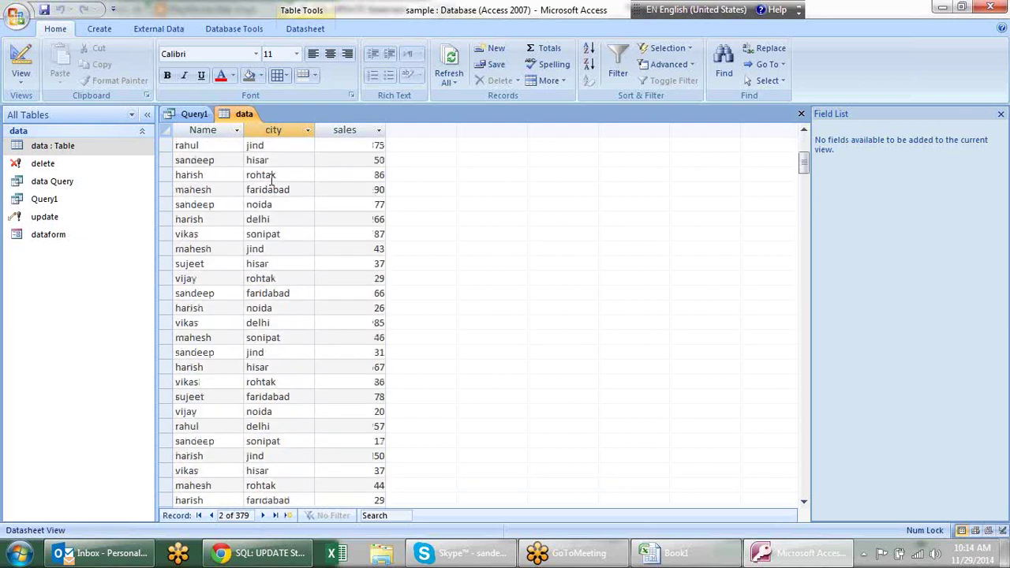
{"action": "scroll", "coordinate": [271, 178], "scroll_direction": "up", "scroll_amount": 6}
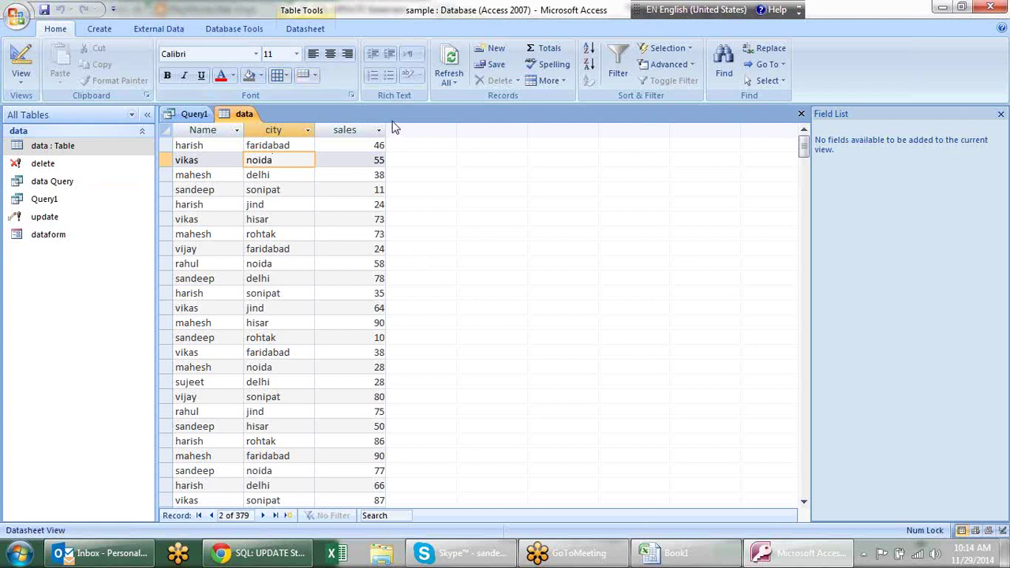
Step: Close the data table tab and then the Query1 tab from their right-click menus
{"action": "right_click", "coordinate": [246, 118]}
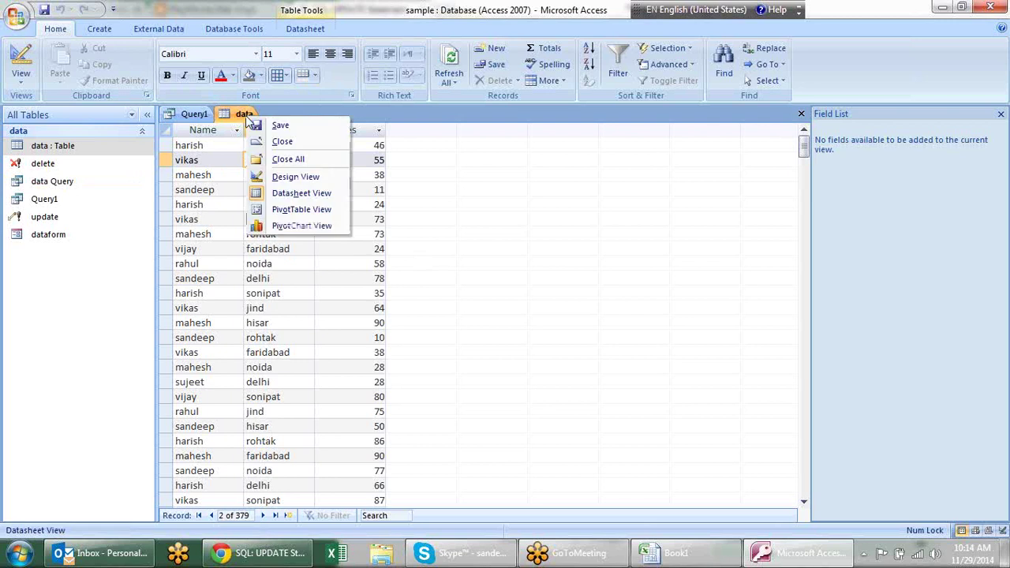
{"action": "left_click", "coordinate": [308, 144]}
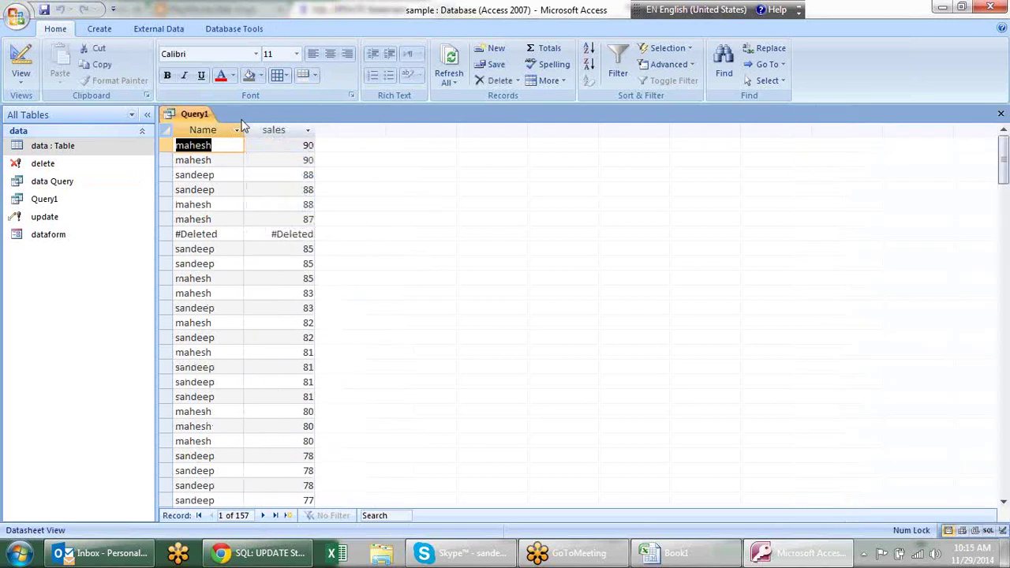
{"action": "right_click", "coordinate": [203, 116]}
{"action": "left_click", "coordinate": [237, 140]}
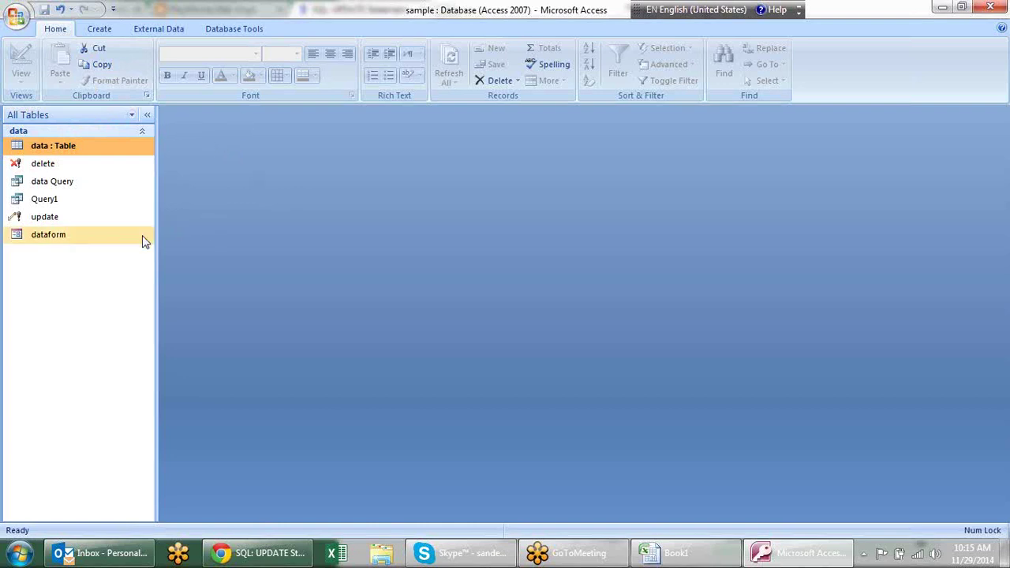
Step: Create Form1 with Blank Form, apply the first AutoFormat style, and switch it to Design View
{"action": "left_click", "coordinate": [98, 29]}
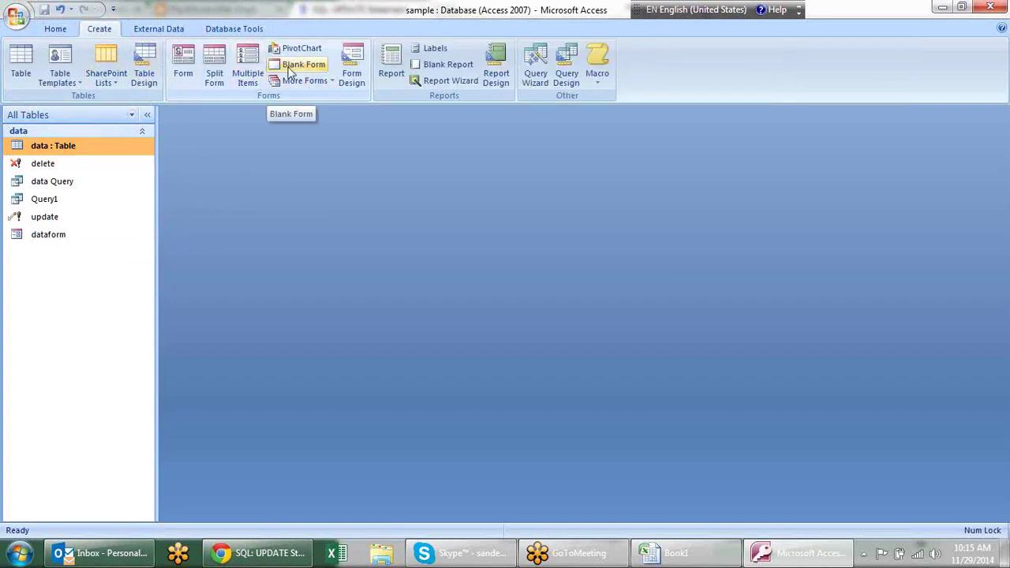
{"action": "left_click", "coordinate": [291, 69]}
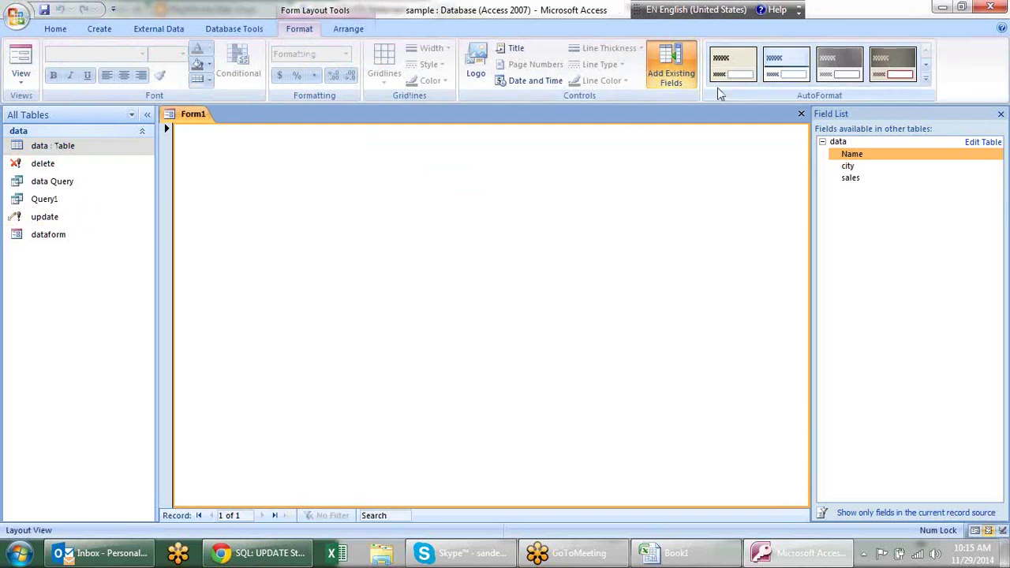
{"action": "left_click", "coordinate": [734, 71]}
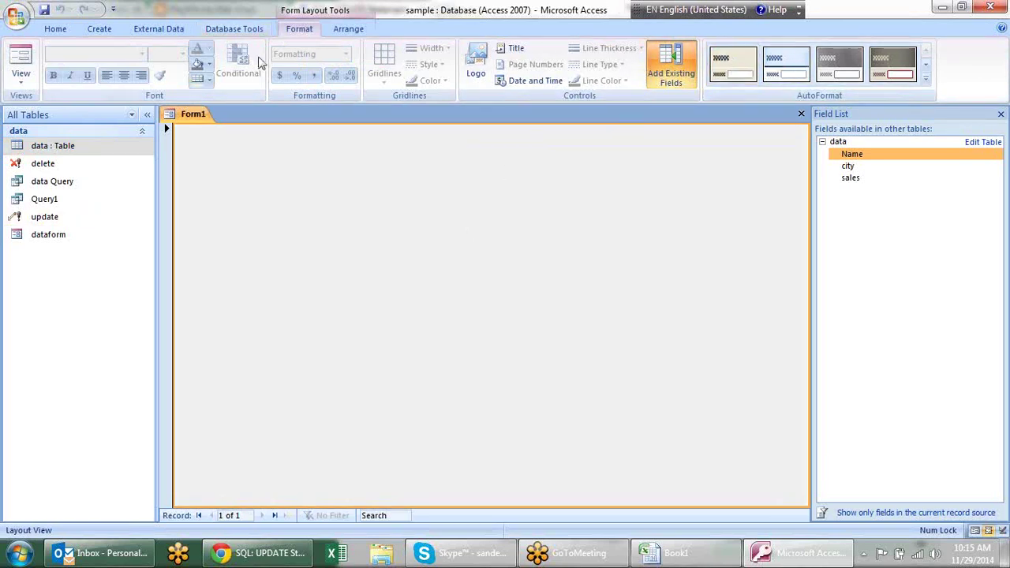
{"action": "left_click", "coordinate": [348, 32]}
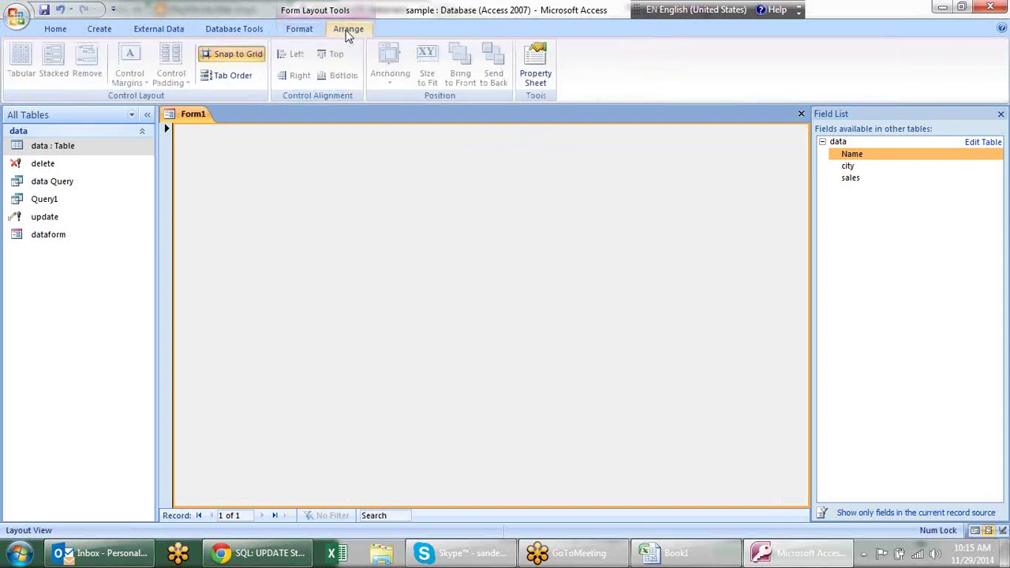
{"action": "left_click", "coordinate": [264, 30]}
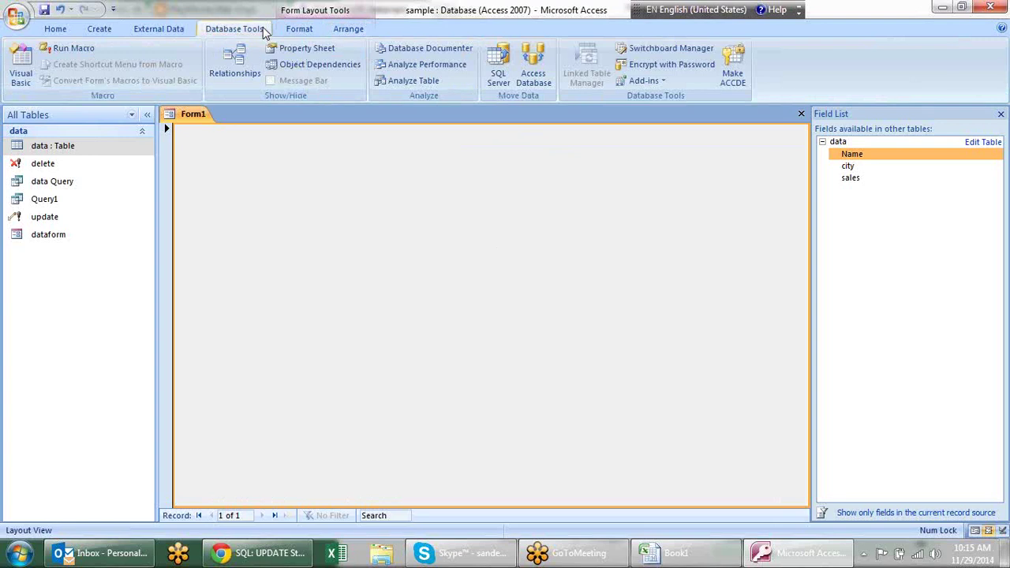
{"action": "right_click", "coordinate": [193, 116]}
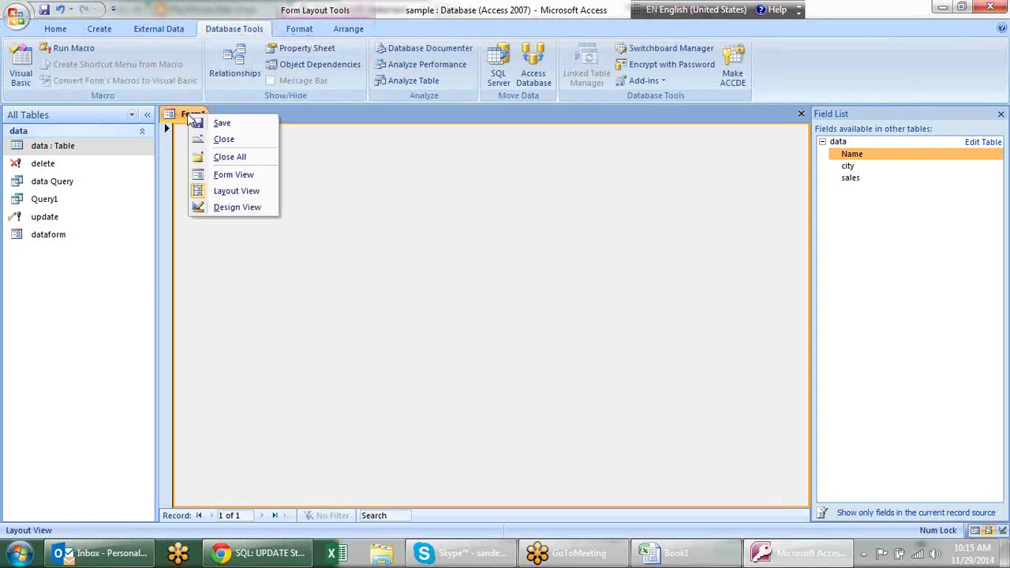
{"action": "left_click", "coordinate": [239, 207]}
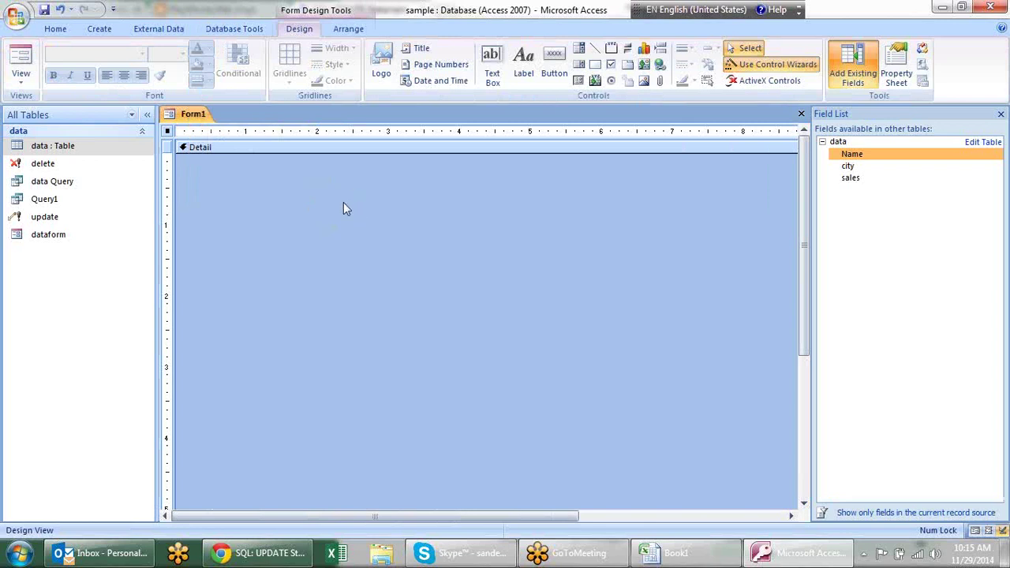
Step: Draw an unbound text box in the Detail section and move it near the top
{"action": "left_click", "coordinate": [322, 149]}
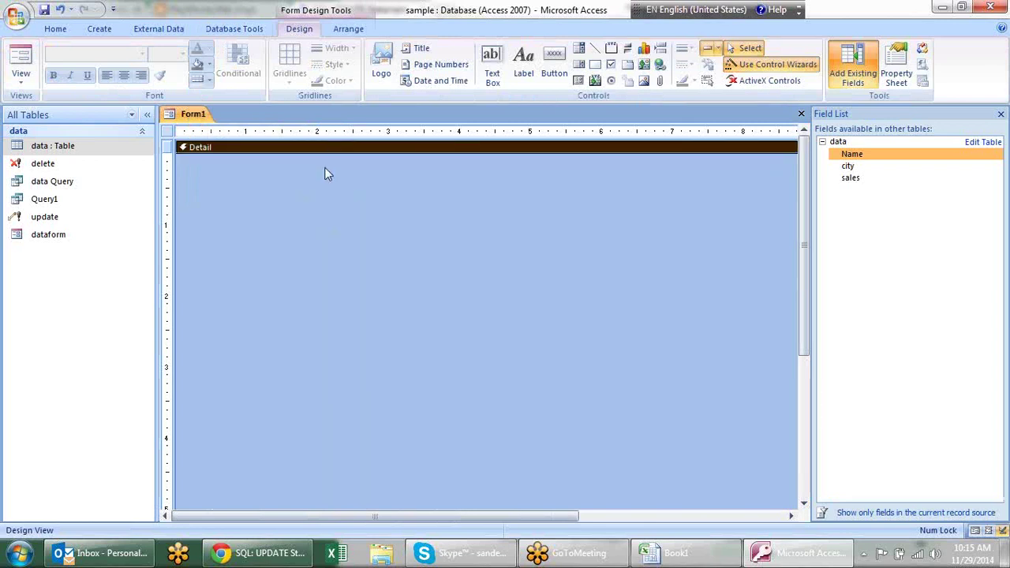
{"action": "left_click", "coordinate": [288, 223]}
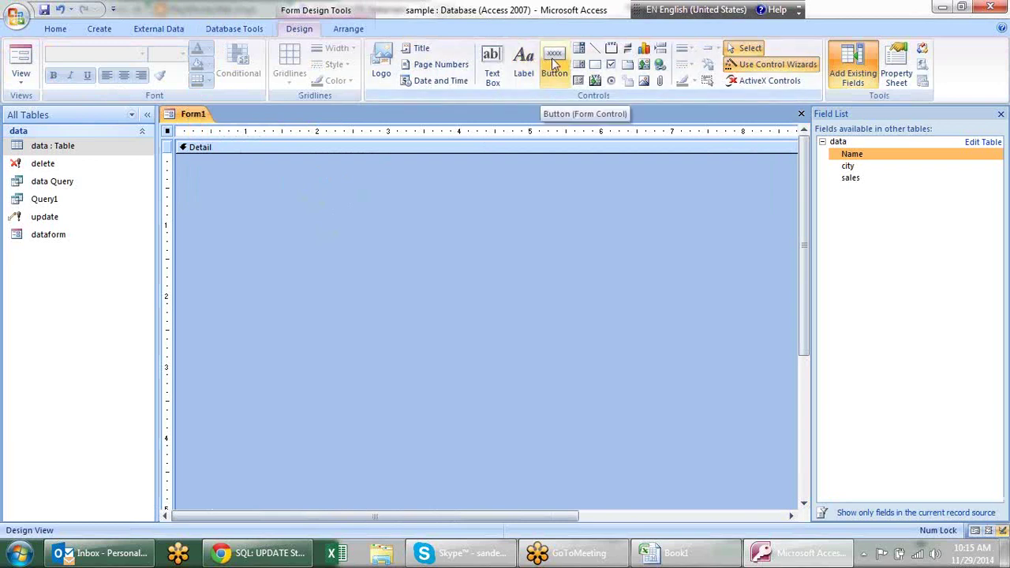
{"action": "left_click", "coordinate": [492, 65]}
{"action": "left_click_drag", "start_coordinate": [273, 197], "coordinate": [412, 217]}
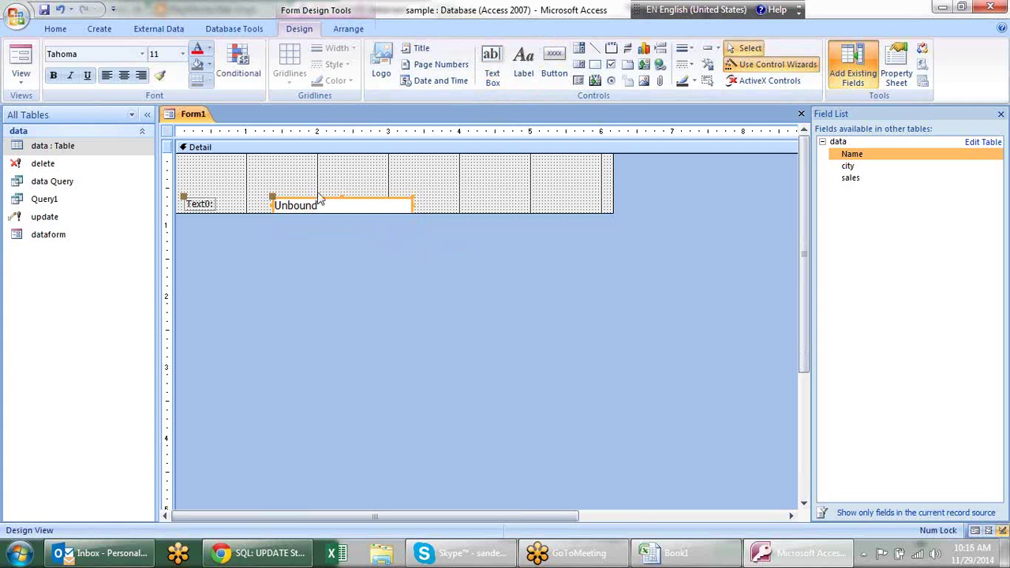
{"action": "left_click_drag", "start_coordinate": [320, 198], "coordinate": [333, 175]}
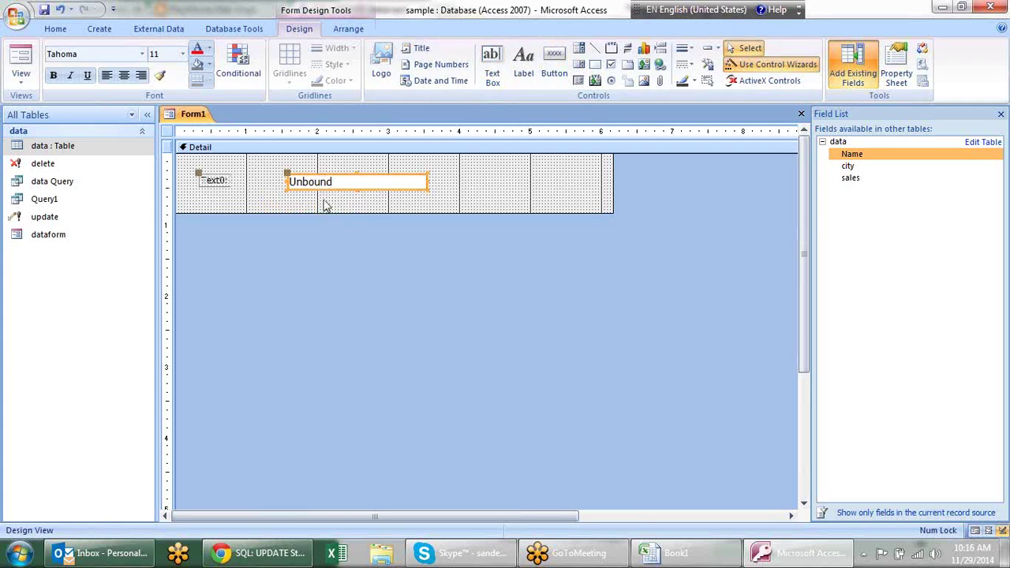
Step: Rename the text box's label from Text0: to Name:
{"action": "left_click", "coordinate": [227, 181]}
{"action": "left_click", "coordinate": [227, 180]}
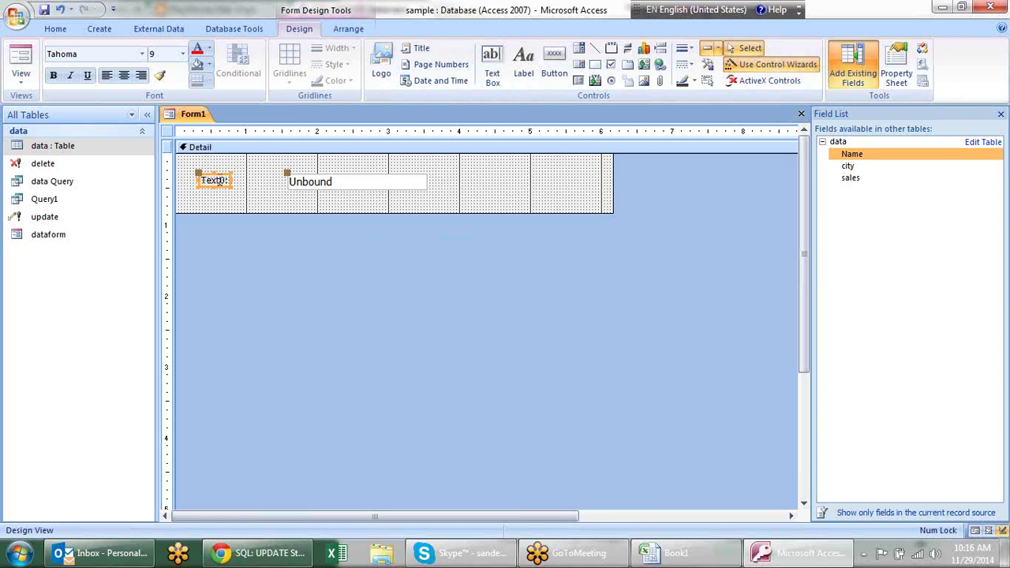
{"action": "left_click", "coordinate": [221, 180]}
{"action": "left_click_drag", "start_coordinate": [225, 179], "coordinate": [177, 174]}
{"action": "type", "text": "Name:"}
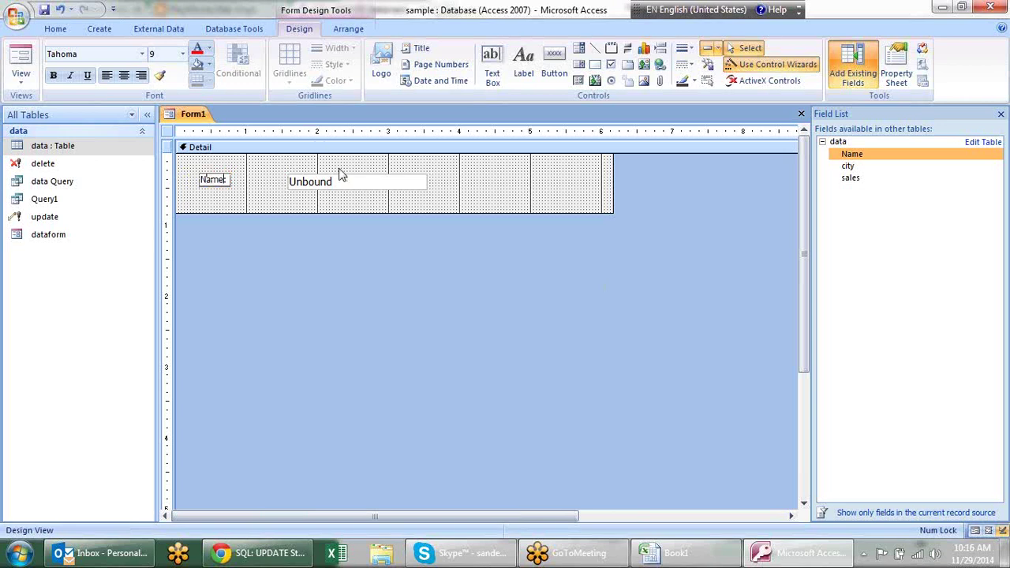
{"action": "left_click", "coordinate": [355, 182]}
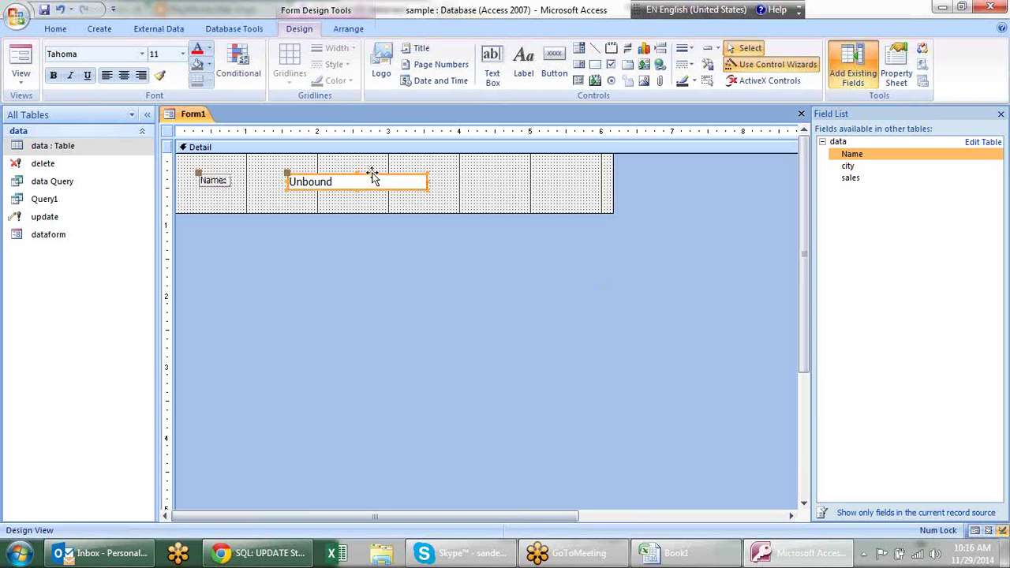
{"action": "right_click", "coordinate": [374, 179]}
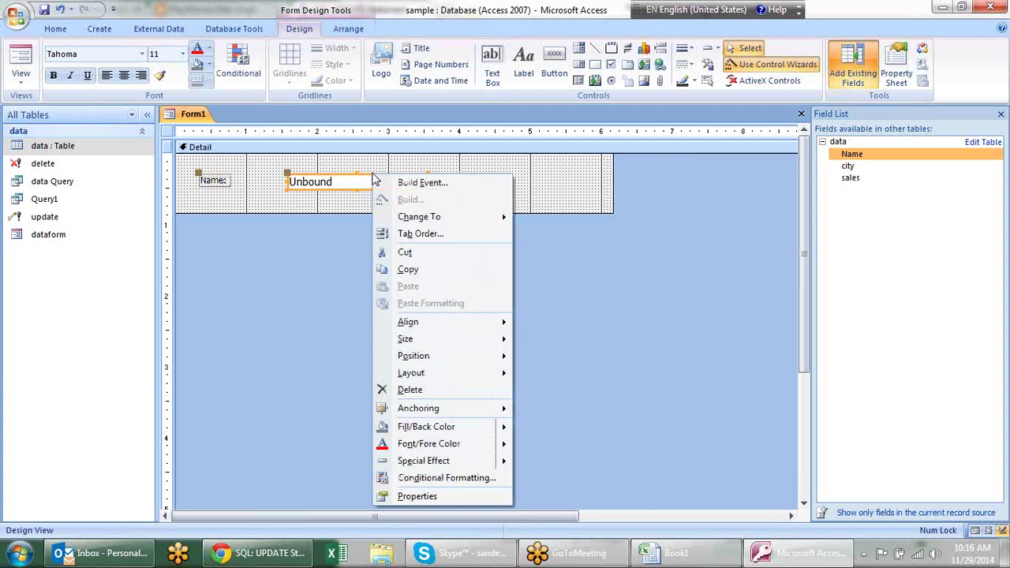
Step: Delete the unbound text box and drag the data table's Name field onto the Detail section
{"action": "left_click", "coordinate": [419, 187]}
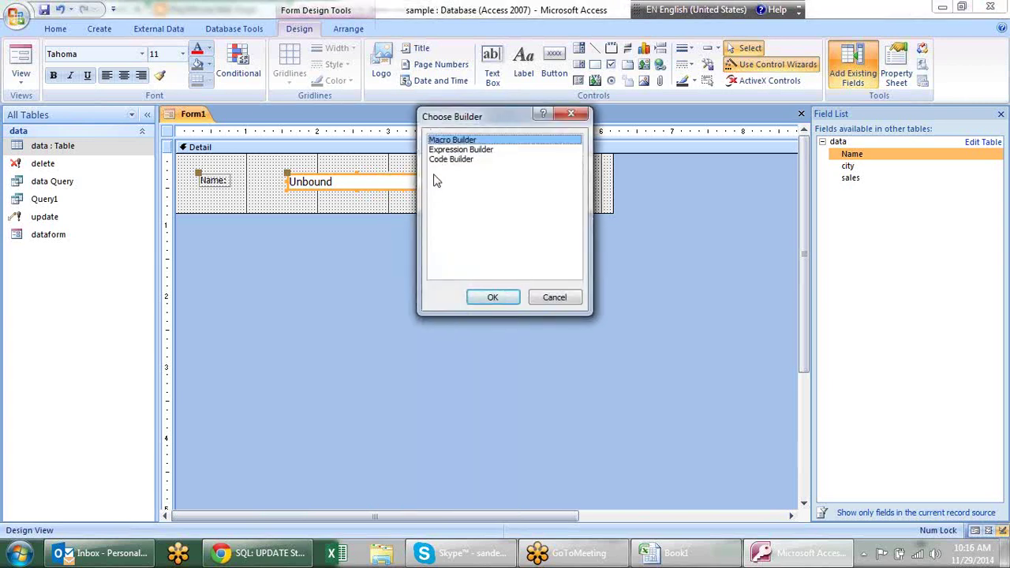
{"action": "key", "text": "Escape"}
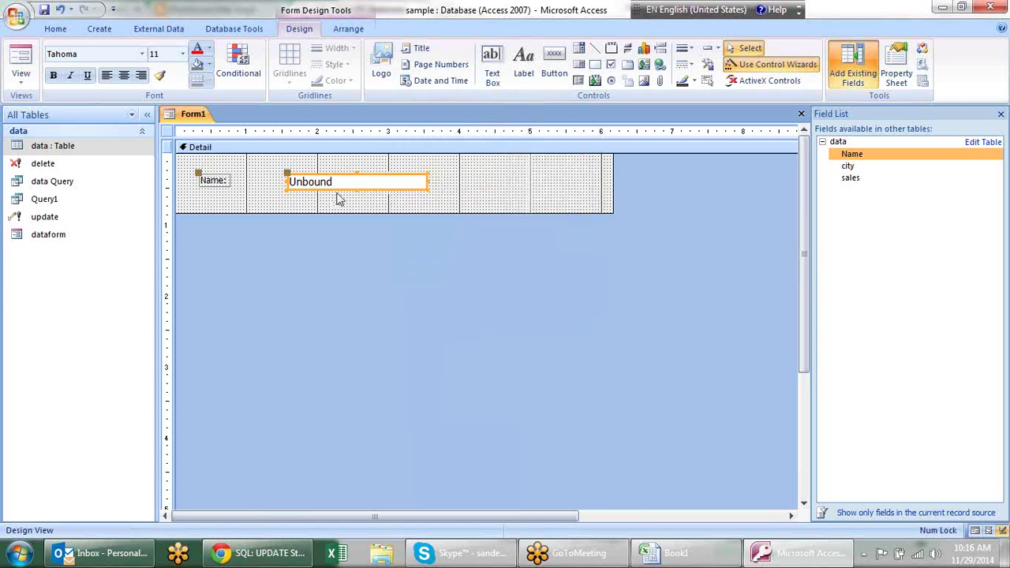
{"action": "key", "text": "Delete"}
{"action": "left_click", "coordinate": [876, 154]}
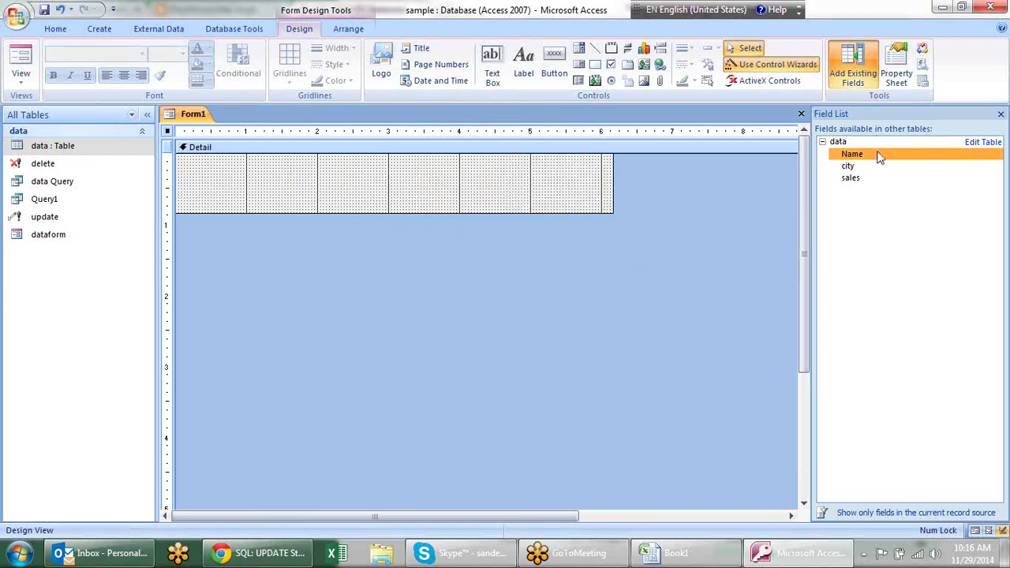
{"action": "left_click_drag", "start_coordinate": [861, 163], "coordinate": [296, 174]}
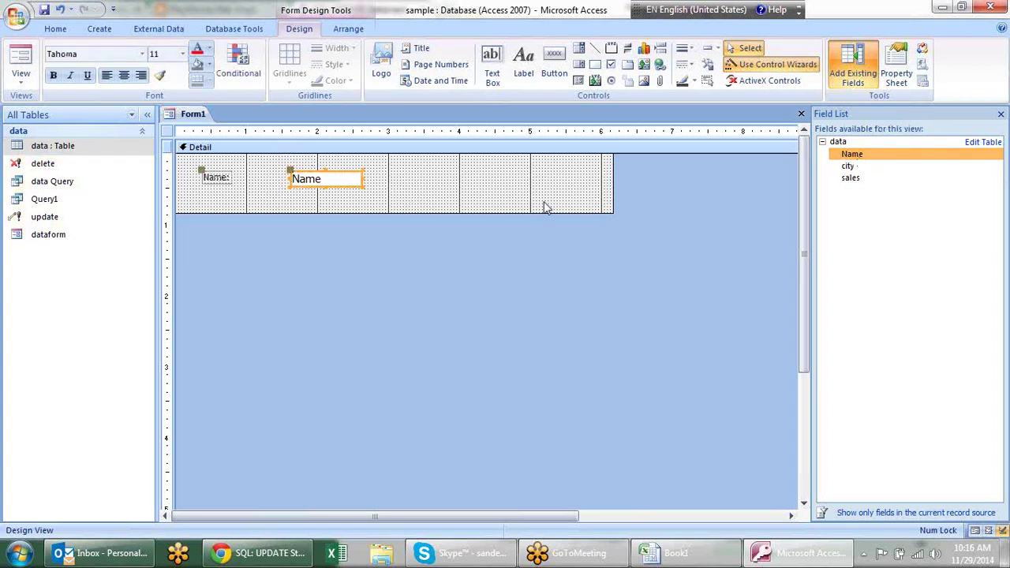
{"action": "left_click", "coordinate": [384, 209]}
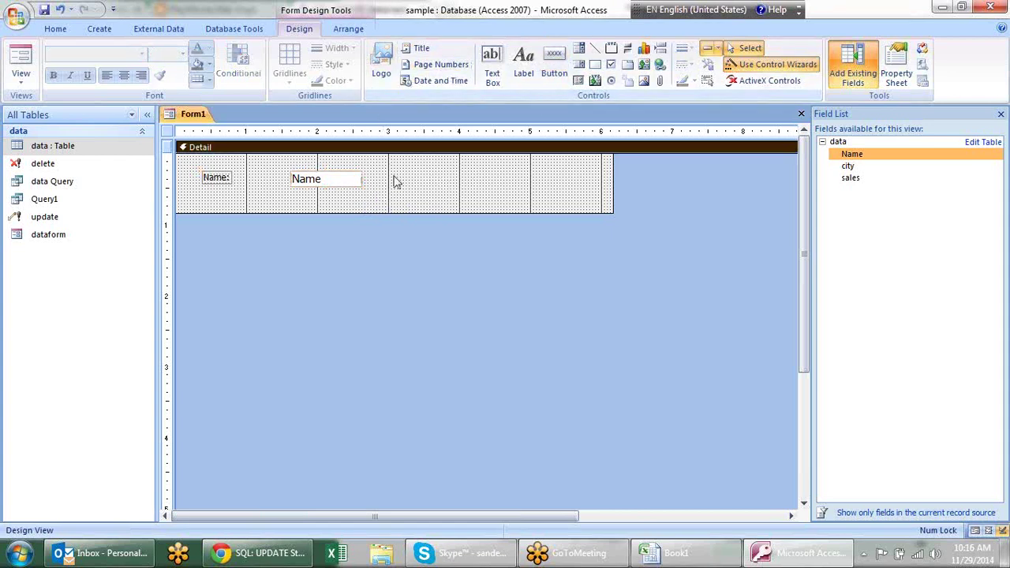
Step: Add a text command button beside Name using Record Operations > Delete Record in the wizard
{"action": "left_click", "coordinate": [554, 67]}
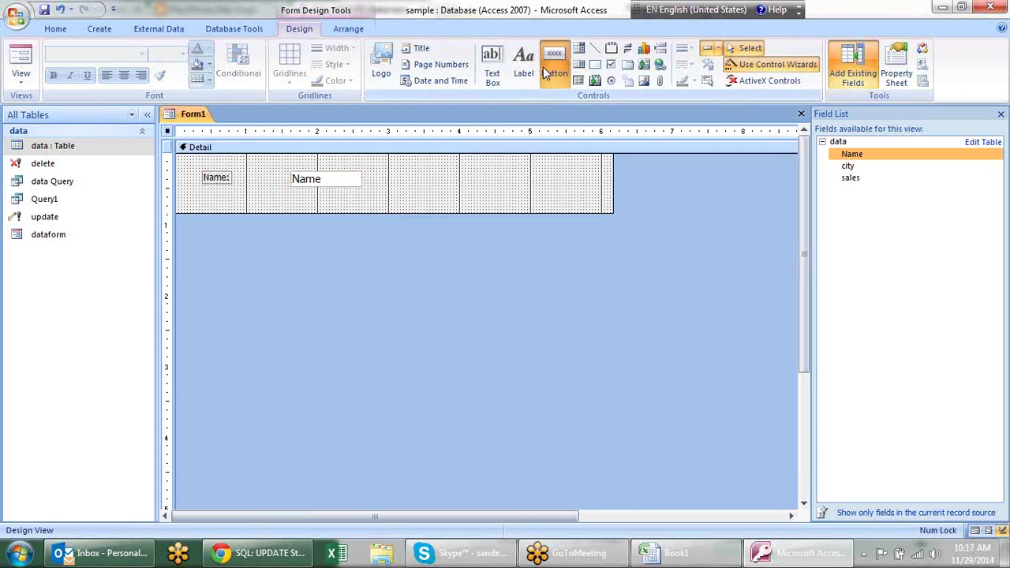
{"action": "left_click_drag", "start_coordinate": [406, 175], "coordinate": [494, 195]}
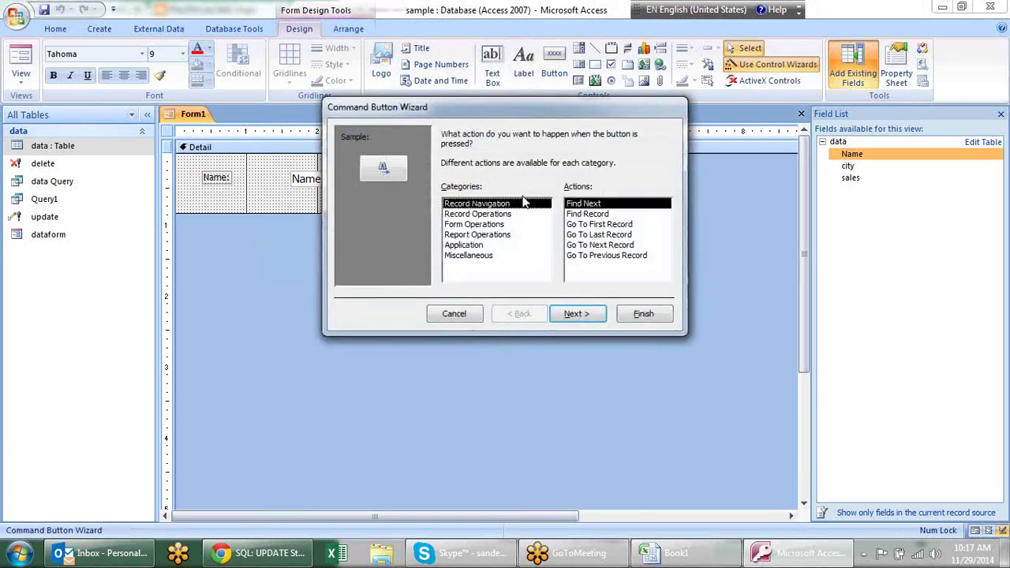
{"action": "left_click_drag", "start_coordinate": [445, 109], "coordinate": [476, 185]}
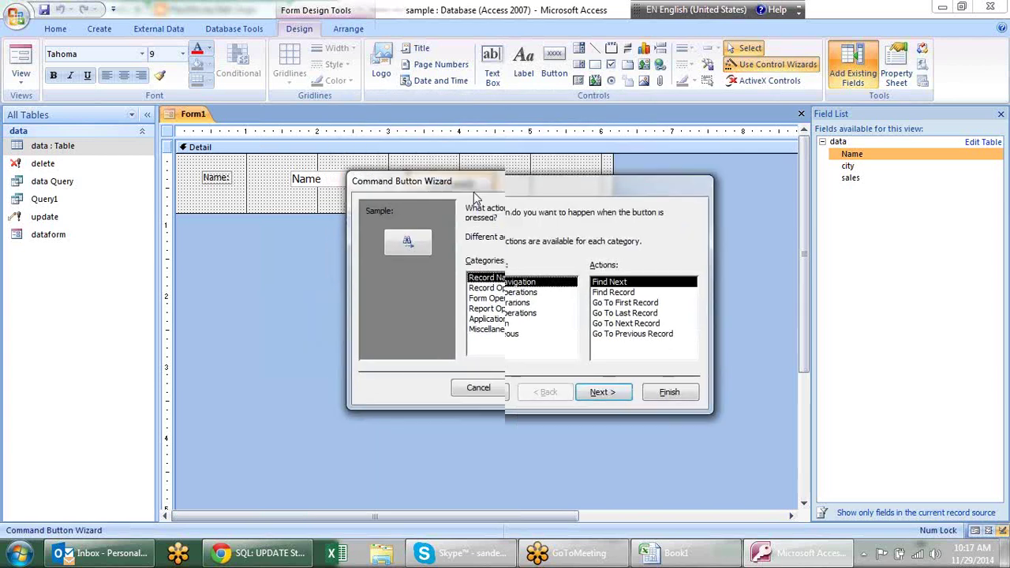
{"action": "left_click", "coordinate": [525, 288]}
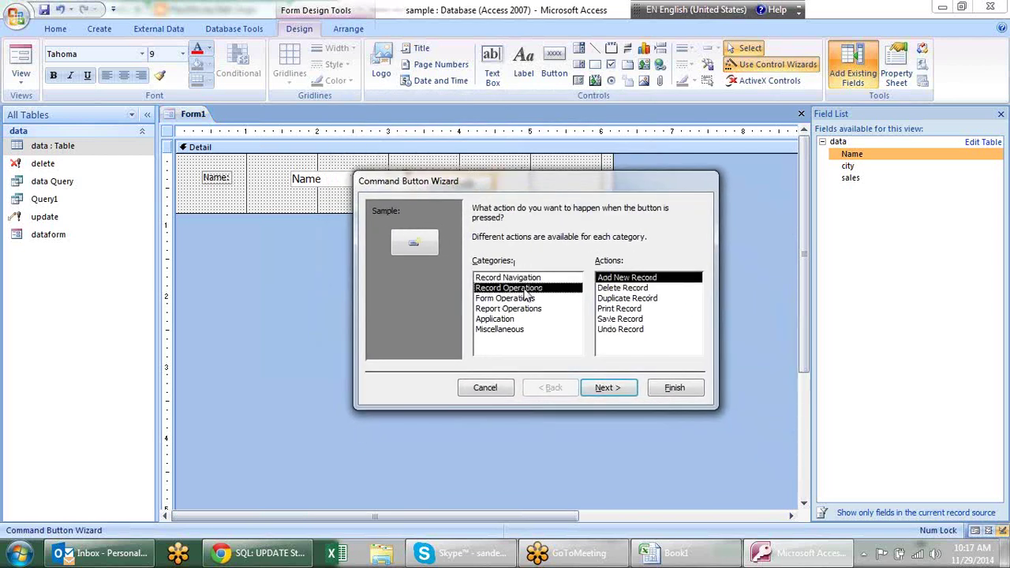
{"action": "left_click", "coordinate": [622, 289]}
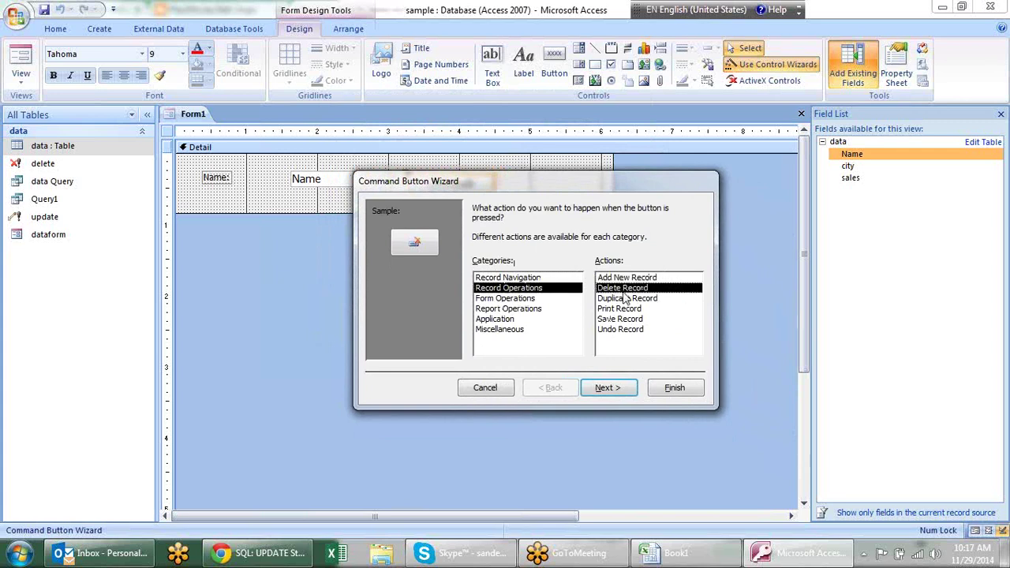
{"action": "left_click", "coordinate": [608, 388]}
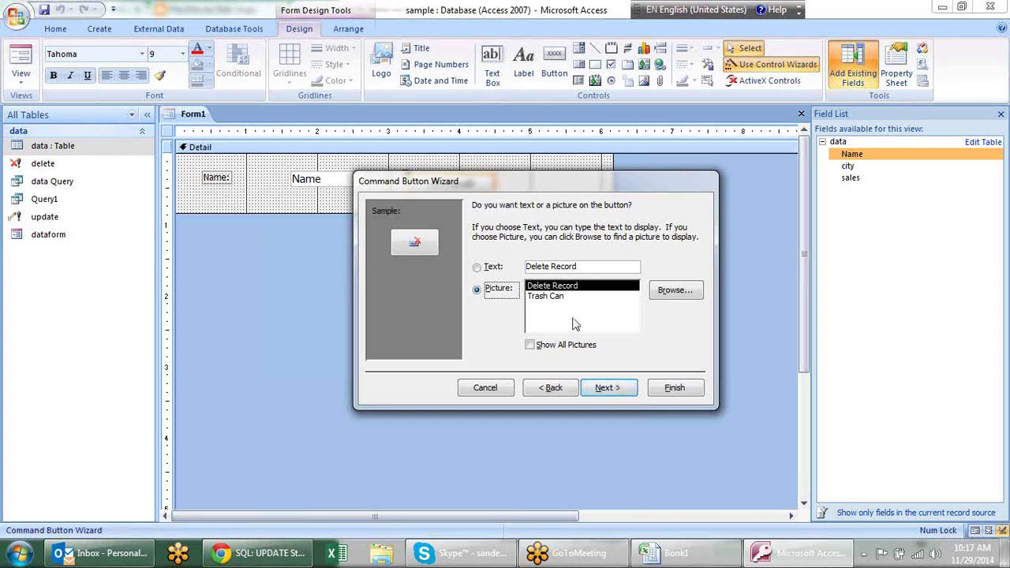
{"action": "left_click", "coordinate": [490, 267]}
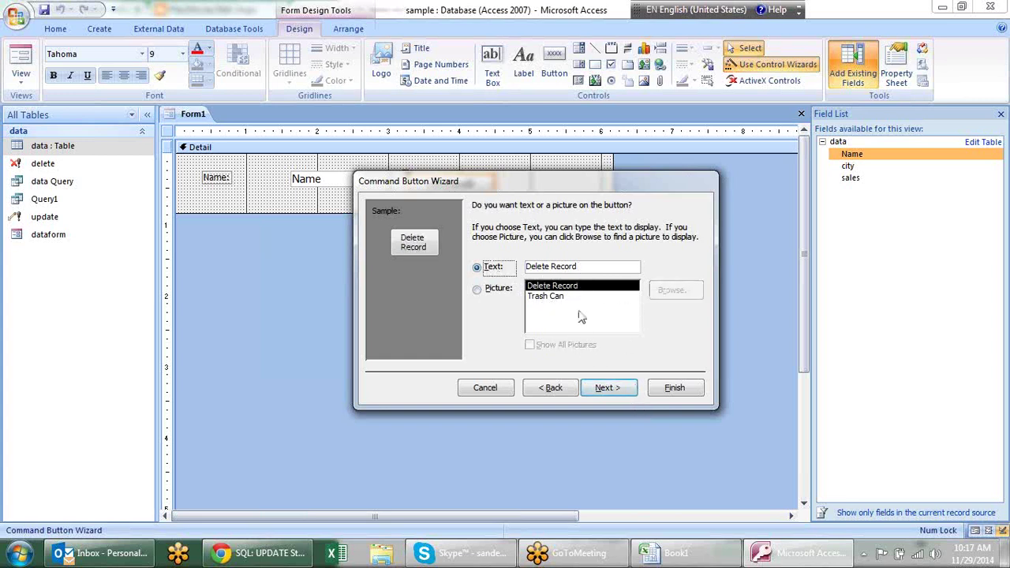
{"action": "left_click", "coordinate": [618, 386]}
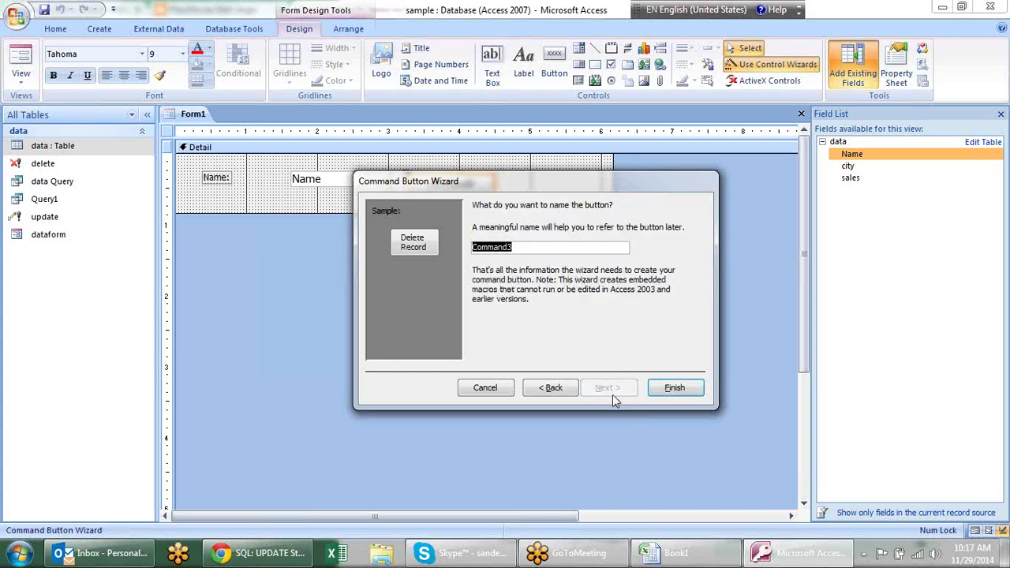
{"action": "left_click", "coordinate": [674, 392]}
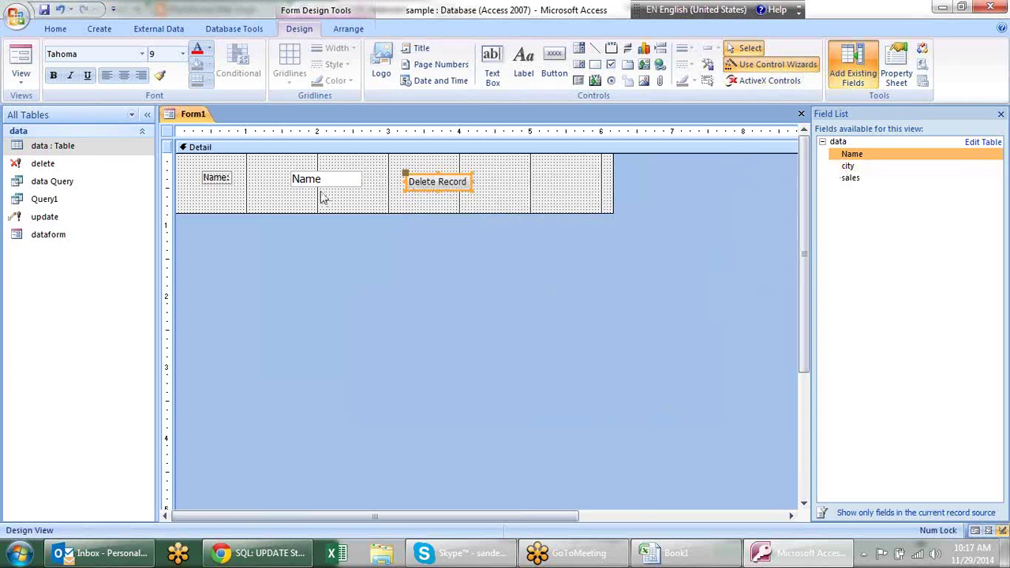
Step: Add the city and sales fields and align their text boxes and labels under Name
{"action": "left_click_drag", "start_coordinate": [849, 166], "coordinate": [278, 200]}
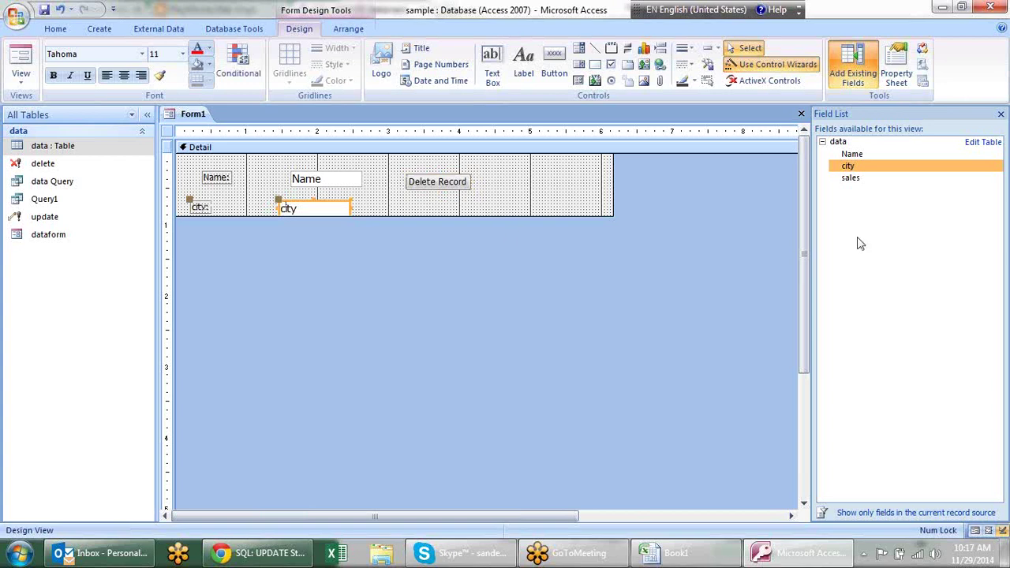
{"action": "left_click_drag", "start_coordinate": [850, 178], "coordinate": [368, 247]}
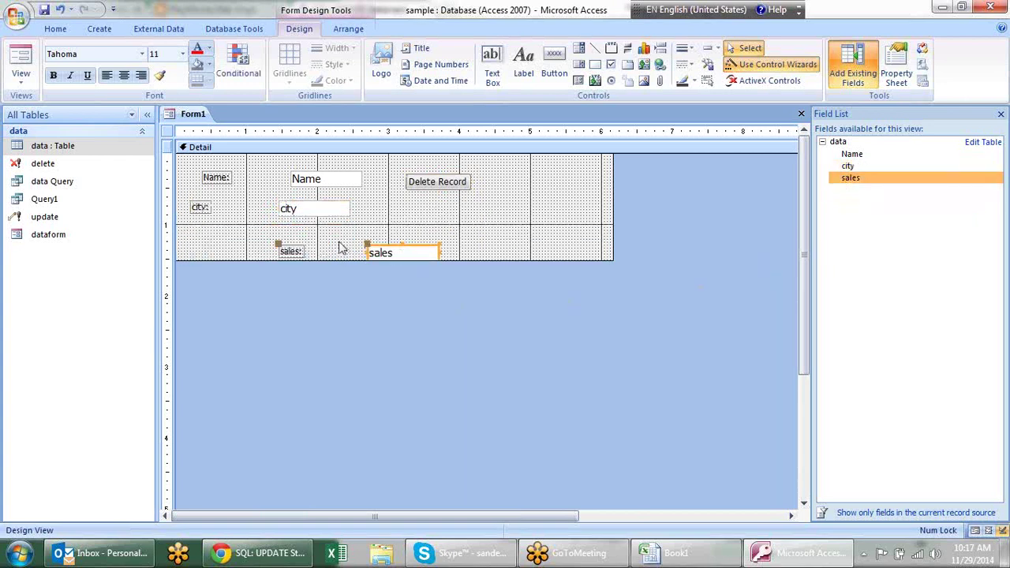
{"action": "left_click_drag", "start_coordinate": [219, 255], "coordinate": [195, 245]}
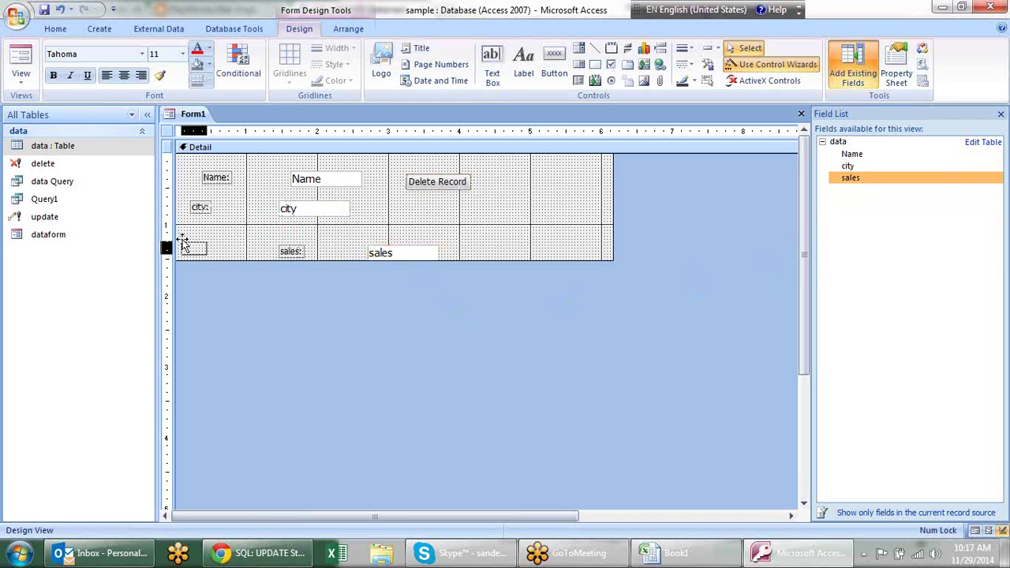
{"action": "left_click_drag", "start_coordinate": [368, 245], "coordinate": [249, 246]}
{"action": "left_click_drag", "start_coordinate": [283, 207], "coordinate": [253, 202]}
{"action": "left_click_drag", "start_coordinate": [292, 171], "coordinate": [252, 176]}
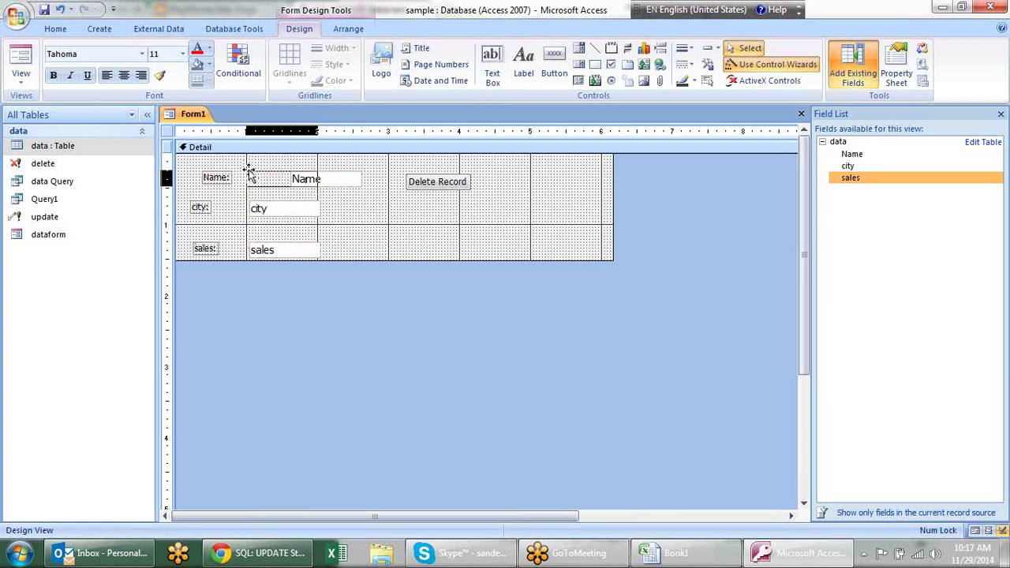
{"action": "left_click", "coordinate": [199, 203]}
{"action": "left_click_drag", "start_coordinate": [182, 205], "coordinate": [200, 206]}
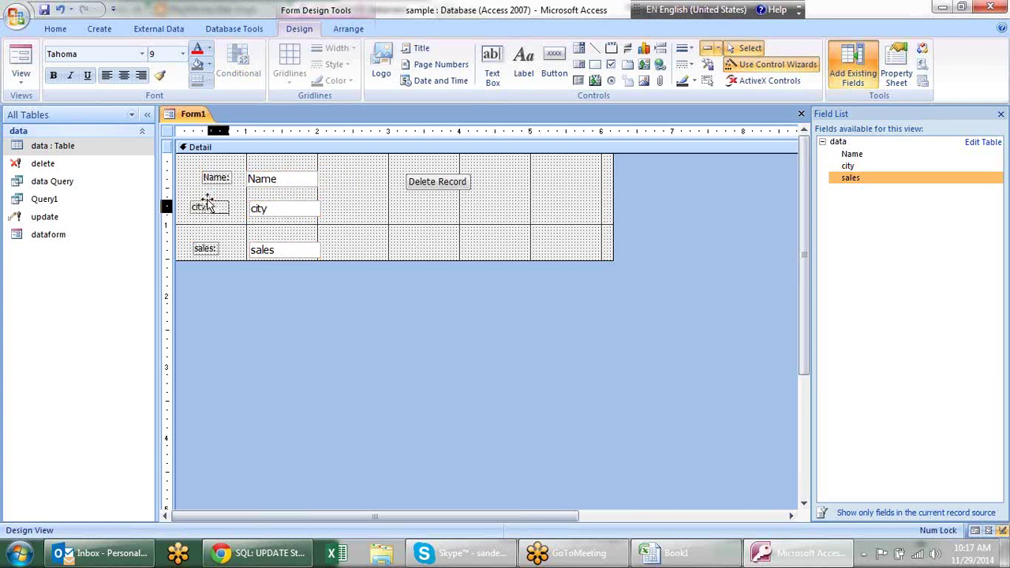
{"action": "left_click", "coordinate": [206, 244]}
{"action": "left_click_drag", "start_coordinate": [205, 245], "coordinate": [224, 242]}
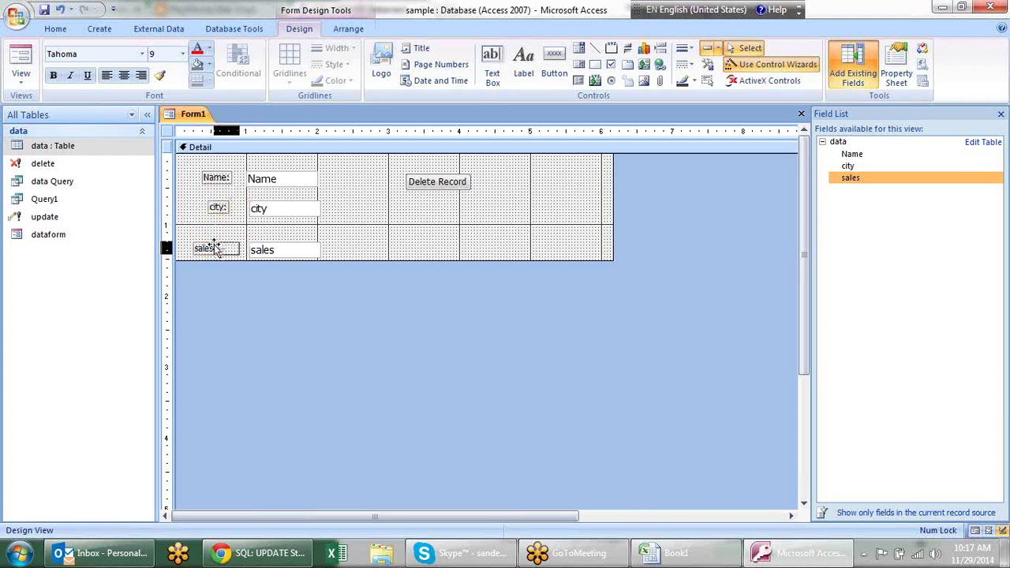
{"action": "left_click", "coordinate": [534, 227]}
Step: Save the form as Form1 and switch it to Form View
{"action": "right_click", "coordinate": [193, 116]}
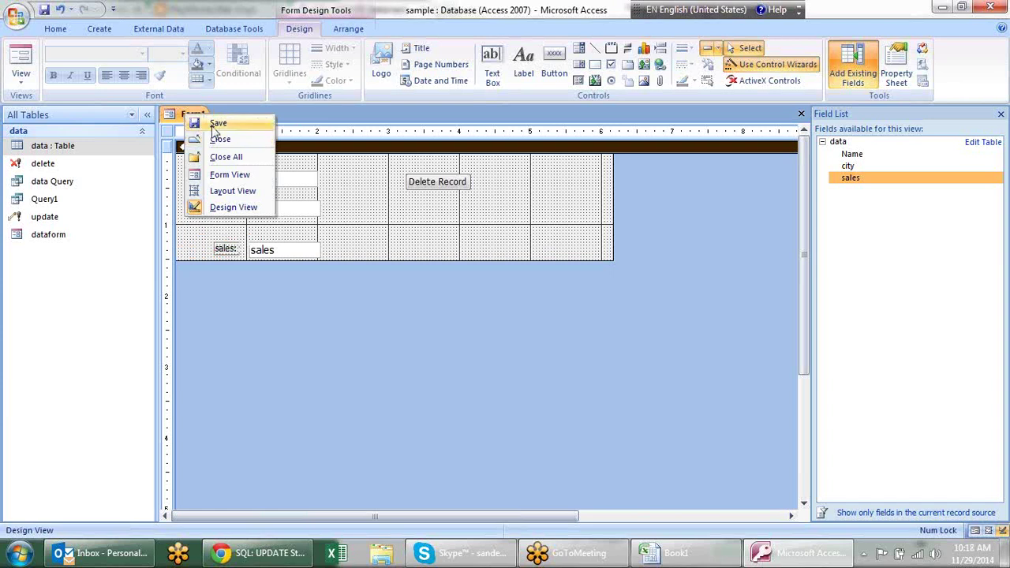
{"action": "left_click", "coordinate": [215, 124]}
{"action": "left_click", "coordinate": [509, 221]}
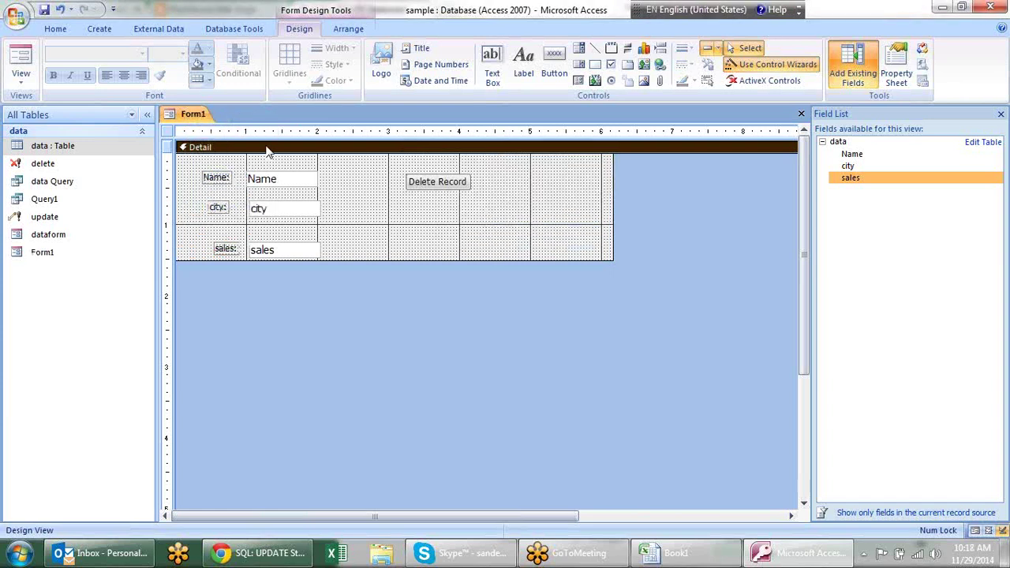
{"action": "right_click", "coordinate": [198, 115]}
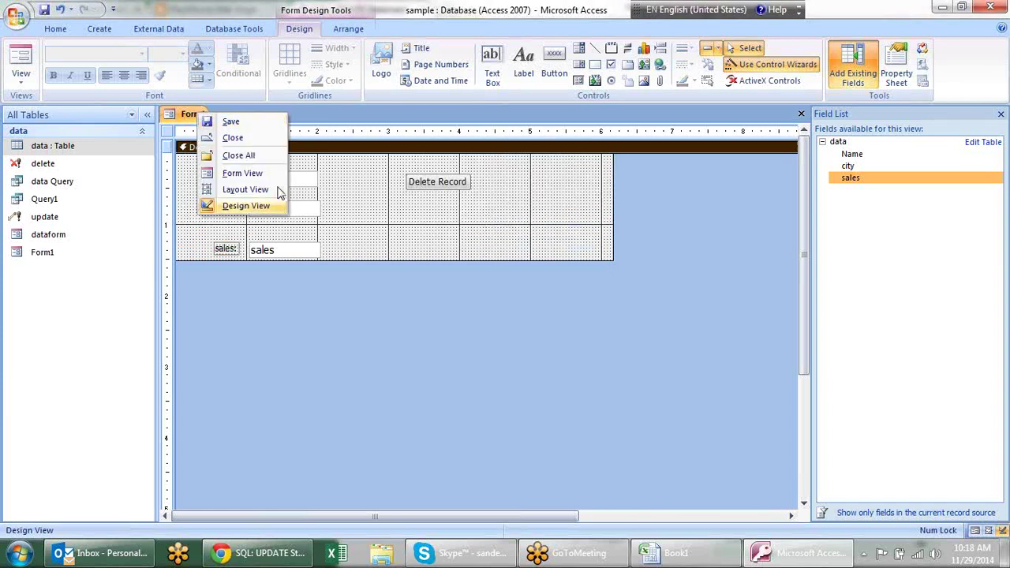
{"action": "left_click", "coordinate": [268, 174]}
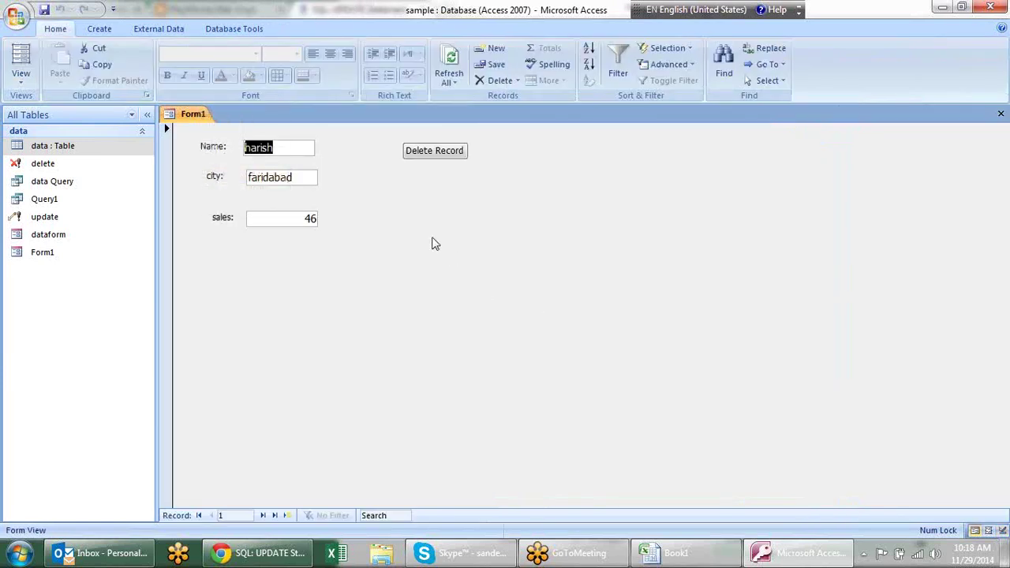
Step: Browse to the last record, then step back through the records to record 370
{"action": "left_click", "coordinate": [273, 517]}
{"action": "left_click", "coordinate": [272, 519]}
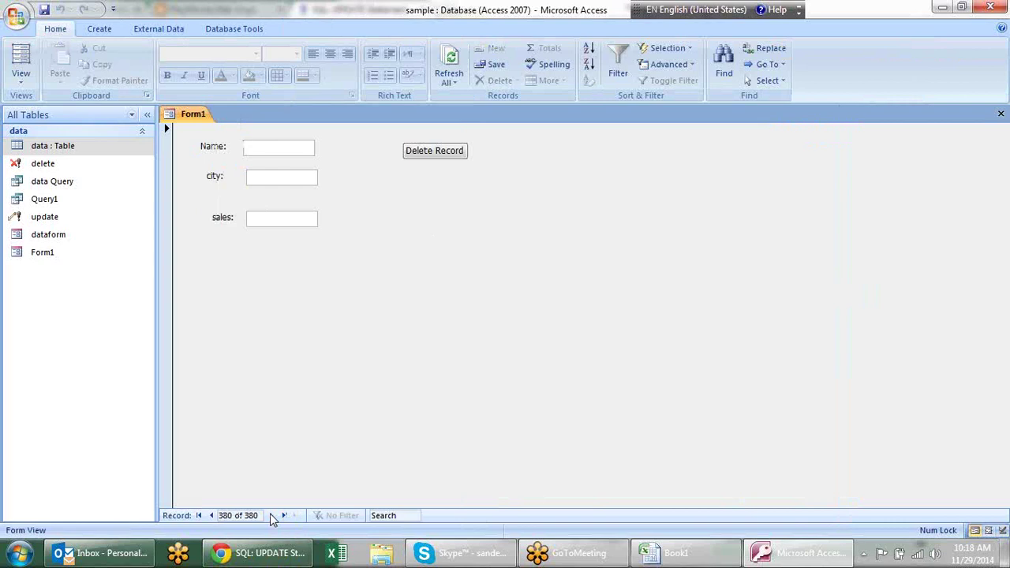
{"action": "left_click", "coordinate": [211, 517]}
{"action": "left_click", "coordinate": [211, 517]}
{"action": "left_click", "coordinate": [211, 517]}
{"action": "left_click", "coordinate": [210, 516]}
{"action": "left_click", "coordinate": [210, 517]}
{"action": "left_click", "coordinate": [210, 517]}
{"action": "left_click", "coordinate": [210, 517]}
{"action": "left_click", "coordinate": [211, 516]}
{"action": "left_click", "coordinate": [211, 517]}
{"action": "left_click", "coordinate": [211, 517]}
{"action": "left_click", "coordinate": [211, 517]}
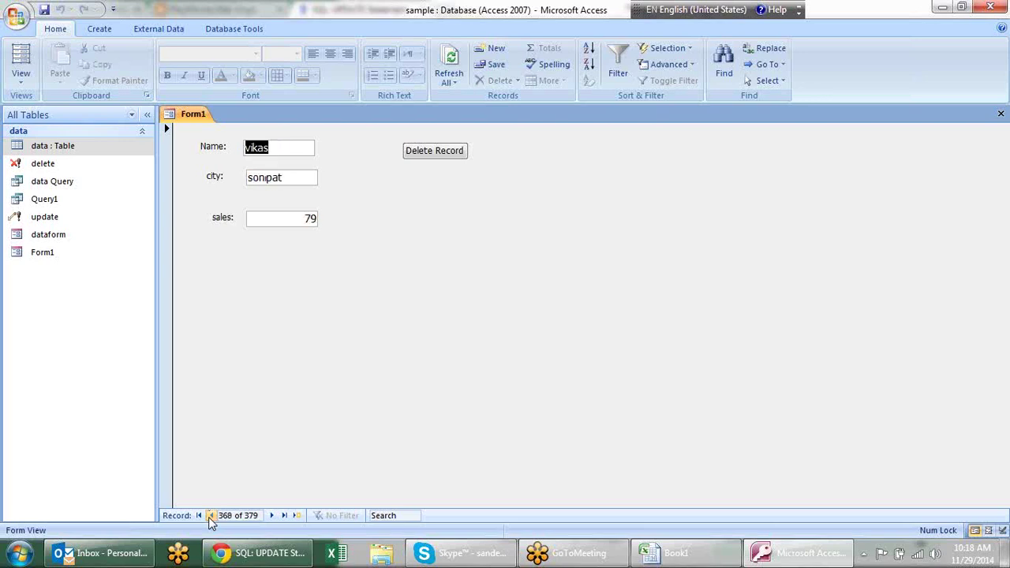
{"action": "left_click", "coordinate": [285, 516]}
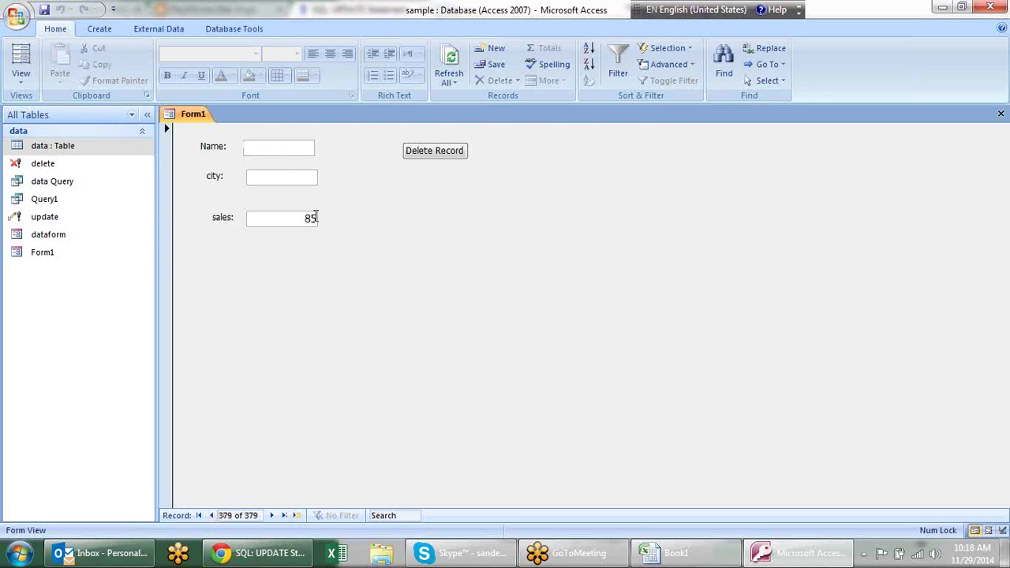
{"action": "left_click", "coordinate": [212, 516]}
{"action": "left_click", "coordinate": [212, 517]}
{"action": "left_click", "coordinate": [212, 516]}
{"action": "left_click", "coordinate": [212, 516]}
{"action": "left_click", "coordinate": [212, 516]}
{"action": "left_click", "coordinate": [211, 516]}
{"action": "left_click", "coordinate": [212, 516]}
{"action": "left_click", "coordinate": [211, 516]}
{"action": "left_click", "coordinate": [212, 516]}
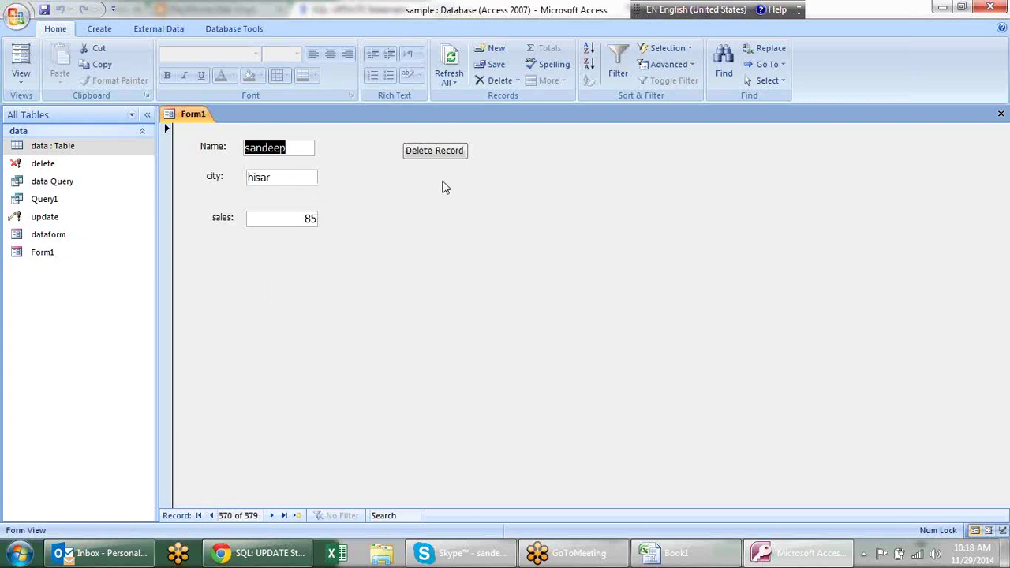
Step: Delete two records with the Delete Record button, confirming each, leaving 377 records
{"action": "left_click", "coordinate": [411, 156]}
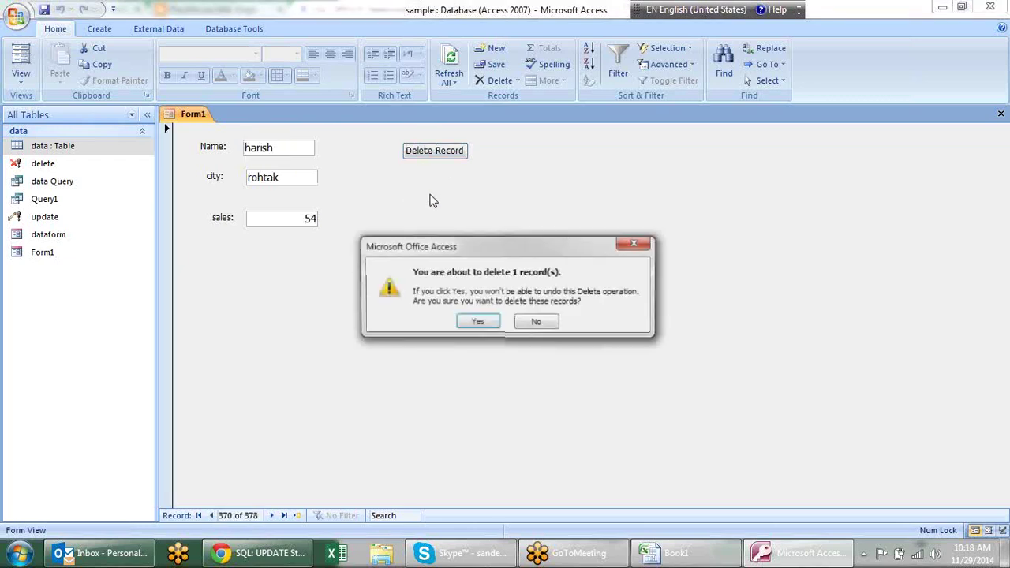
{"action": "left_click", "coordinate": [477, 322]}
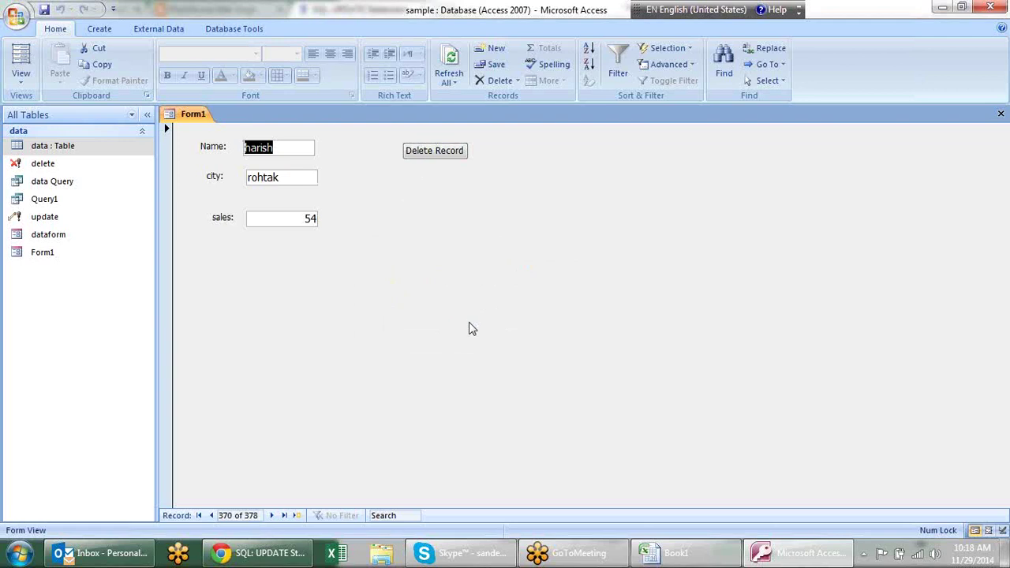
{"action": "left_click", "coordinate": [429, 157]}
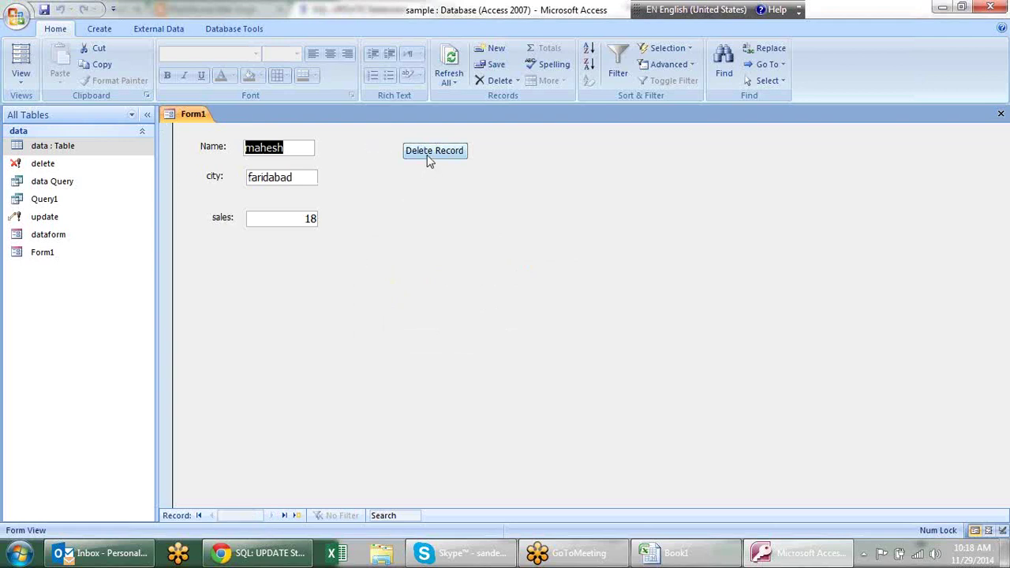
{"action": "left_click", "coordinate": [479, 324]}
Step: Return Form1 to Design View and draw a second command button in the form's middle
{"action": "right_click", "coordinate": [183, 118]}
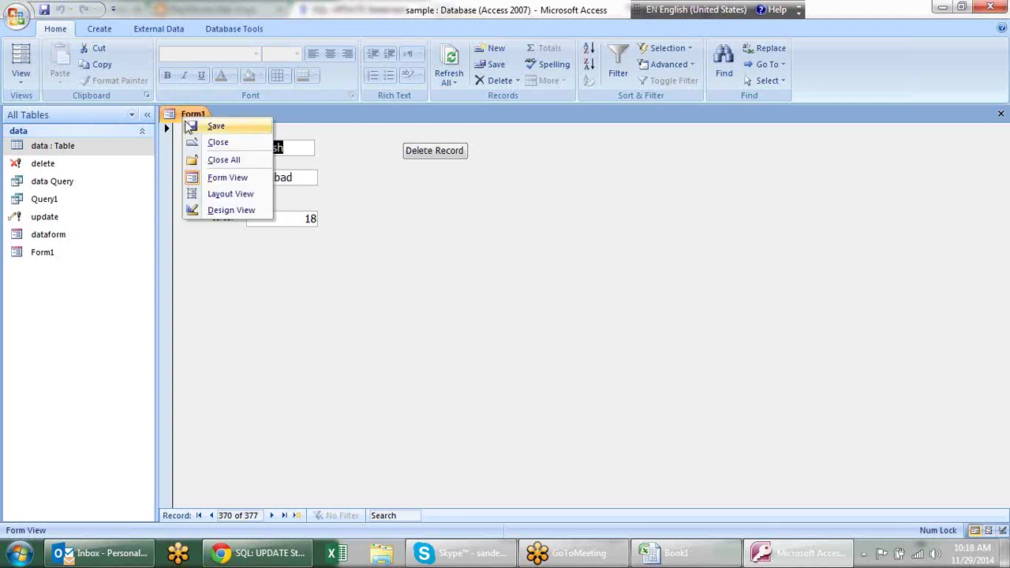
{"action": "left_click", "coordinate": [241, 210]}
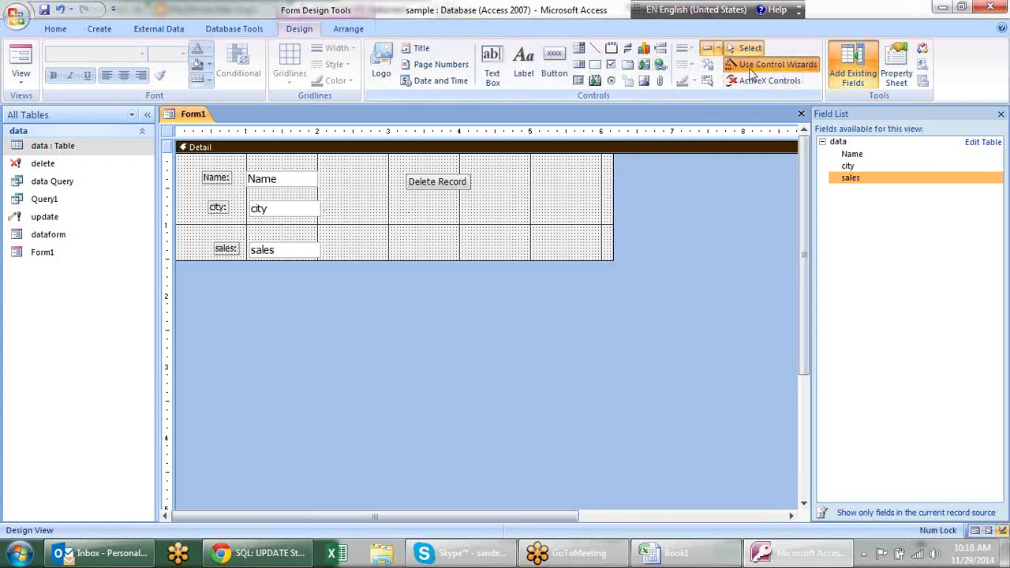
{"action": "left_click", "coordinate": [554, 79]}
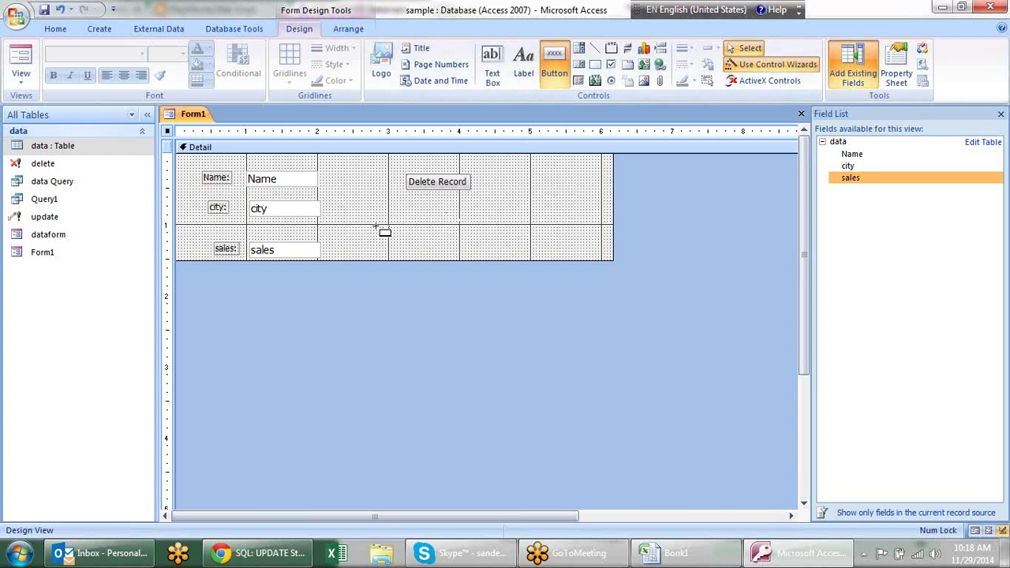
{"action": "left_click_drag", "start_coordinate": [403, 215], "coordinate": [469, 235]}
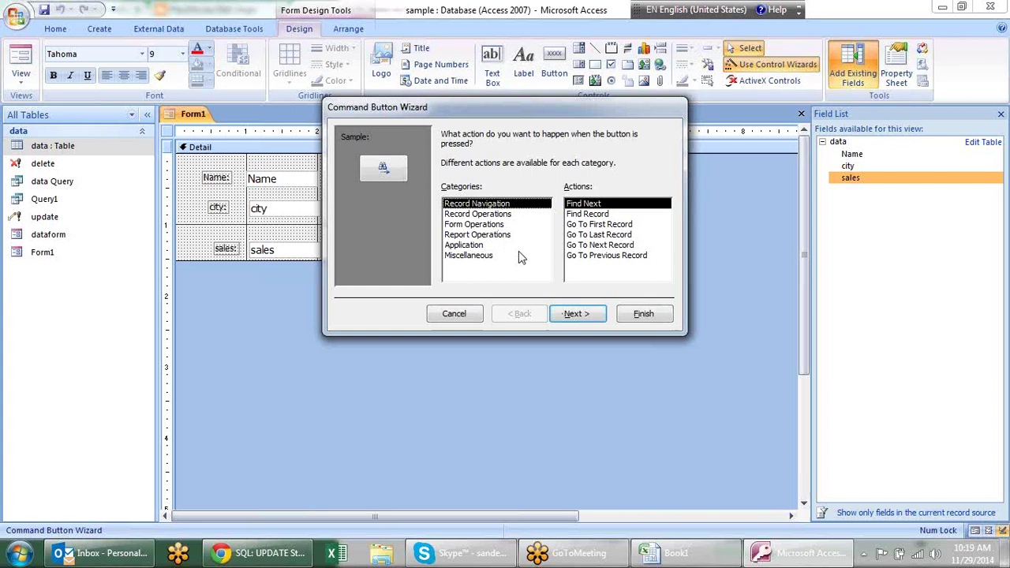
Step: Create a 'Go To New' picture button on Form1 with the Record Operations > Add New Record action
{"action": "left_click", "coordinate": [520, 215]}
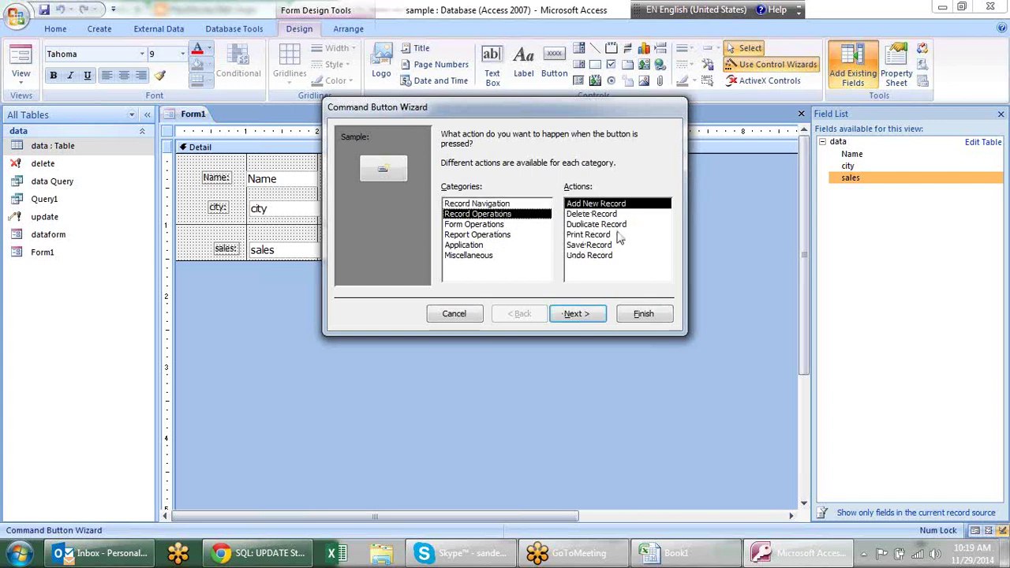
{"action": "left_click", "coordinate": [533, 226]}
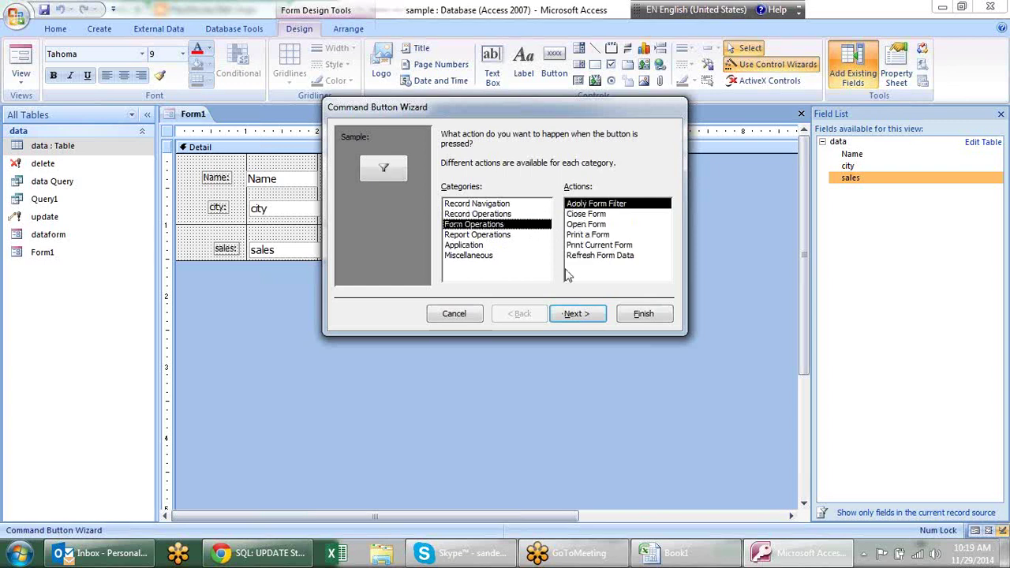
{"action": "left_click", "coordinate": [541, 234]}
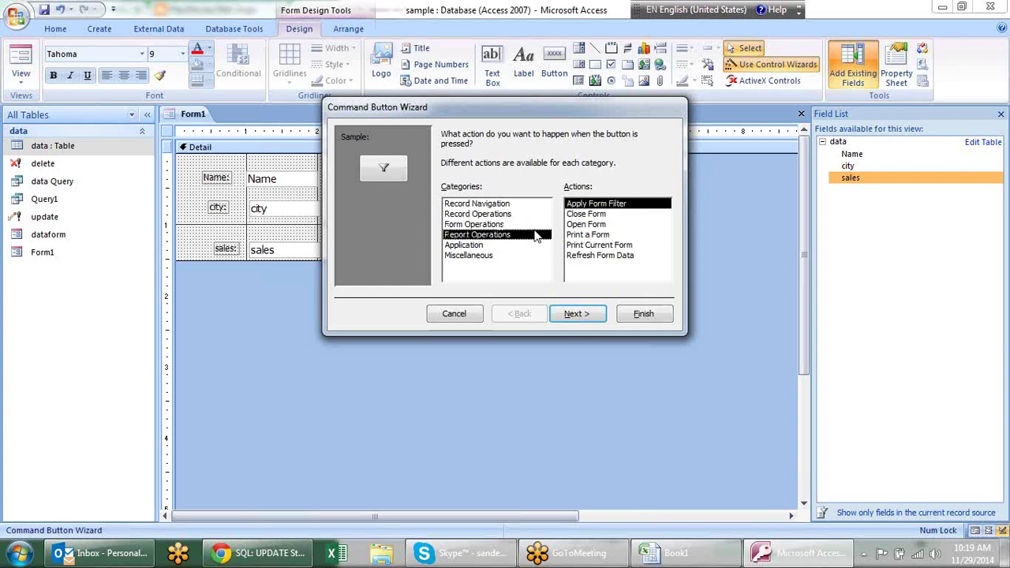
{"action": "left_click", "coordinate": [521, 247]}
{"action": "left_click", "coordinate": [523, 257]}
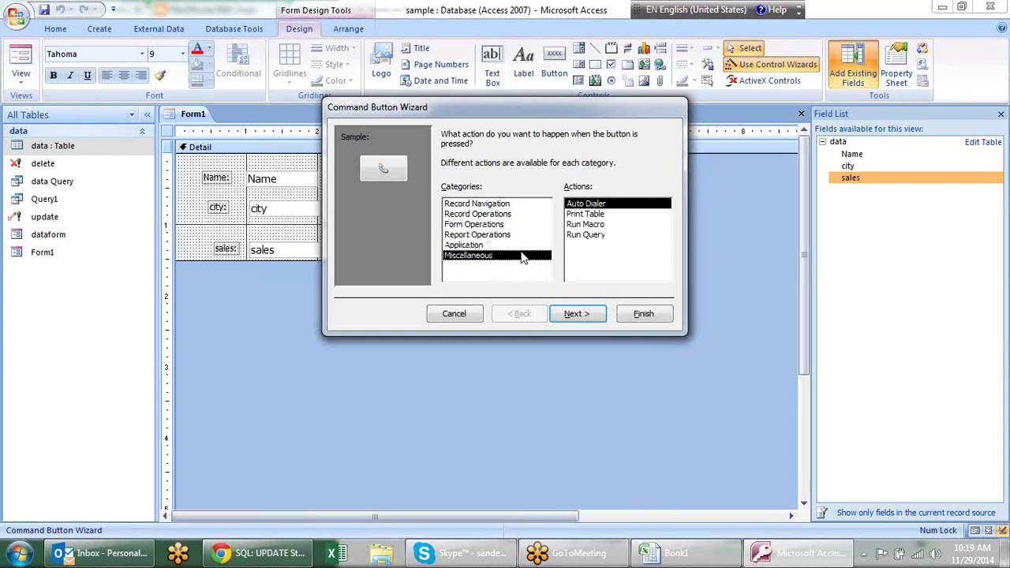
{"action": "left_click", "coordinate": [523, 204]}
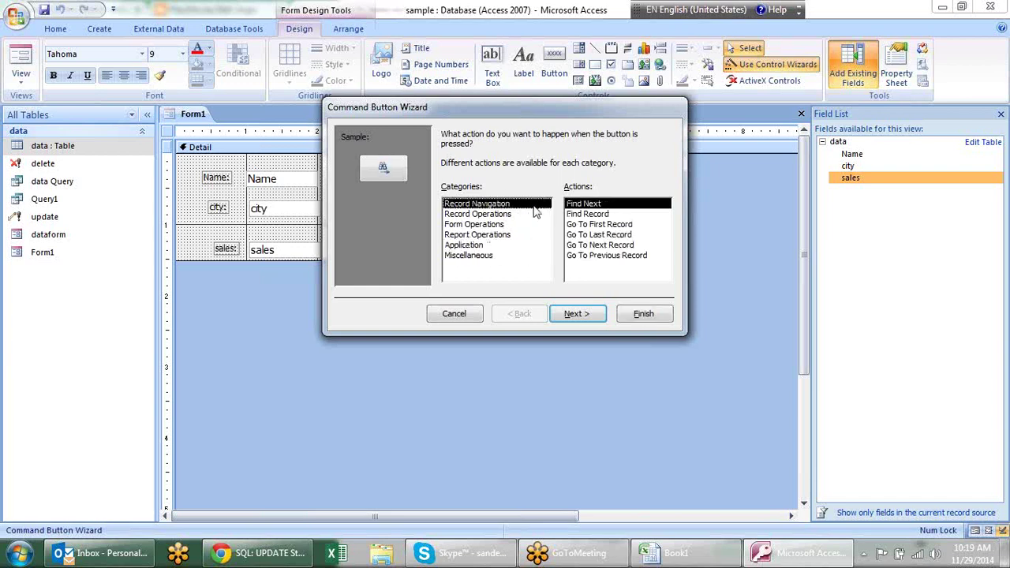
{"action": "left_click", "coordinate": [534, 215]}
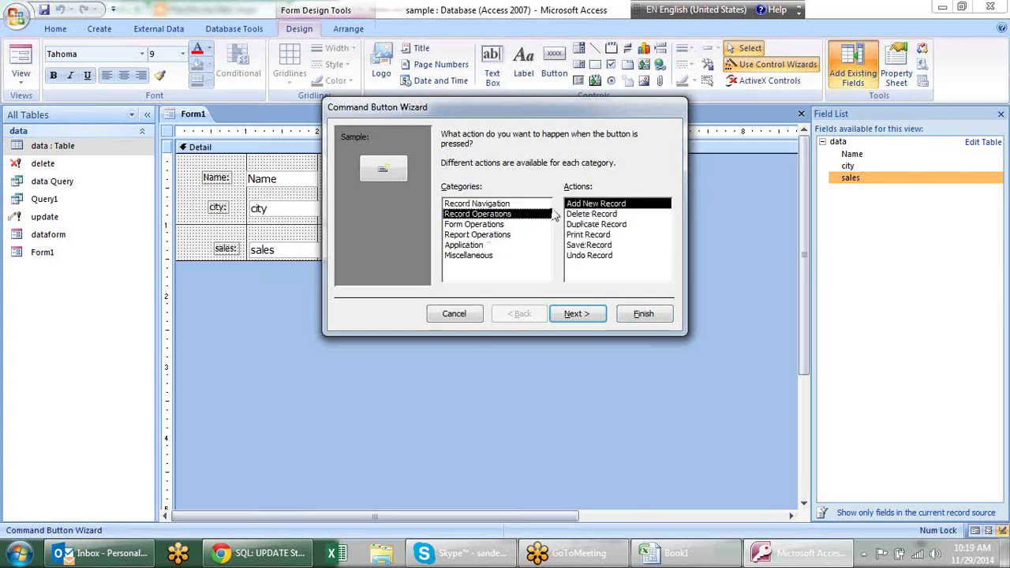
{"action": "left_click", "coordinate": [584, 315]}
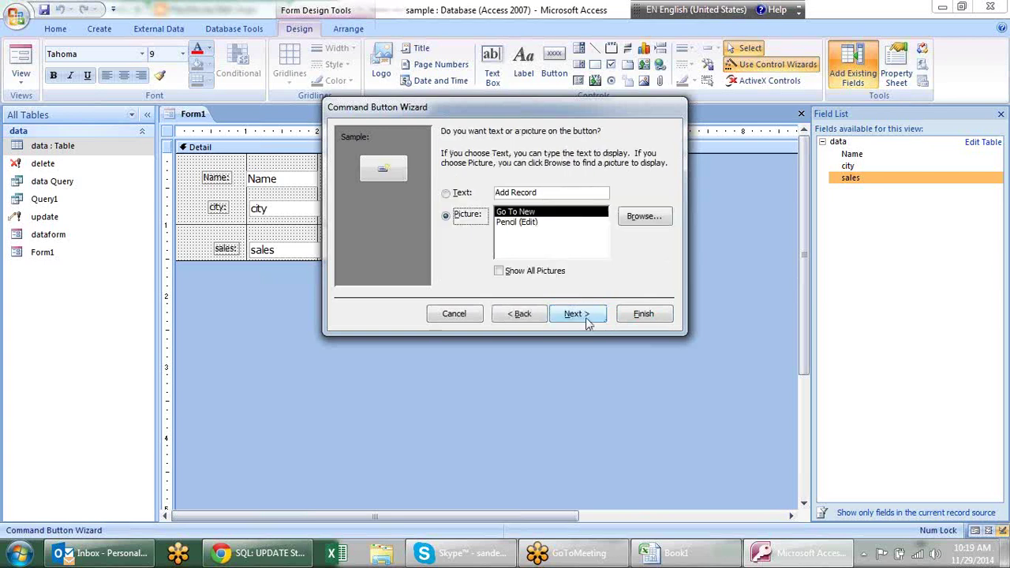
{"action": "left_click", "coordinate": [576, 314]}
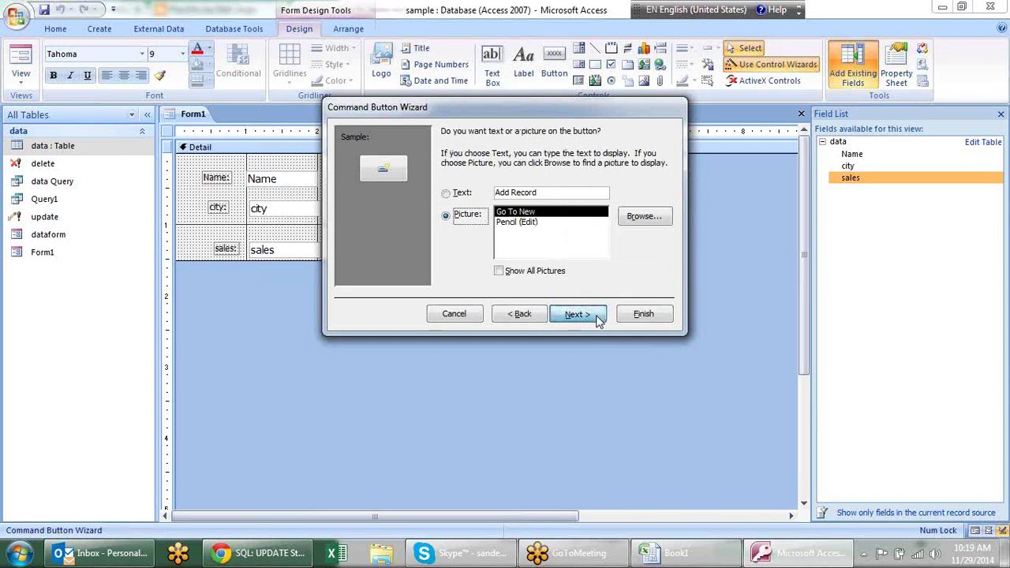
{"action": "left_click", "coordinate": [643, 314]}
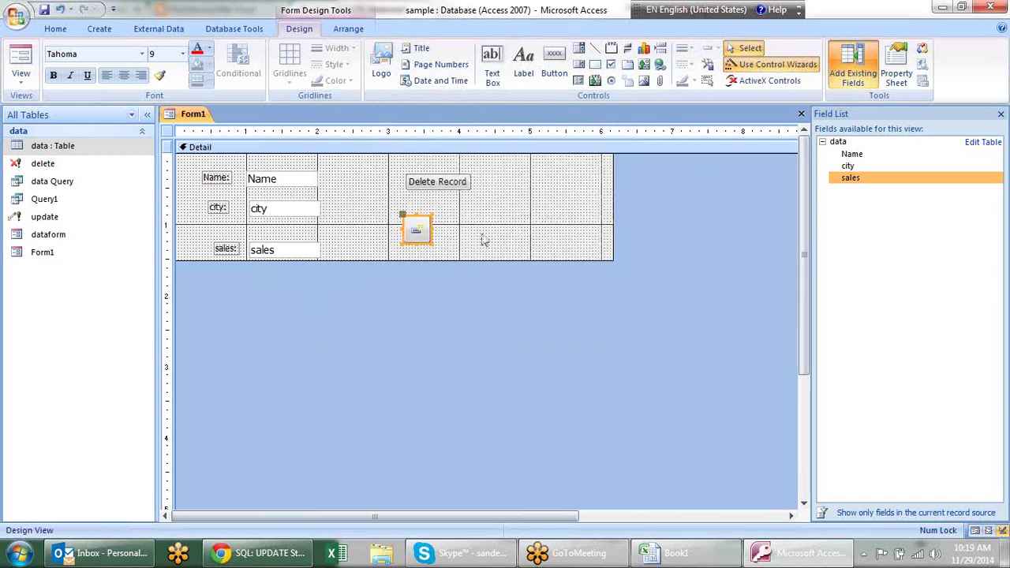
Step: Widen the new add-record button to the right and bring up its shortcut menu
{"action": "left_click_drag", "start_coordinate": [432, 229], "coordinate": [495, 251]}
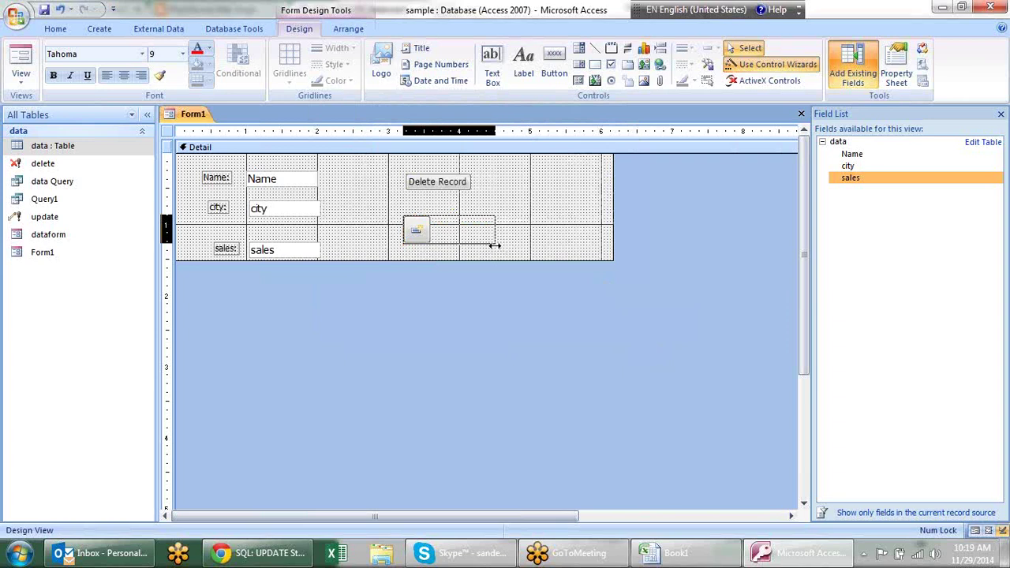
{"action": "right_click", "coordinate": [466, 227]}
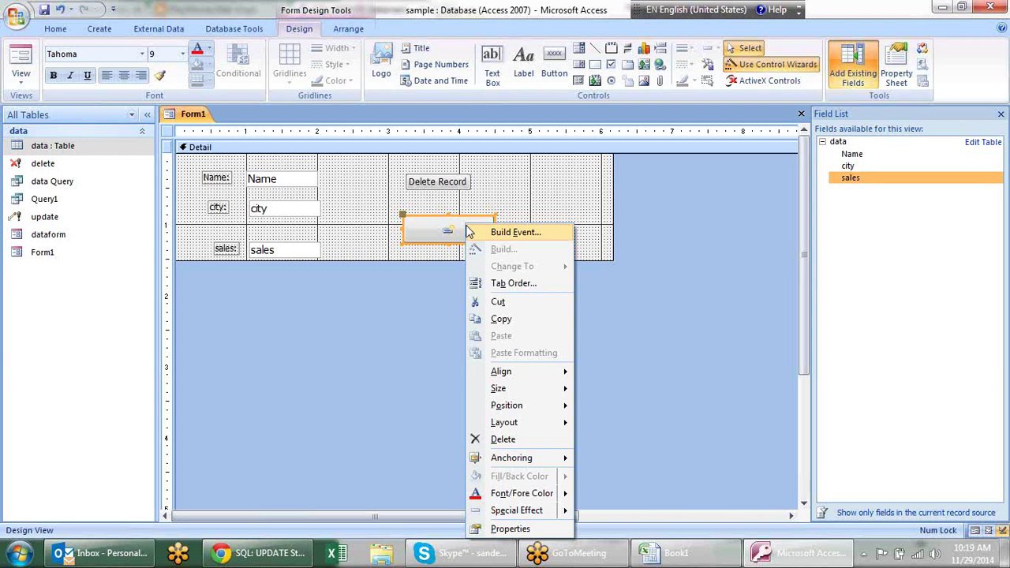
Step: Change the button's Caption from 'Command6' to 'Insert' in its Property Sheet
{"action": "left_click", "coordinate": [543, 529]}
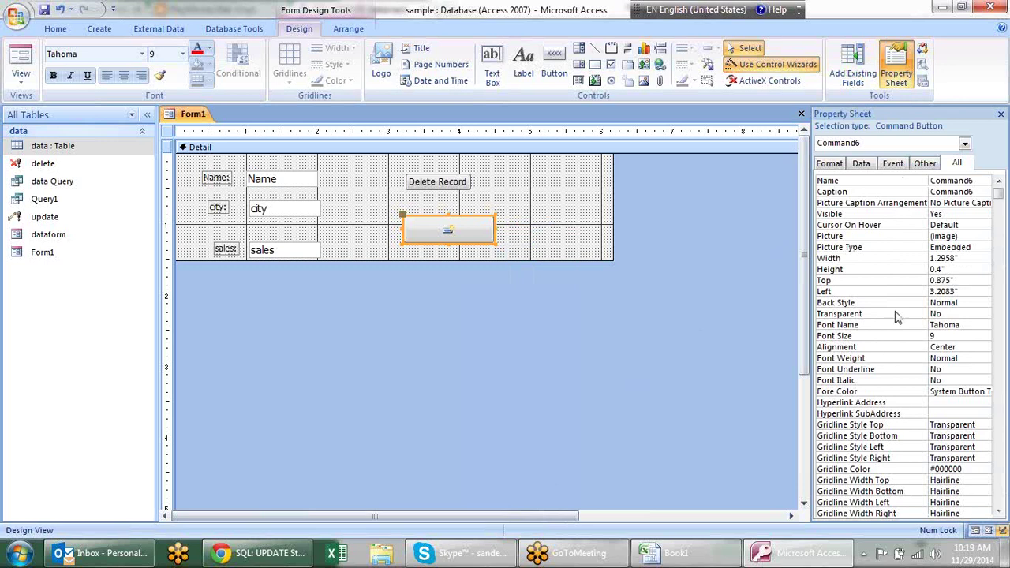
{"action": "left_click", "coordinate": [959, 202]}
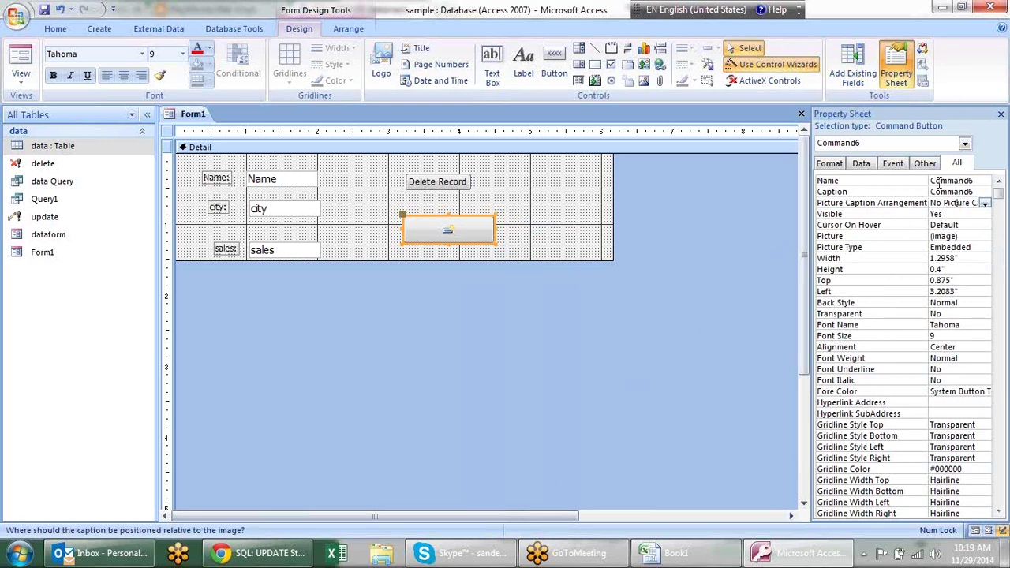
{"action": "left_click", "coordinate": [966, 192]}
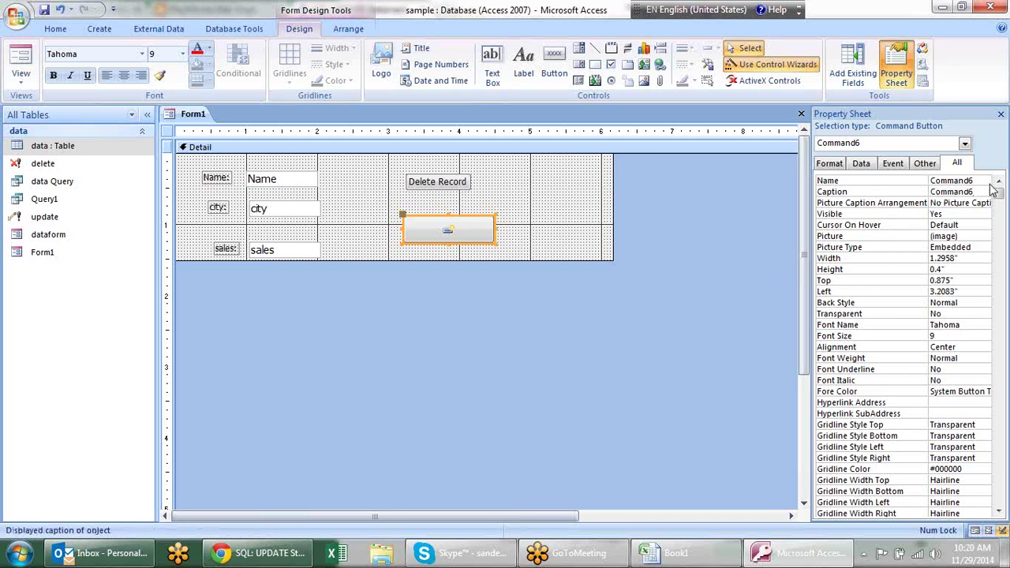
{"action": "left_click_drag", "start_coordinate": [969, 192], "coordinate": [914, 191]}
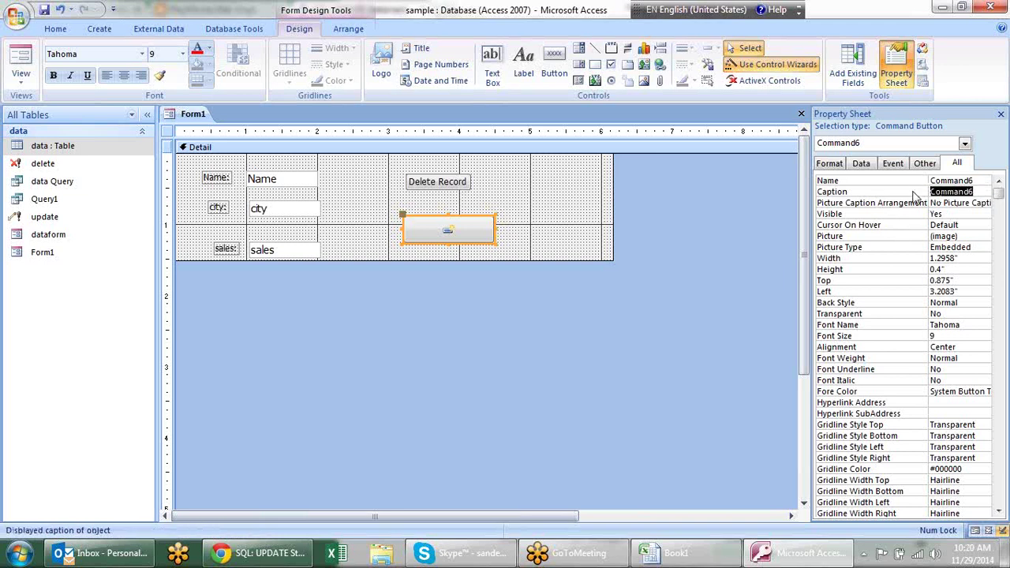
{"action": "key", "text": "BackSpace"}
{"action": "type", "text": "Insert"}
{"action": "key", "text": "Return"}
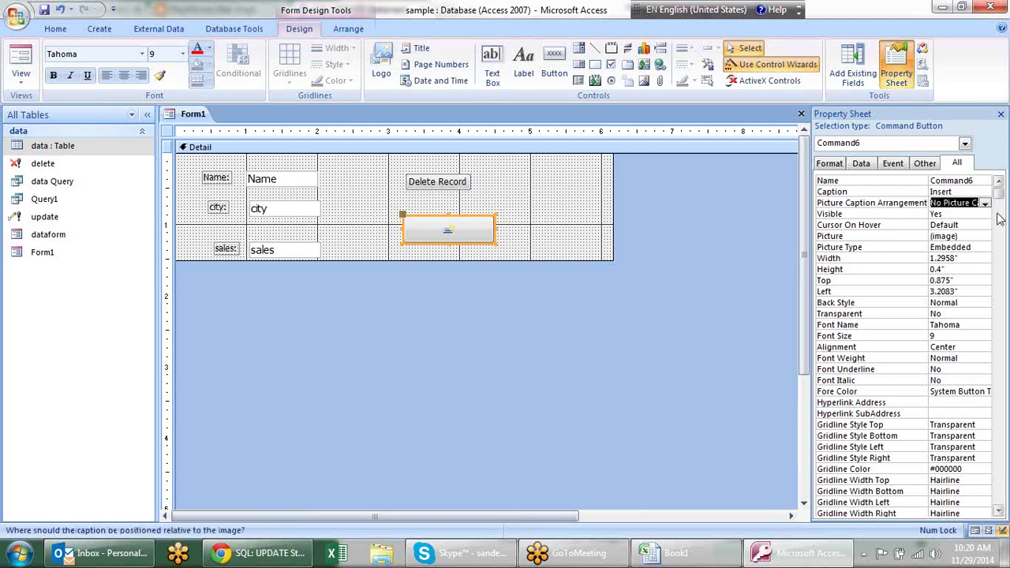
Step: Set Picture Caption Arrangement to General and bring up the Picture builder
{"action": "left_click", "coordinate": [986, 204]}
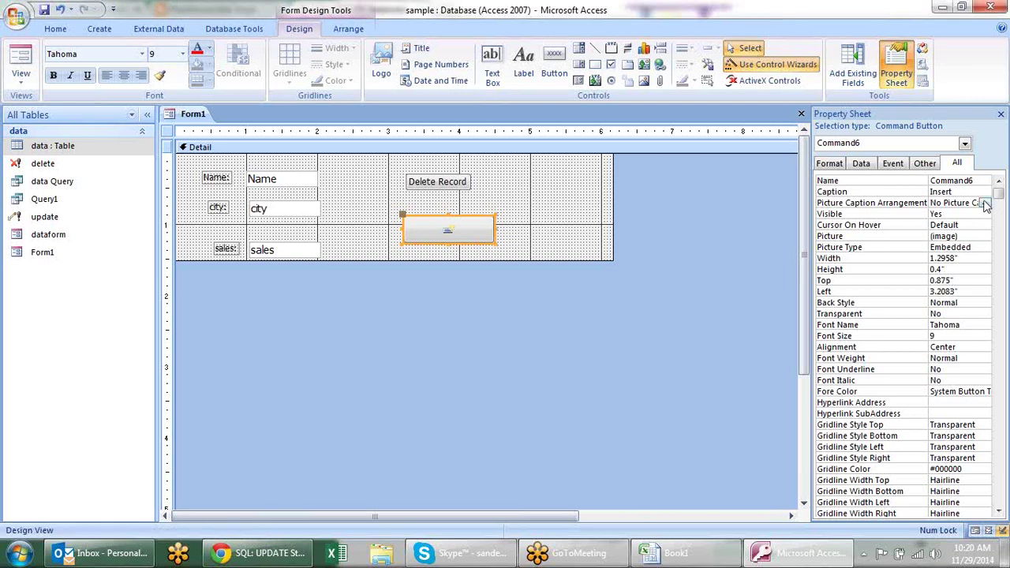
{"action": "left_click", "coordinate": [985, 204]}
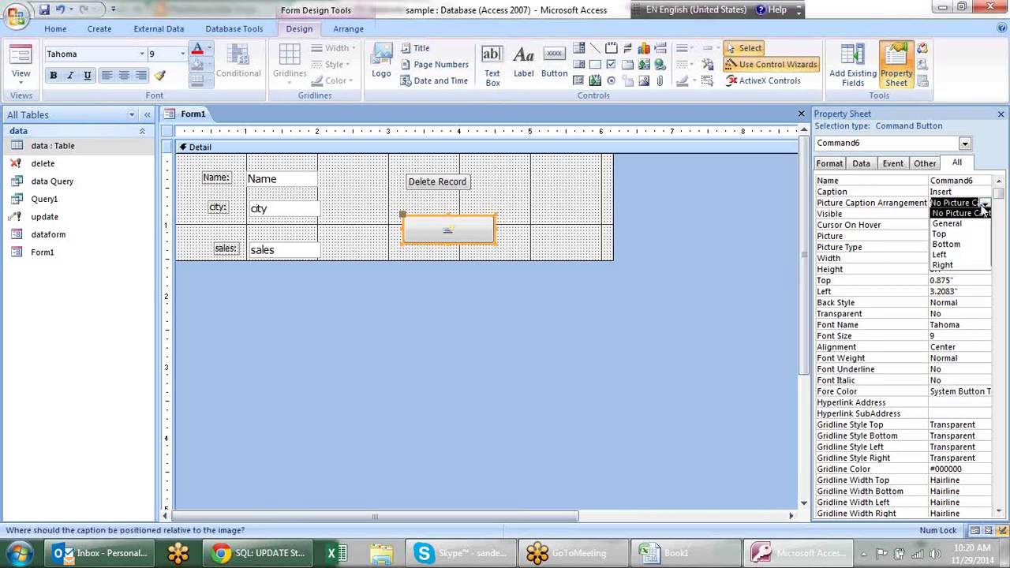
{"action": "left_click", "coordinate": [976, 224]}
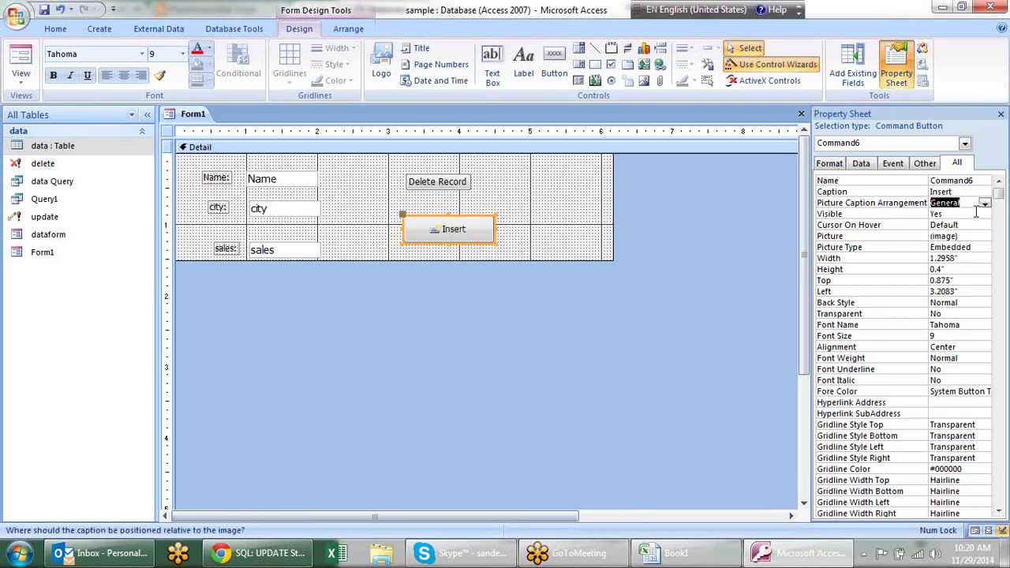
{"action": "left_click", "coordinate": [971, 214]}
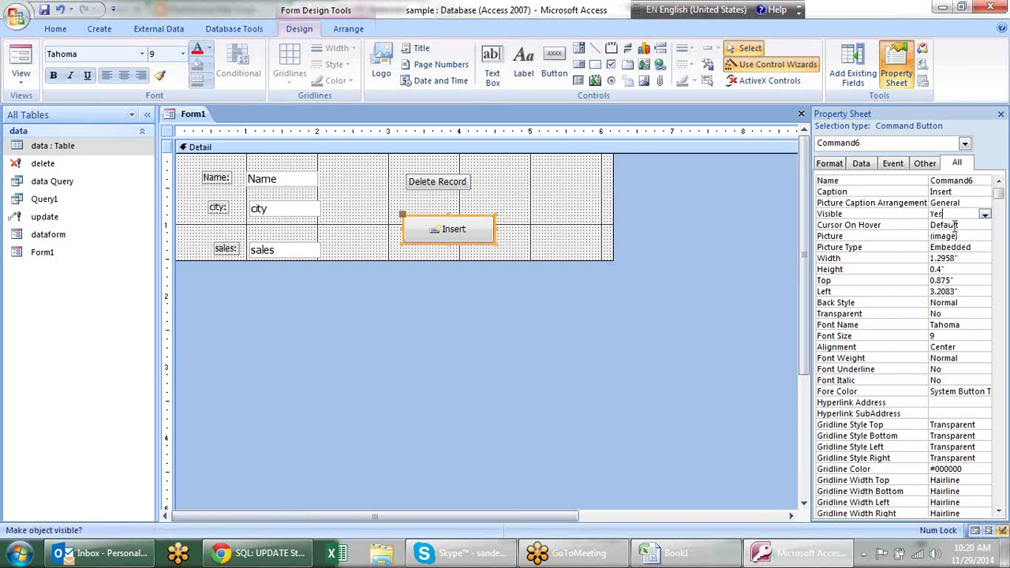
{"action": "left_click", "coordinate": [968, 237]}
{"action": "left_click", "coordinate": [984, 236]}
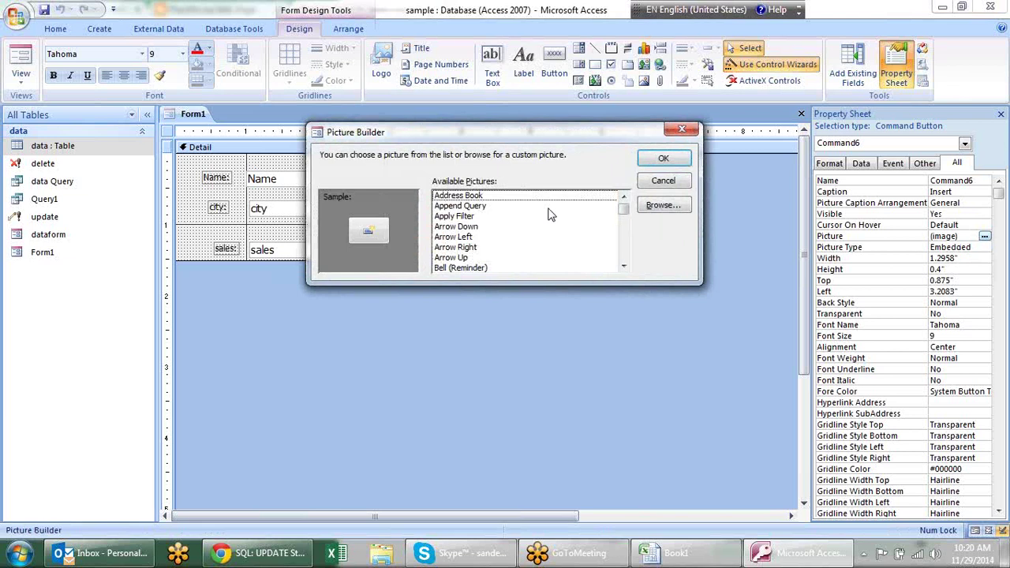
Step: Cancel the Picture Builder, keeping the Insert button's Embedded picture, and reselect the button
{"action": "left_click", "coordinate": [664, 178]}
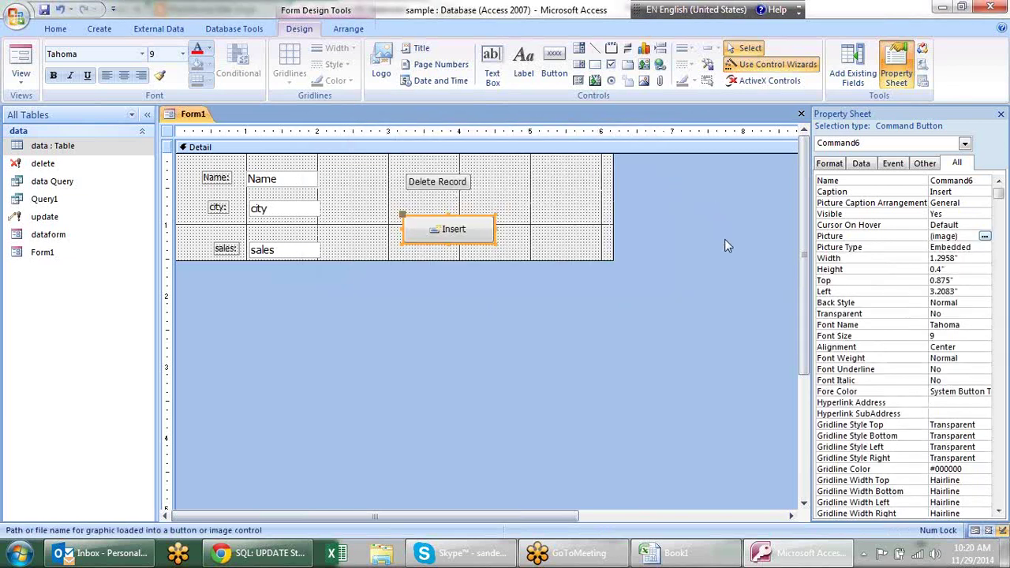
{"action": "left_click", "coordinate": [426, 230]}
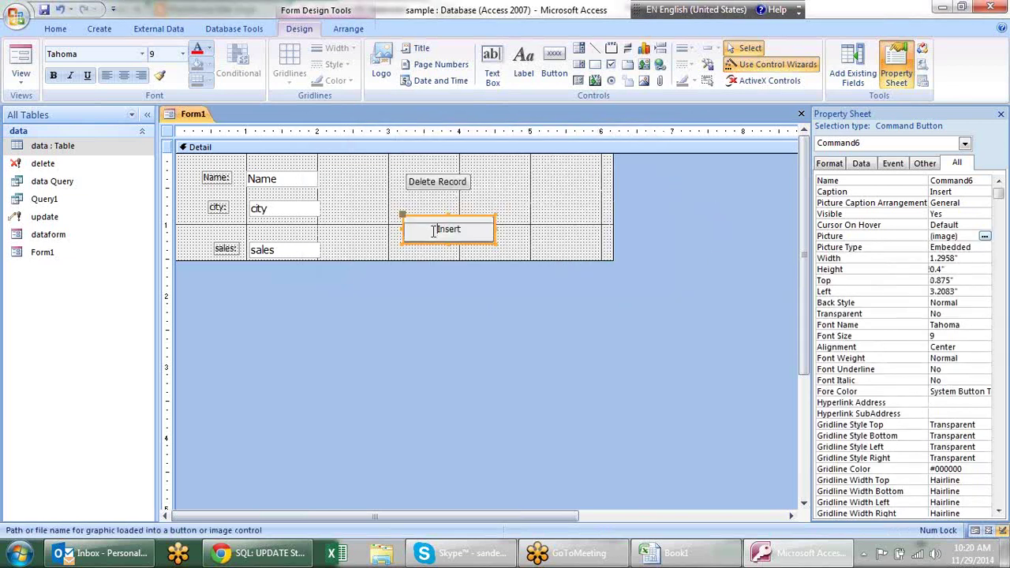
{"action": "left_click", "coordinate": [525, 252]}
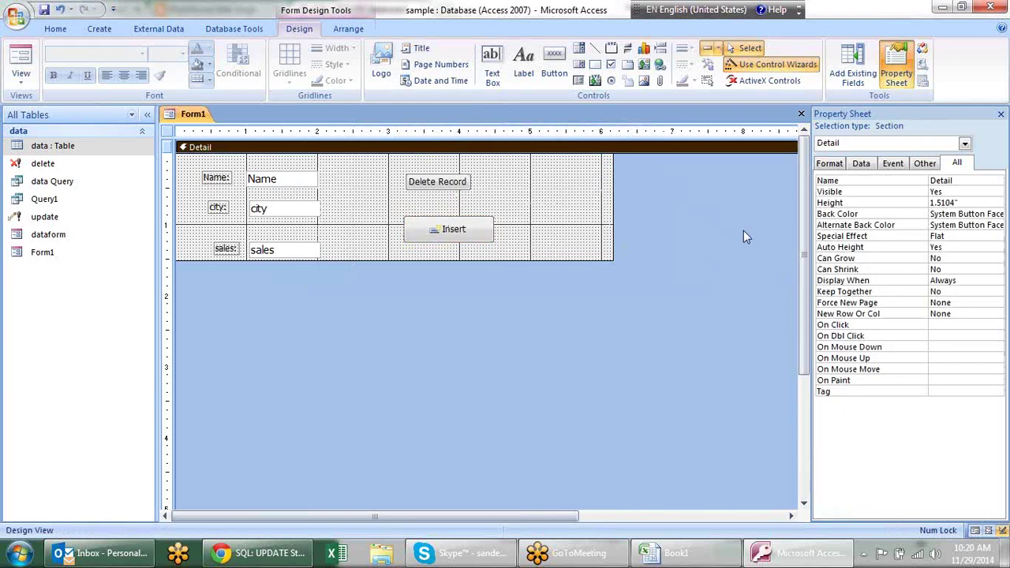
{"action": "left_click", "coordinate": [491, 235]}
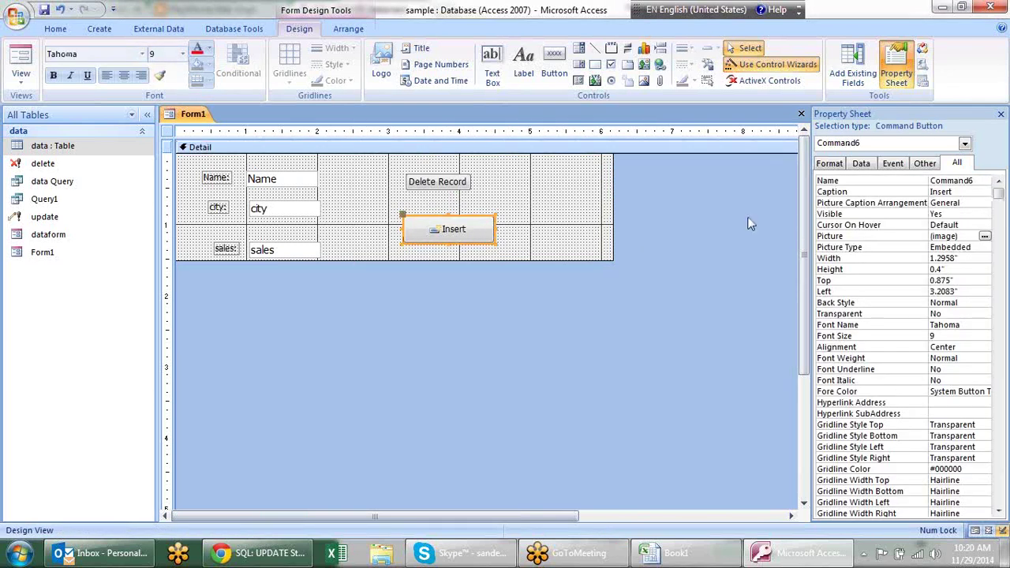
{"action": "left_click", "coordinate": [984, 247]}
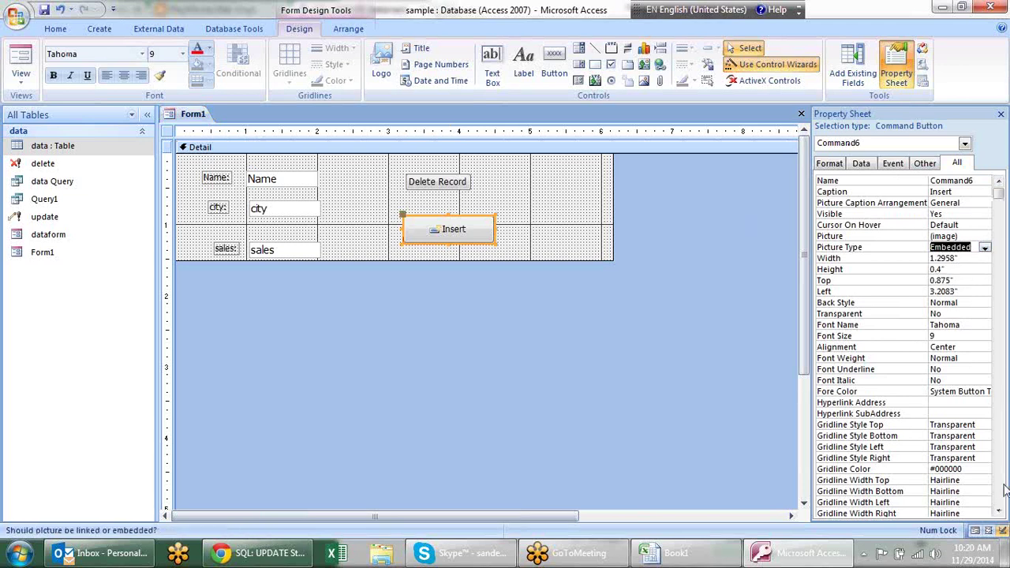
Step: Scroll the button's Property Sheet, then select the form background to show Form1's properties
{"action": "left_click", "coordinate": [999, 511]}
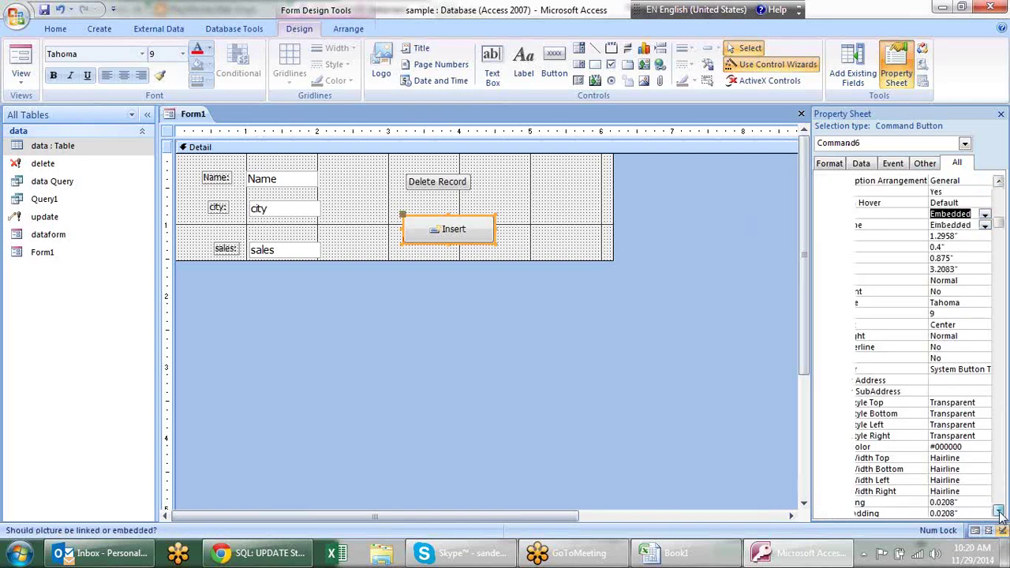
{"action": "left_click", "coordinate": [998, 510]}
{"action": "left_click", "coordinate": [998, 511]}
{"action": "left_click", "coordinate": [999, 511]}
{"action": "left_click", "coordinate": [998, 510]}
{"action": "left_click", "coordinate": [999, 510]}
{"action": "left_click", "coordinate": [998, 510]}
{"action": "left_click", "coordinate": [998, 511]}
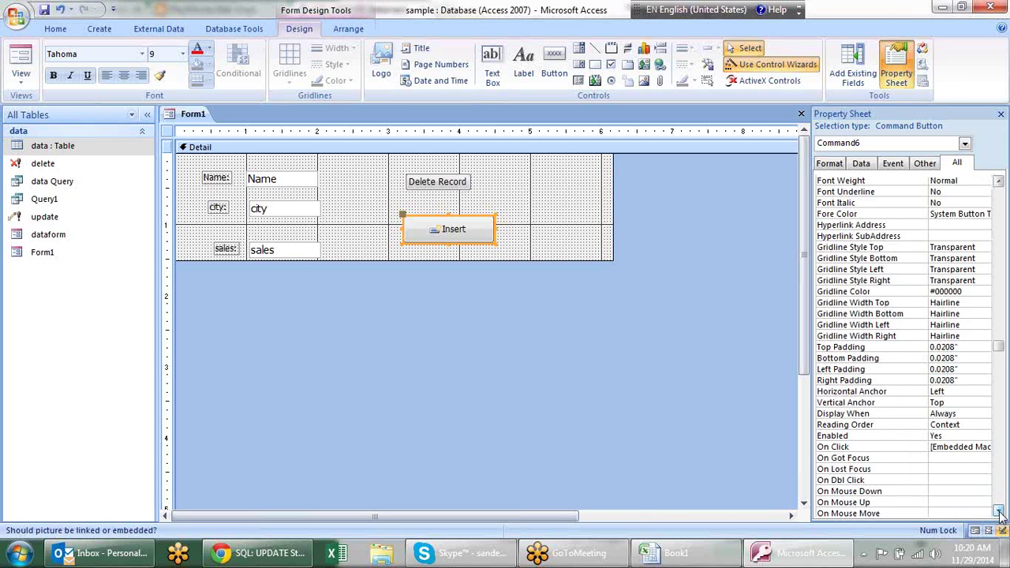
{"action": "left_click", "coordinate": [737, 290]}
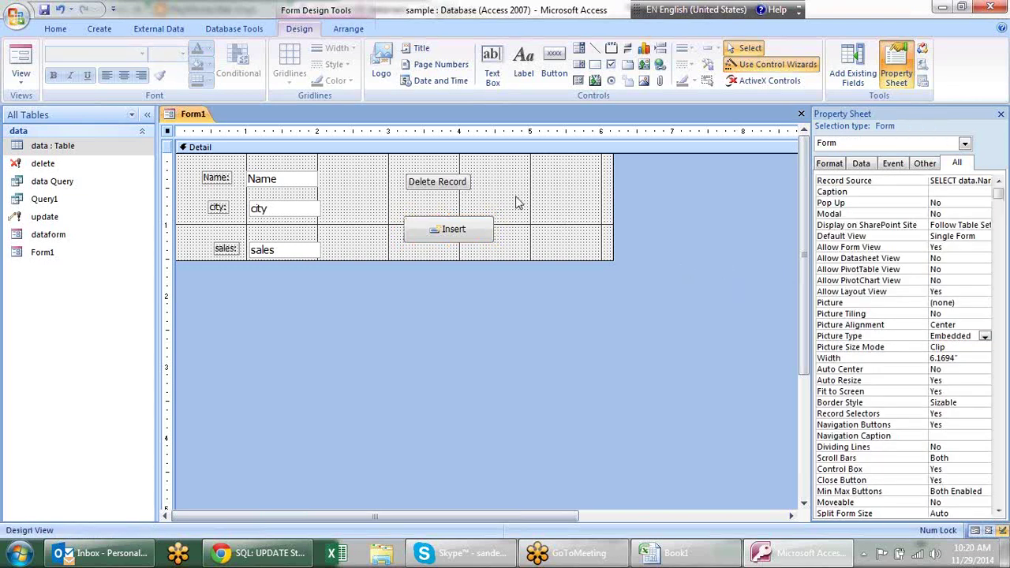
{"action": "right_click", "coordinate": [182, 118]}
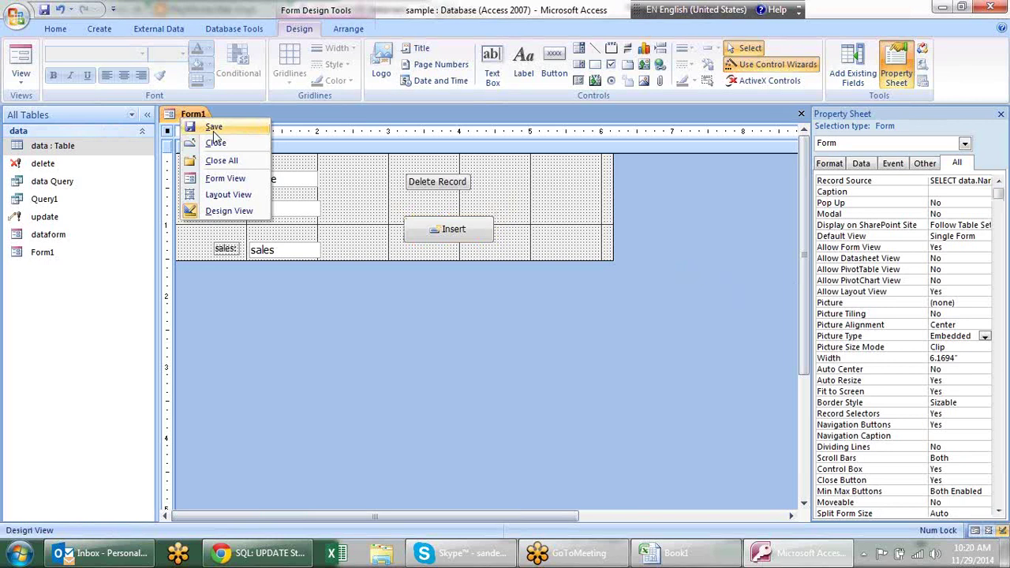
Step: Switch Form1 from Design View to Form View
{"action": "left_click", "coordinate": [185, 115]}
{"action": "right_click", "coordinate": [178, 113]}
{"action": "left_click", "coordinate": [217, 172]}
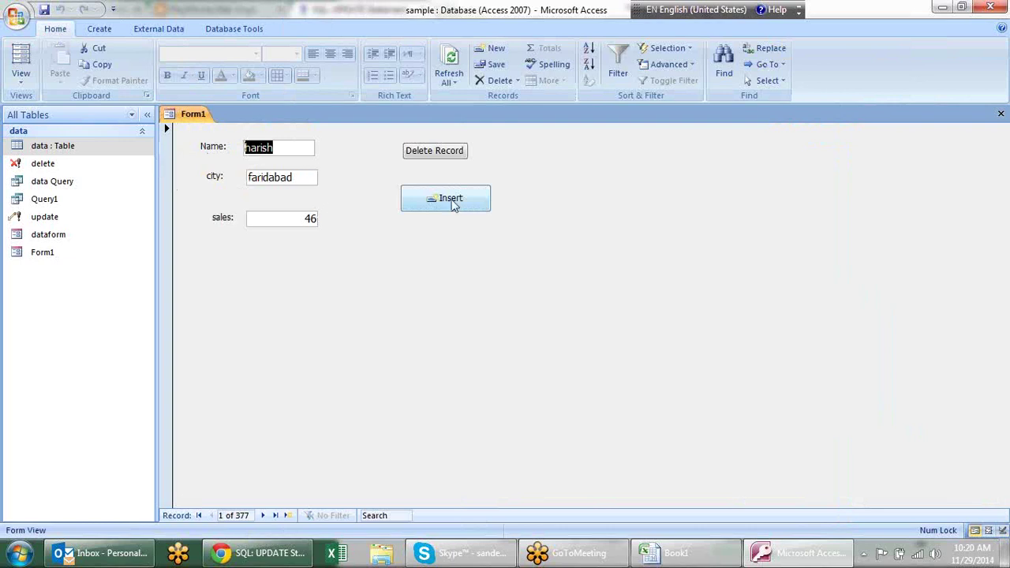
Step: Overwrite record 1 with name vishwajeet, city baglore and sales 90, then click Insert
{"action": "left_click", "coordinate": [288, 151]}
{"action": "left_click", "coordinate": [228, 150]}
{"action": "type", "text": "vi"}
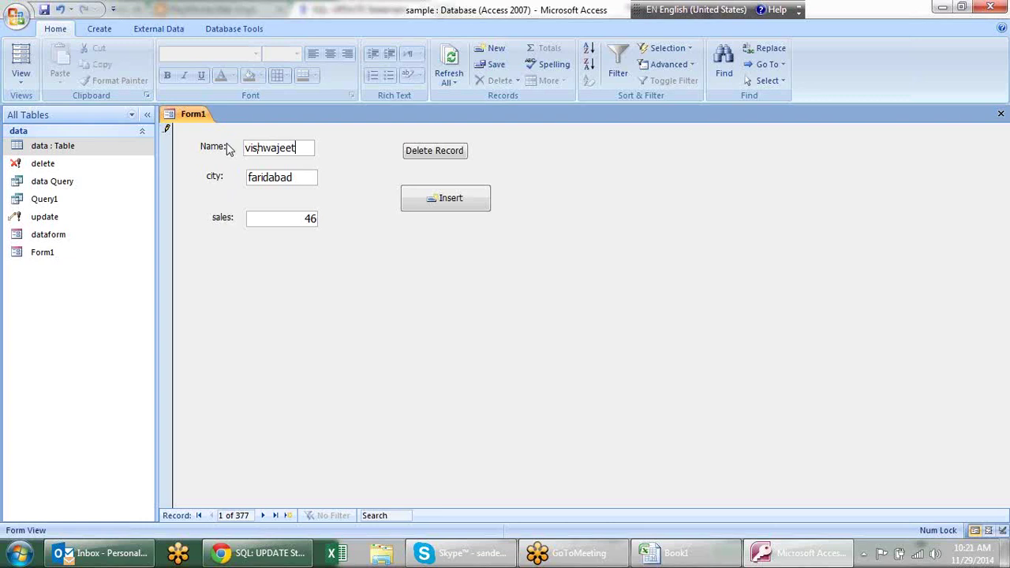
{"action": "key", "text": "Tab"}
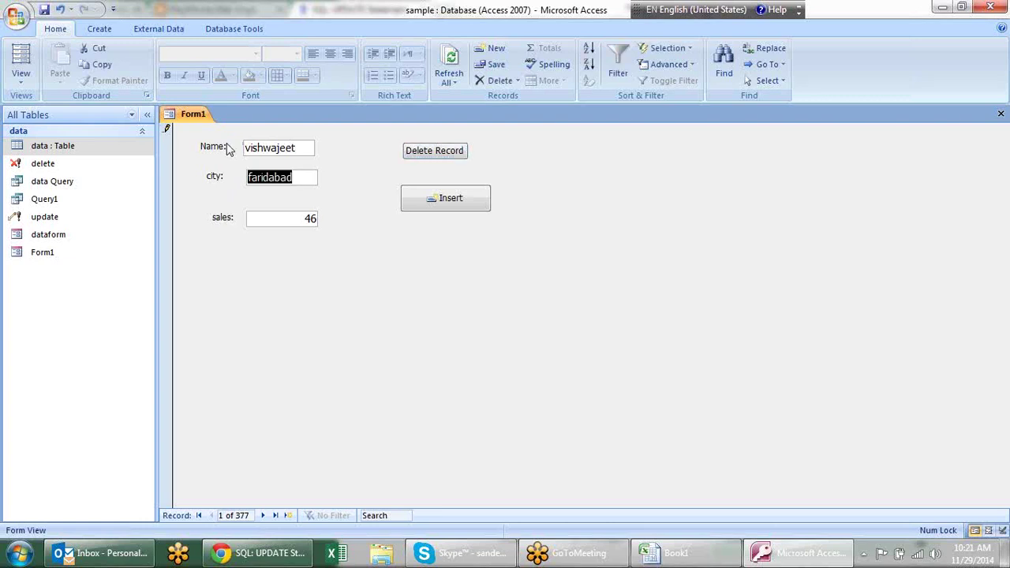
{"action": "type", "text": "baglore"}
{"action": "key", "text": "Tab"}
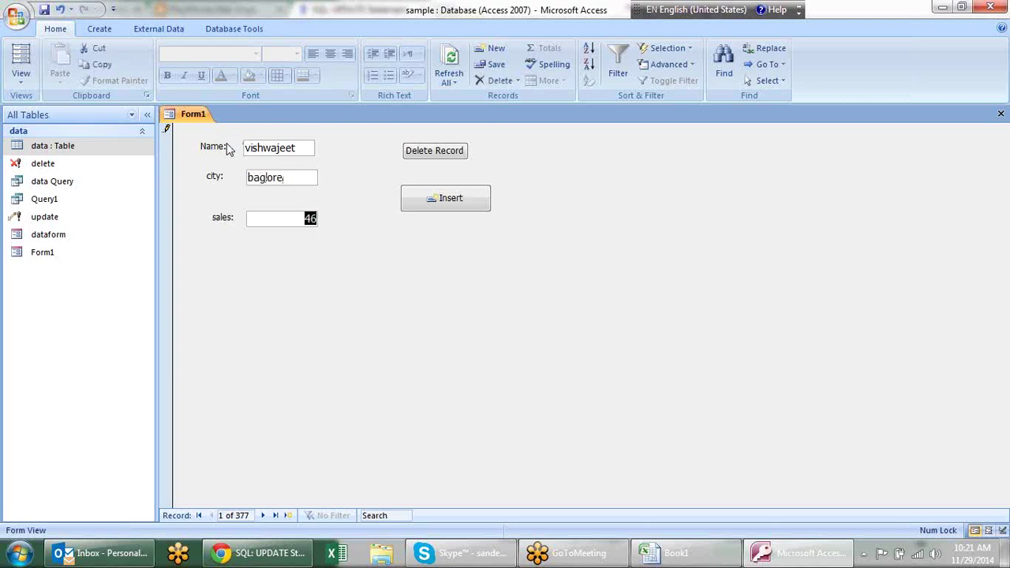
{"action": "type", "text": "90"}
{"action": "left_click", "coordinate": [447, 200]}
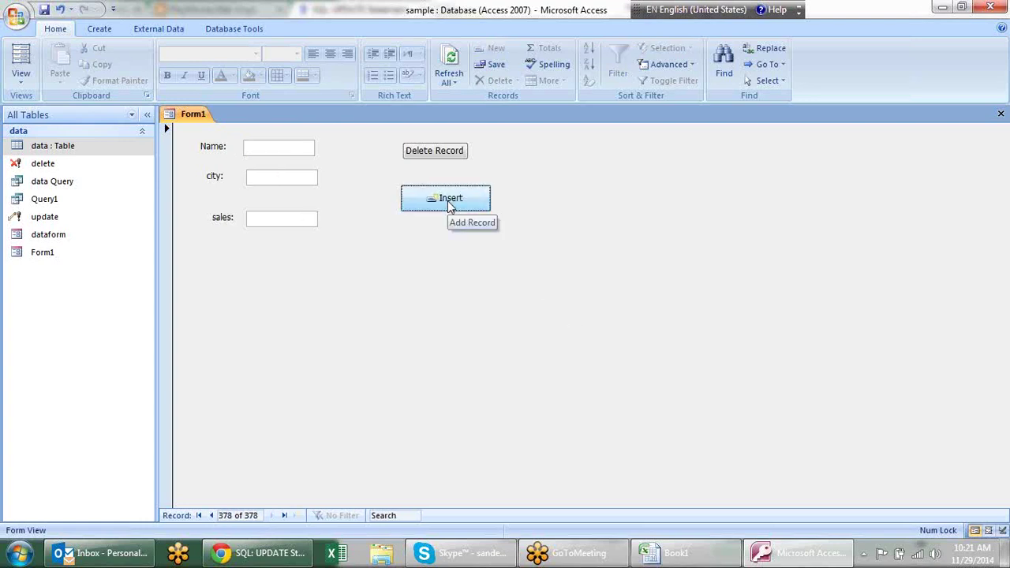
Step: Step back through the records to the first one to confirm the edit
{"action": "left_click", "coordinate": [211, 517]}
{"action": "left_click", "coordinate": [211, 517]}
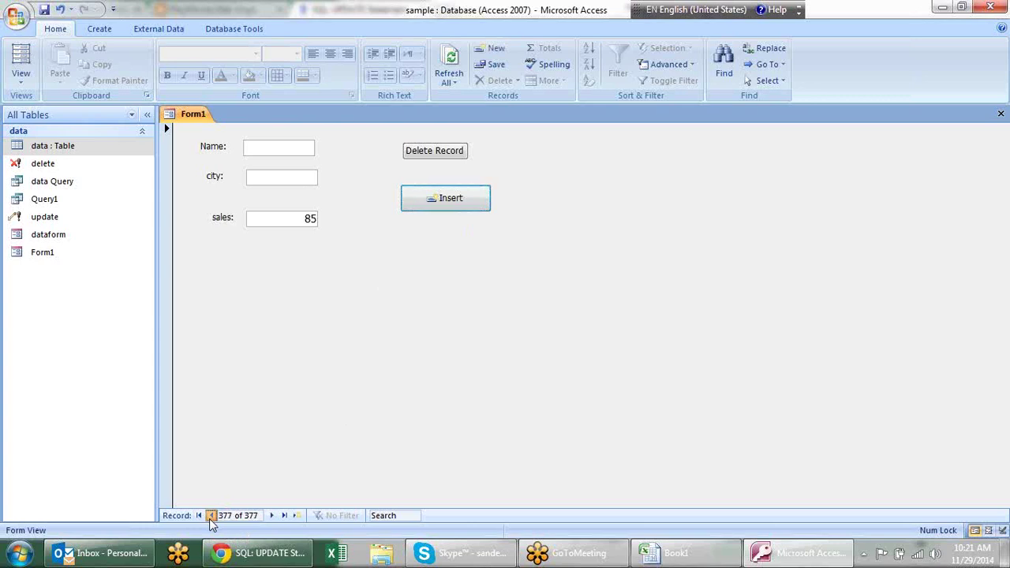
{"action": "left_click", "coordinate": [211, 517]}
{"action": "left_click", "coordinate": [210, 517]}
{"action": "left_click", "coordinate": [210, 517]}
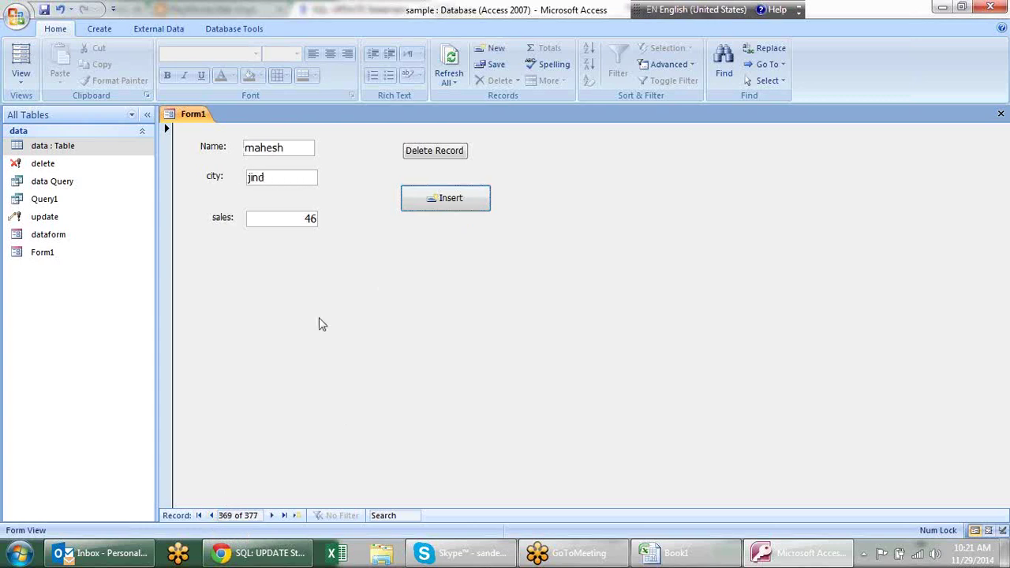
{"action": "left_click", "coordinate": [198, 515]}
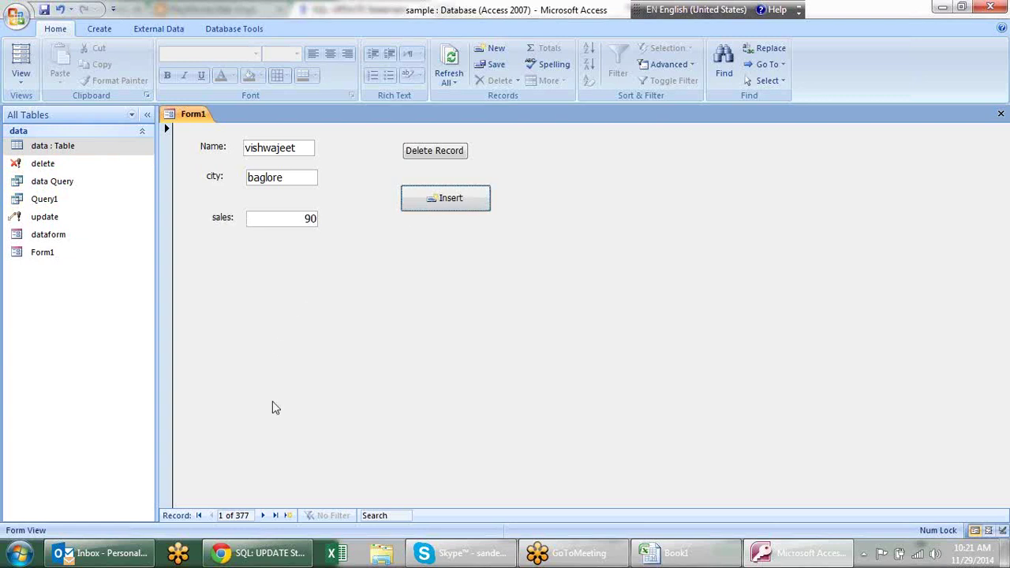
Step: Change record 8 to name hari, city rishikesh and sales 100, then click Insert
{"action": "left_click", "coordinate": [264, 515]}
{"action": "double_click", "coordinate": [264, 515]}
{"action": "left_click", "coordinate": [265, 515]}
{"action": "double_click", "coordinate": [265, 515]}
{"action": "double_click", "coordinate": [286, 149]}
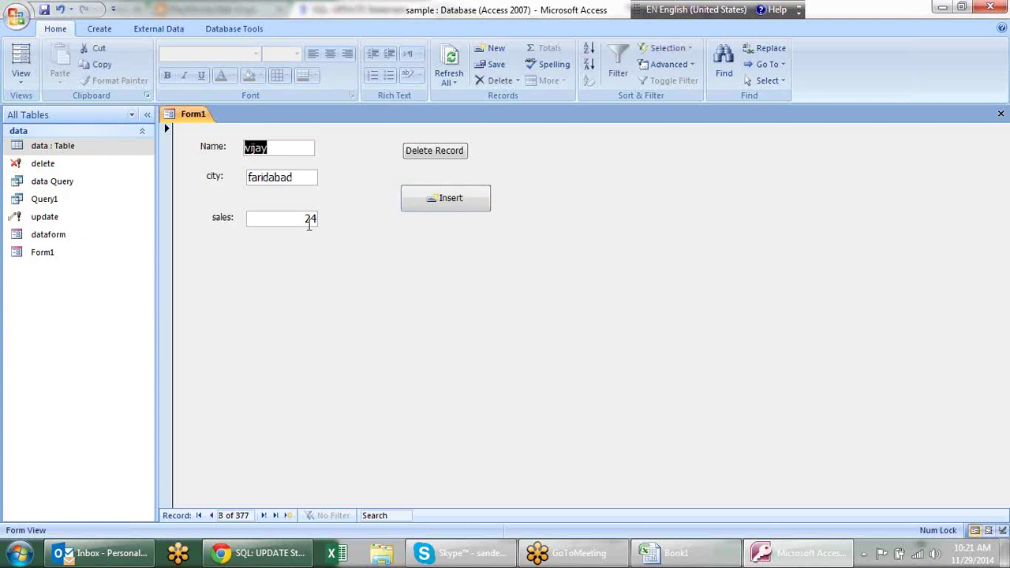
{"action": "type", "text": "hari"}
{"action": "key", "text": "Tab"}
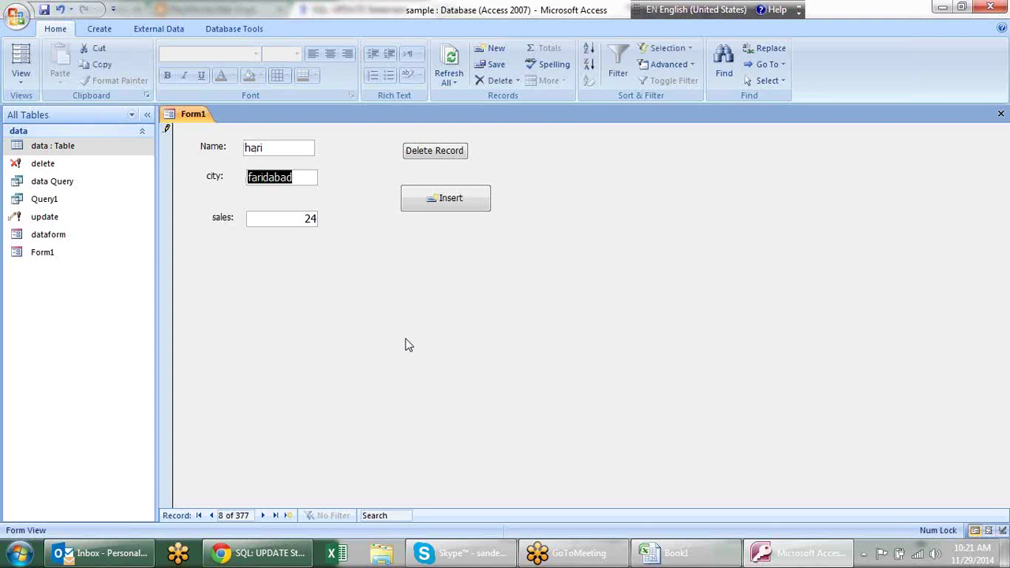
{"action": "type", "text": "rishikesh"}
{"action": "key", "text": "Tab"}
{"action": "type", "text": "100"}
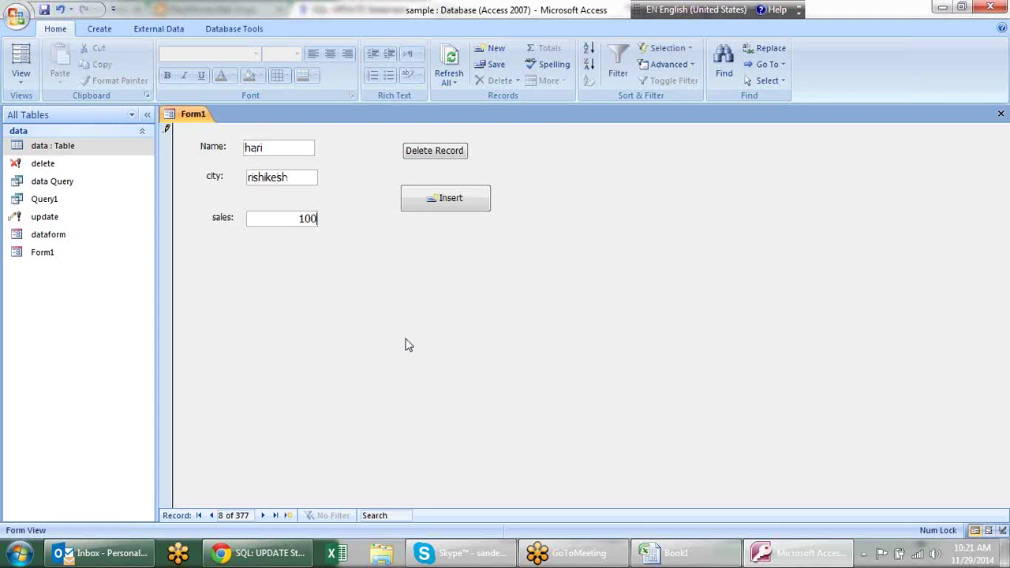
{"action": "left_click", "coordinate": [478, 213]}
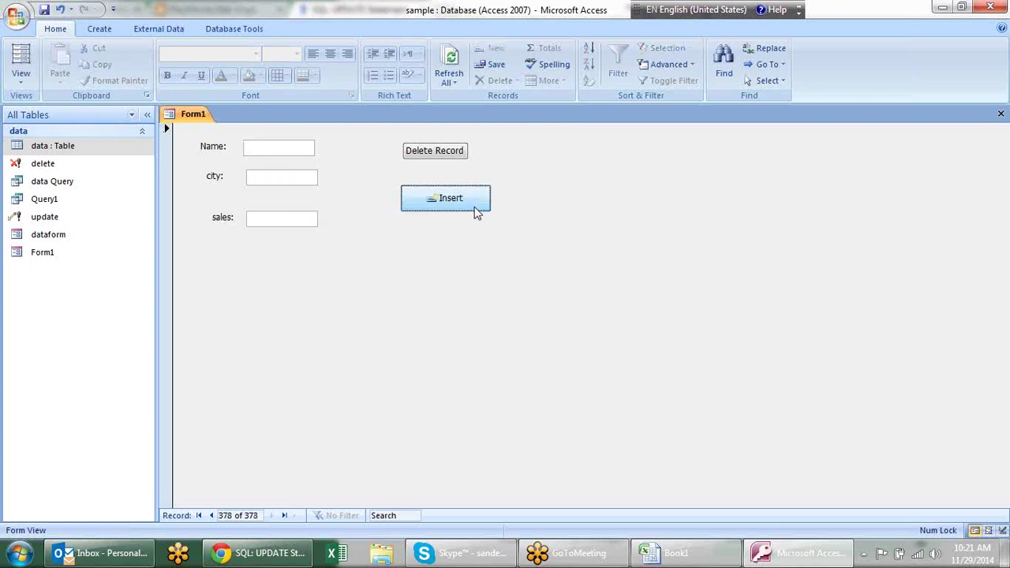
Step: Browse back and forth through Form1's records to review the edits, ending on record 5
{"action": "left_click", "coordinate": [211, 515]}
{"action": "left_click", "coordinate": [210, 515]}
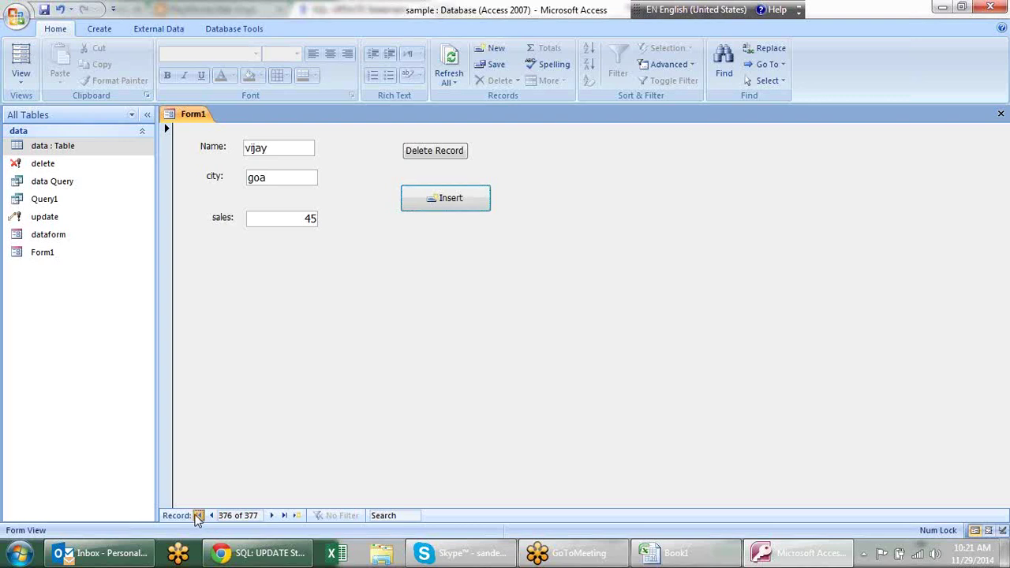
{"action": "left_click", "coordinate": [198, 515]}
{"action": "left_click", "coordinate": [263, 517]}
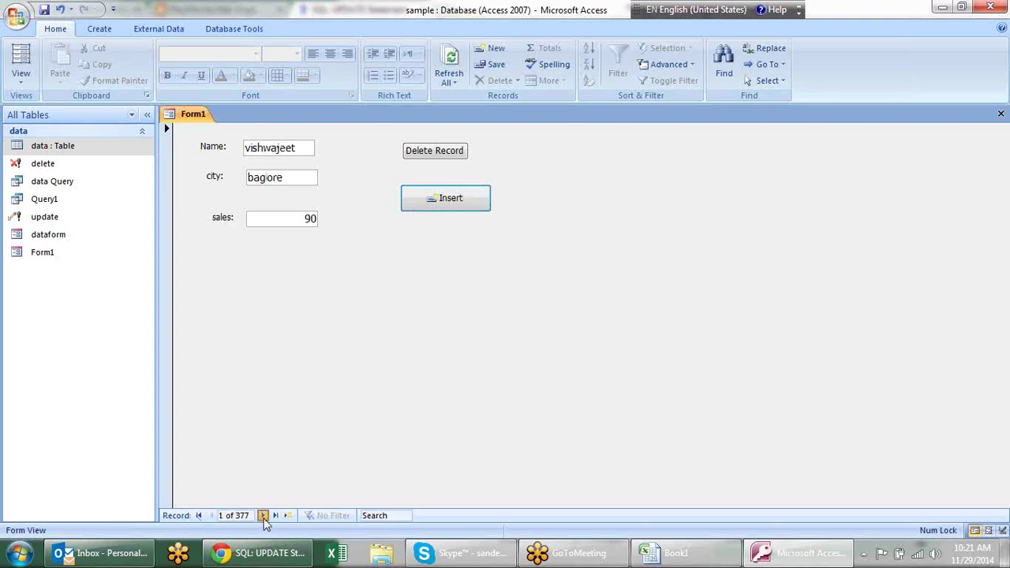
{"action": "left_click", "coordinate": [263, 517]}
{"action": "left_click", "coordinate": [264, 517]}
{"action": "left_click", "coordinate": [264, 517]}
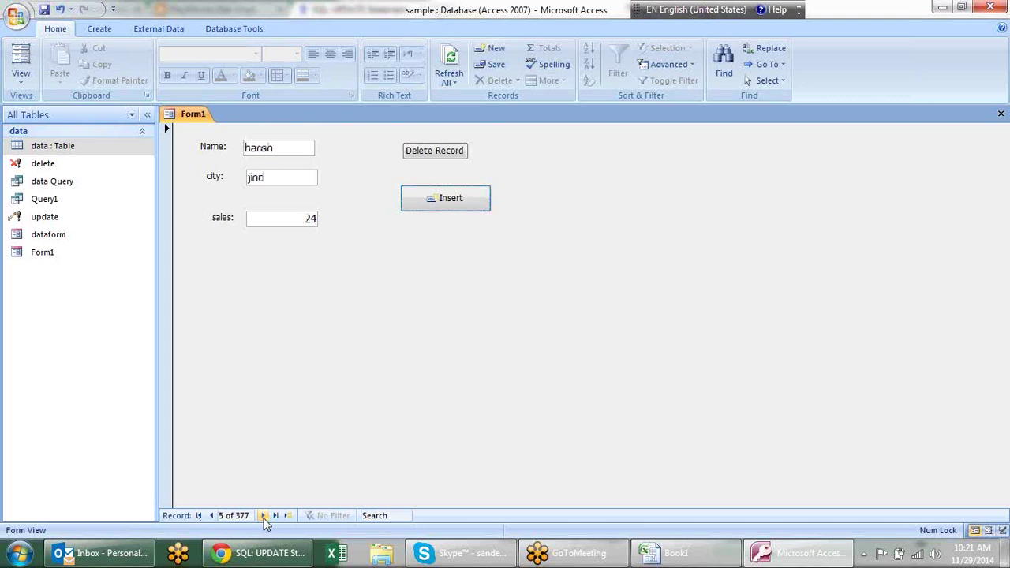
{"action": "left_click", "coordinate": [264, 517]}
{"action": "left_click", "coordinate": [264, 517]}
{"action": "left_click", "coordinate": [264, 517]}
{"action": "left_click", "coordinate": [264, 517]}
{"action": "left_click", "coordinate": [264, 517]}
{"action": "left_click", "coordinate": [266, 516]}
{"action": "left_click", "coordinate": [266, 517]}
{"action": "left_click", "coordinate": [266, 517]}
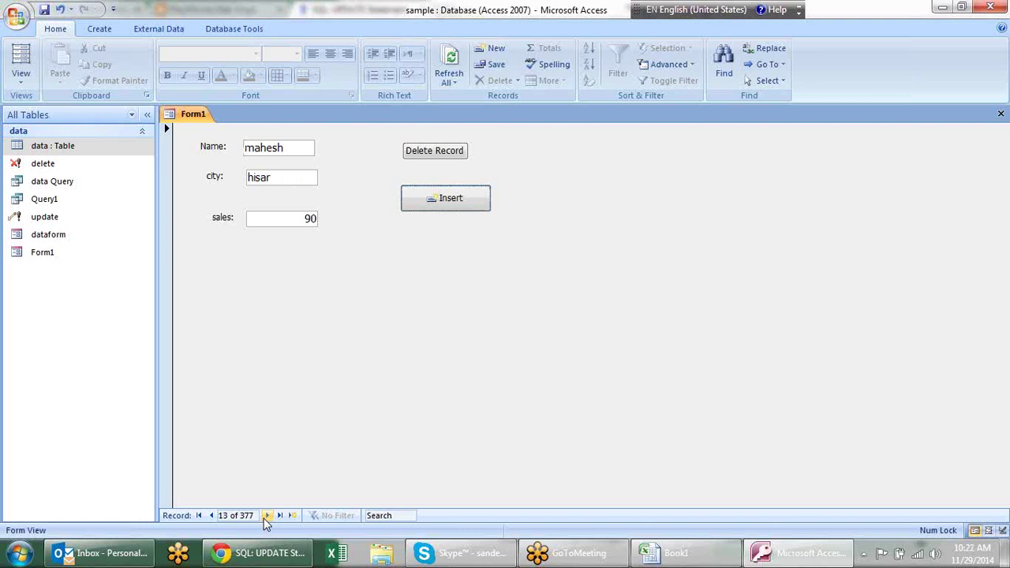
{"action": "left_click", "coordinate": [212, 515]}
{"action": "left_click", "coordinate": [211, 515]}
{"action": "left_click", "coordinate": [211, 516]}
{"action": "left_click", "coordinate": [212, 516]}
{"action": "left_click", "coordinate": [211, 515]}
{"action": "left_click", "coordinate": [212, 516]}
{"action": "left_click", "coordinate": [212, 515]}
{"action": "left_click", "coordinate": [212, 516]}
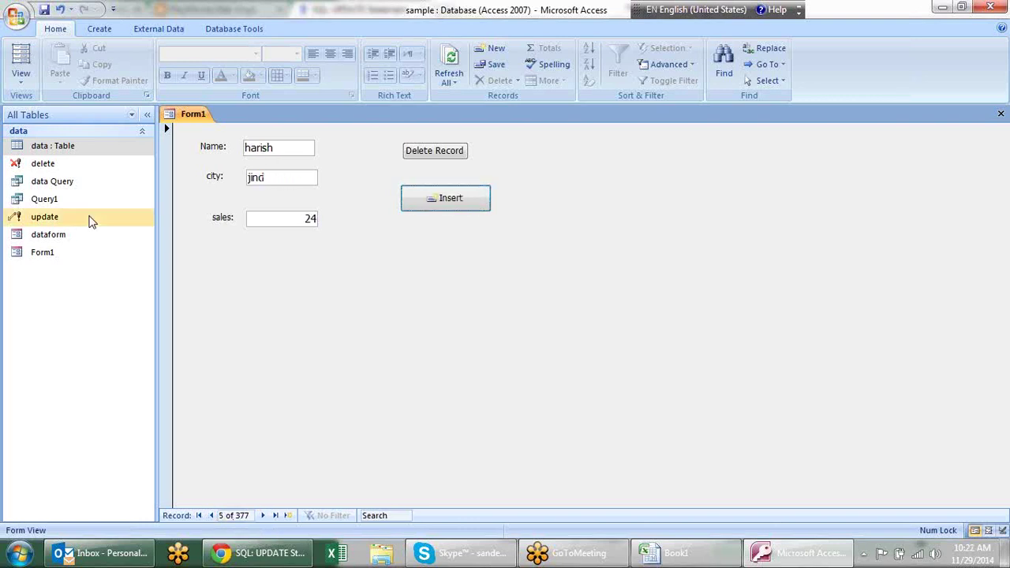
Step: Open the data table to check the harish row's sales value, then close it
{"action": "double_click", "coordinate": [81, 145]}
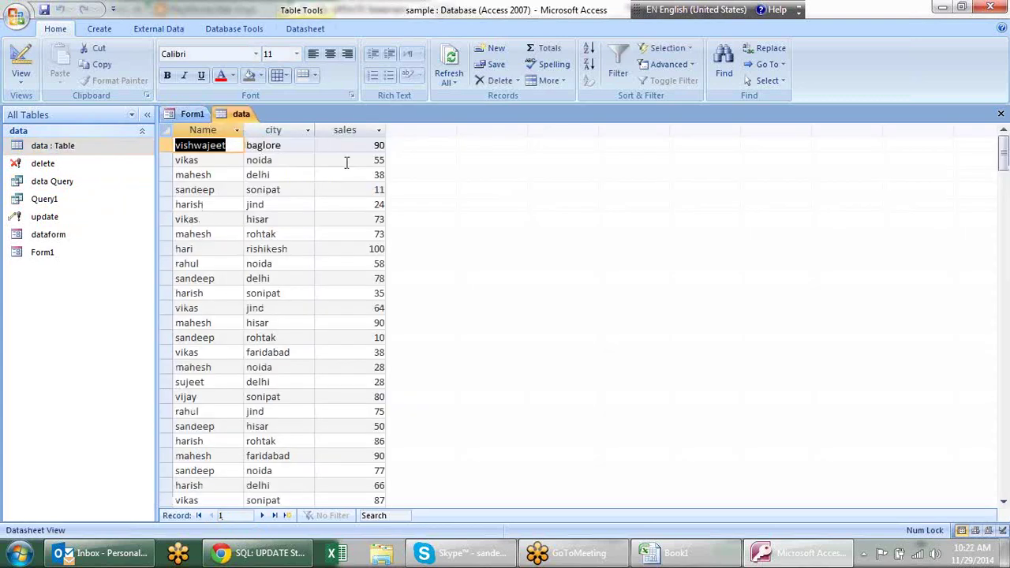
{"action": "left_click", "coordinate": [350, 203]}
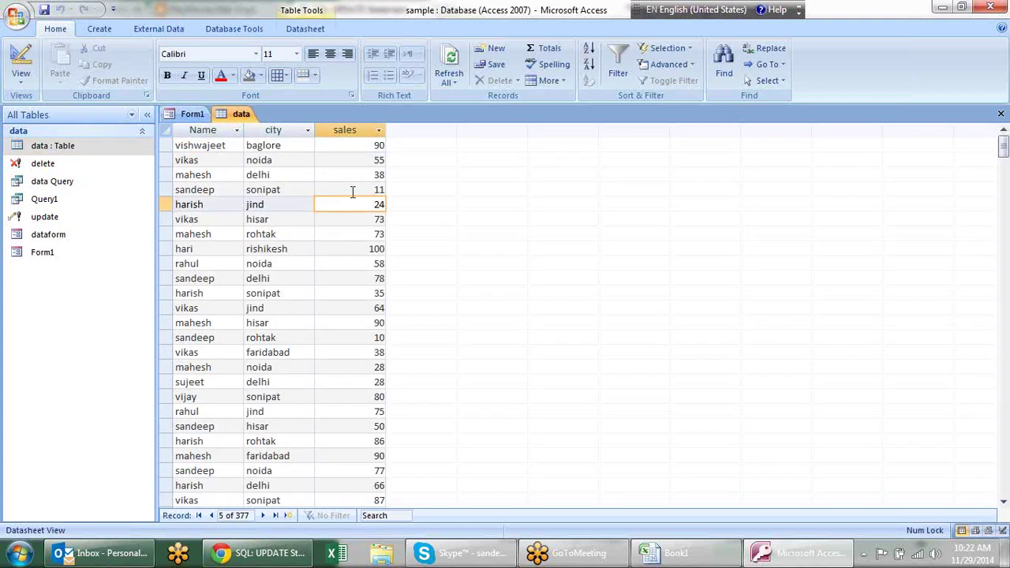
{"action": "right_click", "coordinate": [236, 117]}
{"action": "left_click", "coordinate": [269, 148]}
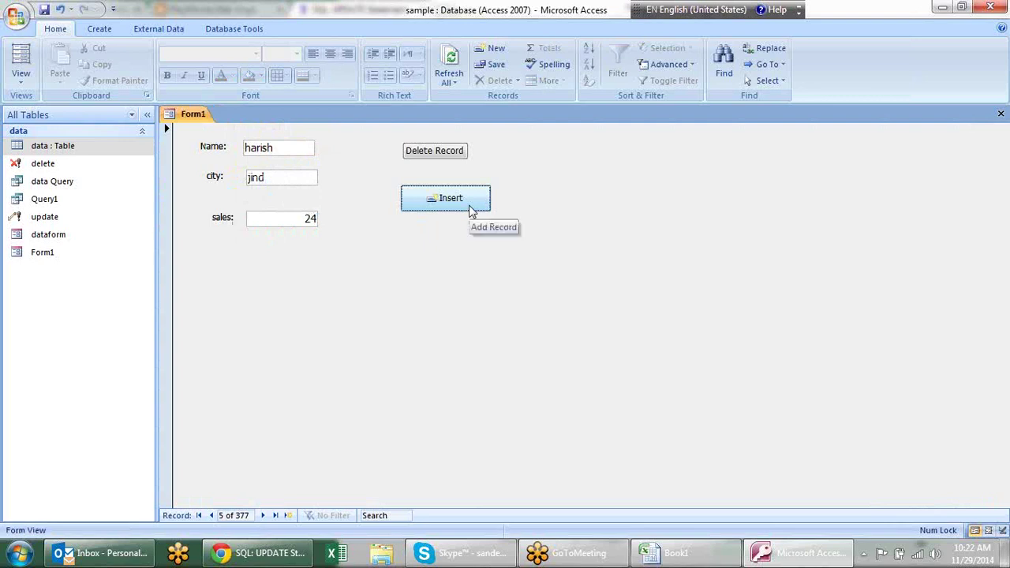
Step: Bring up the Form1 tab's shortcut menu to close the form
{"action": "left_click", "coordinate": [472, 210]}
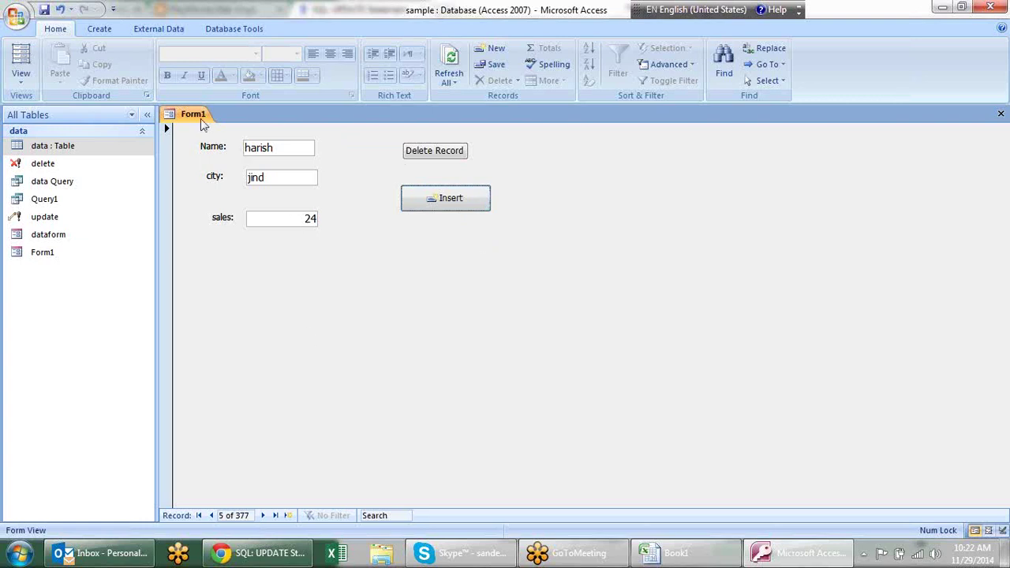
{"action": "right_click", "coordinate": [200, 118]}
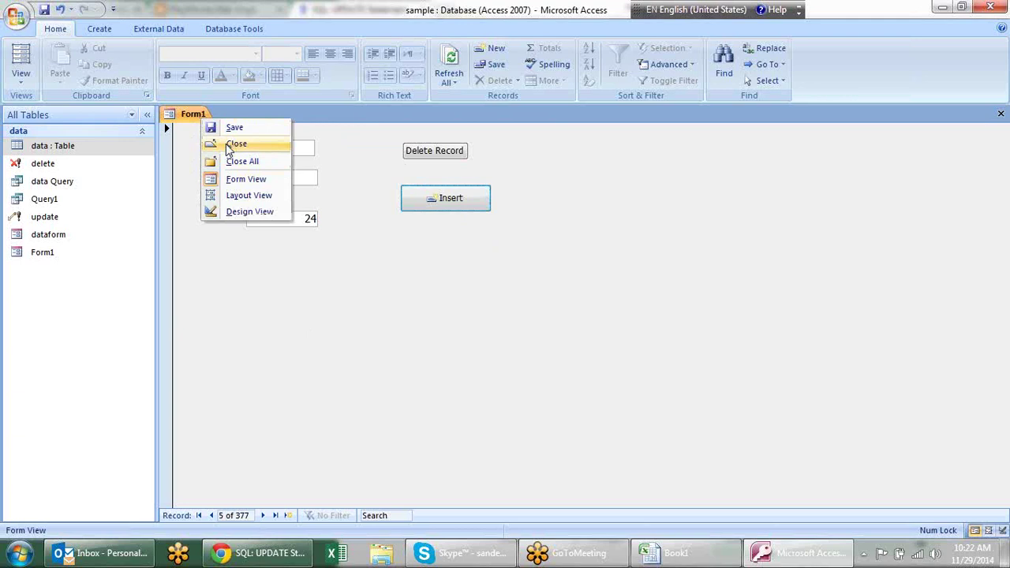
{"action": "left_click", "coordinate": [399, 297]}
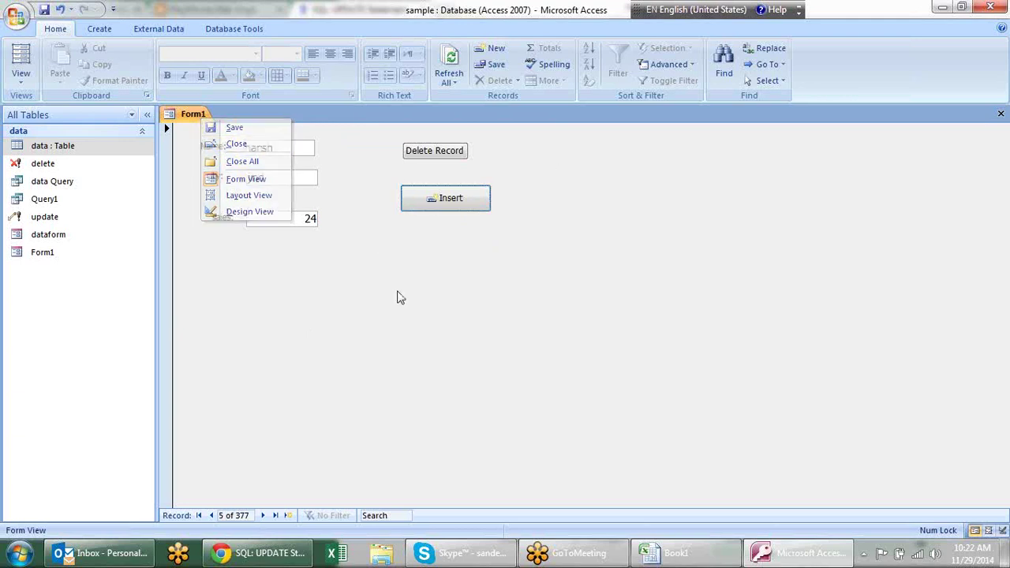
{"action": "right_click", "coordinate": [195, 115]}
Step: Close Form1, glance at the SQL UPDATE page and mail inbox, then minimise the mail
{"action": "left_click", "coordinate": [236, 144]}
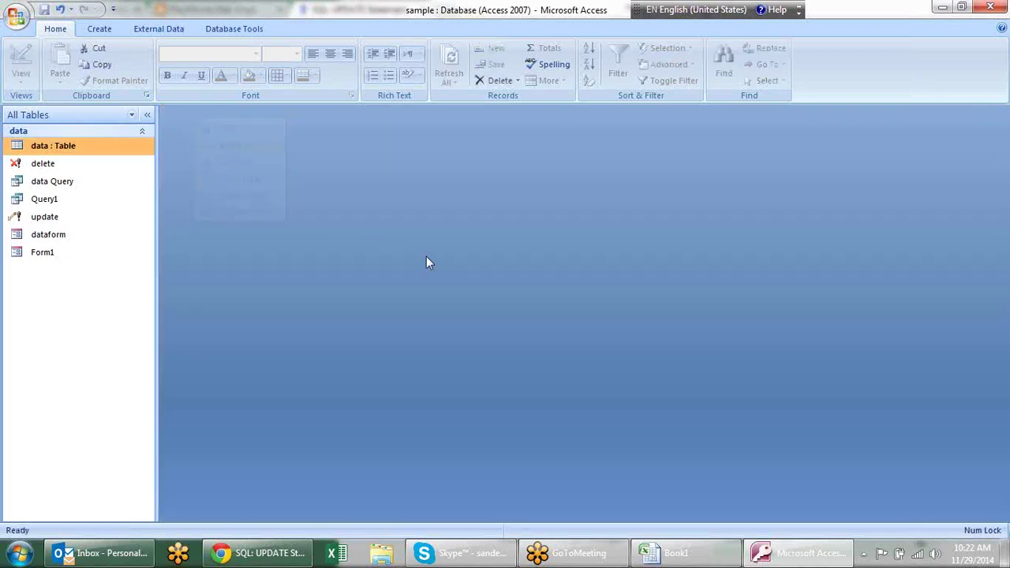
{"action": "left_click", "coordinate": [75, 252]}
{"action": "left_click", "coordinate": [79, 235]}
{"action": "left_click", "coordinate": [83, 217]}
{"action": "left_click", "coordinate": [91, 184]}
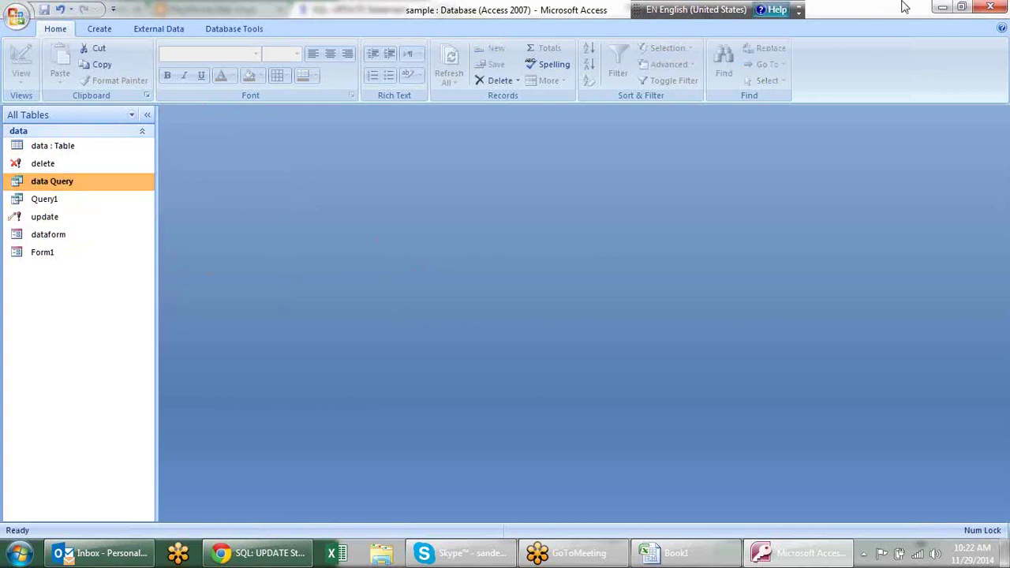
{"action": "key", "text": "alt+Tab"}
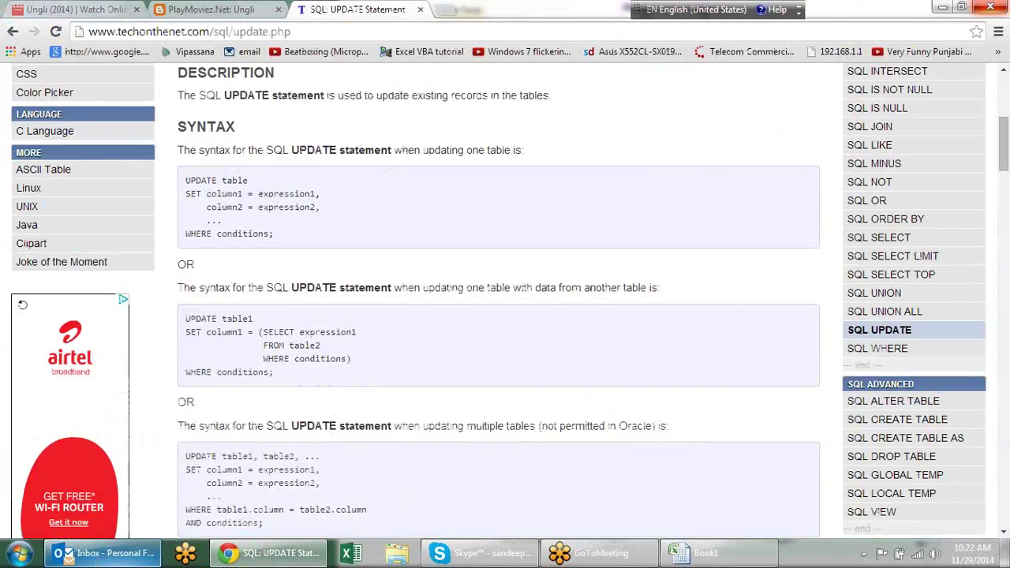
{"action": "left_click", "coordinate": [102, 553]}
{"action": "left_click", "coordinate": [356, 178]}
{"action": "left_click", "coordinate": [356, 203]}
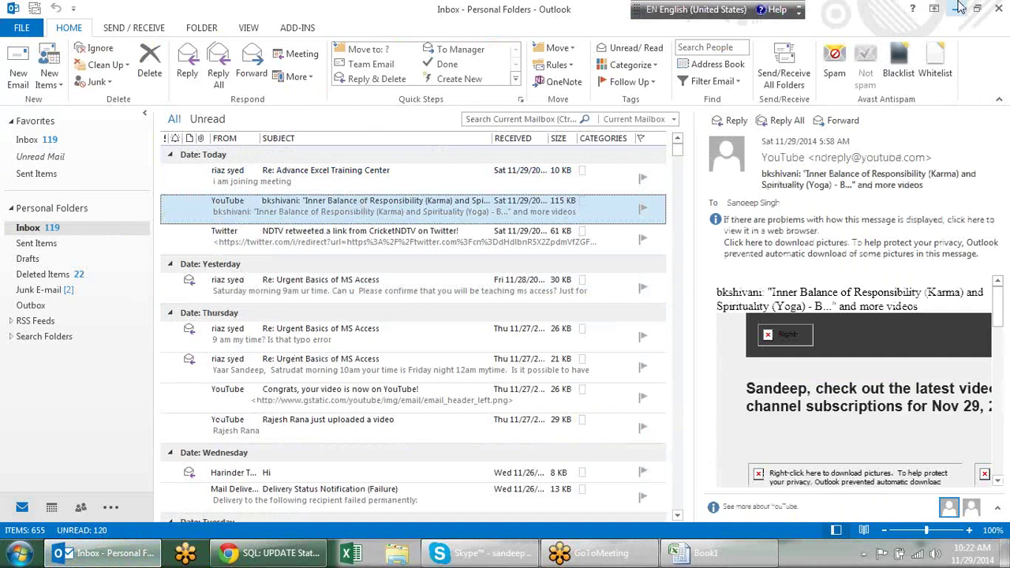
{"action": "left_click", "coordinate": [957, 8]}
Step: Launch Access 2007 and create a blank database named sample2
{"action": "left_click", "coordinate": [20, 554]}
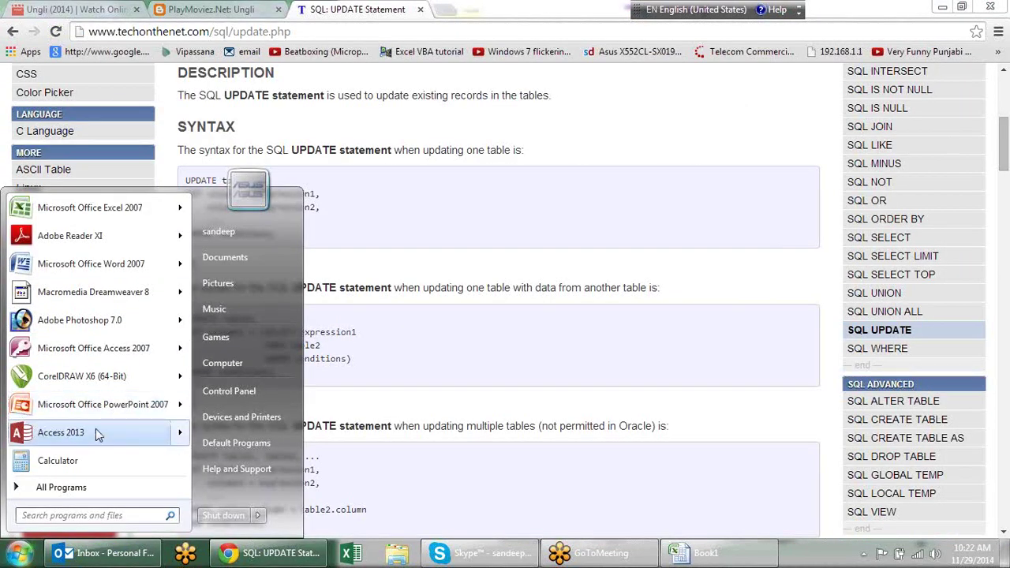
{"action": "mouse_move", "coordinate": [93, 348]}
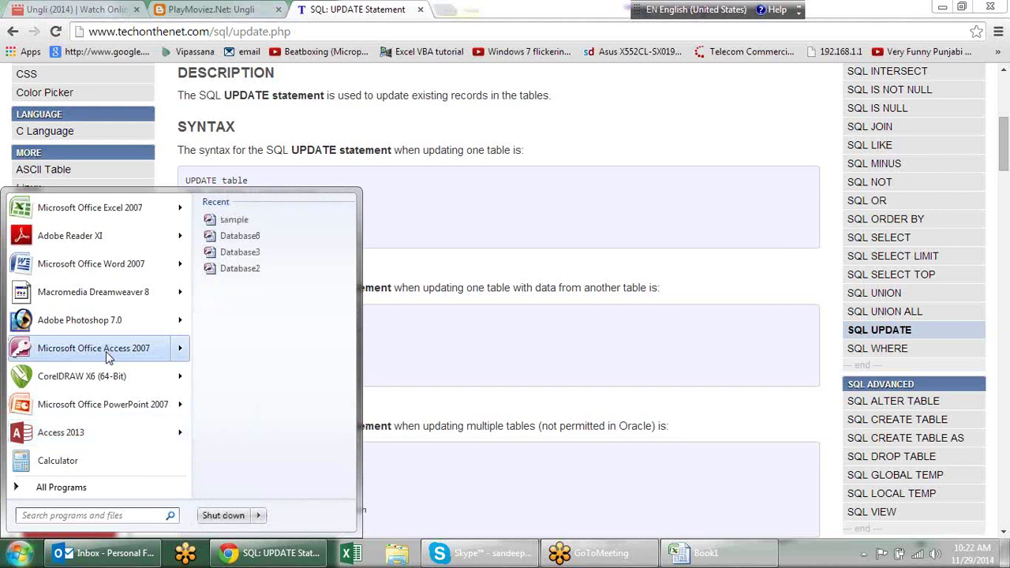
{"action": "left_click", "coordinate": [109, 356]}
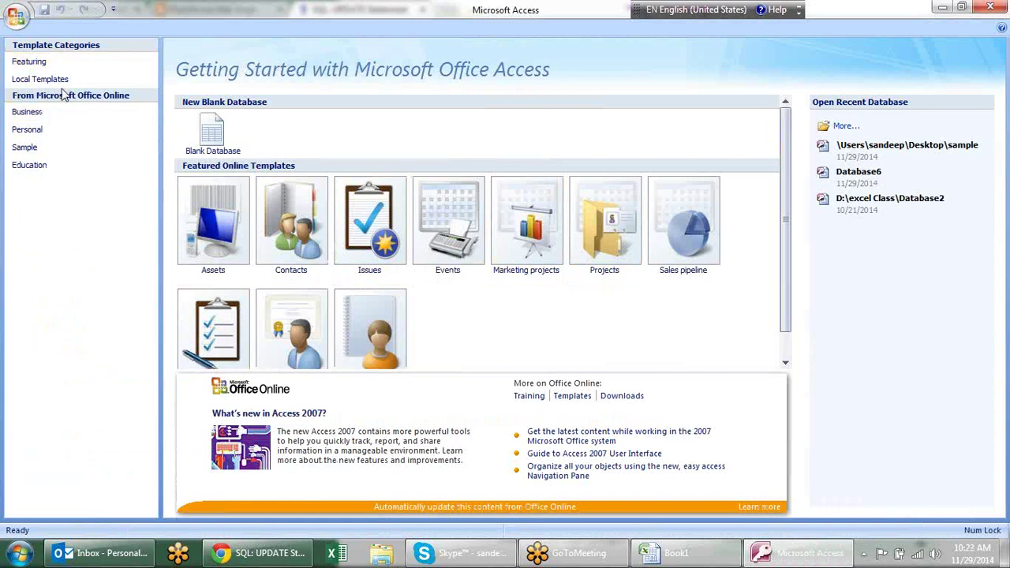
{"action": "left_click", "coordinate": [202, 138]}
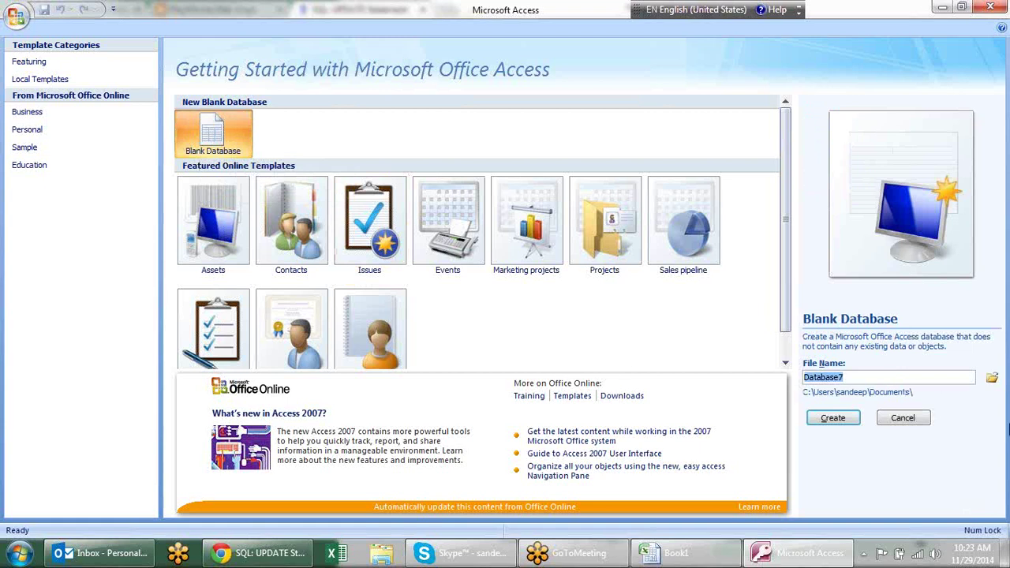
{"action": "type", "text": "sample2"}
{"action": "left_click", "coordinate": [833, 419]}
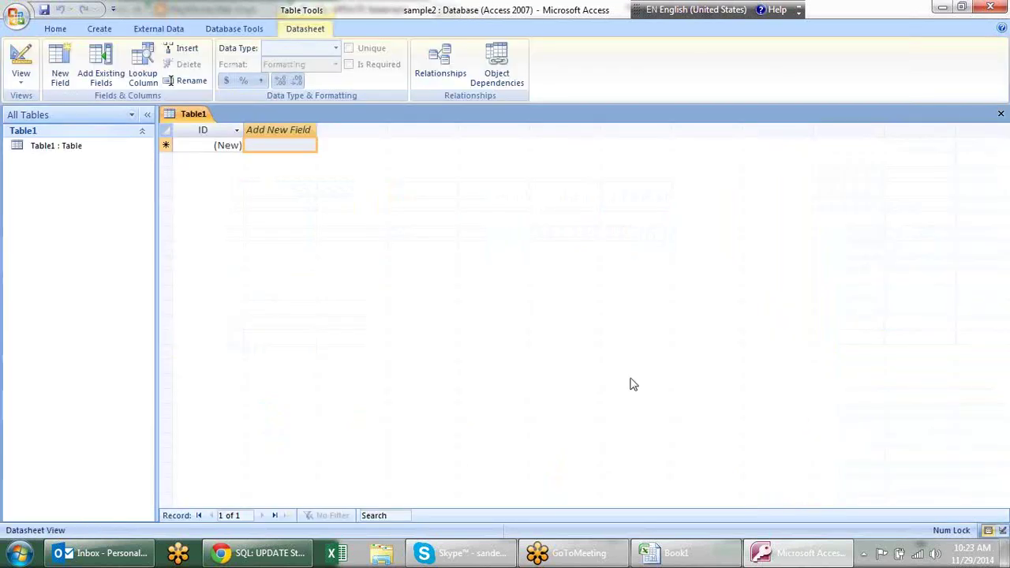
Step: Minimise the open windows and load the powerpivot workbook from the excel folder
{"action": "left_click", "coordinate": [945, 11]}
{"action": "left_click", "coordinate": [947, 8]}
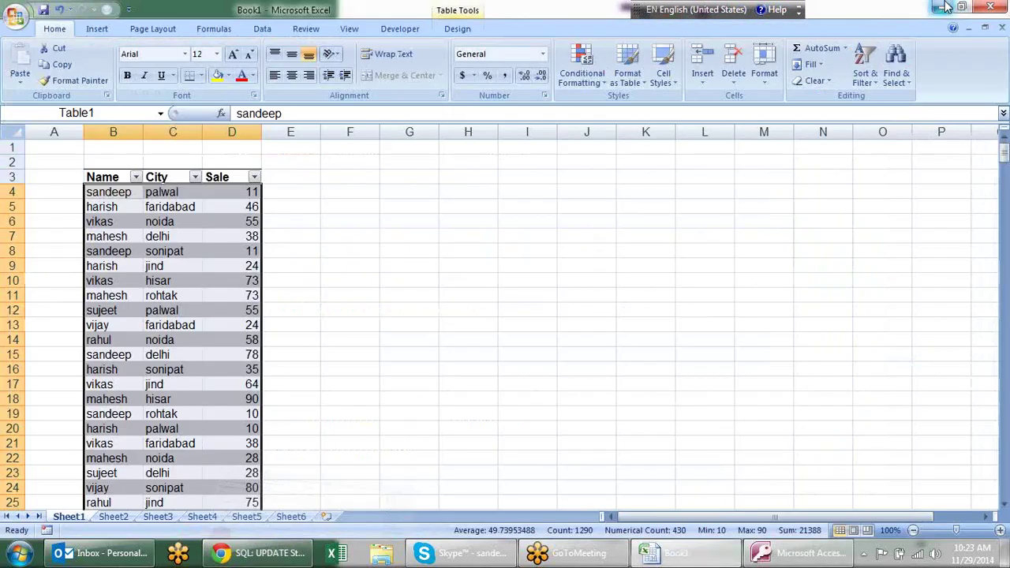
{"action": "left_click", "coordinate": [946, 8]}
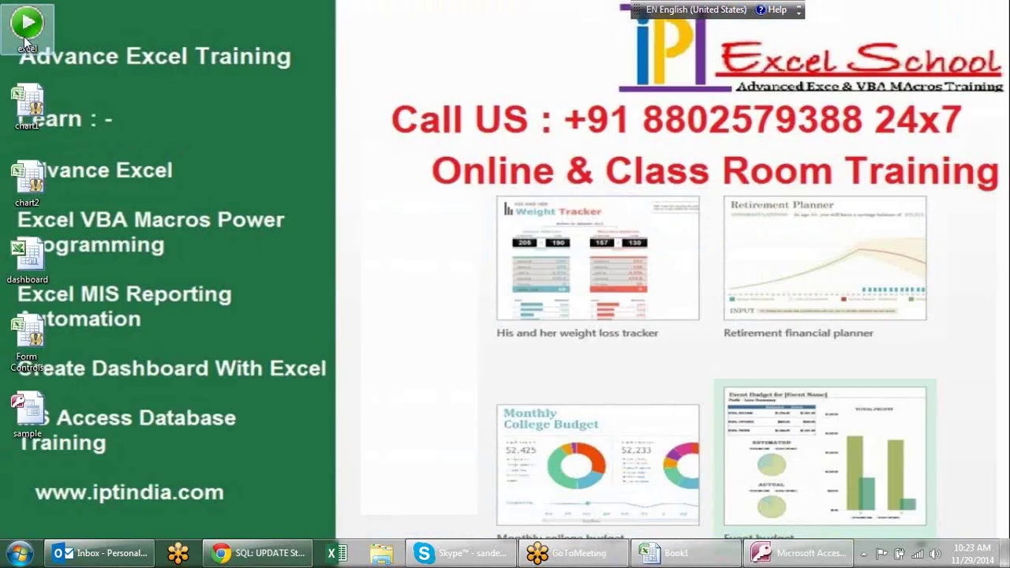
{"action": "double_click", "coordinate": [24, 36]}
{"action": "key", "text": "p"}
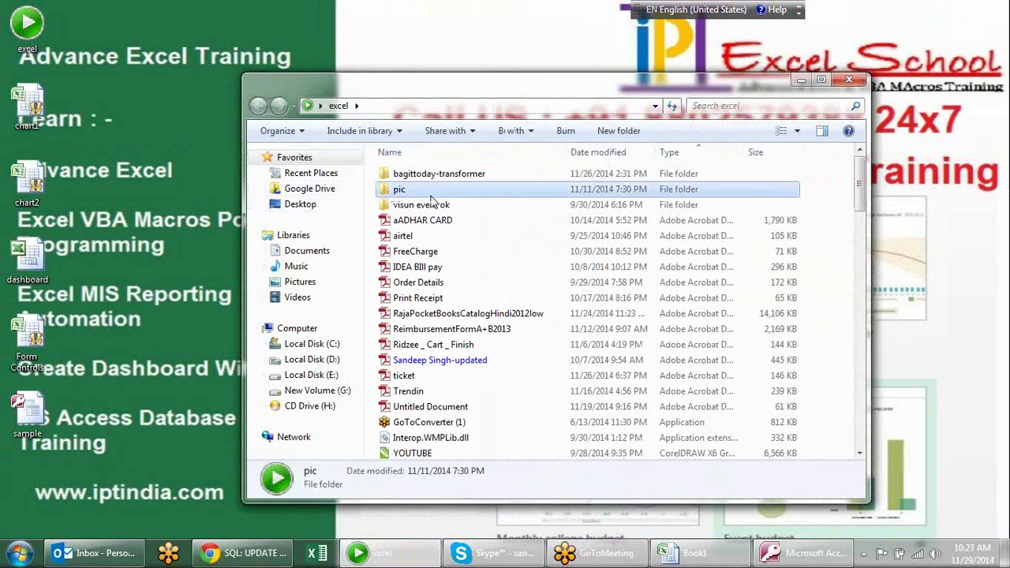
{"action": "key", "text": "p"}
{"action": "key", "text": "p"}
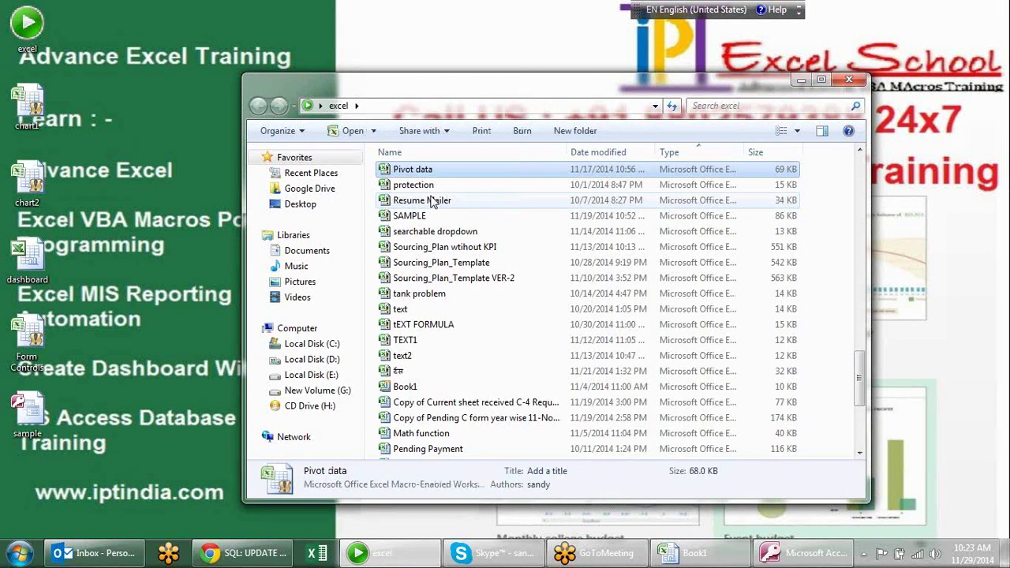
{"action": "key", "text": "Return"}
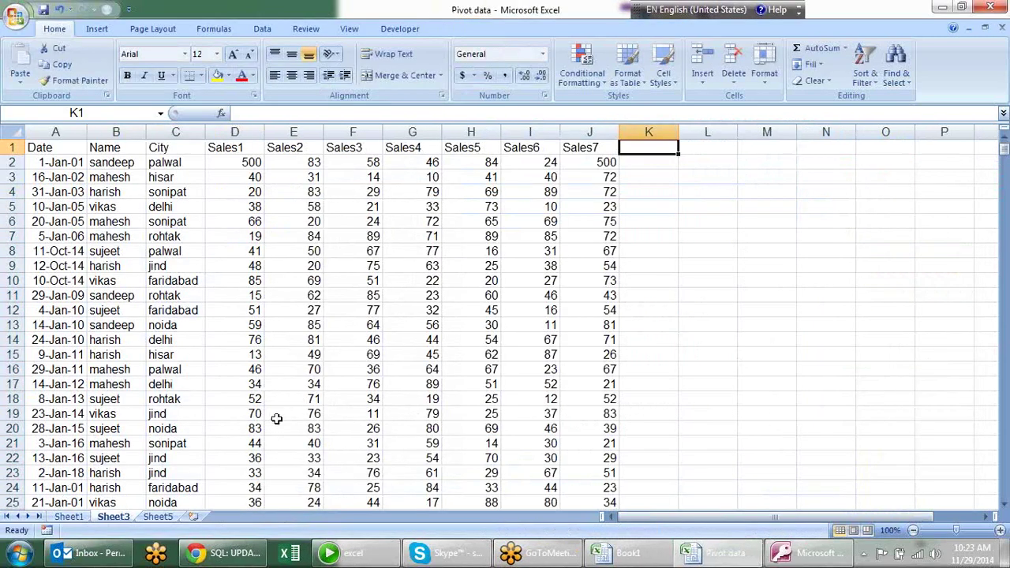
{"action": "key", "text": "alt+F4"}
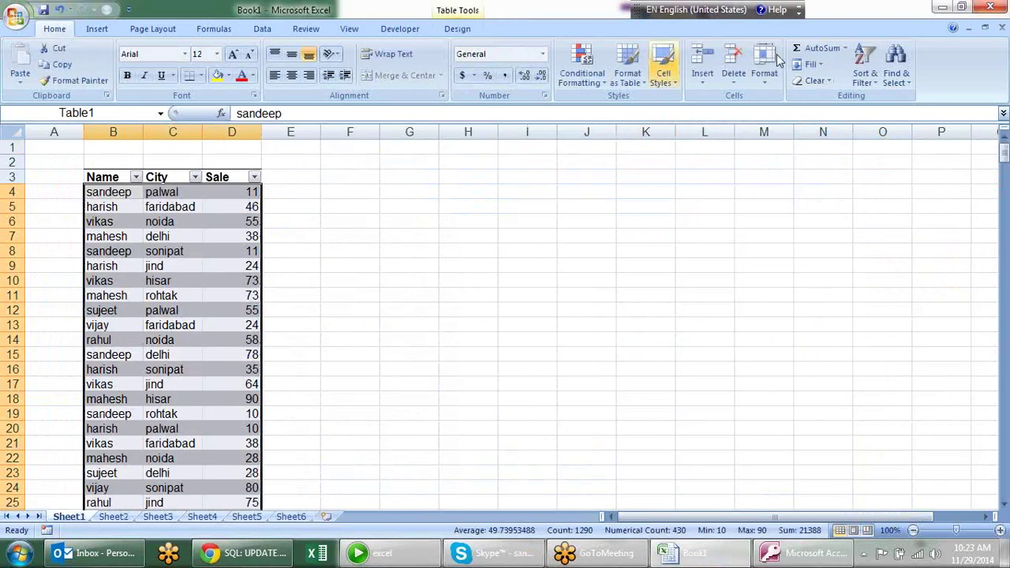
{"action": "key", "text": "alt+F4"}
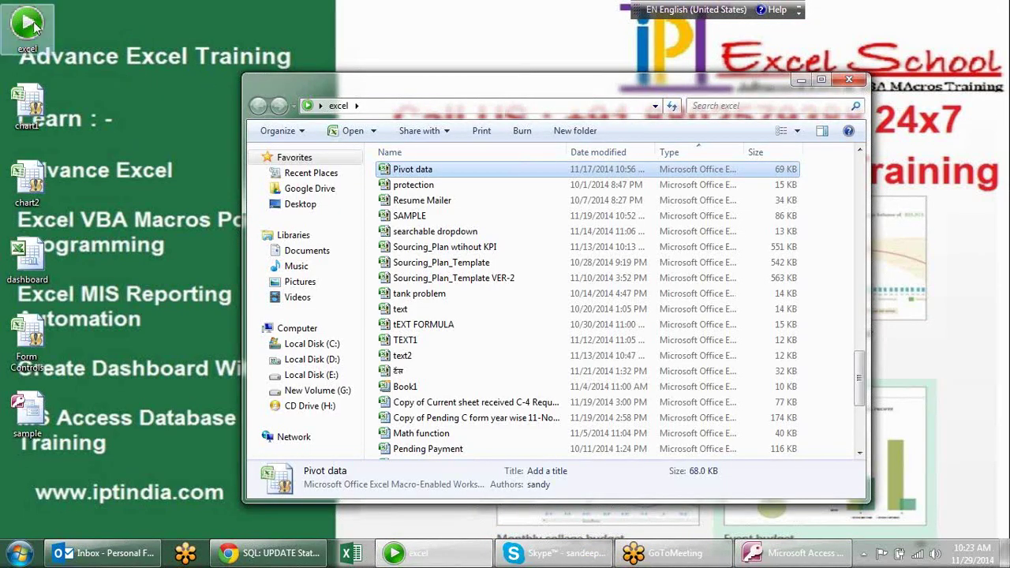
{"action": "left_click", "coordinate": [567, 201]}
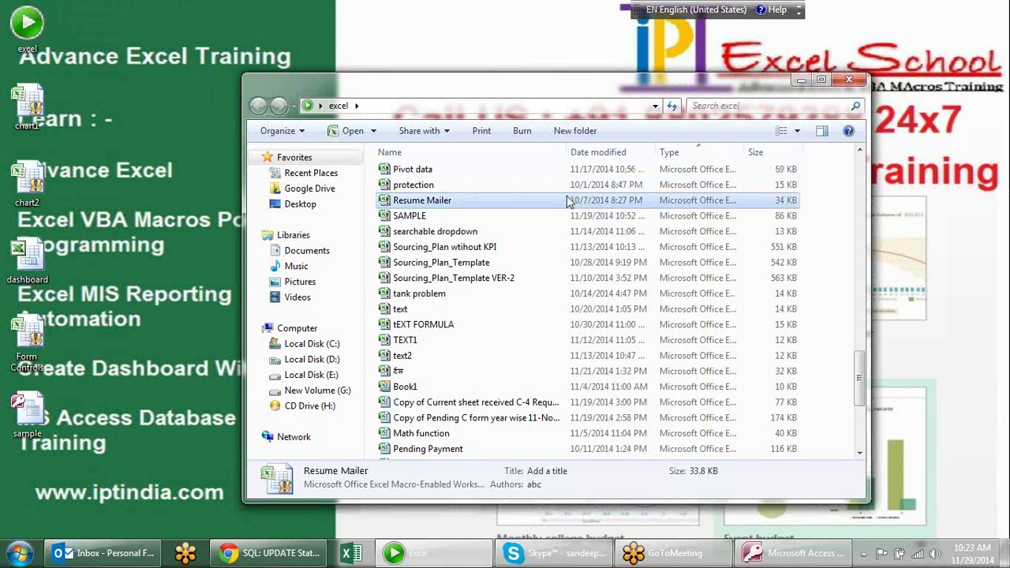
{"action": "key", "text": "Down"}
{"action": "key", "text": "Down"}
{"action": "key", "text": "Down"}
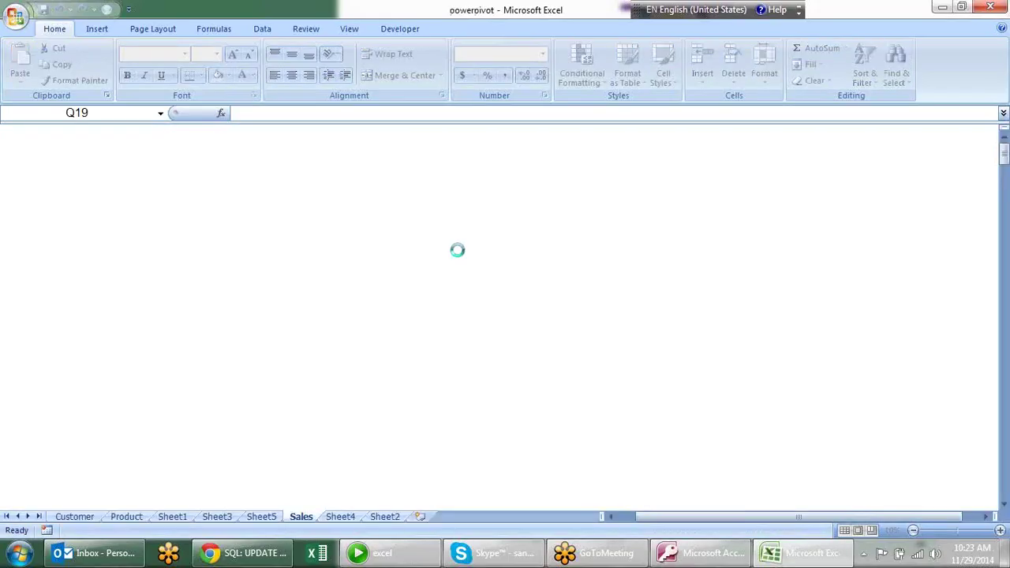
{"action": "left_click", "coordinate": [325, 456]}
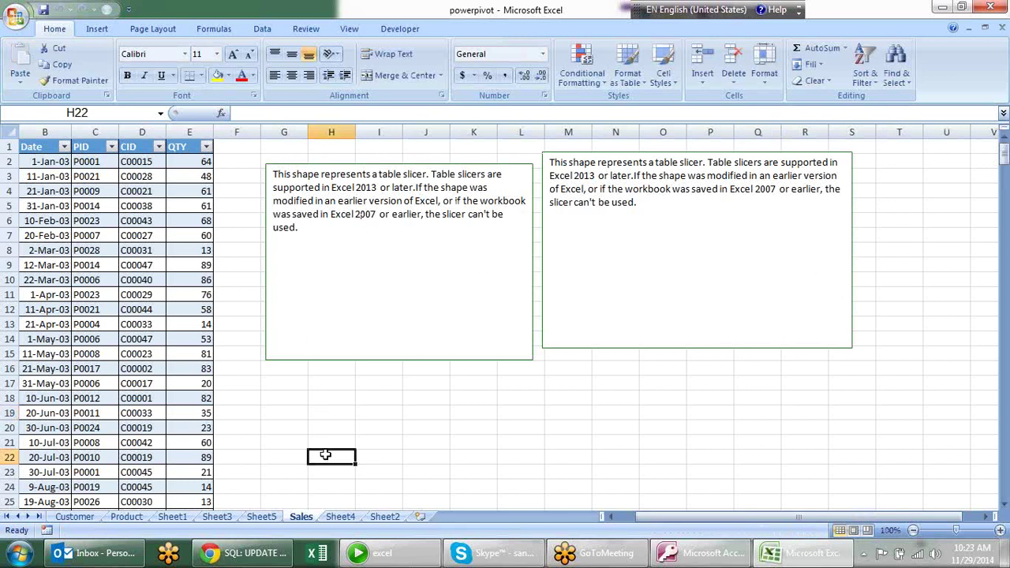
Step: Copy the Customer sheet's CID, CustName and City table (A1:C51) and return to Access
{"action": "left_click", "coordinate": [75, 516]}
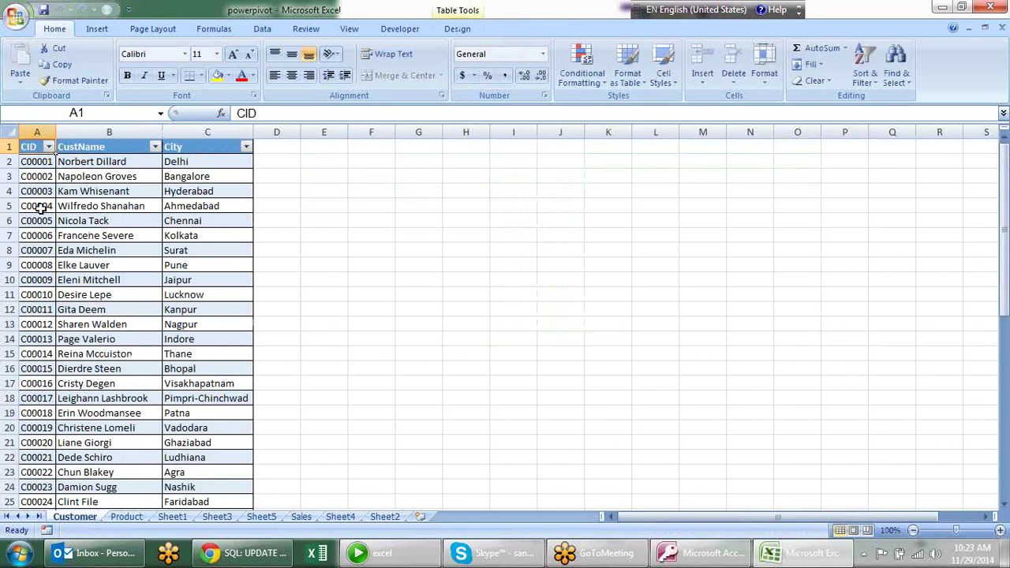
{"action": "left_click_drag", "start_coordinate": [37, 130], "coordinate": [170, 135]}
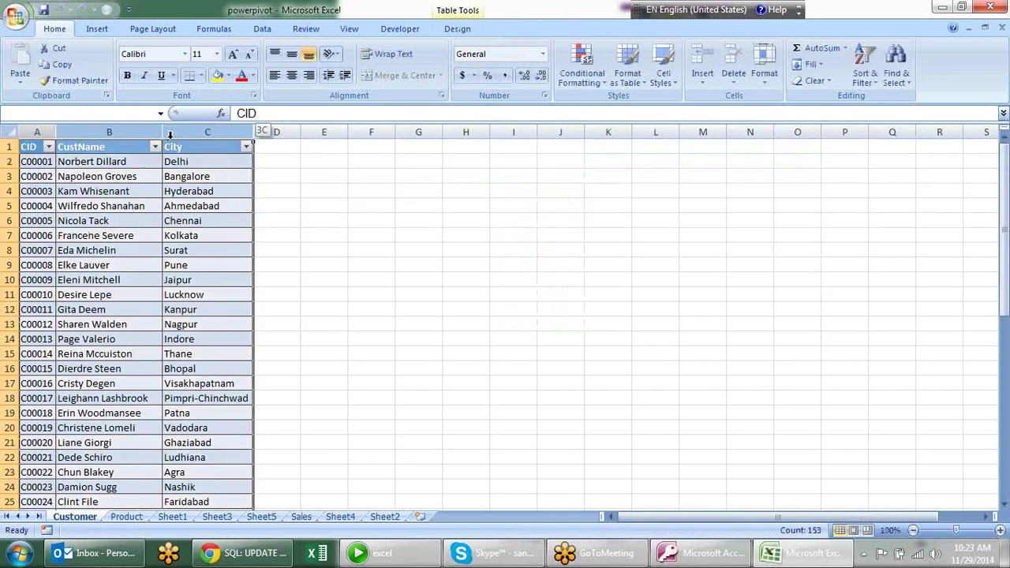
{"action": "left_click", "coordinate": [332, 399]}
{"action": "left_click", "coordinate": [33, 141]}
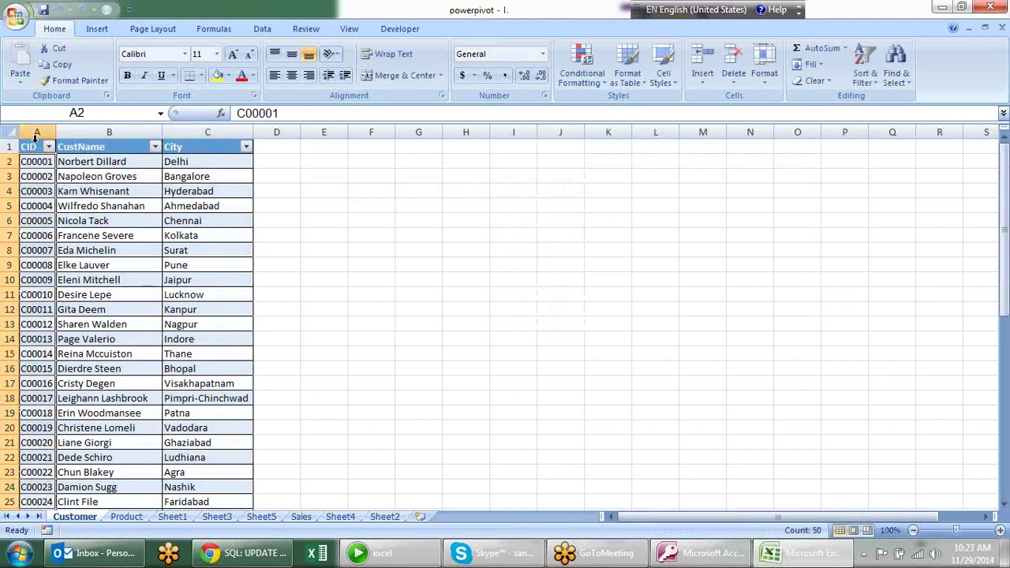
{"action": "left_click", "coordinate": [36, 146]}
{"action": "key", "text": "ctrl+shift+Right"}
{"action": "key", "text": "ctrl+shift+Down"}
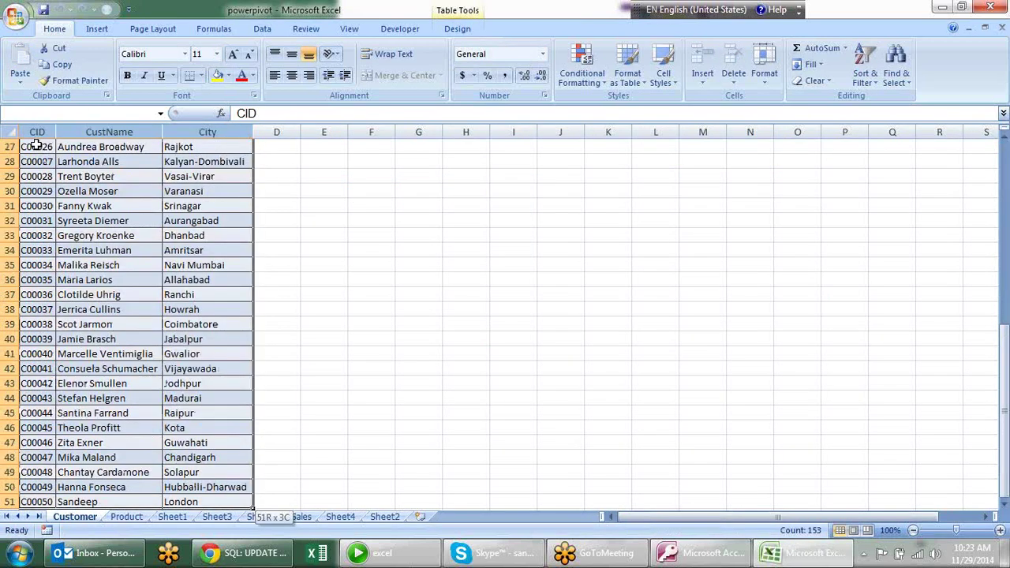
{"action": "key", "text": "ctrl+c"}
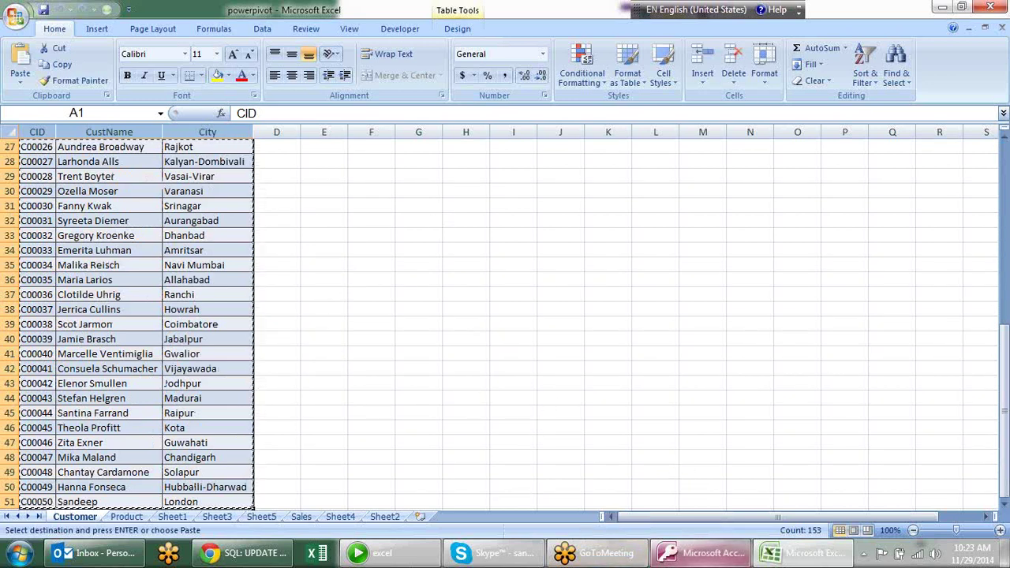
{"action": "left_click", "coordinate": [700, 555]}
Step: Paste the copied customer rows into Table1's ID and new field columns, accepting the 51 records
{"action": "left_click_drag", "start_coordinate": [195, 128], "coordinate": [264, 115]}
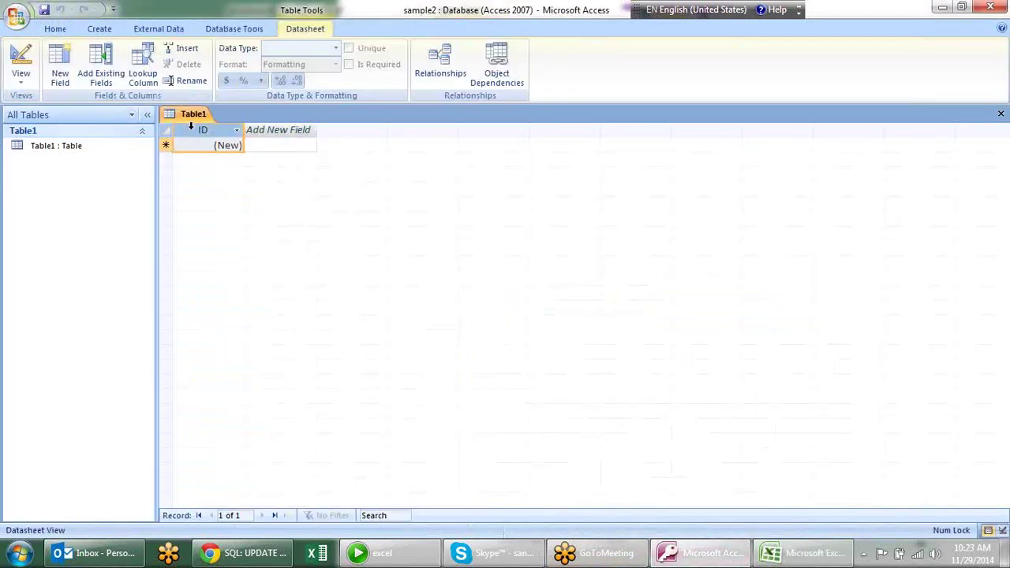
{"action": "key", "text": "ctrl+v"}
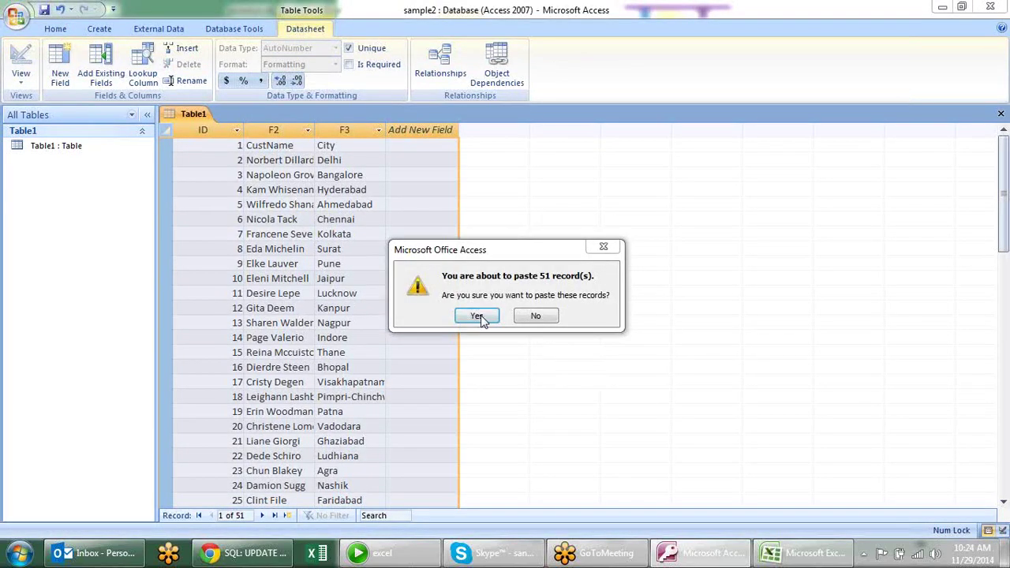
{"action": "left_click", "coordinate": [476, 317]}
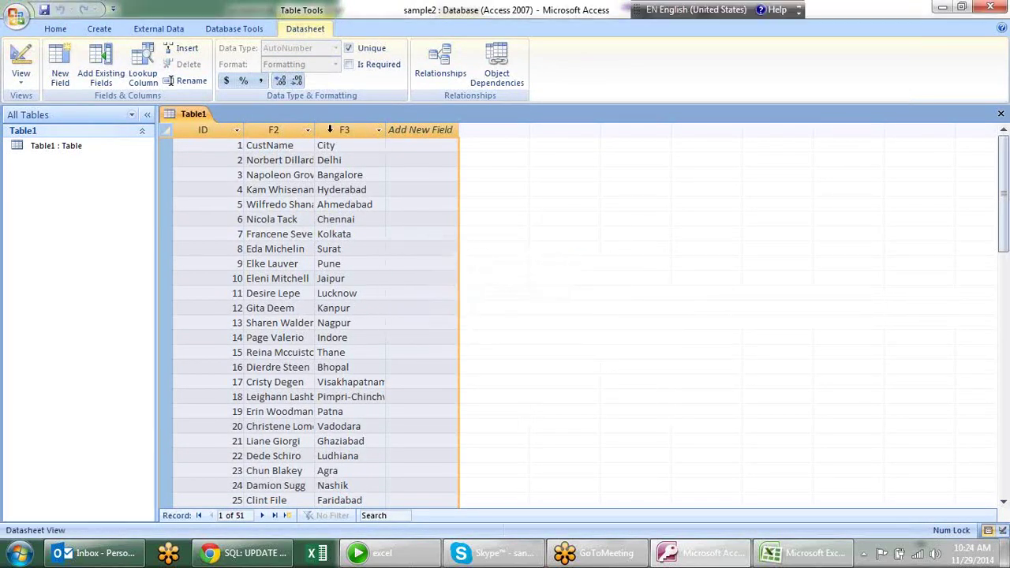
Step: Close the wrongly filled Table1 without saving and create a new blank table
{"action": "right_click", "coordinate": [193, 114]}
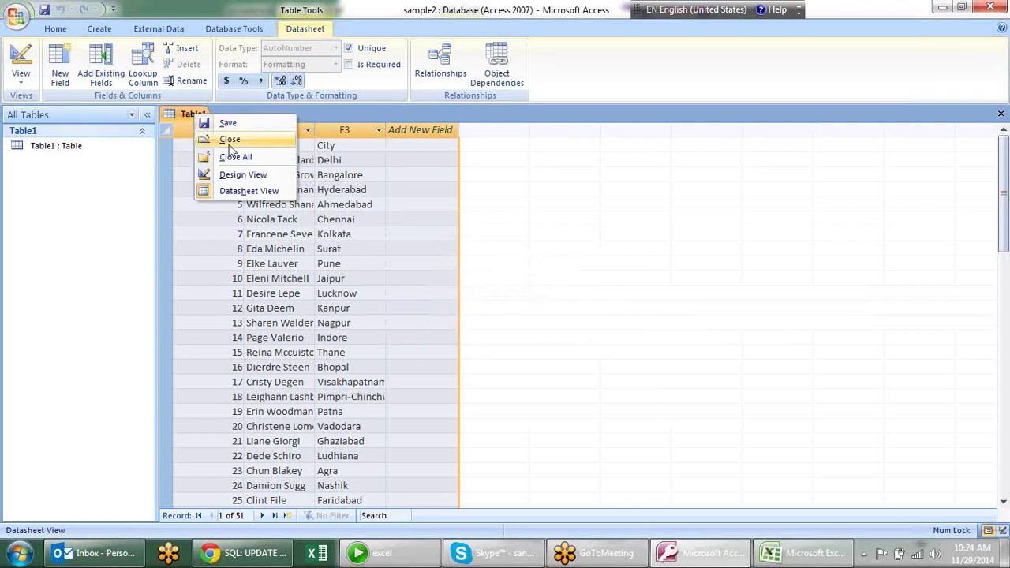
{"action": "left_click", "coordinate": [509, 188]}
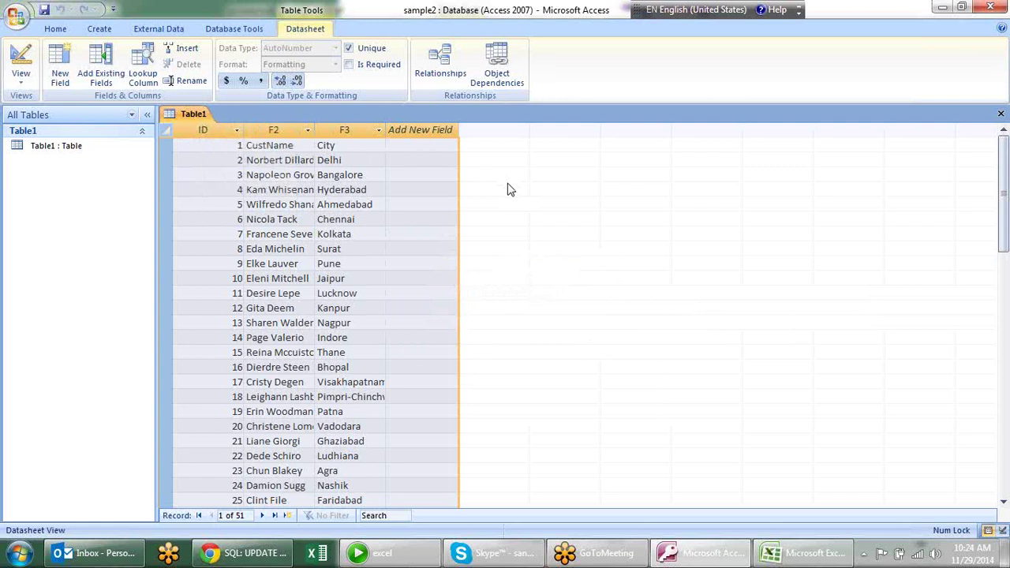
{"action": "right_click", "coordinate": [196, 129]}
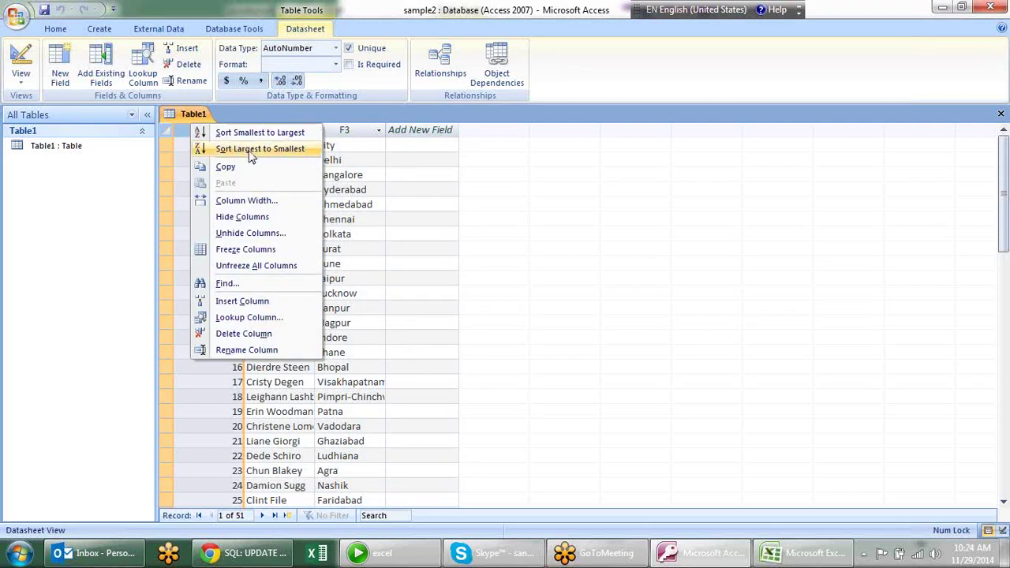
{"action": "left_click", "coordinate": [502, 222]}
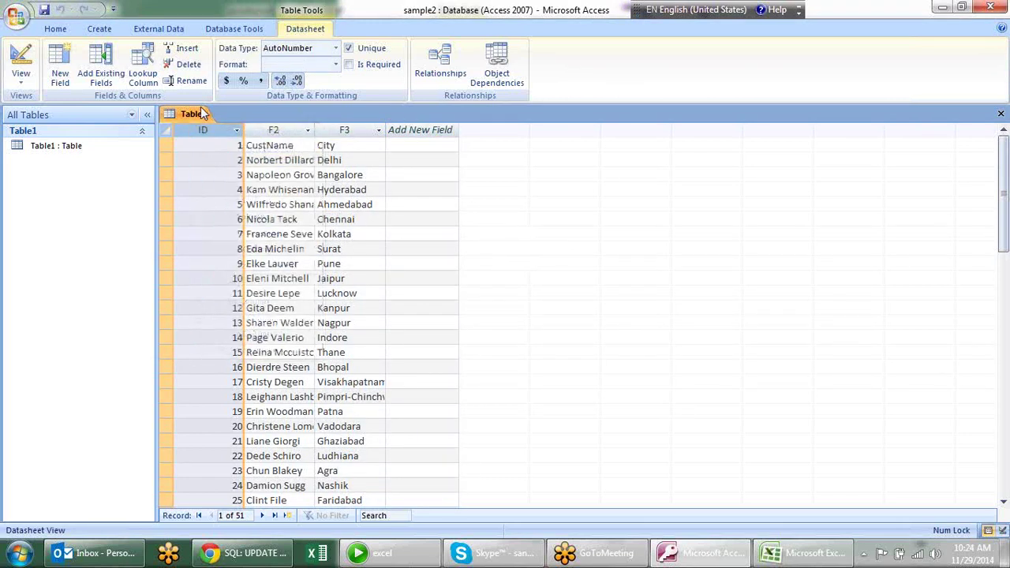
{"action": "right_click", "coordinate": [202, 113]}
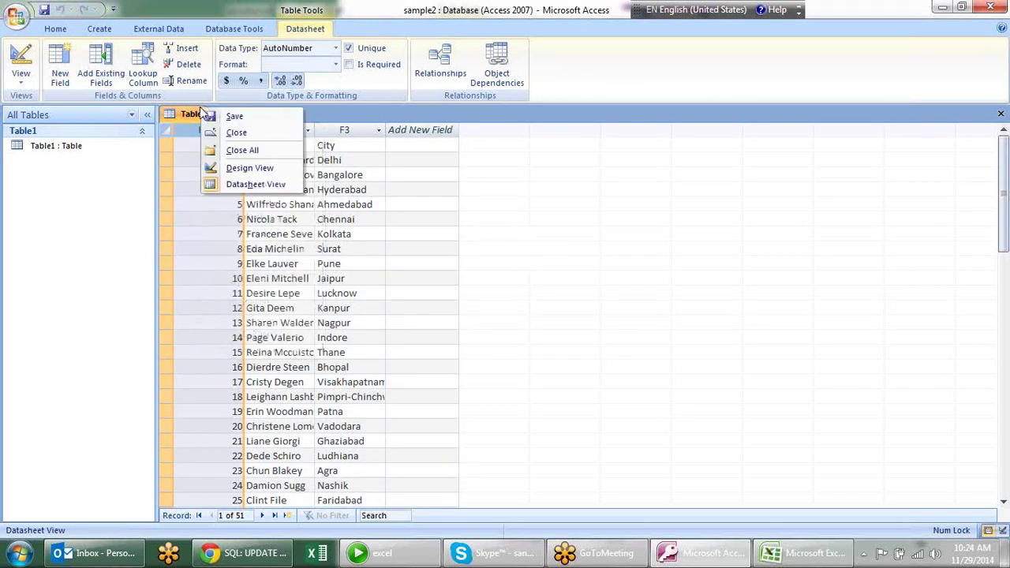
{"action": "left_click", "coordinate": [256, 137]}
{"action": "left_click", "coordinate": [514, 319]}
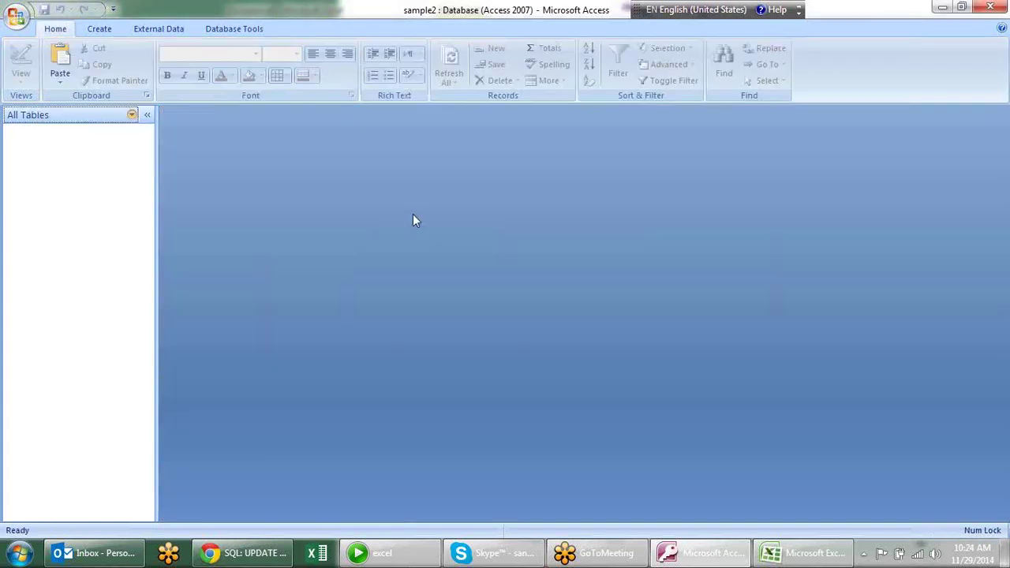
{"action": "left_click", "coordinate": [93, 31]}
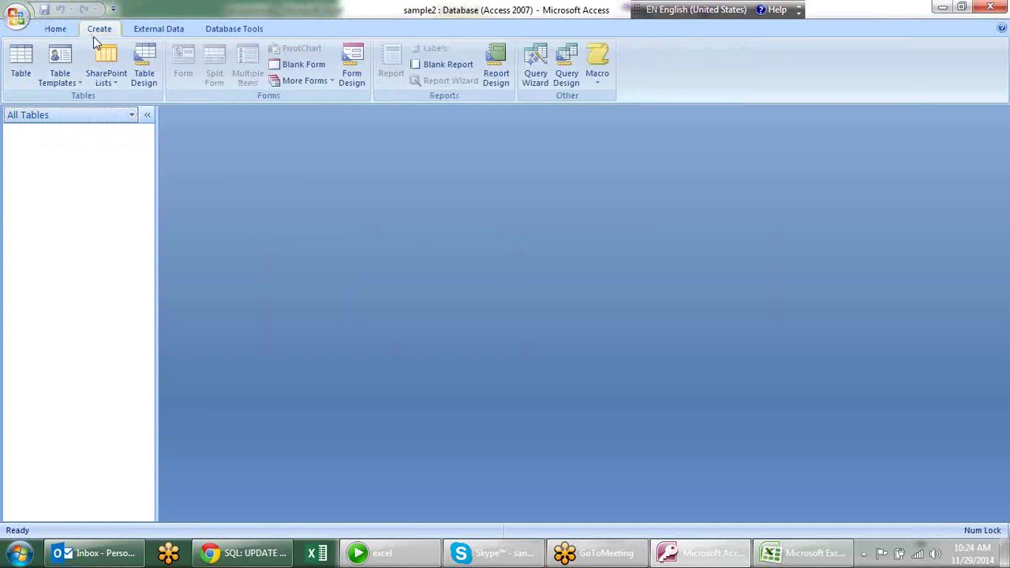
{"action": "left_click", "coordinate": [40, 73]}
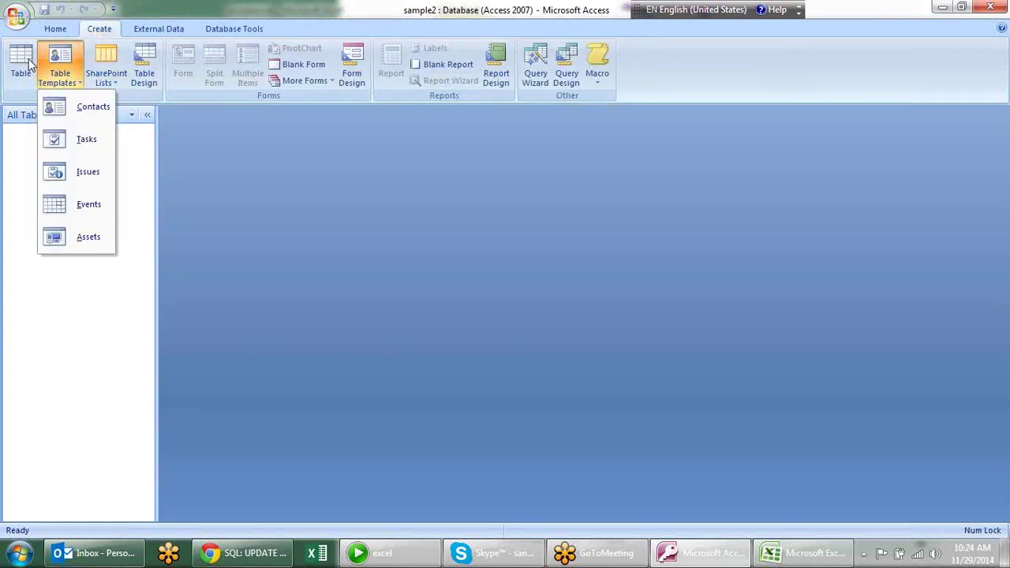
{"action": "left_click", "coordinate": [28, 71]}
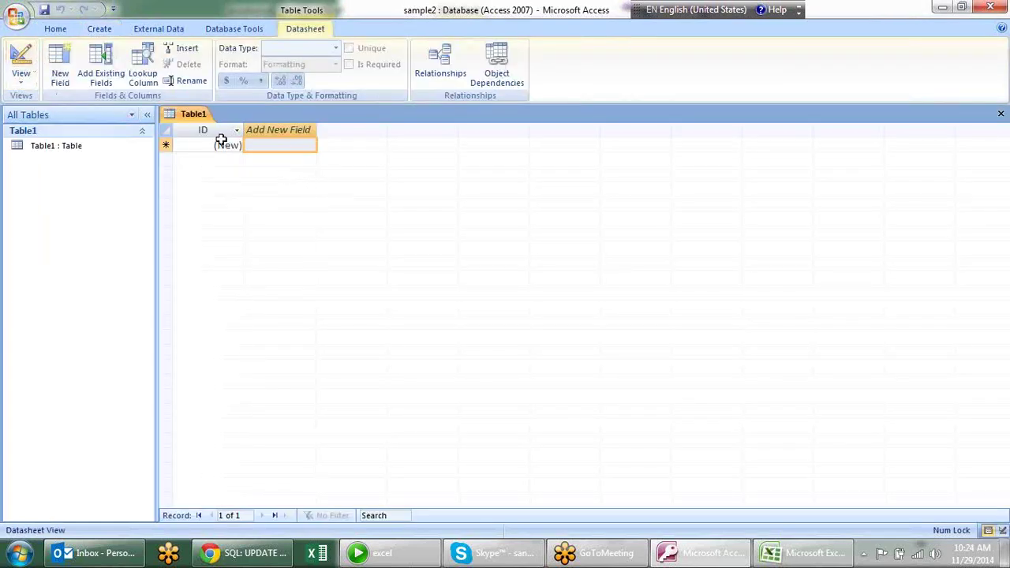
Step: In Excel, copy the customer data range A2:C51 without the header row
{"action": "key", "text": "alt+Tab"}
{"action": "scroll", "coordinate": [221, 191], "scroll_direction": "up", "scroll_amount": 9}
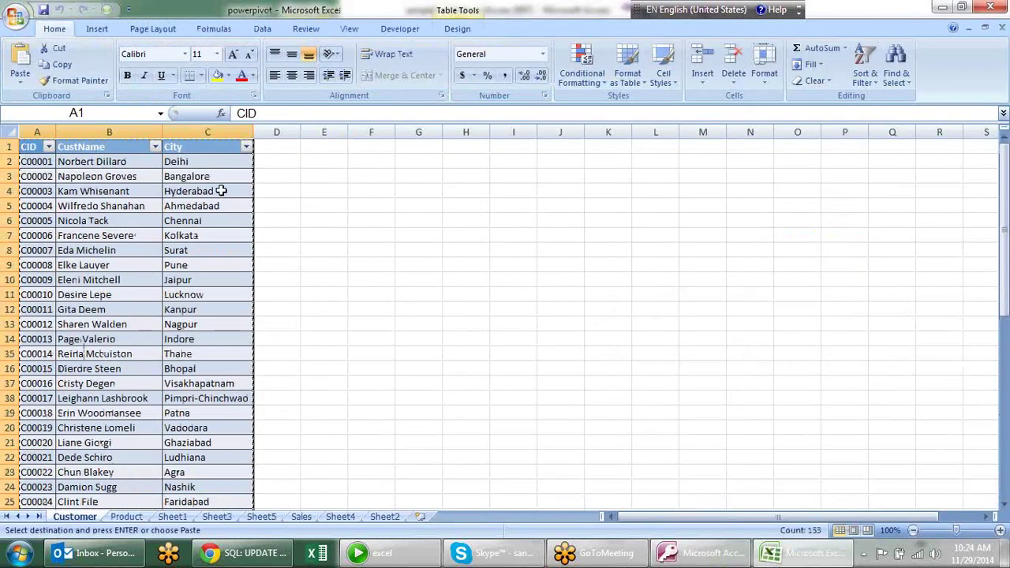
{"action": "key", "text": "Escape"}
{"action": "left_click", "coordinate": [53, 162]}
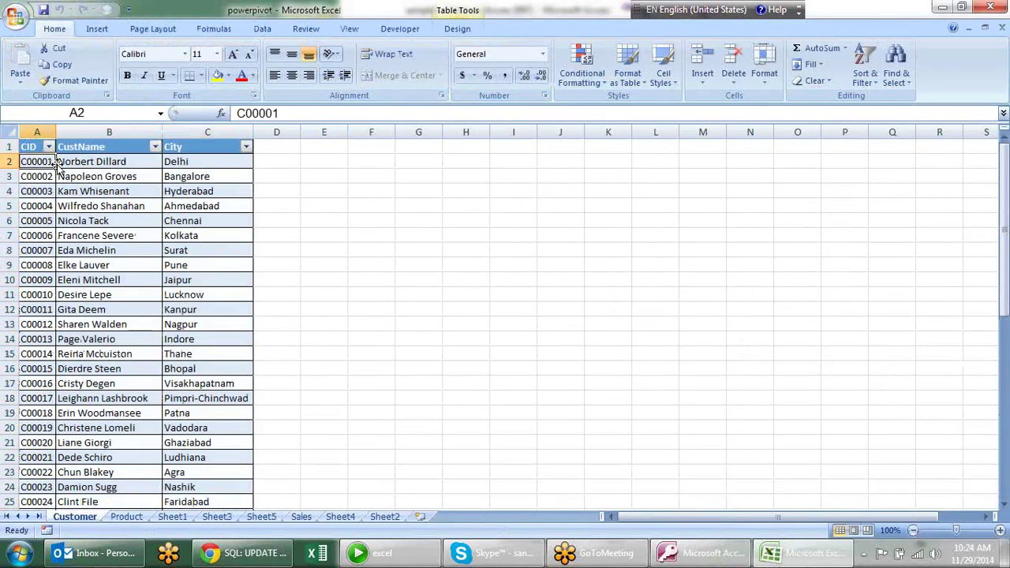
{"action": "key", "text": "ctrl+shift+Right"}
{"action": "key", "text": "ctrl+shift+Down"}
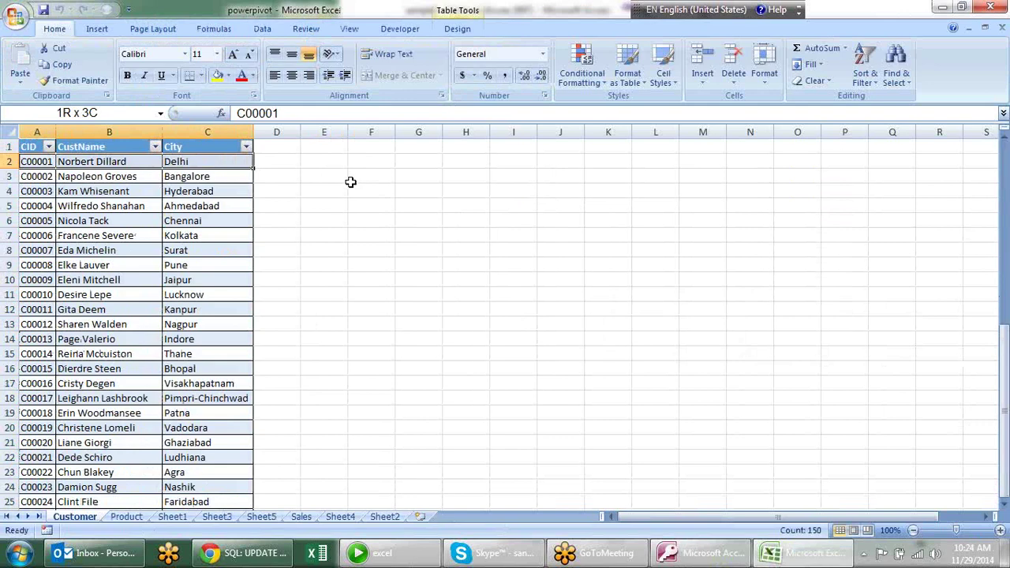
{"action": "key", "text": "ctrl+c"}
Step: Paste the 50 customer rows into Table1's F2, F3 and Add New Field columns, confirming the paste
{"action": "key", "text": "alt+Tab"}
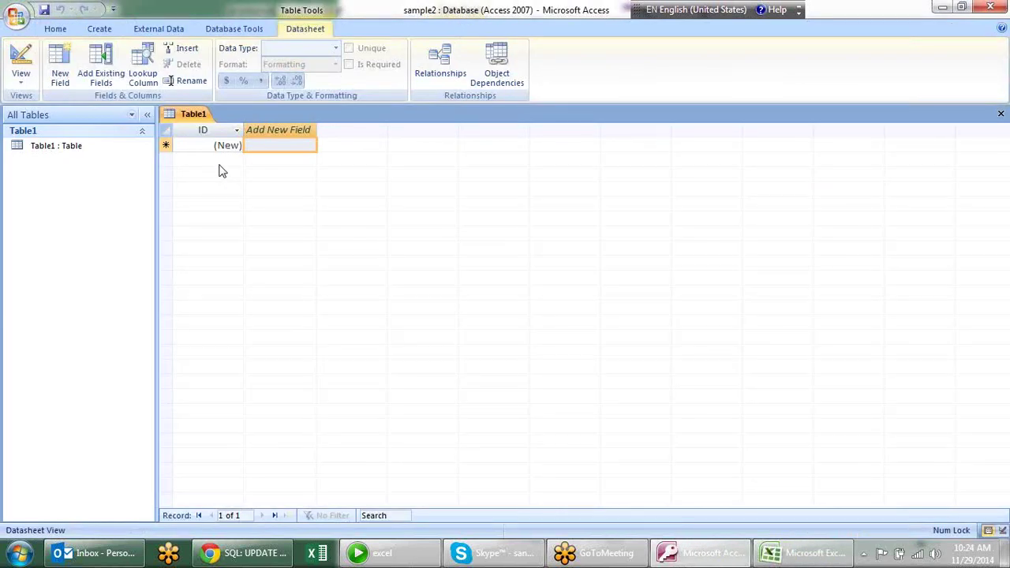
{"action": "key", "text": "alt+Tab"}
{"action": "key", "text": "alt+Tab"}
{"action": "left_click", "coordinate": [231, 146]}
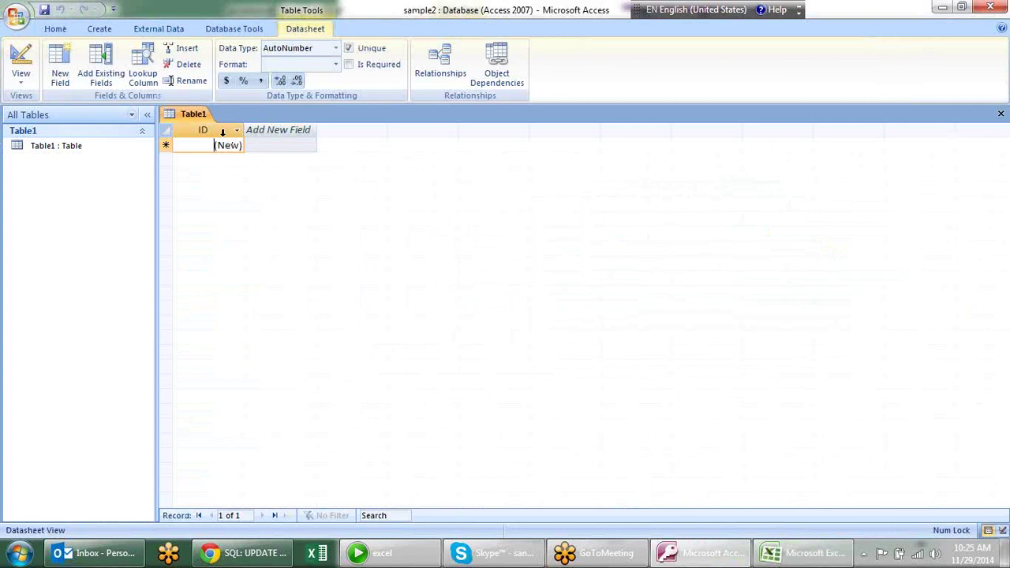
{"action": "left_click_drag", "start_coordinate": [238, 145], "coordinate": [315, 137]}
{"action": "key", "text": "ctrl+v"}
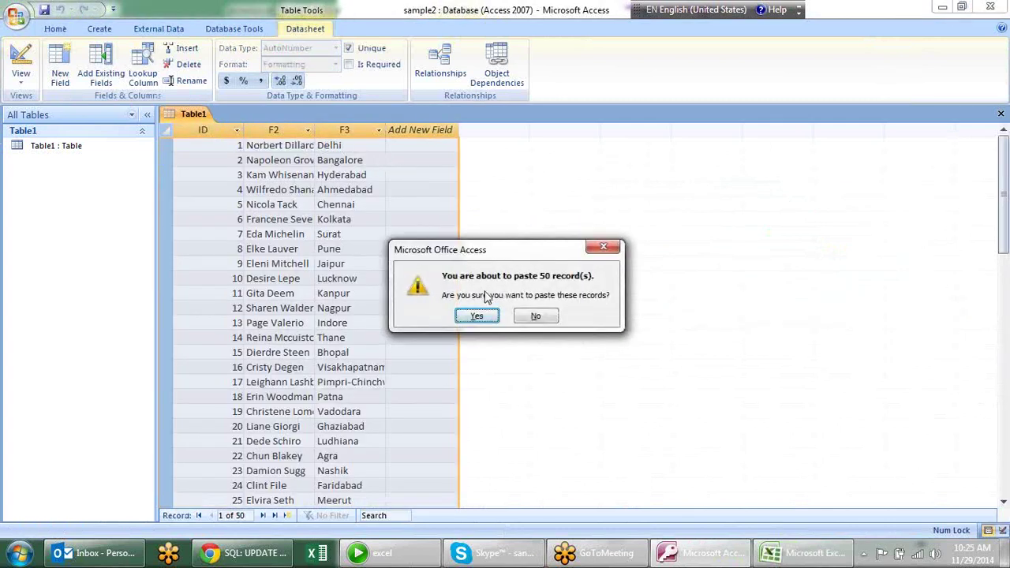
{"action": "key", "text": "n"}
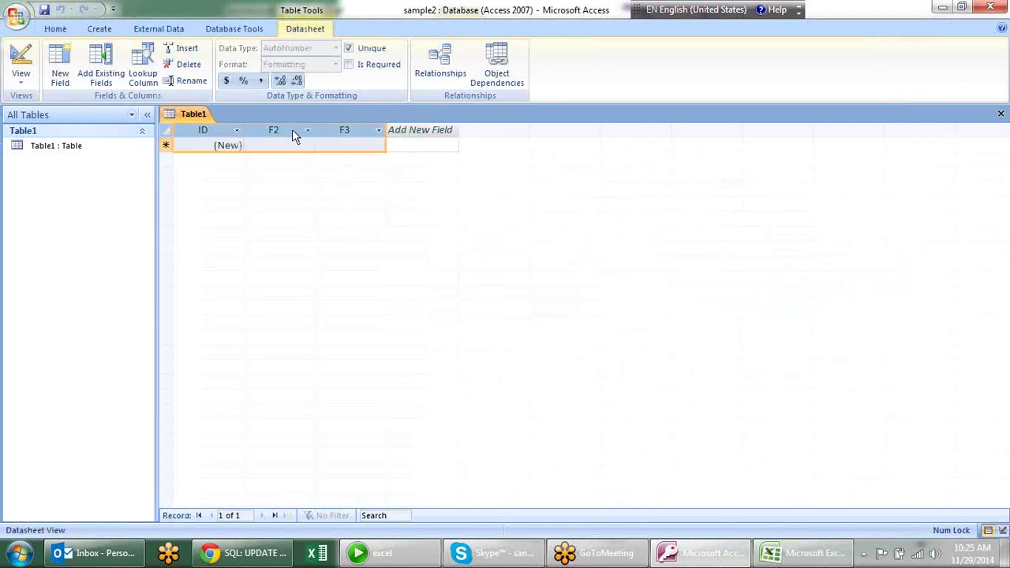
{"action": "left_click", "coordinate": [438, 148]}
{"action": "left_click_drag", "start_coordinate": [290, 126], "coordinate": [520, 134]}
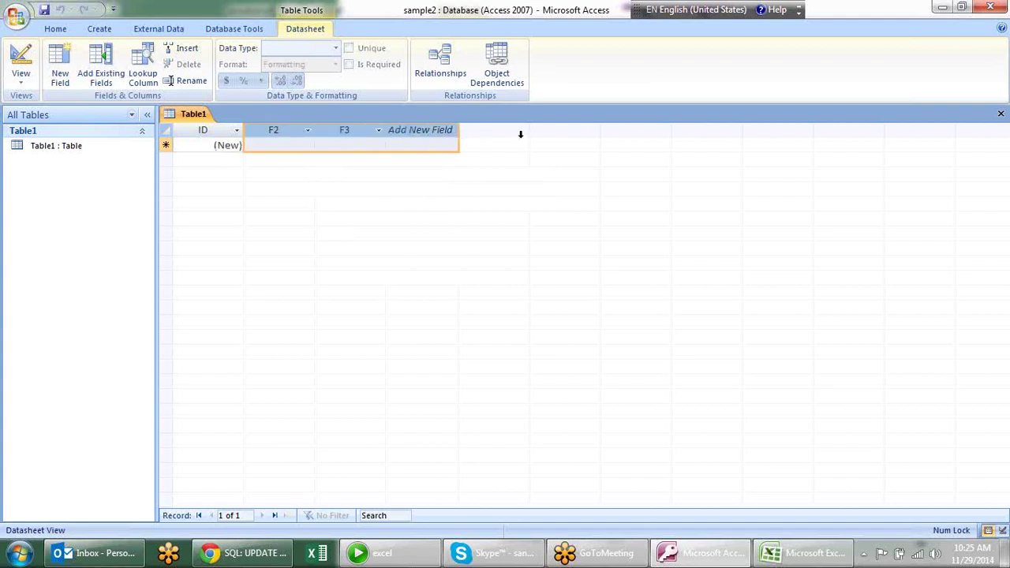
{"action": "key", "text": "ctrl+v"}
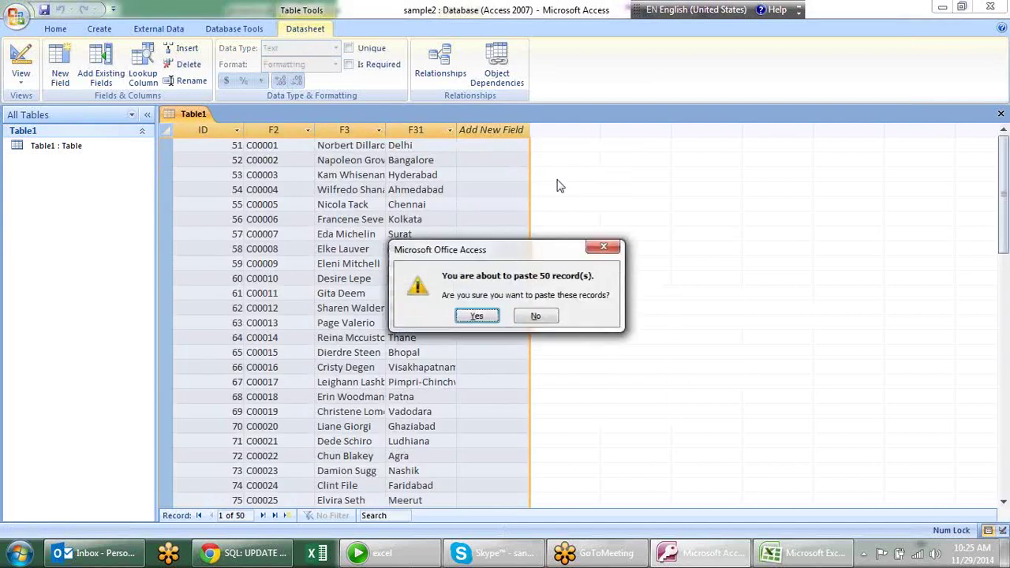
{"action": "left_click", "coordinate": [478, 315]}
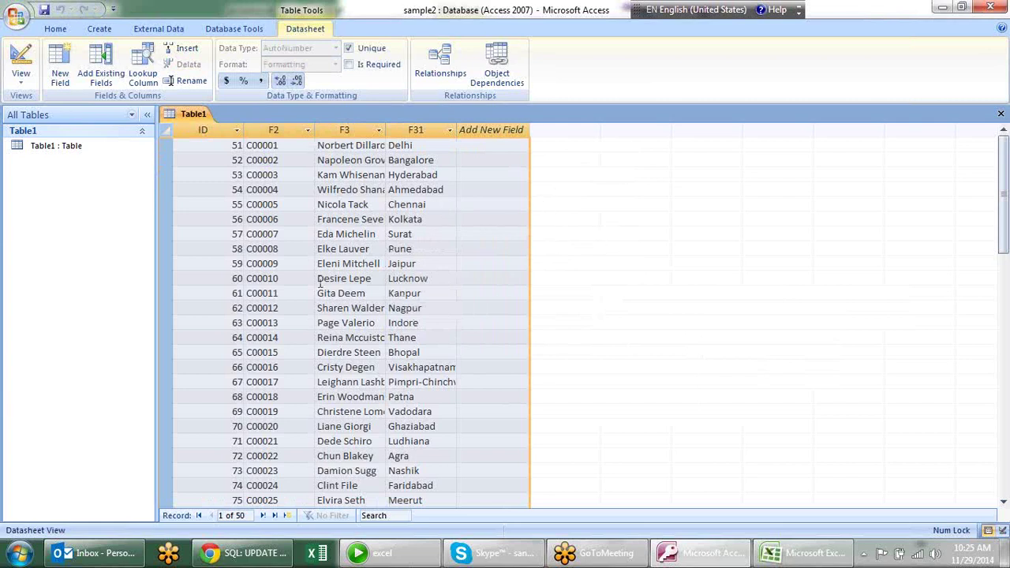
Step: Rename the F2 column to CID
{"action": "left_click", "coordinate": [304, 199]}
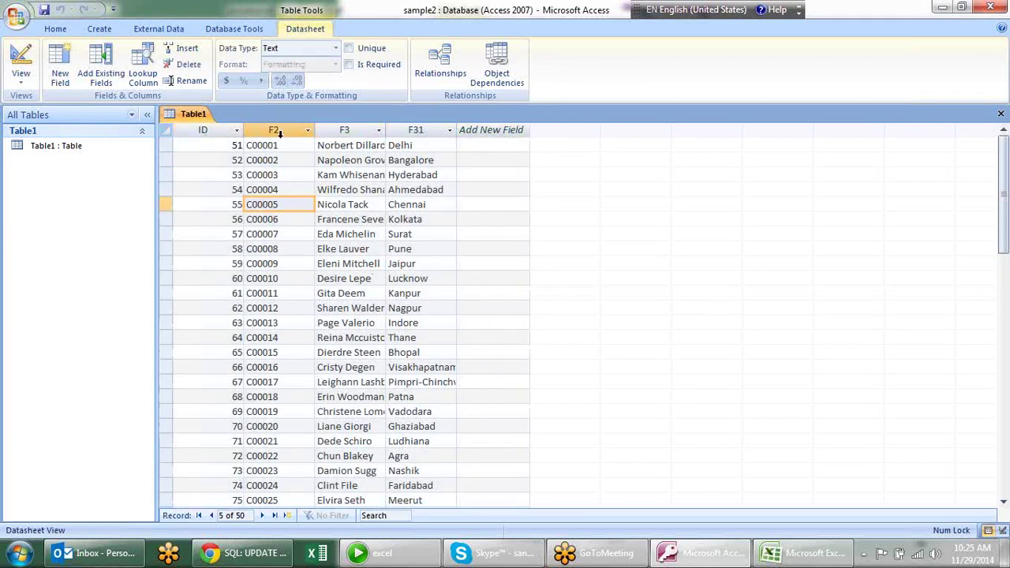
{"action": "double_click", "coordinate": [282, 130]}
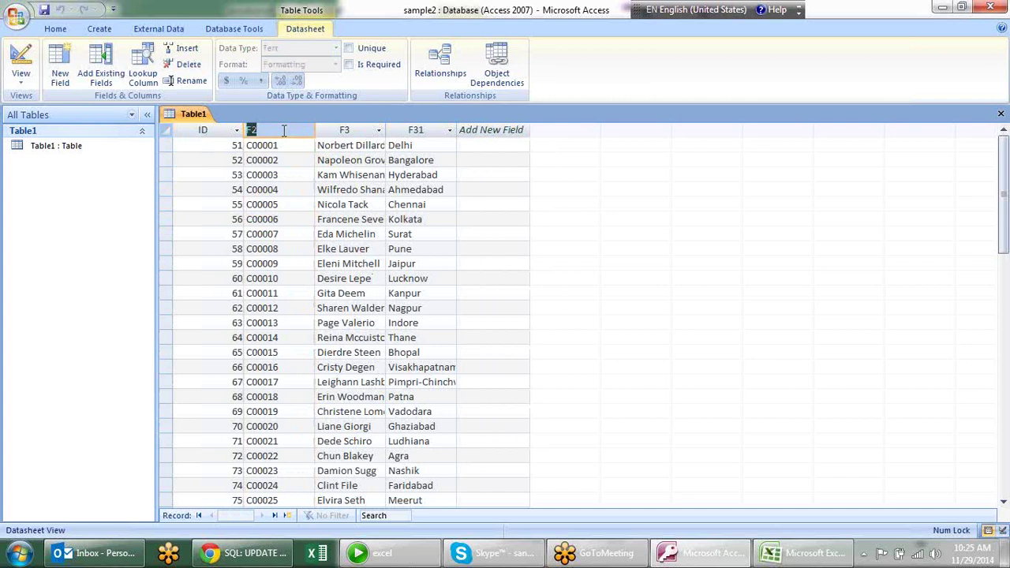
{"action": "type", "text": "ID"}
{"action": "key", "text": "Return"}
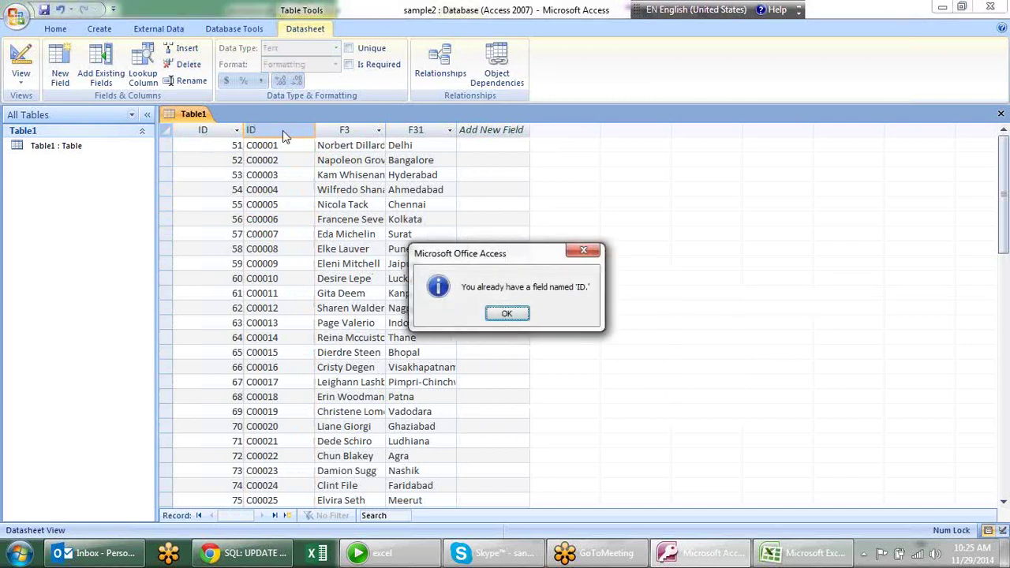
{"action": "key", "text": "Return"}
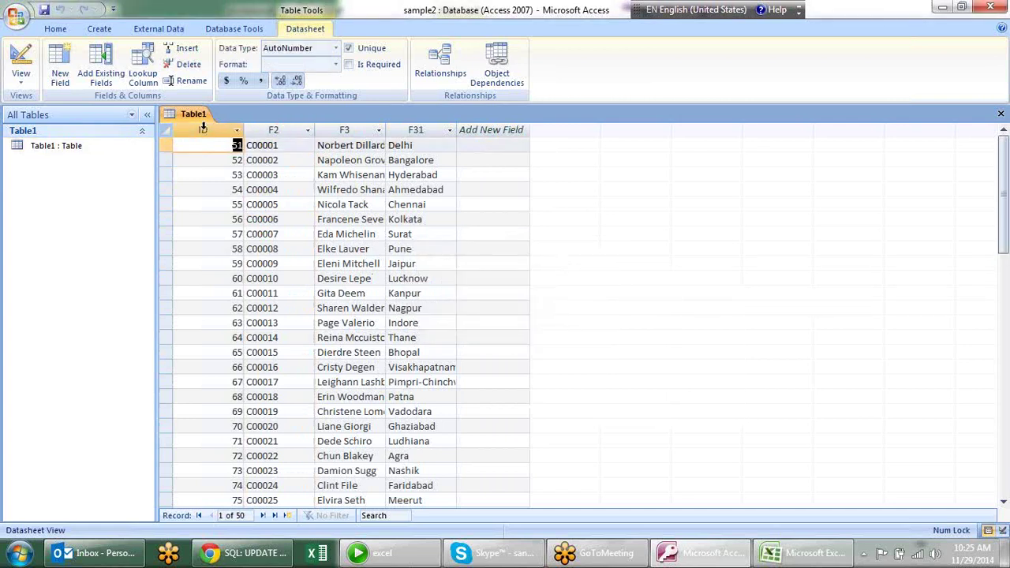
{"action": "left_click", "coordinate": [203, 130]}
{"action": "left_click", "coordinate": [274, 130]}
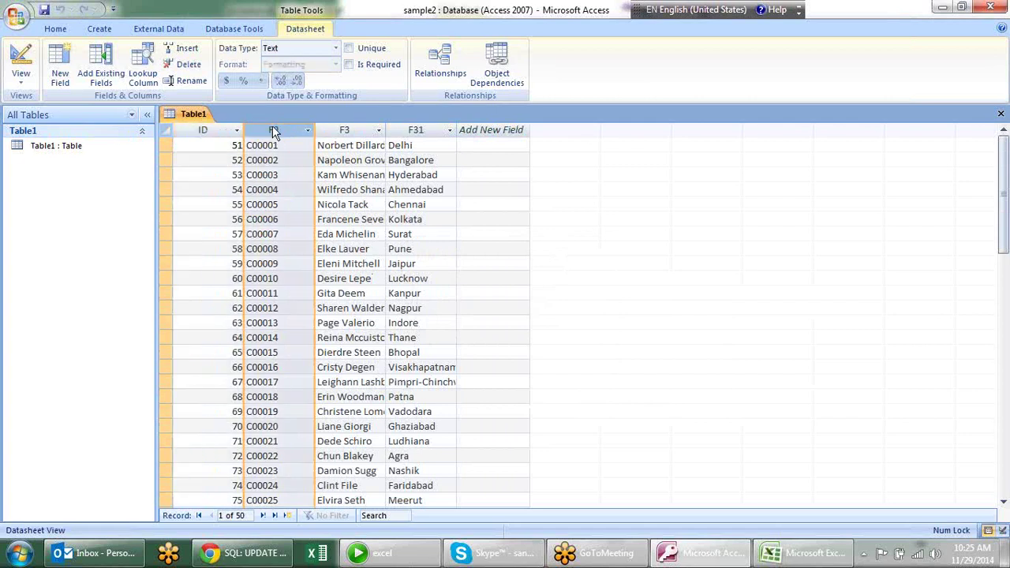
{"action": "double_click", "coordinate": [273, 130]}
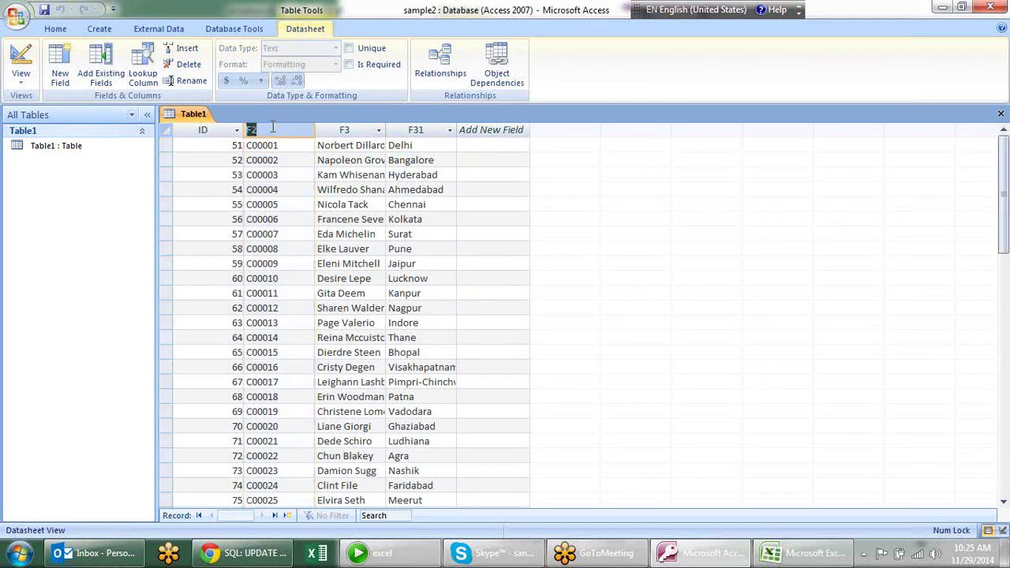
{"action": "type", "text": "CID"}
{"action": "key", "text": "Return"}
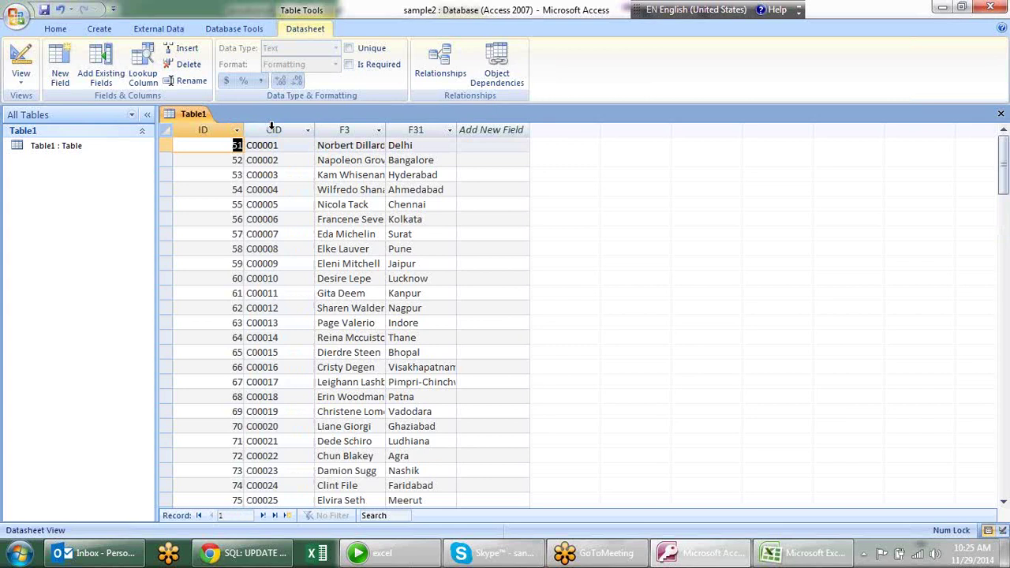
Step: Rename F3 to Name, accepting the reserved-word warning, and F31 to City
{"action": "left_click", "coordinate": [356, 130]}
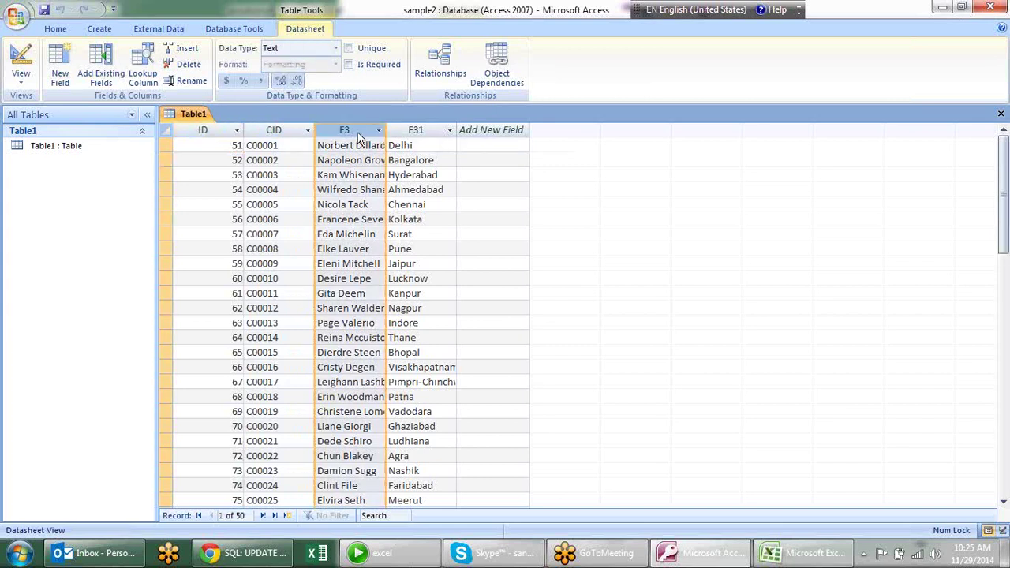
{"action": "double_click", "coordinate": [357, 131]}
{"action": "type", "text": "Name"}
{"action": "key", "text": "Return"}
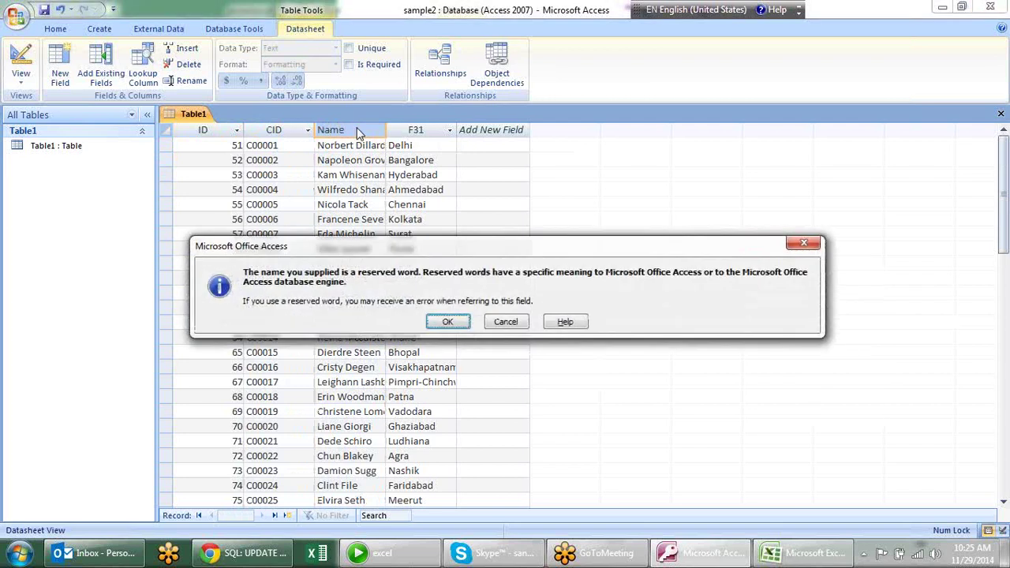
{"action": "left_click", "coordinate": [451, 322]}
{"action": "left_click", "coordinate": [431, 127]}
{"action": "left_click_drag", "start_coordinate": [430, 123], "coordinate": [432, 137]}
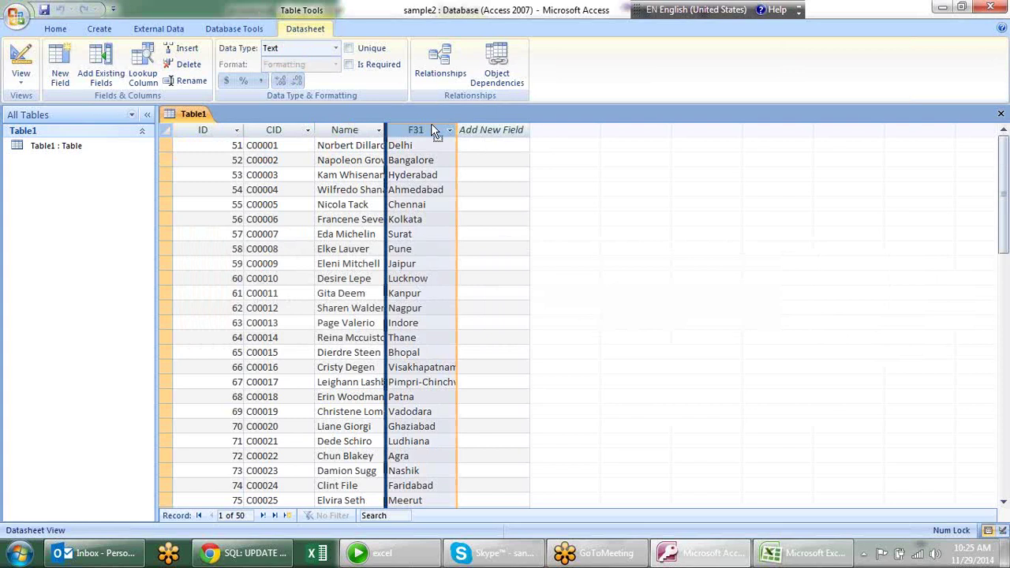
{"action": "double_click", "coordinate": [431, 131]}
{"action": "type", "text": "City"}
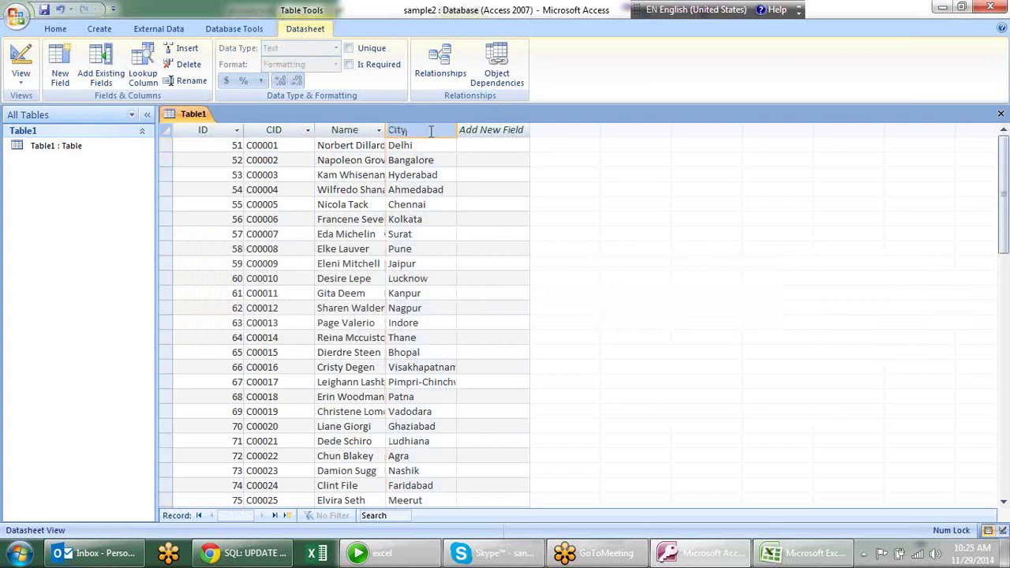
{"action": "key", "text": "Return"}
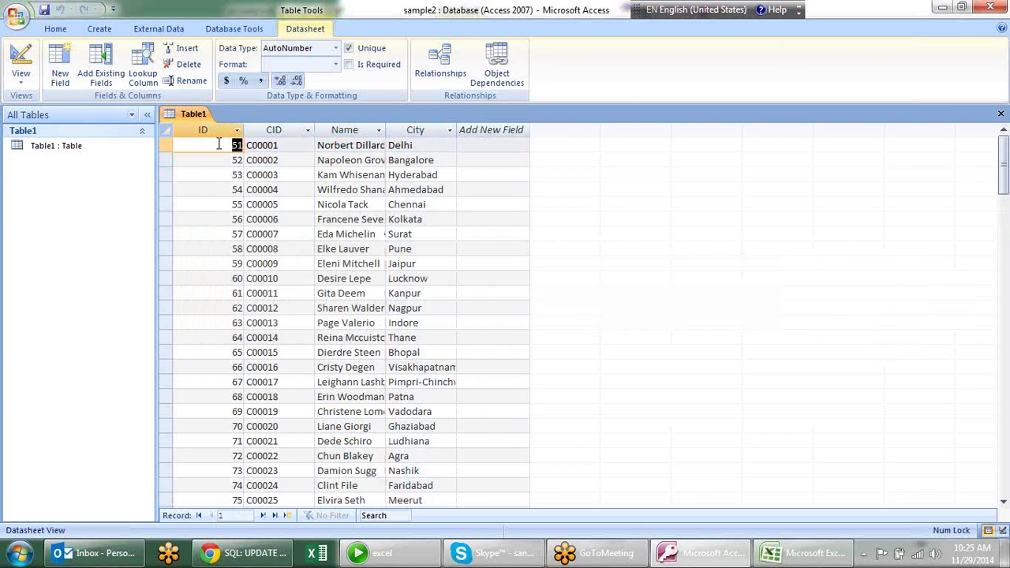
Step: Switch Table1 to Design View, saving it as customer
{"action": "right_click", "coordinate": [180, 117]}
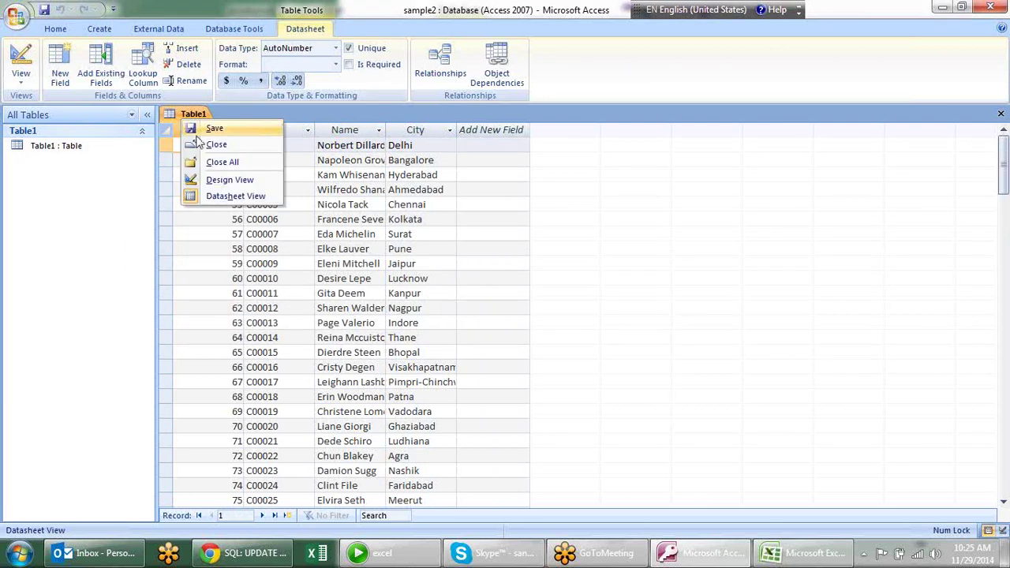
{"action": "left_click", "coordinate": [237, 179]}
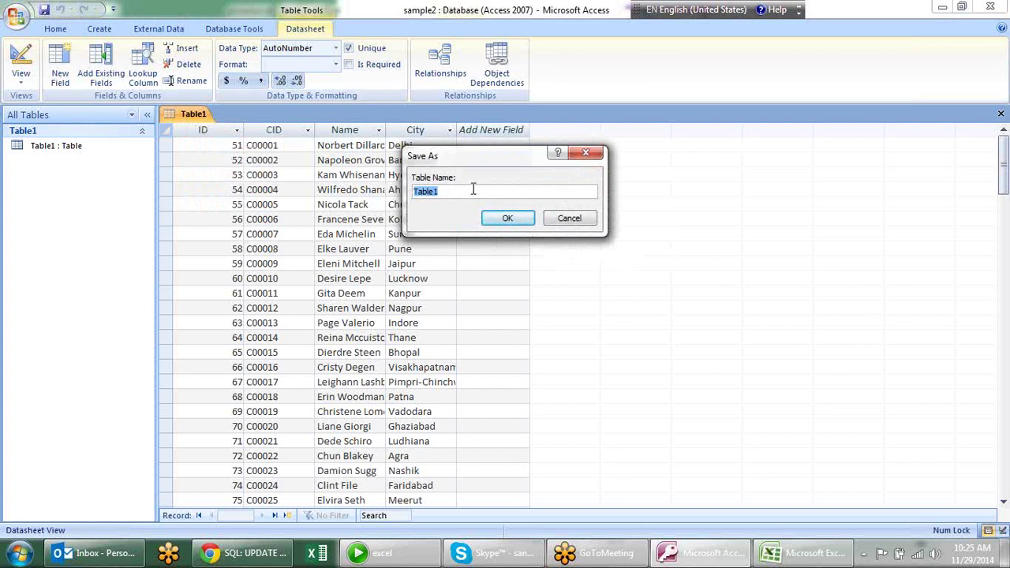
{"action": "type", "text": "customer"}
{"action": "key", "text": "Return"}
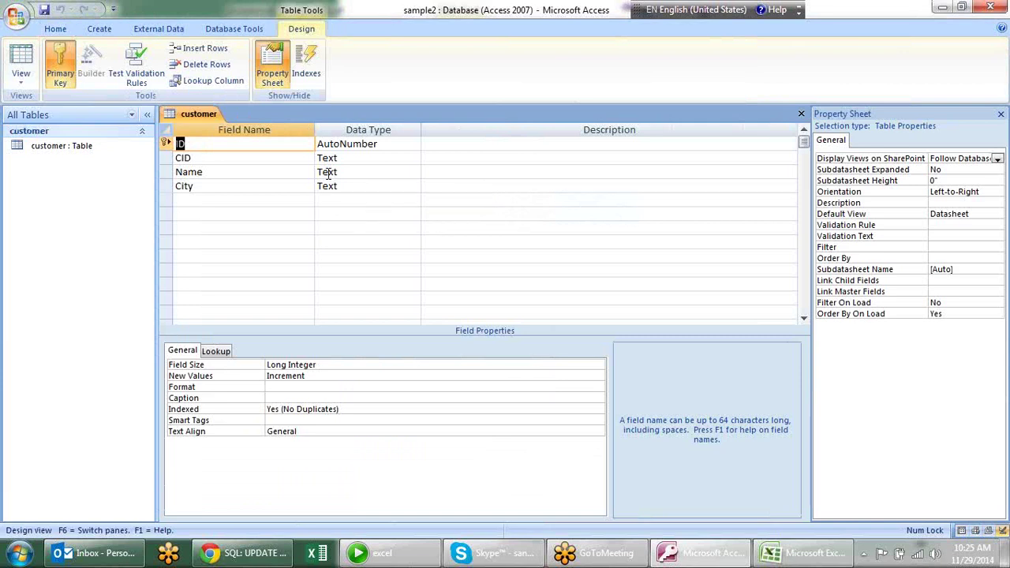
Step: Remove the primary key from the ID field and delete the ID field
{"action": "right_click", "coordinate": [165, 143]}
{"action": "left_click", "coordinate": [169, 149]}
{"action": "right_click", "coordinate": [167, 149]}
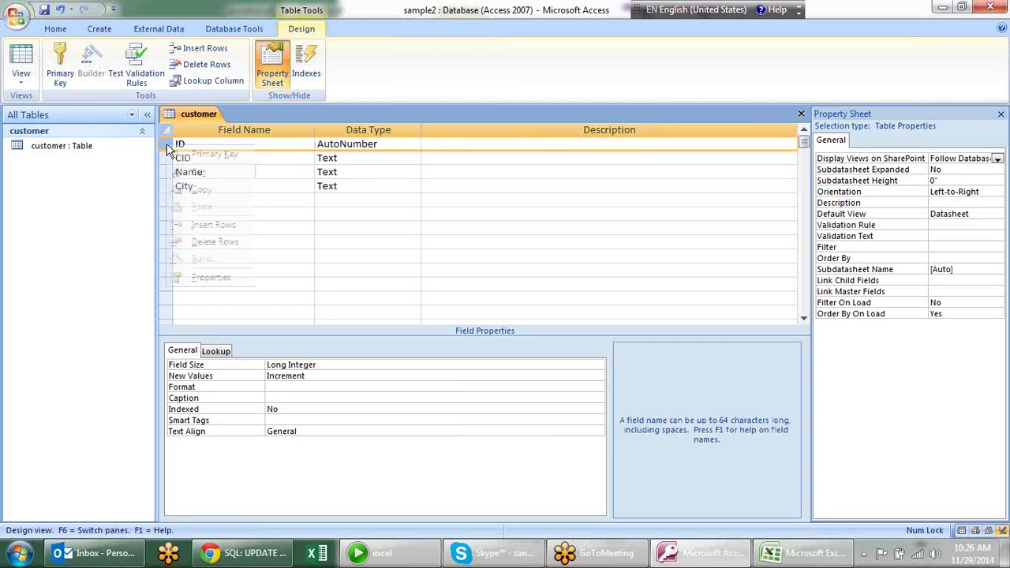
{"action": "left_click", "coordinate": [219, 243]}
{"action": "left_click", "coordinate": [478, 316]}
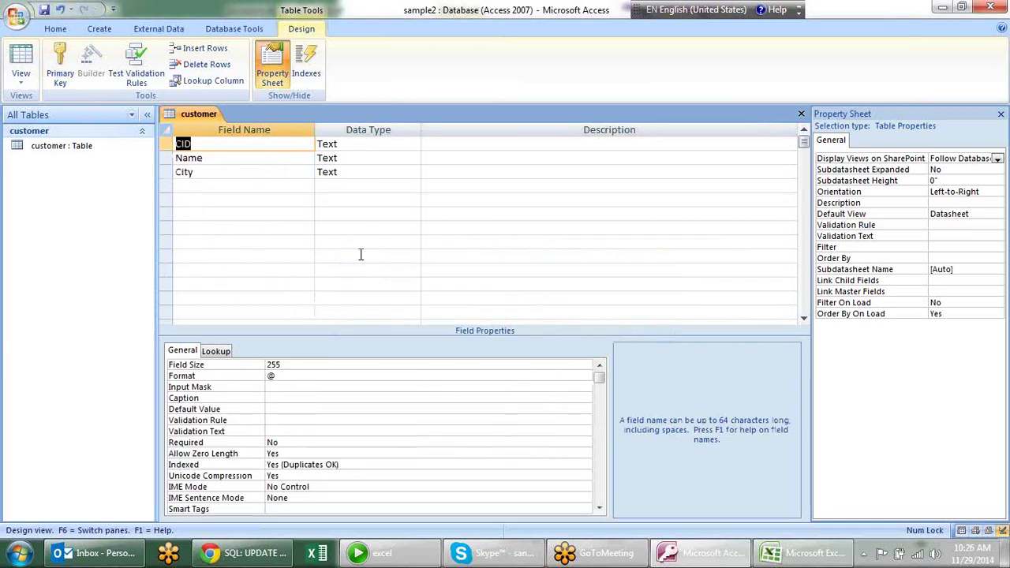
Step: Make CID the primary key of the customer table
{"action": "left_click", "coordinate": [281, 196]}
{"action": "left_click", "coordinate": [193, 144]}
{"action": "right_click", "coordinate": [165, 143]}
{"action": "left_click", "coordinate": [207, 152]}
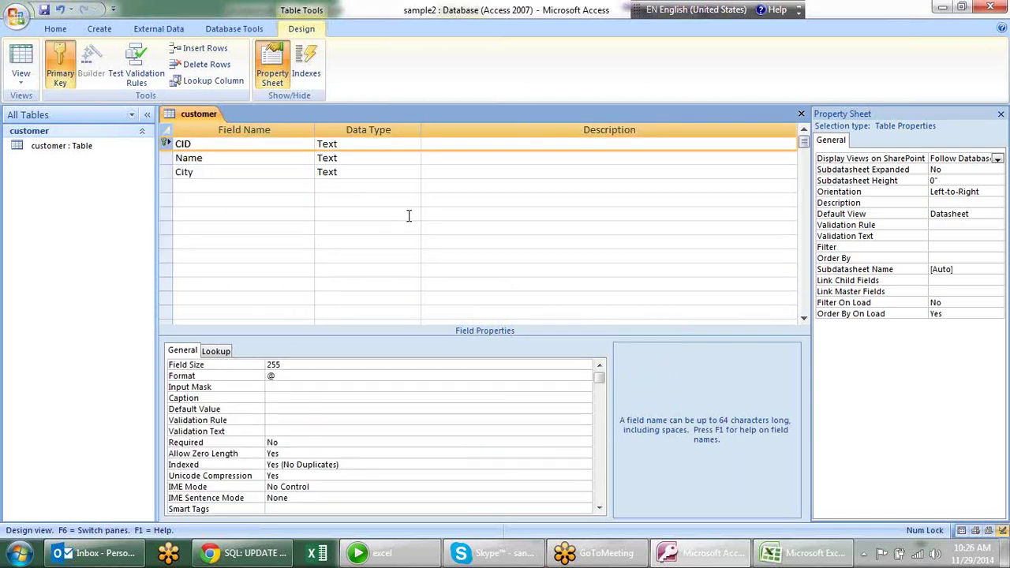
{"action": "left_click", "coordinate": [360, 169]}
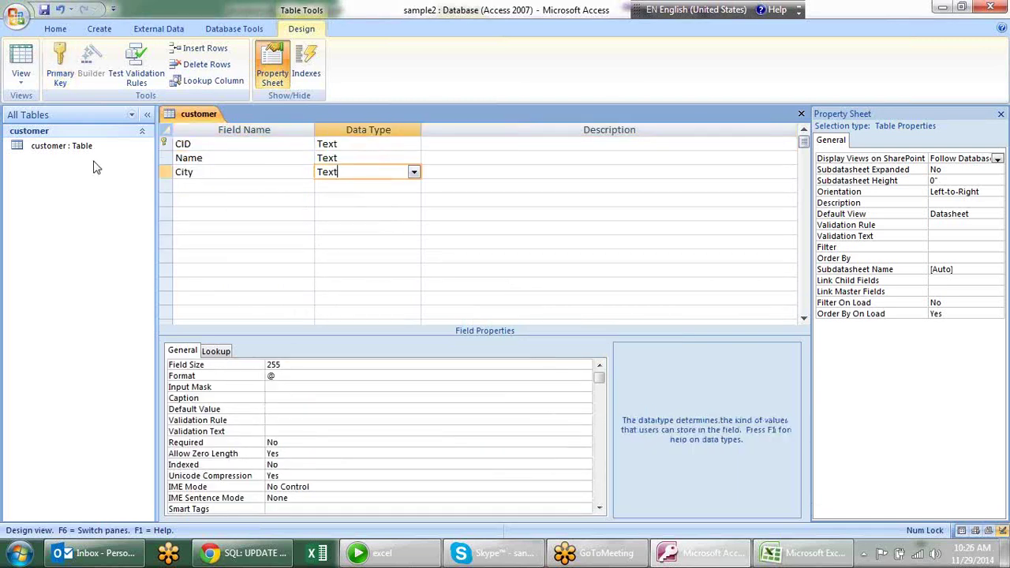
{"action": "right_click", "coordinate": [176, 126]}
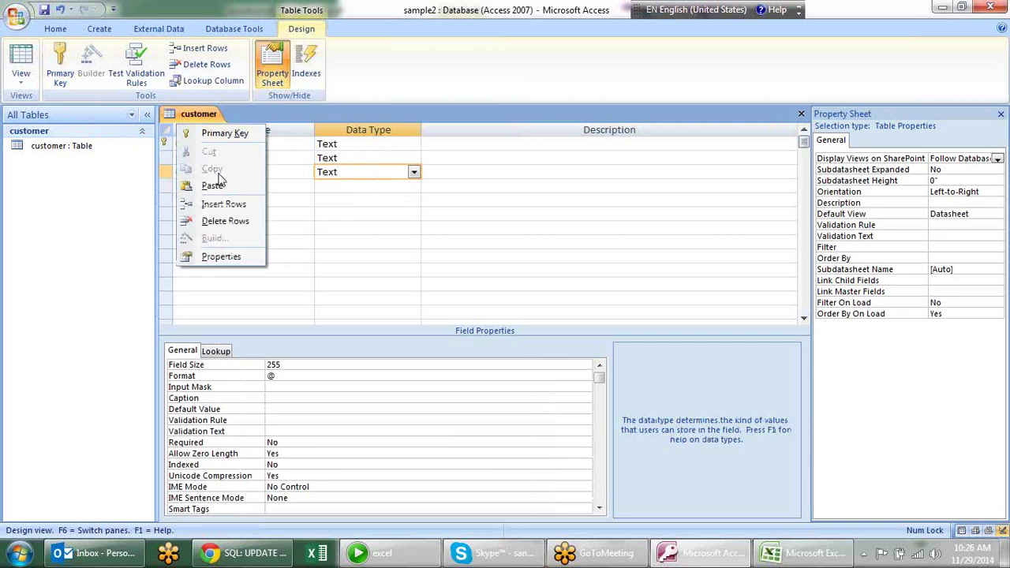
{"action": "left_click", "coordinate": [456, 228]}
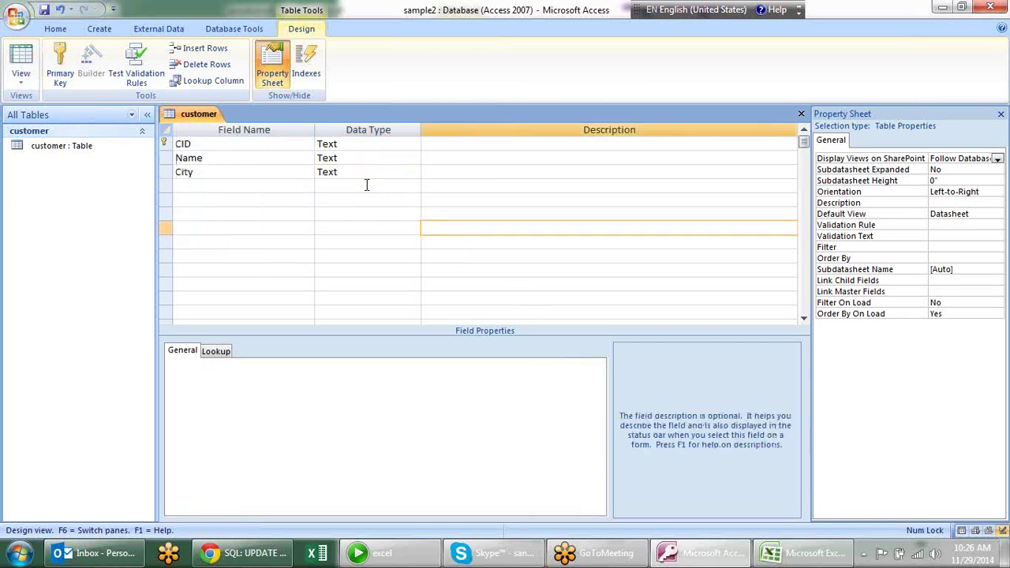
{"action": "left_click", "coordinate": [311, 172]}
{"action": "left_click", "coordinate": [292, 158]}
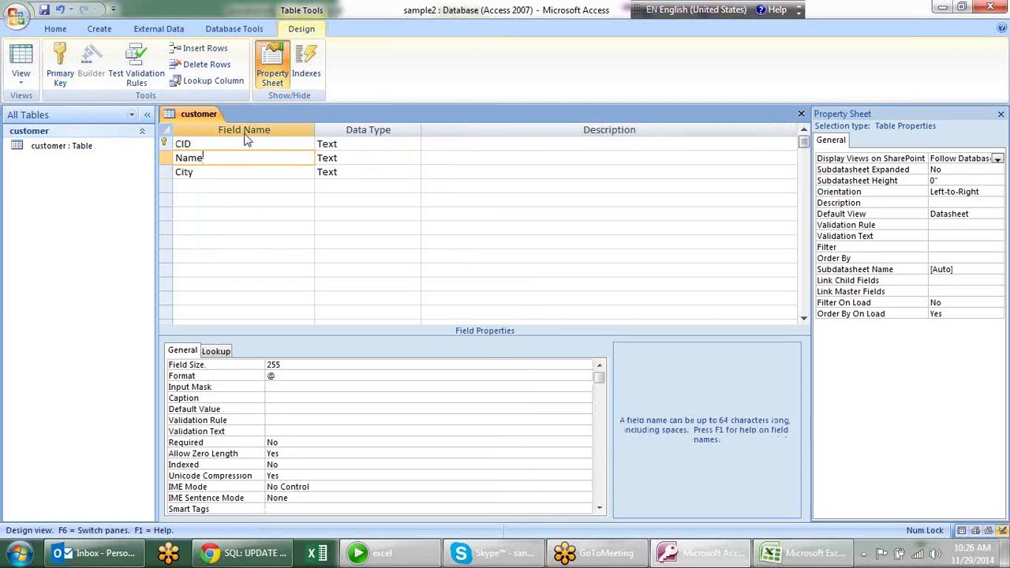
Step: Close the customer table's design view
{"action": "right_click", "coordinate": [214, 116]}
{"action": "key", "text": "Escape"}
{"action": "right_click", "coordinate": [202, 117]}
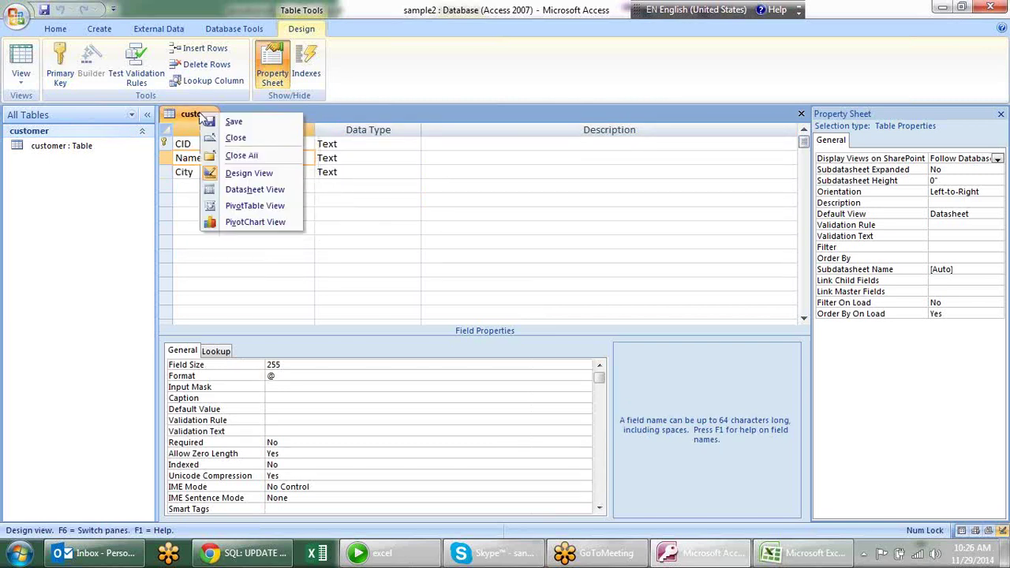
{"action": "left_click", "coordinate": [234, 138]}
{"action": "left_click", "coordinate": [102, 148]}
Step: Open the customer table to review its records, then close it saving the layout
{"action": "double_click", "coordinate": [102, 149]}
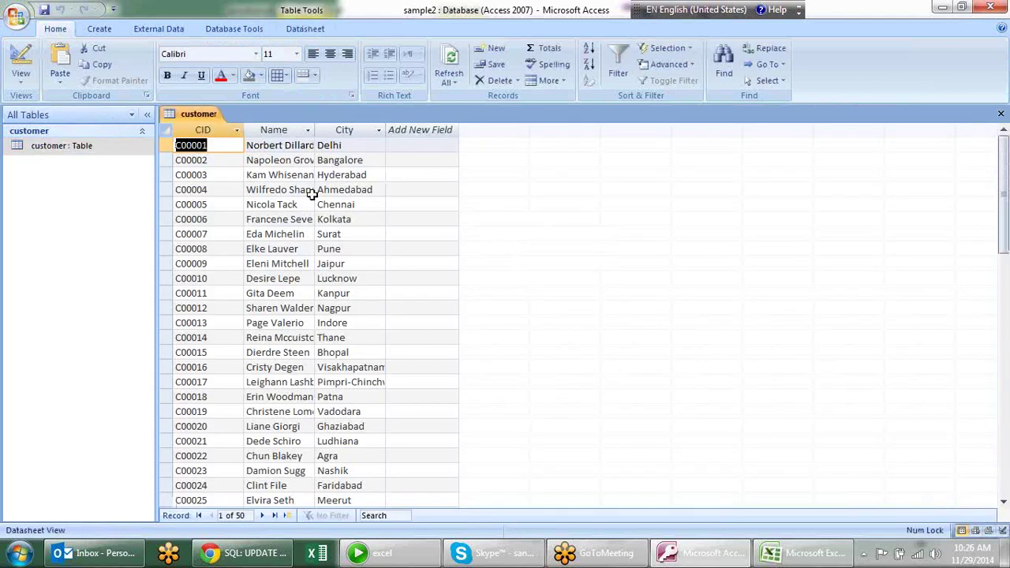
{"action": "scroll", "coordinate": [314, 194], "scroll_direction": "down", "scroll_amount": 1}
{"action": "left_click_drag", "start_coordinate": [315, 130], "coordinate": [372, 133]}
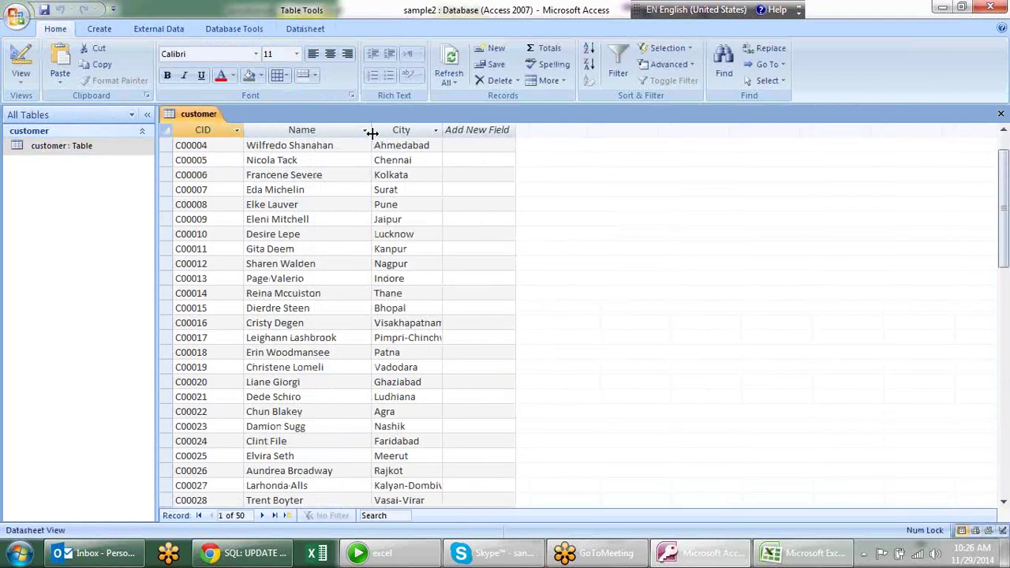
{"action": "scroll", "coordinate": [361, 209], "scroll_direction": "down", "scroll_amount": 6}
{"action": "scroll", "coordinate": [360, 213], "scroll_direction": "down", "scroll_amount": 8}
{"action": "scroll", "coordinate": [359, 219], "scroll_direction": "up", "scroll_amount": 5}
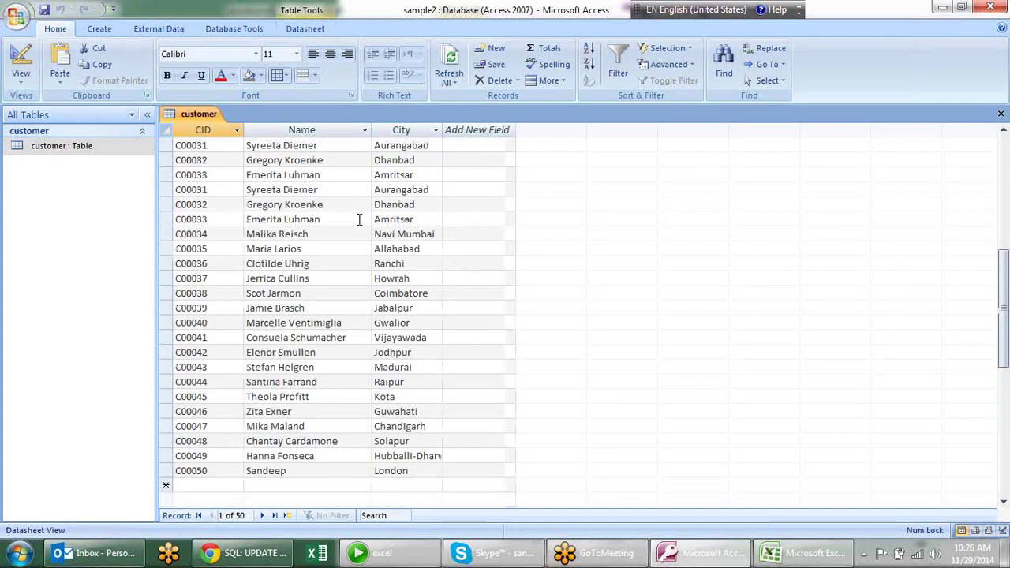
{"action": "scroll", "coordinate": [359, 219], "scroll_direction": "up", "scroll_amount": 10}
{"action": "right_click", "coordinate": [186, 120]}
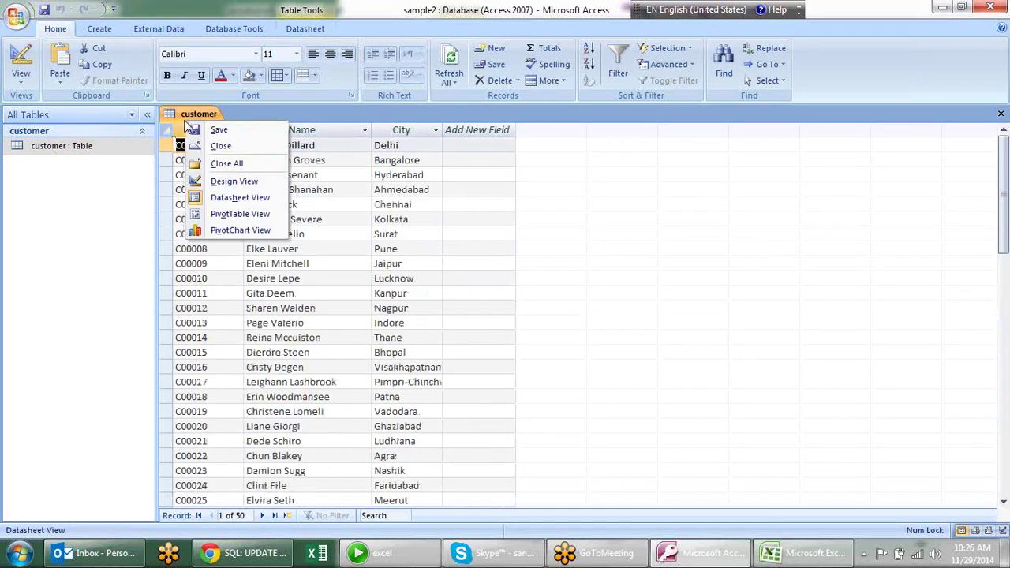
{"action": "left_click", "coordinate": [221, 146]}
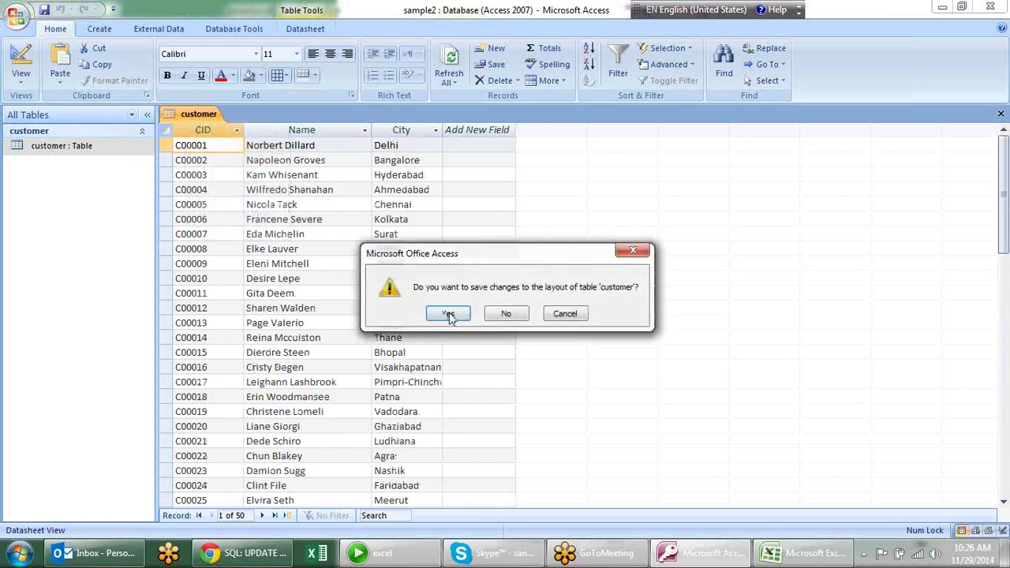
{"action": "left_click", "coordinate": [448, 314]}
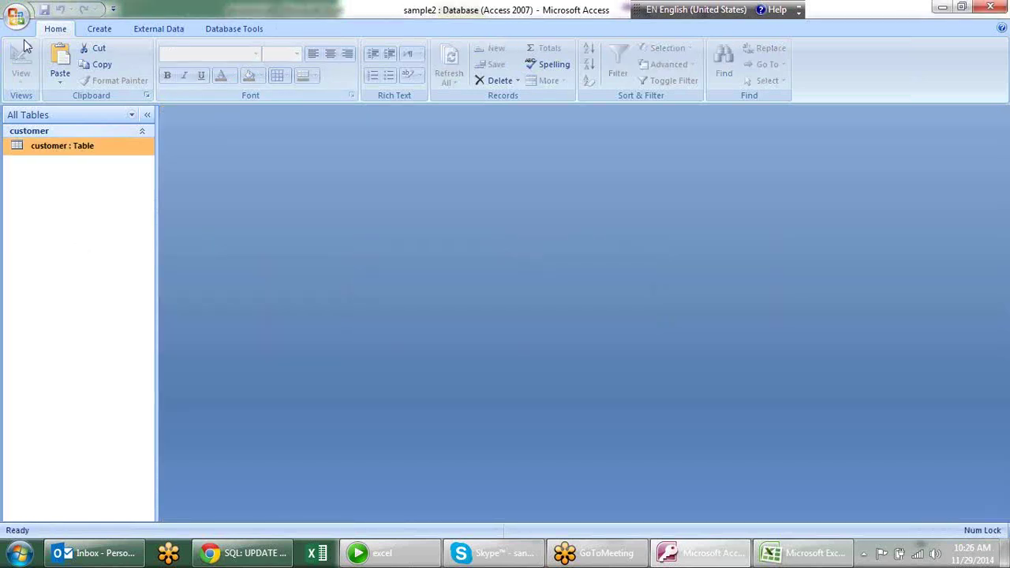
Step: Close the Excel powerpivot workbook, discarding the clipboard data
{"action": "left_click", "coordinate": [99, 29]}
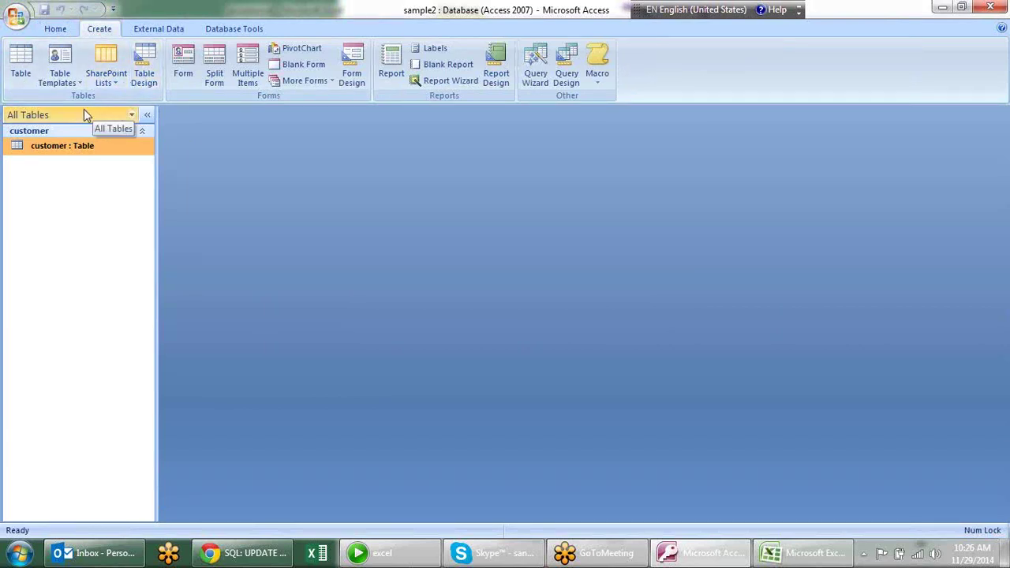
{"action": "left_click", "coordinate": [68, 35]}
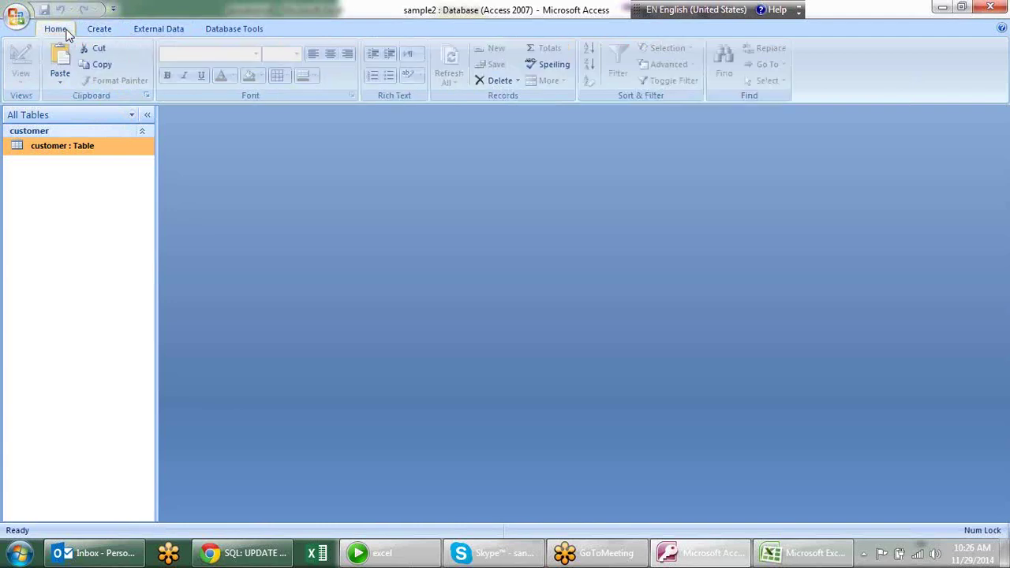
{"action": "left_click", "coordinate": [103, 32]}
{"action": "left_click", "coordinate": [145, 31]}
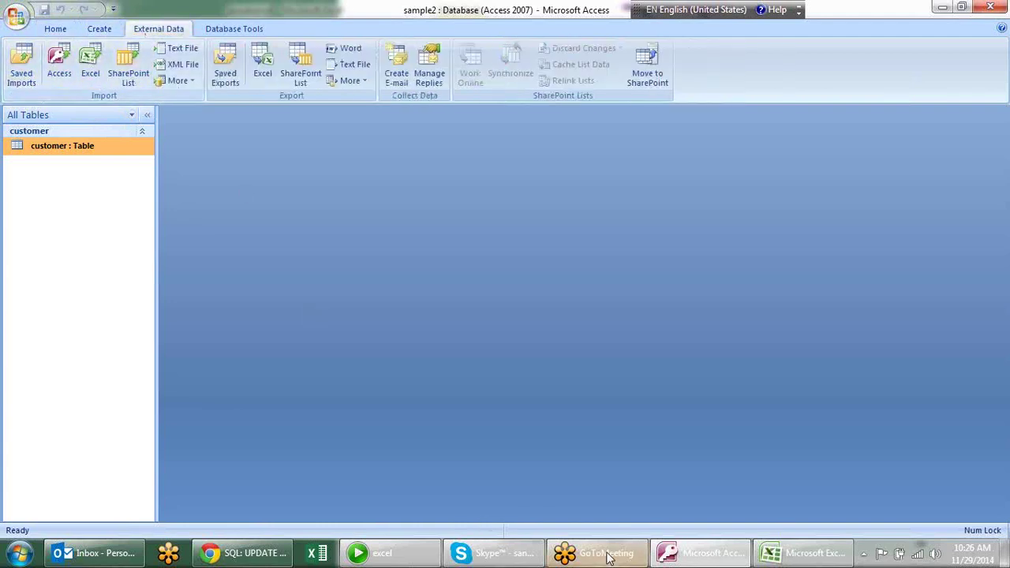
{"action": "left_click", "coordinate": [809, 555]}
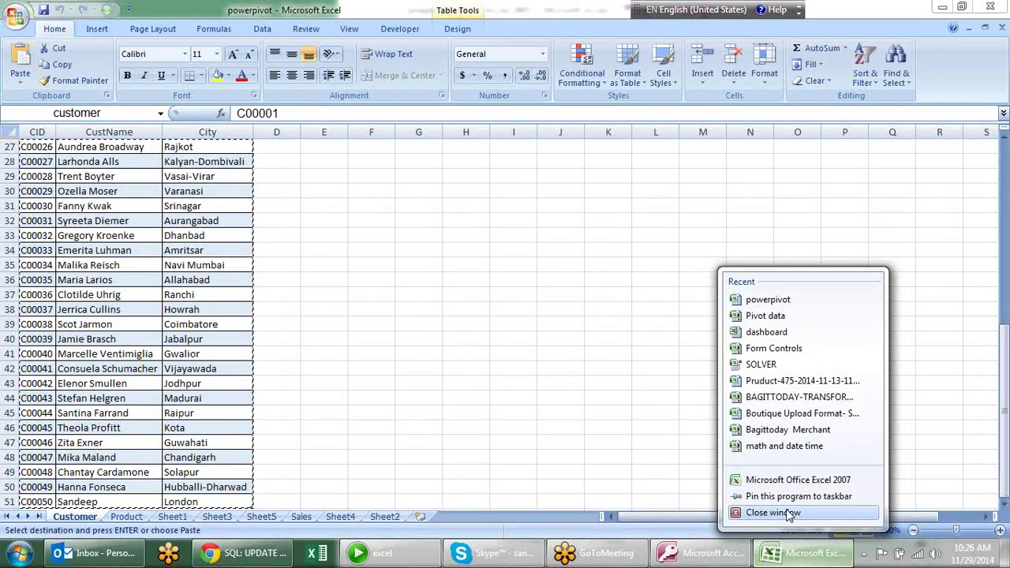
{"action": "left_click", "coordinate": [782, 512]}
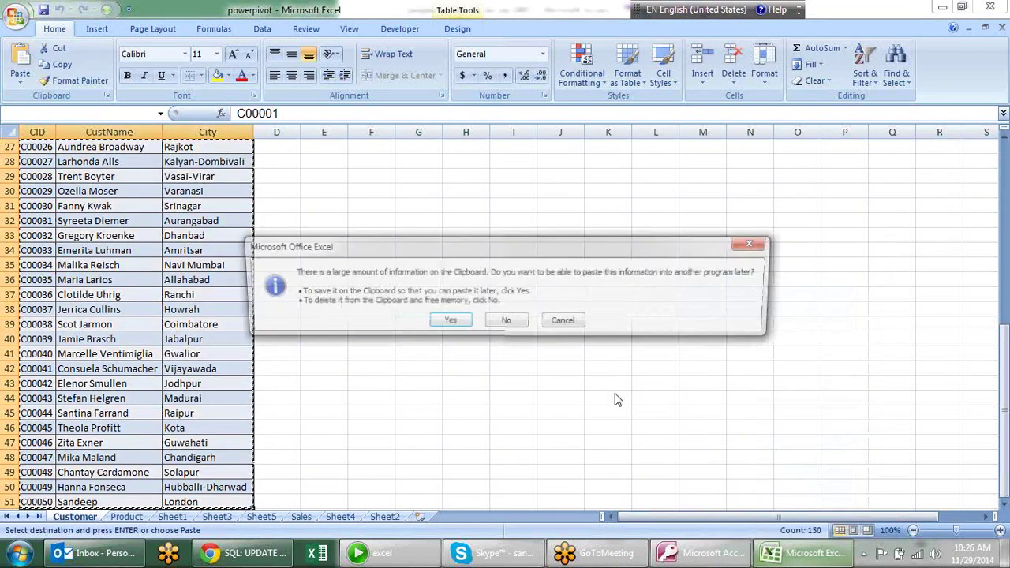
{"action": "left_click", "coordinate": [500, 325]}
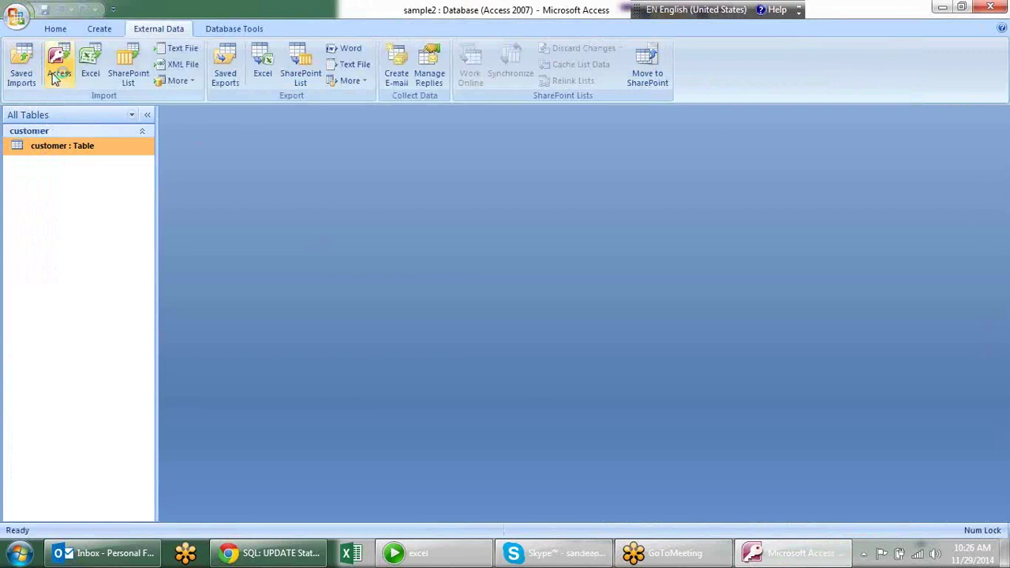
Step: Start an Excel import using Desktop\excel\powerpivot.xlsx as the source file
{"action": "left_click", "coordinate": [87, 69]}
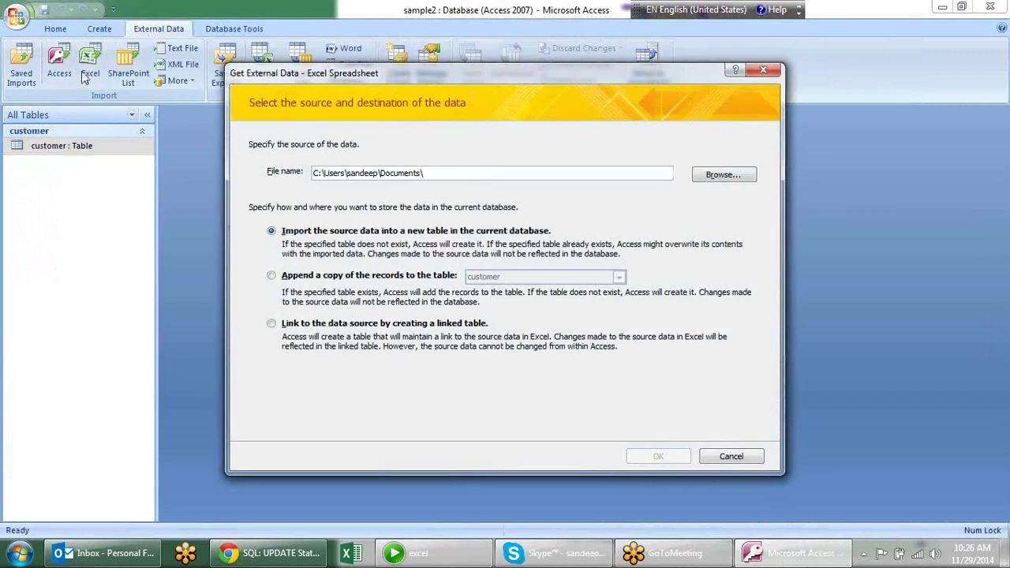
{"action": "left_click", "coordinate": [718, 176]}
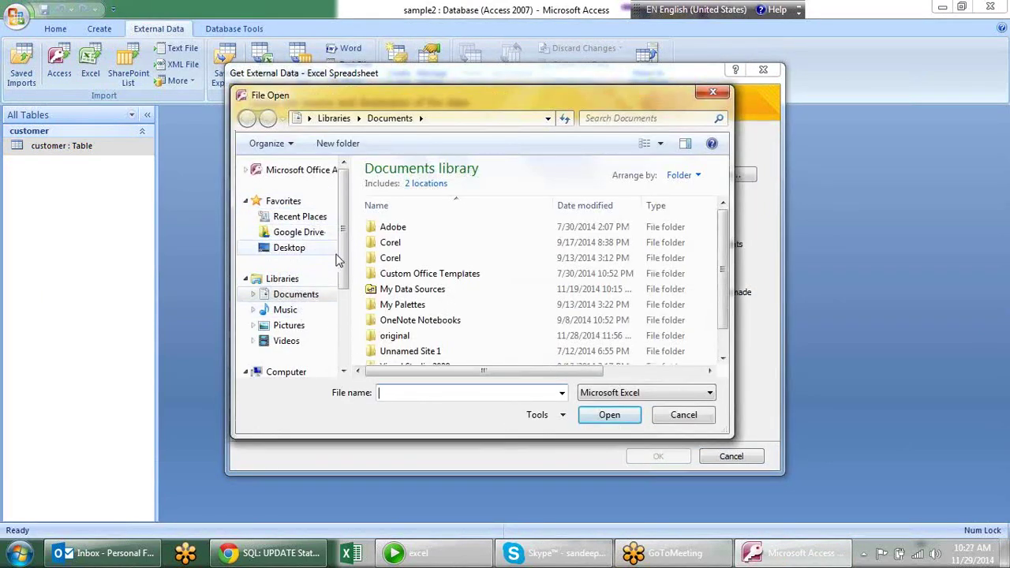
{"action": "scroll", "coordinate": [344, 253], "scroll_direction": "down", "scroll_amount": 2}
{"action": "scroll", "coordinate": [348, 253], "scroll_direction": "up", "scroll_amount": 2}
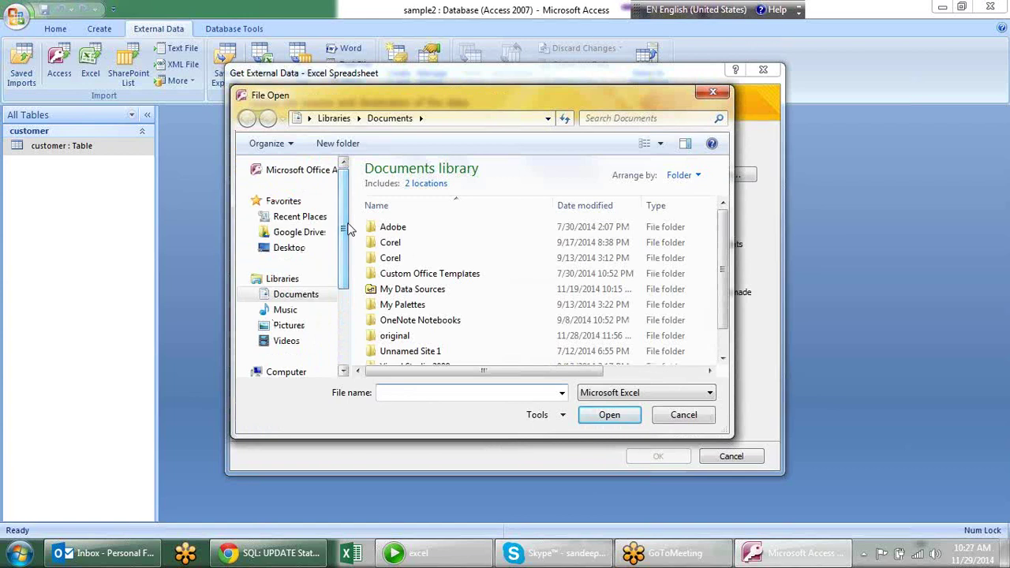
{"action": "mouse_move", "coordinate": [349, 229]}
{"action": "left_mouse_down"}
{"action": "mouse_move", "coordinate": [341, 307]}
{"action": "mouse_move", "coordinate": [343, 230]}
{"action": "mouse_move", "coordinate": [330, 306]}
{"action": "left_mouse_up"}
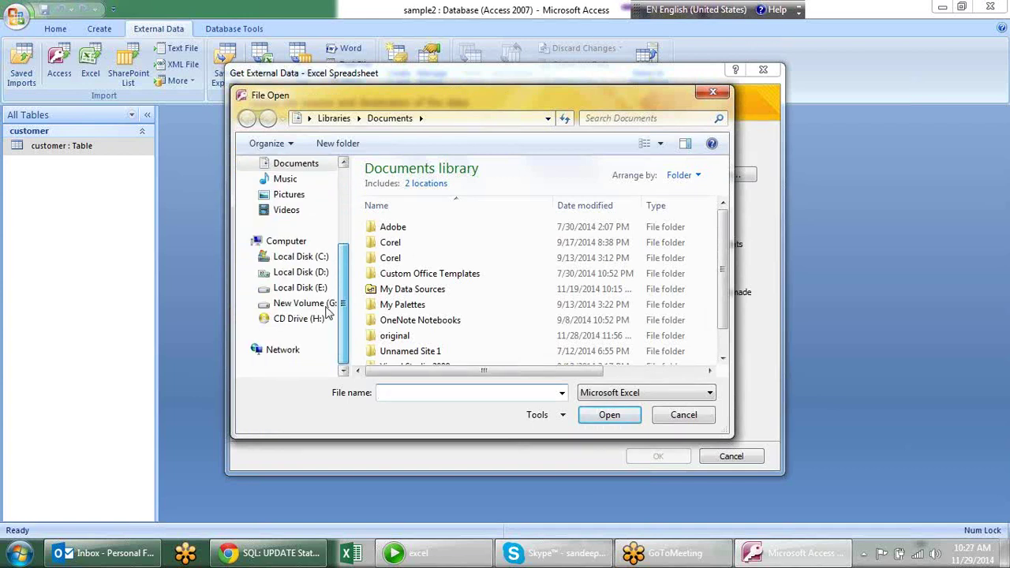
{"action": "scroll", "coordinate": [330, 306], "scroll_direction": "up", "scroll_amount": 3}
{"action": "left_click", "coordinate": [307, 249]}
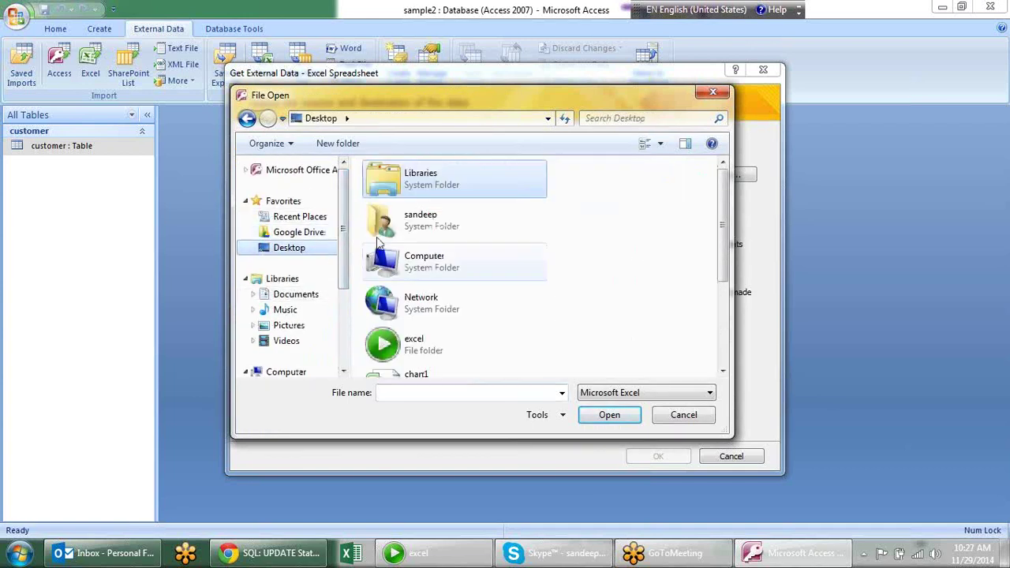
{"action": "double_click", "coordinate": [411, 354]}
{"action": "left_click", "coordinate": [438, 295]}
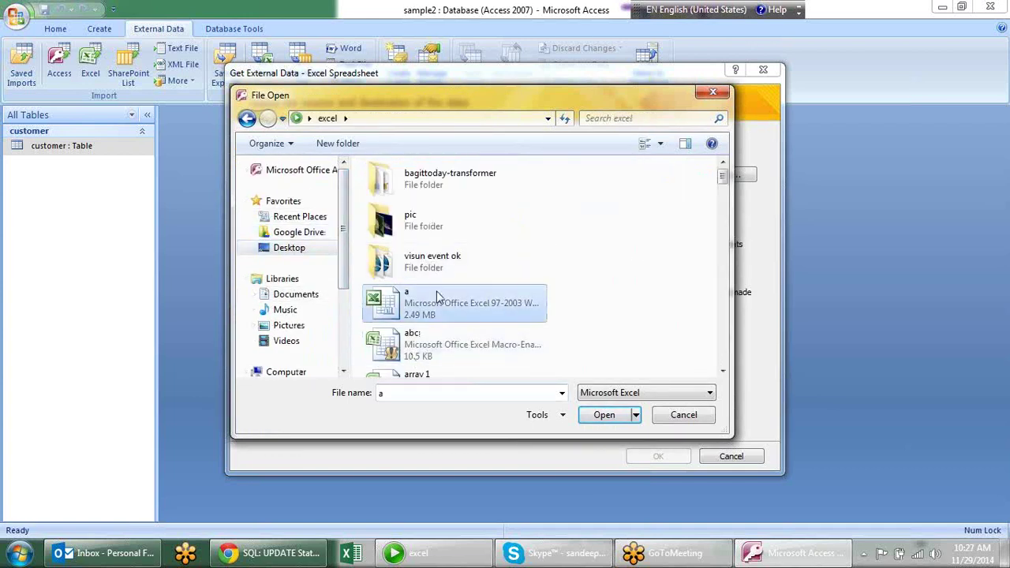
{"action": "type", "text": "powerpivot"}
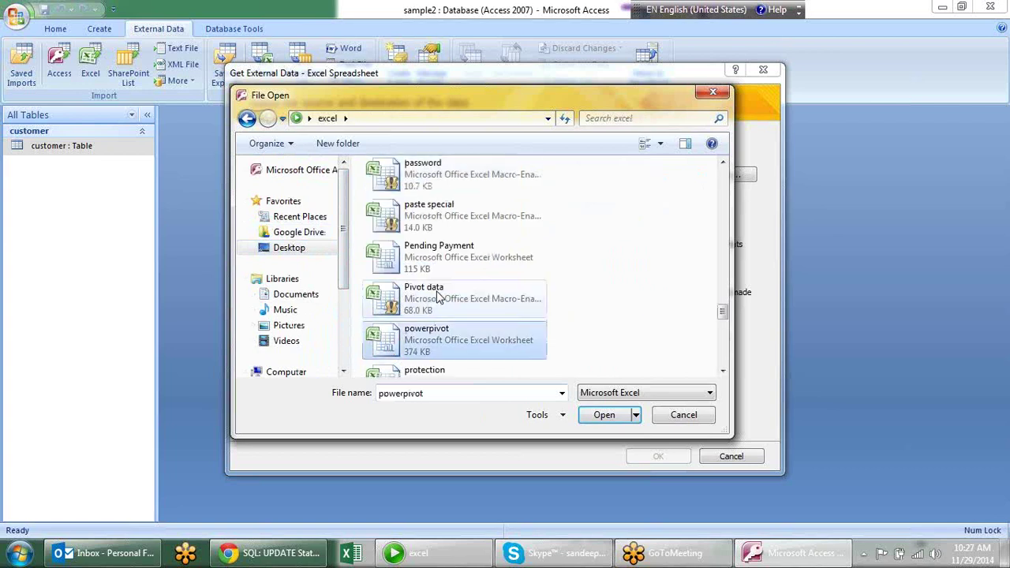
{"action": "key", "text": "Return"}
{"action": "left_click", "coordinate": [659, 456]}
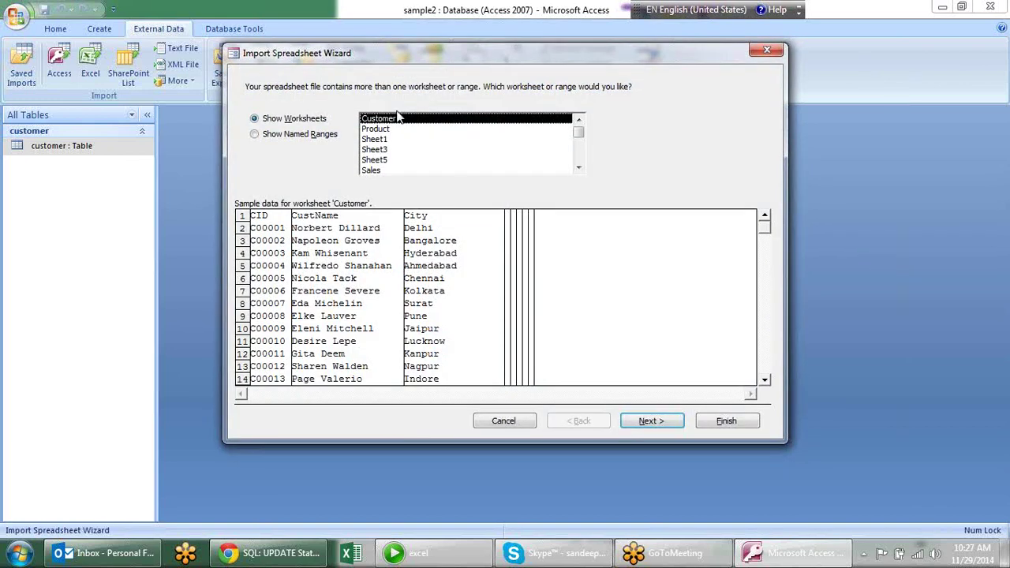
Step: Choose the Product worksheet with first-row headings, keeping Price as a Double field
{"action": "left_click", "coordinate": [388, 131]}
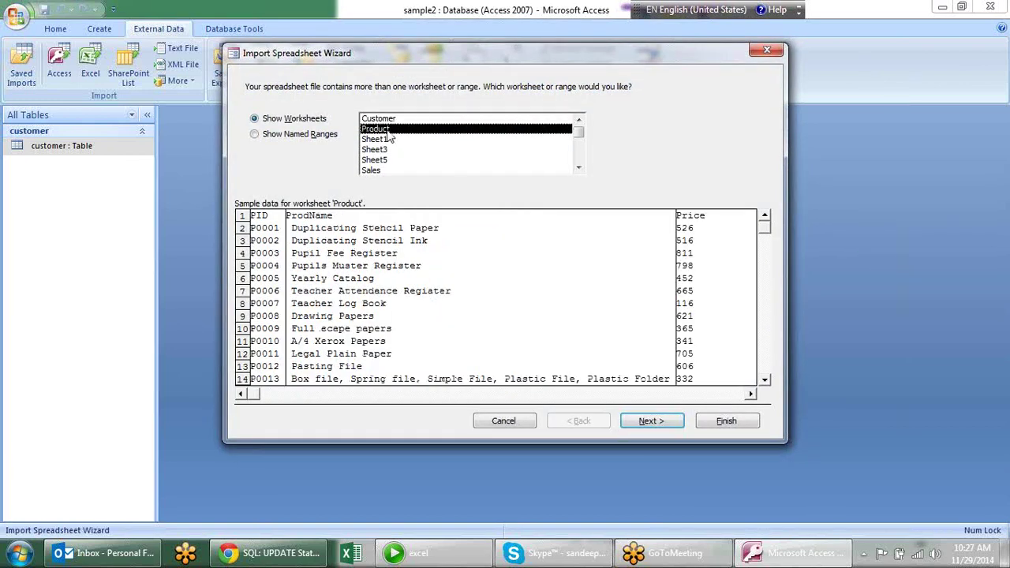
{"action": "left_click", "coordinate": [651, 420]}
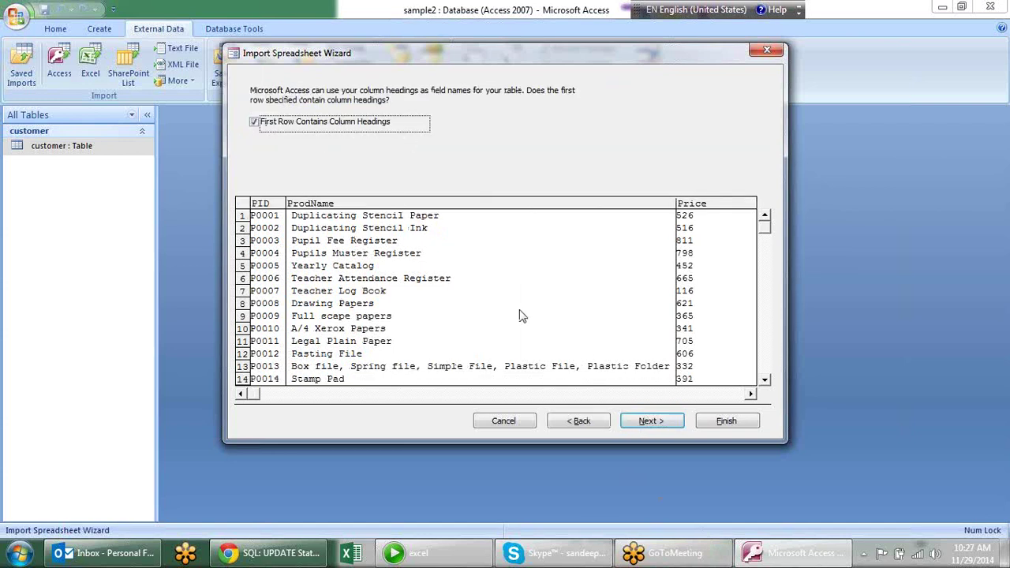
{"action": "left_click", "coordinate": [668, 426]}
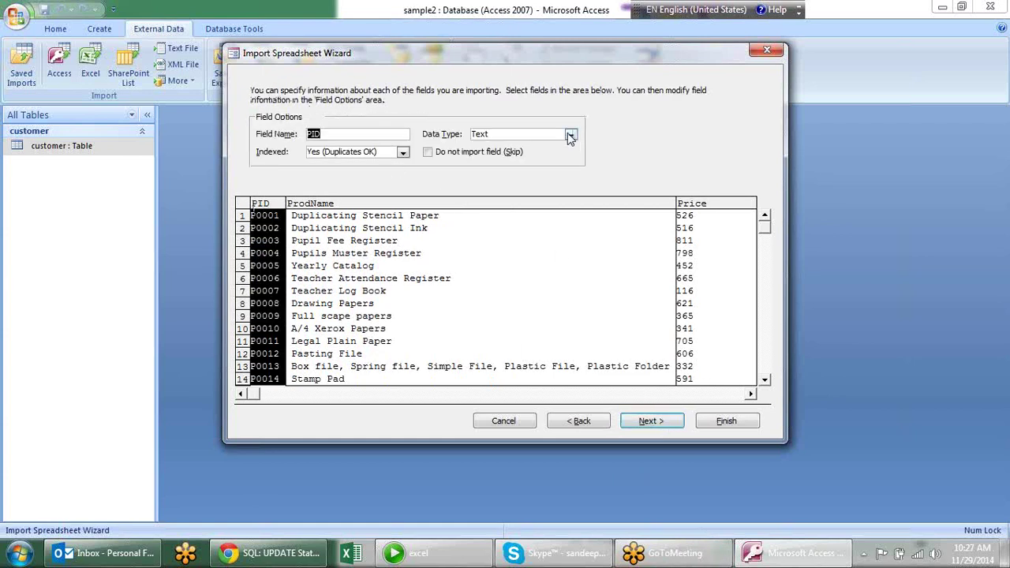
{"action": "left_click", "coordinate": [416, 215]}
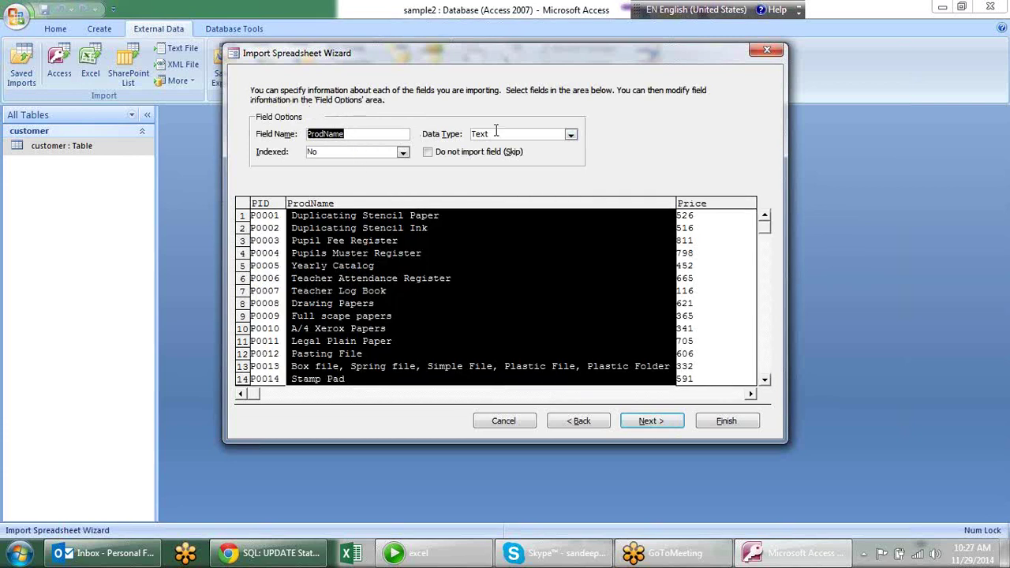
{"action": "left_click", "coordinate": [703, 203]}
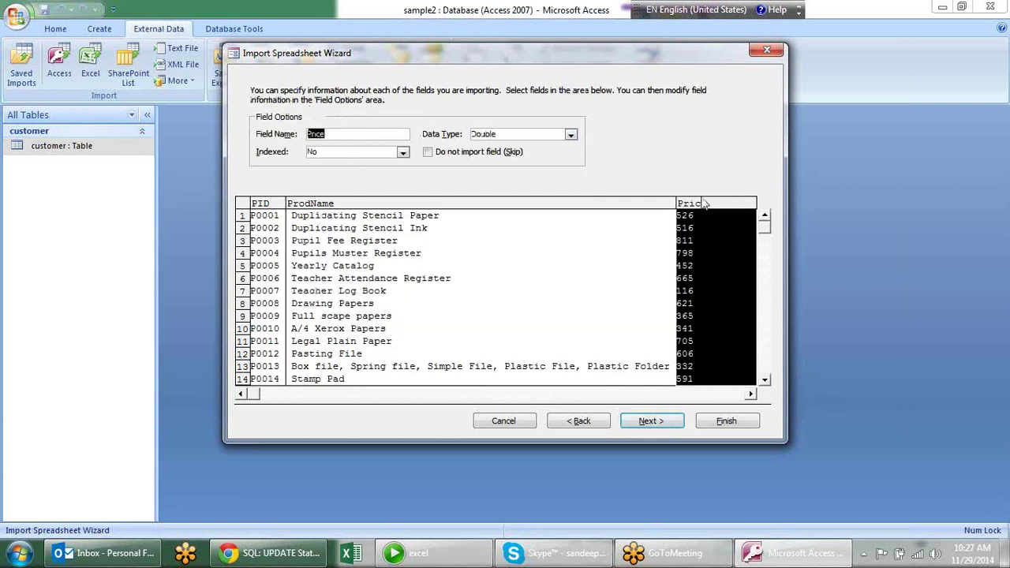
{"action": "left_click", "coordinate": [572, 136]}
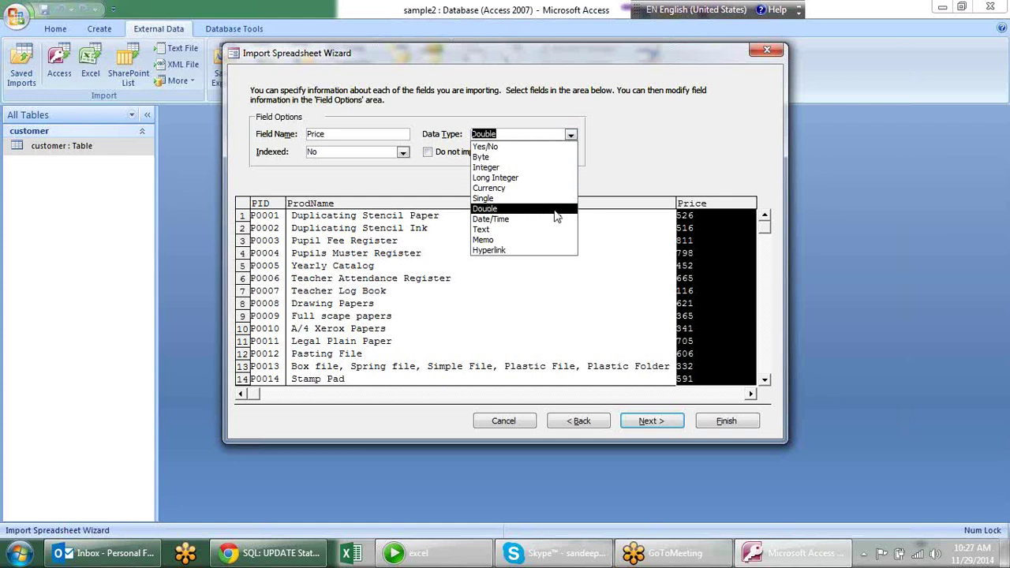
{"action": "left_click", "coordinate": [557, 216]}
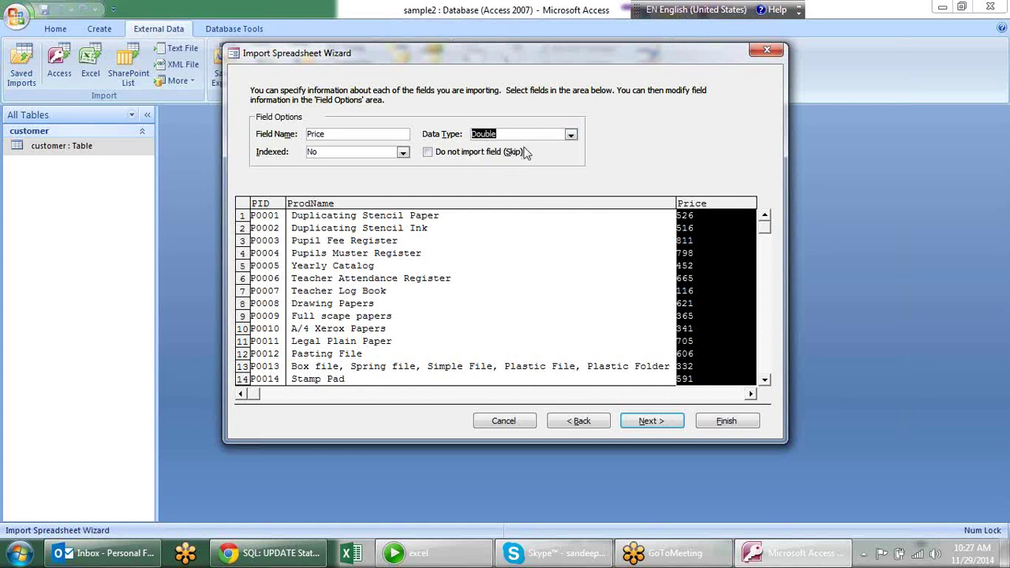
{"action": "left_click", "coordinate": [675, 425]}
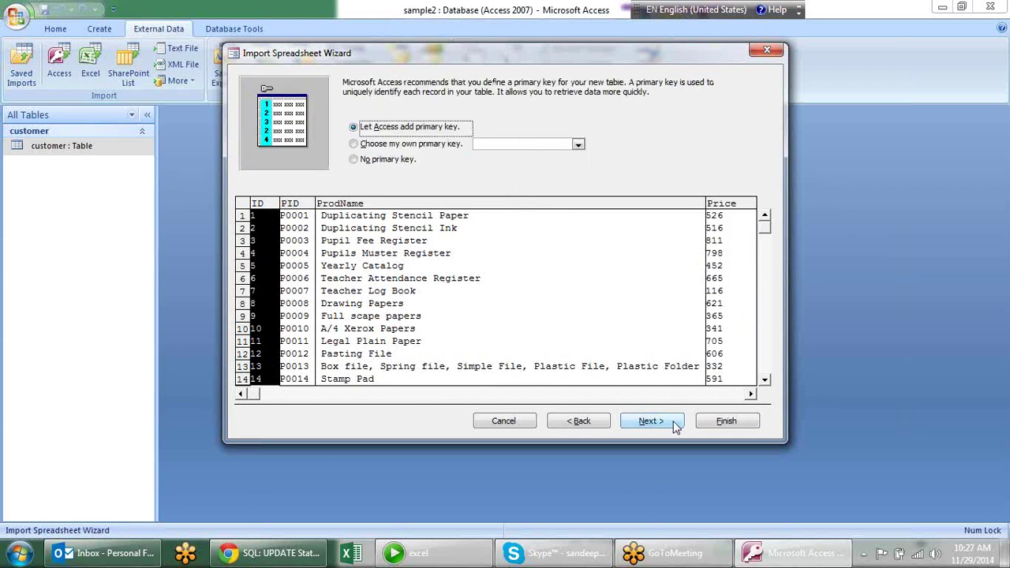
Step: Set PID as primary key and finish the import into a Product table without saving steps
{"action": "left_click", "coordinate": [433, 145]}
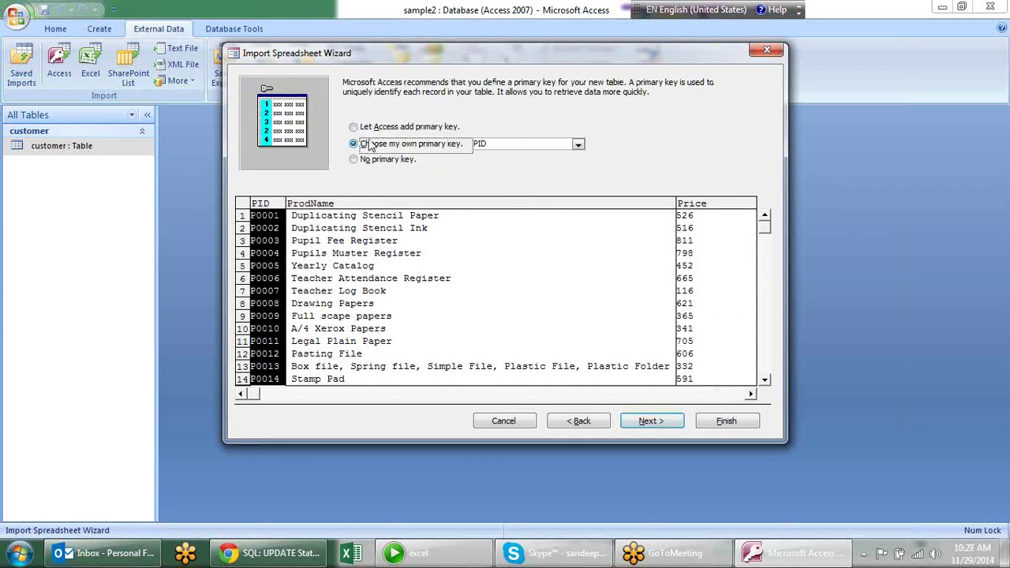
{"action": "left_click", "coordinate": [579, 145]}
{"action": "left_click", "coordinate": [585, 146]}
{"action": "left_click", "coordinate": [647, 423]}
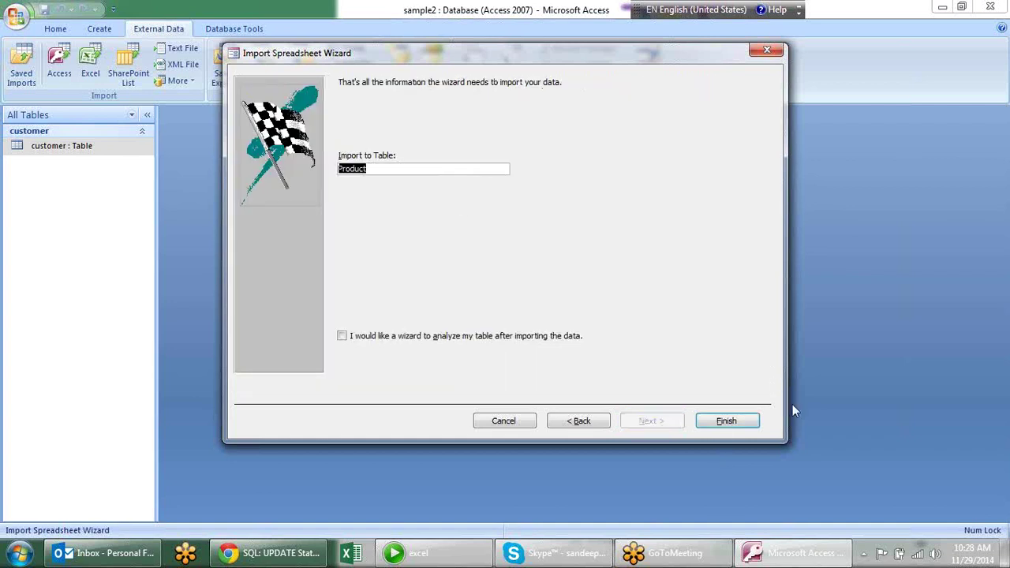
{"action": "left_click", "coordinate": [726, 420]}
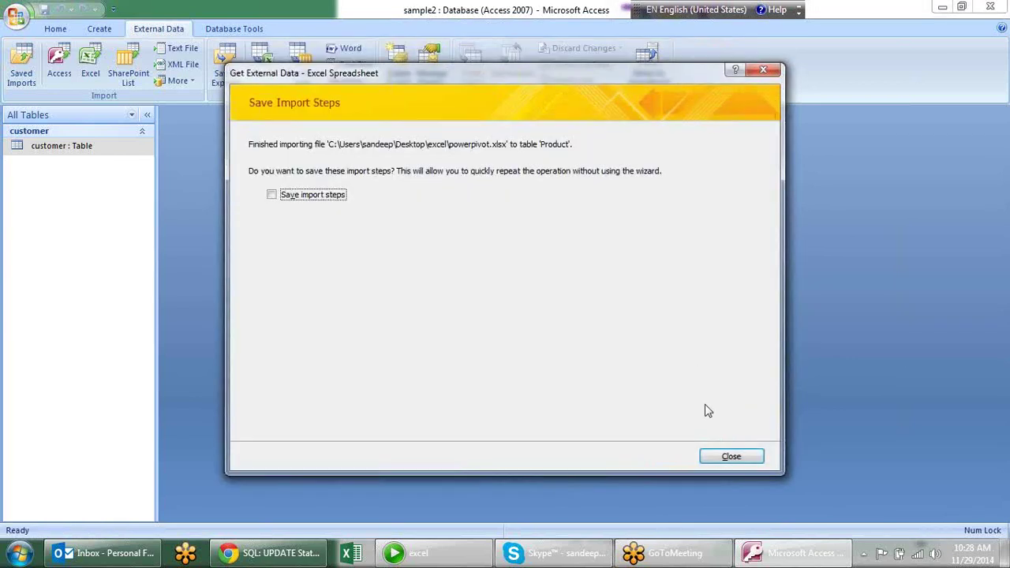
{"action": "left_click", "coordinate": [749, 456]}
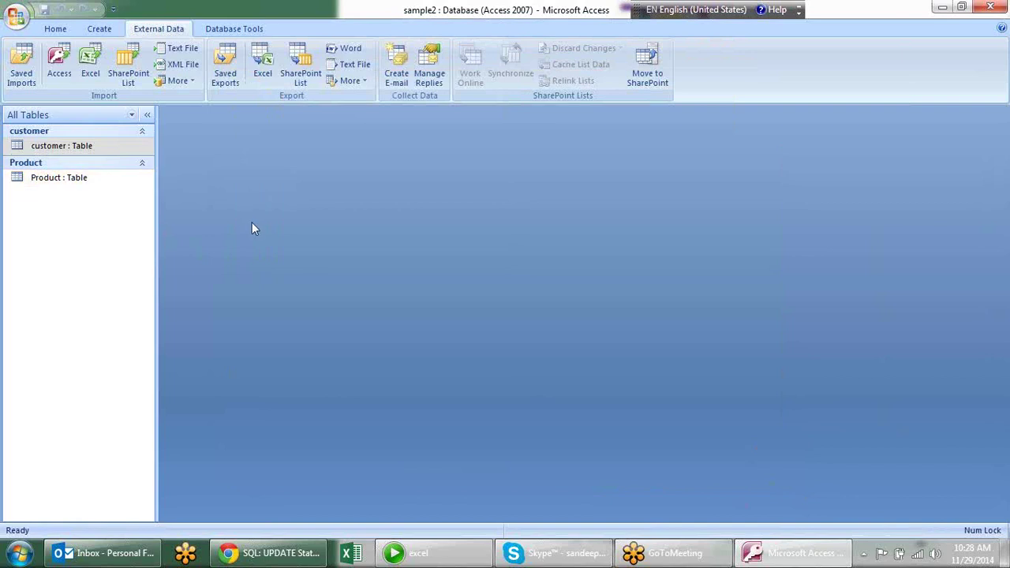
Step: Launch another Excel import wizard with powerpivot.xlsx from the excel folder
{"action": "left_click", "coordinate": [89, 71]}
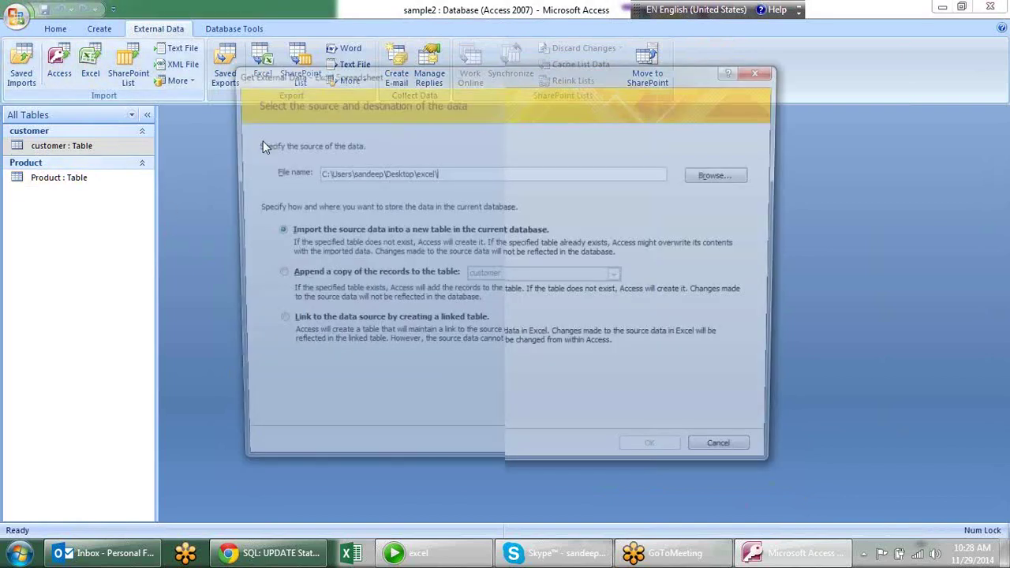
{"action": "left_click", "coordinate": [724, 175]}
{"action": "left_click", "coordinate": [455, 266]}
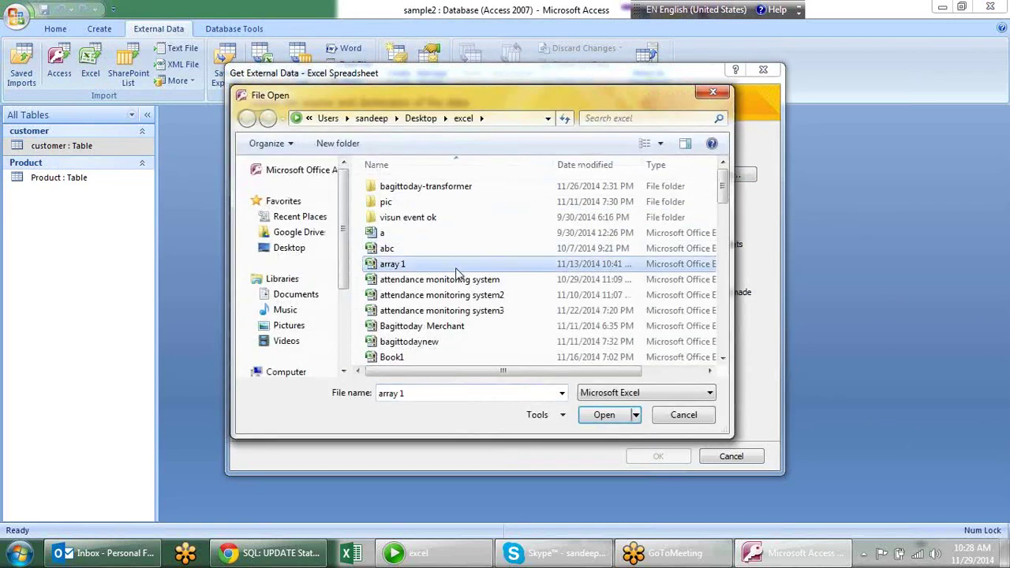
{"action": "type", "text": "powerpivot"}
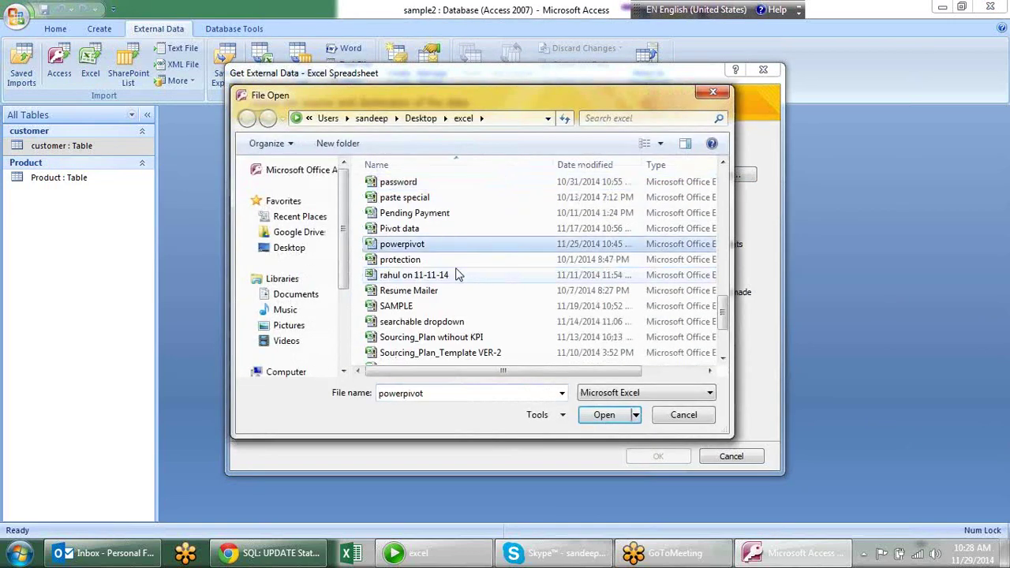
{"action": "key", "text": "Return"}
{"action": "left_click", "coordinate": [659, 457]}
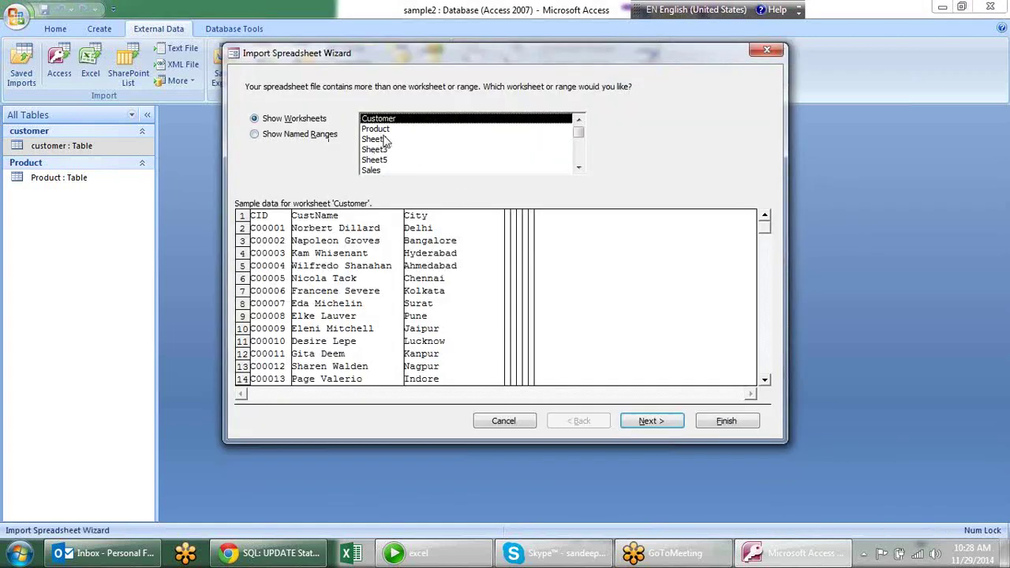
Step: Choose the Sales worksheet with first-row headings, check Date, PID, CID types and keep QTY Double
{"action": "left_click", "coordinate": [386, 170]}
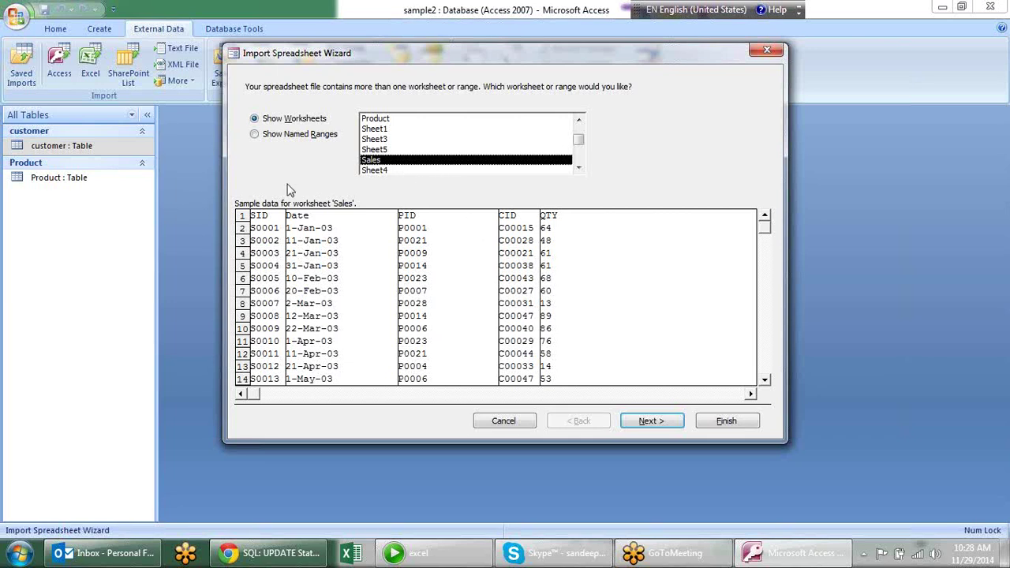
{"action": "left_click", "coordinate": [662, 425]}
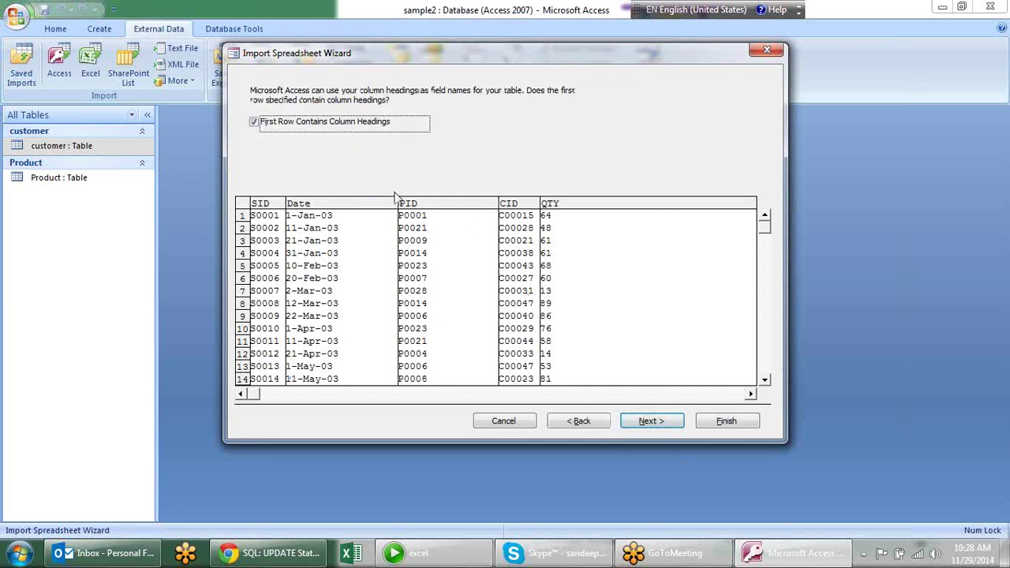
{"action": "left_click", "coordinate": [648, 421]}
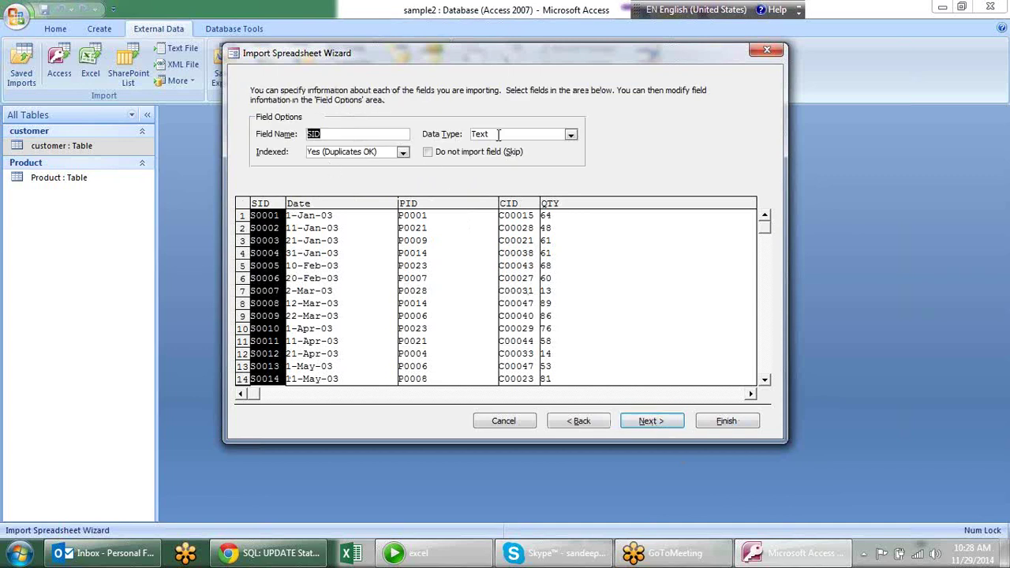
{"action": "left_click", "coordinate": [362, 213]}
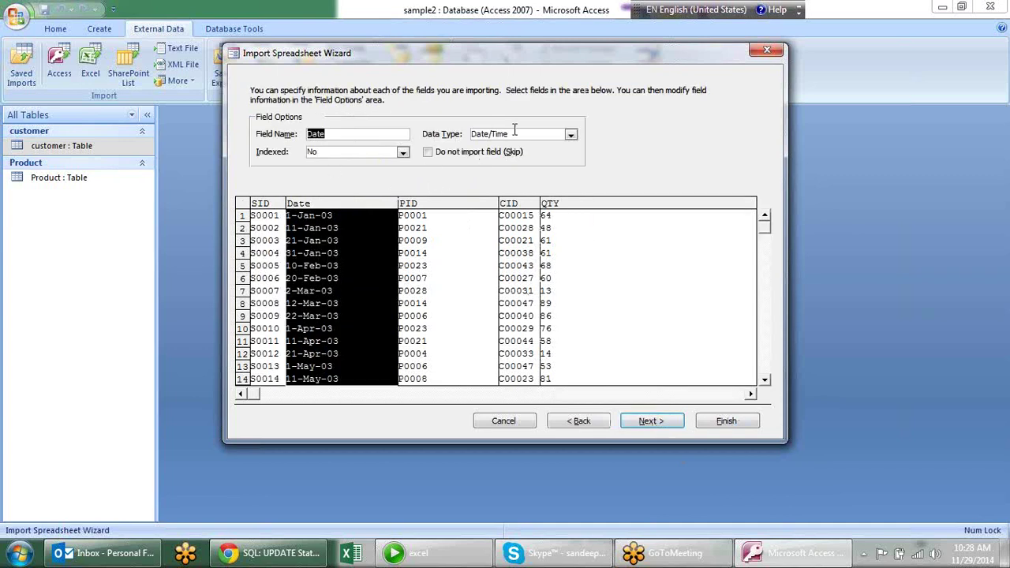
{"action": "left_click", "coordinate": [466, 207]}
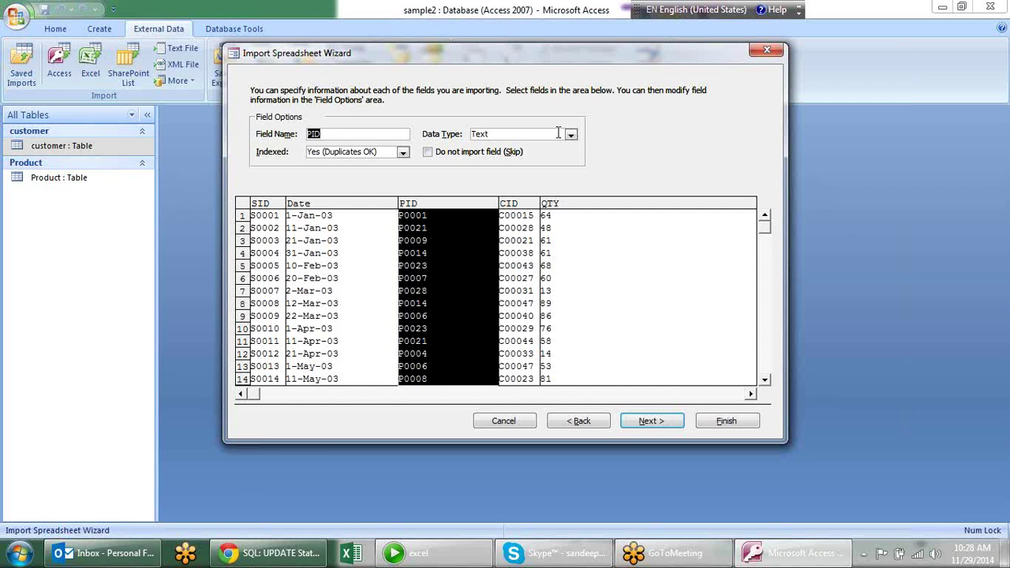
{"action": "left_click", "coordinate": [528, 204]}
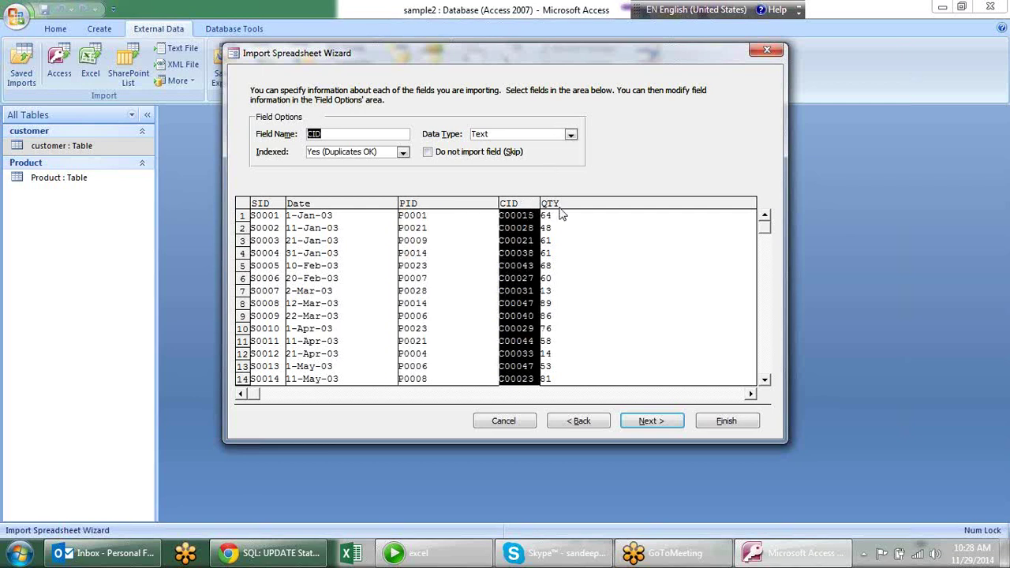
{"action": "left_click", "coordinate": [558, 209]}
{"action": "left_click", "coordinate": [570, 135]}
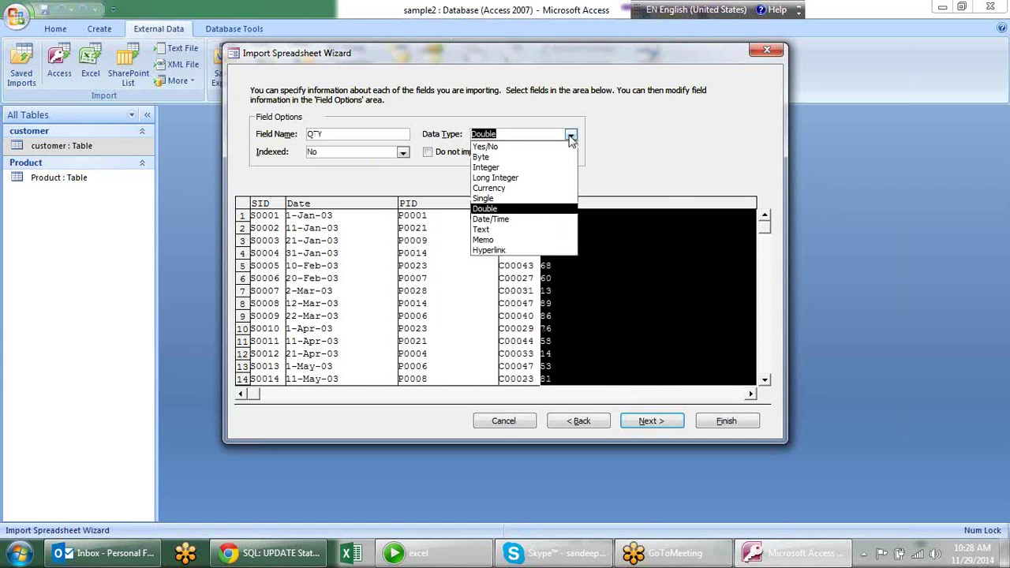
{"action": "left_click", "coordinate": [571, 210]}
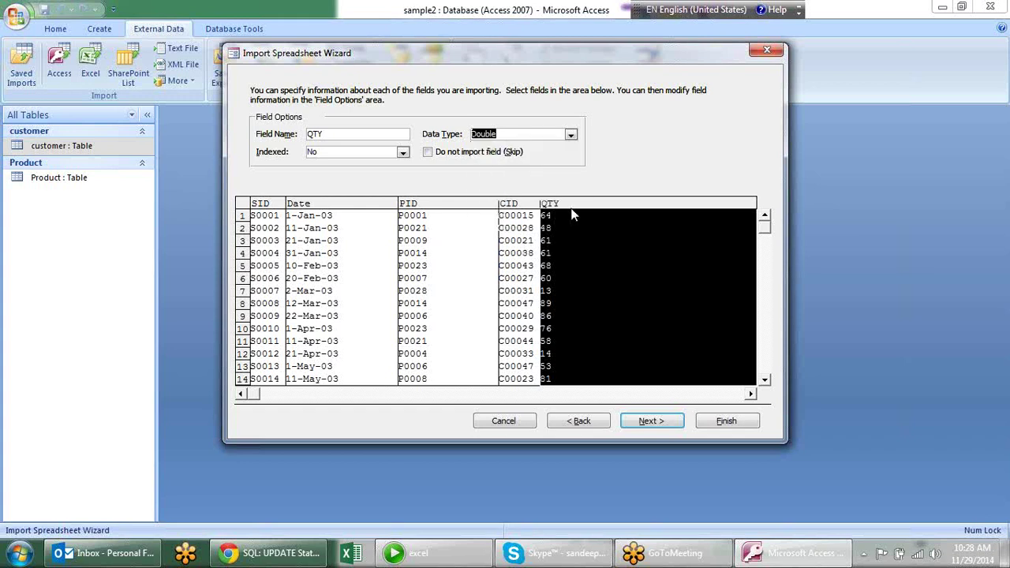
{"action": "left_click", "coordinate": [647, 421]}
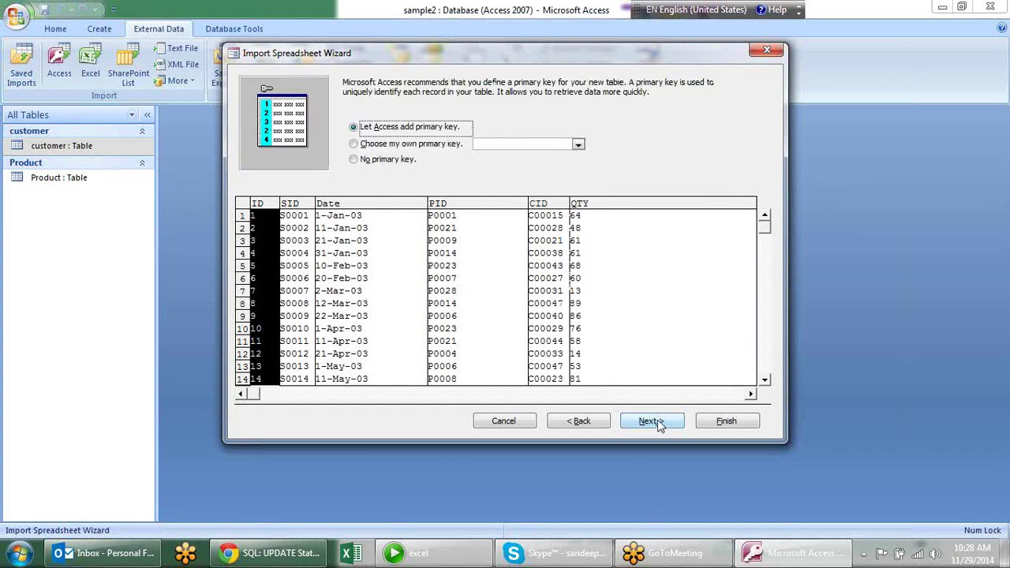
Step: Set SID as primary key and finish importing the worksheet as the Sales table, without saving import steps
{"action": "left_click", "coordinate": [389, 145]}
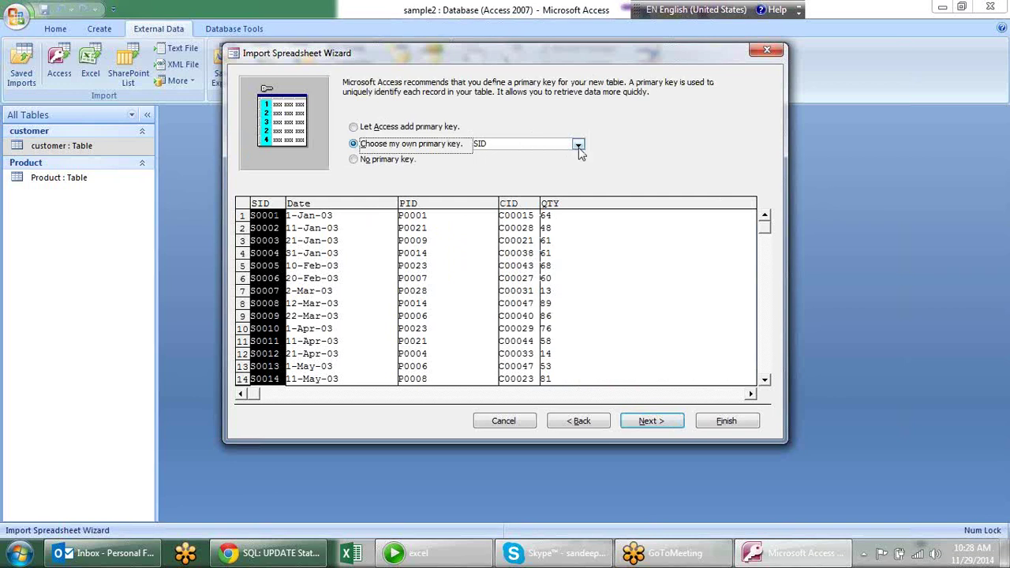
{"action": "left_click", "coordinate": [652, 420]}
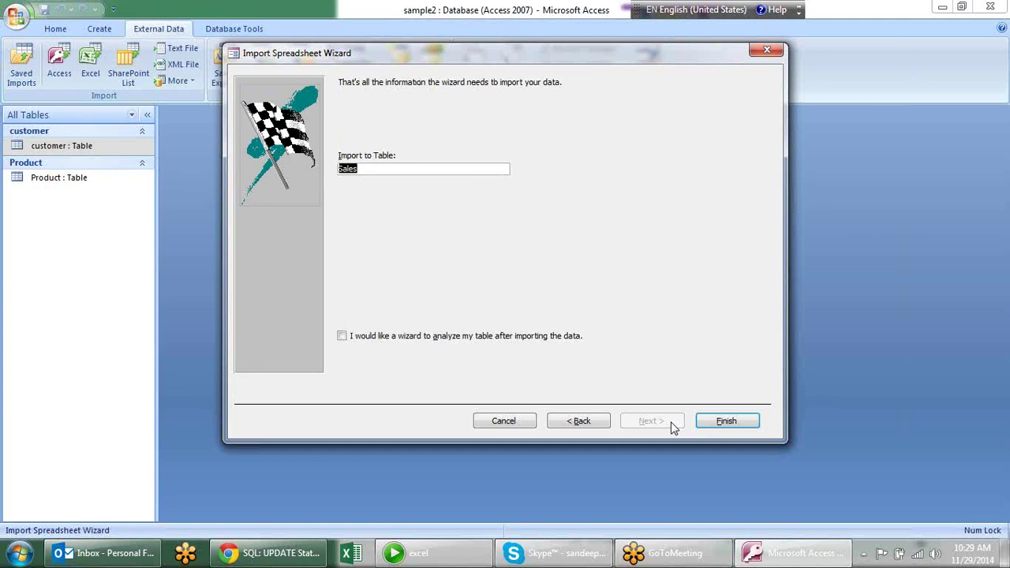
{"action": "left_click", "coordinate": [729, 422]}
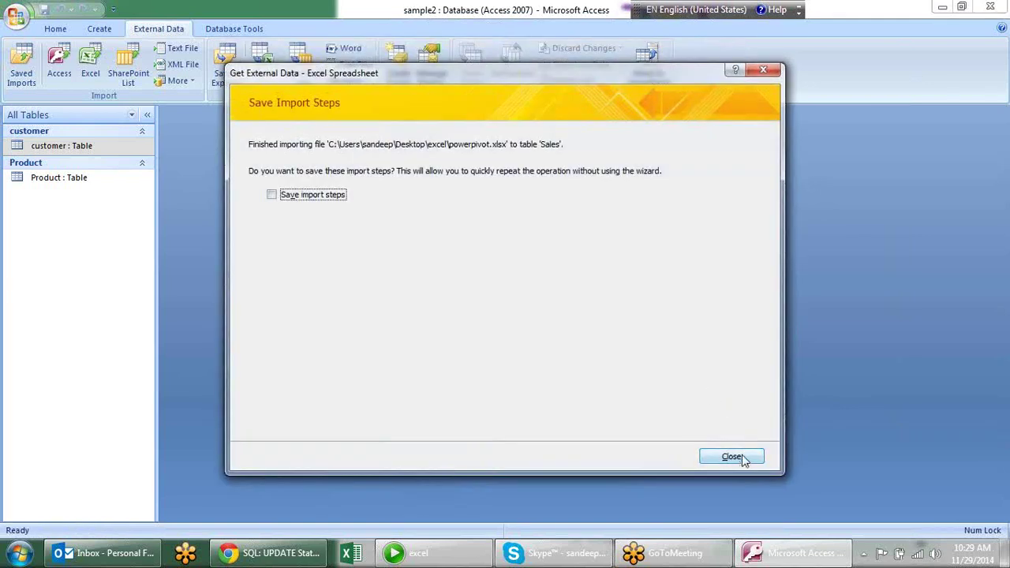
{"action": "left_click", "coordinate": [732, 457]}
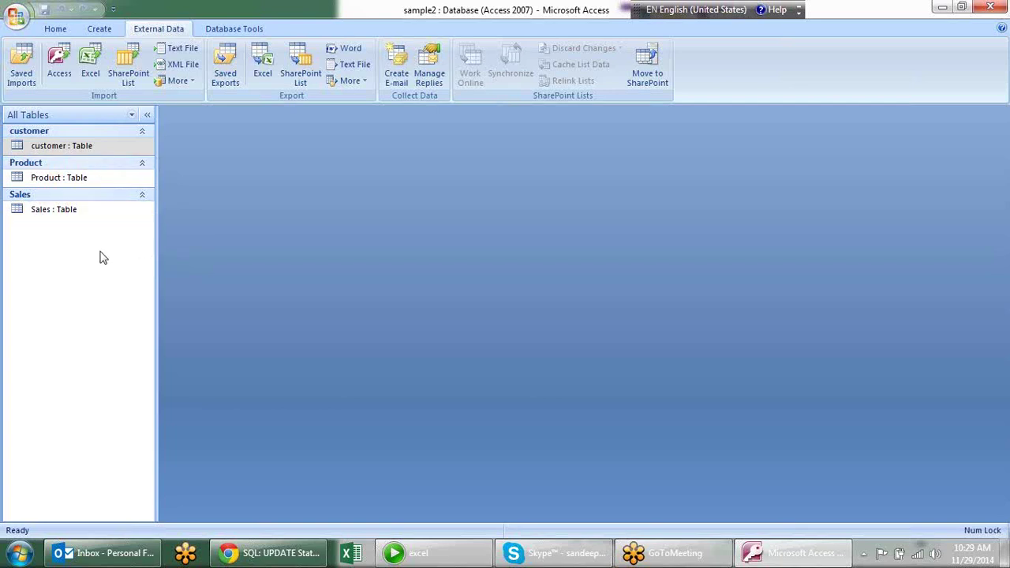
Step: Open the customer table and review its ID, Name and City columns
{"action": "double_click", "coordinate": [106, 149]}
{"action": "left_click", "coordinate": [216, 175]}
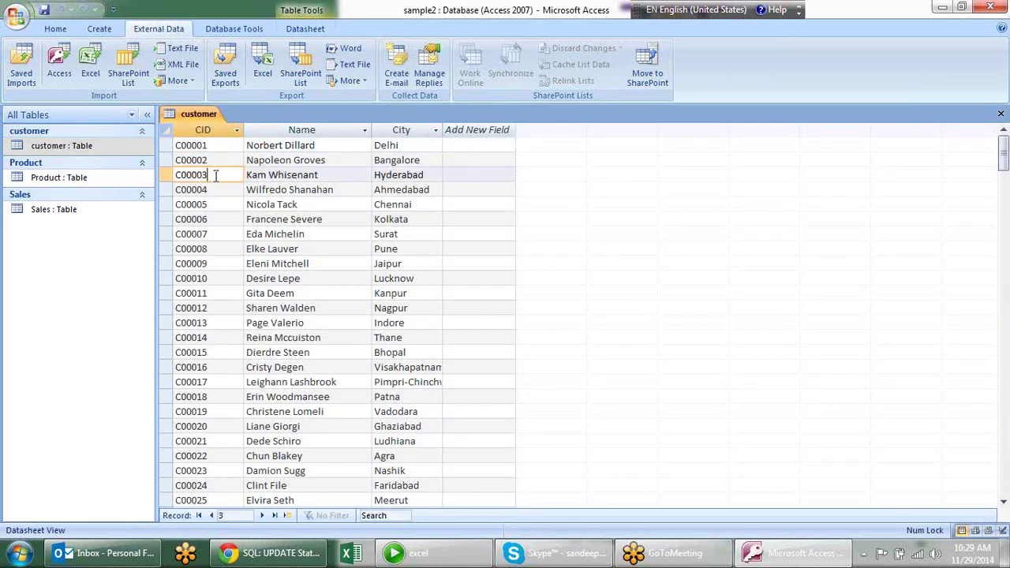
{"action": "left_click", "coordinate": [281, 175]}
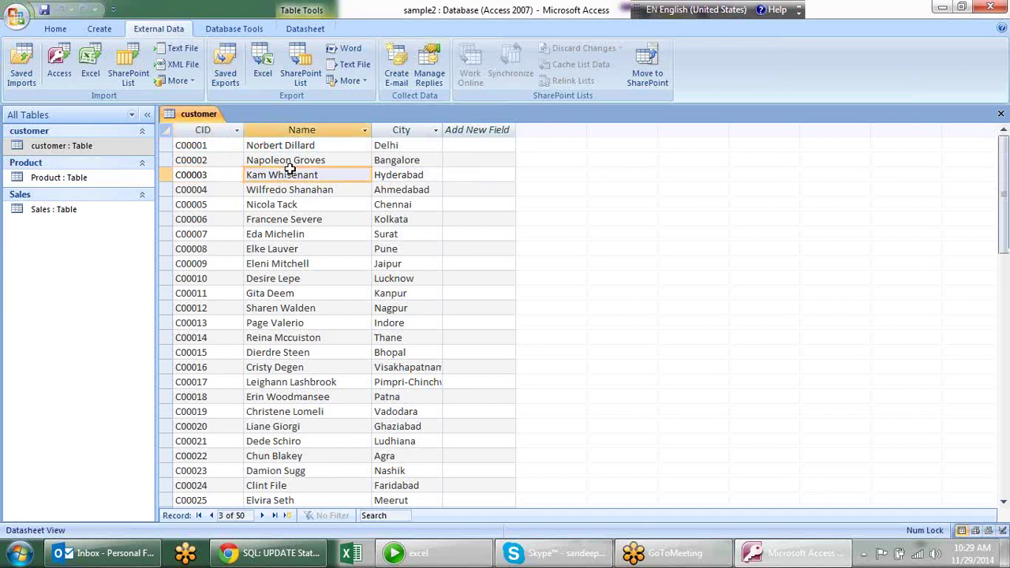
{"action": "left_click", "coordinate": [397, 173]}
{"action": "left_click", "coordinate": [227, 160]}
{"action": "left_click", "coordinate": [276, 161]}
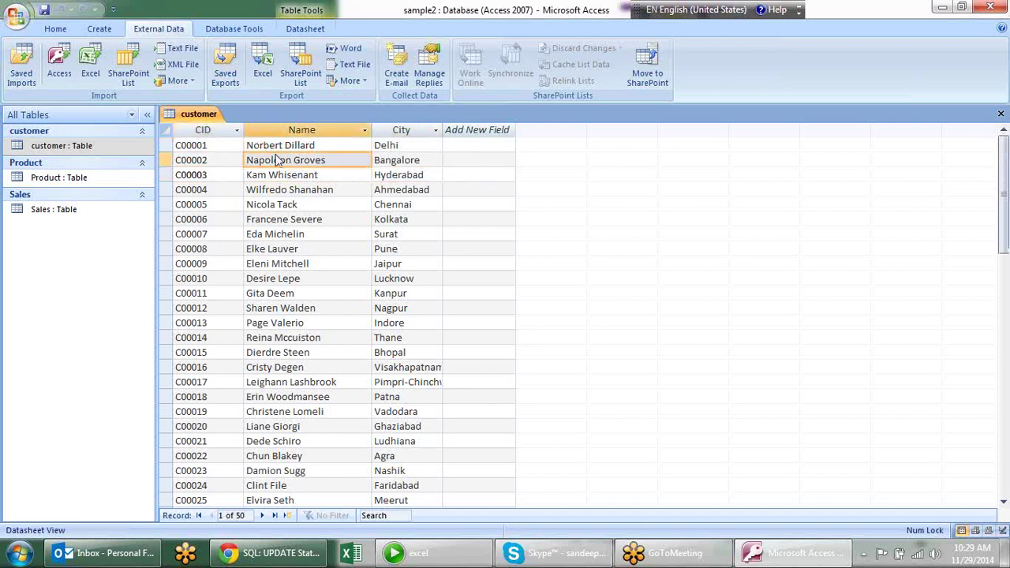
{"action": "left_click", "coordinate": [404, 165]}
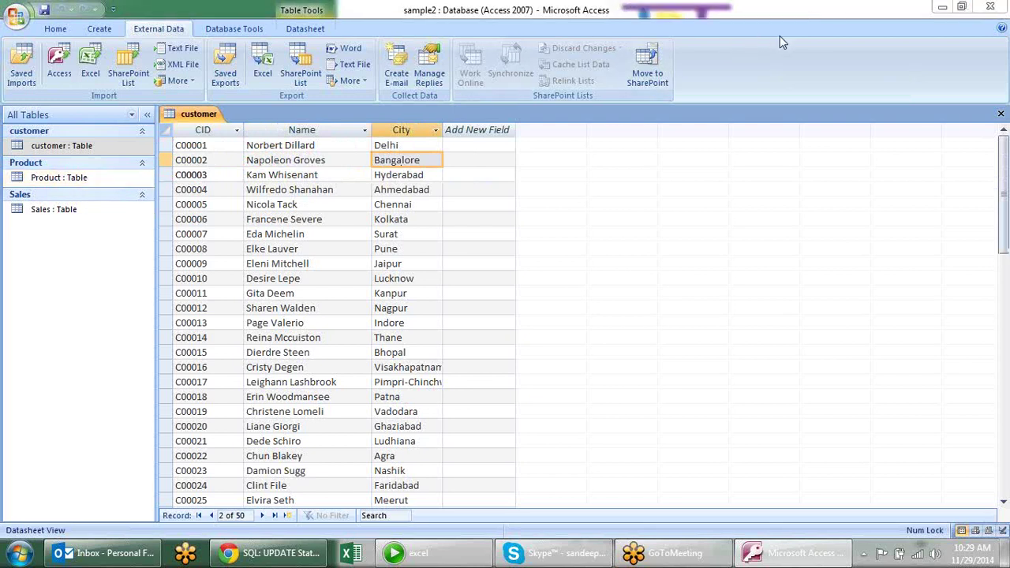
Step: Open the Product table and review its ProdName and Price columns
{"action": "double_click", "coordinate": [104, 178]}
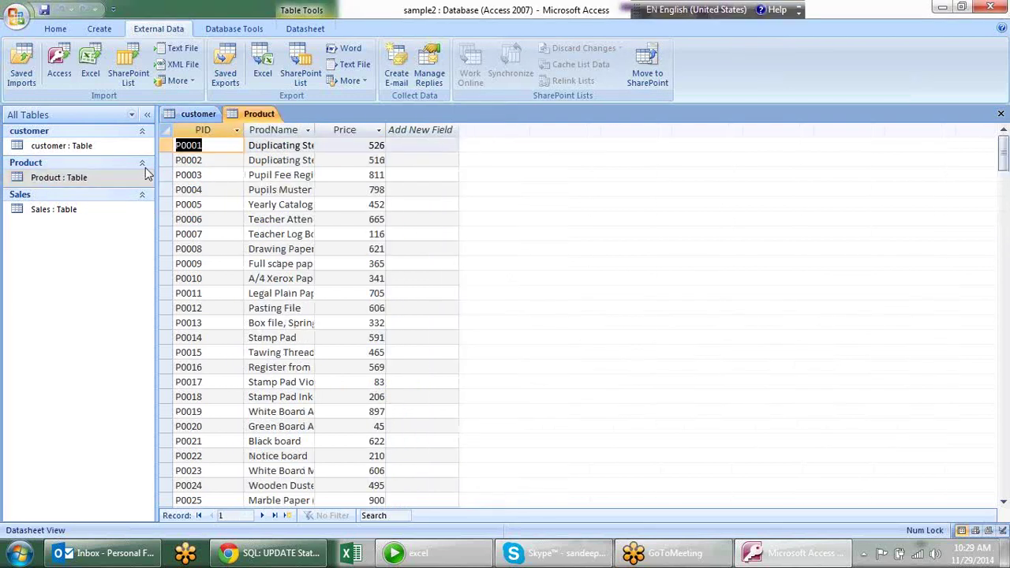
{"action": "left_click", "coordinate": [201, 189]}
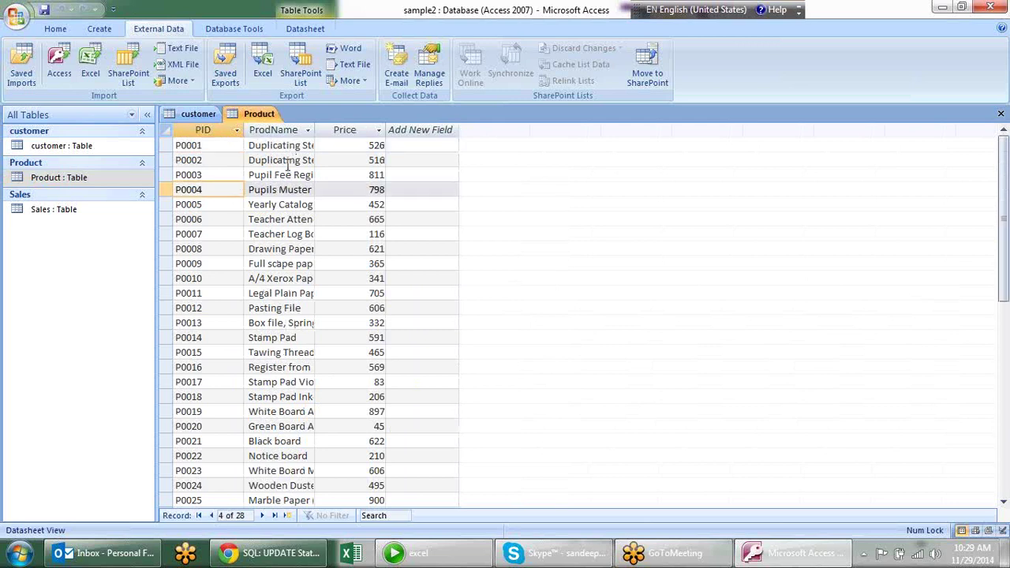
{"action": "left_click", "coordinate": [287, 161]}
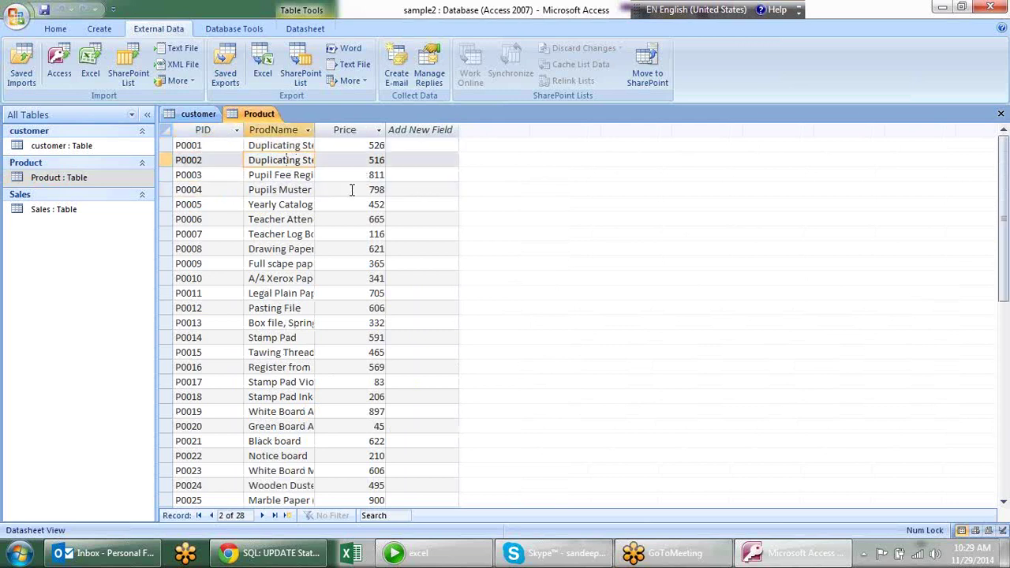
{"action": "left_click", "coordinate": [352, 190]}
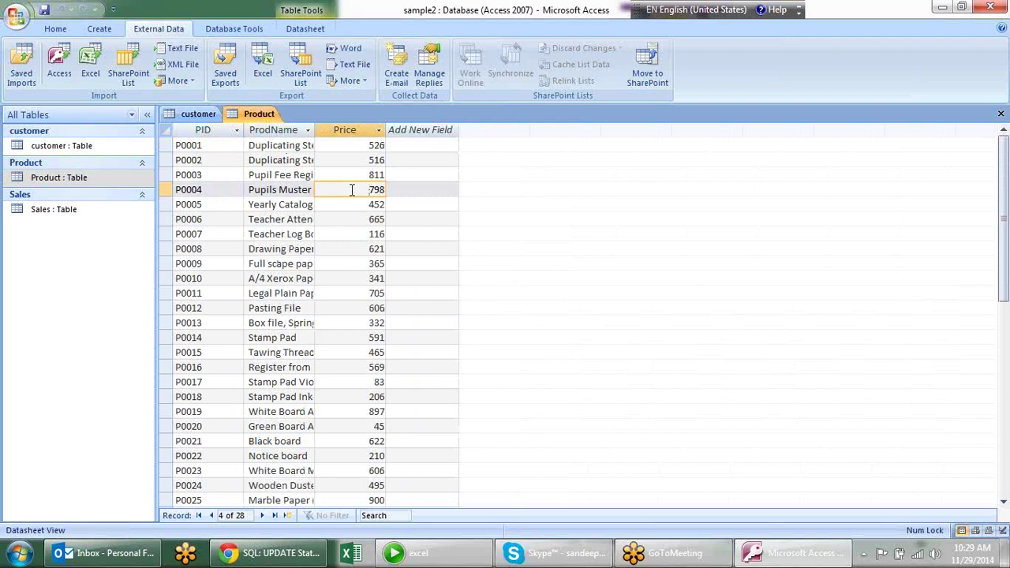
Step: Open the imported Sales table and review its SID, Date, PID, CID and QTY columns
{"action": "left_click", "coordinate": [101, 215]}
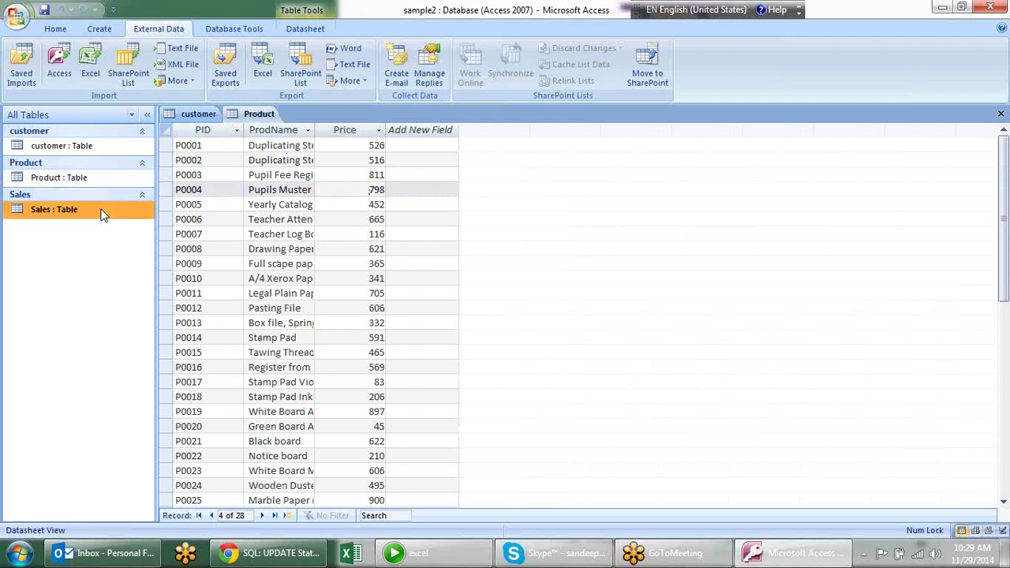
{"action": "double_click", "coordinate": [101, 213]}
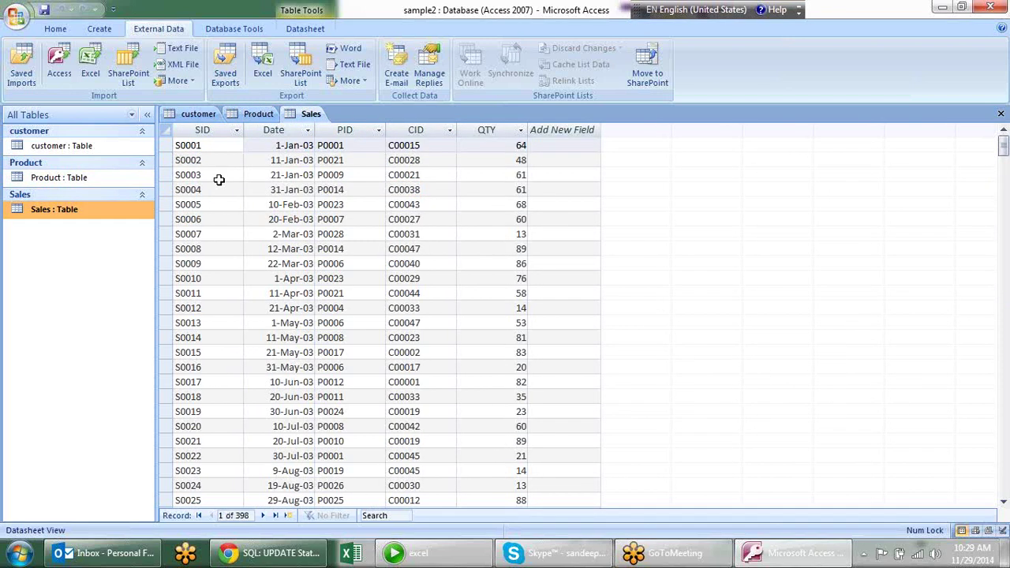
{"action": "left_click", "coordinate": [222, 146]}
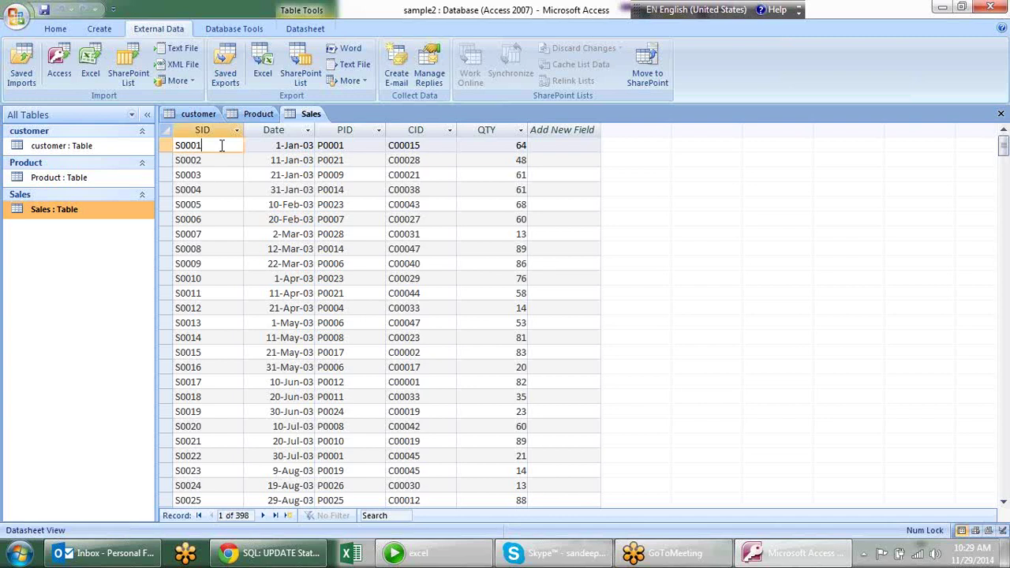
{"action": "left_click", "coordinate": [297, 145]}
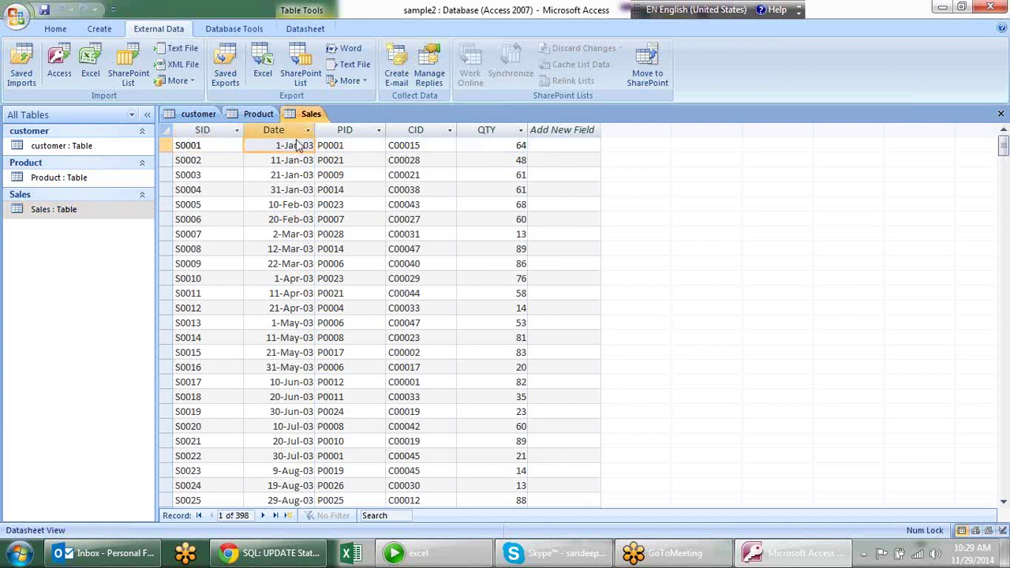
{"action": "left_click", "coordinate": [339, 145]}
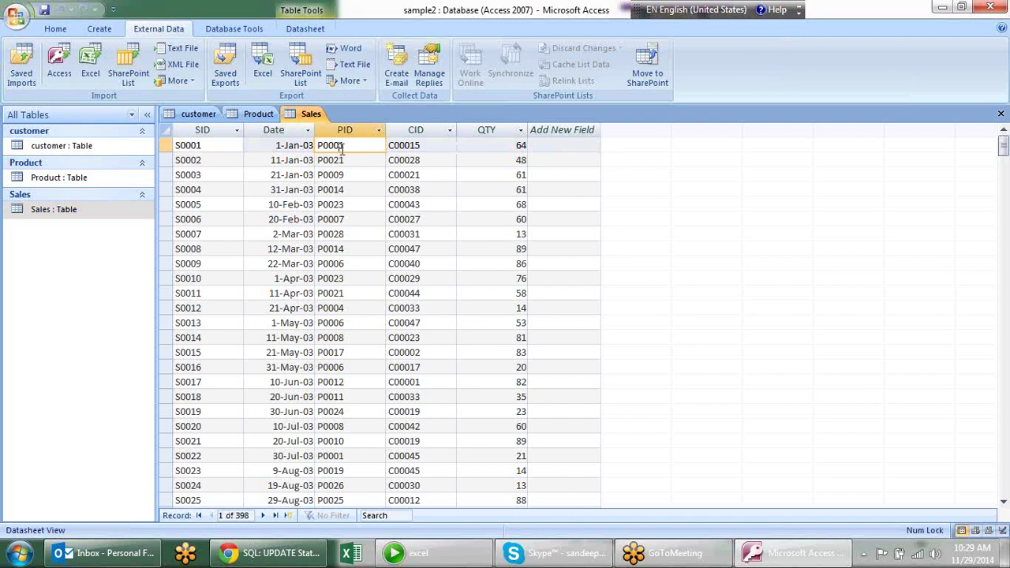
{"action": "left_click", "coordinate": [428, 145]}
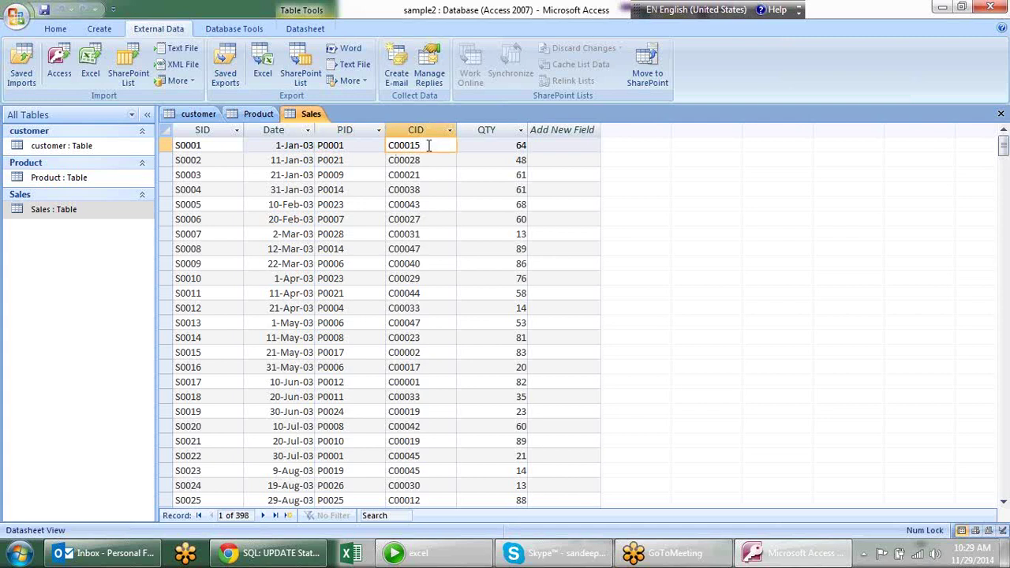
{"action": "left_click", "coordinate": [507, 145]}
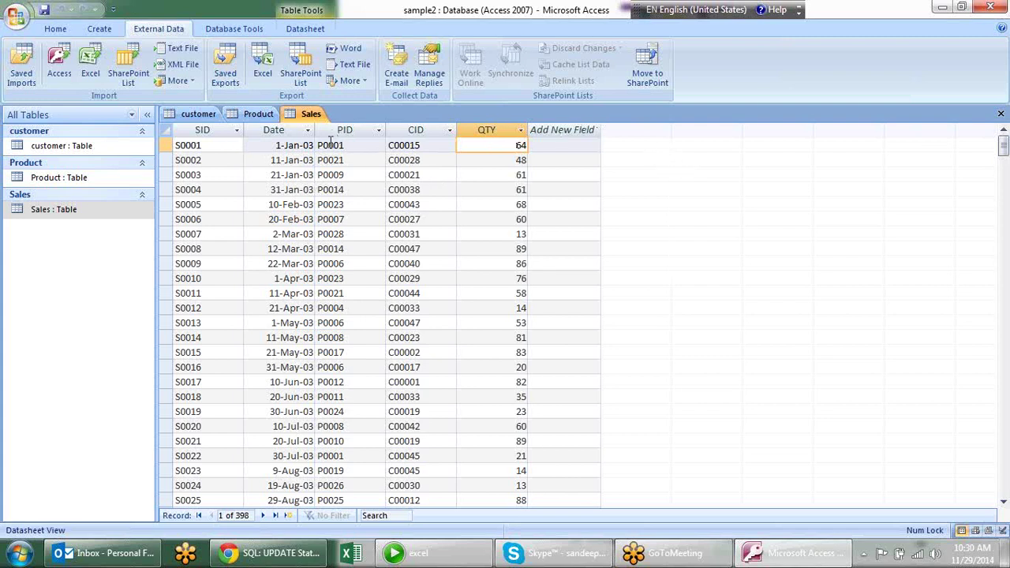
Step: Close the Sales, Product and customer tables from their tab context menus
{"action": "right_click", "coordinate": [306, 116]}
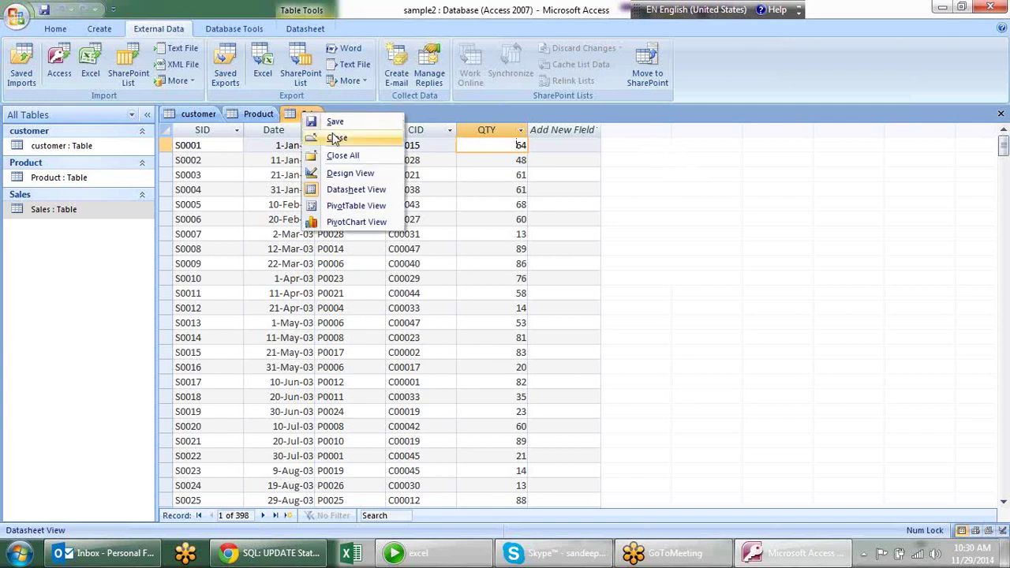
{"action": "left_click", "coordinate": [336, 139]}
{"action": "right_click", "coordinate": [260, 114]}
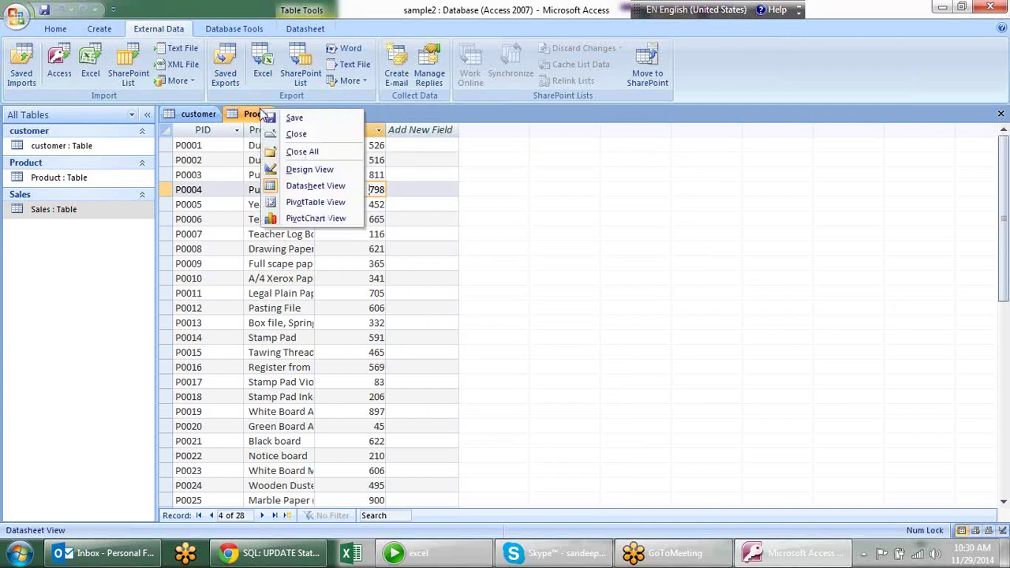
{"action": "left_click", "coordinate": [304, 133]}
{"action": "right_click", "coordinate": [208, 122]}
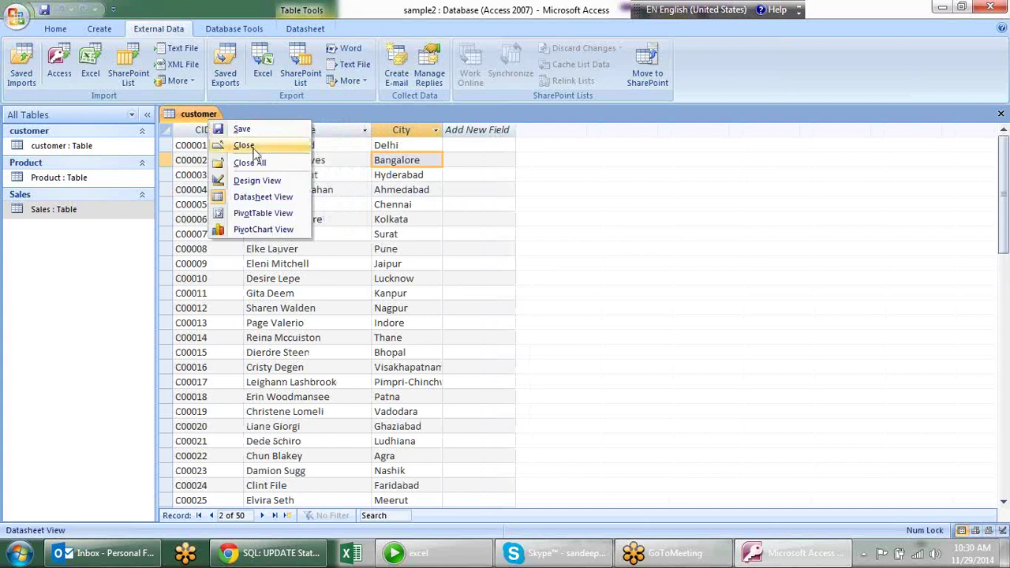
{"action": "left_click", "coordinate": [244, 145]}
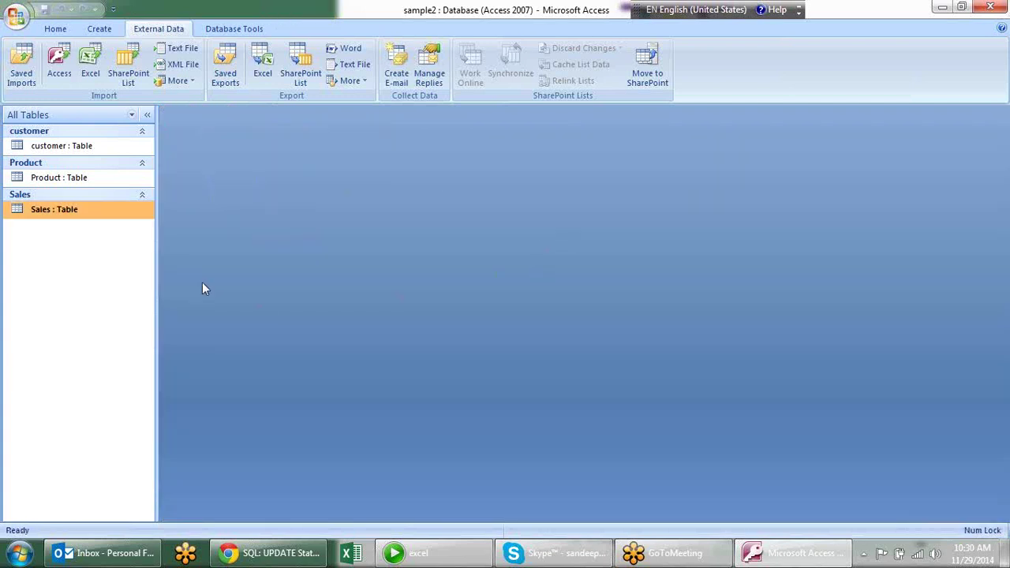
Step: Start a new Query Design and add the customer, Product and Sales tables from Show Table
{"action": "left_click", "coordinate": [55, 28]}
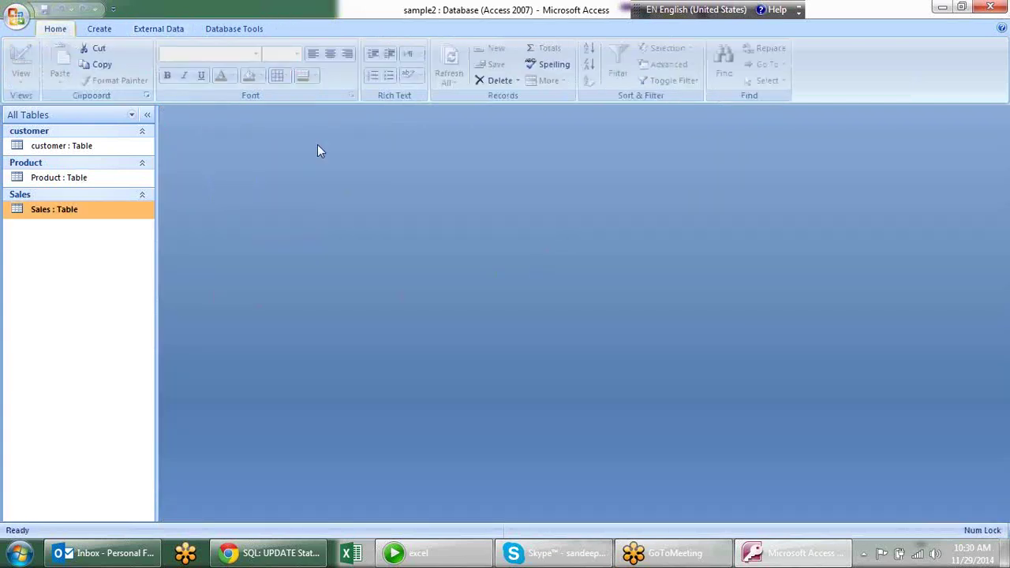
{"action": "left_click", "coordinate": [114, 29]}
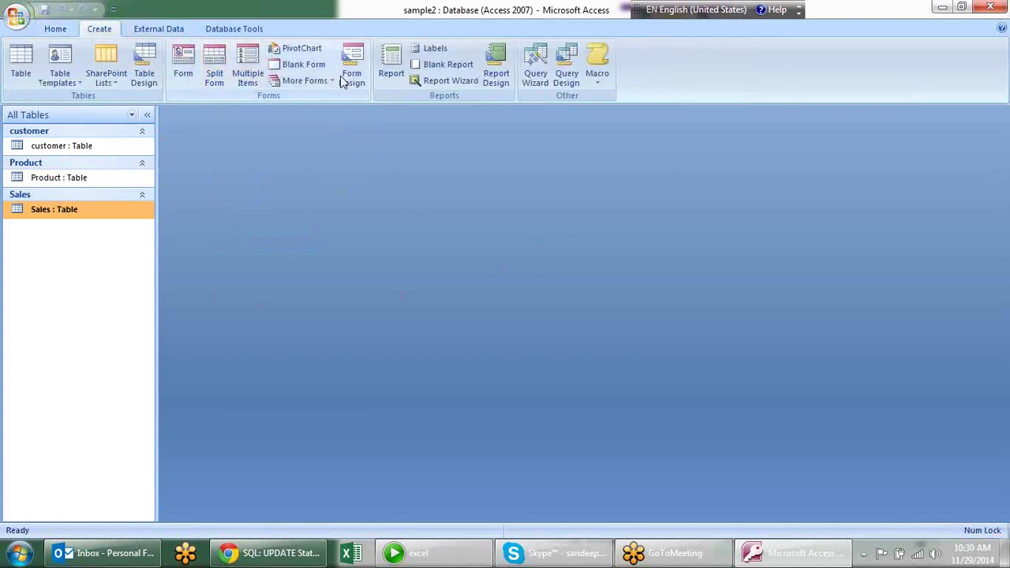
{"action": "left_click", "coordinate": [566, 67]}
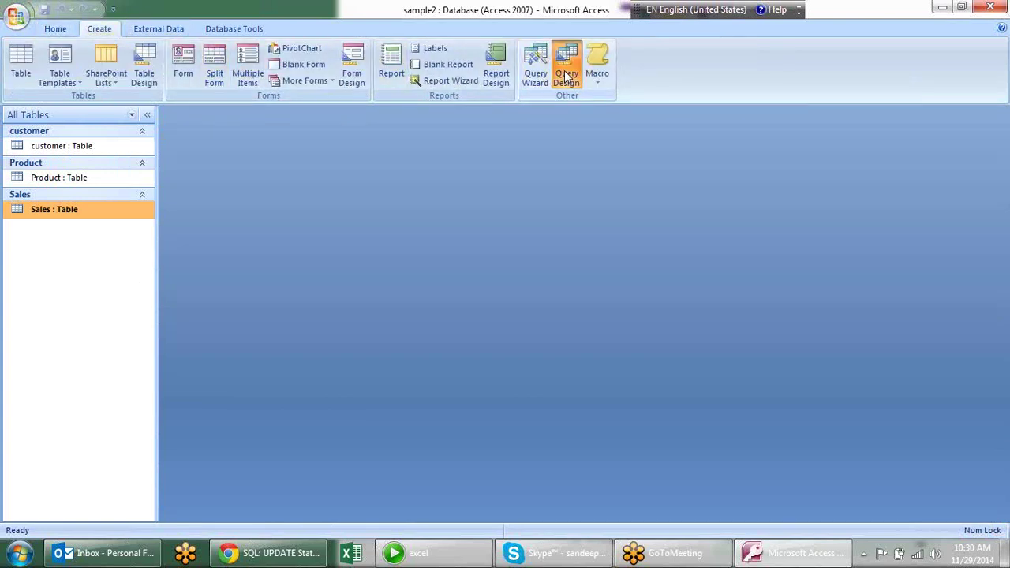
{"action": "left_click_drag", "start_coordinate": [475, 315], "coordinate": [476, 188]}
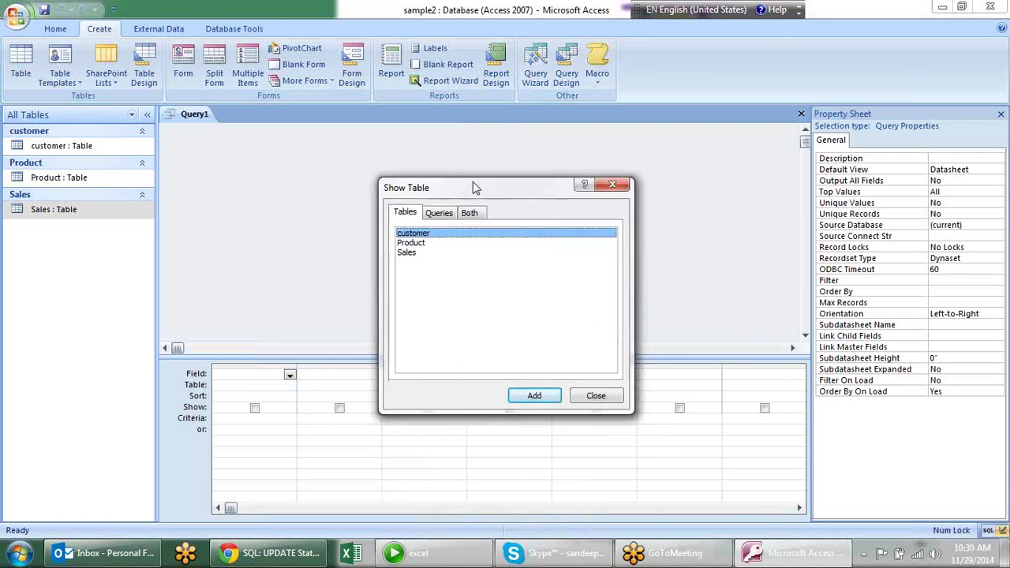
{"action": "left_click", "coordinate": [534, 395]}
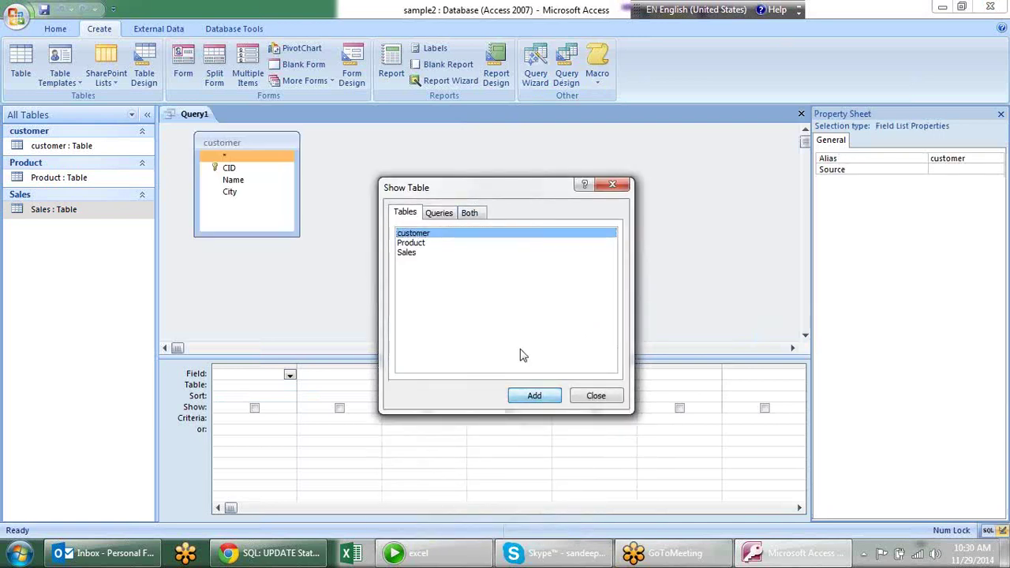
{"action": "left_click", "coordinate": [426, 245]}
{"action": "left_click", "coordinate": [534, 395]}
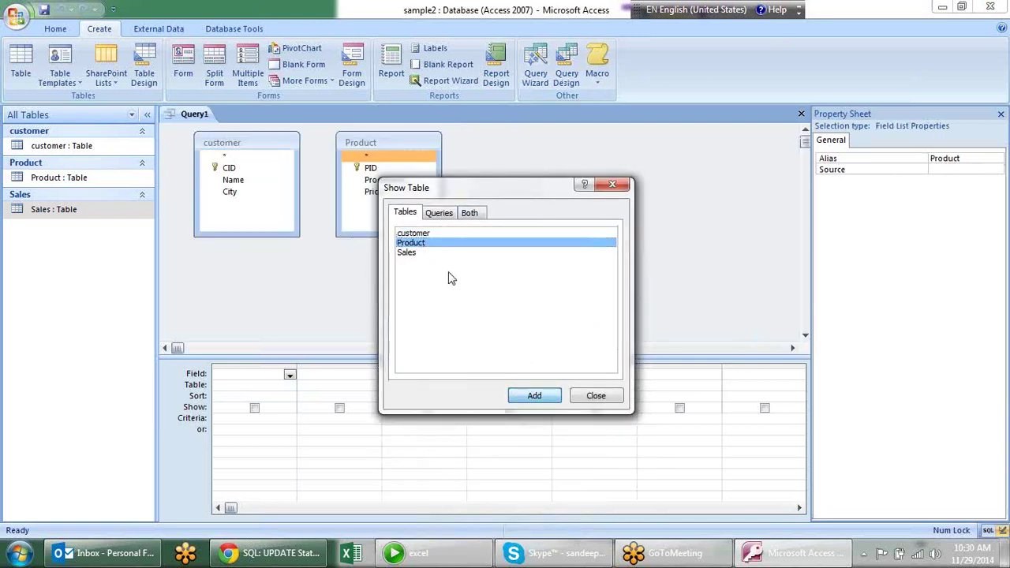
{"action": "left_click", "coordinate": [428, 252]}
{"action": "left_click", "coordinate": [533, 394]}
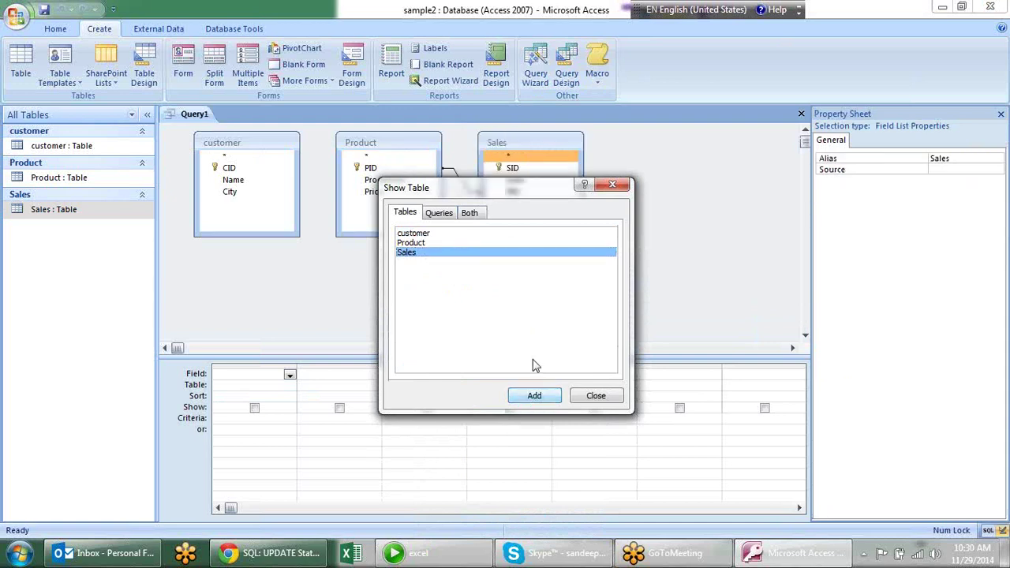
{"action": "left_click", "coordinate": [614, 187]}
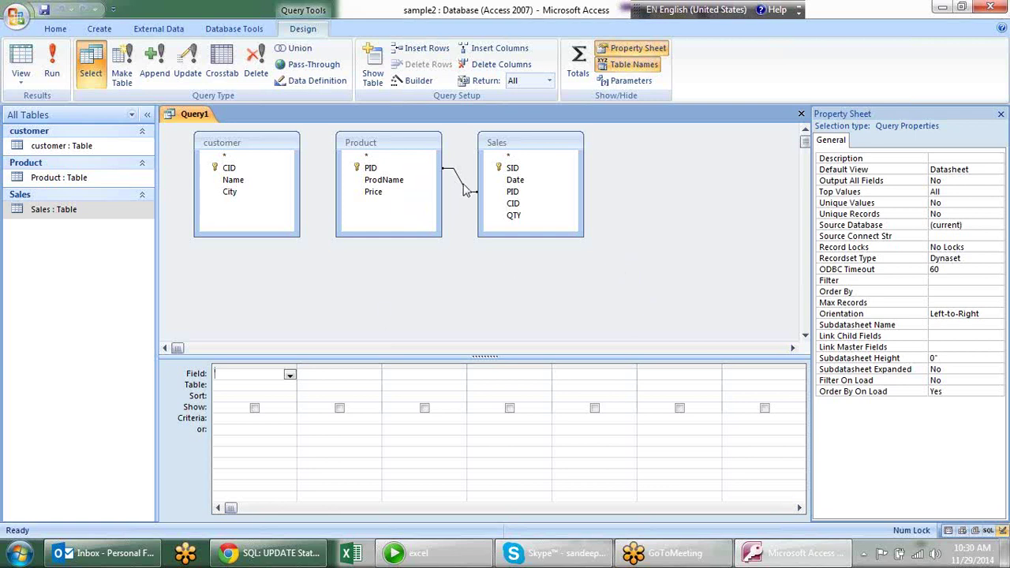
Step: Delete the automatic join, then join Sales.PID to Product.PID and Sales.CID to customer.CID
{"action": "right_click", "coordinate": [464, 189]}
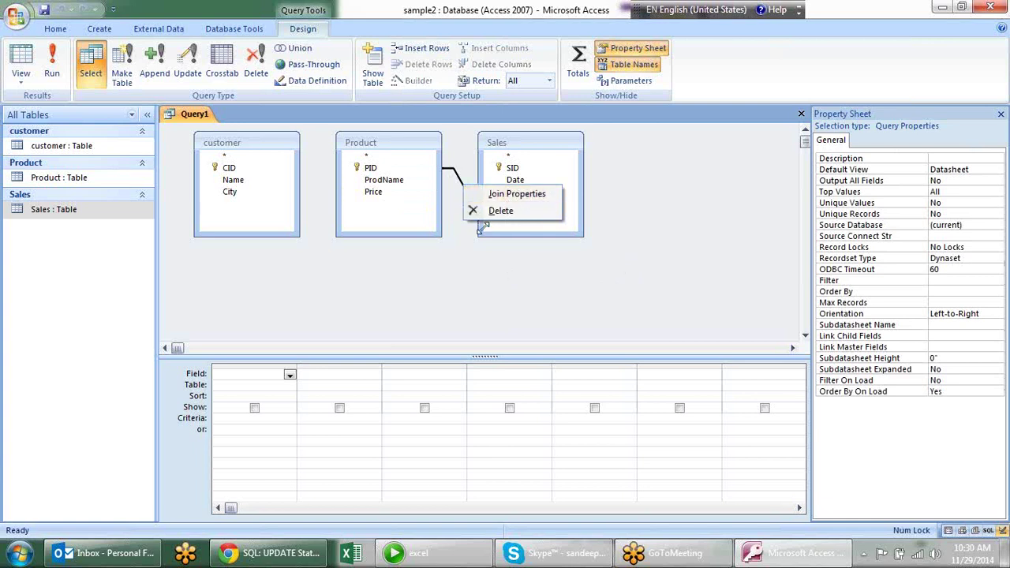
{"action": "left_click", "coordinate": [489, 212]}
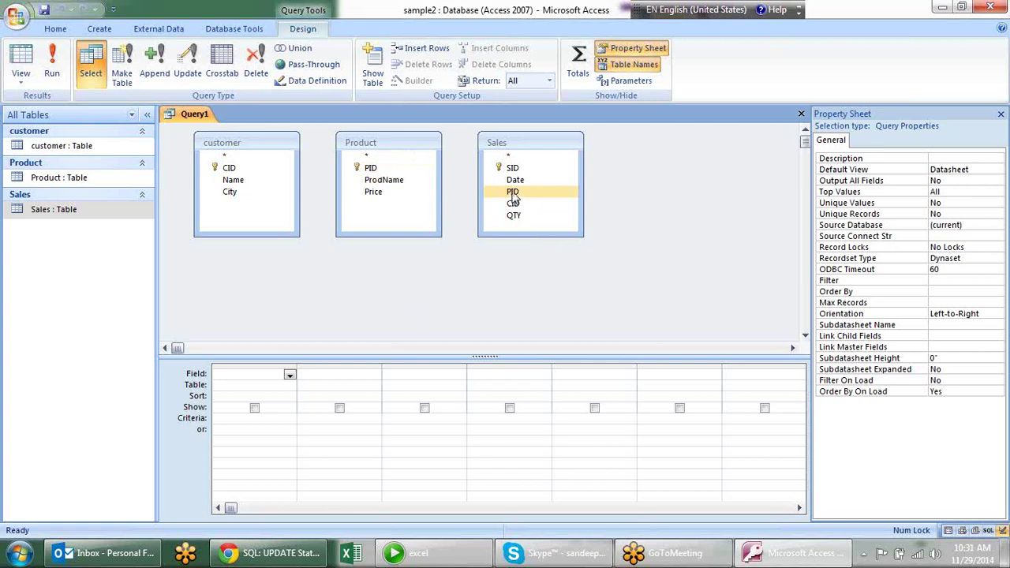
{"action": "mouse_move", "coordinate": [513, 194]}
{"action": "left_mouse_down"}
{"action": "mouse_move", "coordinate": [378, 158]}
{"action": "mouse_move", "coordinate": [376, 172]}
{"action": "left_mouse_up"}
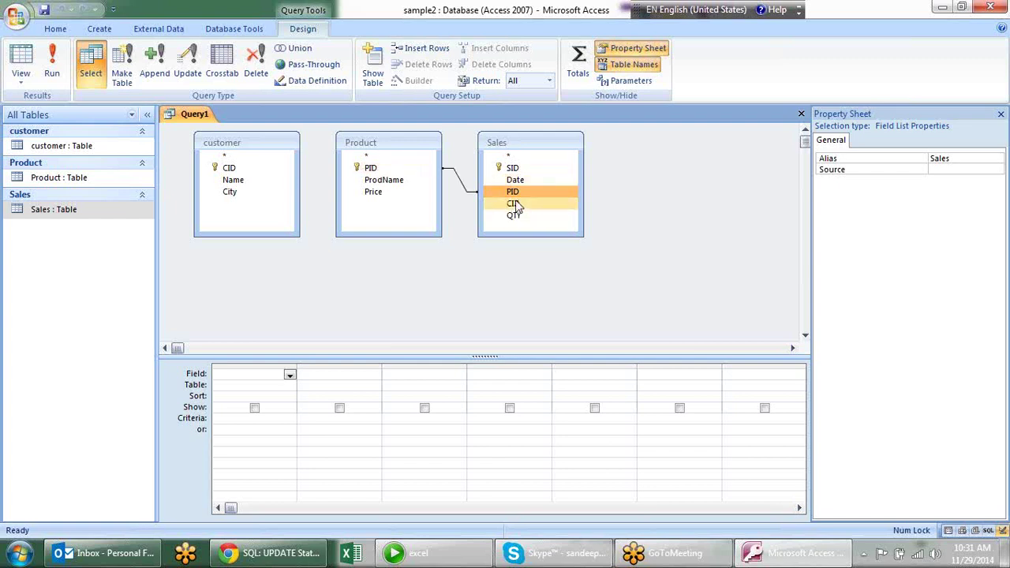
{"action": "left_click_drag", "start_coordinate": [515, 207], "coordinate": [225, 176]}
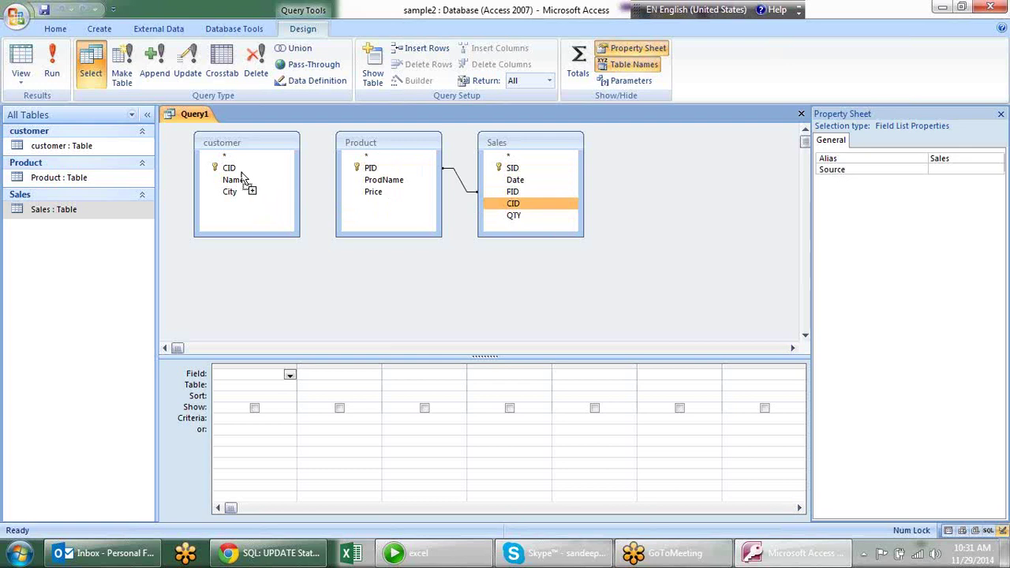
{"action": "left_click_drag", "start_coordinate": [225, 176], "coordinate": [227, 169]}
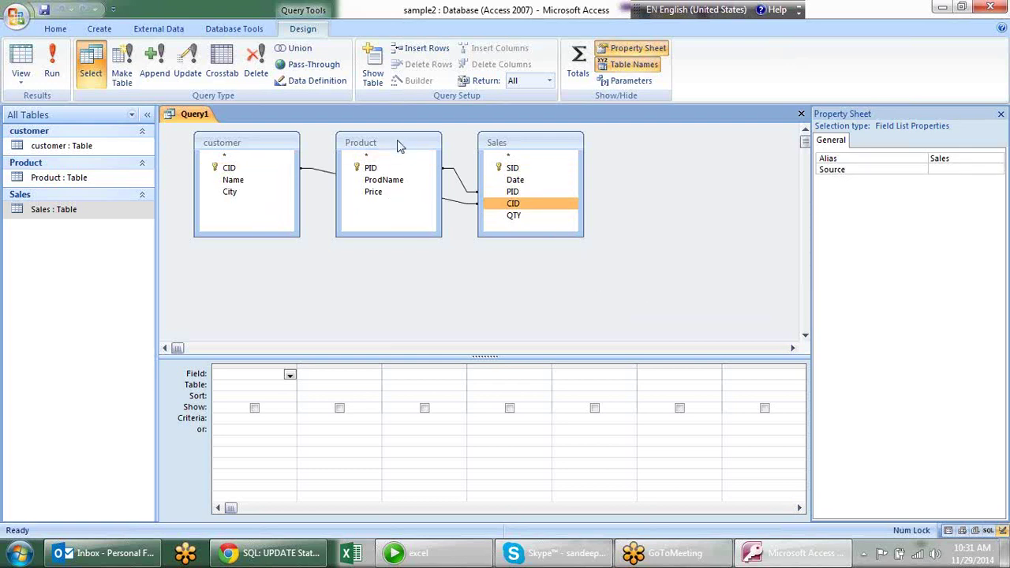
Step: Rearrange the field lists with Product on the right and Sales placed between customer and Product
{"action": "left_click_drag", "start_coordinate": [399, 143], "coordinate": [694, 143]}
{"action": "left_click_drag", "start_coordinate": [554, 144], "coordinate": [457, 220]}
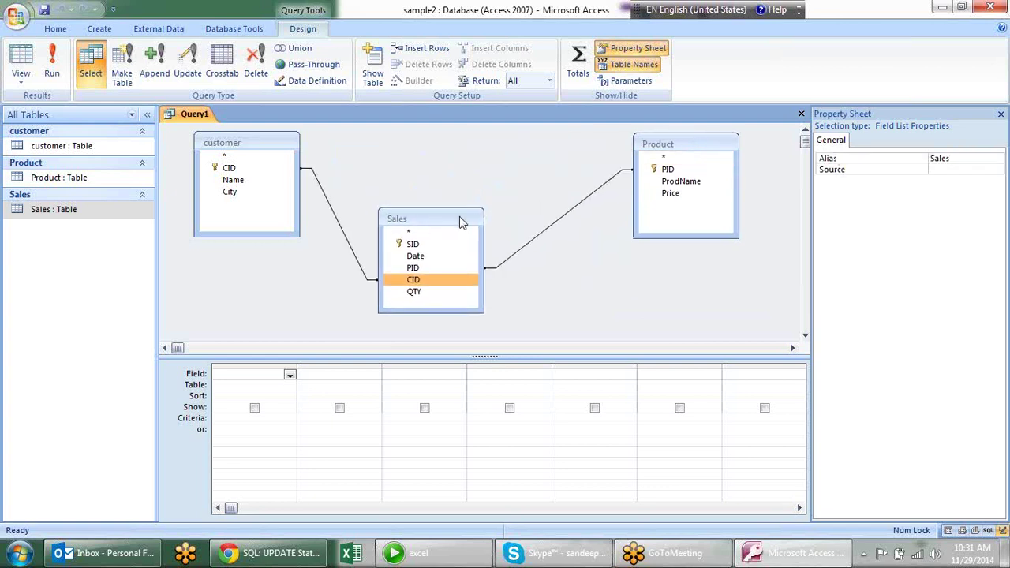
{"action": "mouse_move", "coordinate": [657, 148]}
{"action": "left_mouse_down"}
{"action": "mouse_move", "coordinate": [591, 167]}
{"action": "mouse_move", "coordinate": [554, 142]}
{"action": "left_mouse_up"}
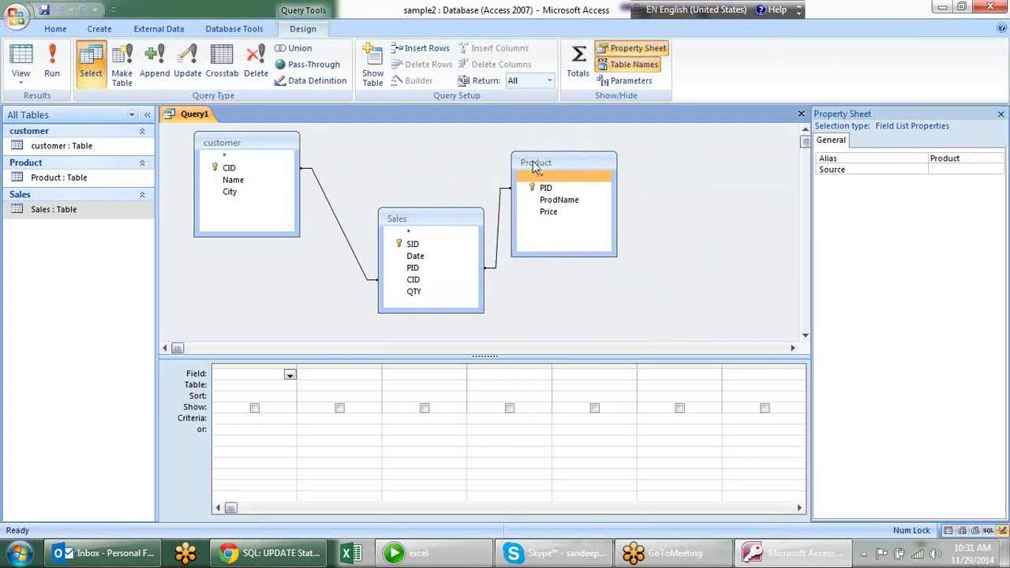
{"action": "left_click", "coordinate": [277, 146]}
{"action": "left_click", "coordinate": [607, 147]}
{"action": "left_click", "coordinate": [466, 279]}
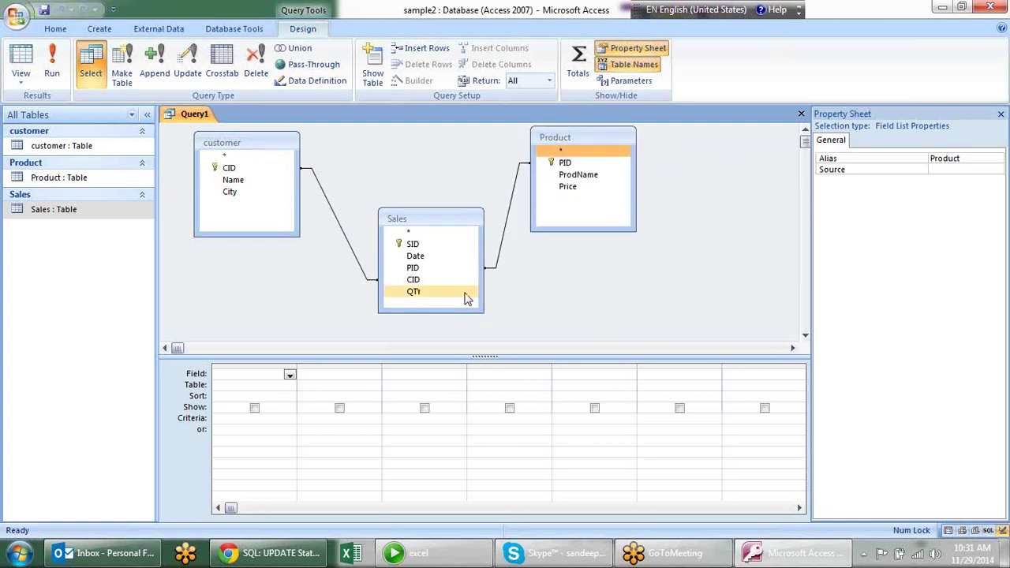
{"action": "left_click_drag", "start_coordinate": [462, 223], "coordinate": [464, 265]}
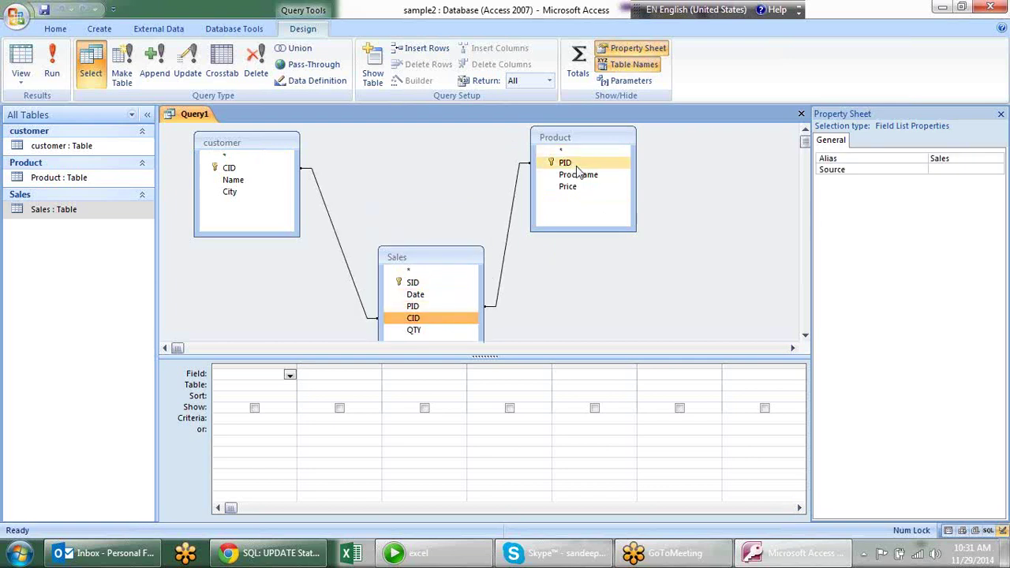
{"action": "left_click_drag", "start_coordinate": [453, 261], "coordinate": [451, 227]}
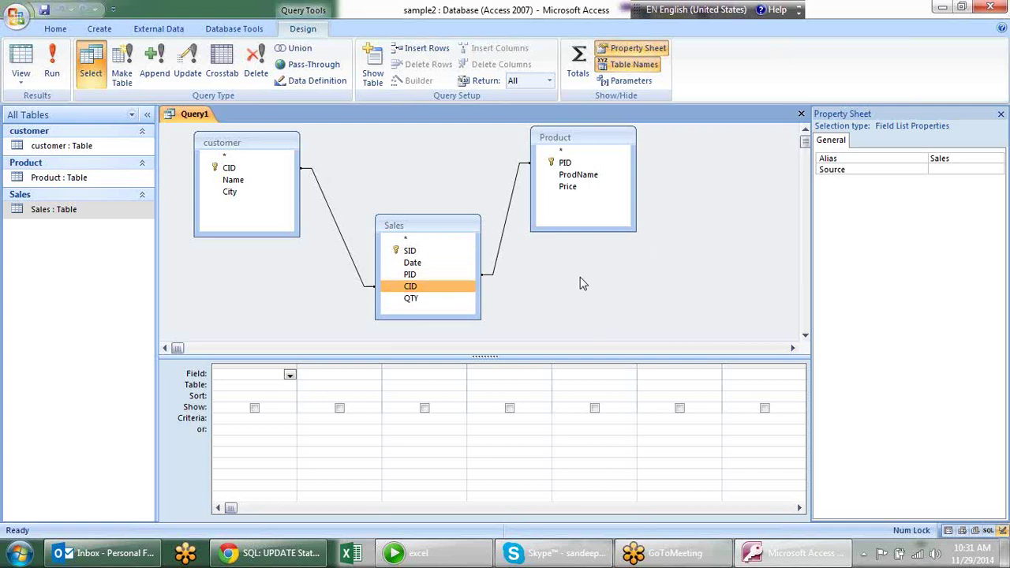
Step: Save the new query under the name Query1
{"action": "right_click", "coordinate": [198, 116]}
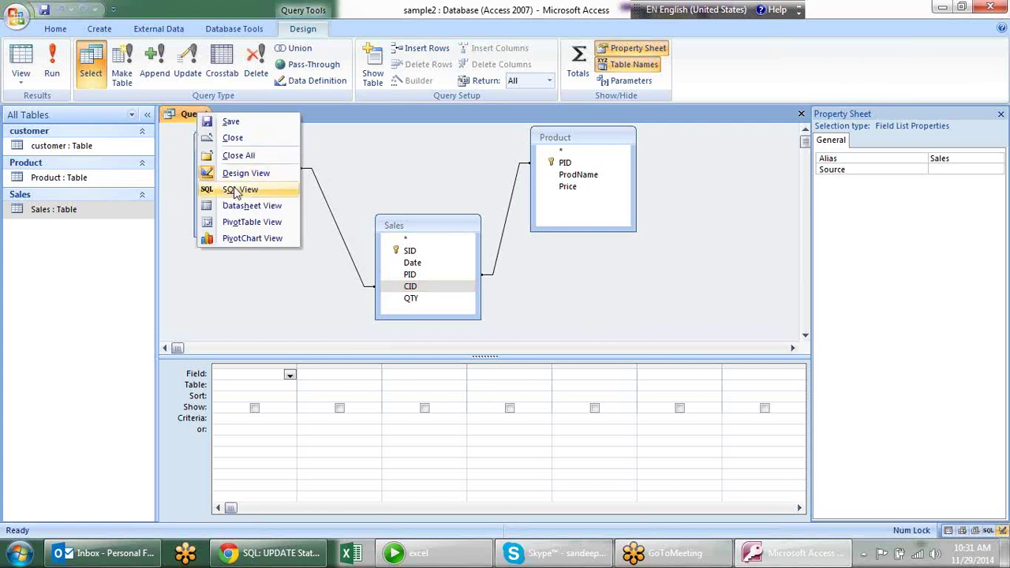
{"action": "left_click", "coordinate": [273, 121]}
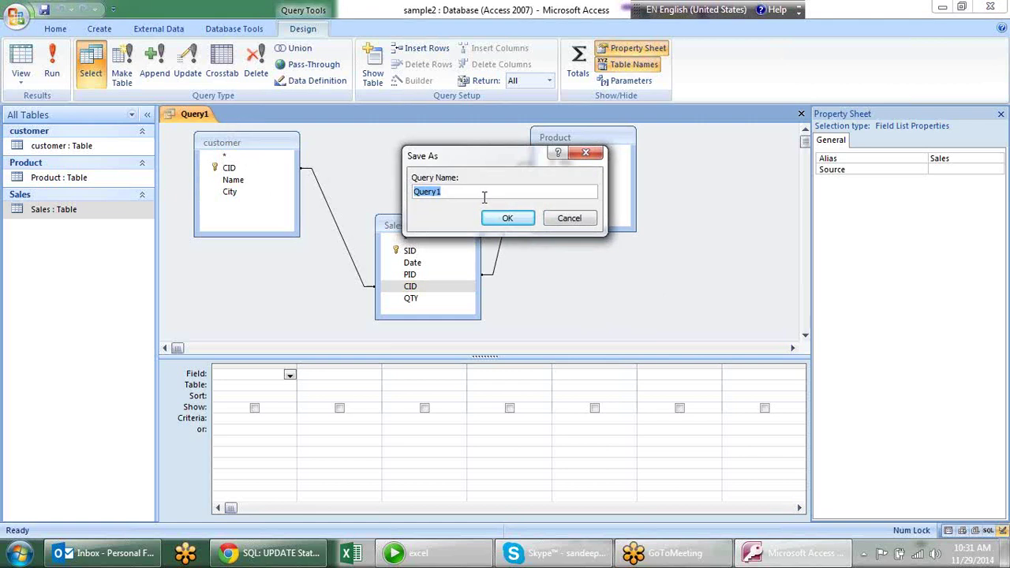
{"action": "left_click", "coordinate": [509, 218]}
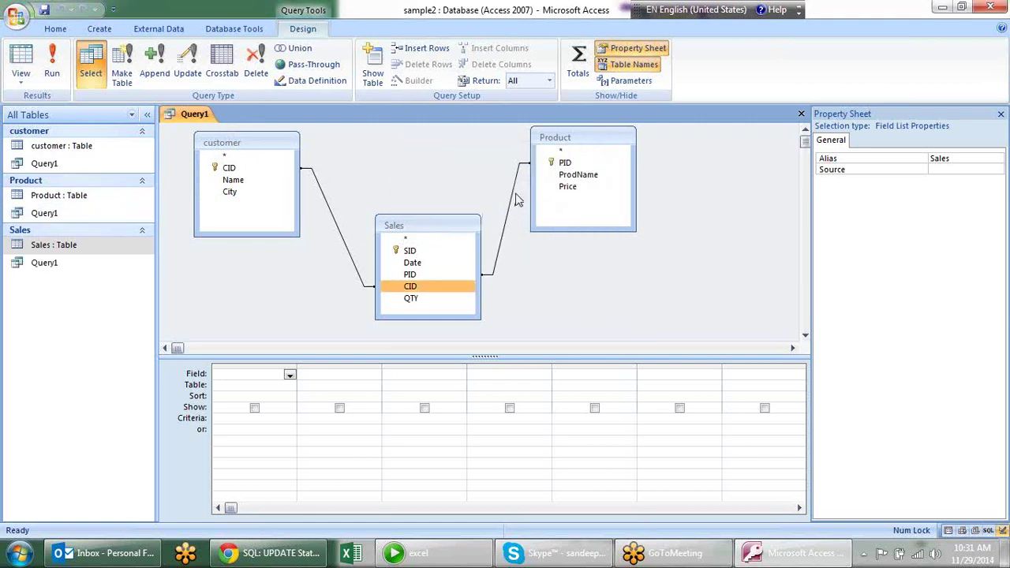
Step: Review Query1's statement in SQL View, then close the query
{"action": "right_click", "coordinate": [202, 118]}
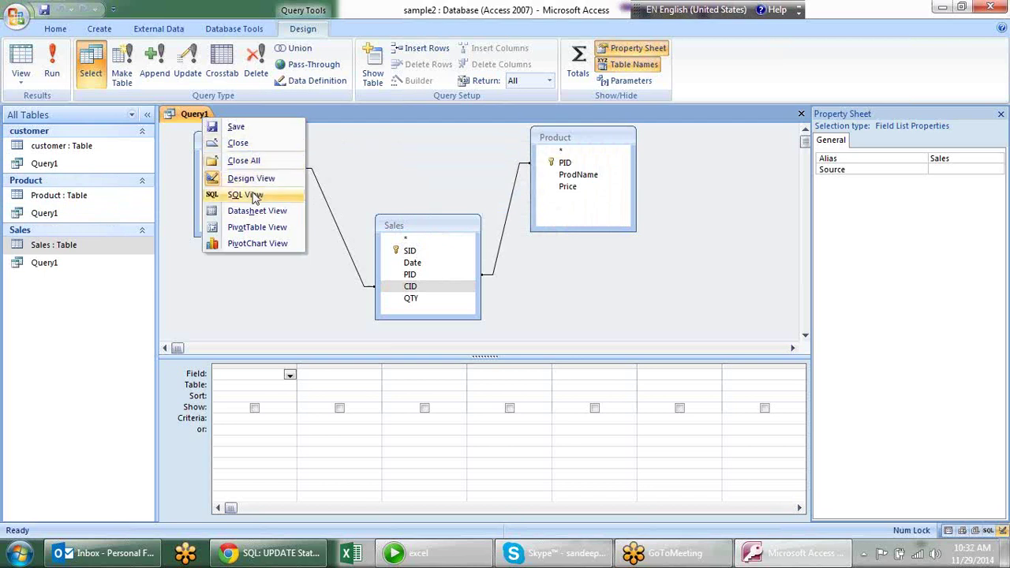
{"action": "left_click", "coordinate": [253, 195]}
{"action": "left_click", "coordinate": [202, 153]}
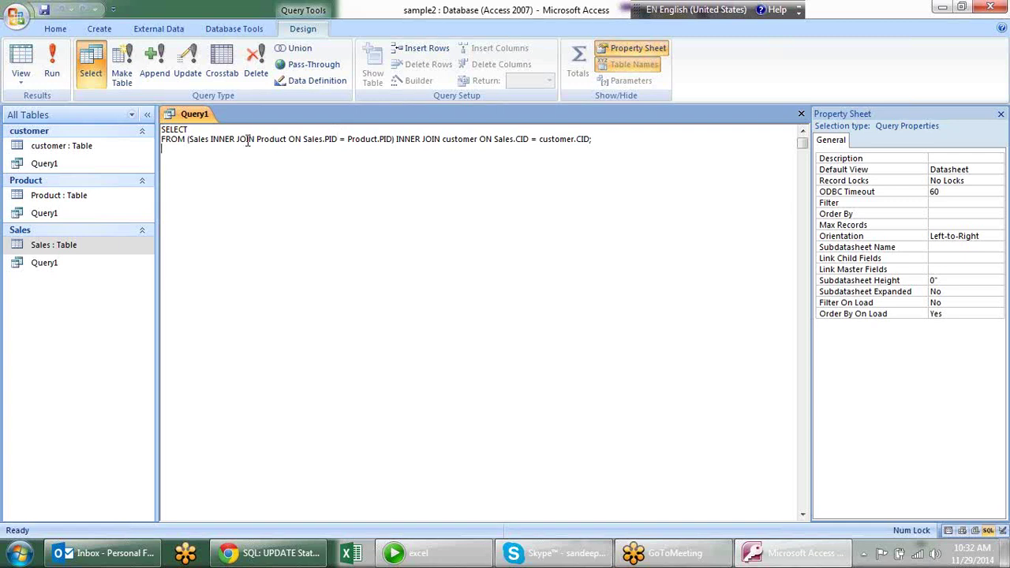
{"action": "left_click", "coordinate": [395, 141]}
{"action": "right_click", "coordinate": [189, 115]}
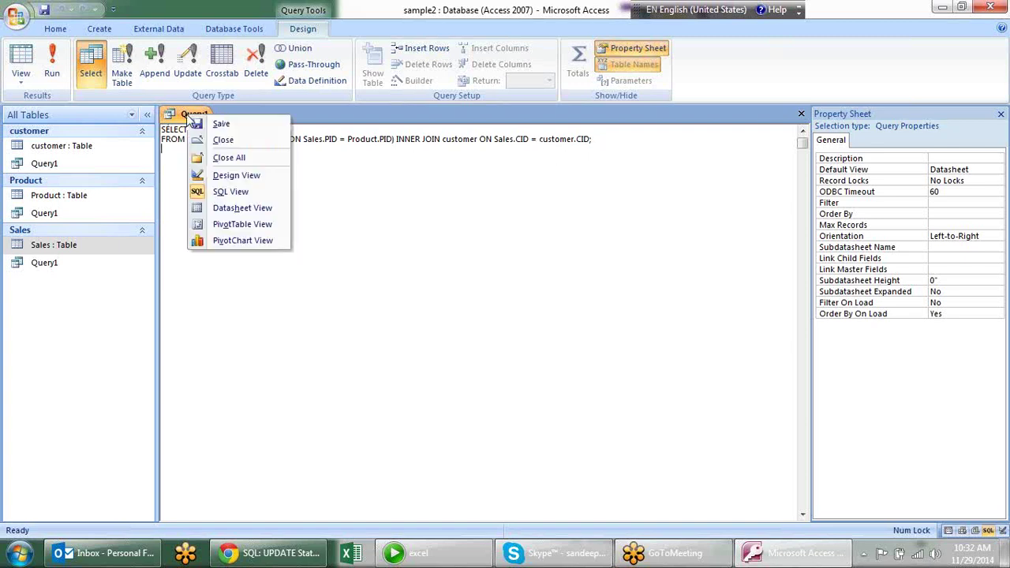
{"action": "left_click", "coordinate": [234, 144]}
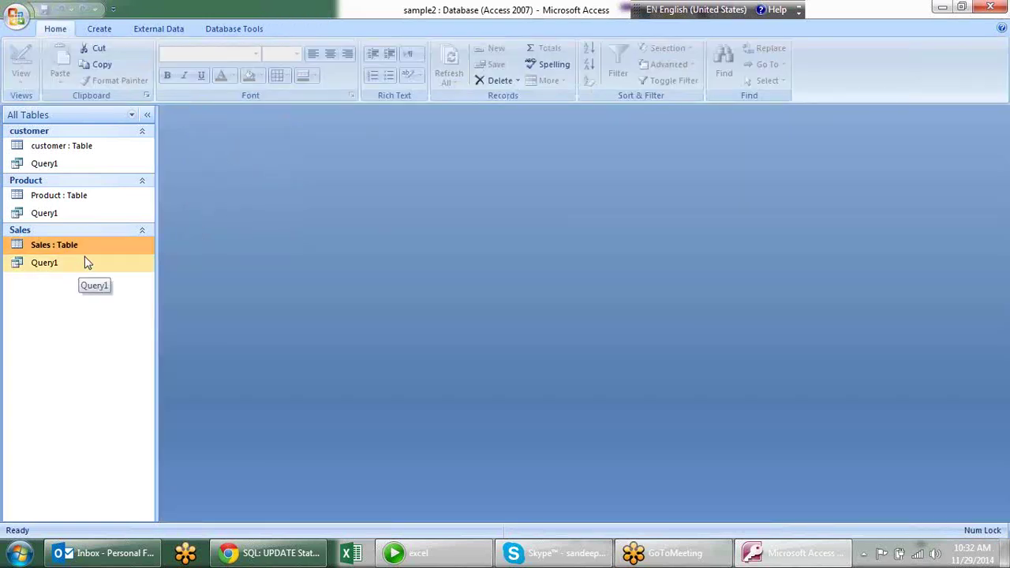
{"action": "double_click", "coordinate": [128, 261]}
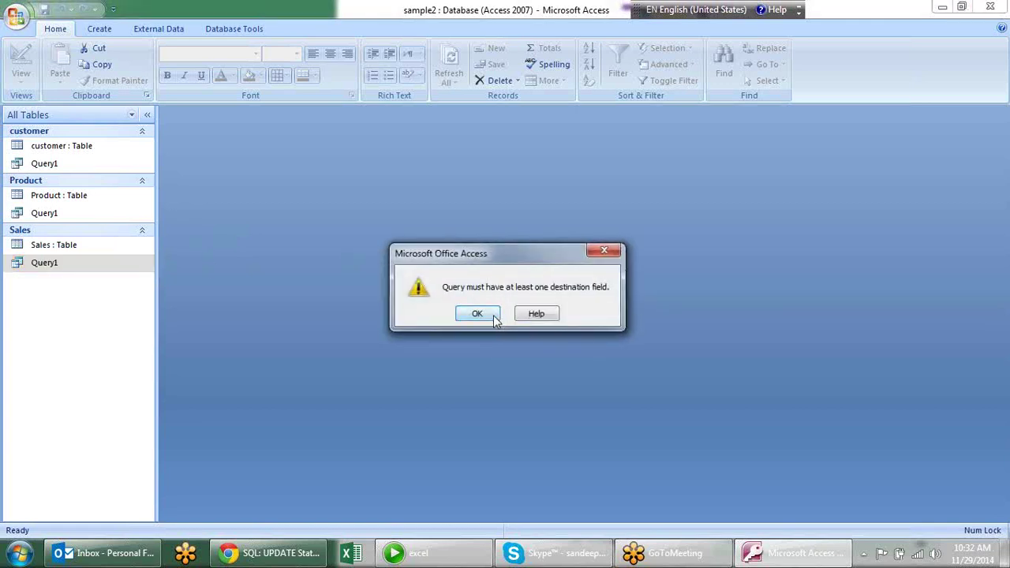
{"action": "left_click", "coordinate": [476, 314]}
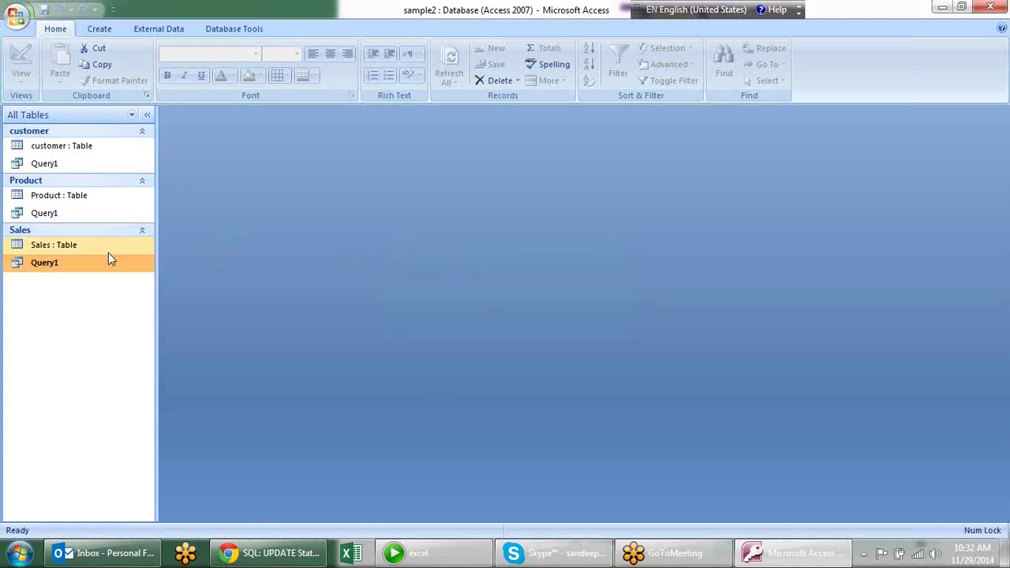
{"action": "double_click", "coordinate": [93, 148]}
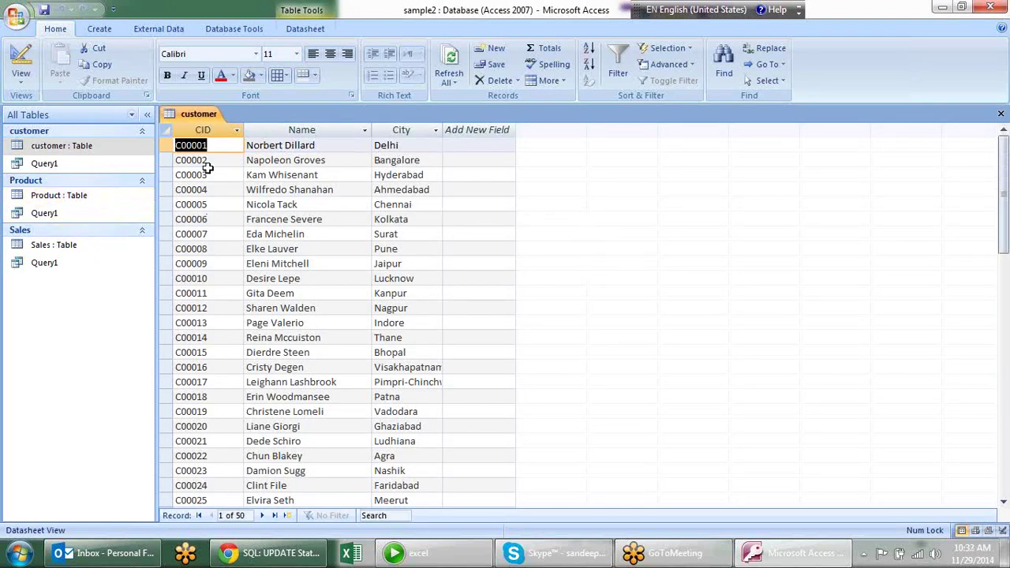
{"action": "right_click", "coordinate": [213, 115]}
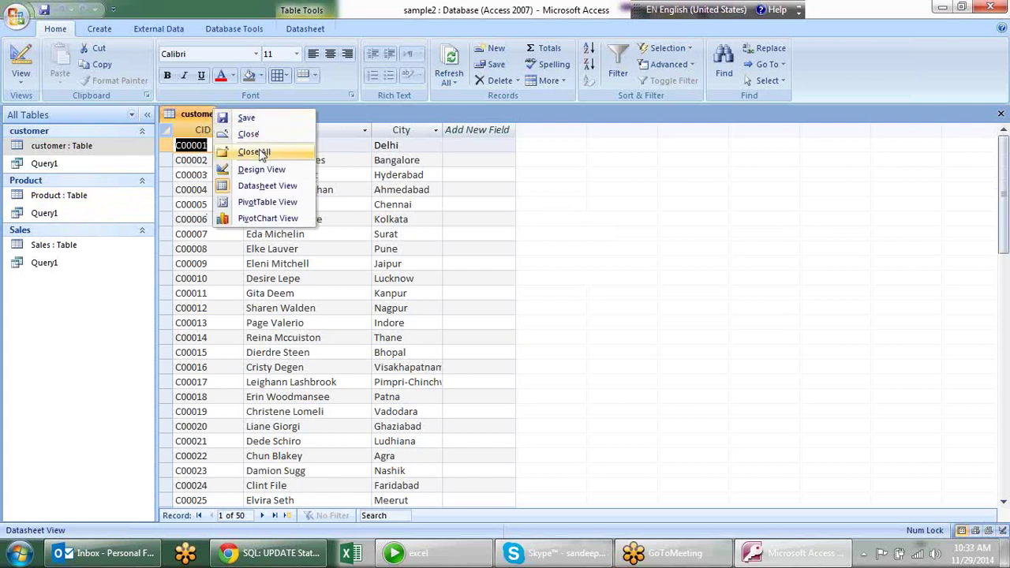
{"action": "left_click", "coordinate": [252, 154]}
{"action": "double_click", "coordinate": [82, 251]}
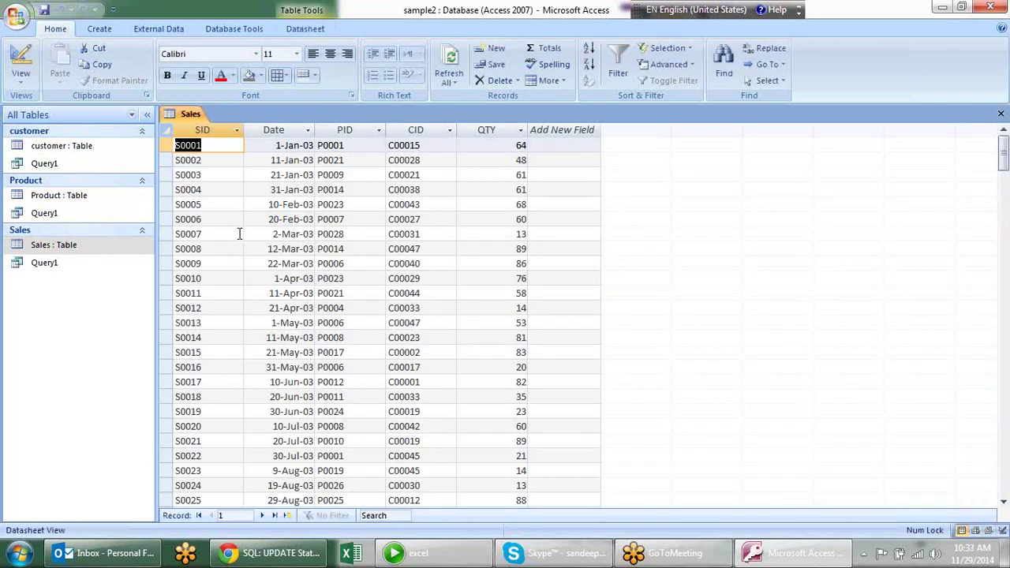
{"action": "right_click", "coordinate": [200, 119]}
{"action": "left_click", "coordinate": [225, 140]}
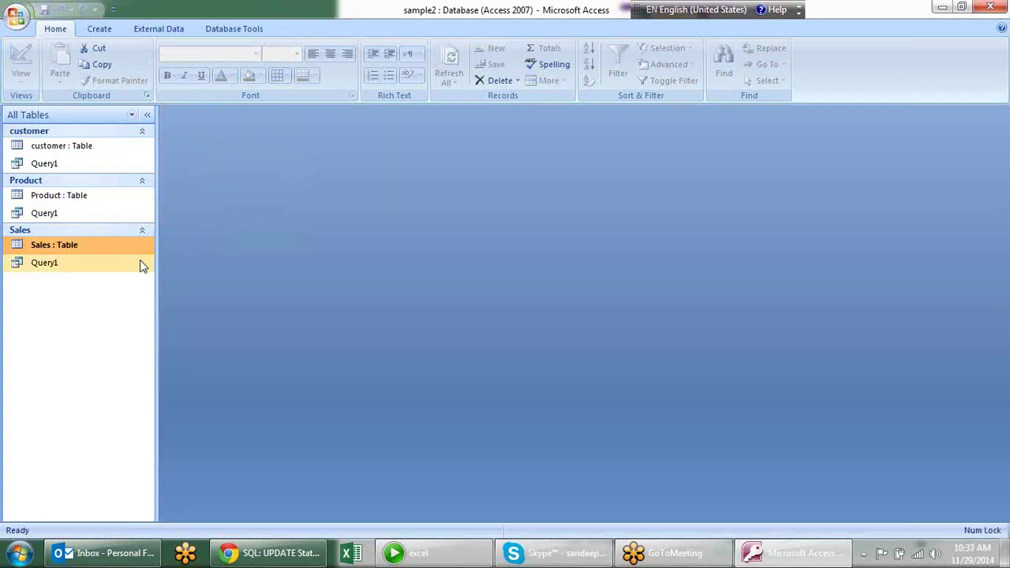
{"action": "double_click", "coordinate": [70, 265]}
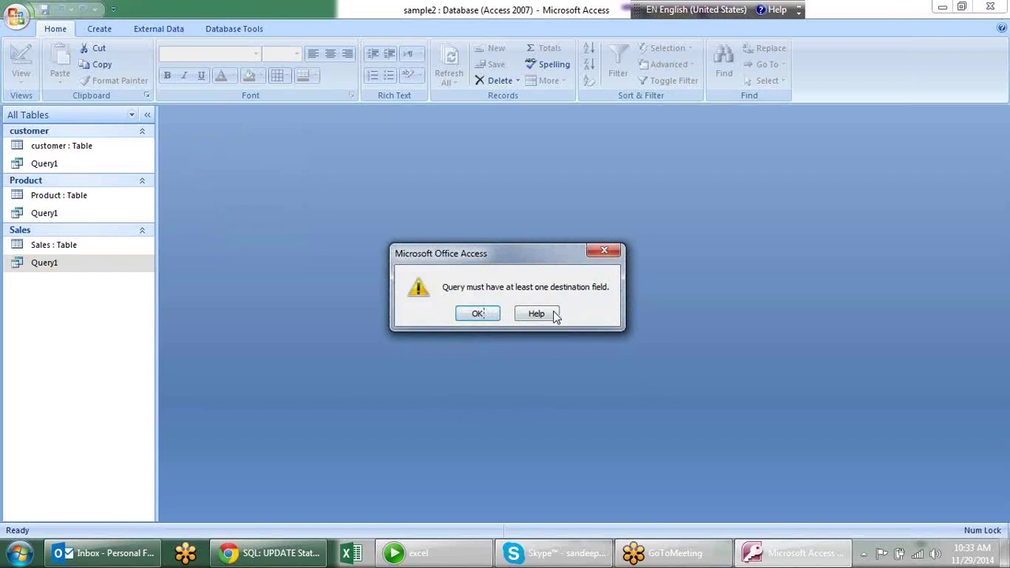
{"action": "left_click", "coordinate": [604, 251]}
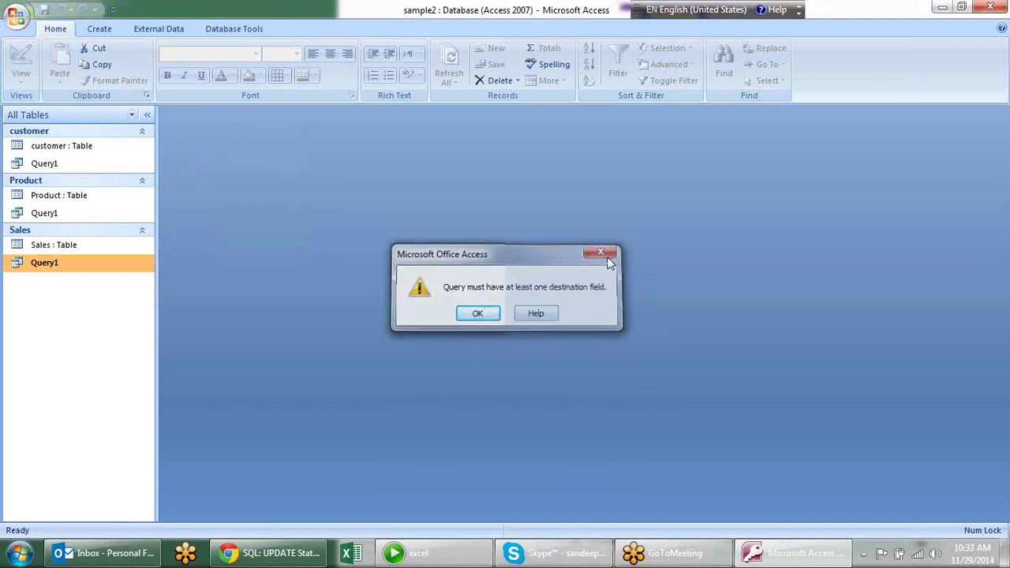
{"action": "right_click", "coordinate": [73, 212]}
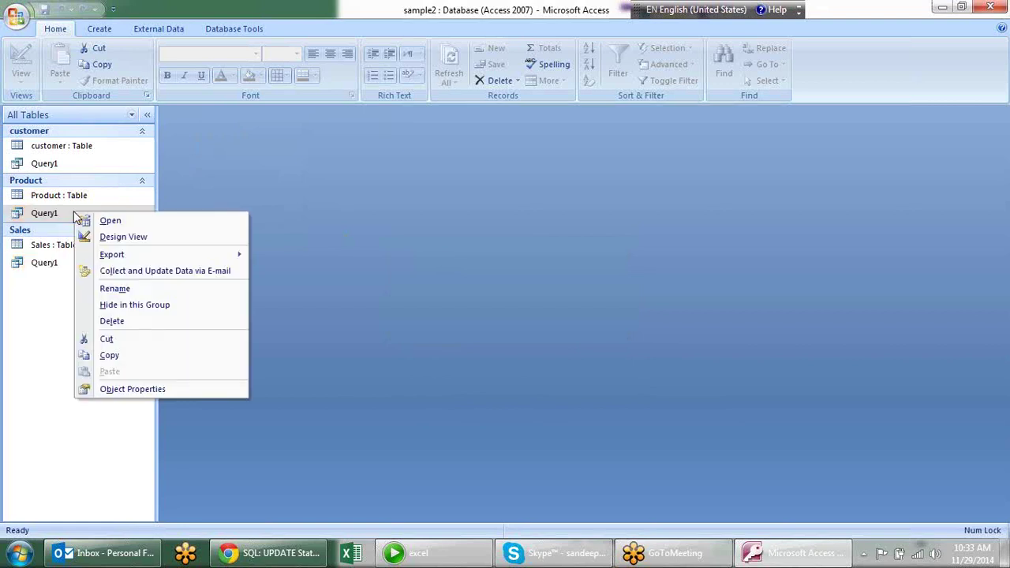
{"action": "left_click", "coordinate": [135, 226]}
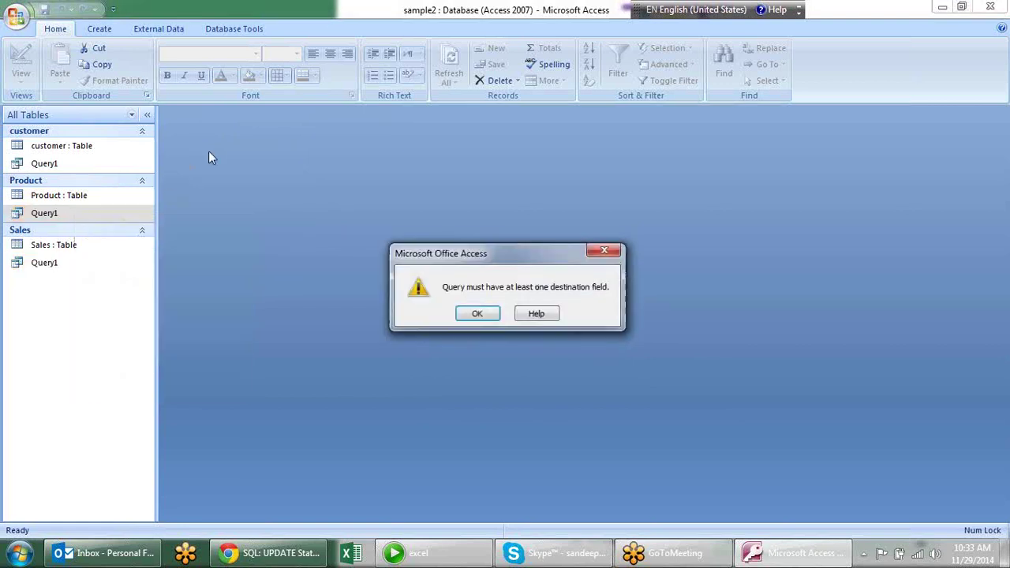
{"action": "left_click", "coordinate": [478, 314]}
{"action": "left_click", "coordinate": [70, 269]}
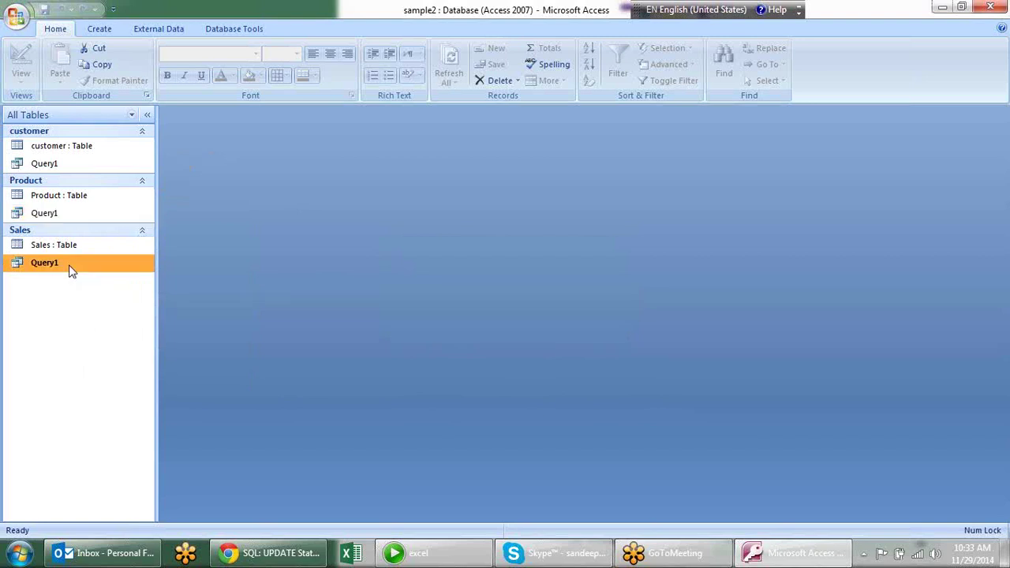
{"action": "right_click", "coordinate": [70, 271]}
Step: Open Query1 in design view and put Sales SID and Sales Date in the first two grid columns
{"action": "left_click", "coordinate": [106, 289]}
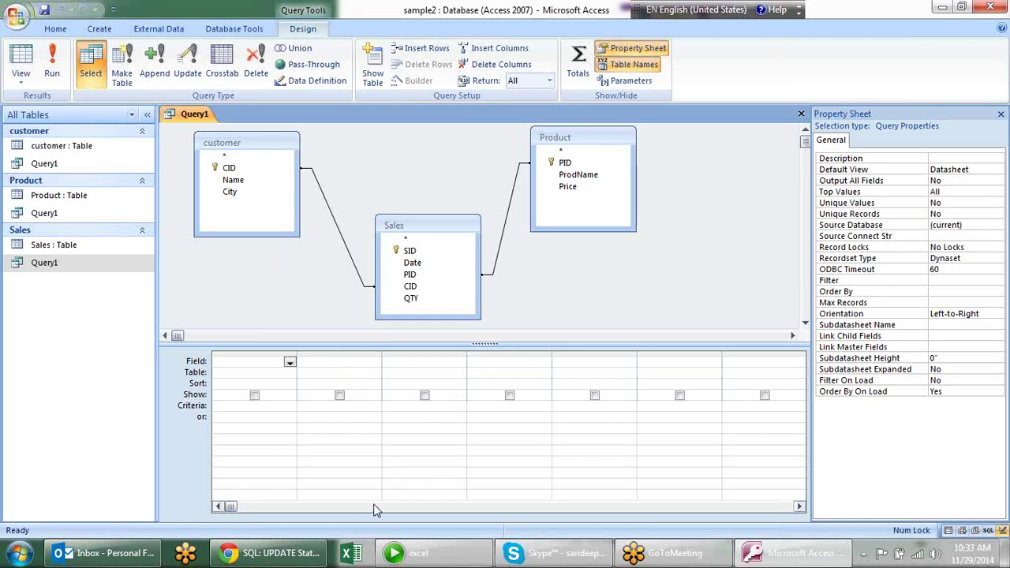
{"action": "left_click", "coordinate": [289, 362]}
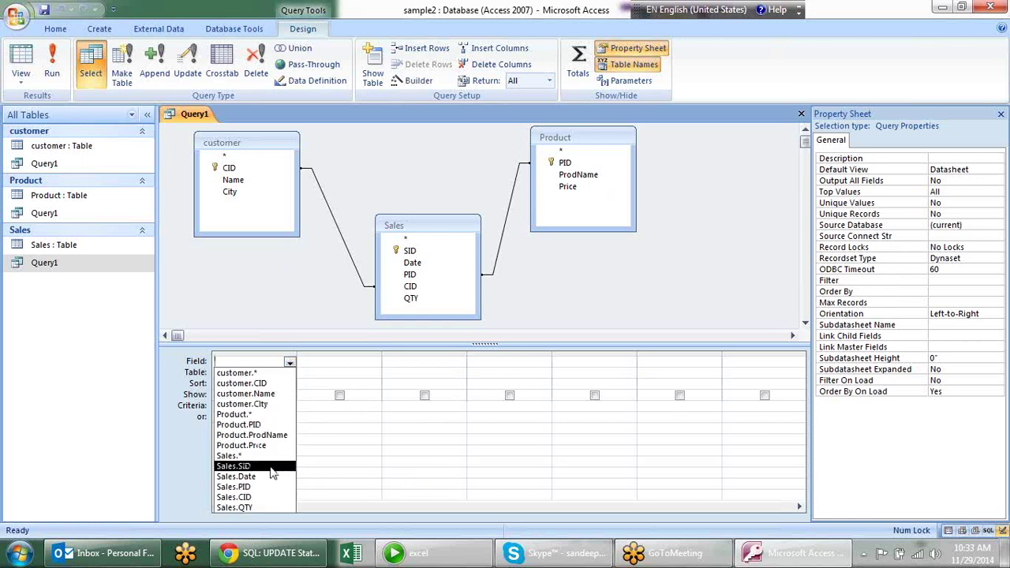
{"action": "left_click", "coordinate": [237, 467]}
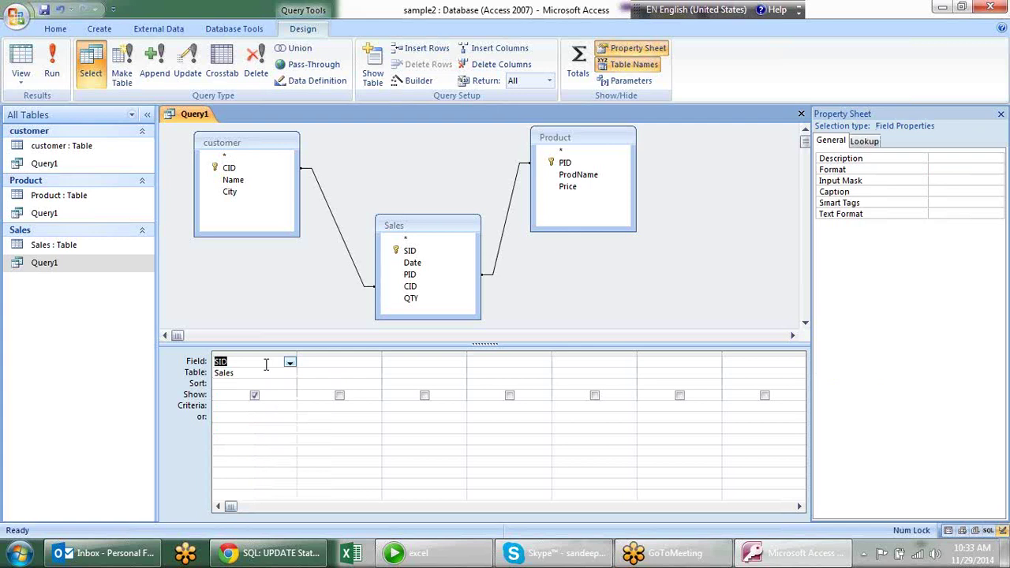
{"action": "left_click", "coordinate": [352, 360]}
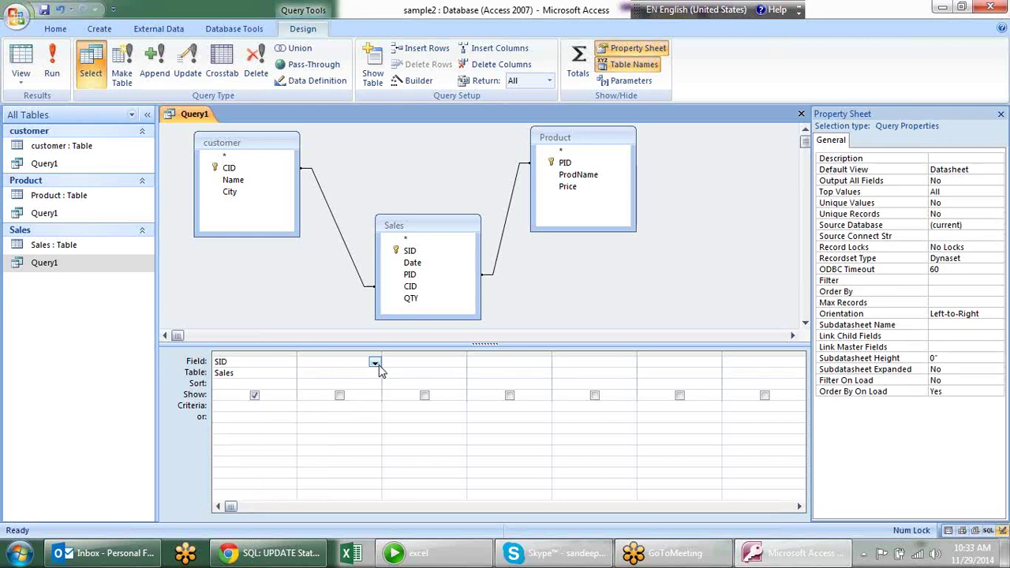
{"action": "left_click", "coordinate": [378, 371]}
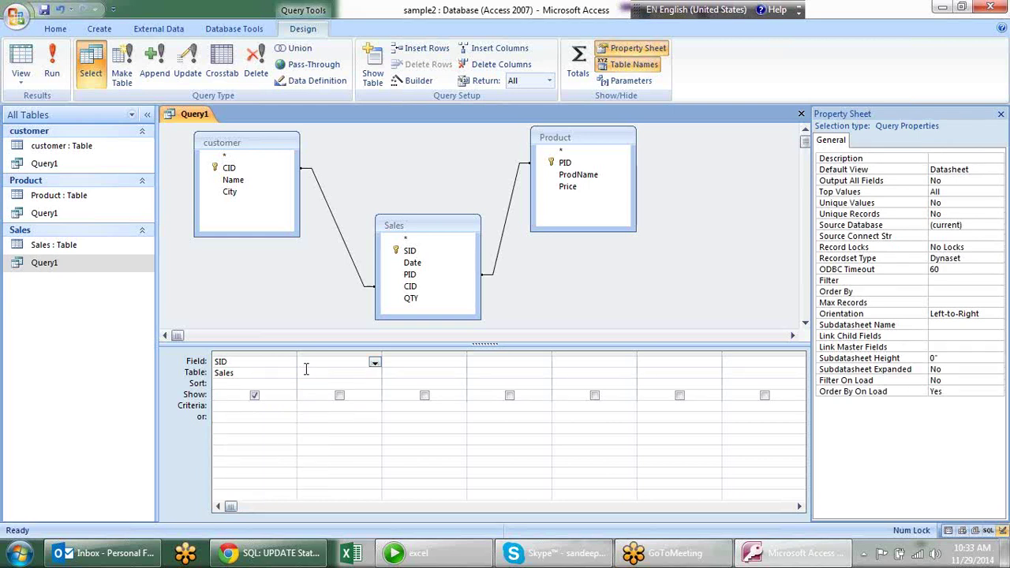
{"action": "left_click", "coordinate": [375, 372]}
{"action": "left_click", "coordinate": [372, 355]}
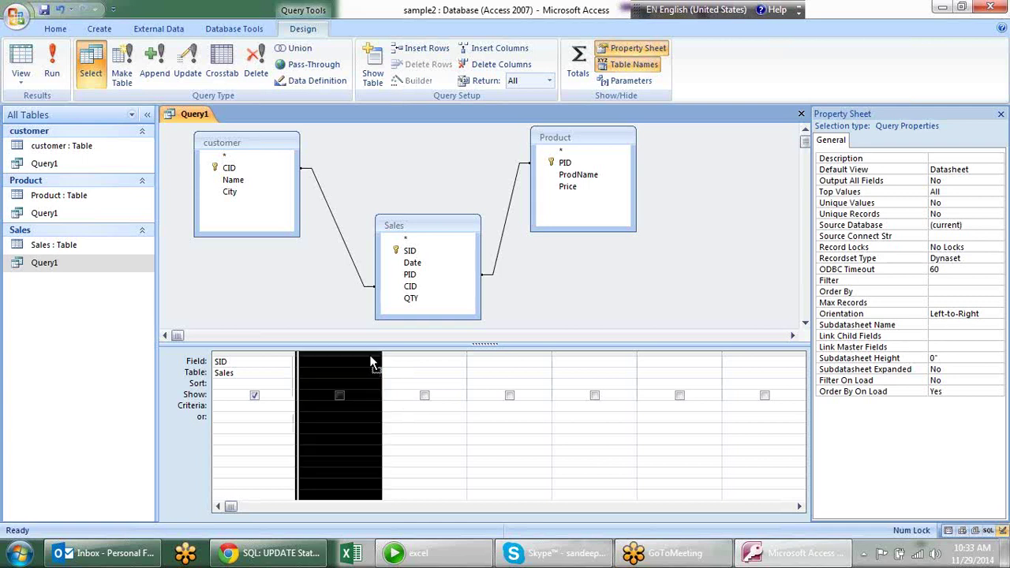
{"action": "left_click", "coordinate": [374, 361]}
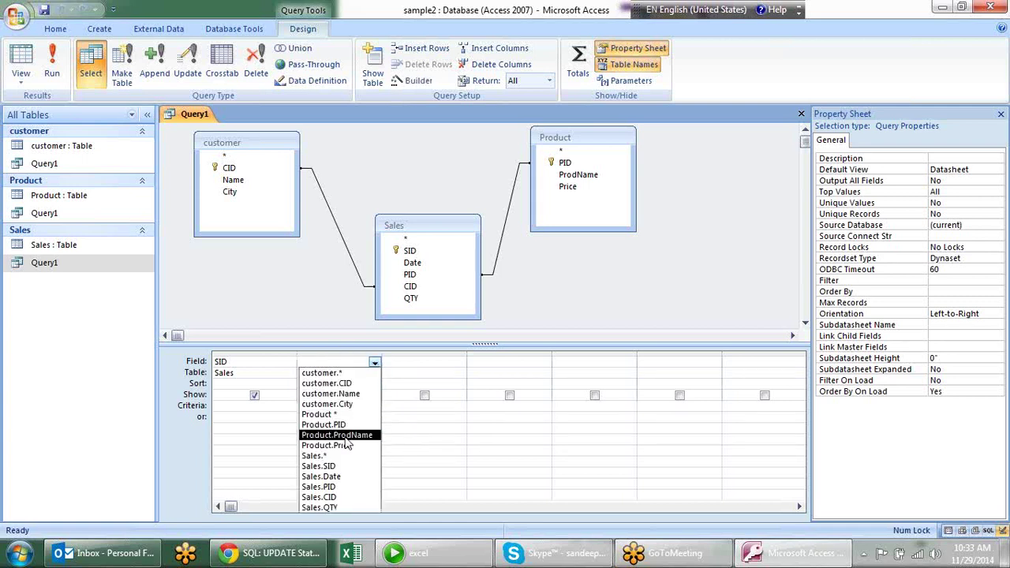
{"action": "left_click", "coordinate": [352, 476]}
Step: Add customer Name as the third column and Sales QTY as the fourth
{"action": "left_click", "coordinate": [430, 362]}
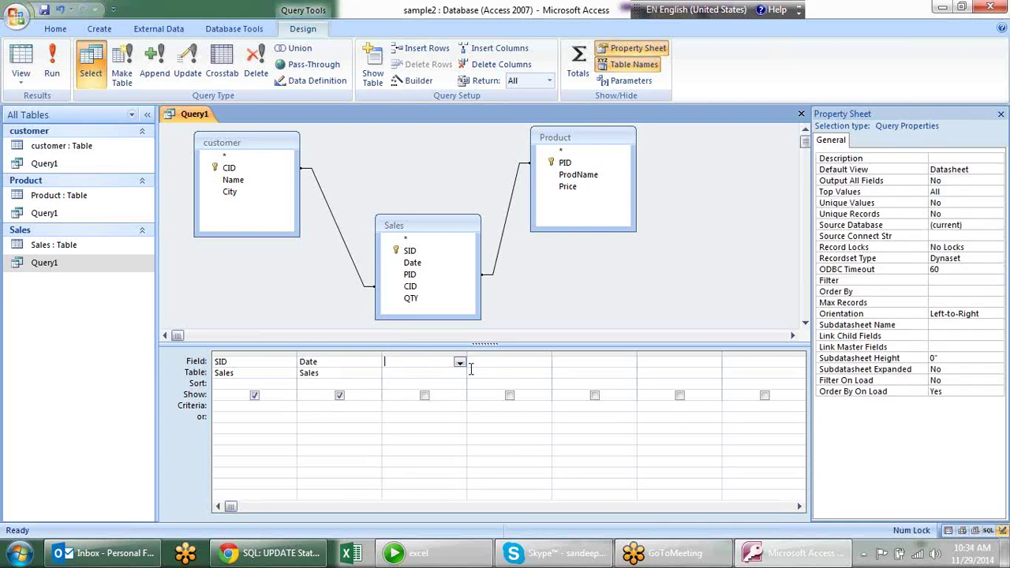
{"action": "left_click", "coordinate": [460, 363]}
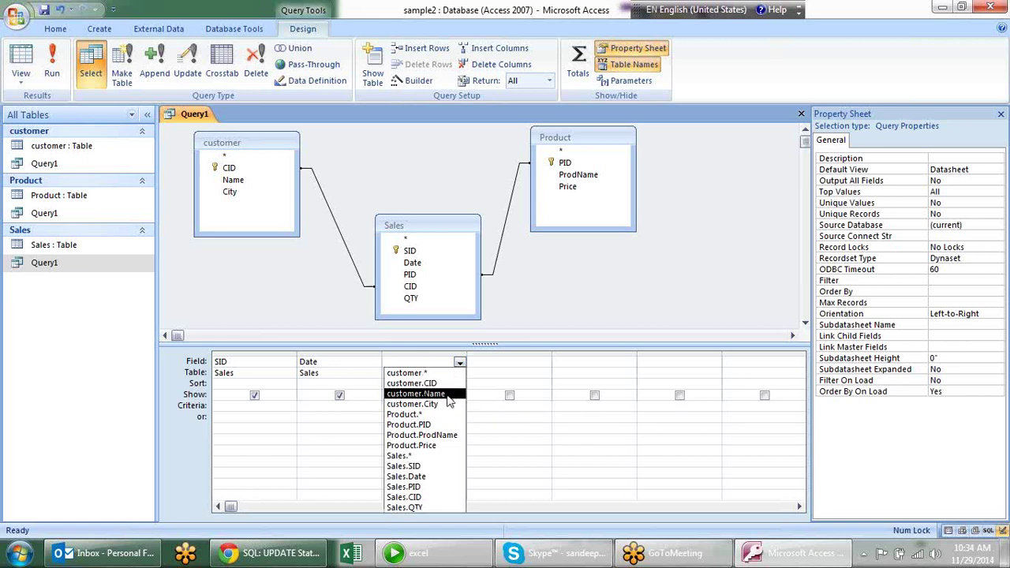
{"action": "left_click", "coordinate": [448, 393]}
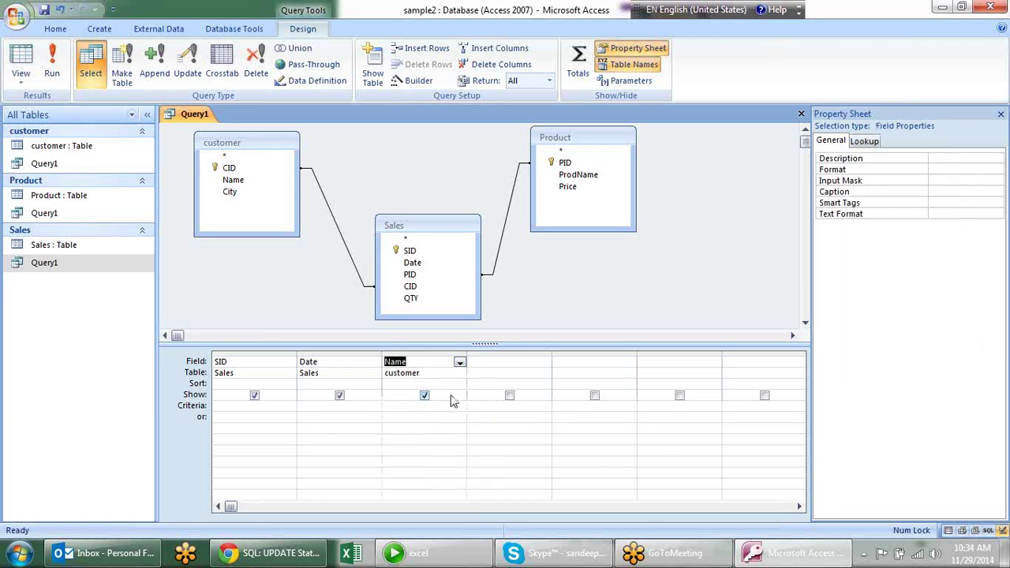
{"action": "left_click", "coordinate": [505, 361]}
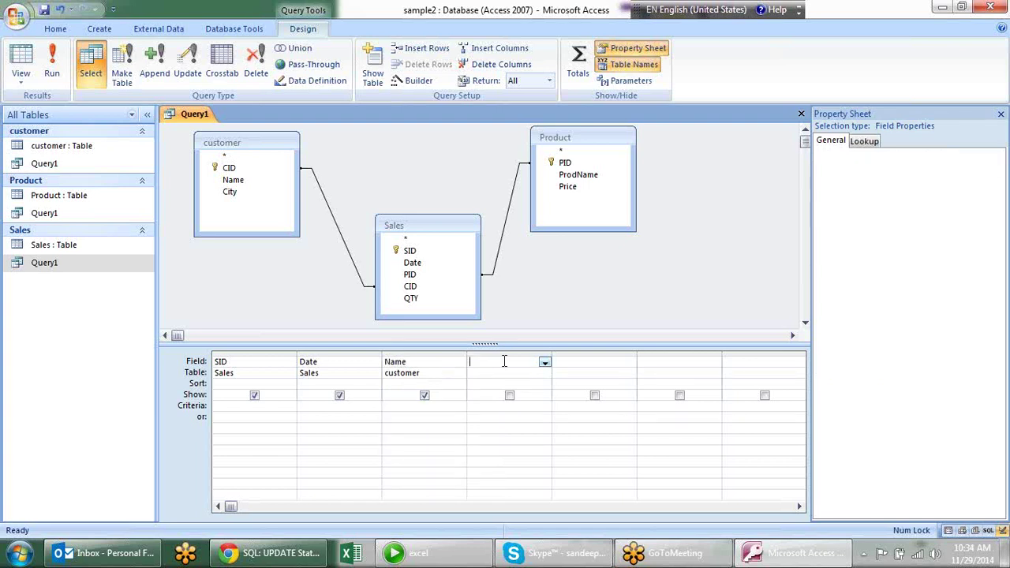
{"action": "left_click", "coordinate": [545, 363]}
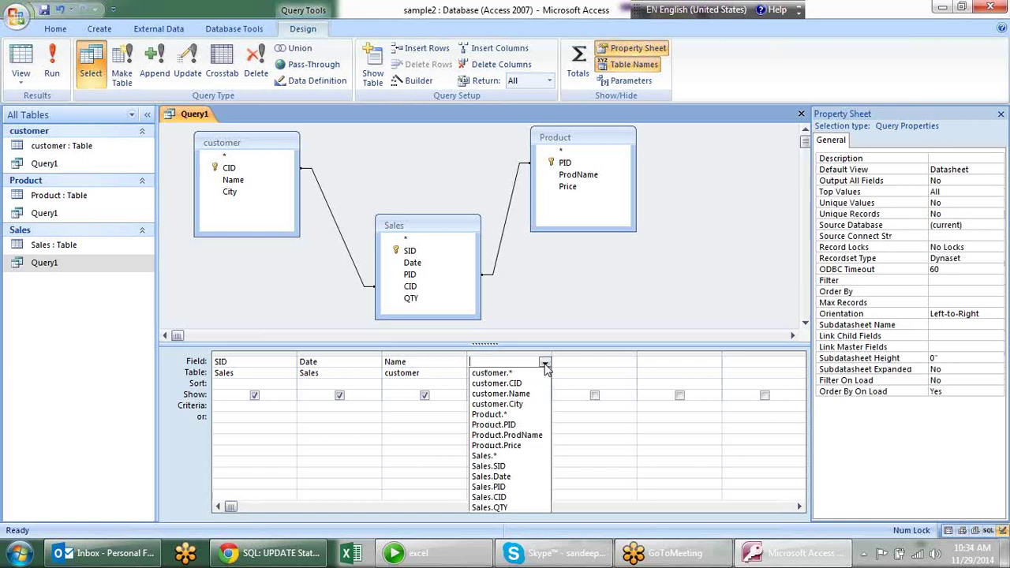
{"action": "left_click", "coordinate": [490, 507]}
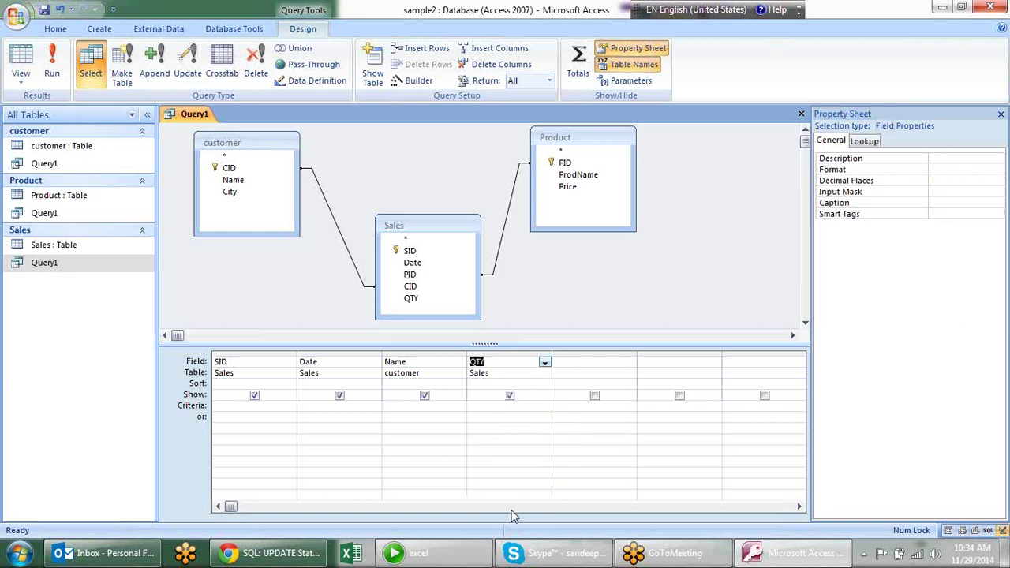
Step: Replace the fourth column's QTY with Product ProdName
{"action": "left_click", "coordinate": [581, 363]}
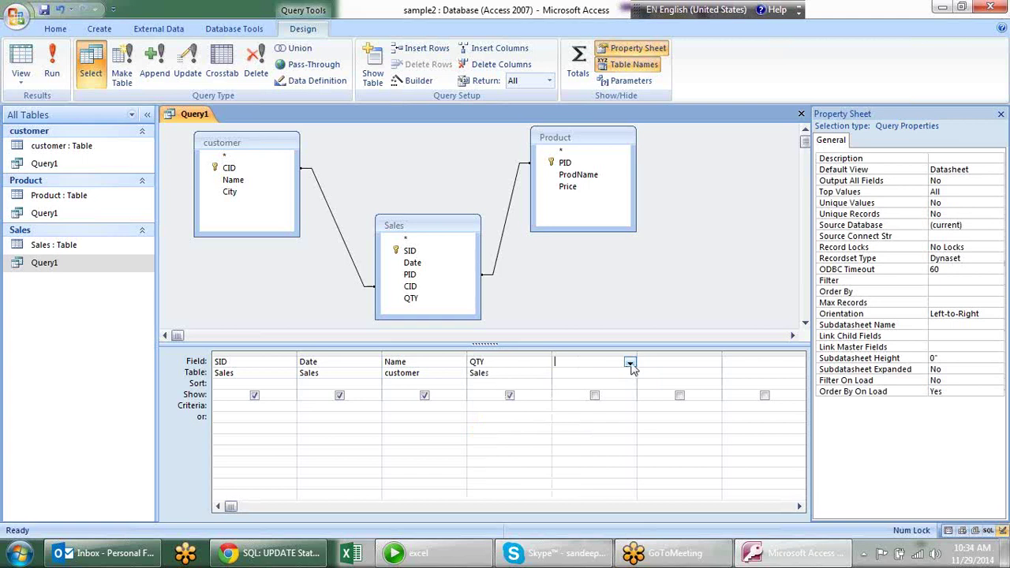
{"action": "left_click", "coordinate": [629, 364]}
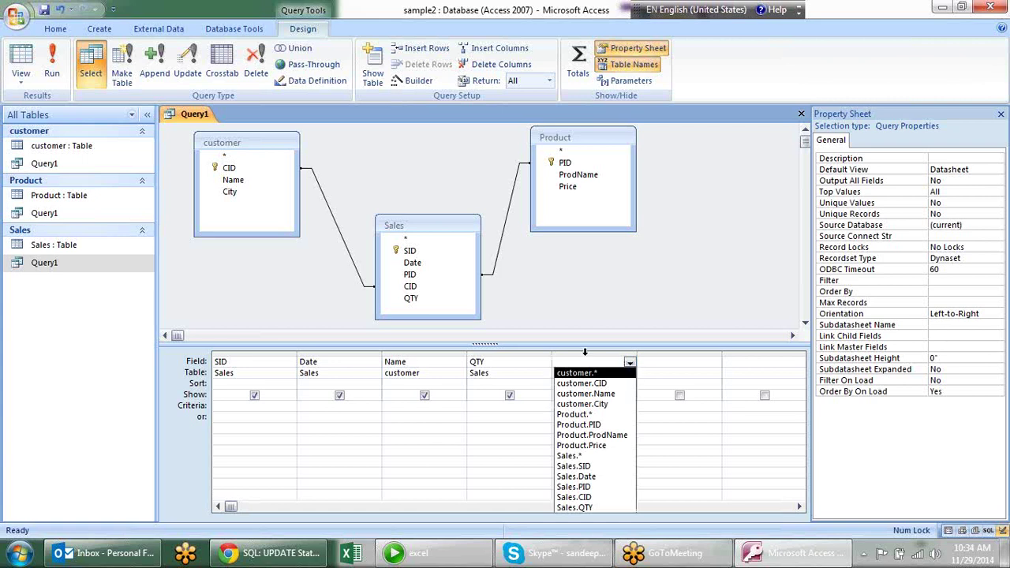
{"action": "left_click", "coordinate": [512, 363]}
{"action": "left_click", "coordinate": [544, 363]}
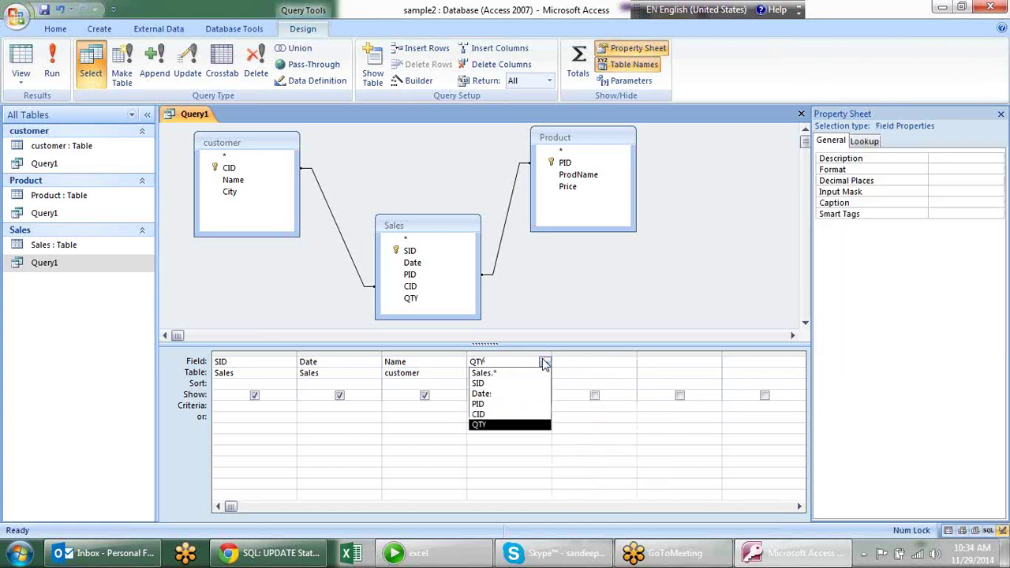
{"action": "left_click", "coordinate": [545, 364]}
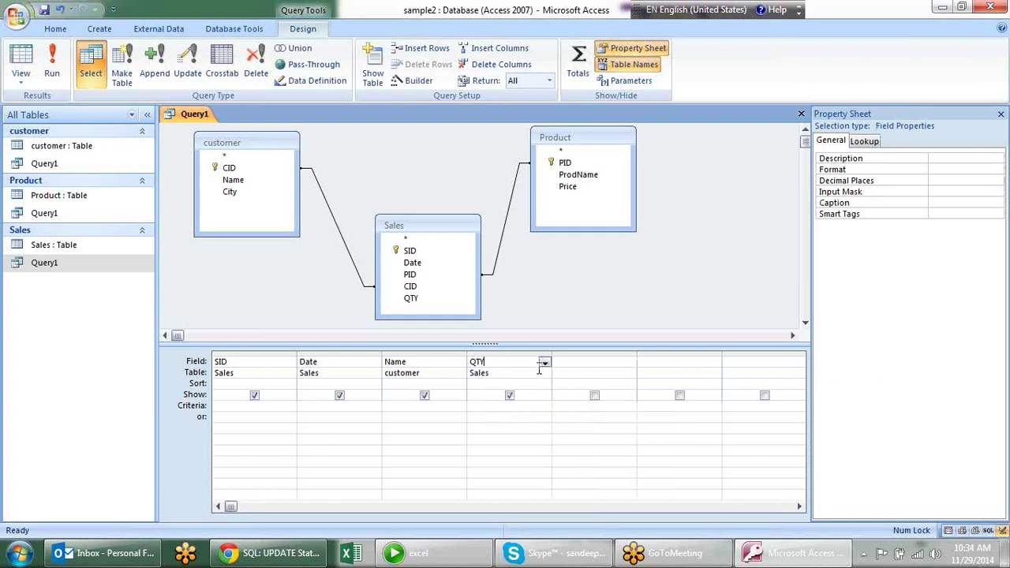
{"action": "left_click", "coordinate": [545, 373]}
{"action": "key", "text": "BackSpace"}
{"action": "key", "text": "BackSpace"}
{"action": "key", "text": "BackSpace"}
{"action": "key", "text": "BackSpace"}
{"action": "key", "text": "BackSpace"}
{"action": "left_click", "coordinate": [537, 363]}
{"action": "key", "text": "BackSpace"}
{"action": "key", "text": "BackSpace"}
{"action": "key", "text": "BackSpace"}
{"action": "left_click", "coordinate": [545, 363]}
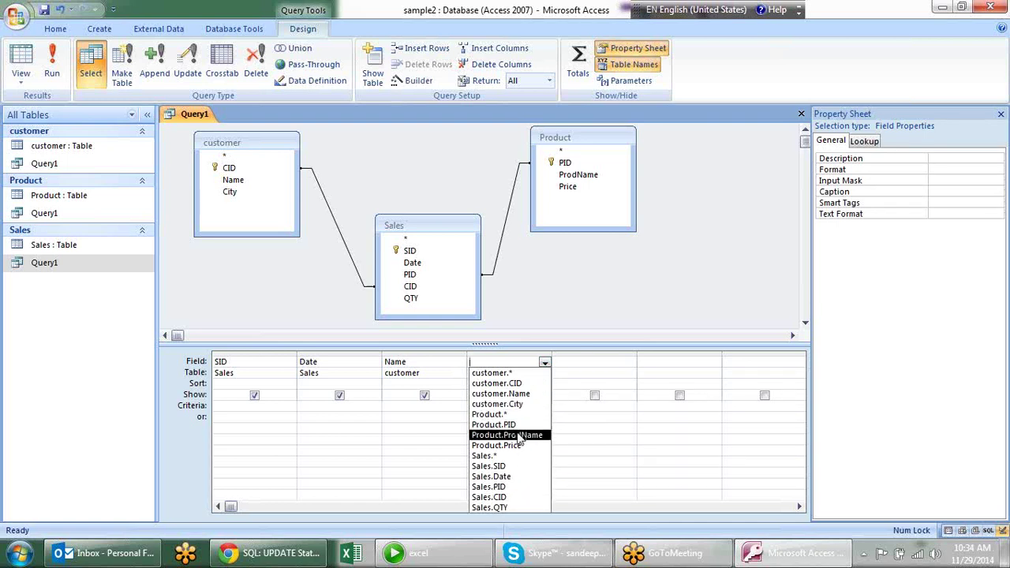
{"action": "left_click", "coordinate": [521, 436]}
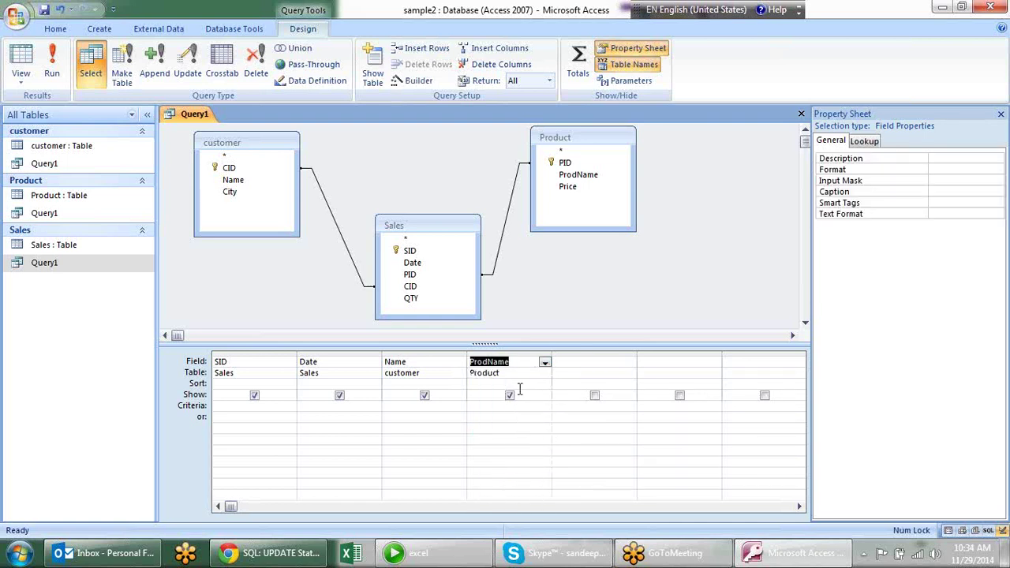
Step: Put Product Price in the fifth column and Sales QTY in the sixth
{"action": "left_click", "coordinate": [571, 361]}
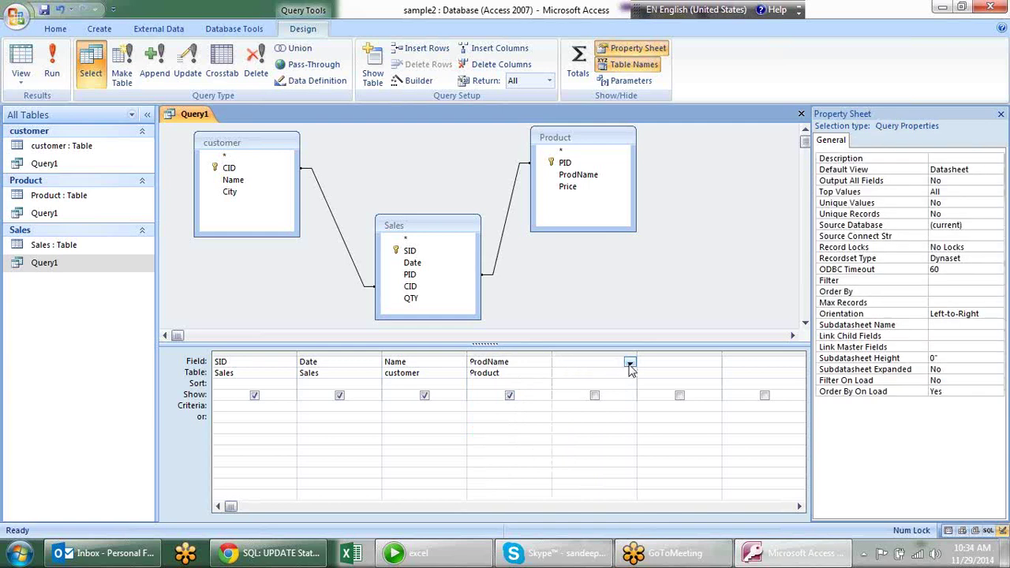
{"action": "left_click", "coordinate": [630, 363]}
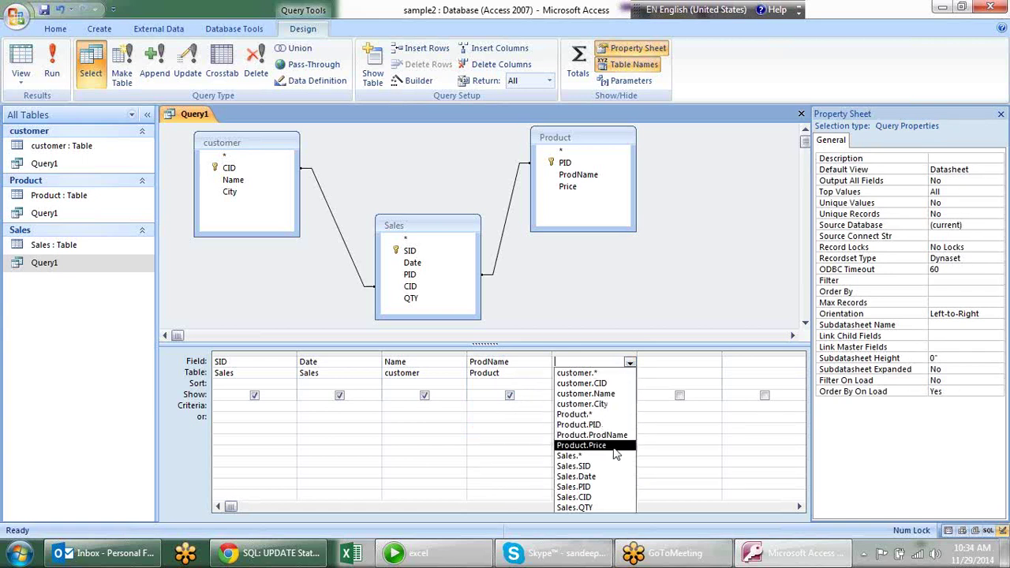
{"action": "left_click", "coordinate": [613, 445]}
{"action": "left_click", "coordinate": [656, 362]}
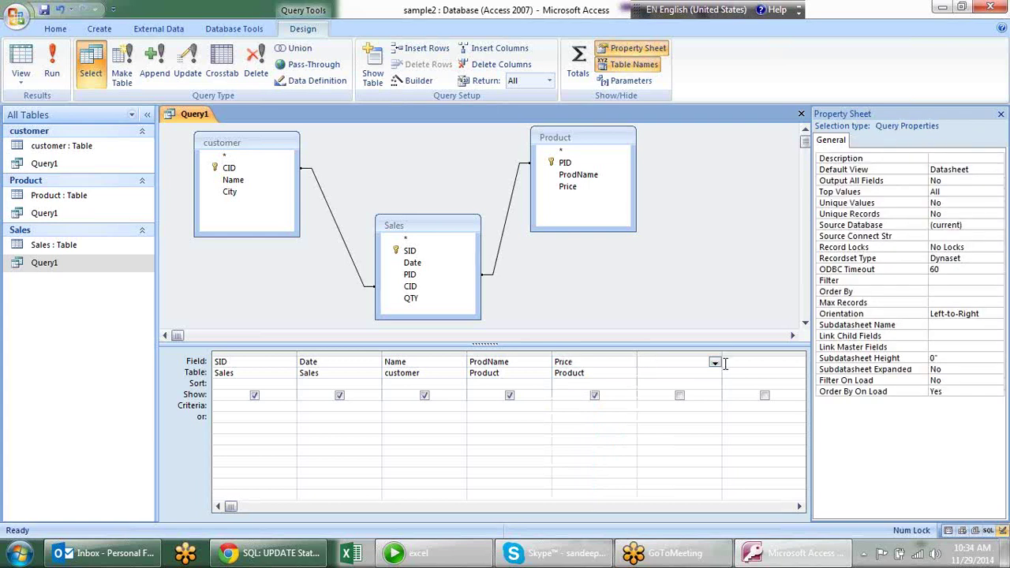
{"action": "left_click", "coordinate": [715, 363]}
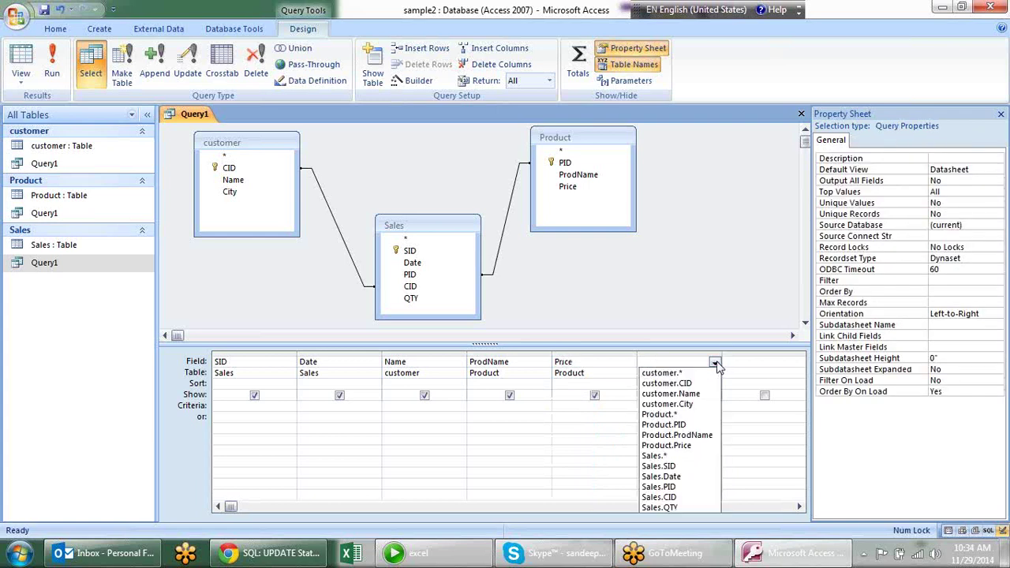
{"action": "left_click", "coordinate": [680, 507]}
{"action": "left_click", "coordinate": [663, 345]}
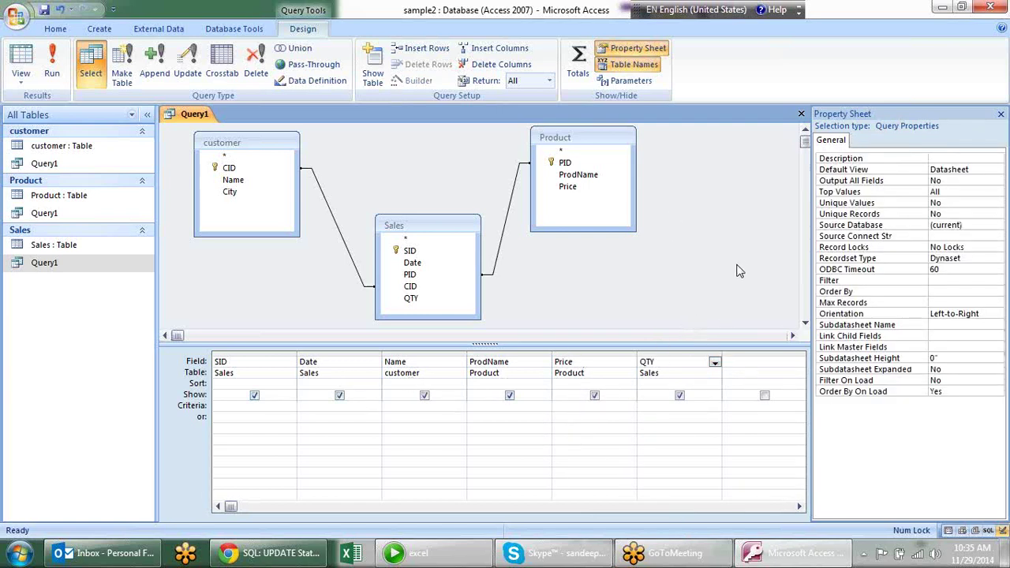
{"action": "right_click", "coordinate": [189, 115]}
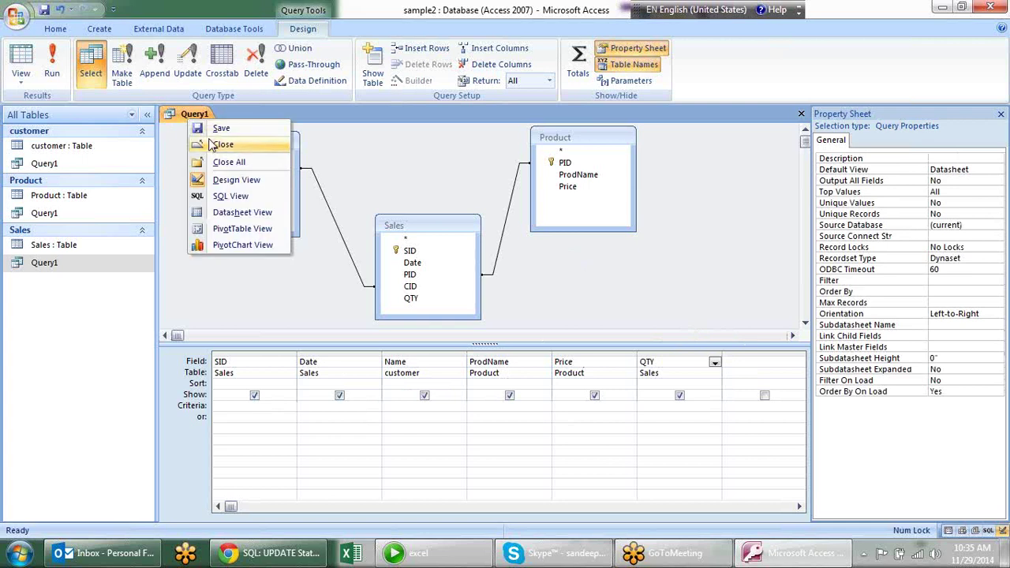
Step: Switch Query1 to Datasheet View to show its 398 result records
{"action": "key", "text": "Escape"}
{"action": "right_click", "coordinate": [191, 117]}
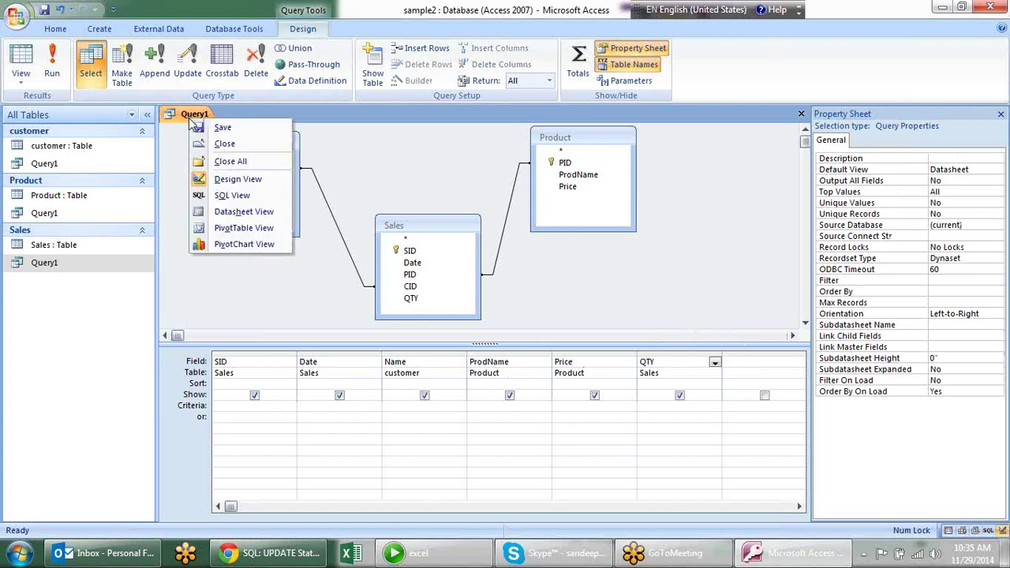
{"action": "left_click", "coordinate": [224, 143]}
{"action": "double_click", "coordinate": [66, 263]}
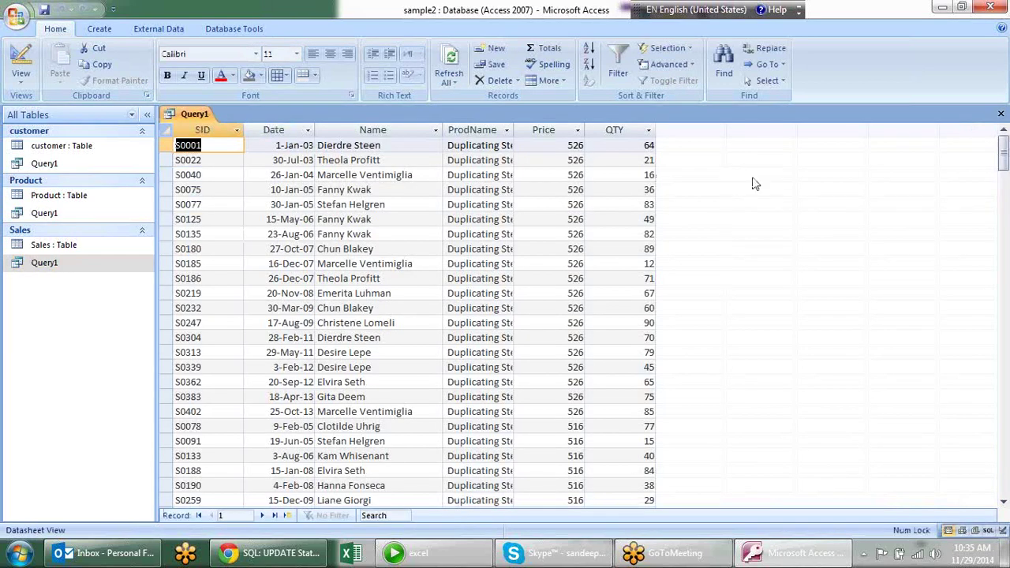
Step: Widen the ProdName column and check the first record's SID S0001, Date, Name, ProdName, Price and QTY
{"action": "left_click", "coordinate": [214, 144]}
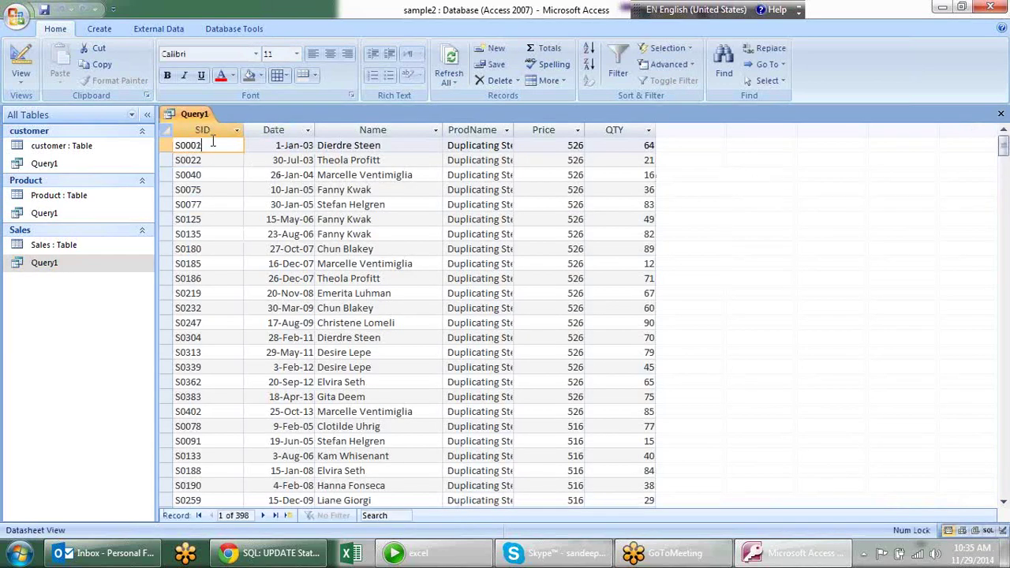
{"action": "left_click", "coordinate": [296, 145]}
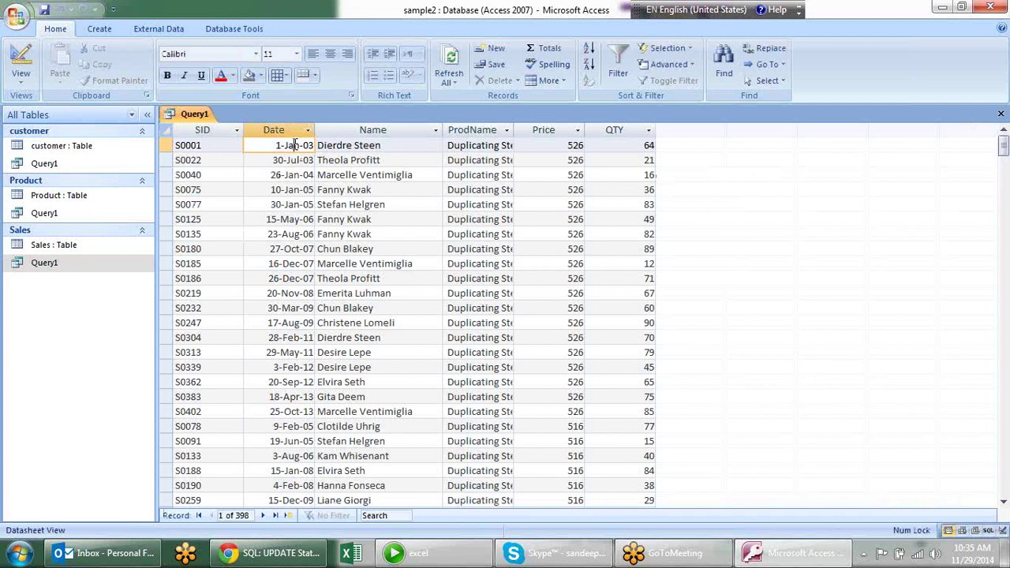
{"action": "left_click", "coordinate": [383, 147]}
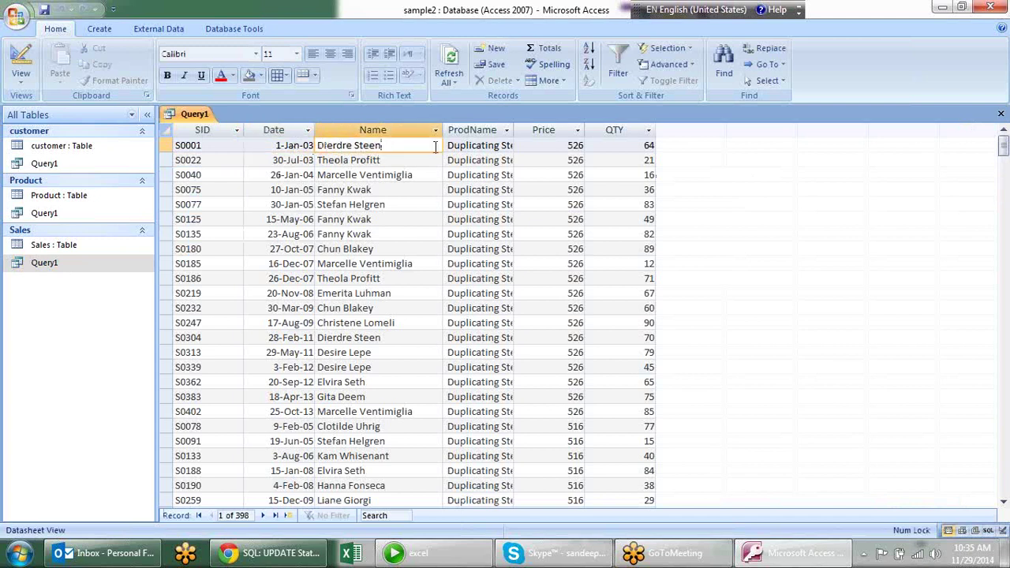
{"action": "left_click_drag", "start_coordinate": [512, 130], "coordinate": [584, 131]}
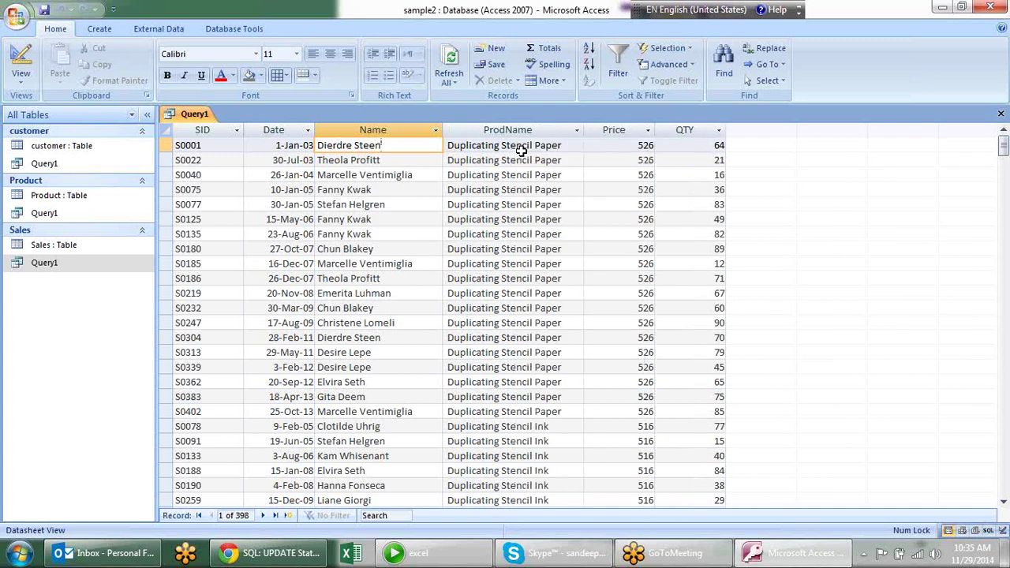
{"action": "left_click", "coordinate": [520, 151]}
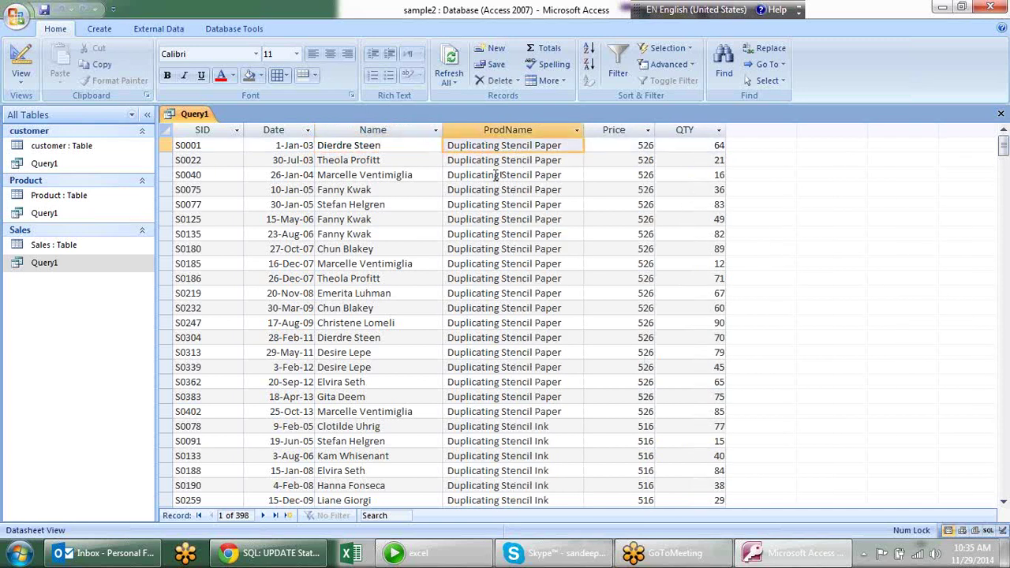
{"action": "left_click", "coordinate": [615, 147]}
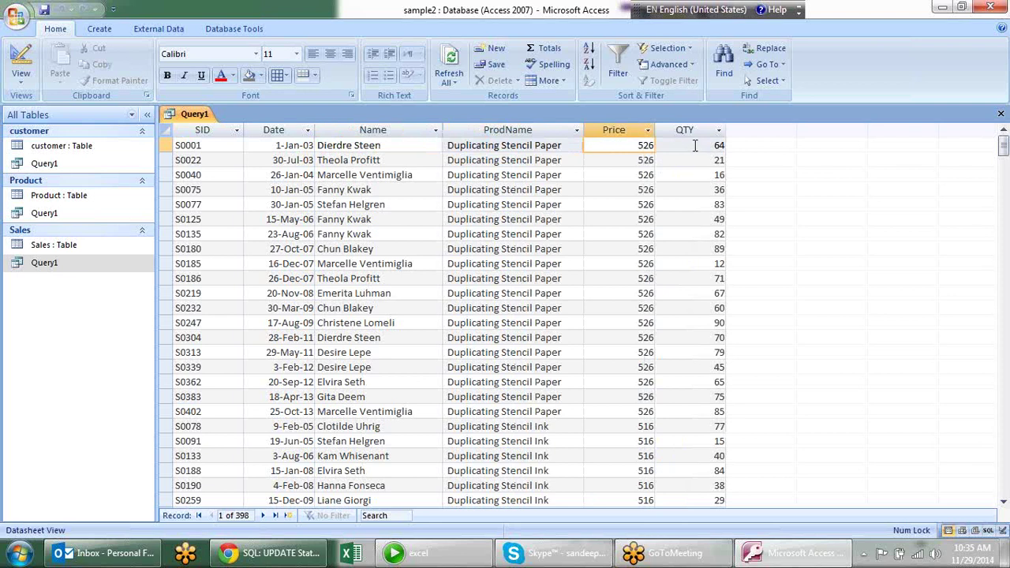
{"action": "left_click", "coordinate": [696, 146]}
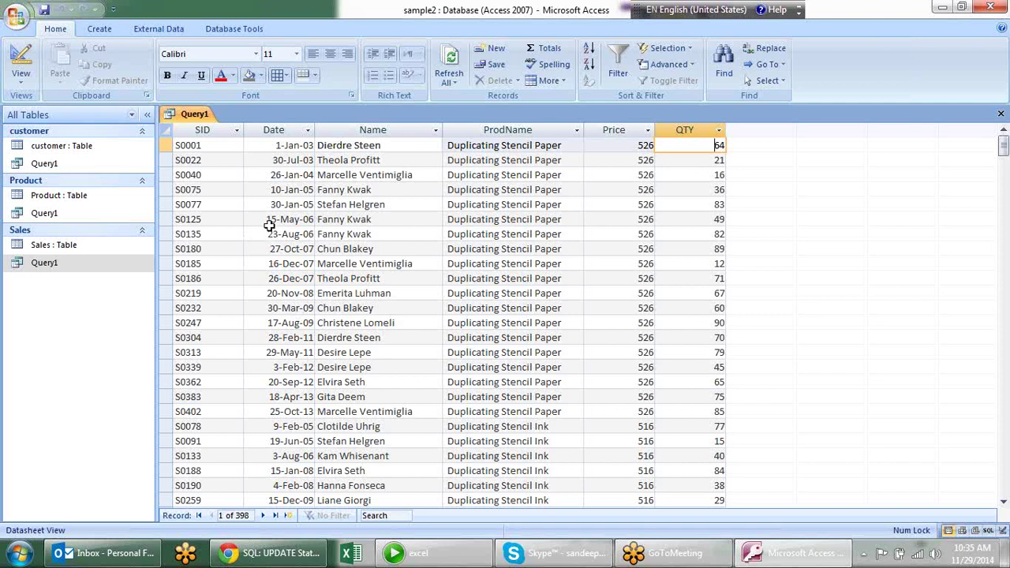
Step: Switch Query1 back to Design View and focus the Name field in the grid
{"action": "right_click", "coordinate": [171, 115]}
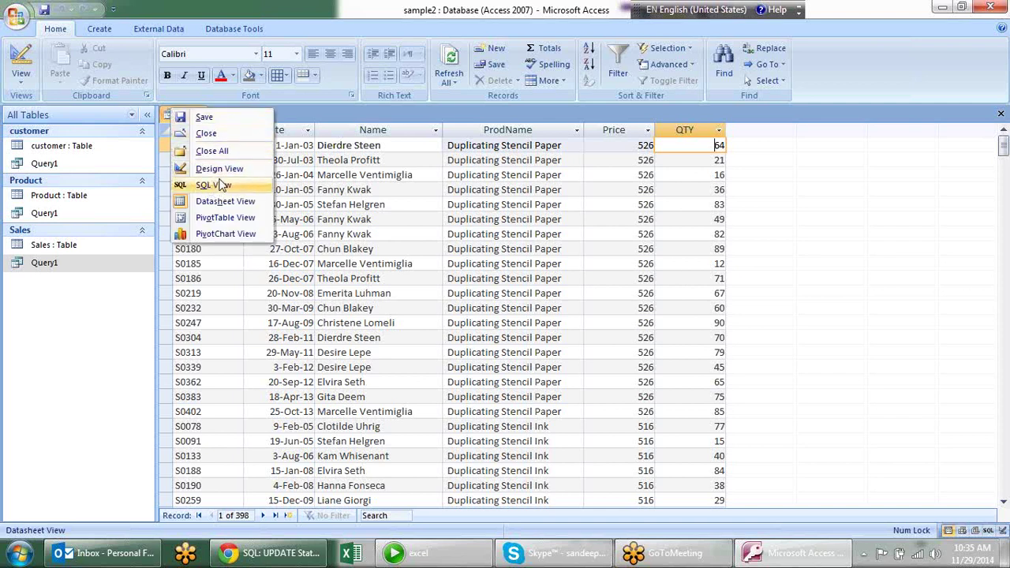
{"action": "left_click", "coordinate": [218, 169]}
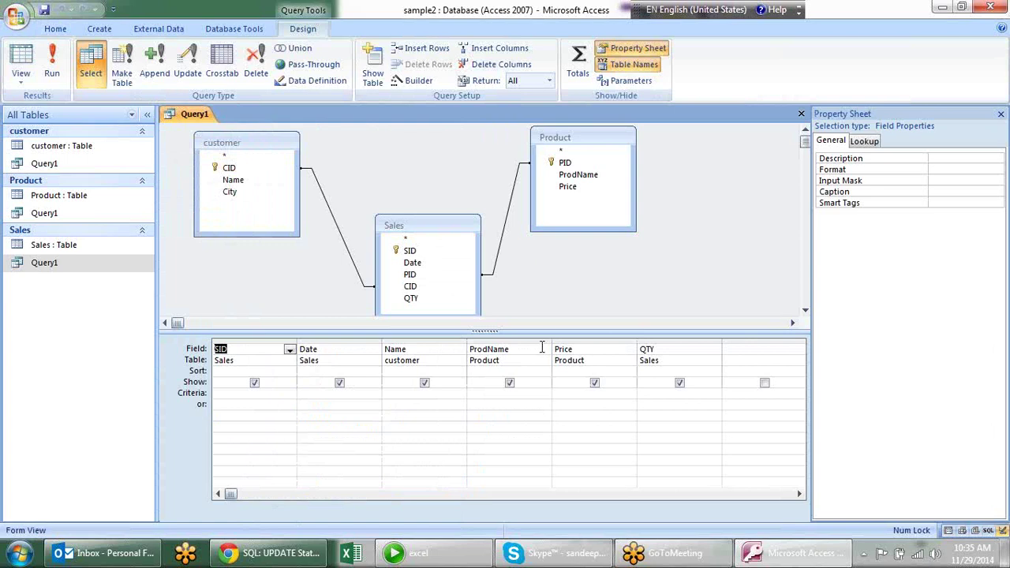
{"action": "right_click", "coordinate": [414, 344]}
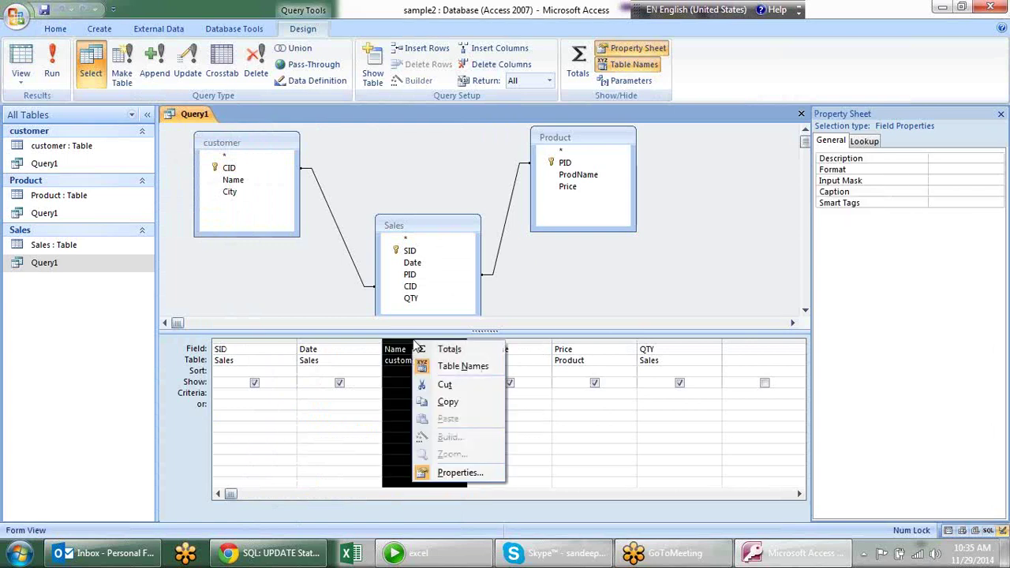
{"action": "left_click", "coordinate": [586, 438]}
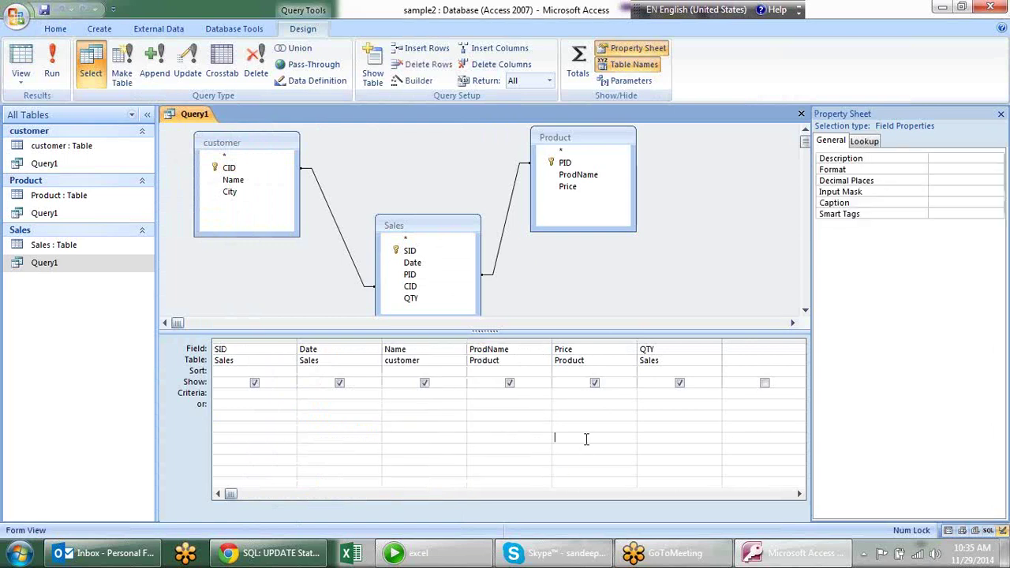
{"action": "left_click", "coordinate": [446, 350]}
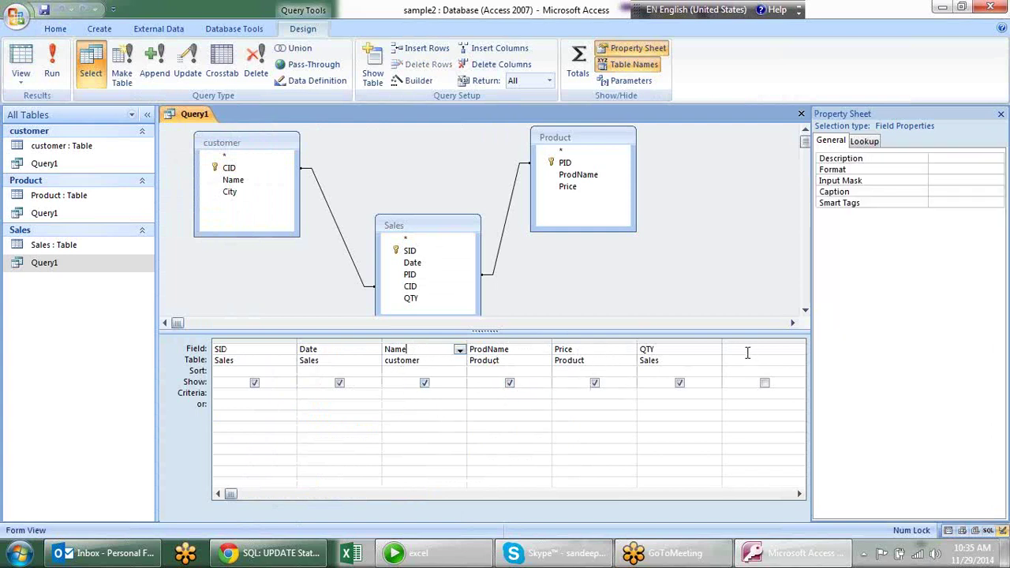
Step: Select the PID and CID fields in the Sales field list
{"action": "left_click", "coordinate": [406, 277]}
{"action": "left_click", "coordinate": [407, 288]}
{"action": "left_click", "coordinate": [408, 276]}
{"action": "left_click", "coordinate": [421, 276]}
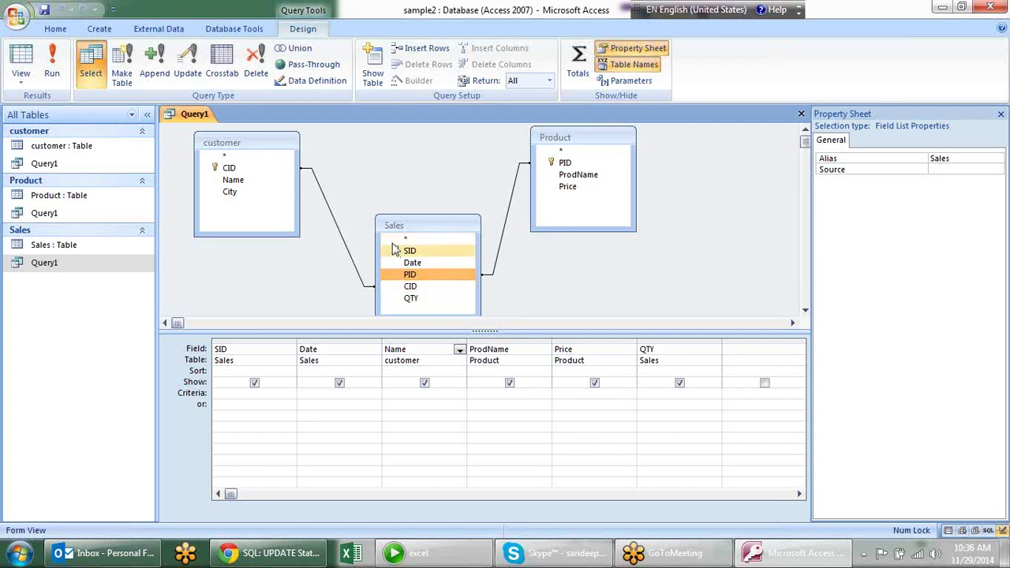
Step: Widen the Sales field list on both sides, then highlight Product's ProdName and Price and Sales CID
{"action": "left_click_drag", "start_coordinate": [376, 253], "coordinate": [327, 253]}
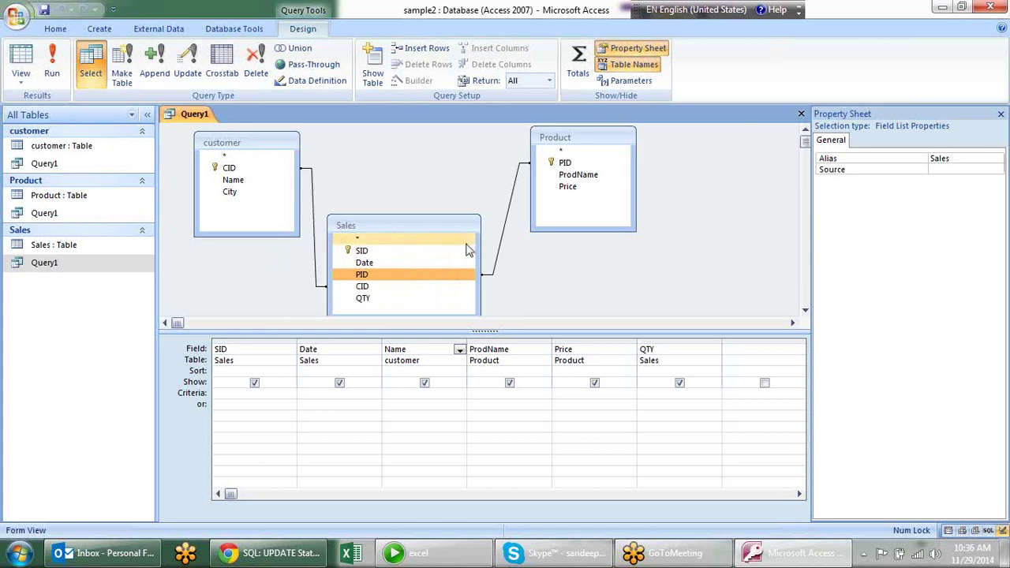
{"action": "left_click_drag", "start_coordinate": [481, 251], "coordinate": [488, 251]}
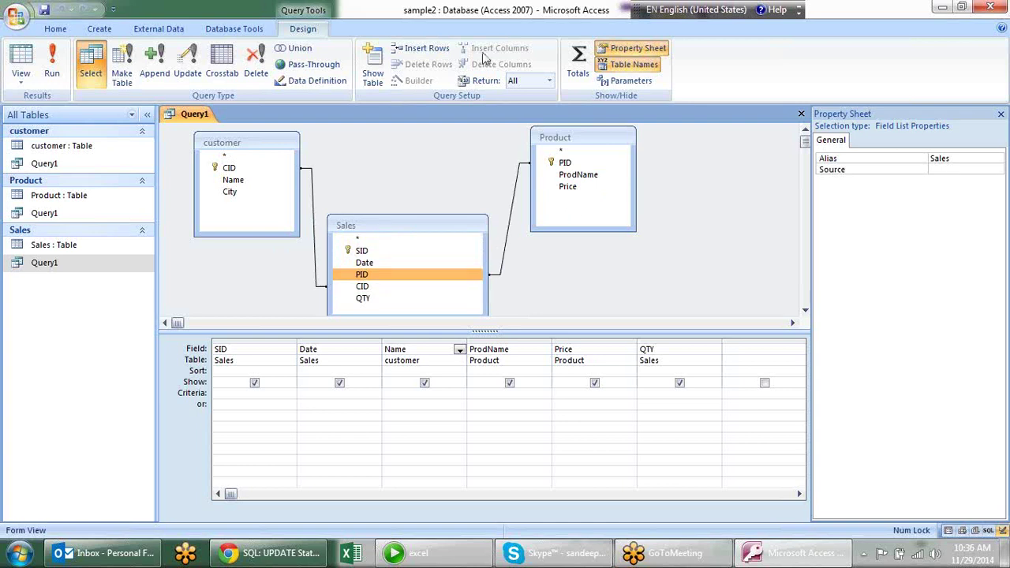
{"action": "left_click", "coordinate": [597, 146]}
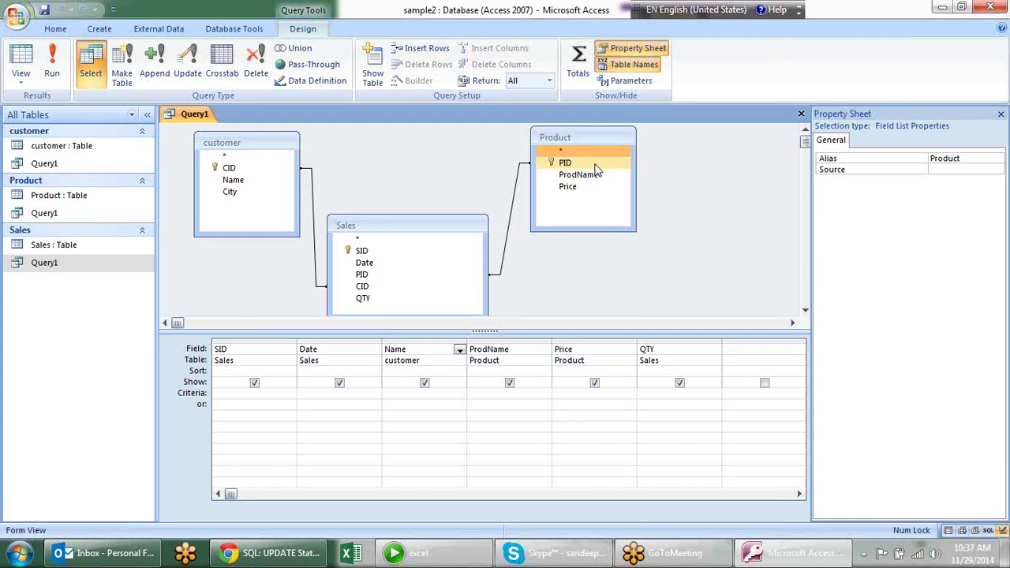
{"action": "left_click", "coordinate": [596, 175]}
{"action": "left_click", "coordinate": [596, 187]}
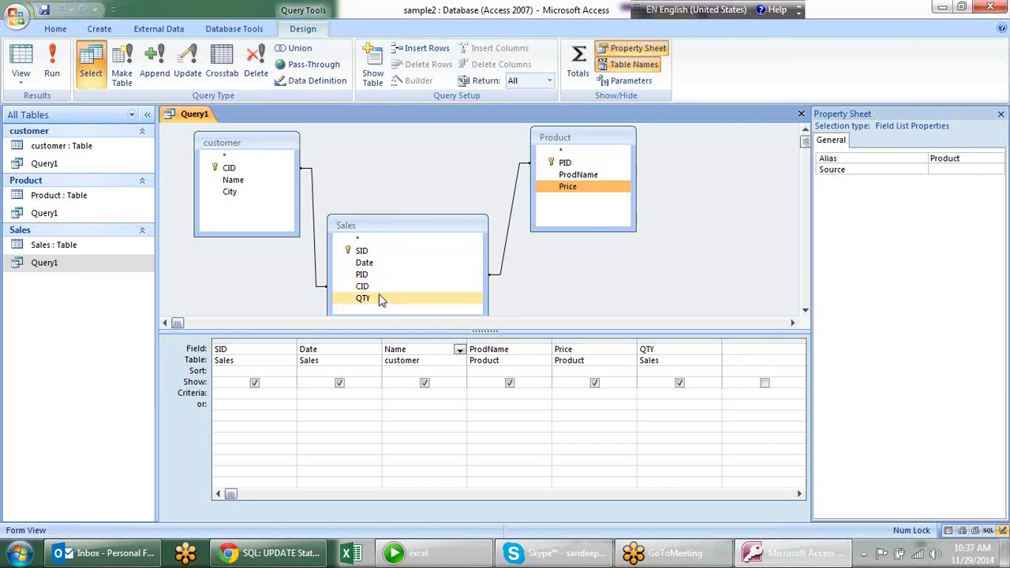
{"action": "left_click", "coordinate": [379, 287]}
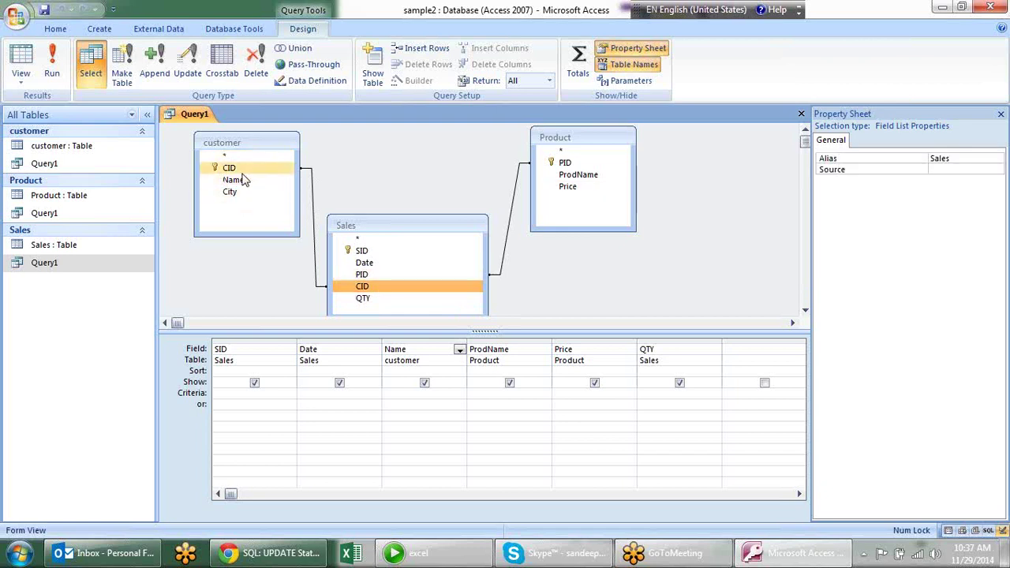
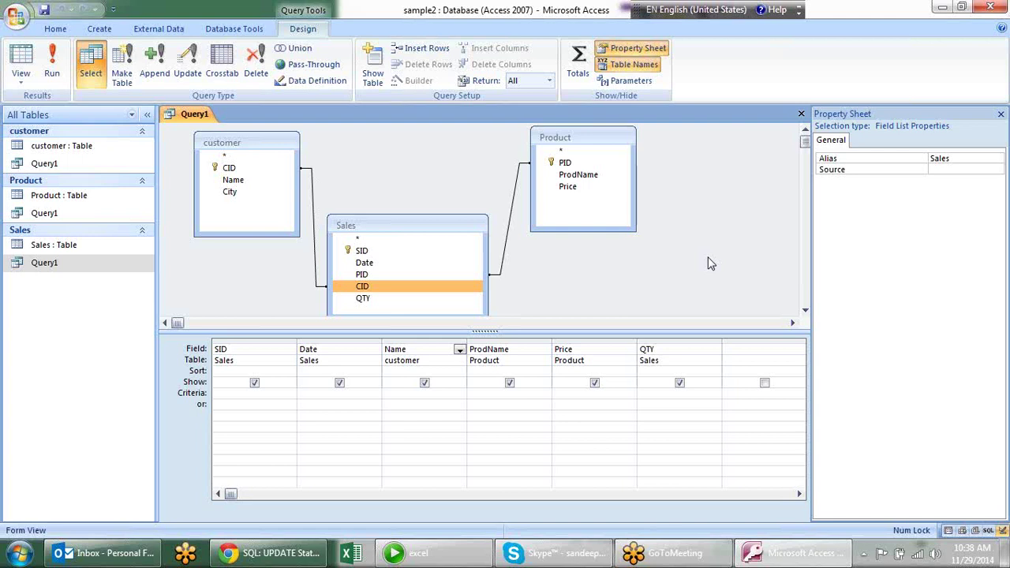
Step: Drag the customer field list a little to the left in the Query1 design layout
{"action": "left_click", "coordinate": [705, 250]}
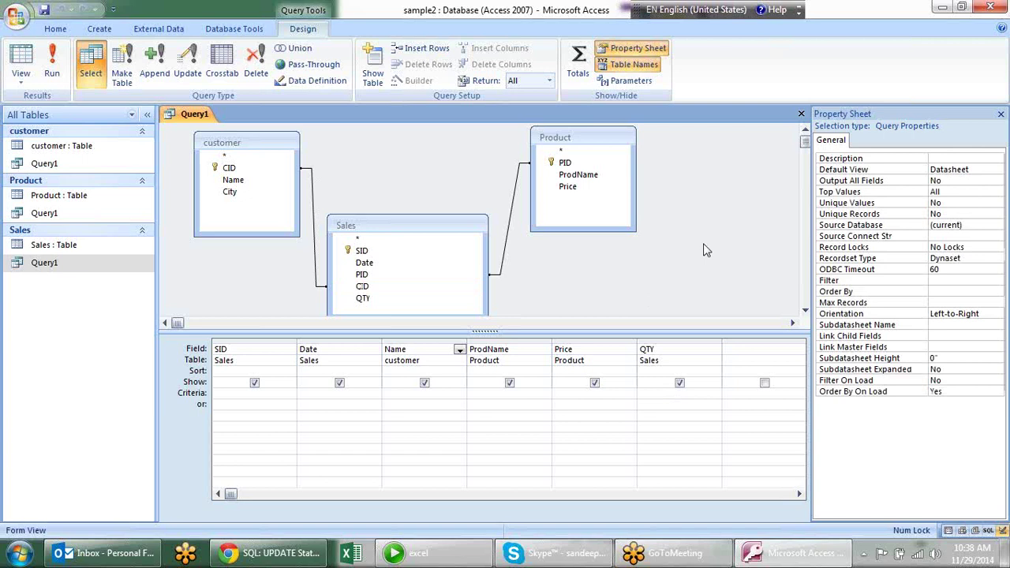
{"action": "left_click", "coordinate": [277, 143]}
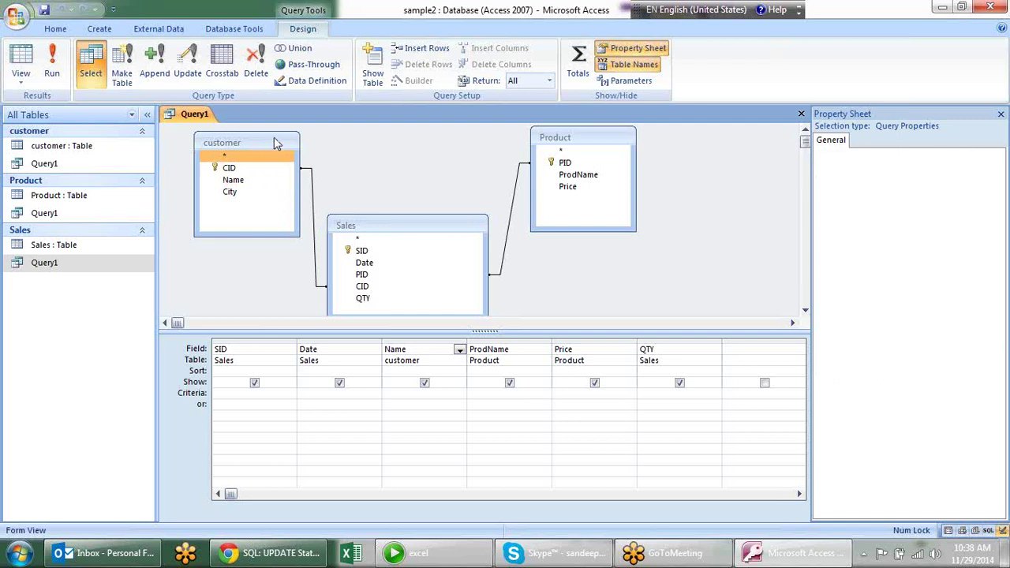
{"action": "left_click_drag", "start_coordinate": [276, 144], "coordinate": [255, 138]}
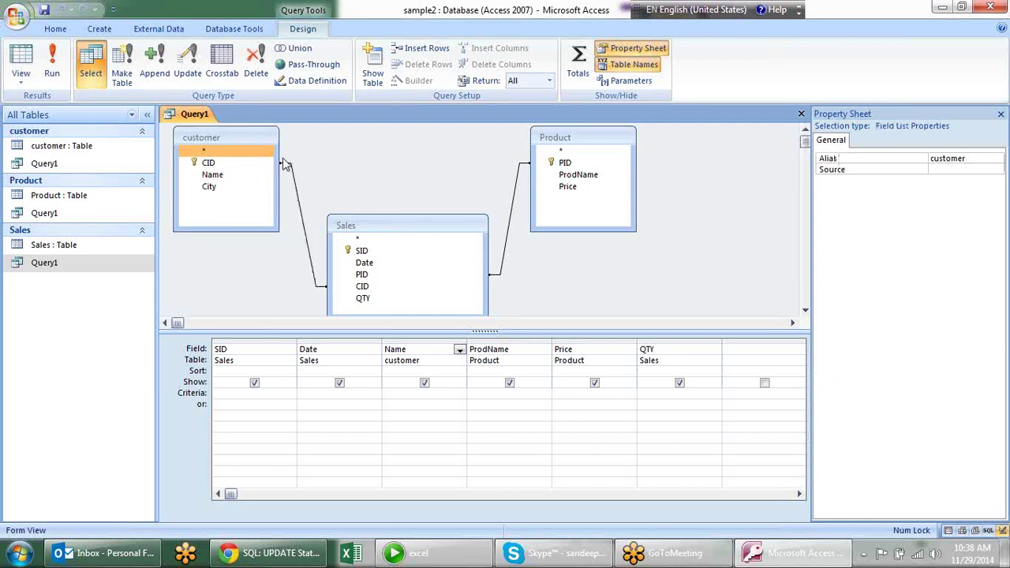
{"action": "left_click", "coordinate": [248, 163]}
{"action": "left_click", "coordinate": [274, 148]}
Step: Enter 'amount' as a new field in the empty column after QTY
{"action": "left_click", "coordinate": [730, 349]}
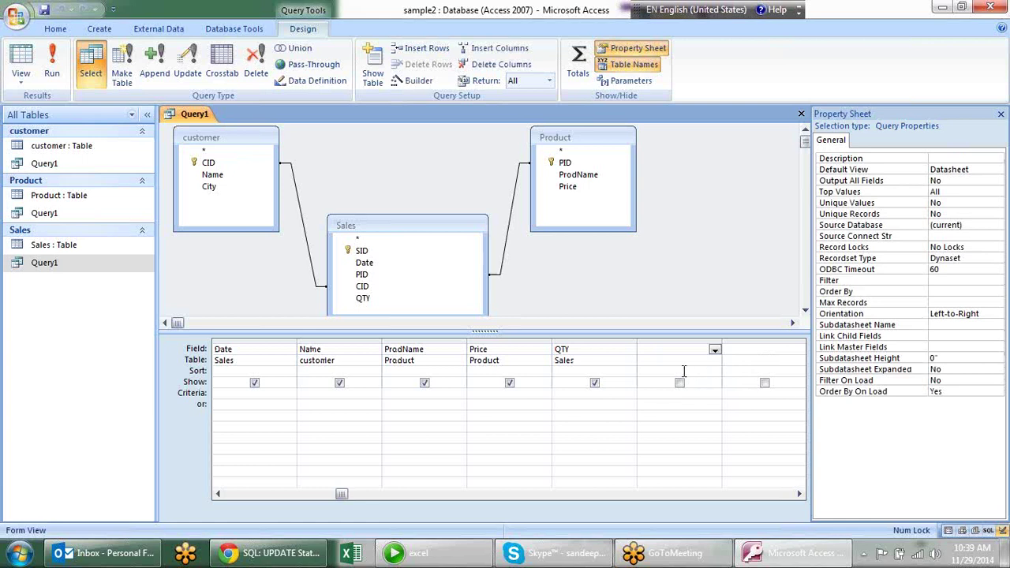
{"action": "type", "text": "amount"}
{"action": "key", "text": "Return"}
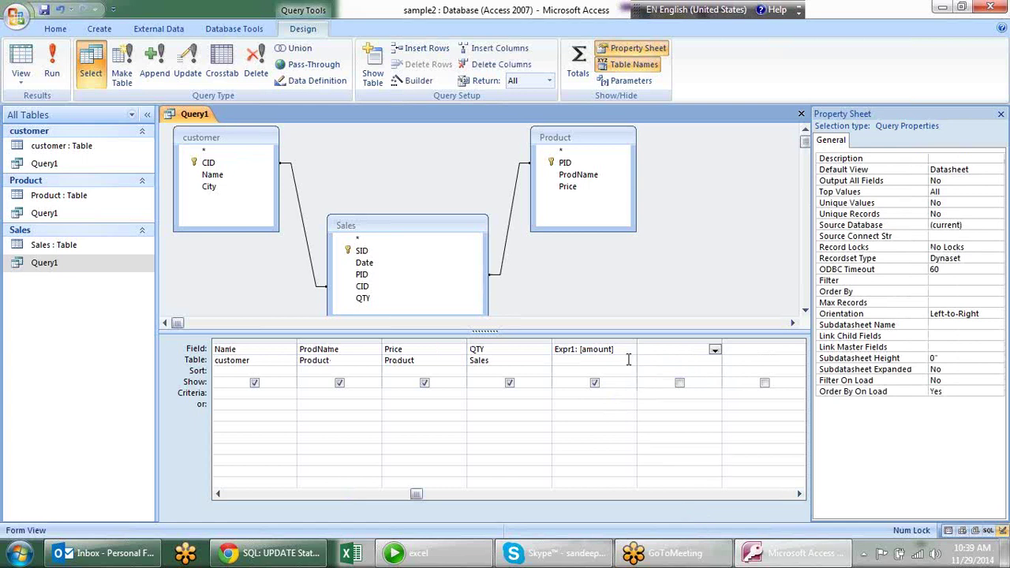
Step: Replace the Expr1: [amount] entry in that column with 'Amount'
{"action": "left_click", "coordinate": [629, 359]}
{"action": "left_click", "coordinate": [630, 360]}
{"action": "left_click", "coordinate": [631, 360]}
{"action": "left_click", "coordinate": [630, 349]}
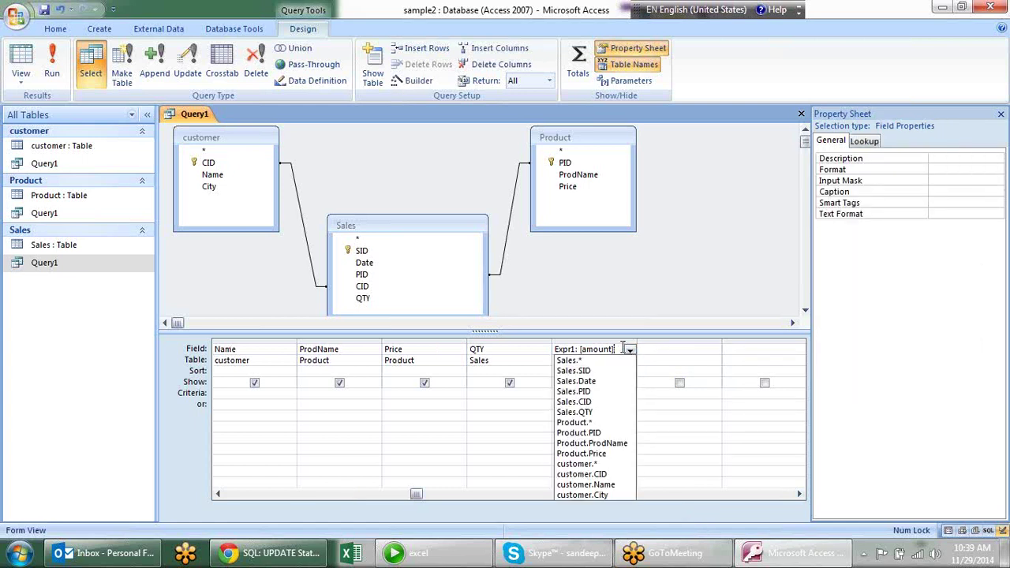
{"action": "left_click", "coordinate": [623, 348]}
{"action": "left_click_drag", "start_coordinate": [615, 349], "coordinate": [521, 337]}
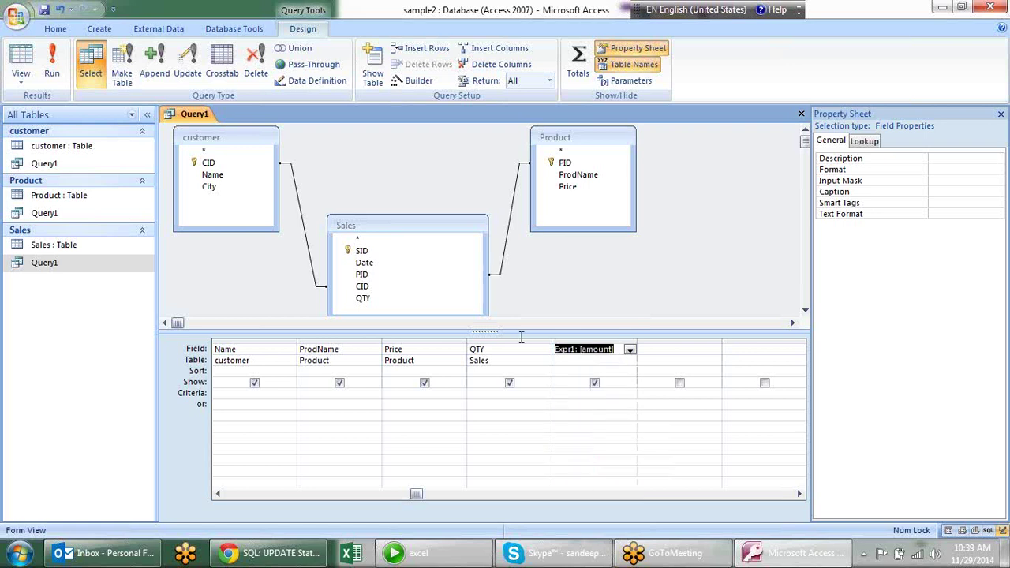
{"action": "key", "text": "Delete"}
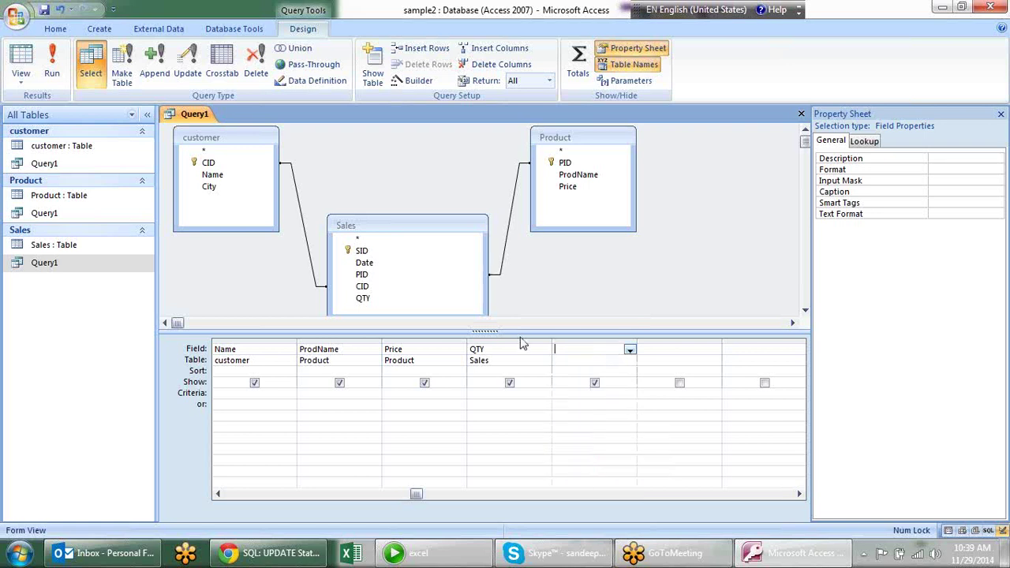
{"action": "type", "text": "Amount"}
{"action": "key", "text": "Tab"}
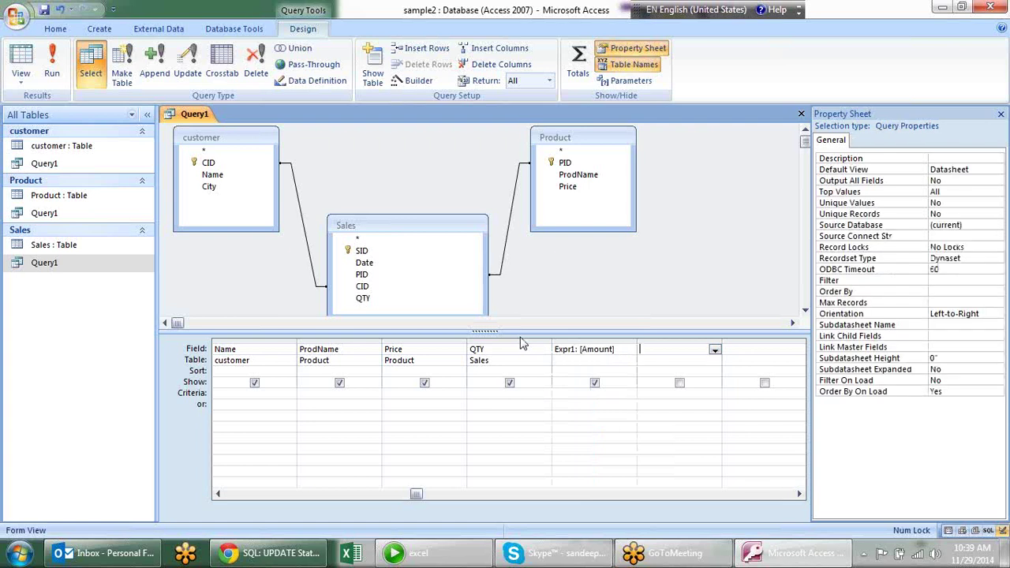
Step: Replace the fifth column's expression with the calculation Price * Sales.QTY
{"action": "left_click", "coordinate": [627, 359]}
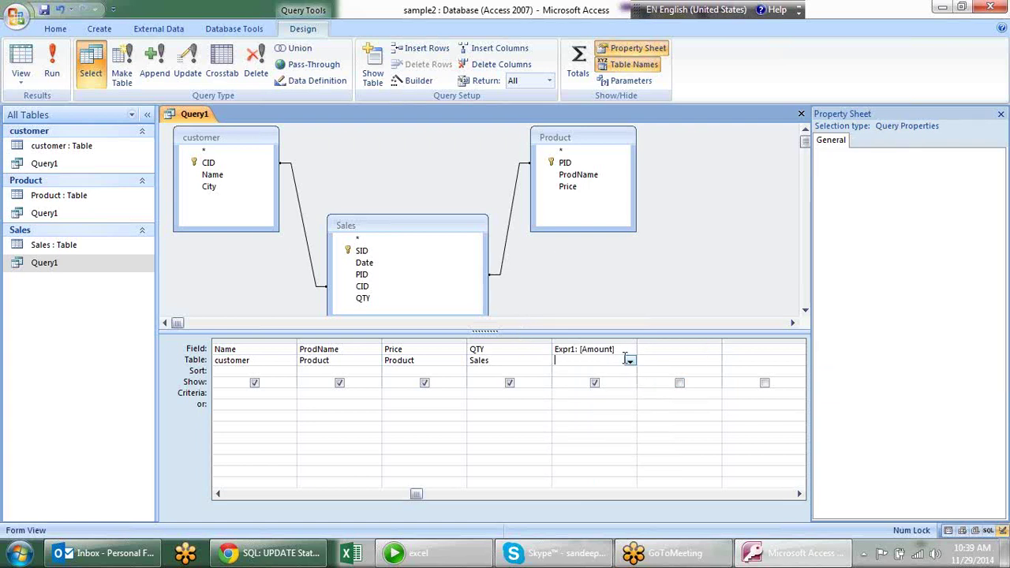
{"action": "left_click", "coordinate": [630, 362]}
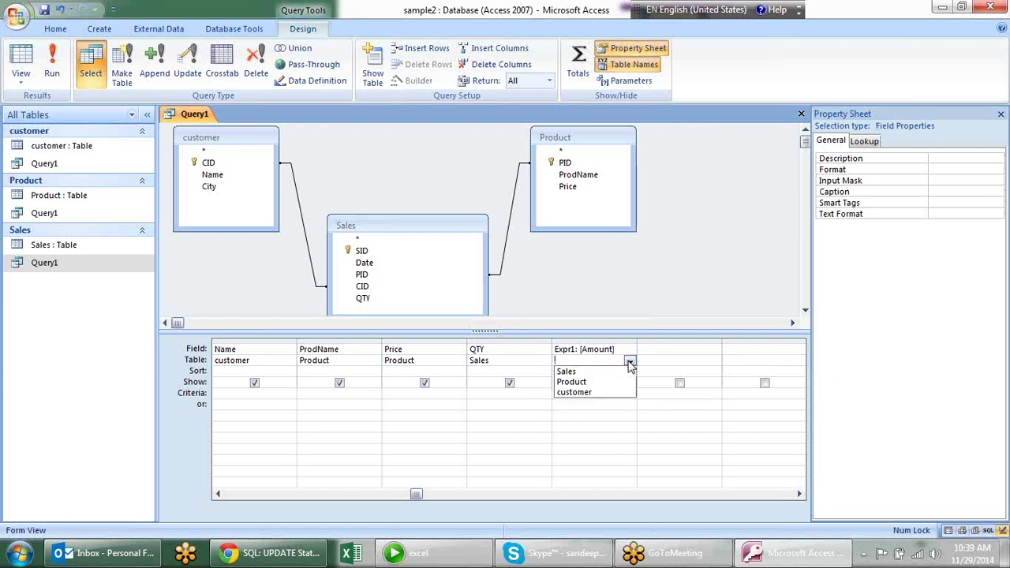
{"action": "left_click", "coordinate": [630, 363]}
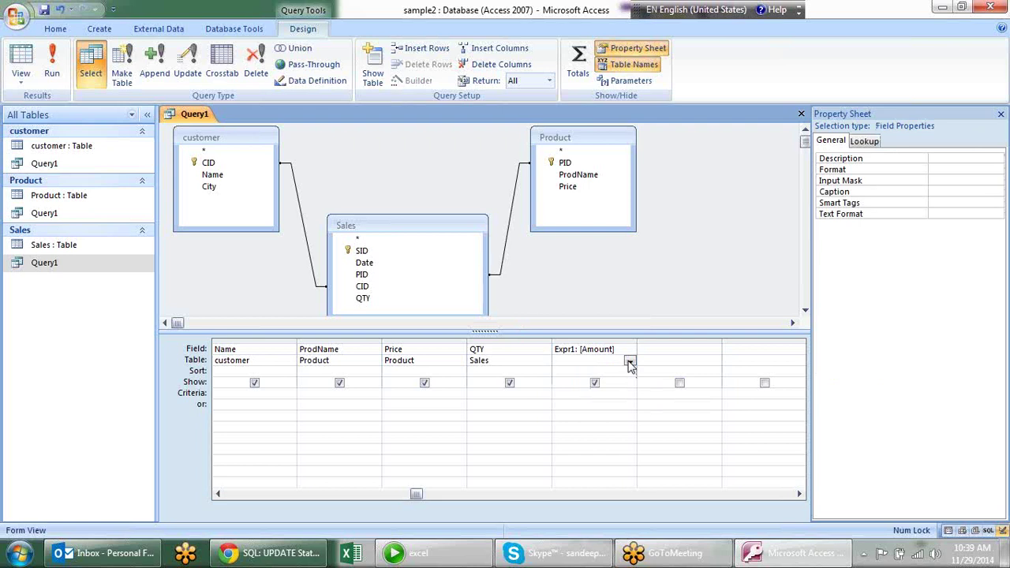
{"action": "left_click", "coordinate": [630, 348]}
{"action": "left_click", "coordinate": [630, 349]}
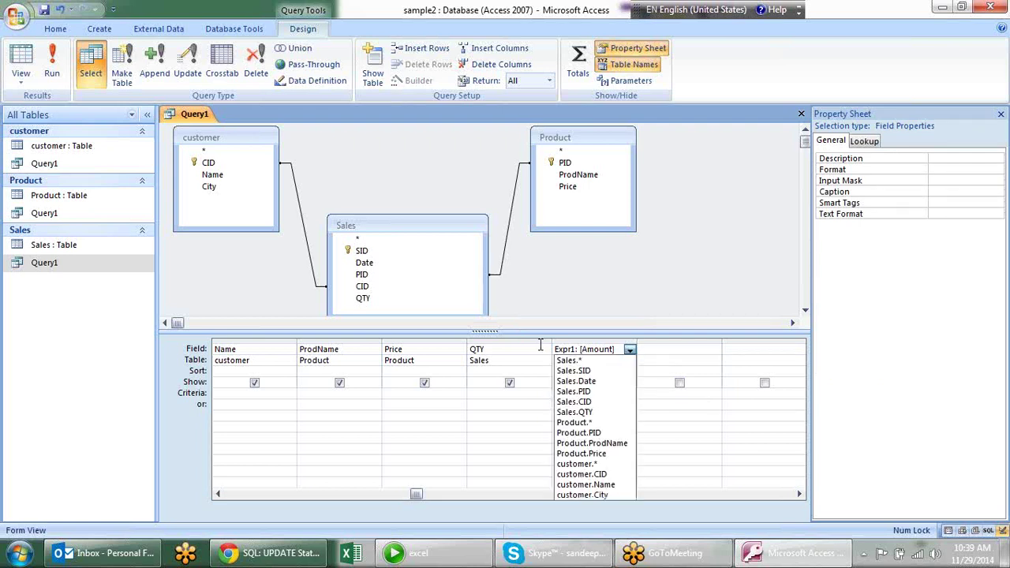
{"action": "left_click", "coordinate": [663, 390]}
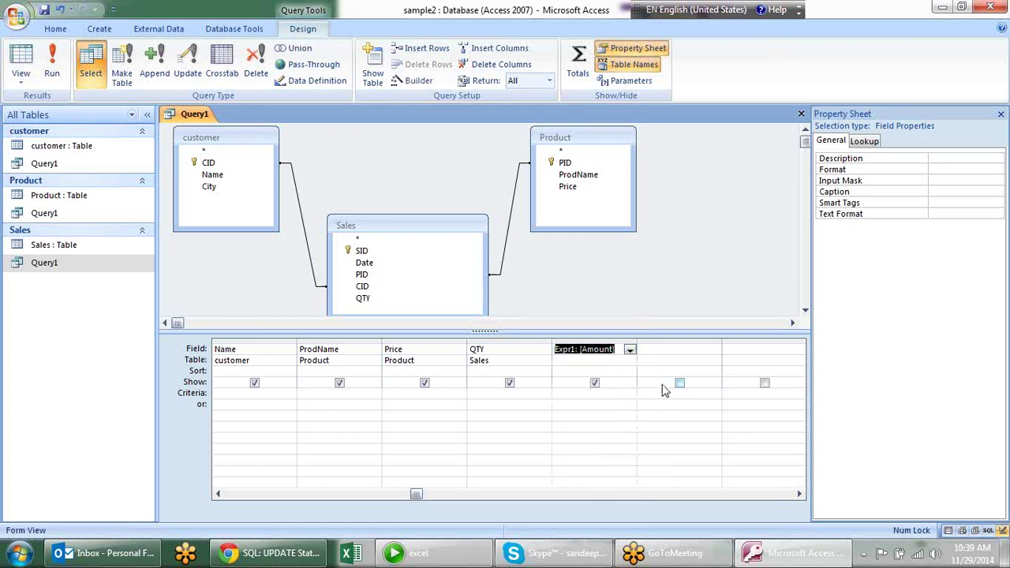
{"action": "key", "text": "Delete"}
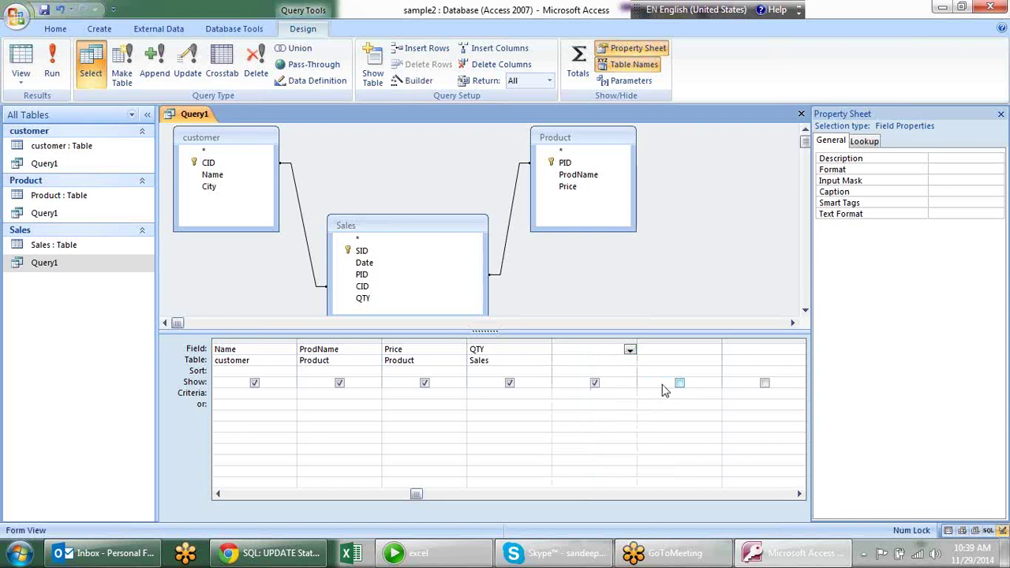
{"action": "type", "text": "P"}
{"action": "type", "text": "r"}
{"action": "type", "text": "*"}
{"action": "type", "text": "Price"}
{"action": "type", "text": " *"}
{"action": "type", "text": " Sales"}
{"action": "type", "text": "."}
{"action": "type", "text": "QTY"}
{"action": "key", "text": "Return"}
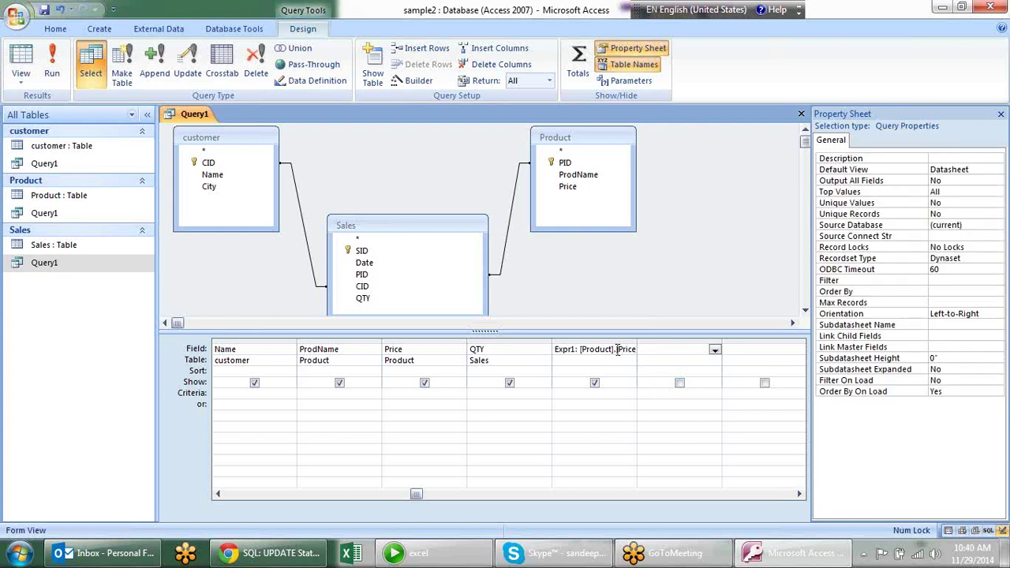
{"action": "right_click", "coordinate": [189, 115]}
{"action": "right_click", "coordinate": [194, 118]}
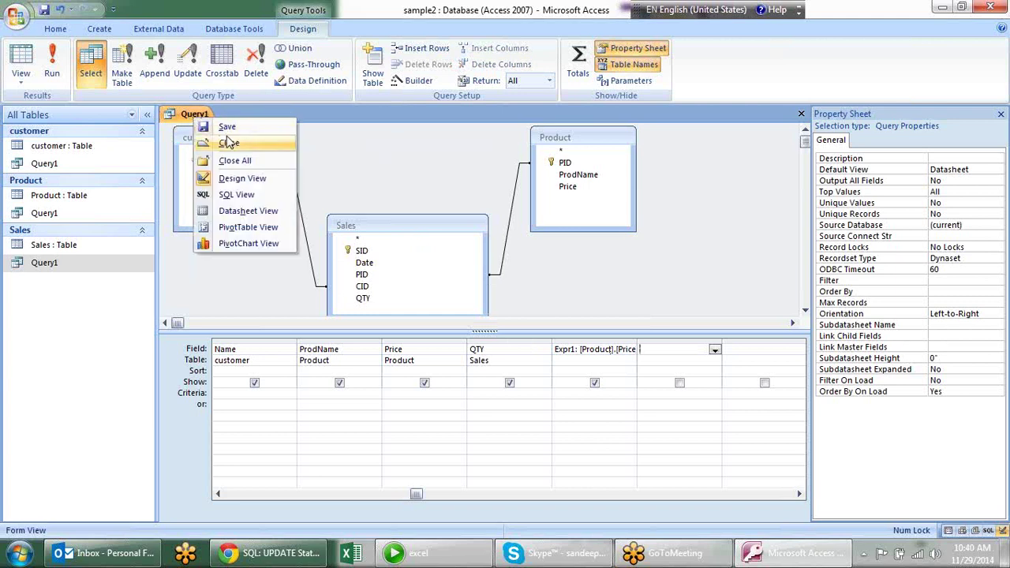
Step: Close the Query1 design and run it, checking the first Expr1 value of 33664
{"action": "left_click", "coordinate": [229, 142]}
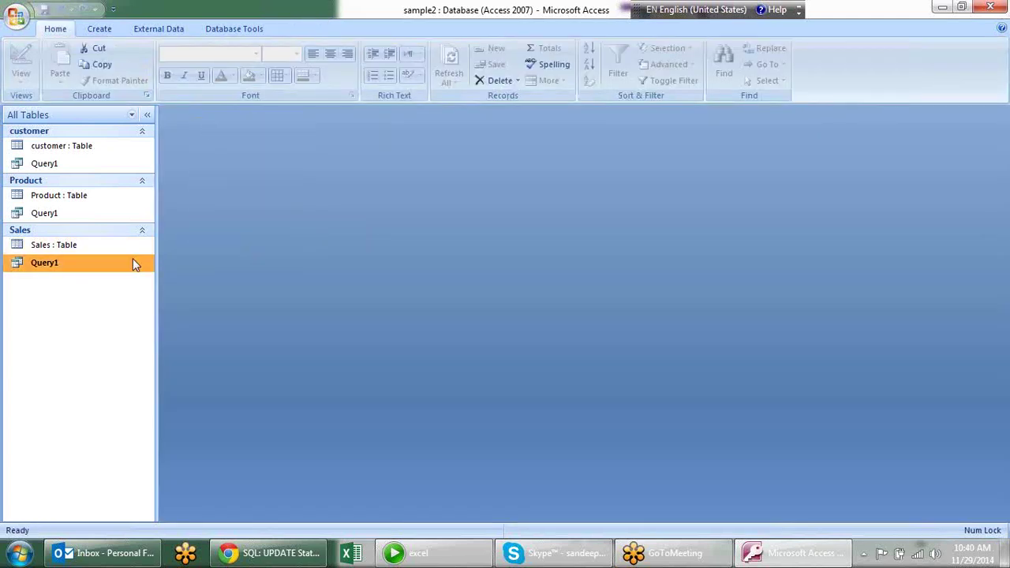
{"action": "double_click", "coordinate": [133, 261]}
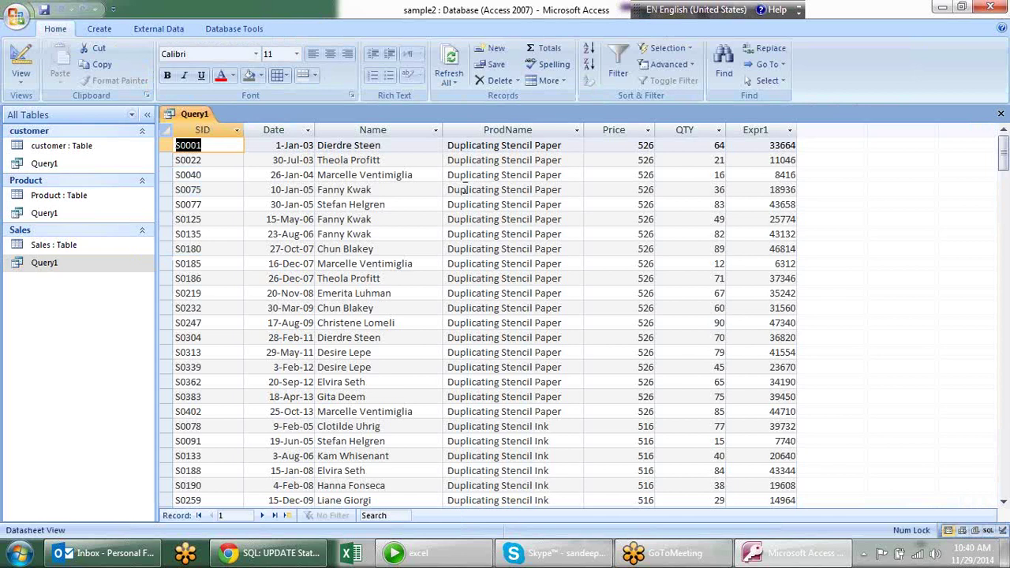
{"action": "left_click", "coordinate": [749, 146]}
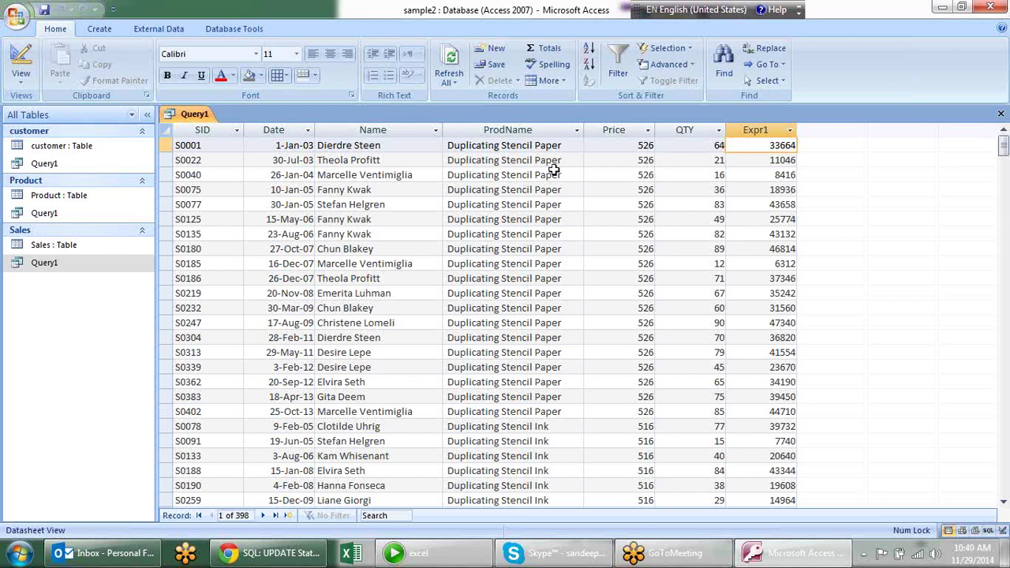
Step: Close the Query1 datasheet and reopen Query1 in Design View
{"action": "right_click", "coordinate": [202, 111]}
{"action": "left_click", "coordinate": [237, 133]}
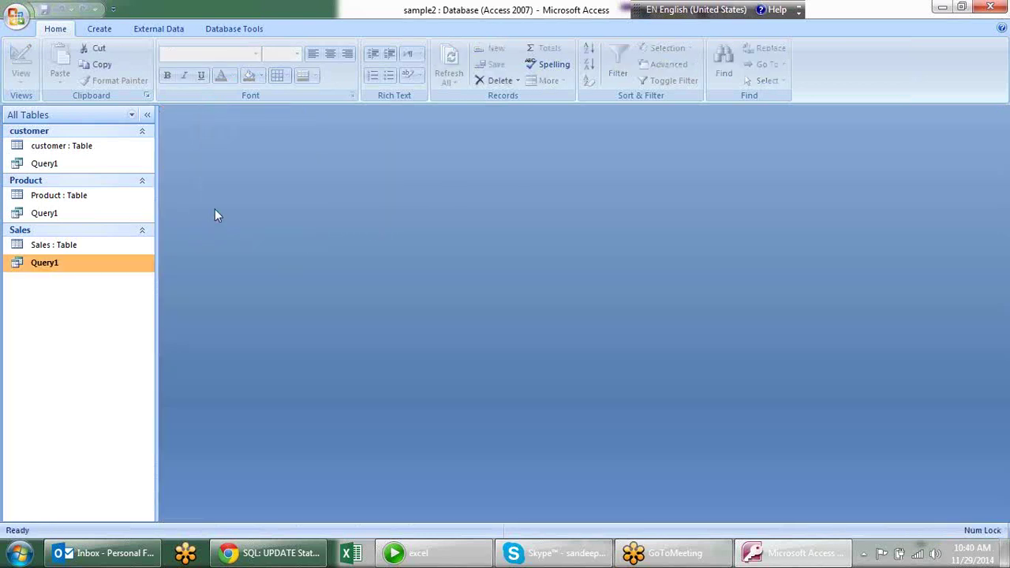
{"action": "right_click", "coordinate": [100, 268]}
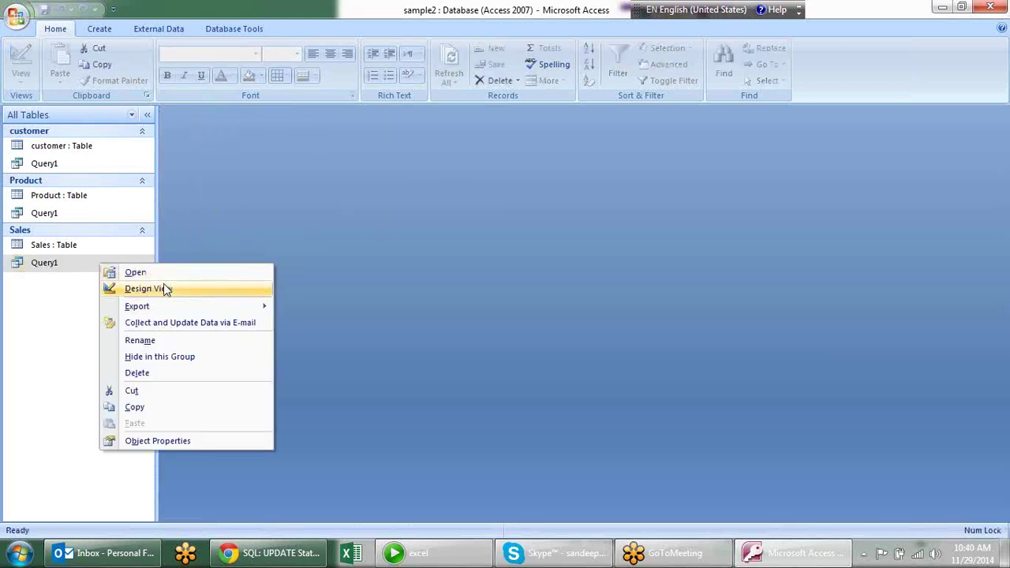
{"action": "left_click", "coordinate": [165, 287]}
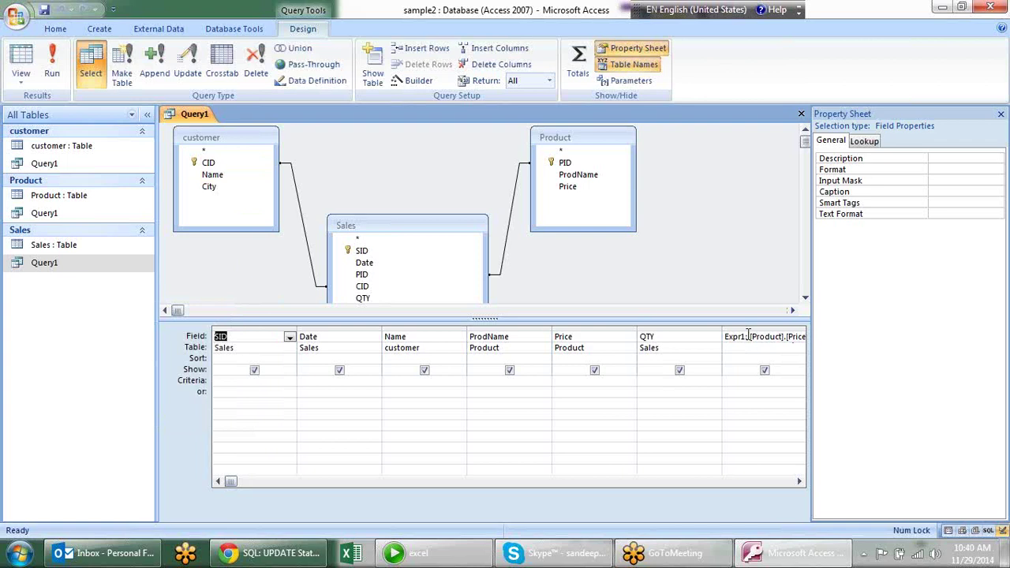
Step: Rename the Expr1 calculated column to Amount
{"action": "left_click", "coordinate": [754, 339]}
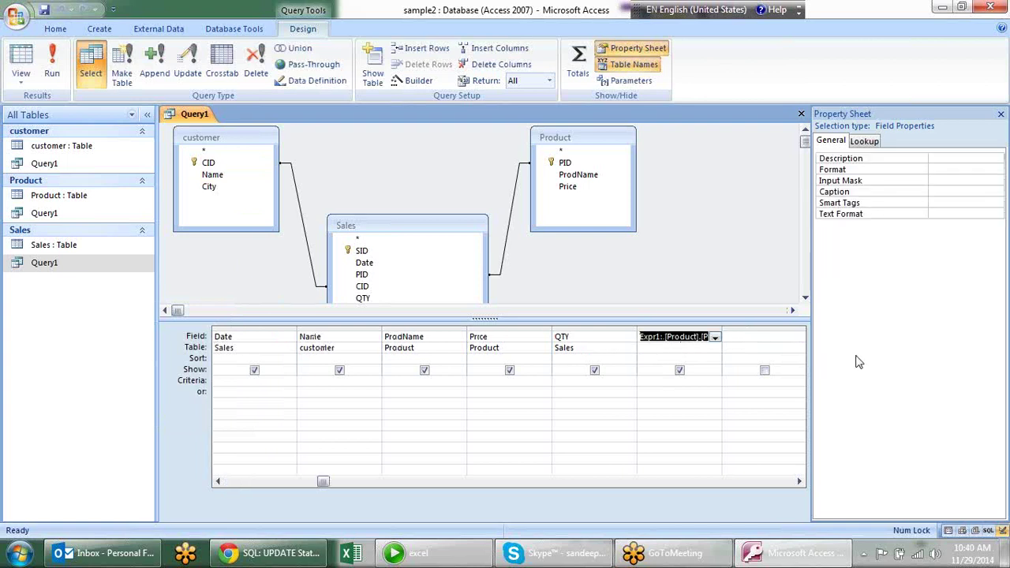
{"action": "key", "text": "Left"}
{"action": "key", "text": "Left"}
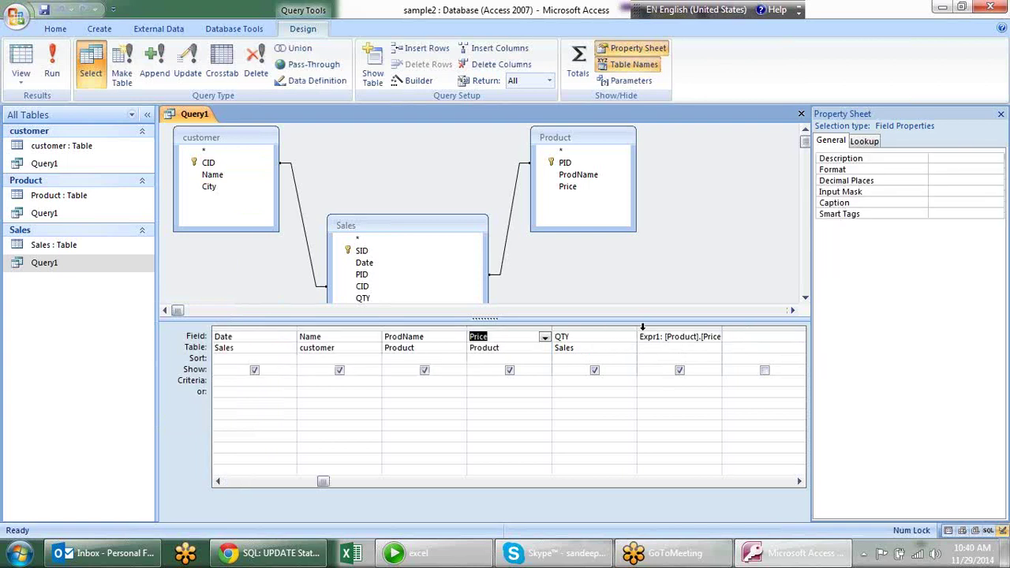
{"action": "left_click", "coordinate": [659, 337]}
{"action": "double_click", "coordinate": [659, 337]}
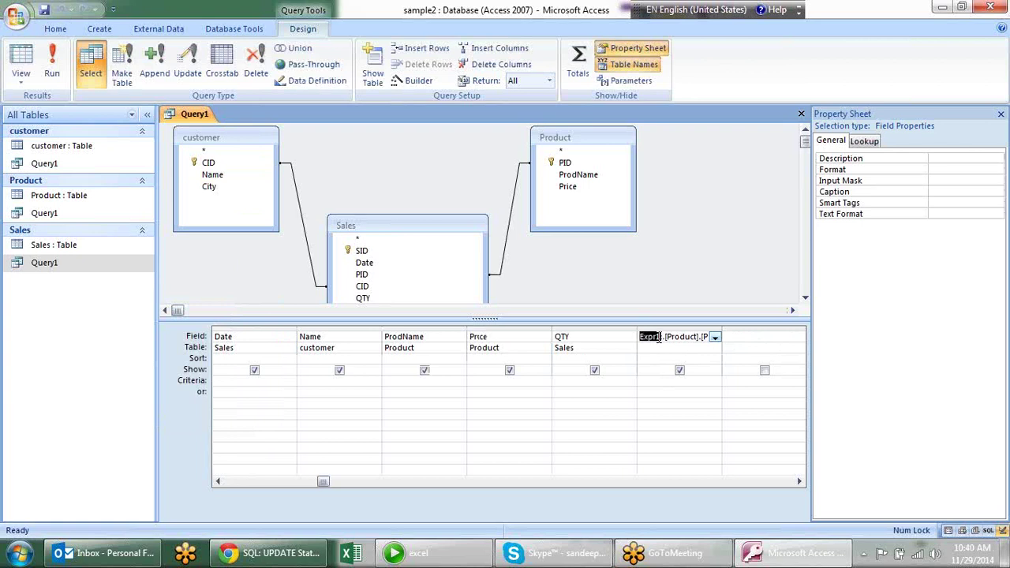
{"action": "type", "text": "Amount"}
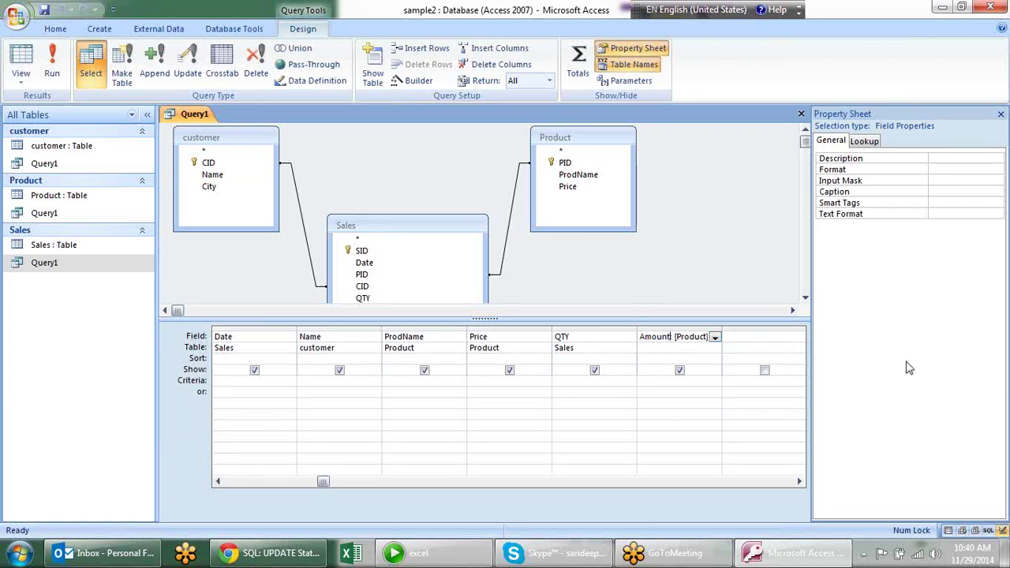
{"action": "key", "text": "Tab"}
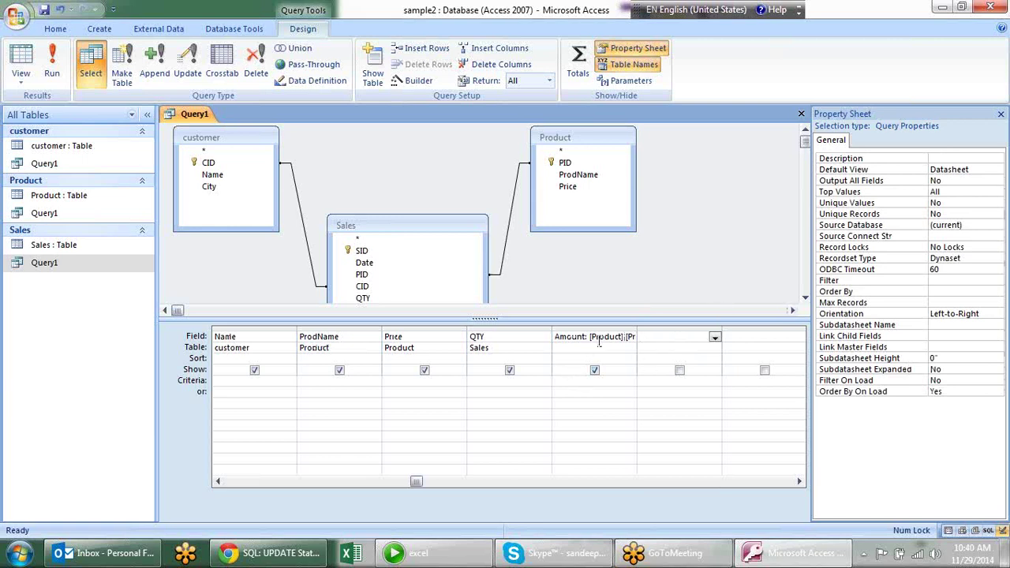
Step: Close Query1 and save the changes
{"action": "right_click", "coordinate": [193, 120]}
{"action": "left_click", "coordinate": [208, 144]}
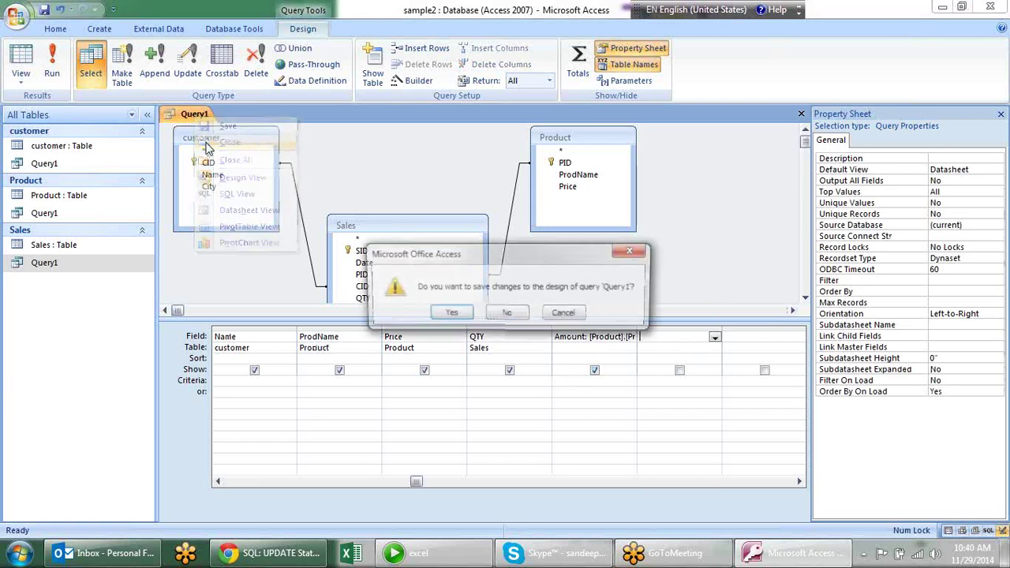
{"action": "key", "text": "Return"}
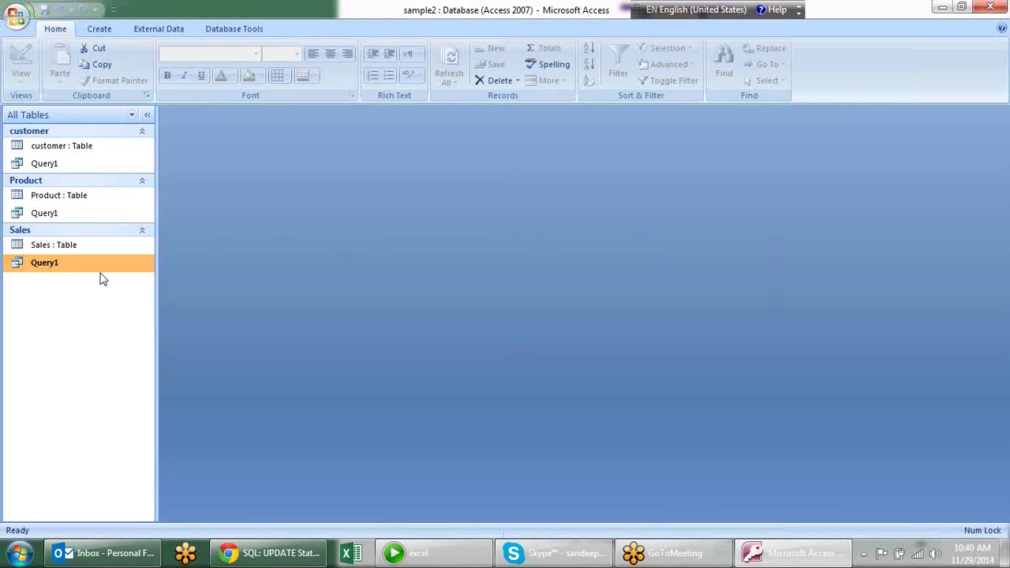
Step: Open Query1's datasheet and browse the Amount values, such as 33664, across the records
{"action": "double_click", "coordinate": [101, 271]}
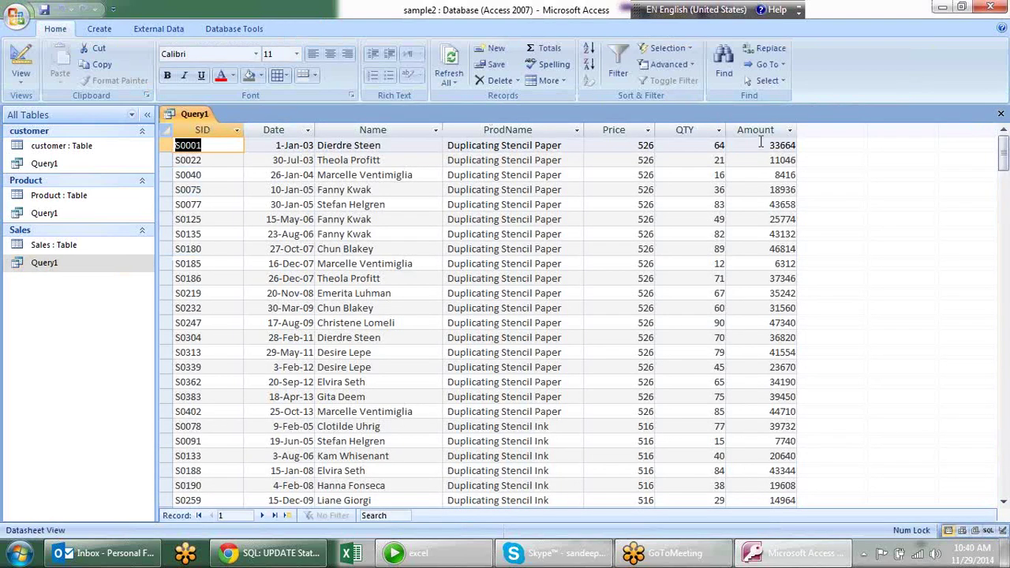
{"action": "left_click", "coordinate": [644, 145]}
{"action": "left_click", "coordinate": [707, 145]}
{"action": "left_click", "coordinate": [766, 145]}
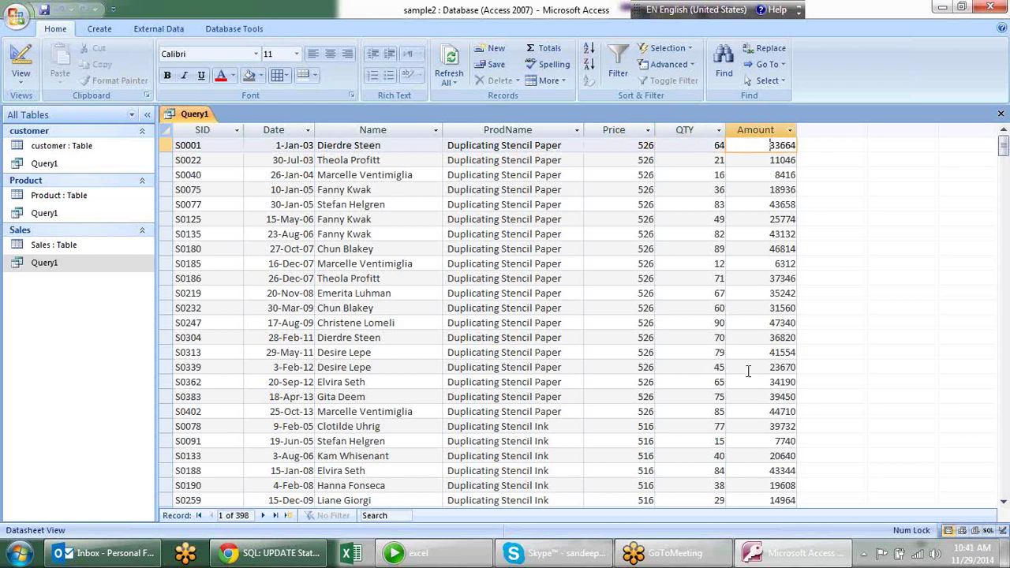
{"action": "left_click", "coordinate": [753, 161]}
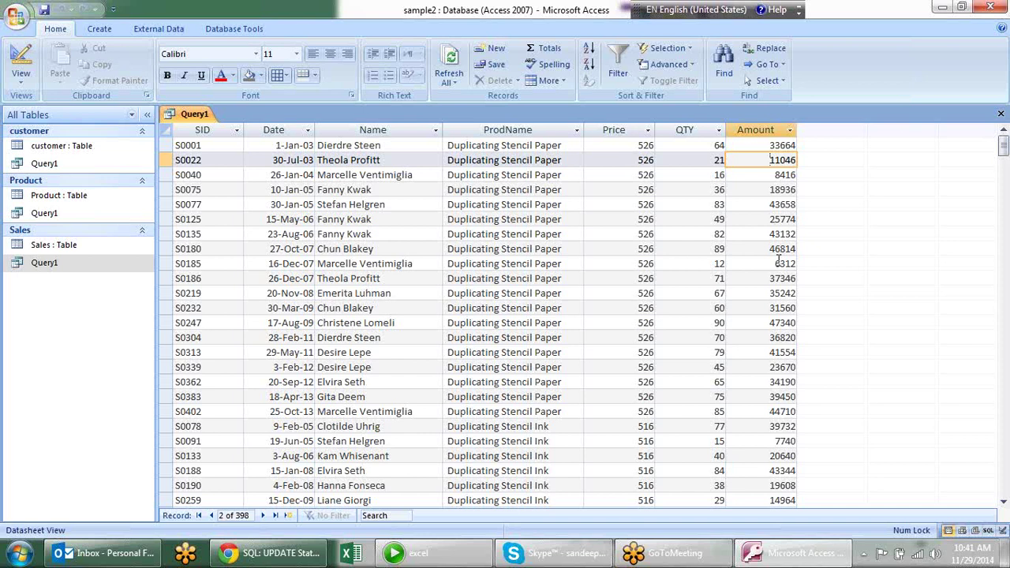
{"action": "left_click", "coordinate": [763, 189]}
{"action": "left_click", "coordinate": [764, 204]}
{"action": "left_click", "coordinate": [770, 233]}
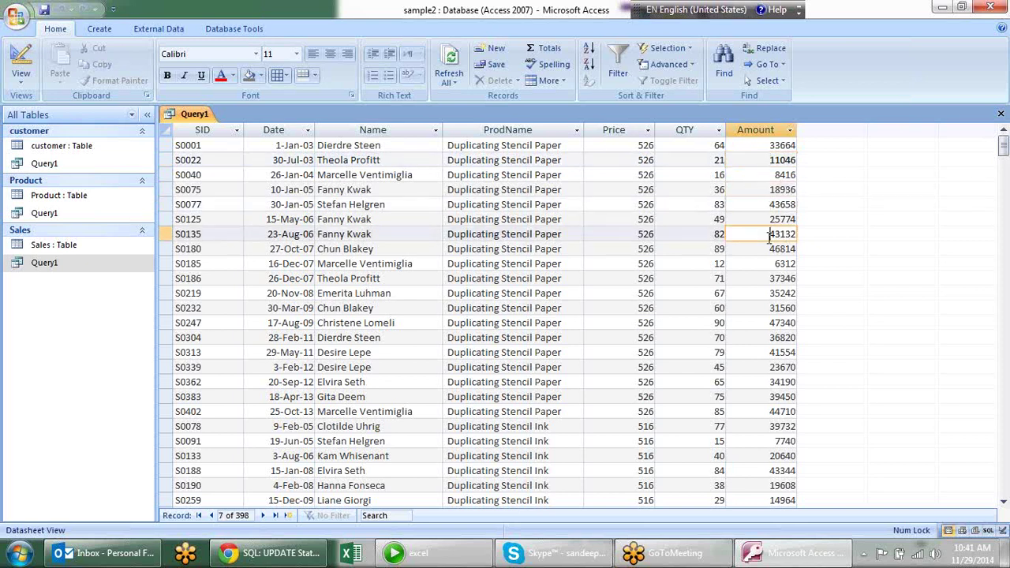
{"action": "left_click", "coordinate": [770, 308]}
{"action": "left_click", "coordinate": [761, 441]}
{"action": "left_click", "coordinate": [759, 264]}
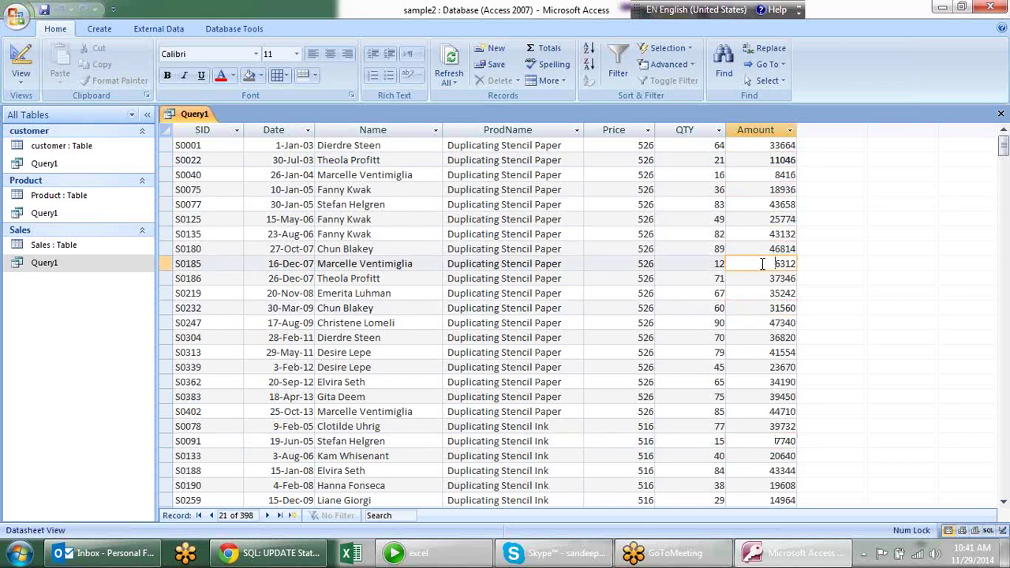
{"action": "left_click", "coordinate": [764, 174]}
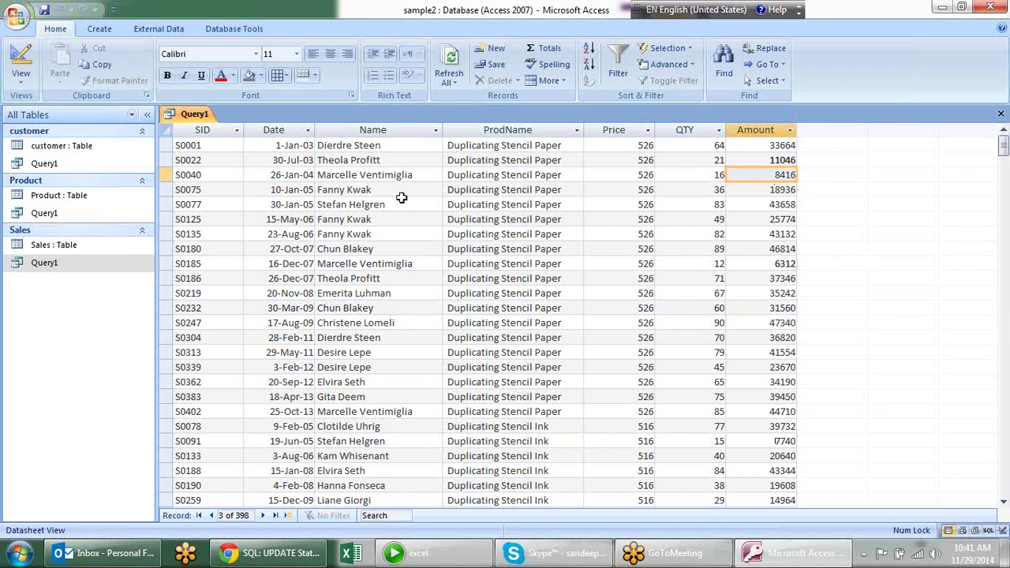
Step: Switch Query1 to PivotTable View
{"action": "right_click", "coordinate": [195, 117]}
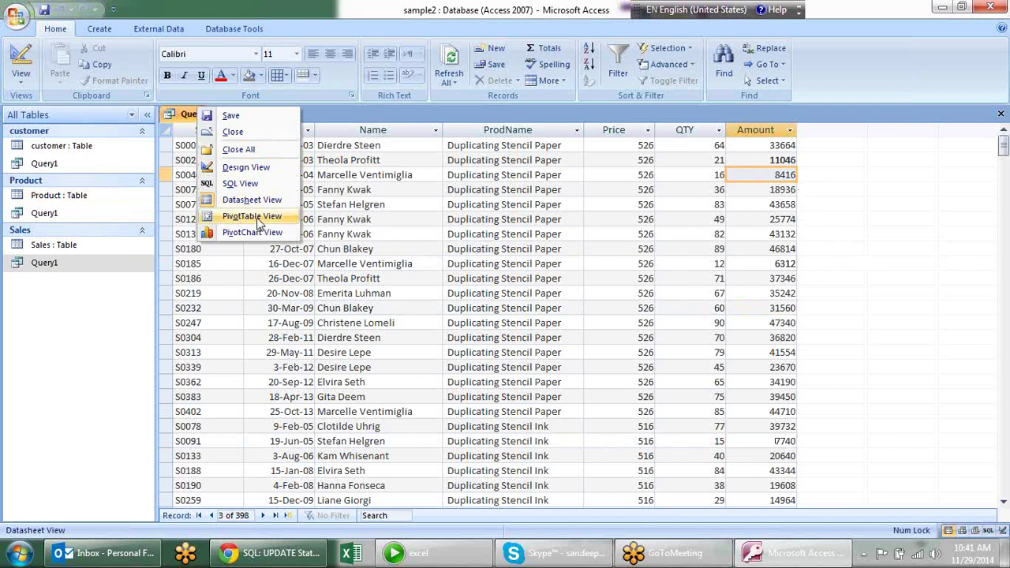
{"action": "left_click", "coordinate": [253, 216]}
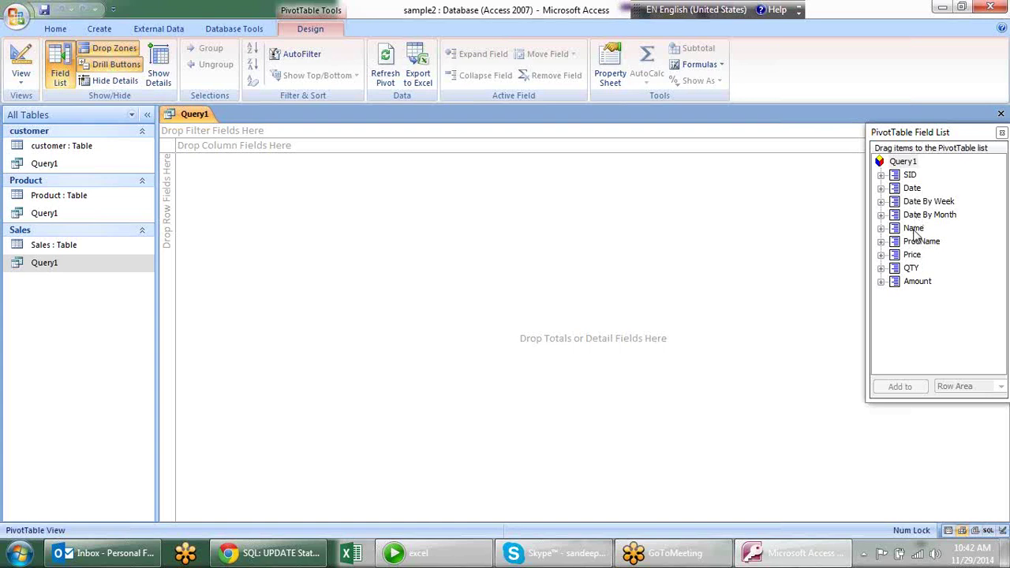
Step: Add Name and Date By Month as row fields, then expand and collapse 2004 down to days
{"action": "left_click_drag", "start_coordinate": [914, 228], "coordinate": [166, 177]}
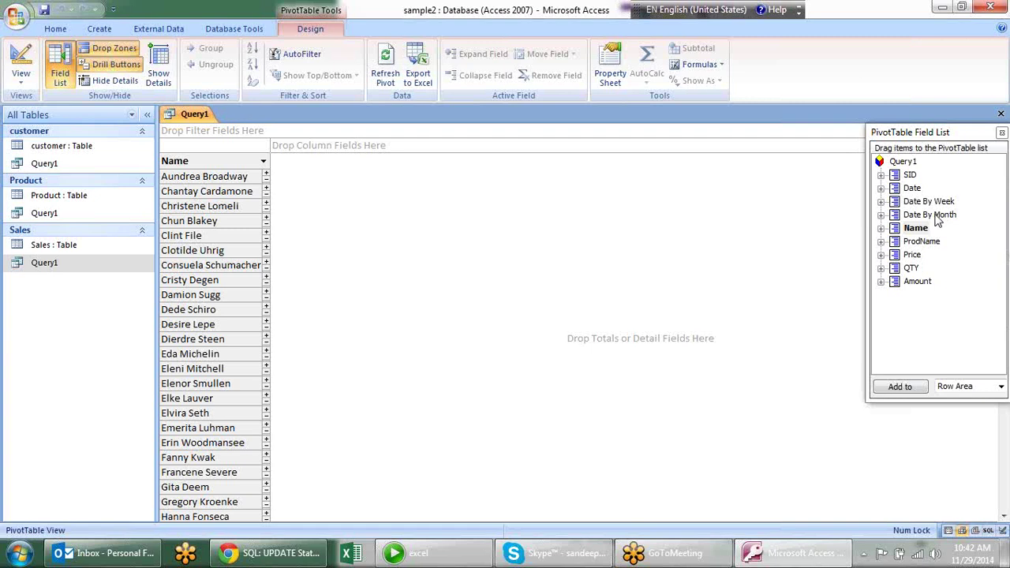
{"action": "left_click_drag", "start_coordinate": [937, 221], "coordinate": [268, 213]}
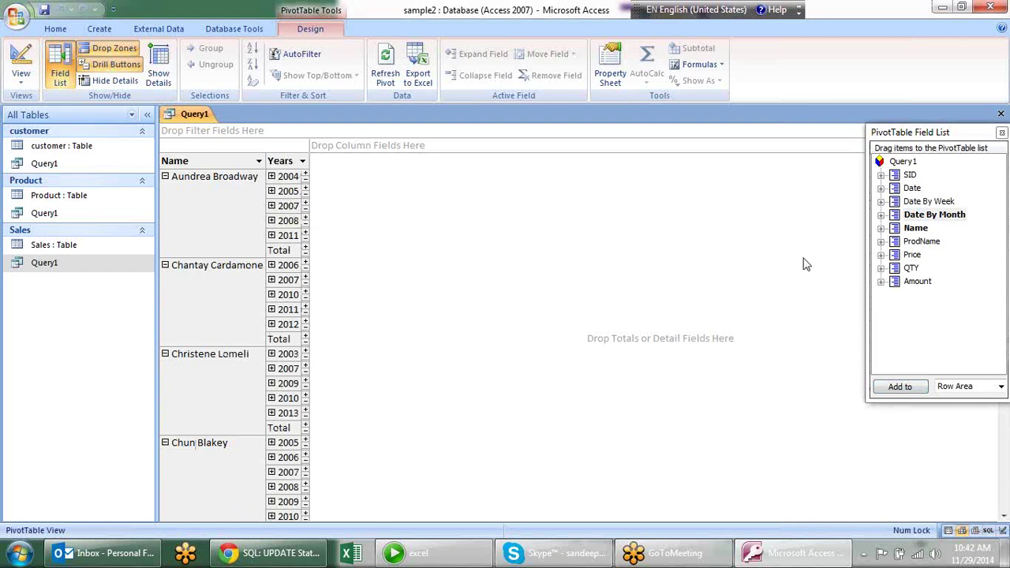
{"action": "left_click", "coordinate": [271, 176]}
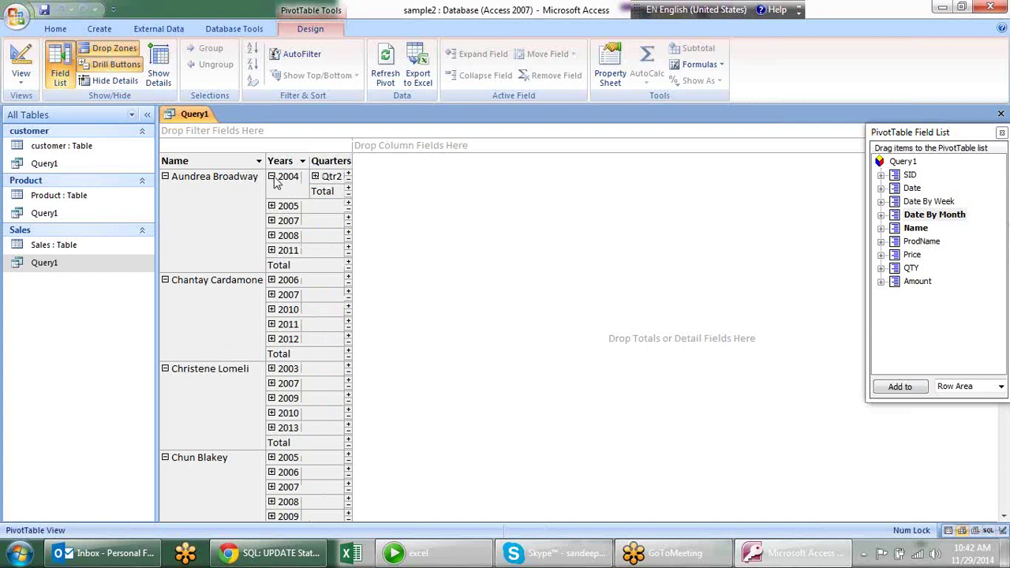
{"action": "left_click", "coordinate": [315, 176]}
{"action": "left_click", "coordinate": [358, 176]}
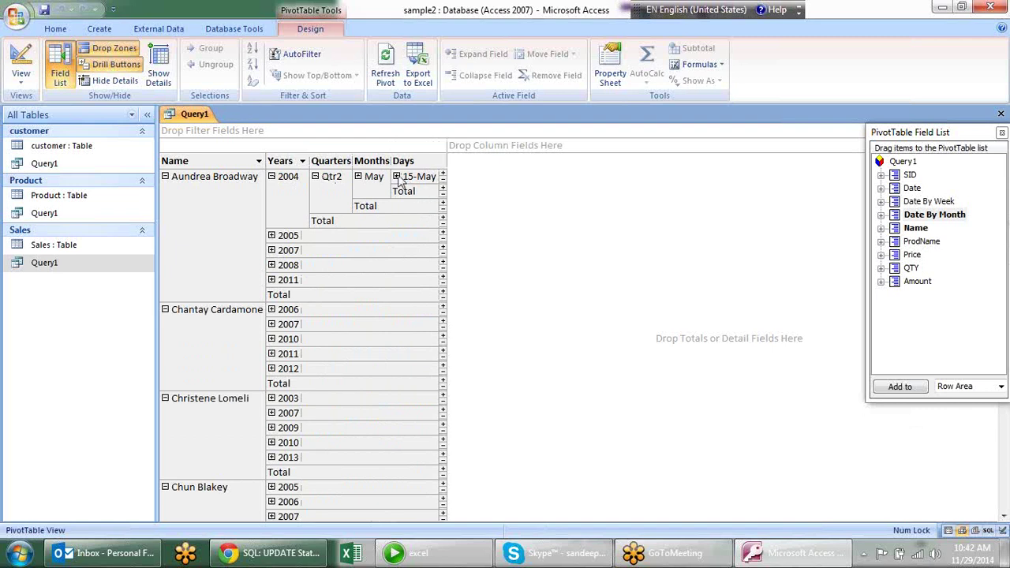
{"action": "left_click", "coordinate": [358, 176]}
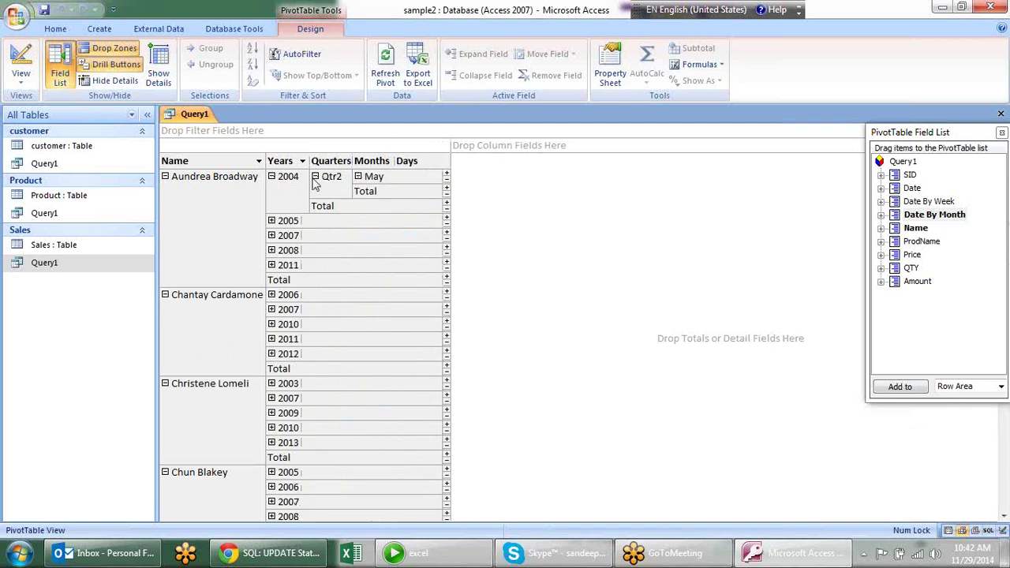
{"action": "left_click", "coordinate": [315, 176]}
{"action": "left_click", "coordinate": [272, 176]}
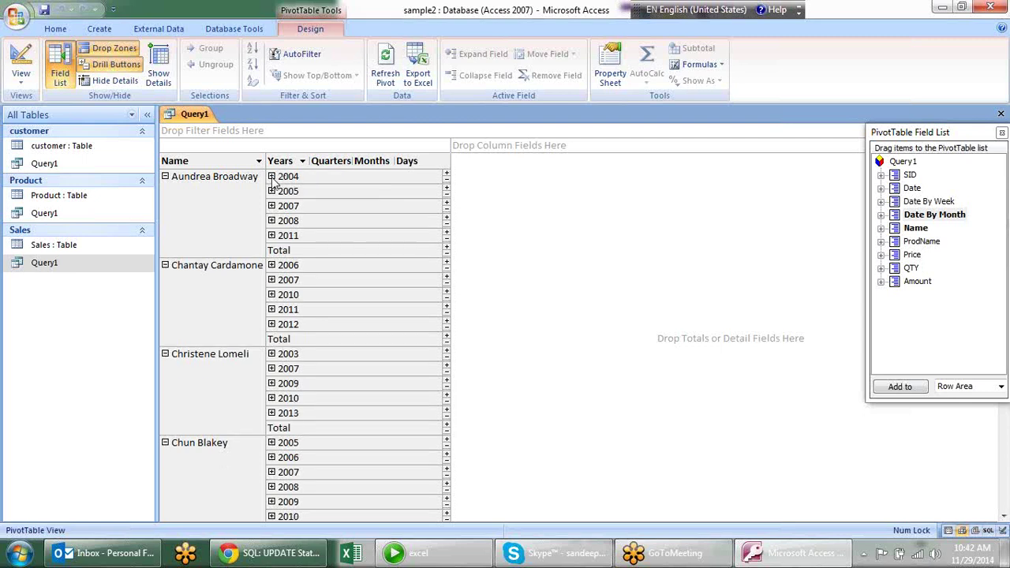
Step: Select the Months, Quarters and Years row field headers
{"action": "left_click", "coordinate": [368, 164]}
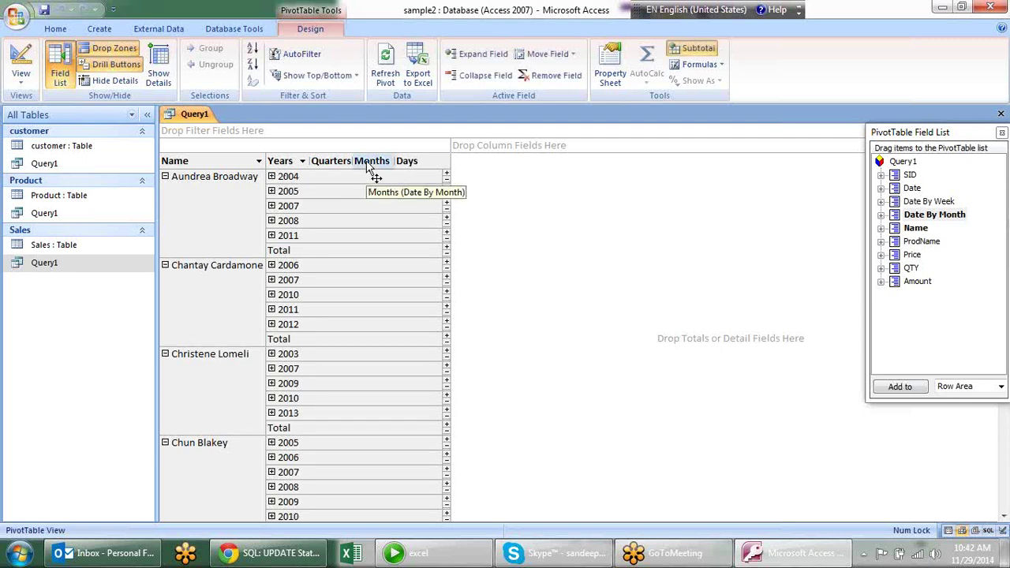
{"action": "left_click", "coordinate": [330, 163]}
{"action": "left_click", "coordinate": [279, 164]}
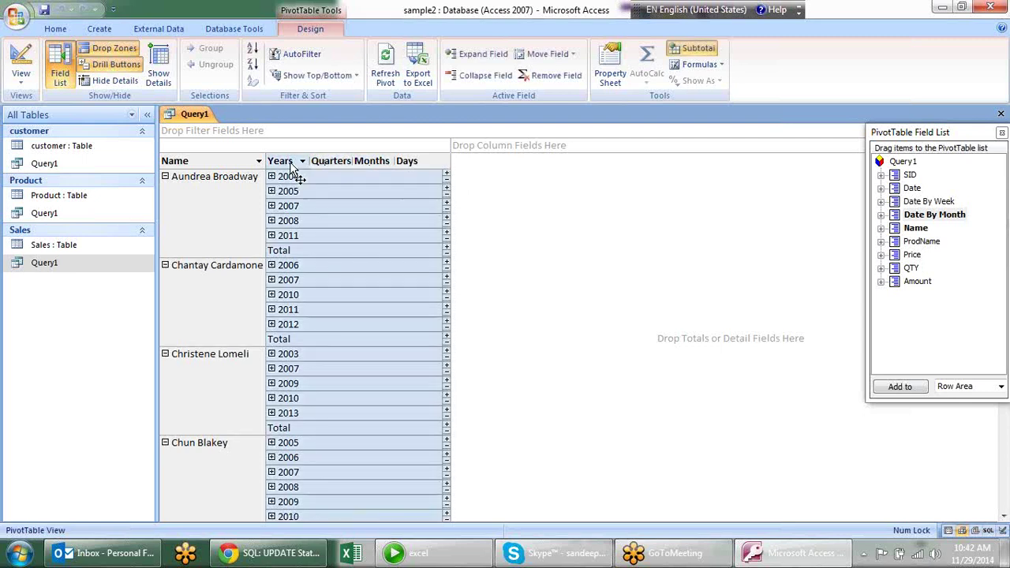
{"action": "left_click", "coordinate": [351, 161]}
Step: Remove the Days, Years and Quarters row levels and drop Amount into the data area
{"action": "left_click", "coordinate": [303, 162]}
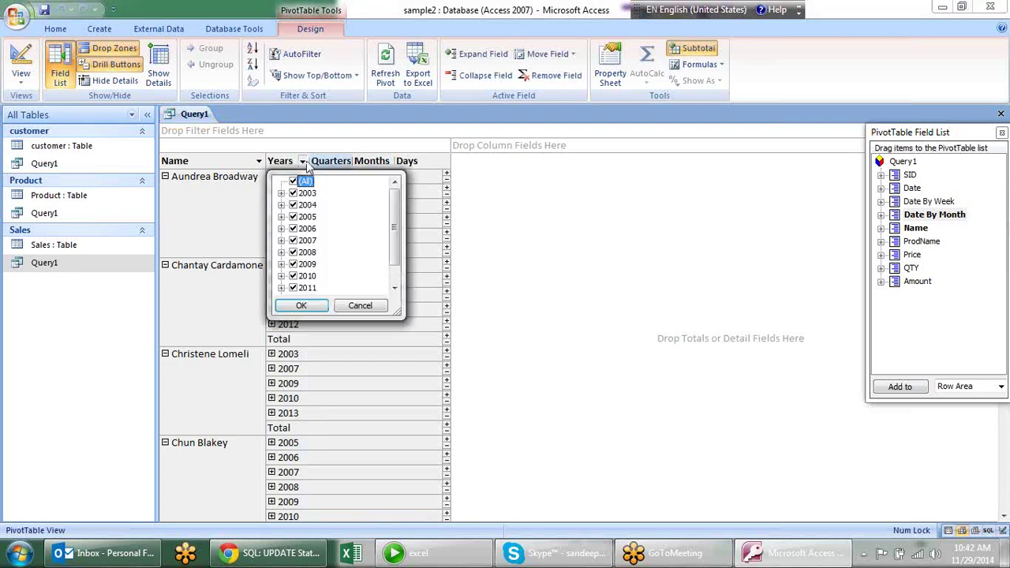
{"action": "scroll", "coordinate": [391, 229], "scroll_direction": "down", "scroll_amount": 1}
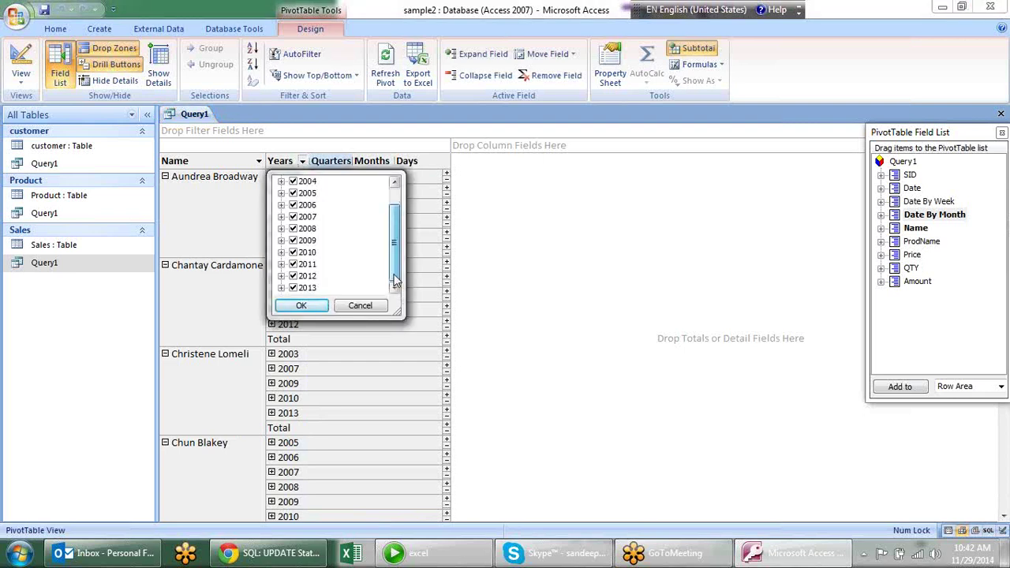
{"action": "left_click", "coordinate": [360, 306]}
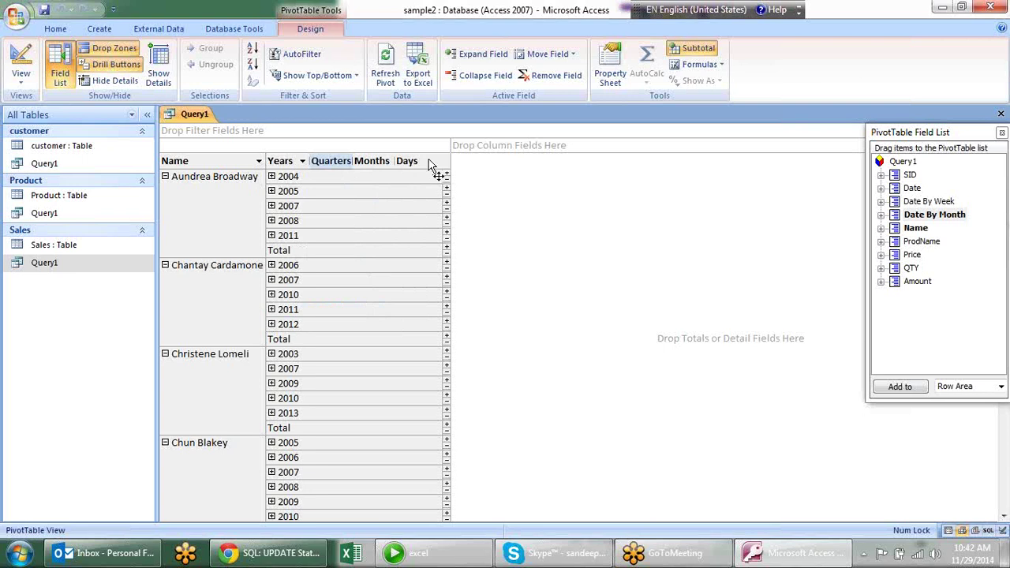
{"action": "key", "text": "Delete"}
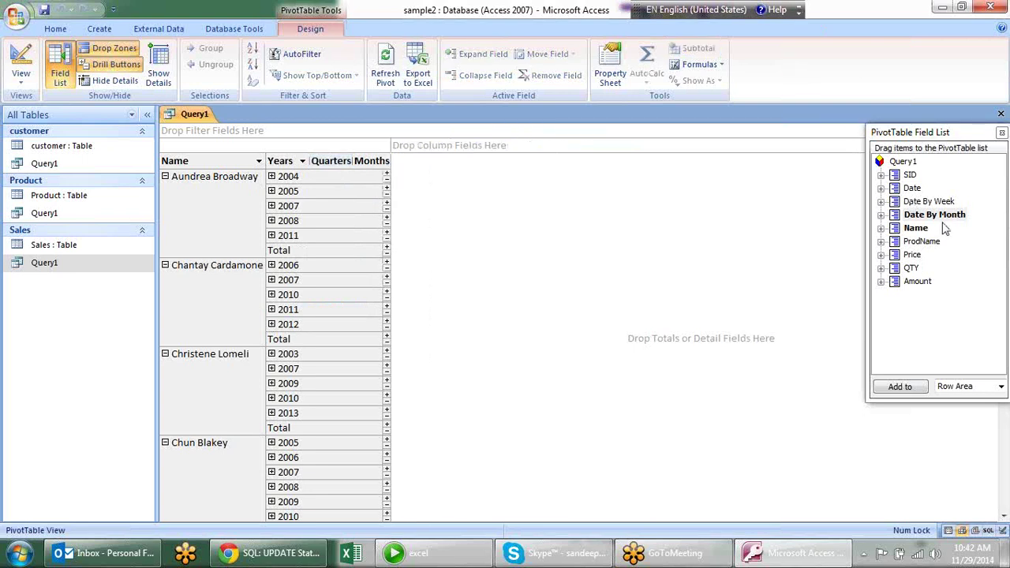
{"action": "left_click_drag", "start_coordinate": [288, 161], "coordinate": [794, 71]}
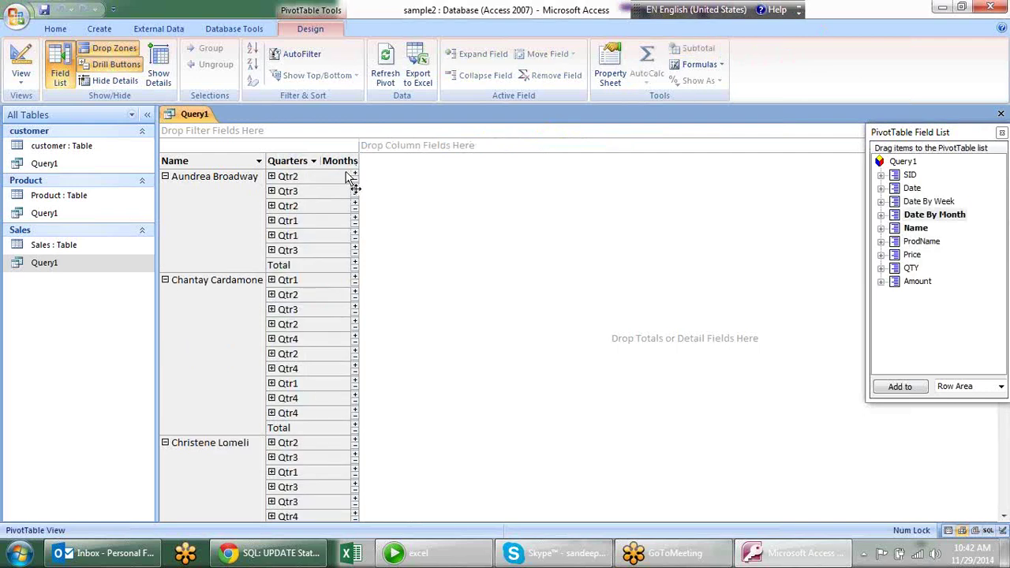
{"action": "left_click_drag", "start_coordinate": [291, 161], "coordinate": [846, 98]}
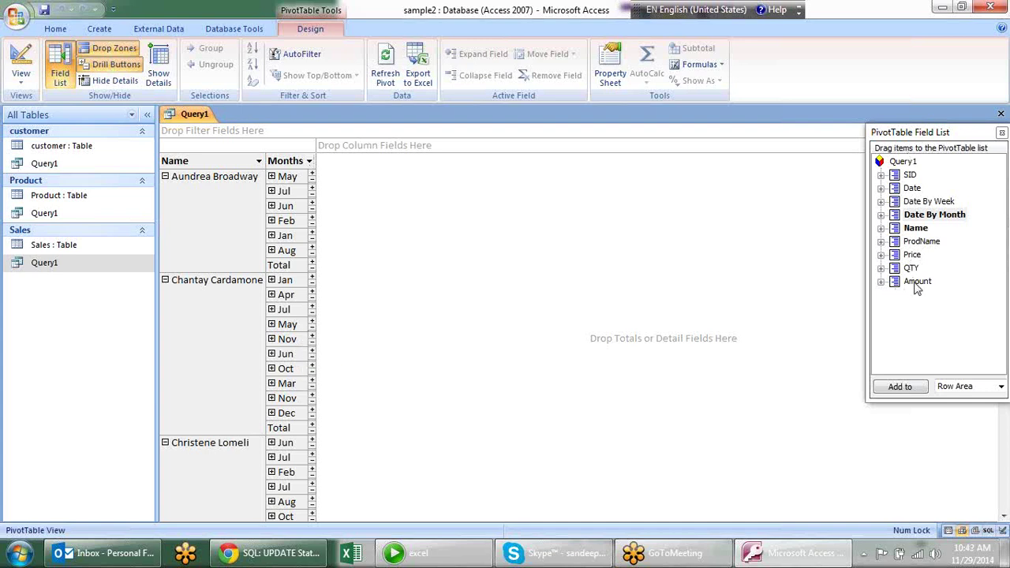
{"action": "left_click_drag", "start_coordinate": [917, 287], "coordinate": [488, 237]}
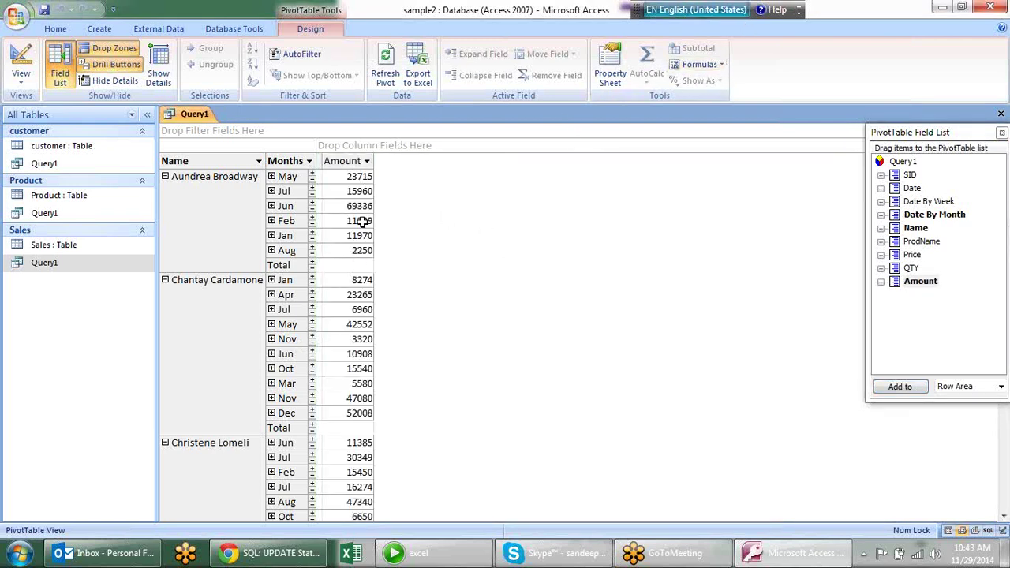
Step: Add a Sum of Amount AutoCalc total to the pivot table
{"action": "left_click", "coordinate": [354, 240]}
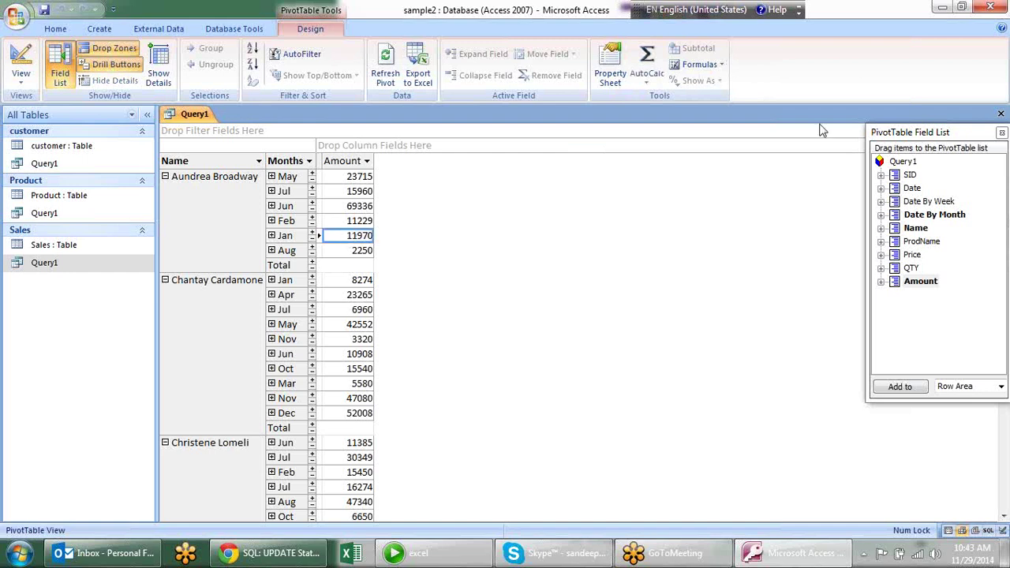
{"action": "left_click", "coordinate": [647, 67]}
{"action": "left_click", "coordinate": [662, 99]}
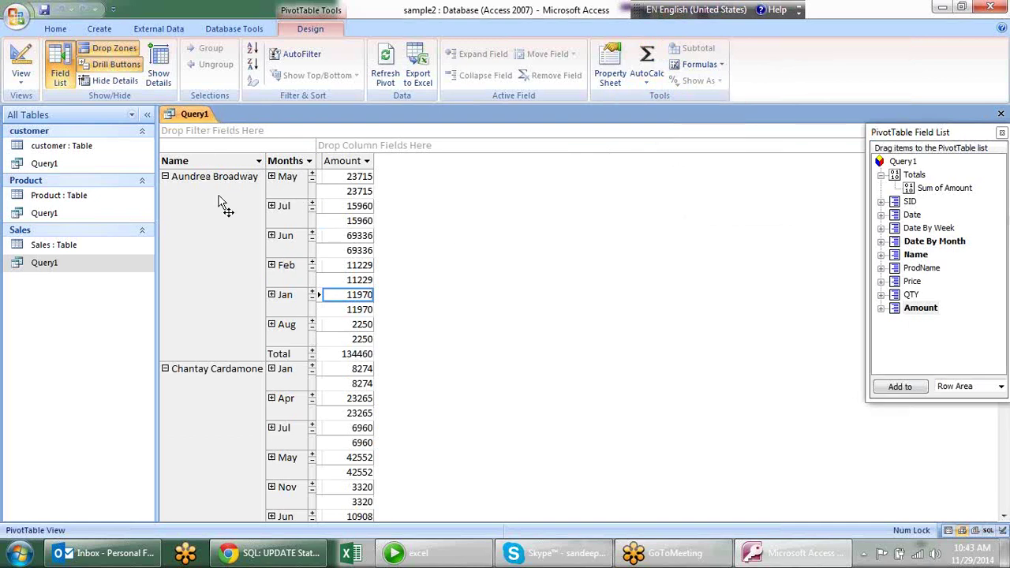
Step: Hide the detail rows so only the sums show, with the first customer totalling 134460
{"action": "mouse_move", "coordinate": [221, 166]}
{"action": "left_mouse_down"}
{"action": "mouse_move", "coordinate": [323, 161]}
{"action": "mouse_move", "coordinate": [271, 163]}
{"action": "left_mouse_up"}
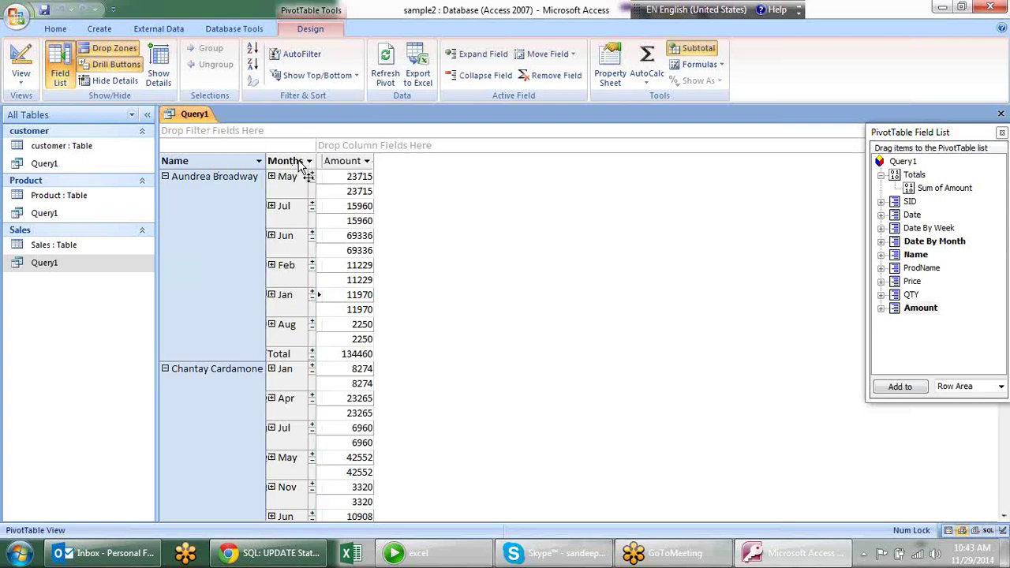
{"action": "left_click", "coordinate": [300, 161]}
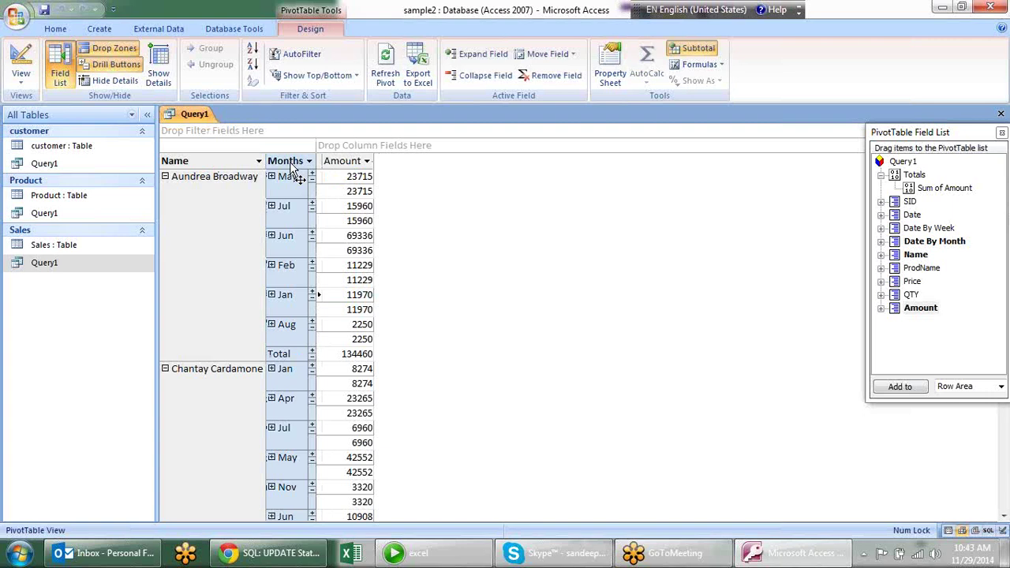
{"action": "left_click", "coordinate": [111, 82]}
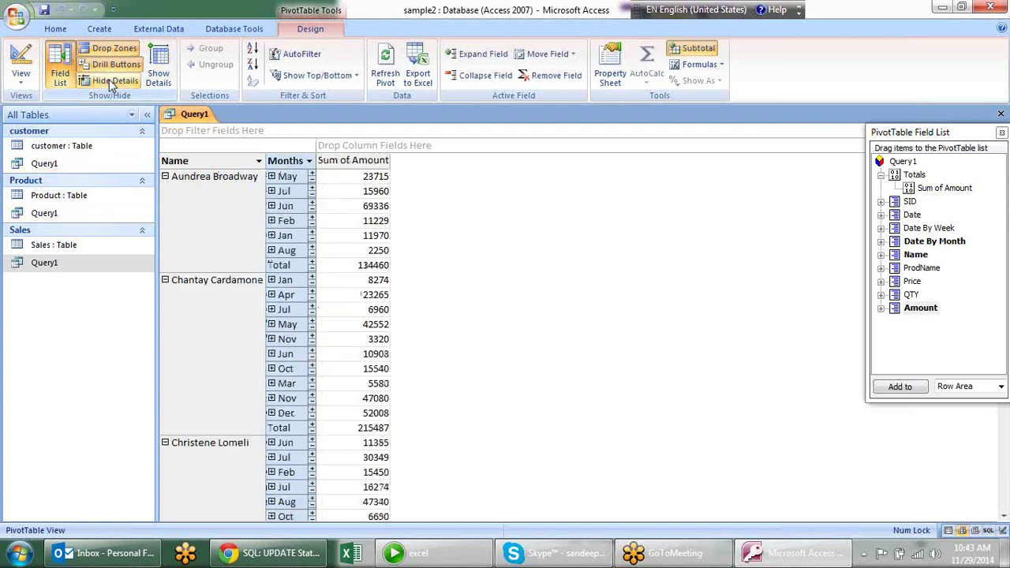
{"action": "left_click", "coordinate": [631, 232]}
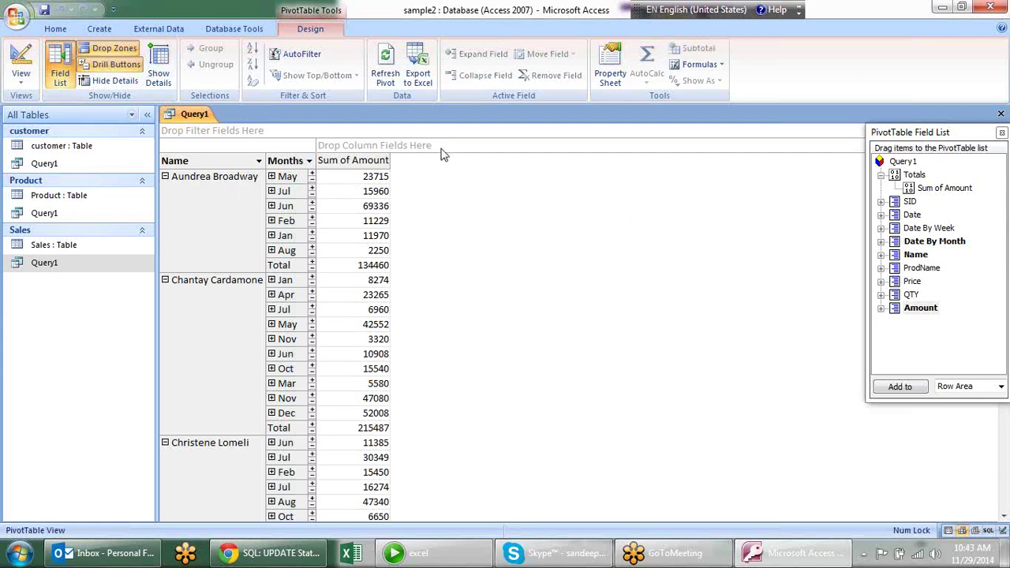
{"action": "left_click", "coordinate": [365, 266]}
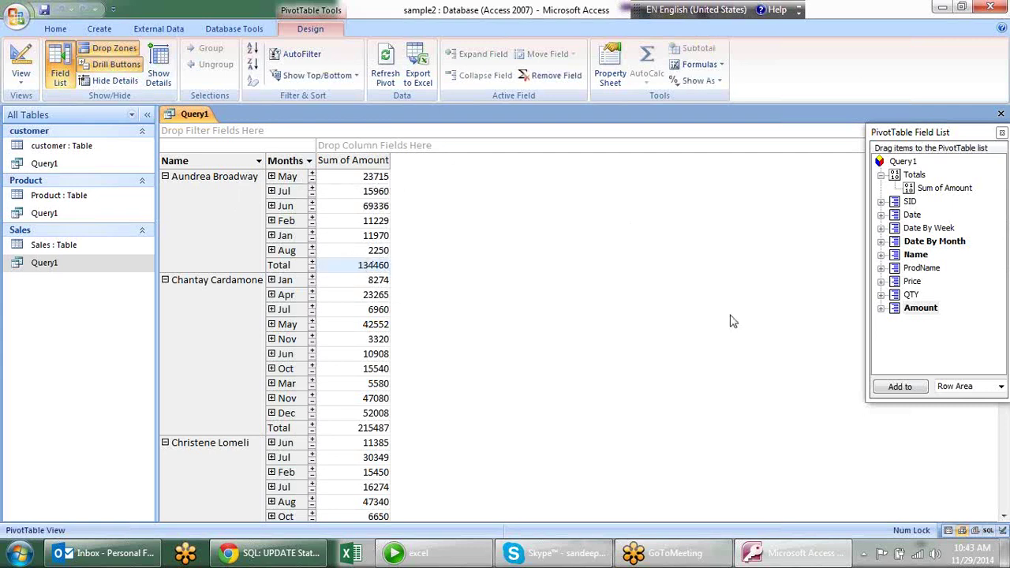
{"action": "left_click", "coordinate": [219, 162]}
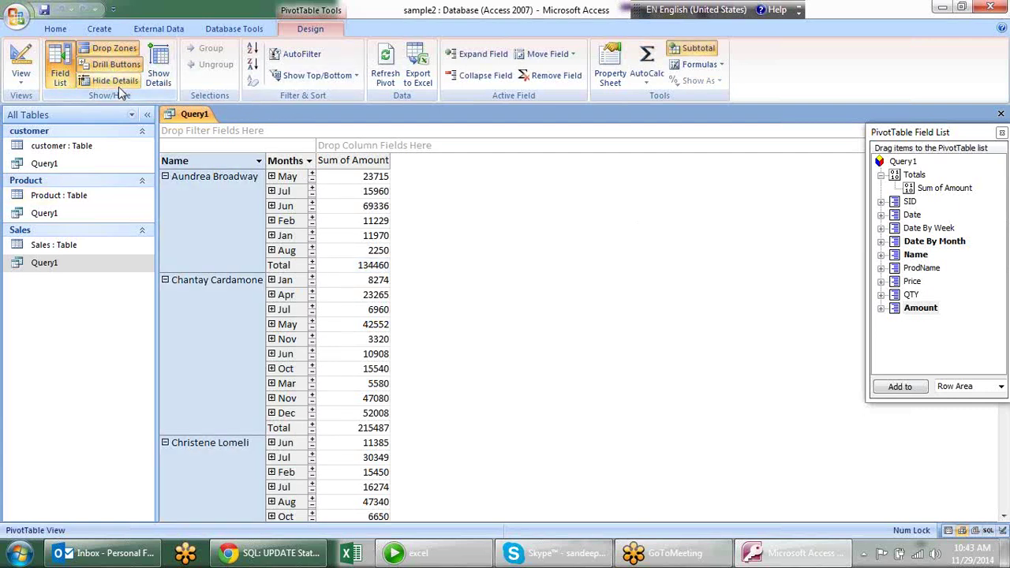
Step: Remove the Months field so each name has one Sum of Amount, Grand Total 10993792
{"action": "mouse_move", "coordinate": [284, 161]}
{"action": "left_mouse_down"}
{"action": "mouse_move", "coordinate": [820, 94]}
{"action": "mouse_move", "coordinate": [810, 92]}
{"action": "left_mouse_up"}
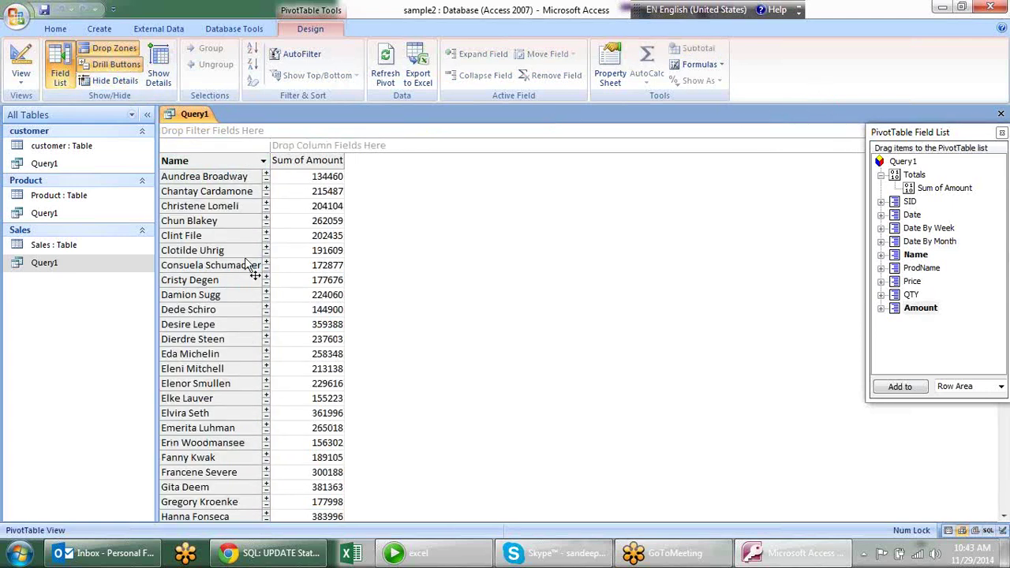
{"action": "left_click_drag", "start_coordinate": [327, 265], "coordinate": [328, 355]}
{"action": "left_click", "coordinate": [482, 253]}
{"action": "scroll", "coordinate": [403, 245], "scroll_direction": "down", "scroll_amount": 6}
{"action": "scroll", "coordinate": [402, 246], "scroll_direction": "down", "scroll_amount": 3}
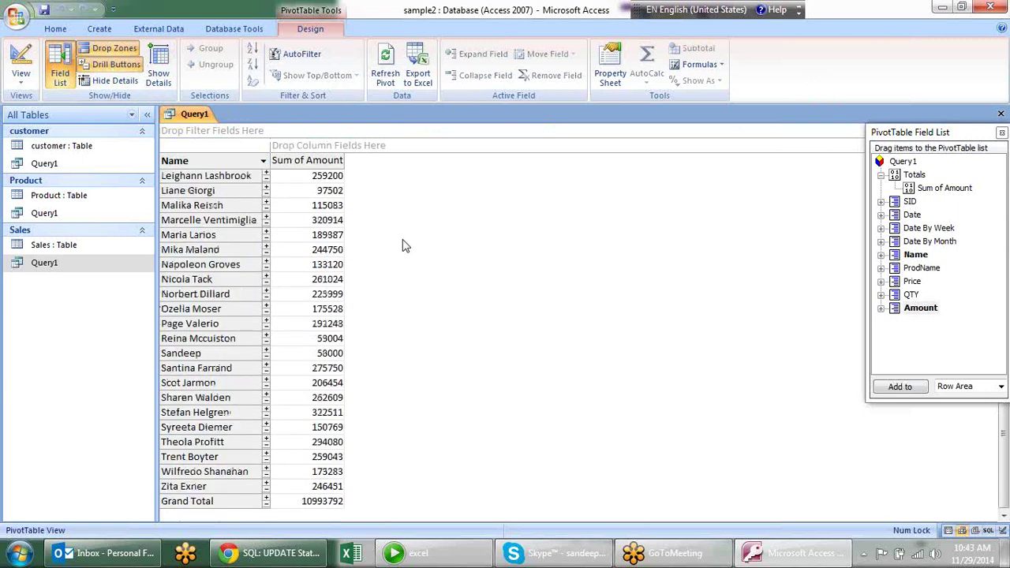
{"action": "scroll", "coordinate": [403, 246], "scroll_direction": "up", "scroll_amount": 6}
{"action": "scroll", "coordinate": [402, 246], "scroll_direction": "up", "scroll_amount": 3}
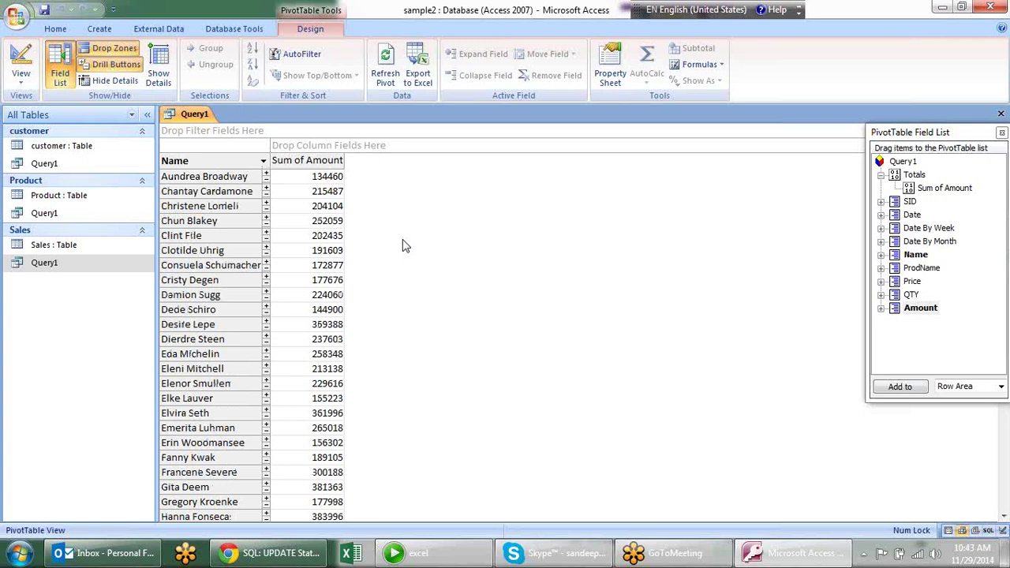
{"action": "mouse_move", "coordinate": [326, 176]}
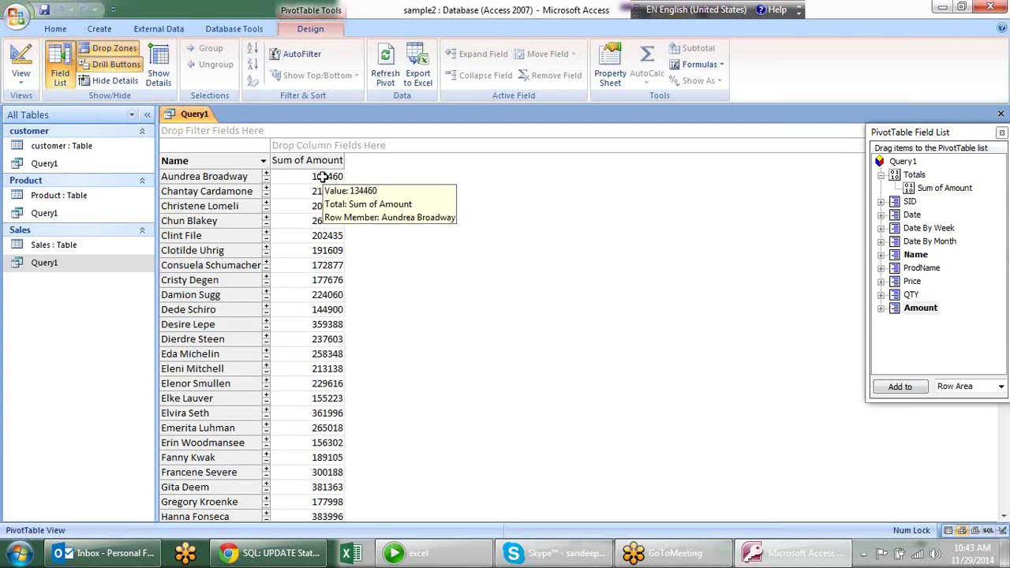
Step: Sort the pivot's names by Sum of Amount descending and check the totals down to the Grand Total 10993792
{"action": "right_click", "coordinate": [322, 177]}
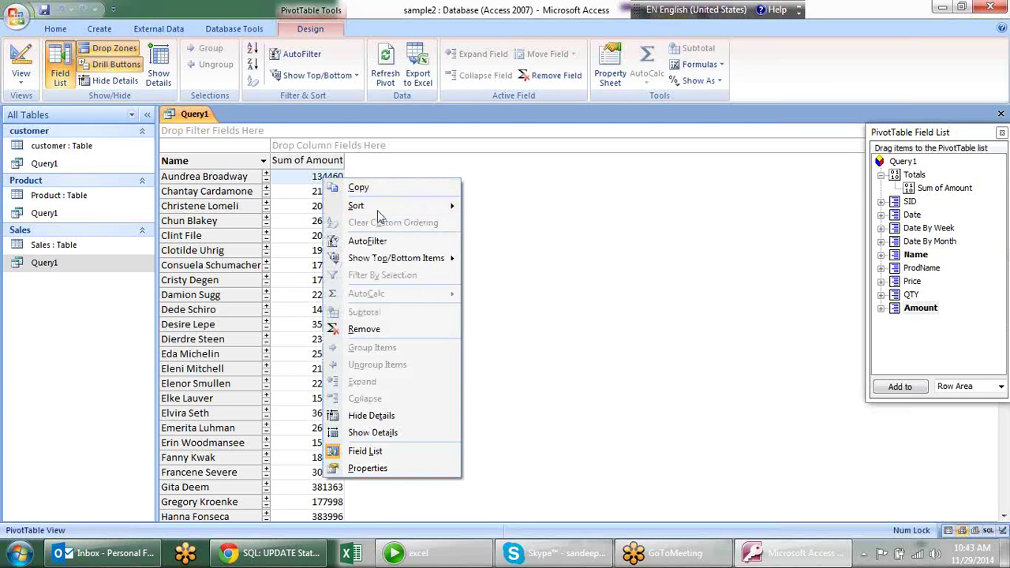
{"action": "mouse_move", "coordinate": [357, 206]}
{"action": "left_click", "coordinate": [505, 223]}
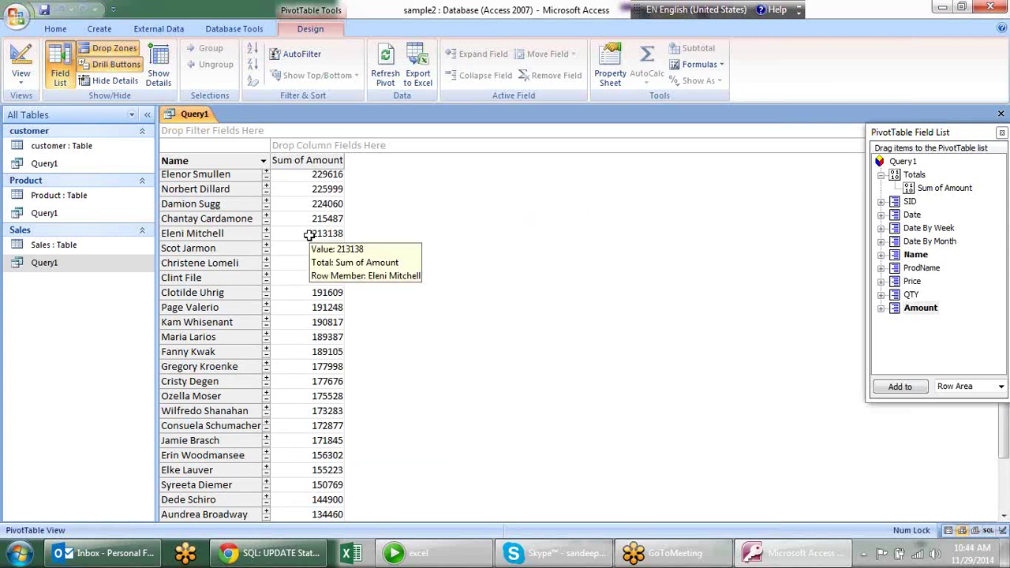
{"action": "left_click", "coordinate": [322, 176]}
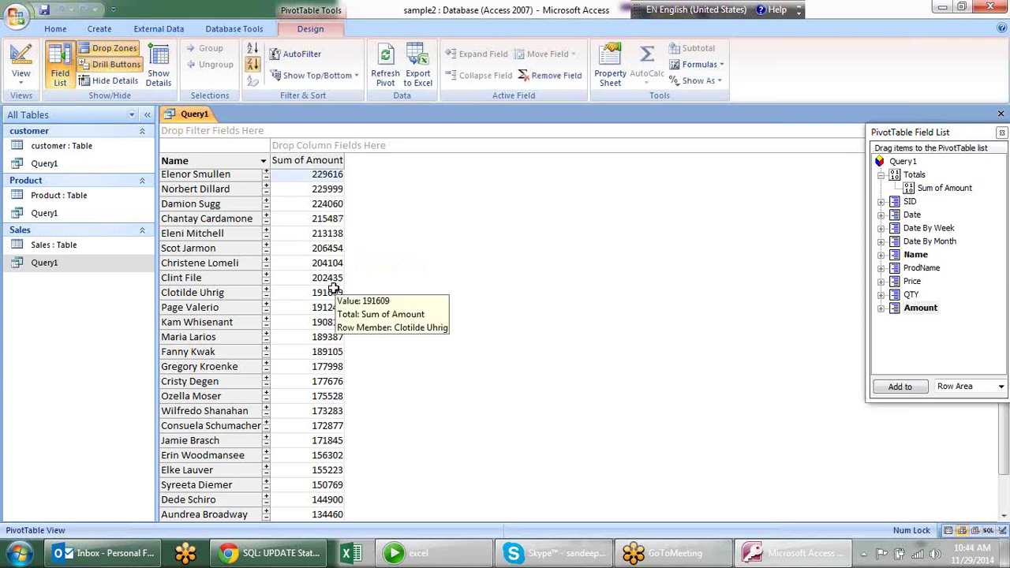
{"action": "scroll", "coordinate": [332, 288], "scroll_direction": "down", "scroll_amount": 3}
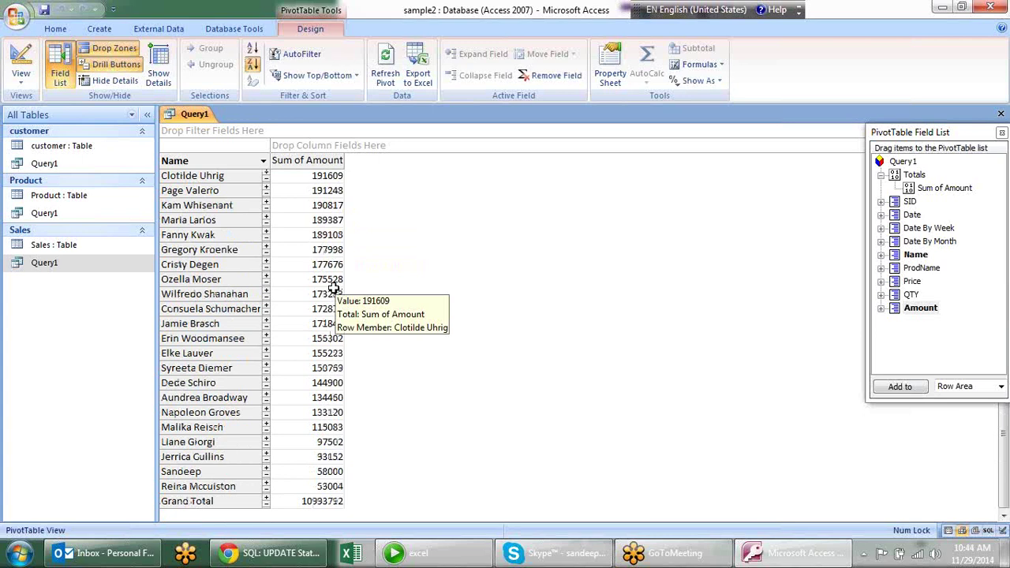
{"action": "left_click", "coordinate": [334, 502]}
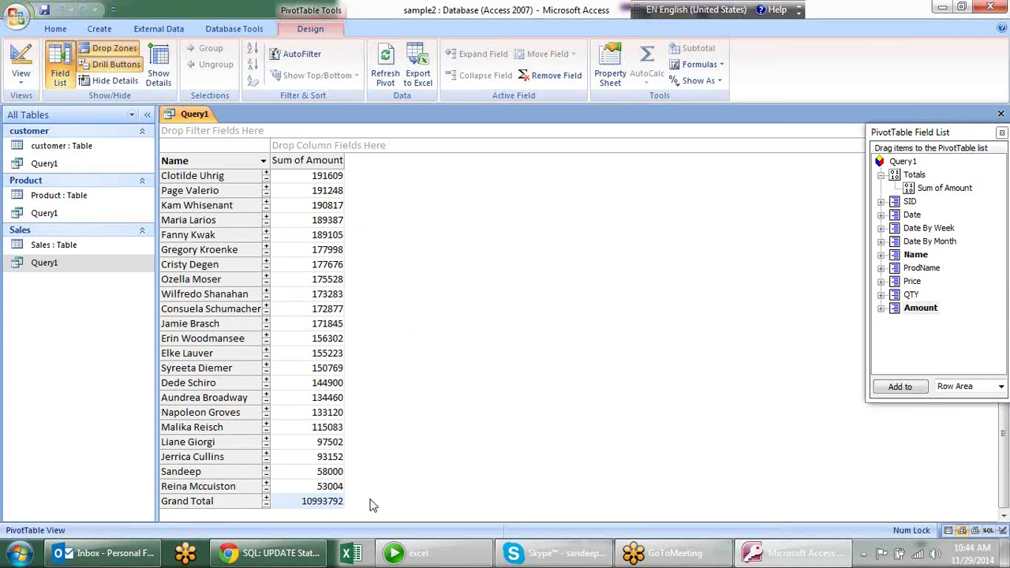
{"action": "scroll", "coordinate": [355, 309], "scroll_direction": "up", "scroll_amount": 1}
{"action": "scroll", "coordinate": [355, 309], "scroll_direction": "up", "scroll_amount": 3}
{"action": "scroll", "coordinate": [356, 309], "scroll_direction": "up", "scroll_amount": 1}
{"action": "scroll", "coordinate": [355, 309], "scroll_direction": "up", "scroll_amount": 2}
{"action": "scroll", "coordinate": [355, 309], "scroll_direction": "up", "scroll_amount": 3}
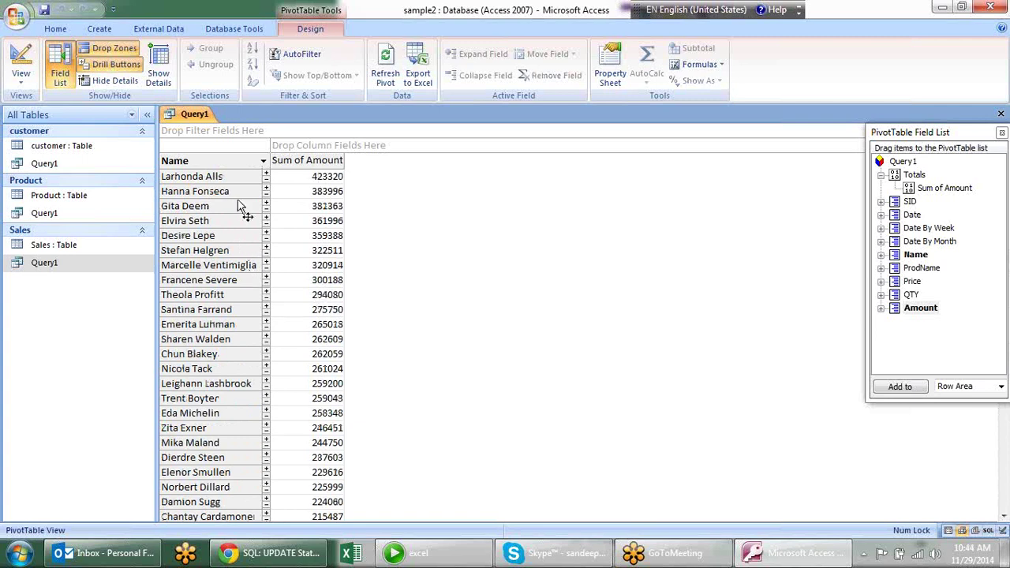
{"action": "left_click", "coordinate": [266, 176]}
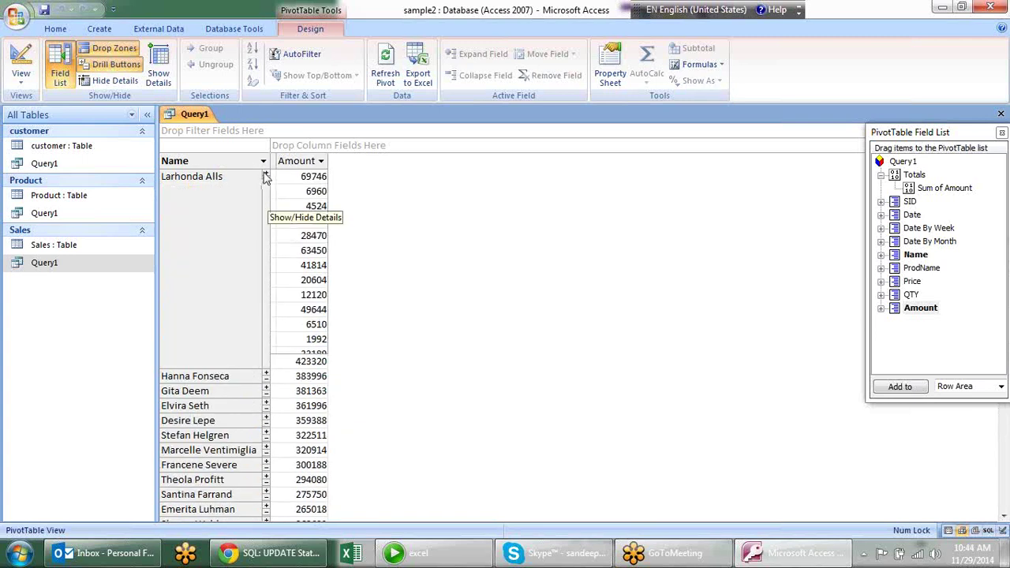
{"action": "left_click", "coordinate": [219, 185]}
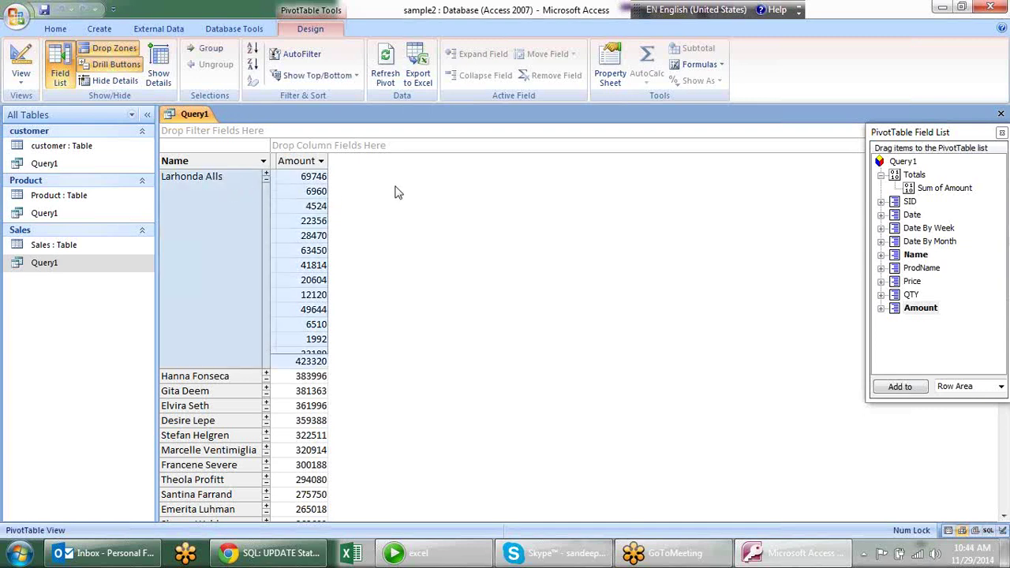
{"action": "left_click", "coordinate": [266, 177]}
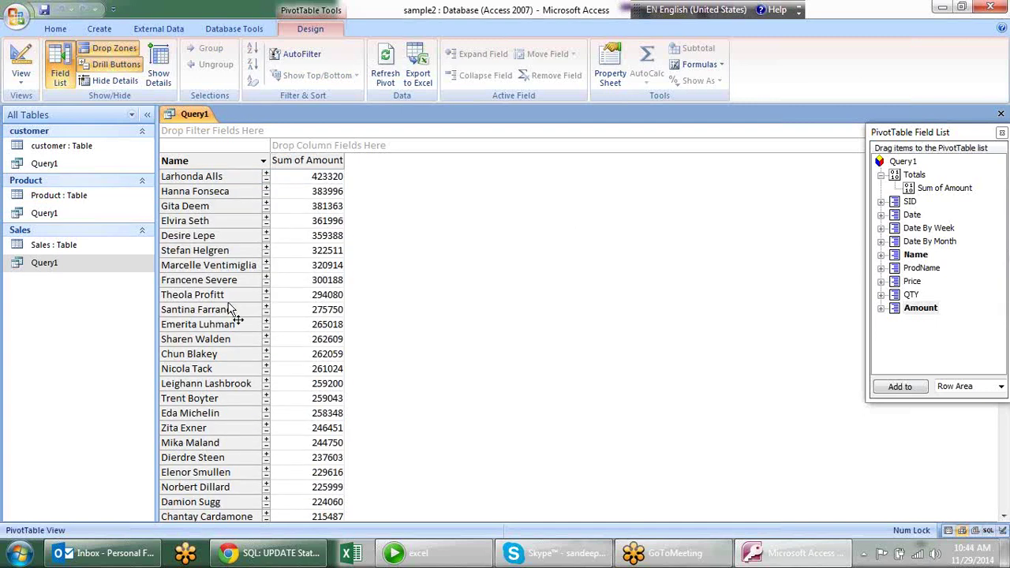
{"action": "scroll", "coordinate": [418, 245], "scroll_direction": "down", "scroll_amount": 2}
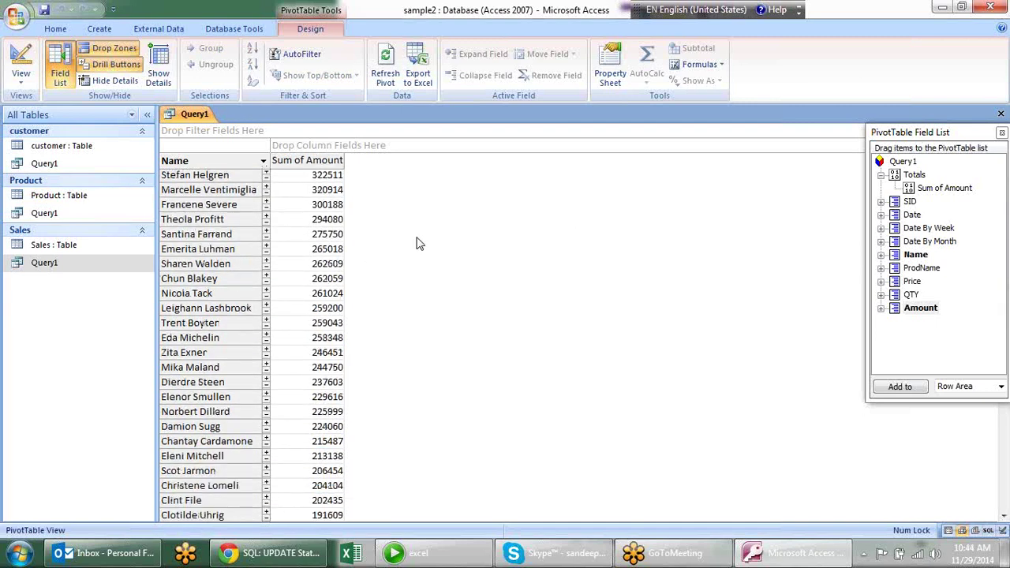
{"action": "scroll", "coordinate": [416, 241], "scroll_direction": "down", "scroll_amount": 5}
{"action": "scroll", "coordinate": [360, 214], "scroll_direction": "down", "scroll_amount": 5}
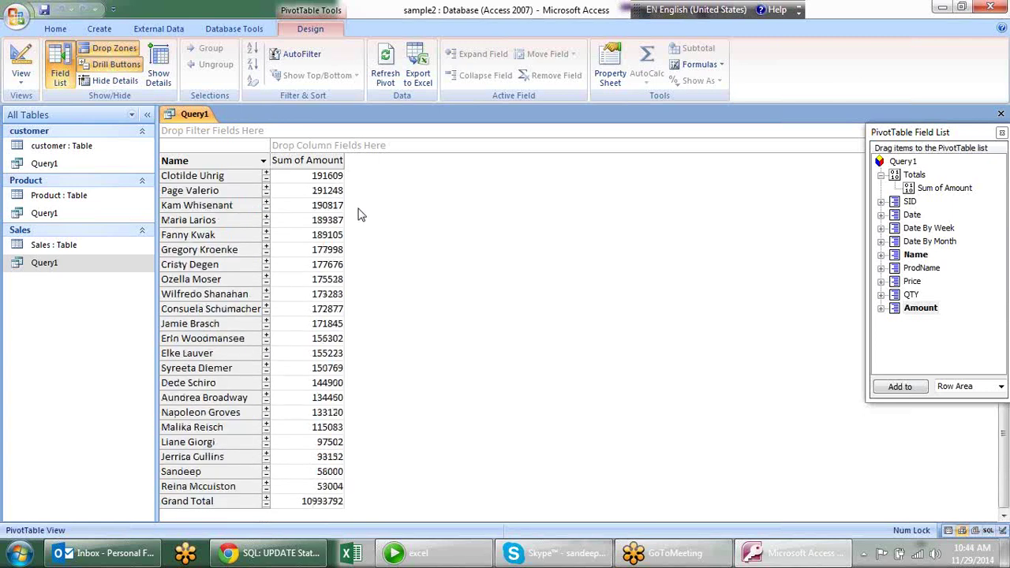
Step: Close the Query1 pivot and reopen the Sales Query1 in Datasheet view
{"action": "right_click", "coordinate": [195, 114]}
{"action": "left_click", "coordinate": [201, 119]}
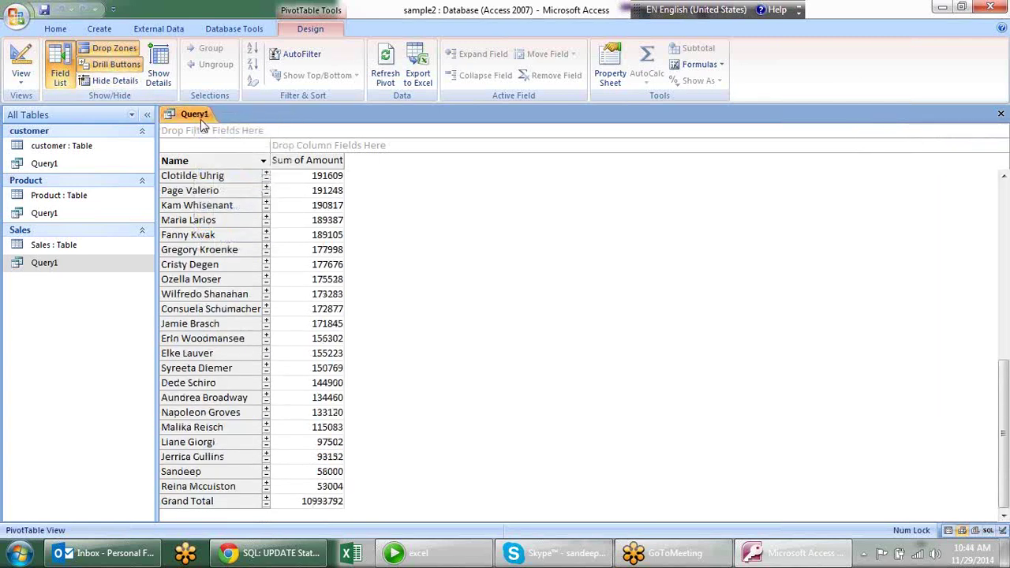
{"action": "right_click", "coordinate": [201, 119]}
{"action": "left_click", "coordinate": [233, 139]}
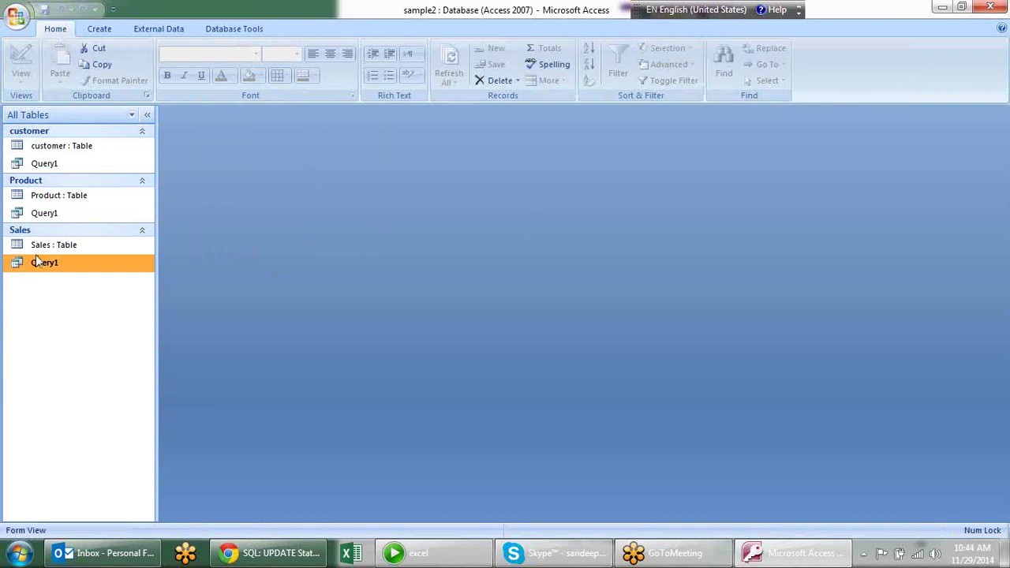
{"action": "double_click", "coordinate": [63, 262]}
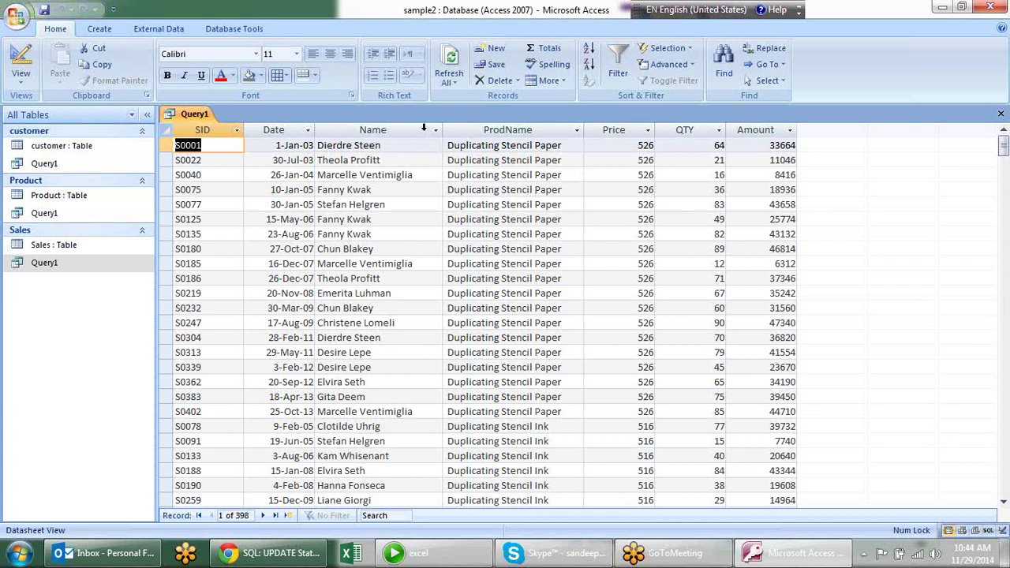
Step: Check the Name sort and filter choices, then look at record S0075's ProdName, Price and QTY
{"action": "left_click", "coordinate": [424, 127]}
{"action": "left_click", "coordinate": [435, 130]}
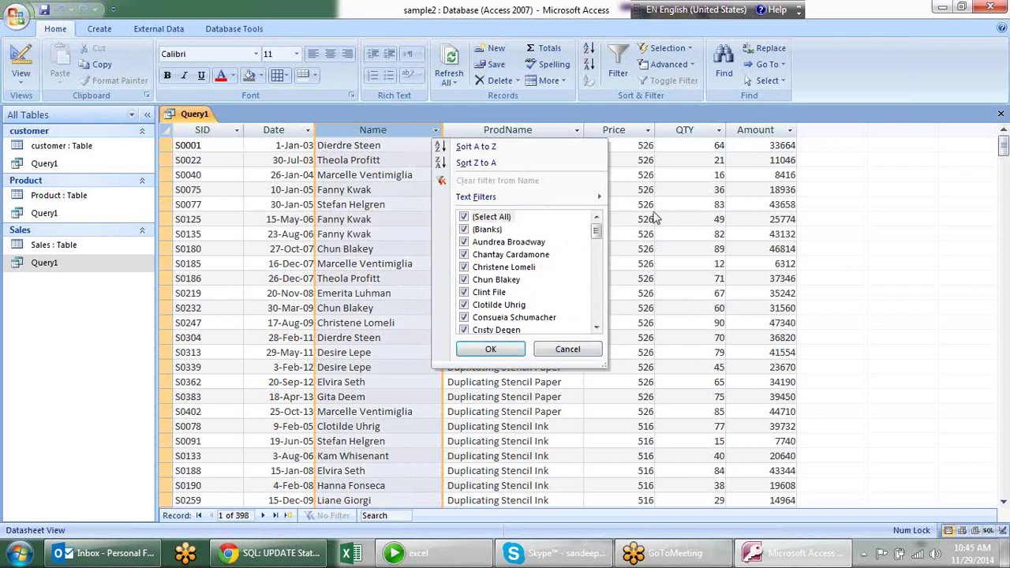
{"action": "left_click", "coordinate": [891, 241]}
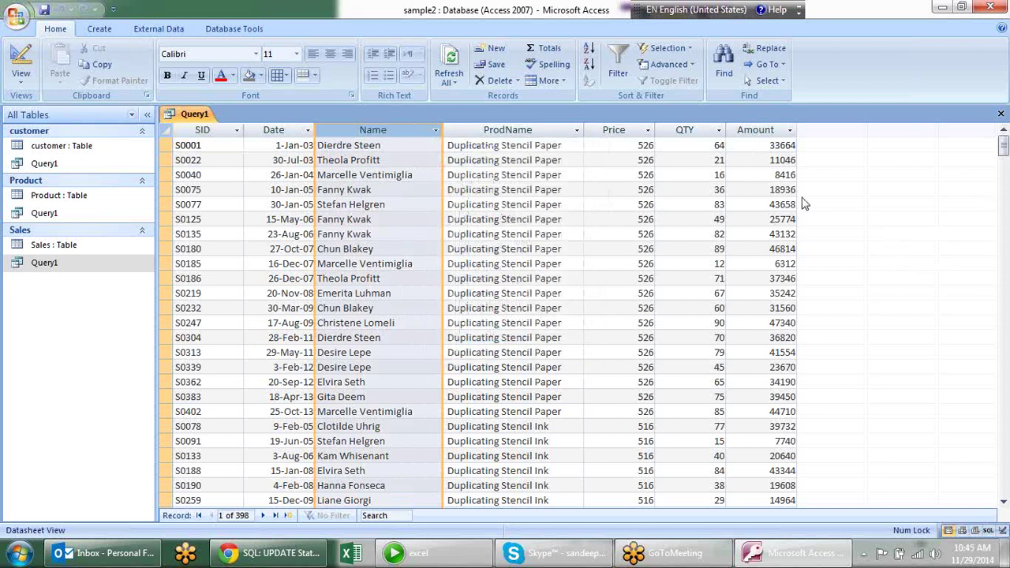
{"action": "left_click", "coordinate": [487, 191]}
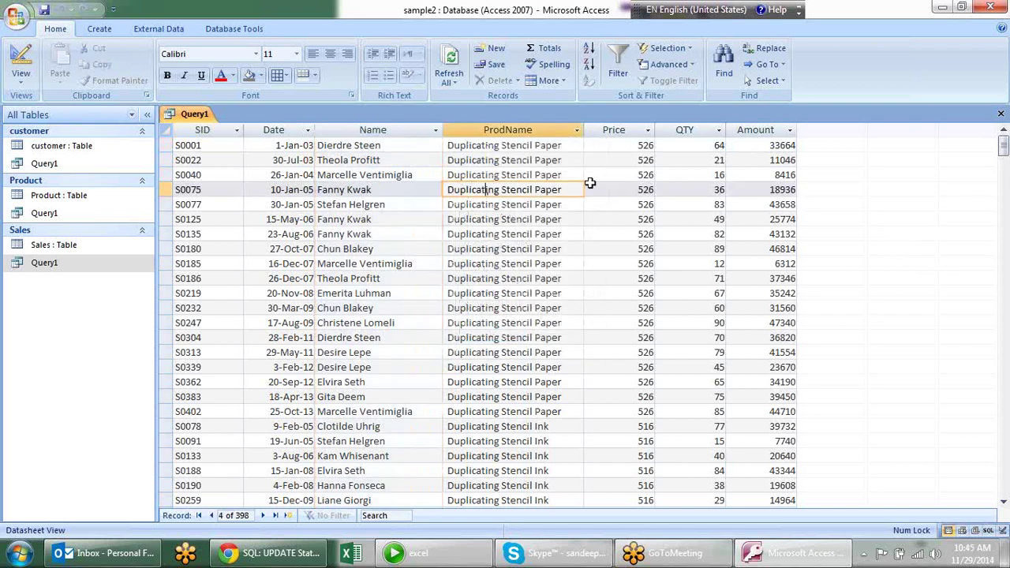
{"action": "left_click", "coordinate": [588, 188]}
{"action": "left_click", "coordinate": [686, 194]}
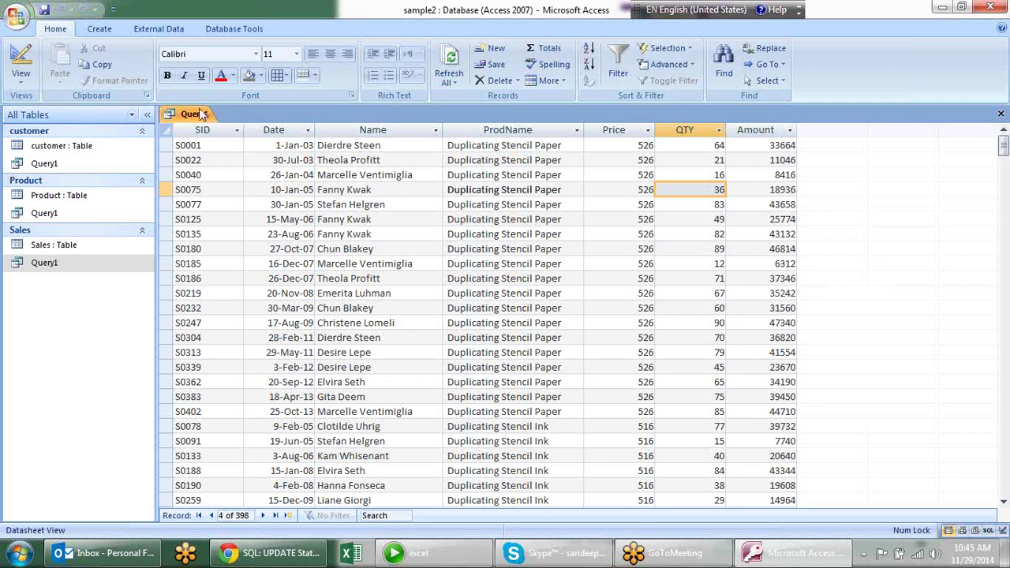
{"action": "right_click", "coordinate": [197, 114]}
Step: Switch Query1 to SQL View and point out the customer.Name, Sales.QTY and Amount fields in SELECT
{"action": "left_click", "coordinate": [240, 187]}
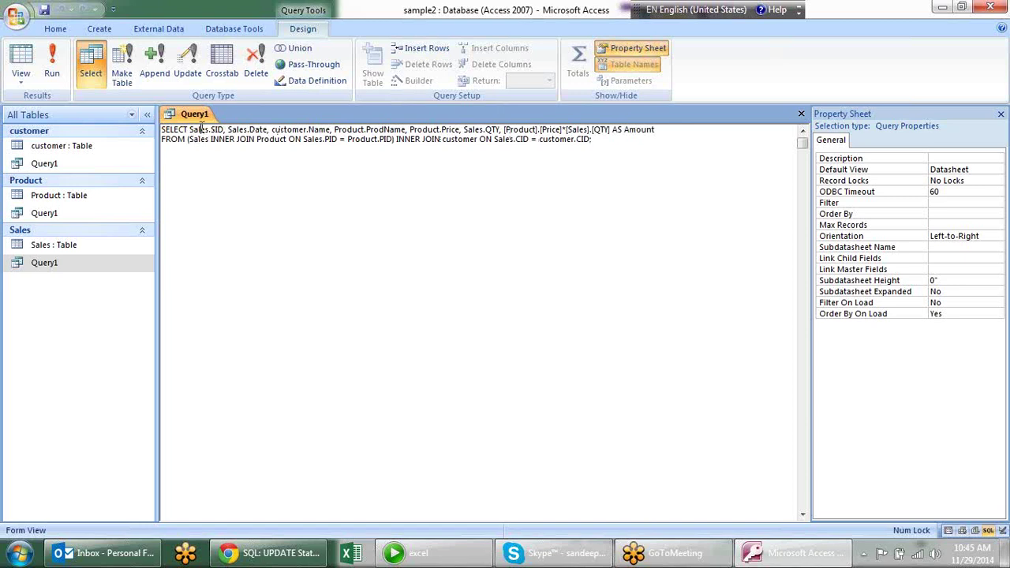
{"action": "left_click", "coordinate": [304, 130]}
{"action": "left_click", "coordinate": [319, 130]}
{"action": "left_click", "coordinate": [486, 130]}
{"action": "left_click_drag", "start_coordinate": [624, 131], "coordinate": [655, 131]}
{"action": "left_click", "coordinate": [659, 135]}
Step: Highlight the Sales–Product join clause in the FROM line
{"action": "left_click_drag", "start_coordinate": [190, 139], "coordinate": [392, 140]}
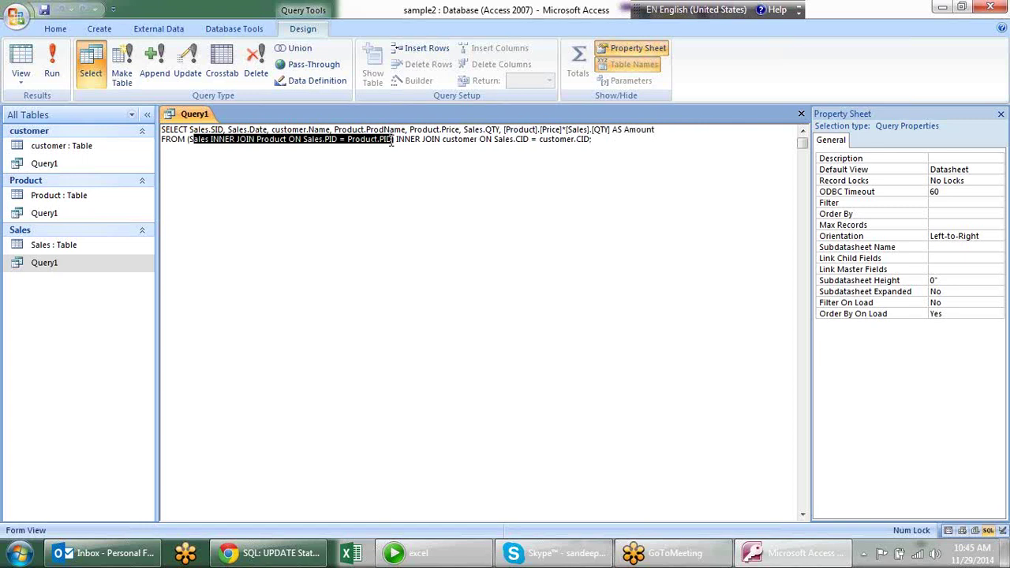
{"action": "left_click", "coordinate": [240, 166]}
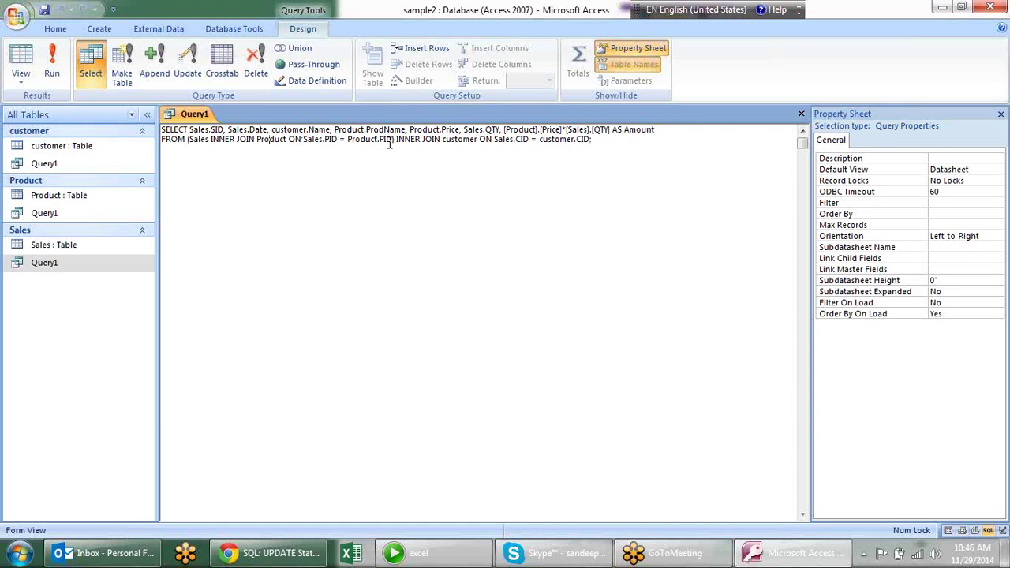
{"action": "left_click_drag", "start_coordinate": [392, 140], "coordinate": [190, 142]}
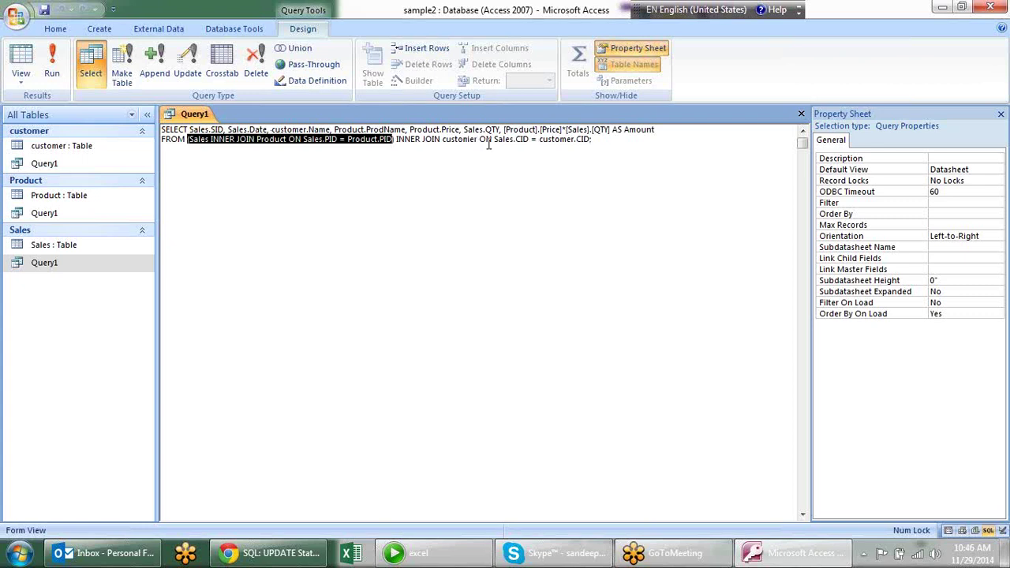
{"action": "left_click", "coordinate": [556, 142]}
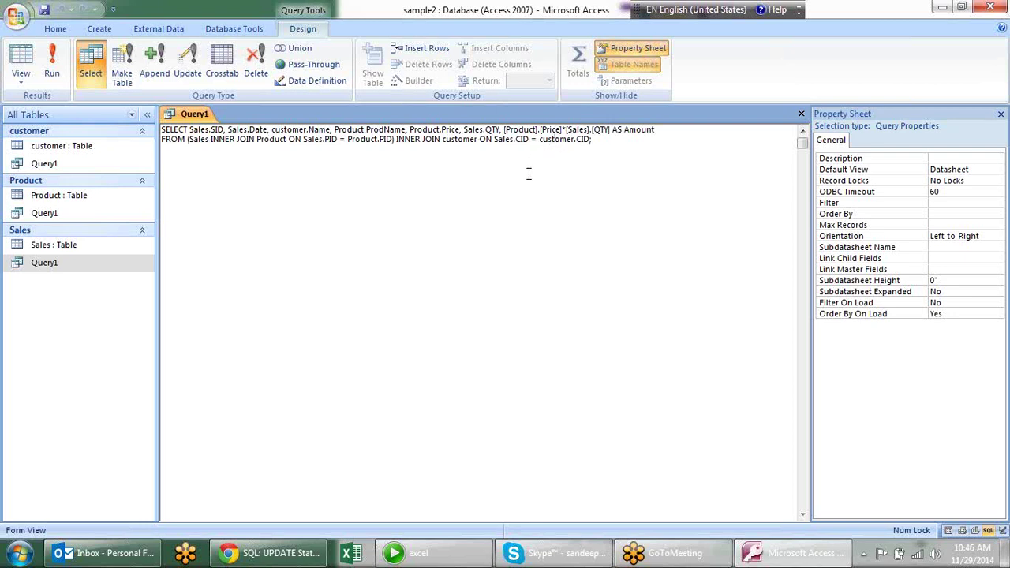
Step: Close Query1 and reopen the Sales Query1 as a datasheet
{"action": "right_click", "coordinate": [202, 116]}
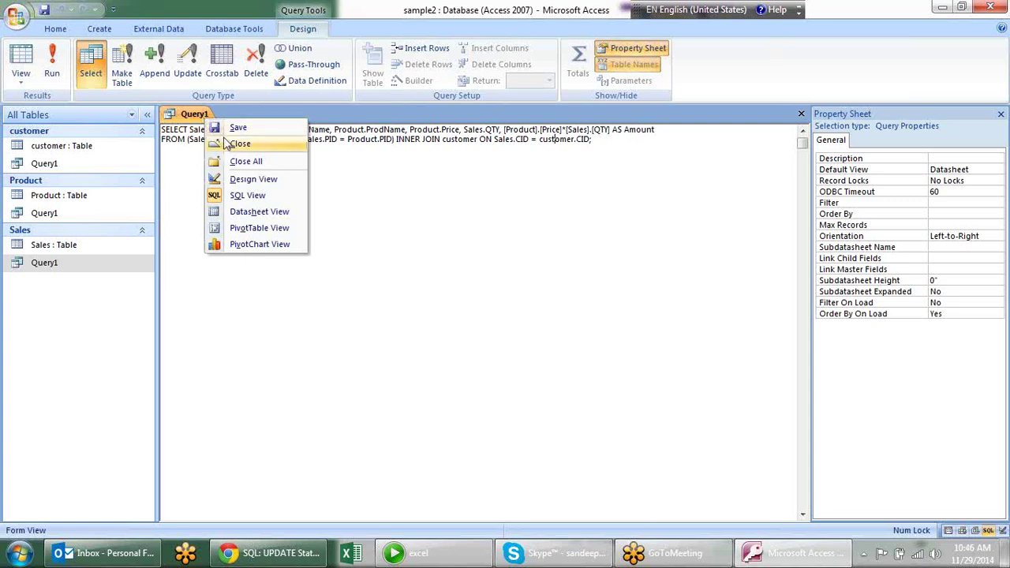
{"action": "left_click", "coordinate": [238, 143]}
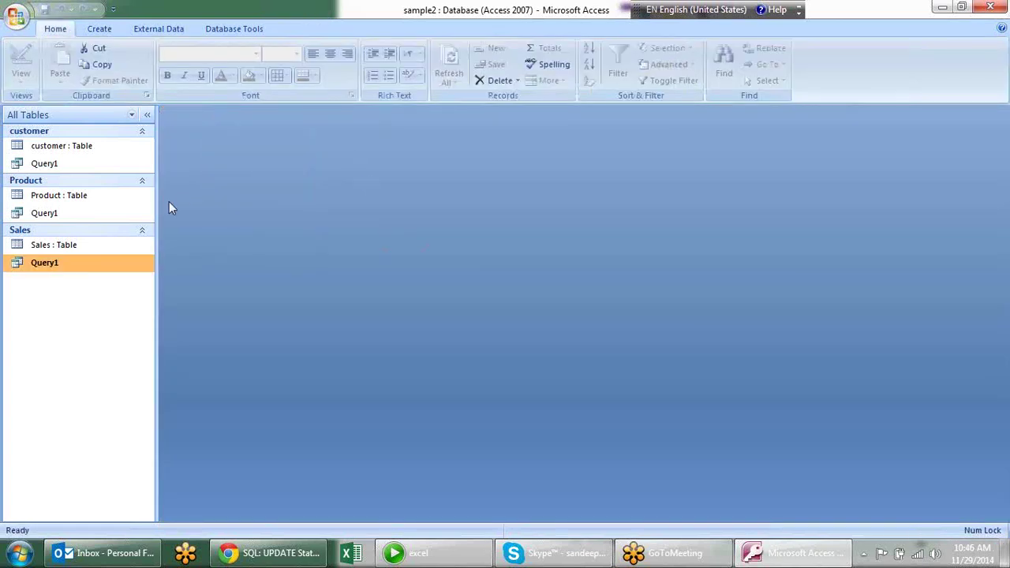
{"action": "right_click", "coordinate": [117, 267]}
{"action": "left_click", "coordinate": [153, 272]}
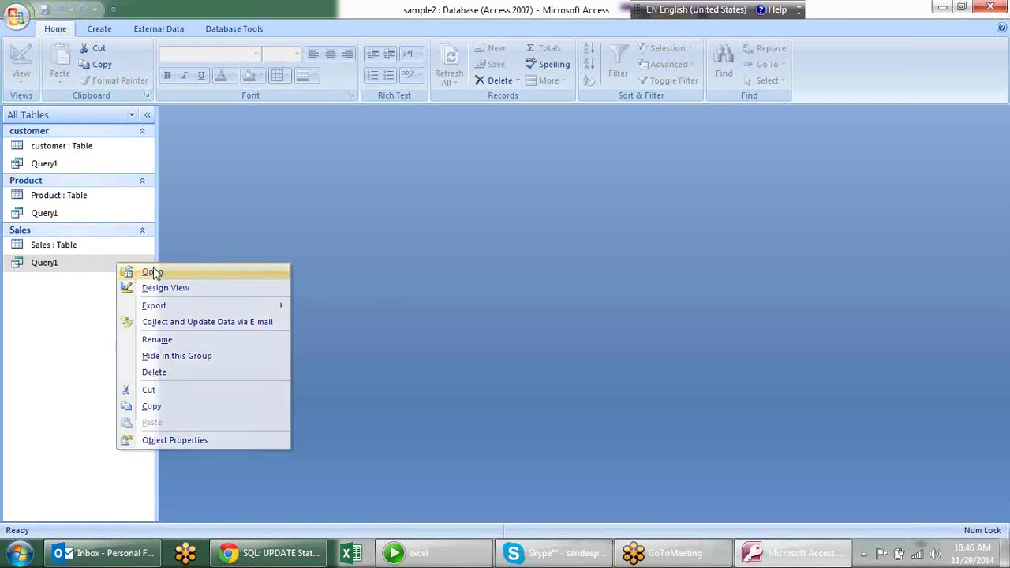
Step: Switch Query1 to PivotTable View and then to PivotChart View
{"action": "right_click", "coordinate": [195, 118]}
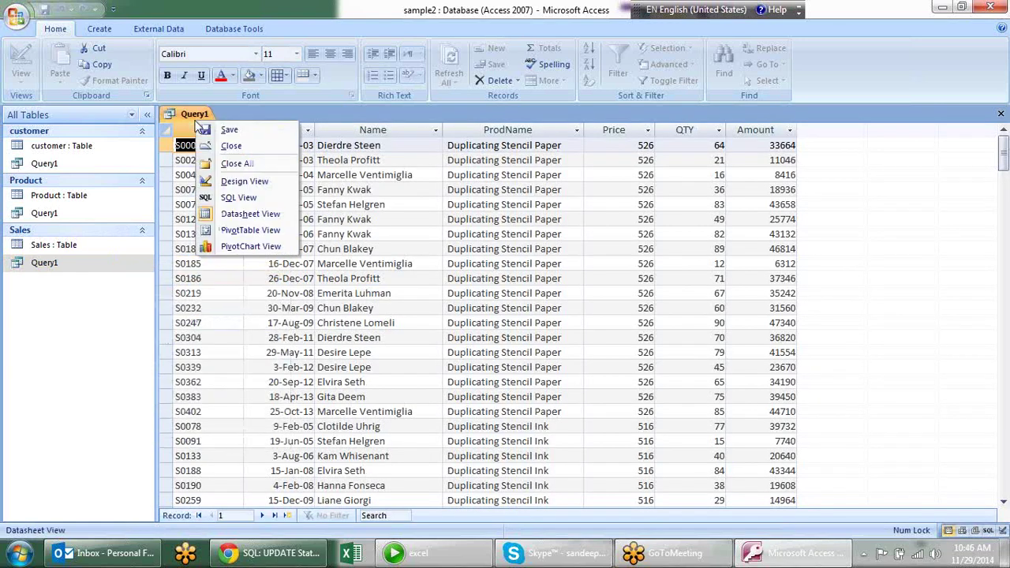
{"action": "left_click", "coordinate": [249, 230]}
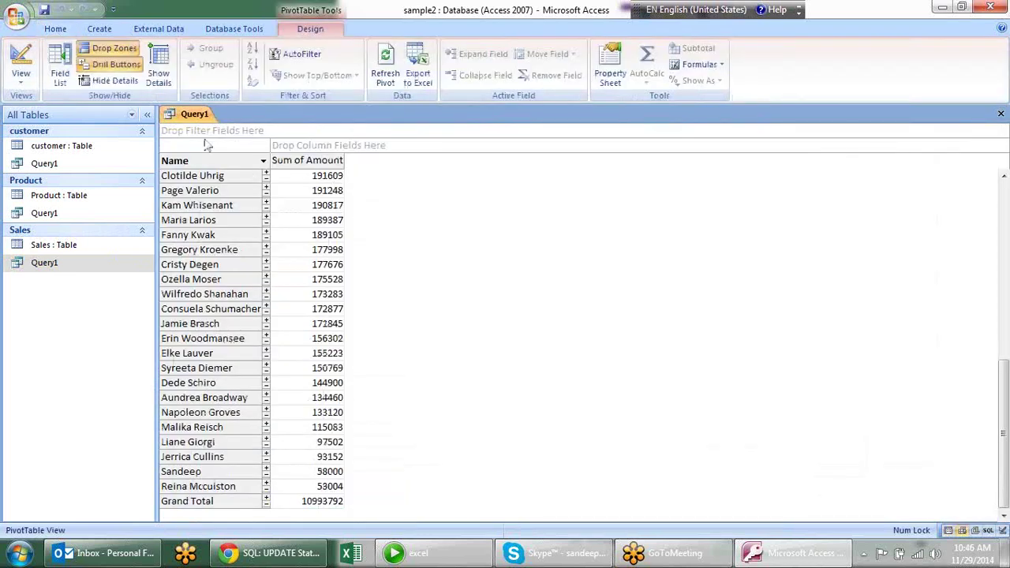
{"action": "right_click", "coordinate": [203, 115]}
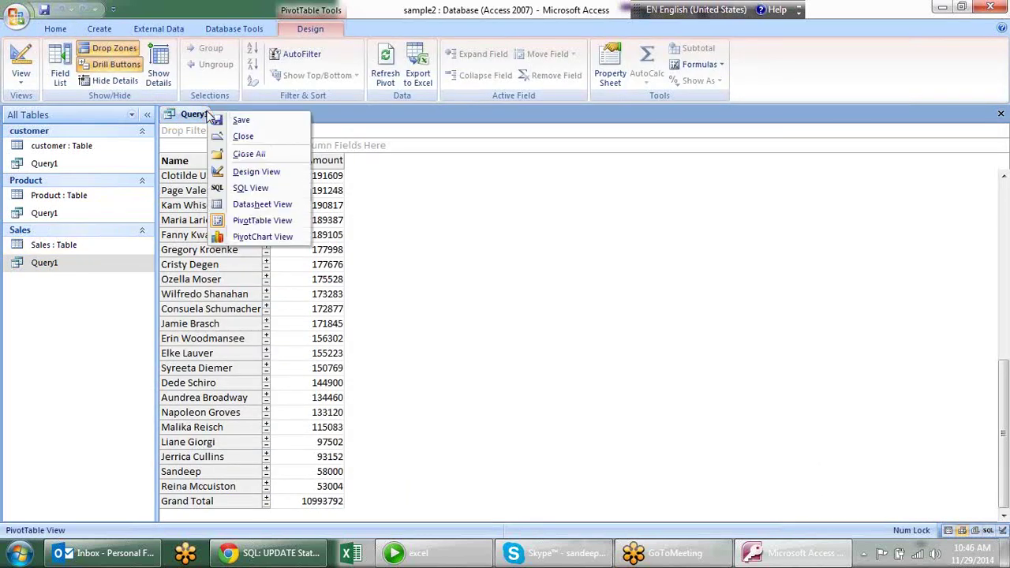
{"action": "left_click", "coordinate": [263, 237]}
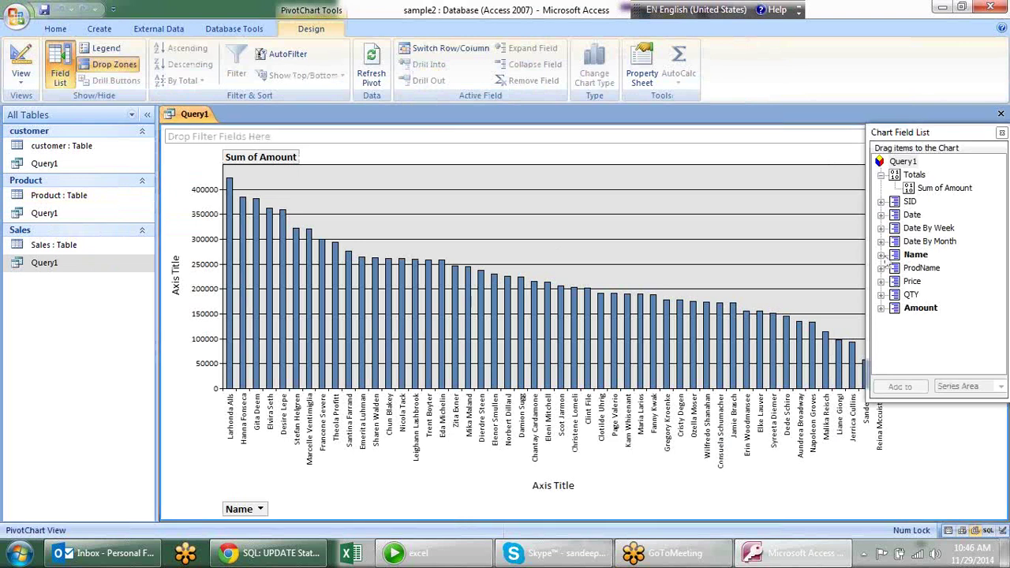
{"action": "left_click", "coordinate": [875, 194]}
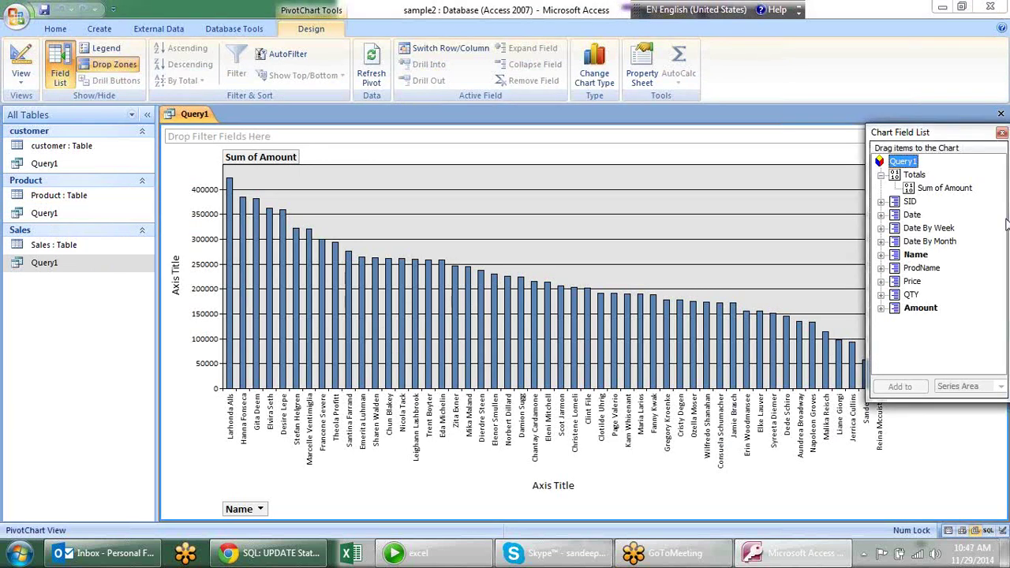
{"action": "right_click", "coordinate": [284, 225]}
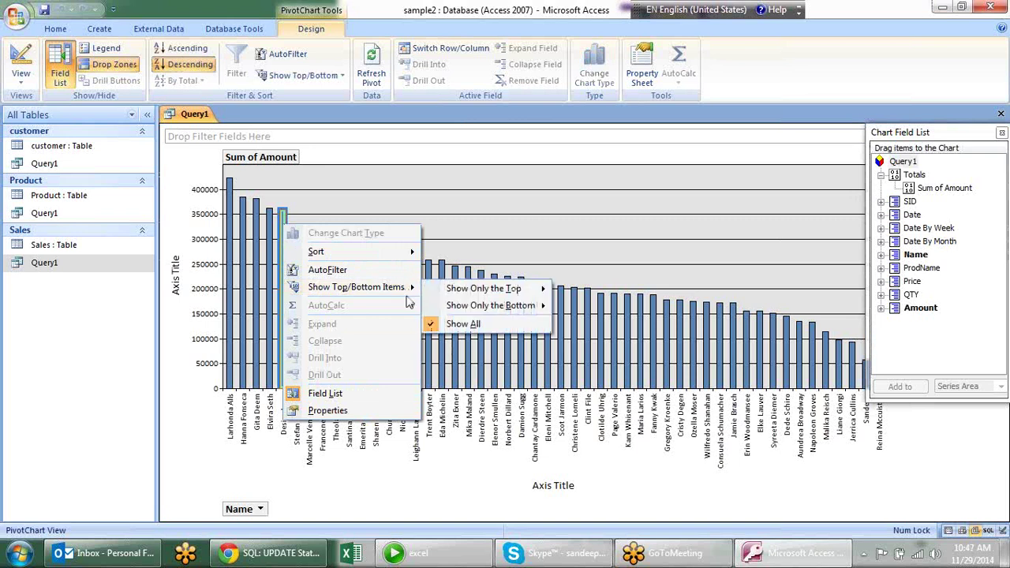
{"action": "mouse_move", "coordinate": [356, 287]}
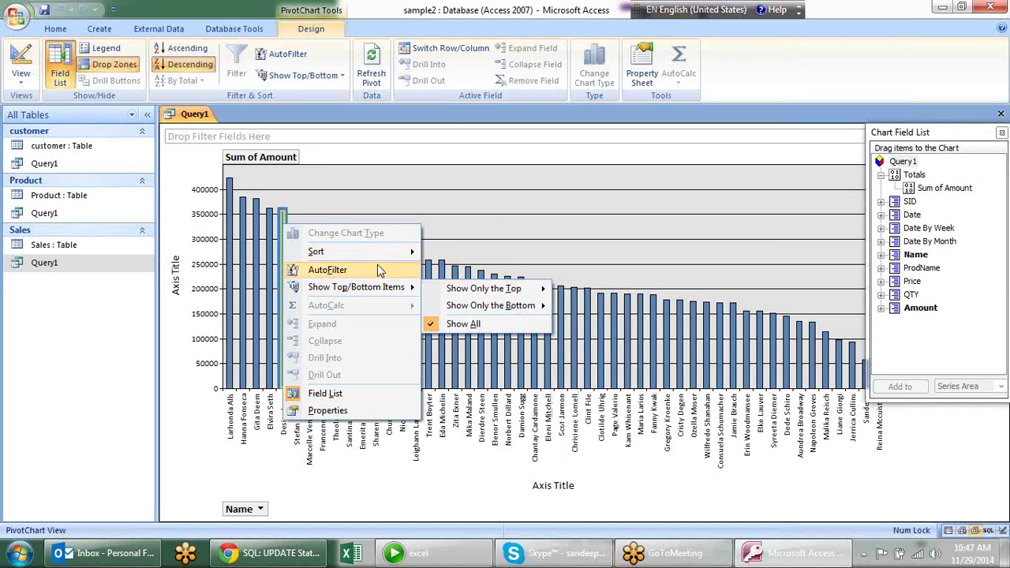
{"action": "left_click", "coordinate": [495, 216]}
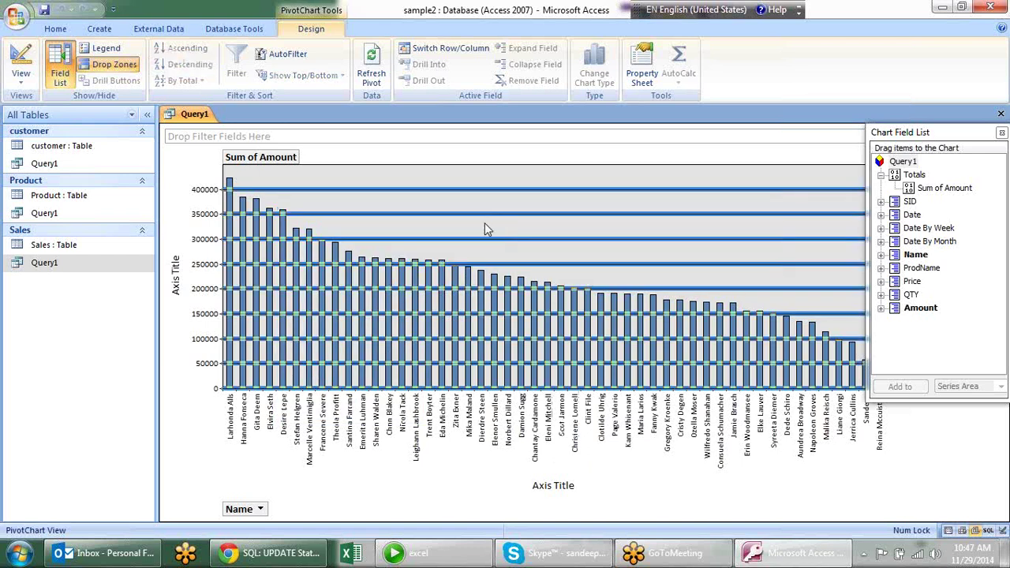
{"action": "left_click", "coordinate": [606, 494]}
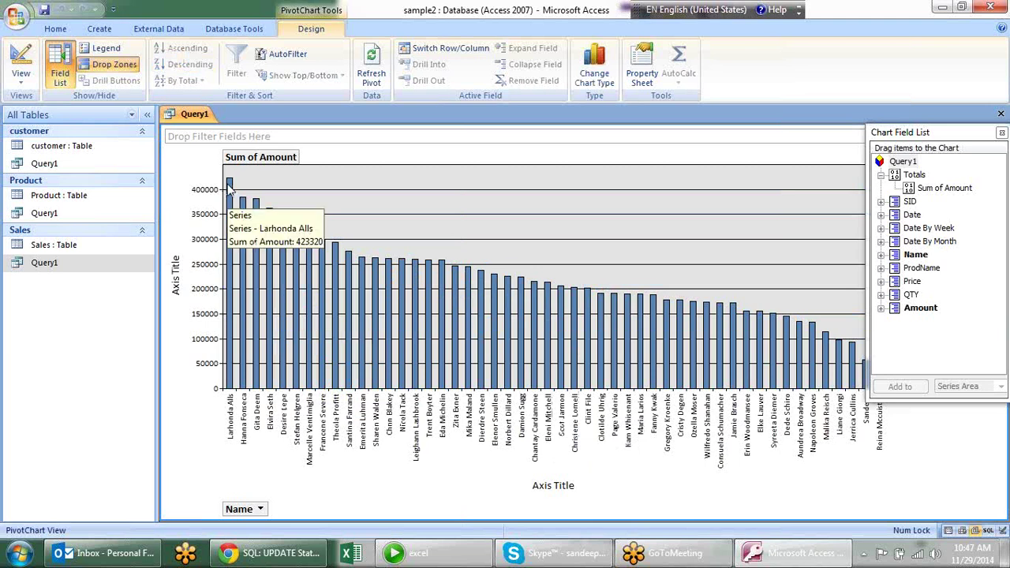
{"action": "left_click", "coordinate": [117, 64]}
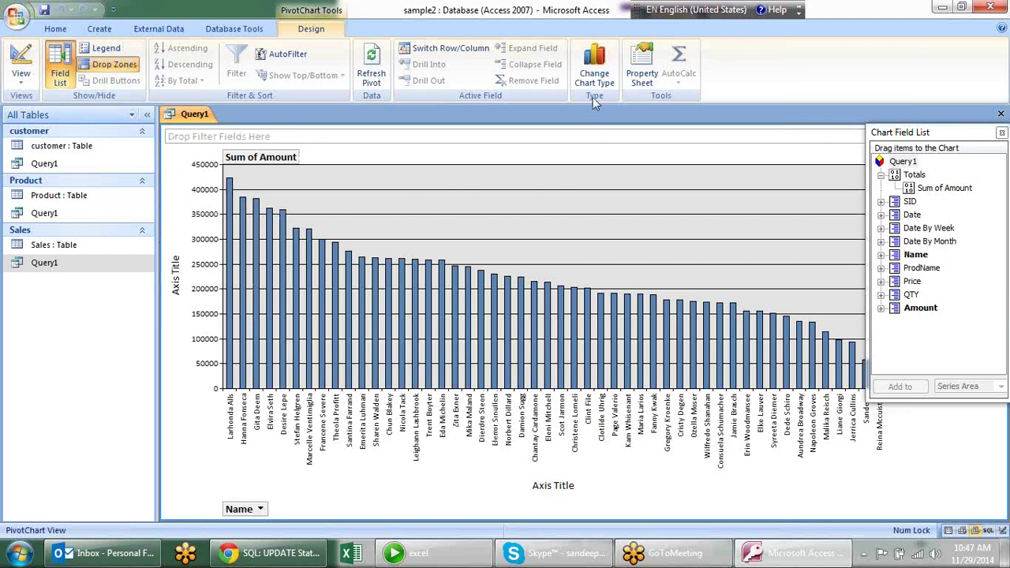
Step: Change the chart type to a plain Pie, review the General and Show/Hide properties, and close Properties
{"action": "left_click", "coordinate": [590, 75]}
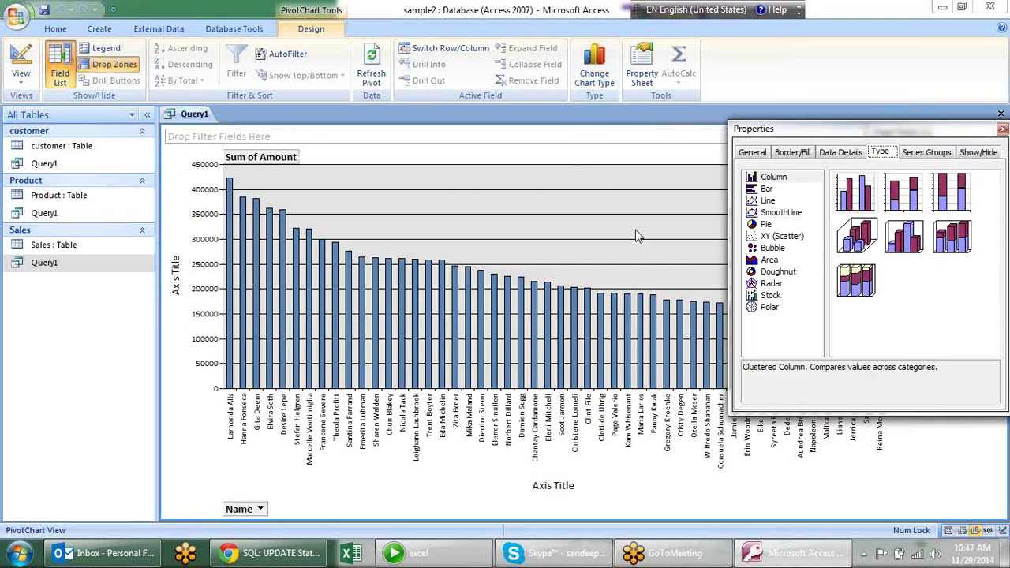
{"action": "left_click", "coordinate": [769, 225]}
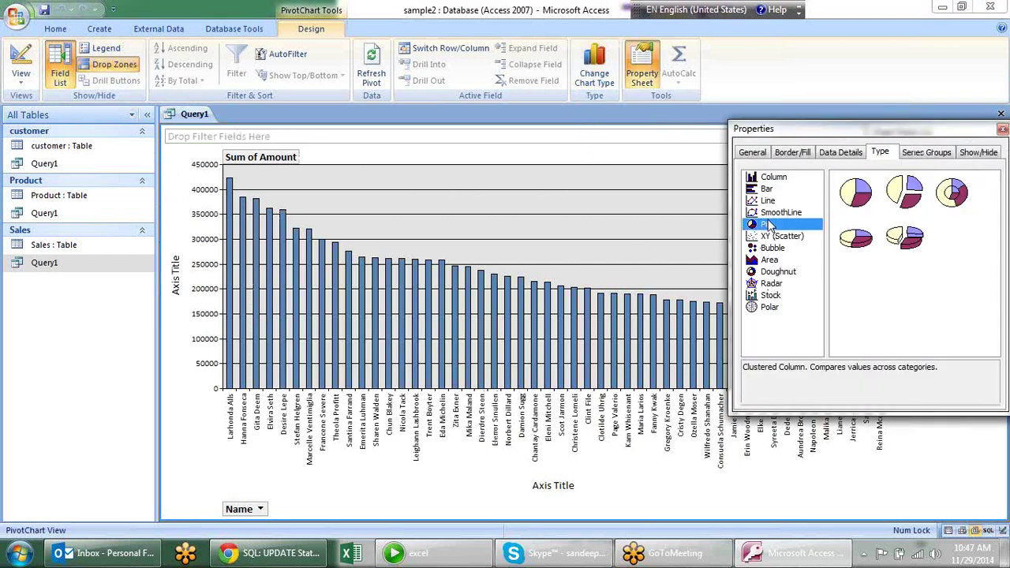
{"action": "left_click", "coordinate": [856, 193]}
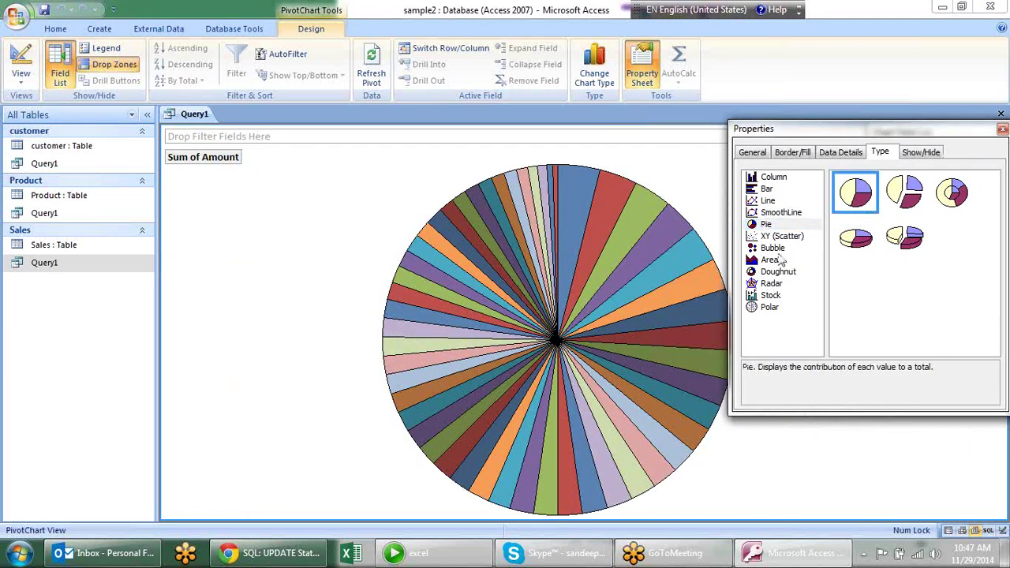
{"action": "mouse_move", "coordinate": [862, 126]}
{"action": "left_mouse_down"}
{"action": "mouse_move", "coordinate": [605, 89]}
{"action": "mouse_move", "coordinate": [595, 49]}
{"action": "left_mouse_up"}
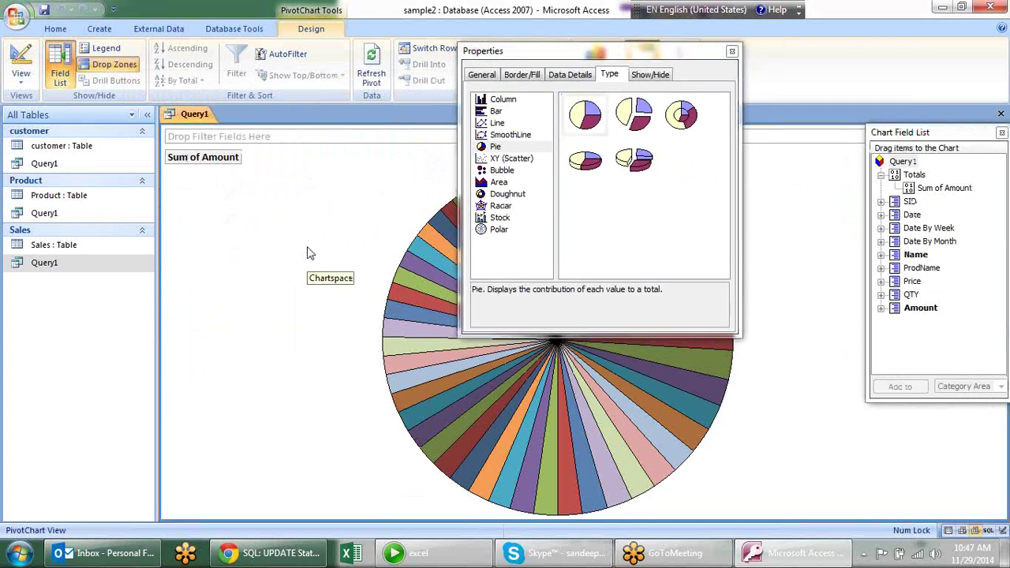
{"action": "left_click", "coordinate": [480, 75]}
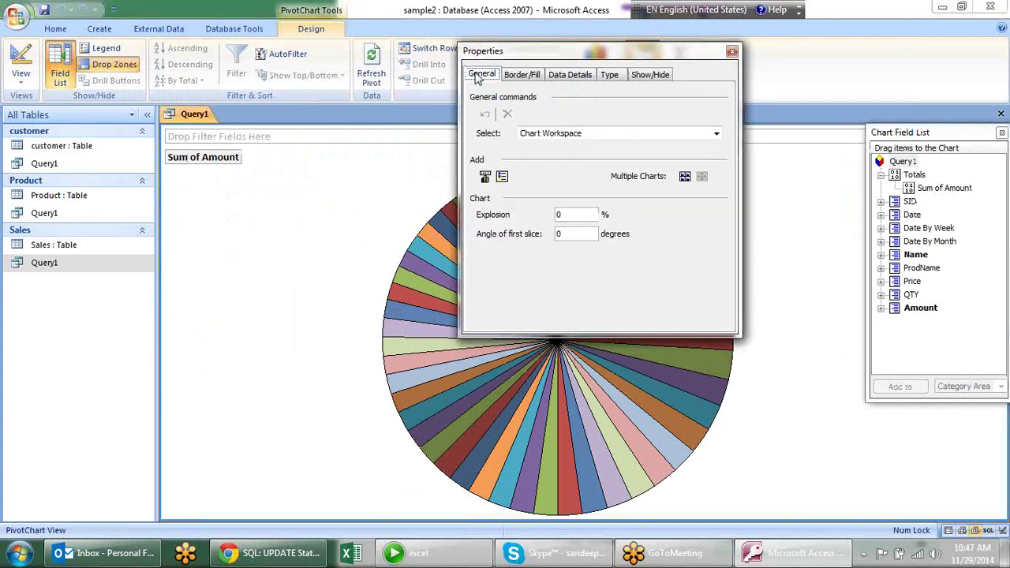
{"action": "left_click", "coordinate": [668, 74]}
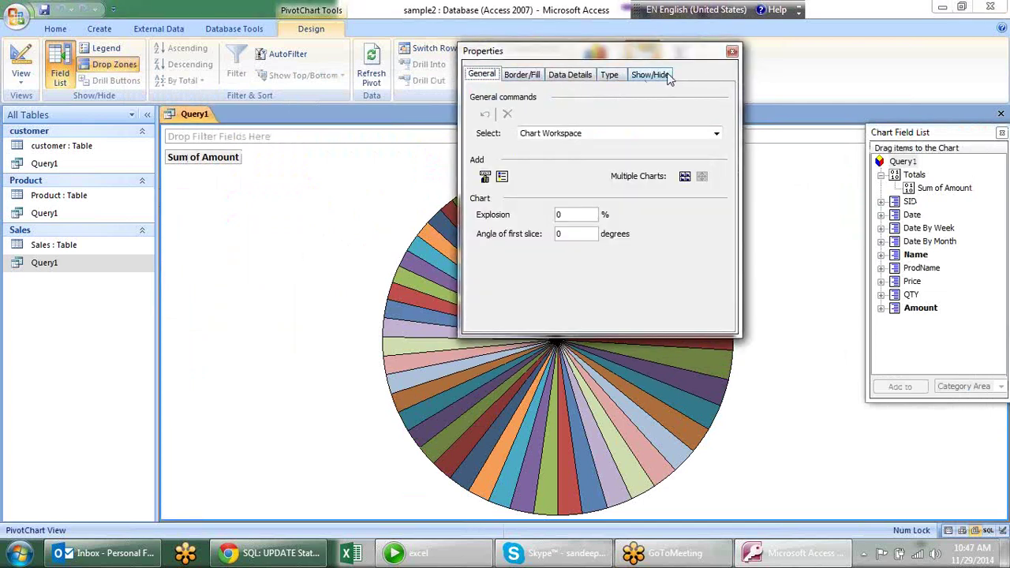
{"action": "left_click", "coordinate": [615, 79]}
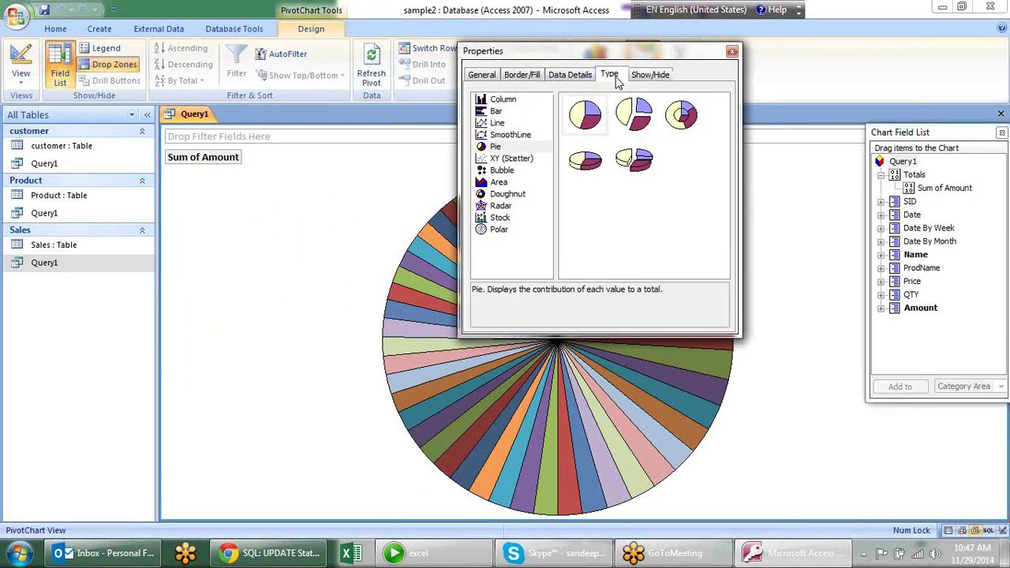
{"action": "left_click", "coordinate": [733, 54]}
{"action": "right_click", "coordinate": [190, 119]}
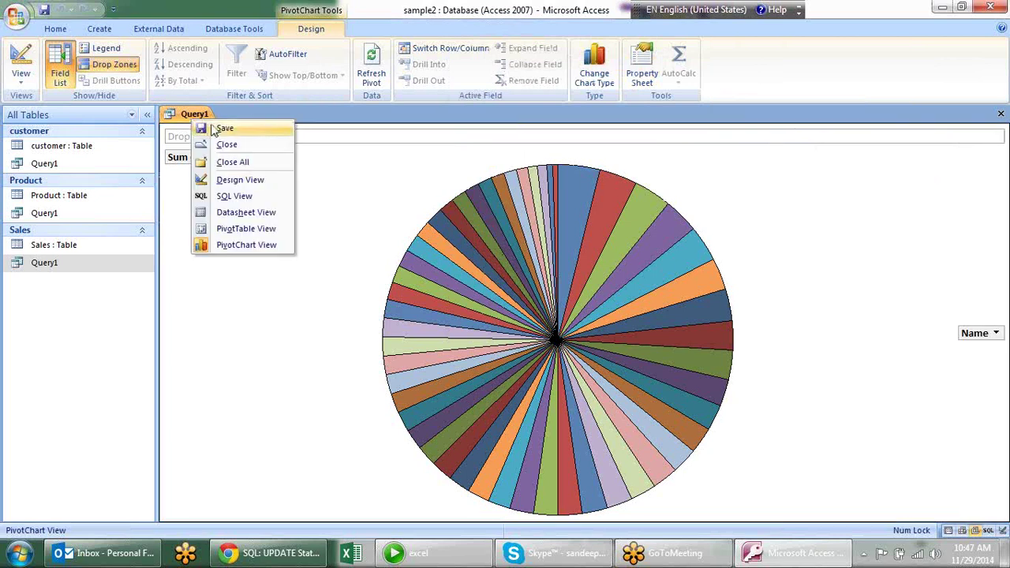
Step: Close the pie chart without saving, reopen Query1, and briefly view it as a PivotTable before closing
{"action": "left_click", "coordinate": [244, 150]}
{"action": "left_click", "coordinate": [509, 313]}
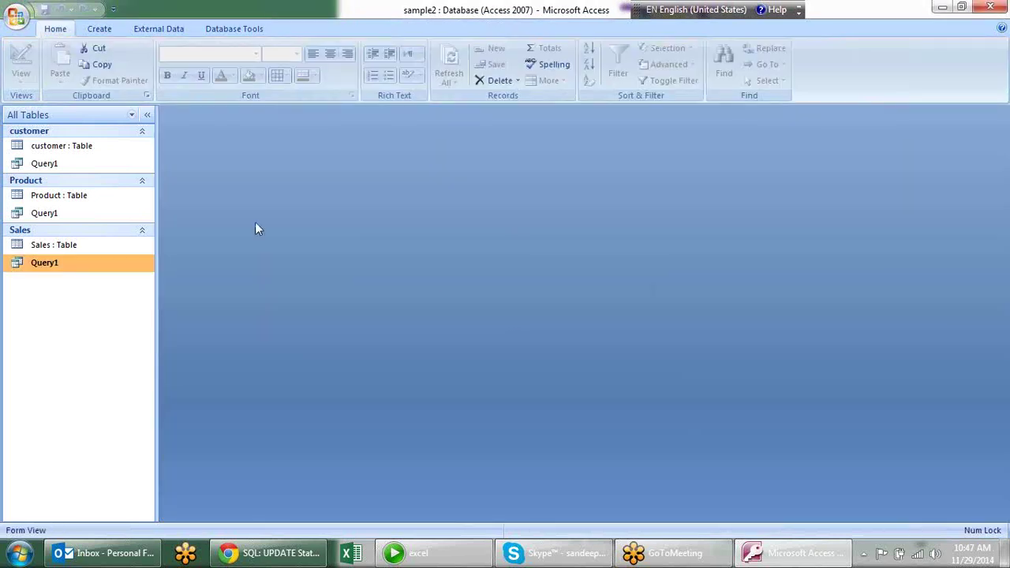
{"action": "double_click", "coordinate": [75, 261]}
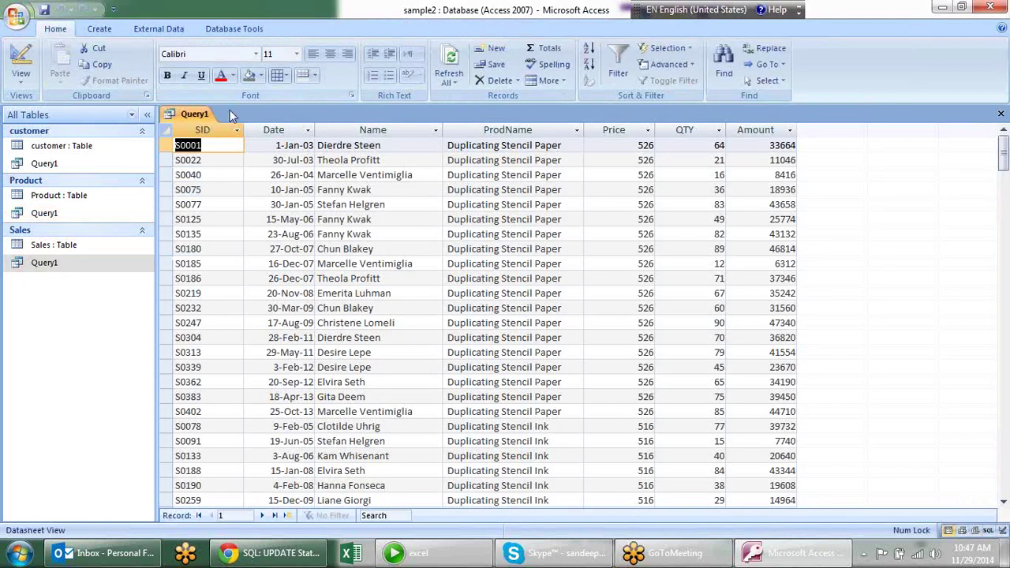
{"action": "right_click", "coordinate": [199, 114]}
{"action": "left_click", "coordinate": [286, 222]}
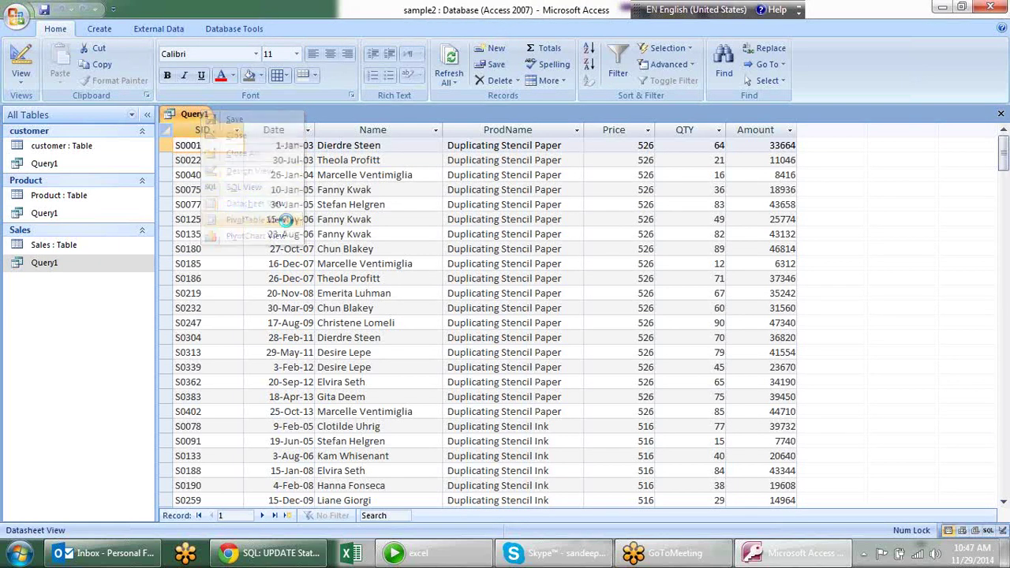
{"action": "right_click", "coordinate": [197, 110]}
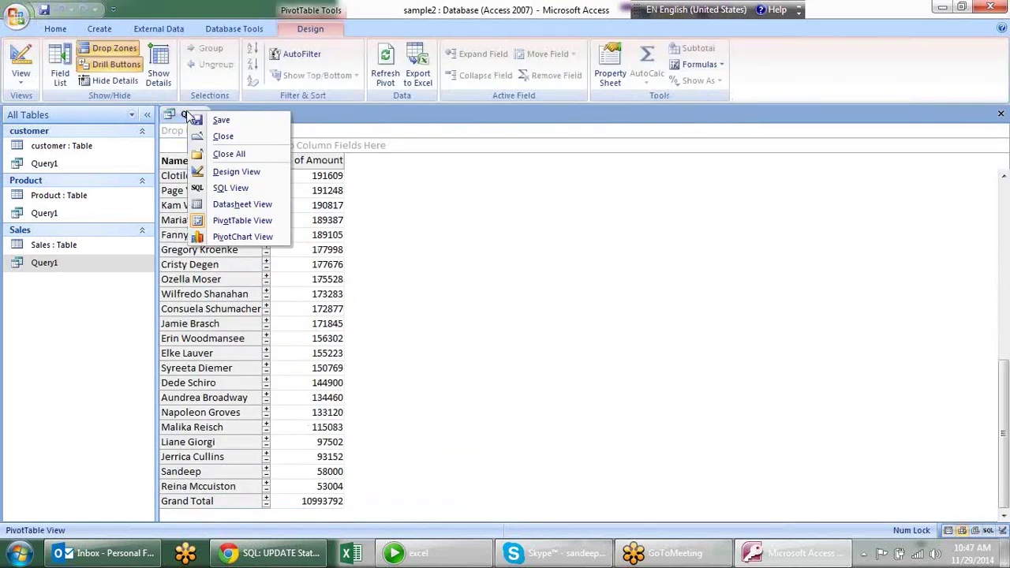
{"action": "left_click", "coordinate": [229, 135]}
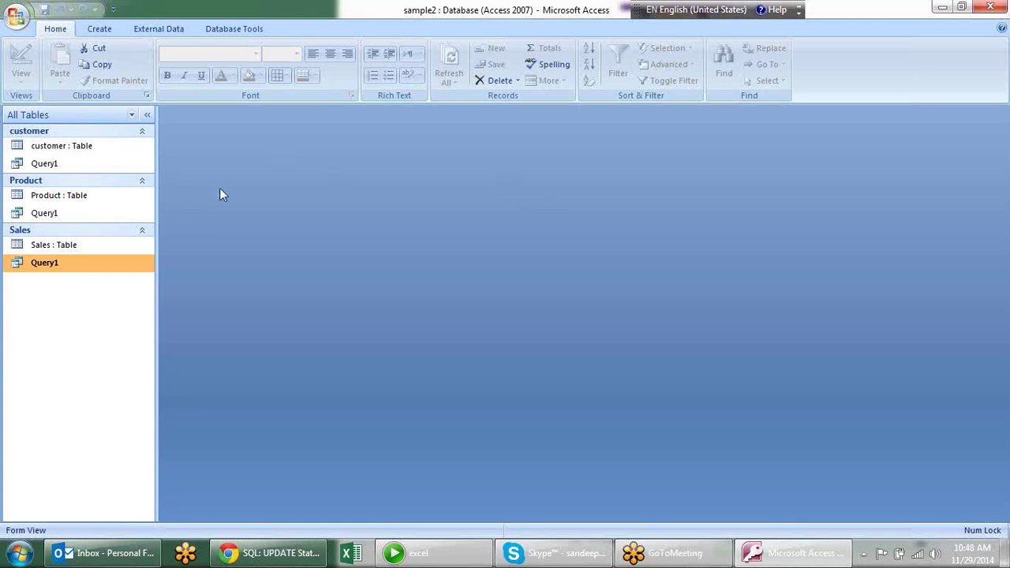
Step: Reopen Query1 as a datasheet and inspect record S0040's Date, Name, ProdName, Price, QTY and Amount
{"action": "double_click", "coordinate": [83, 266]}
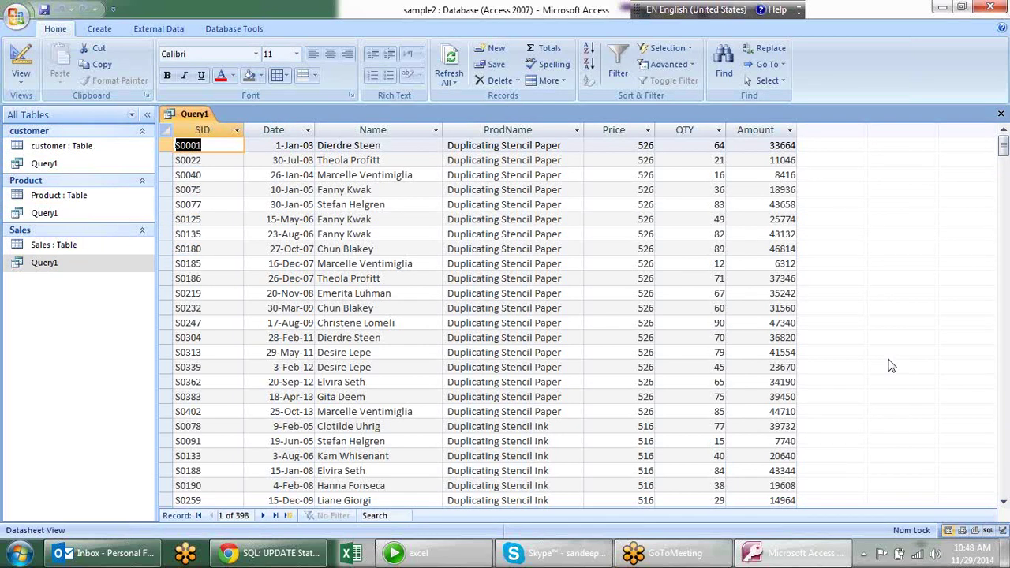
{"action": "left_click", "coordinate": [368, 234]}
{"action": "left_click", "coordinate": [280, 190]}
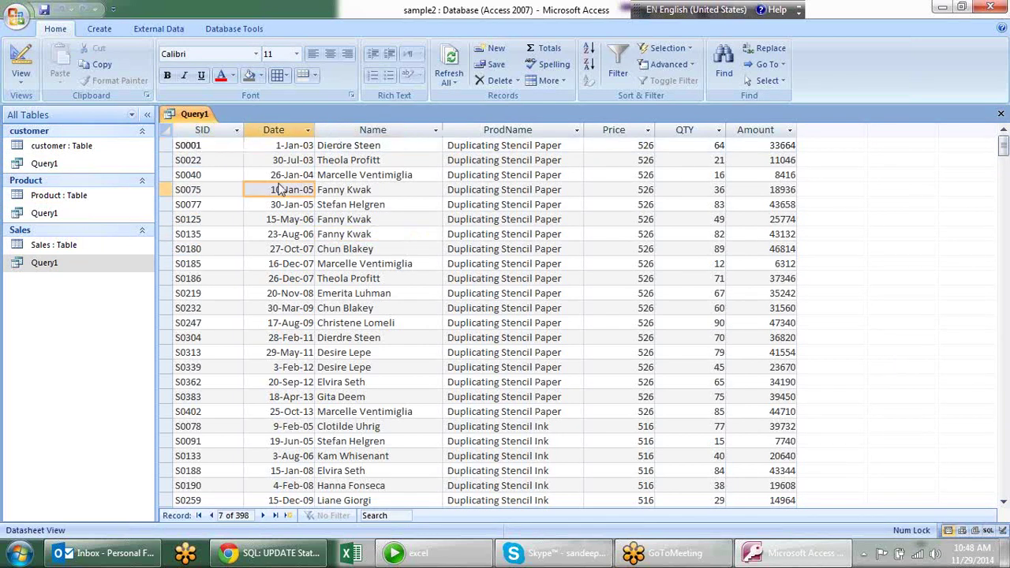
{"action": "left_click", "coordinate": [313, 174]}
{"action": "left_click", "coordinate": [336, 172]}
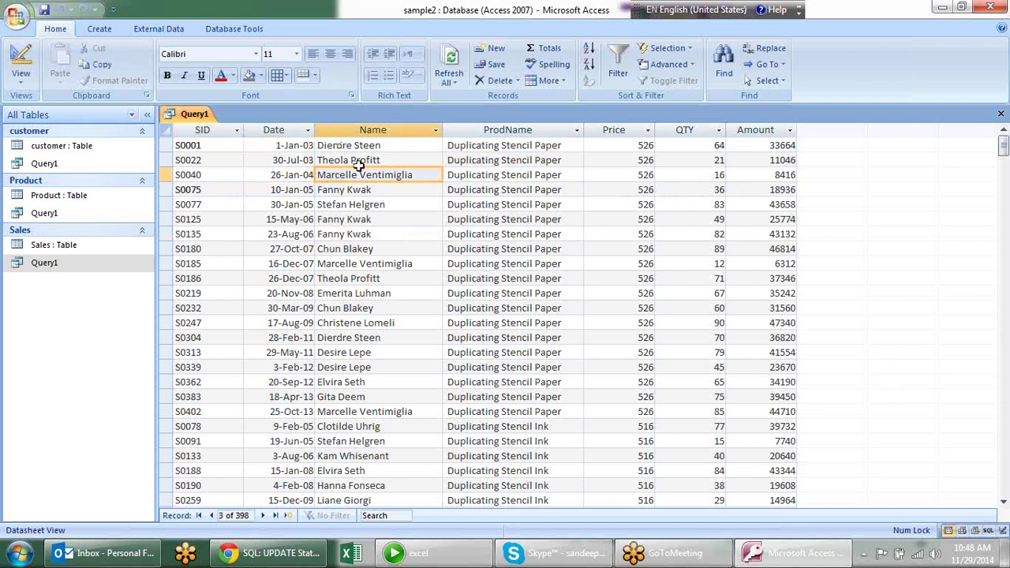
{"action": "left_click", "coordinate": [512, 177]}
{"action": "left_click", "coordinate": [620, 172]}
{"action": "left_click", "coordinate": [702, 172]}
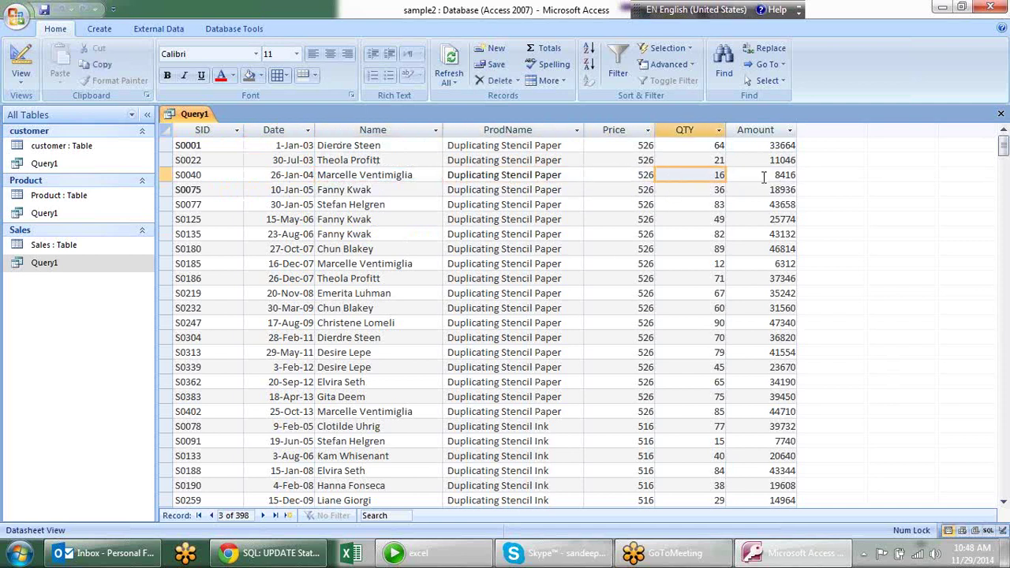
{"action": "left_click", "coordinate": [764, 177]}
{"action": "left_click", "coordinate": [741, 207]}
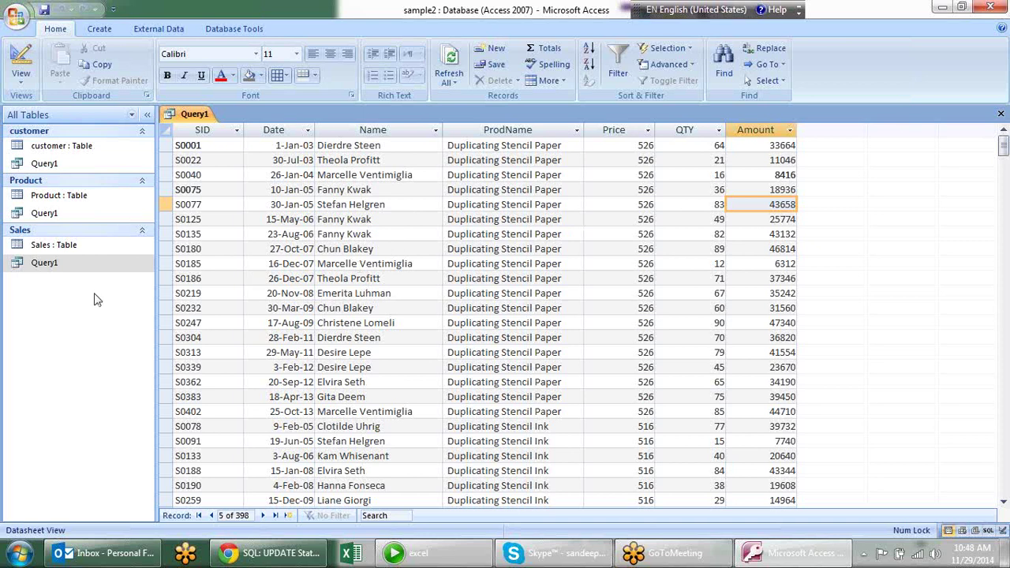
{"action": "left_click", "coordinate": [100, 29]}
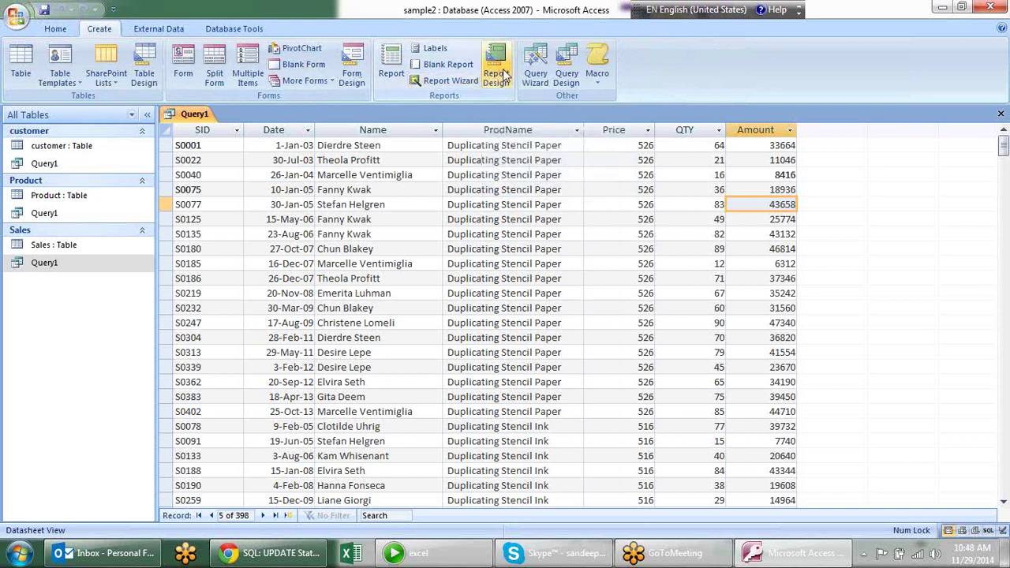
Step: Start a blank report in Report Design and drag Query1 into its Detail section as a subreport
{"action": "left_click", "coordinate": [491, 79]}
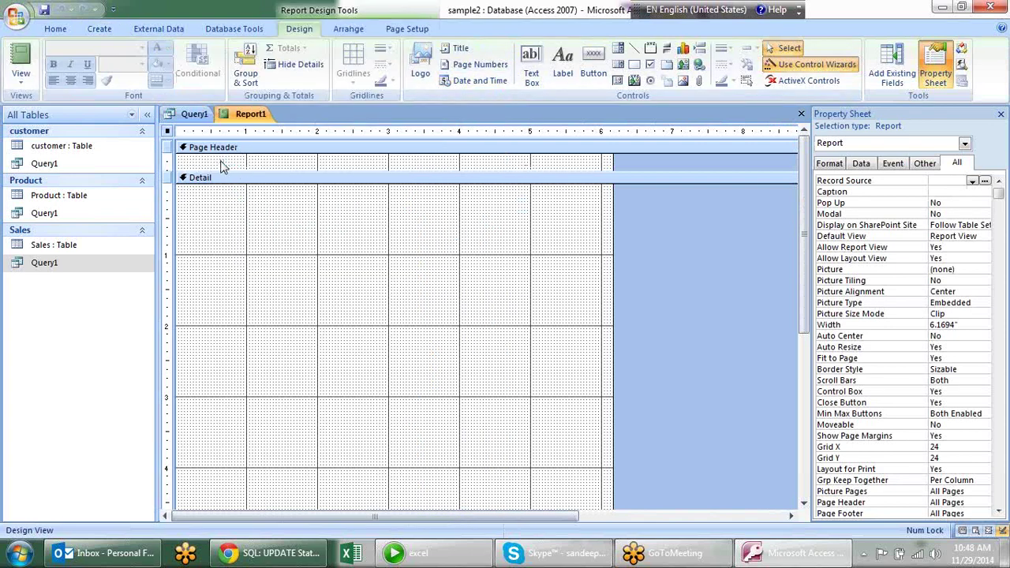
{"action": "left_click", "coordinate": [221, 165]}
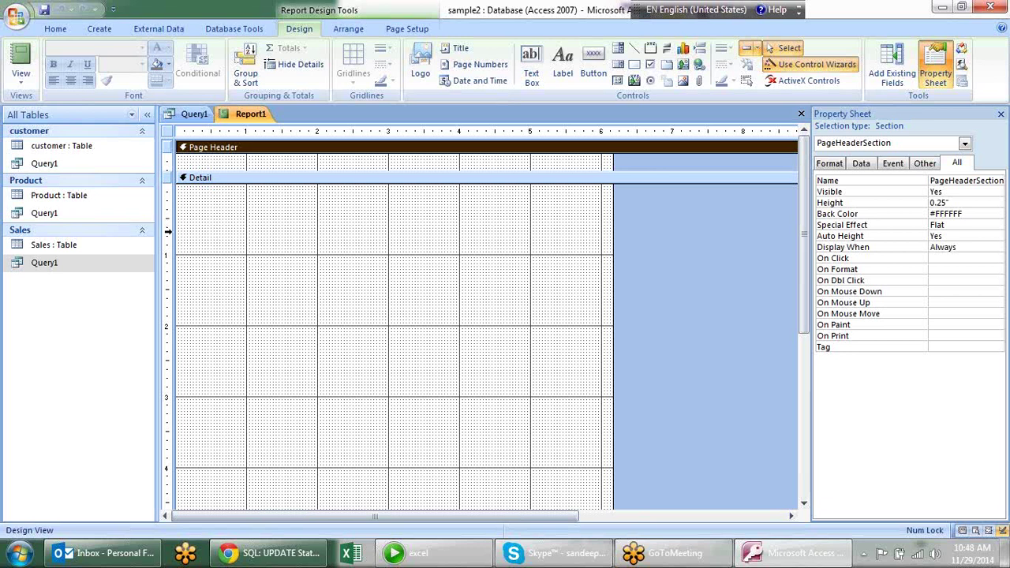
{"action": "mouse_move", "coordinate": [39, 263]}
{"action": "left_mouse_down"}
{"action": "mouse_move", "coordinate": [232, 197]}
{"action": "mouse_move", "coordinate": [213, 207]}
{"action": "left_mouse_up"}
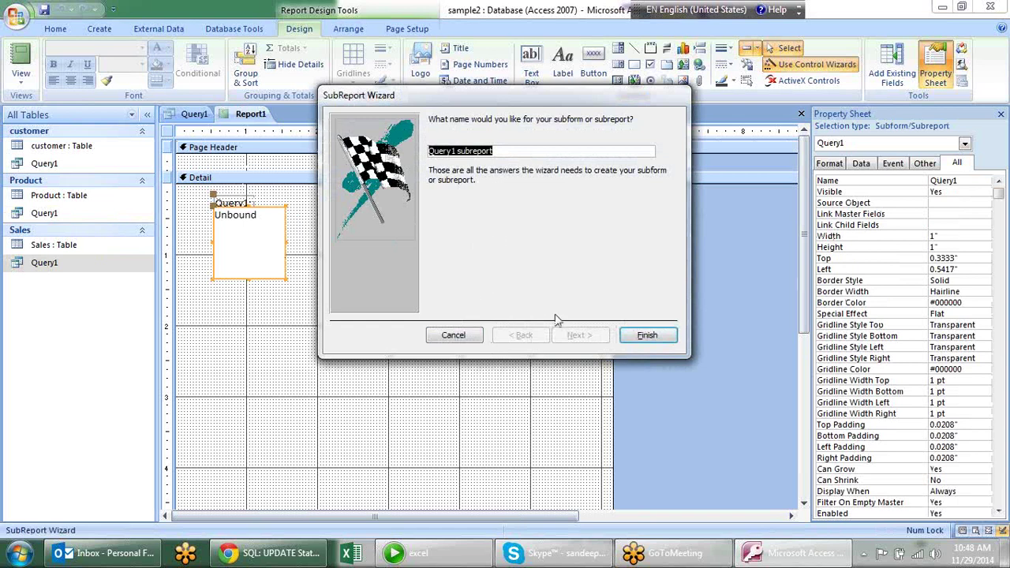
Step: Finish the SubReport Wizard, enlarge the Query1 subreport to 8.2083 by 3.5451 inches, and move it top-left
{"action": "left_click", "coordinate": [646, 338]}
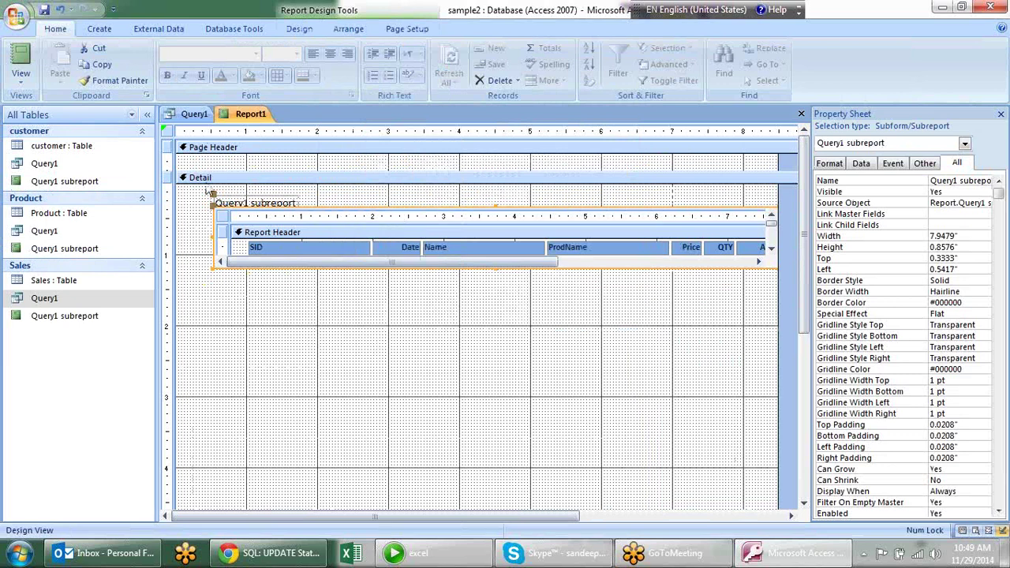
{"action": "mouse_move", "coordinate": [211, 197]}
{"action": "left_mouse_down"}
{"action": "mouse_move", "coordinate": [182, 244]}
{"action": "mouse_move", "coordinate": [198, 232]}
{"action": "left_mouse_up"}
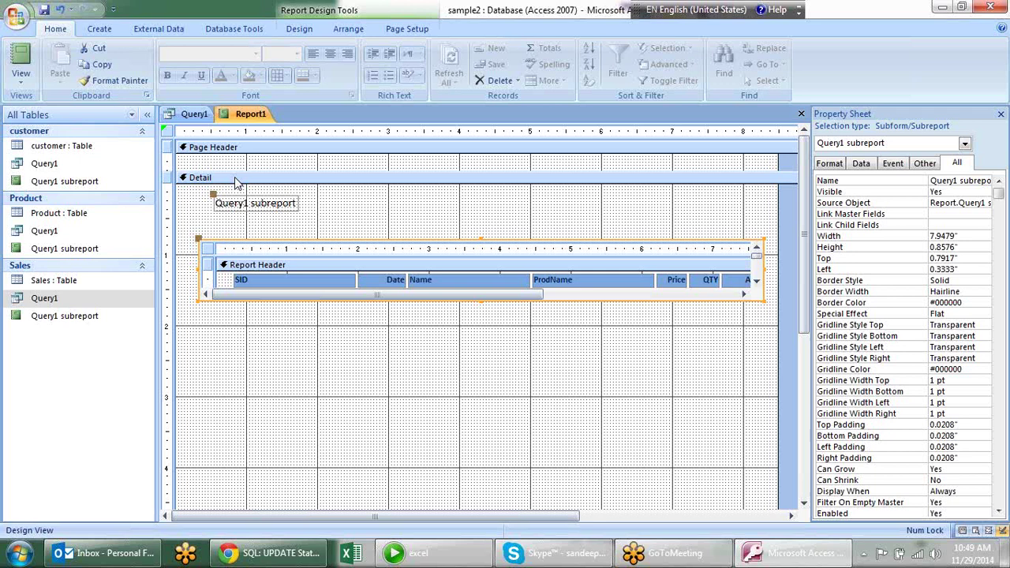
{"action": "left_click_drag", "start_coordinate": [214, 198], "coordinate": [203, 226]}
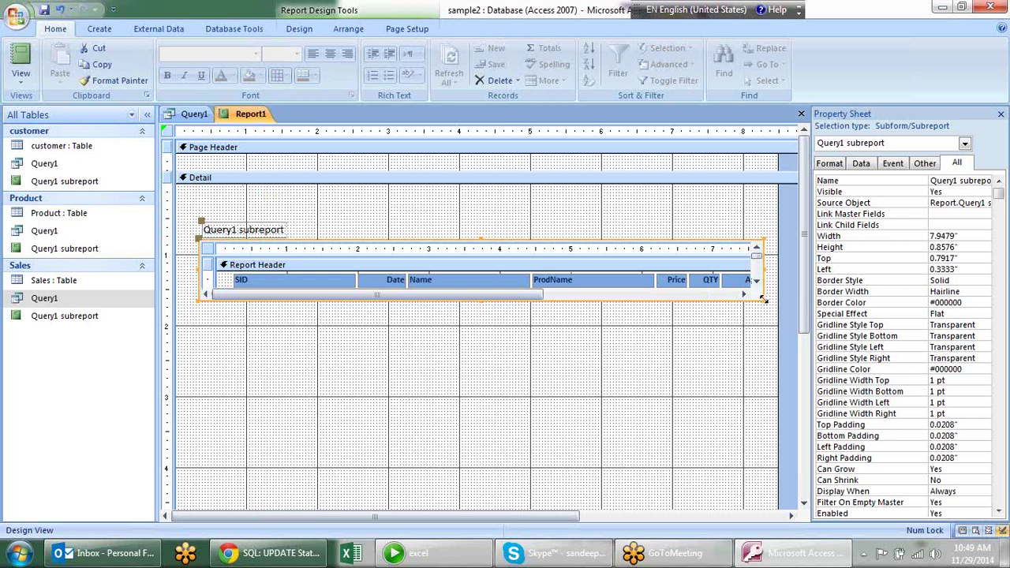
{"action": "left_click_drag", "start_coordinate": [763, 298], "coordinate": [770, 358]}
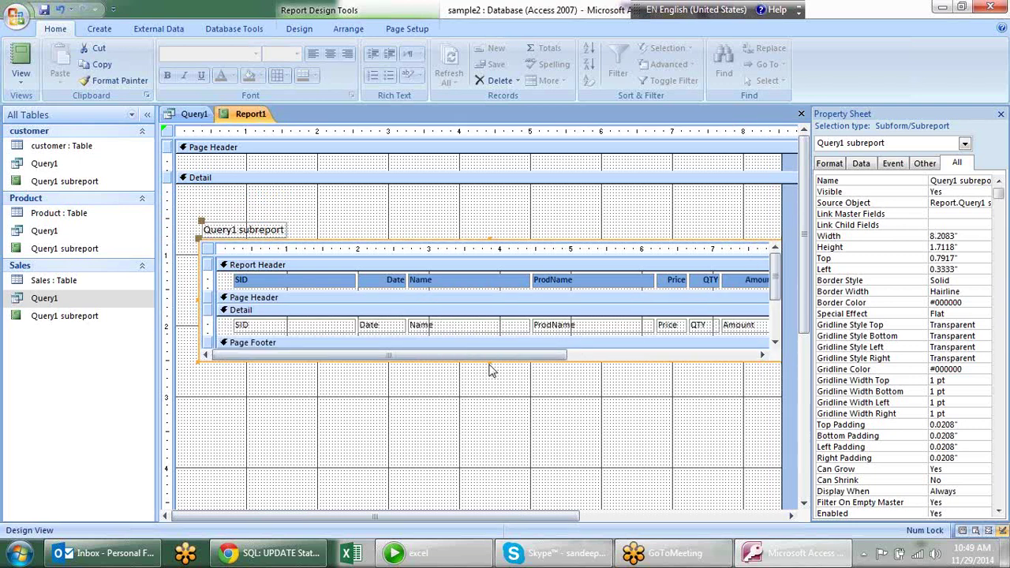
{"action": "left_click_drag", "start_coordinate": [489, 362], "coordinate": [474, 491]}
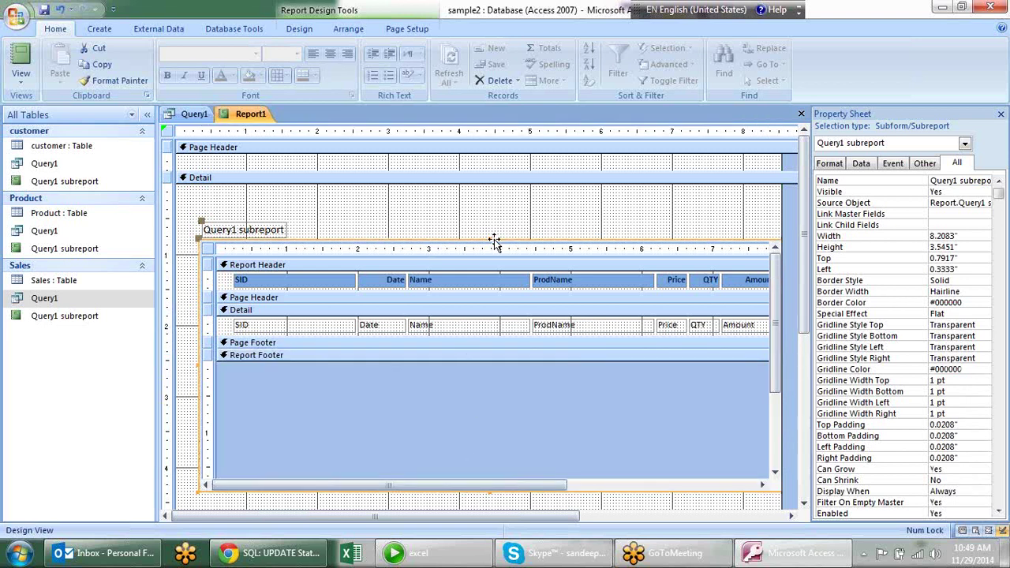
{"action": "mouse_move", "coordinate": [442, 240]}
{"action": "left_mouse_down"}
{"action": "mouse_move", "coordinate": [434, 190]}
{"action": "mouse_move", "coordinate": [422, 187]}
{"action": "left_mouse_up"}
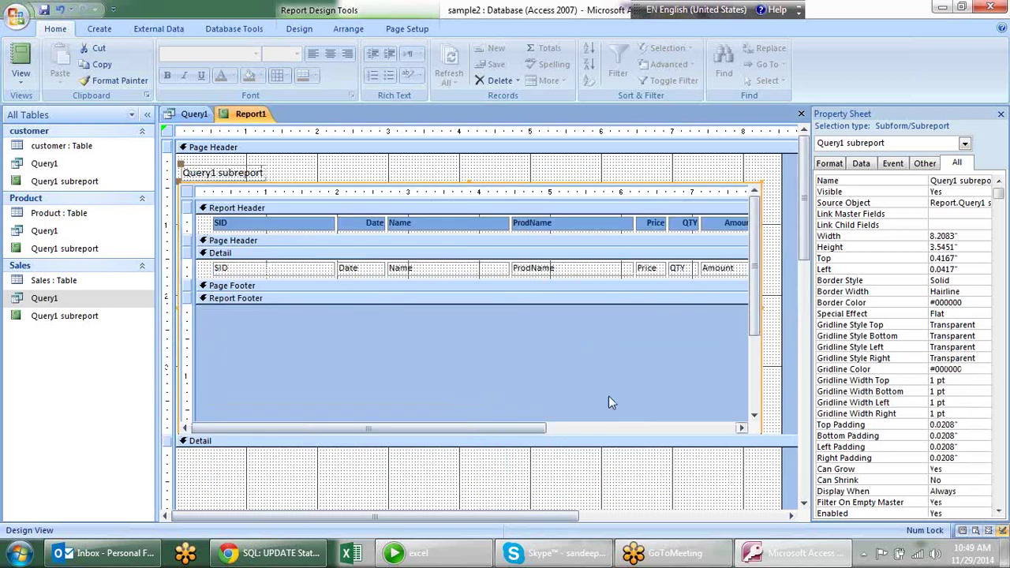
Step: Save the new report as Report1
{"action": "right_click", "coordinate": [247, 115]}
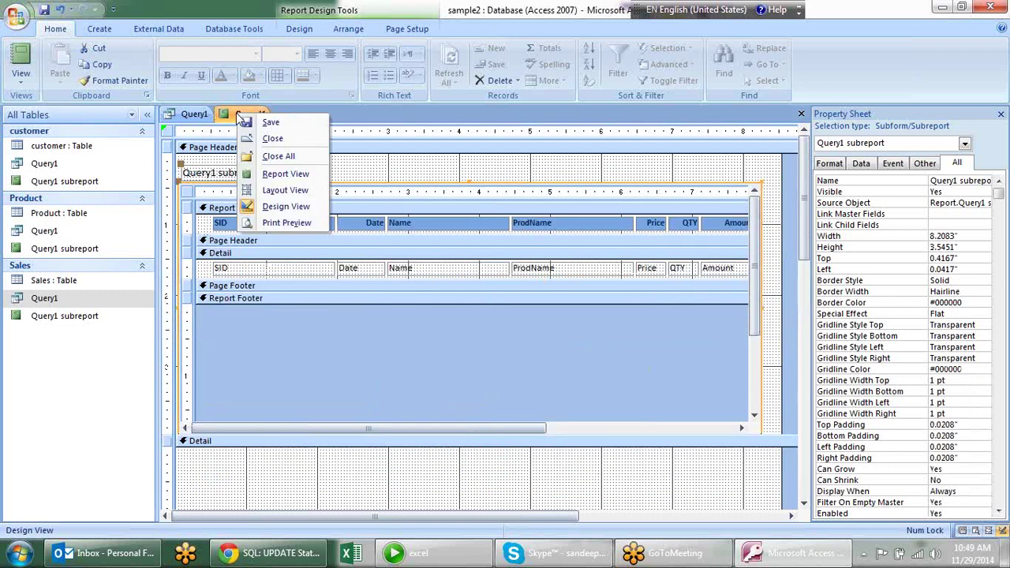
{"action": "left_click", "coordinate": [272, 125]}
{"action": "left_click", "coordinate": [507, 219]}
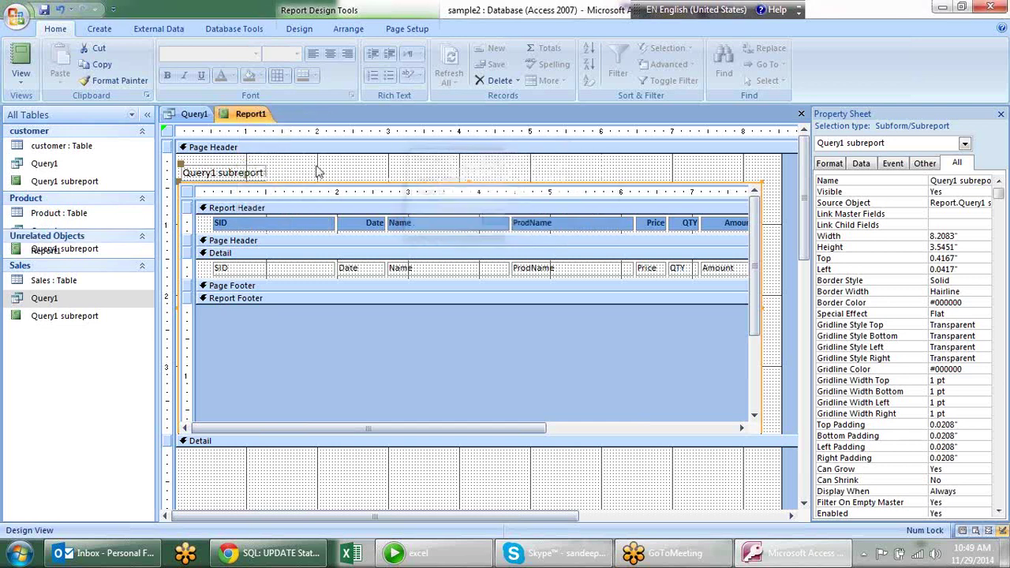
Step: View Report1 in Report View, scrolling through its rows, then close it
{"action": "right_click", "coordinate": [256, 116]}
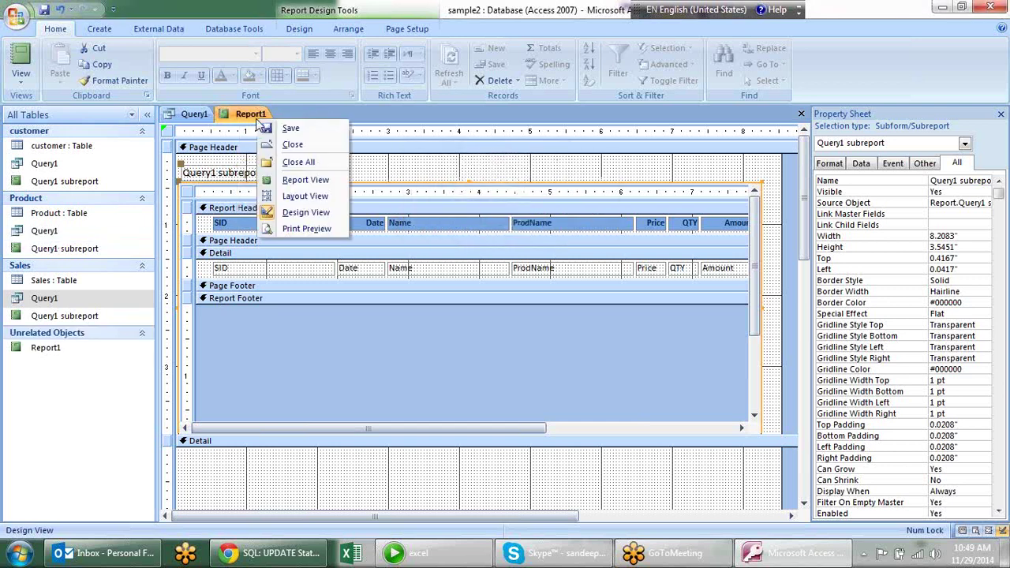
{"action": "left_click", "coordinate": [305, 179]}
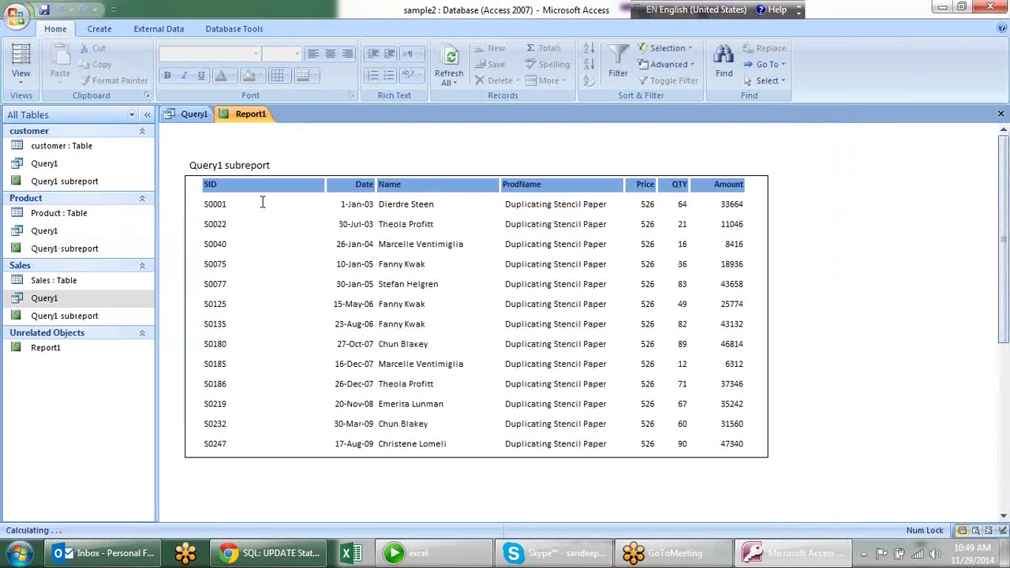
{"action": "scroll", "coordinate": [477, 274], "scroll_direction": "down", "scroll_amount": 1}
{"action": "scroll", "coordinate": [476, 274], "scroll_direction": "up", "scroll_amount": 1}
{"action": "scroll", "coordinate": [475, 274], "scroll_direction": "down", "scroll_amount": 1}
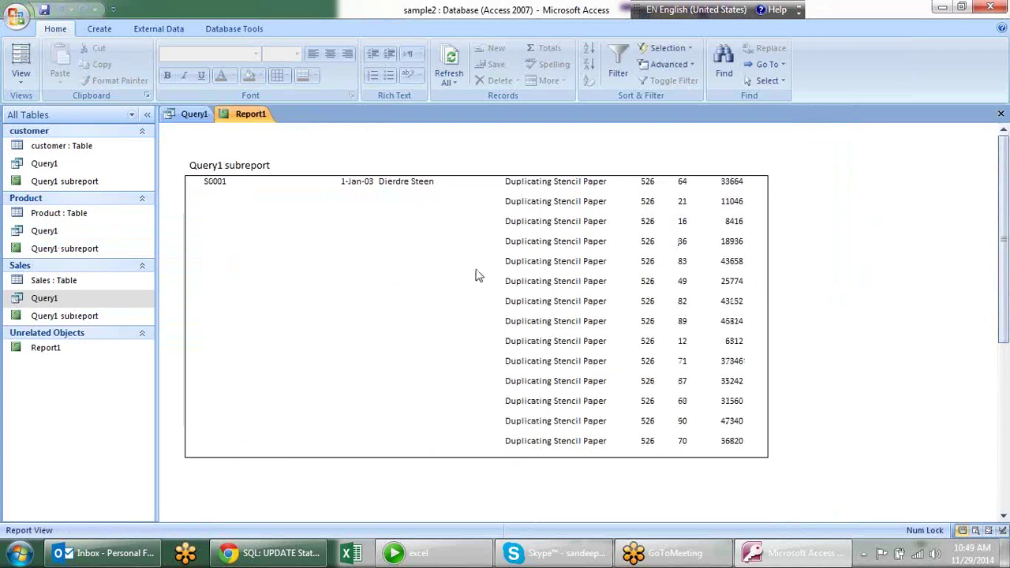
{"action": "scroll", "coordinate": [623, 271], "scroll_direction": "up", "scroll_amount": 1}
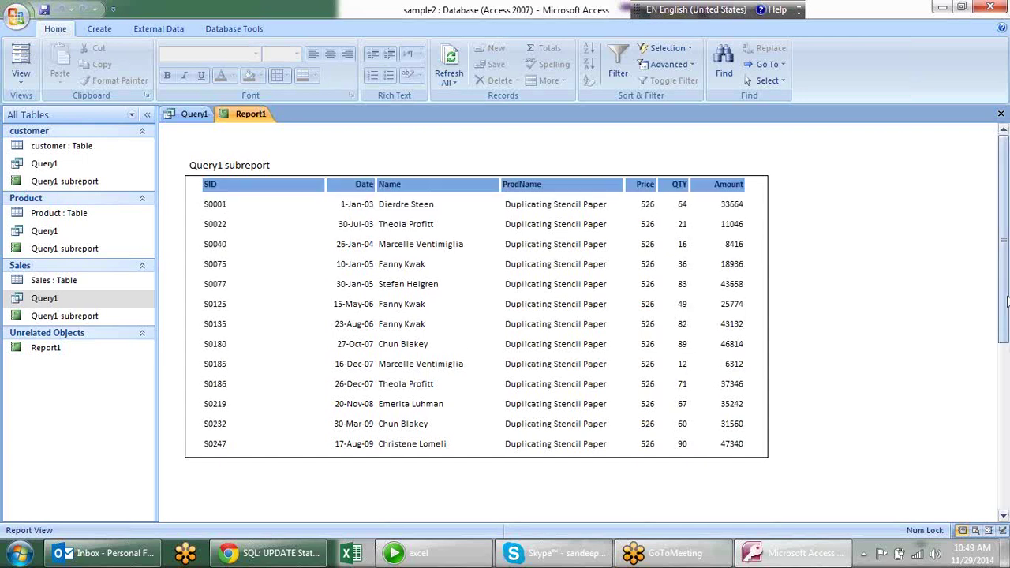
{"action": "left_click_drag", "start_coordinate": [1003, 315], "coordinate": [1004, 488]}
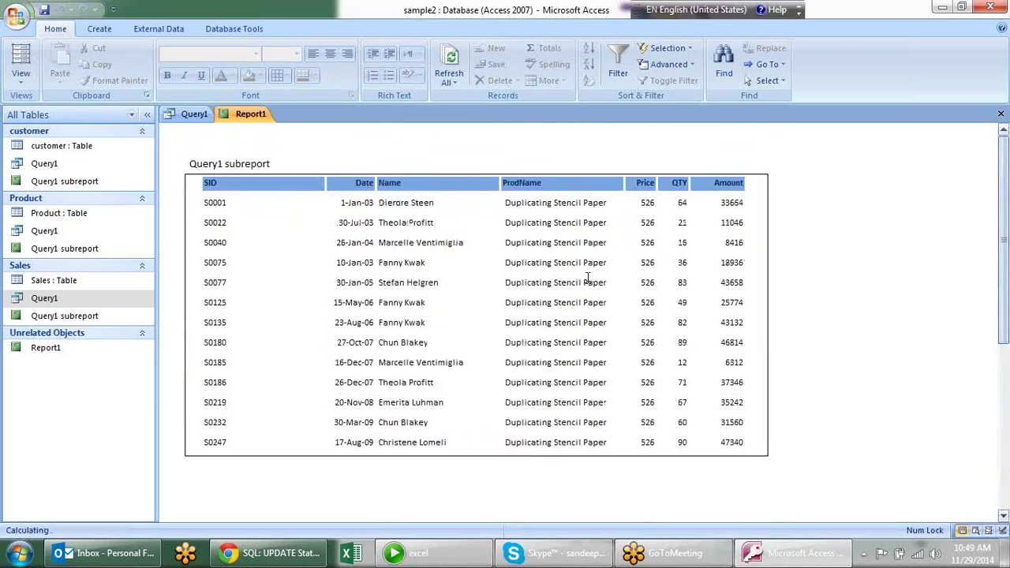
{"action": "scroll", "coordinate": [742, 280], "scroll_direction": "down", "scroll_amount": 1}
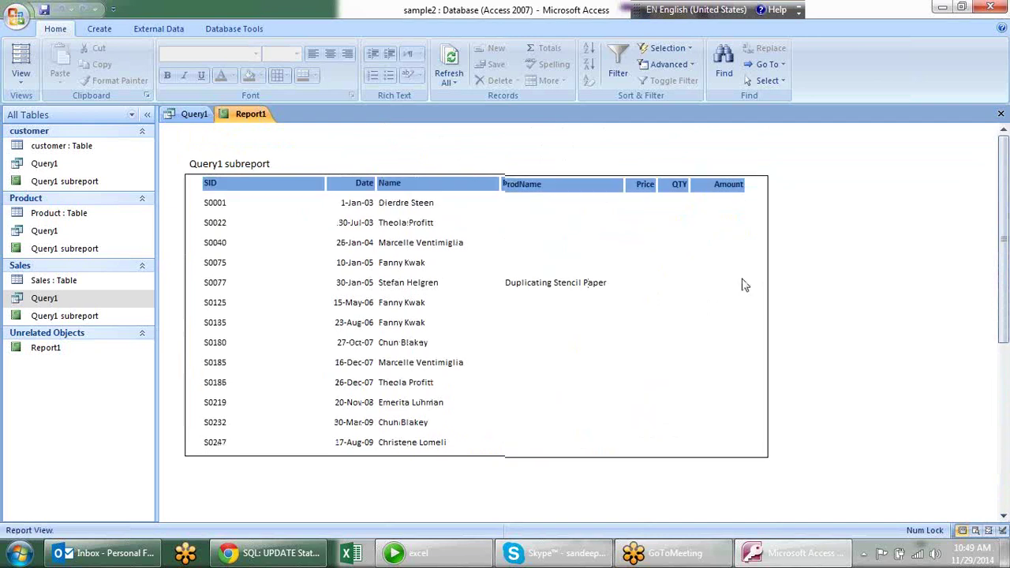
{"action": "right_click", "coordinate": [411, 192]}
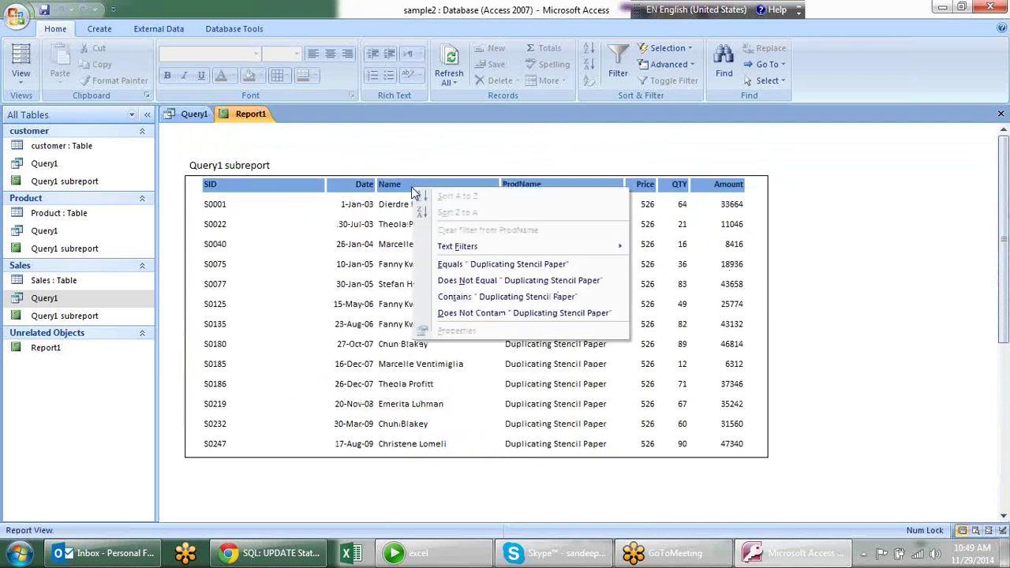
{"action": "key", "text": "Escape"}
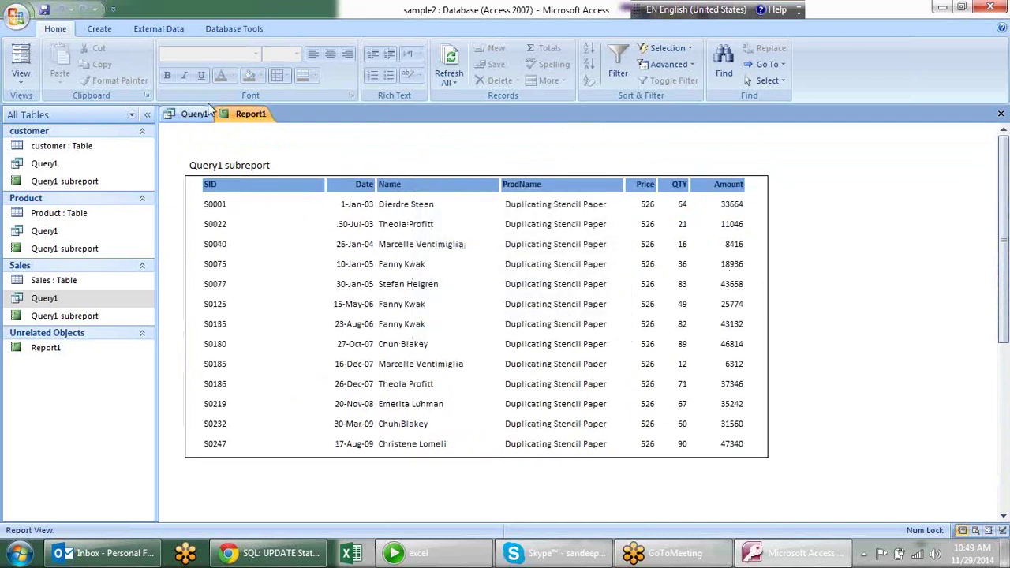
{"action": "right_click", "coordinate": [241, 116]}
{"action": "left_click", "coordinate": [273, 137]}
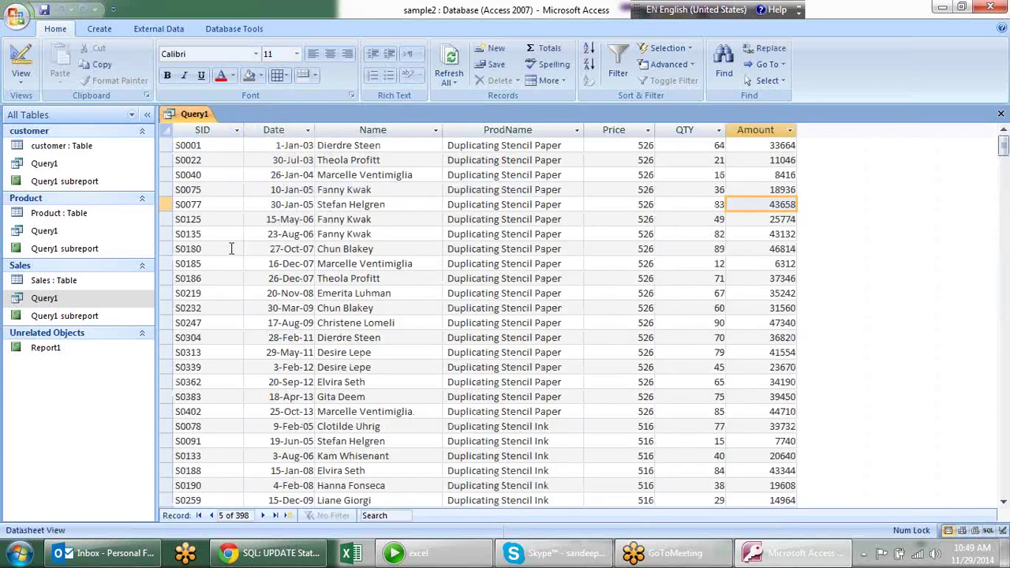
Step: Open the Query1 subreport and scroll through its sales rows with Price, QTY and Amount
{"action": "left_click", "coordinate": [83, 349]}
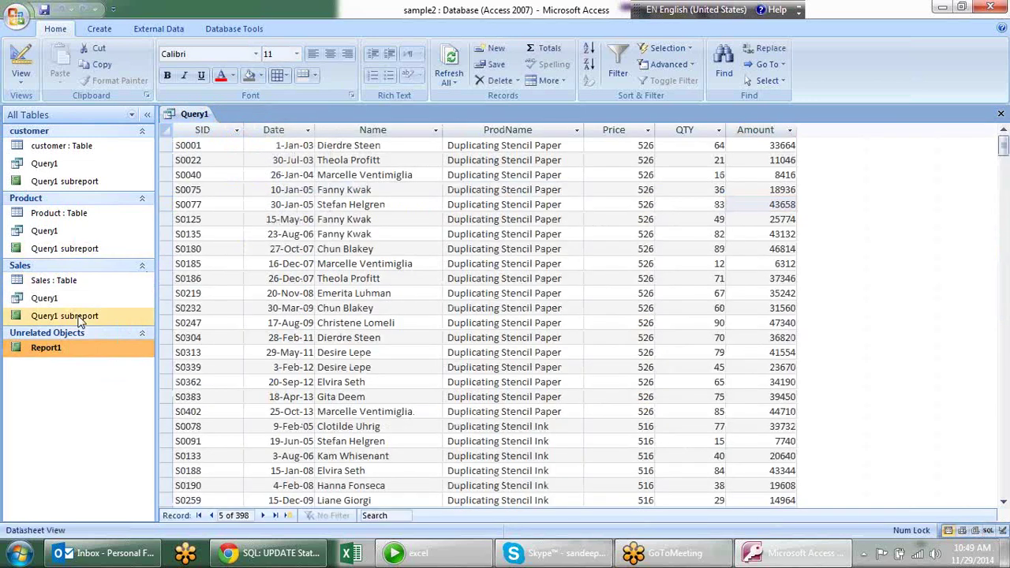
{"action": "left_click", "coordinate": [80, 317]}
{"action": "double_click", "coordinate": [80, 317]}
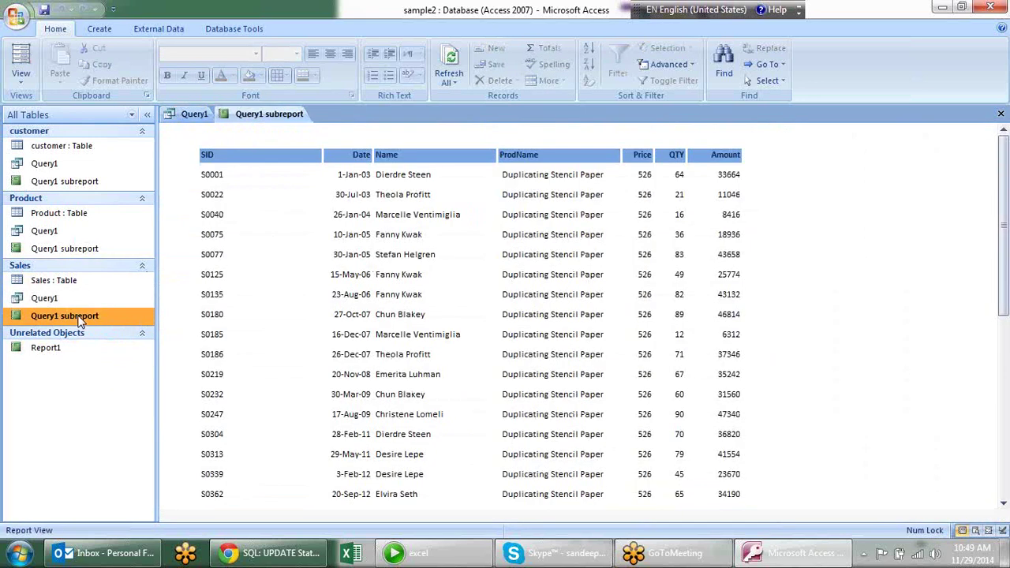
{"action": "left_click", "coordinate": [435, 172]}
{"action": "scroll", "coordinate": [490, 235], "scroll_direction": "down", "scroll_amount": 2}
{"action": "scroll", "coordinate": [491, 241], "scroll_direction": "down", "scroll_amount": 5}
{"action": "scroll", "coordinate": [491, 243], "scroll_direction": "down", "scroll_amount": 1}
{"action": "scroll", "coordinate": [492, 247], "scroll_direction": "down", "scroll_amount": 6}
{"action": "scroll", "coordinate": [492, 247], "scroll_direction": "down", "scroll_amount": 4}
{"action": "scroll", "coordinate": [492, 244], "scroll_direction": "down", "scroll_amount": 3}
{"action": "scroll", "coordinate": [492, 243], "scroll_direction": "down", "scroll_amount": 2}
{"action": "scroll", "coordinate": [492, 242], "scroll_direction": "up", "scroll_amount": 4}
{"action": "scroll", "coordinate": [493, 241], "scroll_direction": "up", "scroll_amount": 5}
{"action": "scroll", "coordinate": [491, 239], "scroll_direction": "up", "scroll_amount": 3}
{"action": "scroll", "coordinate": [491, 238], "scroll_direction": "up", "scroll_amount": 2}
{"action": "scroll", "coordinate": [492, 249], "scroll_direction": "up", "scroll_amount": 4}
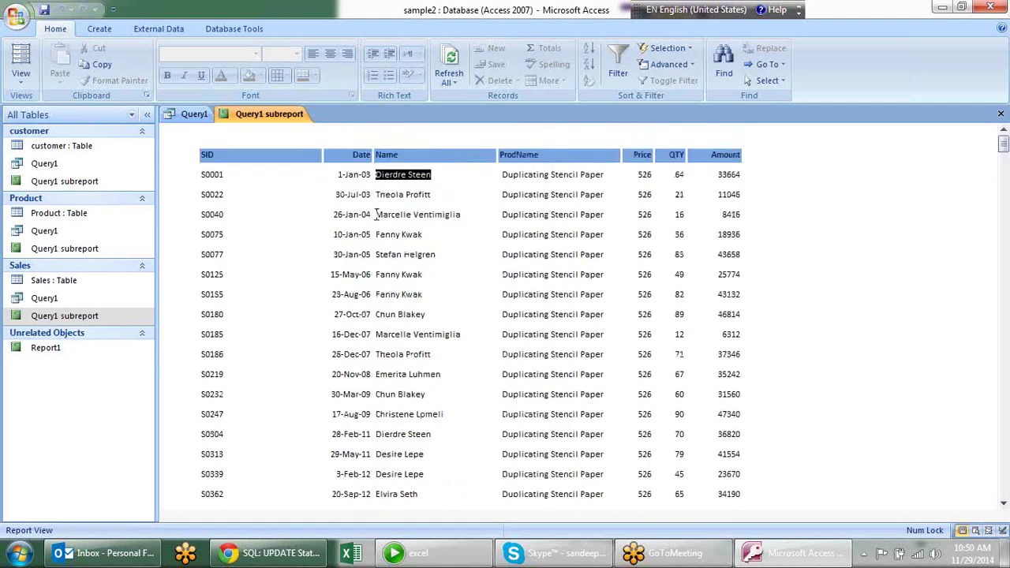
{"action": "left_click", "coordinate": [505, 214]}
{"action": "right_click", "coordinate": [247, 114]}
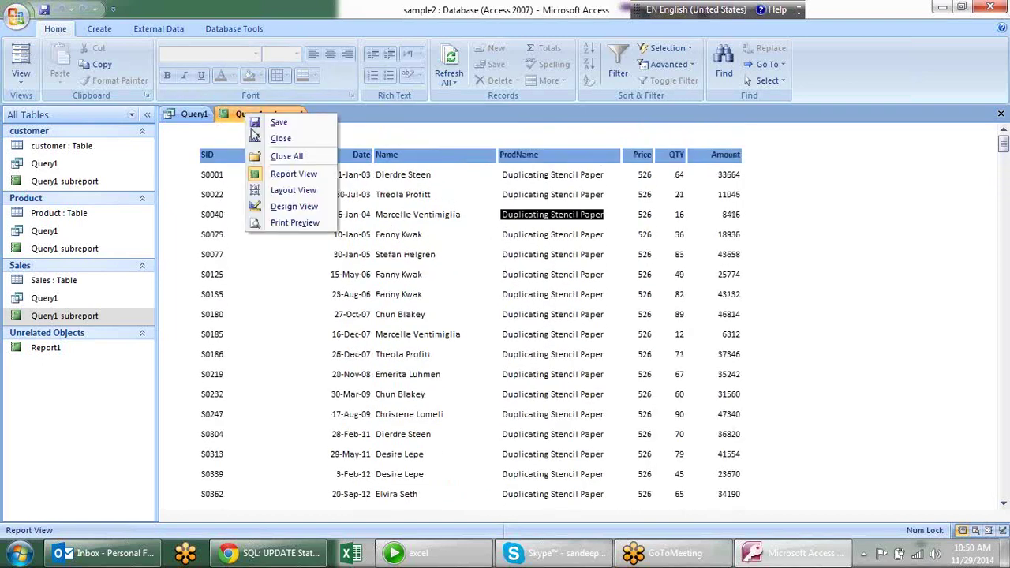
Step: Switch the Query1 subreport to Layout View and make the column heading row slightly taller
{"action": "left_click", "coordinate": [293, 190]}
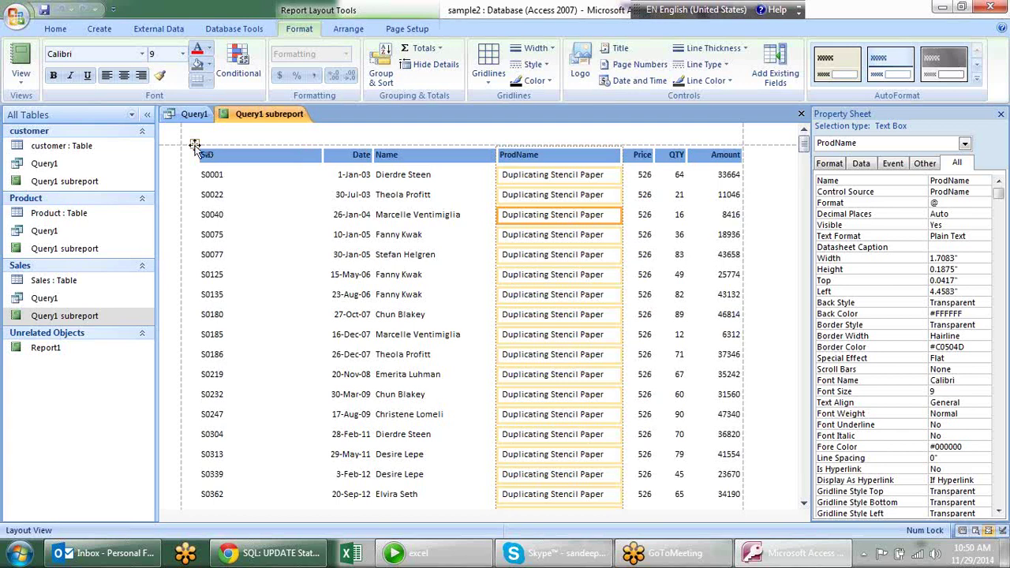
{"action": "left_click", "coordinate": [194, 144]}
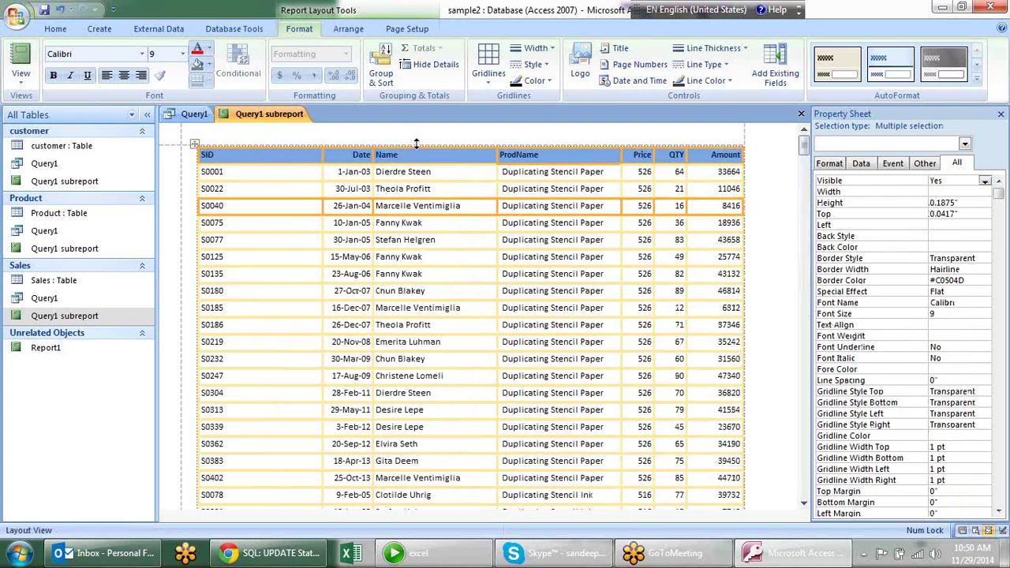
{"action": "left_click_drag", "start_coordinate": [416, 143], "coordinate": [416, 142]}
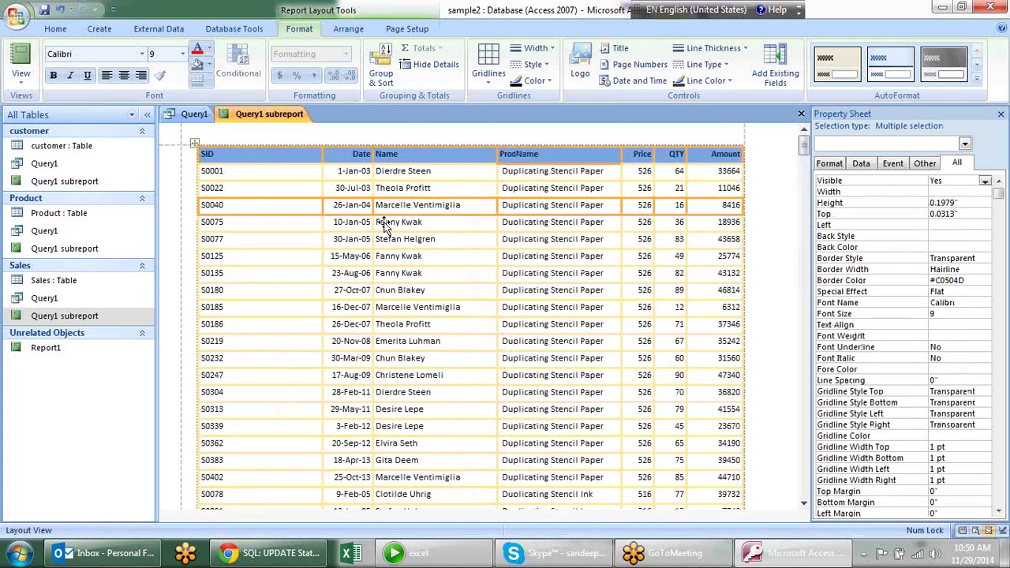
Step: Select the Detail section, the report header and the whole report in turn
{"action": "left_click", "coordinate": [194, 179]}
{"action": "left_click", "coordinate": [194, 188]}
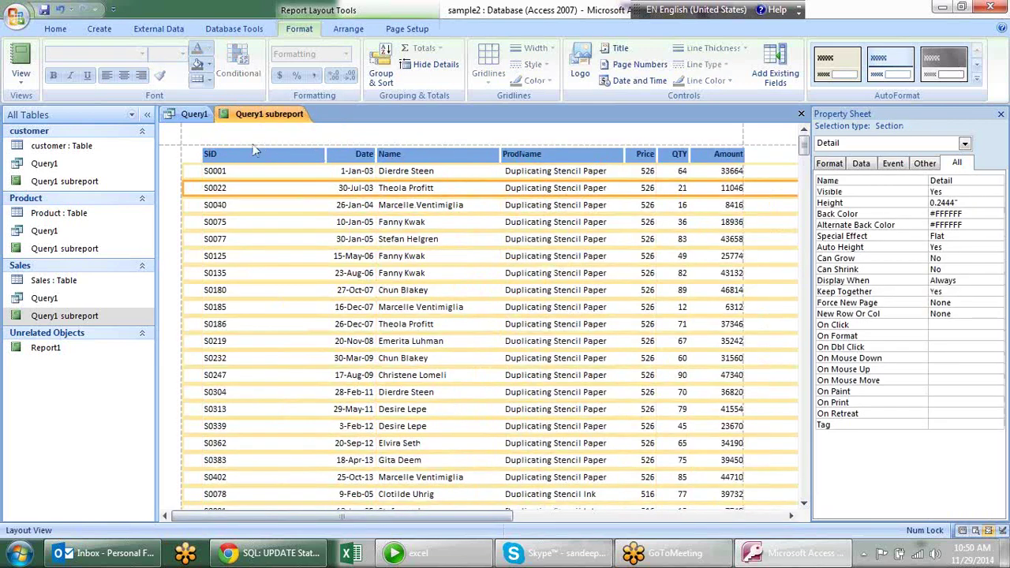
{"action": "left_click", "coordinate": [224, 136]}
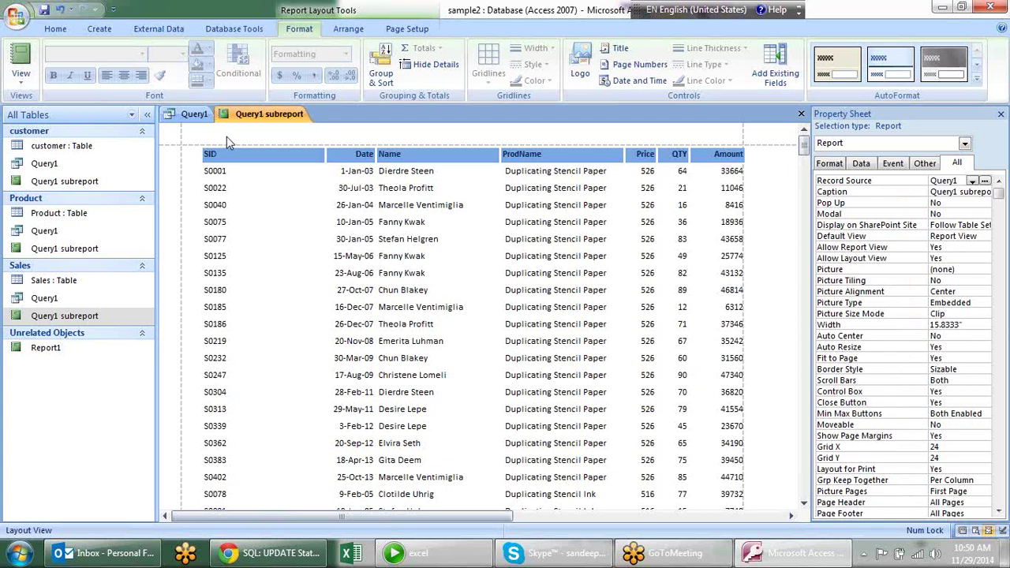
{"action": "left_click", "coordinate": [184, 150]}
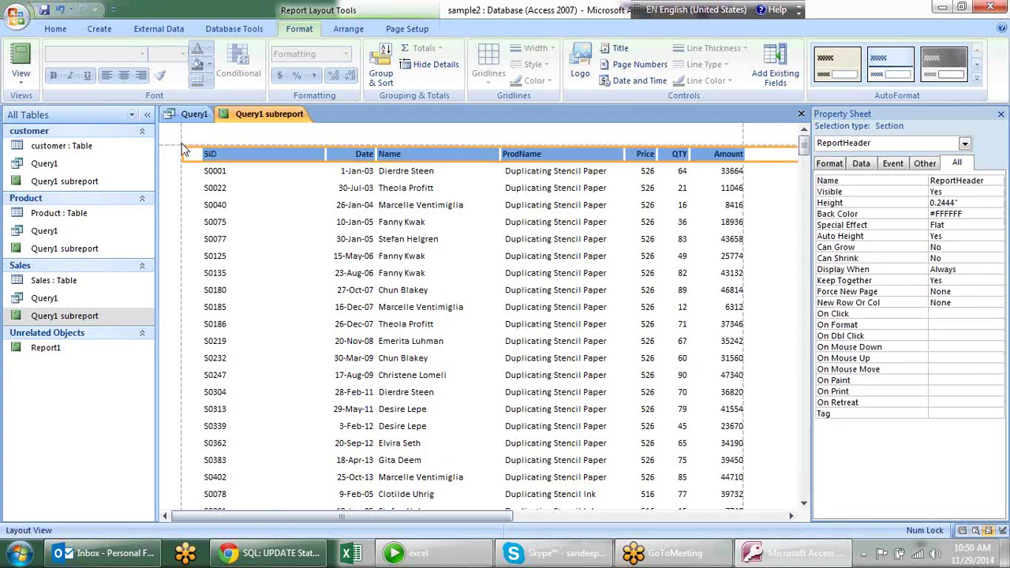
{"action": "left_click", "coordinate": [178, 145]}
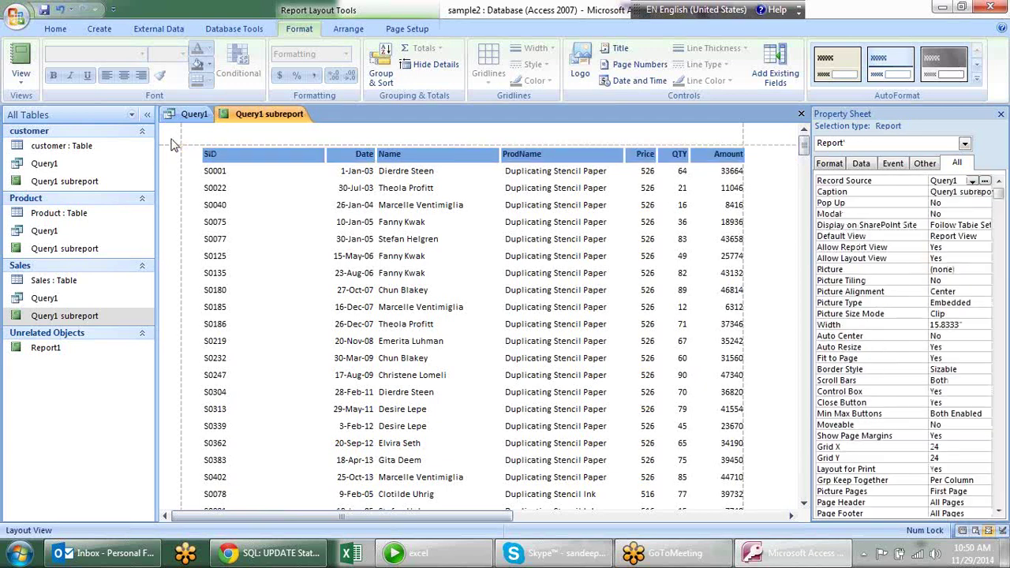
{"action": "right_click", "coordinate": [257, 116]}
Step: Switch the subreport to Design View and make the Page Footer and Report Header sections taller
{"action": "left_click", "coordinate": [305, 203]}
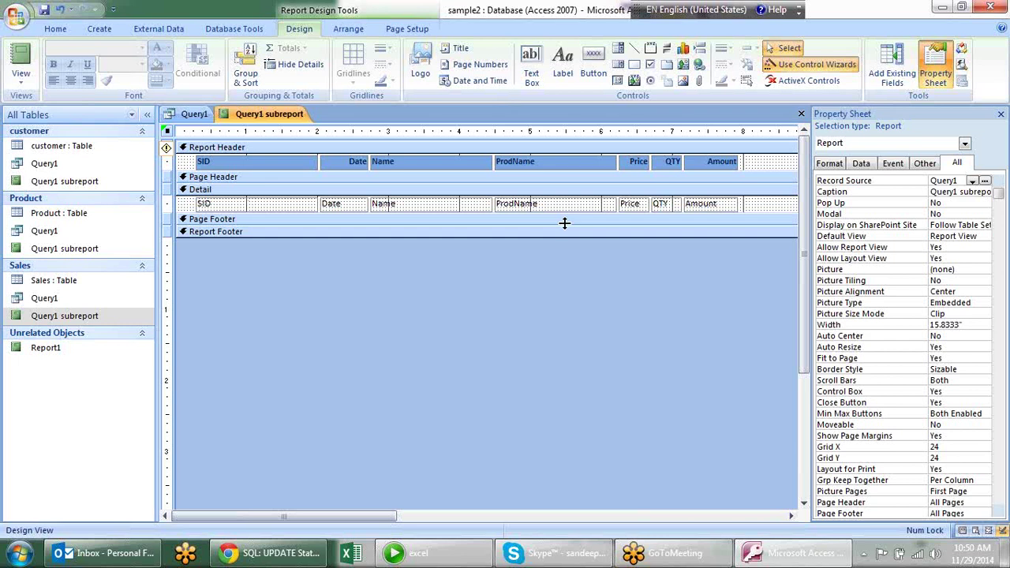
{"action": "left_click", "coordinate": [307, 221]}
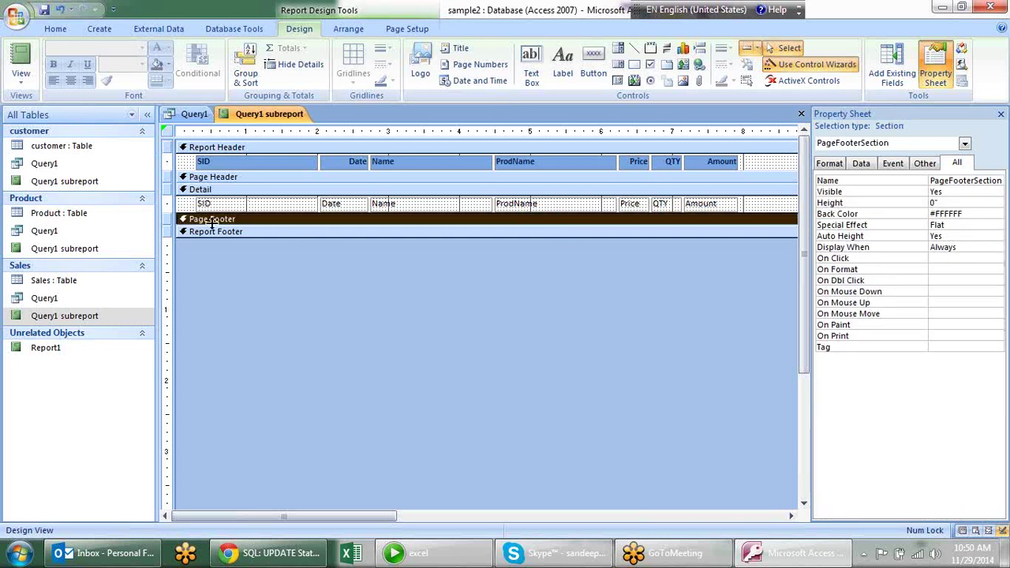
{"action": "left_click_drag", "start_coordinate": [257, 226], "coordinate": [282, 315]}
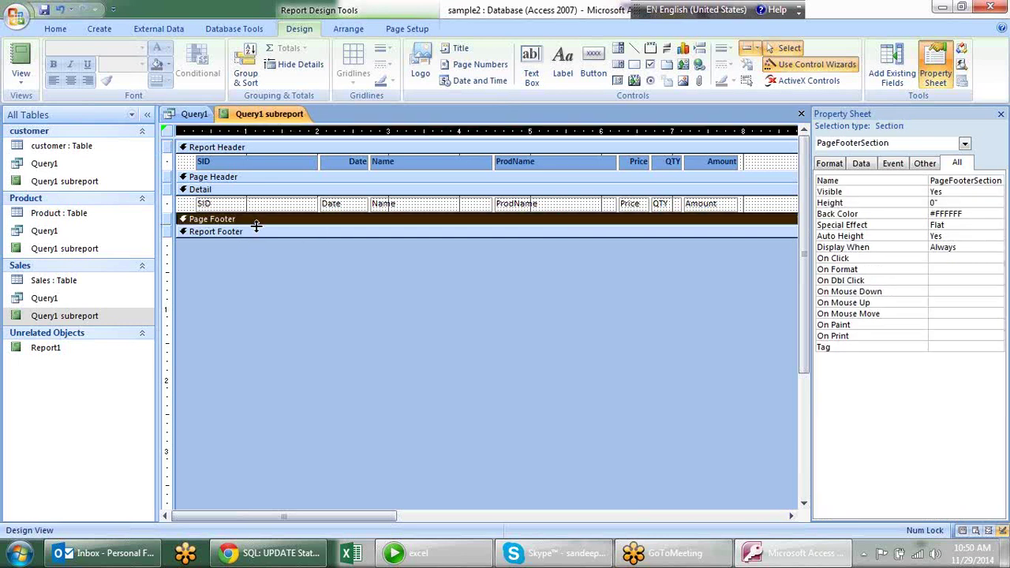
{"action": "left_click", "coordinate": [590, 279]}
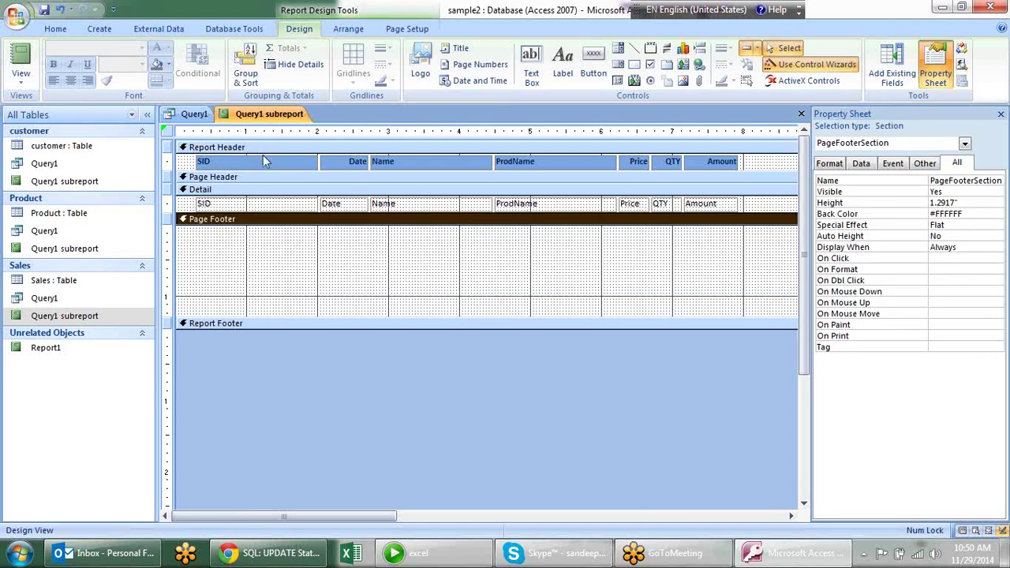
{"action": "left_click", "coordinate": [217, 165]}
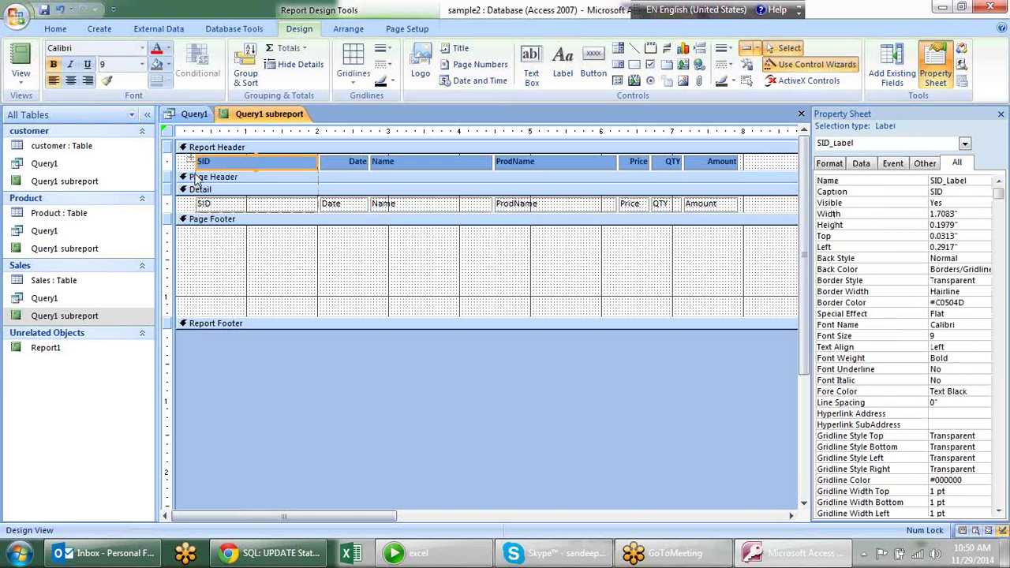
{"action": "left_click_drag", "start_coordinate": [409, 169], "coordinate": [405, 249]}
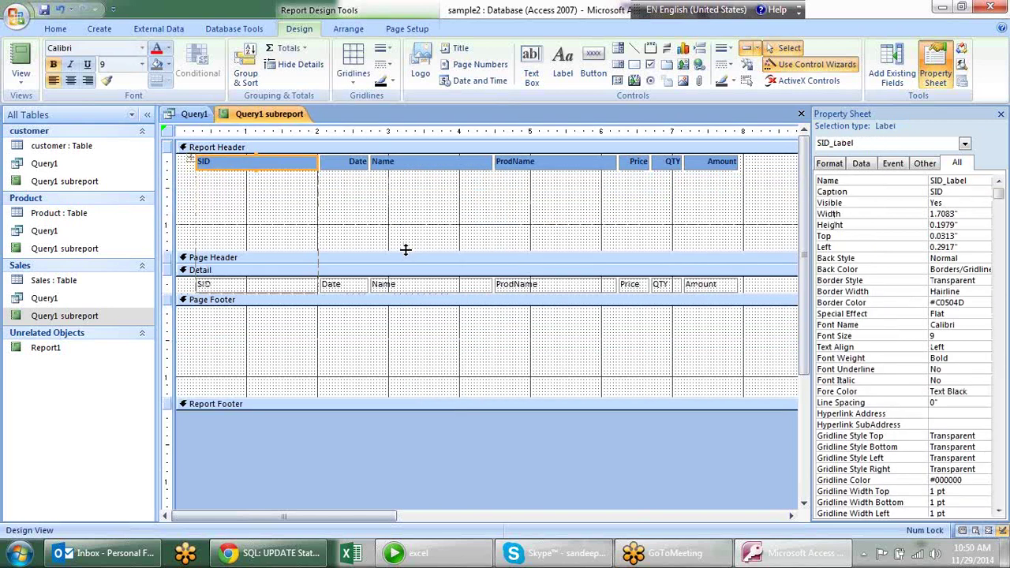
Step: Select the SID, Date, Name, ProdName, Price, QTY and Amount column headings together
{"action": "left_click", "coordinate": [376, 164]}
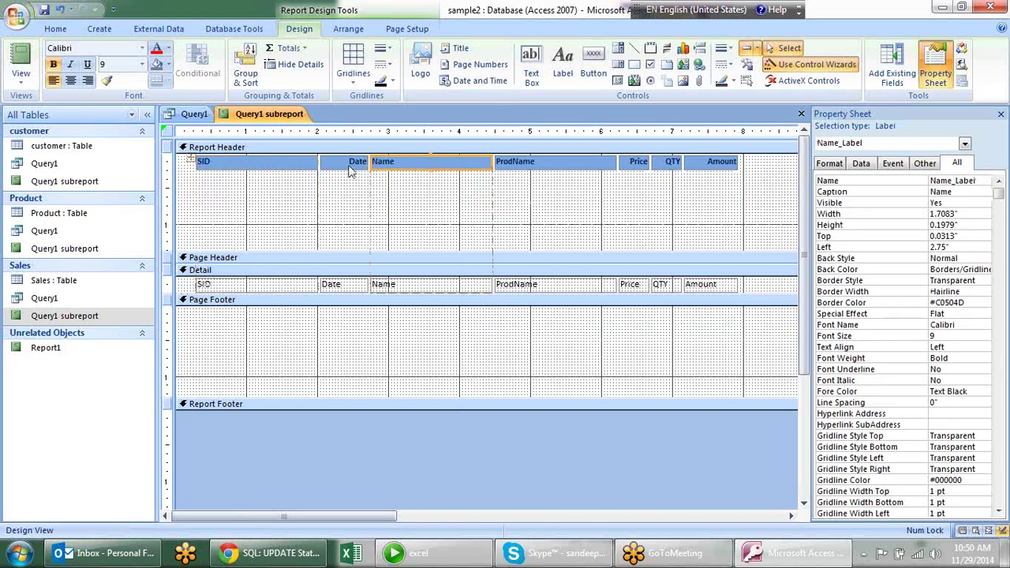
{"action": "left_click", "coordinate": [264, 166], "text": "shift"}
{"action": "left_click", "coordinate": [347, 165], "text": "shift"}
{"action": "left_click", "coordinate": [542, 166], "text": "shift"}
{"action": "left_click", "coordinate": [643, 166], "text": "shift"}
{"action": "left_click", "coordinate": [671, 165], "text": "shift"}
{"action": "left_click", "coordinate": [715, 166], "text": "shift"}
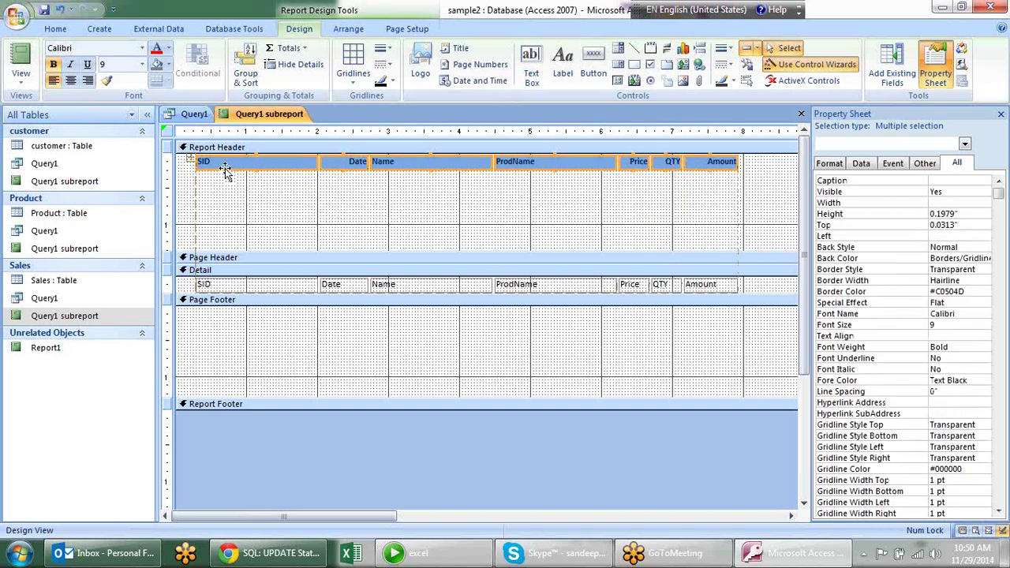
Step: Shift all header and detail controls slightly right, then clear the selection
{"action": "key", "text": "ctrl+a"}
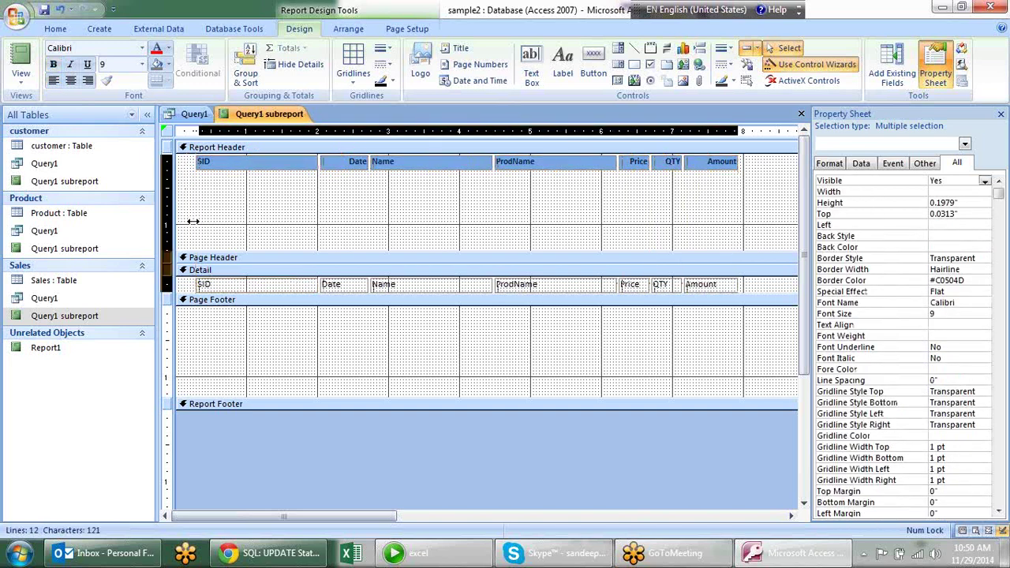
{"action": "left_click", "coordinate": [192, 158]}
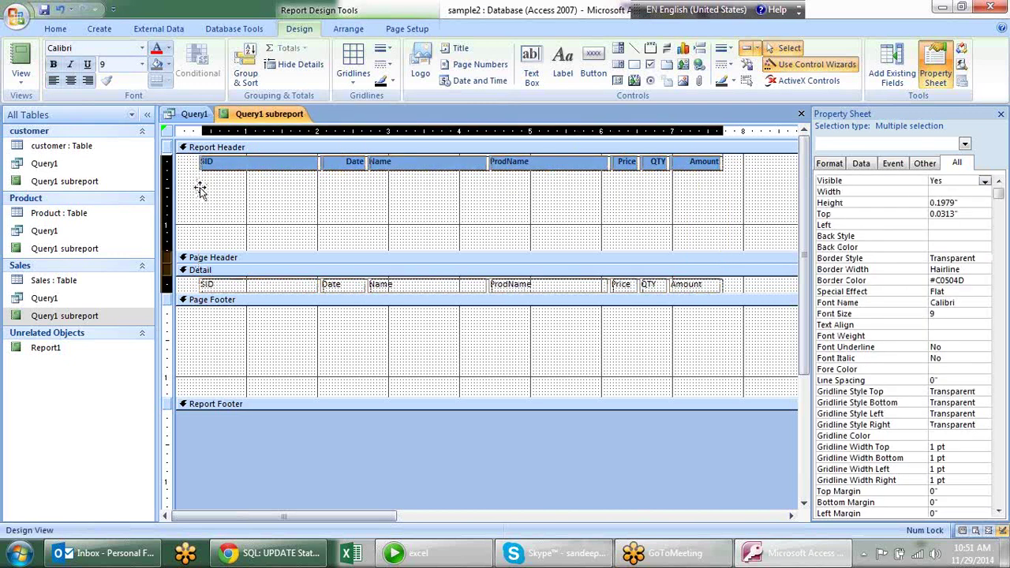
{"action": "left_click_drag", "start_coordinate": [190, 225], "coordinate": [210, 233]}
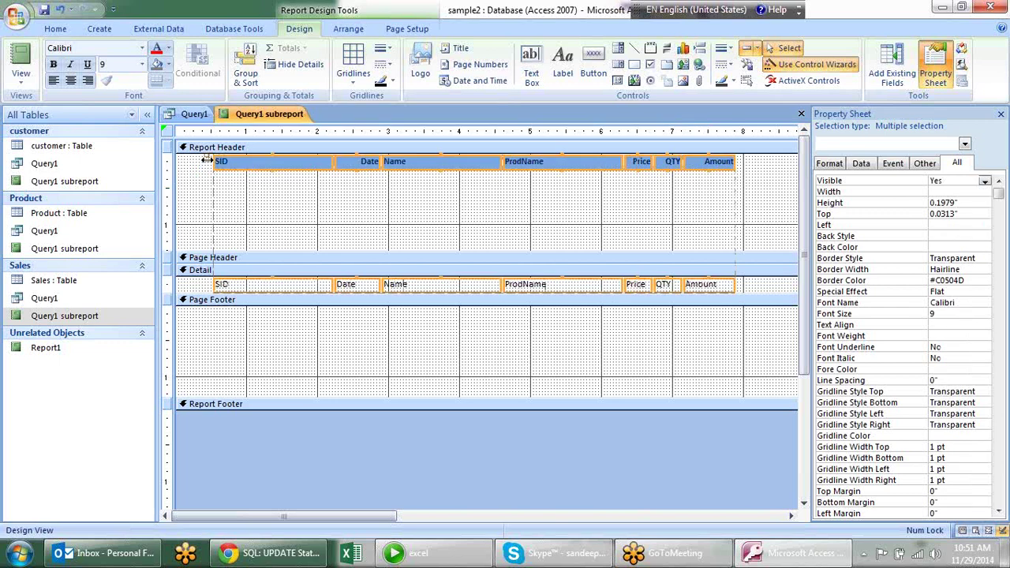
{"action": "left_click", "coordinate": [231, 196]}
{"action": "left_click", "coordinate": [221, 163]}
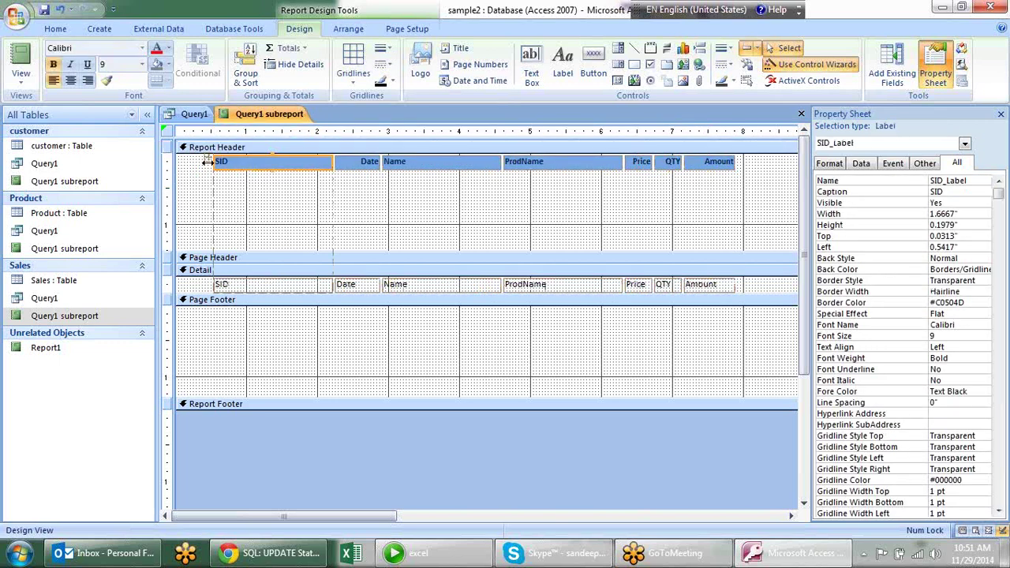
{"action": "left_click", "coordinate": [232, 198]}
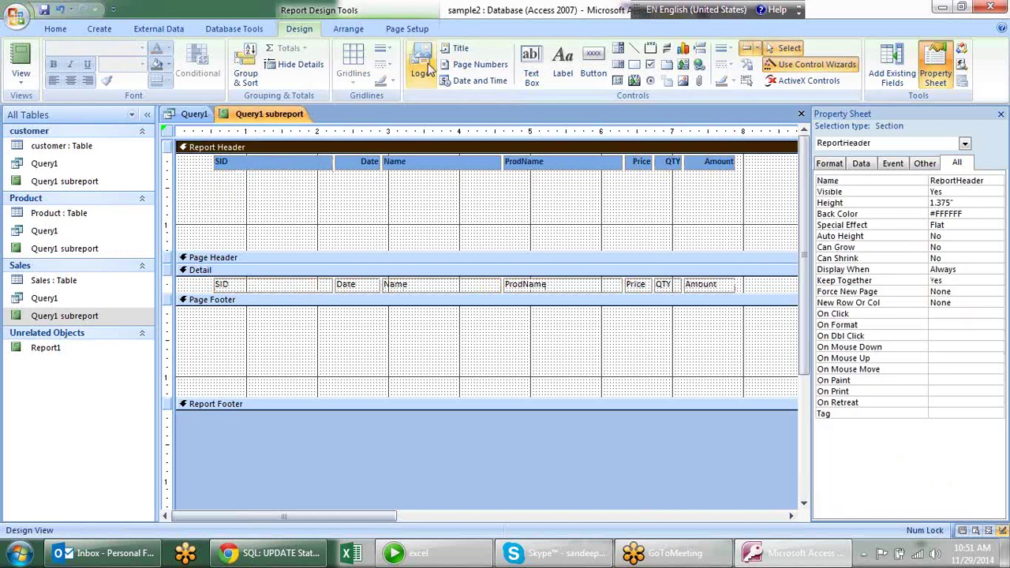
Step: Place a stray test label in the Report Header and discard it
{"action": "left_click", "coordinate": [563, 75]}
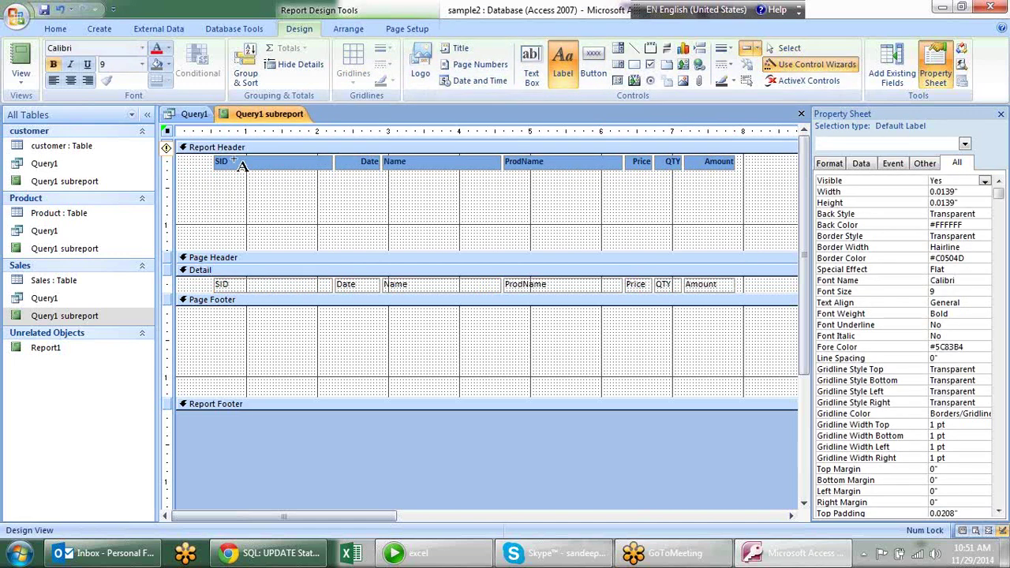
{"action": "left_click", "coordinate": [200, 163]}
{"action": "type", "text": "sdfsdf"}
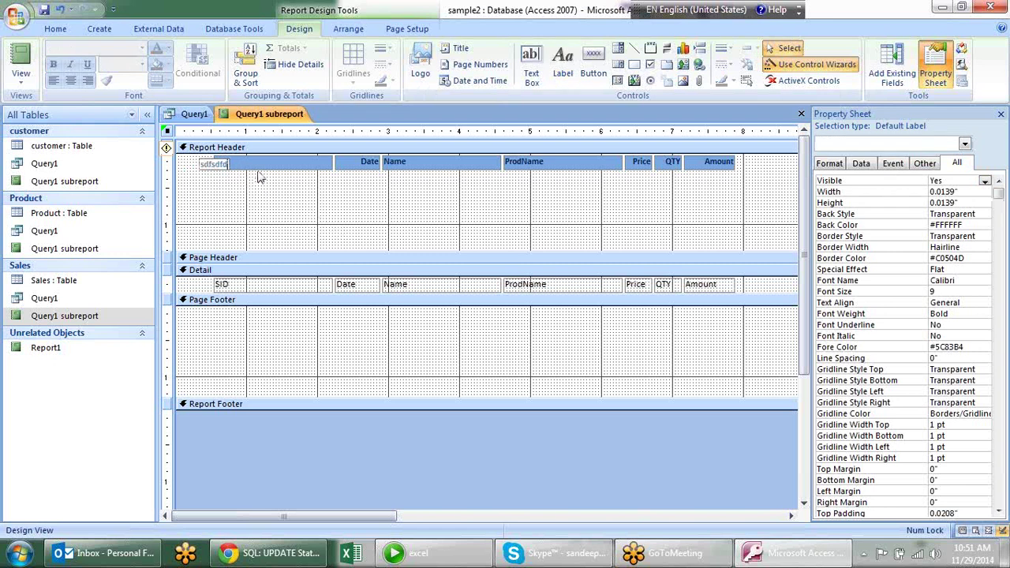
{"action": "key", "text": "Escape"}
Step: Stretch the column headings taller and move them lower in the Report Header
{"action": "left_click", "coordinate": [249, 163]}
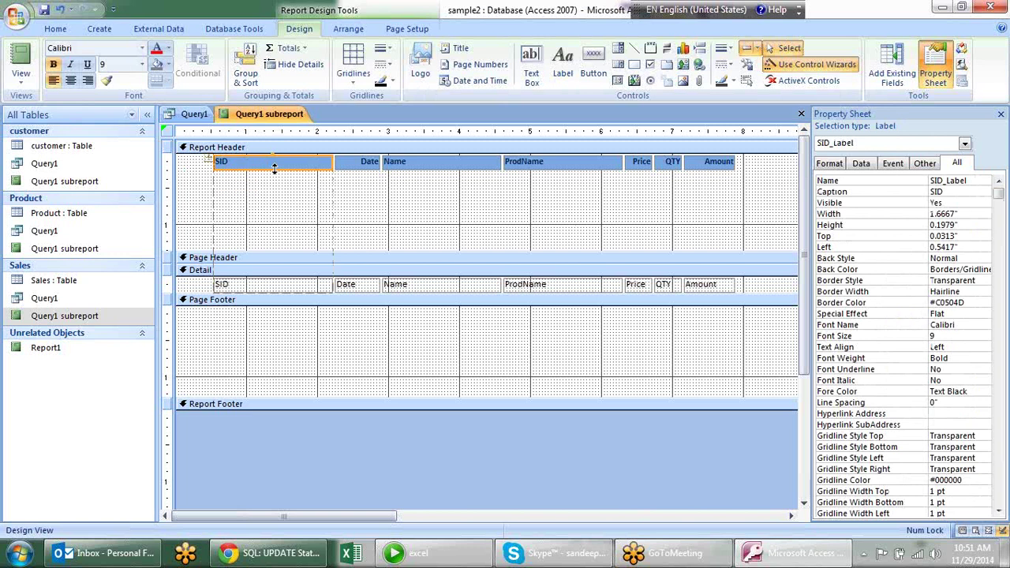
{"action": "left_click_drag", "start_coordinate": [275, 168], "coordinate": [276, 212]}
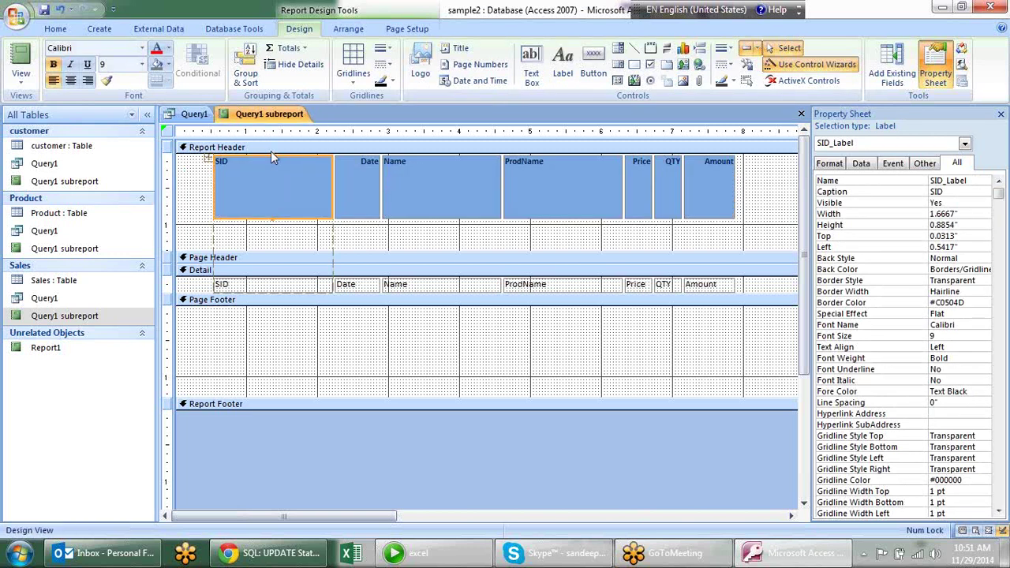
{"action": "left_click_drag", "start_coordinate": [272, 155], "coordinate": [269, 188]}
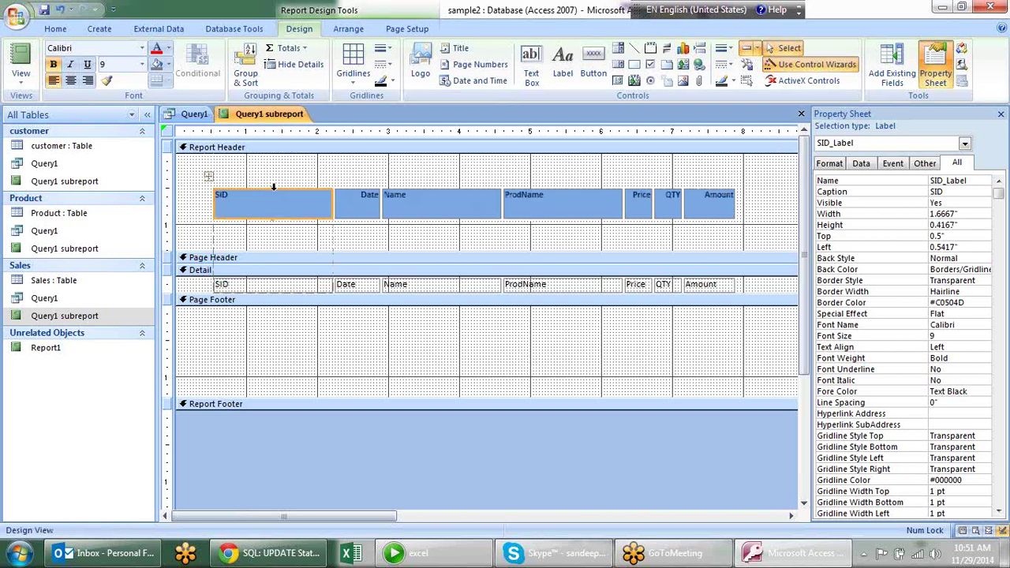
{"action": "left_click_drag", "start_coordinate": [273, 188], "coordinate": [274, 238]}
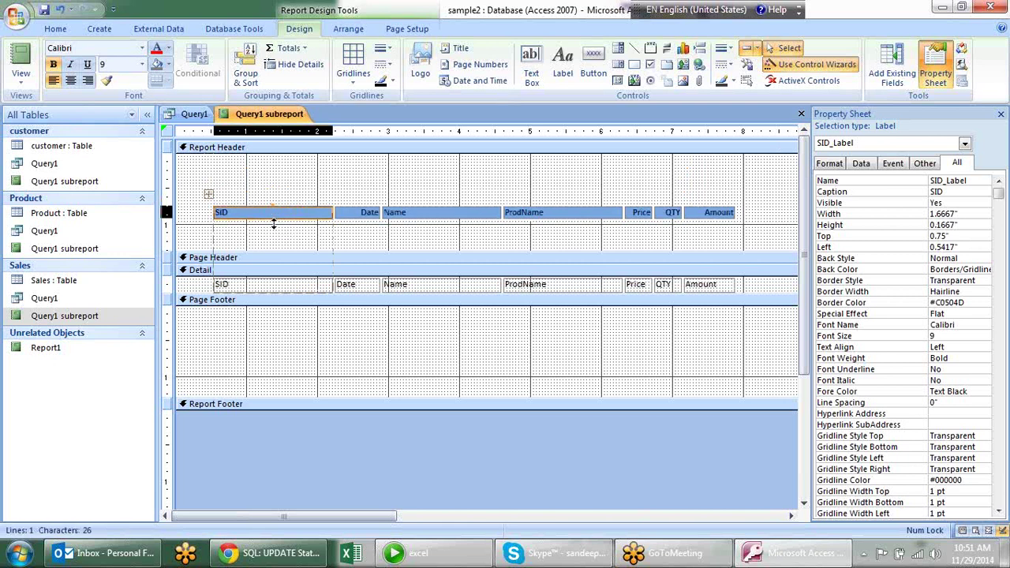
{"action": "left_click", "coordinate": [303, 178]}
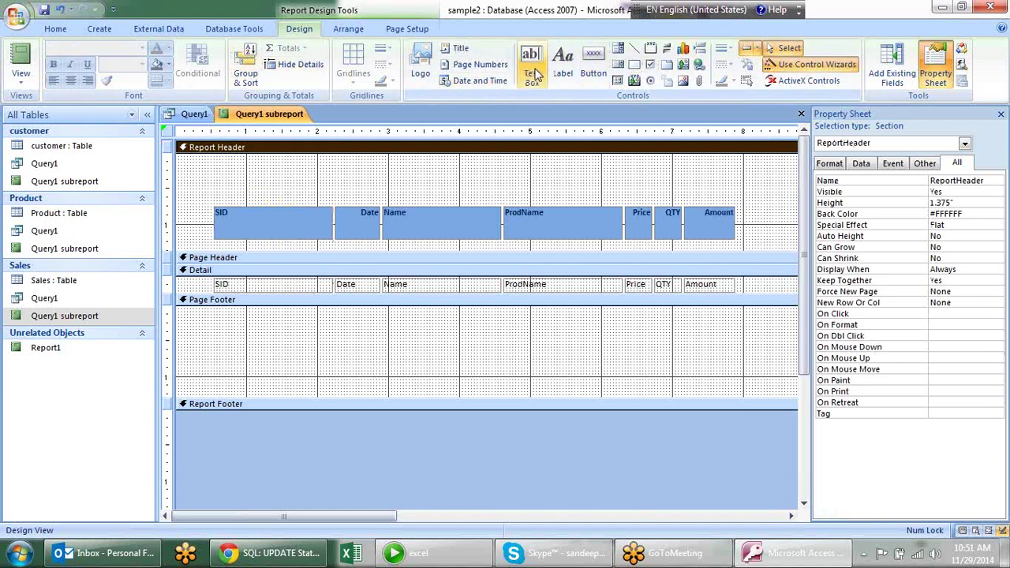
Step: Add a title label reading 'Sales Report for the month of April' above the headings
{"action": "left_click", "coordinate": [563, 63]}
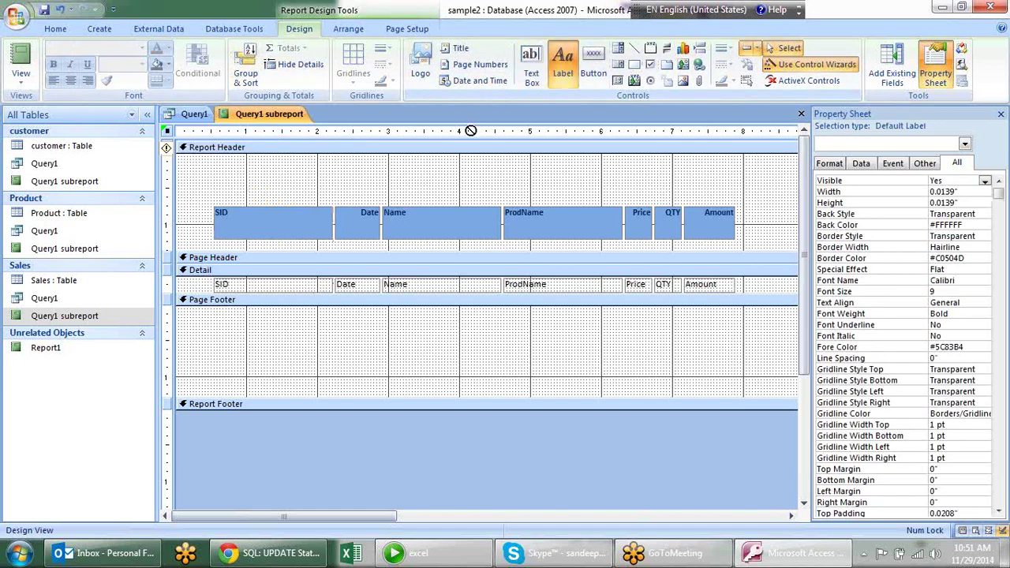
{"action": "left_click", "coordinate": [218, 183]}
{"action": "type", "text": "Sales Report for the month of April"}
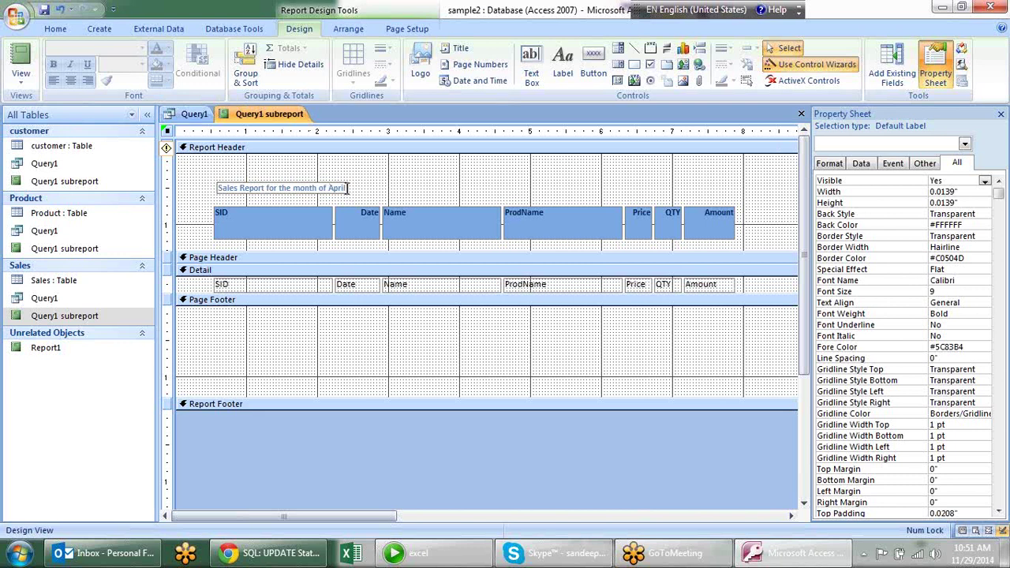
{"action": "left_click_drag", "start_coordinate": [331, 188], "coordinate": [218, 188]}
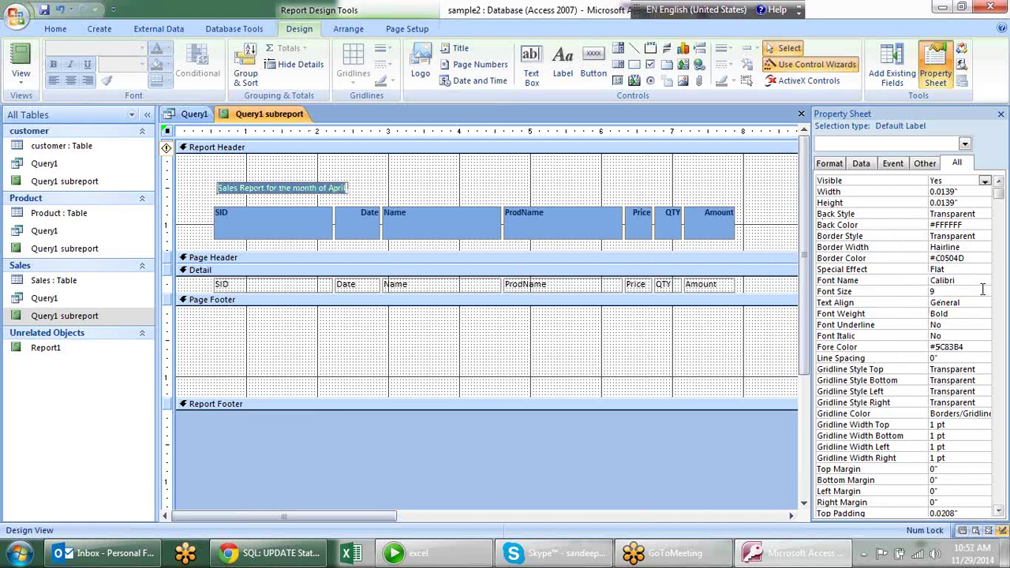
{"action": "key", "text": "Return"}
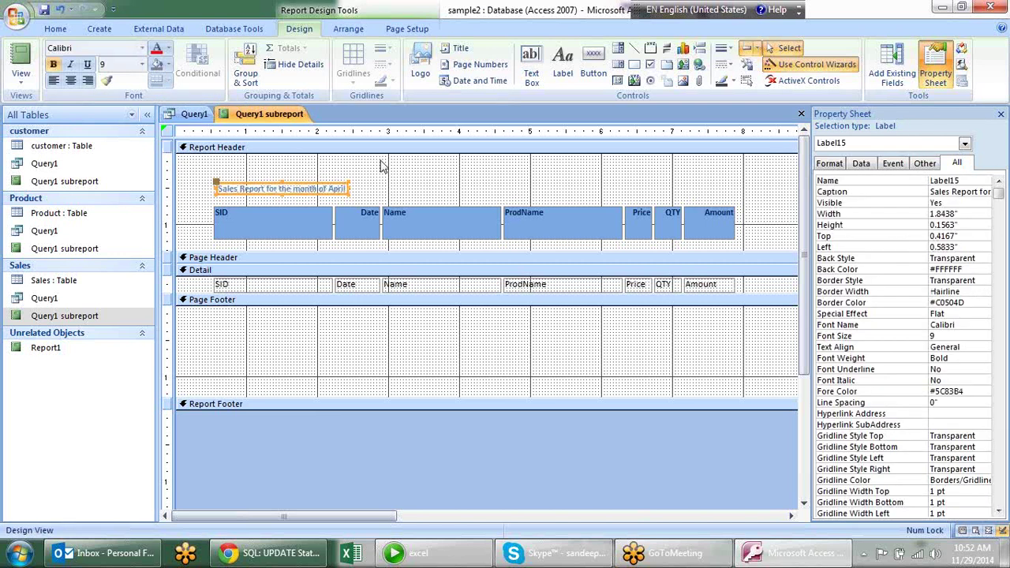
Step: Set the title's font size to 20 and resize the label to span all columns
{"action": "left_click", "coordinate": [961, 336]}
{"action": "left_click", "coordinate": [985, 336]}
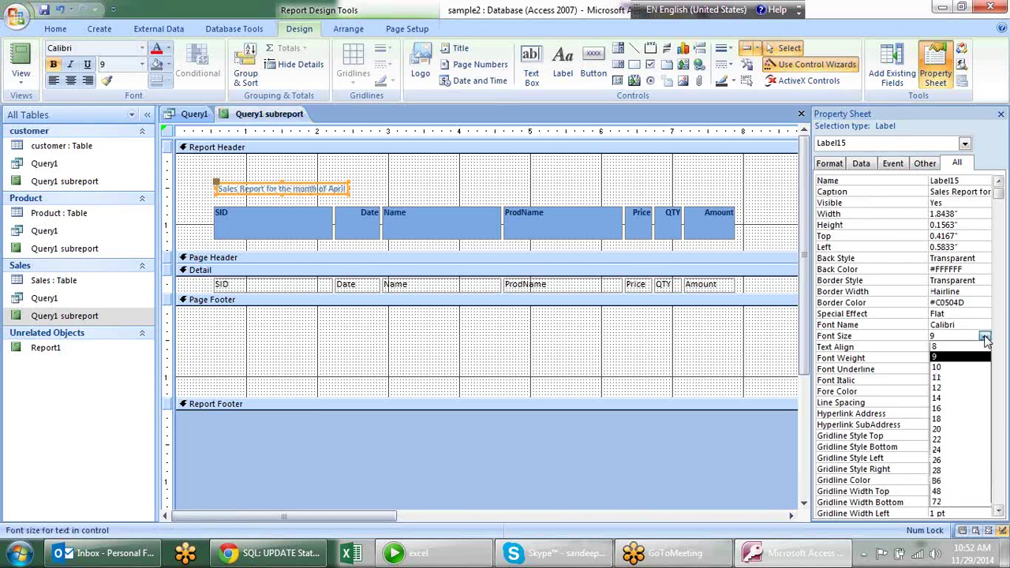
{"action": "left_click", "coordinate": [953, 430]}
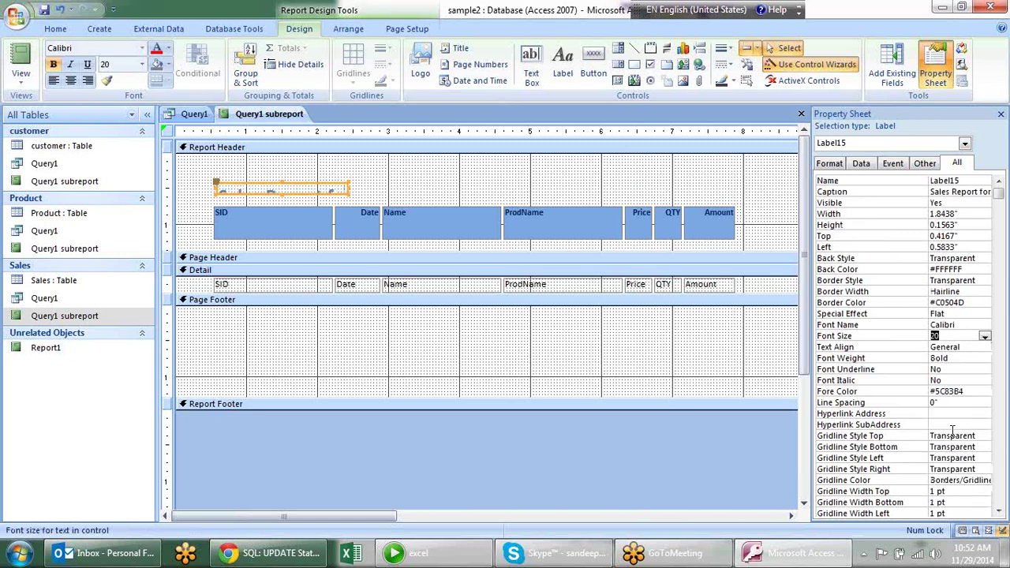
{"action": "left_click_drag", "start_coordinate": [352, 193], "coordinate": [733, 190]}
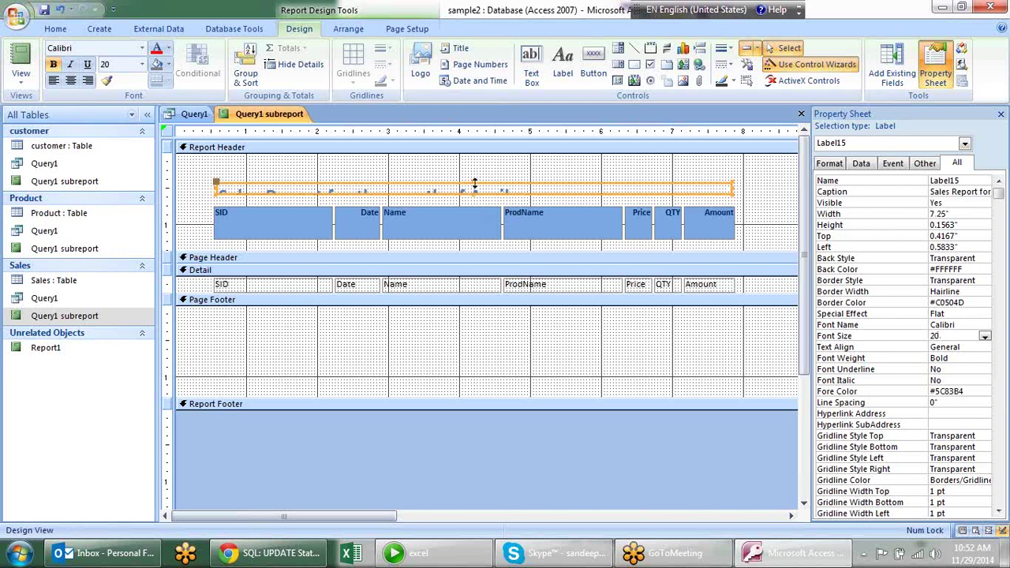
{"action": "left_click_drag", "start_coordinate": [474, 183], "coordinate": [471, 164]}
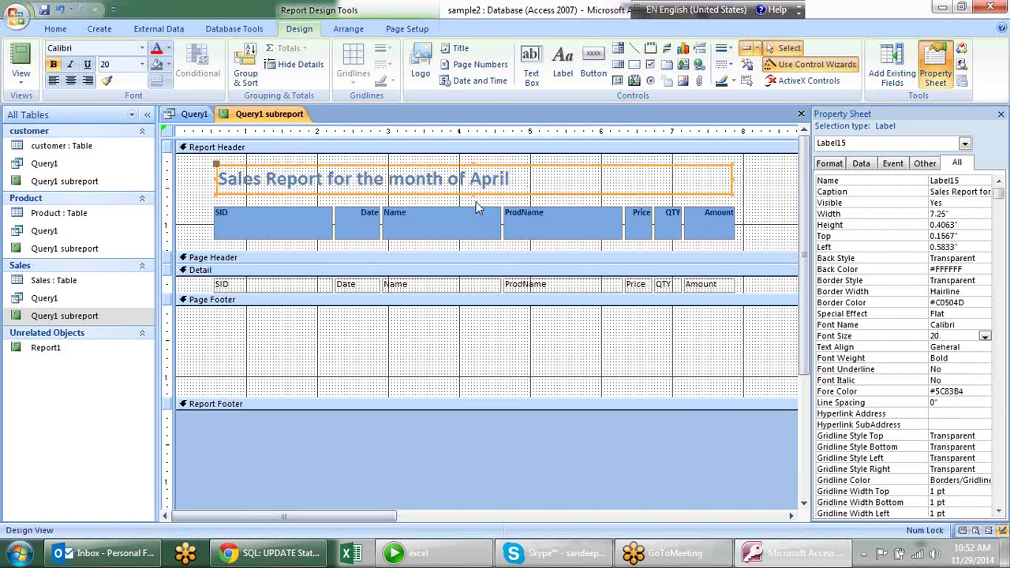
{"action": "left_click_drag", "start_coordinate": [473, 195], "coordinate": [475, 196]}
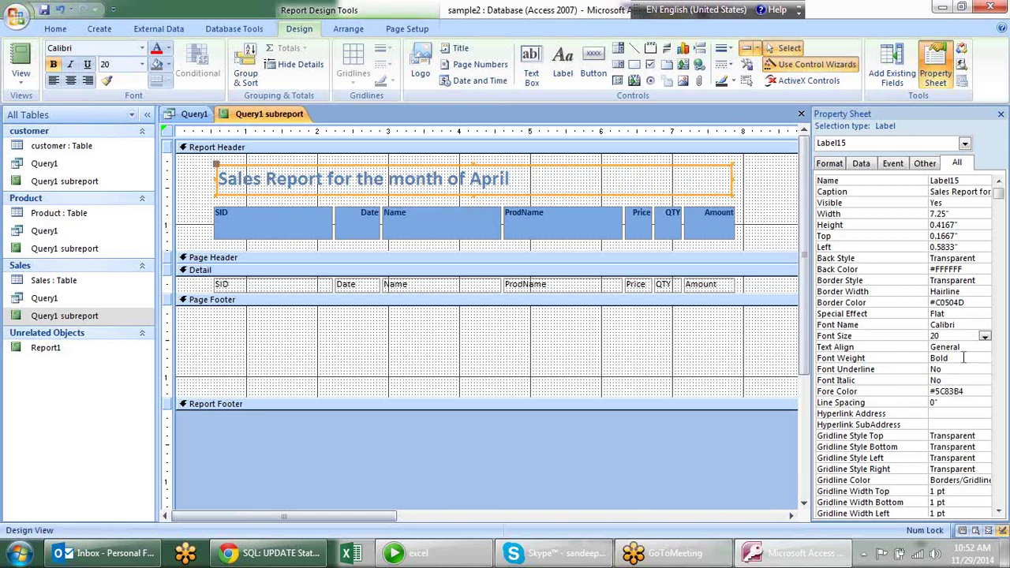
Step: Make the title text red (#ED1C24)
{"action": "left_click", "coordinate": [977, 326]}
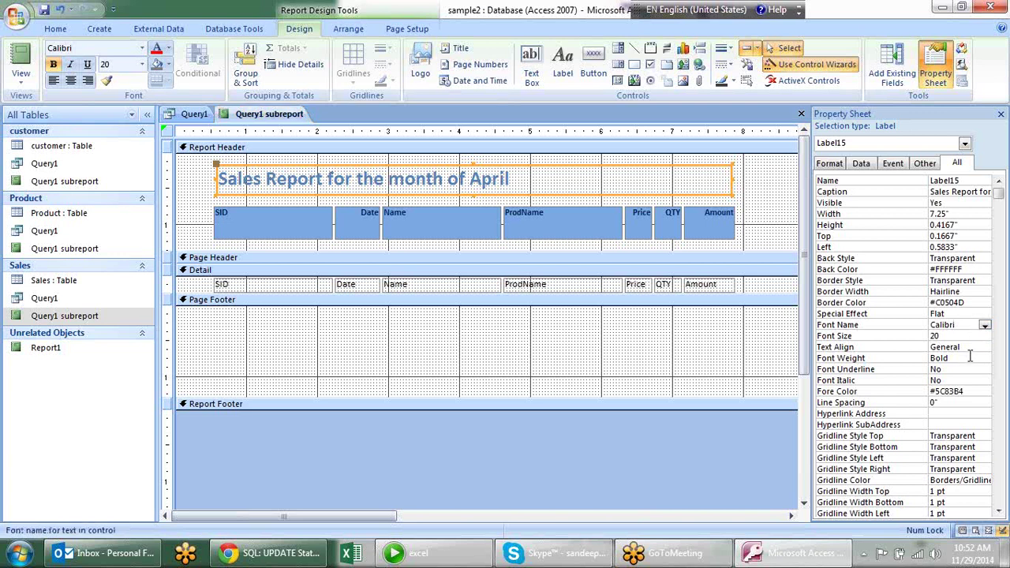
{"action": "left_click", "coordinate": [964, 392]}
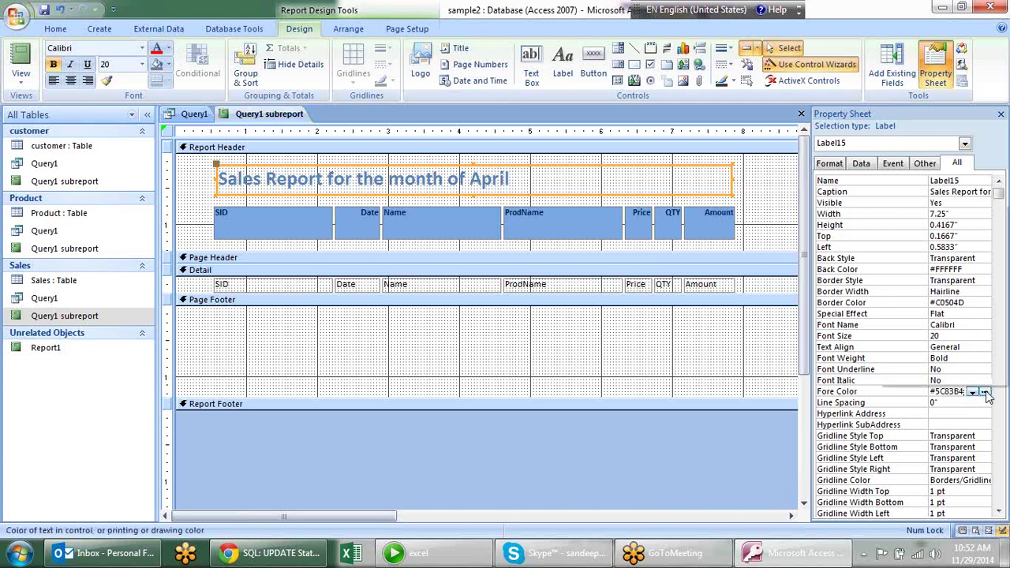
{"action": "left_click", "coordinate": [972, 392]}
{"action": "left_click", "coordinate": [899, 359]}
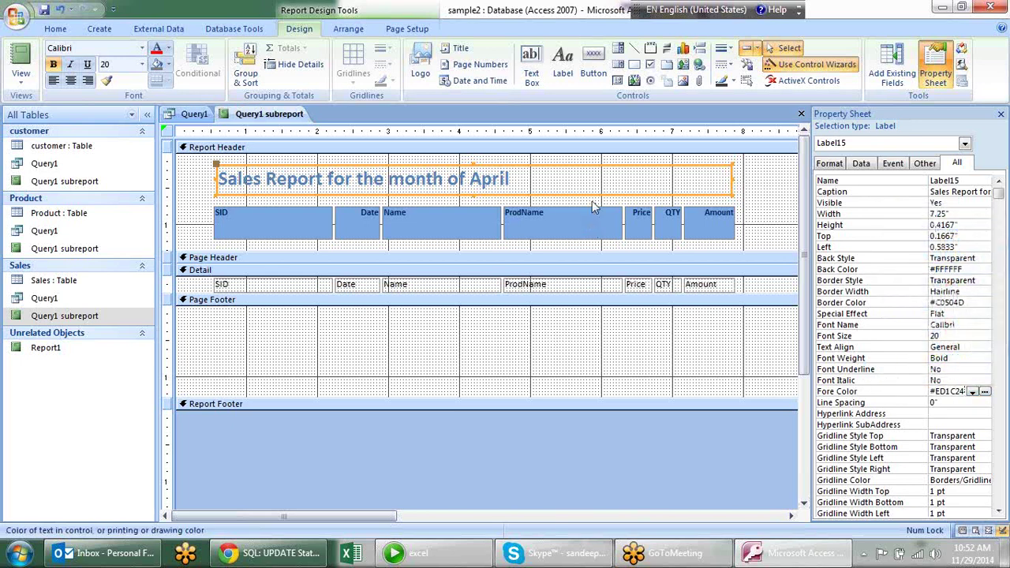
{"action": "left_click", "coordinate": [541, 194]}
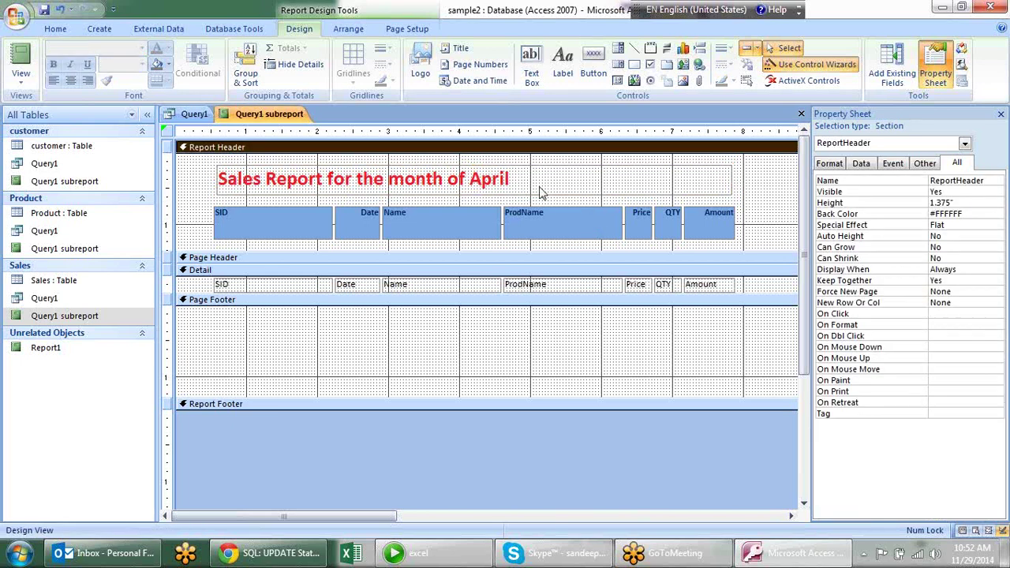
Step: Switch the subreport to Report View and scroll through the sales rows
{"action": "right_click", "coordinate": [276, 116]}
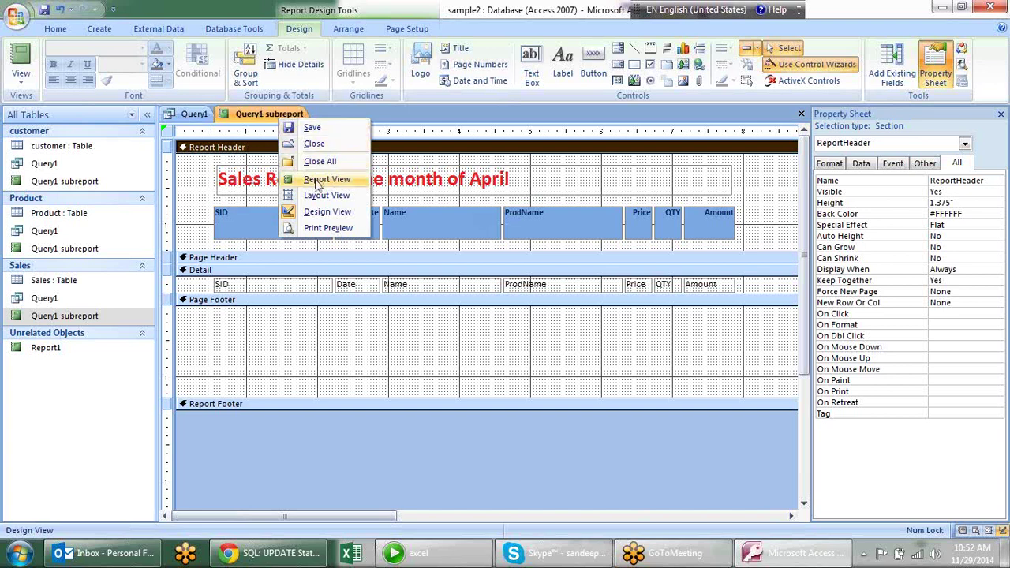
{"action": "left_click", "coordinate": [326, 179]}
{"action": "left_click", "coordinate": [778, 241]}
{"action": "scroll", "coordinate": [780, 247], "scroll_direction": "down", "scroll_amount": 1}
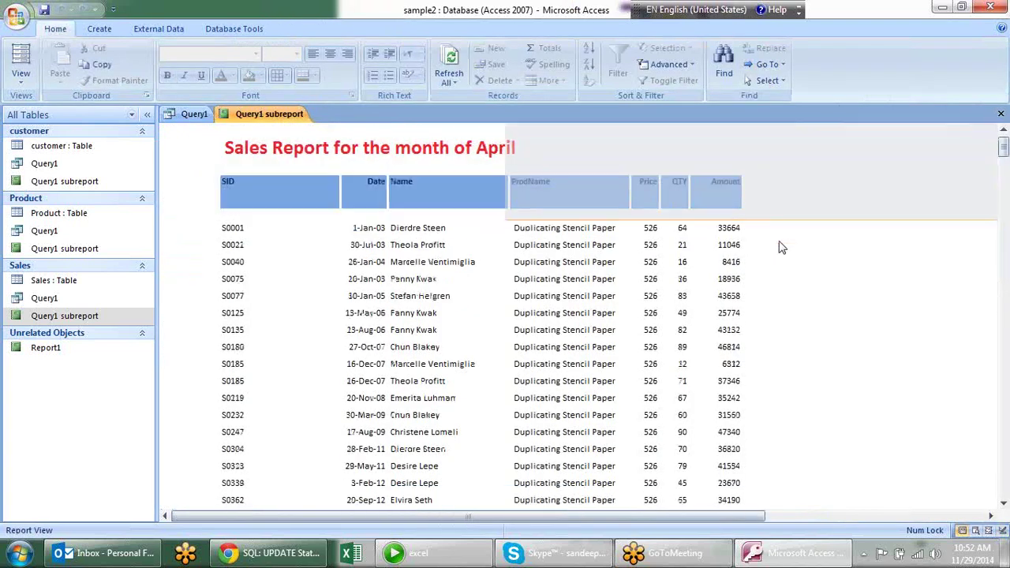
{"action": "scroll", "coordinate": [785, 276], "scroll_direction": "down", "scroll_amount": 2}
{"action": "left_click", "coordinate": [782, 303]}
{"action": "scroll", "coordinate": [710, 253], "scroll_direction": "down", "scroll_amount": 3}
{"action": "scroll", "coordinate": [661, 214], "scroll_direction": "down", "scroll_amount": 4}
{"action": "scroll", "coordinate": [661, 214], "scroll_direction": "down", "scroll_amount": 4}
{"action": "scroll", "coordinate": [661, 215], "scroll_direction": "down", "scroll_amount": 4}
{"action": "scroll", "coordinate": [661, 215], "scroll_direction": "down", "scroll_amount": 4}
{"action": "scroll", "coordinate": [662, 215], "scroll_direction": "down", "scroll_amount": 4}
{"action": "scroll", "coordinate": [662, 214], "scroll_direction": "down", "scroll_amount": 4}
{"action": "scroll", "coordinate": [662, 215], "scroll_direction": "down", "scroll_amount": 4}
{"action": "scroll", "coordinate": [661, 214], "scroll_direction": "down", "scroll_amount": 4}
{"action": "scroll", "coordinate": [661, 215], "scroll_direction": "down", "scroll_amount": 3}
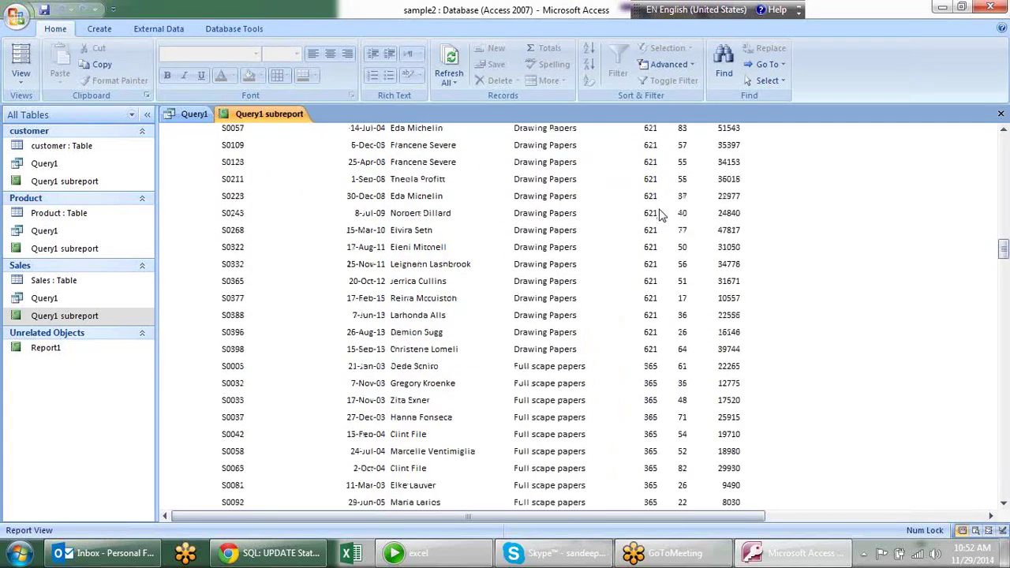
Step: Open the subreport in Print Preview, dismissing the page-width warning, and scroll the pages
{"action": "left_click", "coordinate": [16, 16]}
{"action": "left_click", "coordinate": [229, 140]}
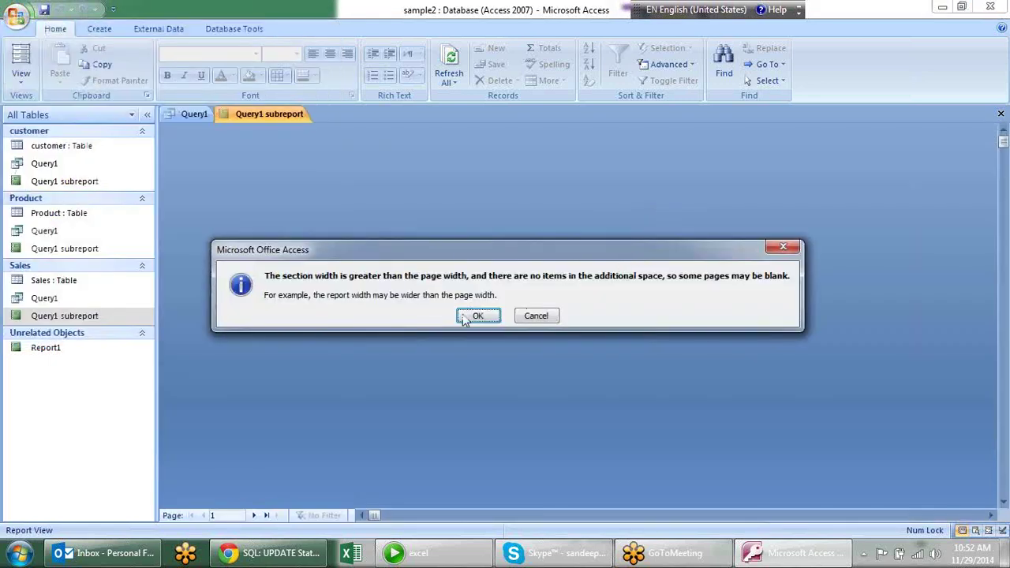
{"action": "left_click", "coordinate": [478, 316]}
{"action": "scroll", "coordinate": [552, 214], "scroll_direction": "down", "scroll_amount": 3}
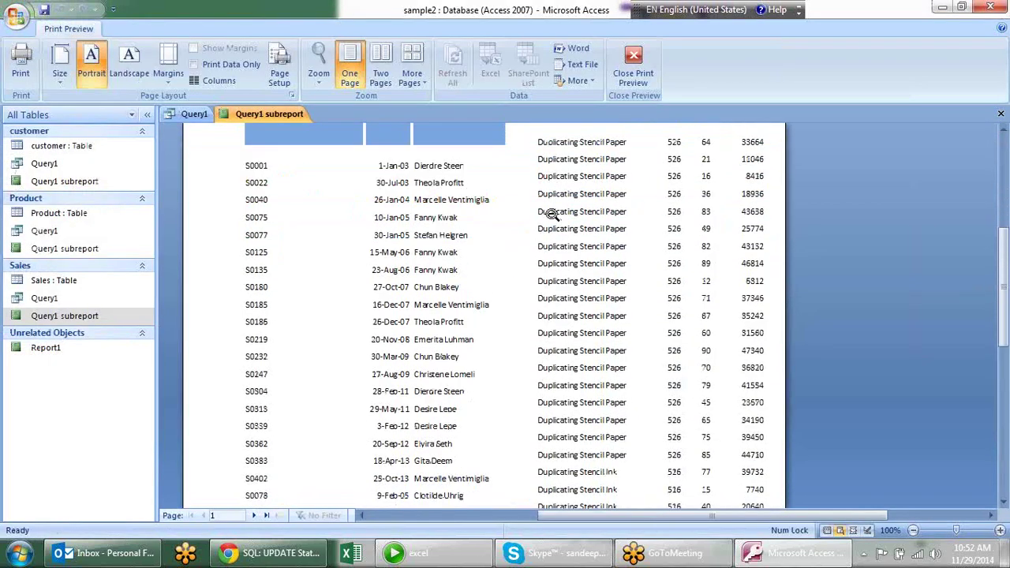
{"action": "scroll", "coordinate": [552, 214], "scroll_direction": "down", "scroll_amount": 5}
{"action": "scroll", "coordinate": [551, 214], "scroll_direction": "up", "scroll_amount": 3}
Step: Export the report to Word as Query1 subreport.rtf in the Desktop excel folder, without saving export steps
{"action": "scroll", "coordinate": [553, 212], "scroll_direction": "up", "scroll_amount": 3}
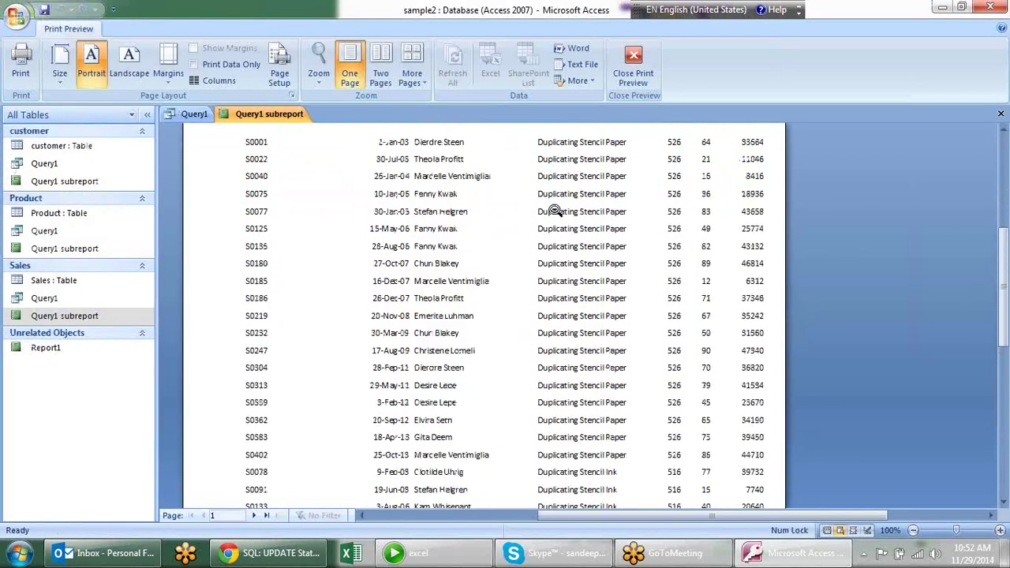
{"action": "scroll", "coordinate": [555, 211], "scroll_direction": "up", "scroll_amount": 2}
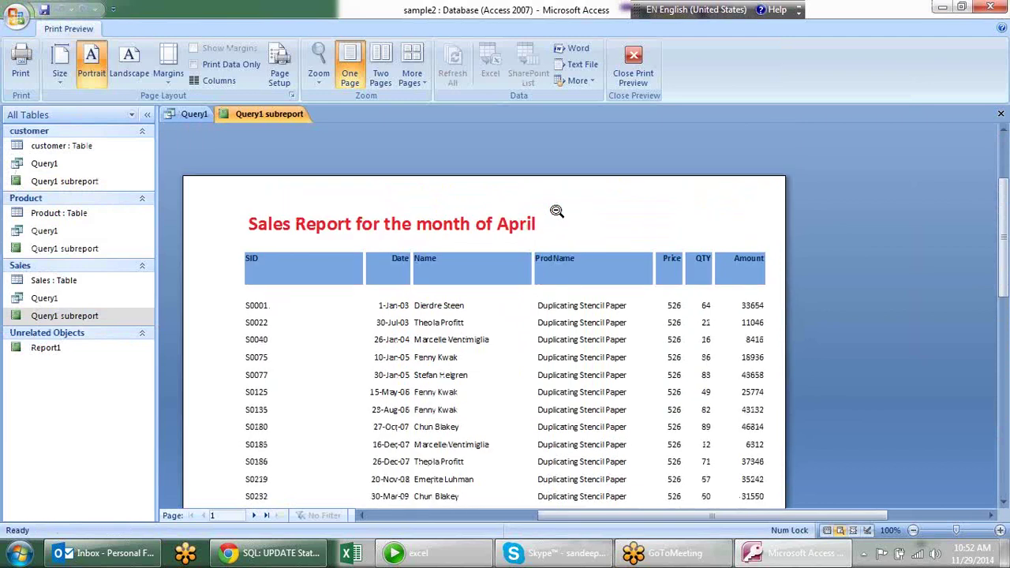
{"action": "left_click", "coordinate": [568, 51]}
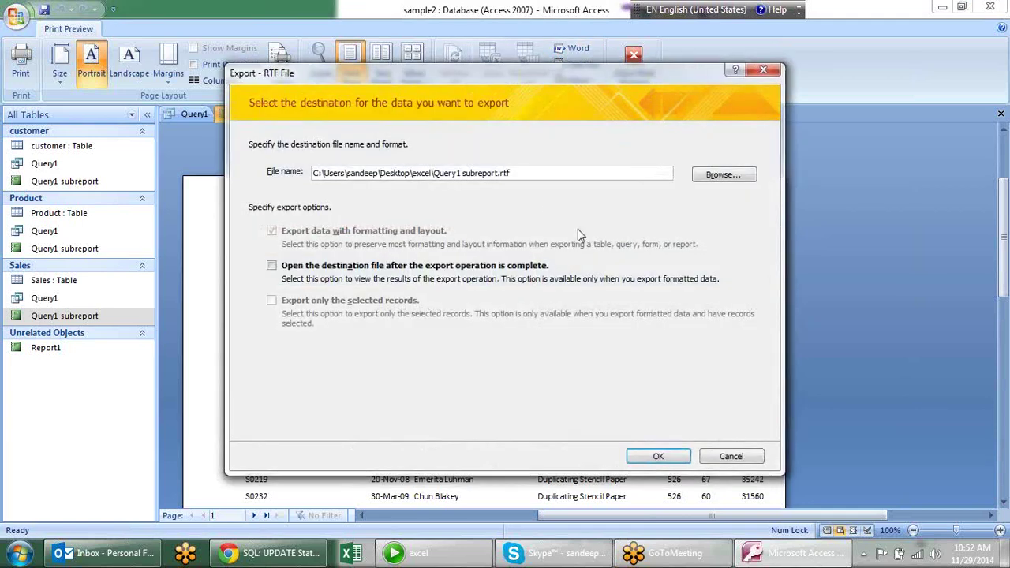
{"action": "left_click", "coordinate": [658, 458]}
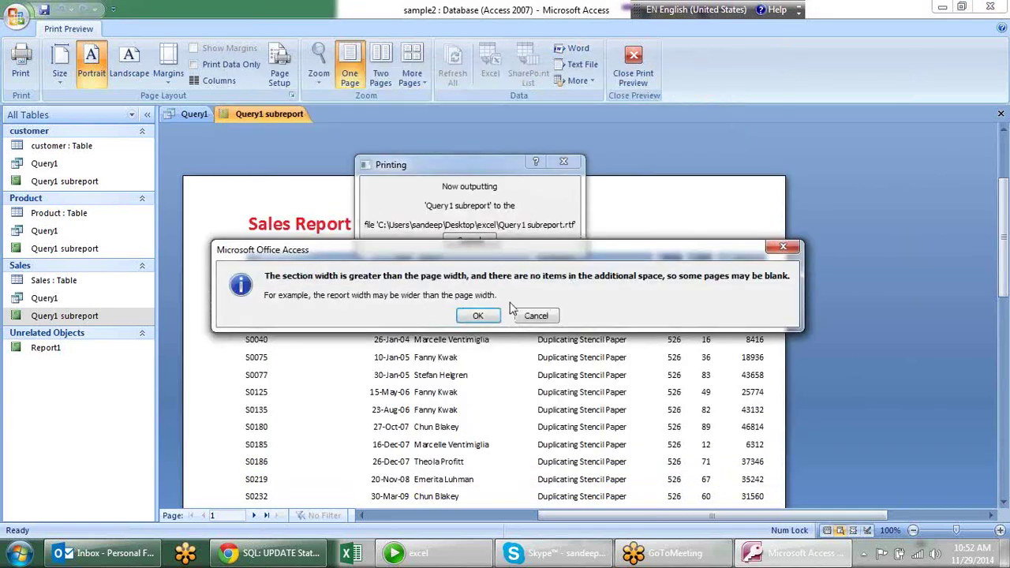
{"action": "left_click", "coordinate": [470, 316]}
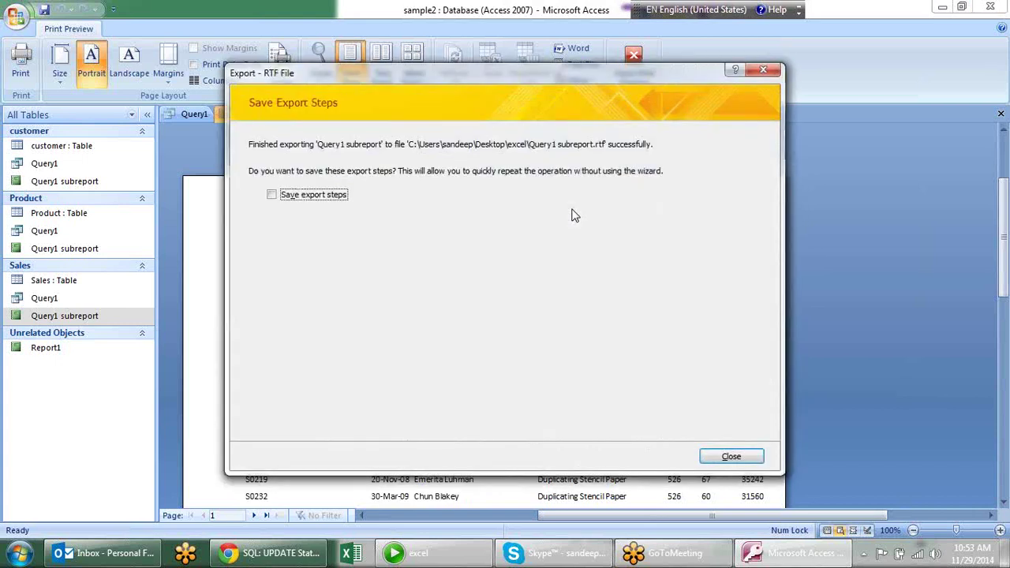
{"action": "left_click", "coordinate": [731, 456]}
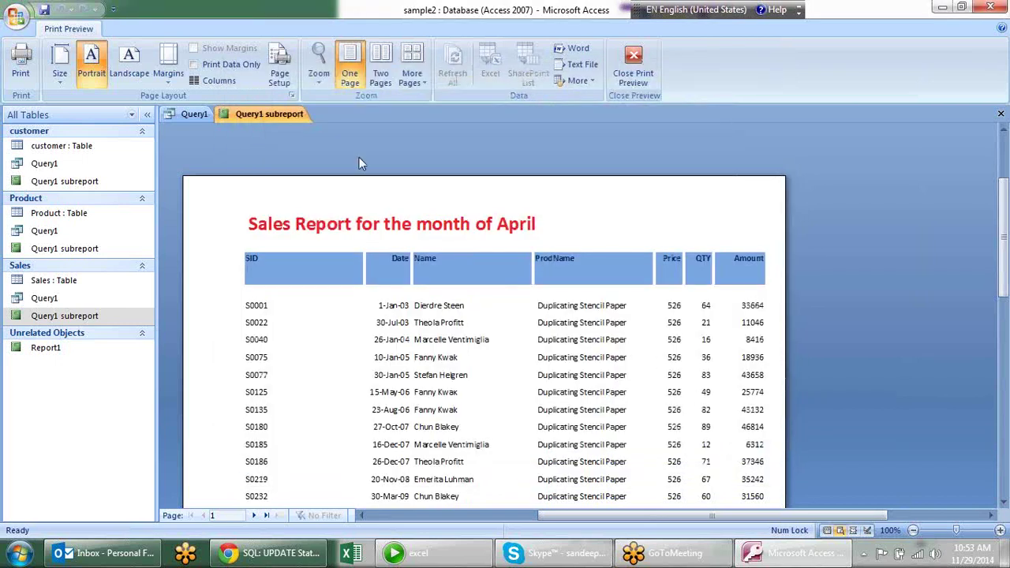
Step: Close the Query1 subreport without saving its design changes
{"action": "left_click", "coordinate": [435, 150]}
{"action": "right_click", "coordinate": [289, 114]}
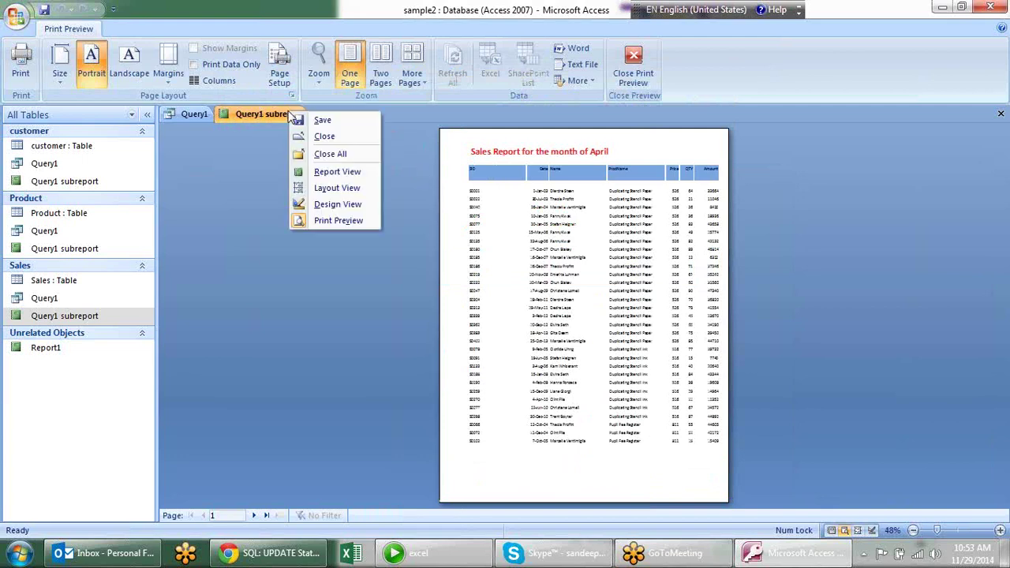
{"action": "left_click", "coordinate": [324, 137]}
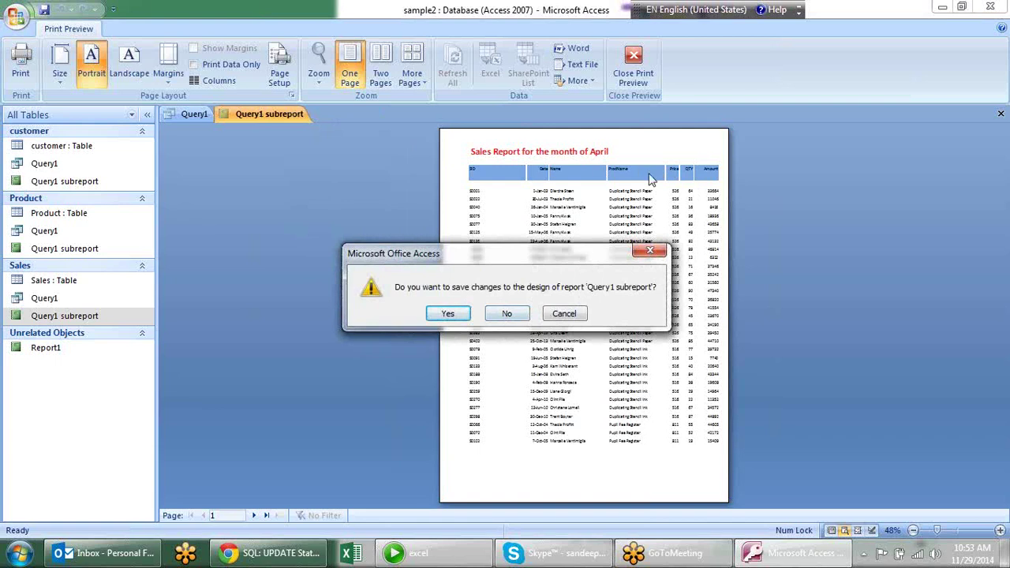
{"action": "left_click", "coordinate": [510, 314]}
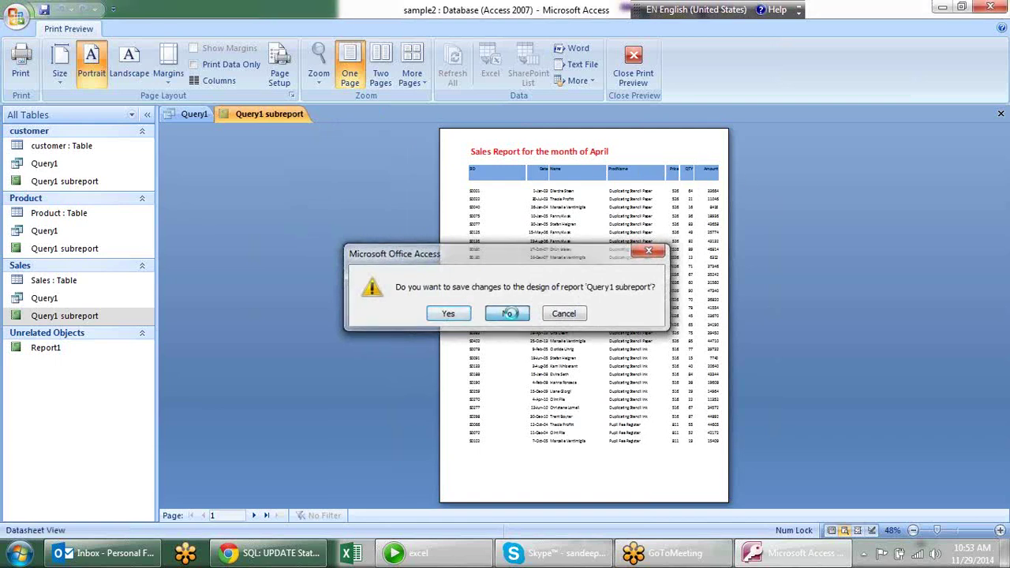
{"action": "left_click", "coordinate": [433, 251]}
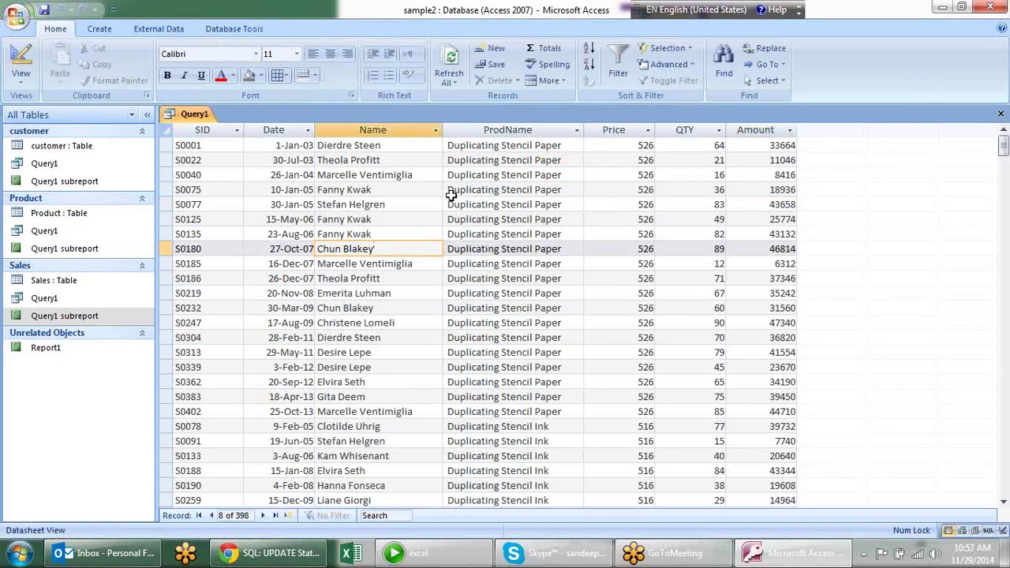
Step: Preview Query1 for printing, zoom in and out of the page, then close the preview
{"action": "key", "text": "alt+f"}
{"action": "key", "text": "w"}
{"action": "key", "text": "v"}
{"action": "left_click", "coordinate": [628, 237]}
{"action": "left_click", "coordinate": [647, 199]}
{"action": "left_click", "coordinate": [645, 267]}
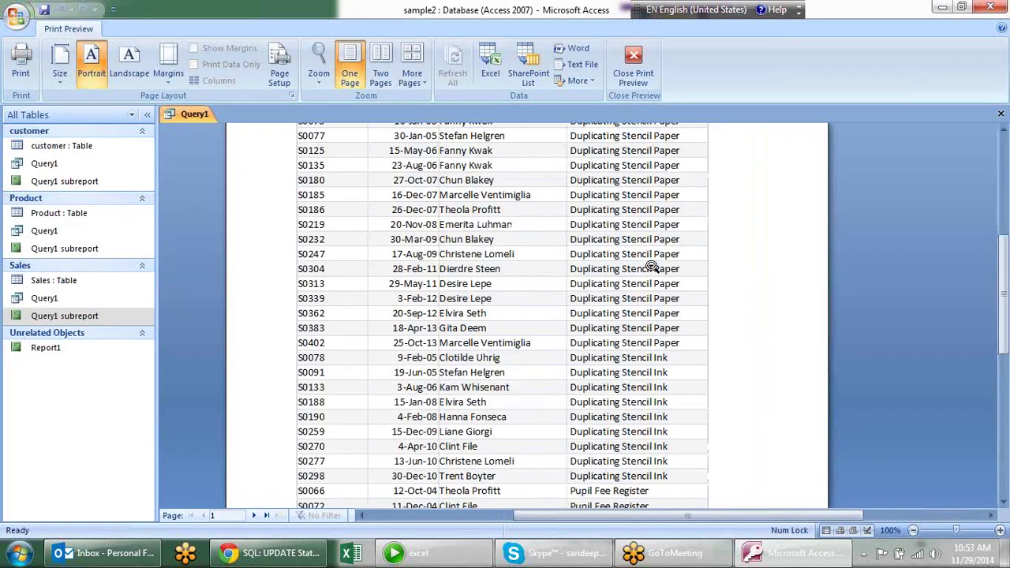
{"action": "scroll", "coordinate": [730, 254], "scroll_direction": "down", "scroll_amount": 3}
{"action": "scroll", "coordinate": [730, 254], "scroll_direction": "down", "scroll_amount": 3}
{"action": "left_click", "coordinate": [582, 275]}
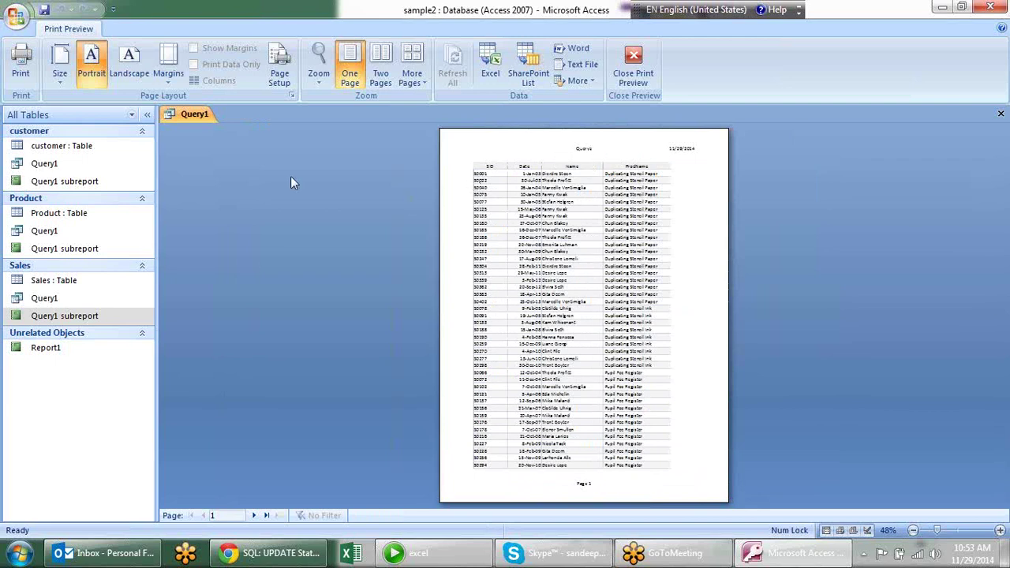
{"action": "right_click", "coordinate": [177, 116]}
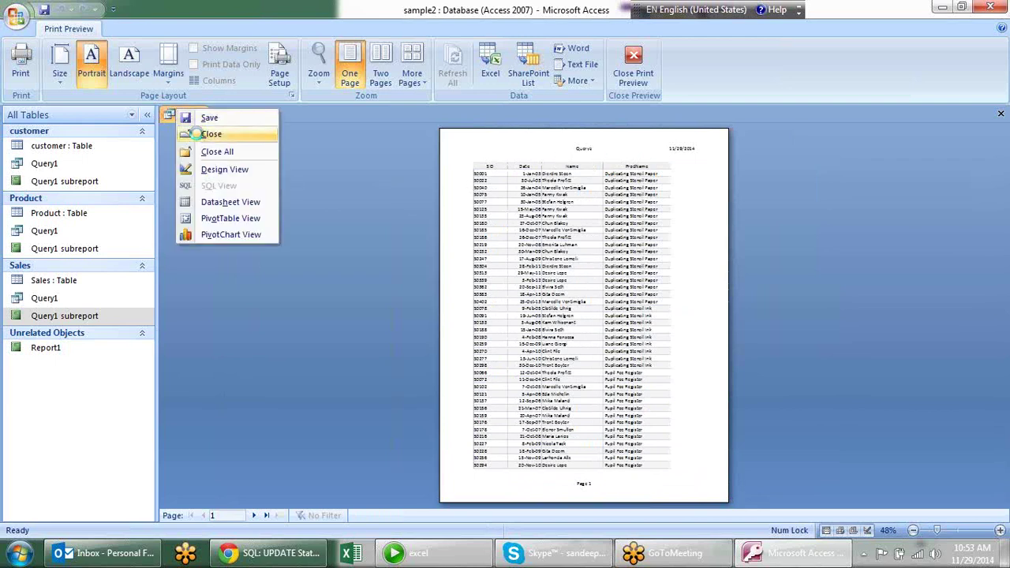
{"action": "left_click", "coordinate": [210, 134]}
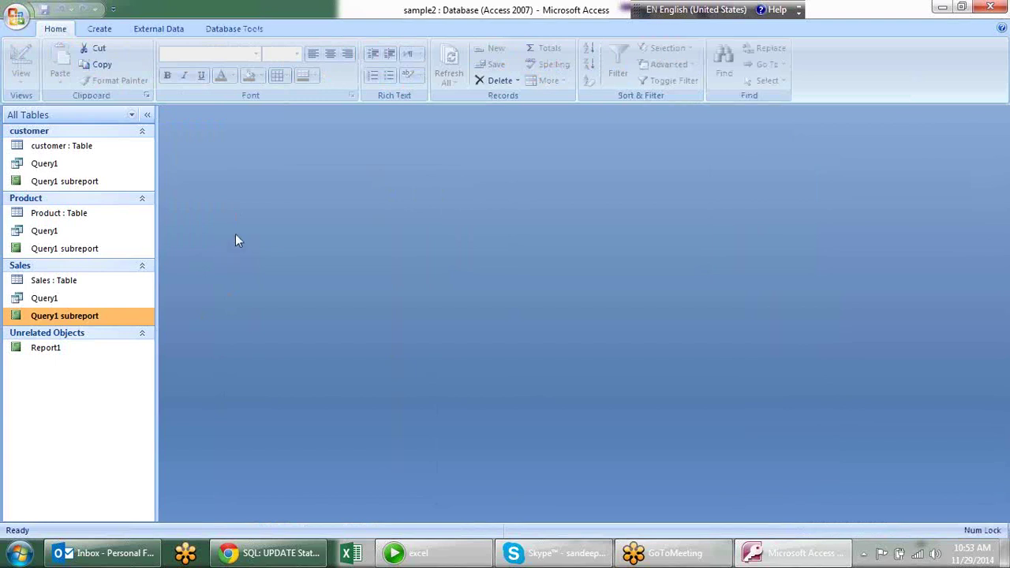
Step: Start the Report Wizard on Query1 with all its fields and no grouping
{"action": "left_click", "coordinate": [99, 29]}
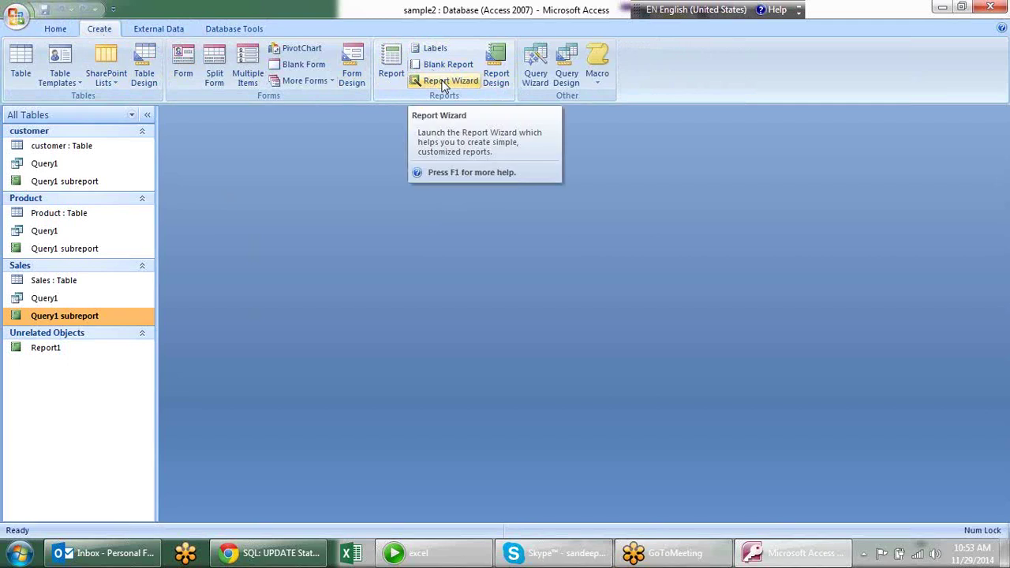
{"action": "left_click", "coordinate": [443, 82]}
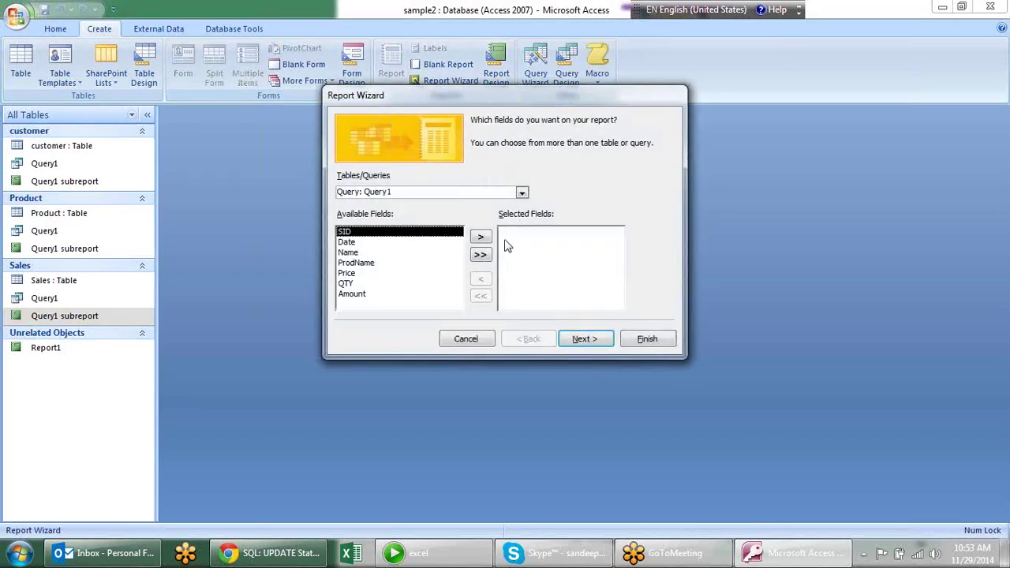
{"action": "left_click", "coordinate": [524, 194]}
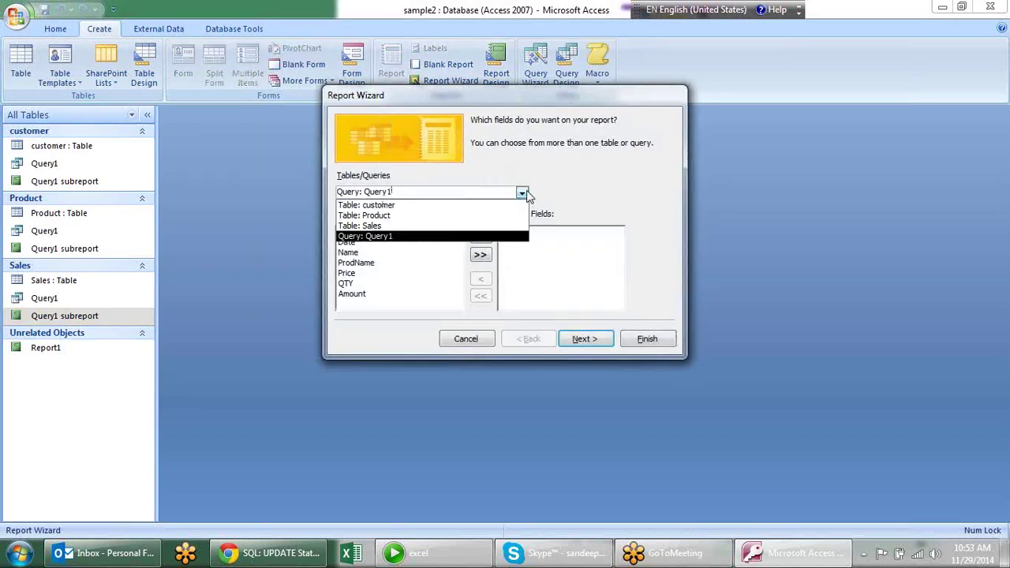
{"action": "left_click", "coordinate": [484, 236]}
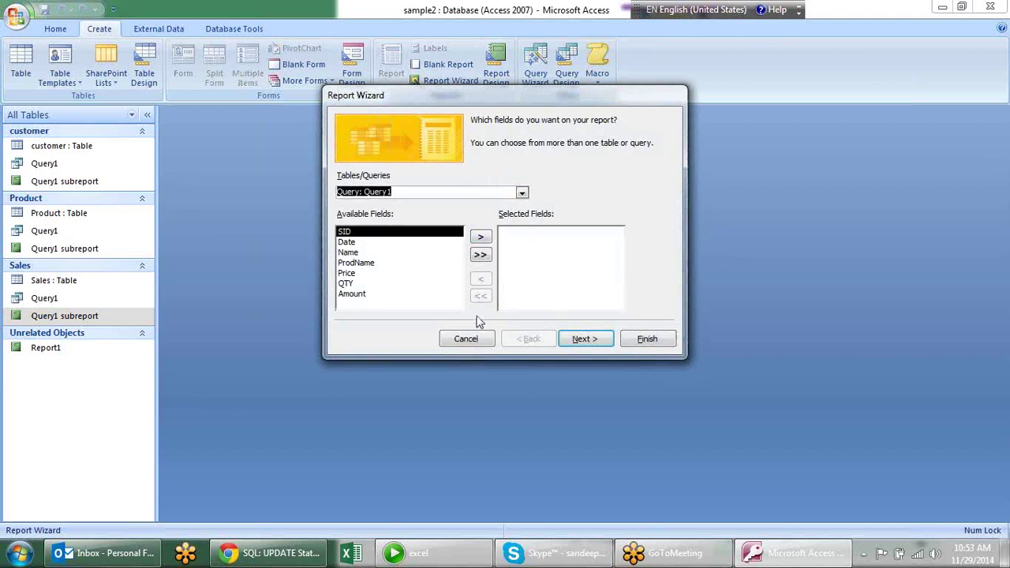
{"action": "left_click", "coordinate": [480, 257]}
{"action": "left_click", "coordinate": [586, 340]}
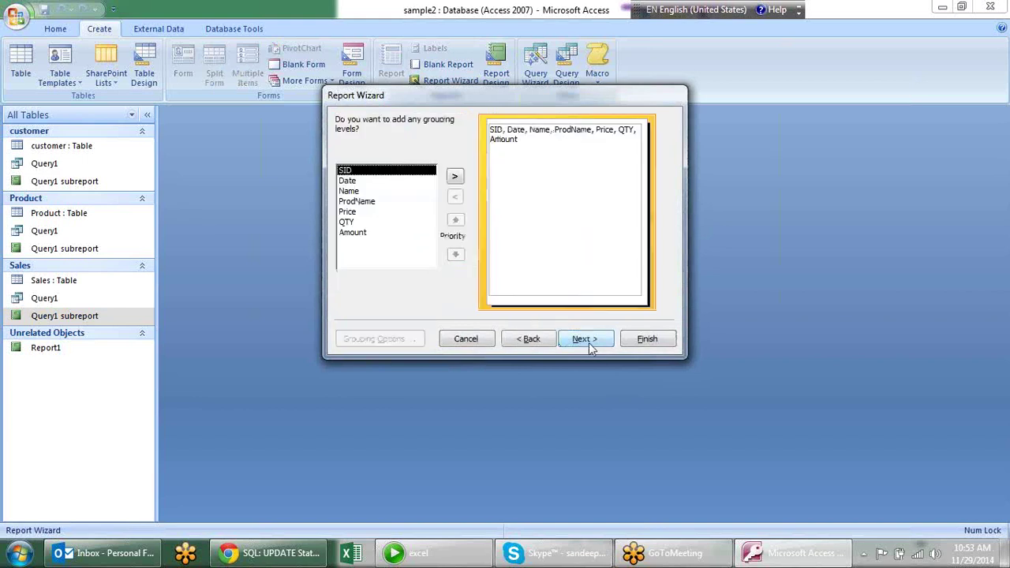
{"action": "left_click", "coordinate": [588, 341]}
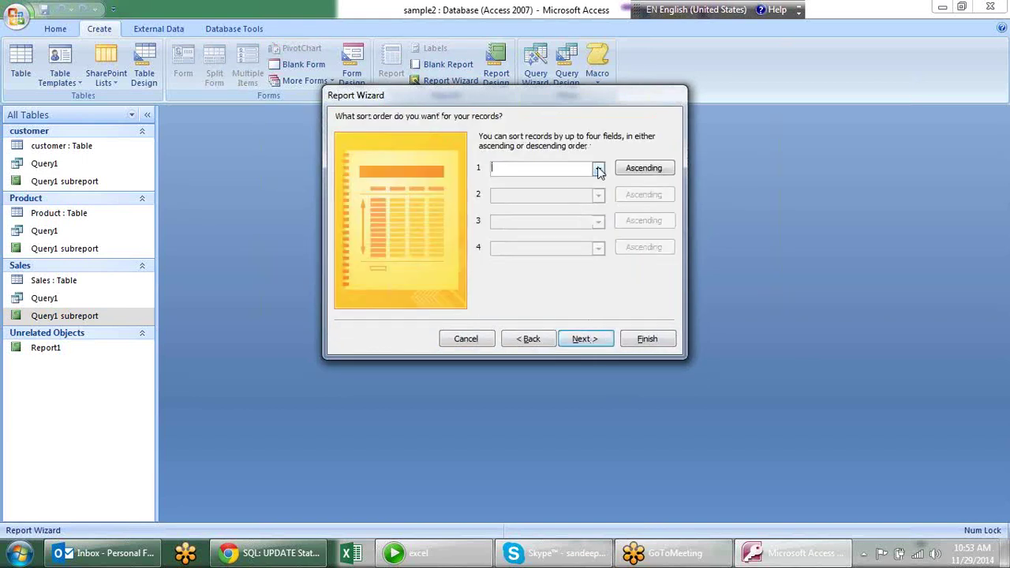
Step: Leave sorting empty and choose the Columnar layout in Portrait orientation
{"action": "left_click", "coordinate": [599, 170]}
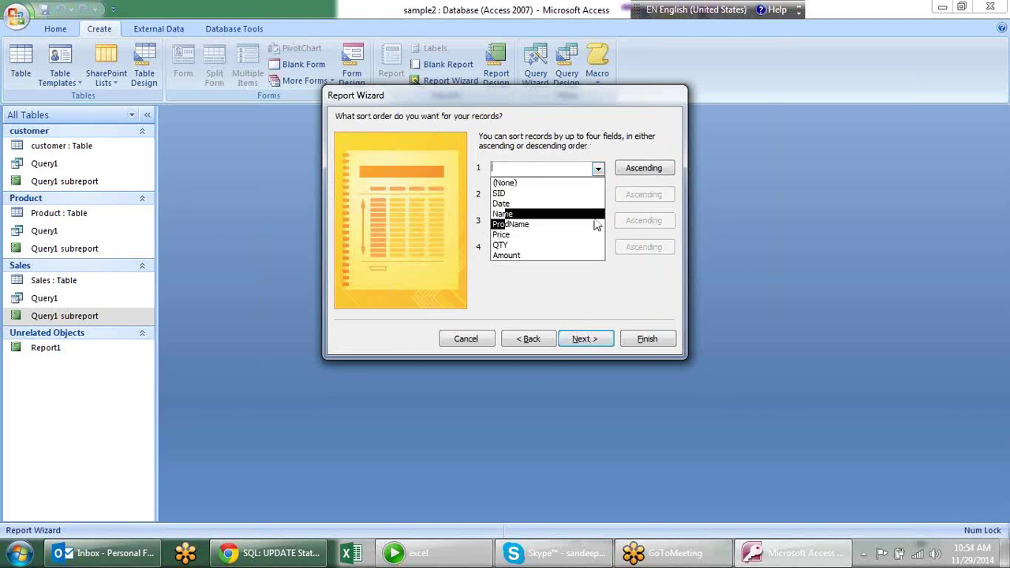
{"action": "left_click", "coordinate": [652, 293]}
{"action": "left_click", "coordinate": [612, 345]}
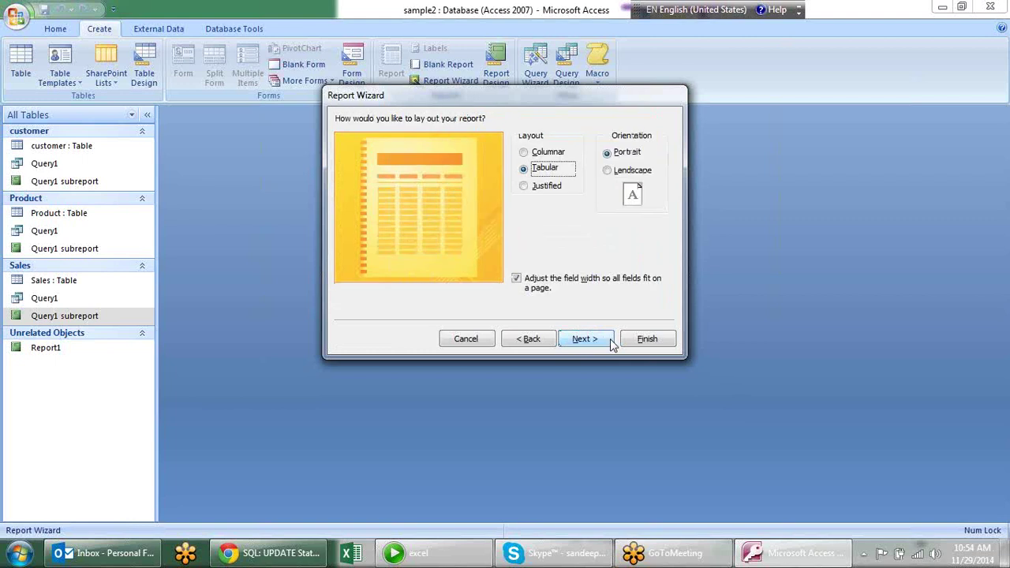
{"action": "left_click", "coordinate": [560, 155]}
{"action": "left_click", "coordinate": [556, 169]}
{"action": "left_click", "coordinate": [553, 188]}
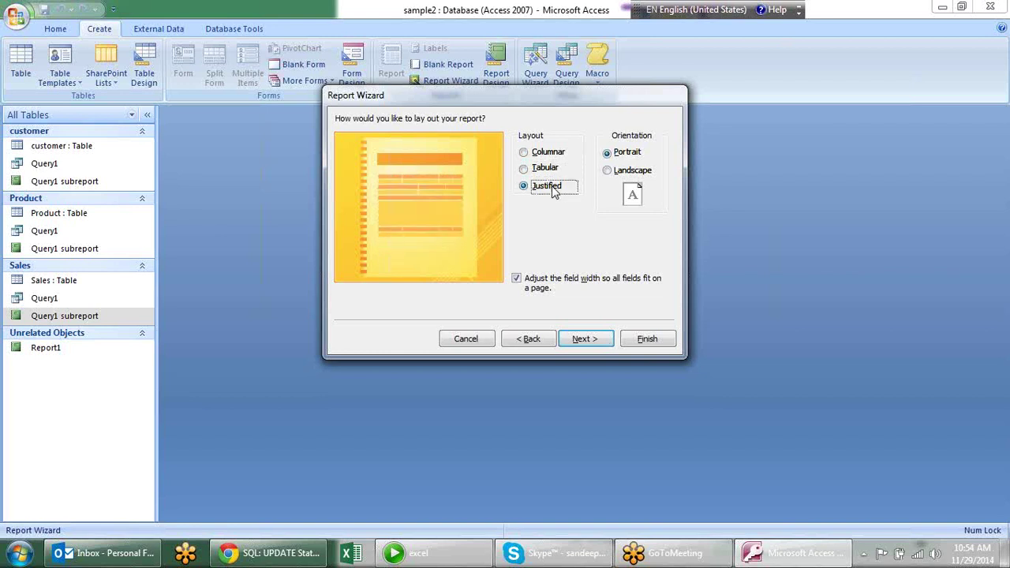
{"action": "left_click", "coordinate": [631, 171]}
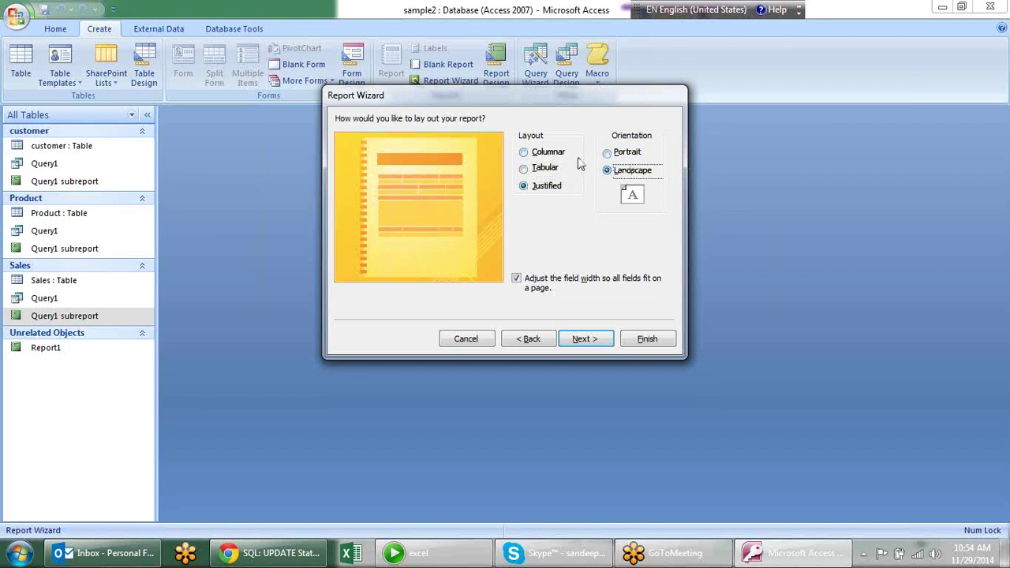
{"action": "left_click", "coordinate": [611, 152]}
{"action": "left_click", "coordinate": [534, 172]}
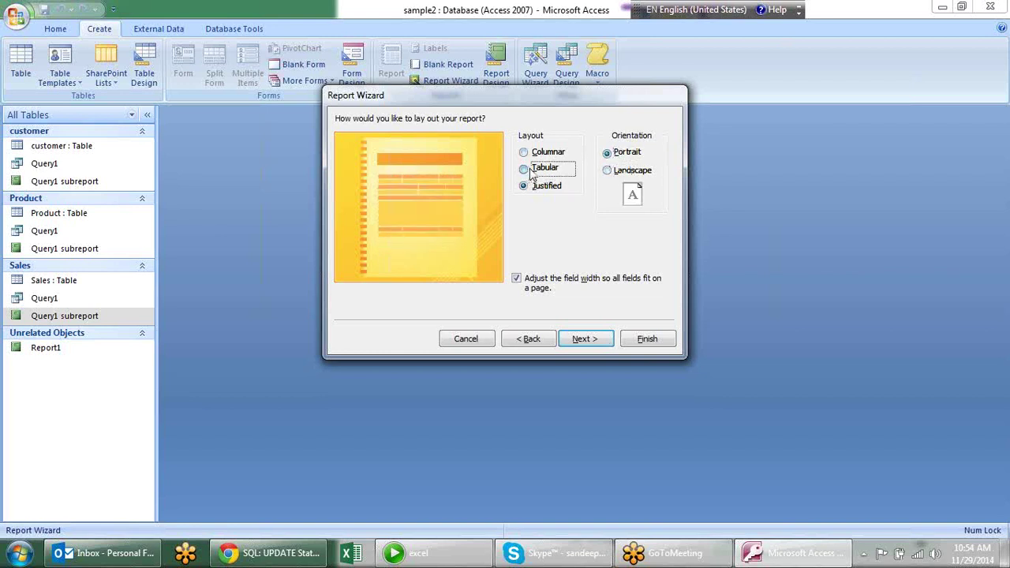
{"action": "left_click", "coordinate": [544, 187]}
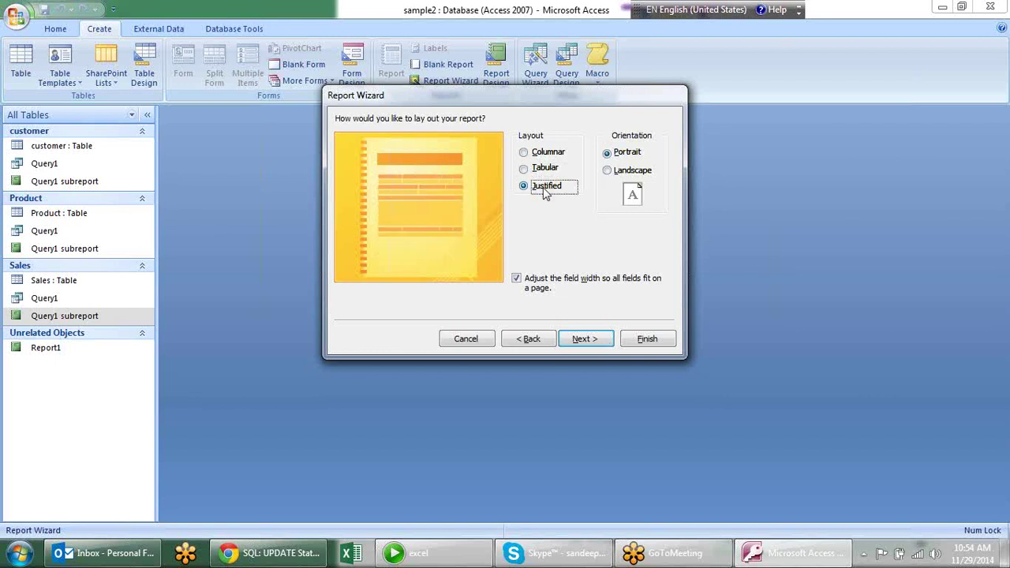
{"action": "left_click", "coordinate": [543, 176]}
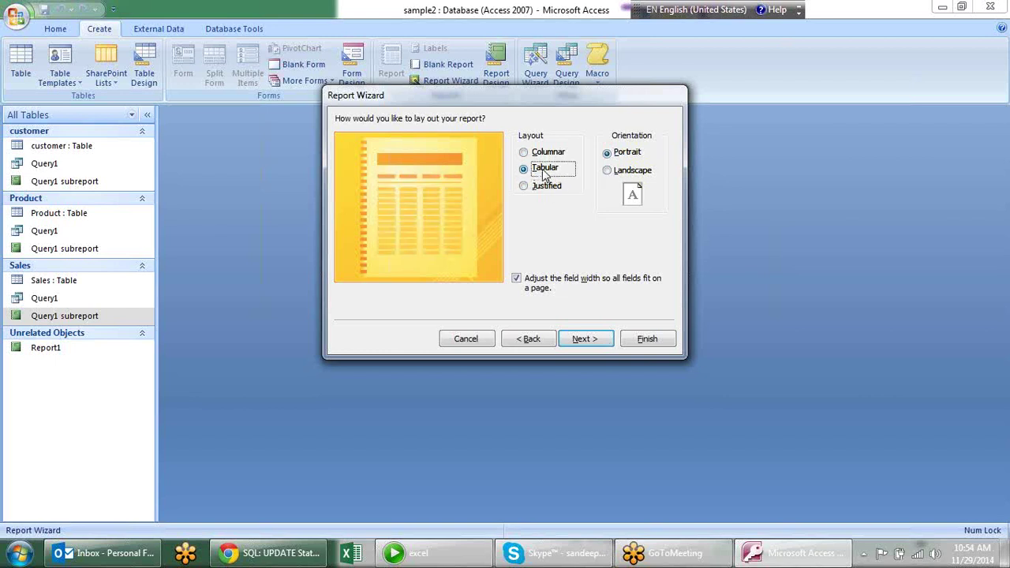
{"action": "left_click", "coordinate": [549, 155]}
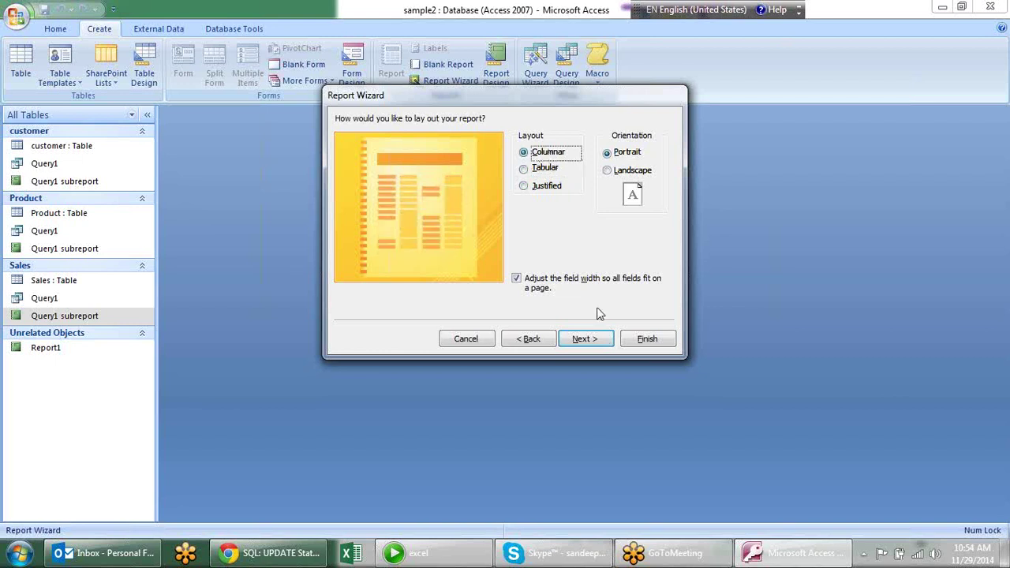
Step: Keep the Office style and finish the report titled Query1, opening its preview
{"action": "left_click", "coordinate": [598, 339]}
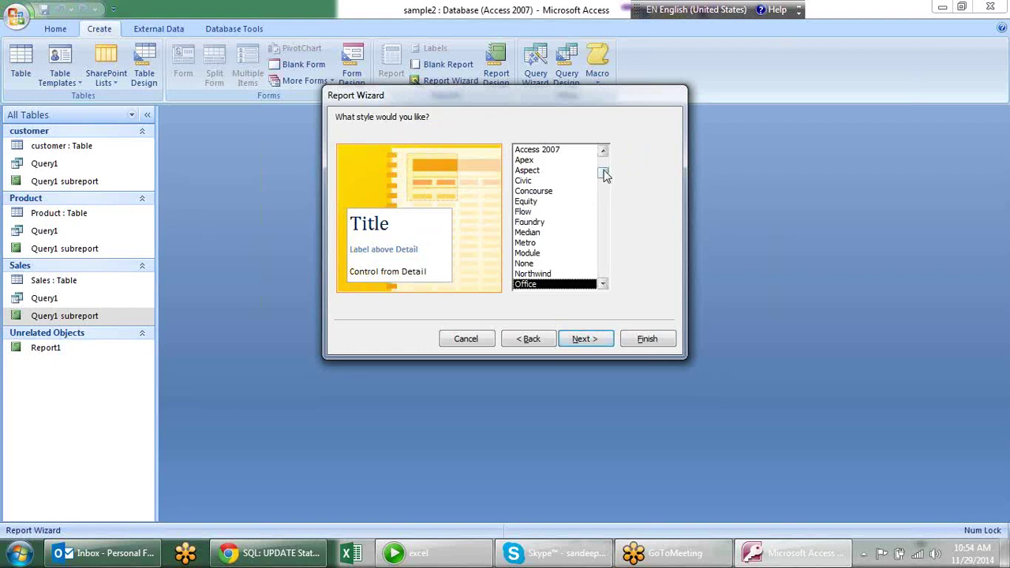
{"action": "left_click_drag", "start_coordinate": [602, 172], "coordinate": [591, 252]}
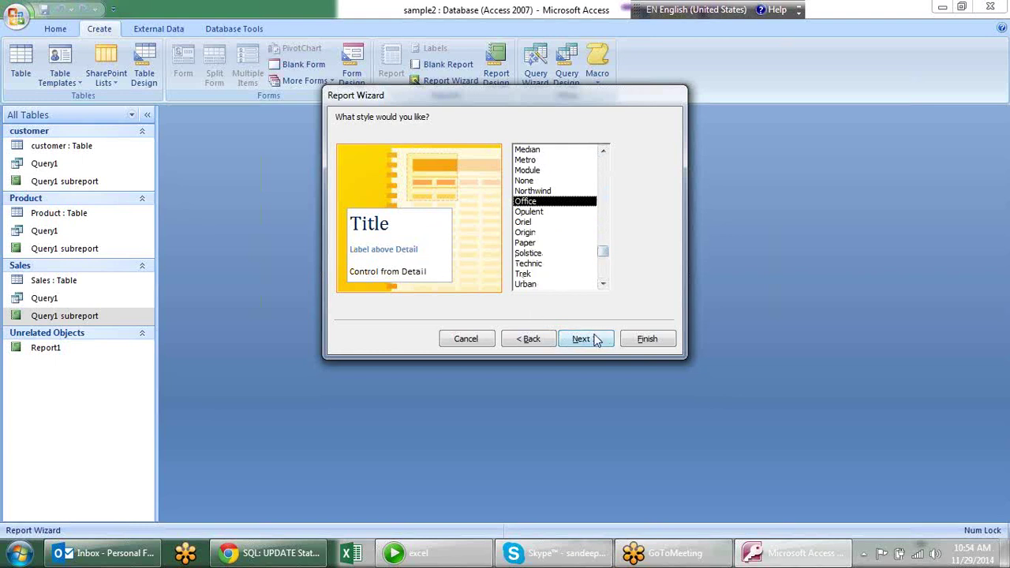
{"action": "left_click", "coordinate": [589, 338]}
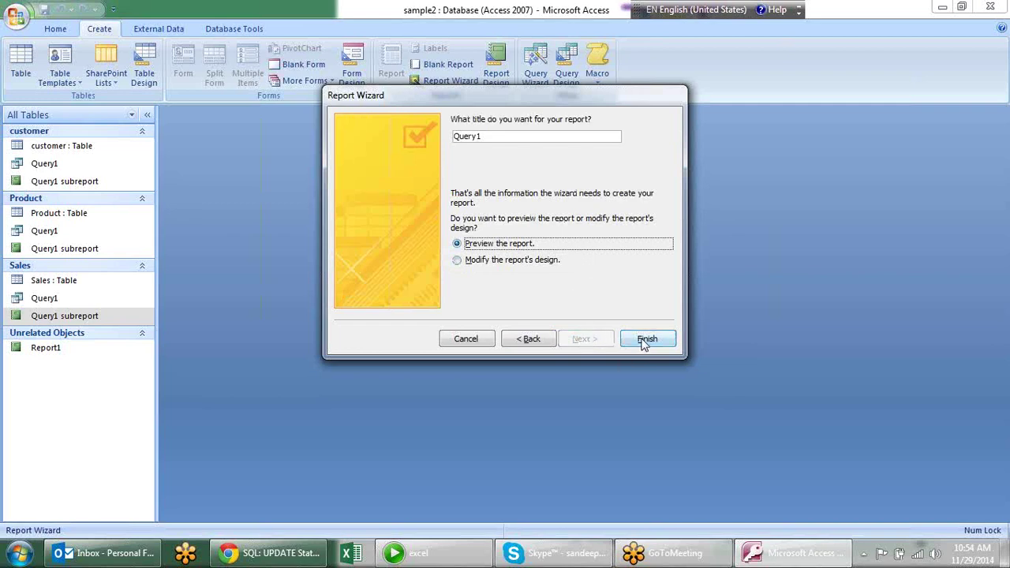
{"action": "left_click", "coordinate": [645, 340]}
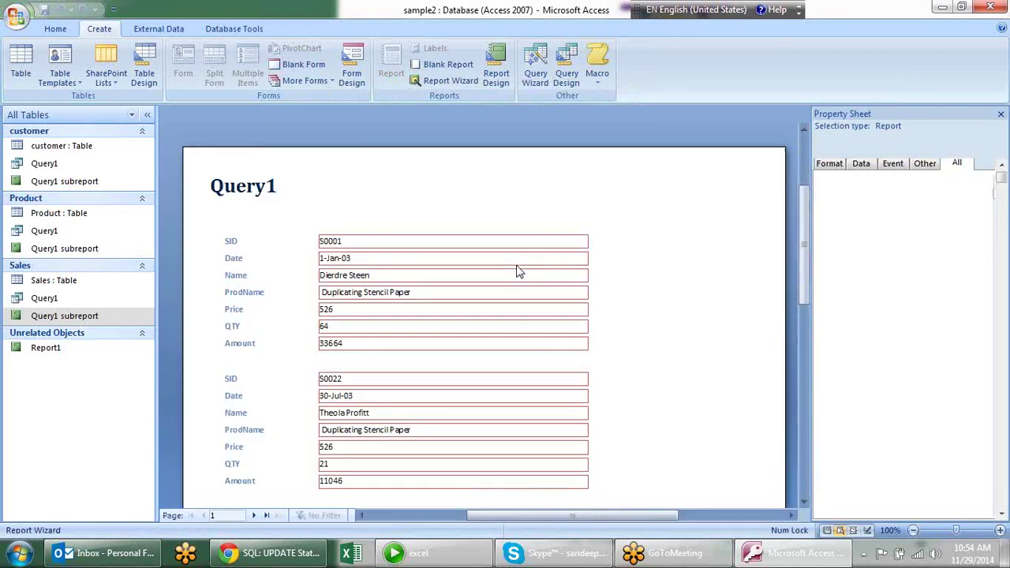
{"action": "left_click", "coordinate": [606, 219]}
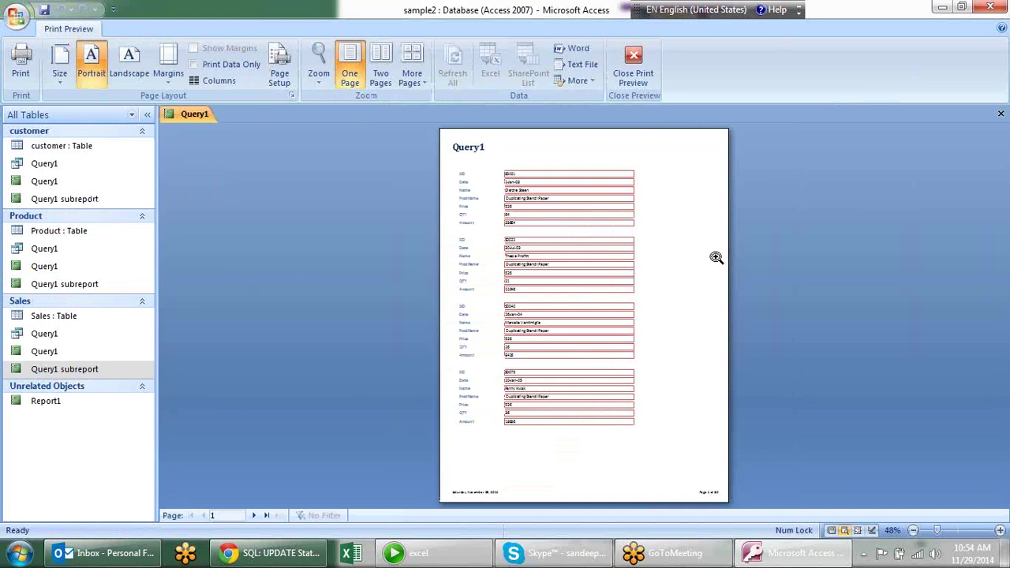
{"action": "left_click", "coordinate": [716, 258]}
{"action": "scroll", "coordinate": [505, 295], "scroll_direction": "down", "scroll_amount": 2}
{"action": "scroll", "coordinate": [505, 300], "scroll_direction": "down", "scroll_amount": 3}
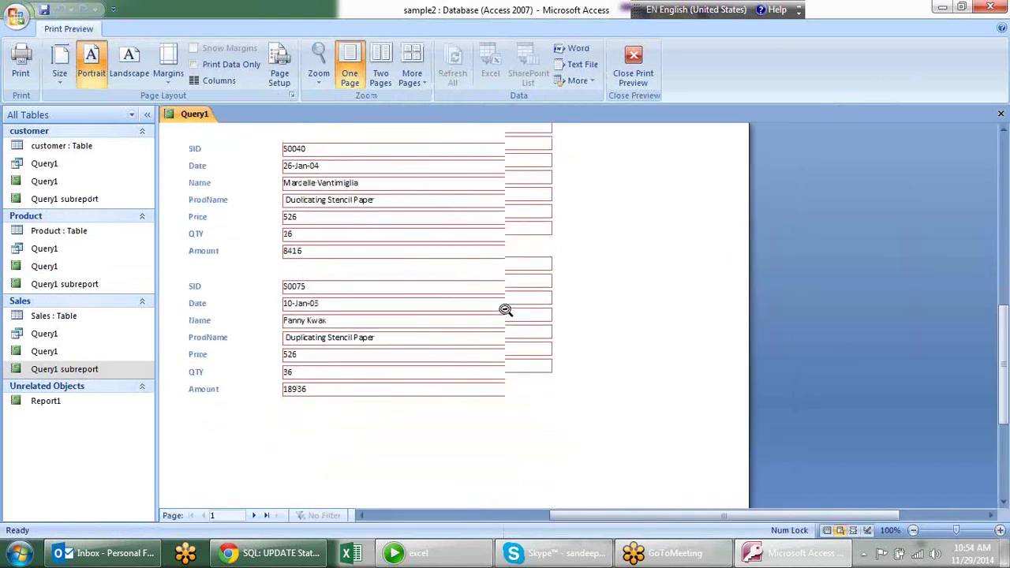
{"action": "scroll", "coordinate": [505, 310], "scroll_direction": "down", "scroll_amount": 3}
{"action": "scroll", "coordinate": [506, 310], "scroll_direction": "up", "scroll_amount": 2}
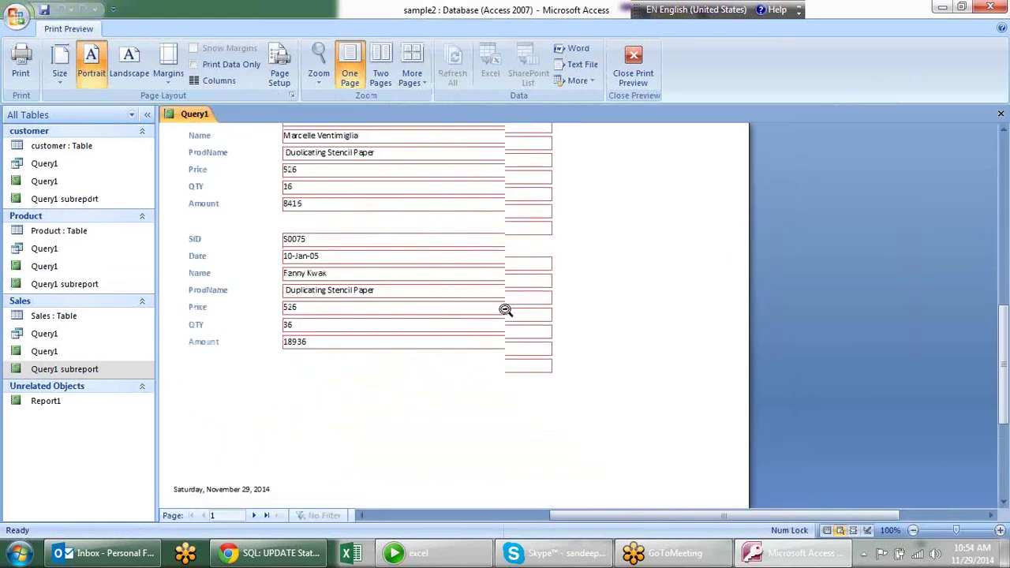
{"action": "scroll", "coordinate": [507, 308], "scroll_direction": "up", "scroll_amount": 4}
{"action": "scroll", "coordinate": [506, 309], "scroll_direction": "up", "scroll_amount": 6}
{"action": "scroll", "coordinate": [507, 309], "scroll_direction": "up", "scroll_amount": 4}
{"action": "scroll", "coordinate": [422, 195], "scroll_direction": "up", "scroll_amount": 3}
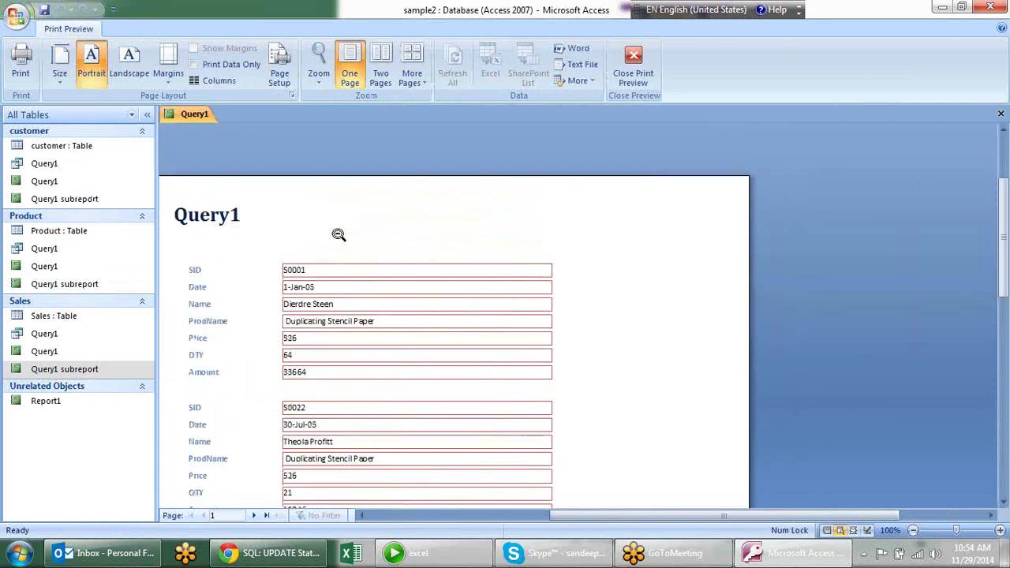
{"action": "scroll", "coordinate": [341, 284], "scroll_direction": "down", "scroll_amount": 1}
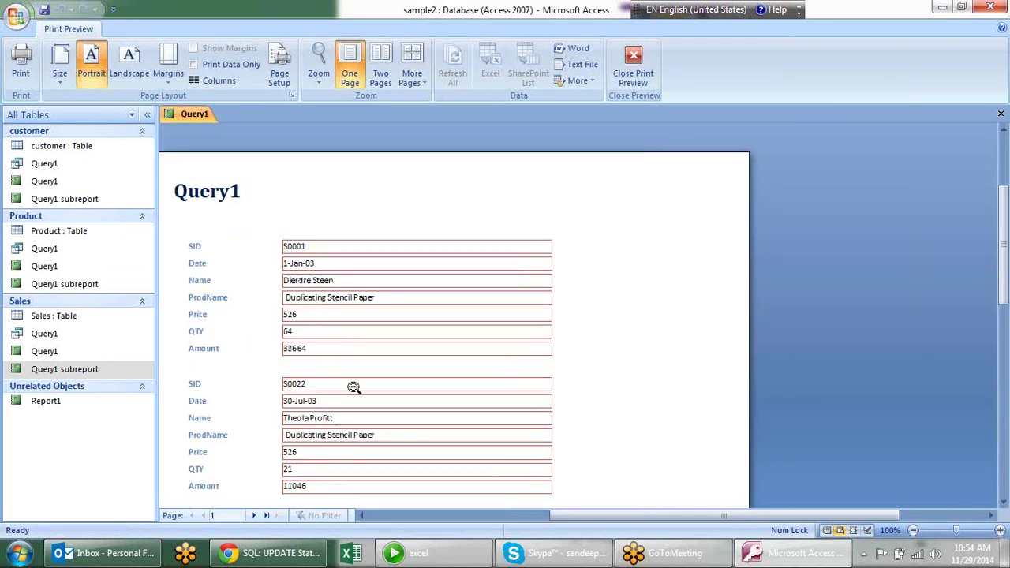
{"action": "scroll", "coordinate": [354, 387], "scroll_direction": "down", "scroll_amount": 2}
{"action": "scroll", "coordinate": [354, 372], "scroll_direction": "down", "scroll_amount": 1}
{"action": "scroll", "coordinate": [354, 356], "scroll_direction": "down", "scroll_amount": 2}
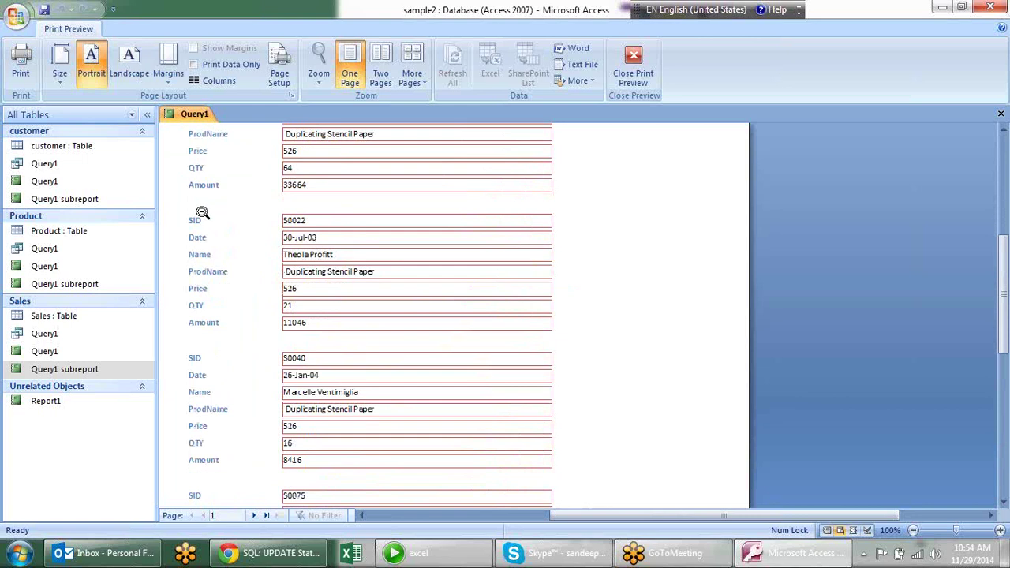
{"action": "left_click", "coordinate": [207, 211]}
{"action": "left_click", "coordinate": [579, 225]}
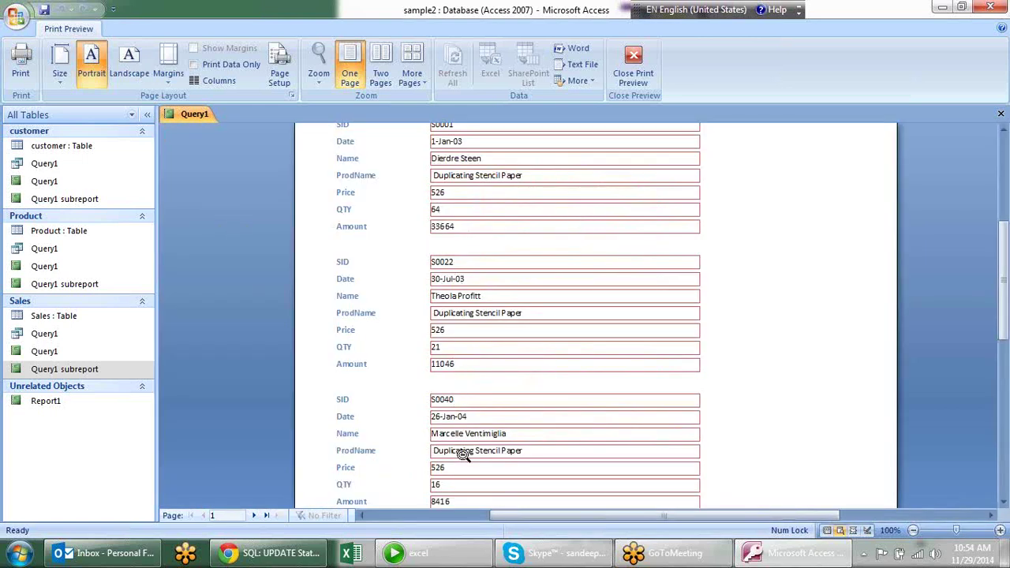
{"action": "scroll", "coordinate": [464, 457], "scroll_direction": "down", "scroll_amount": 4}
{"action": "scroll", "coordinate": [478, 428], "scroll_direction": "down", "scroll_amount": 6}
{"action": "scroll", "coordinate": [478, 395], "scroll_direction": "down", "scroll_amount": 3}
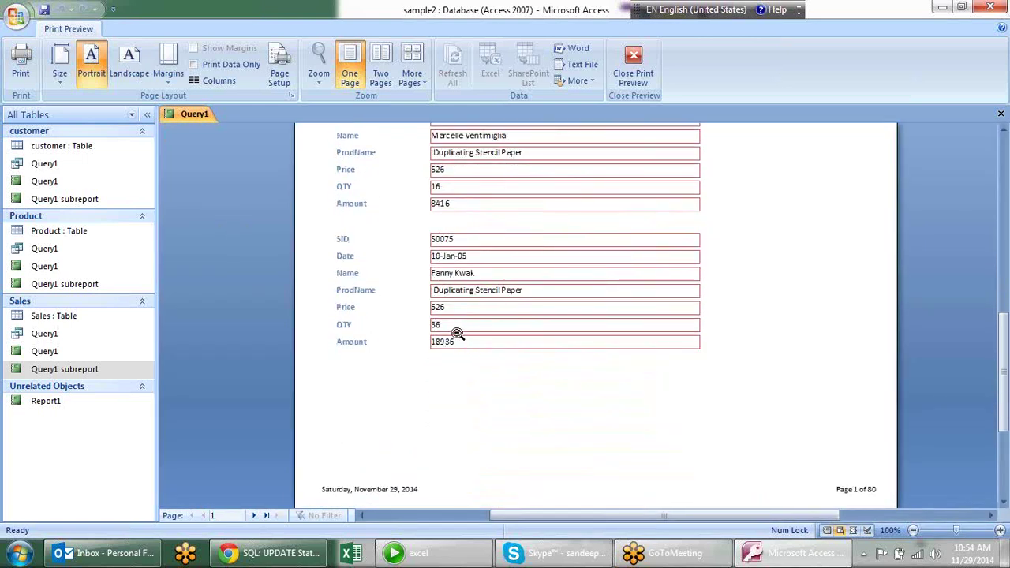
{"action": "left_click", "coordinate": [131, 75]}
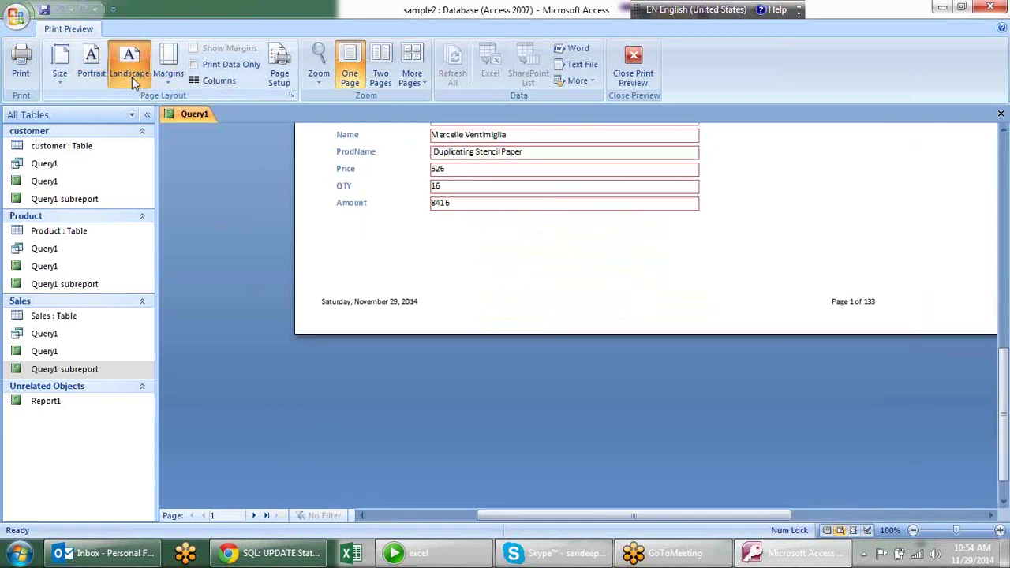
{"action": "left_click", "coordinate": [92, 72]}
{"action": "scroll", "coordinate": [713, 252], "scroll_direction": "up", "scroll_amount": 5}
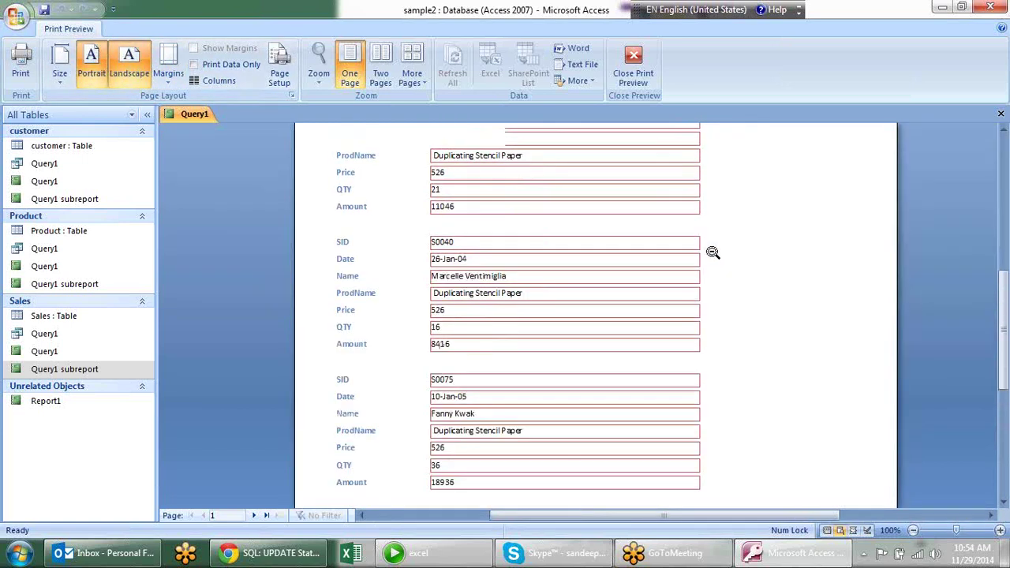
{"action": "scroll", "coordinate": [712, 252], "scroll_direction": "up", "scroll_amount": 5}
{"action": "scroll", "coordinate": [608, 239], "scroll_direction": "up", "scroll_amount": 2}
{"action": "scroll", "coordinate": [609, 239], "scroll_direction": "up", "scroll_amount": 3}
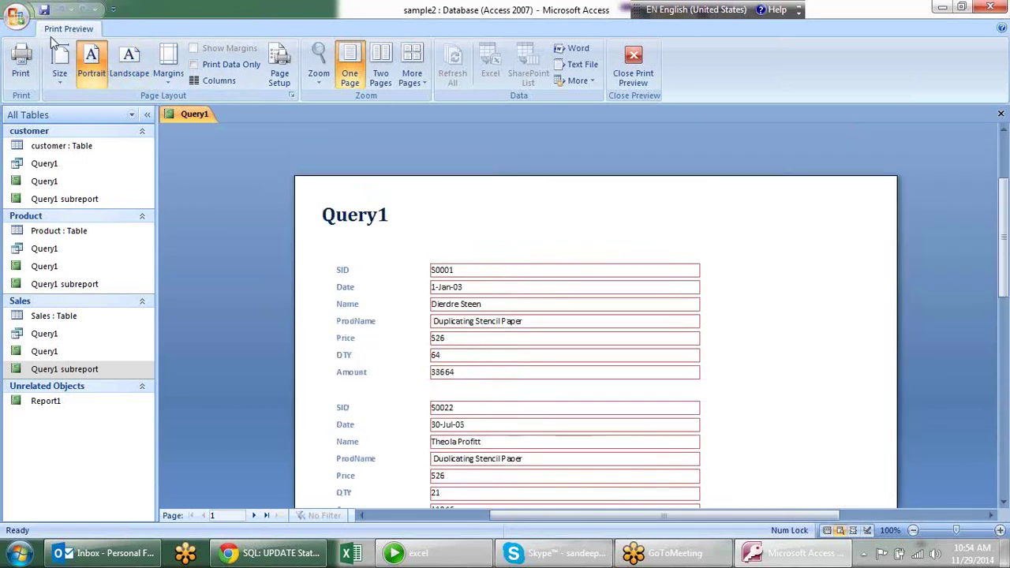
{"action": "right_click", "coordinate": [74, 30]}
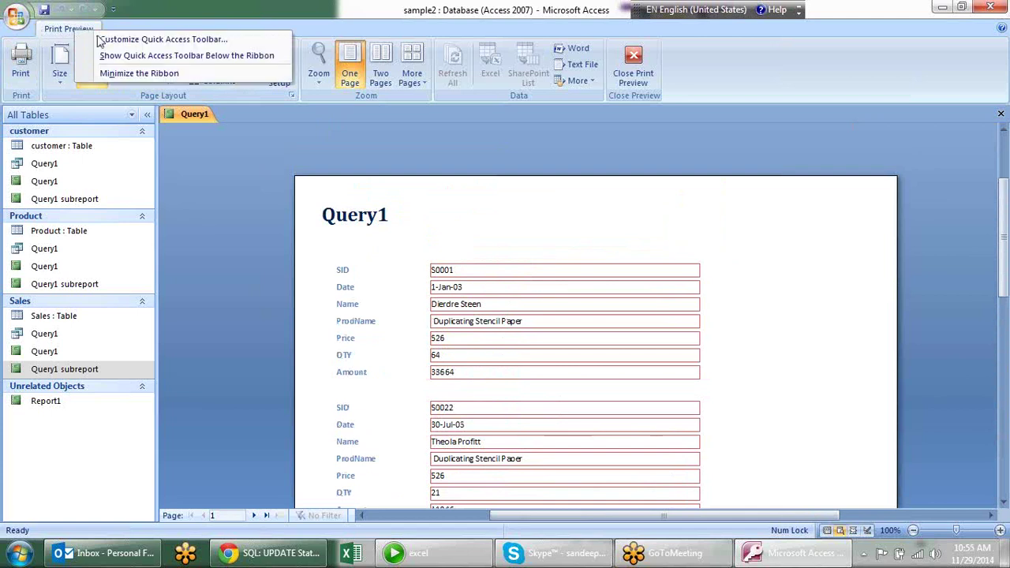
{"action": "left_click", "coordinate": [189, 188]}
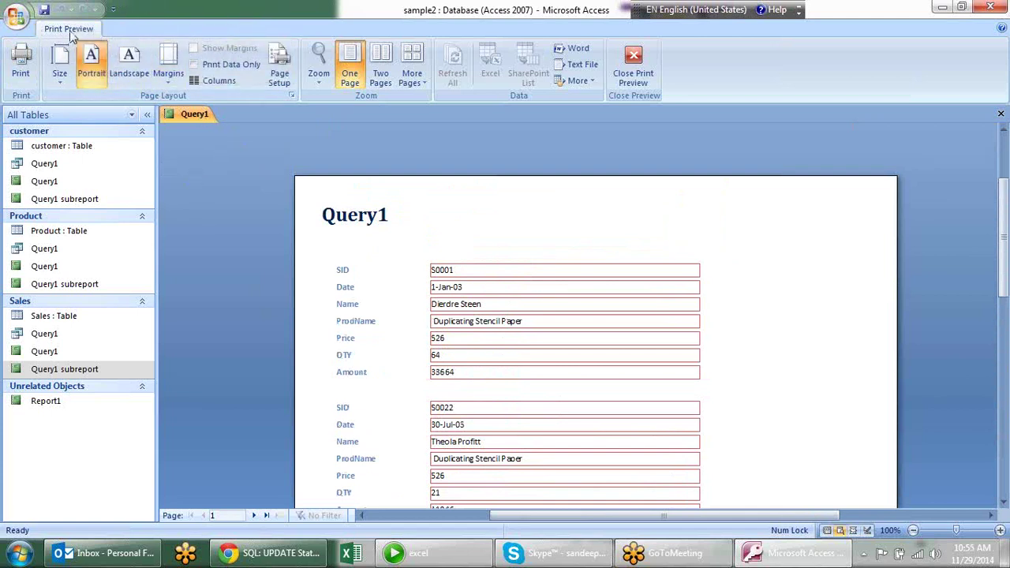
{"action": "left_click", "coordinate": [633, 67]}
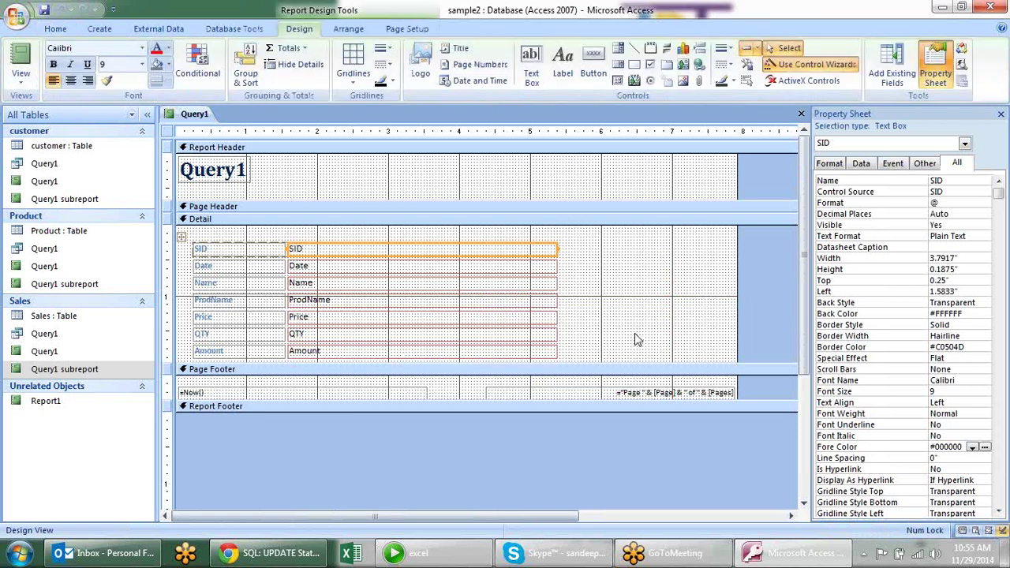
Step: Leave Print Preview and open Conditional Formatting for the SID field
{"action": "left_click", "coordinate": [210, 67]}
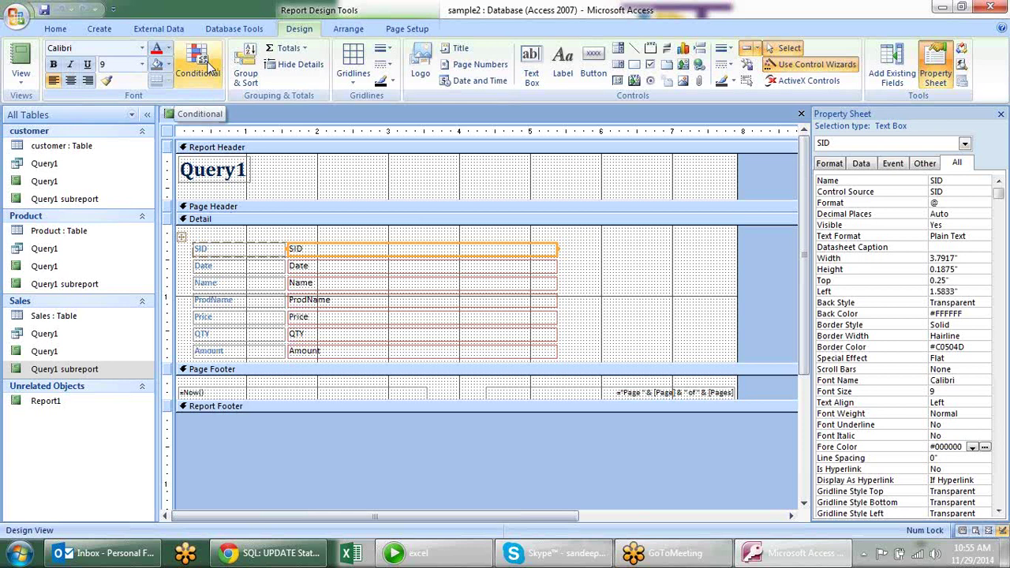
{"action": "left_click", "coordinate": [205, 64]}
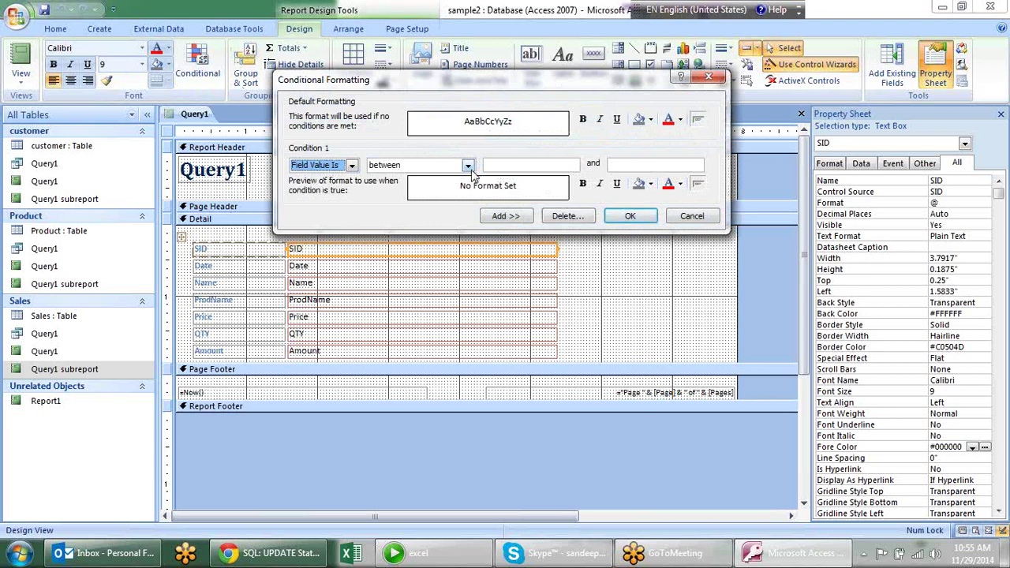
Step: Look over the comparison operators, then close and reopen Conditional Formatting
{"action": "left_click", "coordinate": [468, 166]}
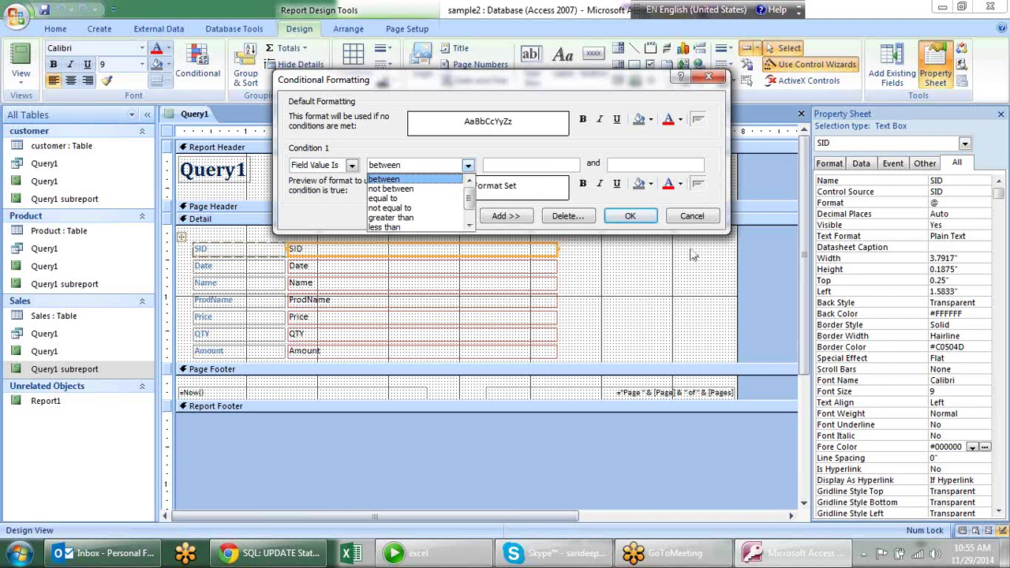
{"action": "left_click", "coordinate": [701, 218]}
{"action": "left_click", "coordinate": [700, 218]}
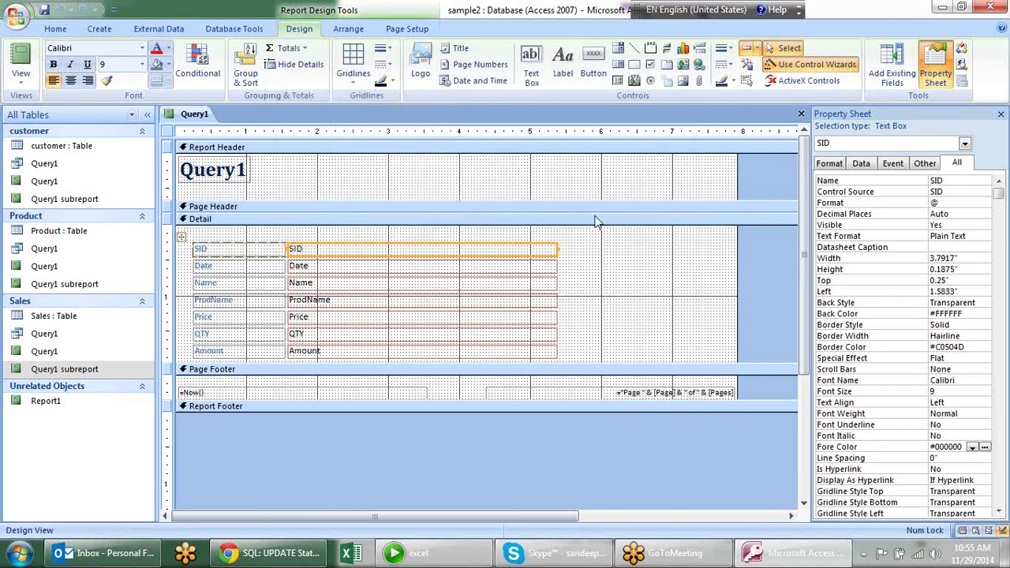
{"action": "left_click", "coordinate": [198, 67]}
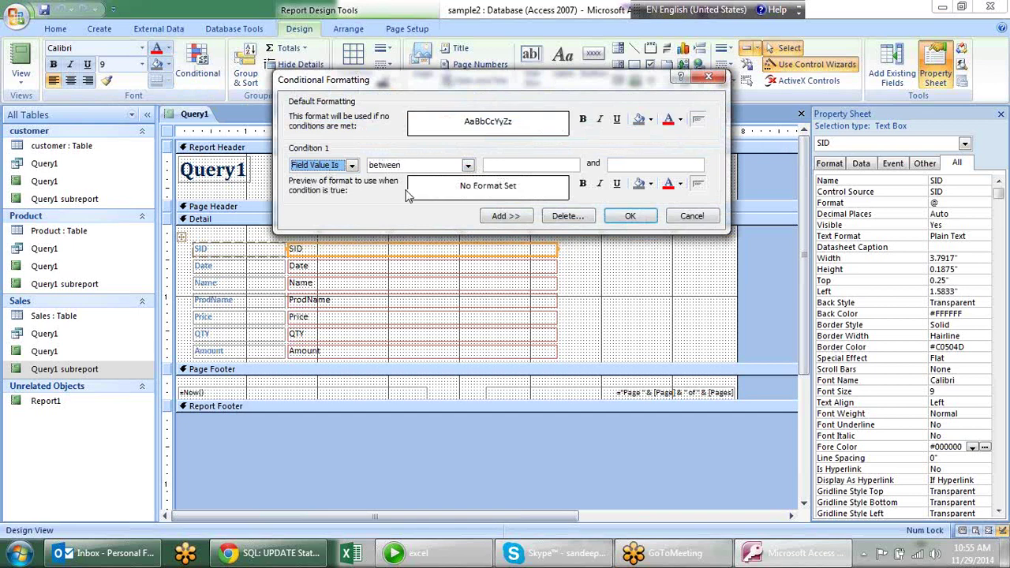
{"action": "key", "text": "Escape"}
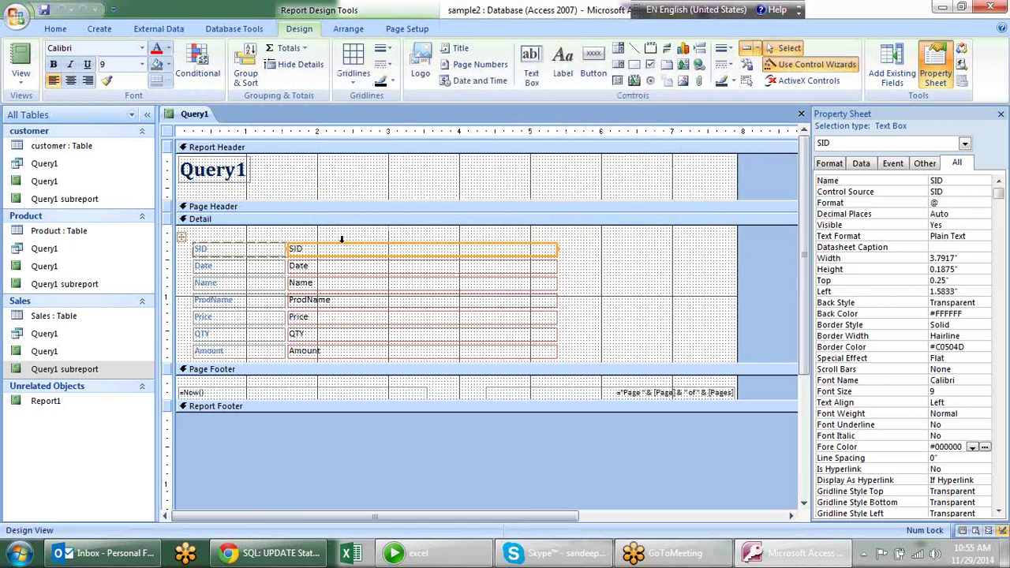
{"action": "left_click", "coordinate": [197, 67]}
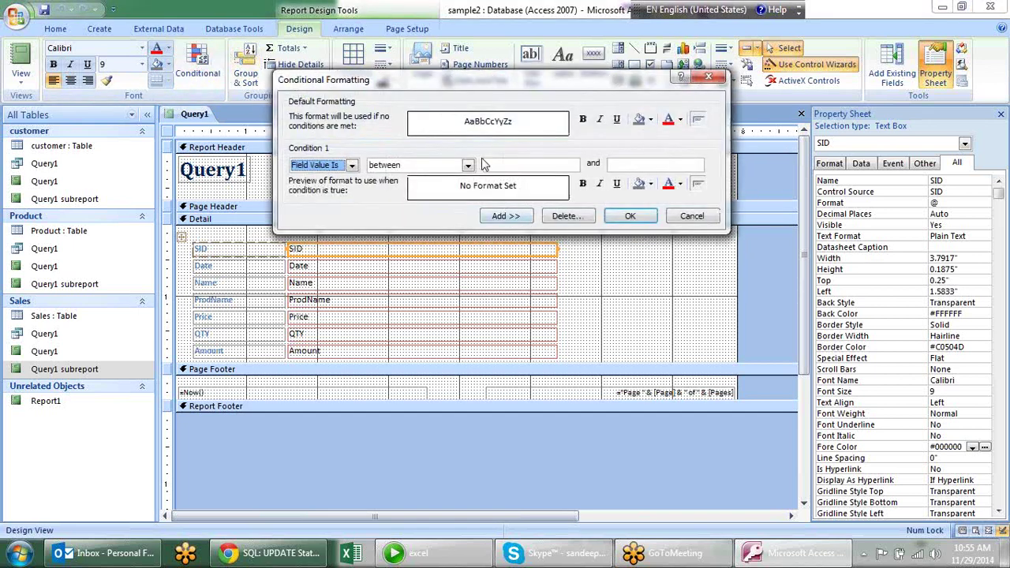
Step: Set Condition 1 to Field Value equal to, with red bold text, and apply it
{"action": "left_click", "coordinate": [469, 165]}
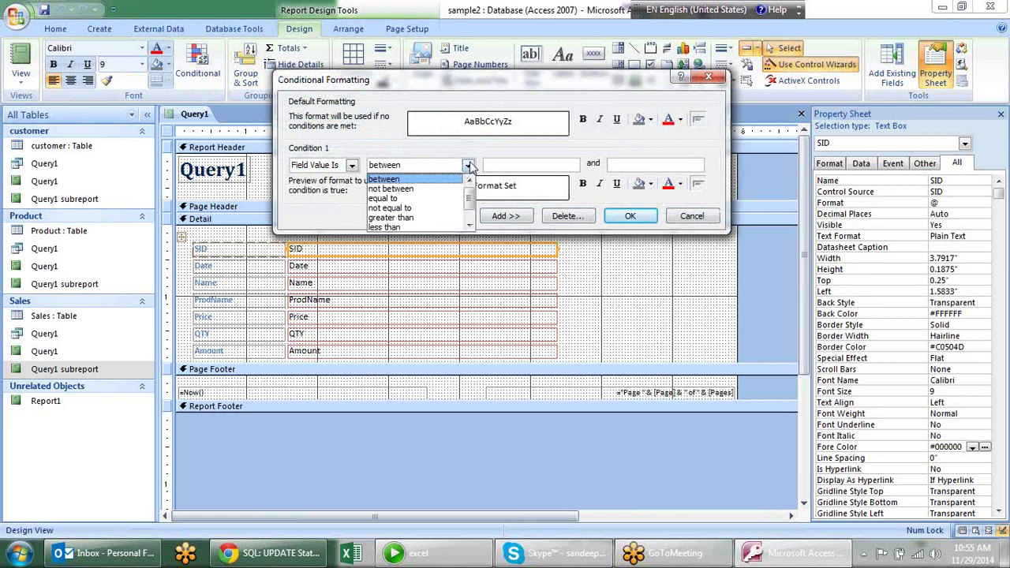
{"action": "left_click", "coordinate": [383, 199]}
{"action": "type", "text": "mahesg"}
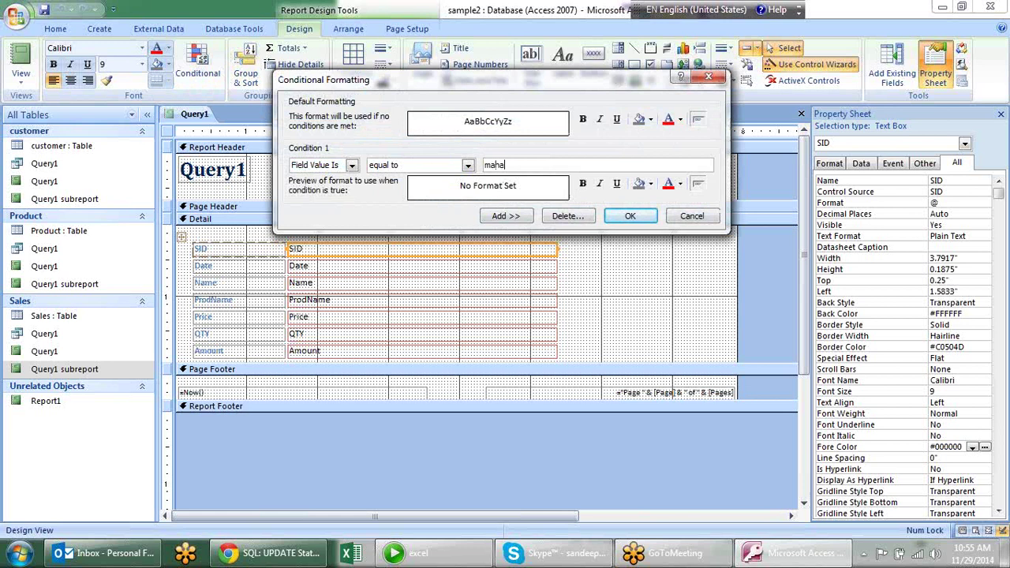
{"action": "left_click", "coordinate": [681, 184]}
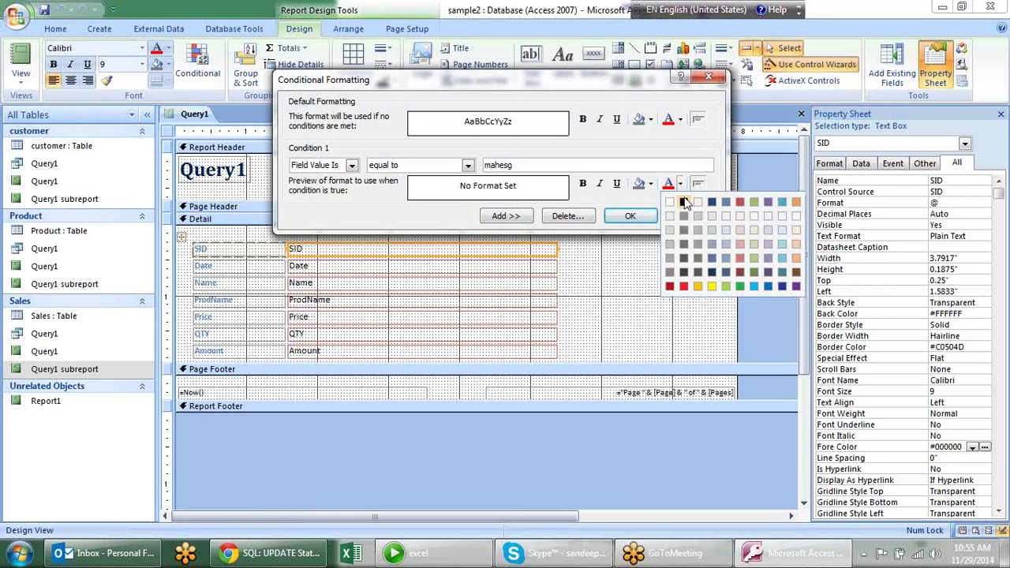
{"action": "left_click", "coordinate": [684, 285]}
{"action": "left_click", "coordinate": [585, 184]}
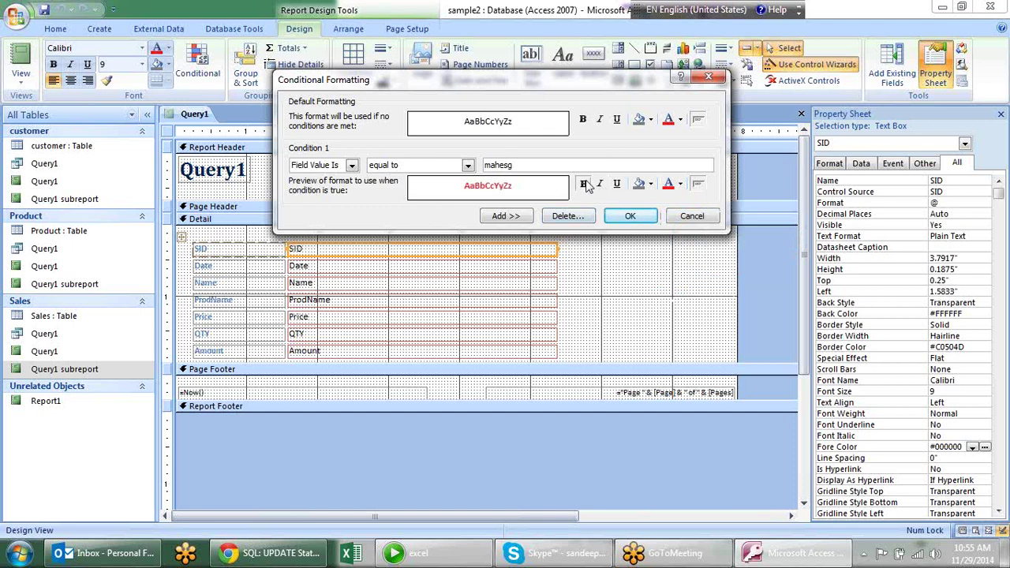
{"action": "left_click", "coordinate": [636, 215]}
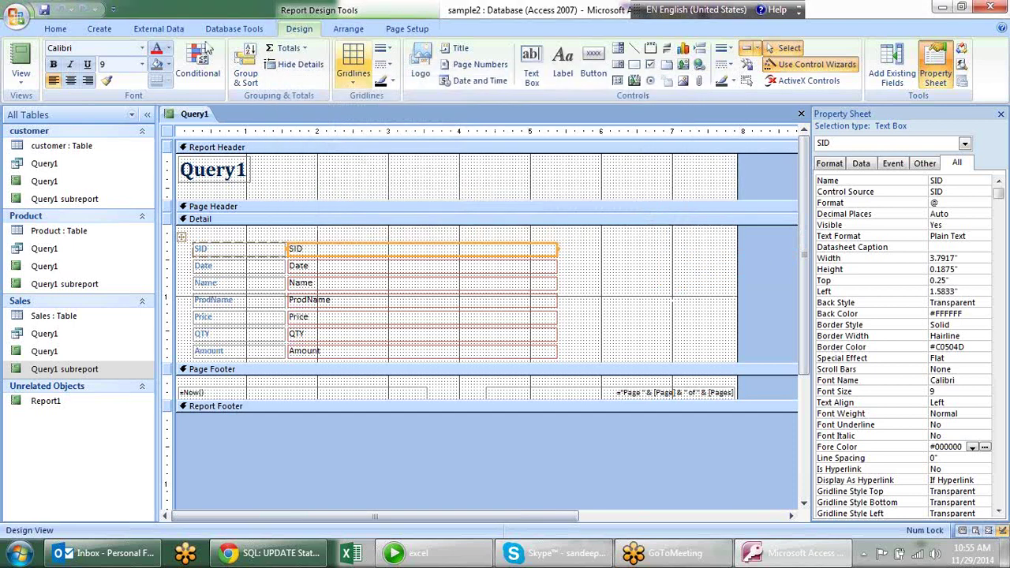
Step: Check the Query1 report's sales records in Report View, then return to Design View
{"action": "right_click", "coordinate": [183, 118]}
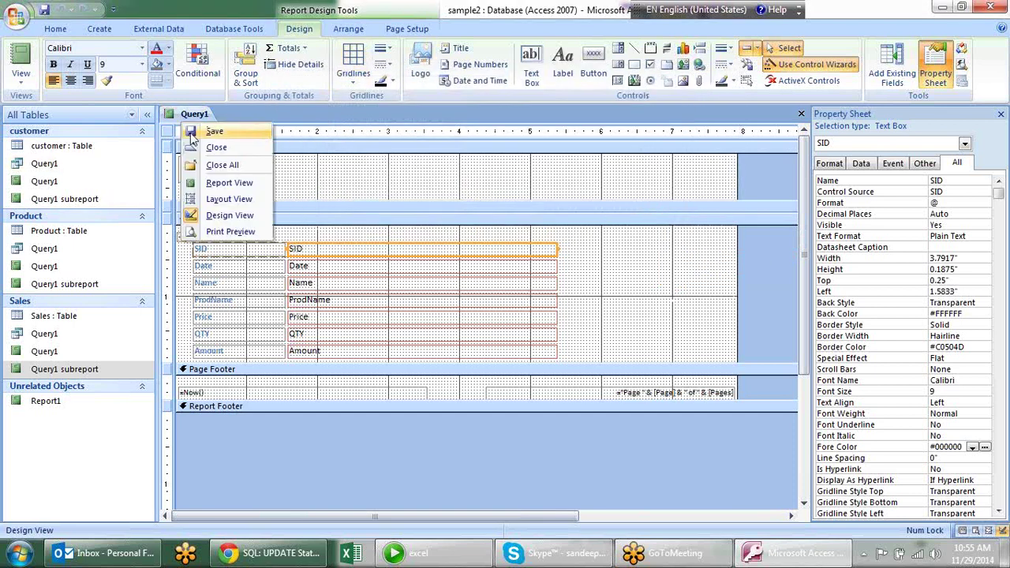
{"action": "left_click", "coordinate": [229, 183]}
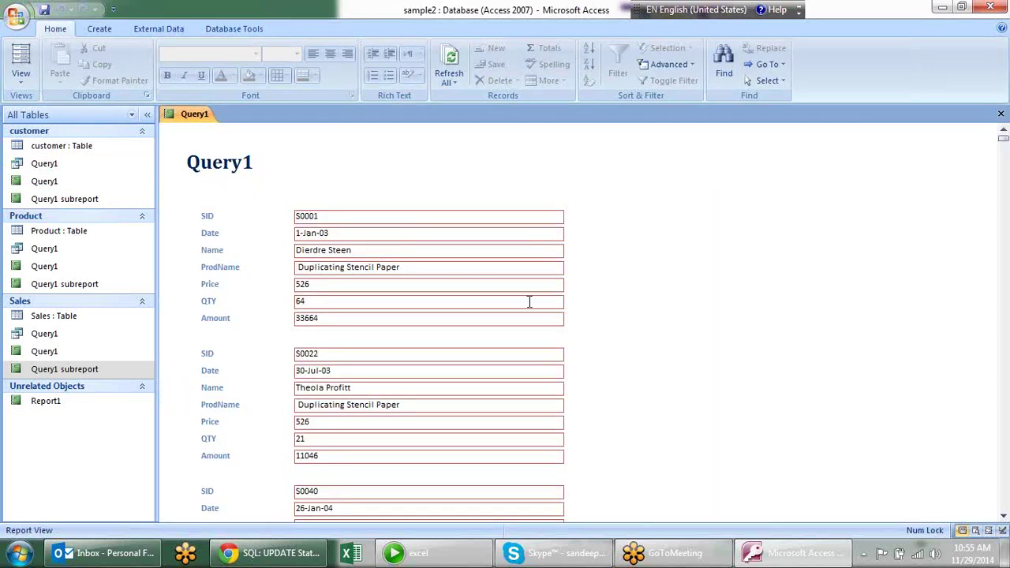
{"action": "scroll", "coordinate": [529, 302], "scroll_direction": "down", "scroll_amount": 4}
{"action": "scroll", "coordinate": [531, 307], "scroll_direction": "down", "scroll_amount": 1}
{"action": "scroll", "coordinate": [529, 302], "scroll_direction": "up", "scroll_amount": 3}
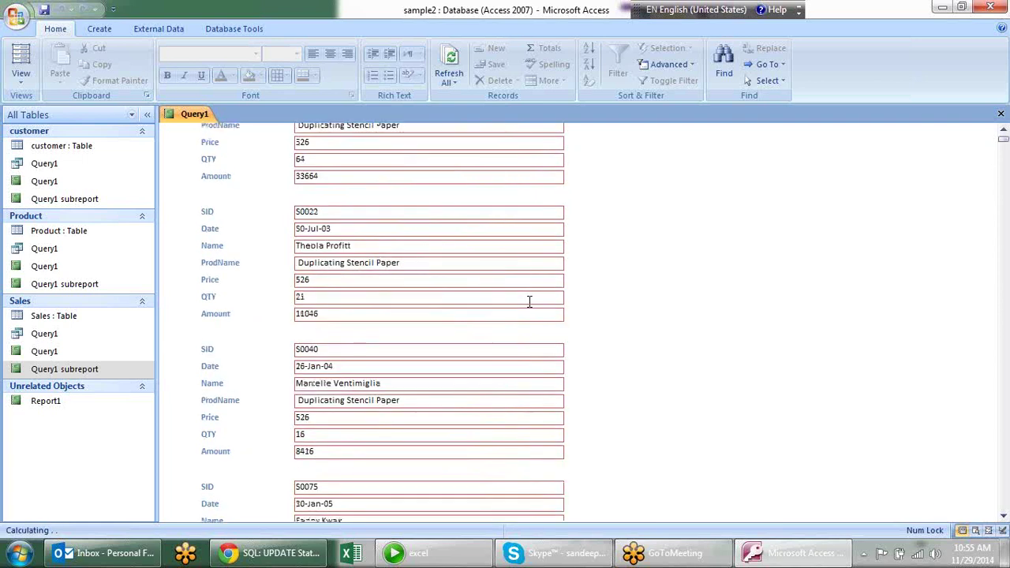
{"action": "scroll", "coordinate": [530, 301], "scroll_direction": "up", "scroll_amount": 2}
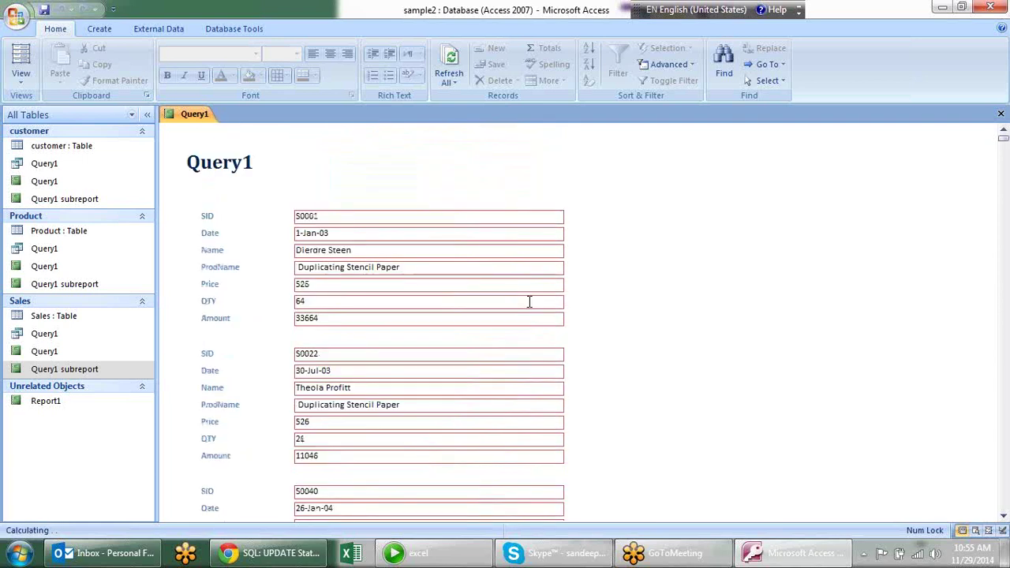
{"action": "left_click", "coordinate": [364, 249]}
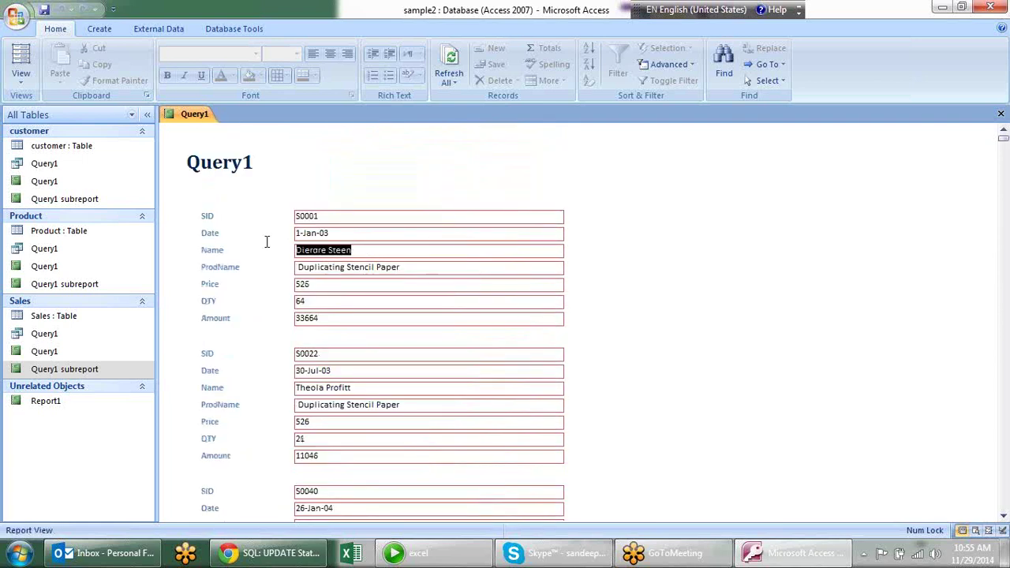
{"action": "right_click", "coordinate": [193, 112]}
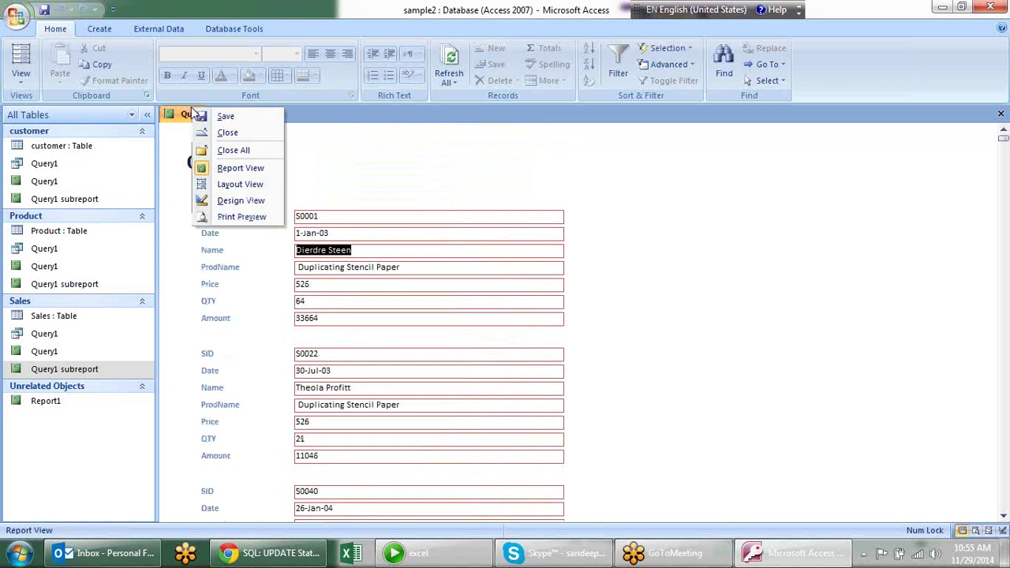
{"action": "left_click", "coordinate": [257, 203]}
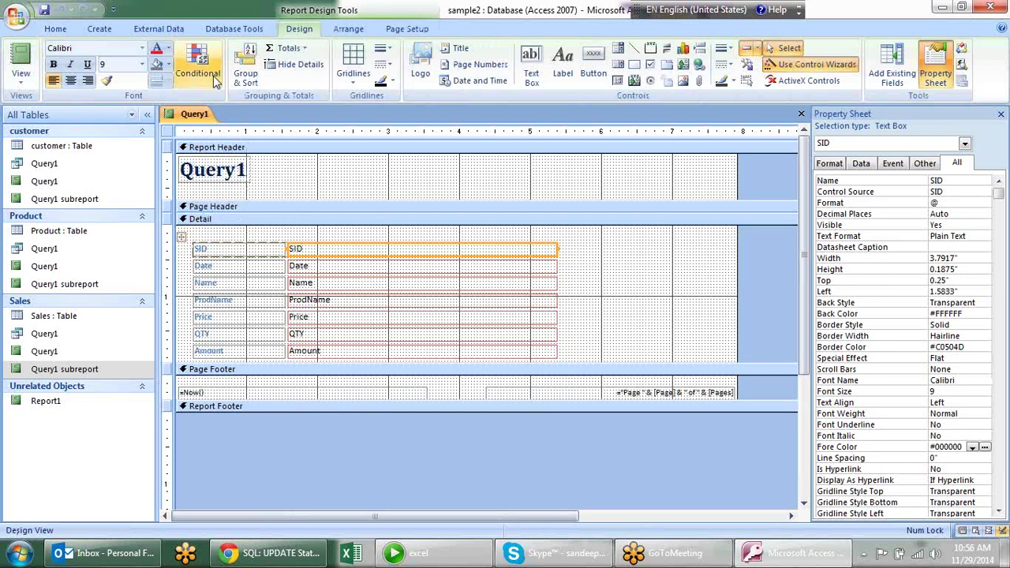
Step: Edit the SID field's conditional equal-to value and check the result in Report View
{"action": "left_click", "coordinate": [198, 65]}
{"action": "left_click", "coordinate": [552, 163]}
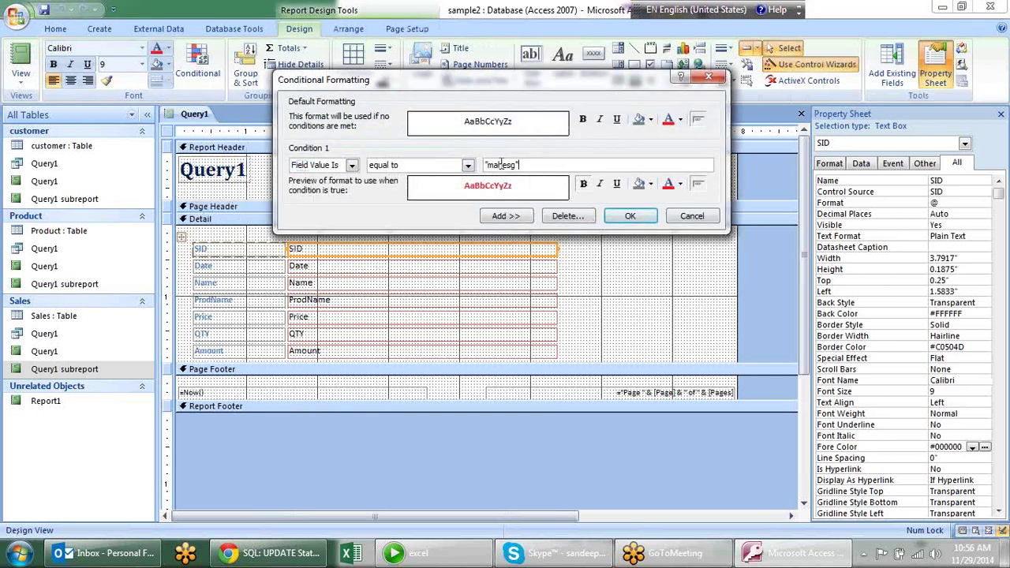
{"action": "left_click", "coordinate": [630, 215]}
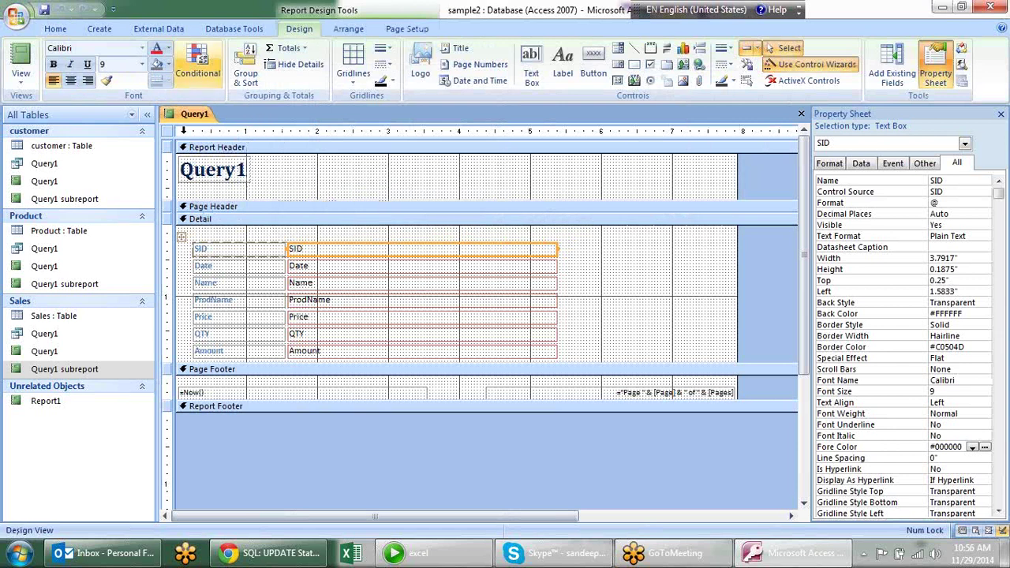
{"action": "right_click", "coordinate": [194, 117]}
{"action": "left_click", "coordinate": [238, 182]}
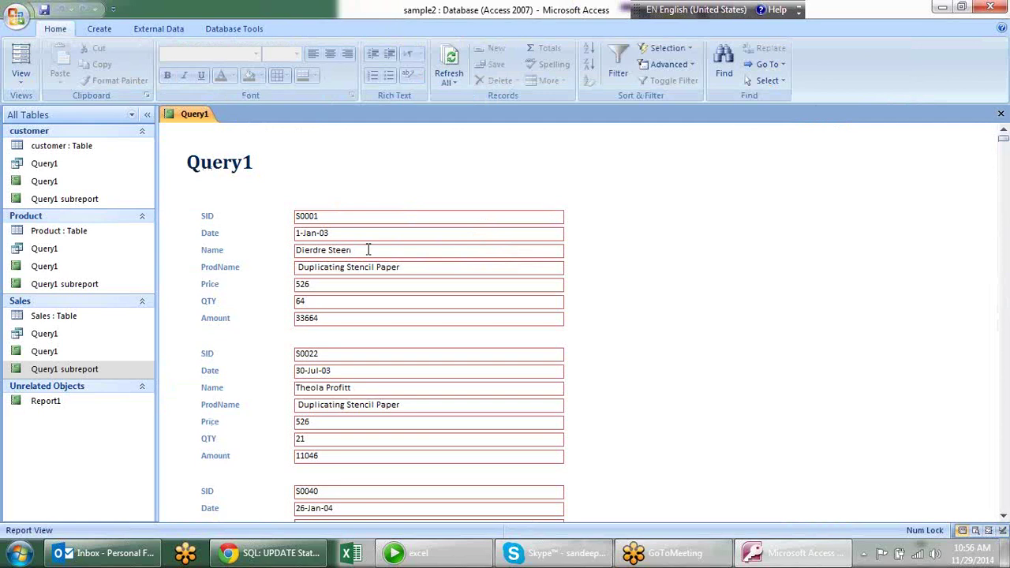
{"action": "scroll", "coordinate": [368, 248], "scroll_direction": "down", "scroll_amount": 3}
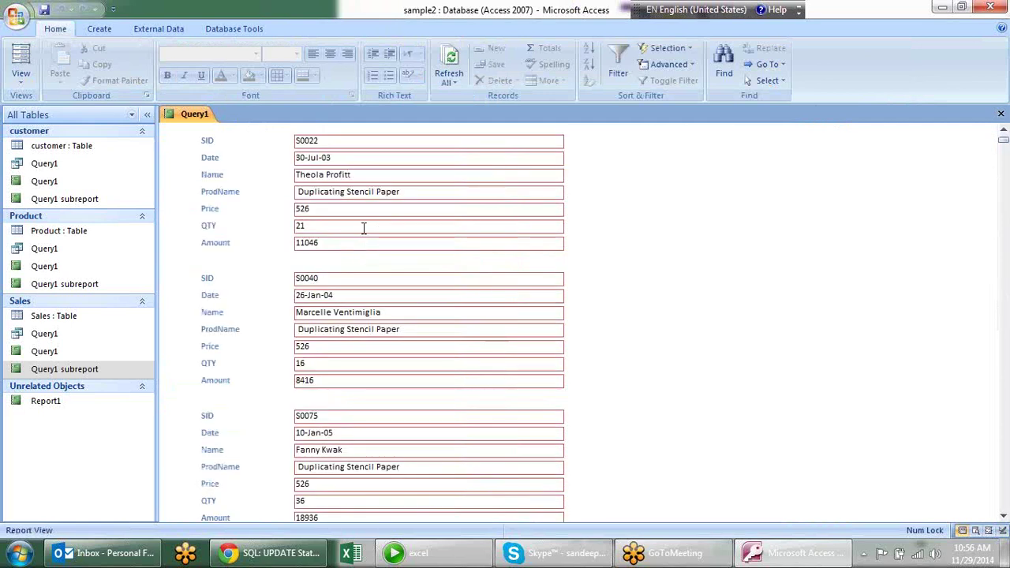
{"action": "scroll", "coordinate": [370, 172], "scroll_direction": "up", "scroll_amount": 3}
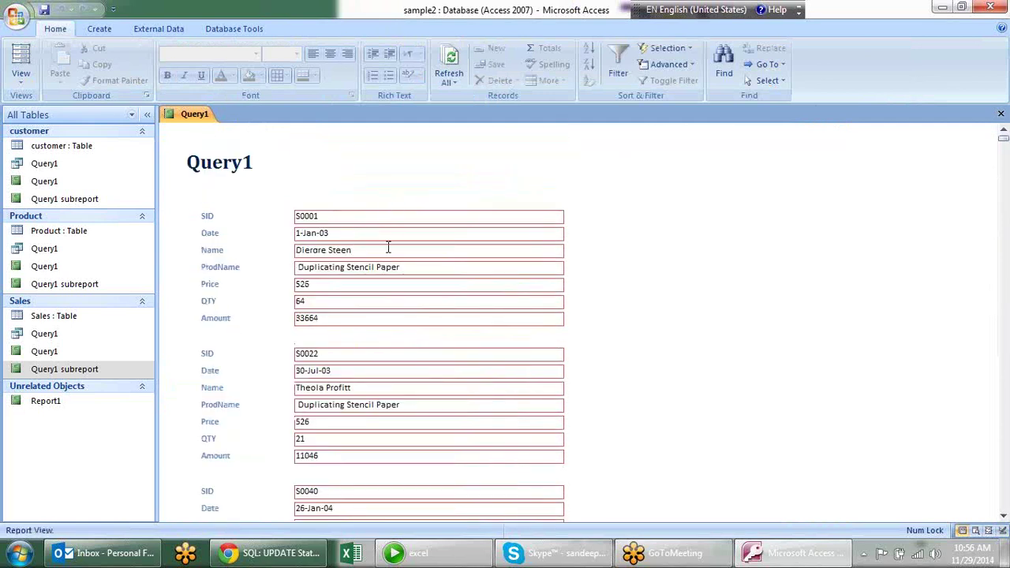
Step: Back in Design View, change the condition to the first record's Name in quotes, shown red
{"action": "right_click", "coordinate": [205, 115]}
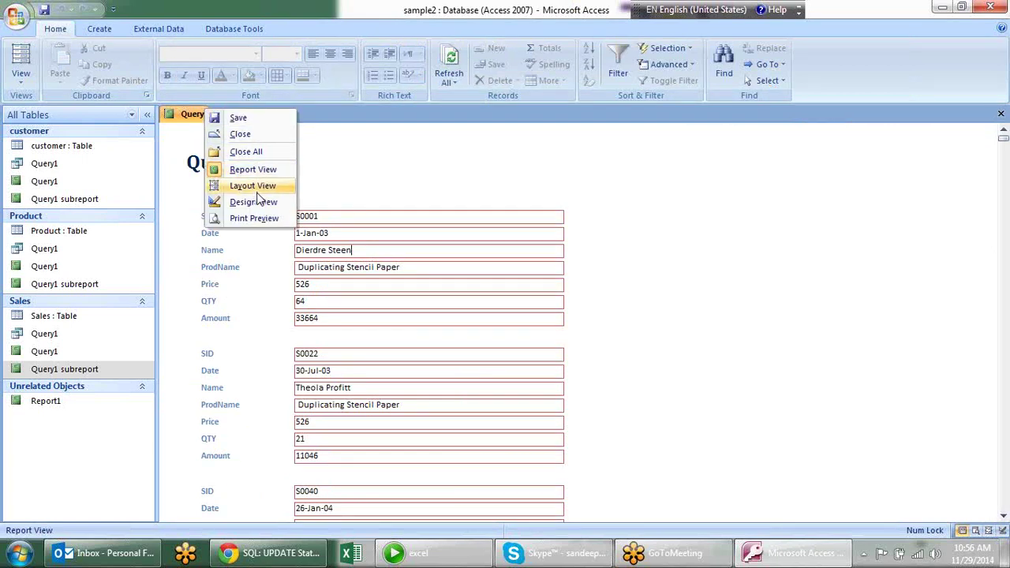
{"action": "left_click", "coordinate": [256, 204]}
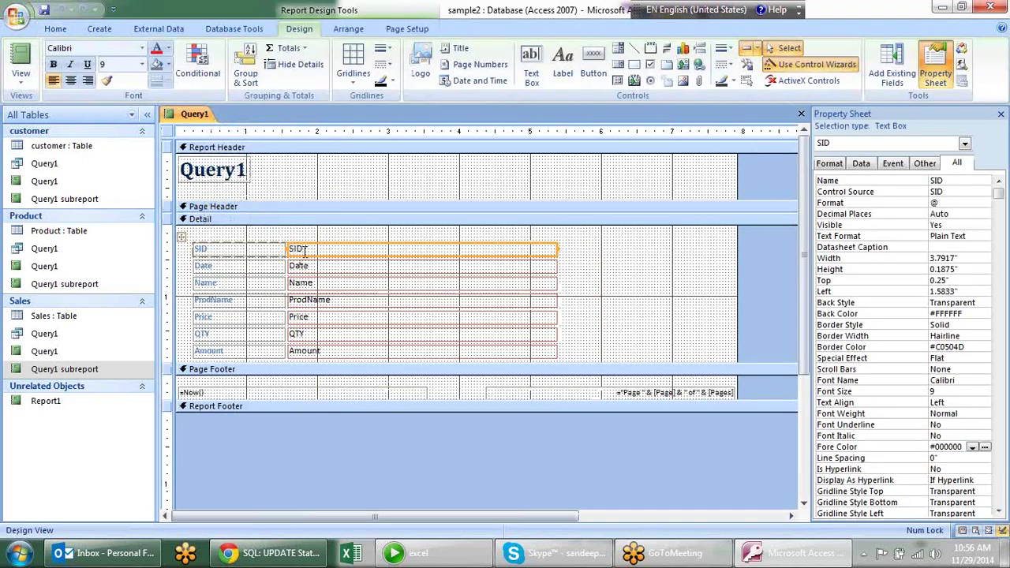
{"action": "left_click", "coordinate": [197, 73]}
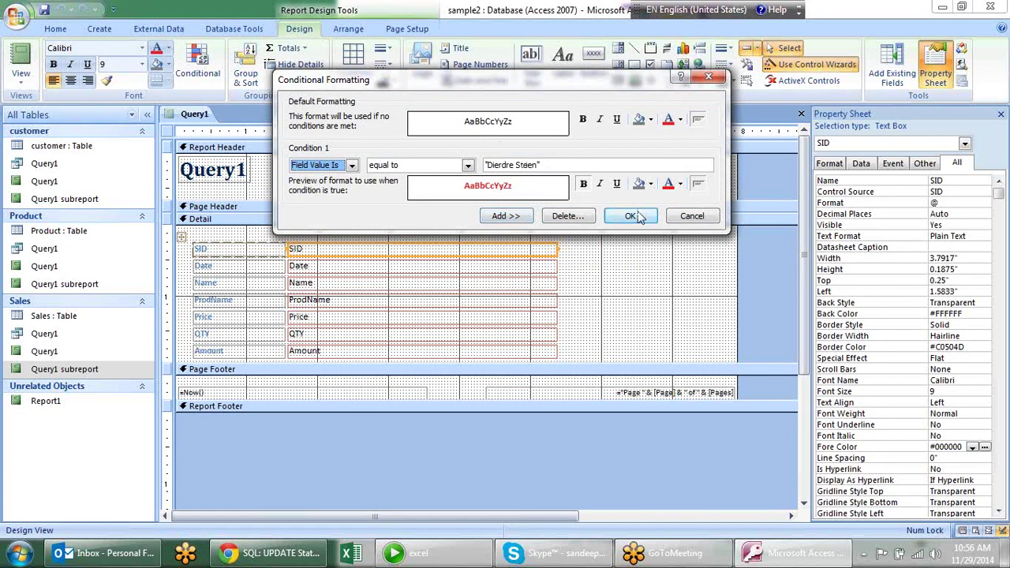
{"action": "left_click", "coordinate": [584, 164]}
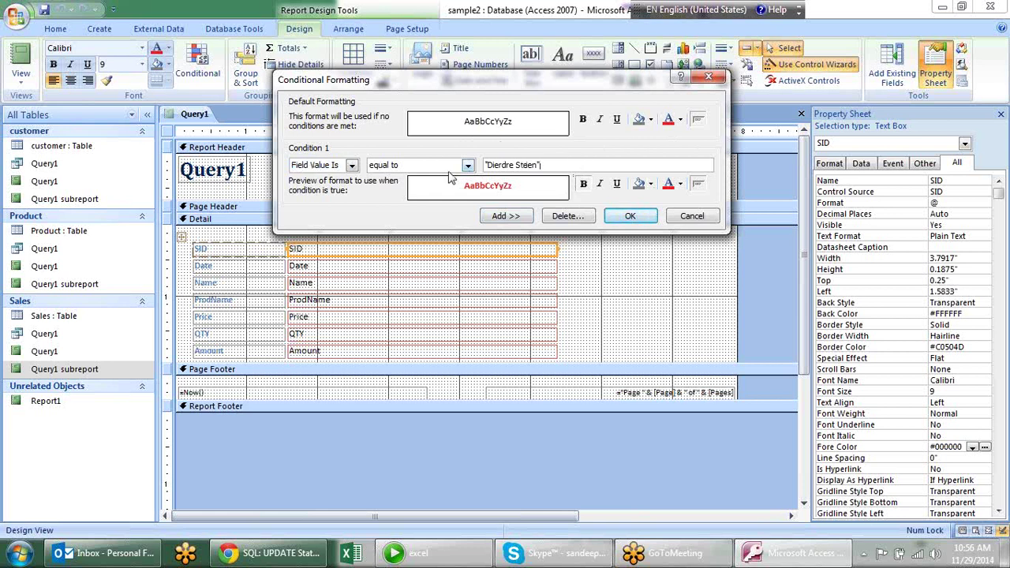
{"action": "left_click", "coordinate": [648, 222]}
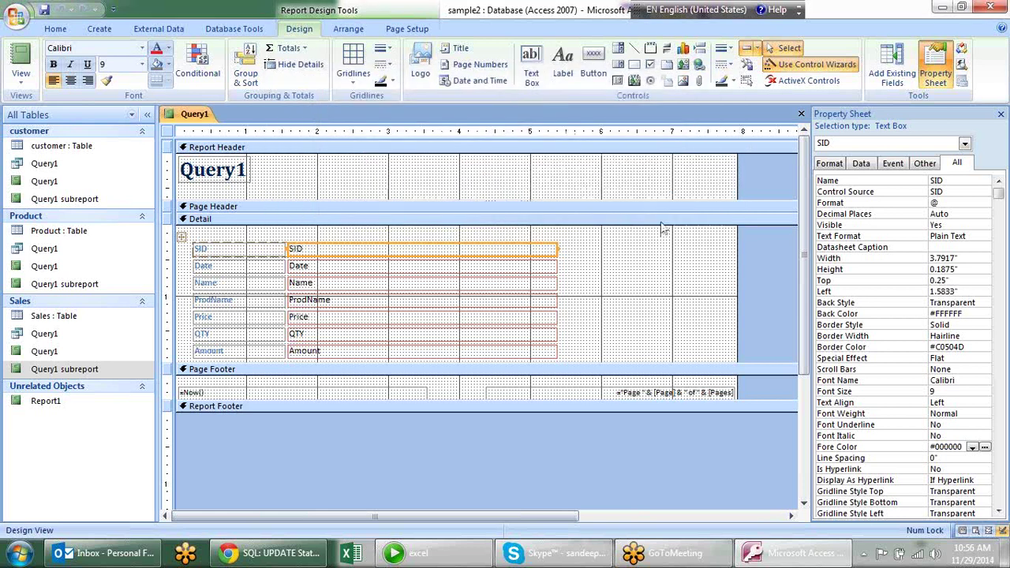
{"action": "right_click", "coordinate": [194, 120]}
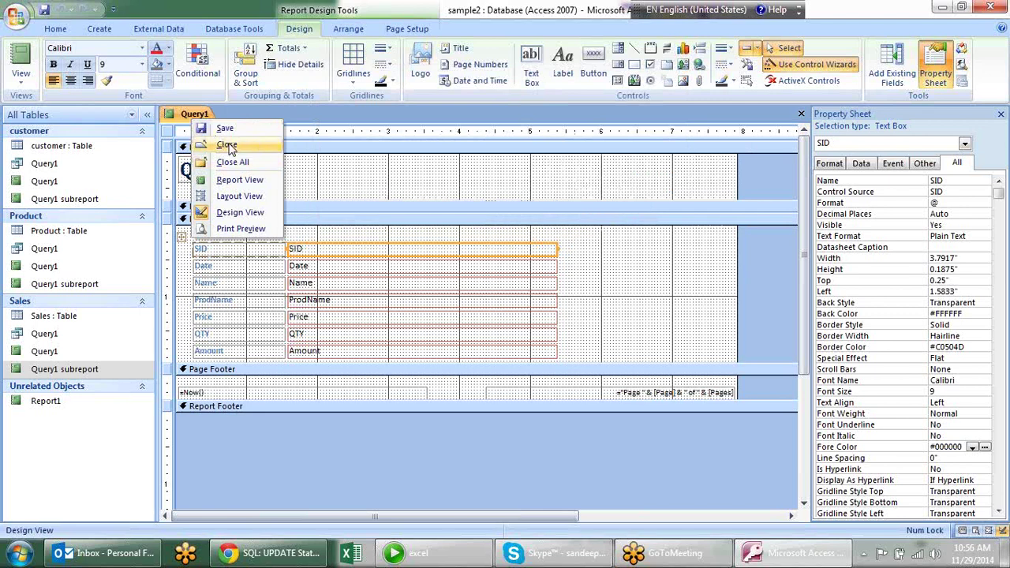
Step: Close the Query1 report, answering the save prompt, and select the Sales group's Query1 query
{"action": "left_click", "coordinate": [227, 145]}
{"action": "left_click", "coordinate": [454, 313]}
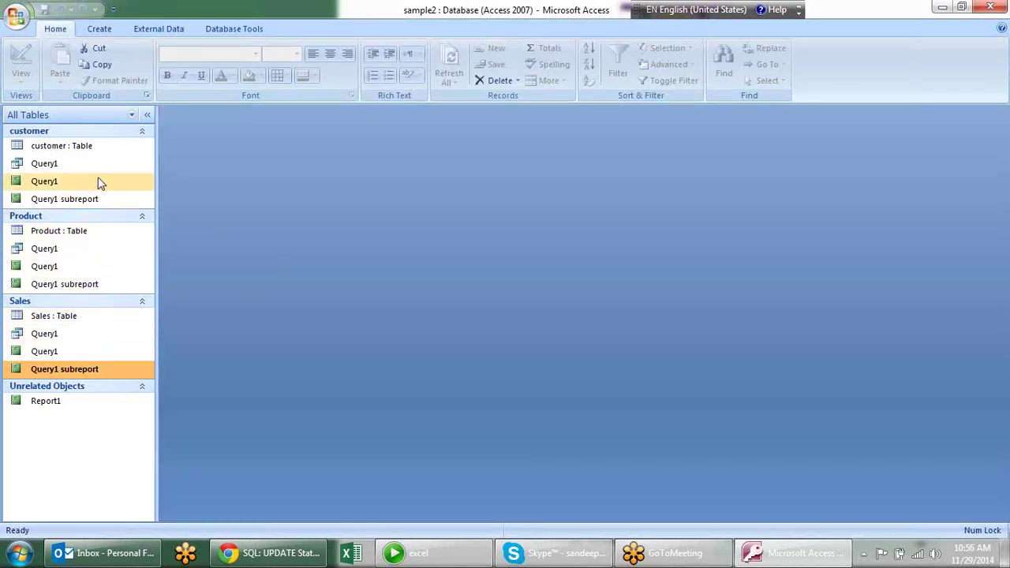
{"action": "left_click", "coordinate": [82, 256]}
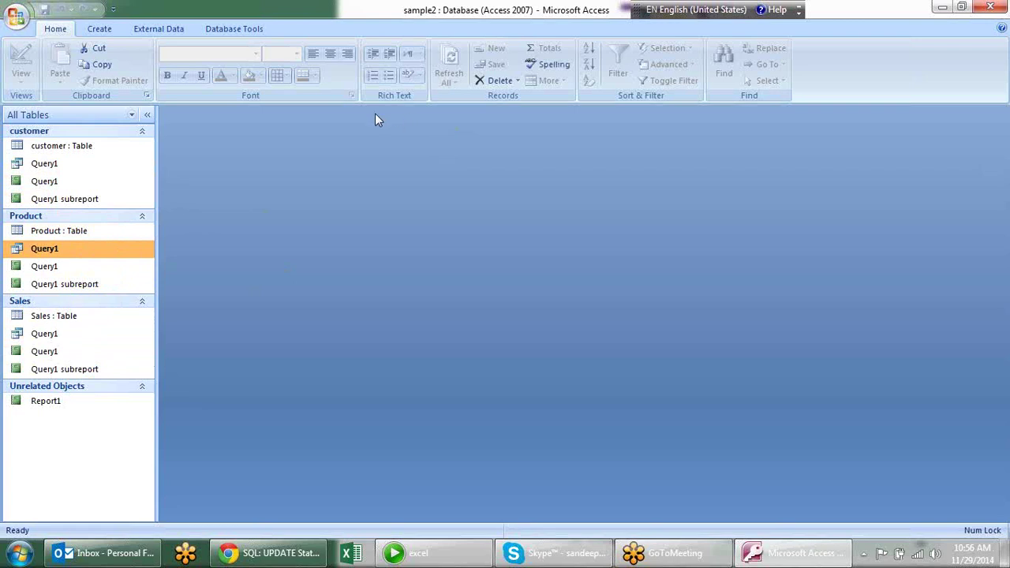
{"action": "left_click", "coordinate": [41, 335]}
{"action": "left_click", "coordinate": [100, 29]}
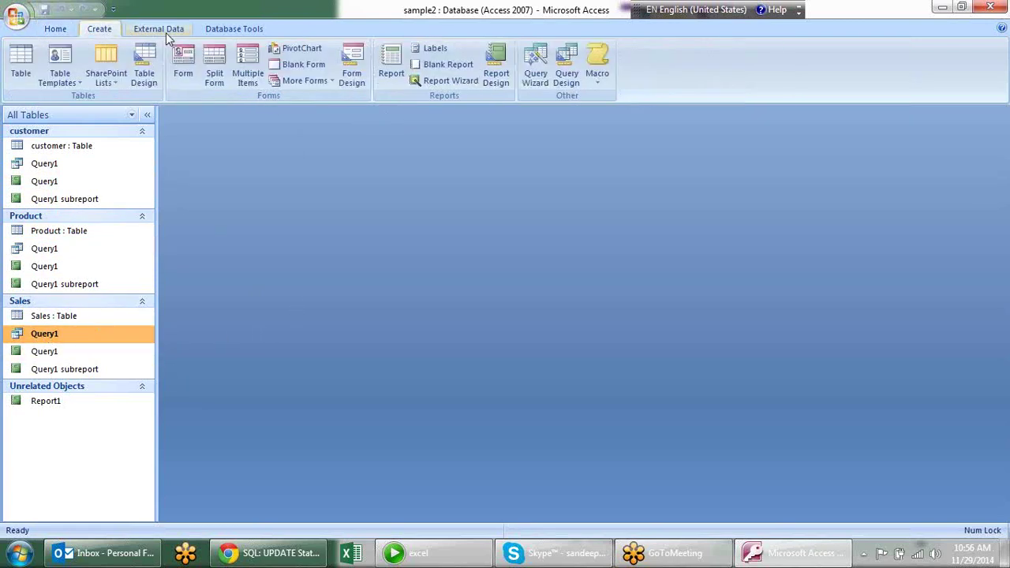
Step: Build a Query1 form whose Name field turns bold red when equal to the pasted first-record name
{"action": "left_click", "coordinate": [183, 63]}
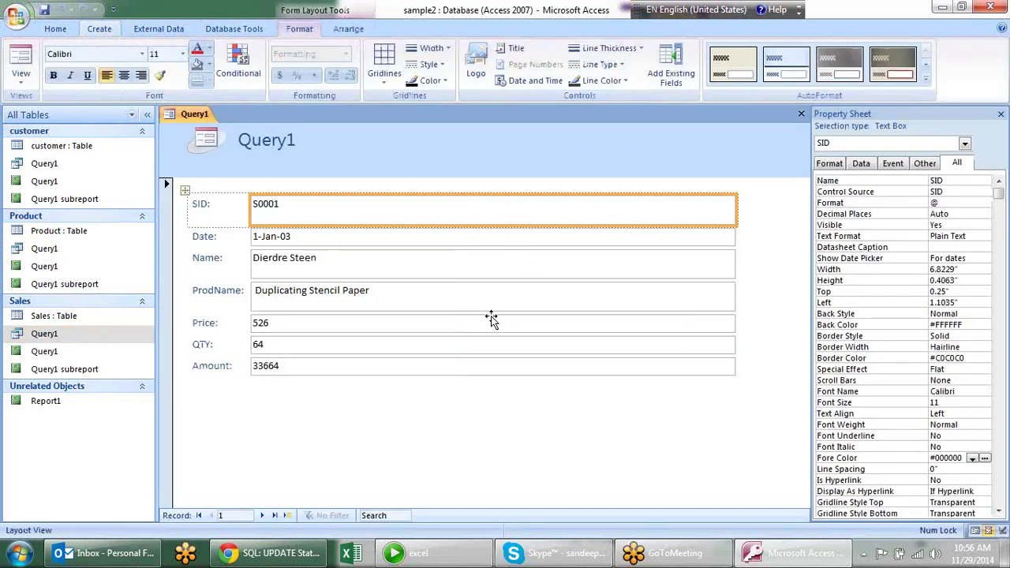
{"action": "left_click", "coordinate": [324, 266]}
{"action": "left_click", "coordinate": [233, 62]}
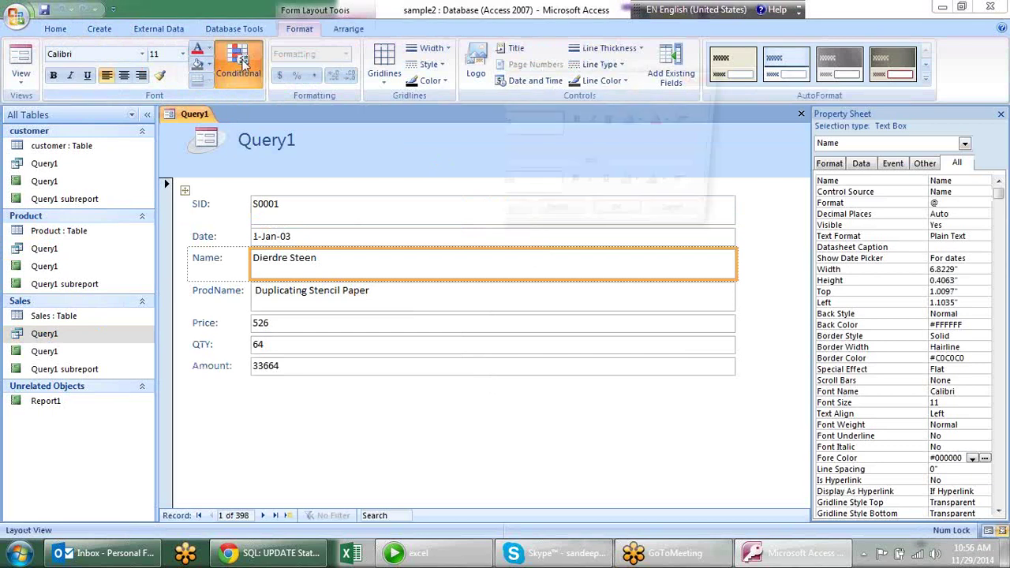
{"action": "left_click", "coordinate": [523, 164]}
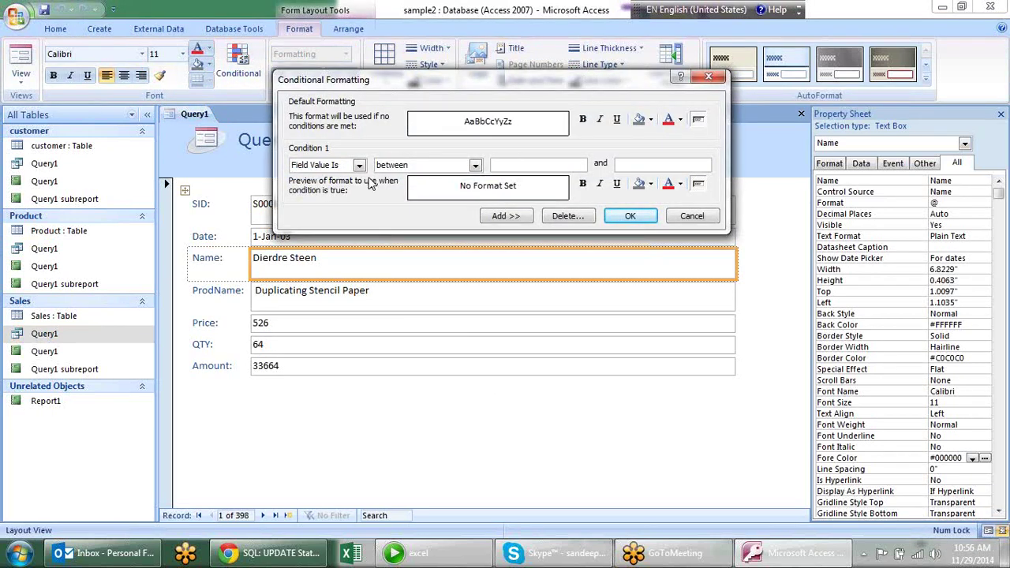
{"action": "left_click", "coordinate": [476, 166]}
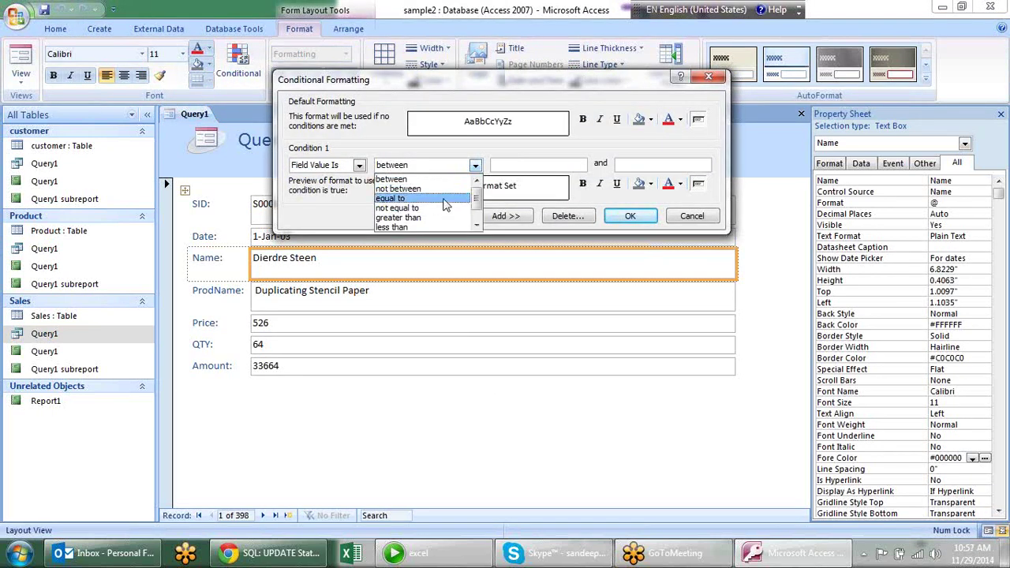
{"action": "left_click", "coordinate": [445, 198]}
{"action": "left_click", "coordinate": [511, 166]}
{"action": "key", "text": "ctrl+v"}
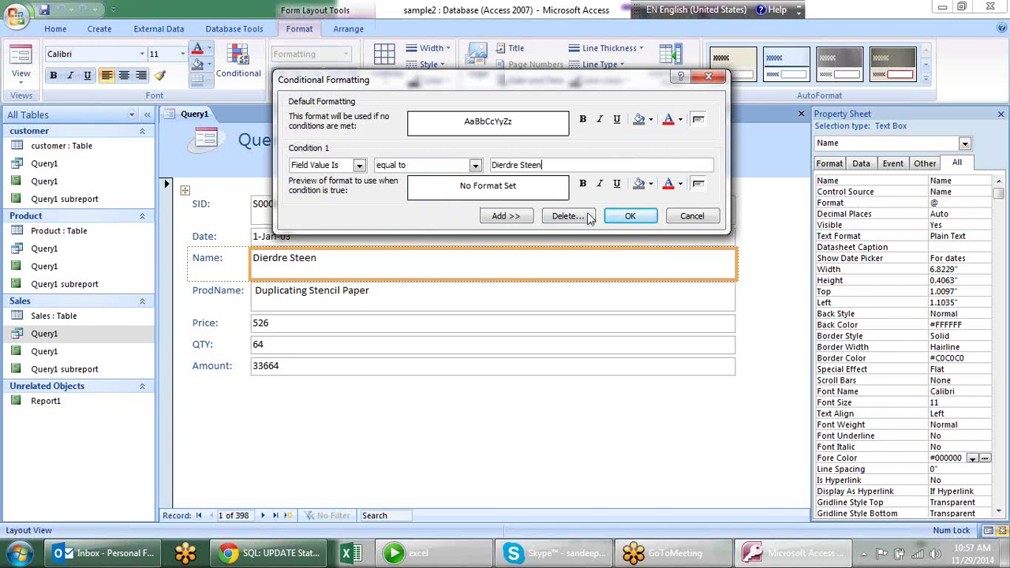
{"action": "left_click", "coordinate": [667, 188]}
{"action": "left_click", "coordinate": [582, 183]}
{"action": "left_click", "coordinate": [629, 216]}
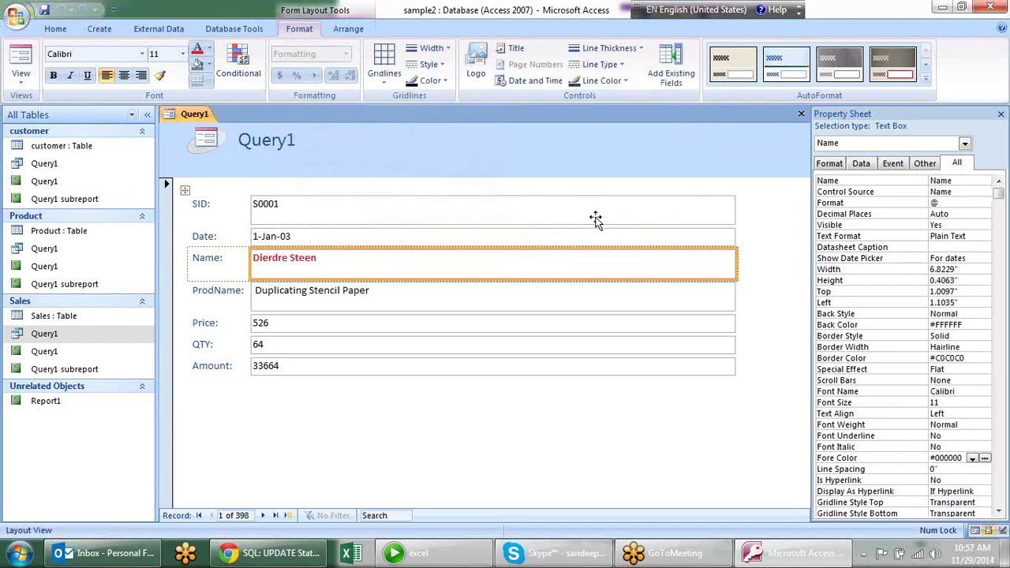
{"action": "left_click", "coordinate": [373, 390]}
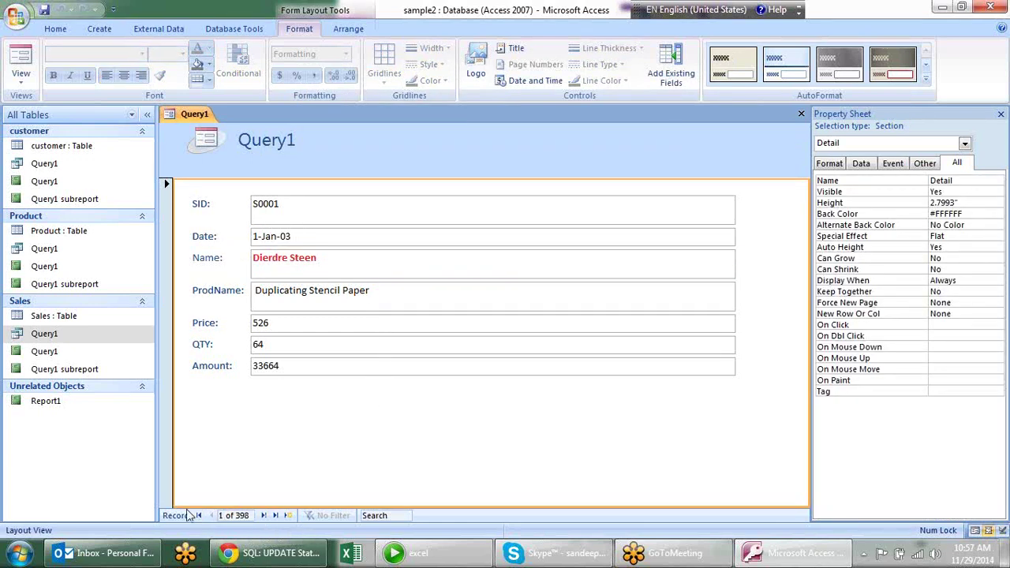
Step: Step through the form's records, then return to the first record
{"action": "left_click", "coordinate": [264, 515]}
{"action": "left_click", "coordinate": [264, 516]}
{"action": "left_click", "coordinate": [263, 515]}
{"action": "left_click", "coordinate": [264, 515]}
{"action": "left_click", "coordinate": [263, 515]}
{"action": "left_click", "coordinate": [263, 515]}
{"action": "left_click", "coordinate": [264, 515]}
{"action": "left_click", "coordinate": [263, 515]}
{"action": "left_click", "coordinate": [198, 515]}
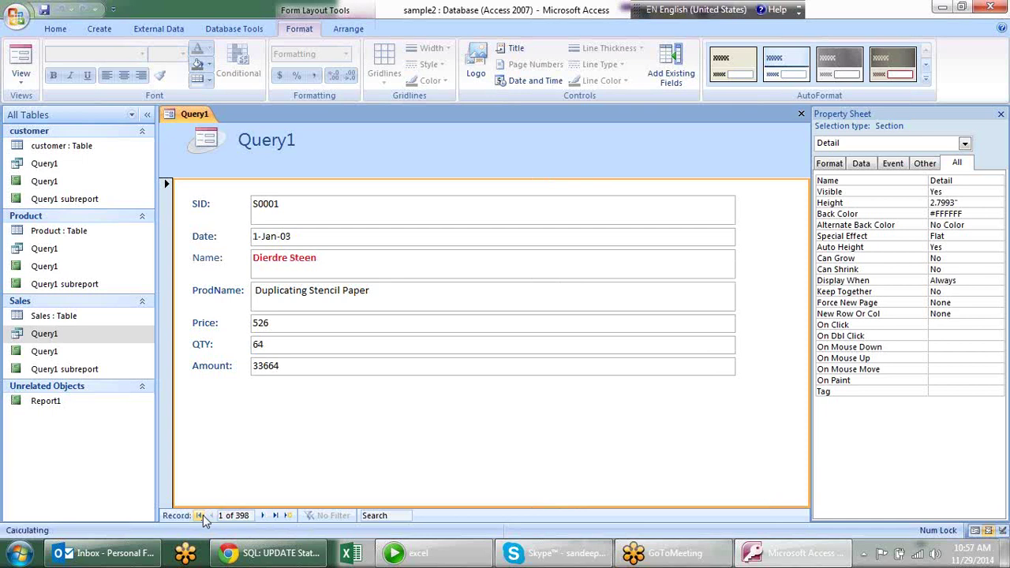
Step: Select the Name, ProdName, QTY and Amount fields and apply a grey AutoFormat style
{"action": "left_click", "coordinate": [323, 260]}
{"action": "left_click", "coordinate": [402, 304]}
{"action": "left_click", "coordinate": [402, 347]}
{"action": "left_click", "coordinate": [409, 367]}
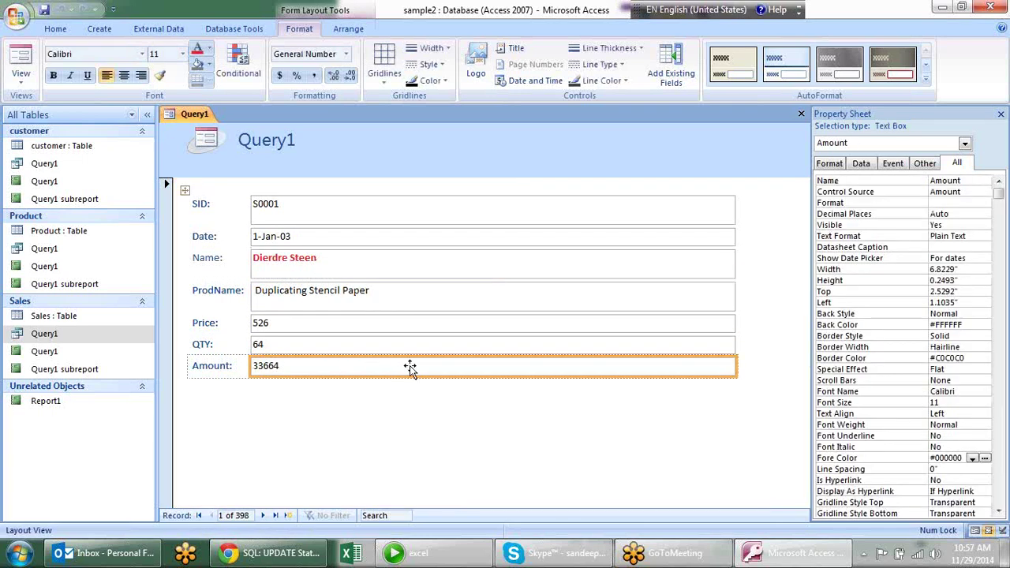
{"action": "left_click", "coordinate": [839, 63]}
{"action": "left_click", "coordinate": [598, 403]}
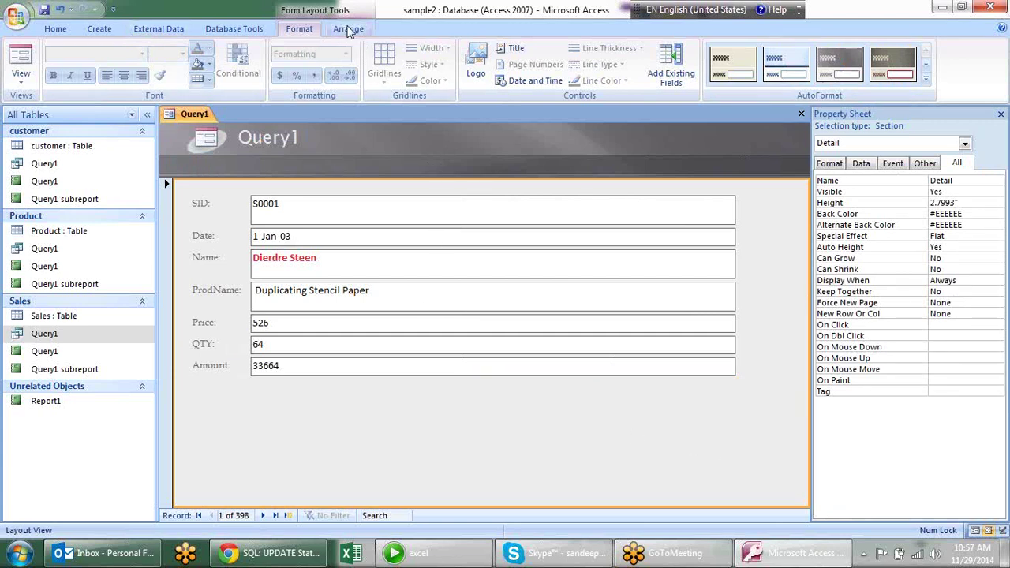
Step: Look over the Arrange and Home tabs, then minimise Access to the excel folder
{"action": "left_click", "coordinate": [348, 29]}
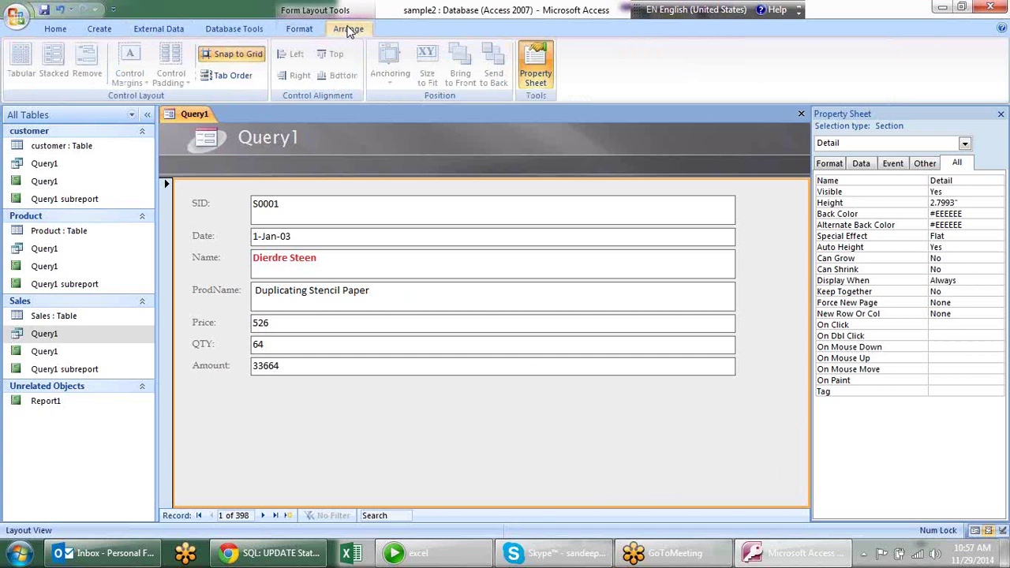
{"action": "left_click", "coordinate": [57, 32]}
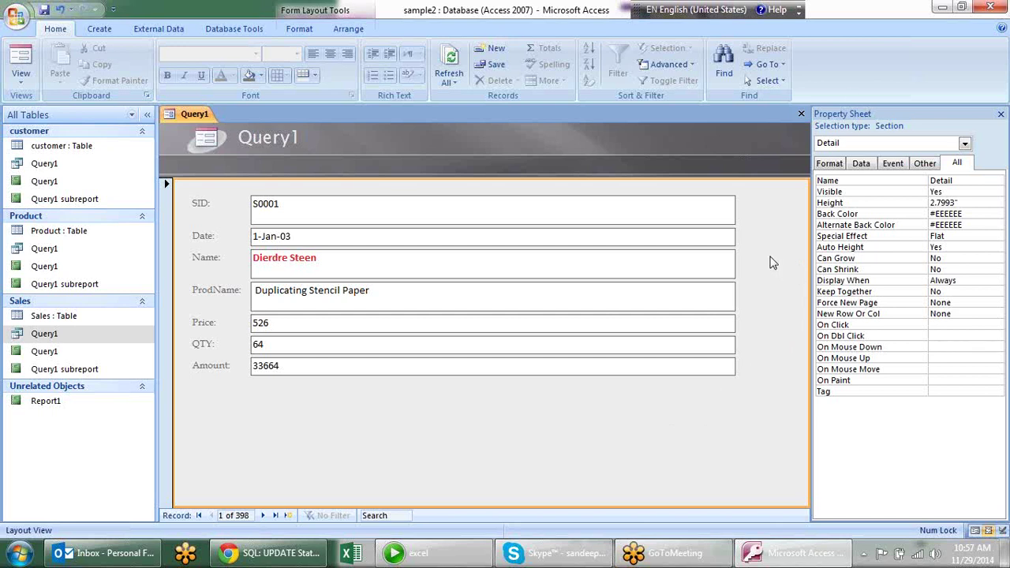
{"action": "left_click", "coordinate": [951, 8]}
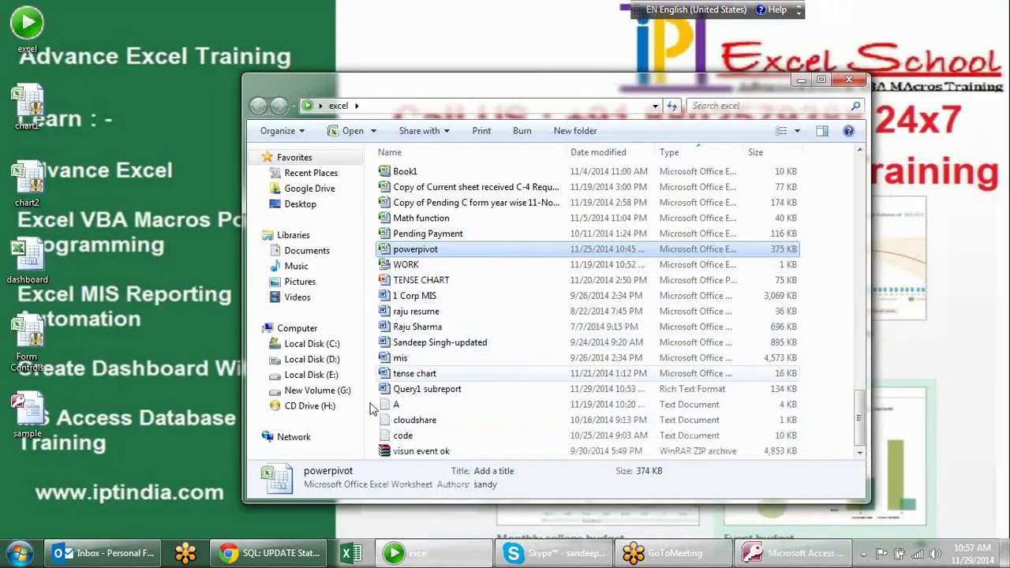